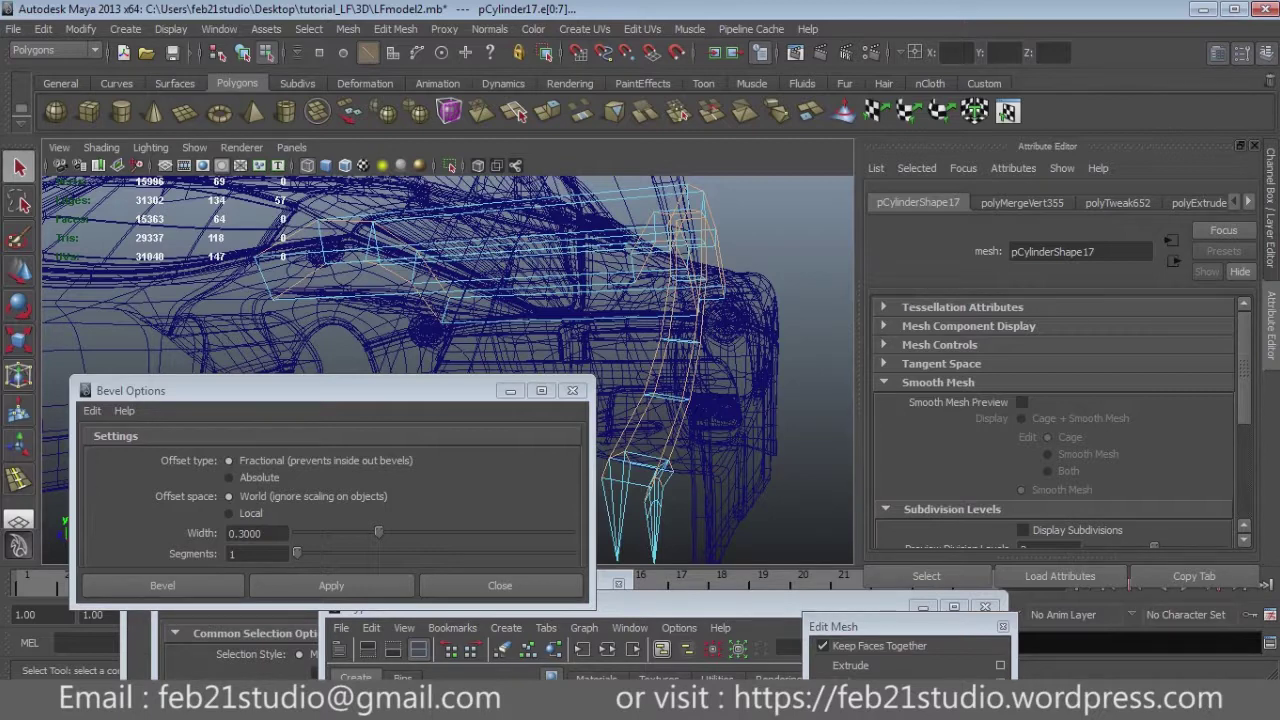
# Apply a 0.3-width bevel to the spoke's edges and view it shaded and framed.
pyautogui.keyDown('alt'); pyautogui.moveTo(560, 415); pyautogui.dragTo(620, 415); pyautogui.keyUp('alt')
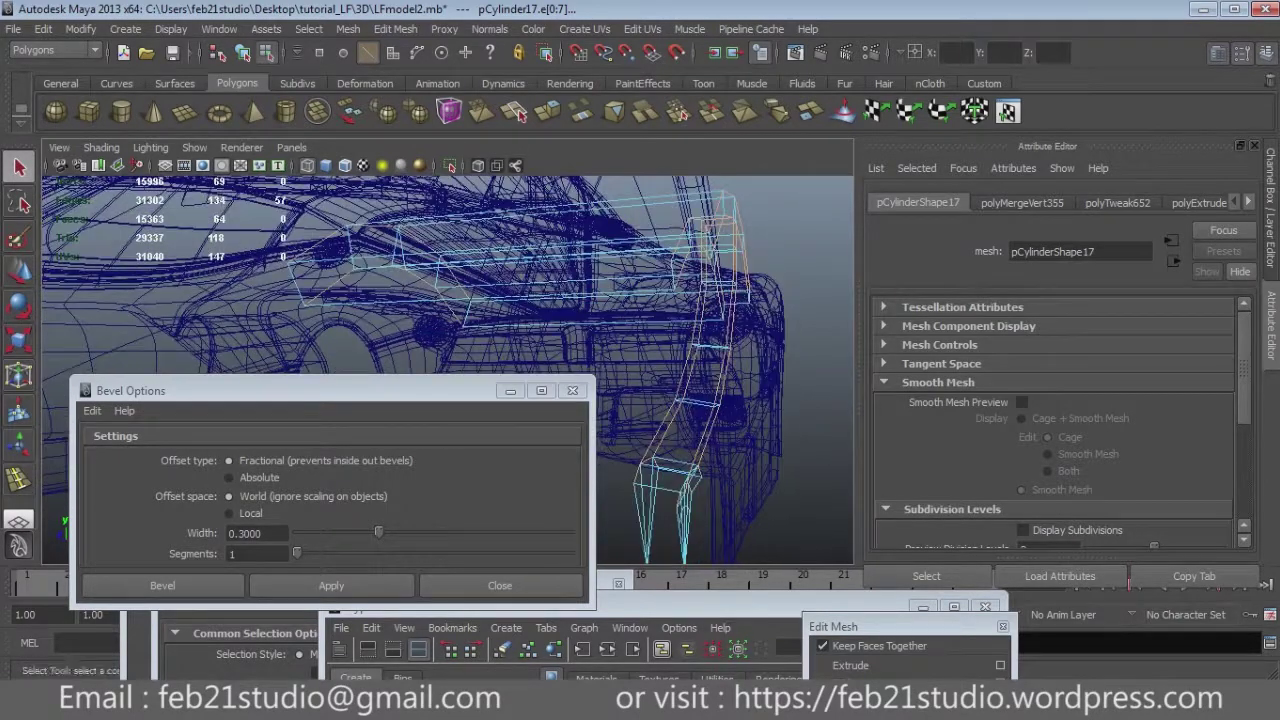
pyautogui.click(331, 585)
pyautogui.press('5')
pyautogui.press('f')
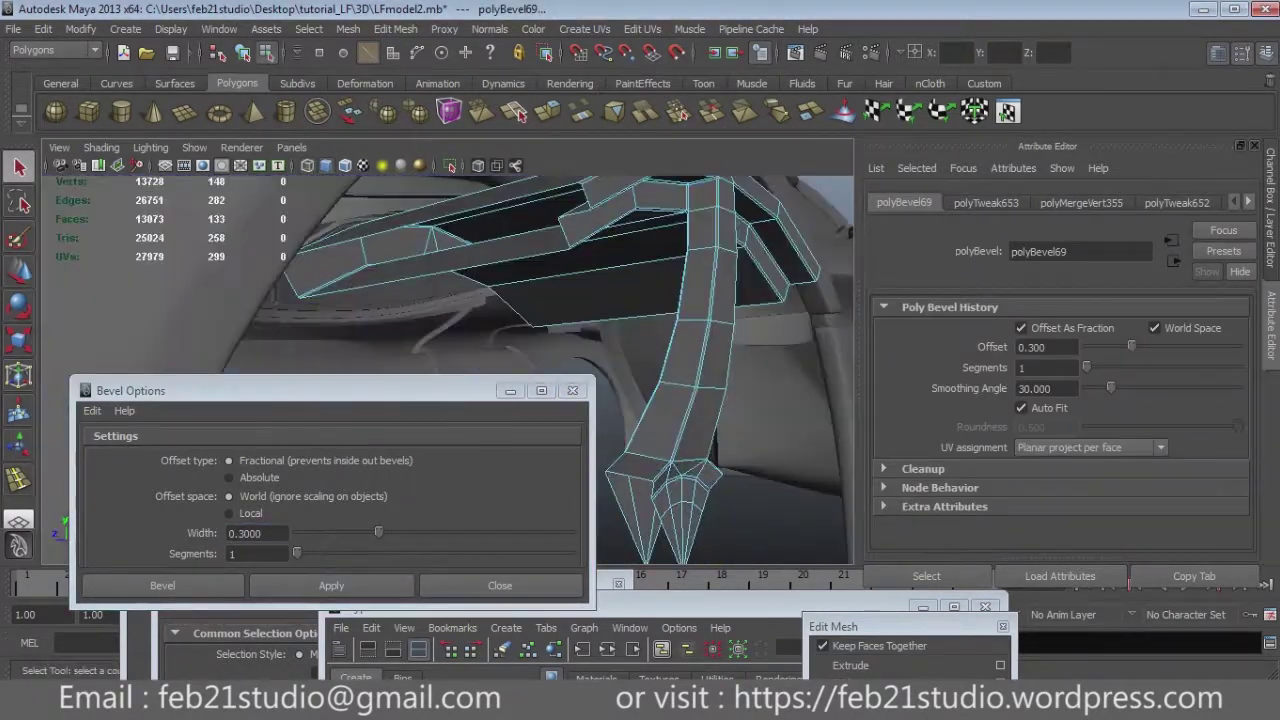
pyautogui.press('F8')
# Deselect and orbit around the wheel arch to inspect the beveled spoke.
pyautogui.keyDown('alt'); pyautogui.moveTo(560, 300); pyautogui.dragTo(680, 300); pyautogui.keyUp('alt')
pyautogui.click(680, 300)
pyautogui.keyDown('alt'); pyautogui.moveTo(500, 350); pyautogui.dragTo(620, 350); pyautogui.keyUp('alt')
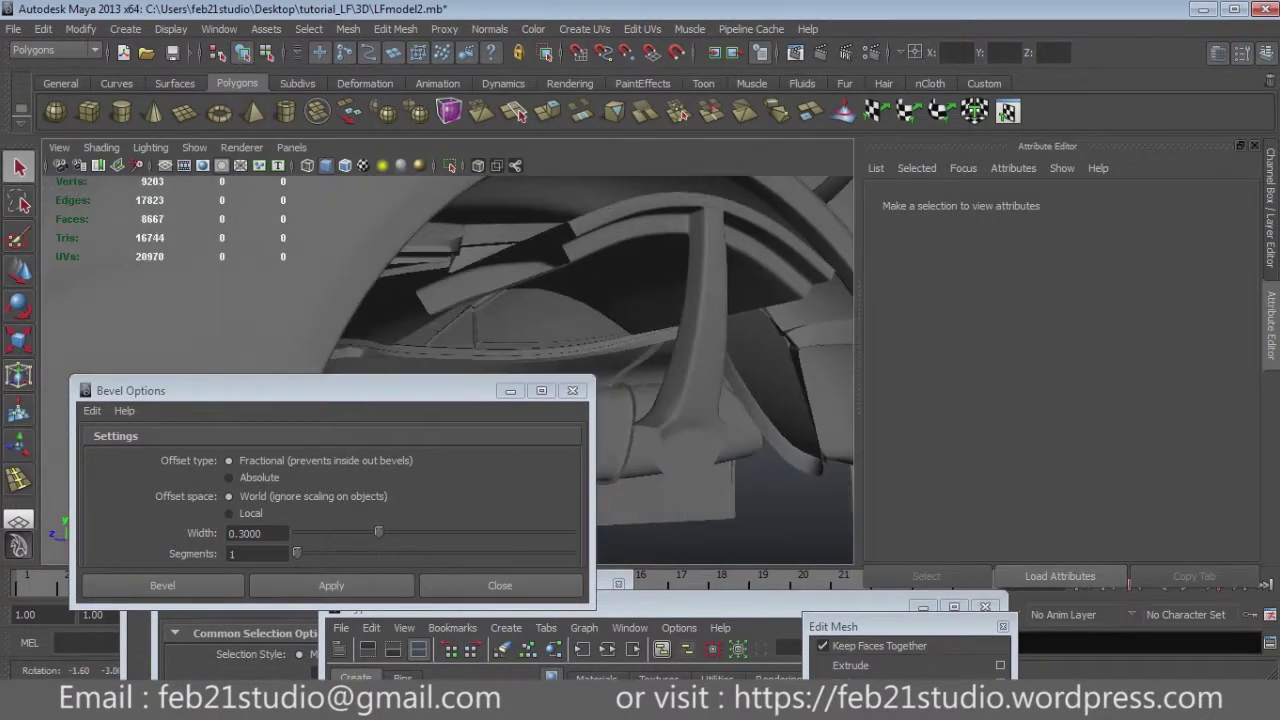
pyautogui.moveTo(300, 390); pyautogui.dragTo(260, 587)
pyautogui.keyDown('alt'); pyautogui.moveTo(580, 350); pyautogui.dragTo(720, 330); pyautogui.keyUp('alt')
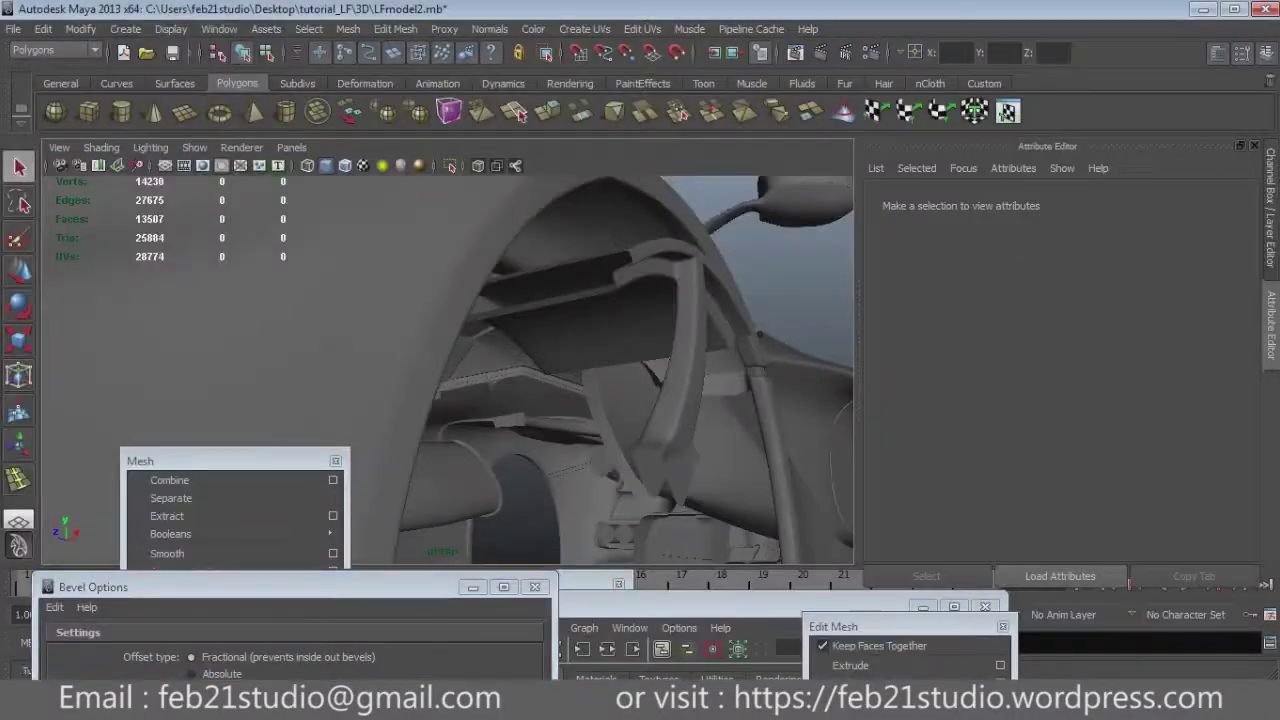
# Select the spoke pCylinder17 and switch to vertex editing in wireframe.
pyautogui.keyDown('alt'); pyautogui.moveTo(600, 350); pyautogui.dragTo(640, 345); pyautogui.keyUp('alt')
pyautogui.click(685, 380)
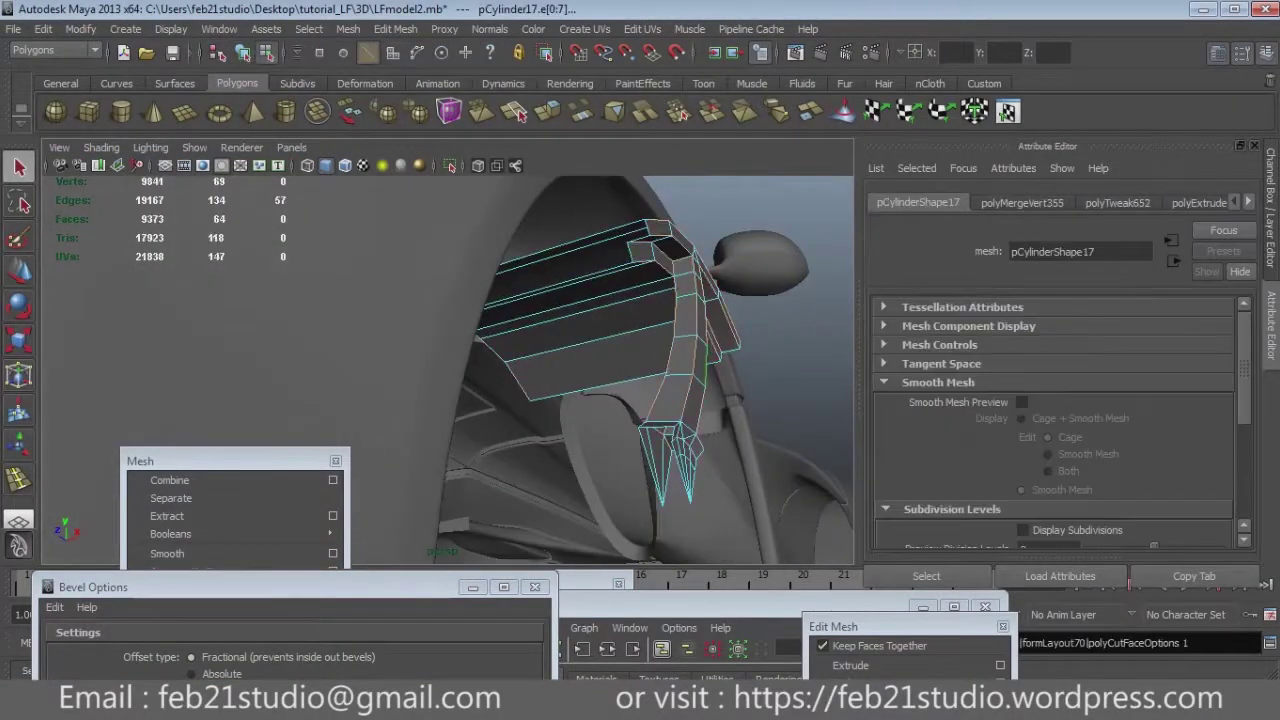
pyautogui.press('4')
pyautogui.press('f')
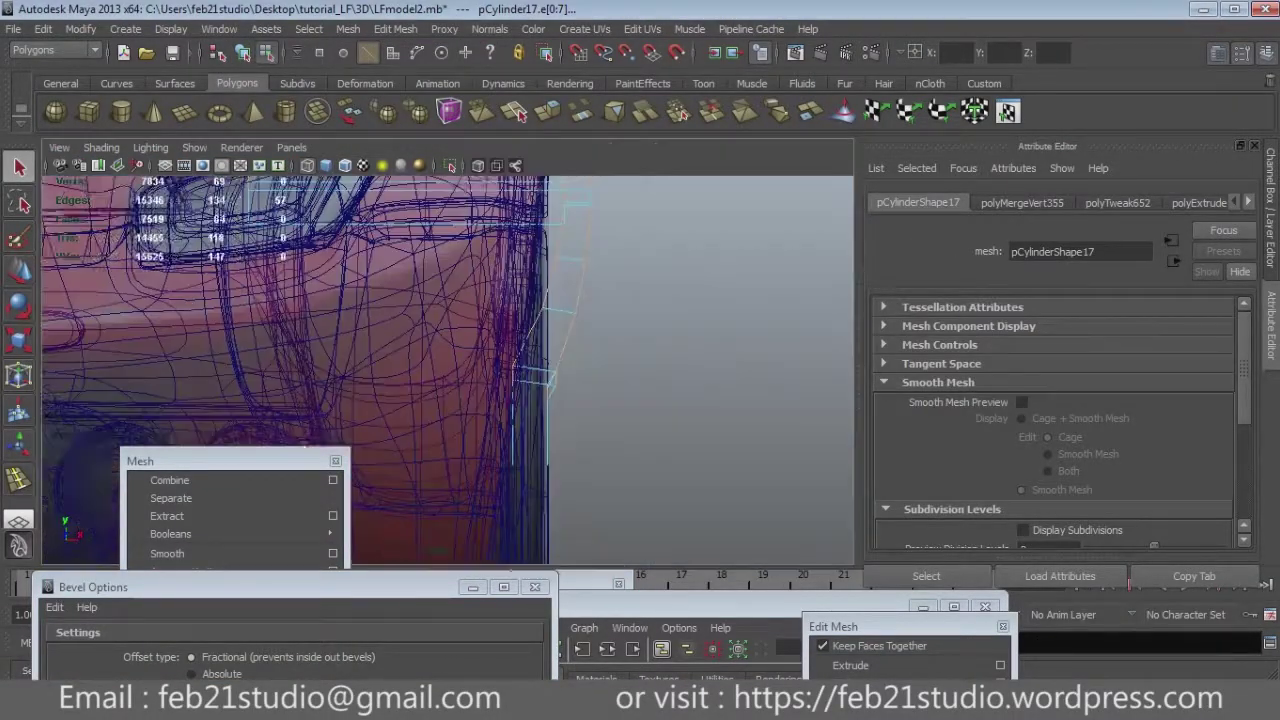
pyautogui.press('F8')
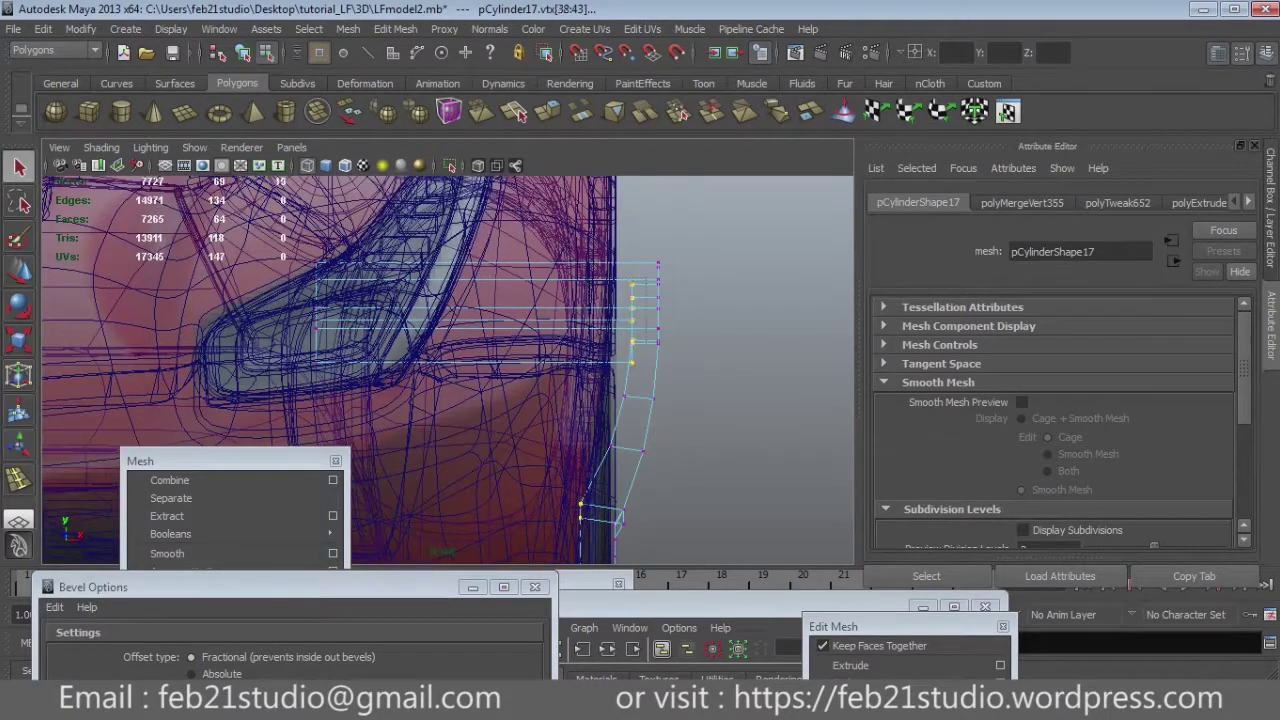
pyautogui.press('w')
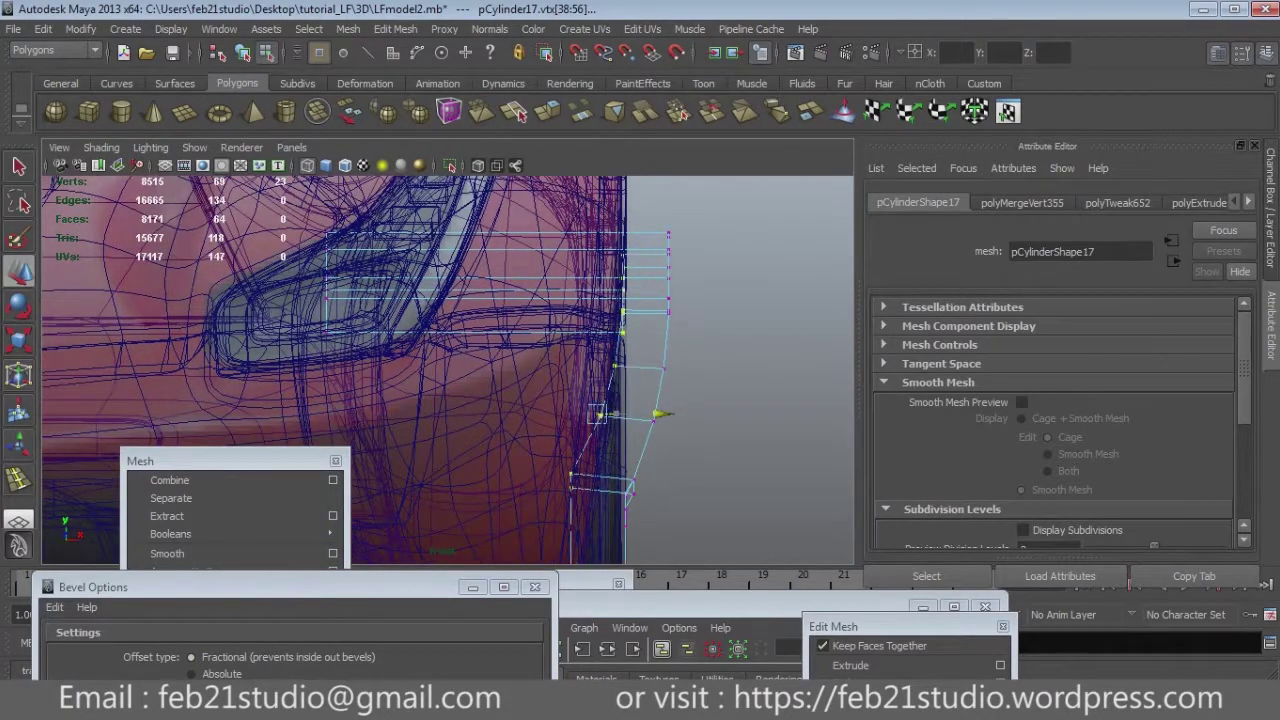
pyautogui.press('space')
pyautogui.press('space')
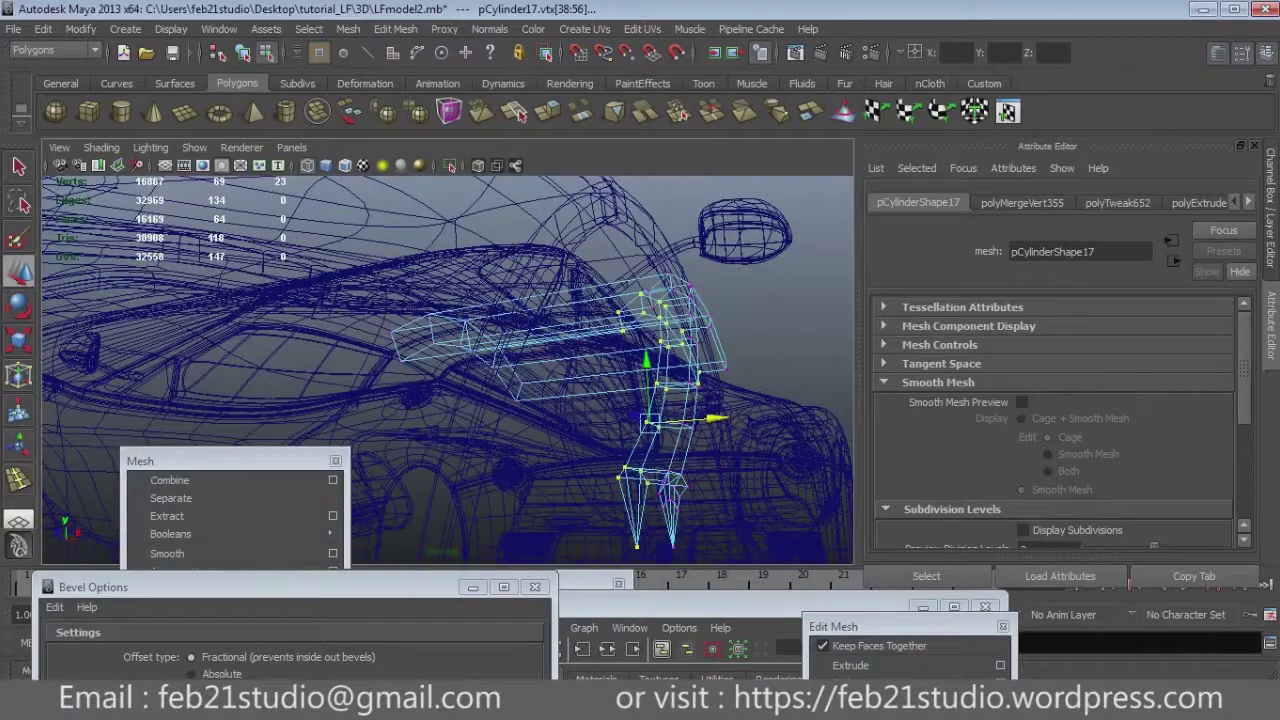
pyautogui.press('F8')
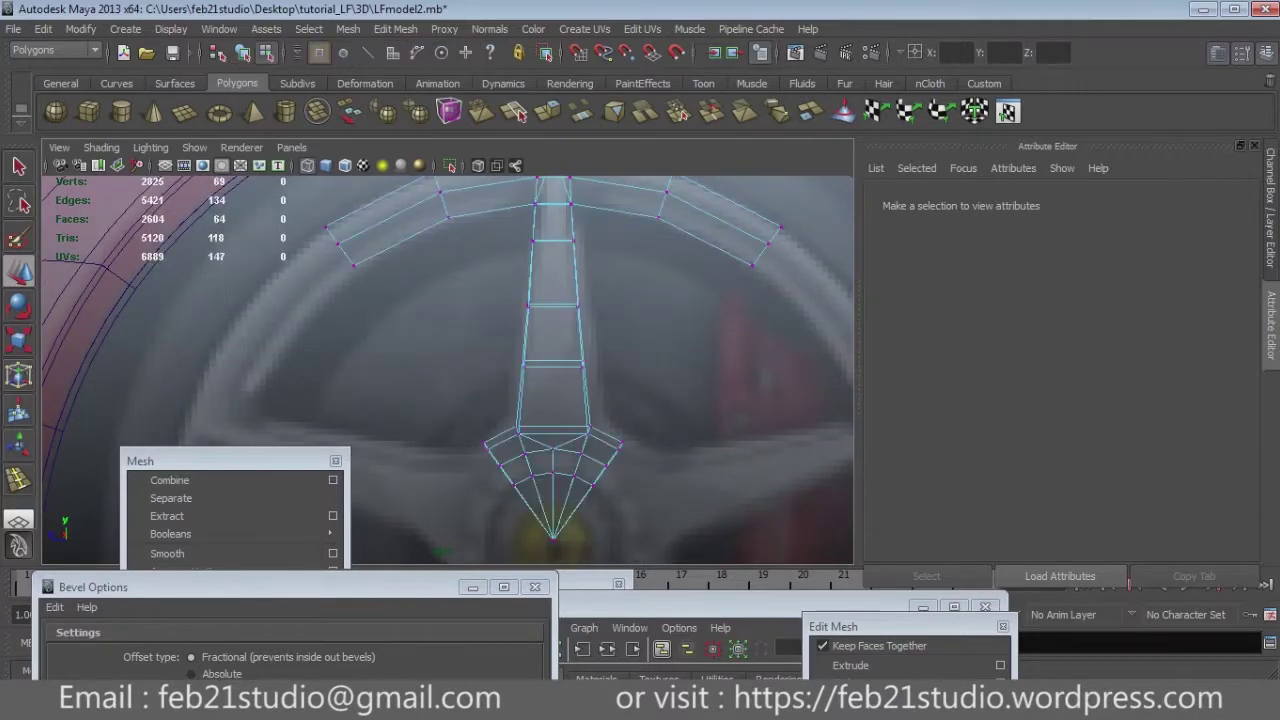
# Scale the spoke's vertex pairs in front view to taper it along the rim, checking the rear reference photo.
pyautogui.press('r')
pyautogui.keyDown('shift'); pyautogui.click(620, 423); pyautogui.keyUp('shift')
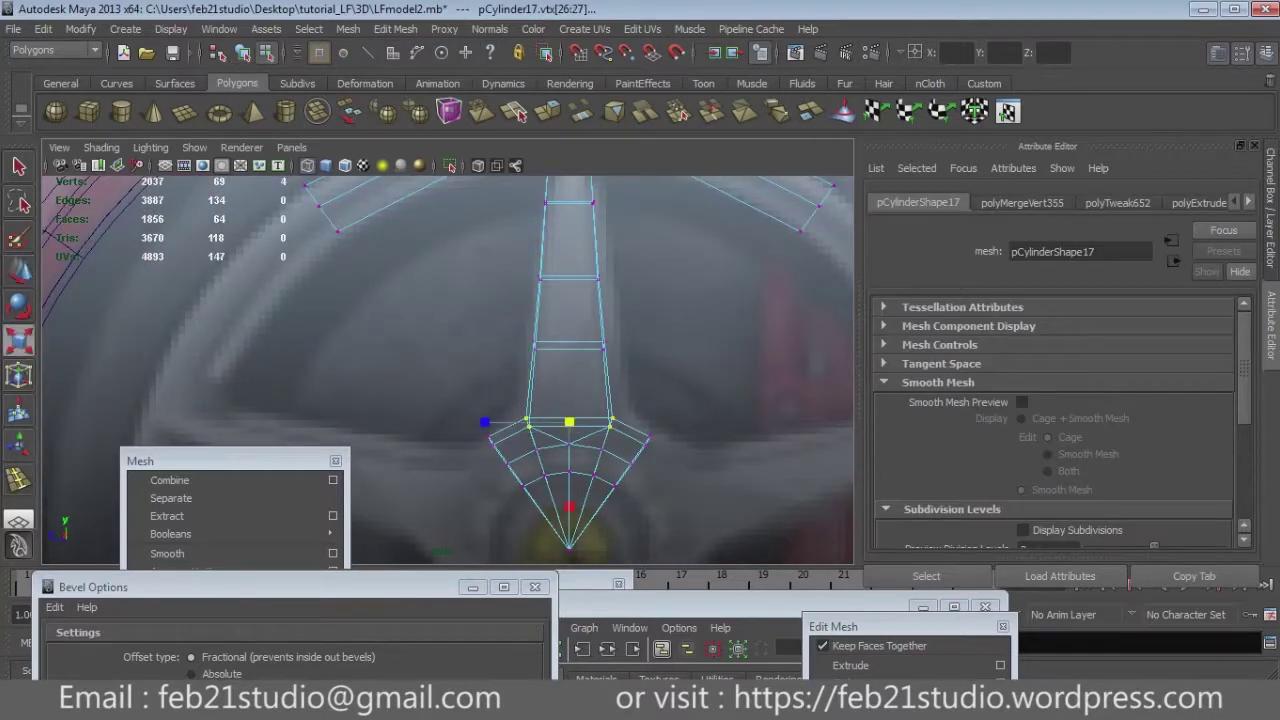
pyautogui.press('Up')
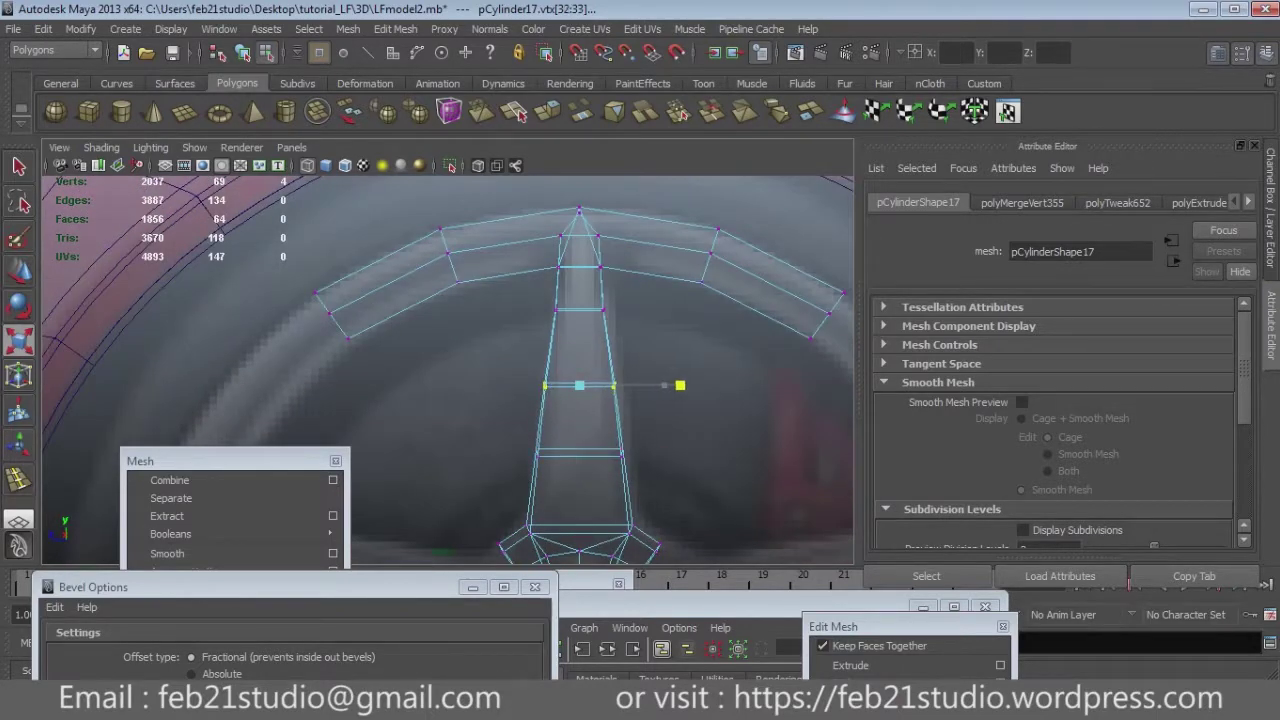
pyautogui.press('Up')
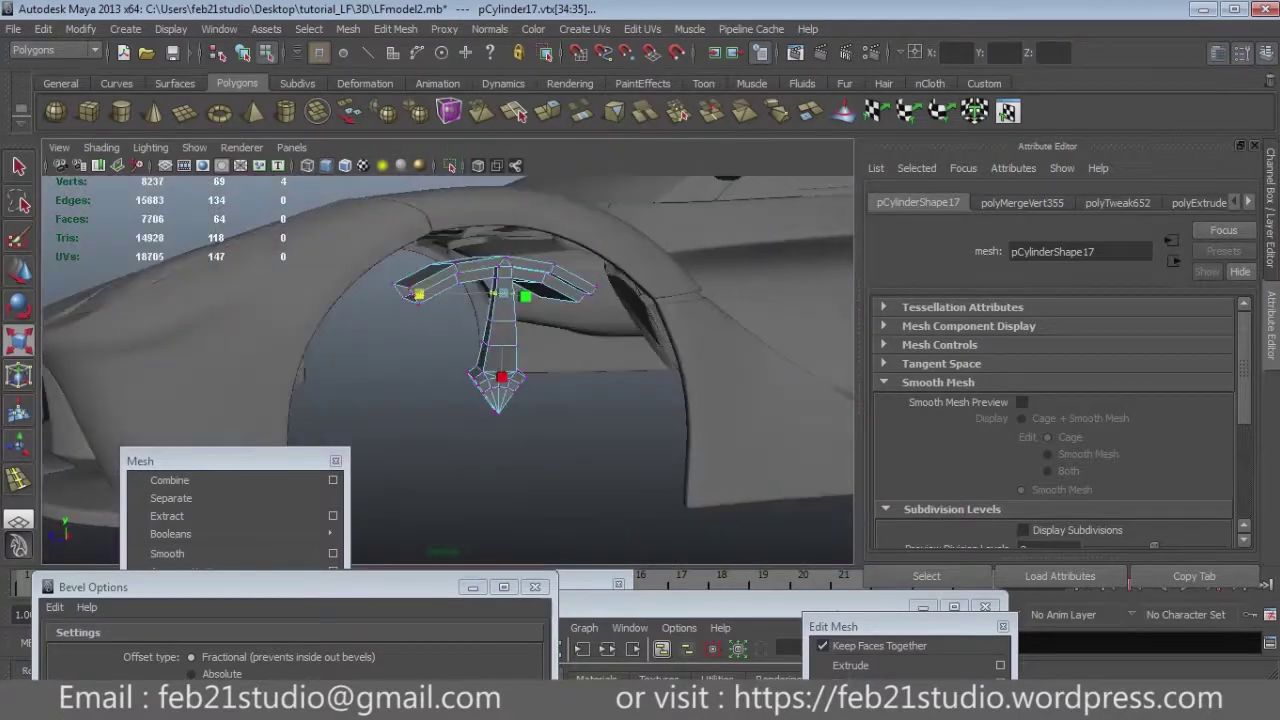
pyautogui.keyDown('alt'); pyautogui.moveTo(450, 370); pyautogui.dragTo(600, 360); pyautogui.keyUp('alt')
pyautogui.press('space')
pyautogui.press('space')
pyautogui.moveTo(485, 385); pyautogui.dragTo(535, 500)
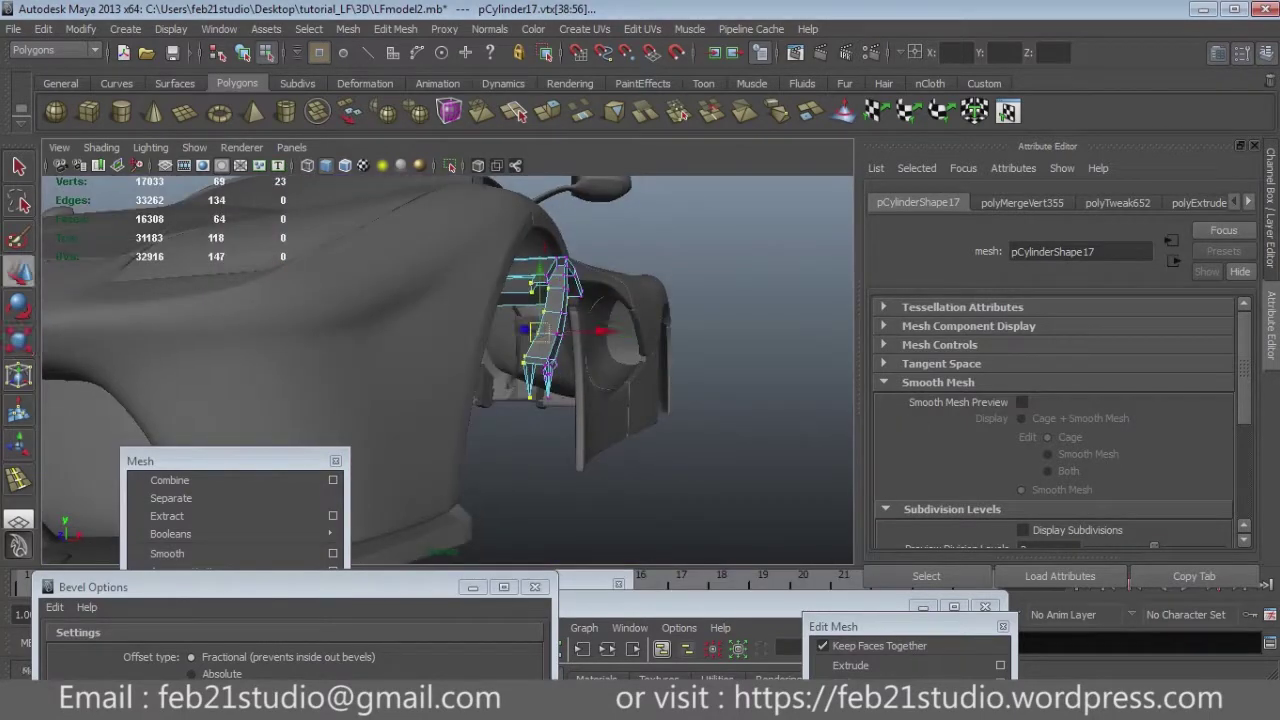
pyautogui.hotkey('alt', 'Tab')
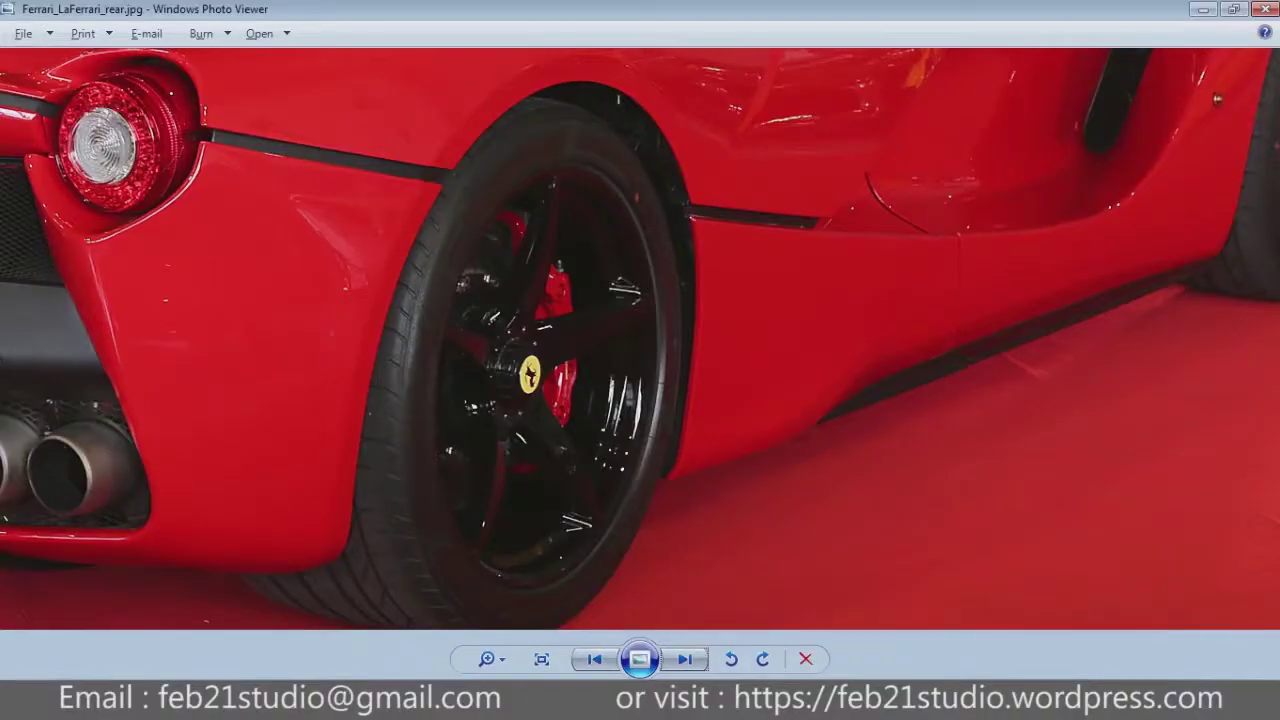
pyautogui.hotkey('alt', 'Tab')
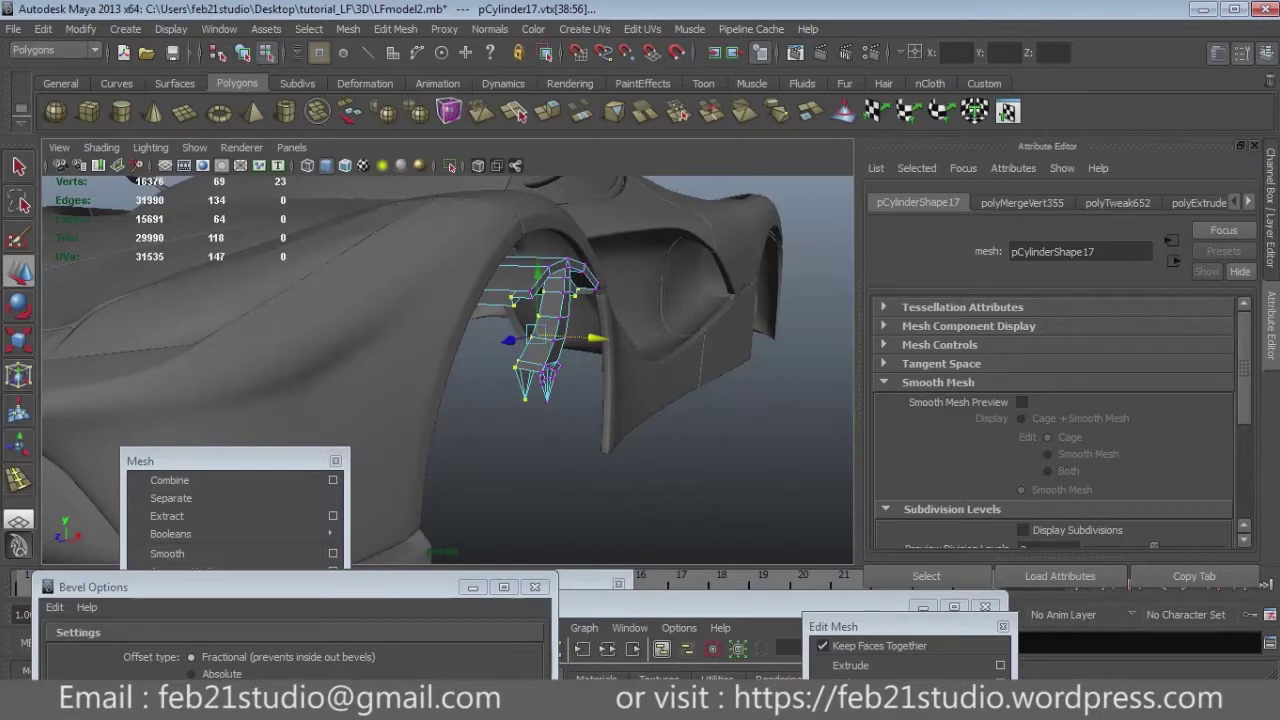
# Compare the shaded spoke with the side-view reference photo, then bring up the Edit menu.
pyautogui.keyDown('alt'); pyautogui.moveTo(450, 350); pyautogui.dragTo(555, 333); pyautogui.keyUp('alt')
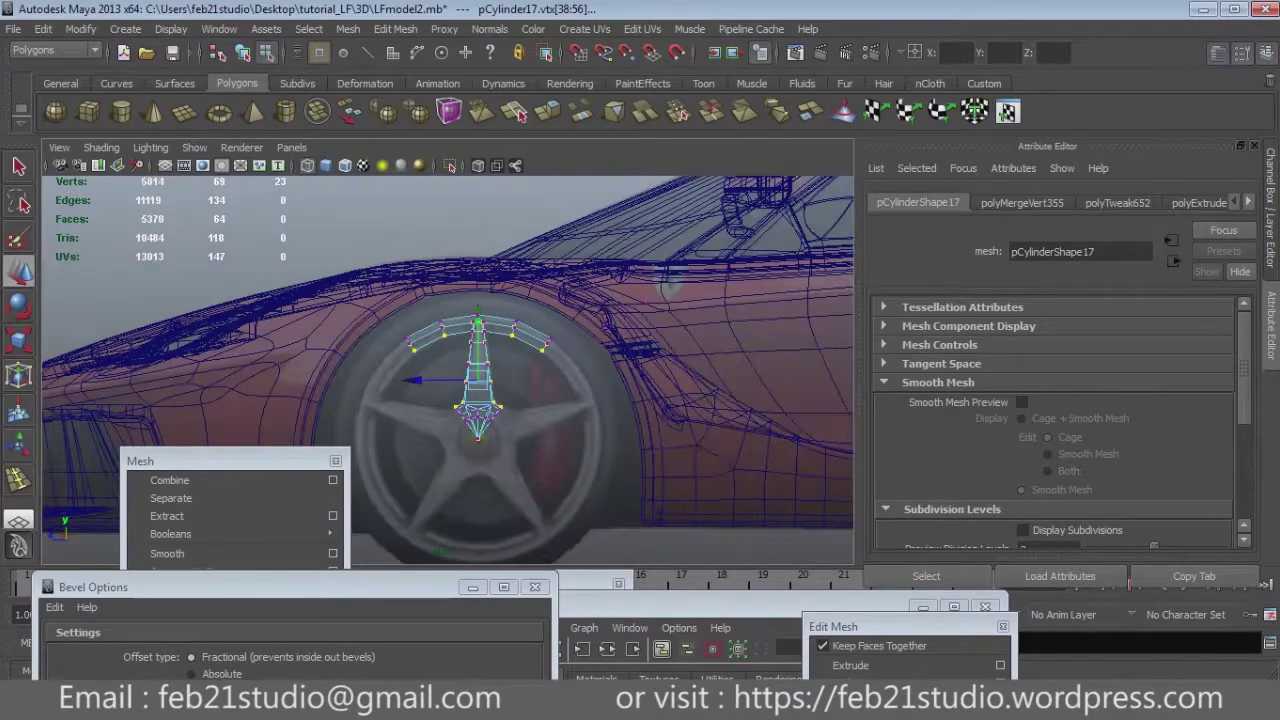
pyautogui.press('space')
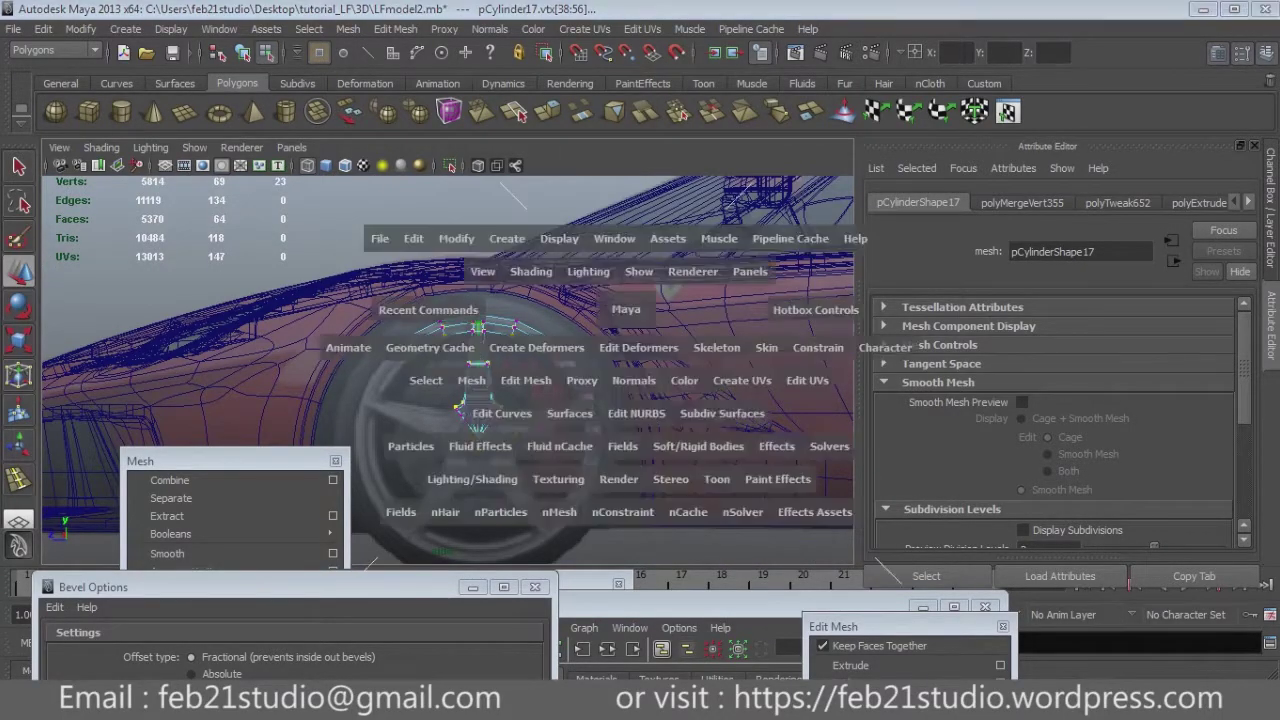
pyautogui.keyDown('alt'); pyautogui.moveTo(450, 350); pyautogui.dragTo(540, 340); pyautogui.keyUp('alt')
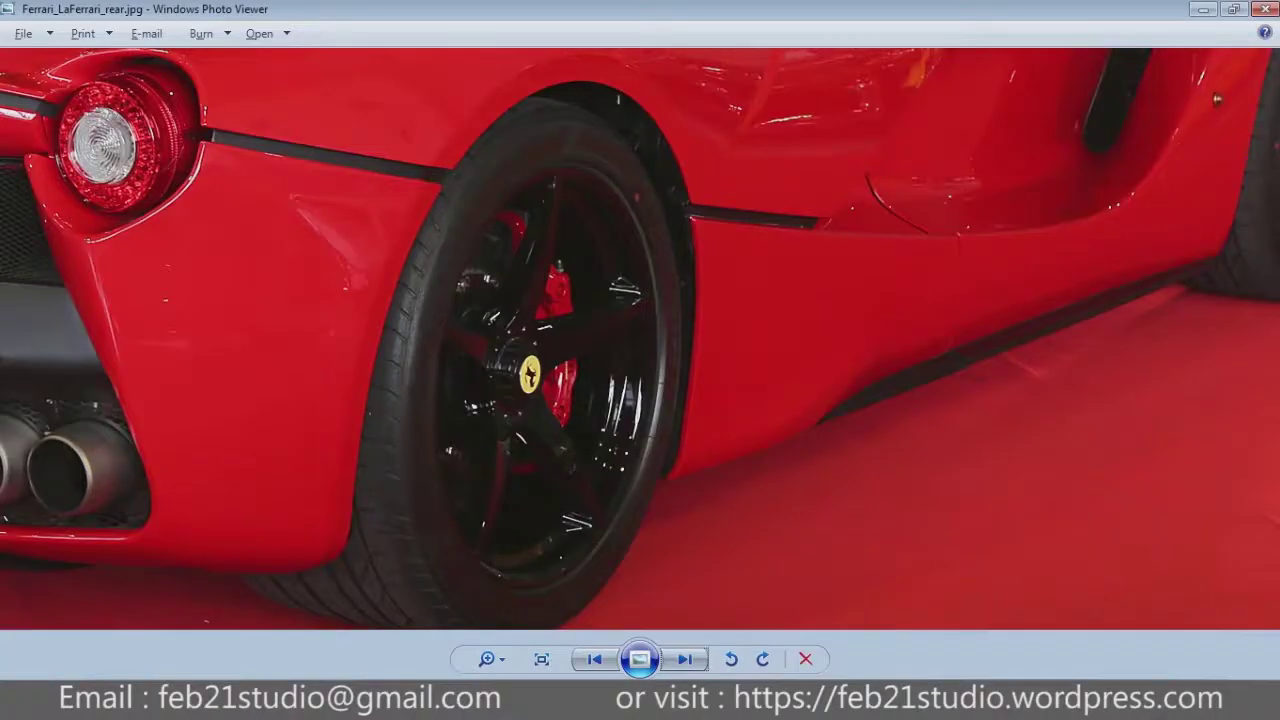
pyautogui.hotkey('ctrl', '0')
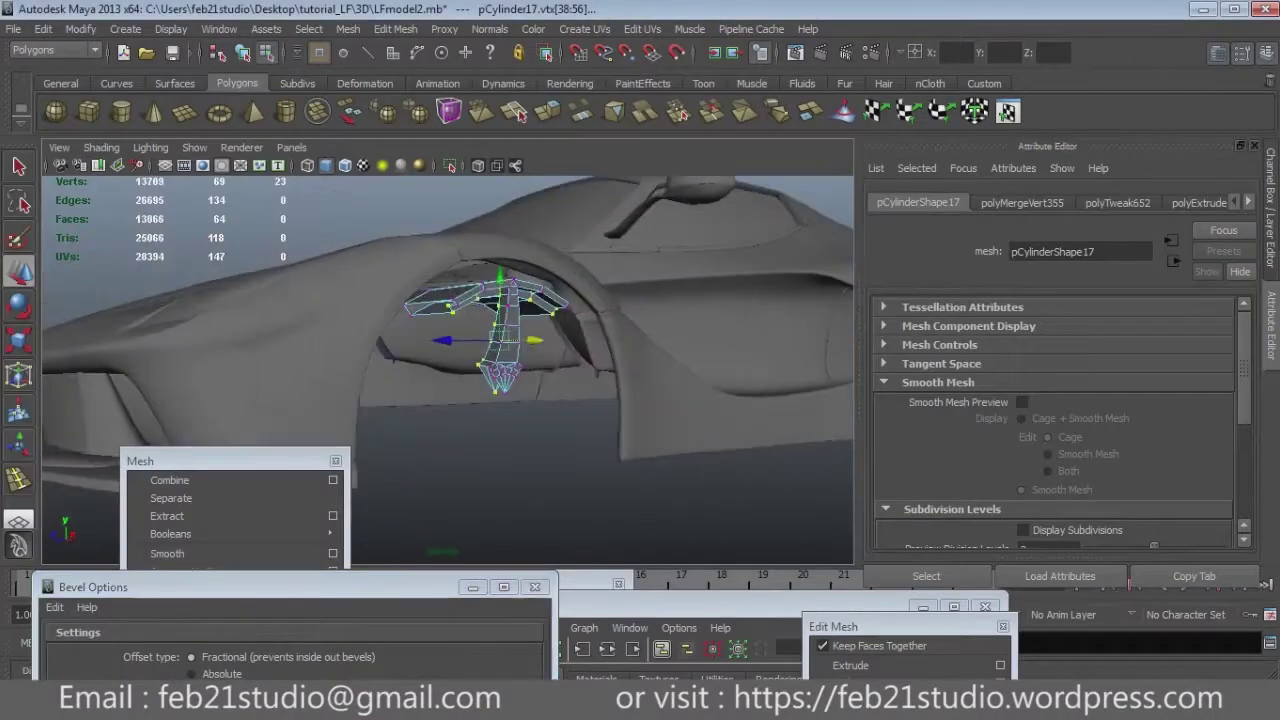
pyautogui.press('space')
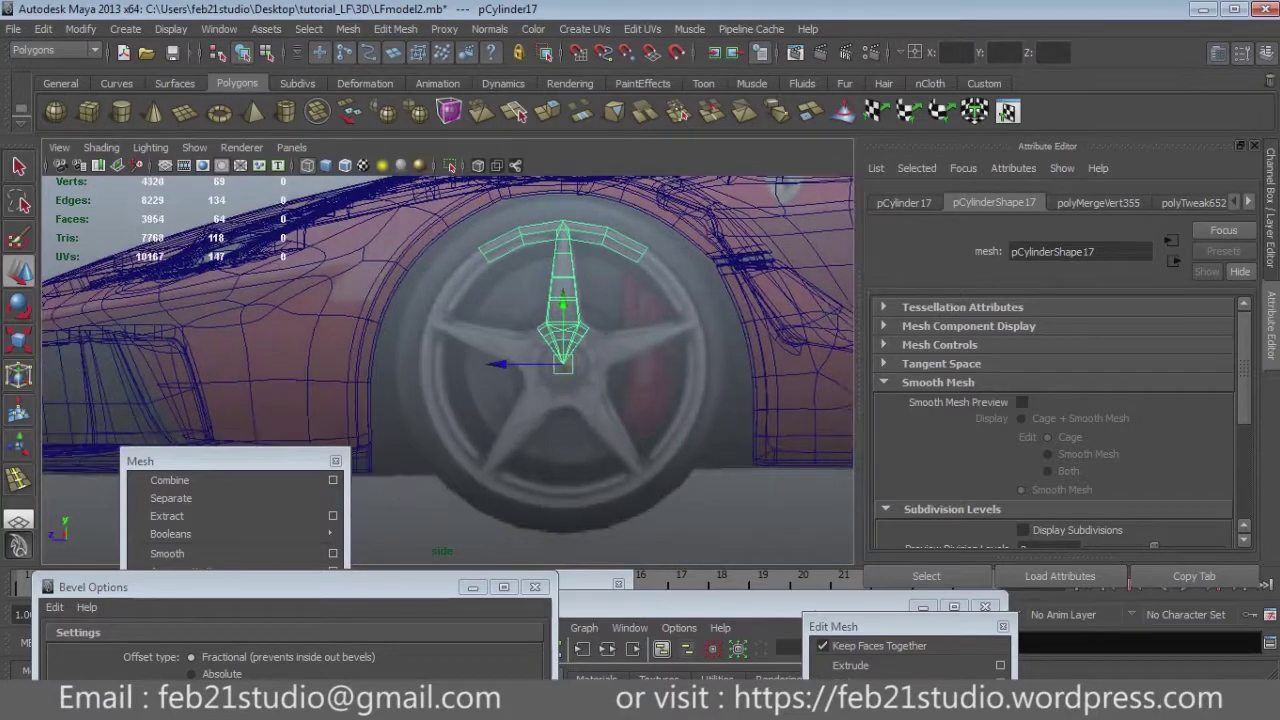
pyautogui.click(43, 28)
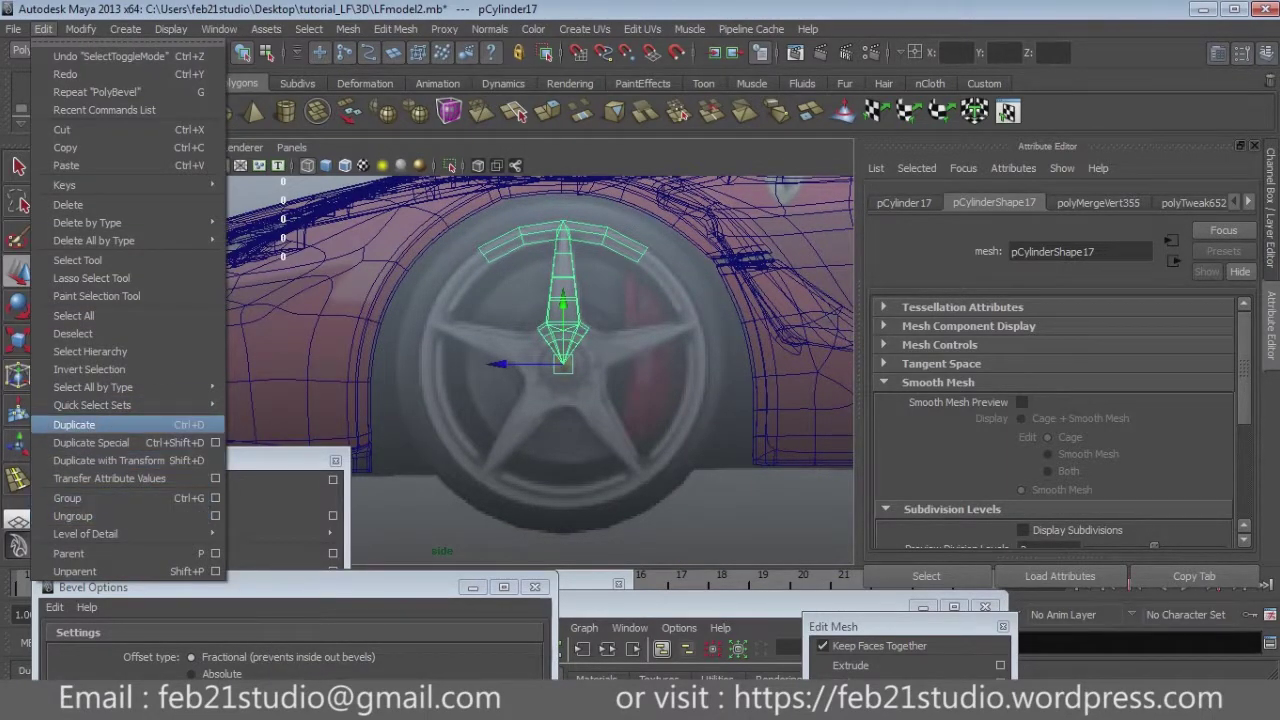
# Set Duplicate Special to real copies, duplicate the spoke and freeze its transformations.
pyautogui.click(215, 442)
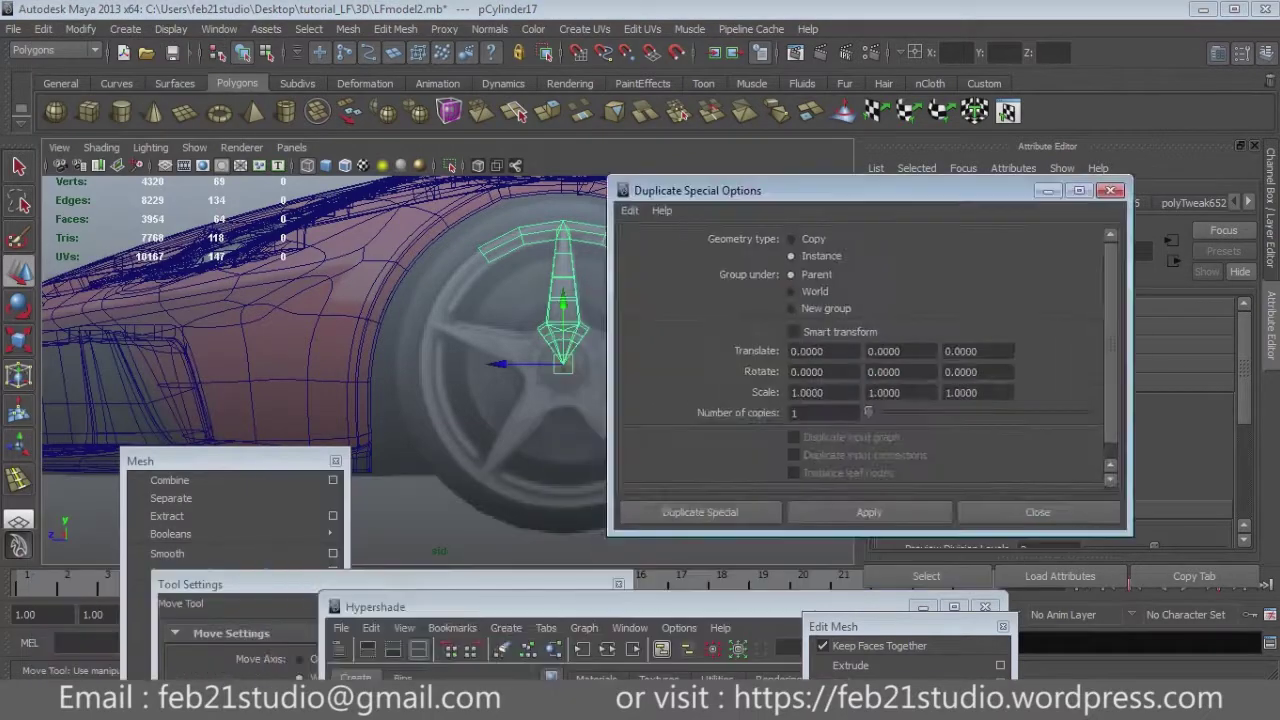
pyautogui.click(918, 261)
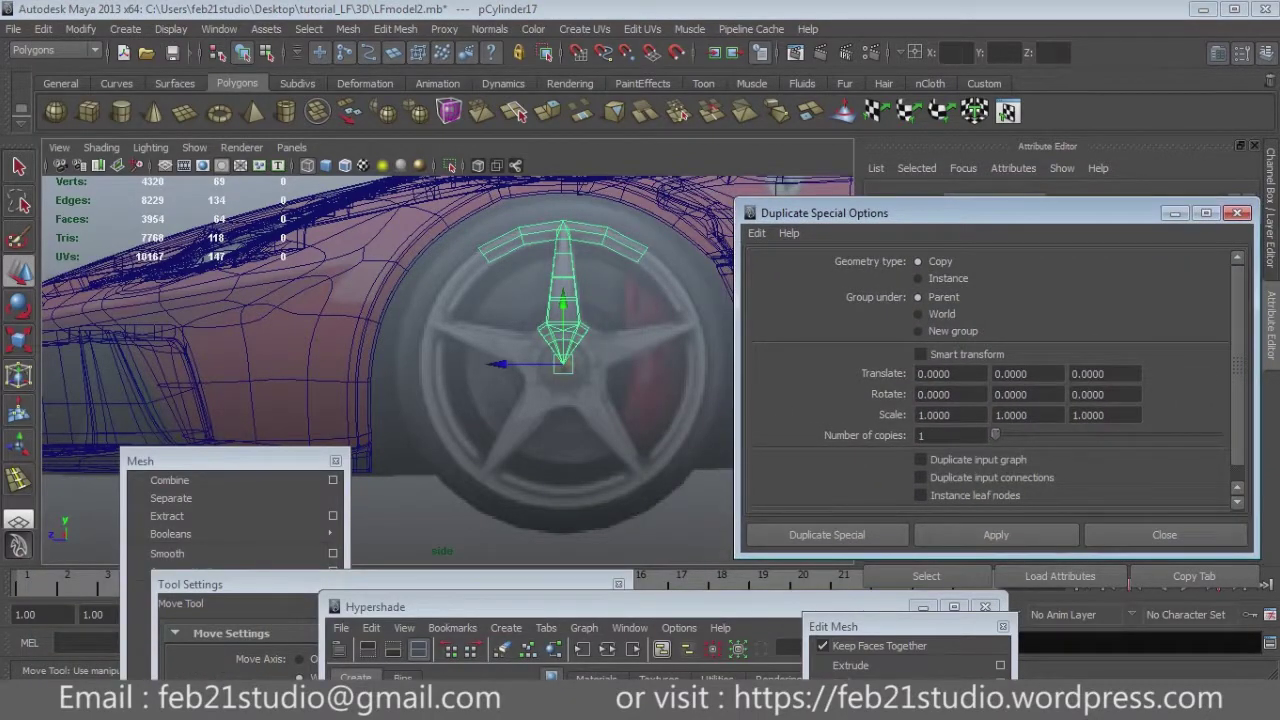
pyautogui.hotkey('ctrl', 'd')
pyautogui.press('e')
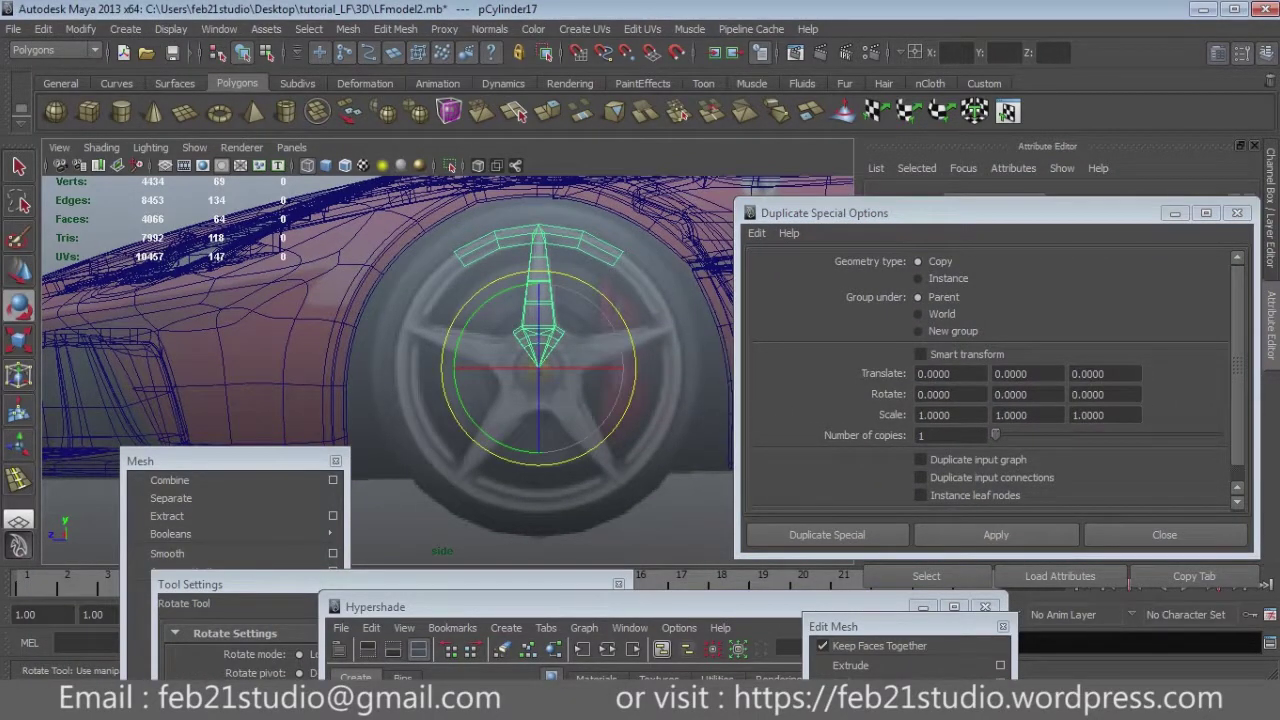
pyautogui.click(80, 28)
pyautogui.click(120, 92)
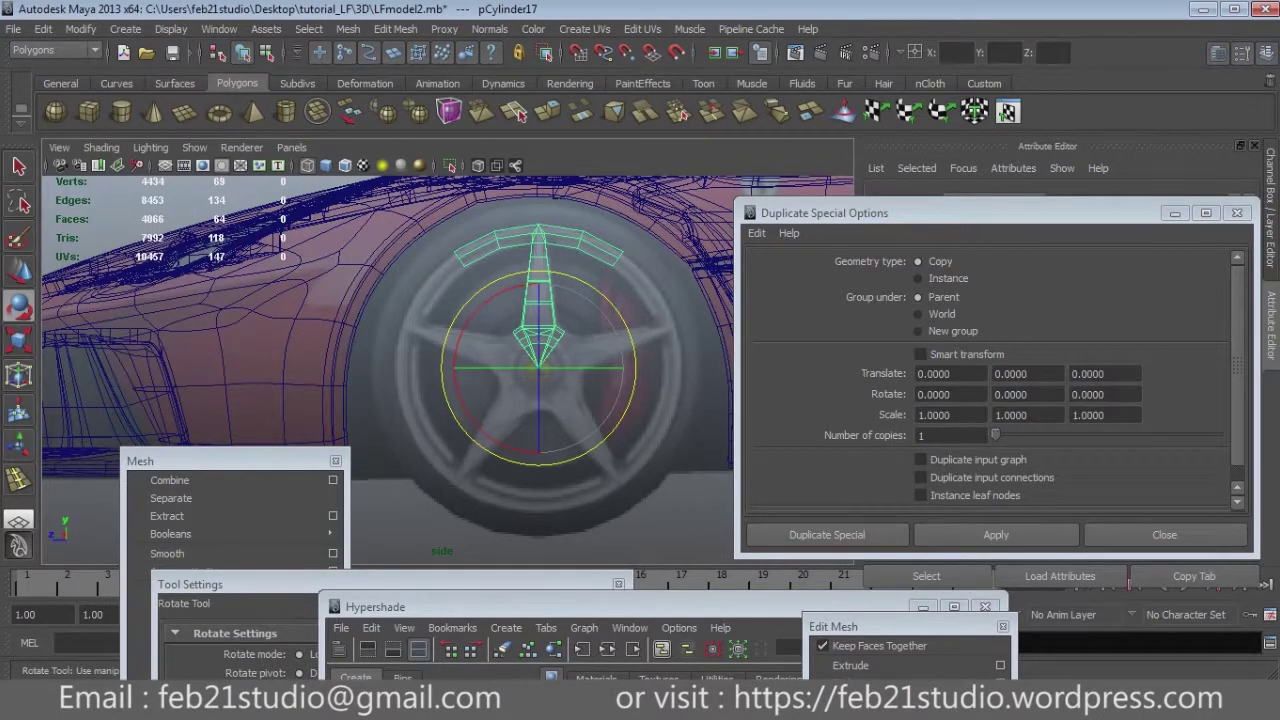
# Duplicate the spoke with Rotate X 72 and 4 copies to form five spokes.
pyautogui.hotkey('alt', 'Tab')
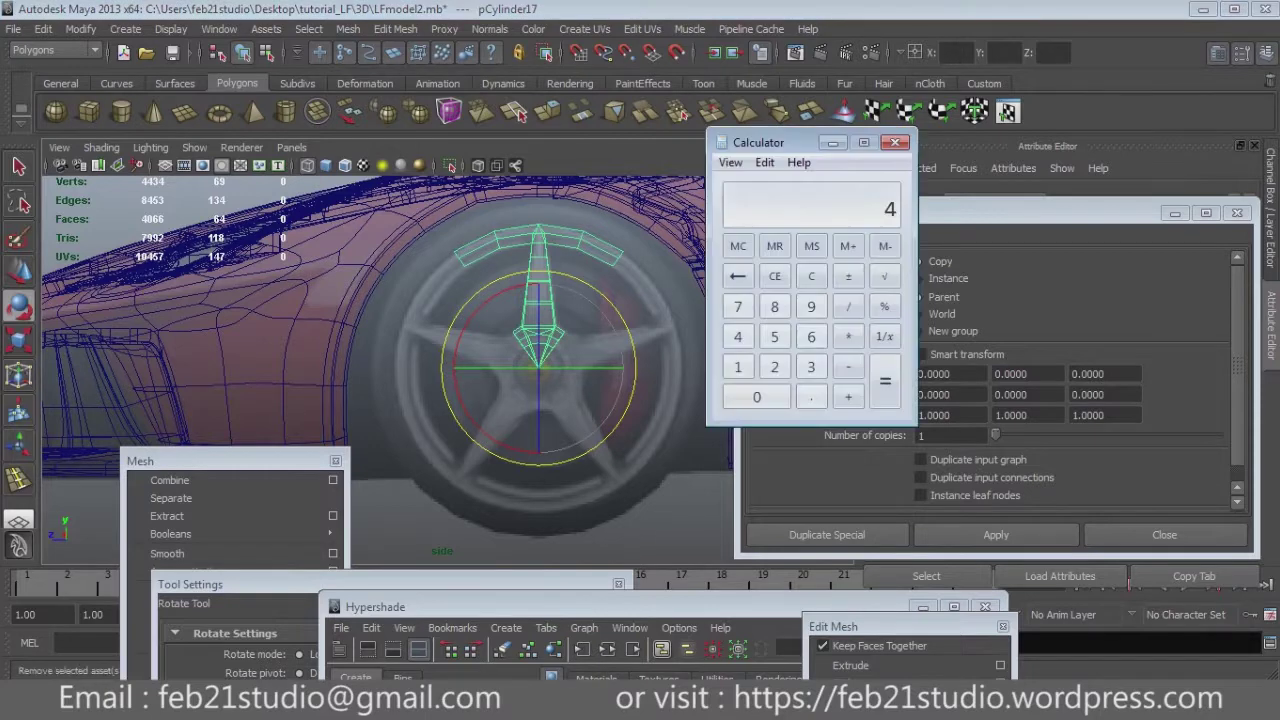
pyautogui.write('60 / 5')
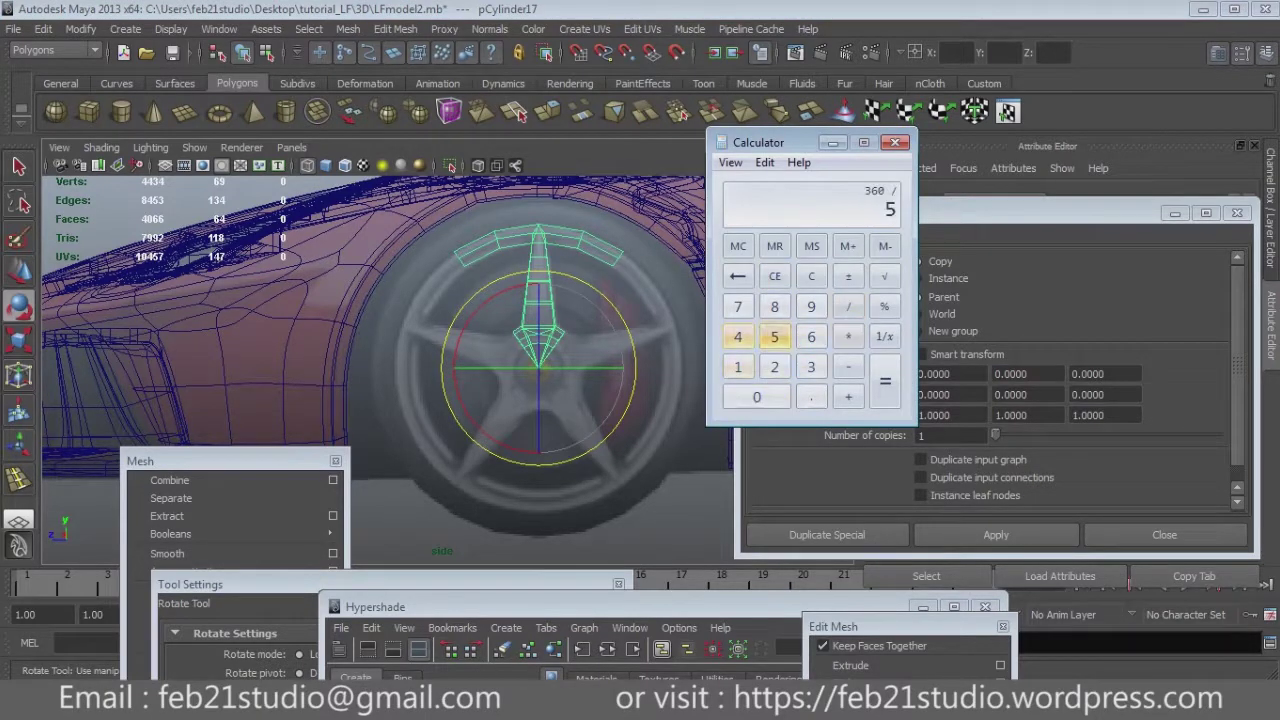
pyautogui.hotkey('alt', 'Tab')
pyautogui.write('7')
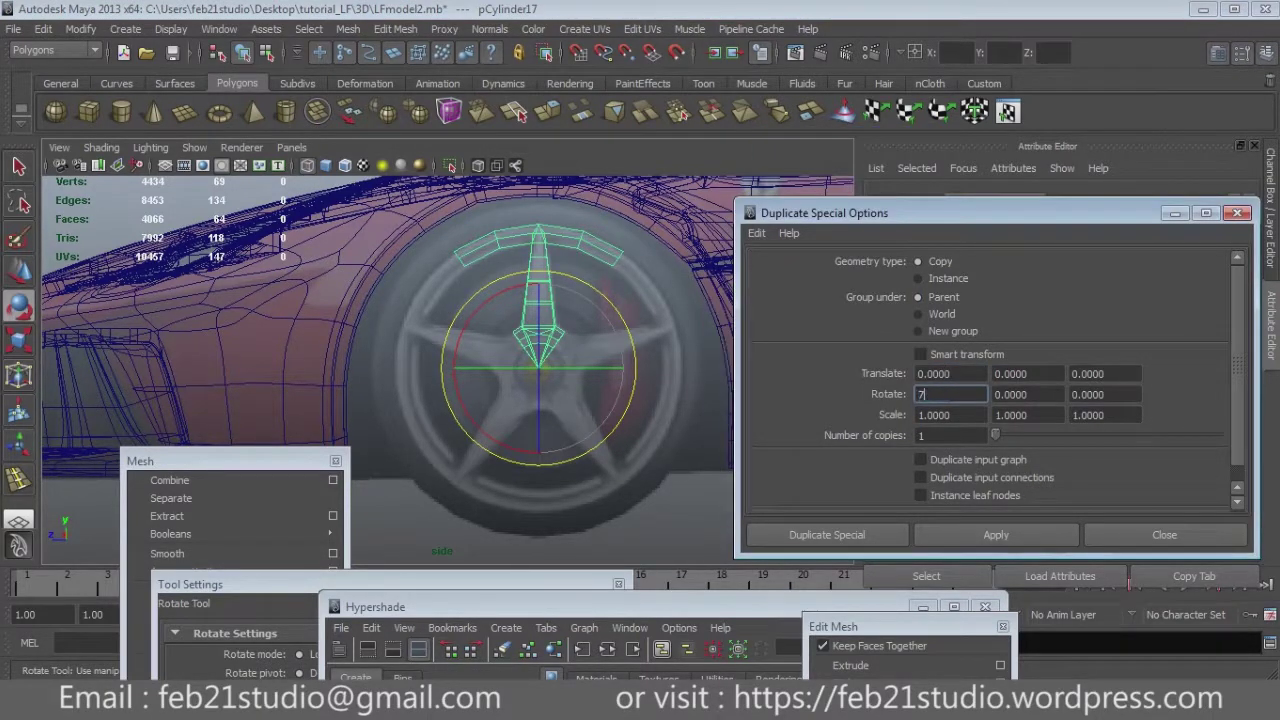
pyautogui.click(950, 435)
pyautogui.write('4')
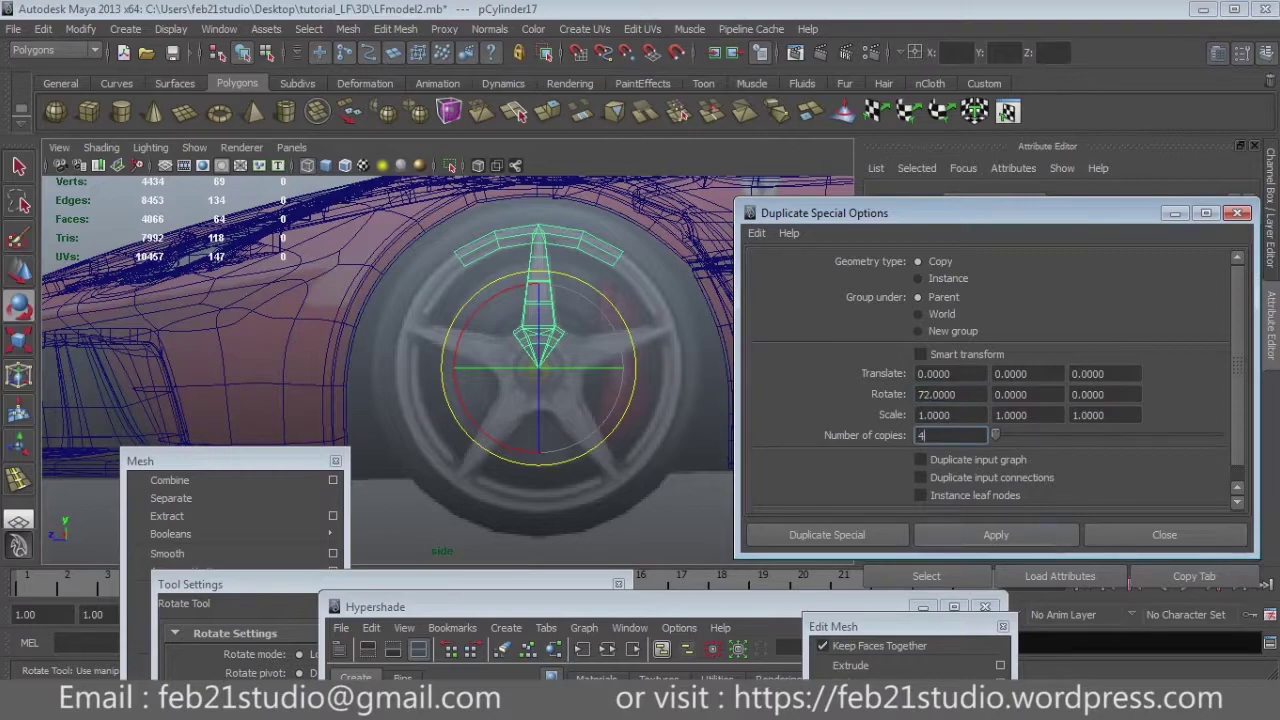
pyautogui.press('Return')
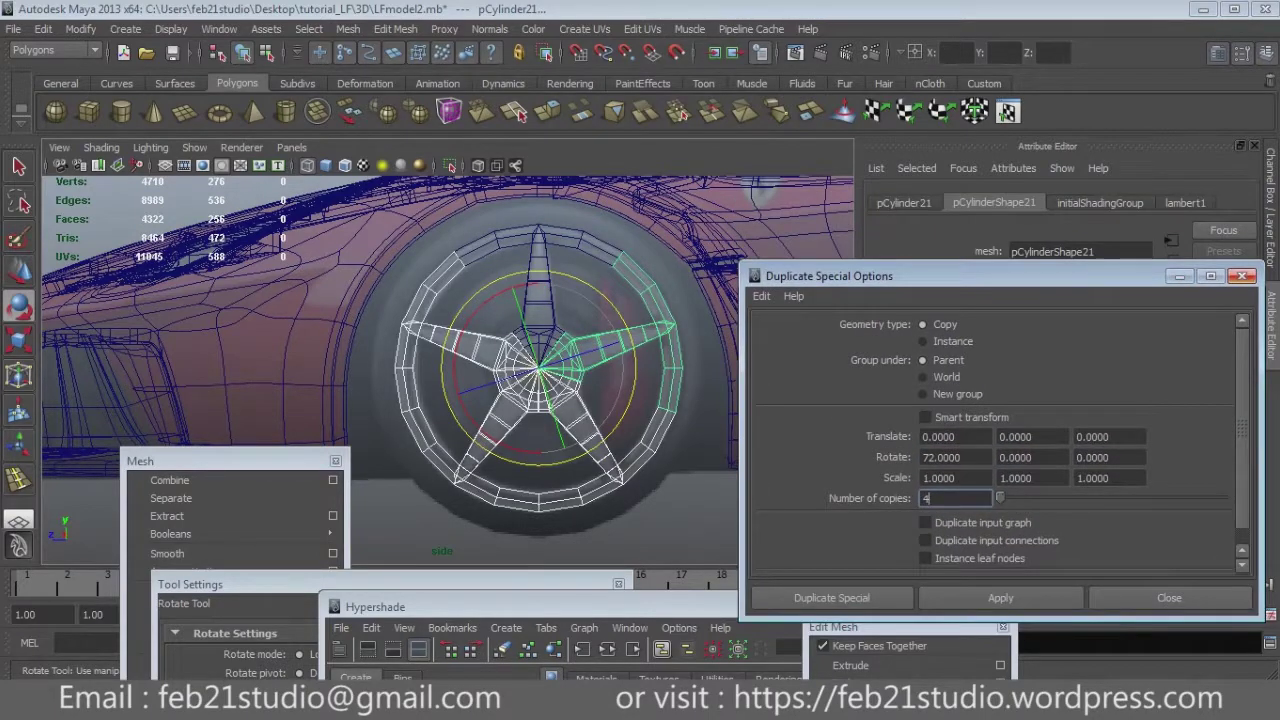
# Orbit and zoom around the car to inspect the new five-spoke wheel.
pyautogui.scroll(5, 519, 355)
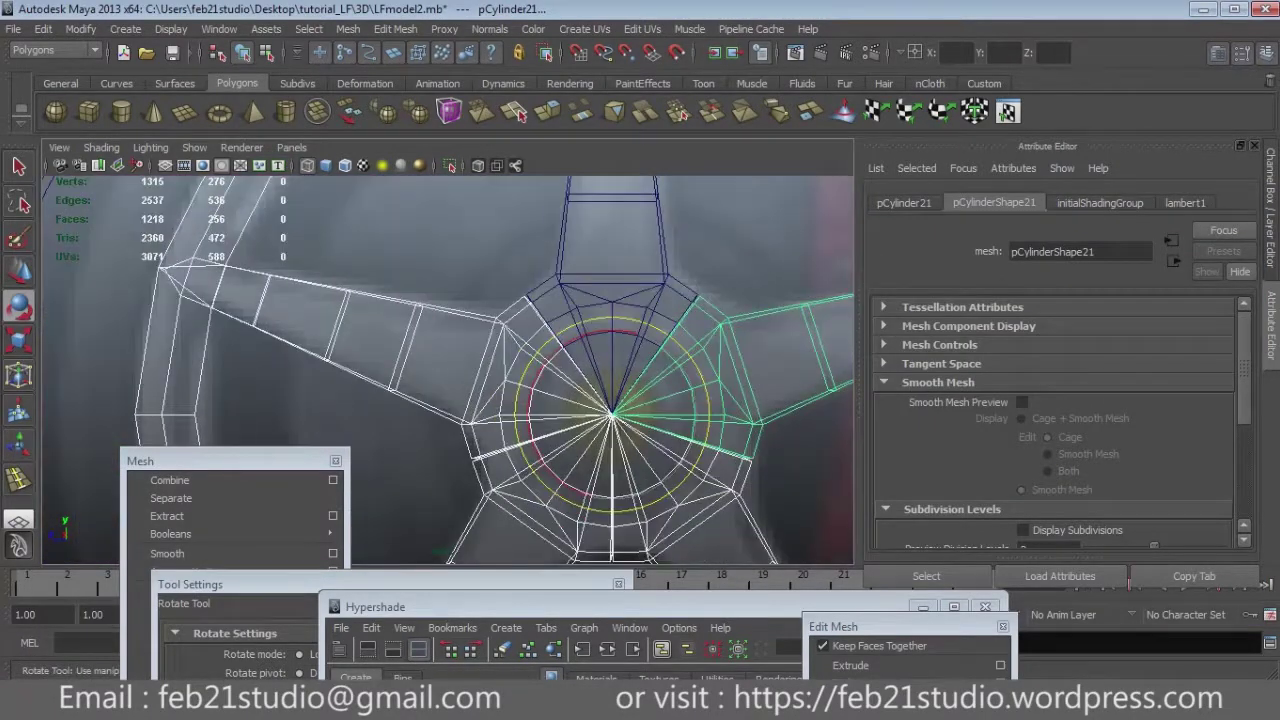
pyautogui.scroll(-10, 448, 370)
pyautogui.scroll(3, 448, 370)
pyautogui.moveTo(450, 370)
pyautogui.keyDown('alt'); pyautogui.mouseDown()
pyautogui.moveTo(520, 360)
pyautogui.moveTo(500, 380)
pyautogui.mouseUp(); pyautogui.keyUp('alt')
pyautogui.click(700, 500)
pyautogui.scroll(-3, 450, 370)
pyautogui.scroll(2, 448, 370)
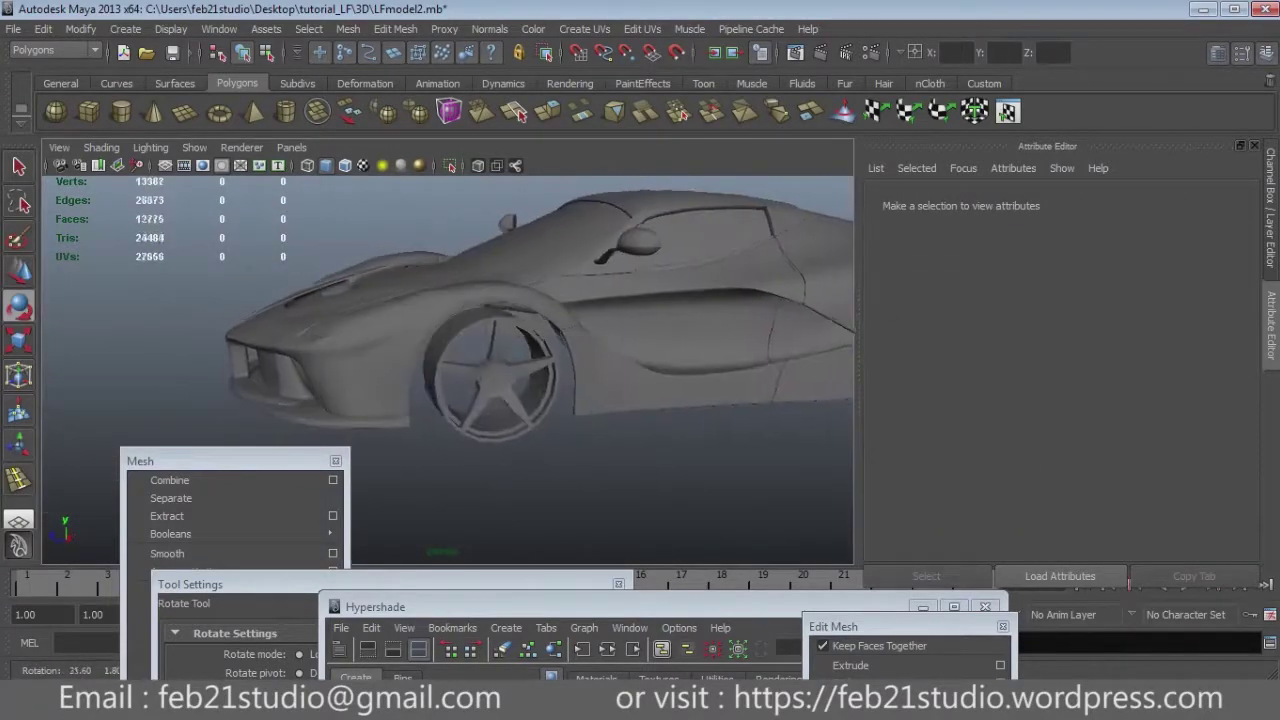
pyautogui.press('space')
pyautogui.press('space')
pyautogui.scroll(-1, 448, 370)
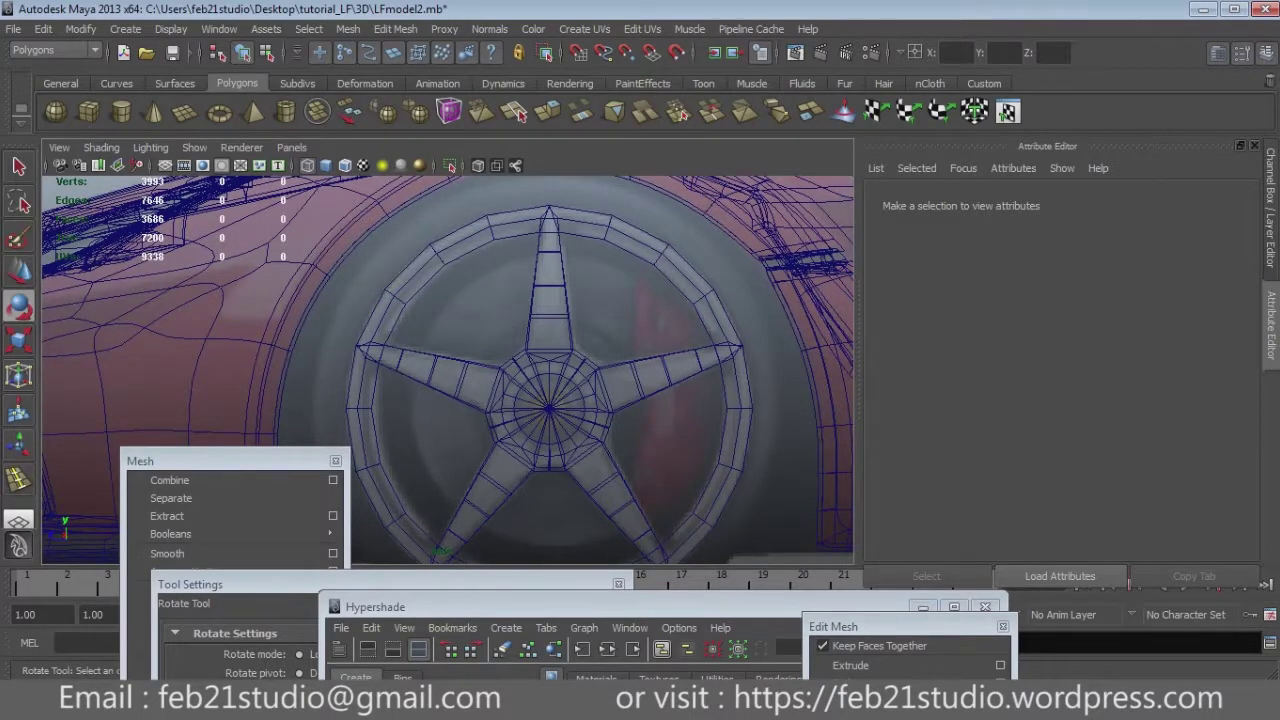
pyautogui.scroll(-5, 450, 370)
pyautogui.keyDown('alt'); pyautogui.moveTo(450, 370); pyautogui.dragTo(520, 360); pyautogui.keyUp('alt')
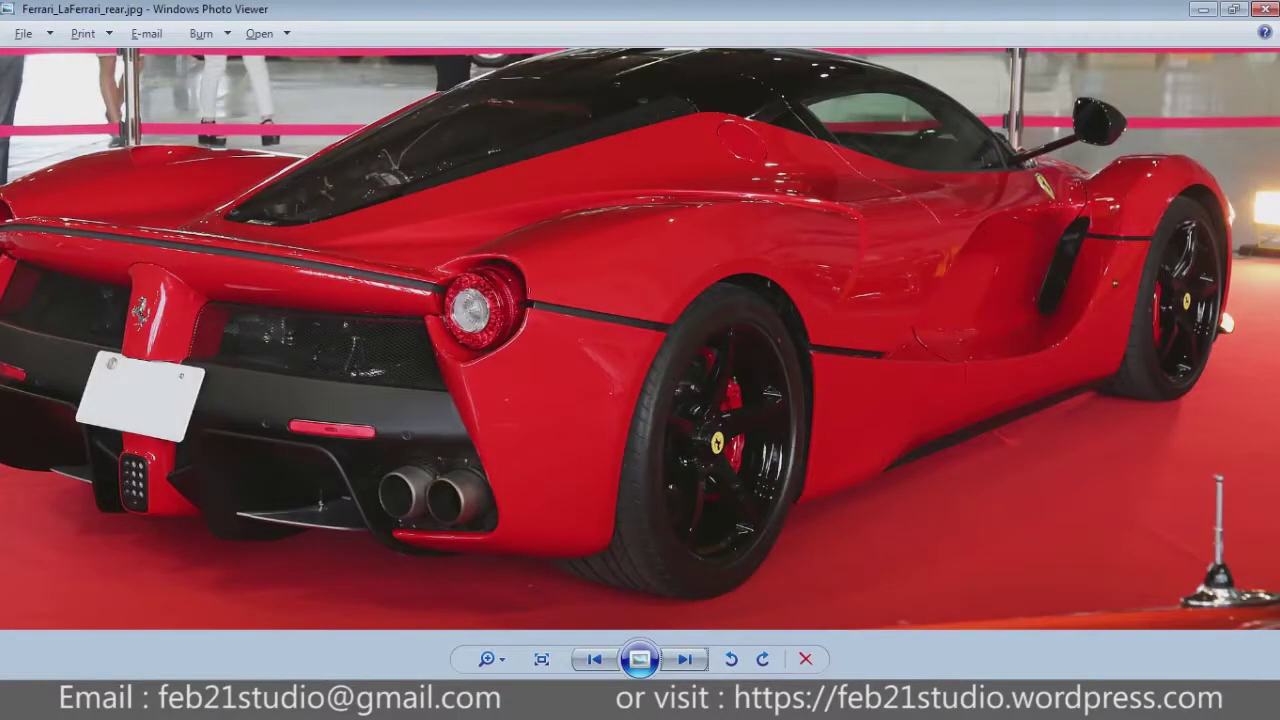
pyautogui.scroll(1, 450, 350)
pyautogui.press('space')
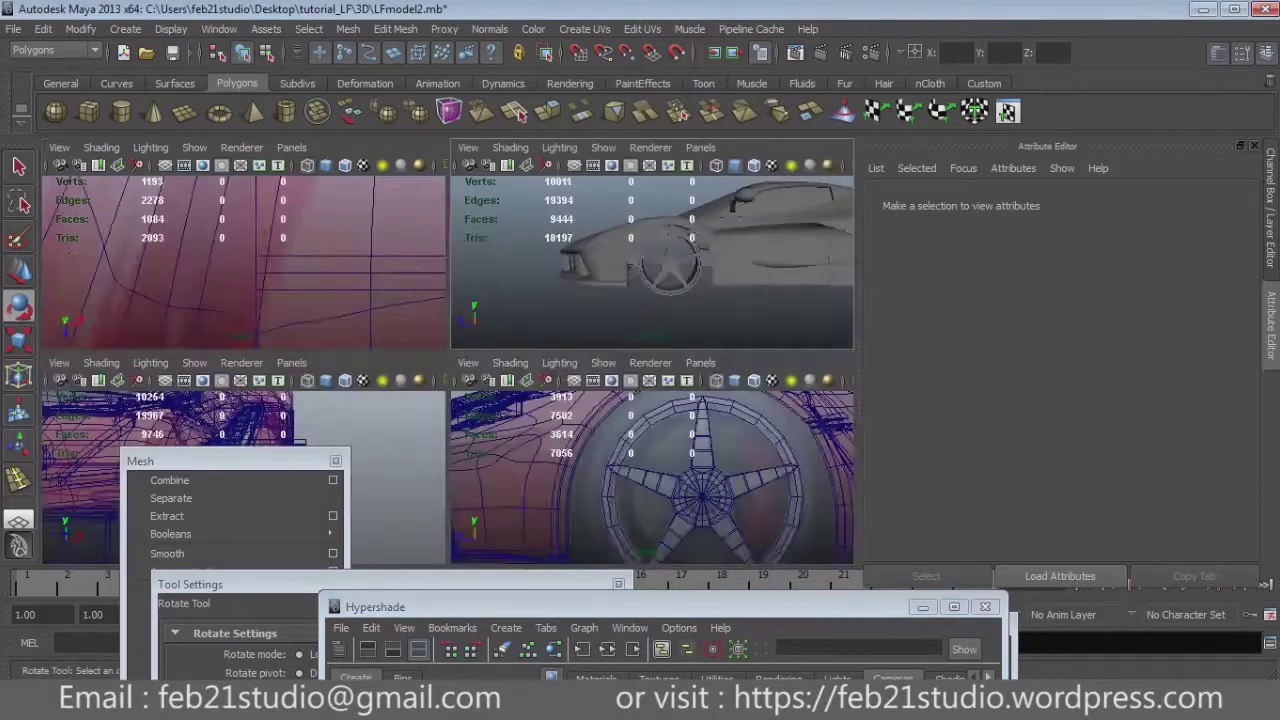
# Select all the rim segments and spoke cylinders of the wheel.
pyautogui.press('space')
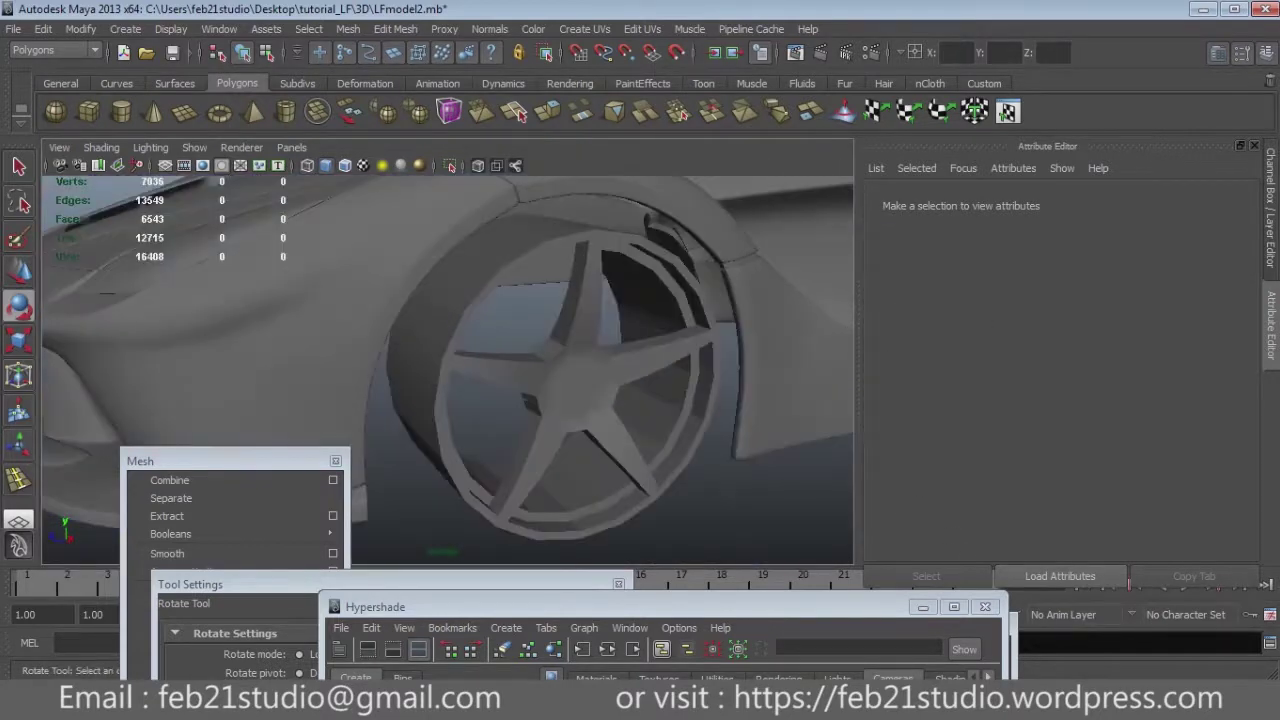
pyautogui.press('q')
pyautogui.click(640, 450)
pyautogui.keyDown('alt'); pyautogui.moveTo(450, 350); pyautogui.dragTo(550, 350); pyautogui.keyUp('alt')
pyautogui.press('w')
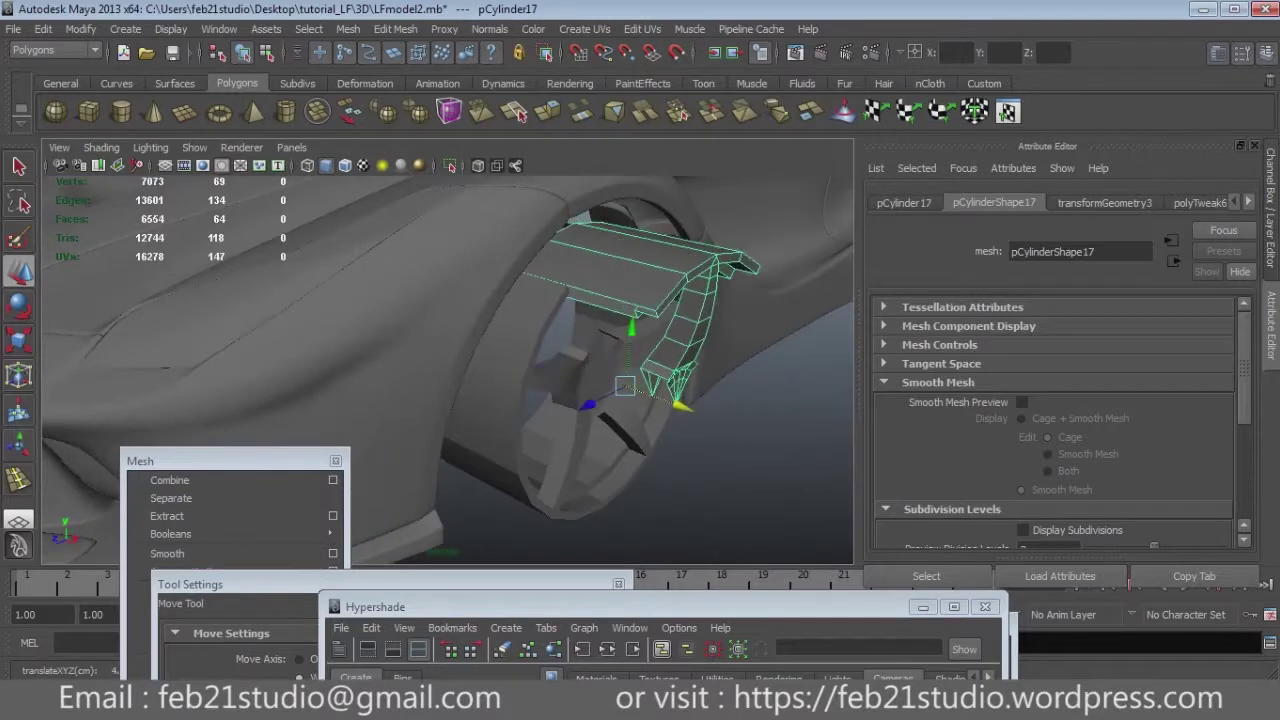
pyautogui.click(580, 360)
pyautogui.click(660, 320)
pyautogui.click(620, 340)
pyautogui.click(490, 380)
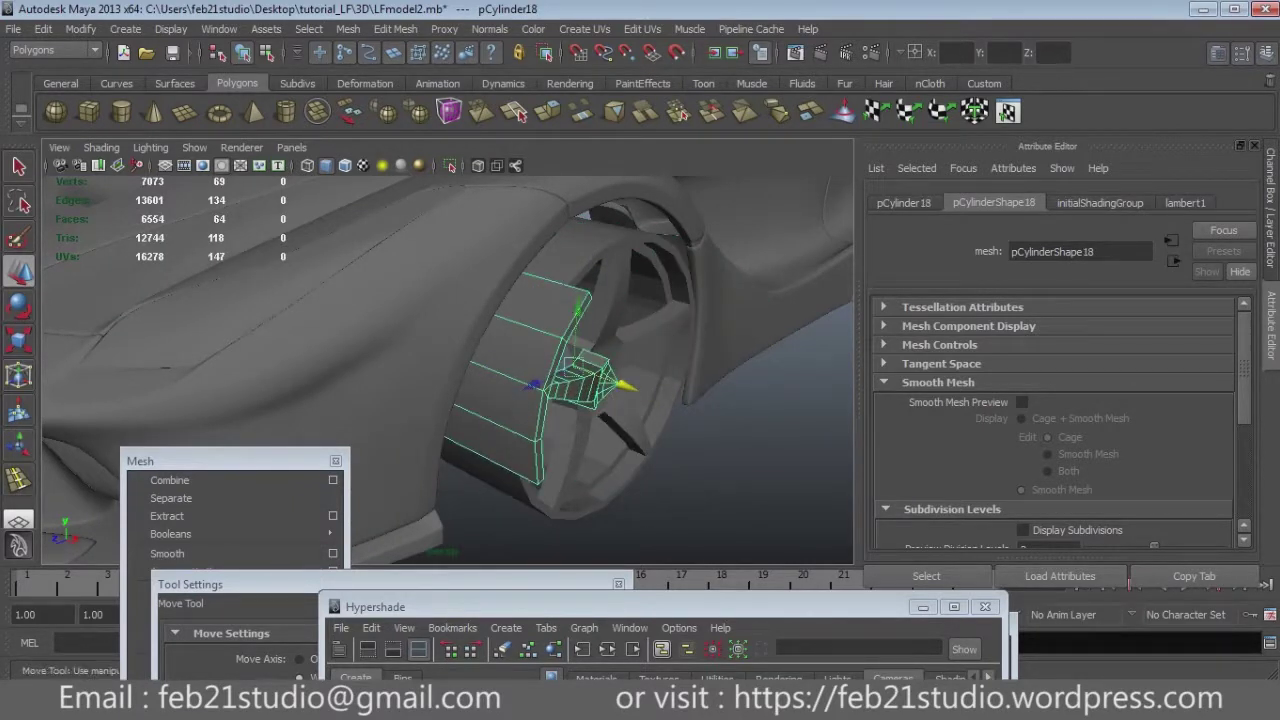
pyautogui.click(565, 470)
pyautogui.press('q')
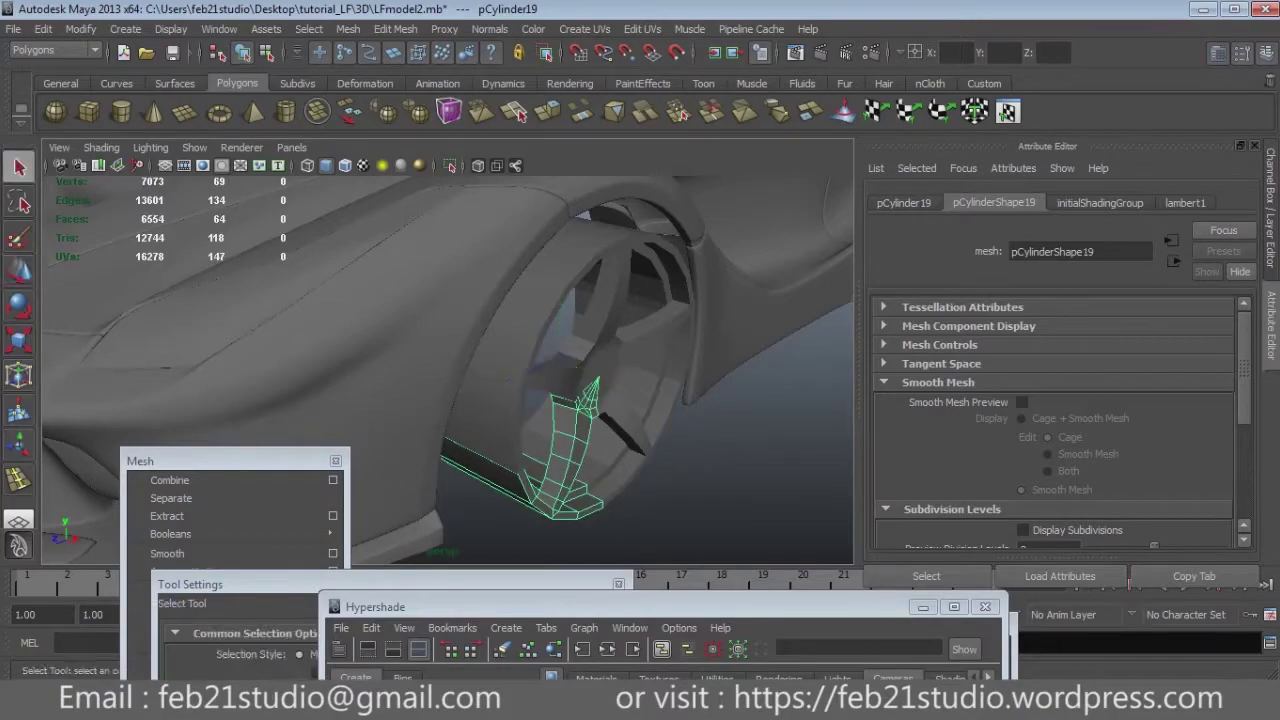
pyautogui.keyDown('shift'); pyautogui.click(600, 440); pyautogui.keyUp('shift')
pyautogui.keyDown('shift'); pyautogui.click(660, 300); pyautogui.keyUp('shift')
pyautogui.keyDown('shift'); pyautogui.click(550, 380); pyautogui.keyUp('shift')
# Combine them into polySurface181 and select its top vertices in wireframe.
pyautogui.click(169, 480)
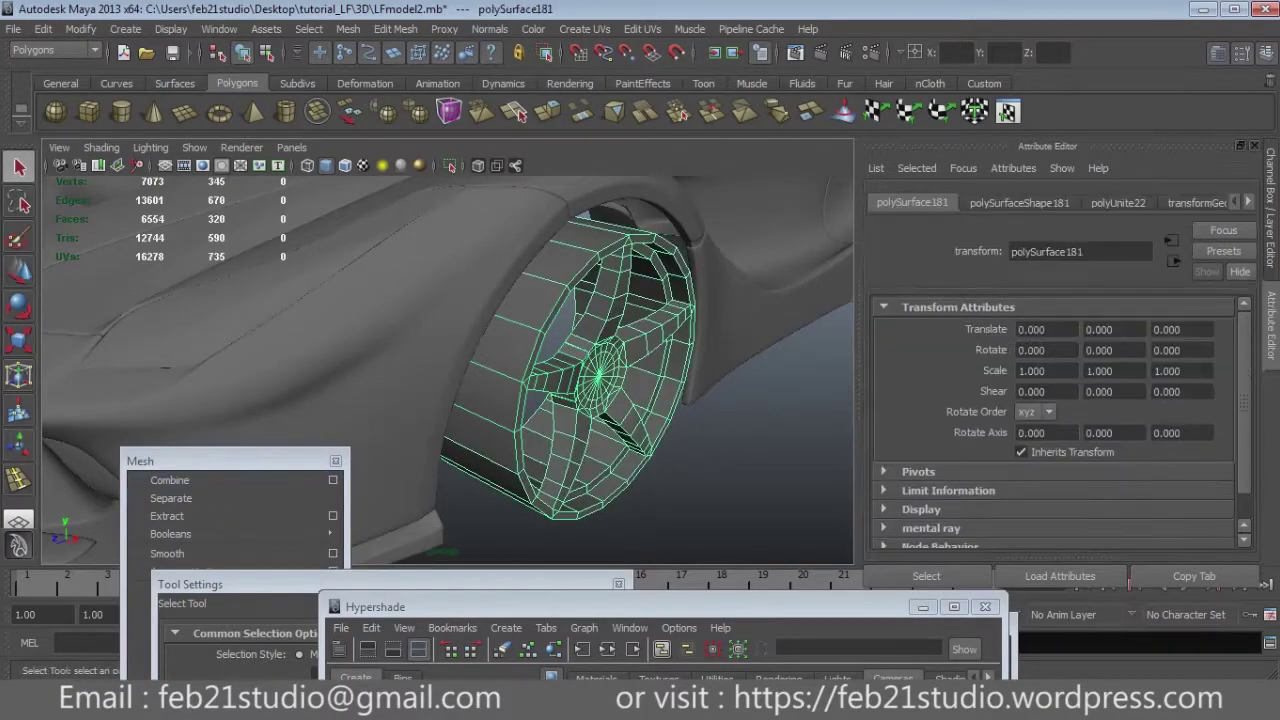
pyautogui.keyDown('alt'); pyautogui.moveTo(450, 370); pyautogui.dragTo(640, 320); pyautogui.keyUp('alt')
pyautogui.press('4')
pyautogui.press('F8')
pyautogui.moveTo(635, 270); pyautogui.dragTo(730, 350)
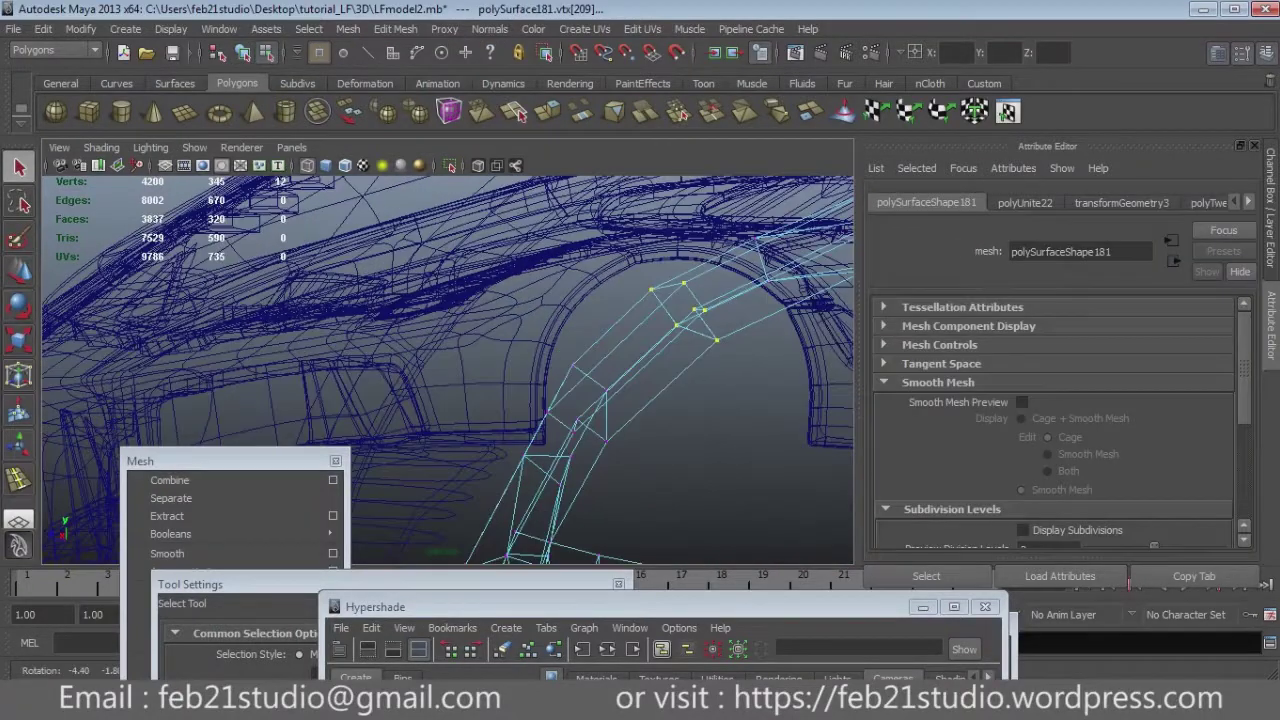
# Bring up the Merge Vertices options beside the viewport and set Threshold to 0.05.
pyautogui.moveTo(400, 606); pyautogui.dragTo(220, 590)
pyautogui.moveTo(830, 700); pyautogui.dragTo(1030, 91)
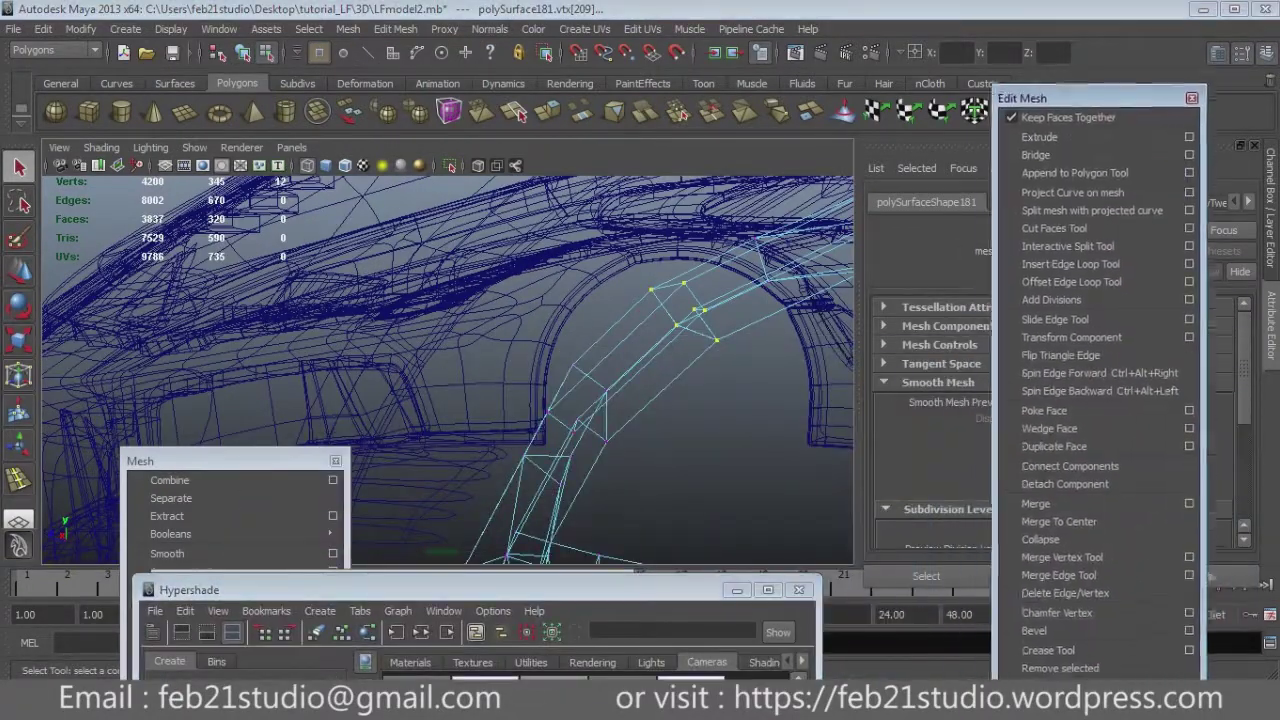
pyautogui.click(1191, 496)
pyautogui.moveTo(850, 240); pyautogui.dragTo(165, 343)
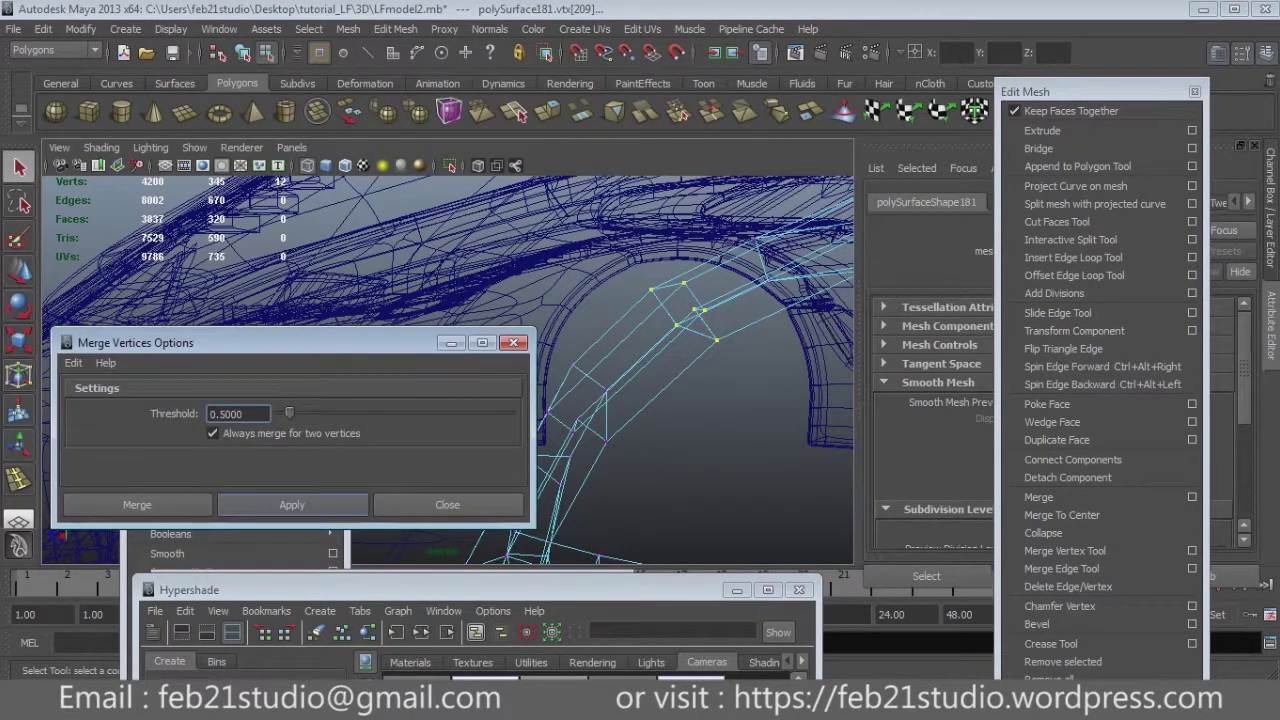
pyautogui.moveTo(165, 343); pyautogui.dragTo(123, 343)
pyautogui.keyDown('alt'); pyautogui.moveTo(650, 350); pyautogui.dragTo(700, 360); pyautogui.keyUp('alt')
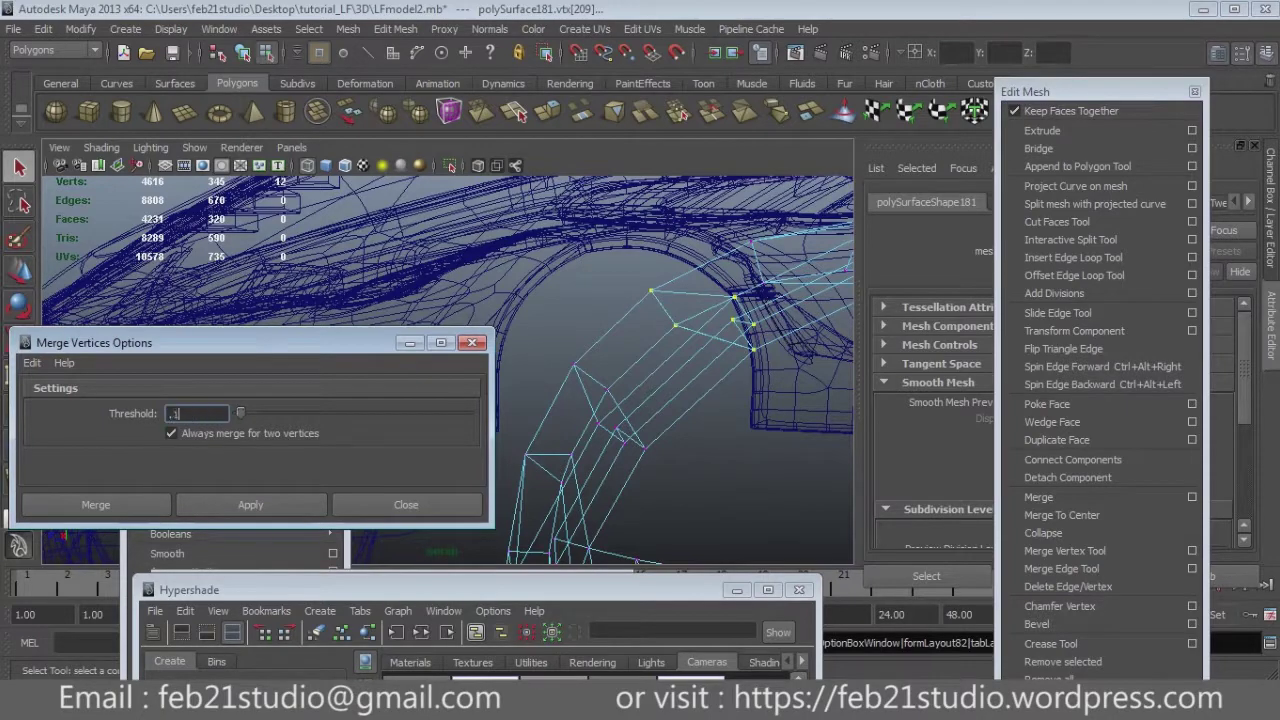
pyautogui.keyDown('alt'); pyautogui.moveTo(700, 350); pyautogui.dragTo(690, 345); pyautogui.keyUp('alt')
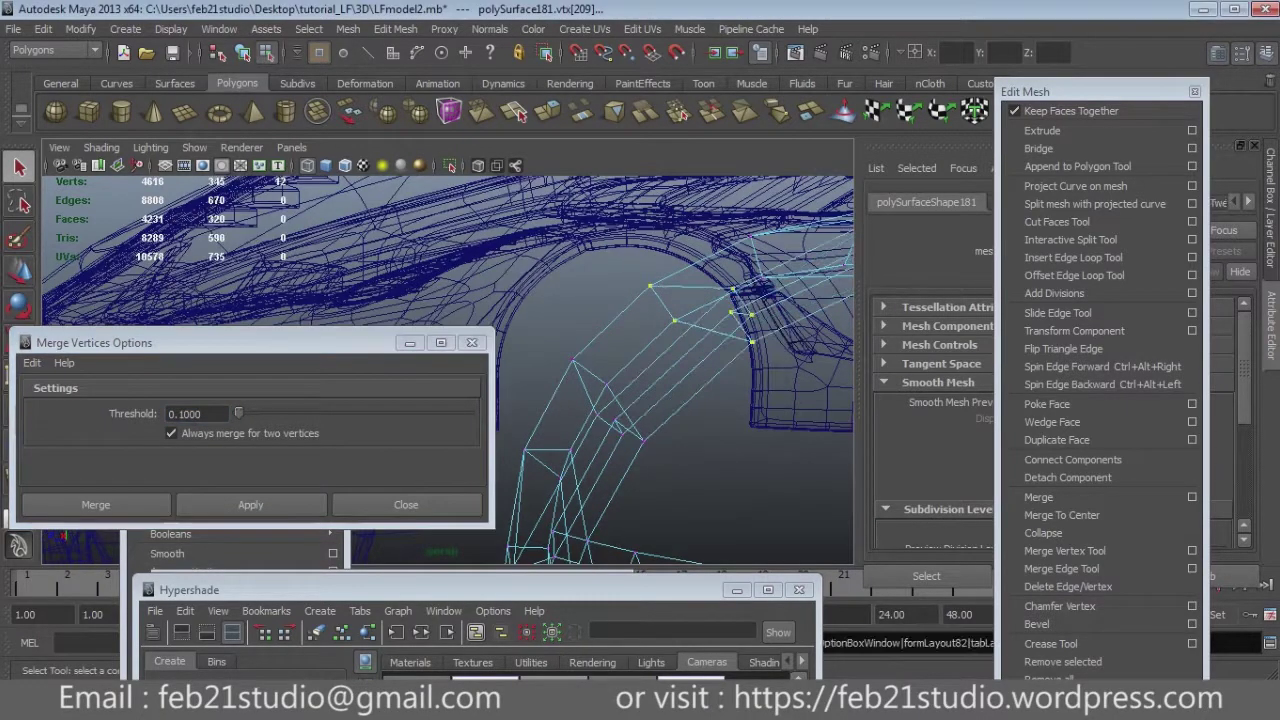
pyautogui.write('0.05')
pyautogui.press('Return')
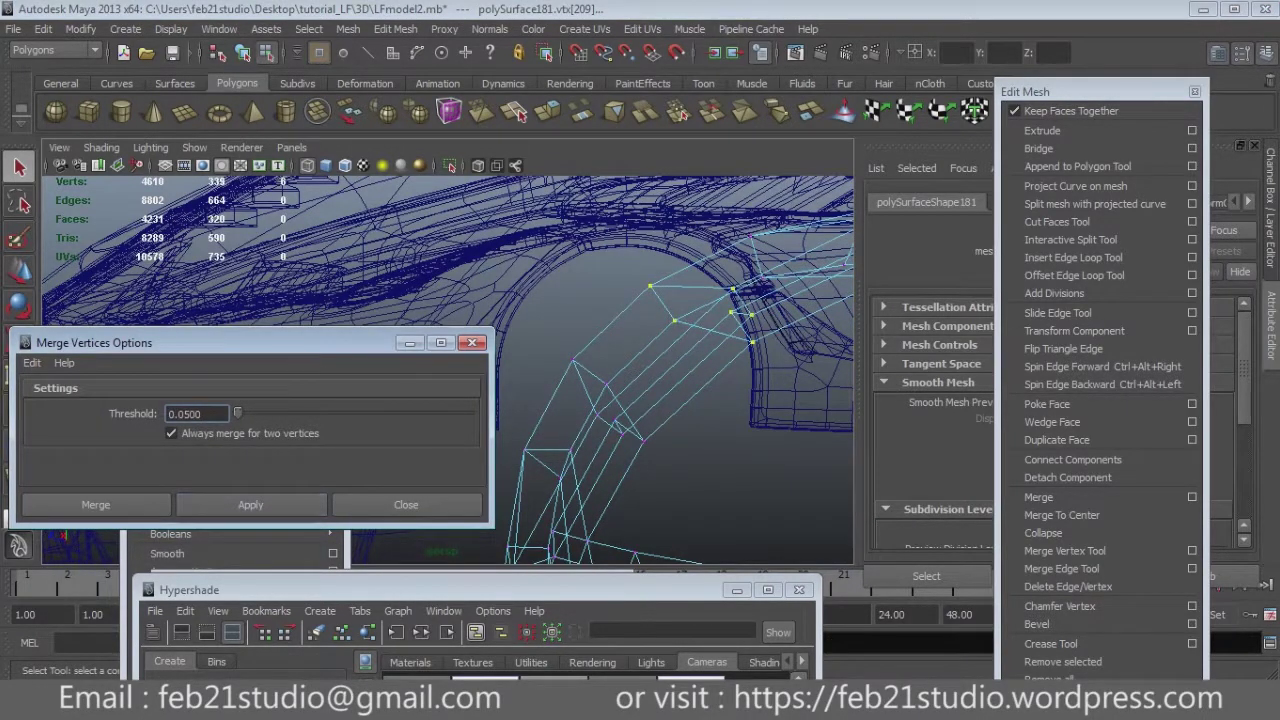
# Weld the selected overlapping hub vertices with the 0.05 threshold.
pyautogui.keyDown('alt'); pyautogui.moveTo(650, 400); pyautogui.dragTo(600, 380); pyautogui.keyUp('alt')
pyautogui.scroll(2, 600, 400)
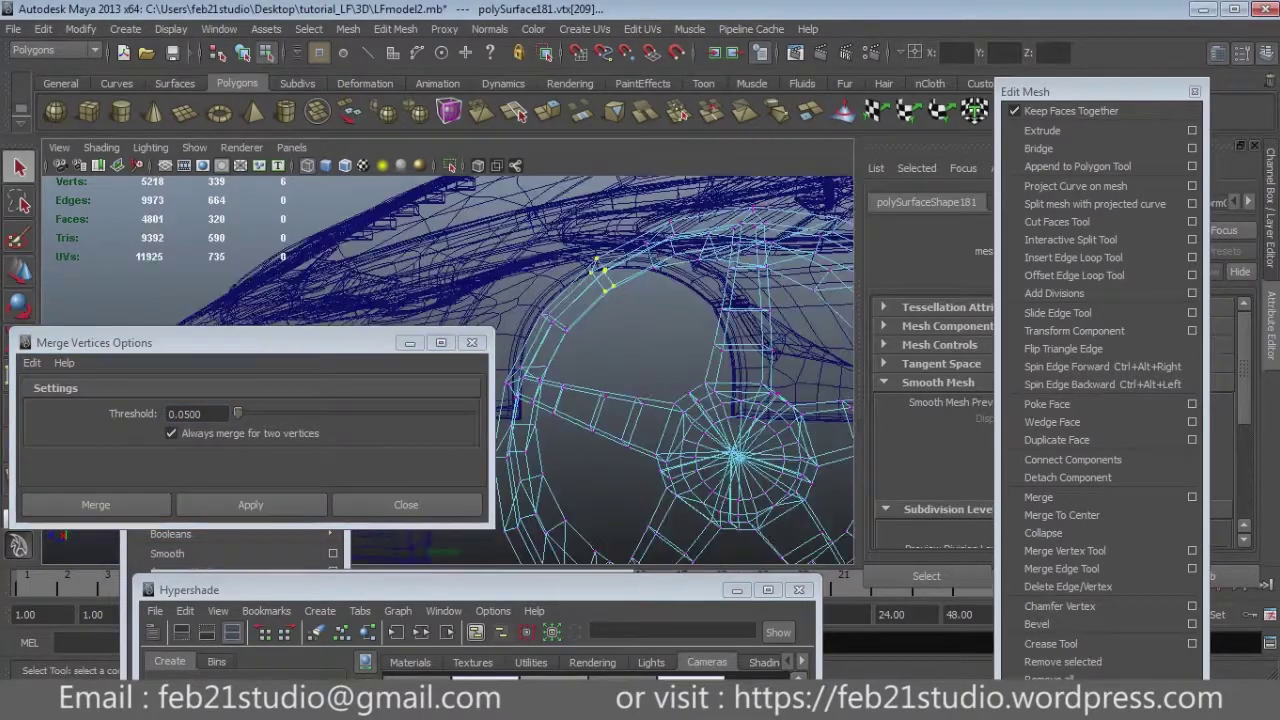
pyautogui.scroll(2, 600, 400)
pyautogui.scroll(2, 675, 435)
pyautogui.scroll(3, 675, 435)
pyautogui.scroll(3, 675, 435)
pyautogui.scroll(2, 675, 435)
pyautogui.scroll(-2, 448, 370)
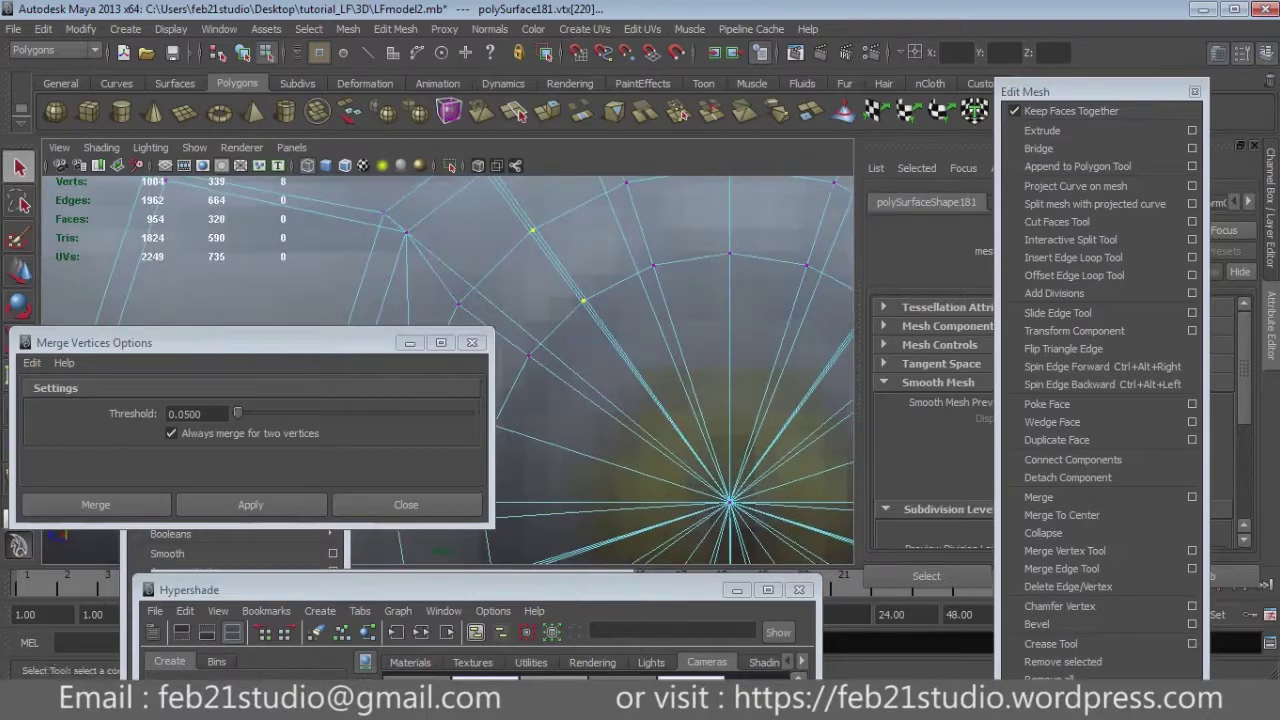
pyautogui.scroll(-3, 448, 370)
pyautogui.scroll(3, 448, 370)
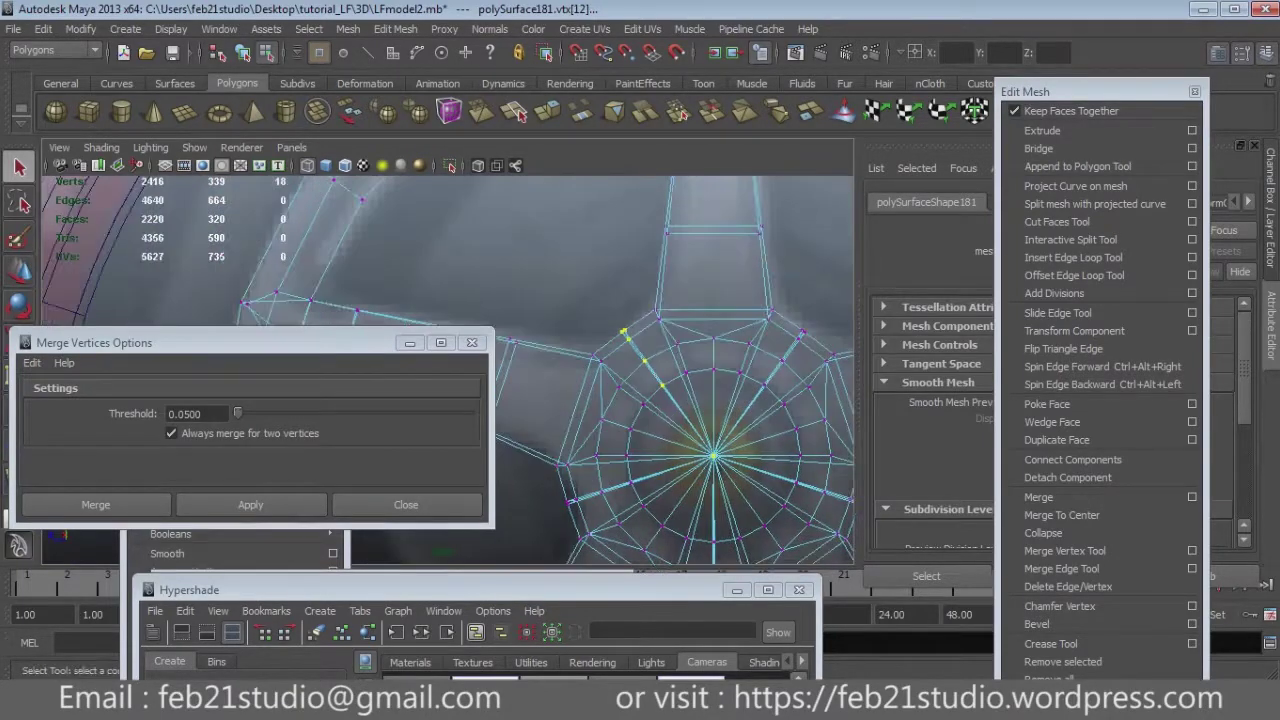
pyautogui.click(250, 504)
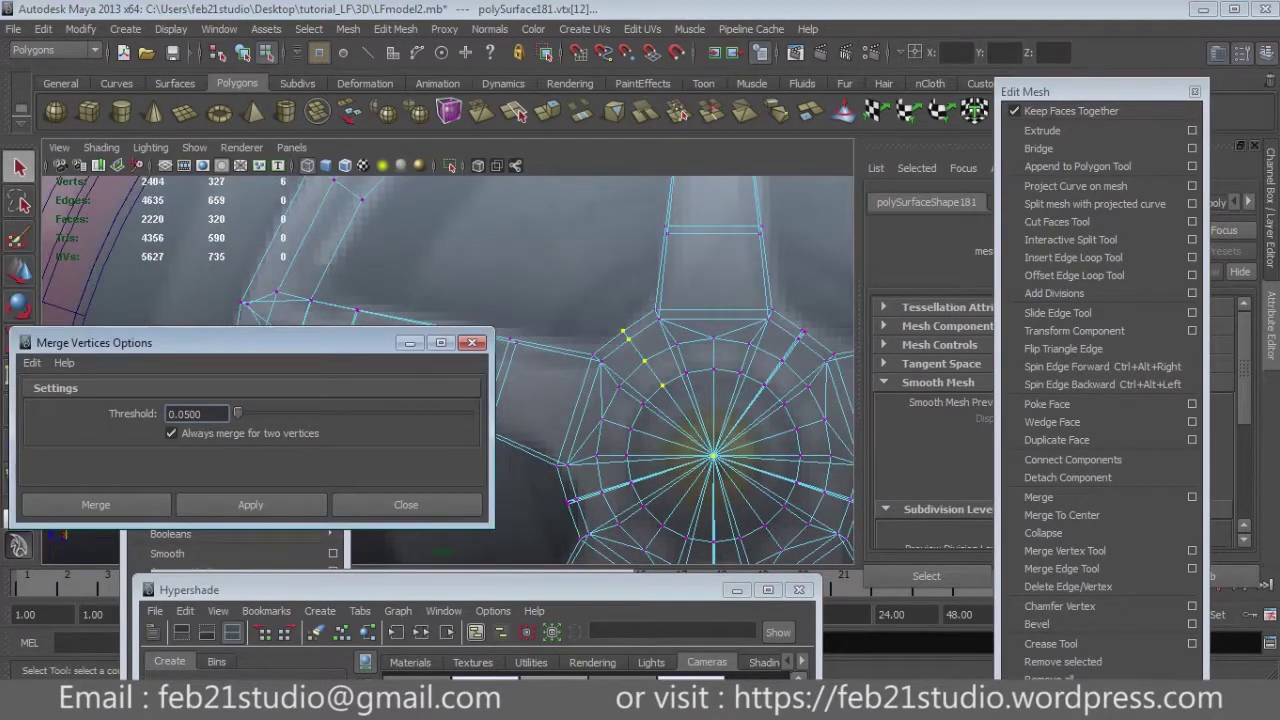
# Orbit and frame the wheel hub to check the merged vertices.
pyautogui.moveTo(560, 430)
pyautogui.keyDown('alt'); pyautogui.mouseDown()
pyautogui.moveTo(575, 300)
pyautogui.moveTo(543, 347)
pyautogui.mouseUp(); pyautogui.keyUp('alt')
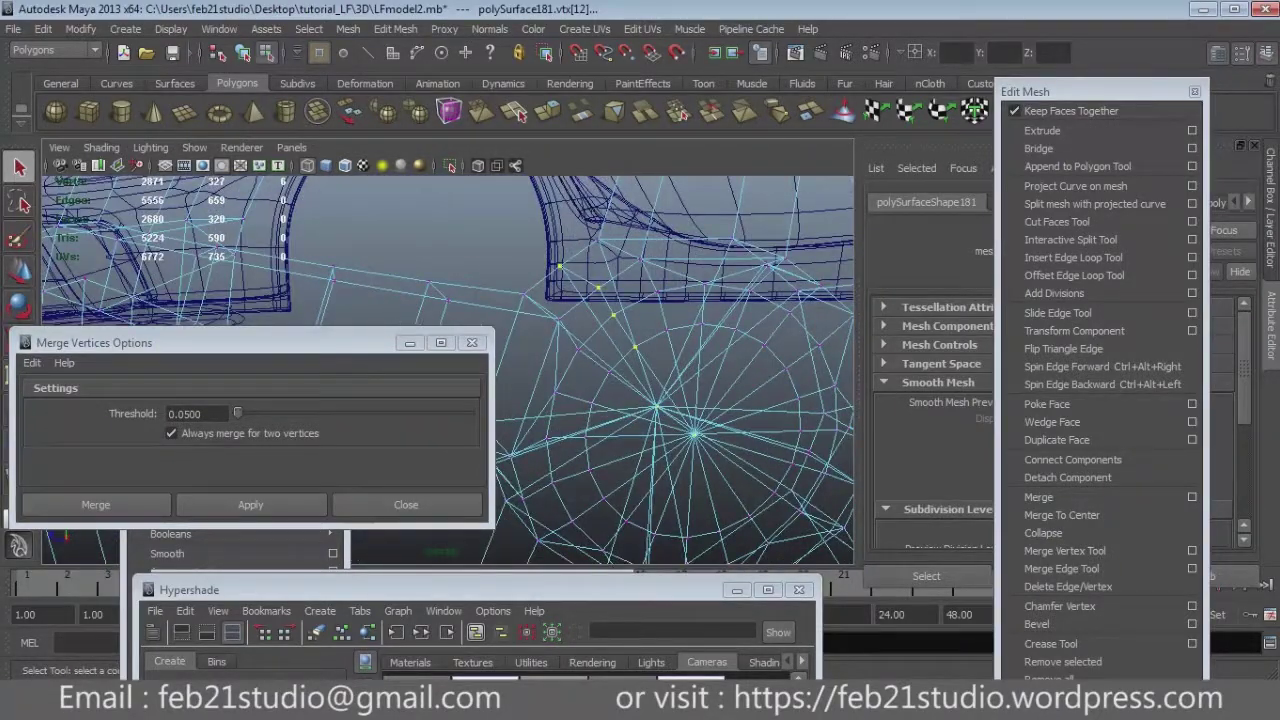
pyautogui.keyDown('alt'); pyautogui.moveTo(543, 347); pyautogui.dragTo(560, 330); pyautogui.keyUp('alt')
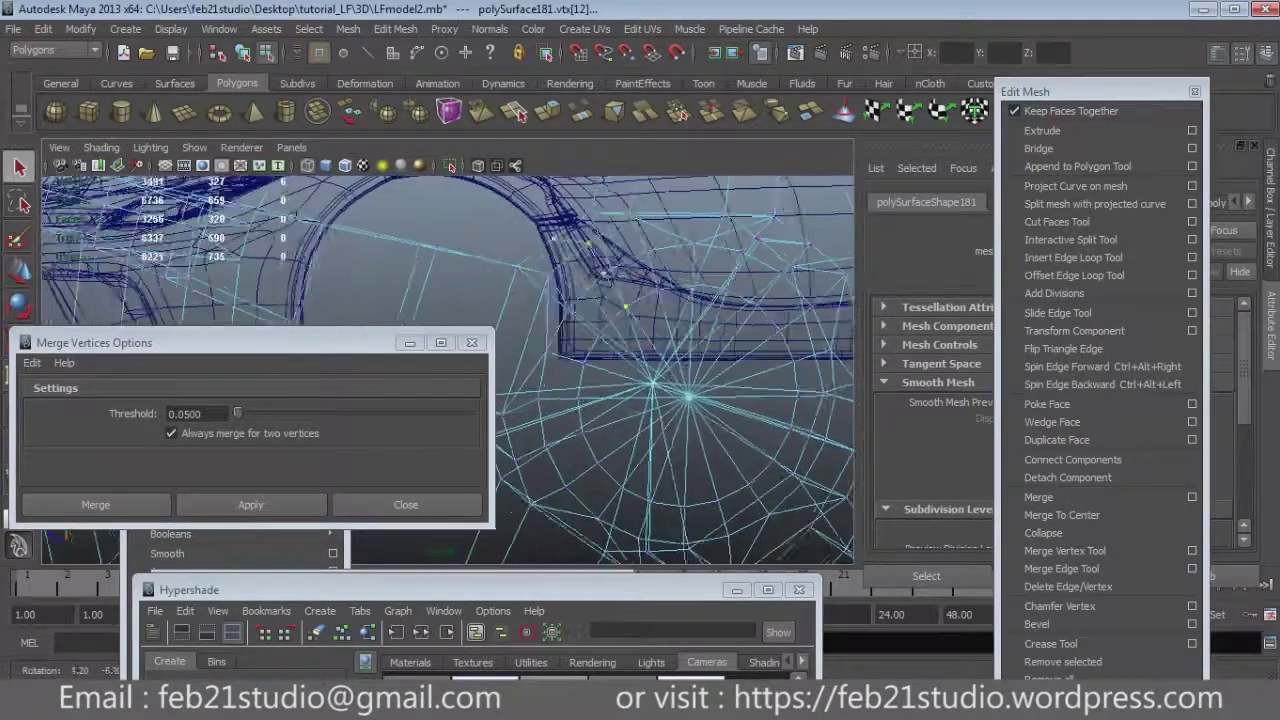
pyautogui.keyDown('alt'); pyautogui.moveTo(560, 330); pyautogui.dragTo(600, 340); pyautogui.keyUp('alt')
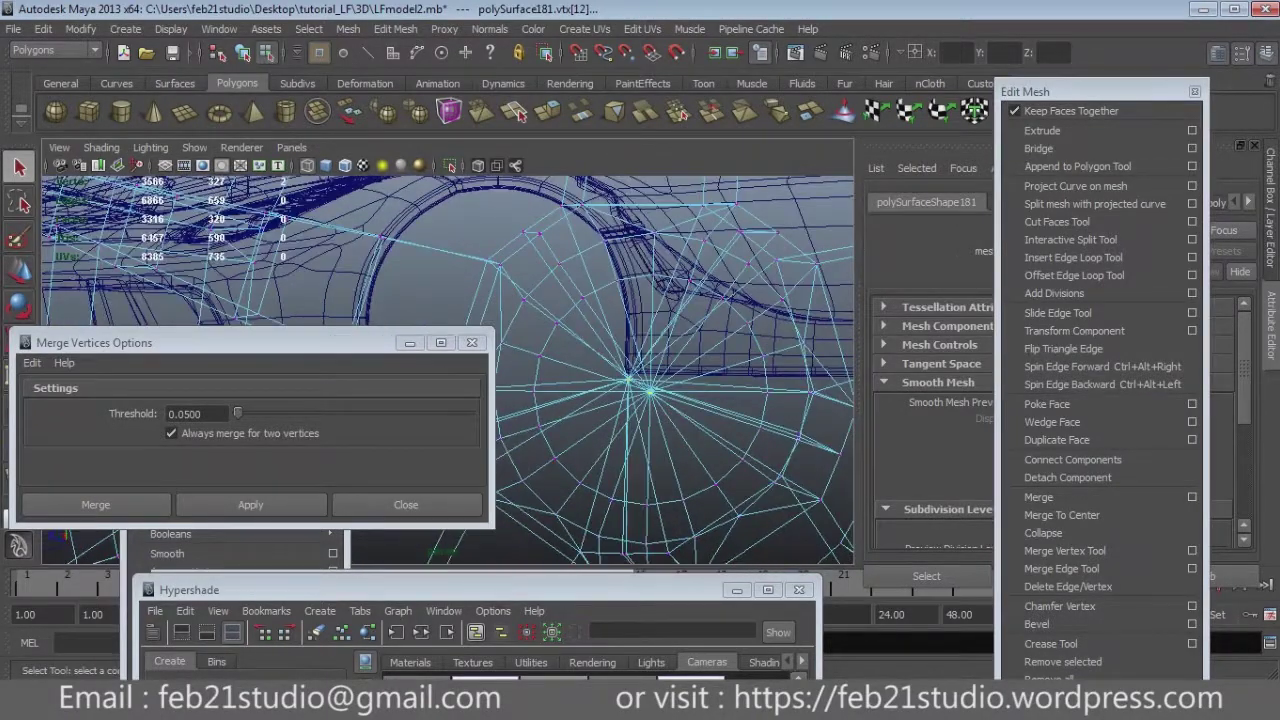
pyautogui.press('f')
pyautogui.press('space')
pyautogui.press('space')
pyautogui.keyDown('alt'); pyautogui.moveTo(653, 470); pyautogui.dragTo(622, 500); pyautogui.keyUp('alt')
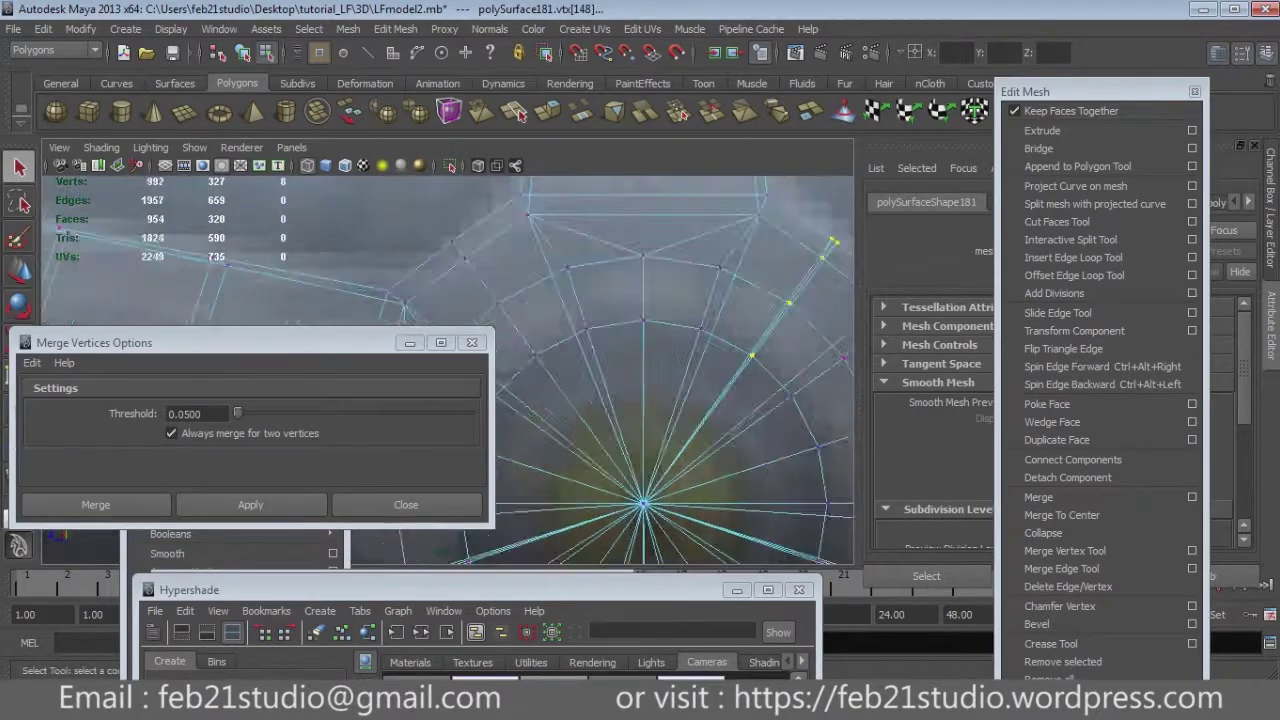
pyautogui.keyDown('alt'); pyautogui.moveTo(620, 400); pyautogui.dragTo(560, 430, button='right'); pyautogui.keyUp('alt')
pyautogui.moveTo(200, 342); pyautogui.dragTo(101, 577)
pyautogui.scroll(2, 500, 380)
pyautogui.scroll(3, 498, 378)
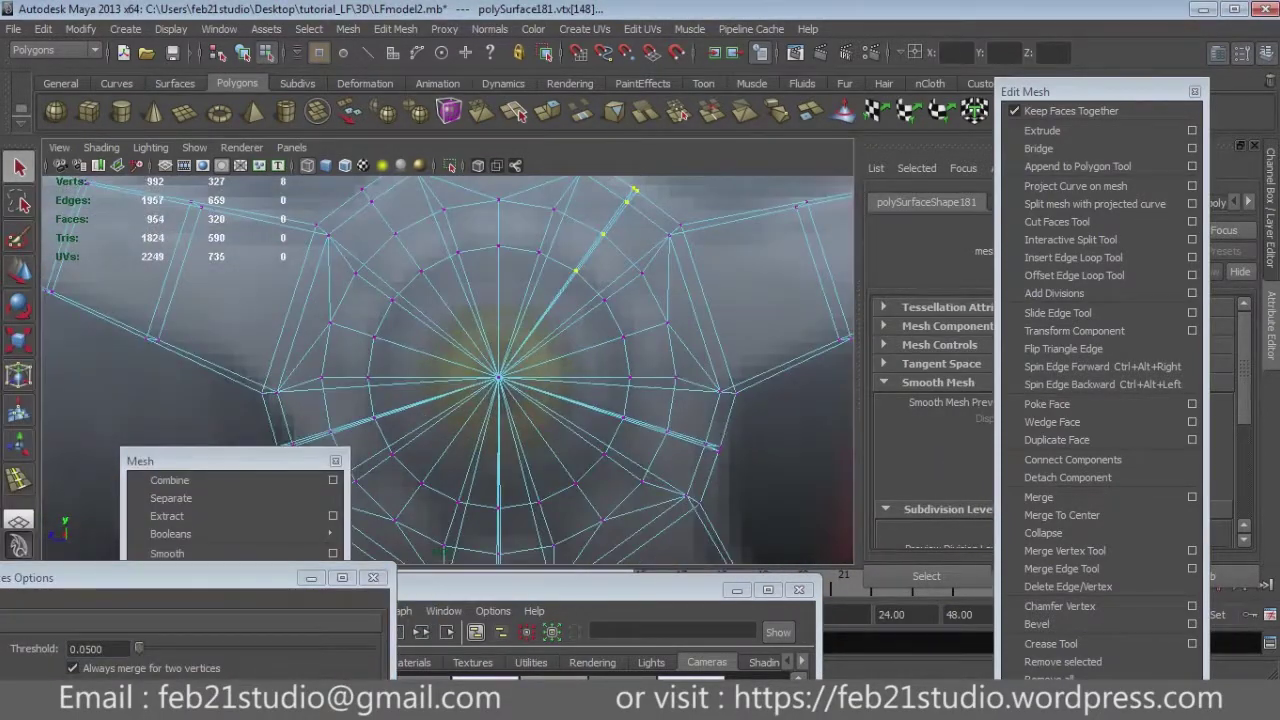
# Select the overlapping bottom-spoke and rim vertices for the next merge.
pyautogui.keyDown('alt'); pyautogui.moveTo(500, 420); pyautogui.dragTo(625, 280, button='middle'); pyautogui.keyUp('alt')
pyautogui.keyDown('shift'); pyautogui.moveTo(600, 340); pyautogui.dragTo(650, 470); pyautogui.keyUp('shift')
pyautogui.keyDown('alt'); pyautogui.moveTo(625, 280); pyautogui.dragTo(622, 380, button='middle'); pyautogui.keyUp('alt')
pyautogui.keyDown('shift'); pyautogui.moveTo(376, 370); pyautogui.dragTo(430, 420); pyautogui.keyUp('shift')
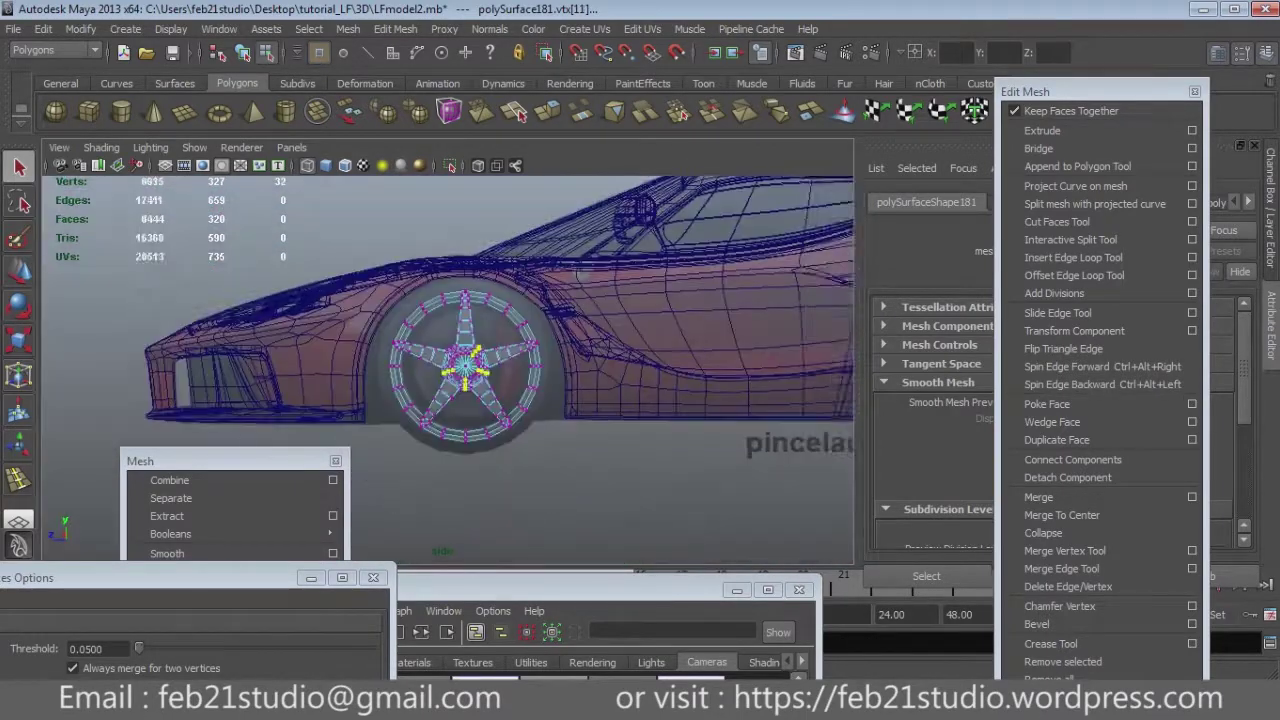
pyautogui.scroll(-5, 448, 370)
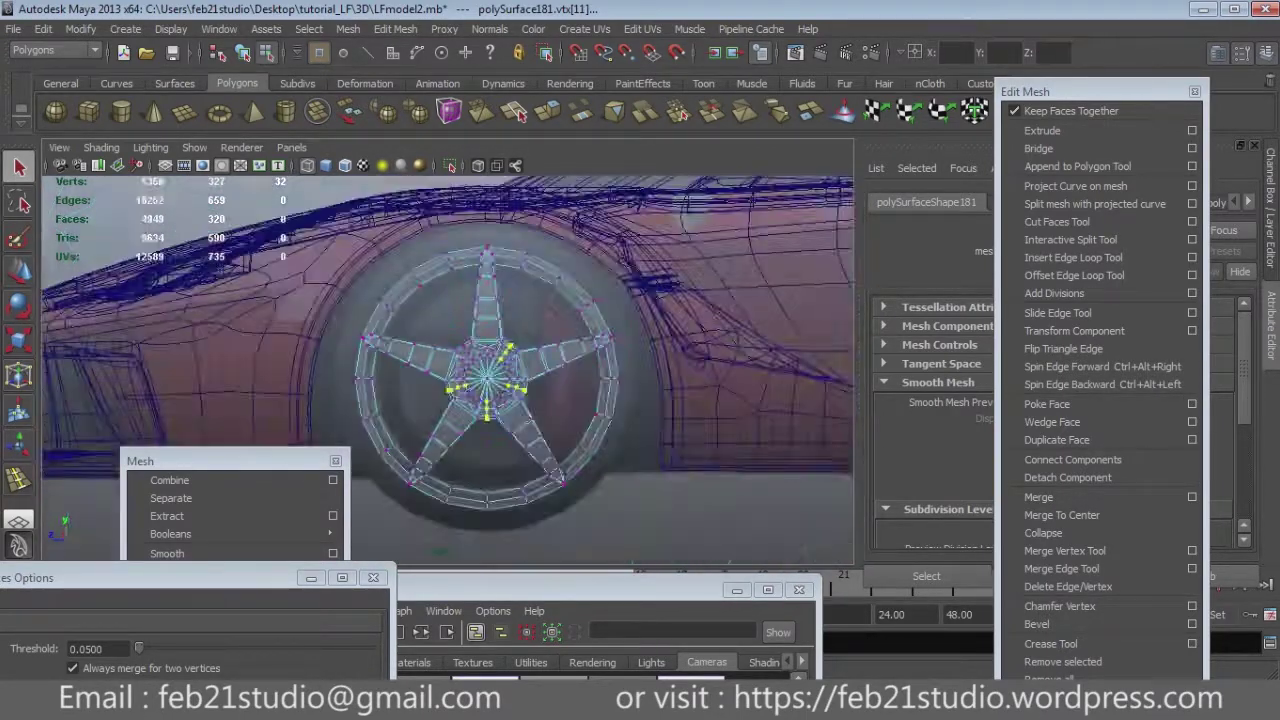
pyautogui.scroll(2, 448, 370)
pyautogui.keyDown('shift'); pyautogui.moveTo(550, 245); pyautogui.dragTo(600, 290); pyautogui.keyUp('shift')
pyautogui.scroll(2, 490, 380)
pyautogui.keyDown('shift'); pyautogui.moveTo(640, 432); pyautogui.dragTo(712, 472); pyautogui.keyUp('shift')
pyautogui.moveTo(712, 472)
pyautogui.keyDown('alt'); pyautogui.mouseDown(button='middle')
pyautogui.moveTo(712, 549)
pyautogui.moveTo(775, 564)
pyautogui.mouseUp(button='middle'); pyautogui.keyUp('alt')
pyautogui.moveTo(200, 577)
pyautogui.mouseDown()
pyautogui.moveTo(392, 252)
pyautogui.moveTo(390, 336)
pyautogui.mouseUp()
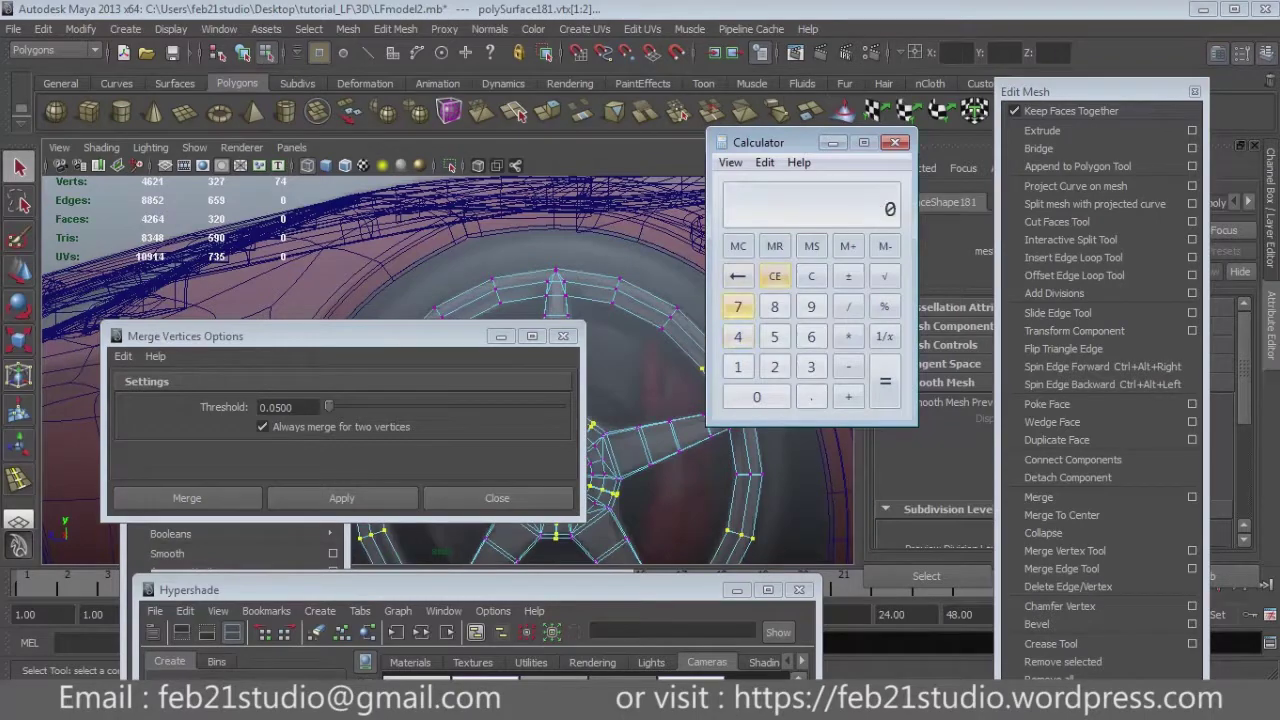
# Close the calculator and orbit around the rim previewed as a smoothed mesh.
pyautogui.click(833, 142)
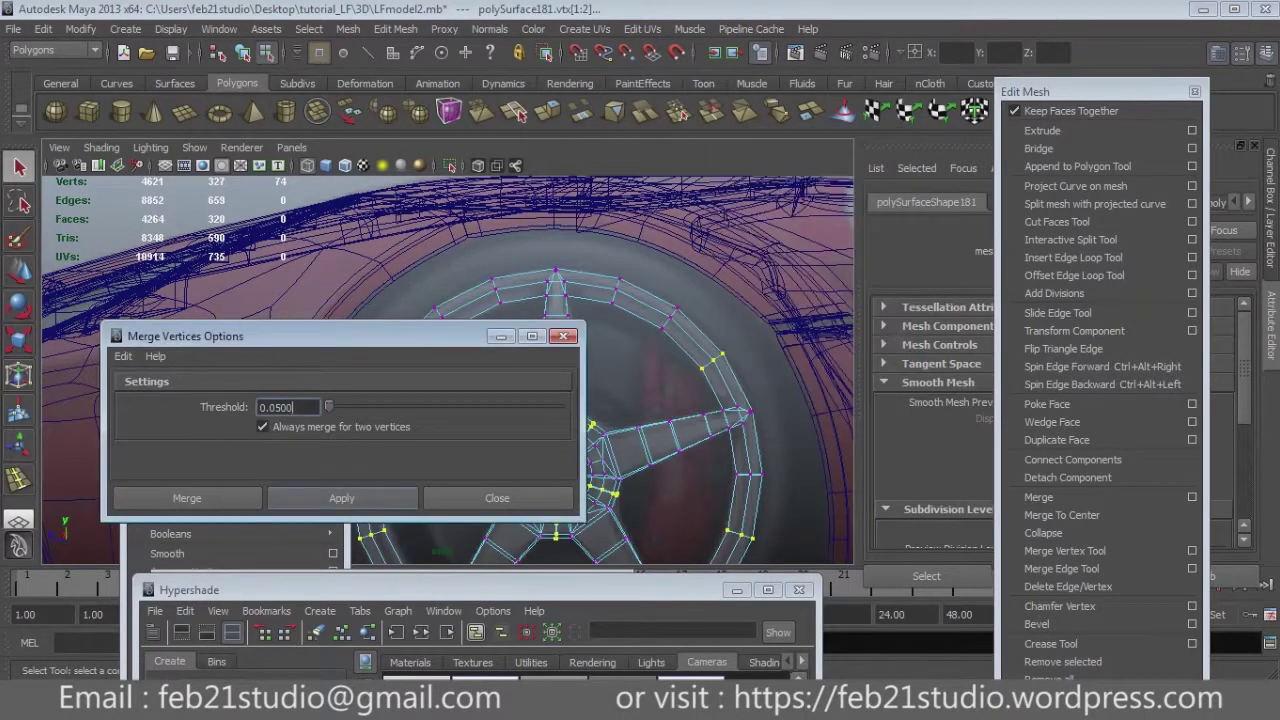
pyautogui.moveTo(300, 336); pyautogui.dragTo(140, 420)
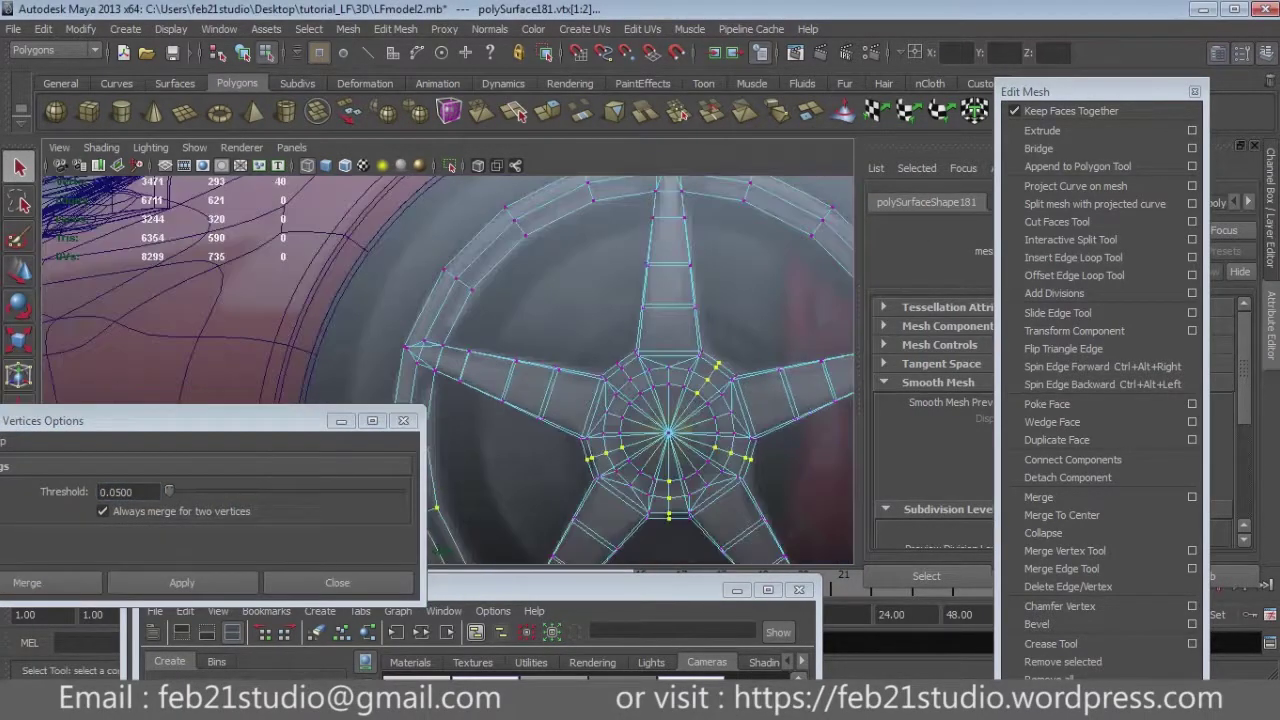
pyautogui.scroll(5, 615, 390)
pyautogui.keyDown('alt'); pyautogui.moveTo(620, 390); pyautogui.dragTo(440, 390); pyautogui.keyUp('alt')
pyautogui.press('5')
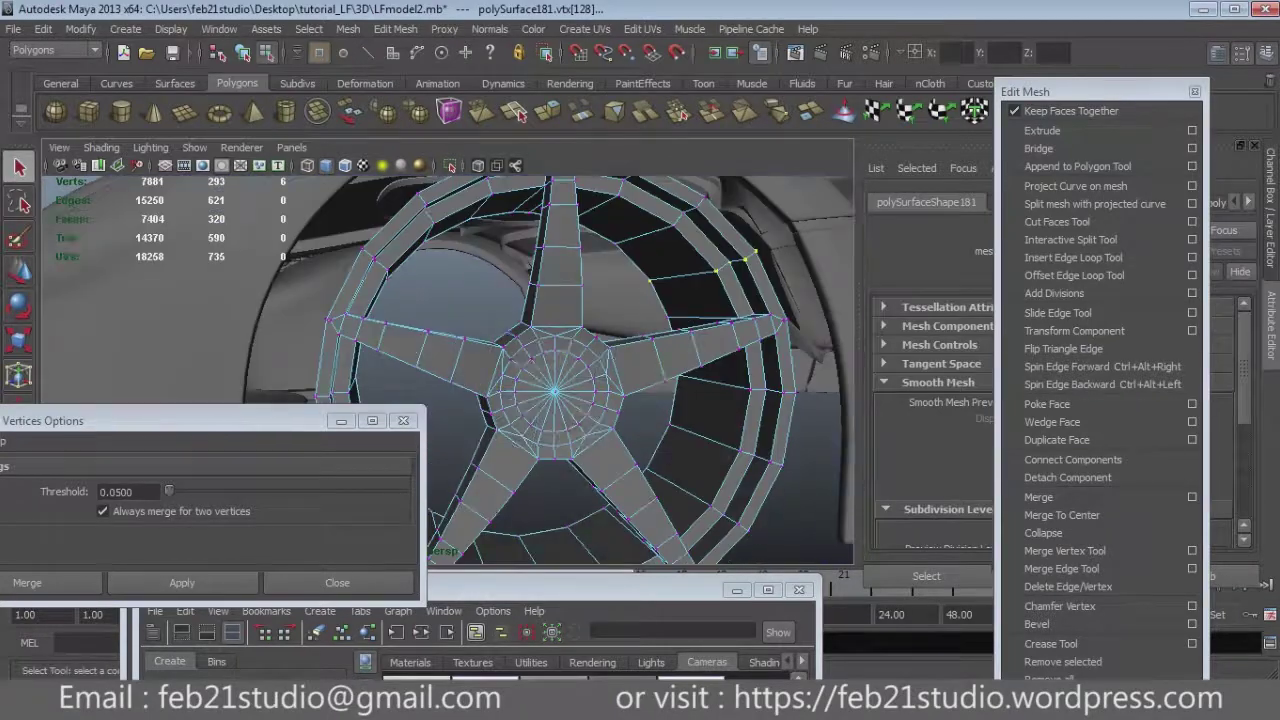
pyautogui.press('F8')
pyautogui.moveTo(1040, 91); pyautogui.dragTo(1125, 508)
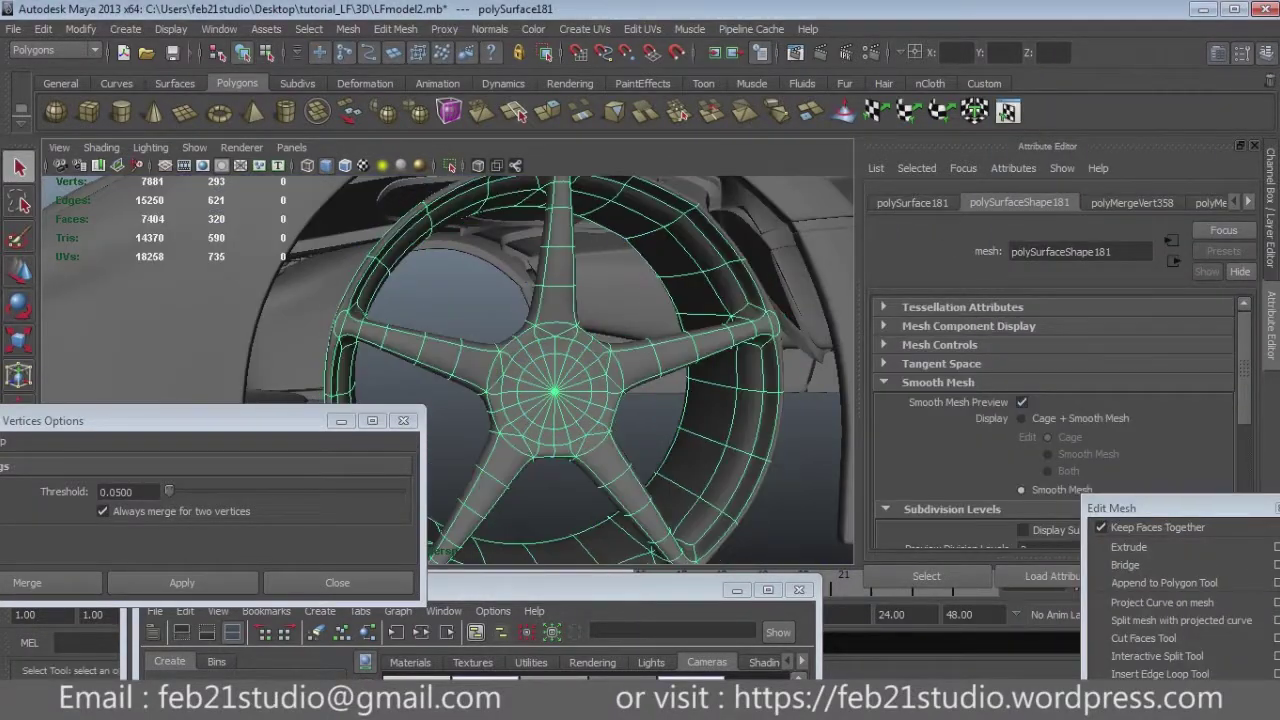
pyautogui.keyDown('alt'); pyautogui.moveTo(440, 390); pyautogui.dragTo(520, 390); pyautogui.keyUp('alt')
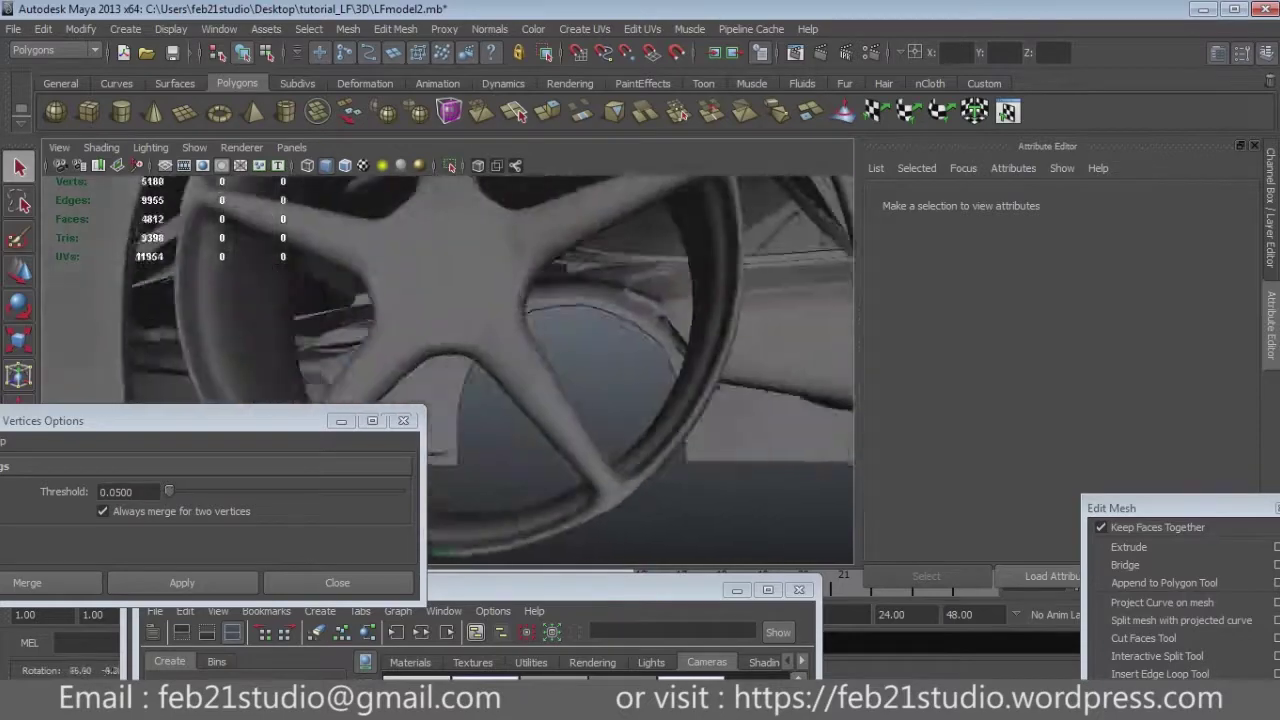
pyautogui.keyDown('alt'); pyautogui.moveTo(436, 424); pyautogui.dragTo(436, 428); pyautogui.keyUp('alt')
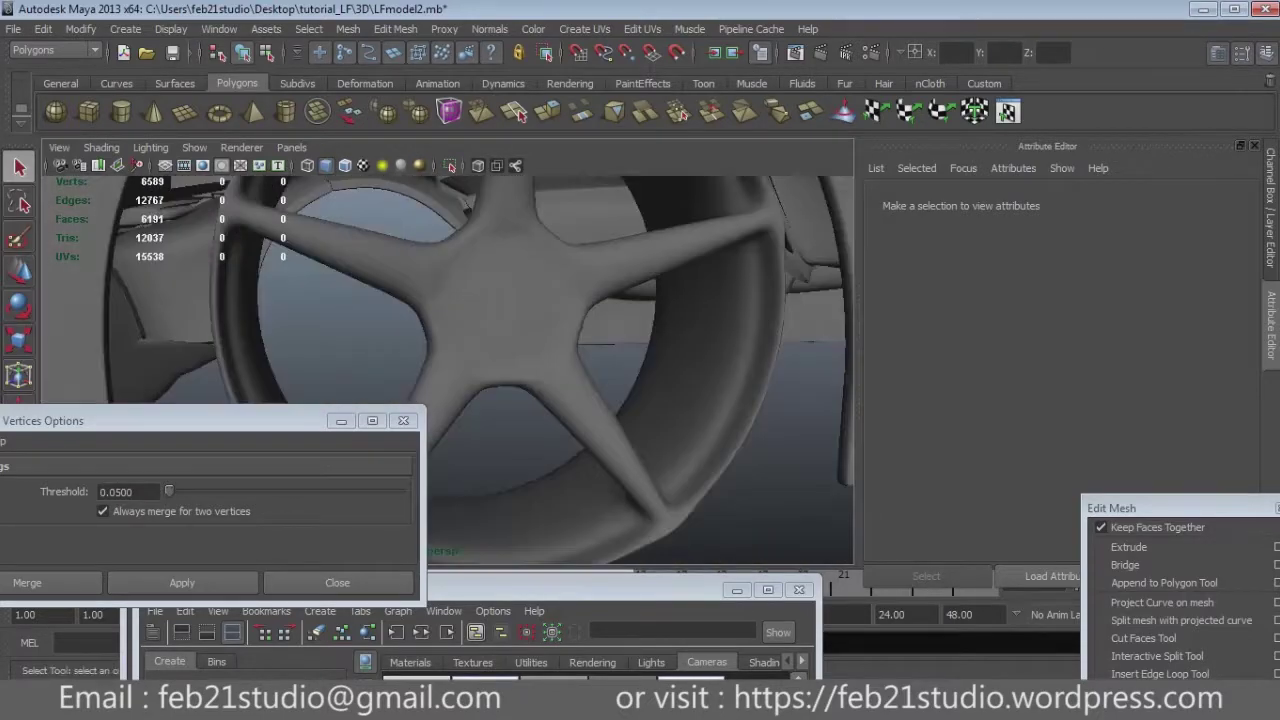
# Select polySurface181, zoom in on the hub, and show its low-poly wireframe.
pyautogui.click(400, 394)
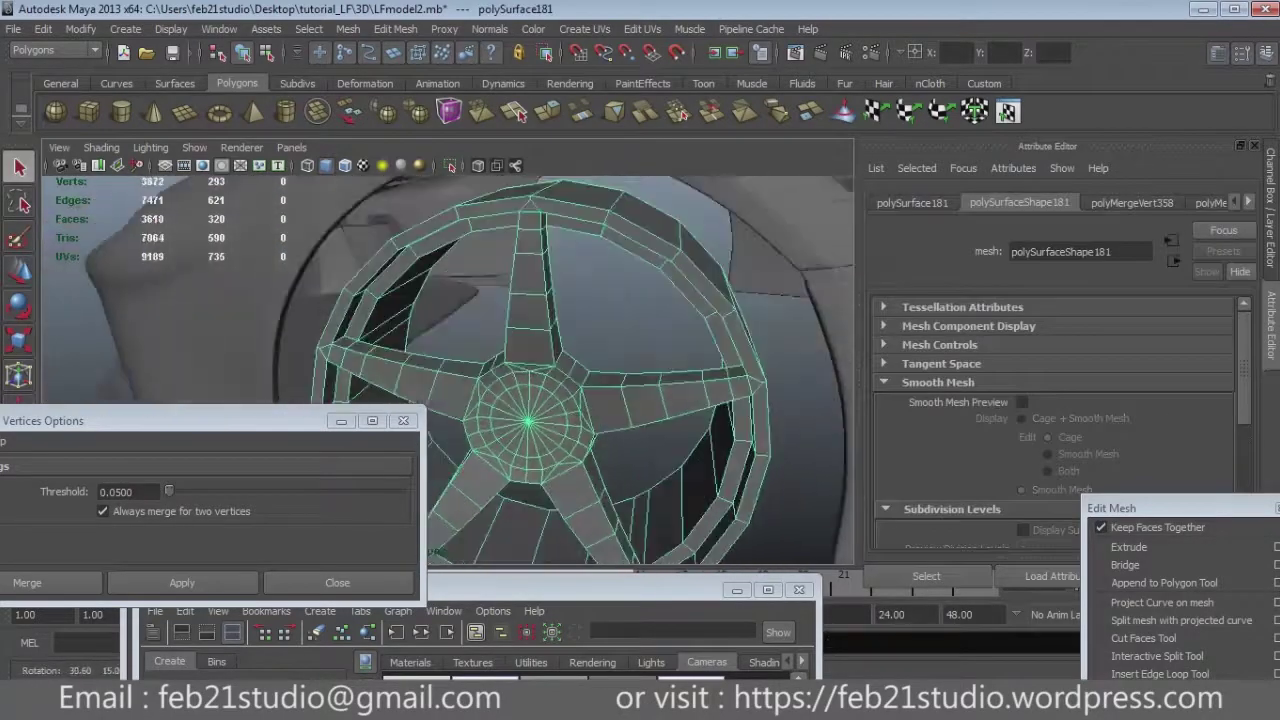
pyautogui.scroll(3, 570, 373)
pyautogui.keyDown('alt'); pyautogui.moveTo(570, 373); pyautogui.dragTo(600, 380); pyautogui.keyUp('alt')
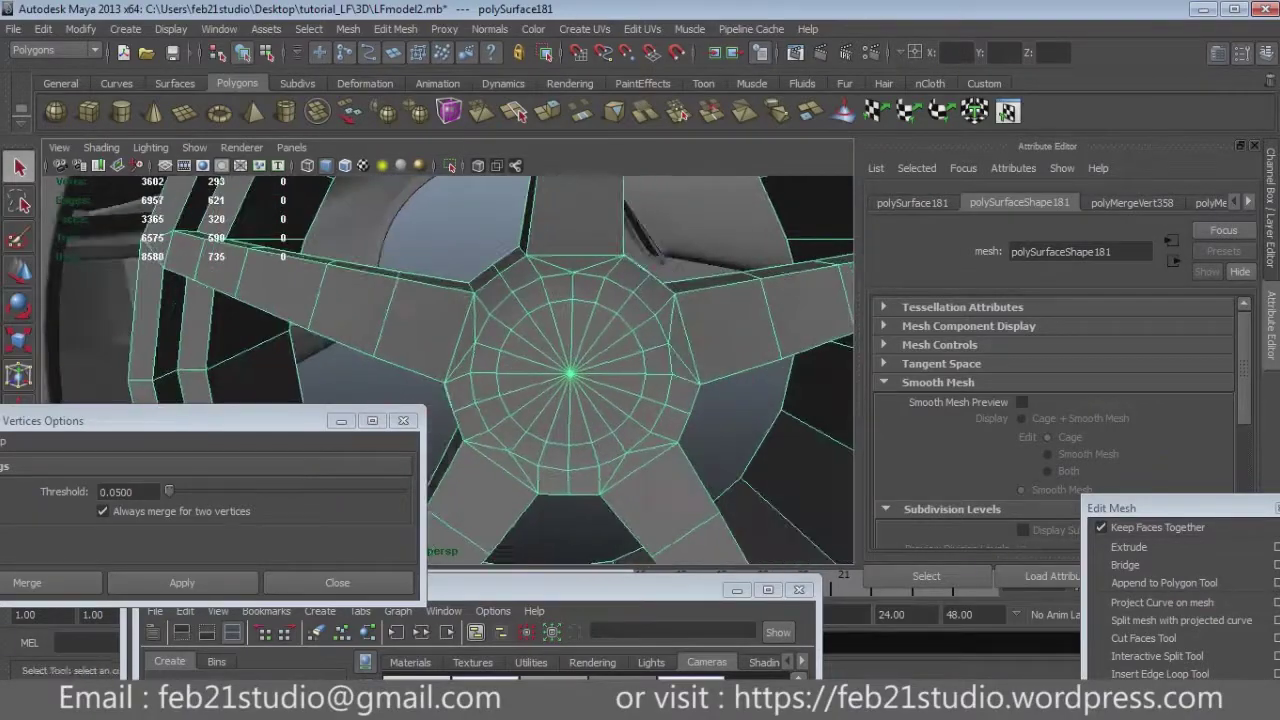
pyautogui.scroll(-5, 448, 370)
pyautogui.moveTo(448, 370)
pyautogui.keyDown('alt'); pyautogui.mouseDown()
pyautogui.moveTo(520, 360)
pyautogui.moveTo(520, 330)
pyautogui.mouseUp(); pyautogui.keyUp('alt')
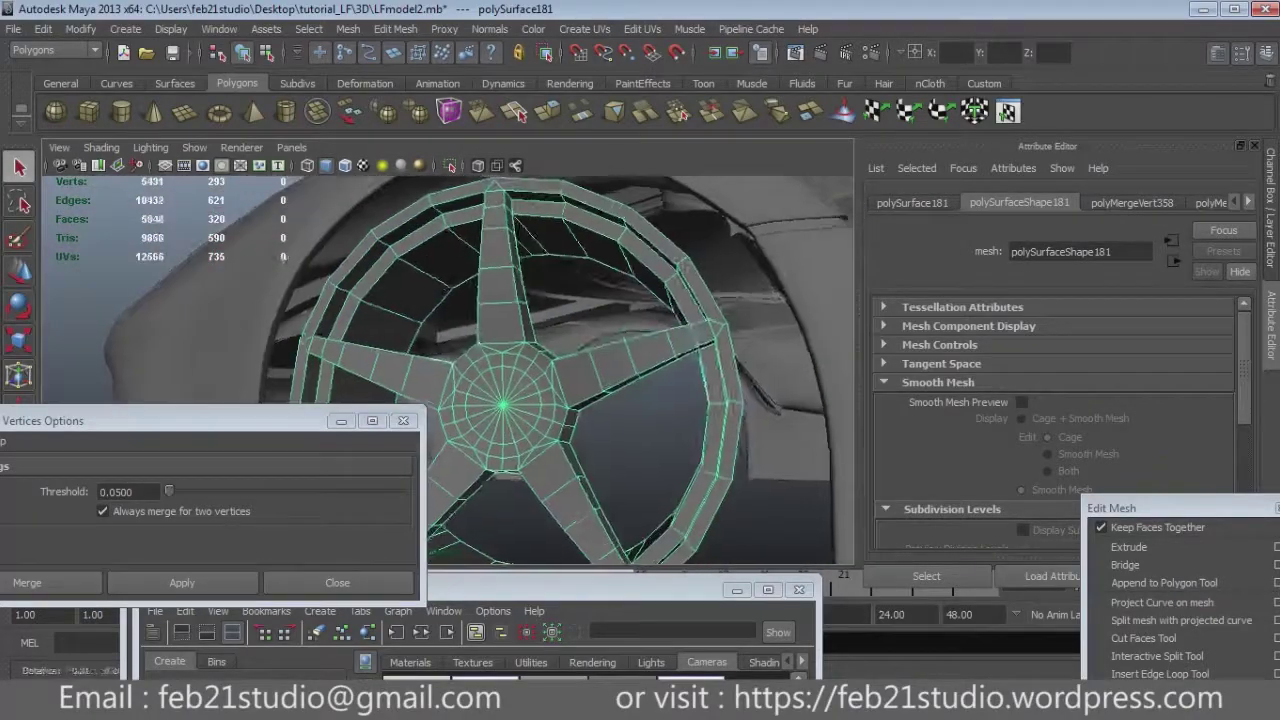
pyautogui.press('4')
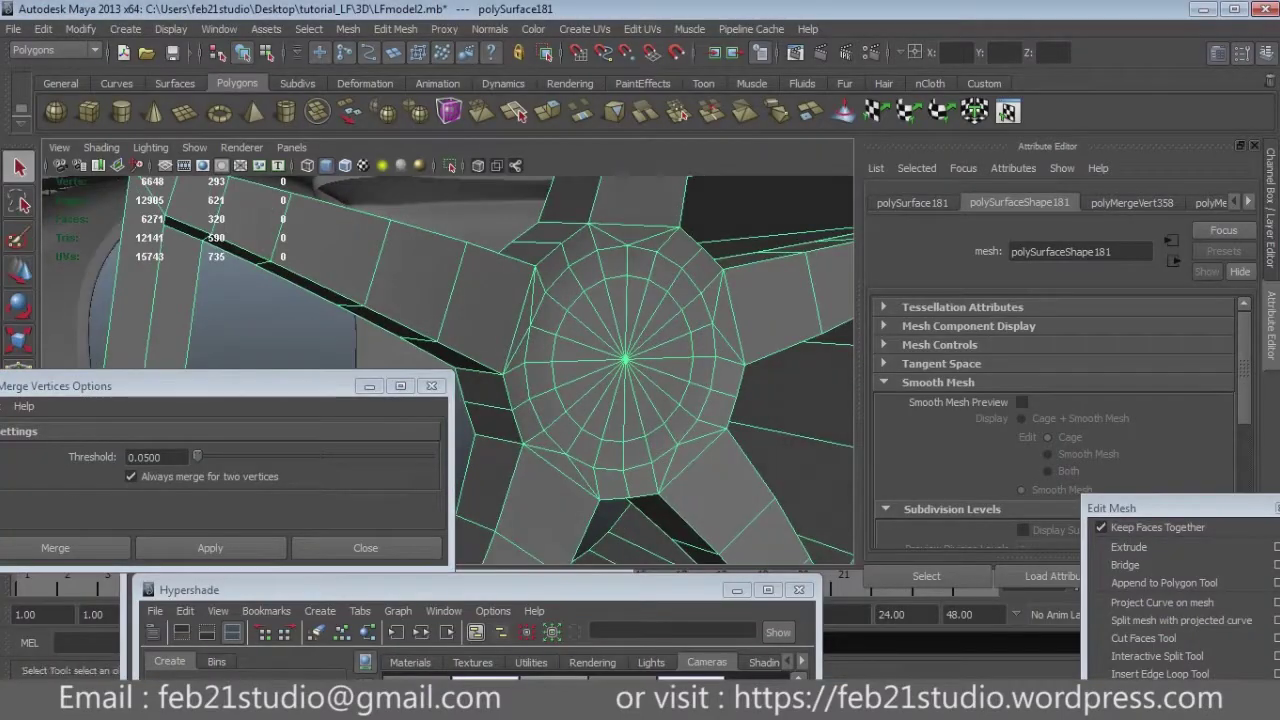
# Select the centre hub faces, extrude them and scale the extrusion inward.
pyautogui.press('F11')
pyautogui.moveTo(625, 330)
pyautogui.mouseDown()
pyautogui.moveTo(680, 390)
pyautogui.moveTo(760, 410)
pyautogui.mouseUp()
pyautogui.click(1128, 547)
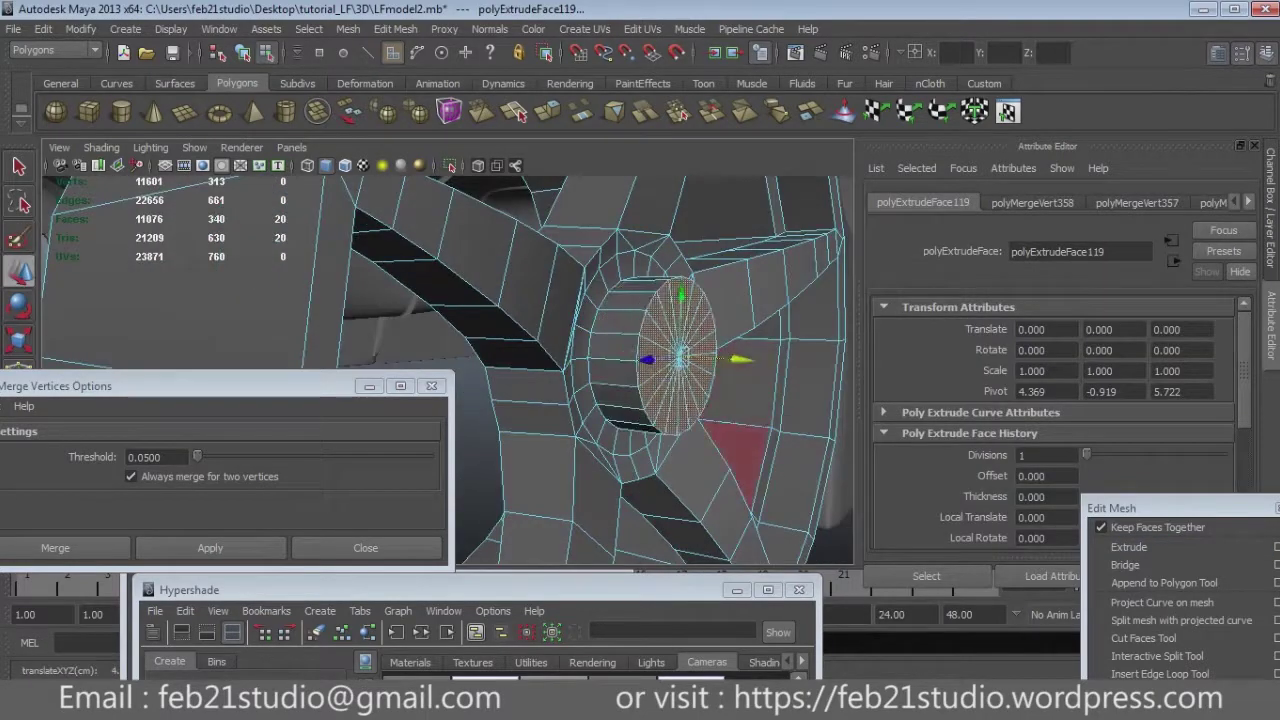
pyautogui.press('space')
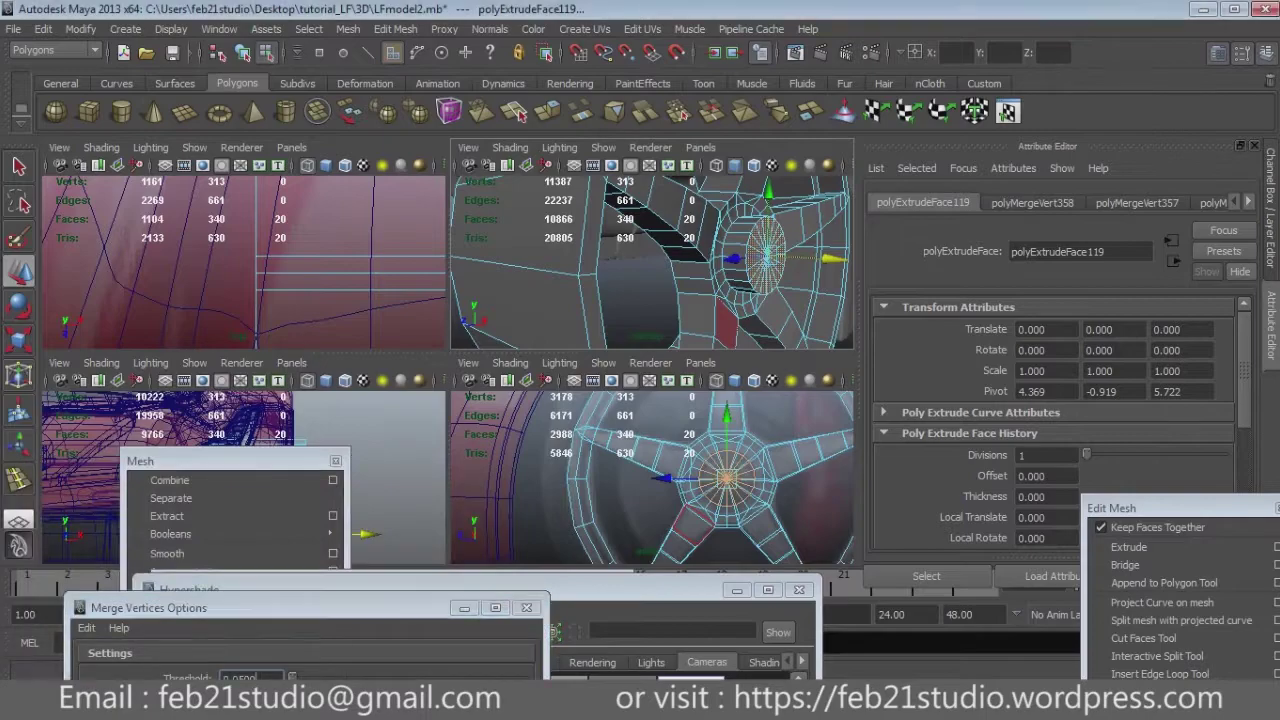
pyautogui.scroll(-2, 615, 300)
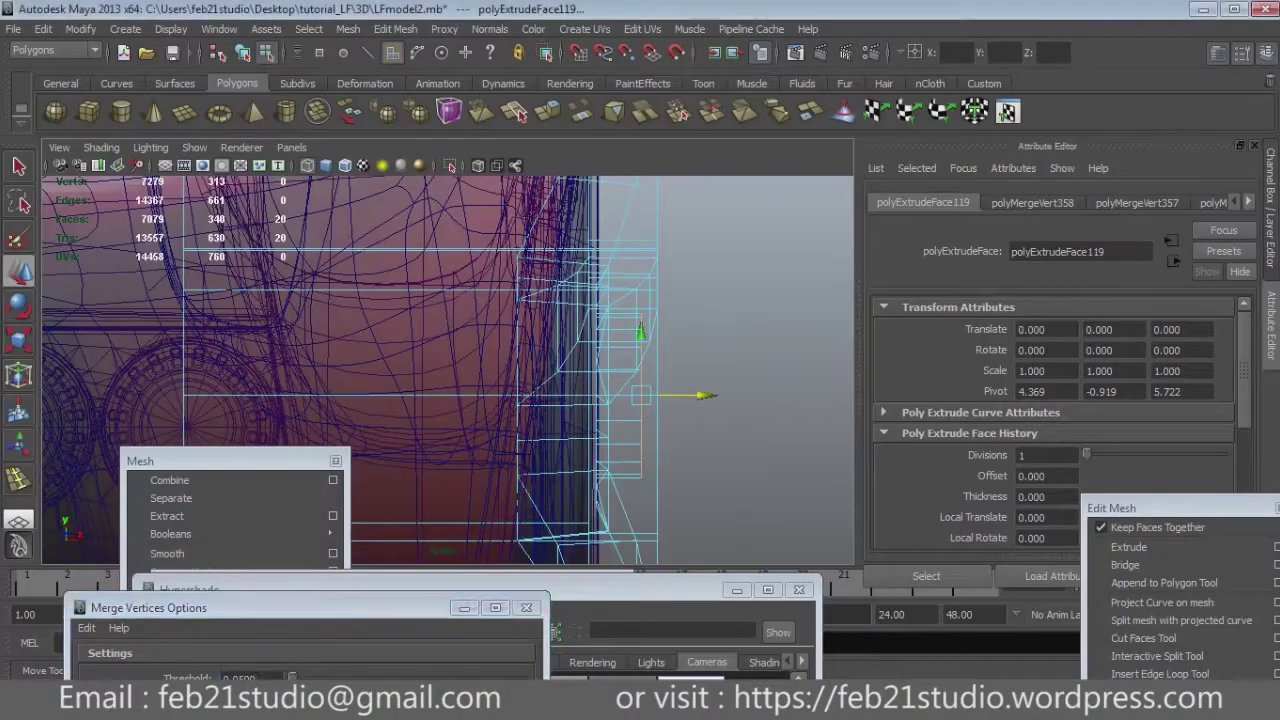
pyautogui.press('r')
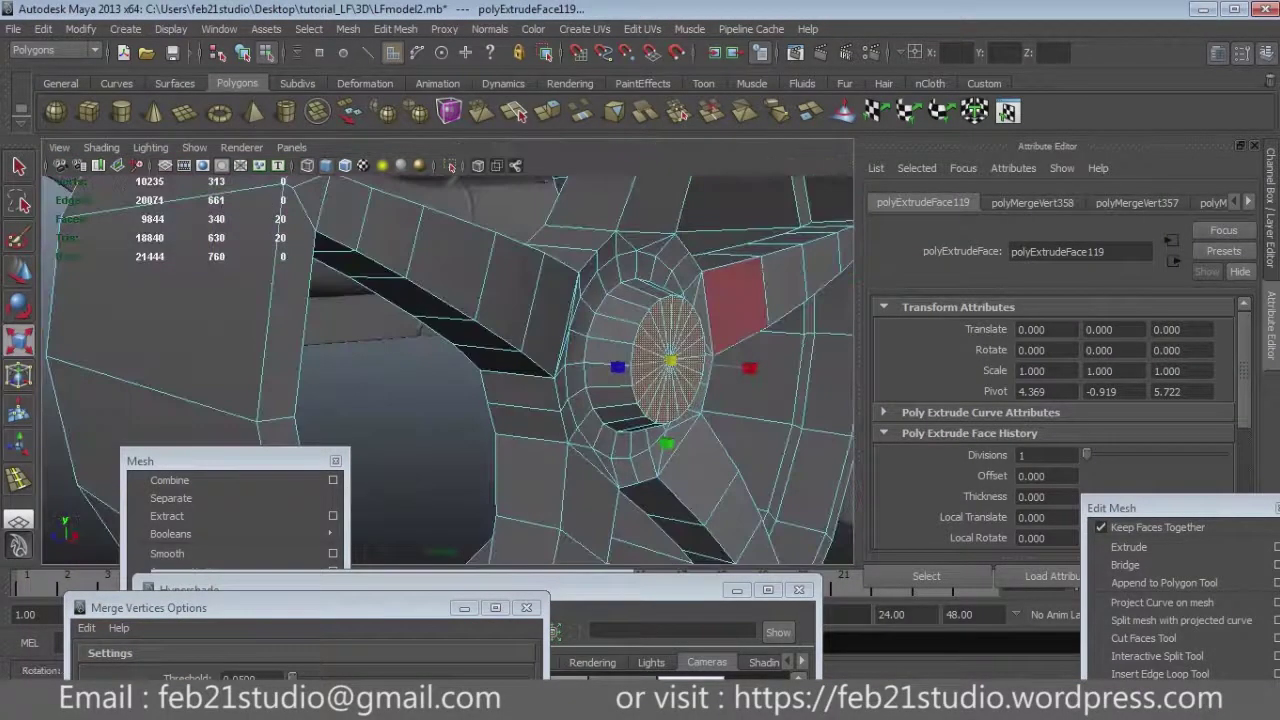
pyautogui.keyDown('alt'); pyautogui.moveTo(733, 452); pyautogui.dragTo(700, 448); pyautogui.keyUp('alt')
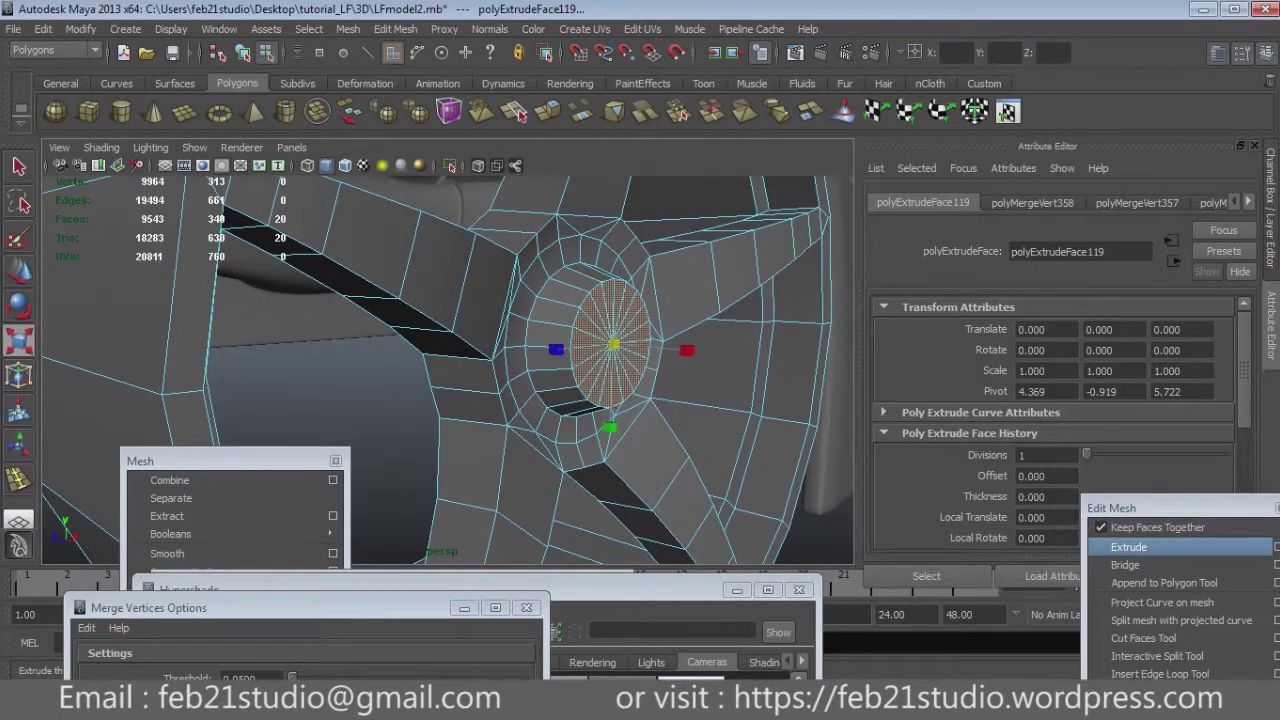
# Extrude the hub face twice more, moving the last extrusion inward, then add an edge loop.
pyautogui.click(1128, 547)
pyautogui.press('f')
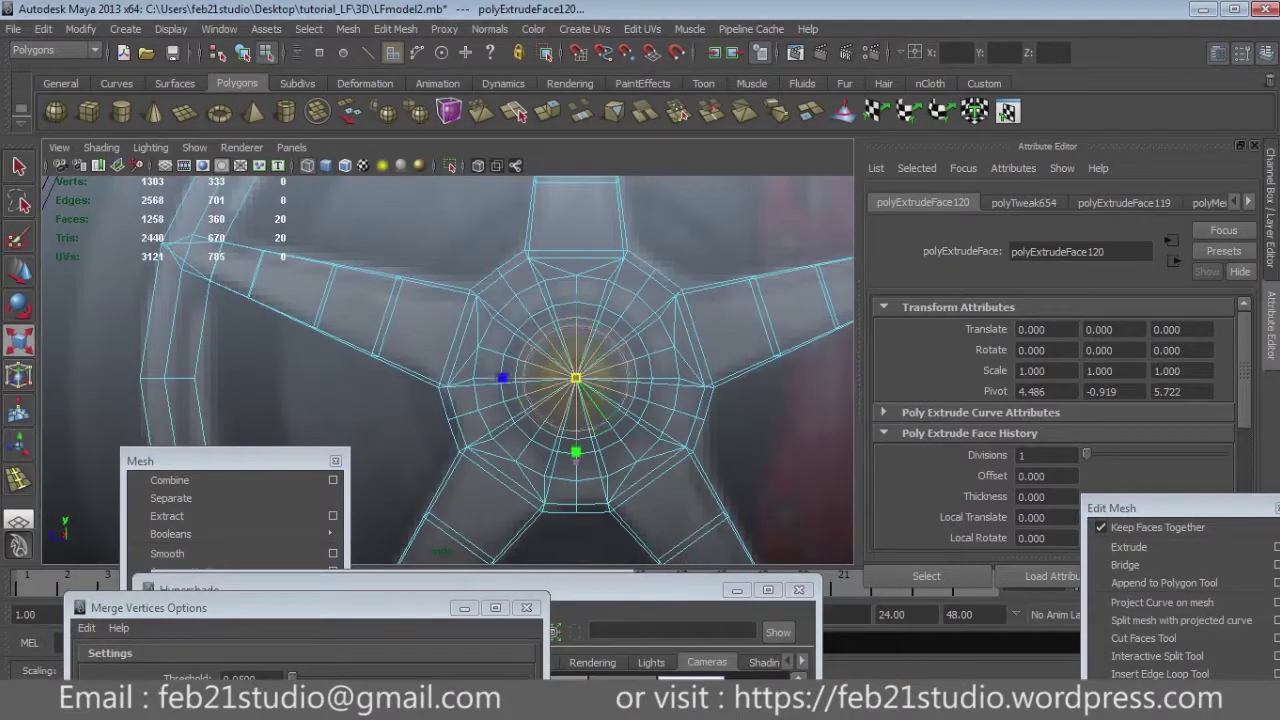
pyautogui.moveTo(450, 380)
pyautogui.keyDown('alt'); pyautogui.mouseDown()
pyautogui.moveTo(560, 360)
pyautogui.moveTo(480, 340)
pyautogui.mouseUp(); pyautogui.keyUp('alt')
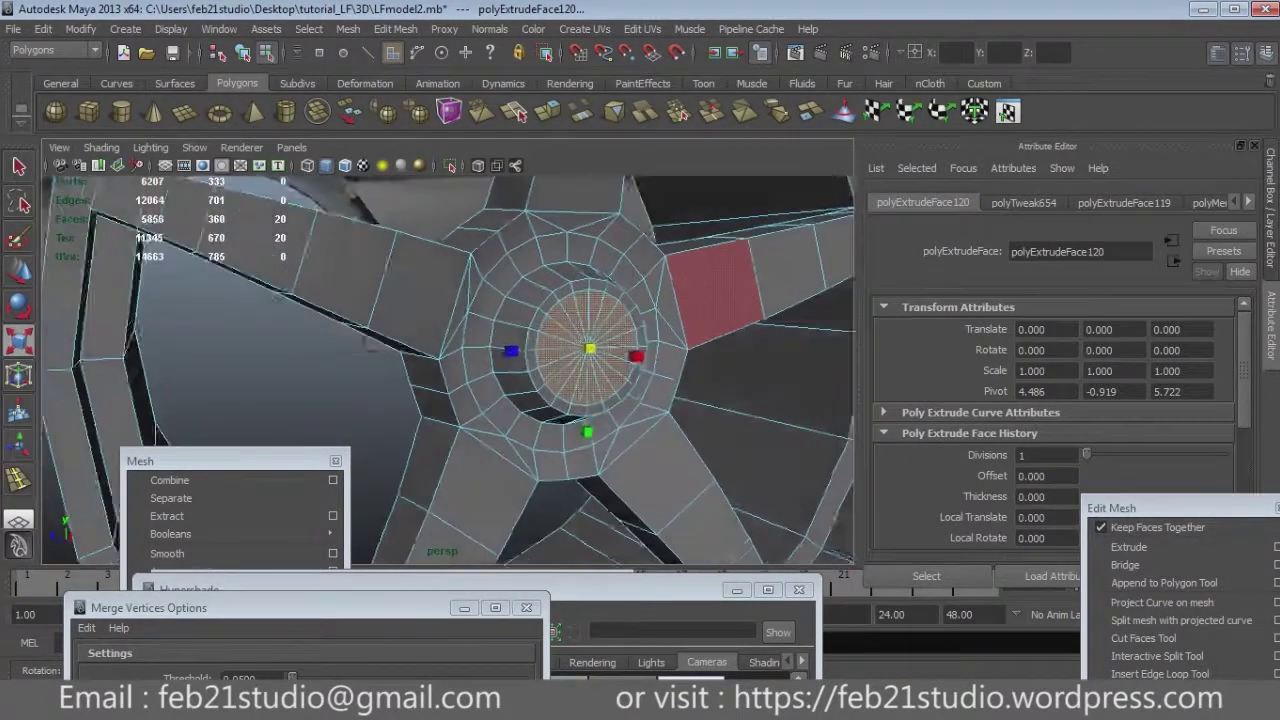
pyautogui.keyDown('alt'); pyautogui.moveTo(480, 340); pyautogui.dragTo(420, 330); pyautogui.keyUp('alt')
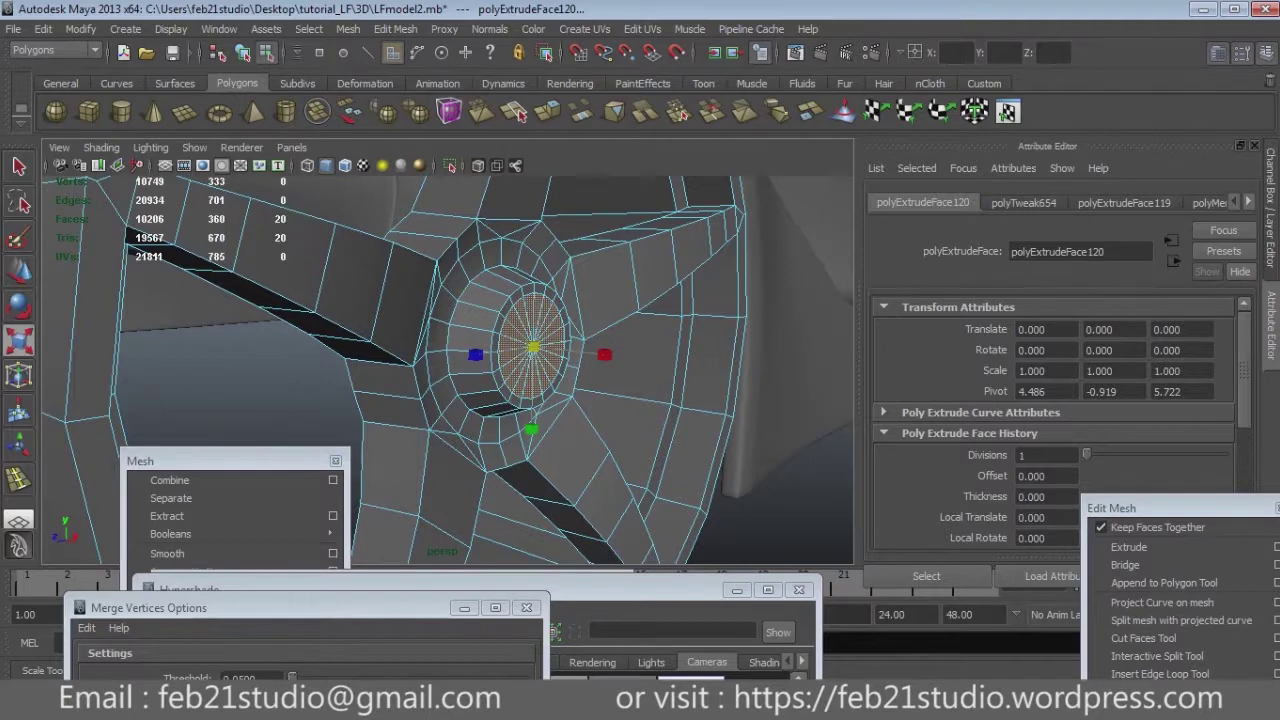
pyautogui.keyDown('alt'); pyautogui.moveTo(420, 330); pyautogui.dragTo(404, 322); pyautogui.keyUp('alt')
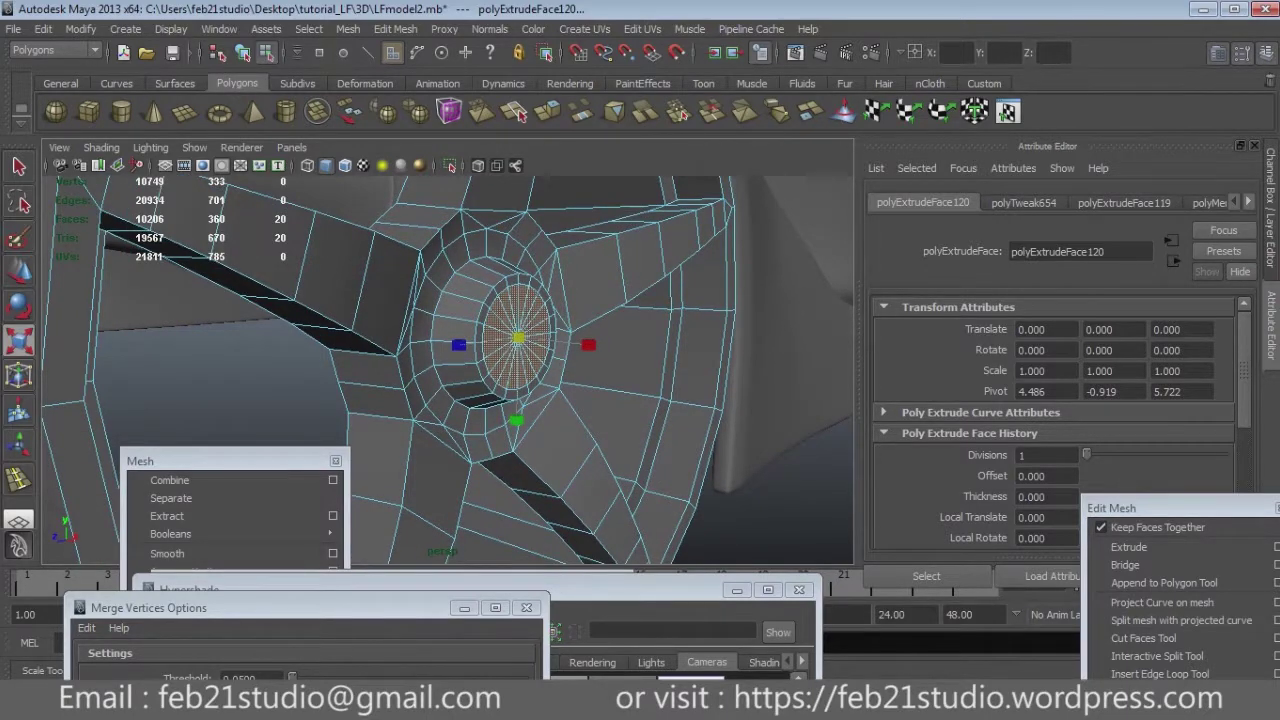
pyautogui.moveTo(1120, 508); pyautogui.dragTo(996, 350)
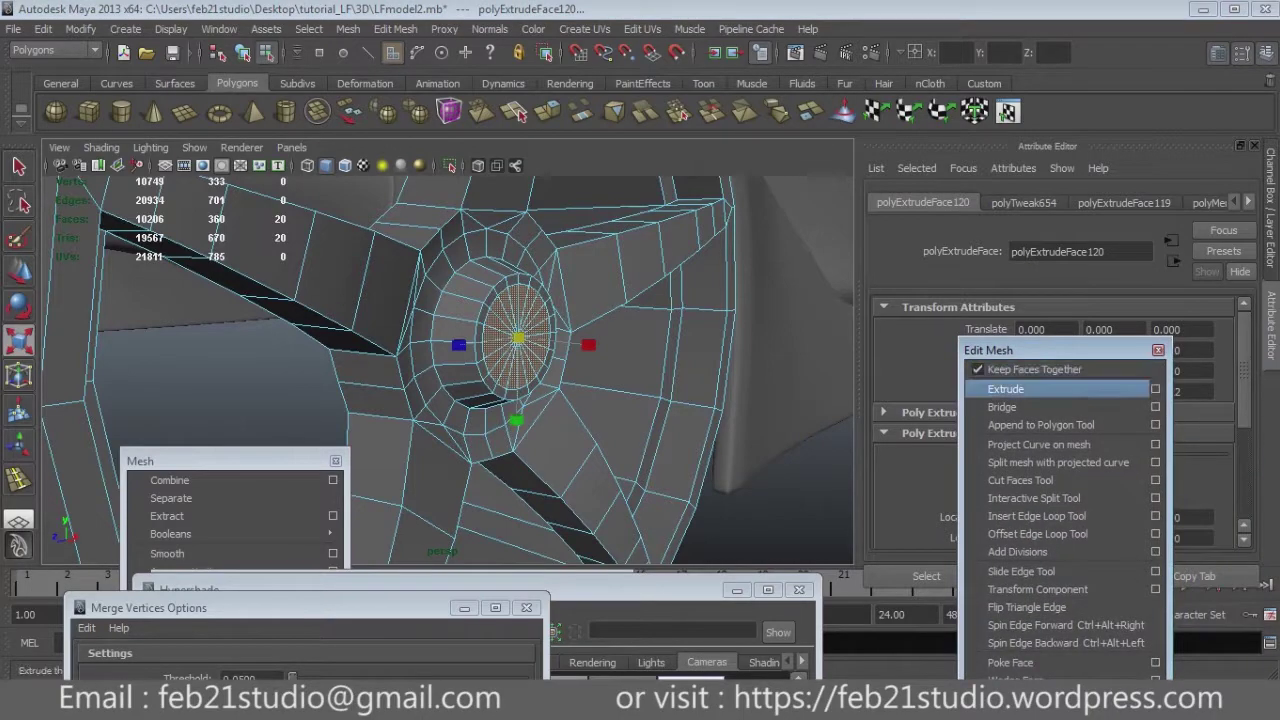
pyautogui.click(1010, 389)
pyautogui.press('w')
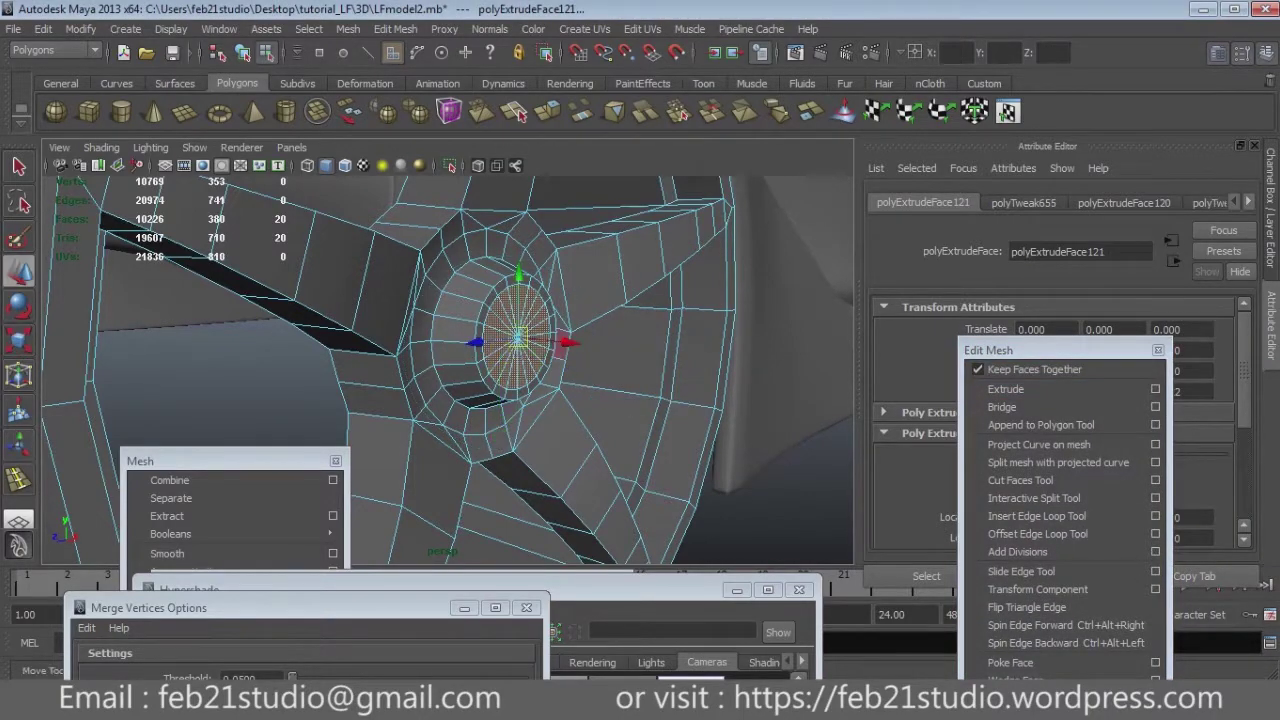
pyautogui.keyDown('alt'); pyautogui.moveTo(450, 370); pyautogui.dragTo(560, 370); pyautogui.keyUp('alt')
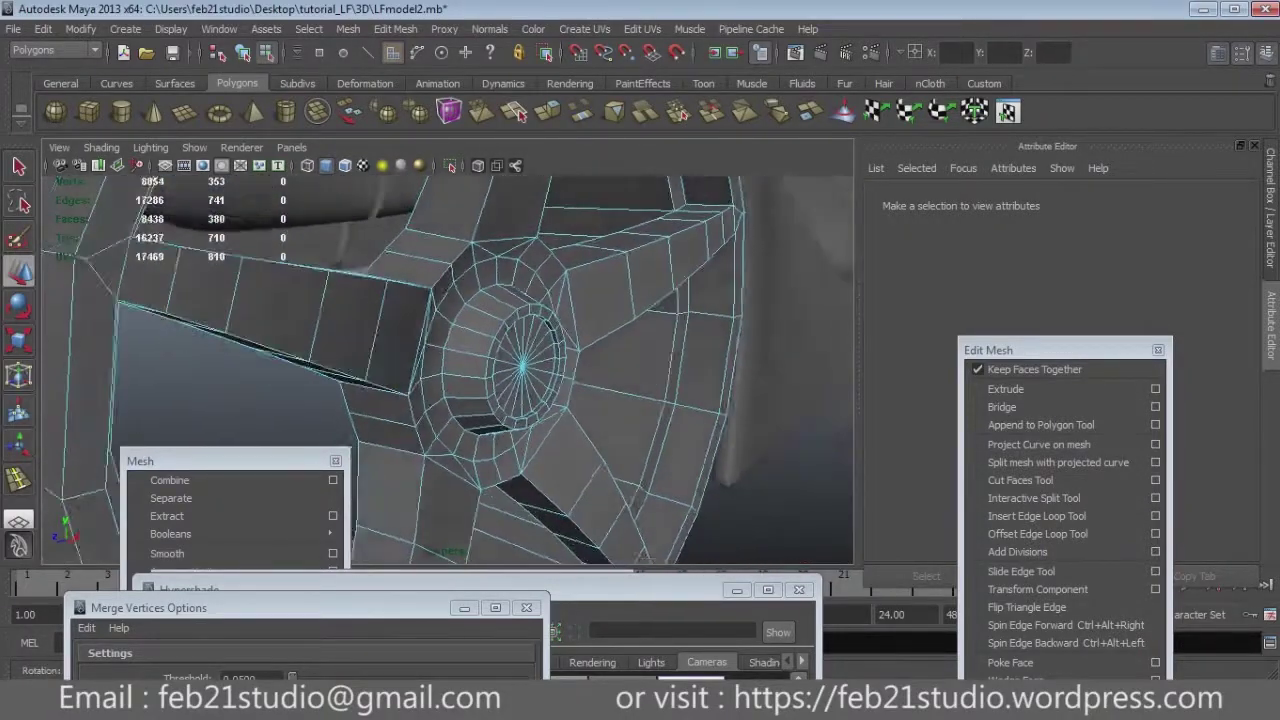
pyautogui.click(1036, 516)
# Insert an edge loop around the hub's inner ring and select a band of its faces.
pyautogui.click(500, 345)
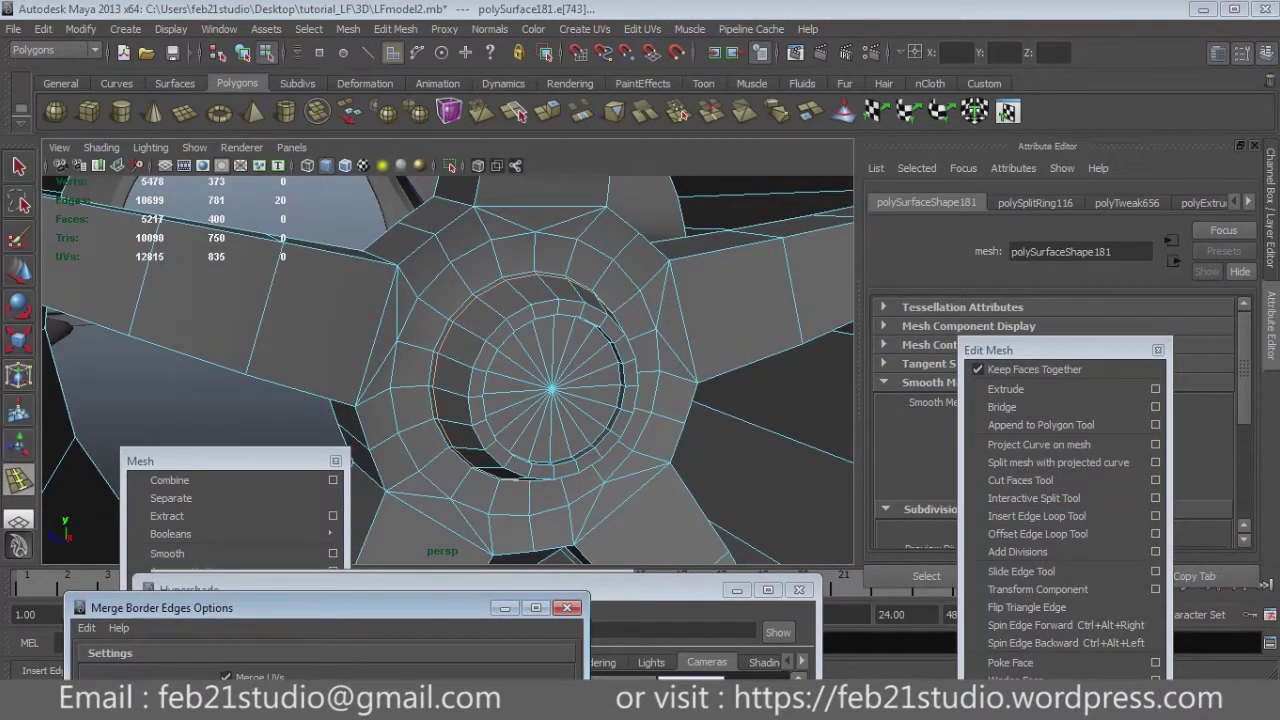
pyautogui.moveTo(500, 370)
pyautogui.keyDown('alt'); pyautogui.mouseDown()
pyautogui.moveTo(520, 360)
pyautogui.moveTo(487, 342)
pyautogui.moveTo(480, 352)
pyautogui.mouseUp(); pyautogui.keyUp('alt')
pyautogui.press('q')
pyautogui.keyDown('shift'); pyautogui.click(487, 380); pyautogui.keyUp('shift')
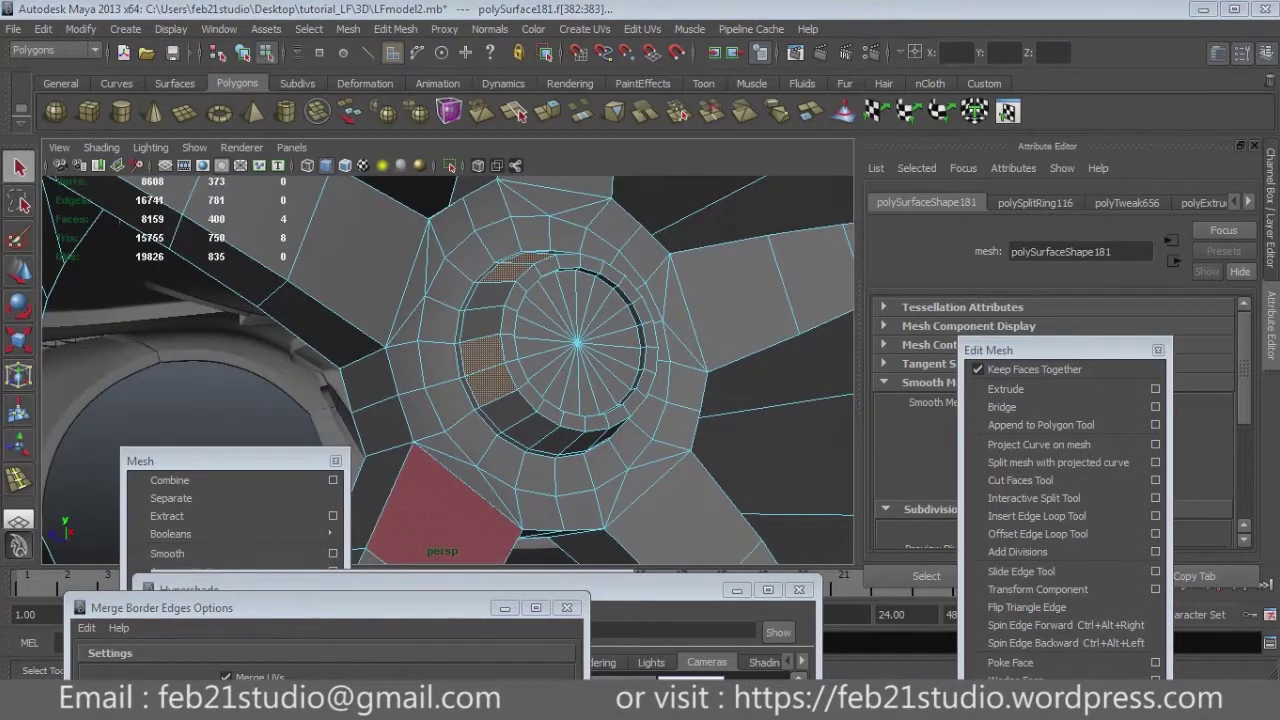
pyautogui.moveTo(440, 500)
pyautogui.keyDown('alt'); pyautogui.mouseDown()
pyautogui.moveTo(548, 402)
pyautogui.moveTo(586, 343)
pyautogui.moveTo(575, 365)
pyautogui.mouseUp(); pyautogui.keyUp('alt')
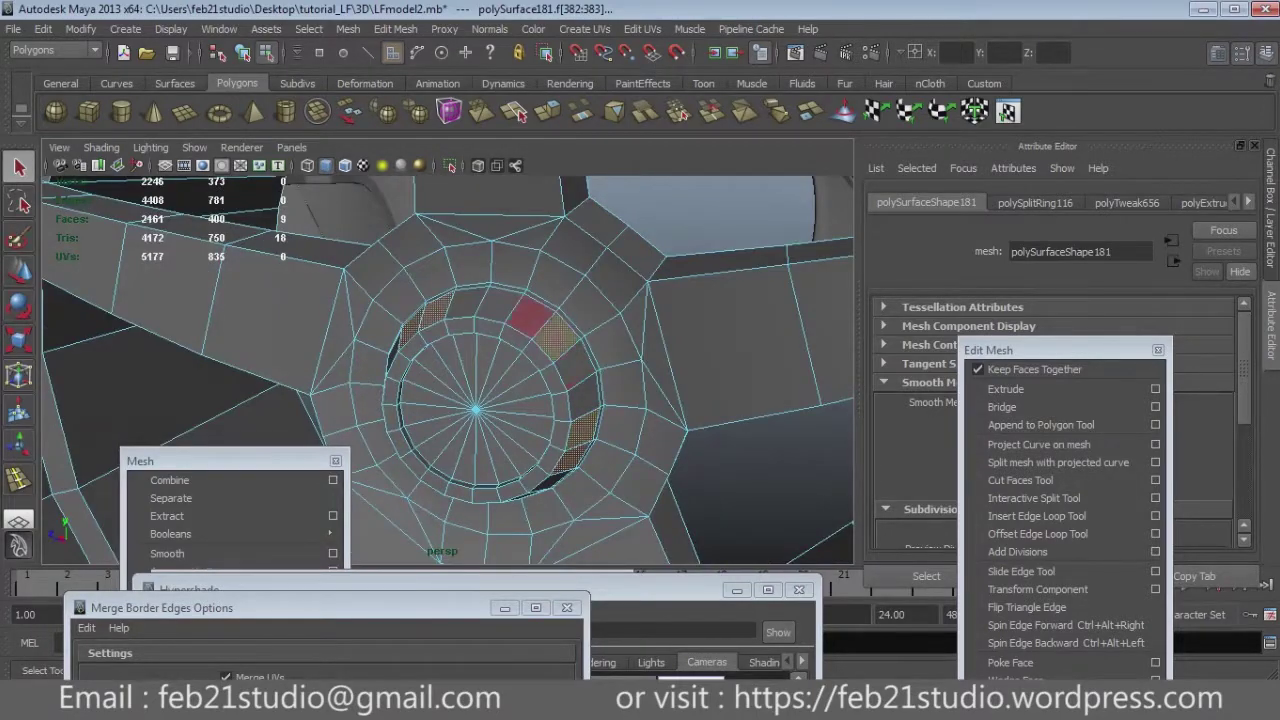
pyautogui.keyDown('shift'); pyautogui.click(530, 318); pyautogui.keyUp('shift')
pyautogui.keyDown('alt'); pyautogui.moveTo(550, 316); pyautogui.dragTo(600, 350); pyautogui.keyUp('alt')
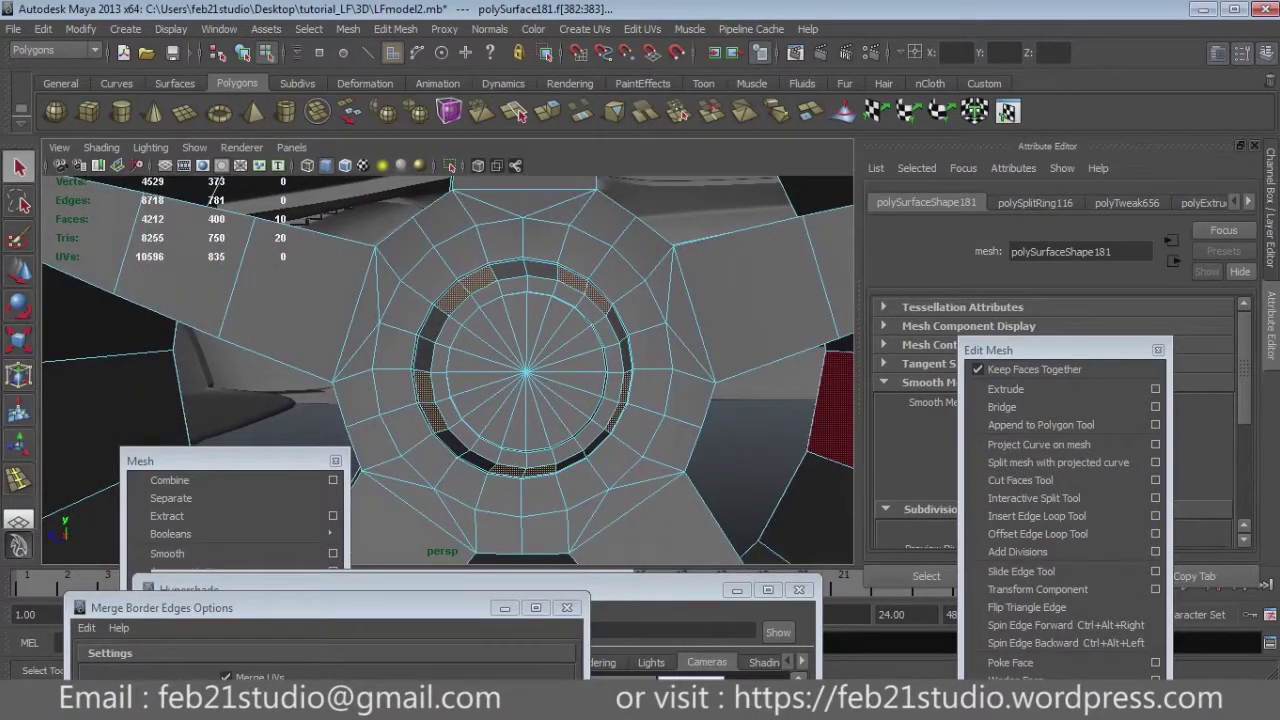
# Extrude the selected ring faces twice, inspecting the result from several angles.
pyautogui.click(1005, 389)
pyautogui.keyDown('alt'); pyautogui.moveTo(540, 300); pyautogui.dragTo(591, 188); pyautogui.keyUp('alt')
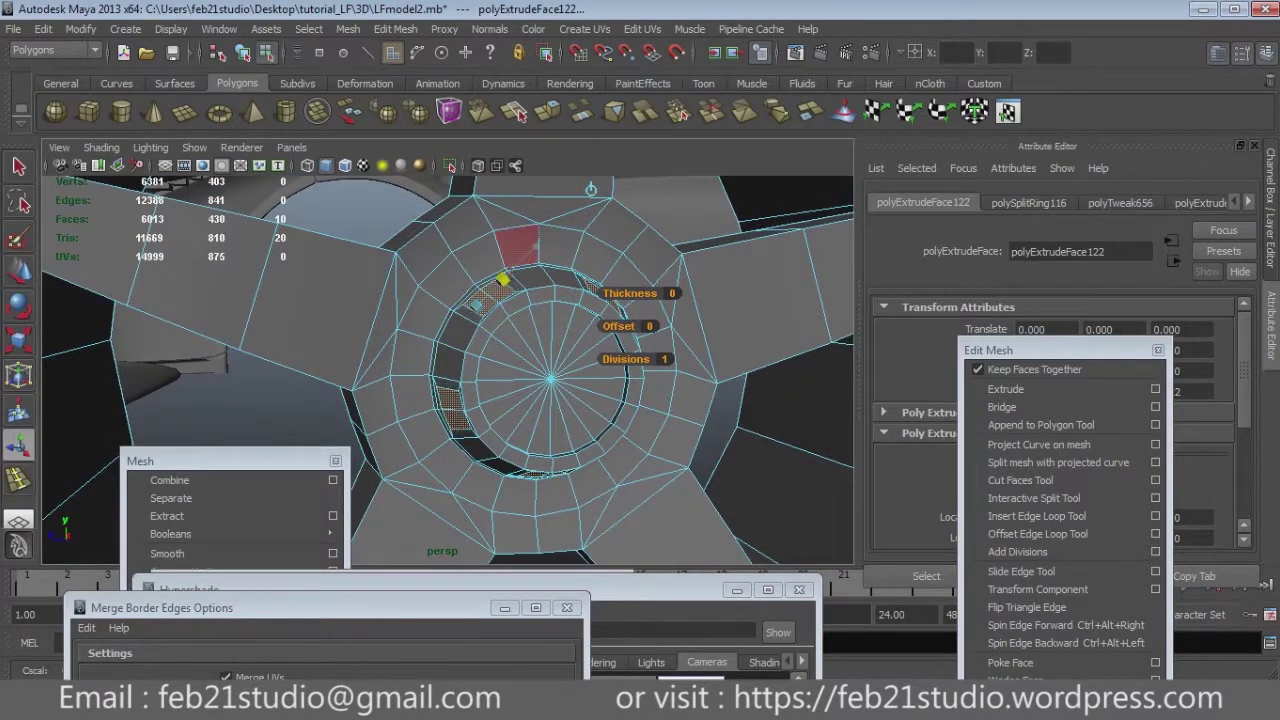
pyautogui.moveTo(590, 188)
pyautogui.keyDown('alt'); pyautogui.mouseDown()
pyautogui.moveTo(612, 296)
pyautogui.moveTo(592, 318)
pyautogui.mouseUp(); pyautogui.keyUp('alt')
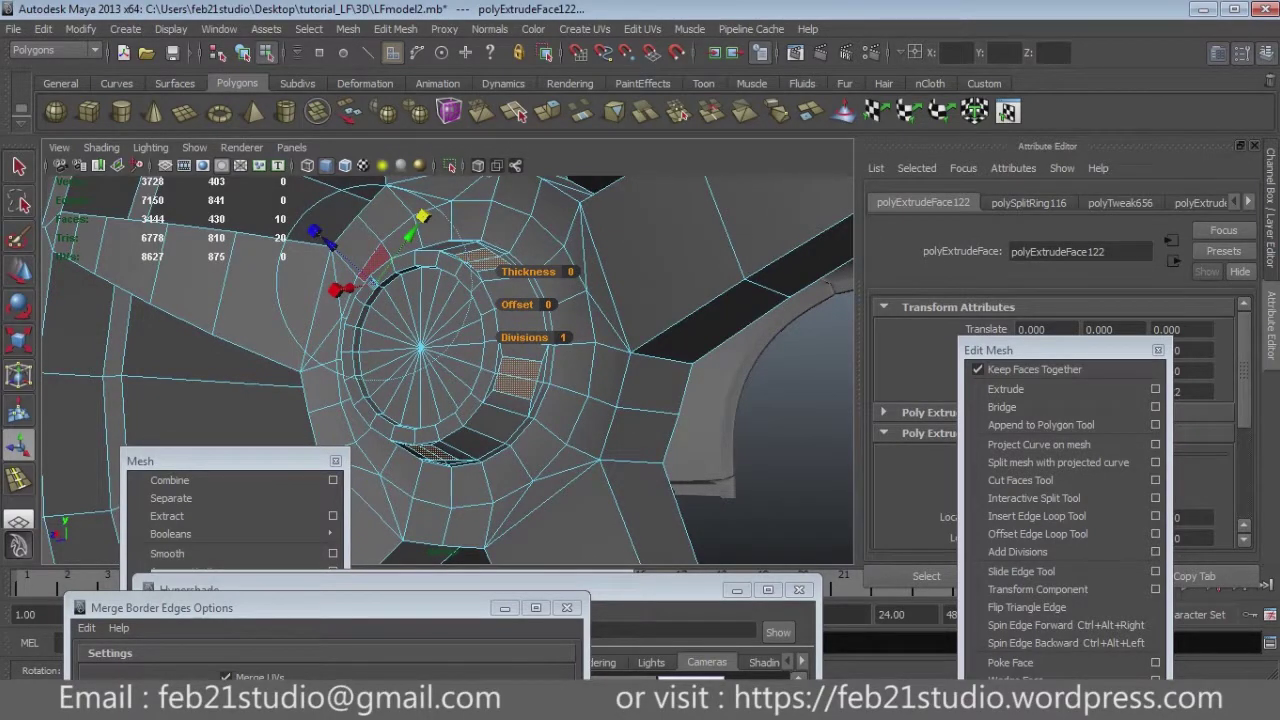
pyautogui.moveTo(592, 318)
pyautogui.keyDown('alt'); pyautogui.mouseDown()
pyautogui.moveTo(659, 179)
pyautogui.moveTo(651, 186)
pyautogui.mouseUp(); pyautogui.keyUp('alt')
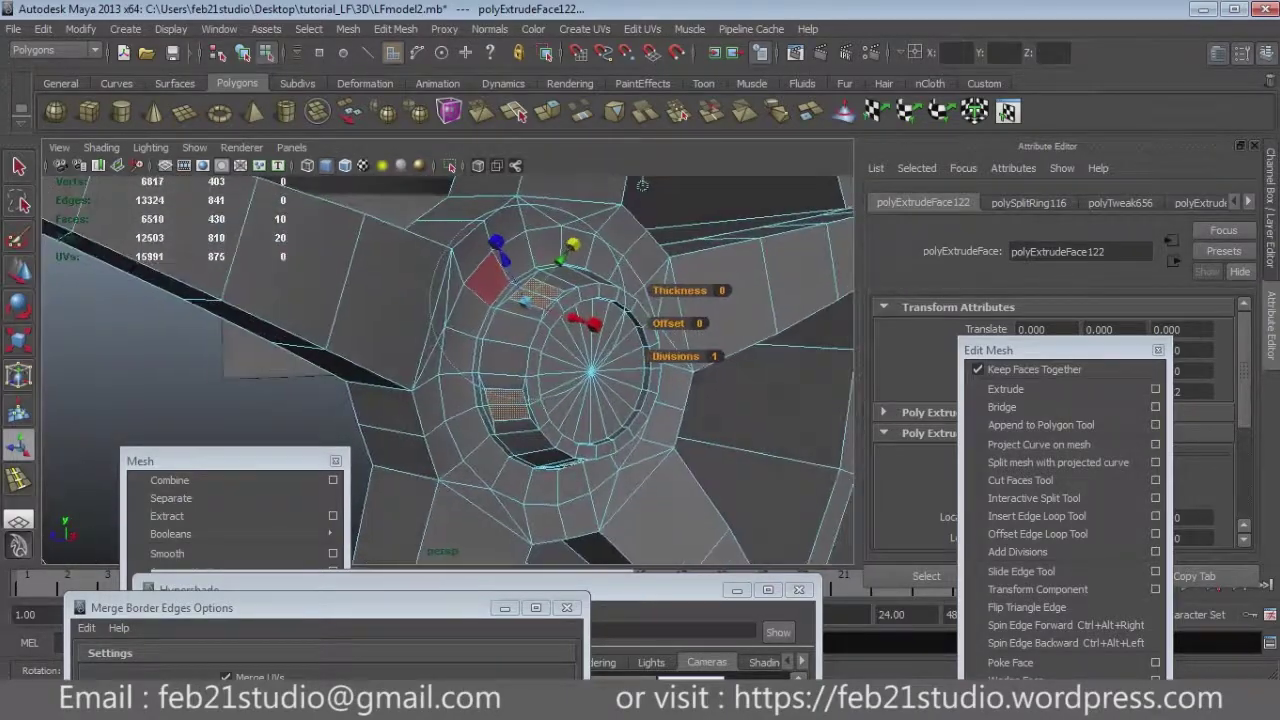
pyautogui.keyDown('alt'); pyautogui.moveTo(651, 186); pyautogui.dragTo(654, 185); pyautogui.keyUp('alt')
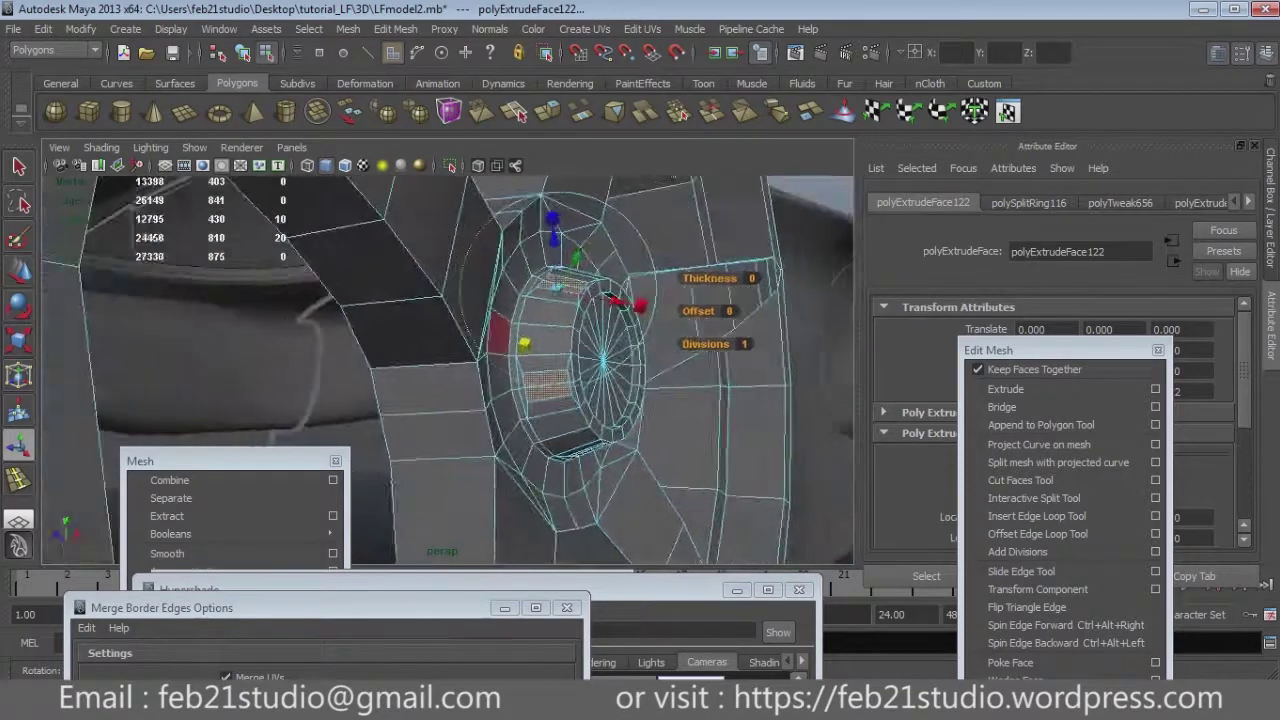
pyautogui.keyDown('alt'); pyautogui.moveTo(654, 185); pyautogui.dragTo(592, 190); pyautogui.keyUp('alt')
pyautogui.click(1005, 389)
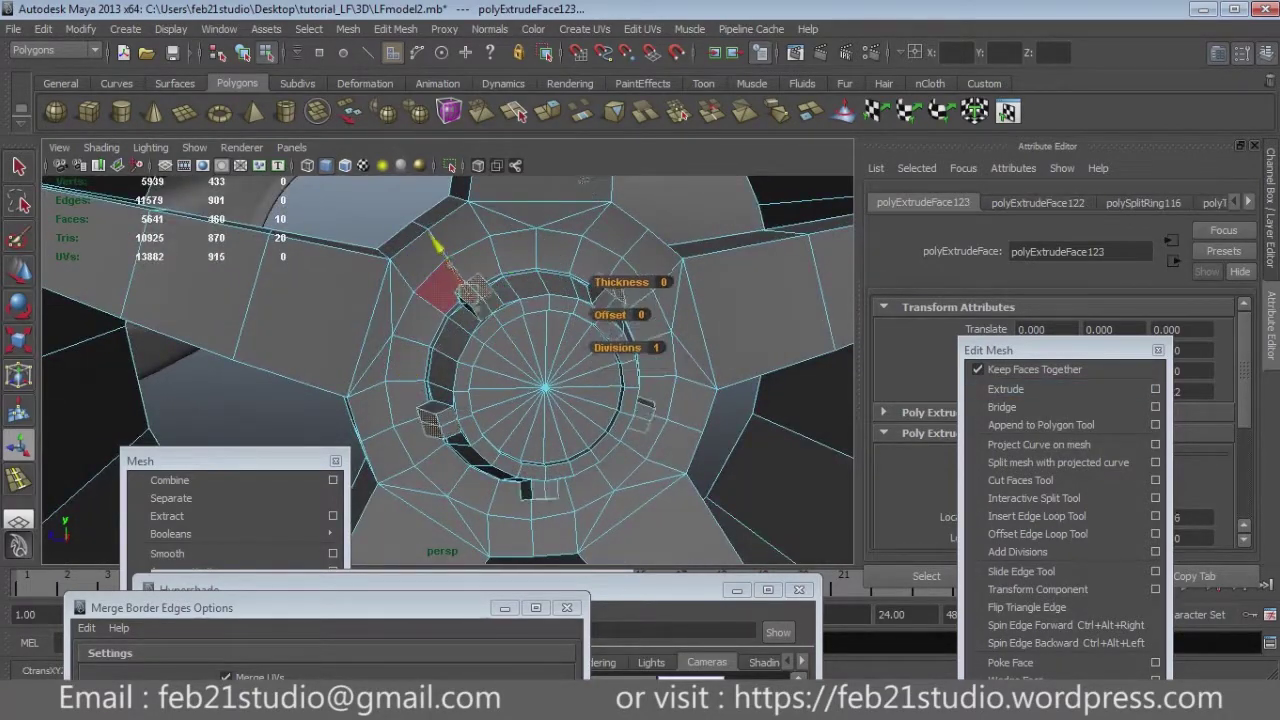
pyautogui.keyDown('alt'); pyautogui.moveTo(582, 180); pyautogui.dragTo(600, 190); pyautogui.keyUp('alt')
# In wireframe, select the hub ring's vertices and reposition them with the Move tool.
pyautogui.press('space')
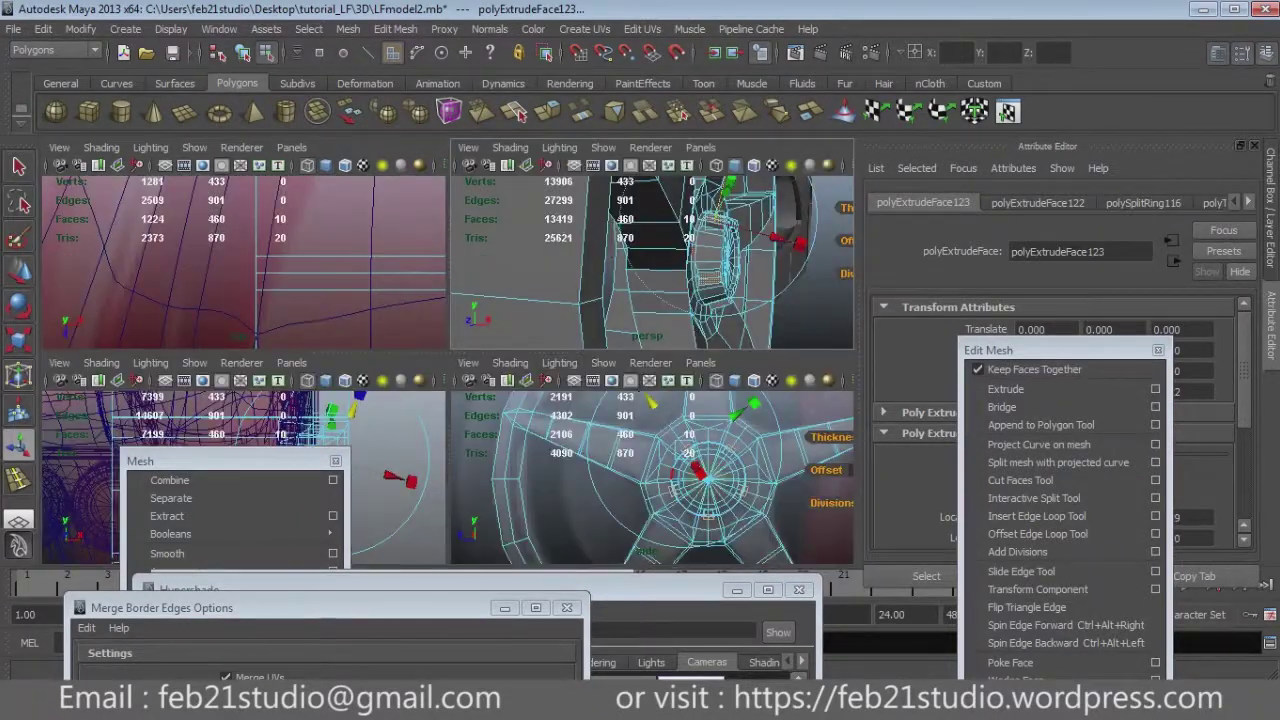
pyautogui.press('space')
pyautogui.moveTo(600, 190)
pyautogui.keyDown('alt'); pyautogui.mouseDown()
pyautogui.moveTo(628, 190)
pyautogui.moveTo(560, 300)
pyautogui.mouseUp(); pyautogui.keyUp('alt')
pyautogui.press('4')
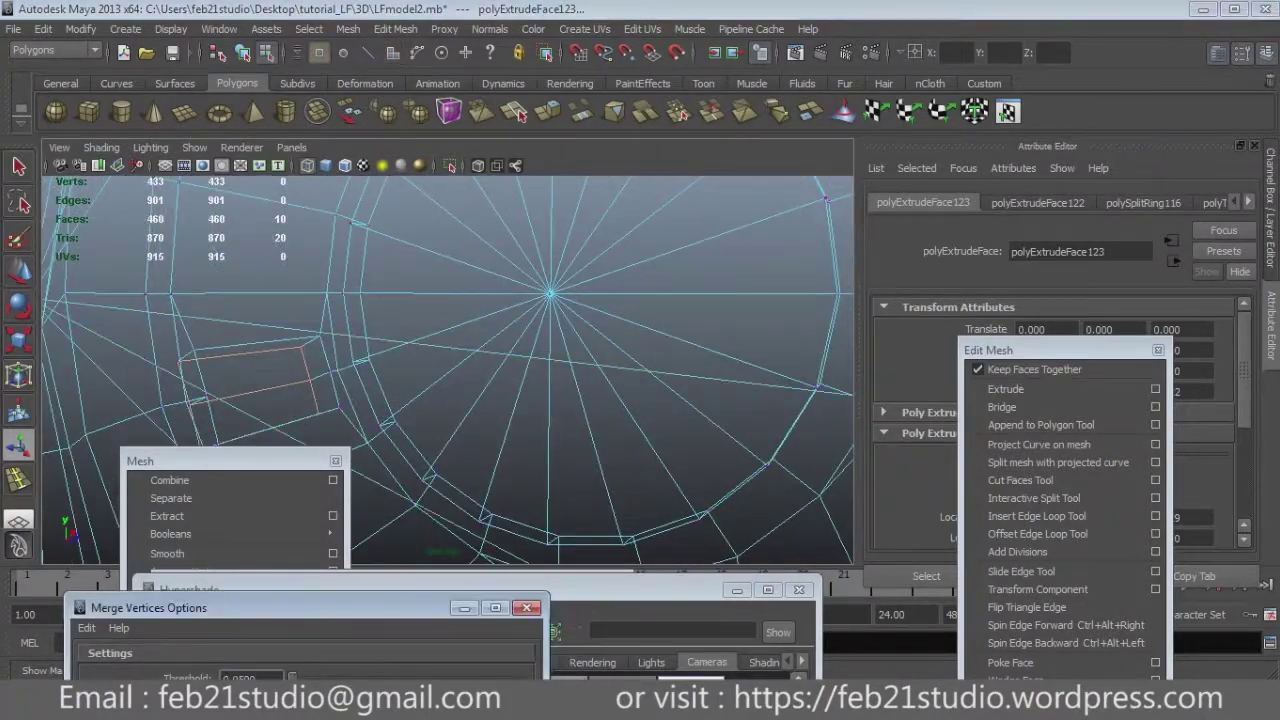
pyautogui.moveTo(410, 465); pyautogui.dragTo(445, 490)
pyautogui.moveTo(548, 540)
pyautogui.keyDown('shift'); pyautogui.mouseDown()
pyautogui.moveTo(634, 274)
pyautogui.moveTo(712, 222)
pyautogui.mouseUp(); pyautogui.keyUp('shift')
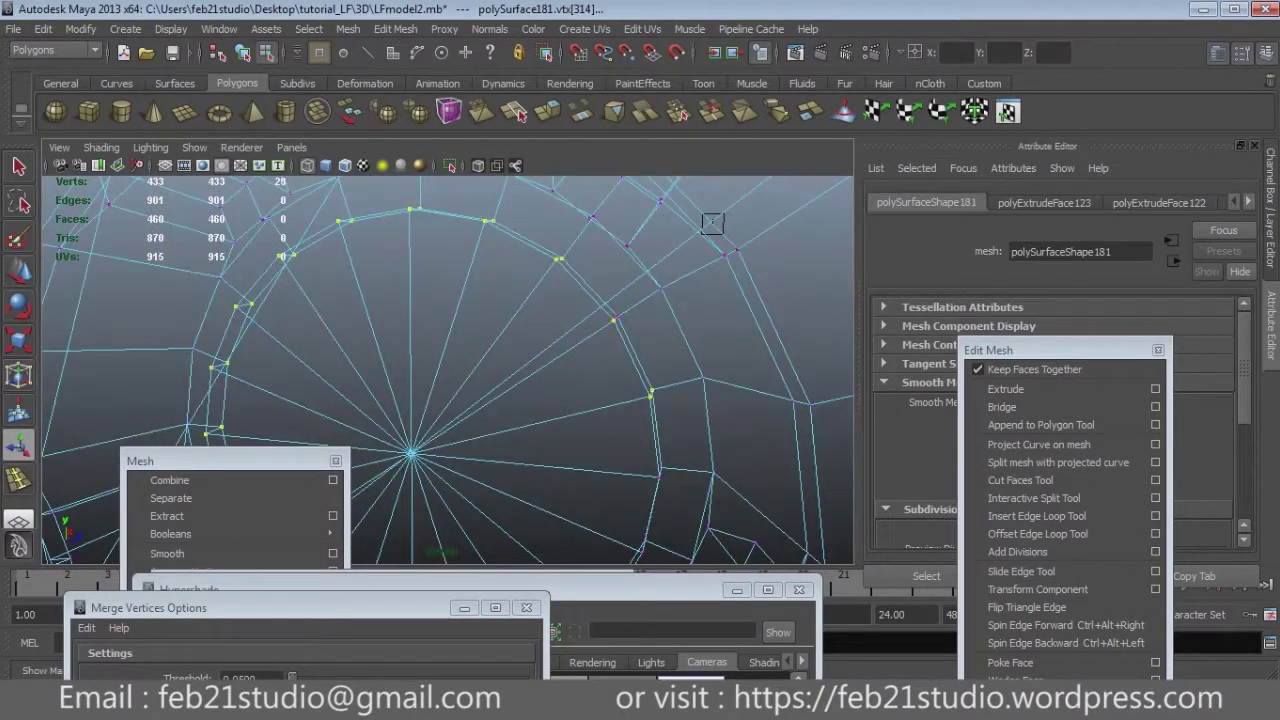
pyautogui.keyDown('ctrl'); pyautogui.click(650, 395); pyautogui.keyUp('ctrl')
pyautogui.keyDown('alt'); pyautogui.moveTo(712, 222); pyautogui.dragTo(848, 230); pyautogui.keyUp('alt')
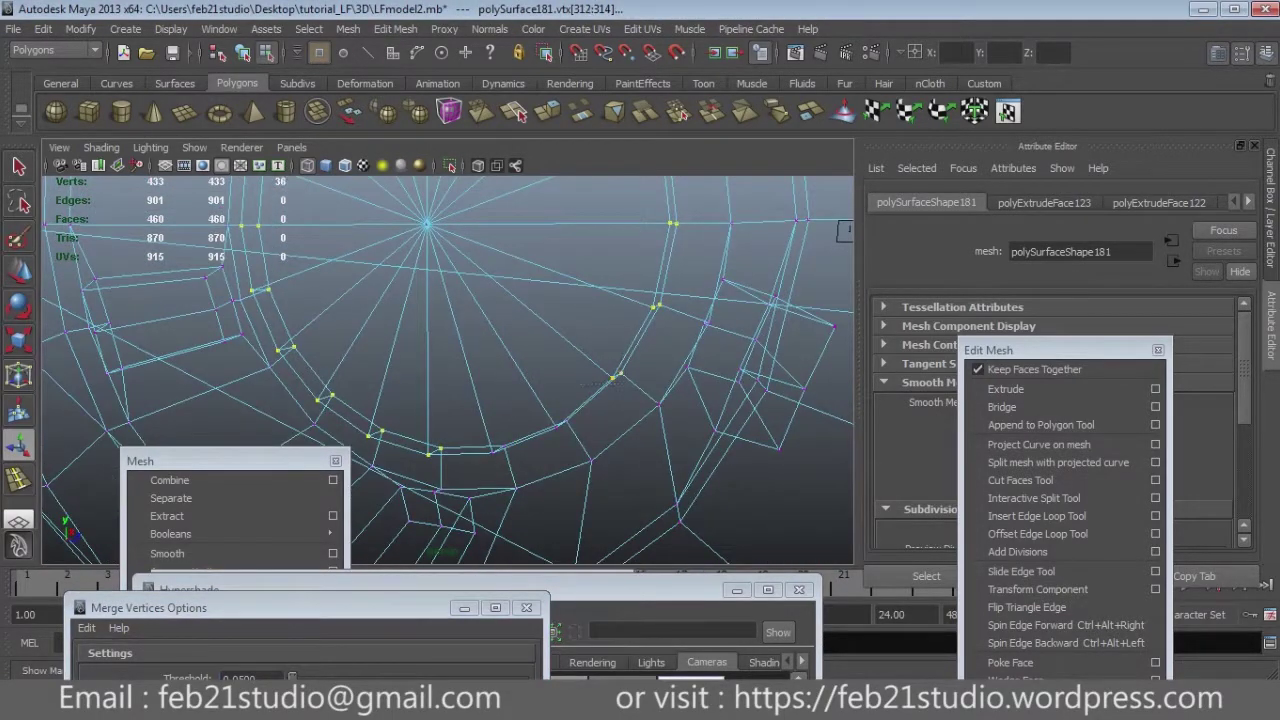
pyautogui.keyDown('alt'); pyautogui.moveTo(845, 230); pyautogui.dragTo(783, 184); pyautogui.keyUp('alt')
pyautogui.press('w')
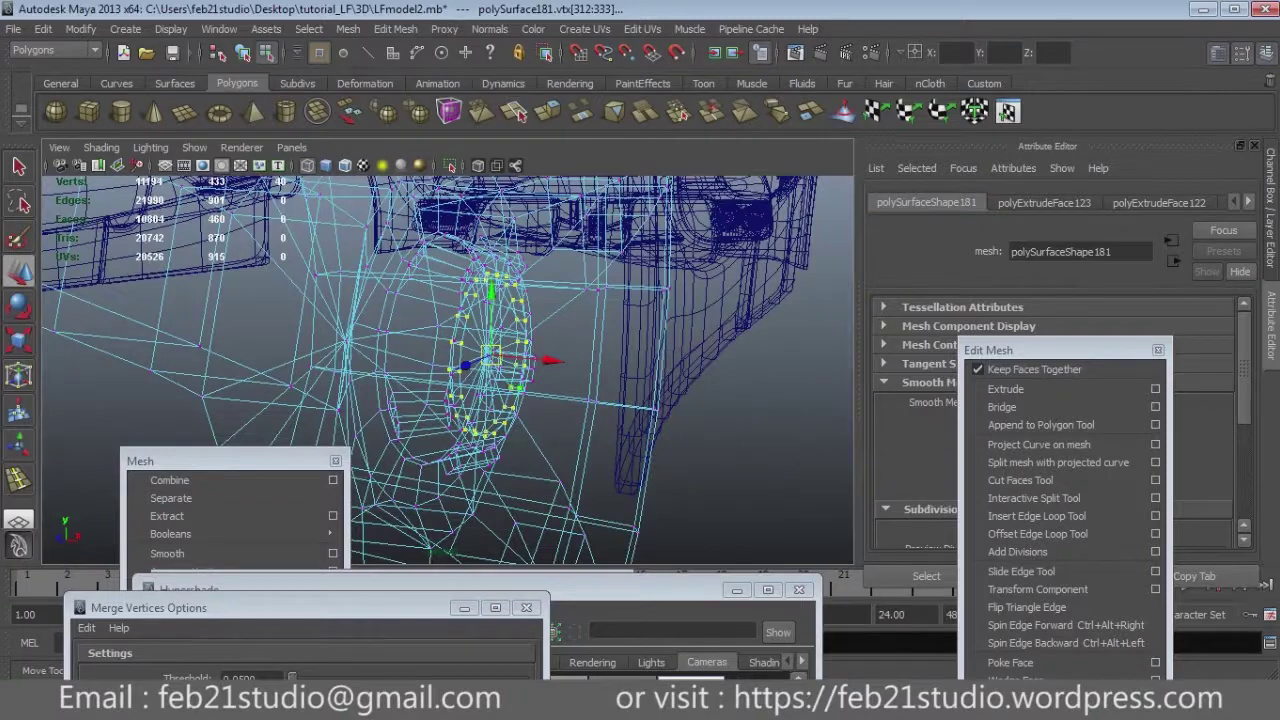
# Delete the unwanted ring faces, leaving the part at 387 vertices.
pyautogui.press('5')
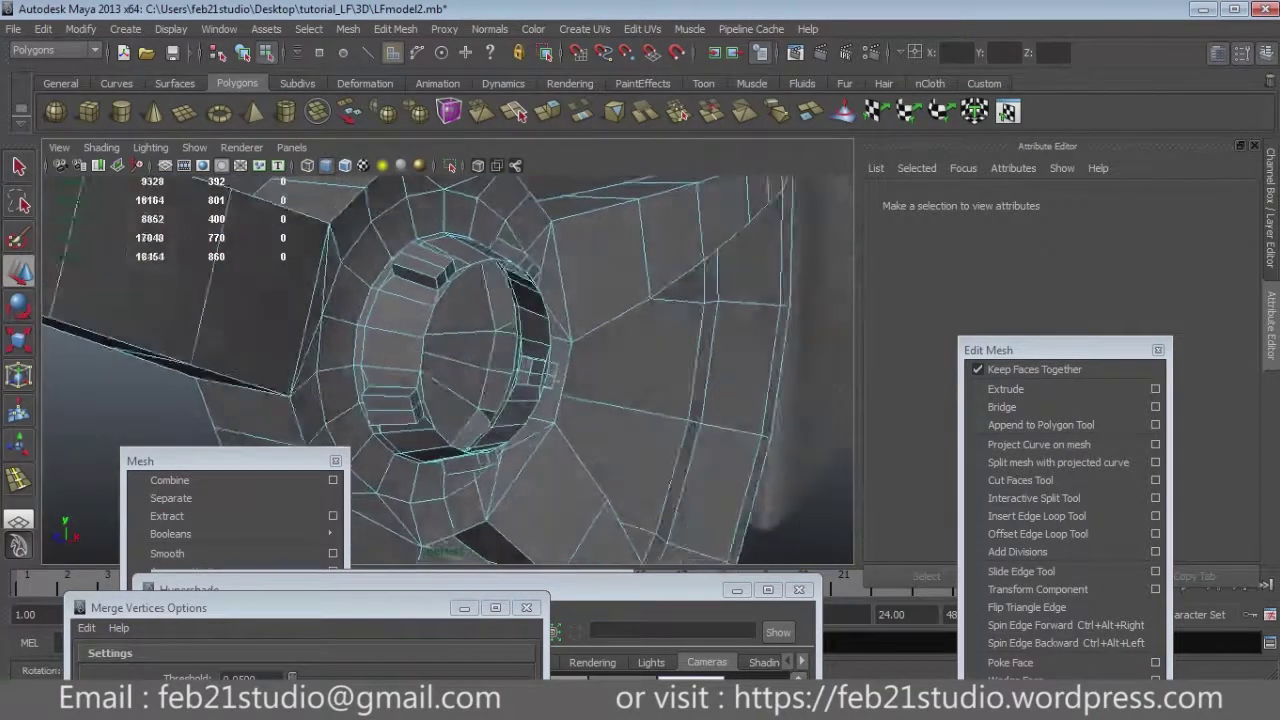
pyautogui.keyDown('alt'); pyautogui.moveTo(450, 370); pyautogui.dragTo(505, 355); pyautogui.keyUp('alt')
pyautogui.click(480, 240)
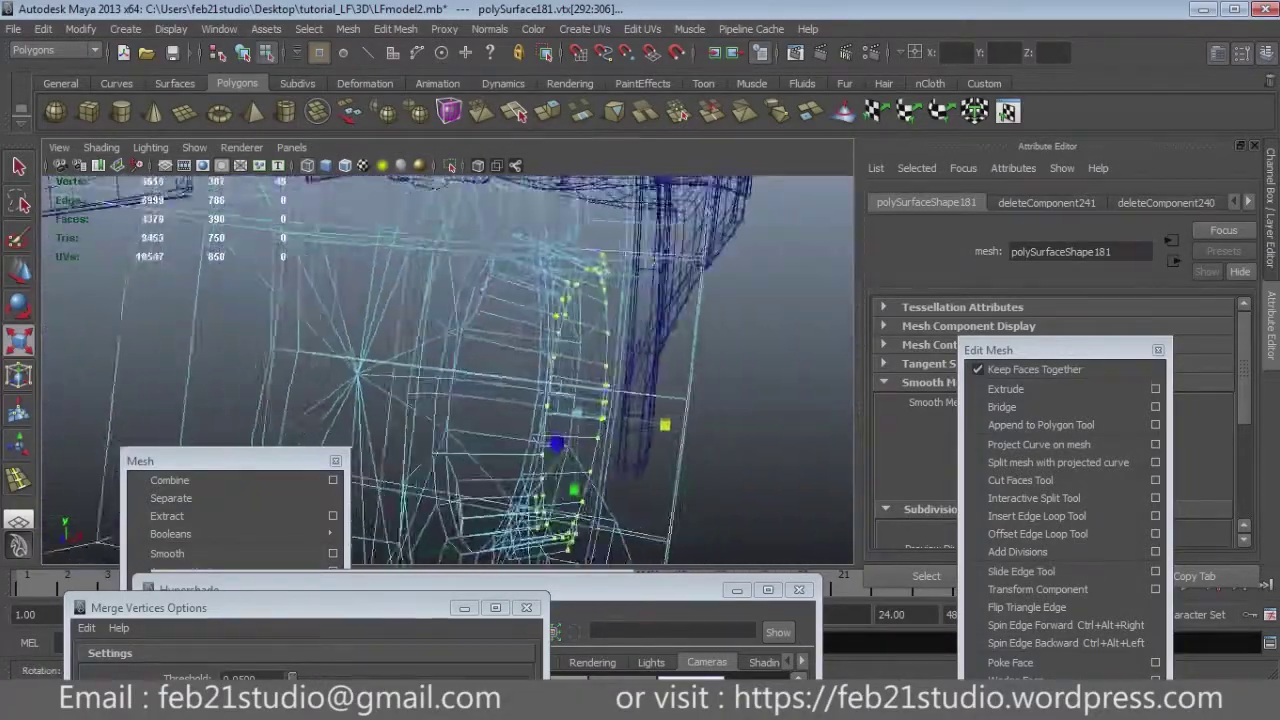
pyautogui.press('5')
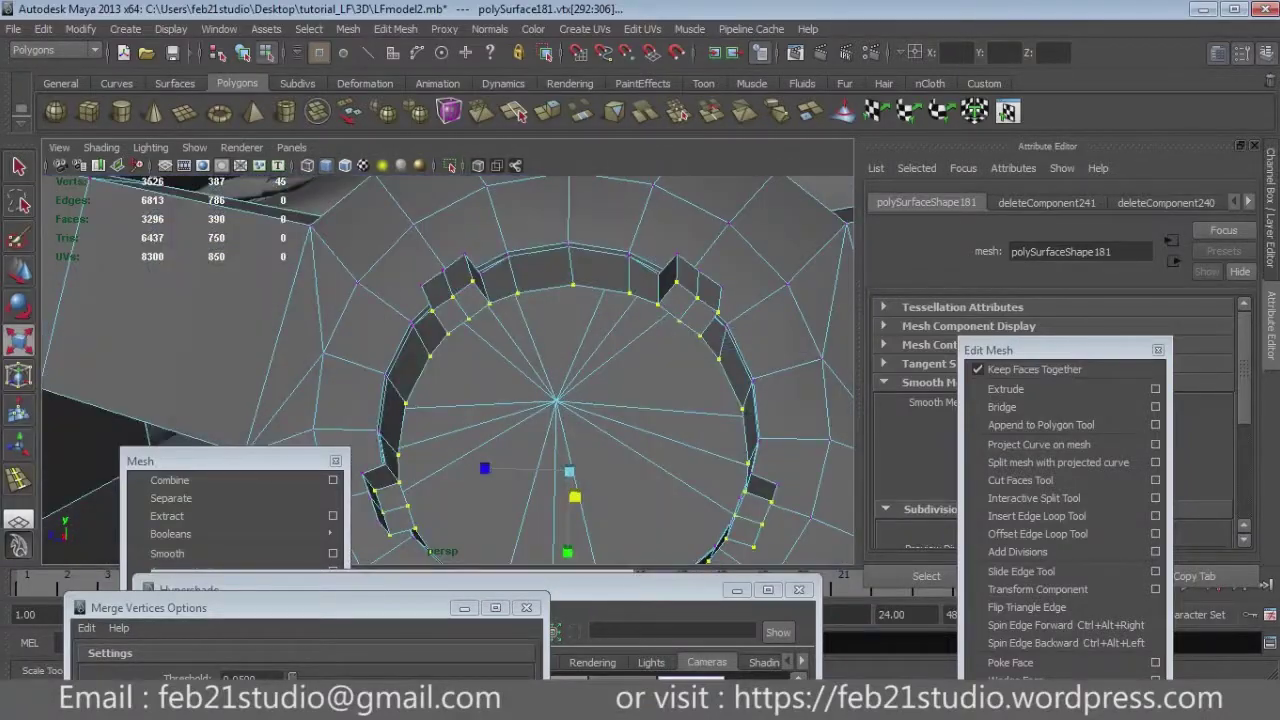
# Select all the border edges around the hub's centre hole.
pyautogui.press('F10')
pyautogui.press('q')
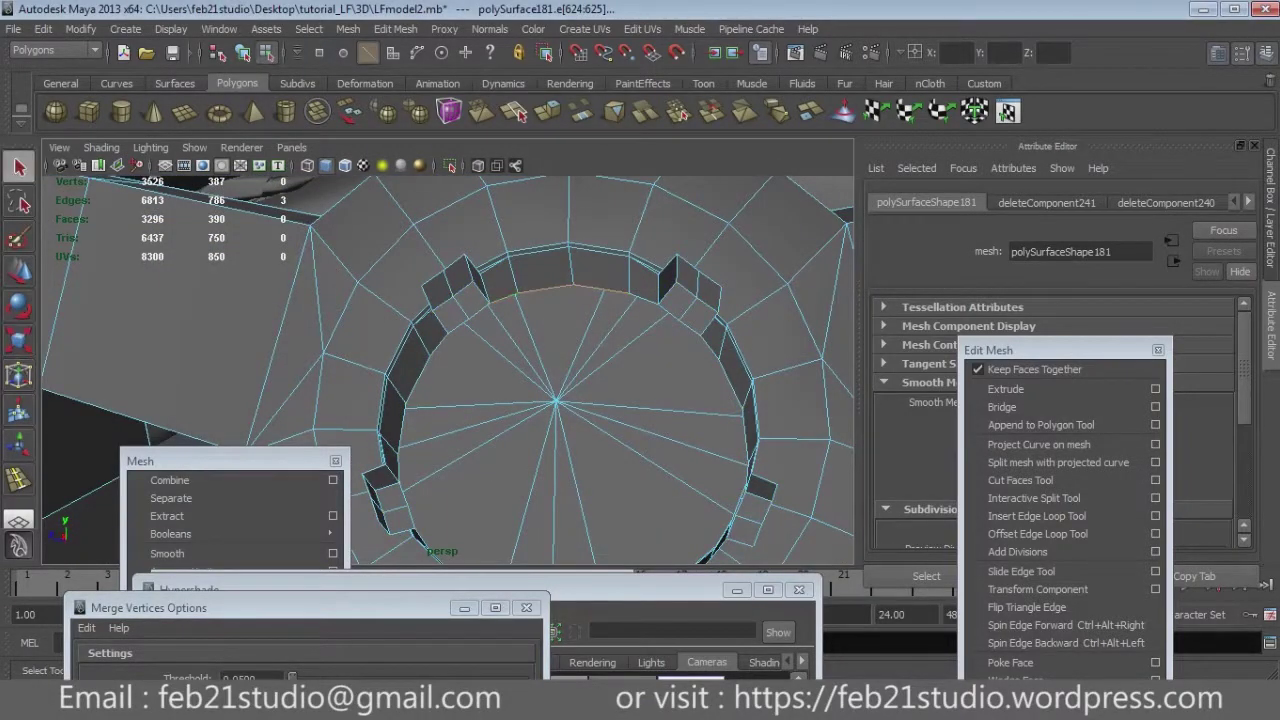
pyautogui.press('4')
pyautogui.keyDown('alt'); pyautogui.moveTo(450, 370); pyautogui.dragTo(530, 380); pyautogui.keyUp('alt')
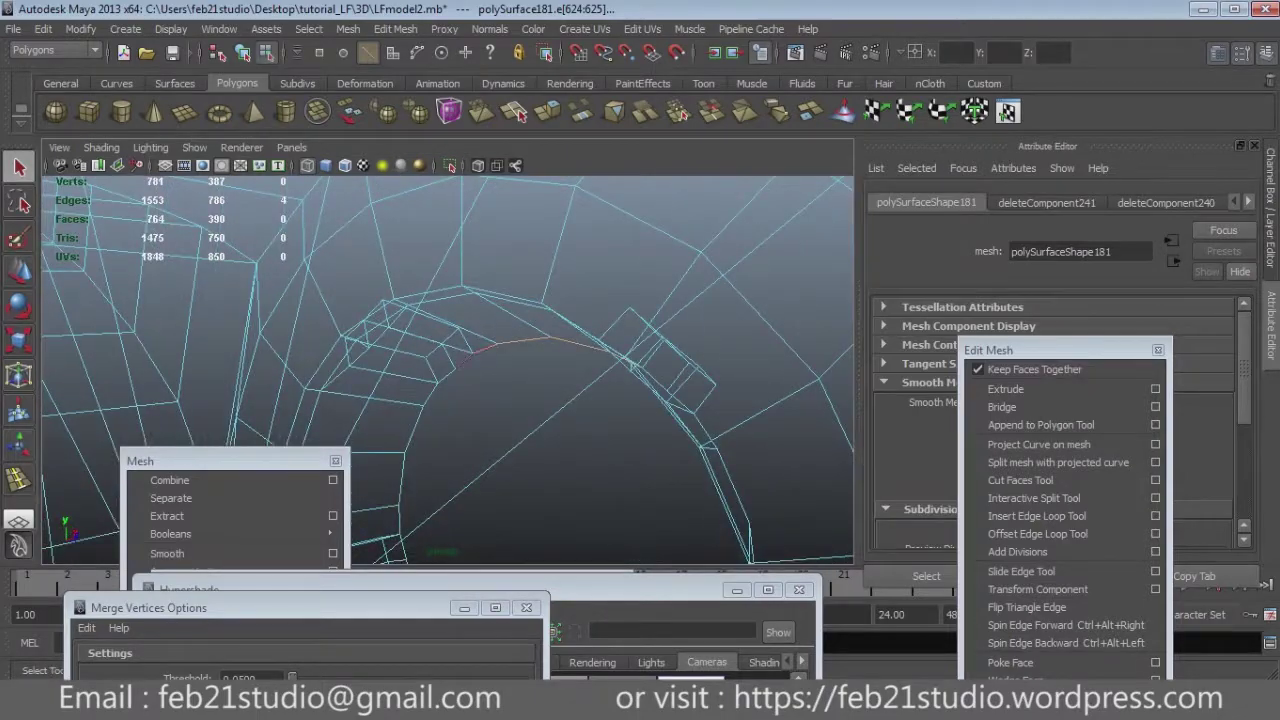
pyautogui.keyDown('alt'); pyautogui.moveTo(450, 370); pyautogui.dragTo(520, 330); pyautogui.keyUp('alt')
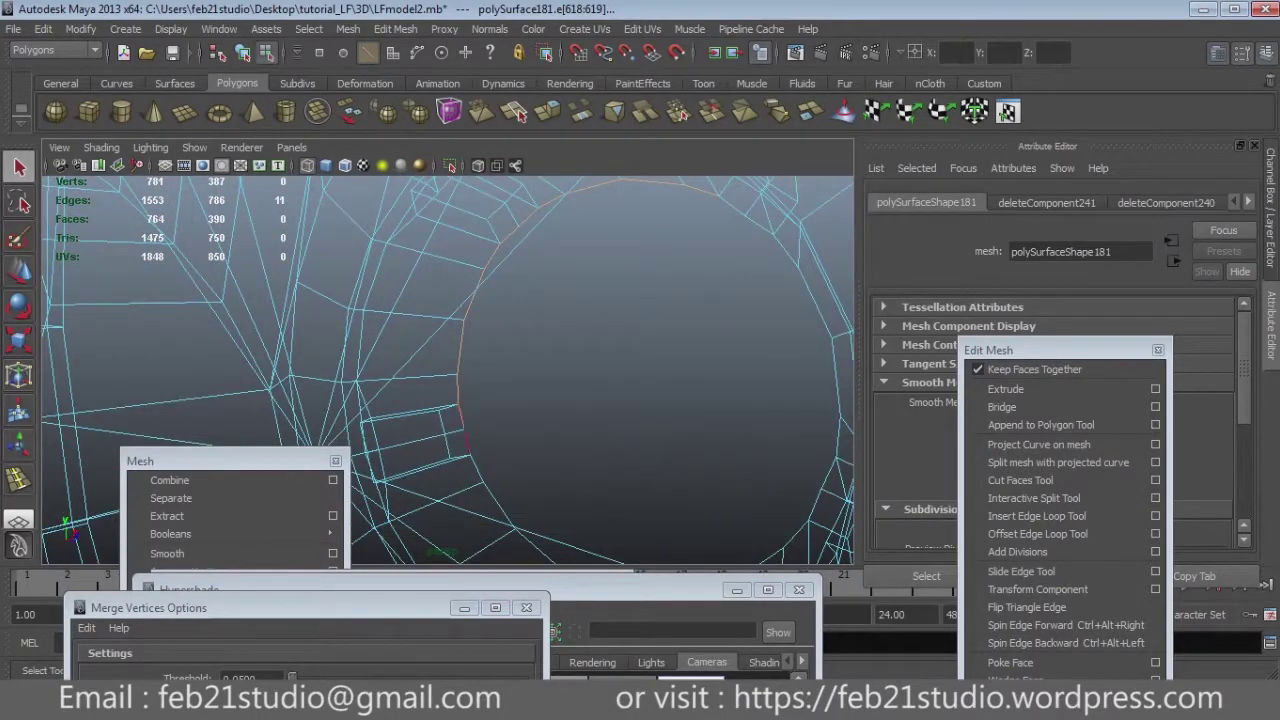
pyautogui.keyDown('shift'); pyautogui.click(474, 462); pyautogui.keyUp('shift')
pyautogui.keyDown('alt'); pyautogui.moveTo(450, 370); pyautogui.dragTo(520, 400); pyautogui.keyUp('alt')
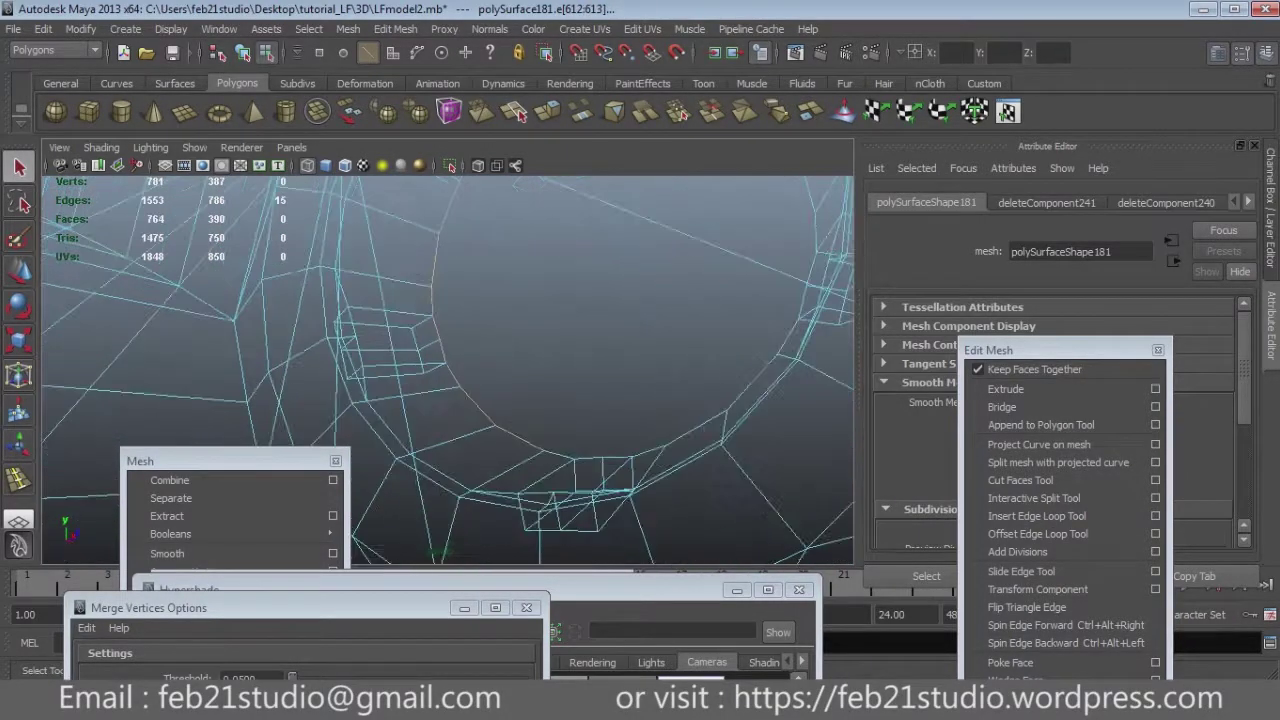
pyautogui.keyDown('shift'); pyautogui.click(650, 445); pyautogui.keyUp('shift')
pyautogui.moveTo(650, 445)
pyautogui.keyDown('alt'); pyautogui.mouseDown()
pyautogui.moveTo(491, 248)
pyautogui.moveTo(677, 367)
pyautogui.moveTo(620, 300)
pyautogui.moveTo(636, 300)
pyautogui.mouseUp(); pyautogui.keyUp('alt')
pyautogui.keyDown('shift'); pyautogui.click(636, 300); pyautogui.keyUp('shift')
pyautogui.moveTo(636, 300)
pyautogui.keyDown('alt'); pyautogui.mouseDown(button='right')
pyautogui.moveTo(519, 186)
pyautogui.moveTo(560, 330)
pyautogui.mouseUp(button='right'); pyautogui.keyUp('alt')
pyautogui.moveTo(560, 330)
pyautogui.keyDown('alt'); pyautogui.mouseDown()
pyautogui.moveTo(620, 360)
pyautogui.moveTo(565, 398)
pyautogui.mouseUp(); pyautogui.keyUp('alt')
# Extrude the hole's border edges four times, scaling each inward into a stepped lip.
pyautogui.click(1005, 388)
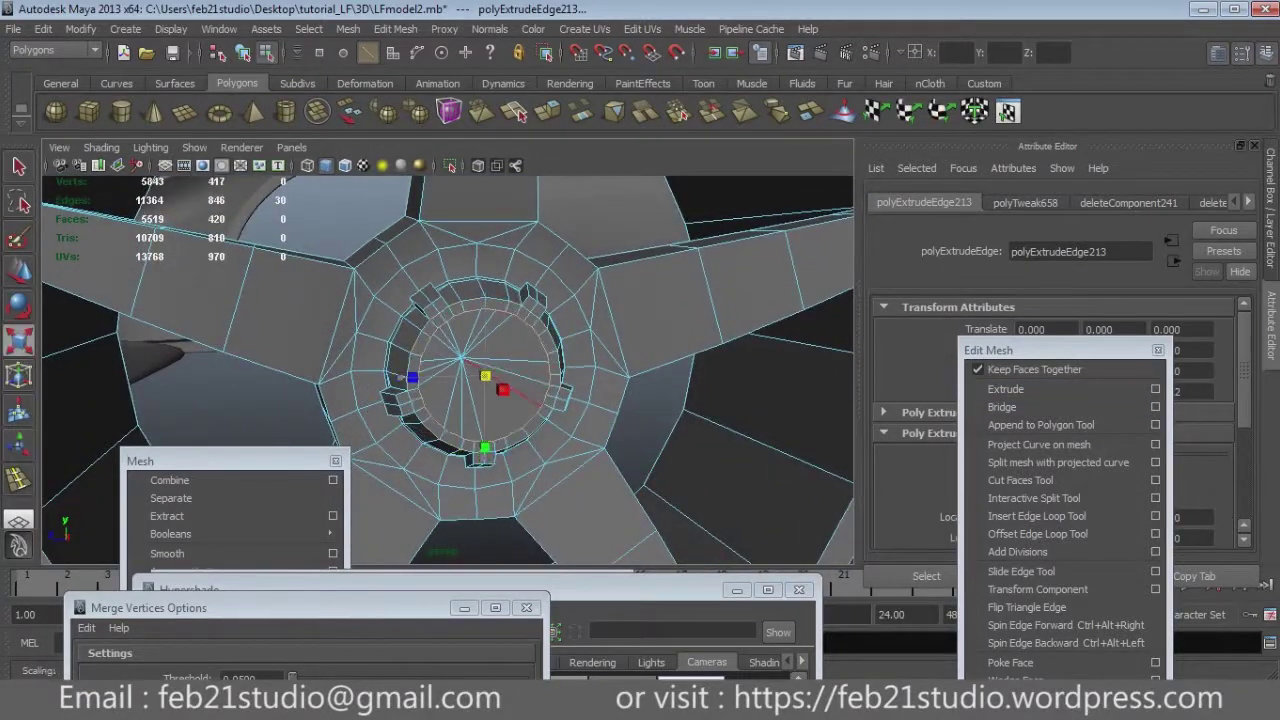
pyautogui.moveTo(480, 380)
pyautogui.keyDown('alt'); pyautogui.mouseDown()
pyautogui.moveTo(560, 400)
pyautogui.moveTo(480, 345)
pyautogui.moveTo(560, 380)
pyautogui.mouseUp(); pyautogui.keyUp('alt')
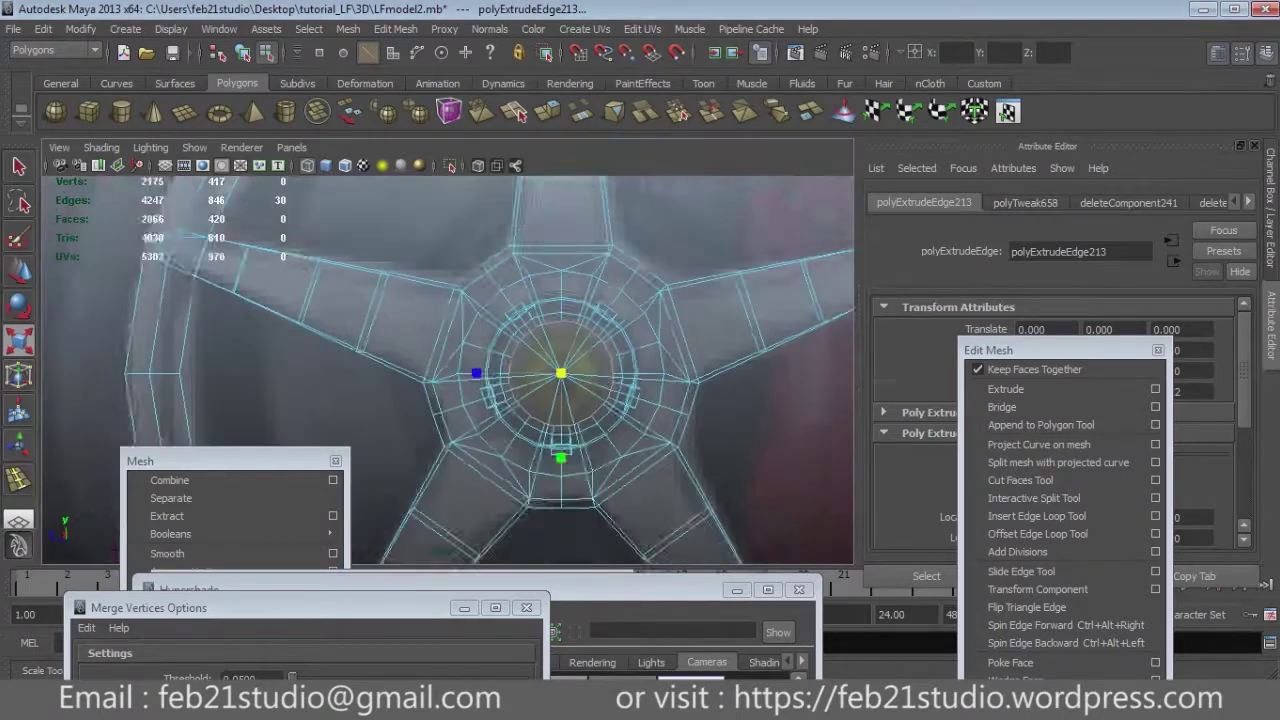
pyautogui.keyDown('alt'); pyautogui.moveTo(480, 380); pyautogui.dragTo(560, 390); pyautogui.keyUp('alt')
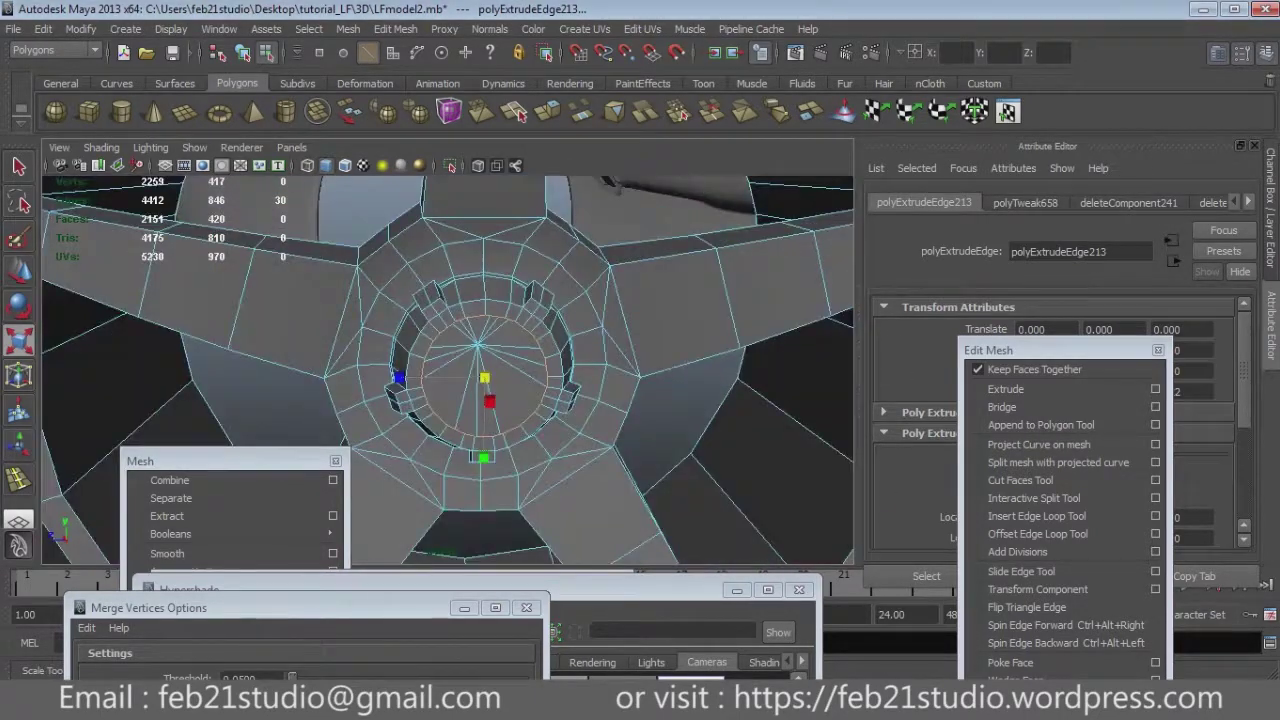
pyautogui.click(1005, 389)
pyautogui.moveTo(480, 380)
pyautogui.keyDown('alt'); pyautogui.mouseDown()
pyautogui.moveTo(420, 380)
pyautogui.moveTo(460, 376)
pyautogui.mouseUp(); pyautogui.keyUp('alt')
pyautogui.click(1005, 389)
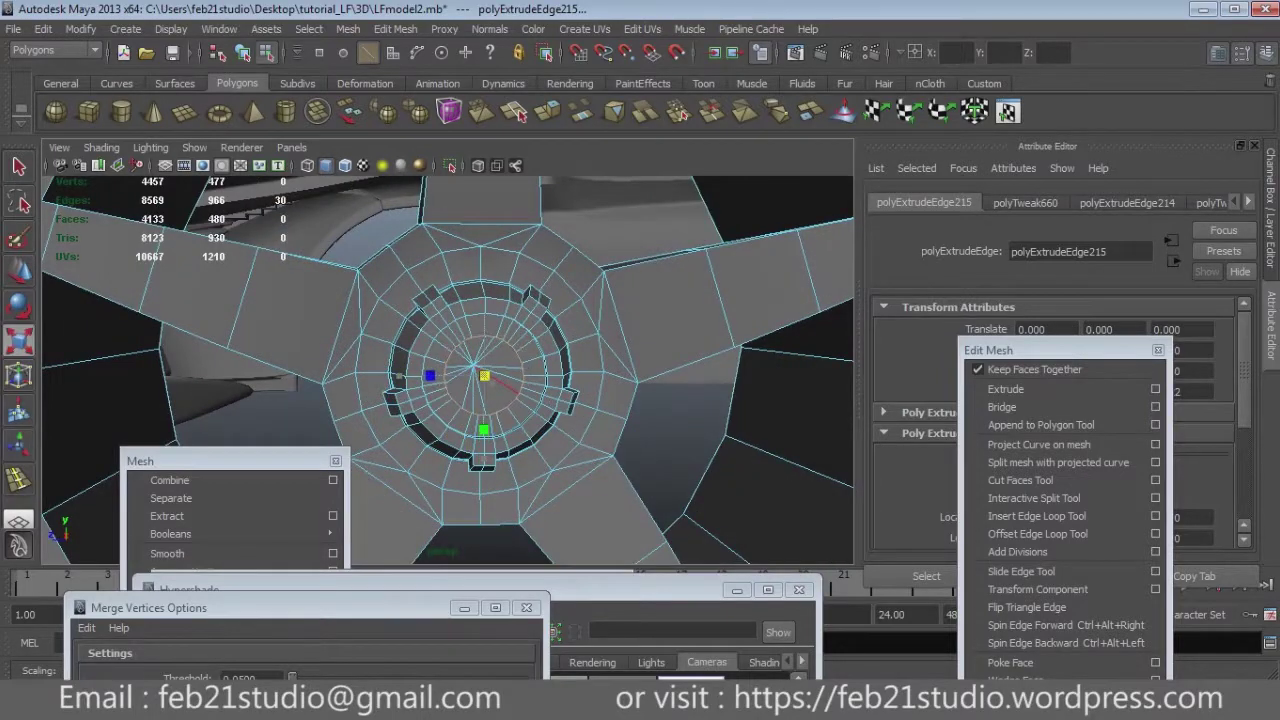
pyautogui.hotkey('ctrl', 'e')
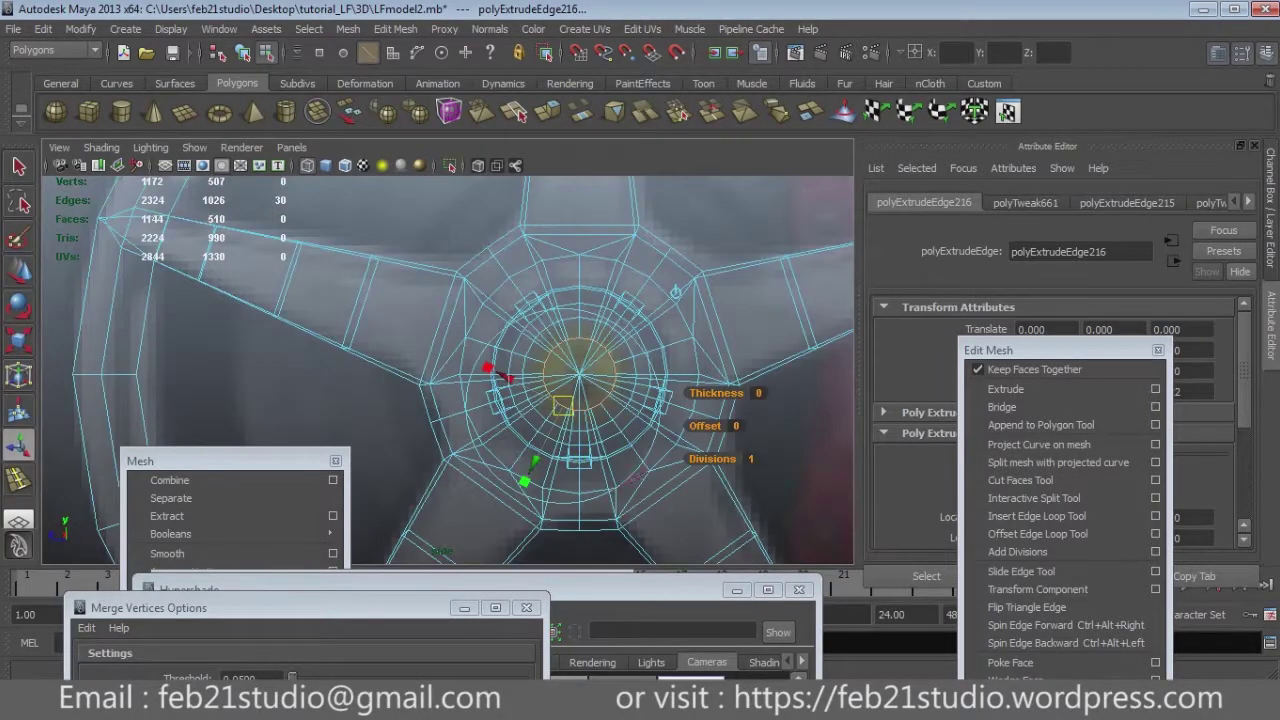
# Merge the ring's duplicate vertices, reducing the mesh from 507 to 478 vertices.
pyautogui.press('space')
pyautogui.press('space')
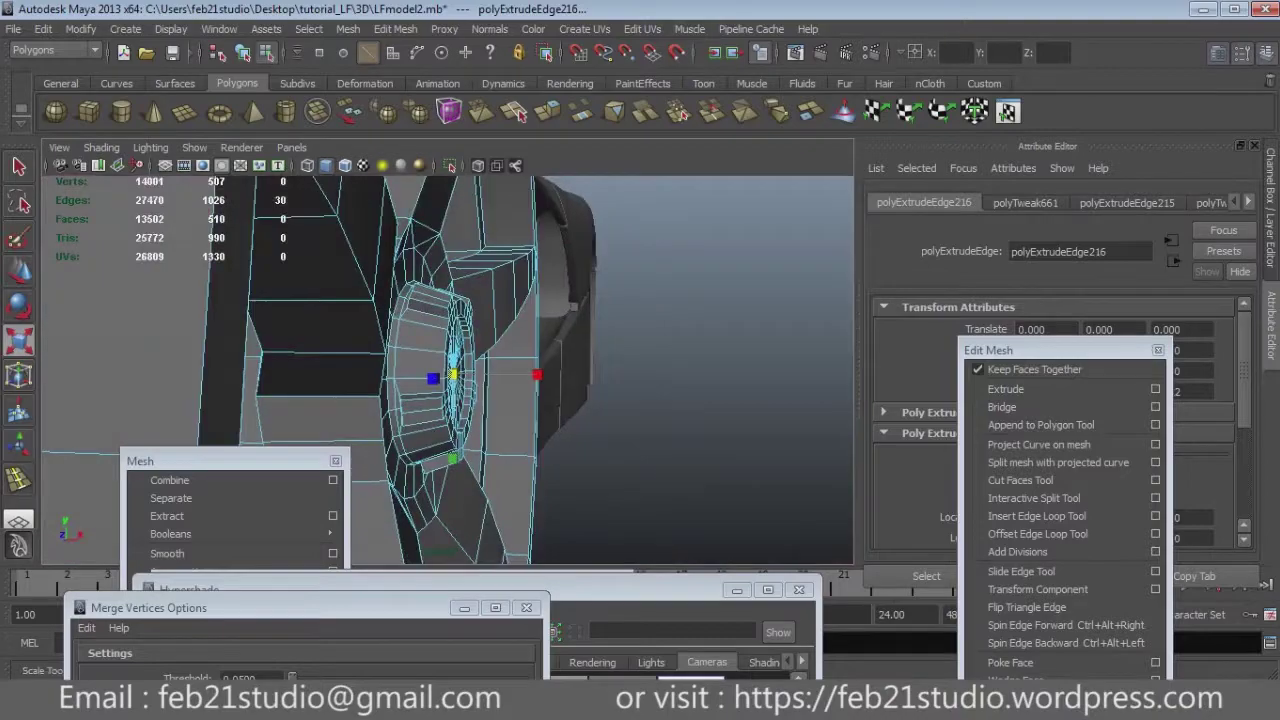
pyautogui.keyDown('alt'); pyautogui.moveTo(700, 340); pyautogui.dragTo(775, 341); pyautogui.keyUp('alt')
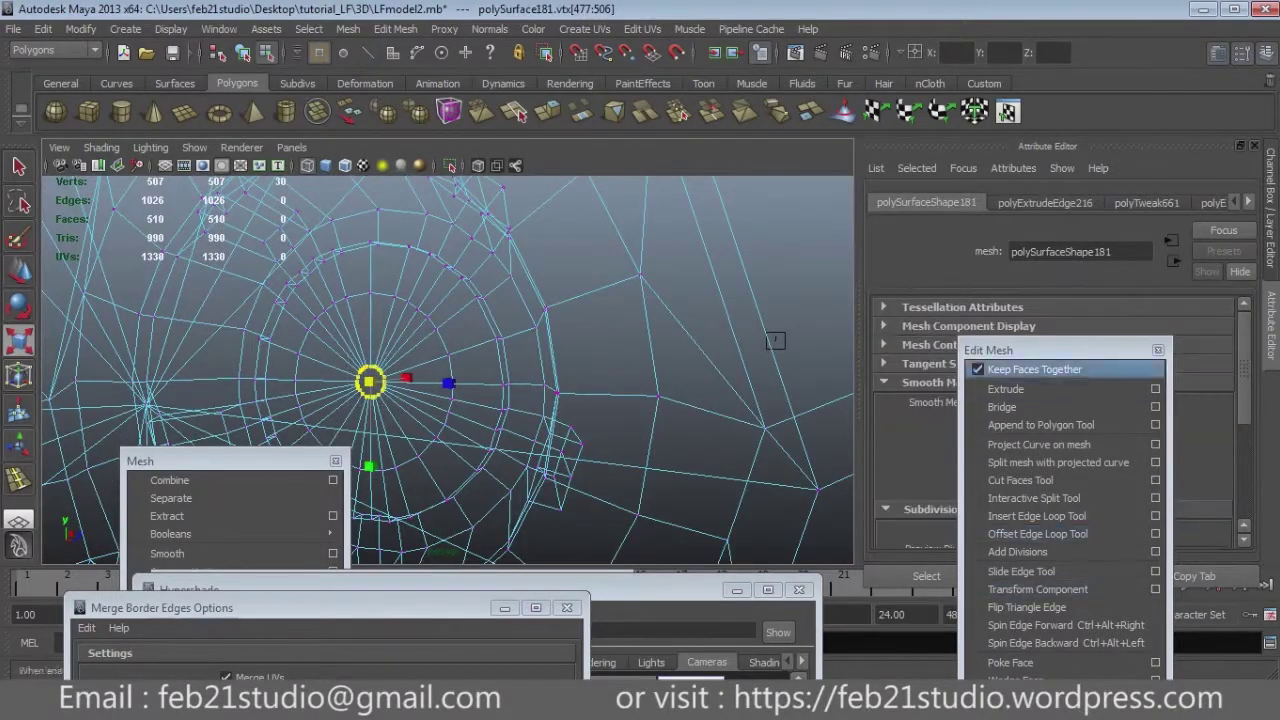
pyautogui.moveTo(1000, 350); pyautogui.dragTo(1050, 157)
pyautogui.keyDown('alt'); pyautogui.moveTo(775, 341); pyautogui.dragTo(600, 380); pyautogui.keyUp('alt')
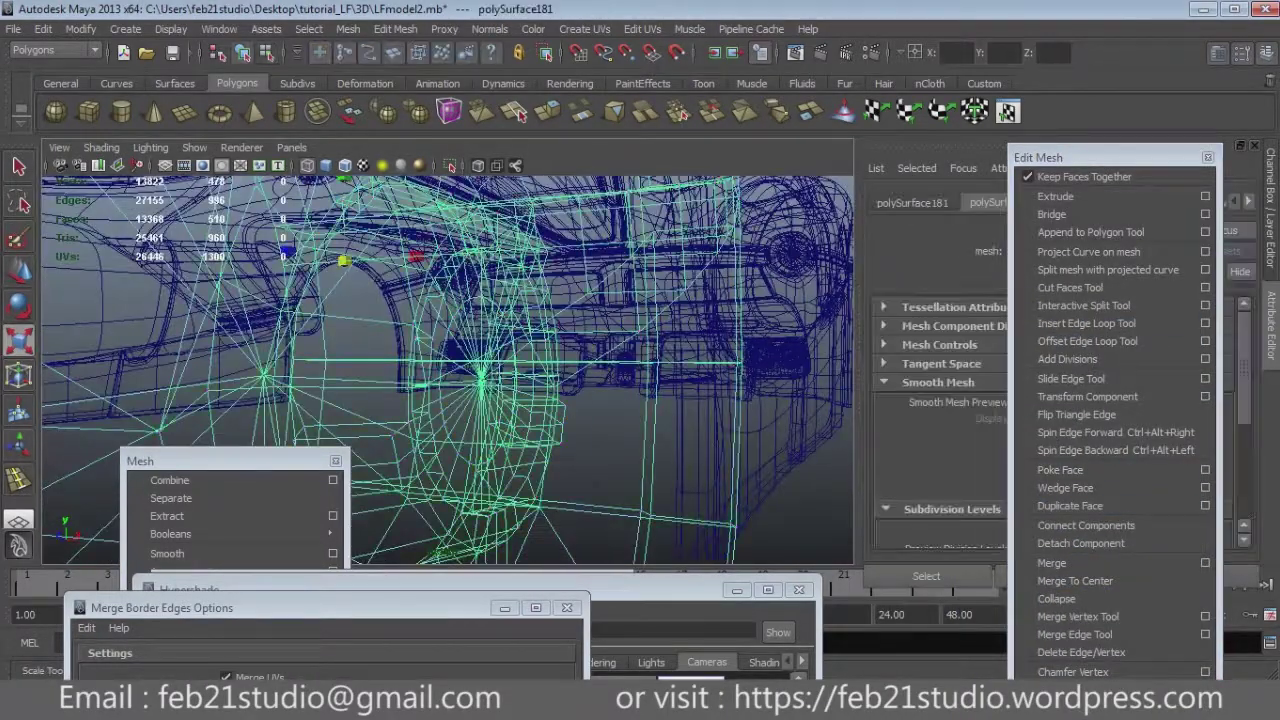
pyautogui.press('q')
pyautogui.scroll(2, 448, 370)
pyautogui.scroll(2, 448, 370)
pyautogui.scroll(2, 448, 370)
pyautogui.scroll(3, 448, 370)
pyautogui.scroll(-4, 448, 370)
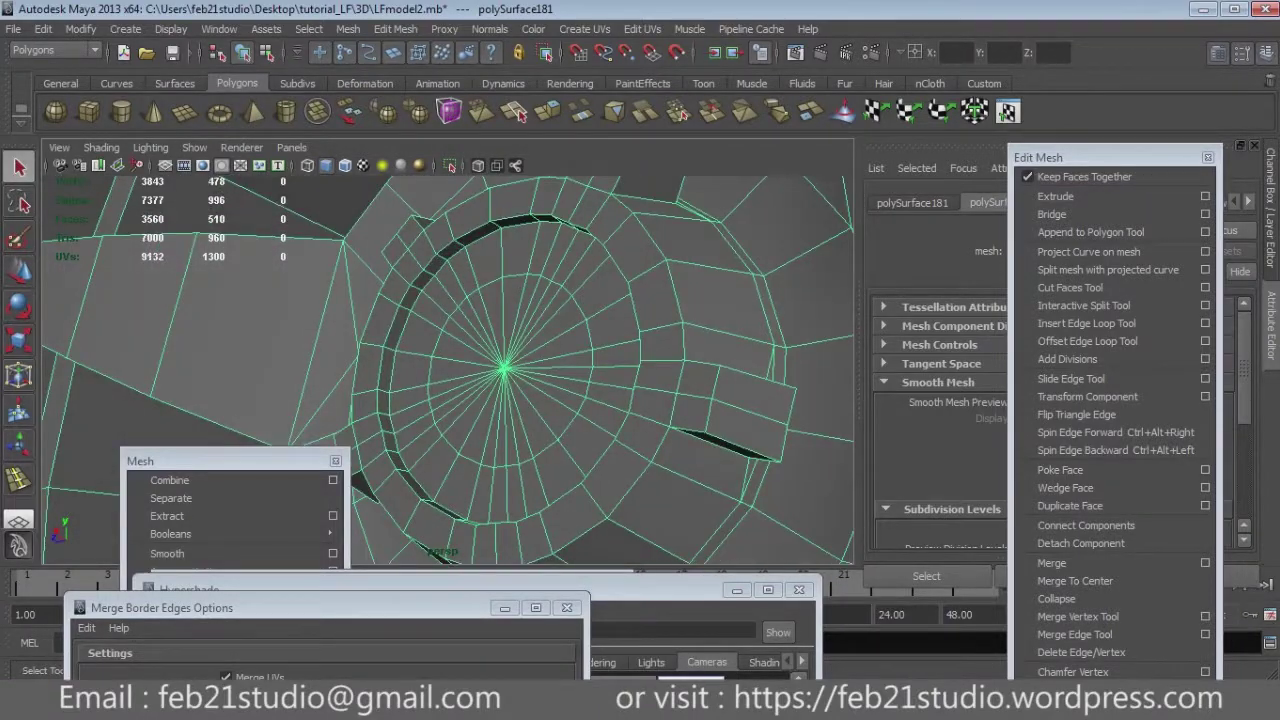
# Select the seam border edges and open Merge Border Edges options (Merge UVs, 0.0500 threshold).
pyautogui.press('F10')
pyautogui.click(400, 330)
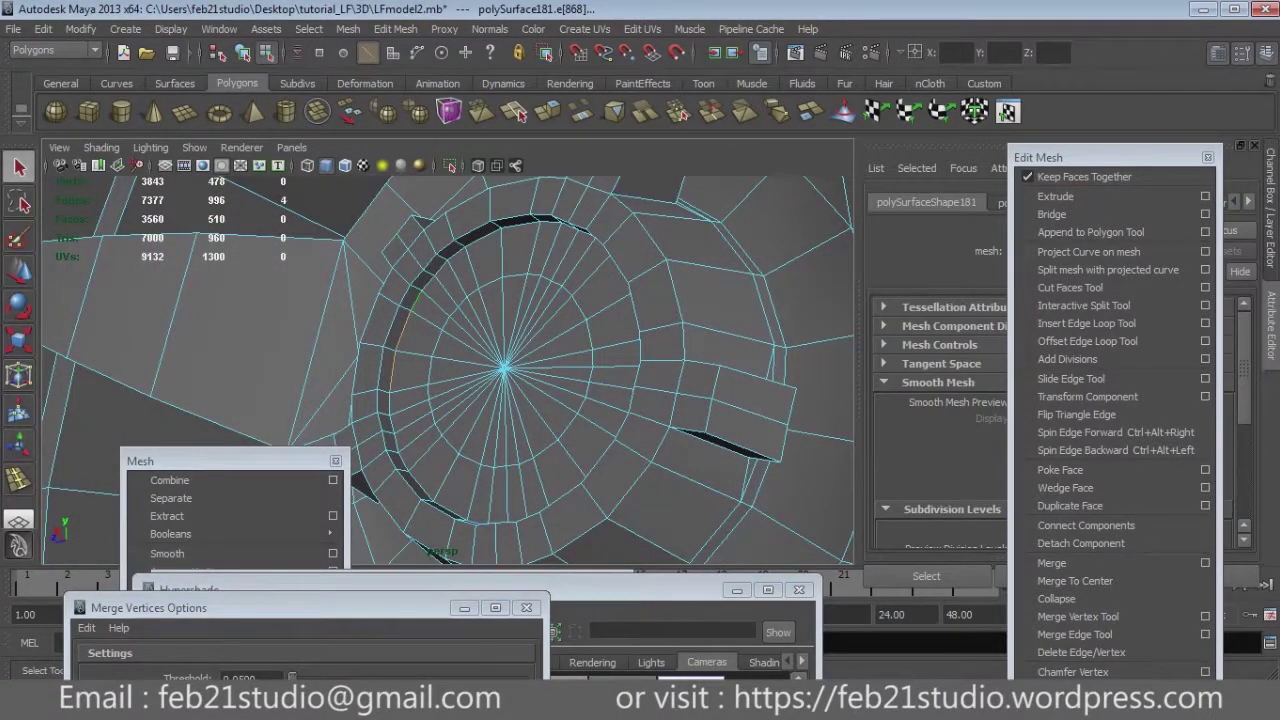
pyautogui.keyDown('shift'); pyautogui.click(520, 224); pyautogui.keyUp('shift')
pyautogui.keyDown('alt'); pyautogui.moveTo(500, 370); pyautogui.dragTo(560, 330); pyautogui.keyUp('alt')
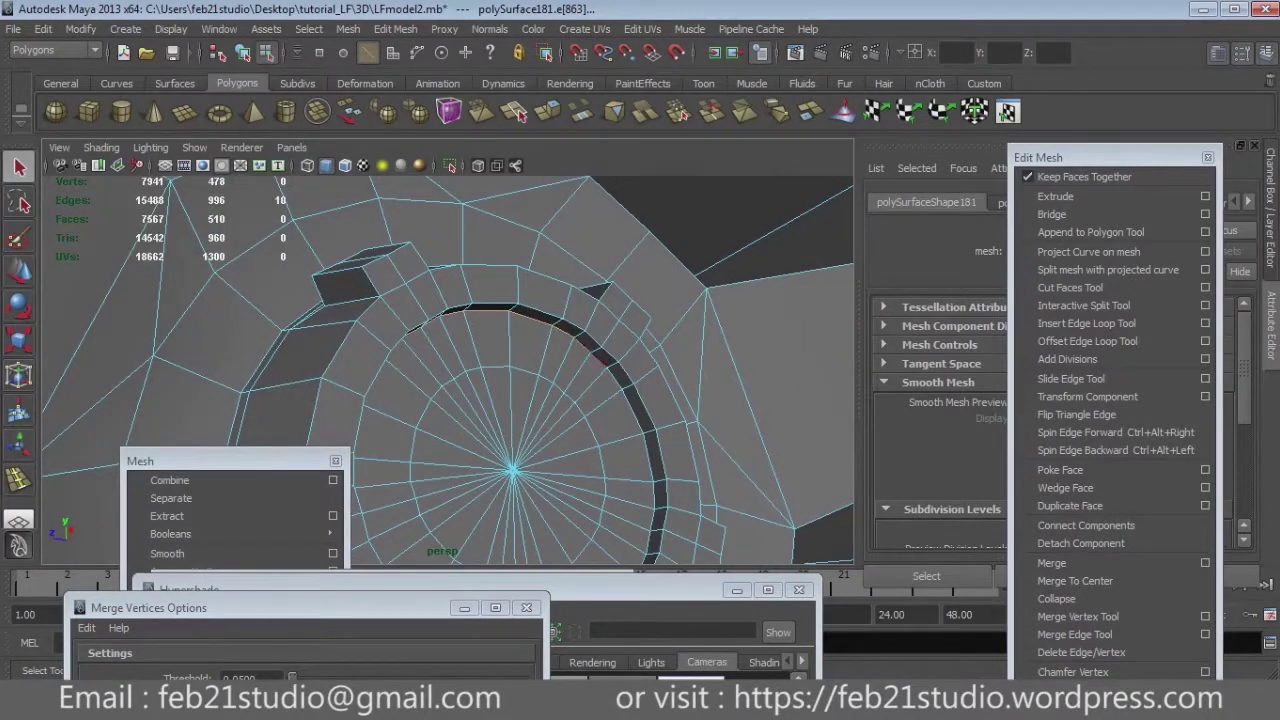
pyautogui.click(540, 316)
pyautogui.keyDown('alt'); pyautogui.moveTo(600, 400); pyautogui.dragTo(570, 390); pyautogui.keyUp('alt')
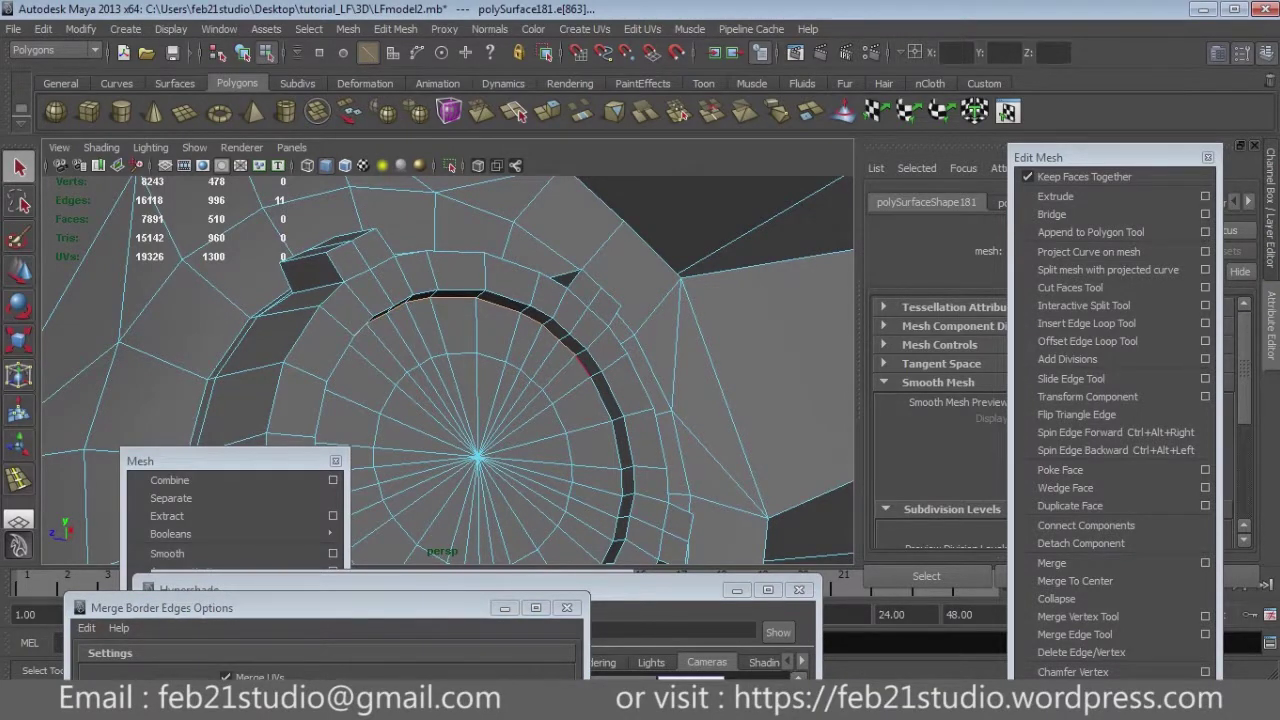
pyautogui.keyDown('alt'); pyautogui.moveTo(480, 400); pyautogui.dragTo(640, 350); pyautogui.keyUp('alt')
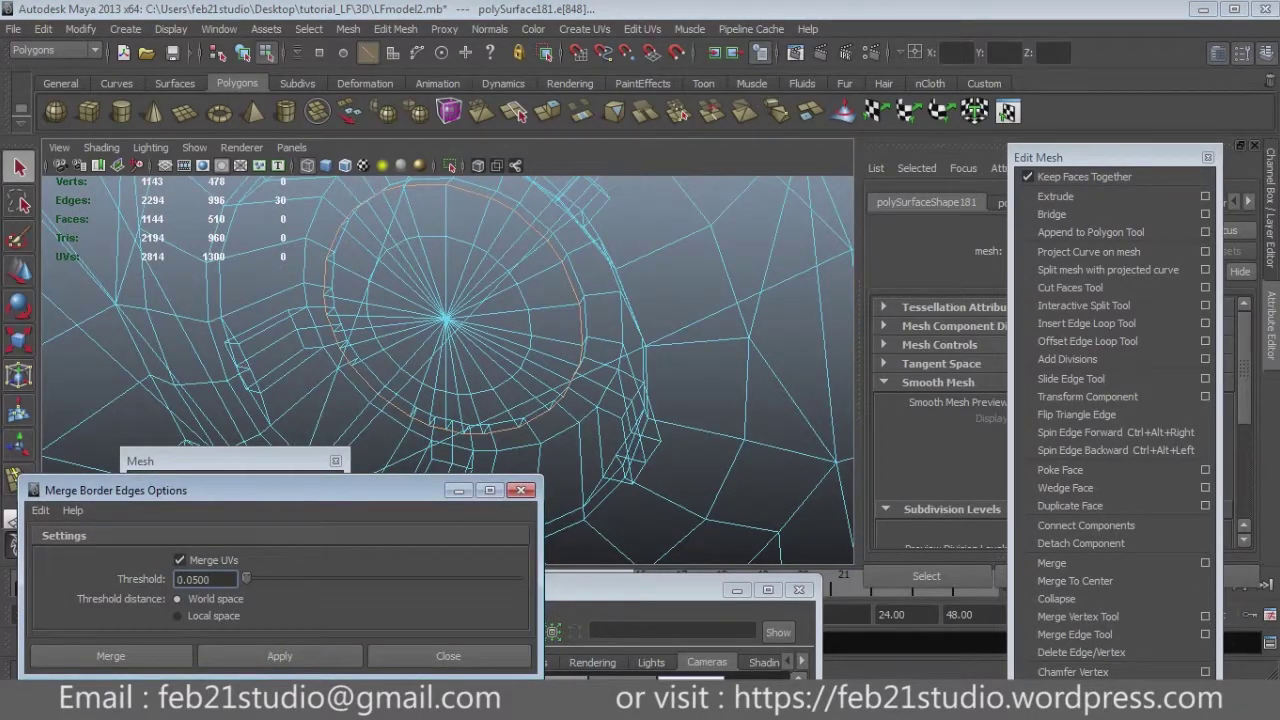
# Merge the rim's open border edges, undoing an extra vertex merge.
pyautogui.press('r')
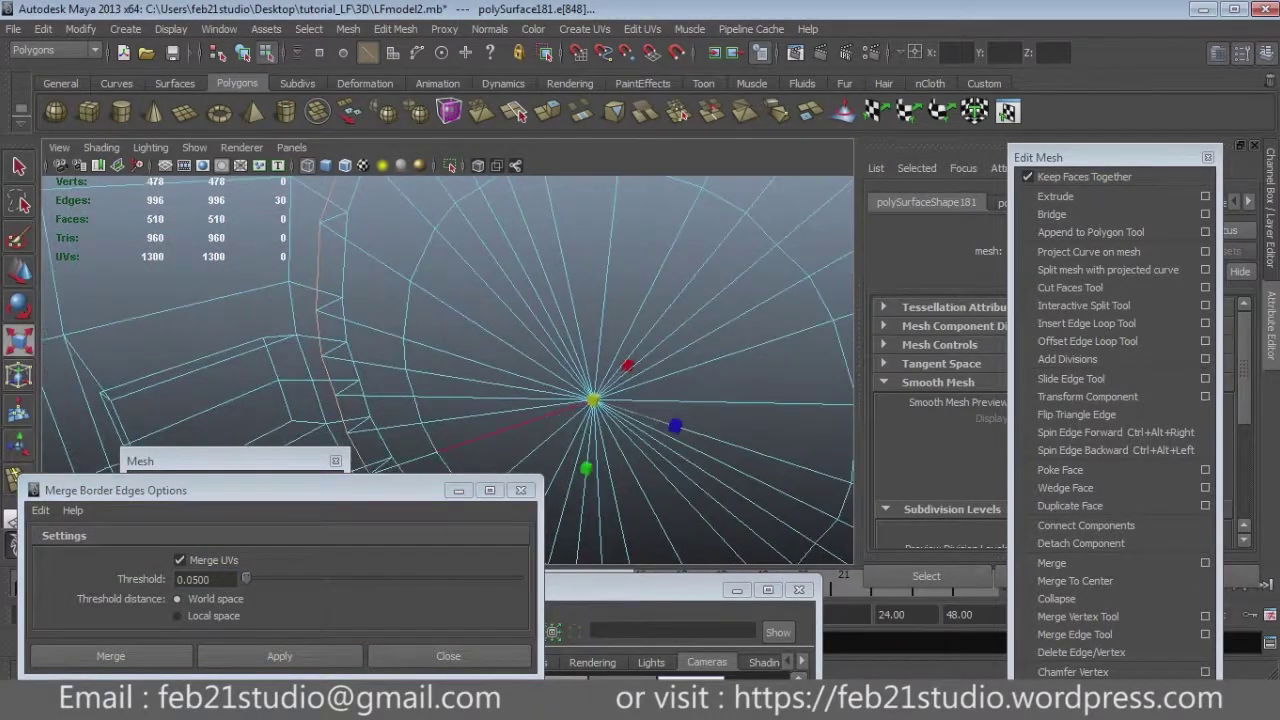
pyautogui.press('q')
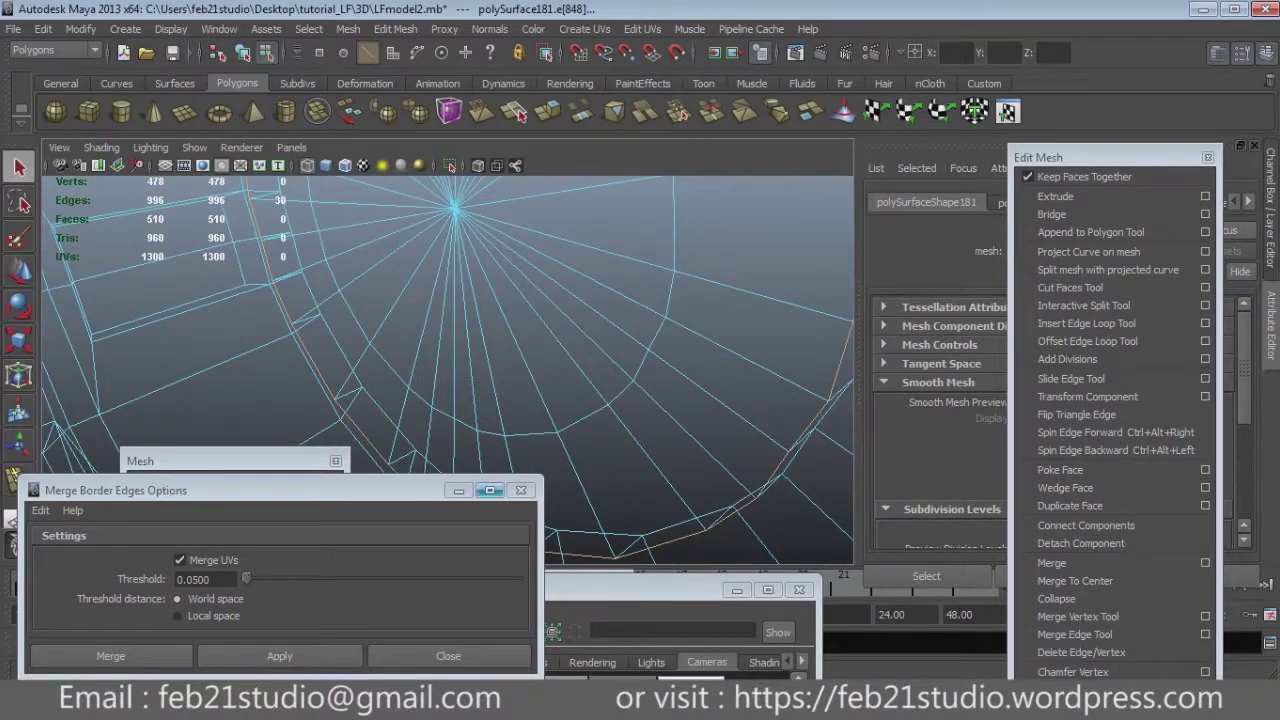
pyautogui.click(470, 490)
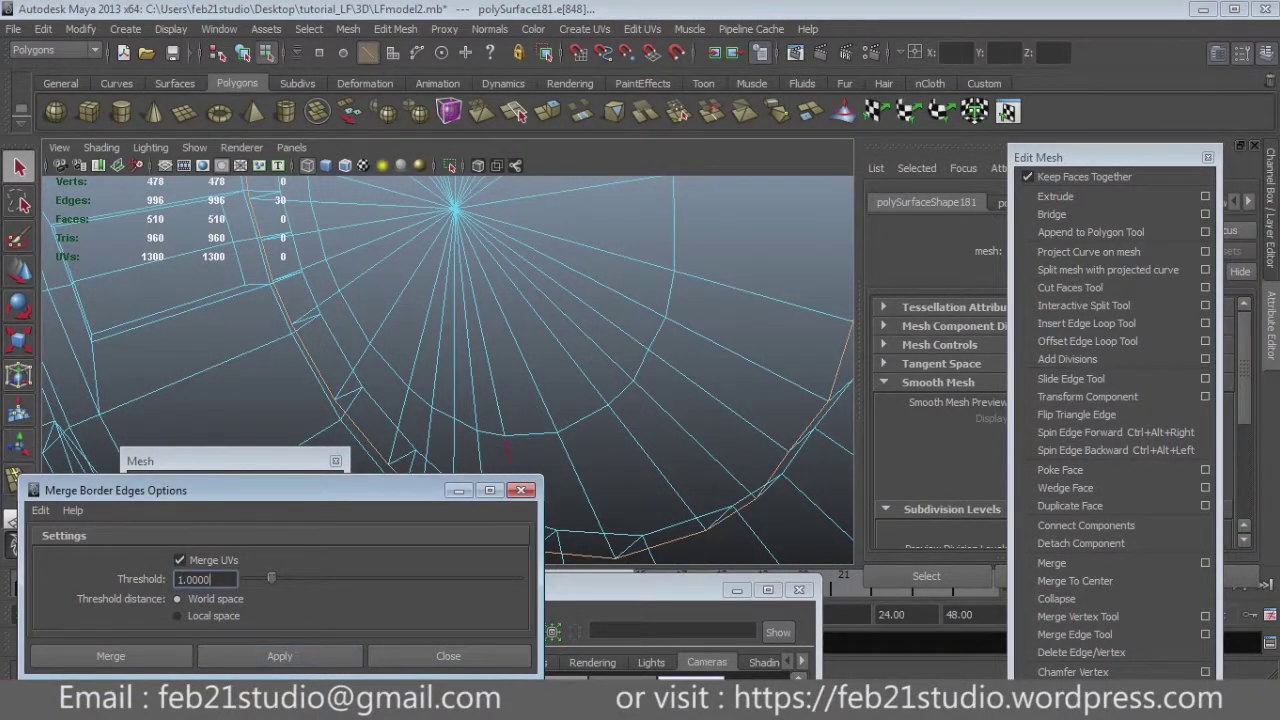
pyautogui.keyDown('alt'); pyautogui.moveTo(600, 360); pyautogui.dragTo(660, 390); pyautogui.keyUp('alt')
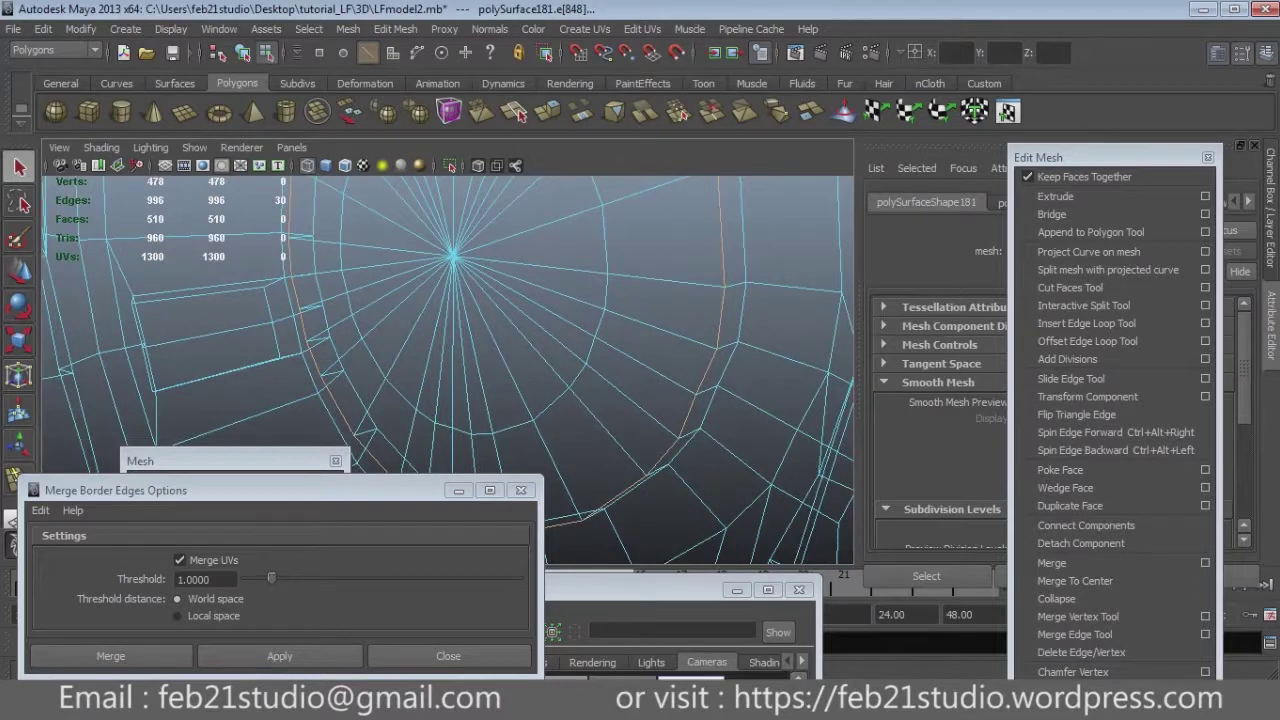
pyautogui.click(205, 579)
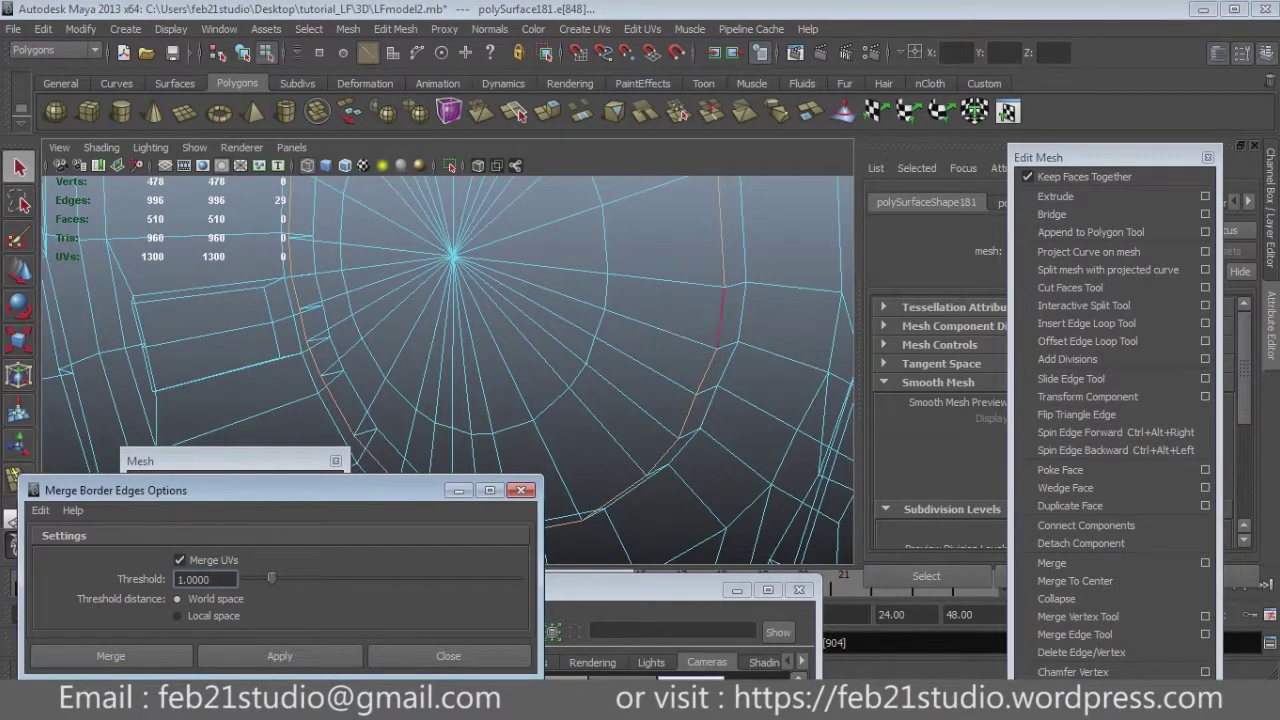
pyautogui.hotkey('ctrl', 'z')
pyautogui.click(200, 579)
pyautogui.write('5.0000')
pyautogui.scroll(-1, 455, 370)
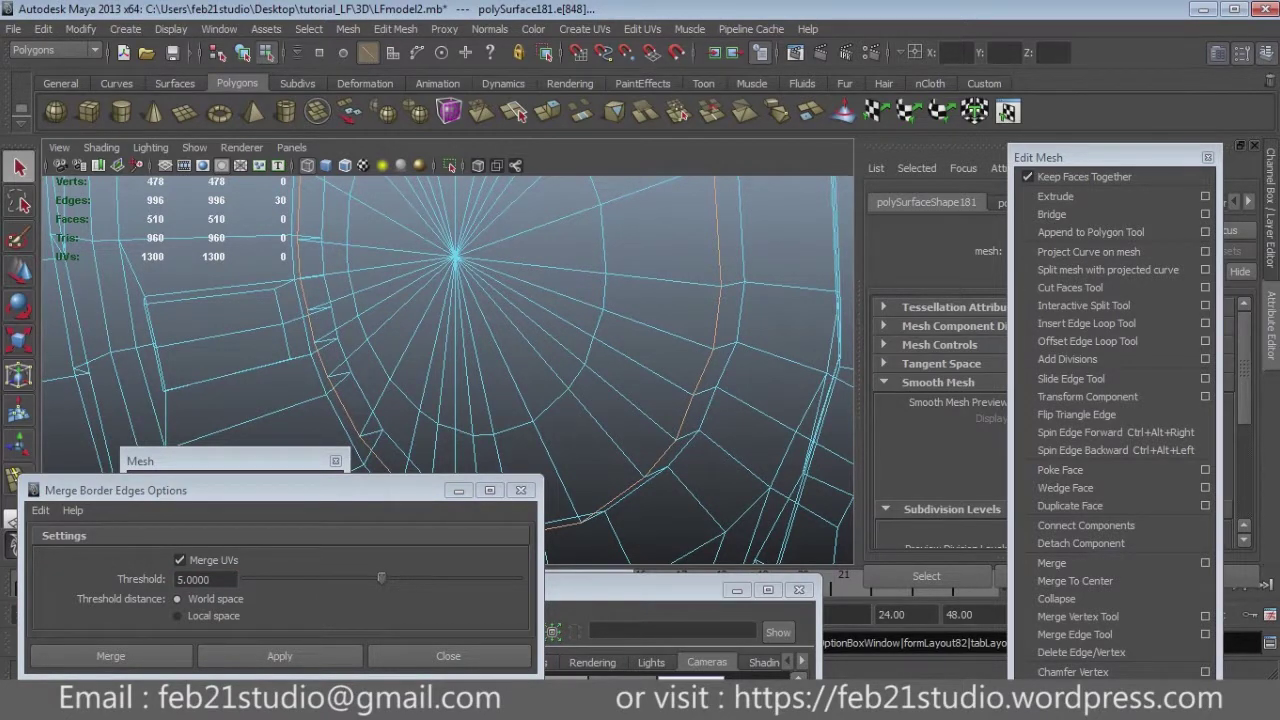
pyautogui.click(200, 579)
pyautogui.press('Return')
pyautogui.press('Return')
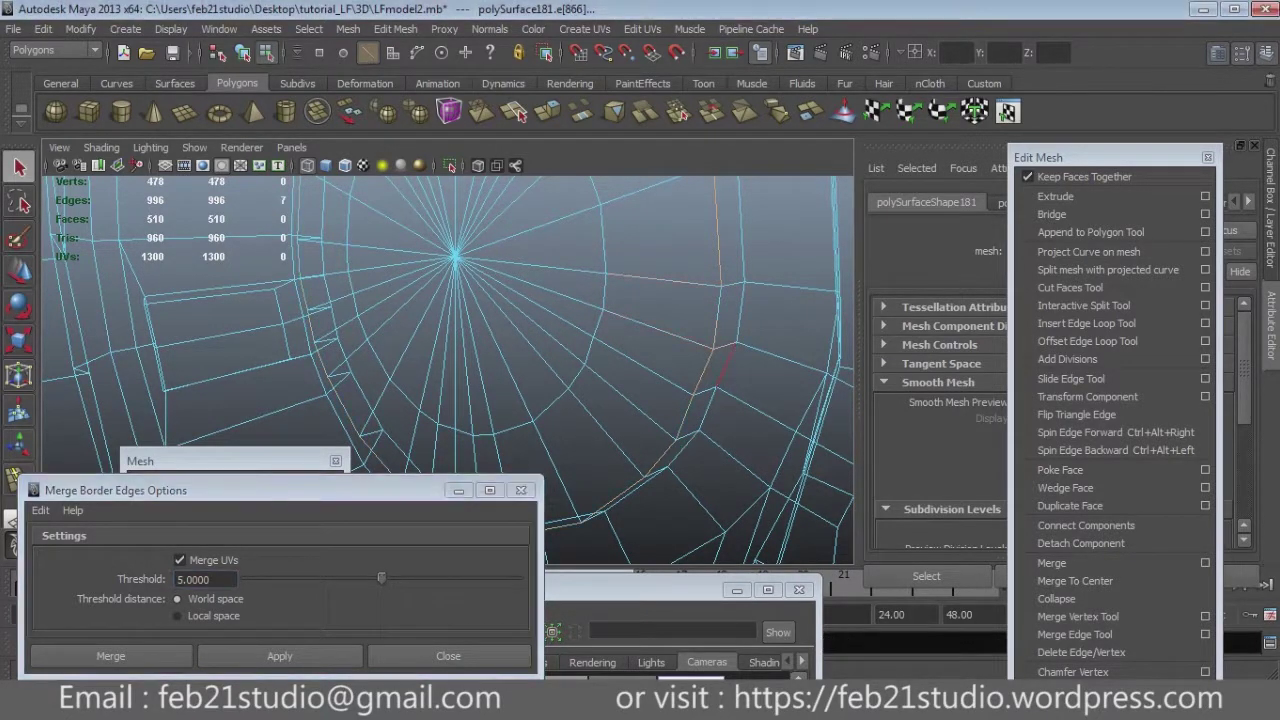
pyautogui.click(1205, 562)
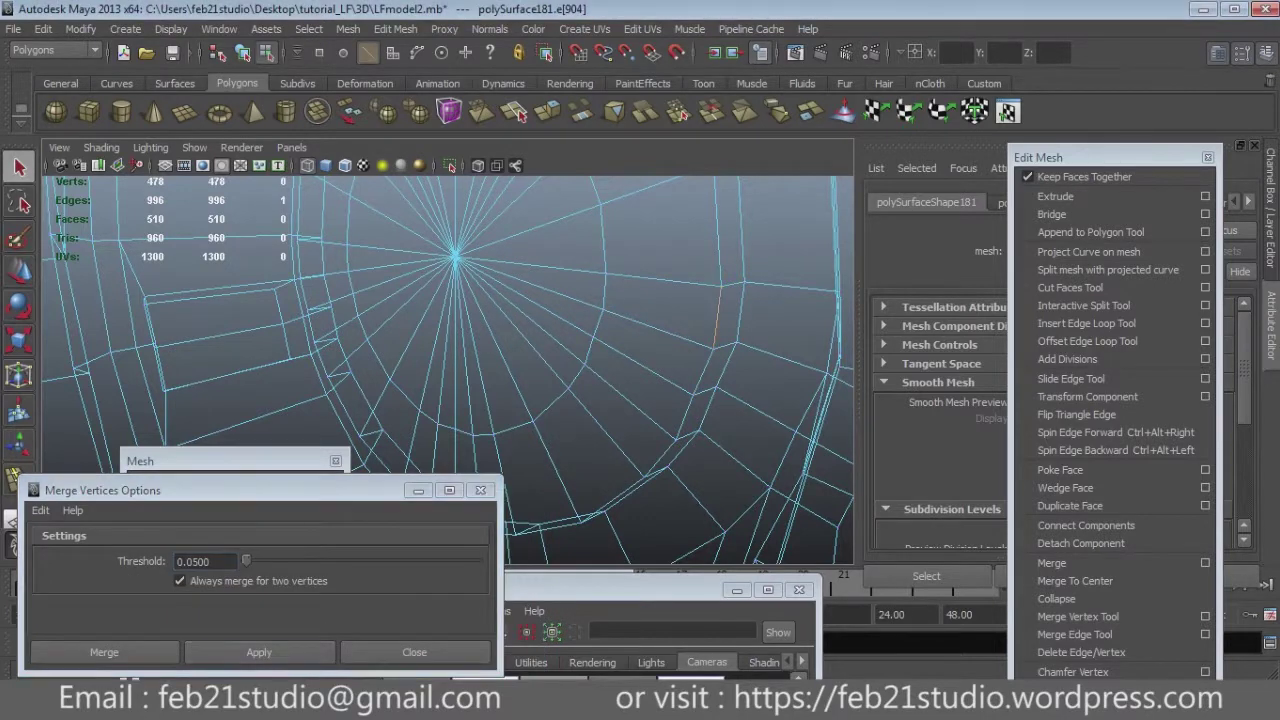
pyautogui.click(259, 652)
pyautogui.hotkey('ctrl', 'z')
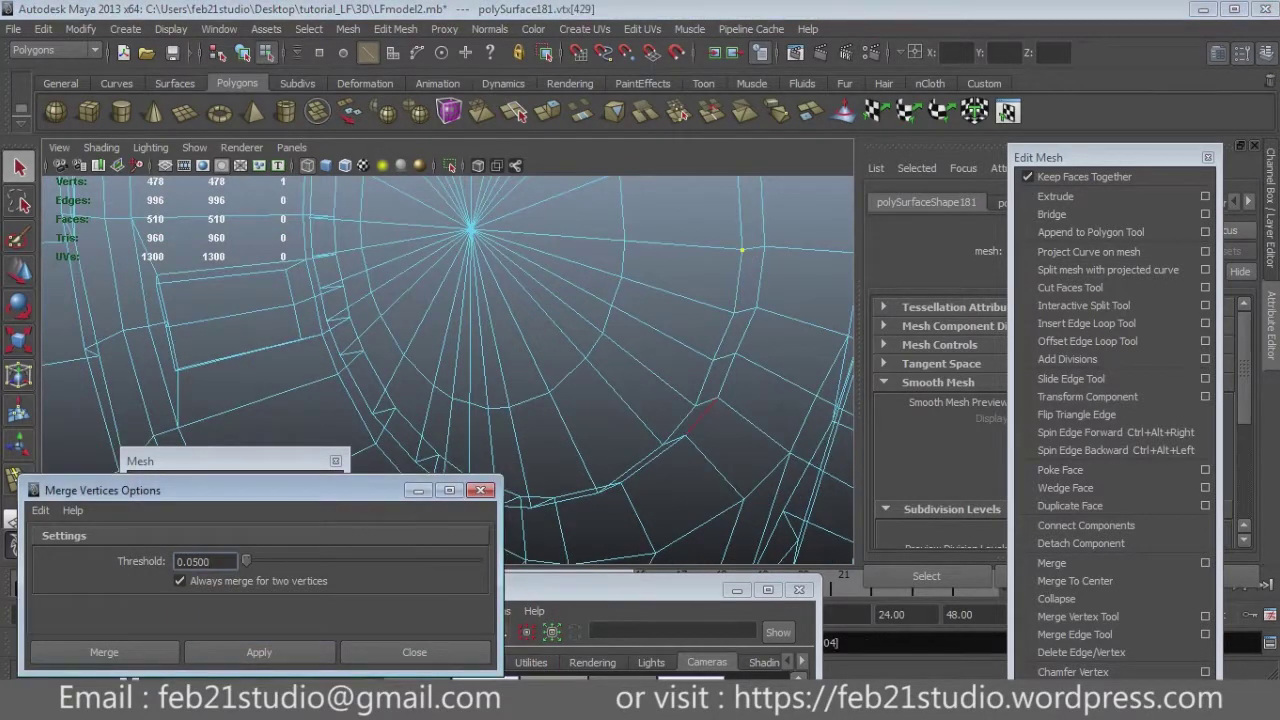
# Select the 30-edge ring around the hub and bevel it at width 0.3.
pyautogui.keyDown('alt'); pyautogui.moveTo(600, 350); pyautogui.dragTo(600, 382, button='middle'); pyautogui.keyUp('alt')
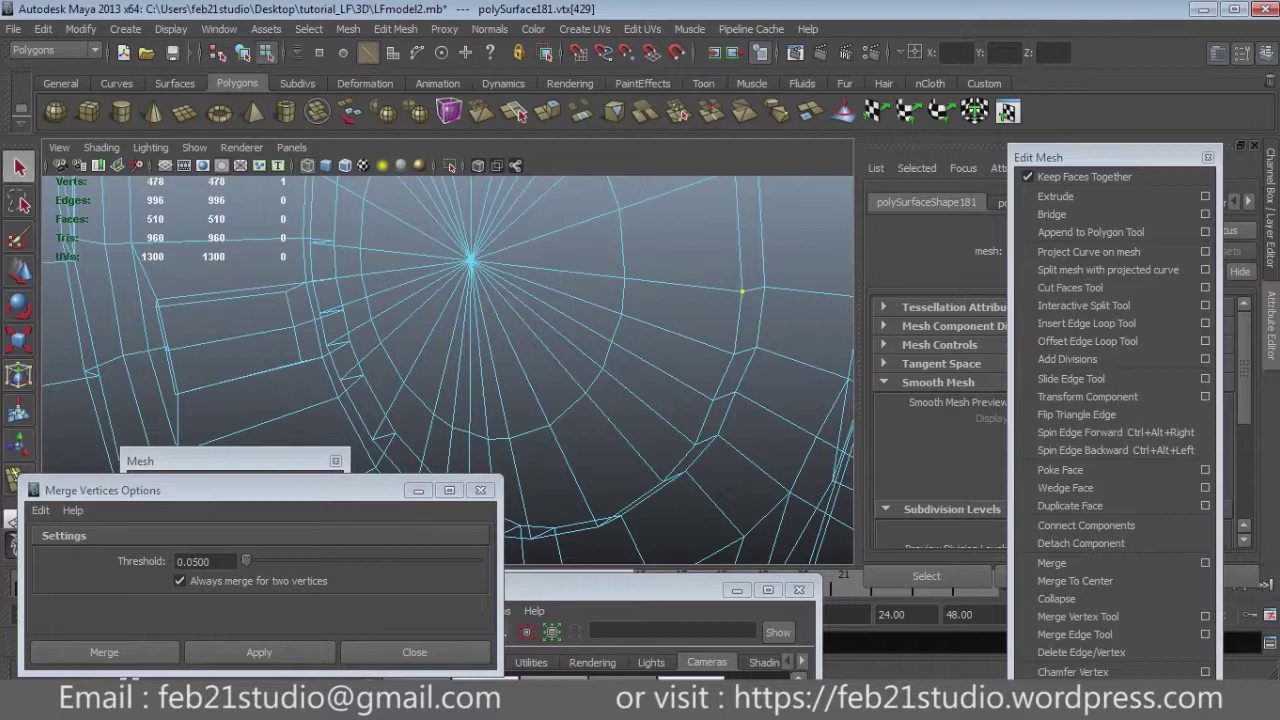
pyautogui.doubleClick(739, 320)
pyautogui.scroll(-3, 703, 422)
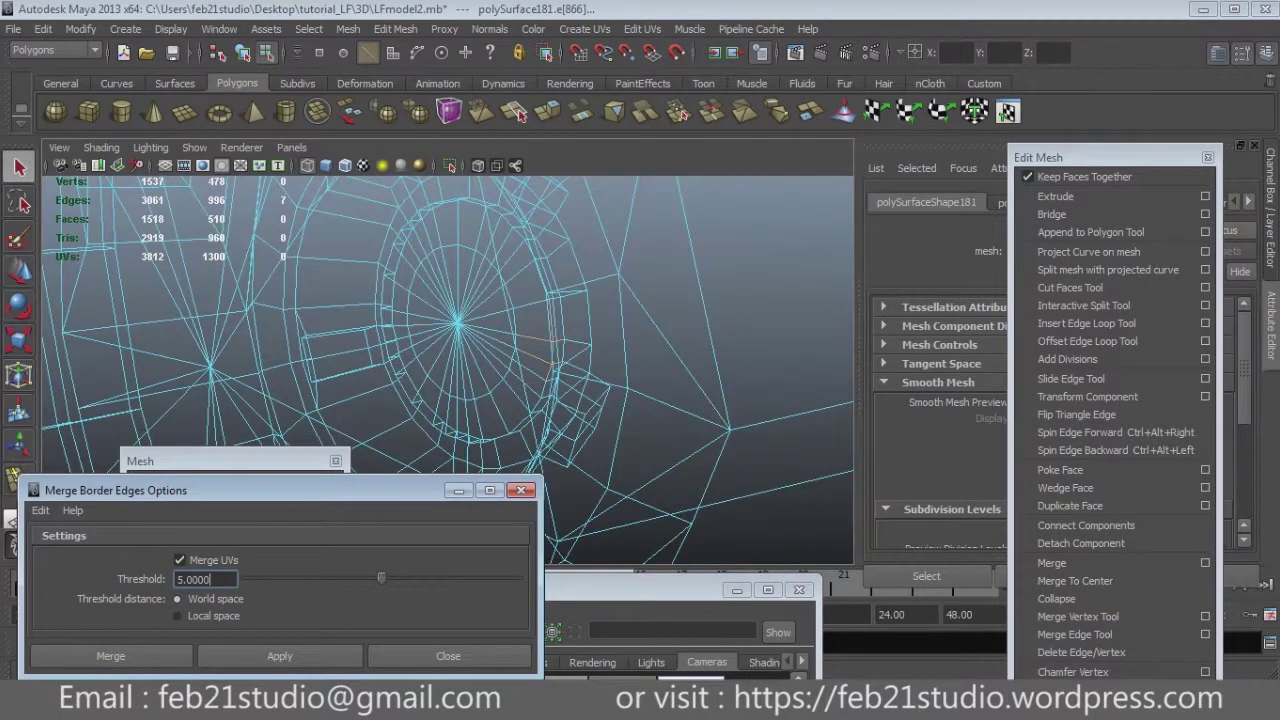
pyautogui.scroll(3, 450, 370)
pyautogui.scroll(2, 450, 370)
pyautogui.doubleClick(718, 318)
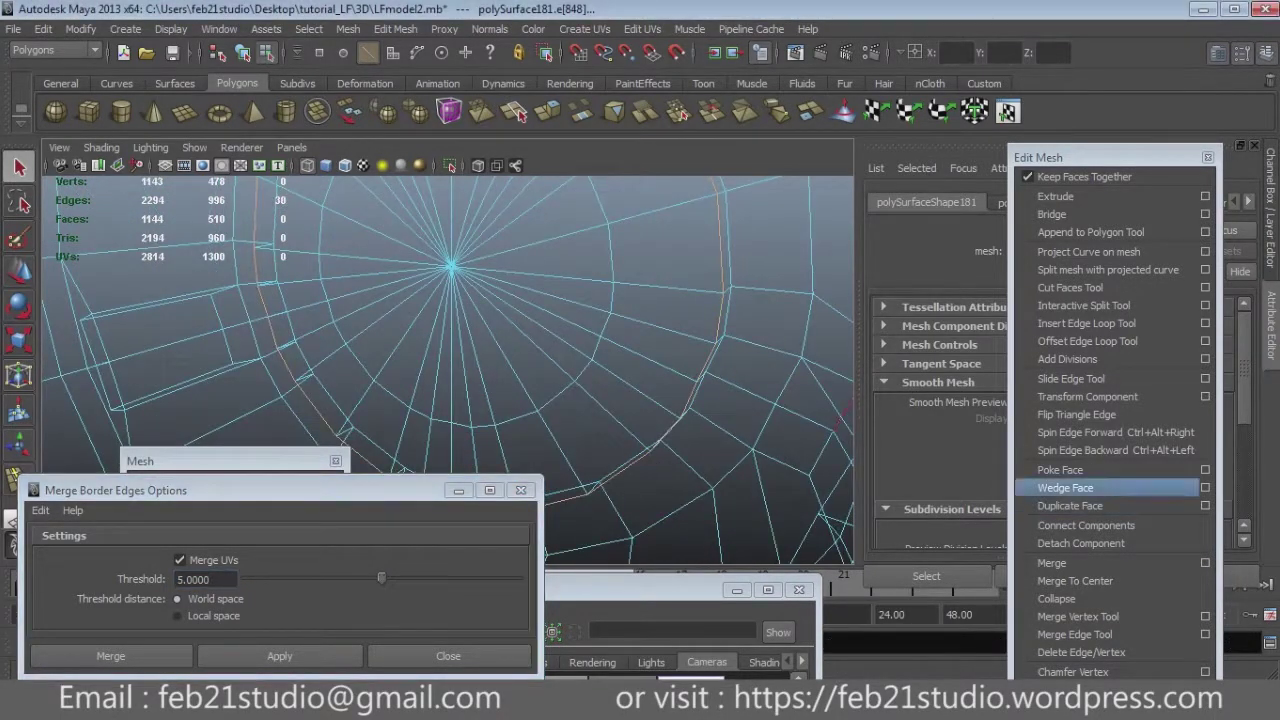
pyautogui.click(1203, 615)
pyautogui.click(279, 614)
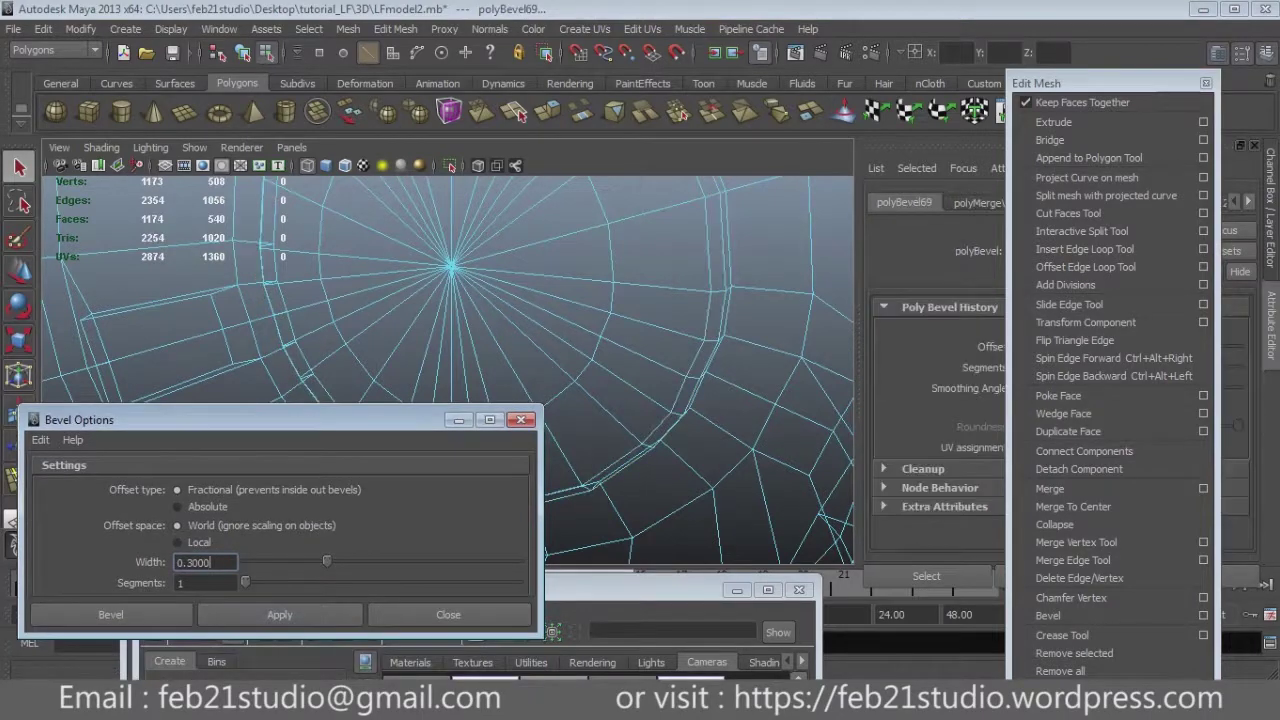
# Redo the hub ring bevel at width 0.05 instead of 0.3.
pyautogui.hotkey('ctrl', 'z')
pyautogui.doubleClick(205, 562)
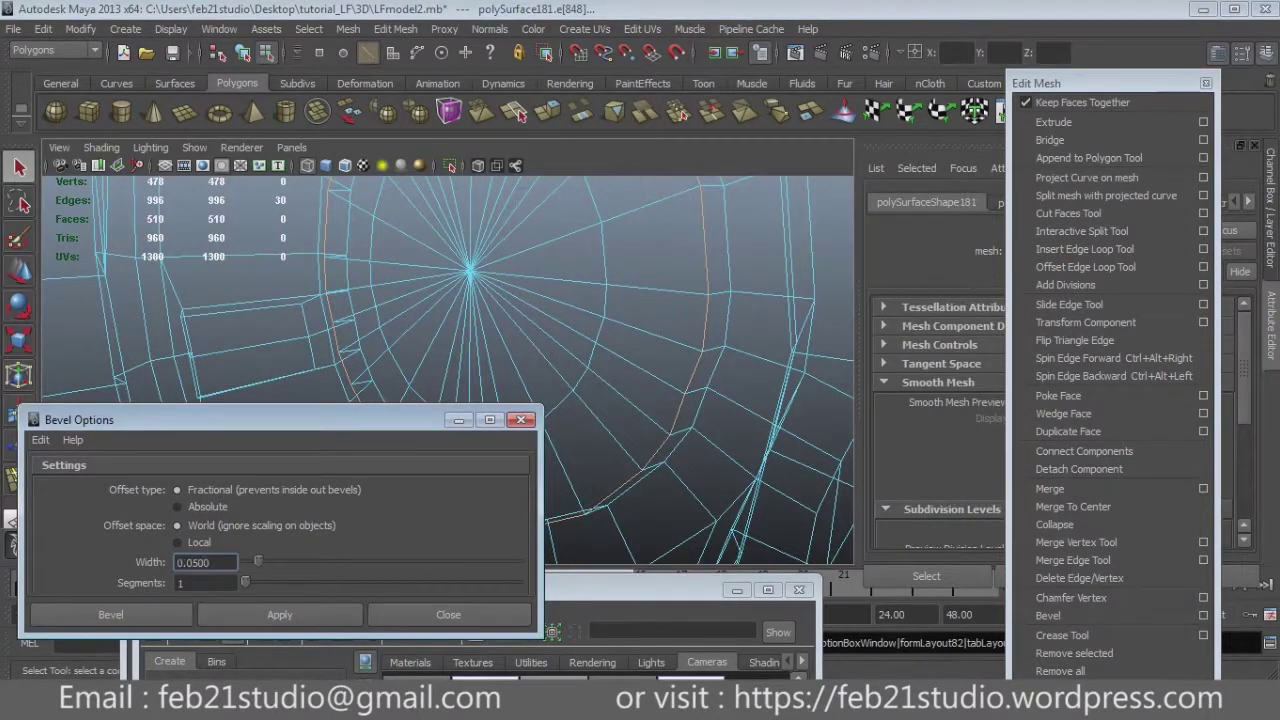
pyautogui.click(279, 614)
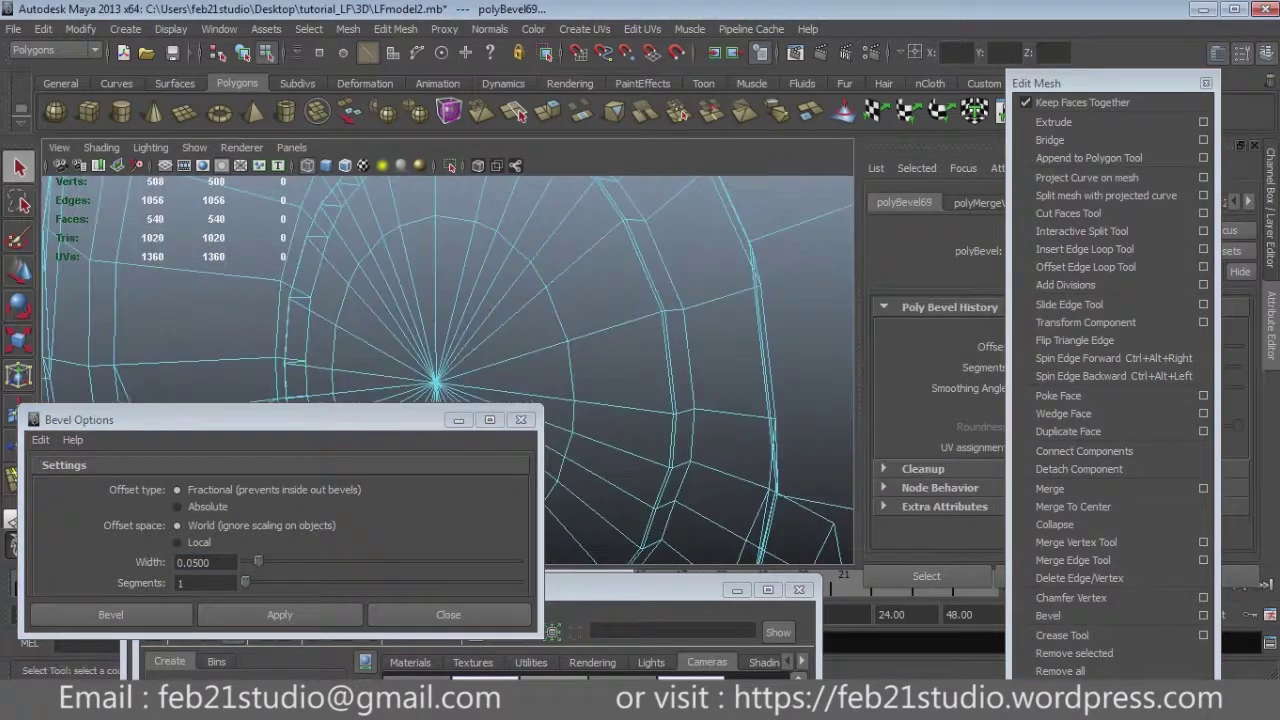
pyautogui.moveTo(450, 370)
pyautogui.keyDown('alt'); pyautogui.mouseDown()
pyautogui.moveTo(420, 370)
pyautogui.moveTo(440, 372)
pyautogui.mouseUp(); pyautogui.keyUp('alt')
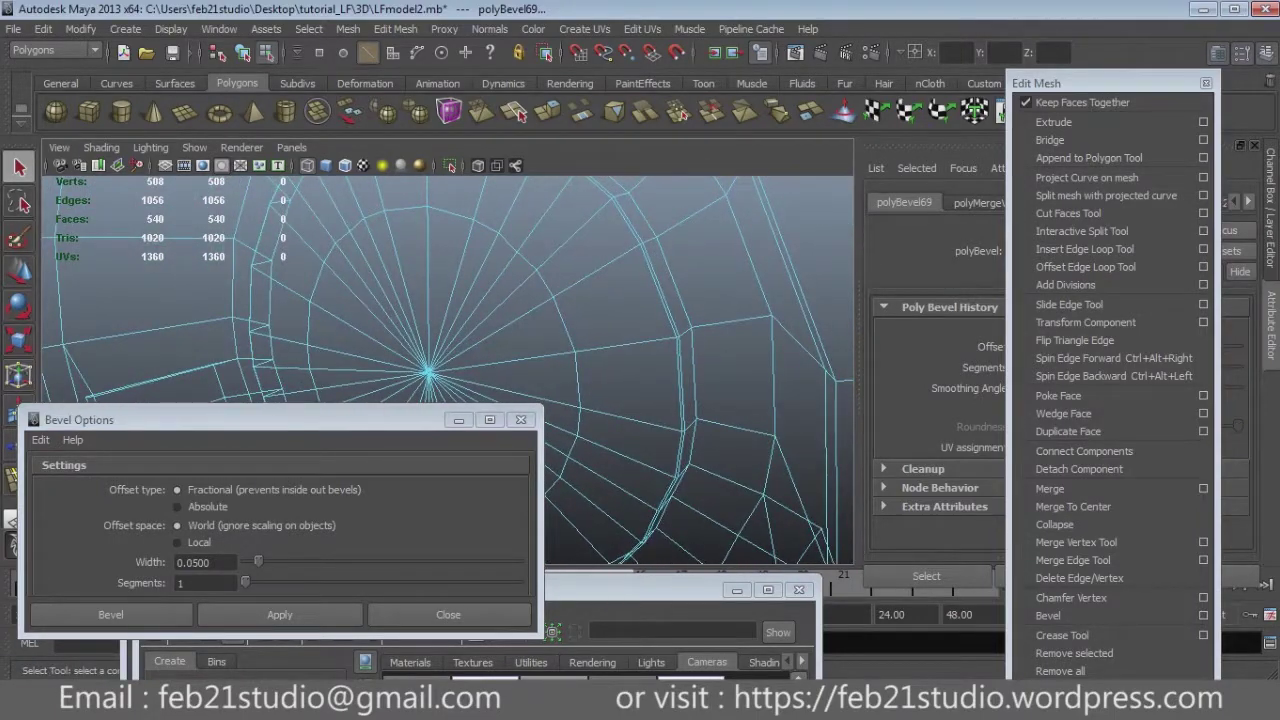
pyautogui.scroll(-5, 447, 370)
pyautogui.scroll(5, 836, 224)
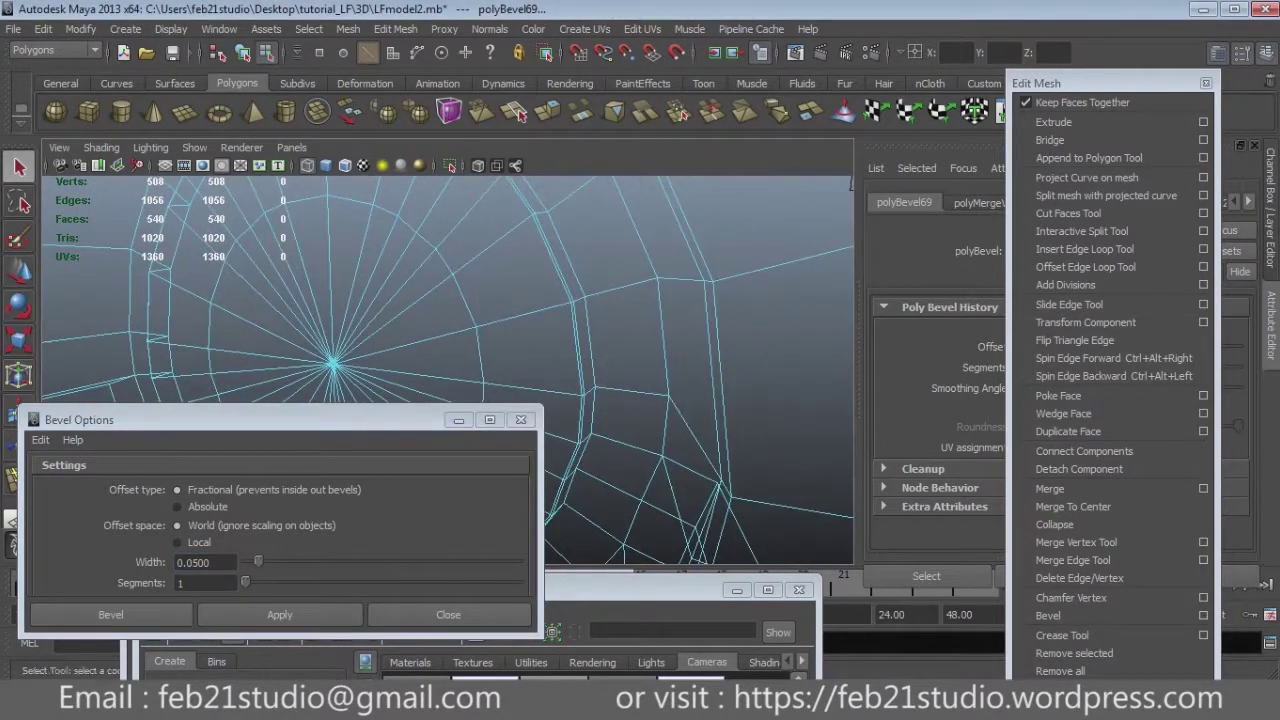
# Select the edges of the hub's outer edge ring.
pyautogui.hotkey('ctrl', 'z')
pyautogui.keyDown('alt'); pyautogui.moveTo(767, 257); pyautogui.dragTo(790, 250); pyautogui.keyUp('alt')
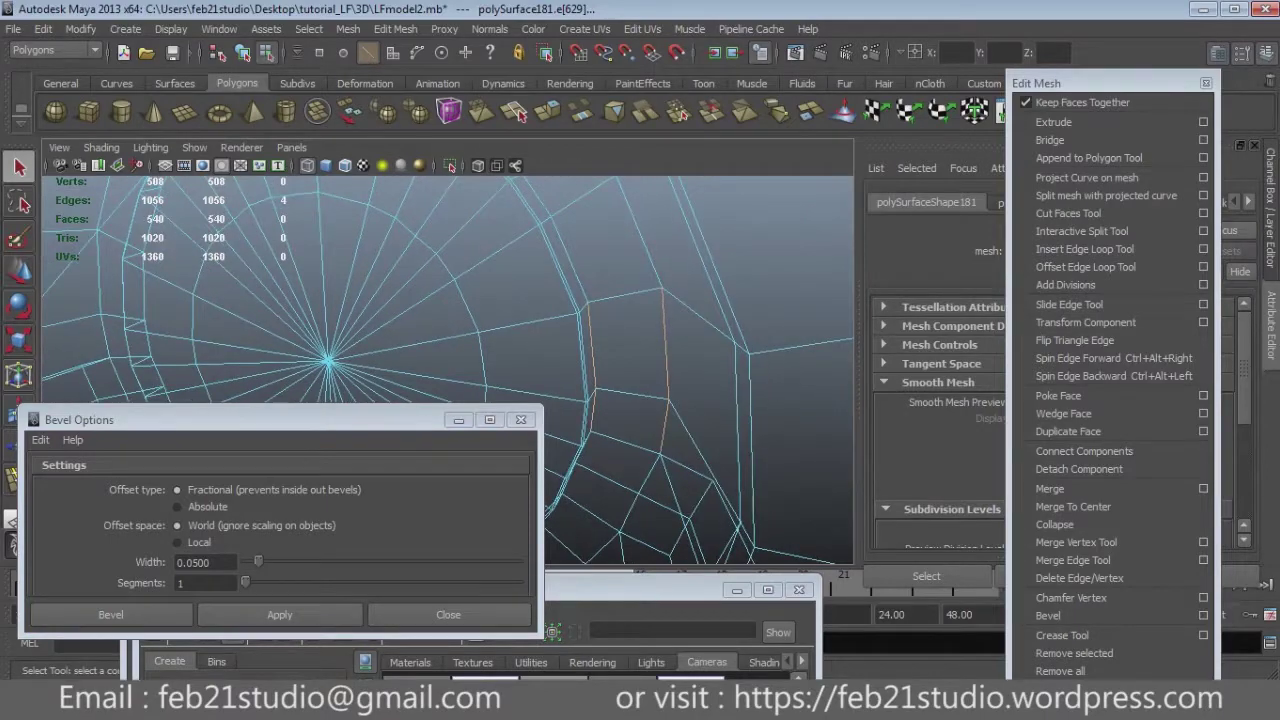
pyautogui.moveTo(672, 274)
pyautogui.keyDown('alt'); pyautogui.mouseDown()
pyautogui.moveTo(721, 332)
pyautogui.moveTo(847, 274)
pyautogui.moveTo(790, 300)
pyautogui.mouseUp(); pyautogui.keyUp('alt')
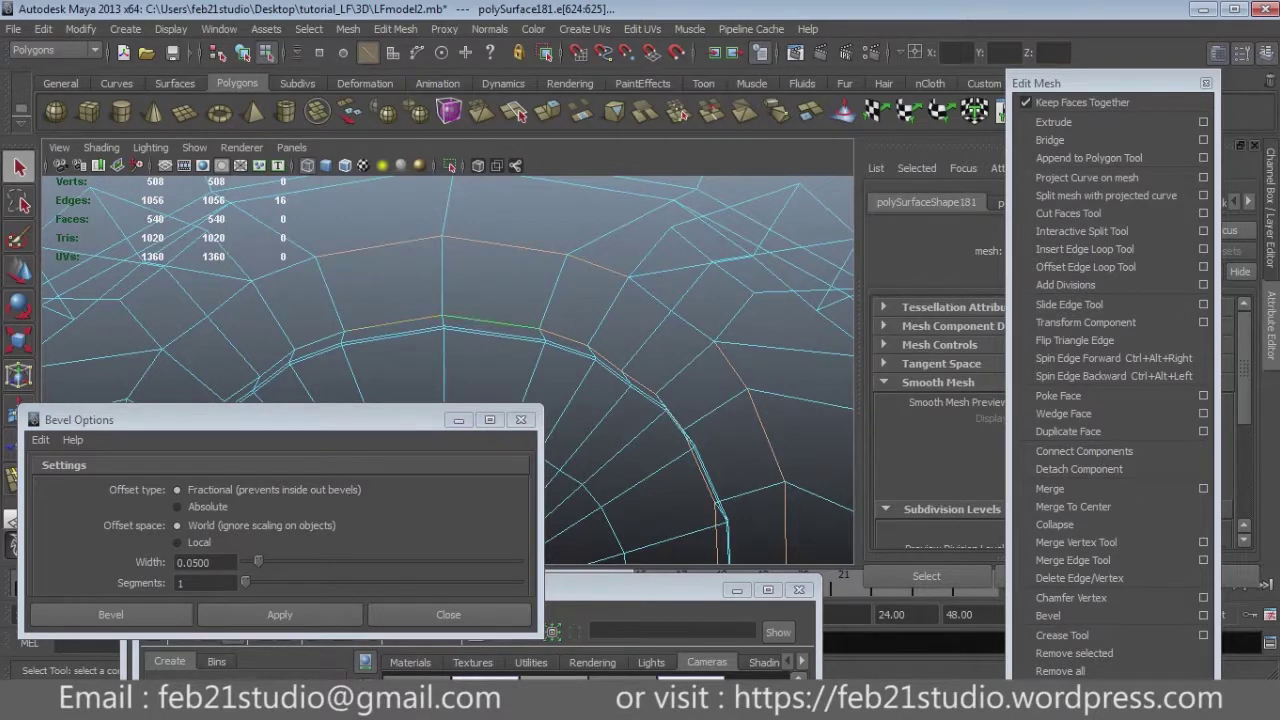
pyautogui.moveTo(790, 300)
pyautogui.keyDown('alt'); pyautogui.mouseDown()
pyautogui.moveTo(443, 220)
pyautogui.moveTo(586, 380)
pyautogui.moveTo(526, 357)
pyautogui.moveTo(560, 380)
pyautogui.moveTo(600, 390)
pyautogui.moveTo(660, 340)
pyautogui.mouseUp(); pyautogui.keyUp('alt')
pyautogui.keyDown('shift'); pyautogui.click(665, 330); pyautogui.keyUp('shift')
pyautogui.moveTo(731, 381)
pyautogui.keyDown('alt'); pyautogui.mouseDown()
pyautogui.moveTo(750, 494)
pyautogui.moveTo(760, 480)
pyautogui.moveTo(749, 497)
pyautogui.moveTo(640, 380)
pyautogui.mouseUp(); pyautogui.keyUp('alt')
pyautogui.keyDown('shift'); pyautogui.click(740, 350); pyautogui.keyUp('shift')
pyautogui.keyDown('shift'); pyautogui.click(760, 480); pyautogui.keyUp('shift')
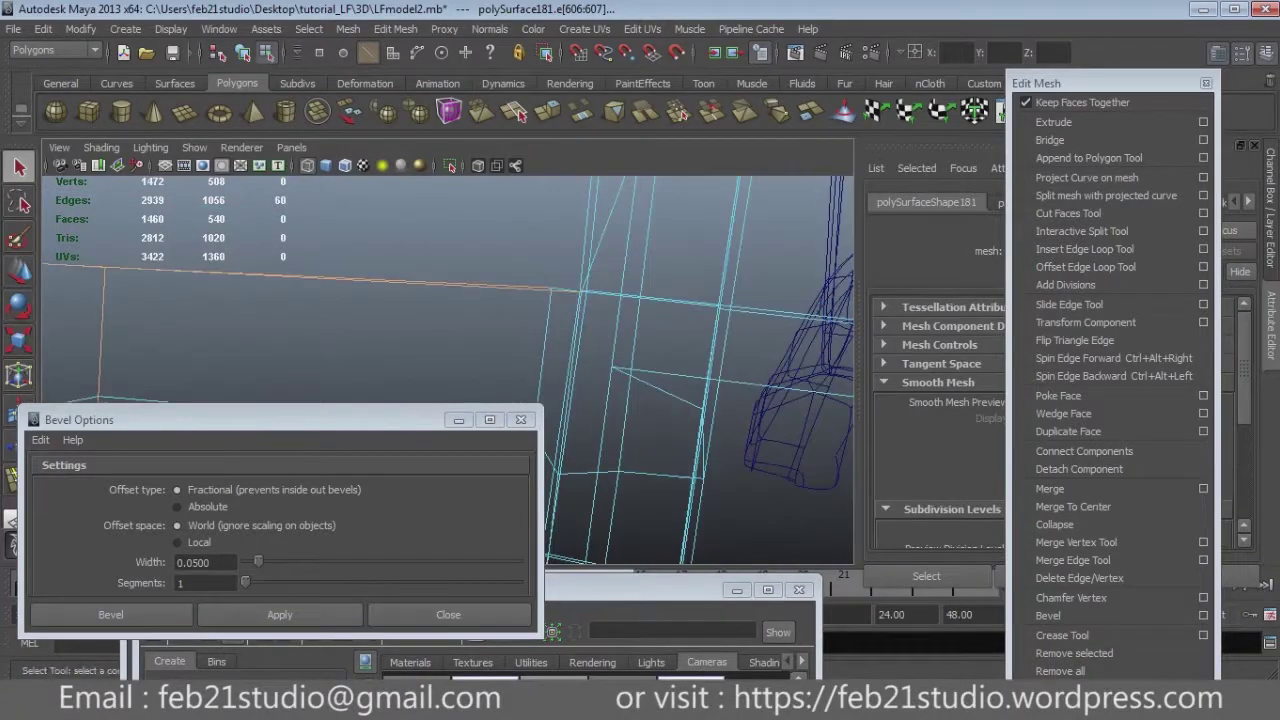
# Add edge loops around the spoke recesses and bevel the selection at width 0.2.
pyautogui.moveTo(450, 370)
pyautogui.keyDown('alt'); pyautogui.mouseDown()
pyautogui.moveTo(370, 330)
pyautogui.moveTo(470, 370)
pyautogui.moveTo(590, 310)
pyautogui.moveTo(427, 211)
pyautogui.mouseUp(); pyautogui.keyUp('alt')
pyautogui.scroll(2, 450, 370)
pyautogui.scroll(2, 450, 370)
pyautogui.scroll(2, 450, 370)
pyautogui.scroll(2, 450, 370)
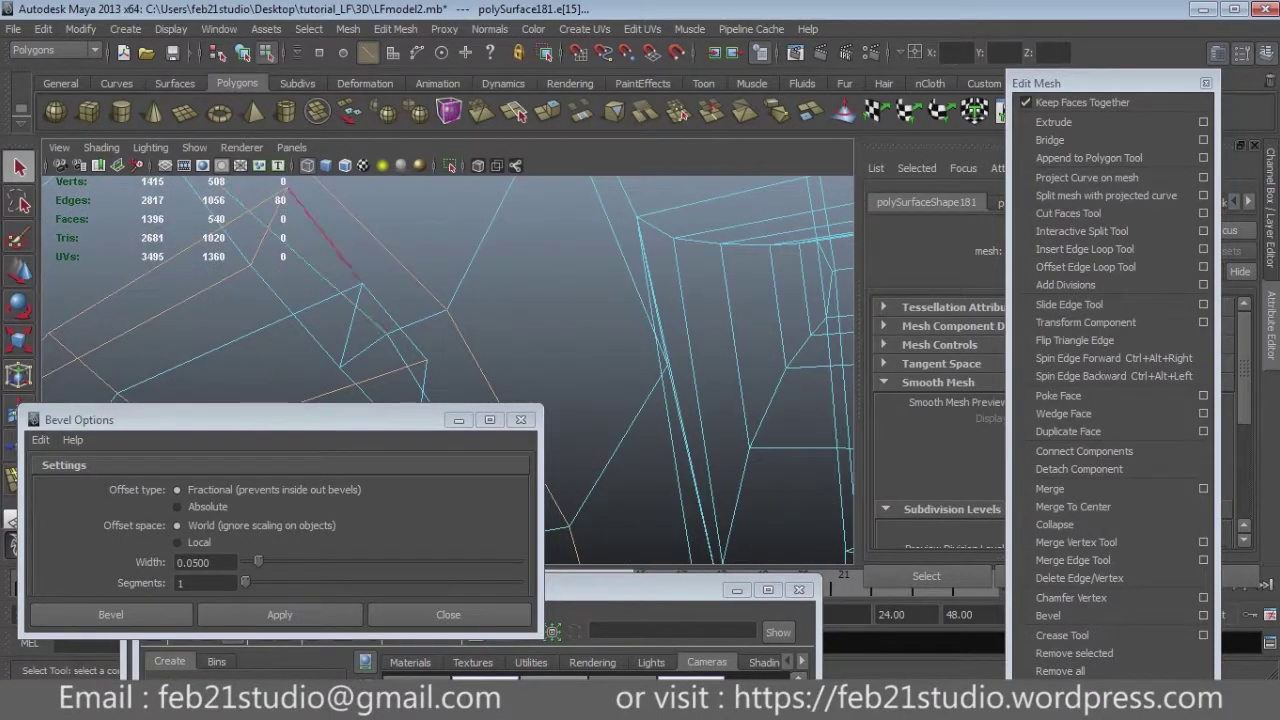
pyautogui.moveTo(450, 370)
pyautogui.keyDown('alt'); pyautogui.mouseDown()
pyautogui.moveTo(530, 345)
pyautogui.moveTo(490, 285)
pyautogui.moveTo(635, 450)
pyautogui.mouseUp(); pyautogui.keyUp('alt')
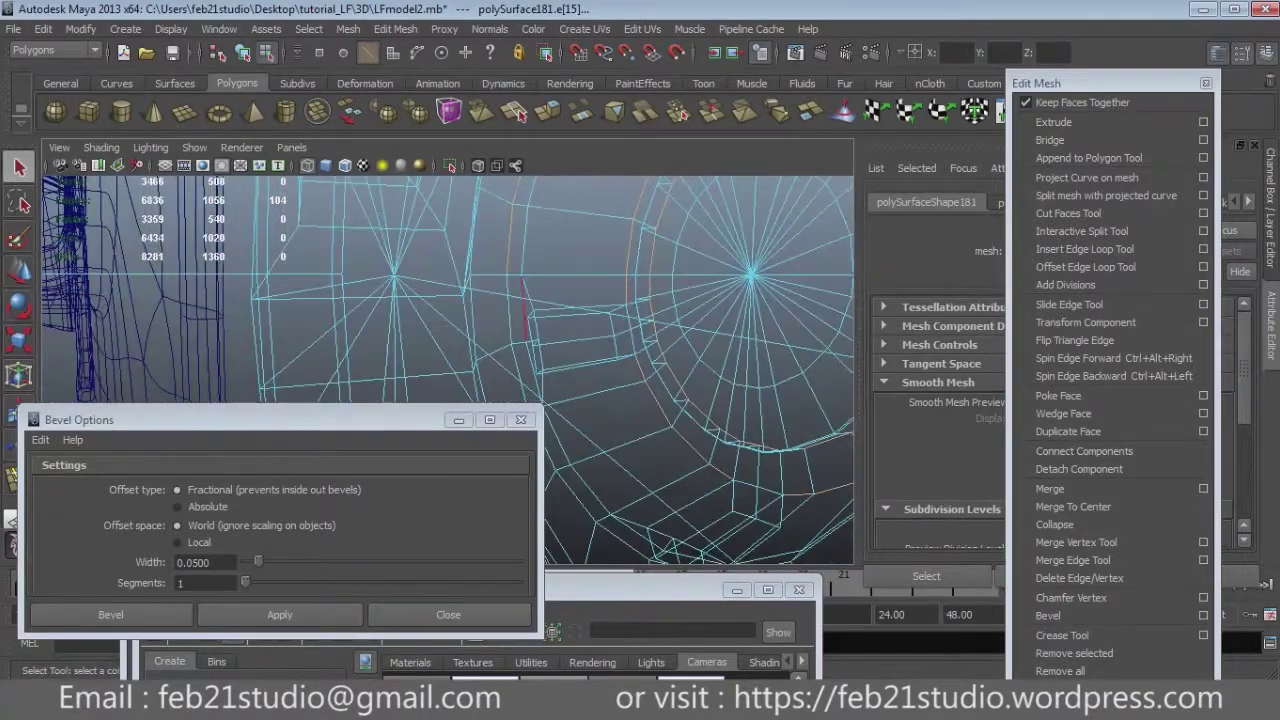
pyautogui.scroll(5, 600, 330)
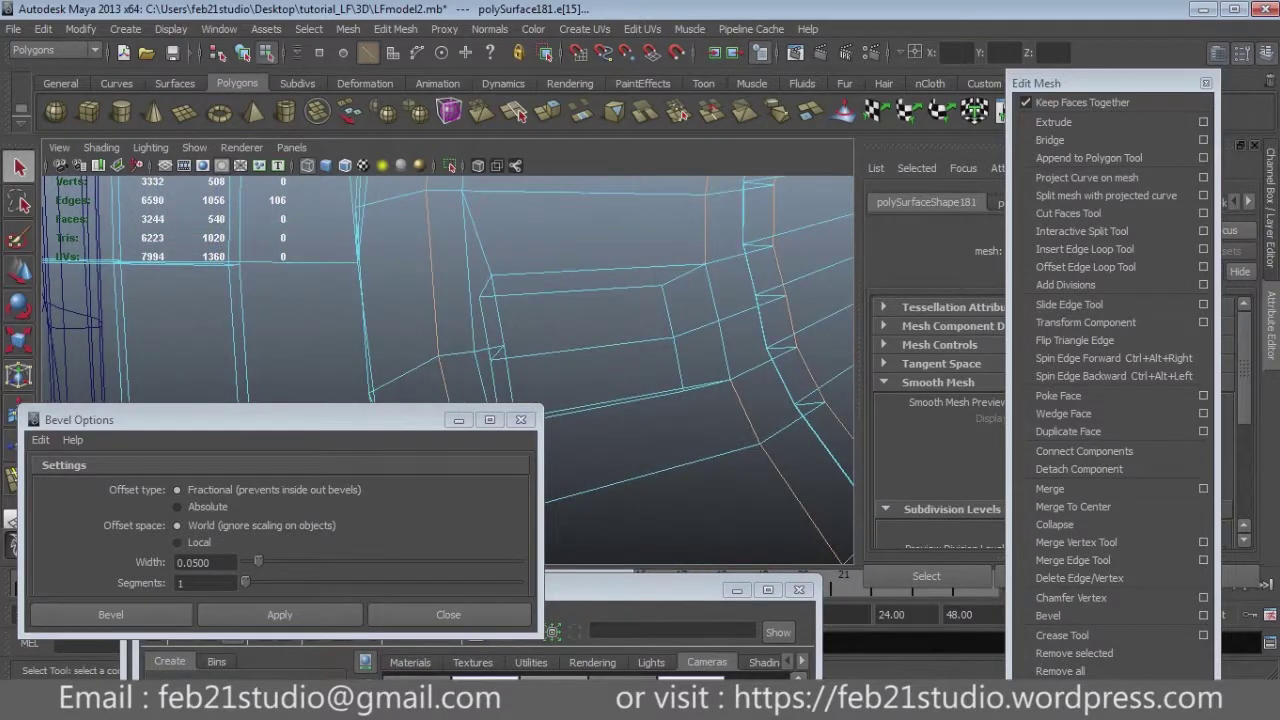
pyautogui.keyDown('alt'); pyautogui.moveTo(600, 380); pyautogui.dragTo(600, 330); pyautogui.keyUp('alt')
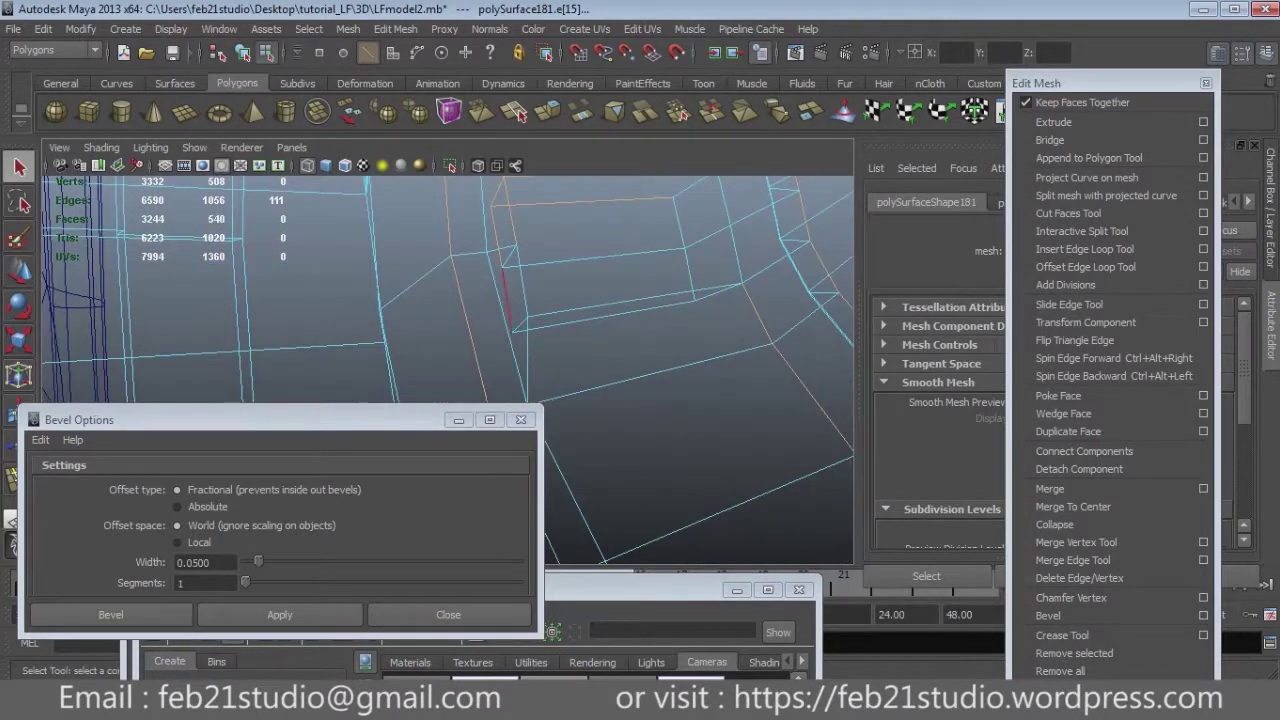
pyautogui.keyDown('alt'); pyautogui.moveTo(600, 380); pyautogui.dragTo(560, 360); pyautogui.keyUp('alt')
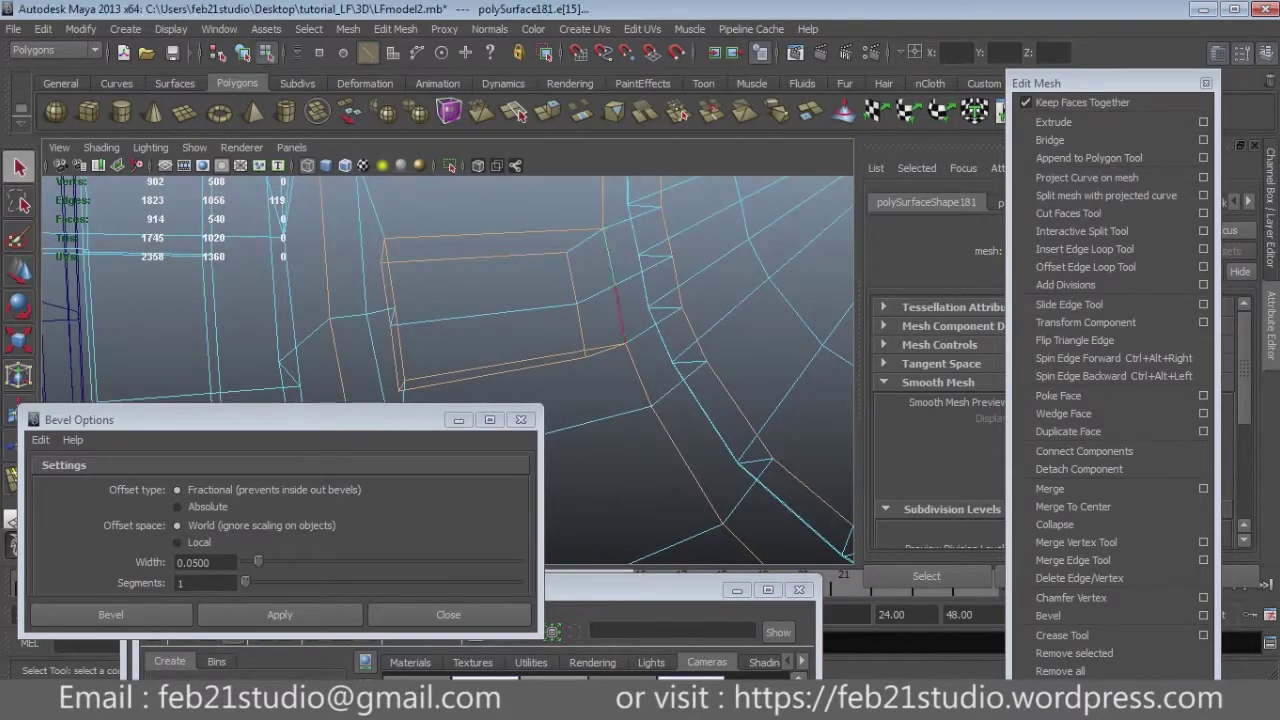
pyautogui.keyDown('alt'); pyautogui.moveTo(450, 370); pyautogui.dragTo(520, 380); pyautogui.keyUp('alt')
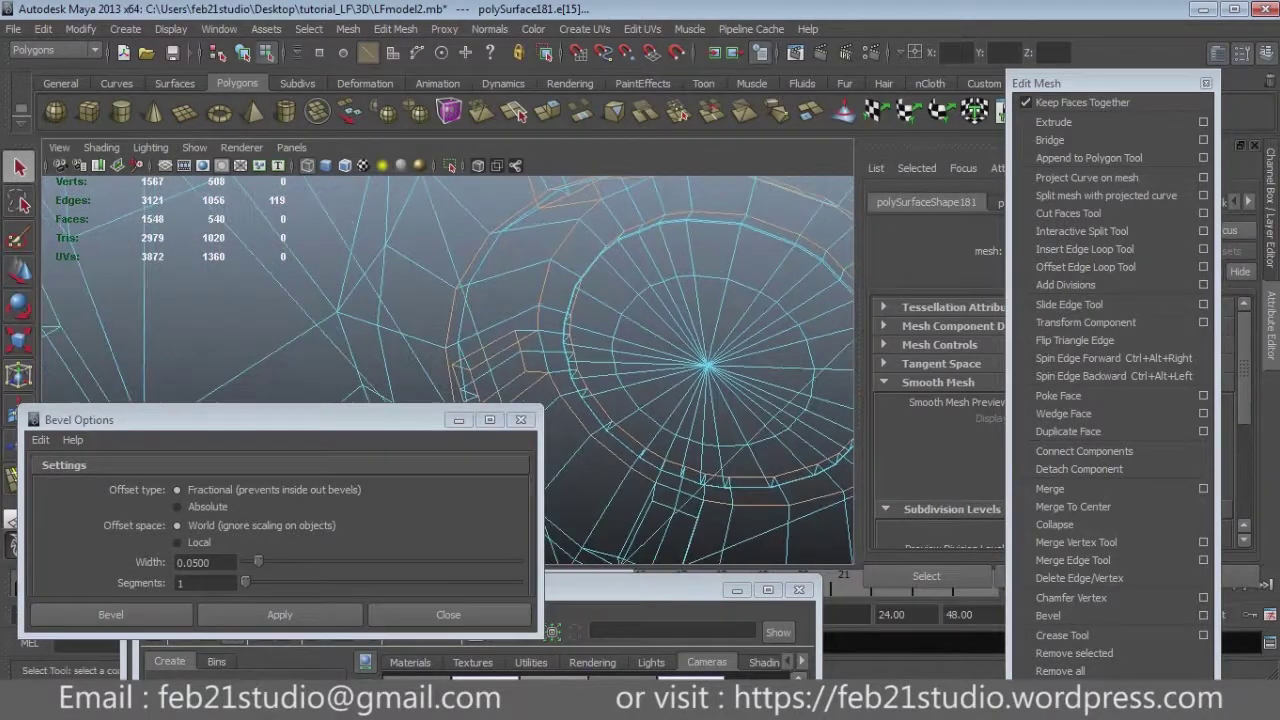
pyautogui.moveTo(450, 370)
pyautogui.keyDown('alt'); pyautogui.mouseDown()
pyautogui.moveTo(460, 300)
pyautogui.moveTo(515, 250)
pyautogui.moveTo(485, 285)
pyautogui.moveTo(380, 295)
pyautogui.mouseUp(); pyautogui.keyUp('alt')
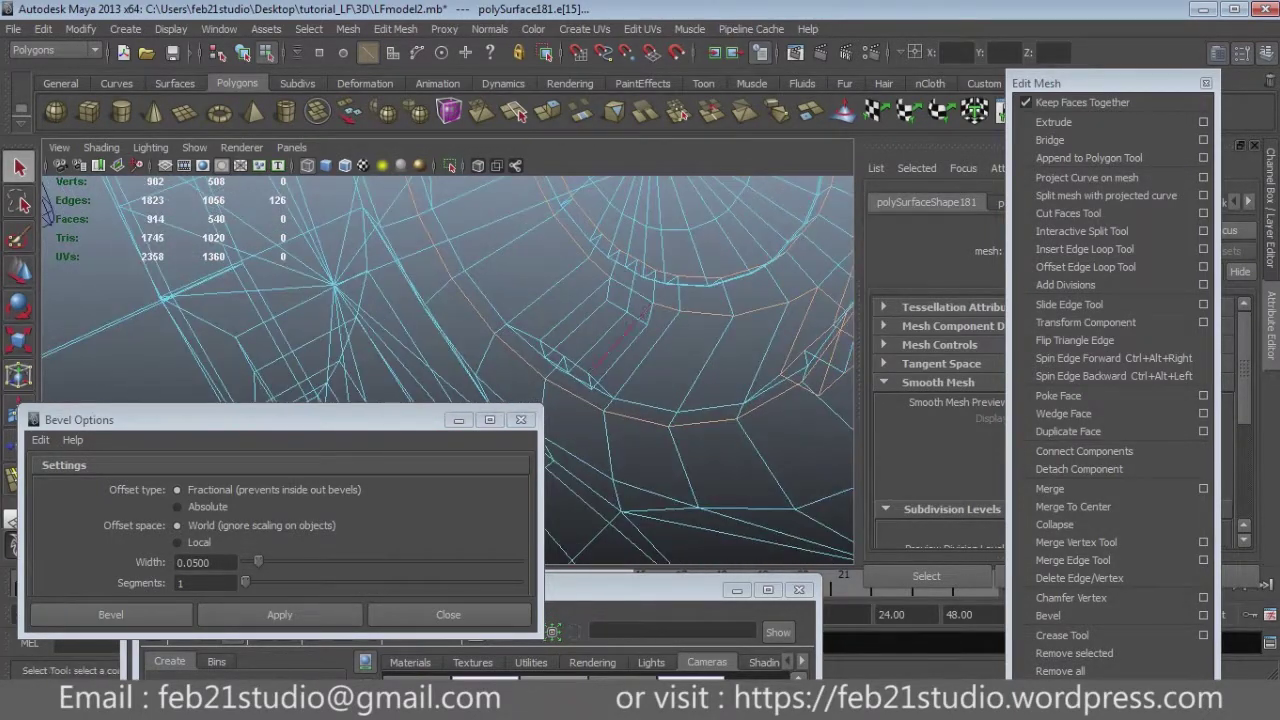
pyautogui.keyDown('alt'); pyautogui.moveTo(45, 200); pyautogui.dragTo(88, 180); pyautogui.keyUp('alt')
pyautogui.scroll(3, 88, 180)
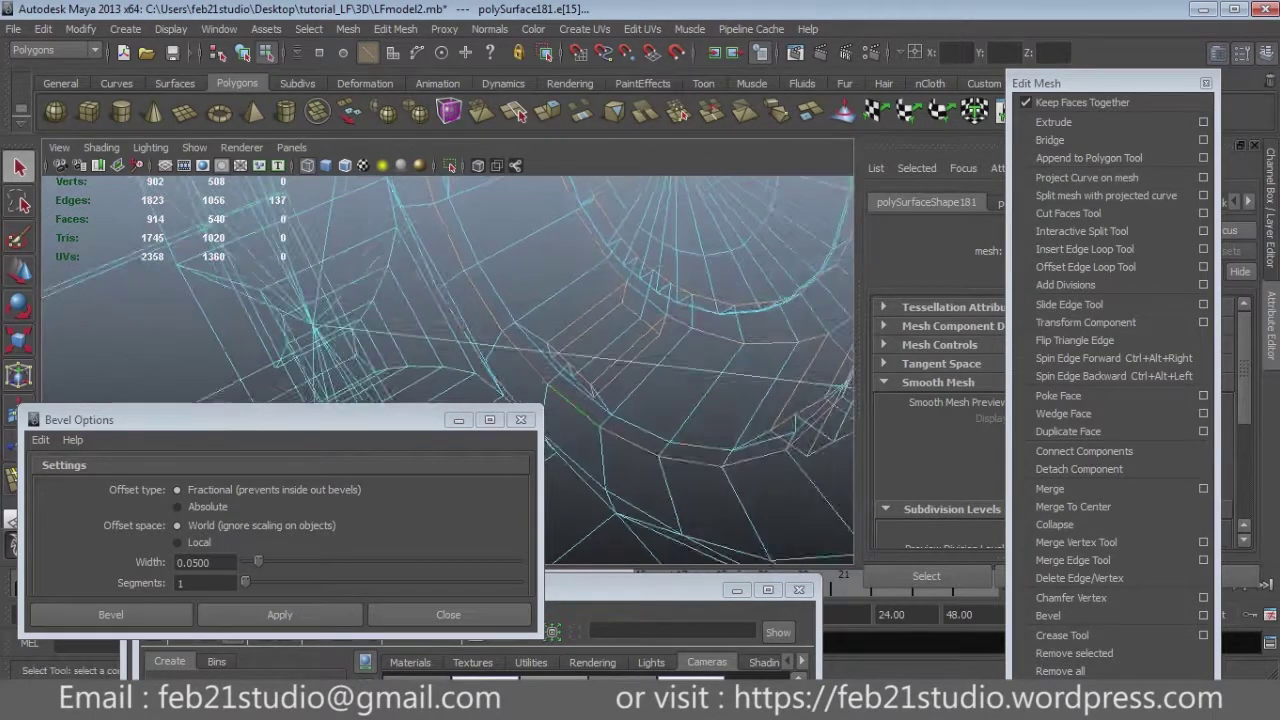
pyautogui.scroll(3, 88, 180)
pyautogui.moveTo(450, 300)
pyautogui.keyDown('alt'); pyautogui.mouseDown()
pyautogui.moveTo(610, 260)
pyautogui.moveTo(670, 290)
pyautogui.moveTo(610, 330)
pyautogui.mouseUp(); pyautogui.keyUp('alt')
pyautogui.press('5')
pyautogui.write('0.1000')
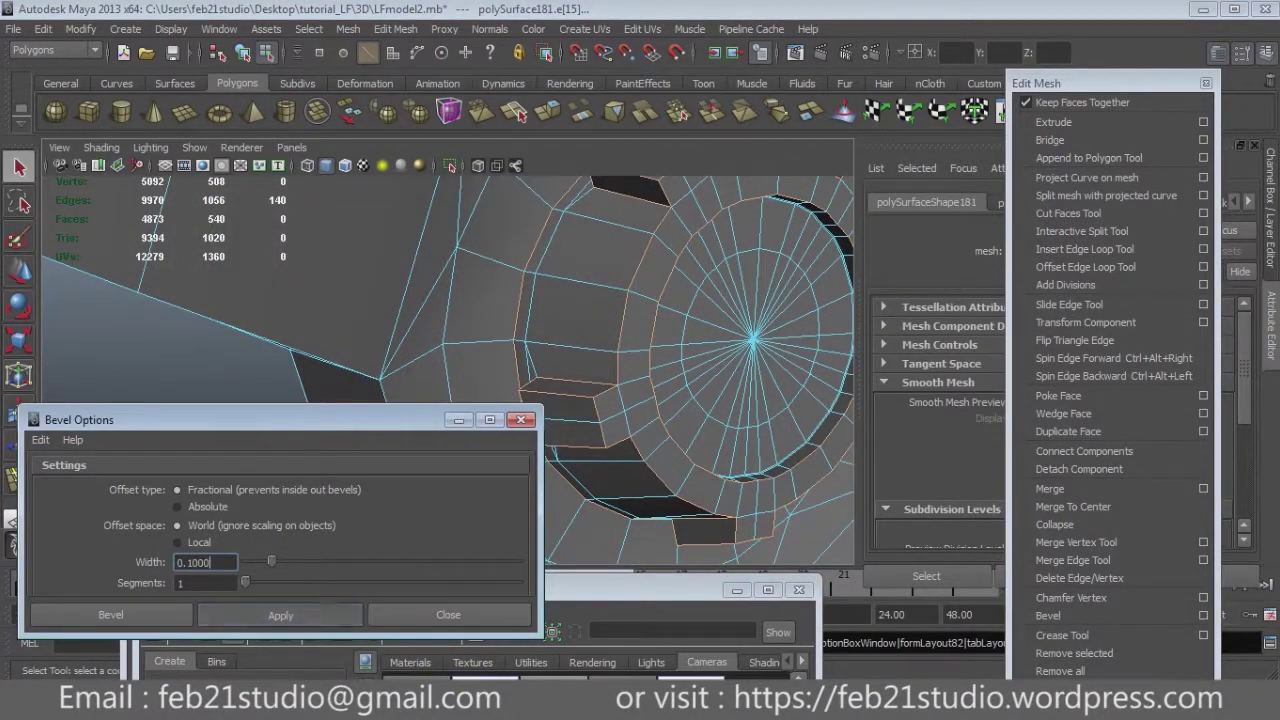
pyautogui.keyDown('alt'); pyautogui.moveTo(610, 330); pyautogui.dragTo(640, 320); pyautogui.keyUp('alt')
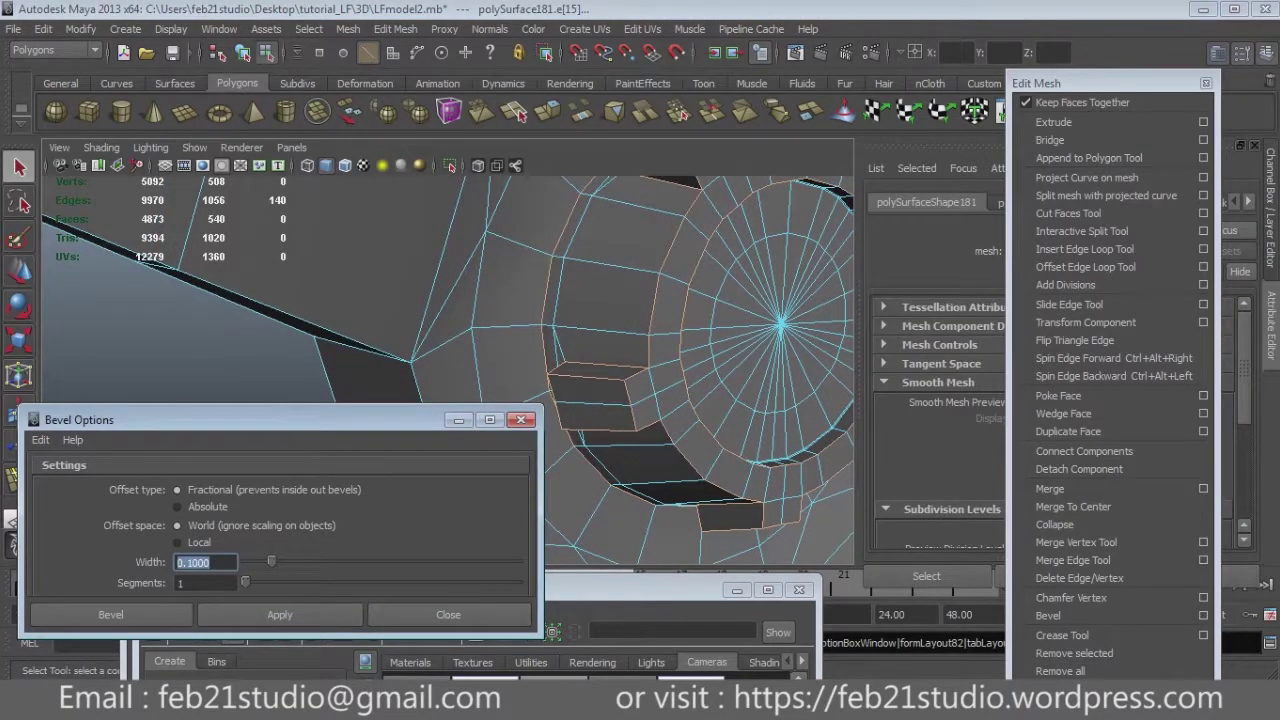
pyautogui.write('0.2000')
pyautogui.press('Return')
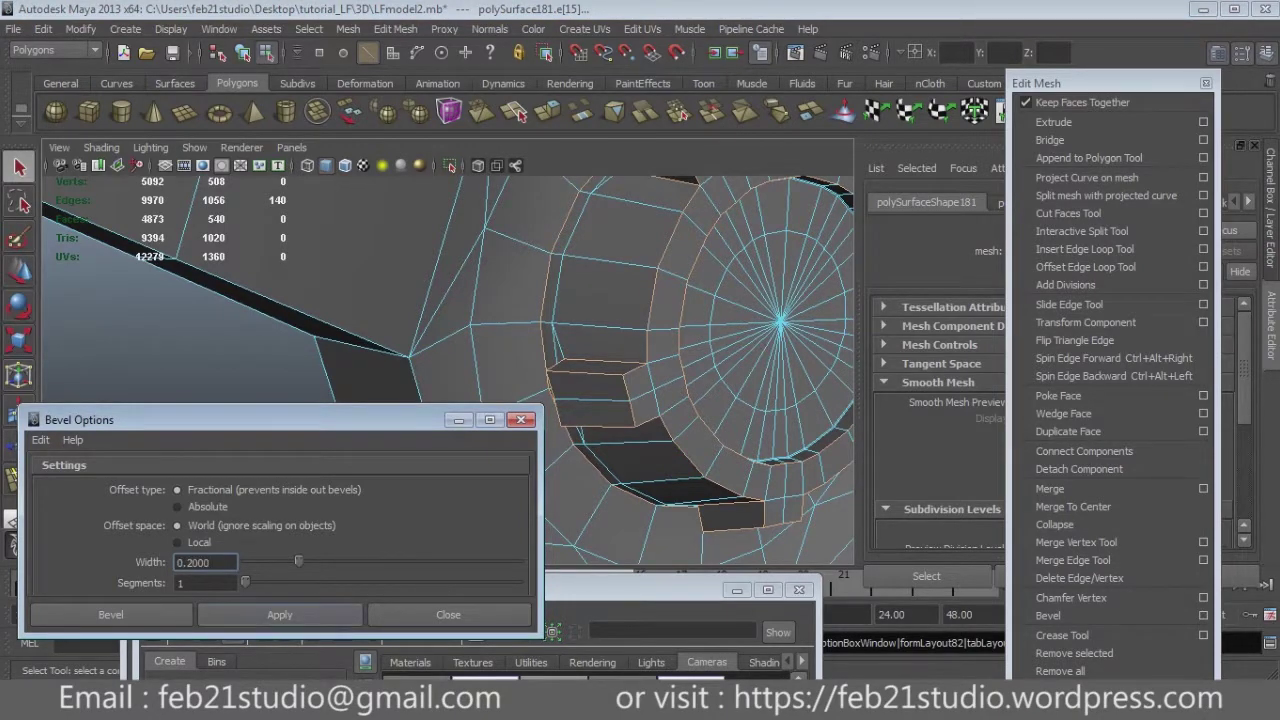
pyautogui.press('F8')
pyautogui.keyDown('alt'); pyautogui.moveTo(640, 350); pyautogui.dragTo(560, 340); pyautogui.keyUp('alt')
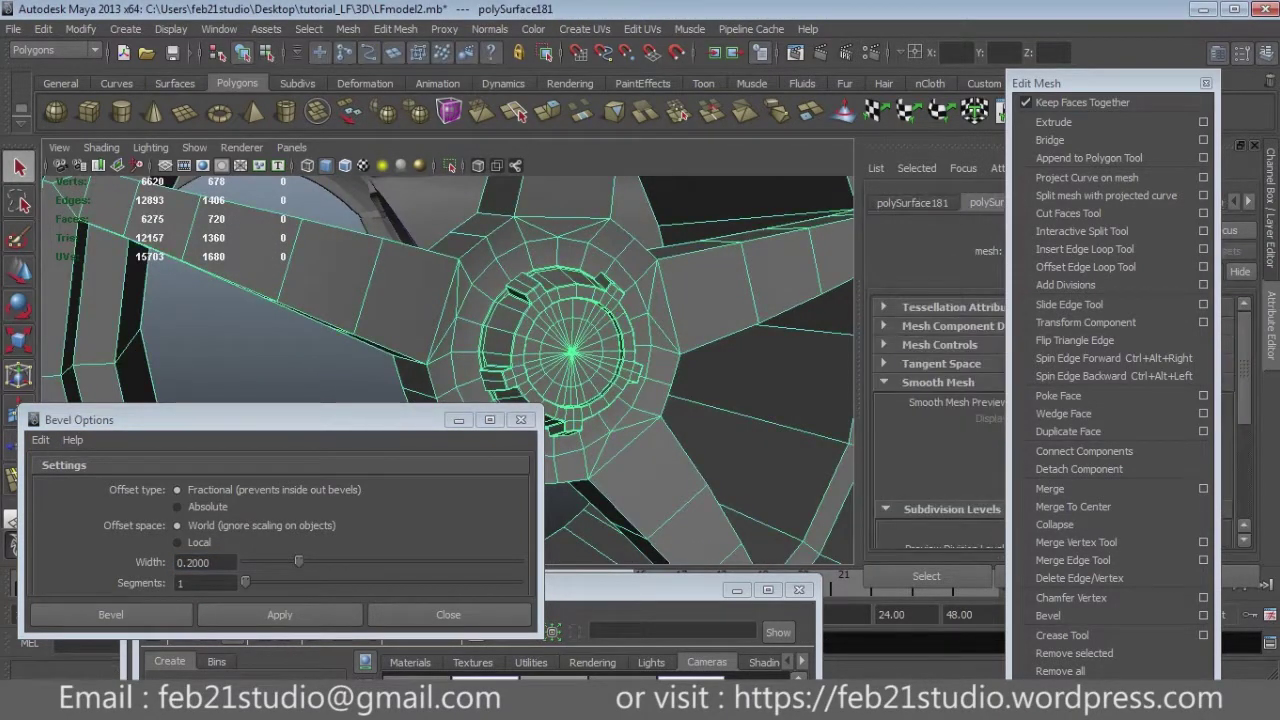
# Select the rim mesh and pick the edges around the wheel hub's recesses in edge mode.
pyautogui.moveTo(1060, 83); pyautogui.dragTo(1166, 307)
pyautogui.keyDown('alt'); pyautogui.moveTo(560, 340); pyautogui.dragTo(480, 300); pyautogui.keyUp('alt')
pyautogui.click(392, 184)
pyautogui.keyDown('alt'); pyautogui.moveTo(392, 184); pyautogui.dragTo(392, 184, button='right'); pyautogui.keyUp('alt')
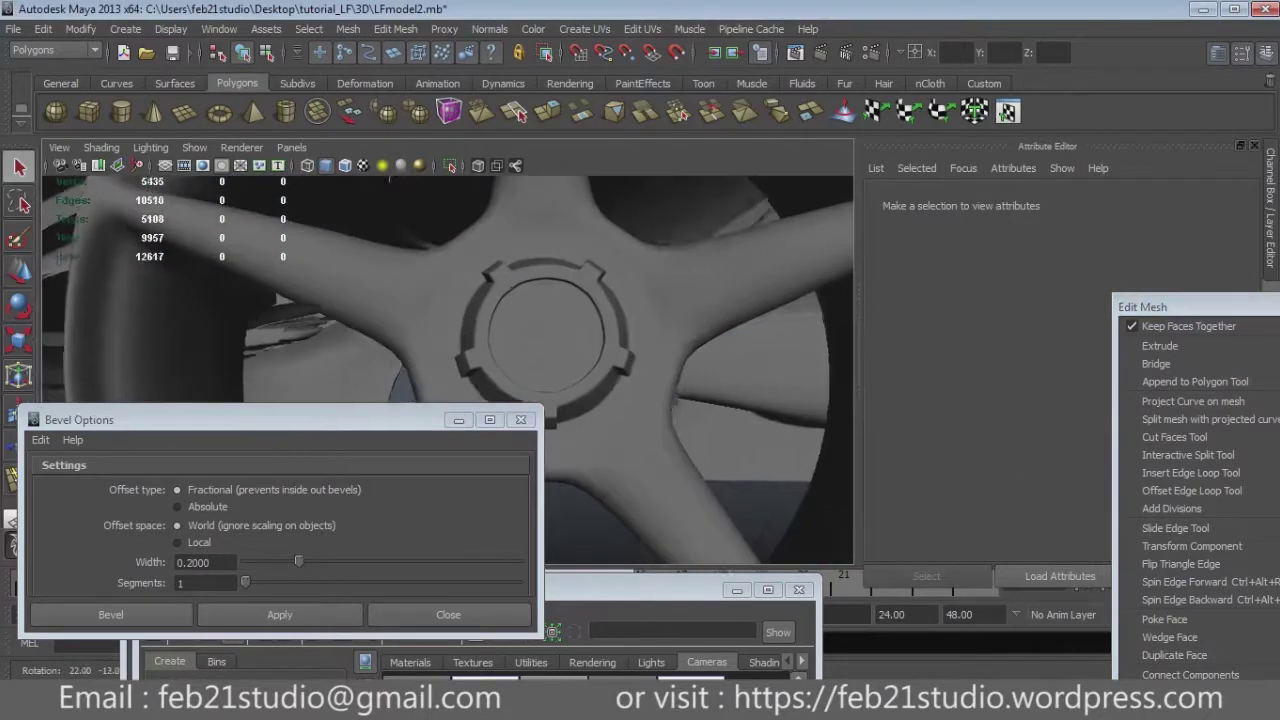
pyautogui.keyDown('alt'); pyautogui.moveTo(392, 184); pyautogui.dragTo(470, 200); pyautogui.keyUp('alt')
pyautogui.moveTo(608, 311)
pyautogui.keyDown('alt'); pyautogui.mouseDown()
pyautogui.moveTo(600, 320)
pyautogui.moveTo(650, 300)
pyautogui.moveTo(620, 310)
pyautogui.mouseUp(); pyautogui.keyUp('alt')
pyautogui.click(600, 320)
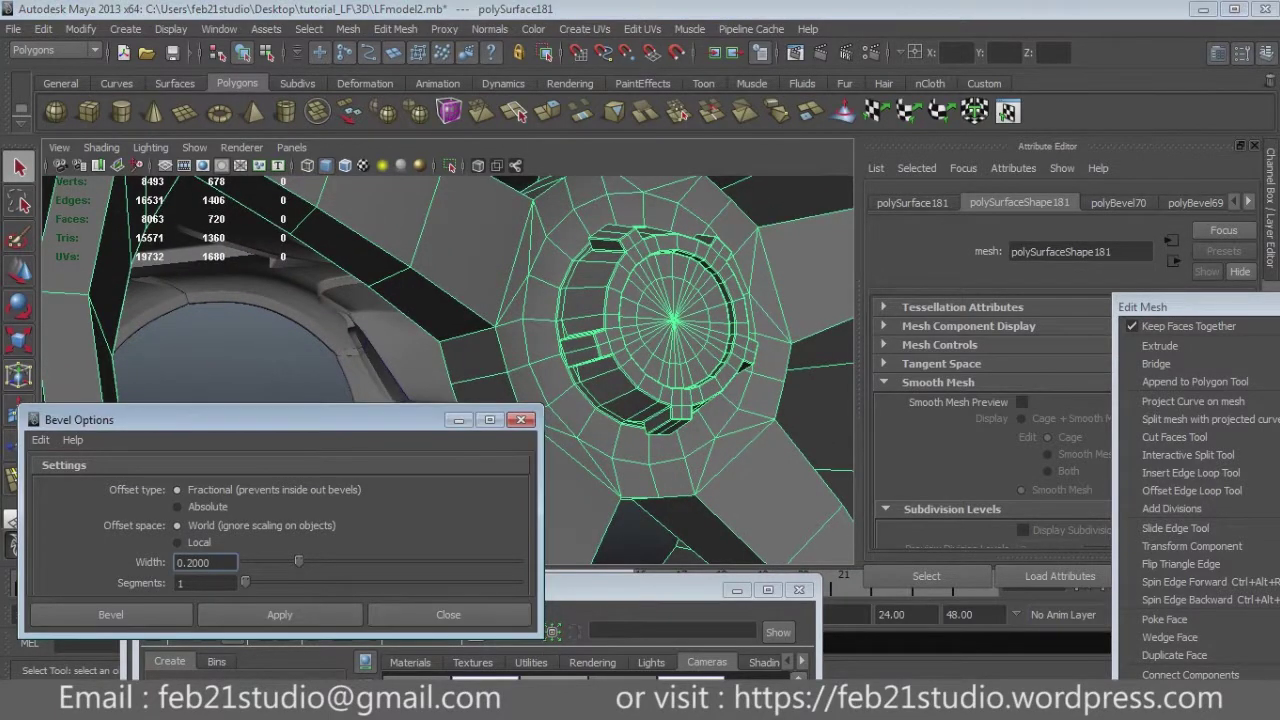
pyautogui.moveTo(620, 310)
pyautogui.keyDown('alt'); pyautogui.mouseDown()
pyautogui.moveTo(700, 295)
pyautogui.moveTo(460, 285)
pyautogui.moveTo(540, 330)
pyautogui.moveTo(620, 320)
pyautogui.moveTo(730, 237)
pyautogui.mouseUp(); pyautogui.keyUp('alt')
pyautogui.press('F10')
pyautogui.click(458, 285)
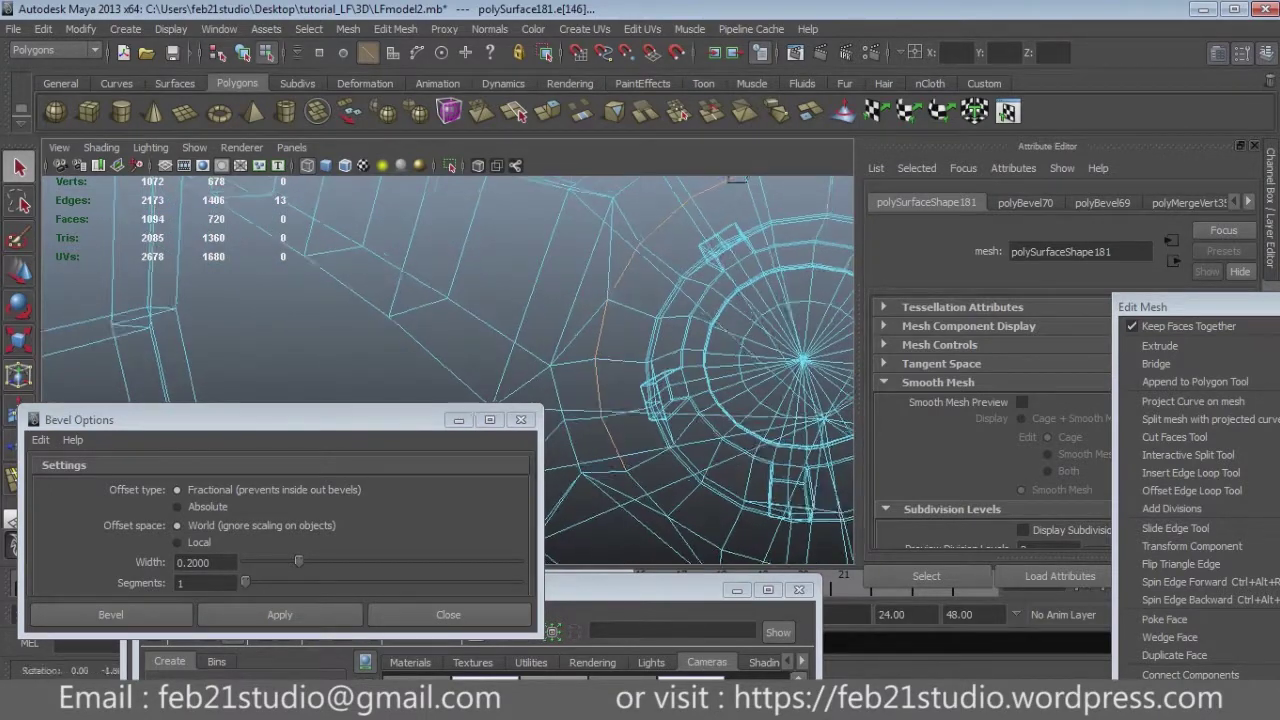
pyautogui.keyDown('shift'); pyautogui.click(730, 240); pyautogui.keyUp('shift')
pyautogui.keyDown('alt'); pyautogui.moveTo(730, 237); pyautogui.dragTo(730, 240); pyautogui.keyUp('alt')
pyautogui.keyDown('shift'); pyautogui.click(730, 240); pyautogui.keyUp('shift')
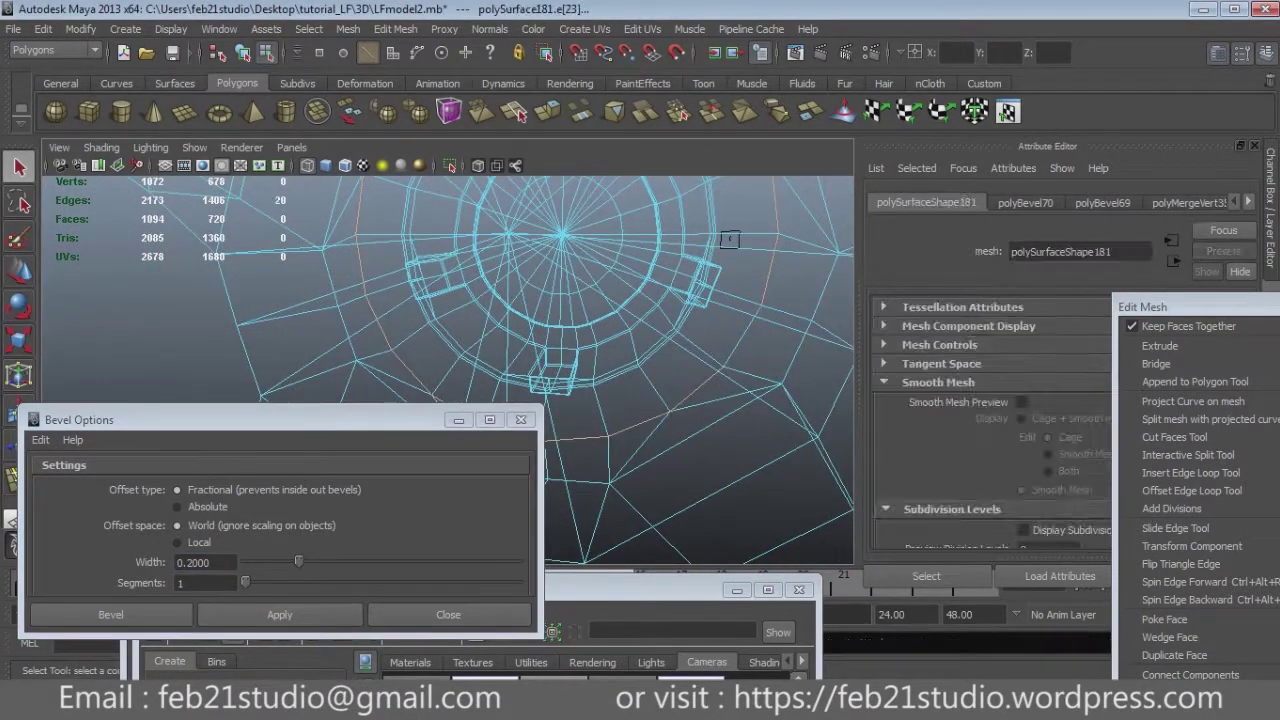
pyautogui.write('0.0500')
# Bevel the selected hub edges at width 0.05 and inspect the result in wireframe.
pyautogui.press('Return')
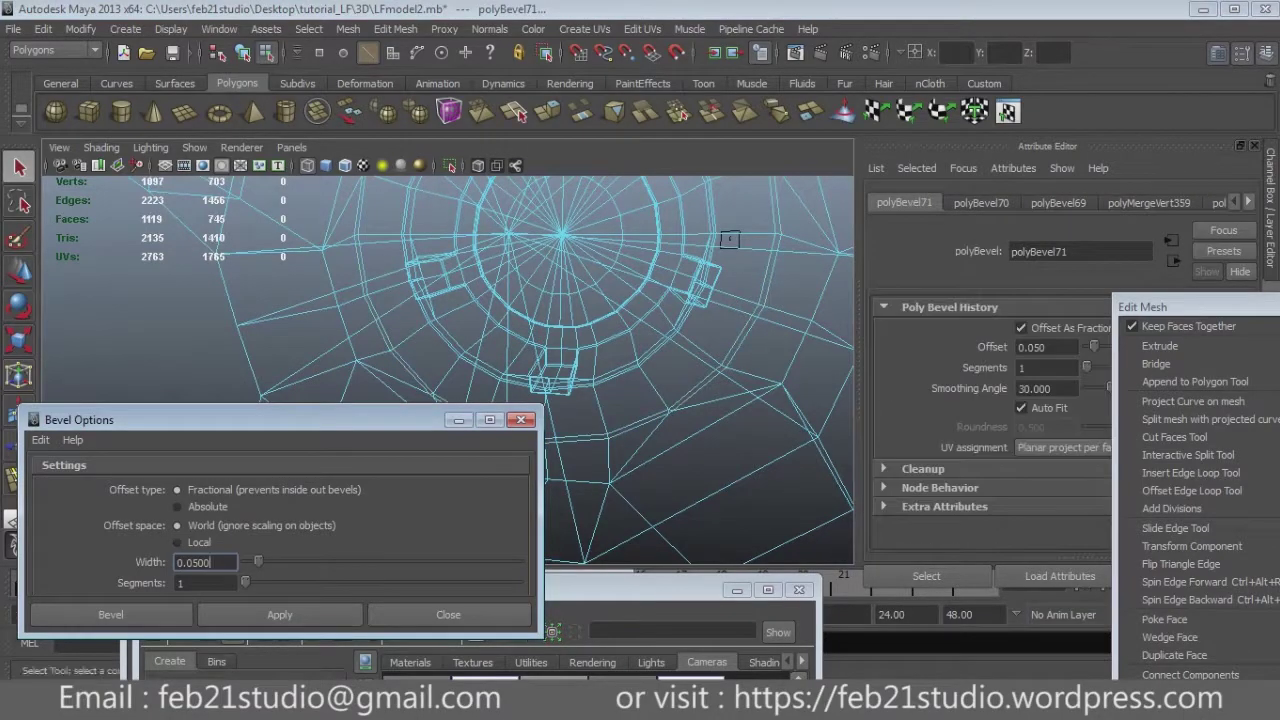
pyautogui.press('5')
pyautogui.keyDown('alt'); pyautogui.moveTo(730, 240); pyautogui.dragTo(700, 300); pyautogui.keyUp('alt')
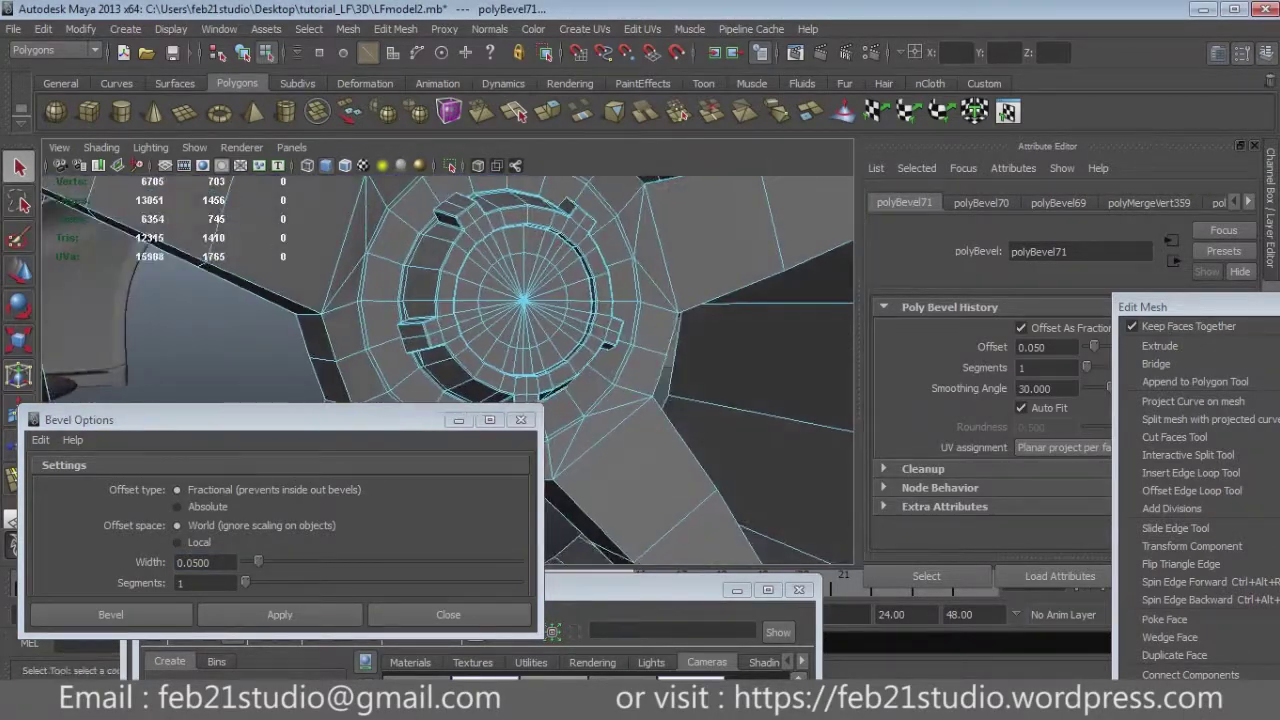
pyautogui.scroll(5, 447, 370)
pyautogui.press('4')
pyautogui.scroll(-3, 761, 348)
pyautogui.keyDown('alt'); pyautogui.moveTo(700, 330); pyautogui.dragTo(761, 348); pyautogui.keyUp('alt')
pyautogui.scroll(2, 761, 348)
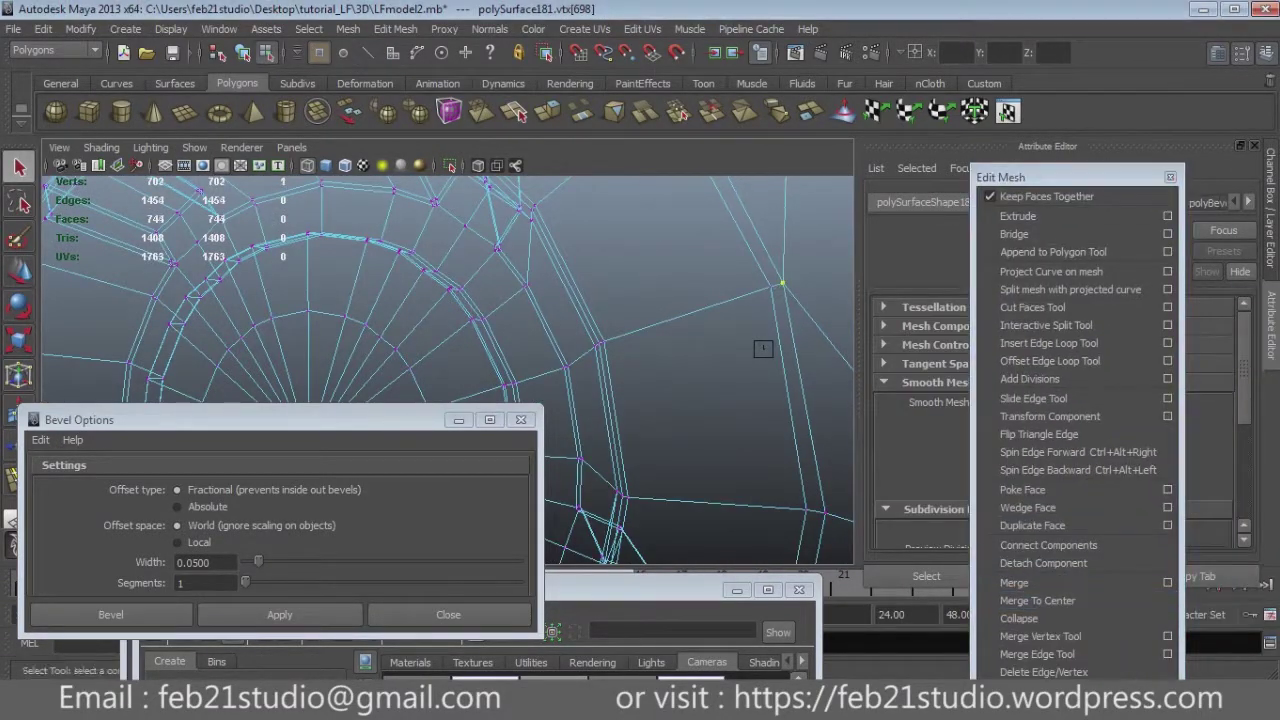
# Merge the stray vertex pairs near the hub, leaving the wheel at 698 vertices.
pyautogui.keyDown('alt'); pyautogui.moveTo(763, 348); pyautogui.dragTo(721, 323); pyautogui.keyUp('alt')
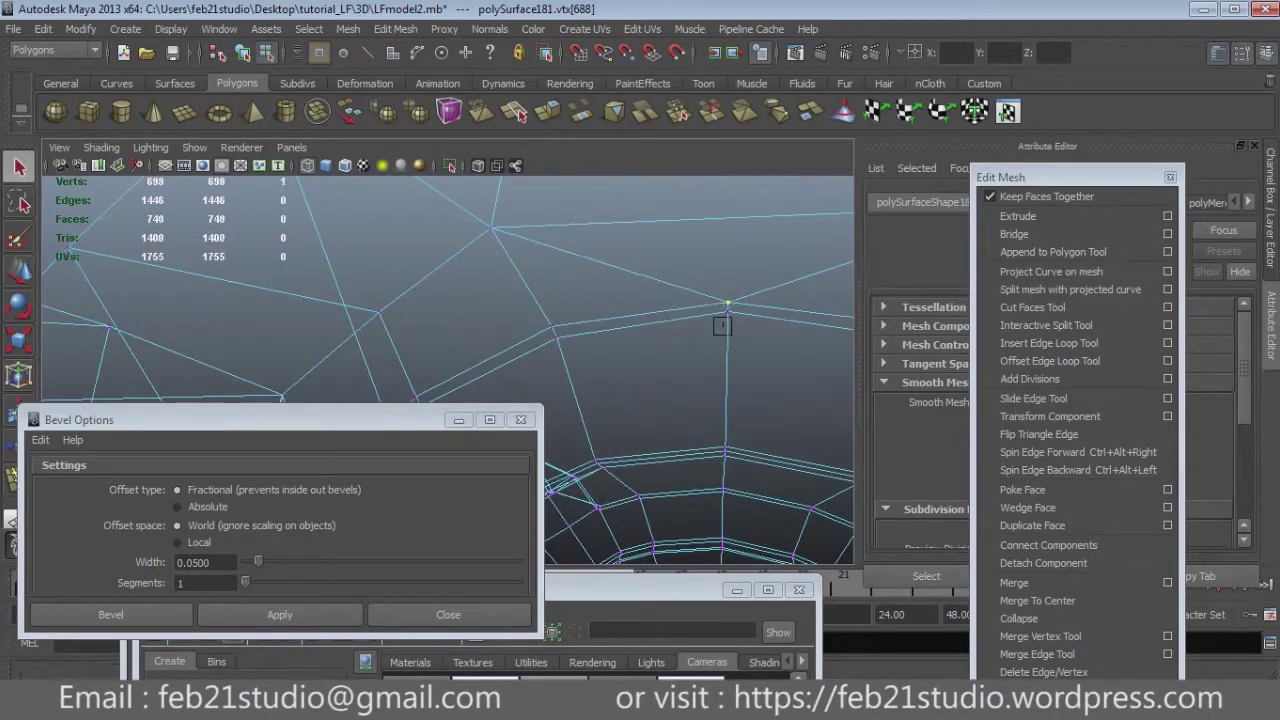
pyautogui.scroll(-10, 722, 325)
pyautogui.press('F8')
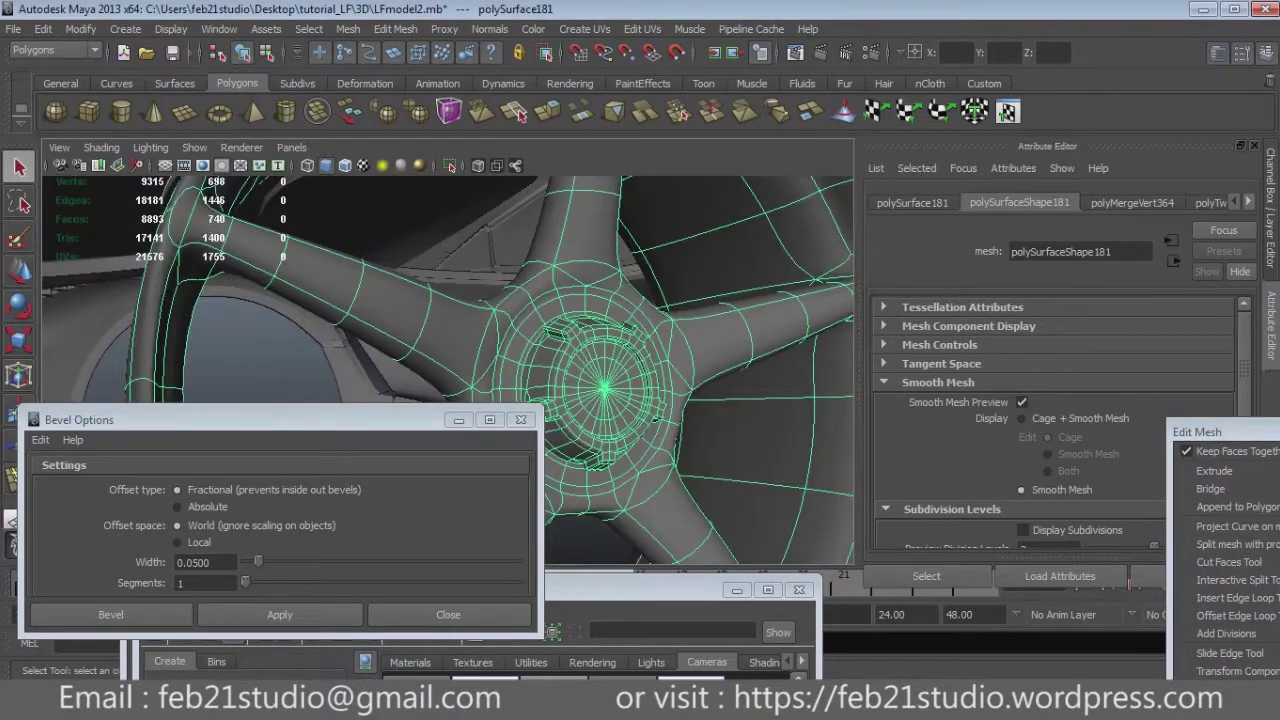
pyautogui.keyDown('alt'); pyautogui.moveTo(450, 300); pyautogui.dragTo(570, 300); pyautogui.keyUp('alt')
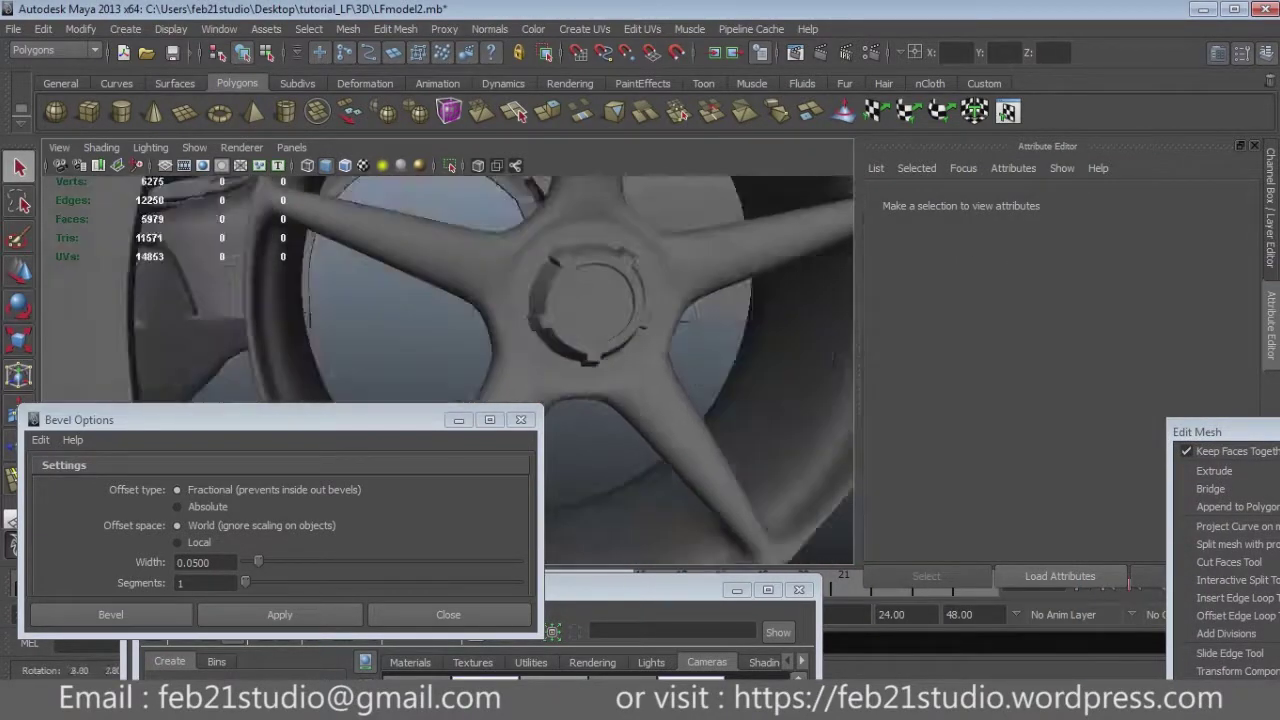
# Select the wheel and pick the outline edges of one spoke in edge mode.
pyautogui.keyDown('alt'); pyautogui.moveTo(450, 300); pyautogui.dragTo(600, 300); pyautogui.keyUp('alt')
pyautogui.click(580, 340)
pyautogui.keyDown('alt'); pyautogui.moveTo(450, 300); pyautogui.dragTo(840, 300); pyautogui.keyUp('alt')
pyautogui.keyDown('alt'); pyautogui.moveTo(838, 196); pyautogui.dragTo(838, 358); pyautogui.keyUp('alt')
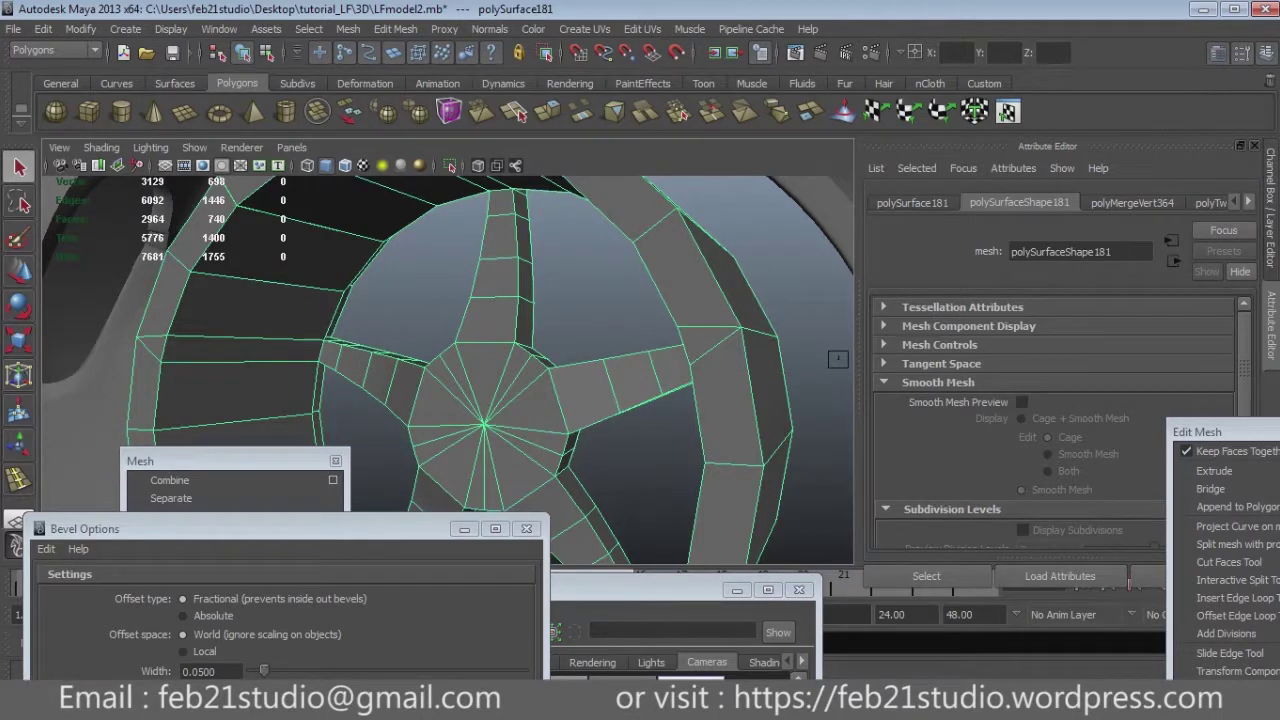
pyautogui.moveTo(838, 358)
pyautogui.keyDown('alt'); pyautogui.mouseDown()
pyautogui.moveTo(670, 396)
pyautogui.moveTo(605, 460)
pyautogui.mouseUp(); pyautogui.keyUp('alt')
pyautogui.click(600, 470)
pyautogui.click(700, 390)
pyautogui.press('space')
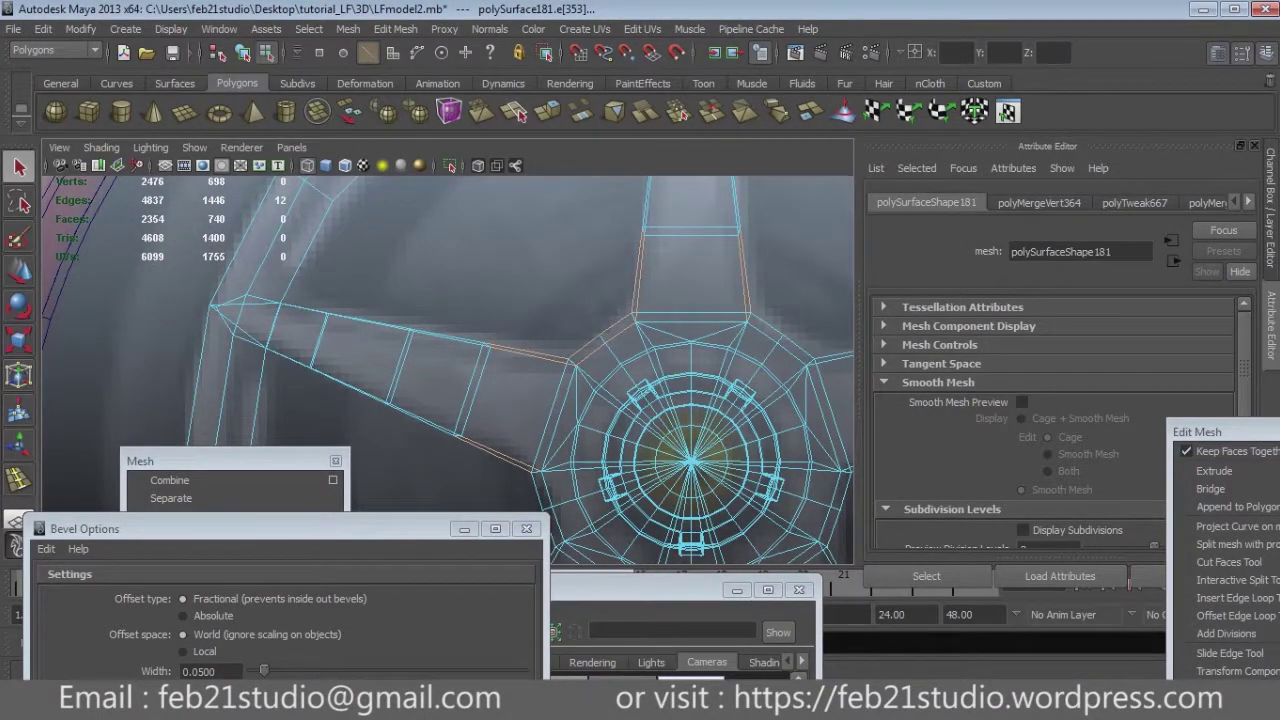
# Add the outline edges of the remaining spokes, reaching 127 selected edges.
pyautogui.moveTo(500, 380)
pyautogui.keyDown('alt'); pyautogui.mouseDown()
pyautogui.moveTo(560, 360)
pyautogui.moveTo(520, 340)
pyautogui.mouseUp(); pyautogui.keyUp('alt')
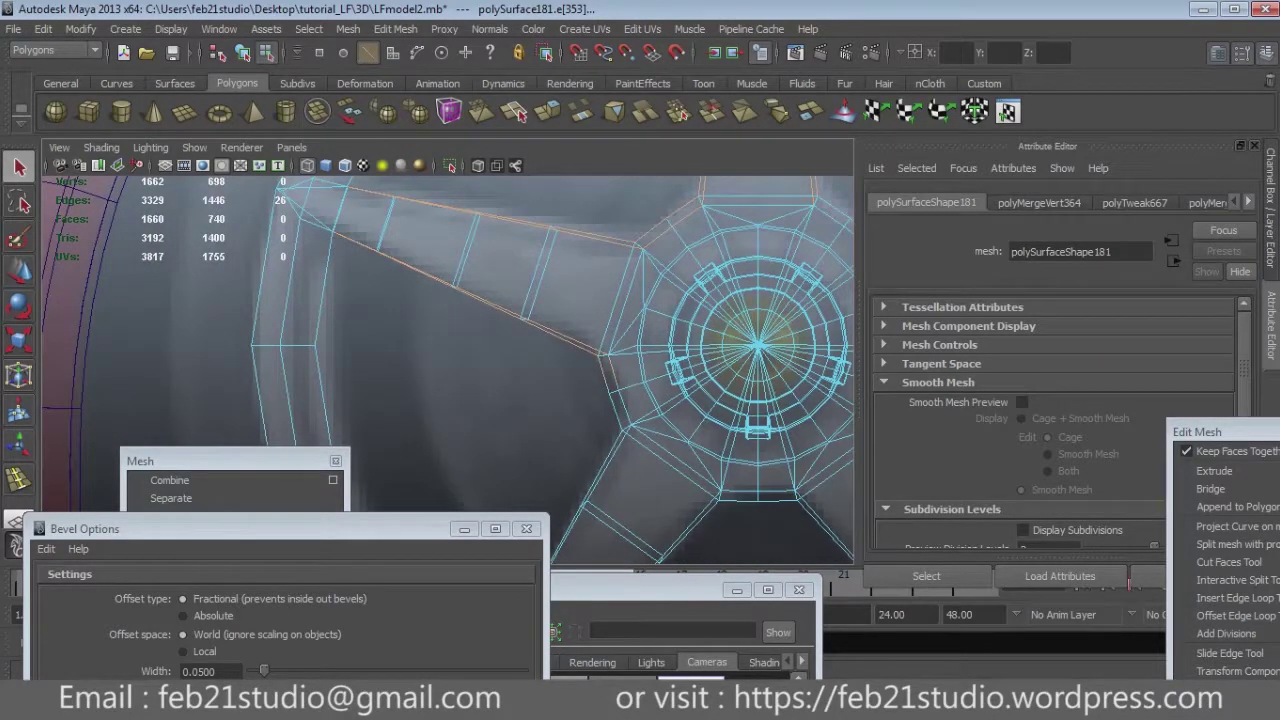
pyautogui.keyDown('alt'); pyautogui.moveTo(520, 400); pyautogui.dragTo(530, 330); pyautogui.keyUp('alt')
pyautogui.moveTo(697, 446)
pyautogui.keyDown('alt'); pyautogui.mouseDown()
pyautogui.moveTo(631, 392)
pyautogui.moveTo(520, 360)
pyautogui.moveTo(540, 330)
pyautogui.mouseUp(); pyautogui.keyUp('alt')
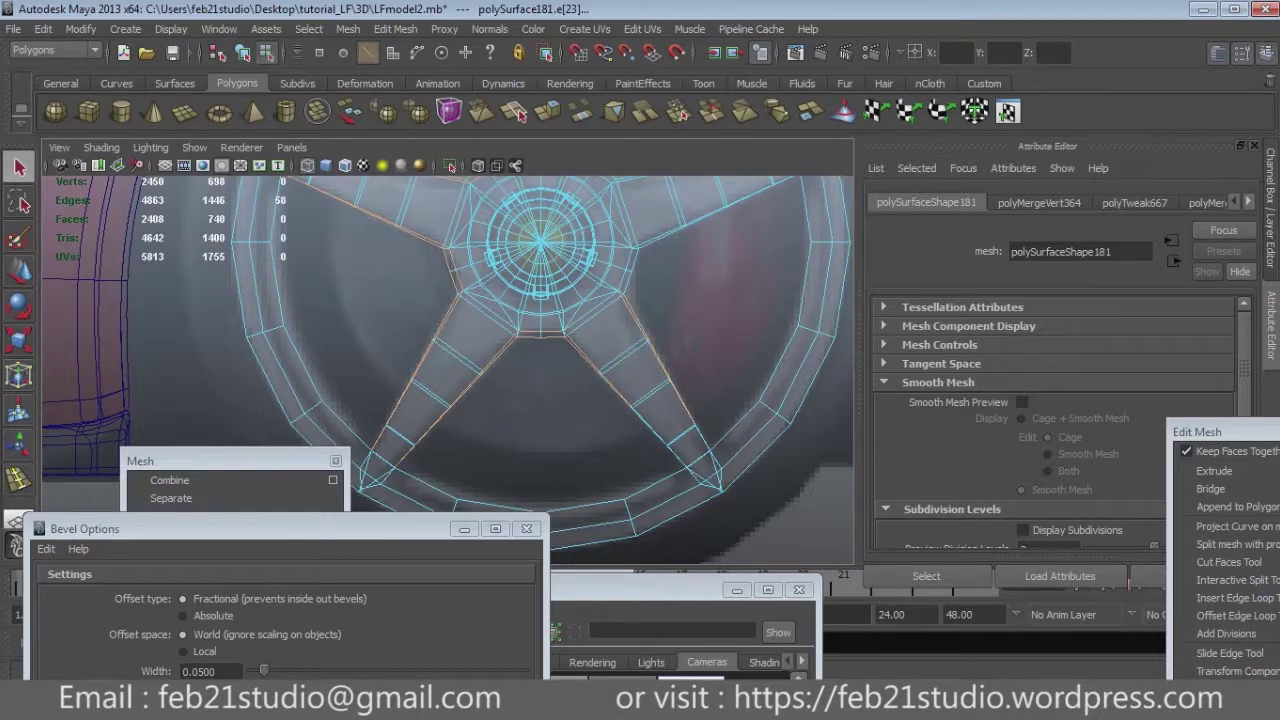
pyautogui.keyDown('alt'); pyautogui.moveTo(702, 439); pyautogui.dragTo(650, 400); pyautogui.keyUp('alt')
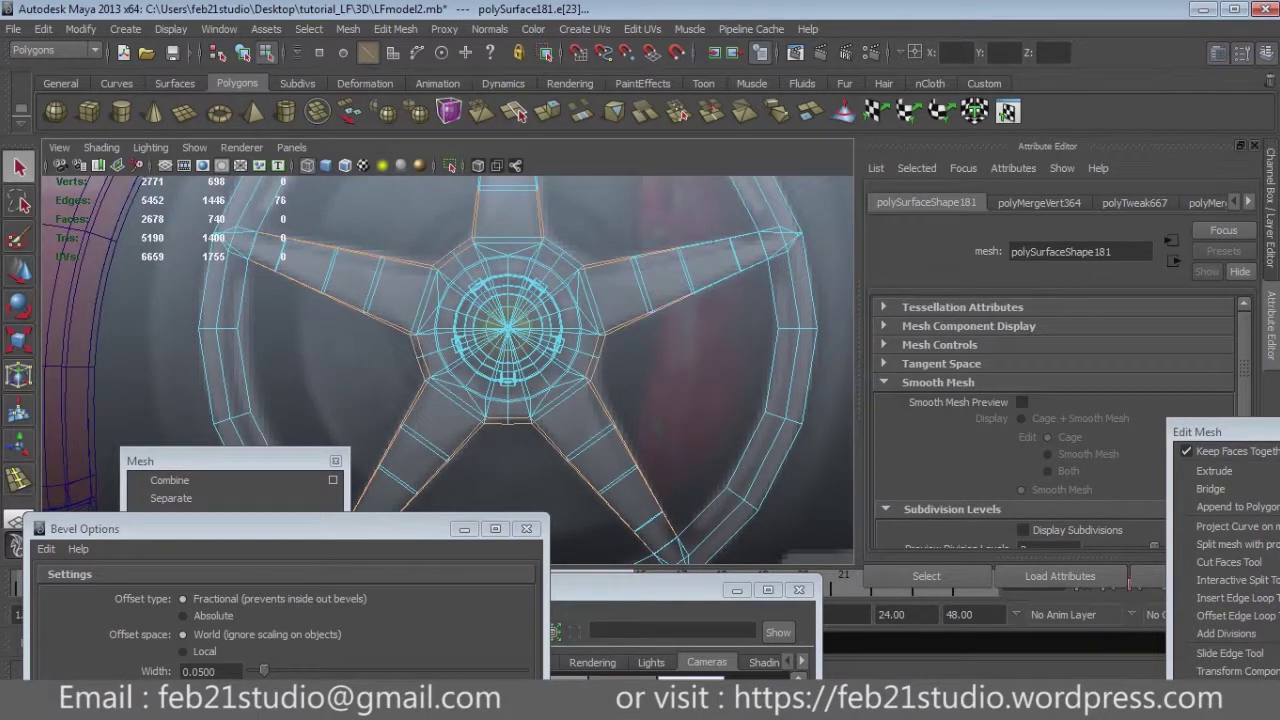
pyautogui.keyDown('alt'); pyautogui.moveTo(510, 320); pyautogui.dragTo(578, 264); pyautogui.keyUp('alt')
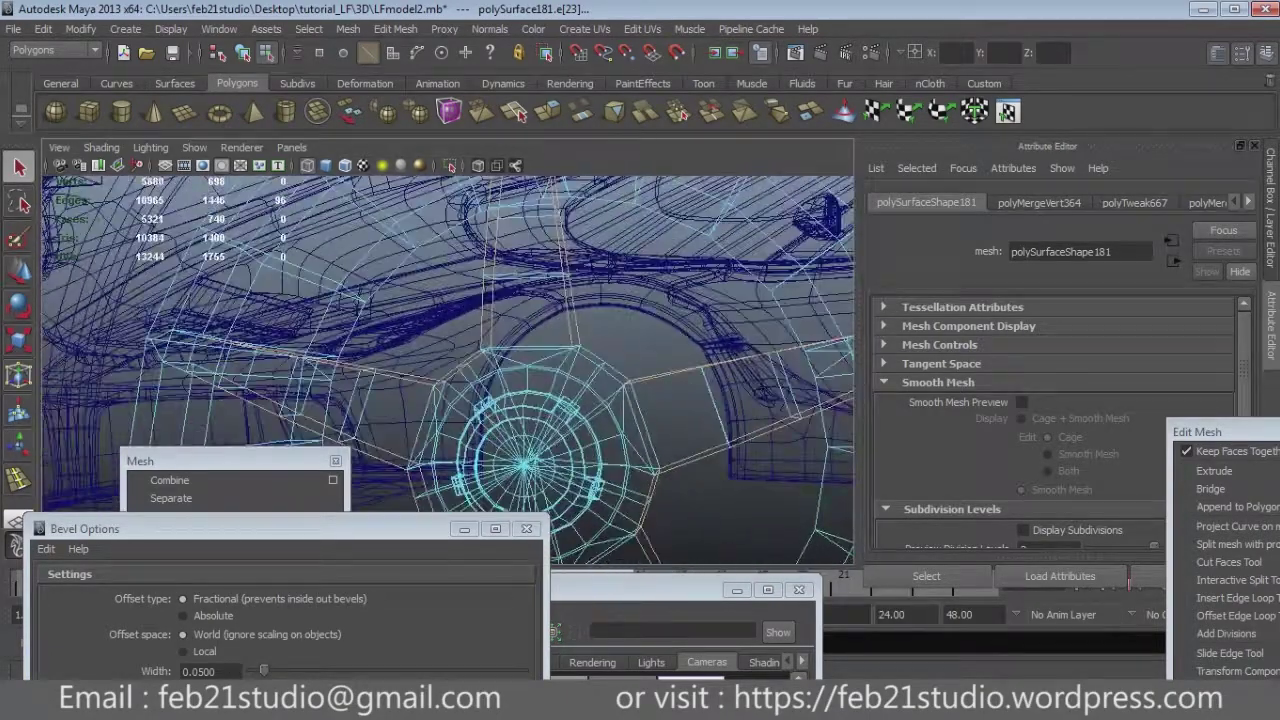
# Orbit around the car body down to a side view of the wheel arch.
pyautogui.press('space')
pyautogui.press('space')
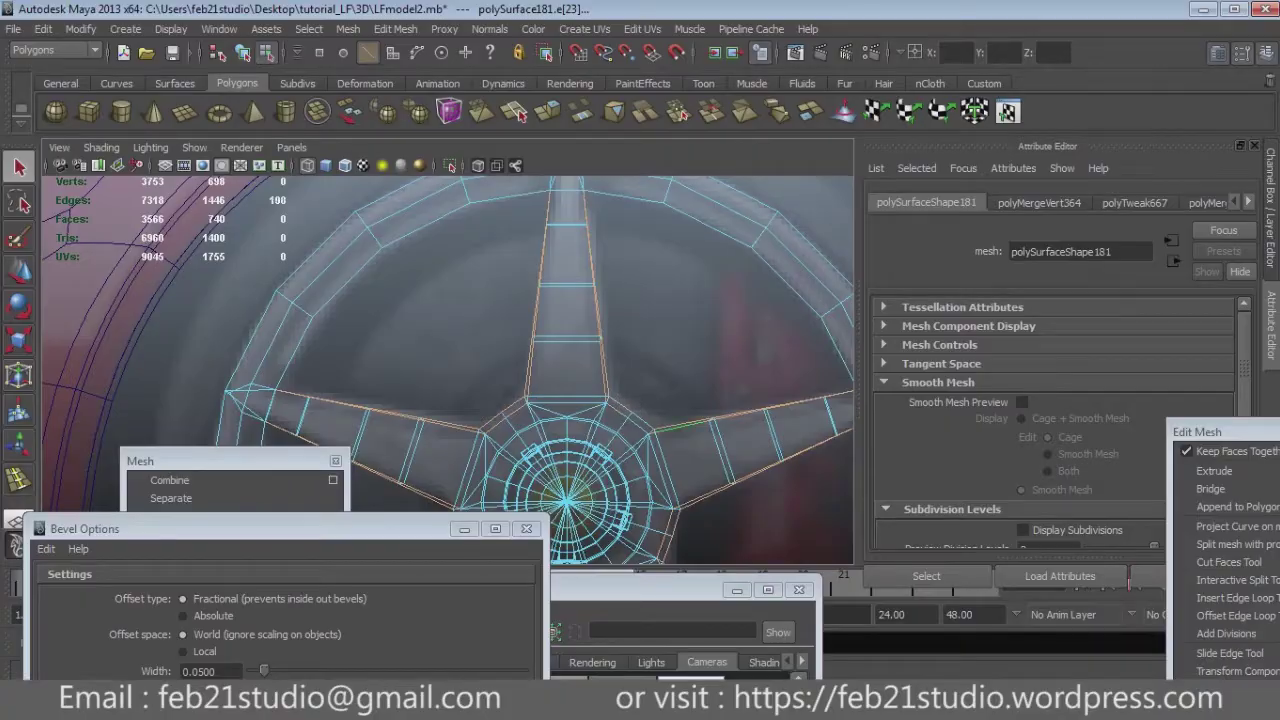
pyautogui.keyDown('alt'); pyautogui.moveTo(450, 370); pyautogui.dragTo(350, 300); pyautogui.keyUp('alt')
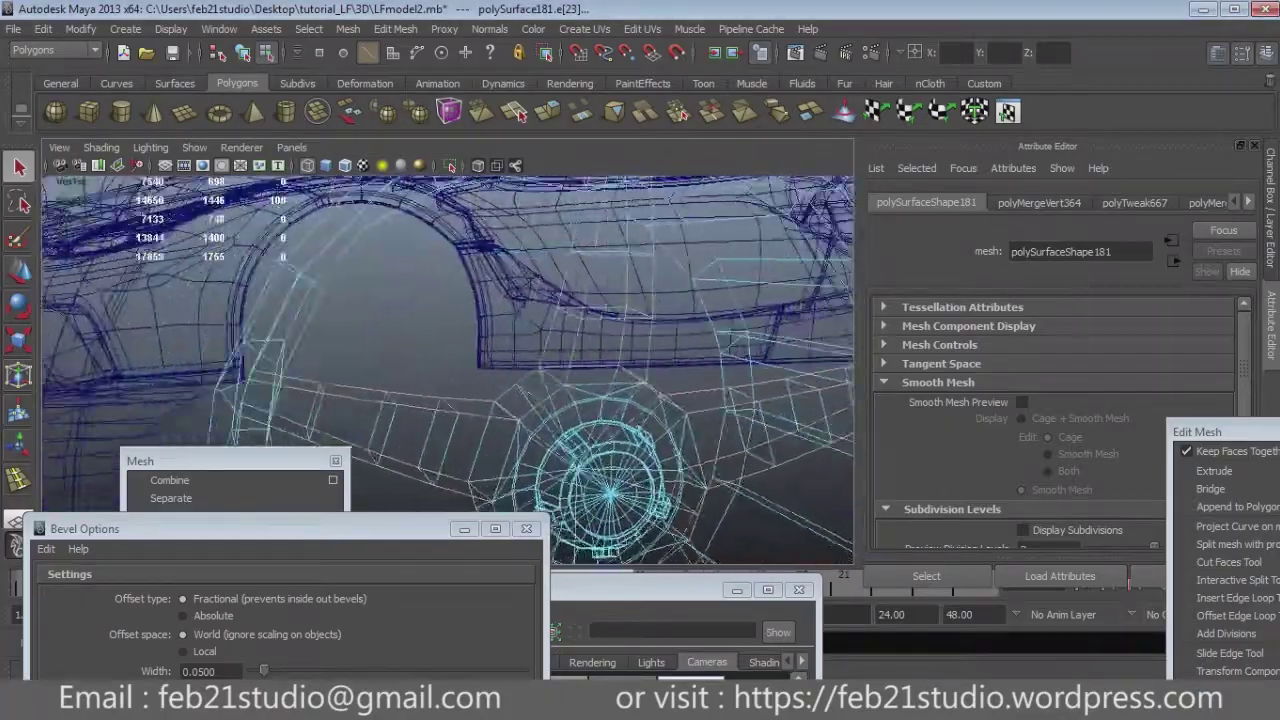
pyautogui.keyDown('alt'); pyautogui.moveTo(450, 370); pyautogui.dragTo(350, 330); pyautogui.keyUp('alt')
pyautogui.keyDown('alt'); pyautogui.moveTo(450, 370); pyautogui.dragTo(370, 320); pyautogui.keyUp('alt')
pyautogui.keyDown('alt'); pyautogui.moveTo(450, 370); pyautogui.dragTo(390, 335); pyautogui.keyUp('alt')
pyautogui.moveTo(450, 370)
pyautogui.keyDown('alt'); pyautogui.mouseDown()
pyautogui.moveTo(390, 335)
pyautogui.moveTo(420, 350)
pyautogui.mouseUp(); pyautogui.keyUp('alt')
pyautogui.moveTo(400, 496)
pyautogui.keyDown('alt'); pyautogui.mouseDown()
pyautogui.moveTo(370, 496)
pyautogui.moveTo(390, 496)
pyautogui.mouseUp(); pyautogui.keyUp('alt')
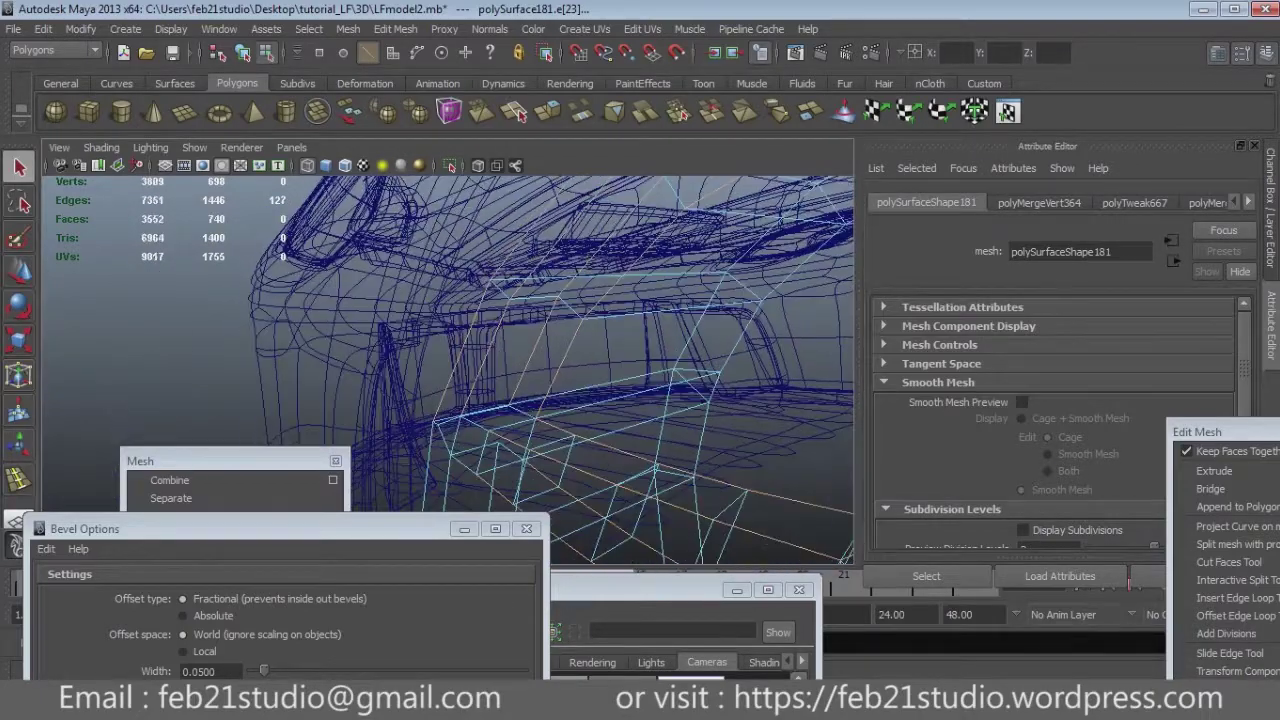
# Add the rim's edge loops to the spoke edges, bringing the selection to 260 edges.
pyautogui.keyDown('alt'); pyautogui.moveTo(420, 420); pyautogui.dragTo(755, 349); pyautogui.keyUp('alt')
pyautogui.keyDown('alt'); pyautogui.moveTo(450, 360); pyautogui.dragTo(470, 356); pyautogui.keyUp('alt')
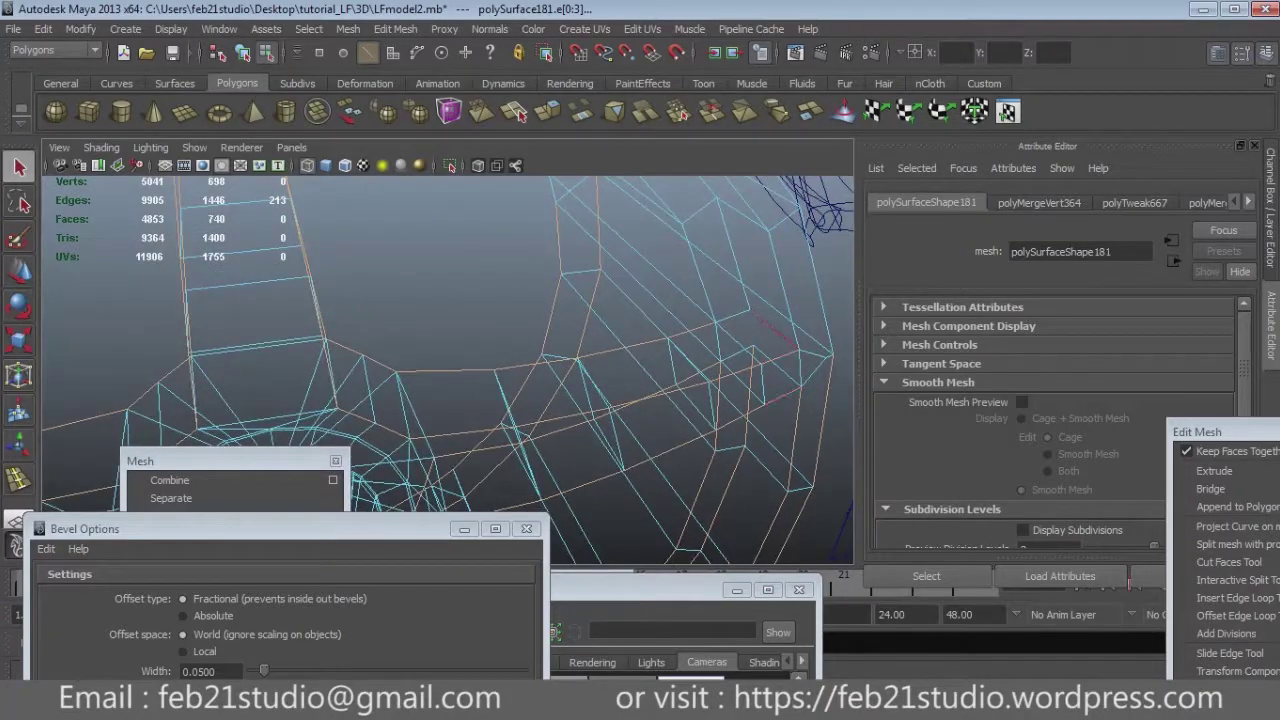
pyautogui.keyDown('alt'); pyautogui.moveTo(450, 360); pyautogui.dragTo(480, 354); pyautogui.keyUp('alt')
pyautogui.keyDown('alt'); pyautogui.moveTo(450, 370); pyautogui.dragTo(520, 360); pyautogui.keyUp('alt')
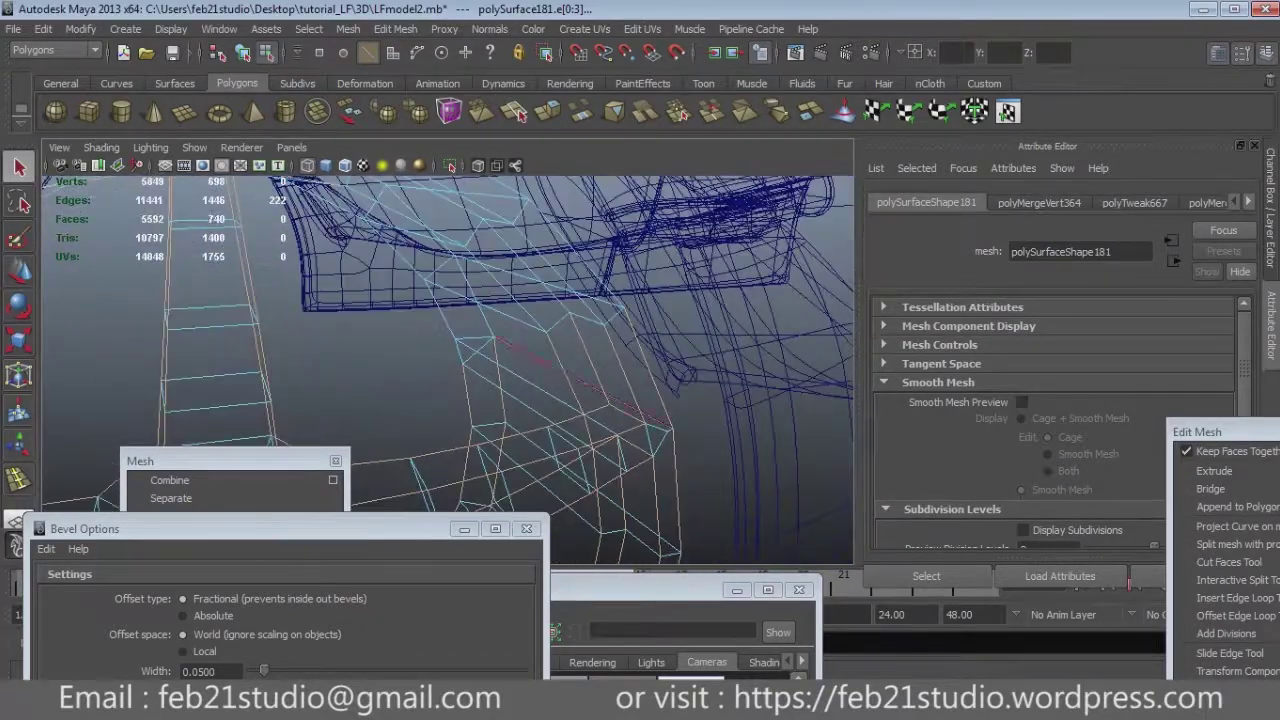
pyautogui.keyDown('alt'); pyautogui.moveTo(450, 370); pyautogui.dragTo(510, 360); pyautogui.keyUp('alt')
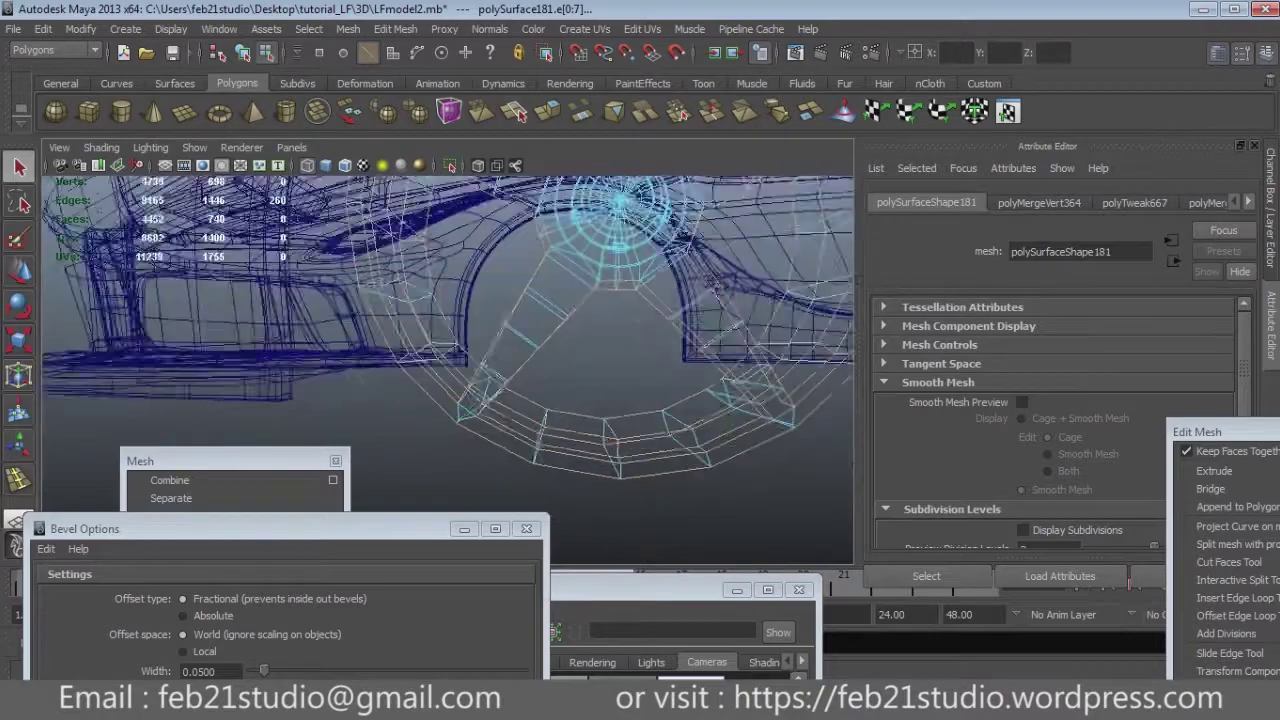
# Apply a bevel to the spoke and rim edges, then undo it as too narrow.
pyautogui.scroll(-3, 447, 370)
pyautogui.scroll(-1, 447, 370)
pyautogui.scroll(-2, 447, 370)
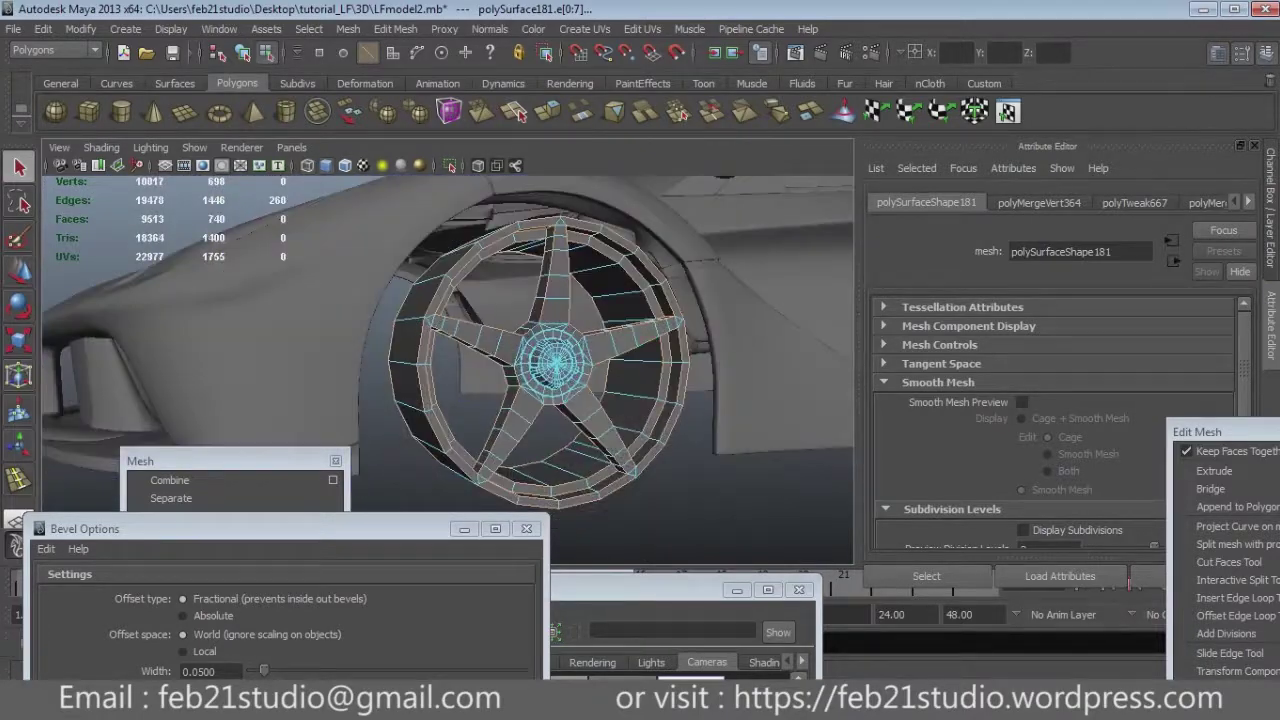
pyautogui.click(281, 700)
pyautogui.moveTo(90, 520); pyautogui.dragTo(82, 432)
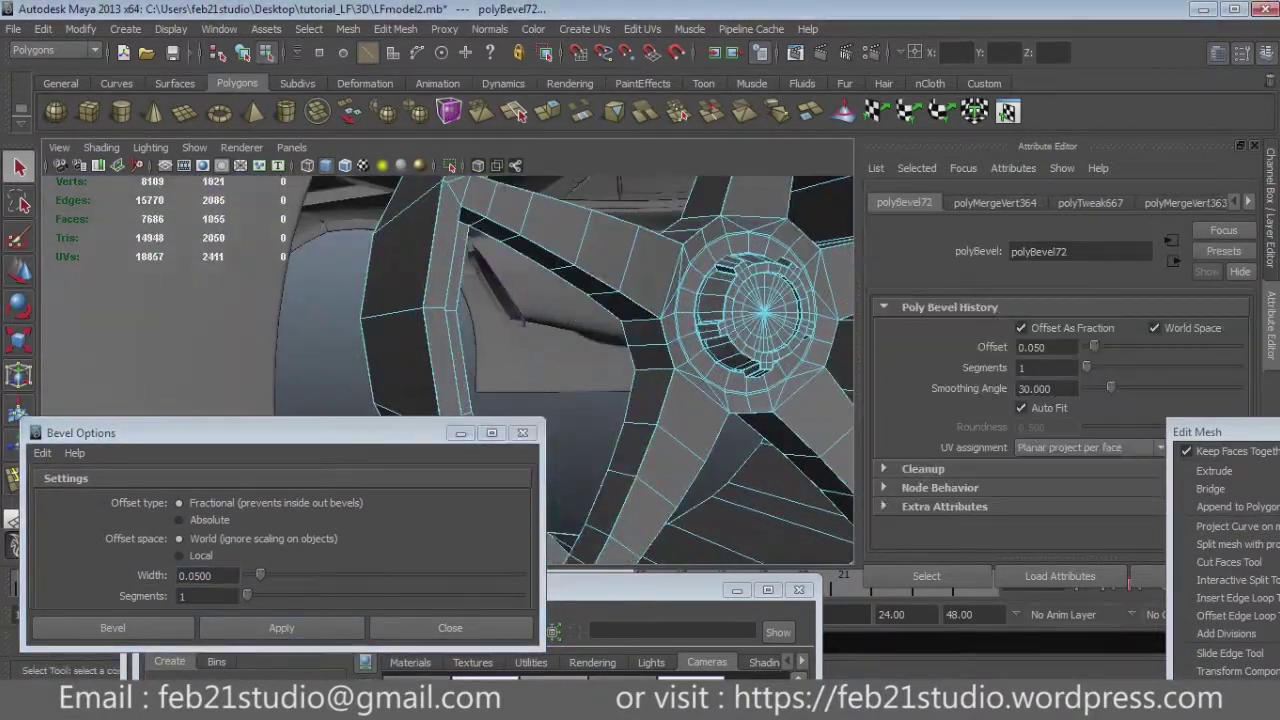
pyautogui.hotkey('ctrl', 'z')
# Re-bevel the spoke and rim edges at width 0.5, then return to object mode and deselect.
pyautogui.write('1')
pyautogui.press('Return')
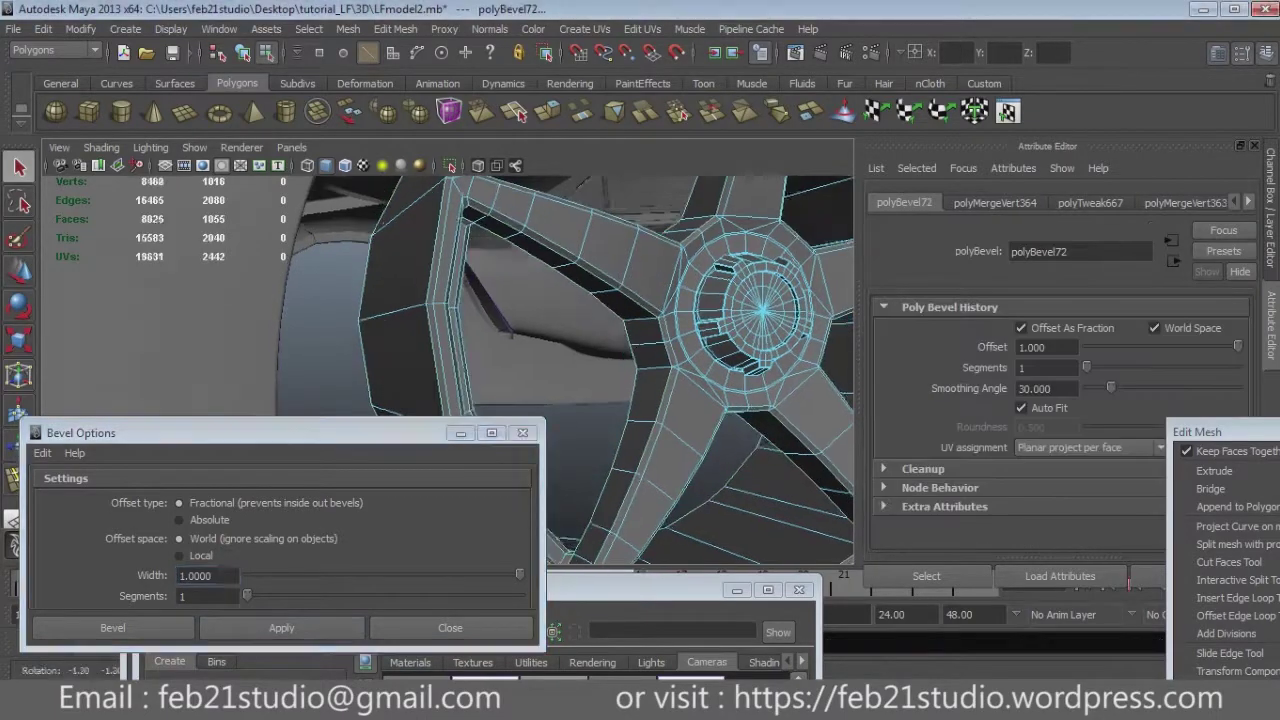
pyautogui.write('.5')
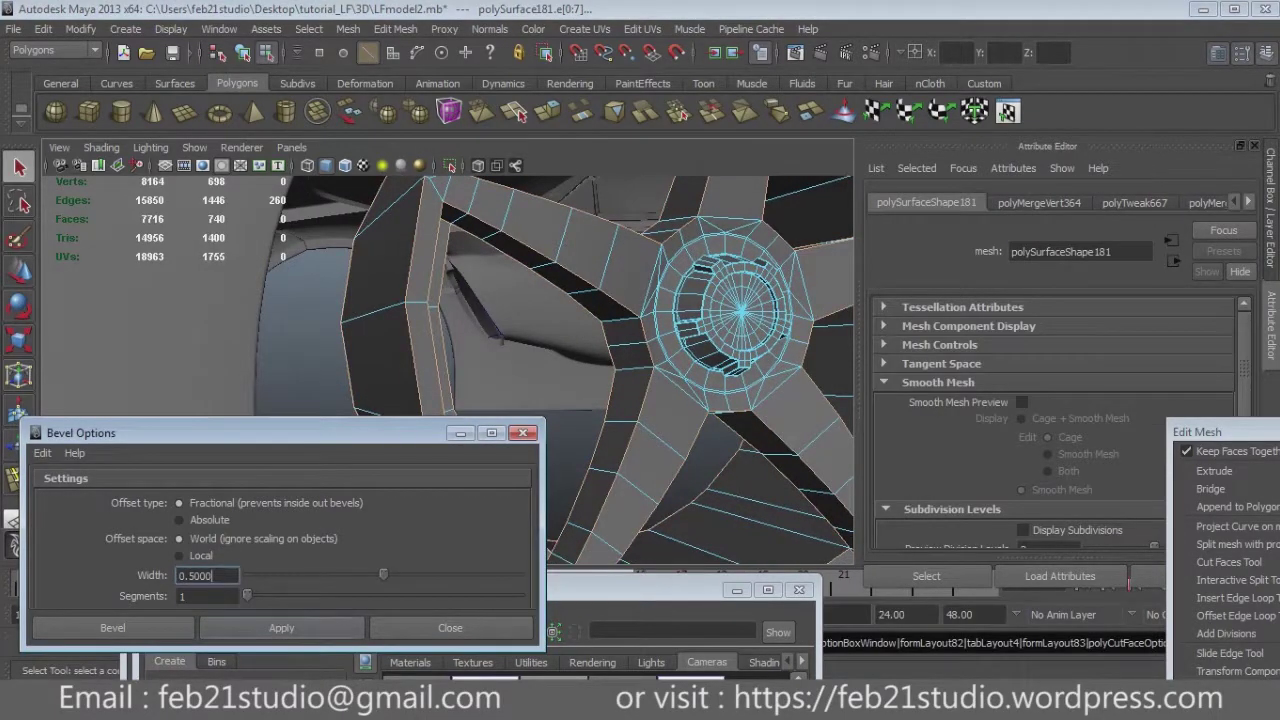
pyautogui.click(281, 628)
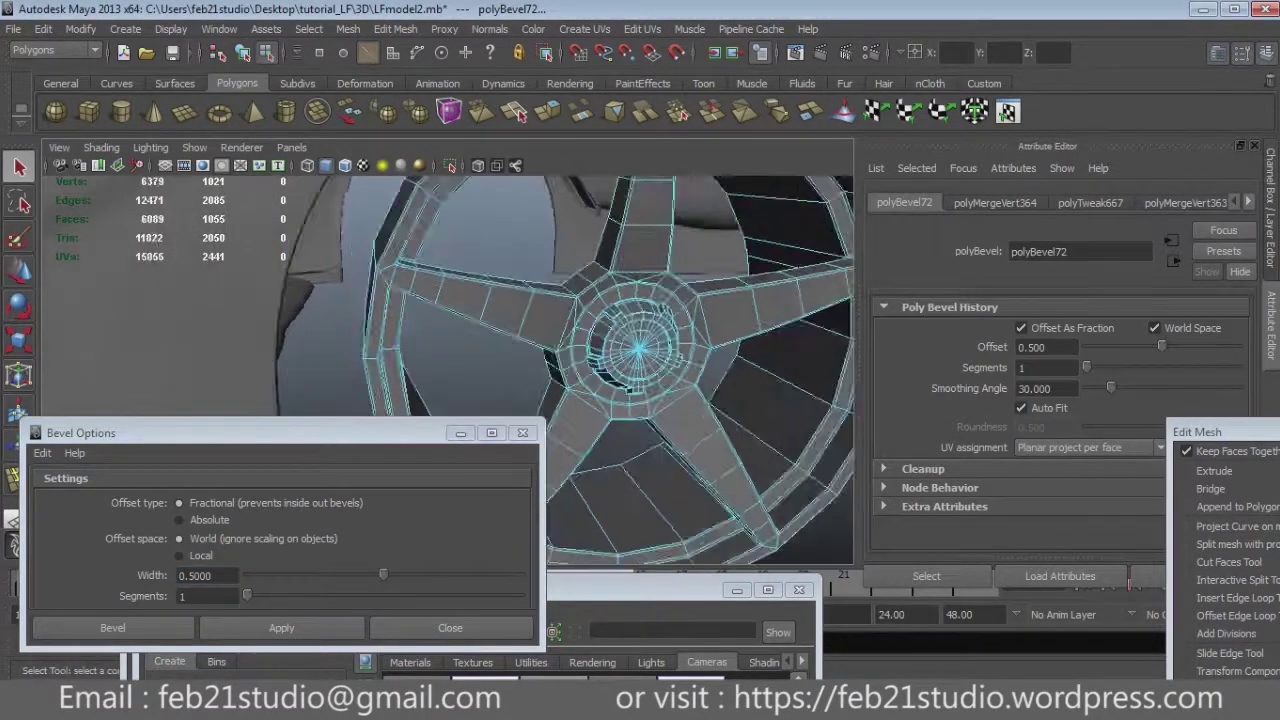
pyautogui.keyDown('alt'); pyautogui.moveTo(600, 380); pyautogui.dragTo(700, 380); pyautogui.keyUp('alt')
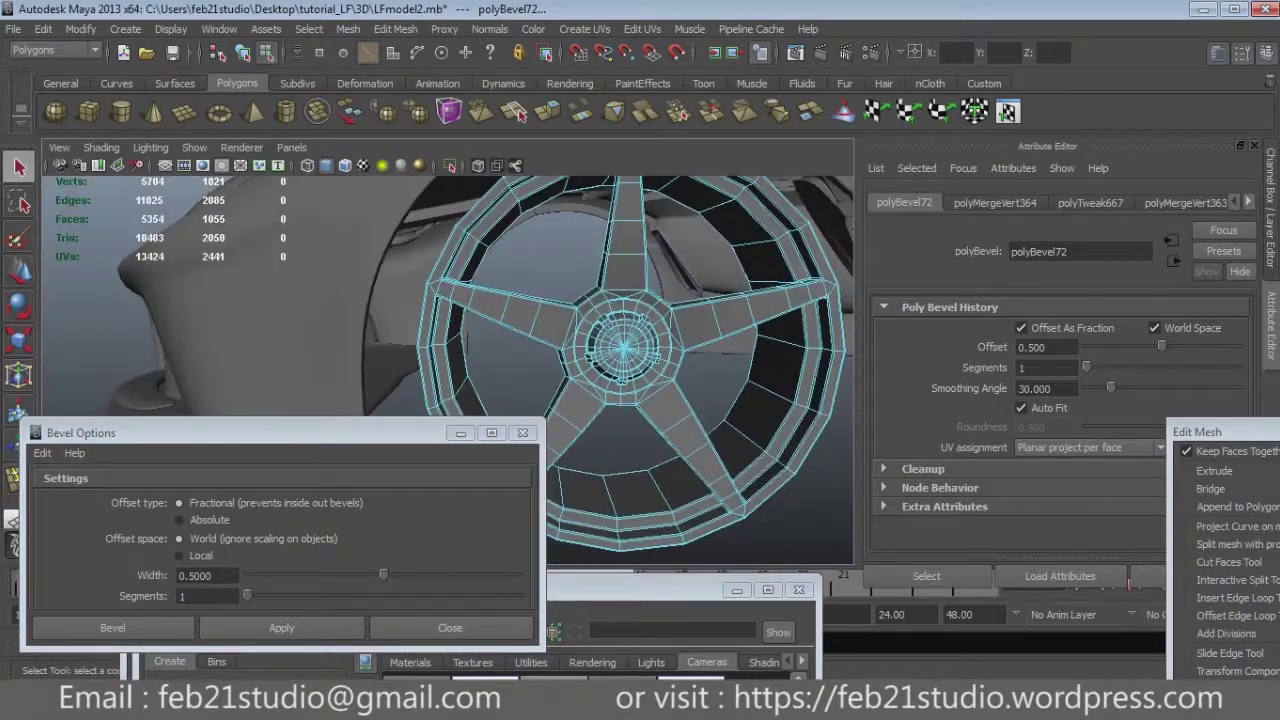
pyautogui.press('F8')
pyautogui.click(250, 330)
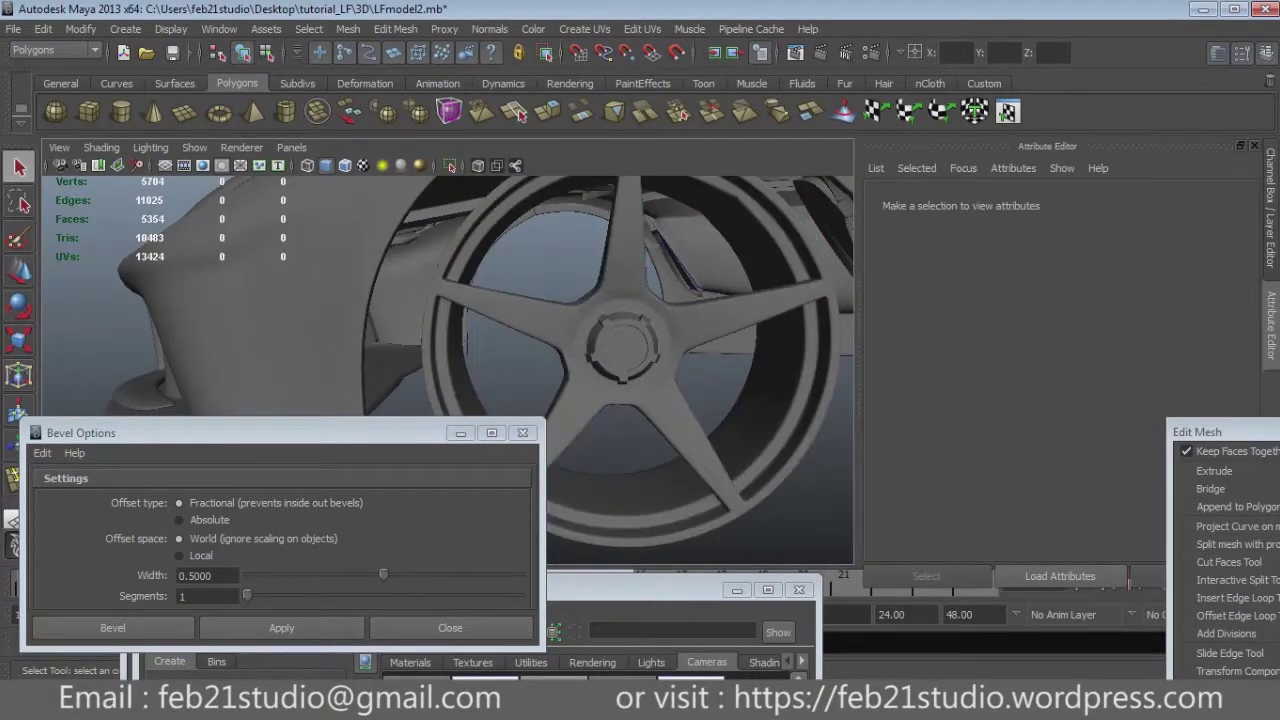
# Select the wheel and merge the overlapping vertices near the wheel arch into one point.
pyautogui.keyDown('alt'); pyautogui.moveTo(450, 370); pyautogui.dragTo(550, 330); pyautogui.keyUp('alt')
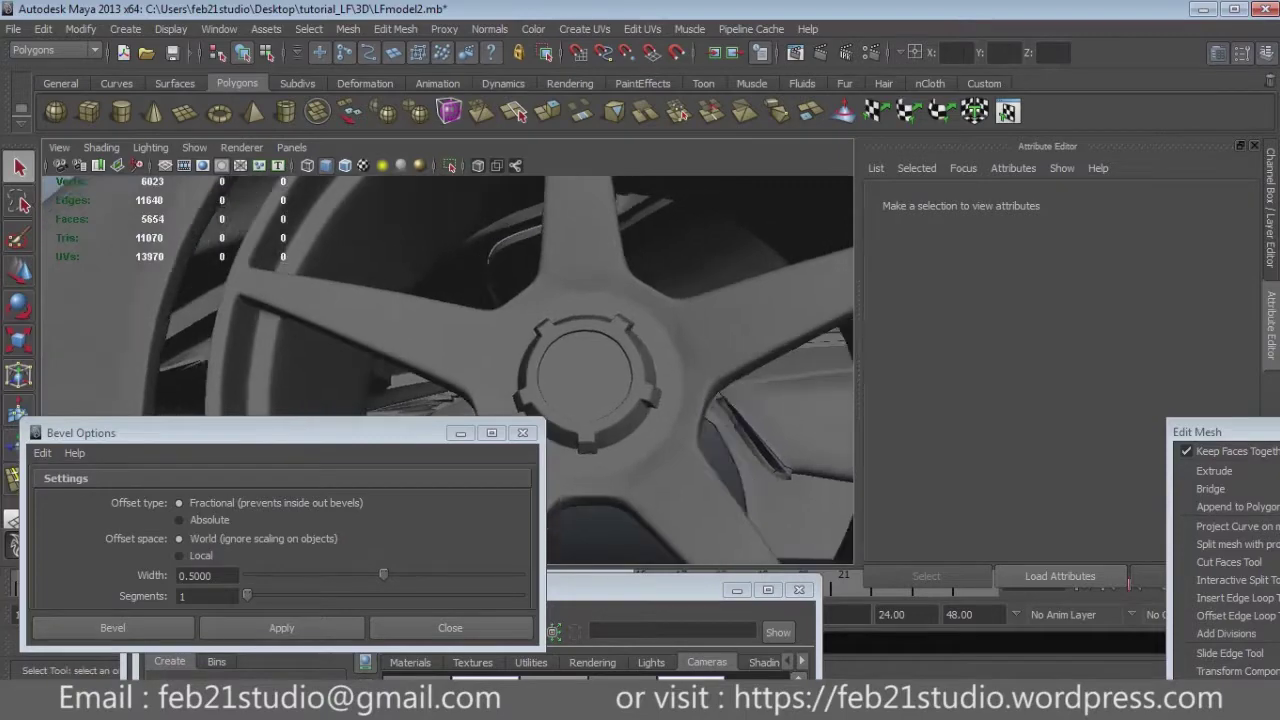
pyautogui.click(587, 375)
pyautogui.moveTo(587, 375)
pyautogui.keyDown('alt'); pyautogui.mouseDown()
pyautogui.moveTo(548, 360)
pyautogui.moveTo(590, 398)
pyautogui.moveTo(560, 420)
pyautogui.moveTo(620, 380)
pyautogui.mouseUp(); pyautogui.keyUp('alt')
pyautogui.keyDown('alt'); pyautogui.moveTo(450, 380); pyautogui.dragTo(510, 365); pyautogui.keyUp('alt')
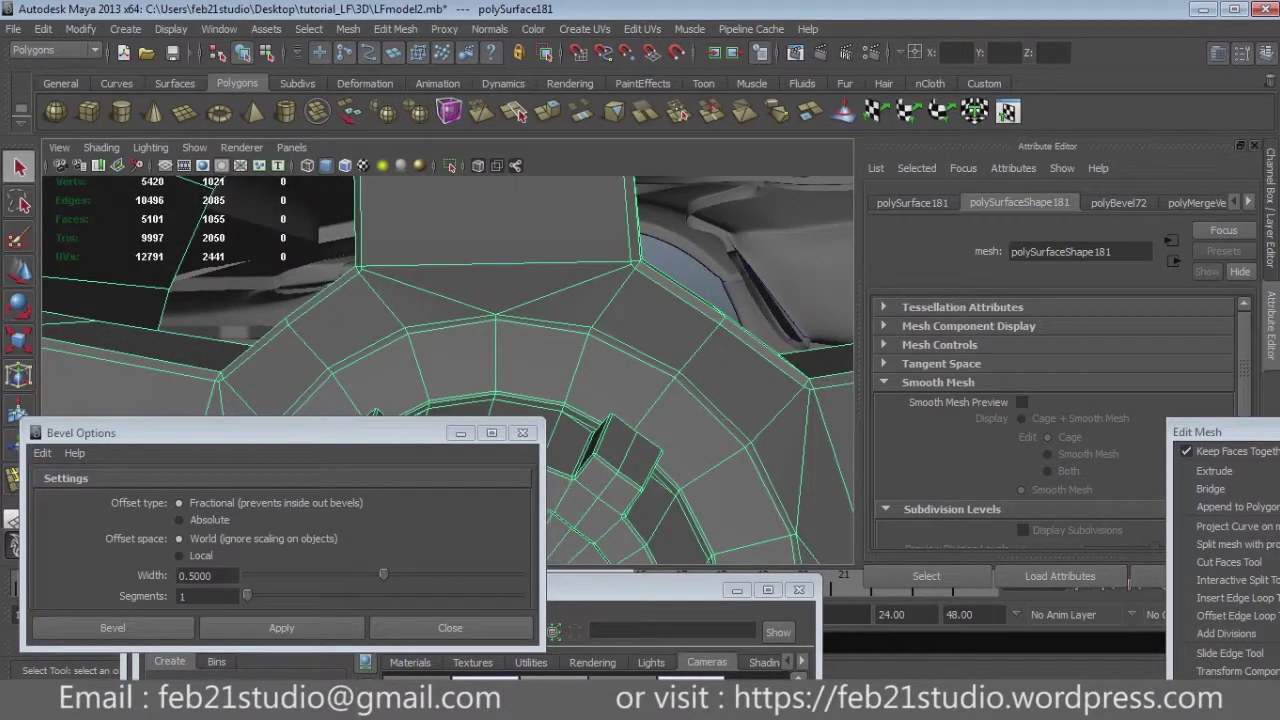
pyautogui.keyDown('alt'); pyautogui.moveTo(510, 365); pyautogui.dragTo(570, 350); pyautogui.keyUp('alt')
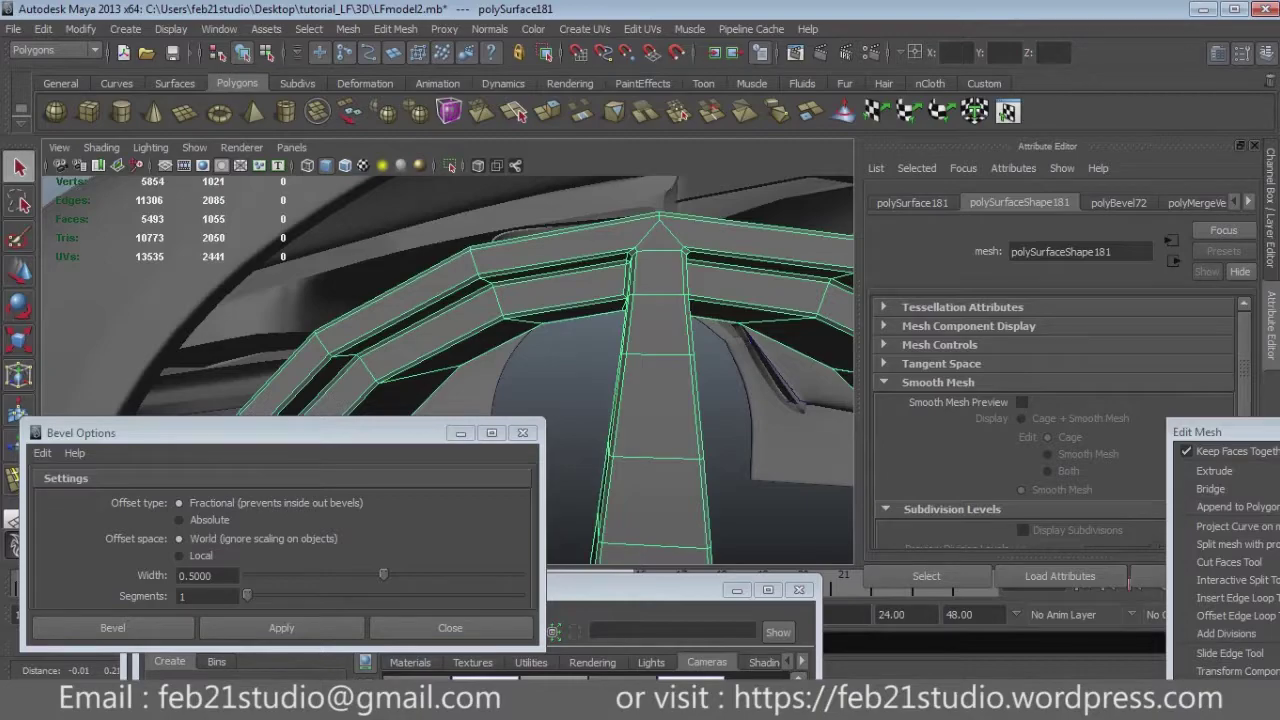
pyautogui.keyDown('alt'); pyautogui.moveTo(570, 350); pyautogui.dragTo(700, 315); pyautogui.keyUp('alt')
pyautogui.press('4')
pyautogui.press('F8')
pyautogui.click(628, 338)
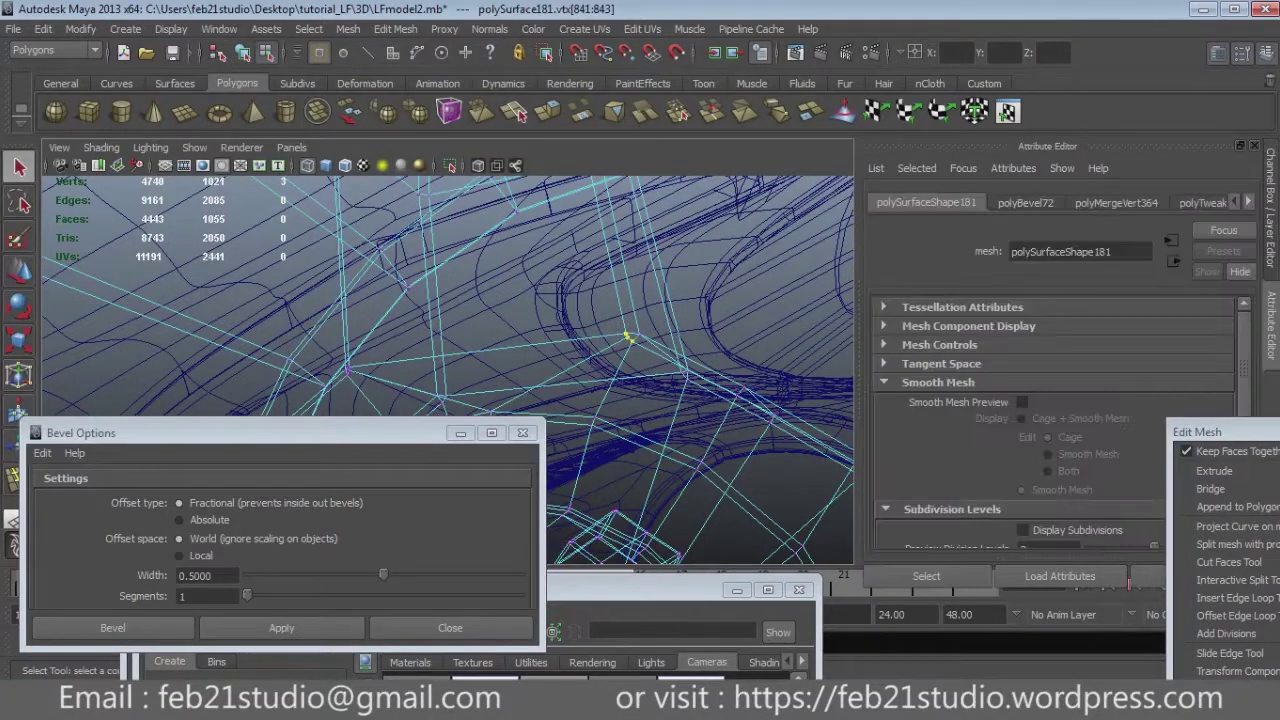
pyautogui.moveTo(1200, 432); pyautogui.dragTo(1030, 211)
pyautogui.click(1065, 634)
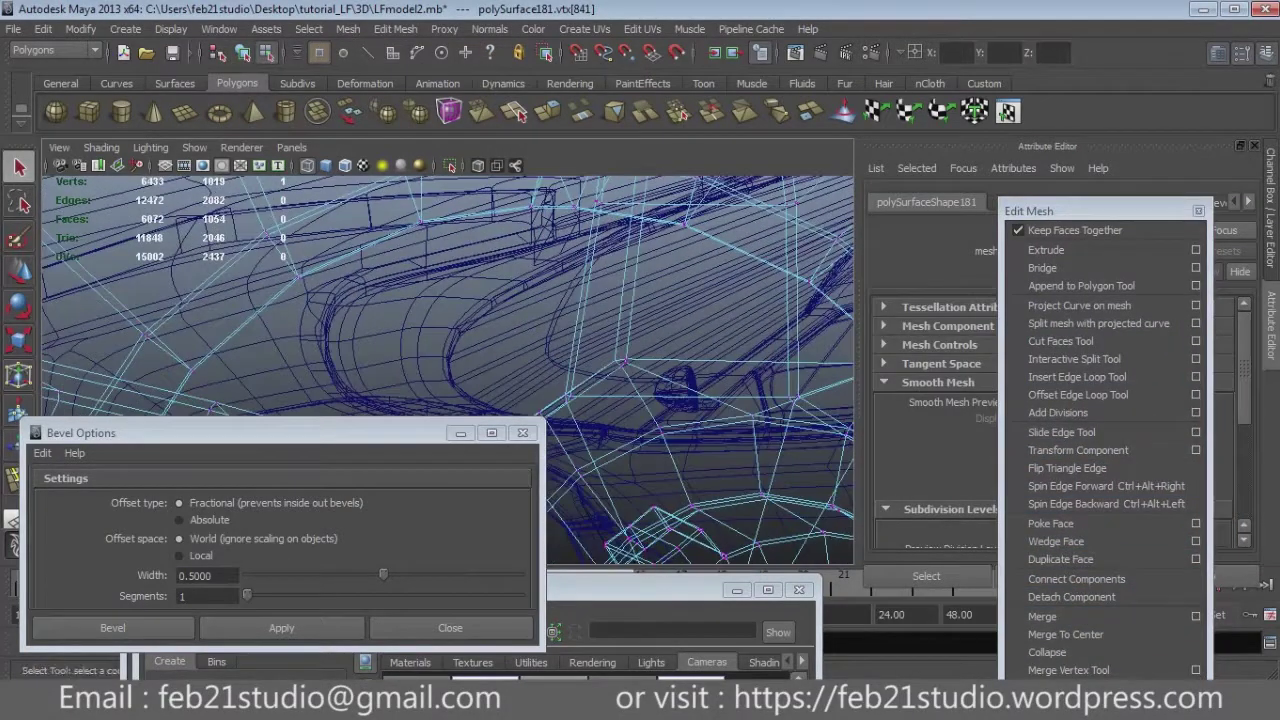
pyautogui.keyDown('alt'); pyautogui.moveTo(700, 340); pyautogui.dragTo(640, 330); pyautogui.keyUp('alt')
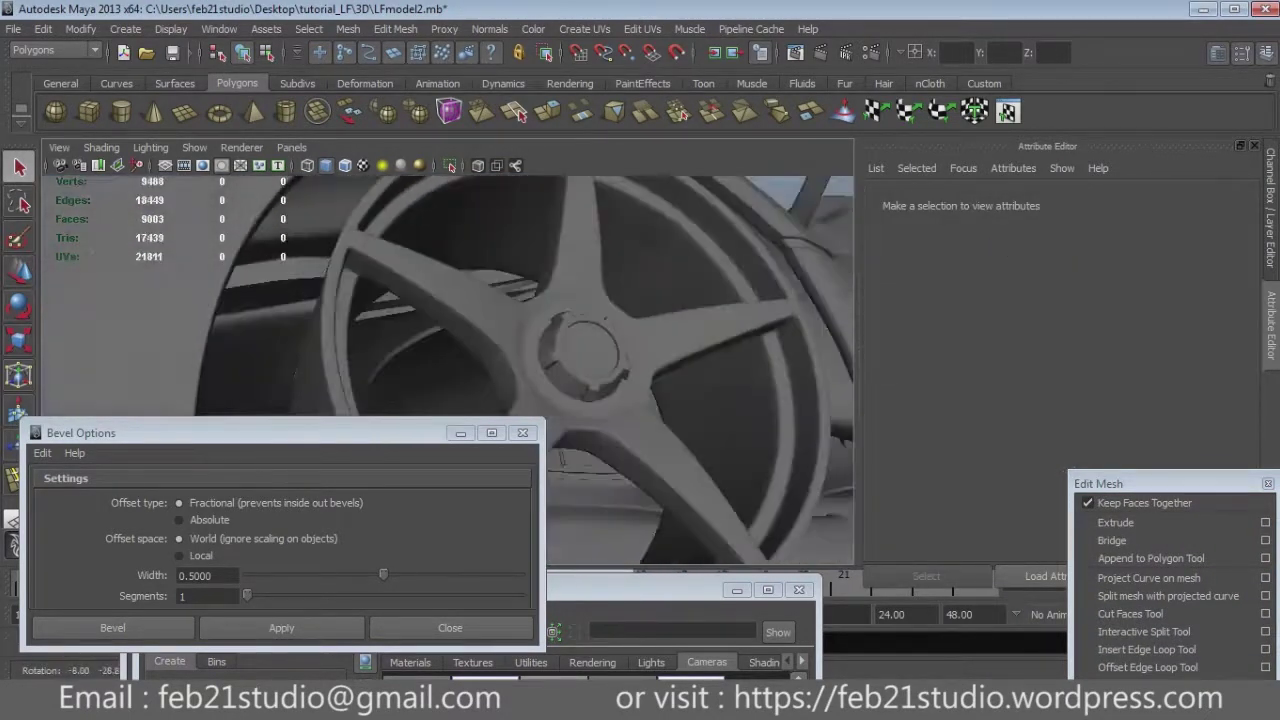
# Merge another set of stray hub vertices, leaving 1001 vertices, then reselect the whole wheel.
pyautogui.keyDown('alt'); pyautogui.moveTo(430, 320); pyautogui.dragTo(330, 320); pyautogui.keyUp('alt')
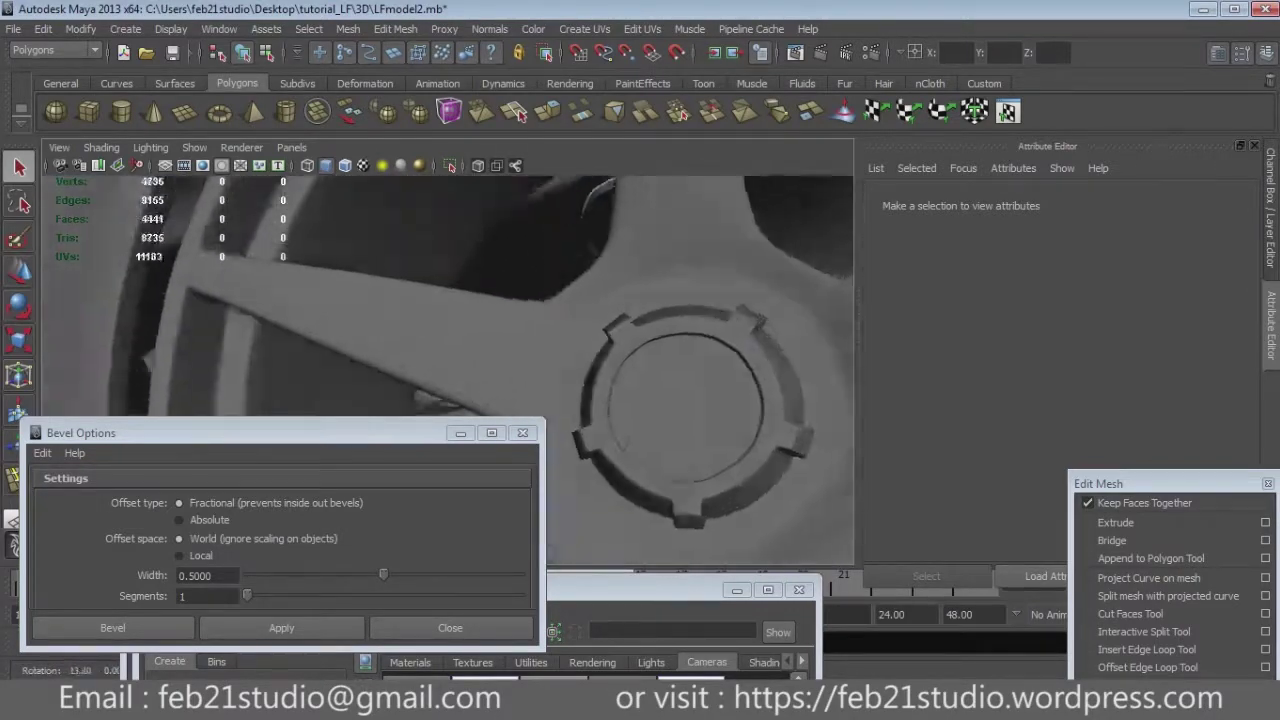
pyautogui.click(500, 300)
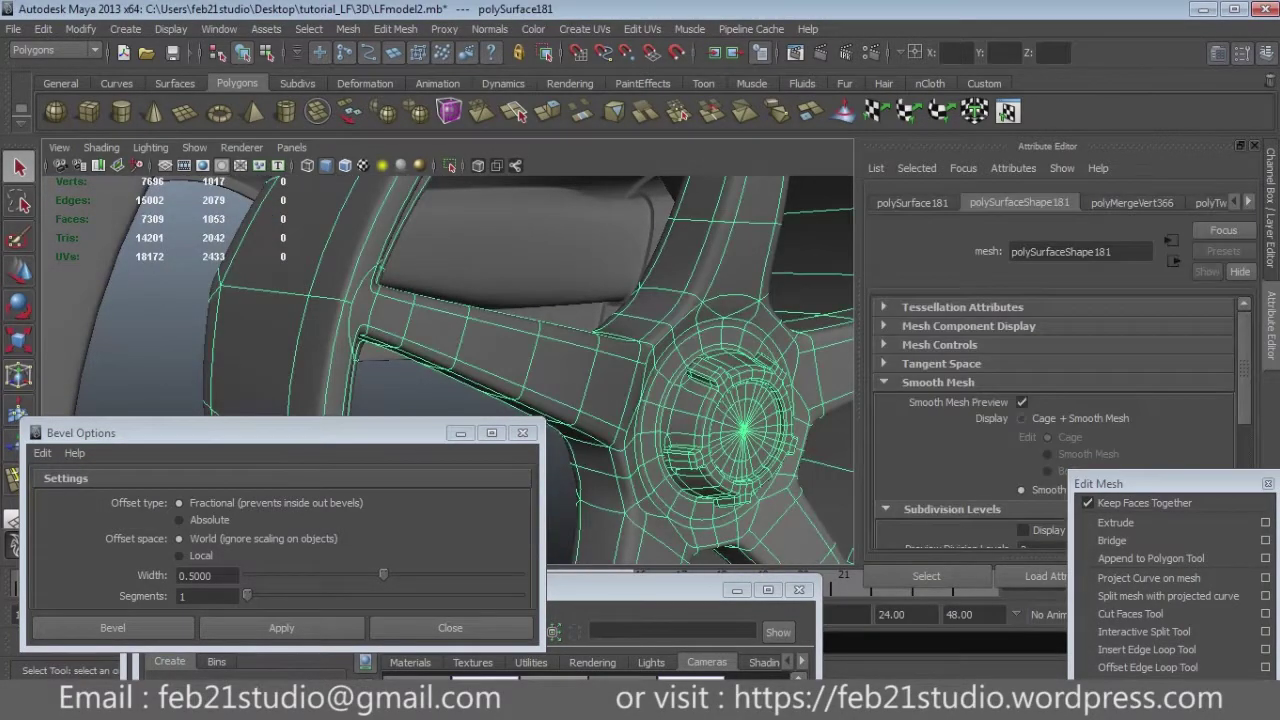
pyautogui.keyDown('alt'); pyautogui.moveTo(500, 300); pyautogui.dragTo(420, 330); pyautogui.keyUp('alt')
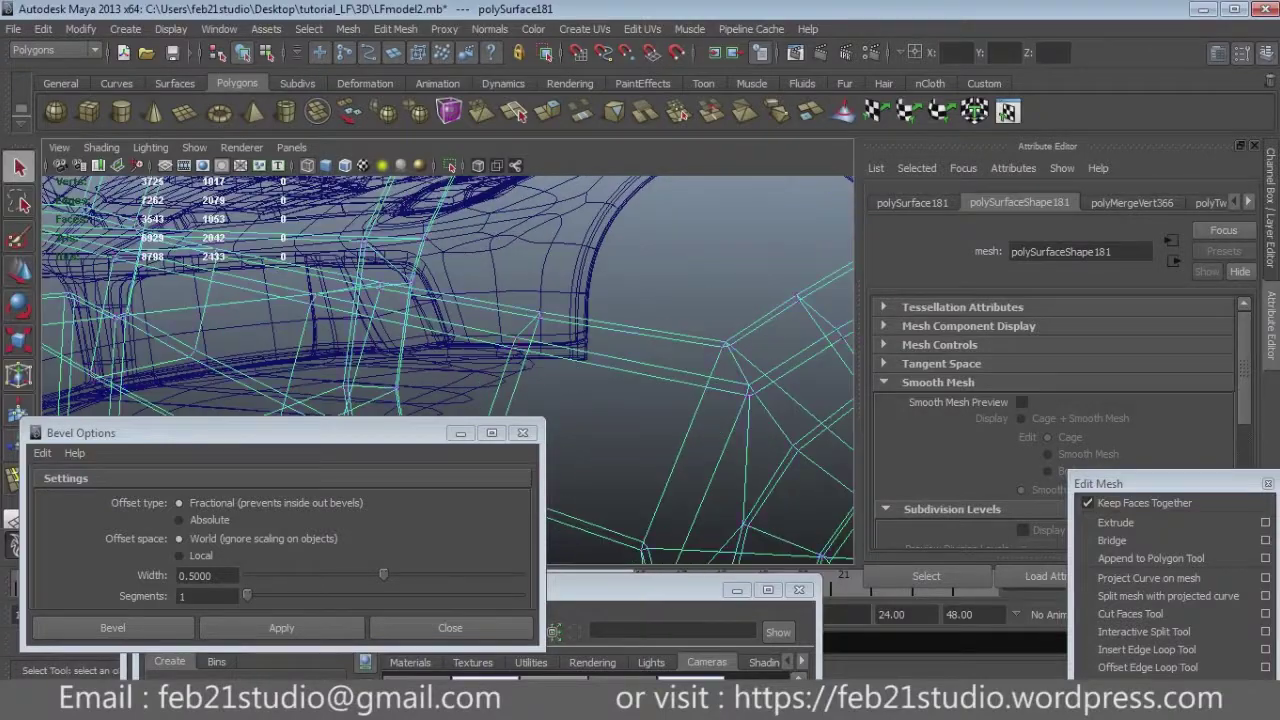
pyautogui.press('F9')
pyautogui.click(749, 396)
pyautogui.moveTo(1150, 483); pyautogui.dragTo(1150, 203)
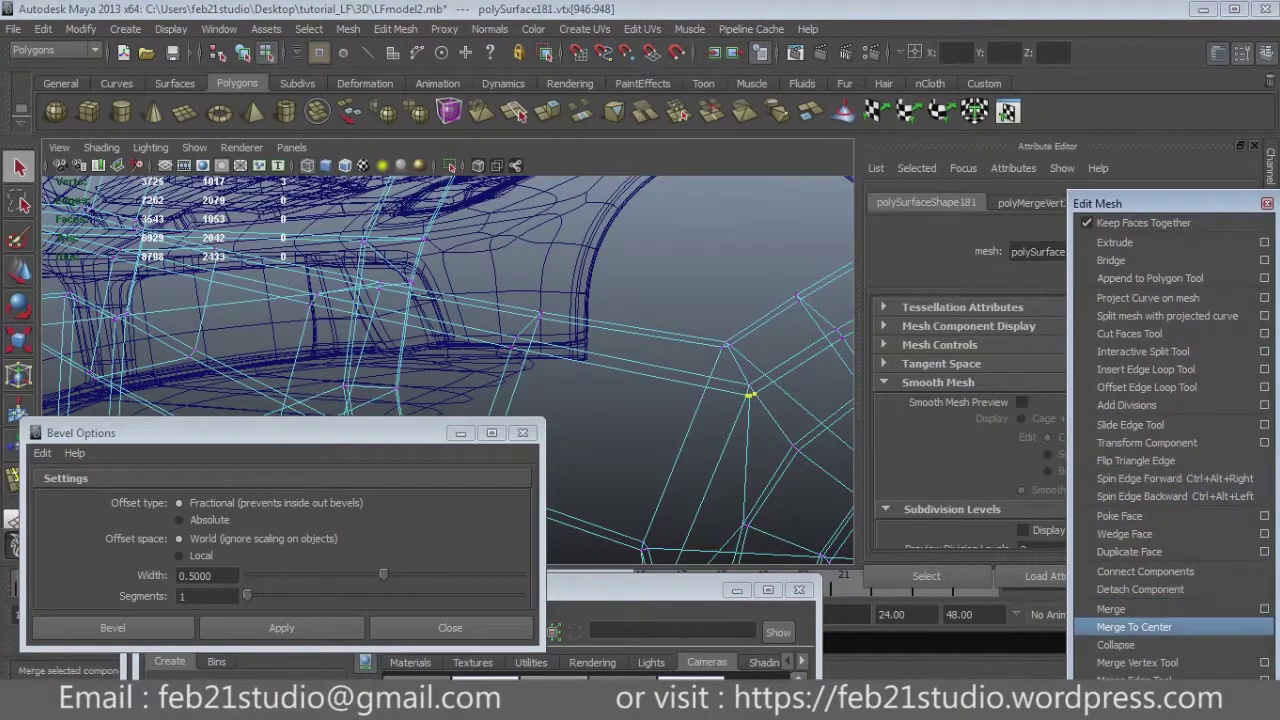
pyautogui.click(1134, 626)
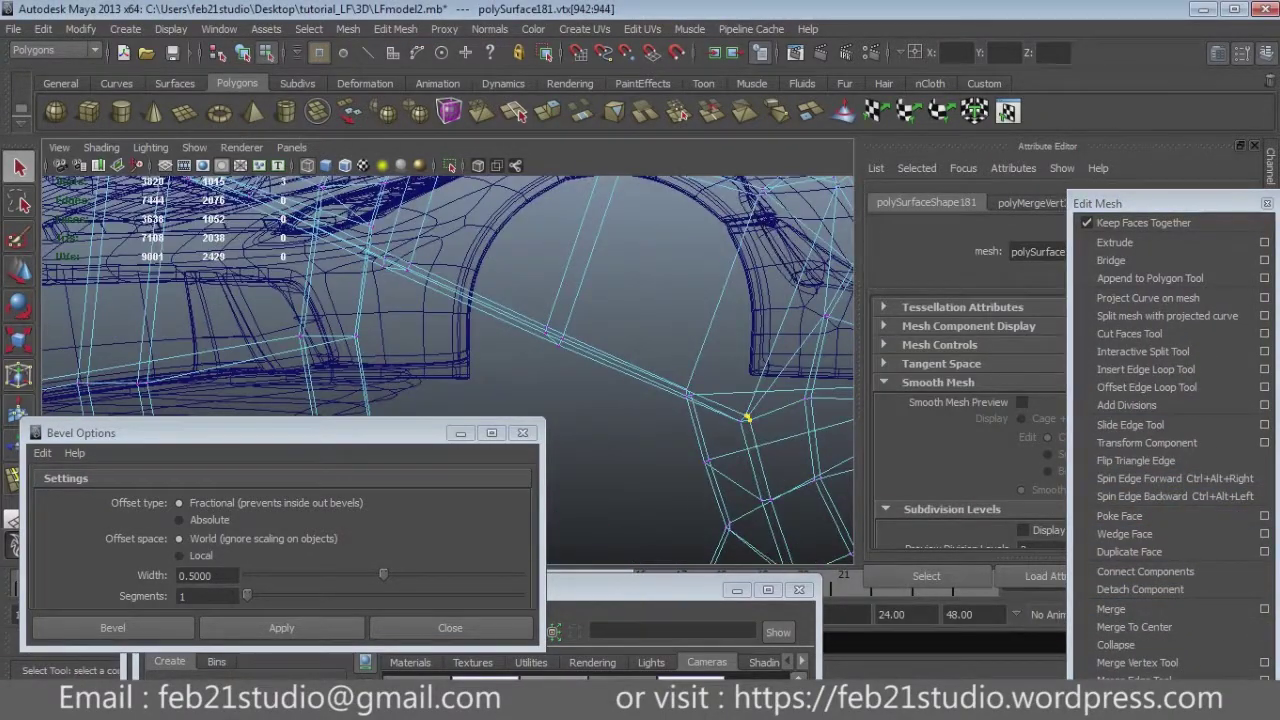
pyautogui.keyDown('alt'); pyautogui.moveTo(450, 370); pyautogui.dragTo(400, 350); pyautogui.keyUp('alt')
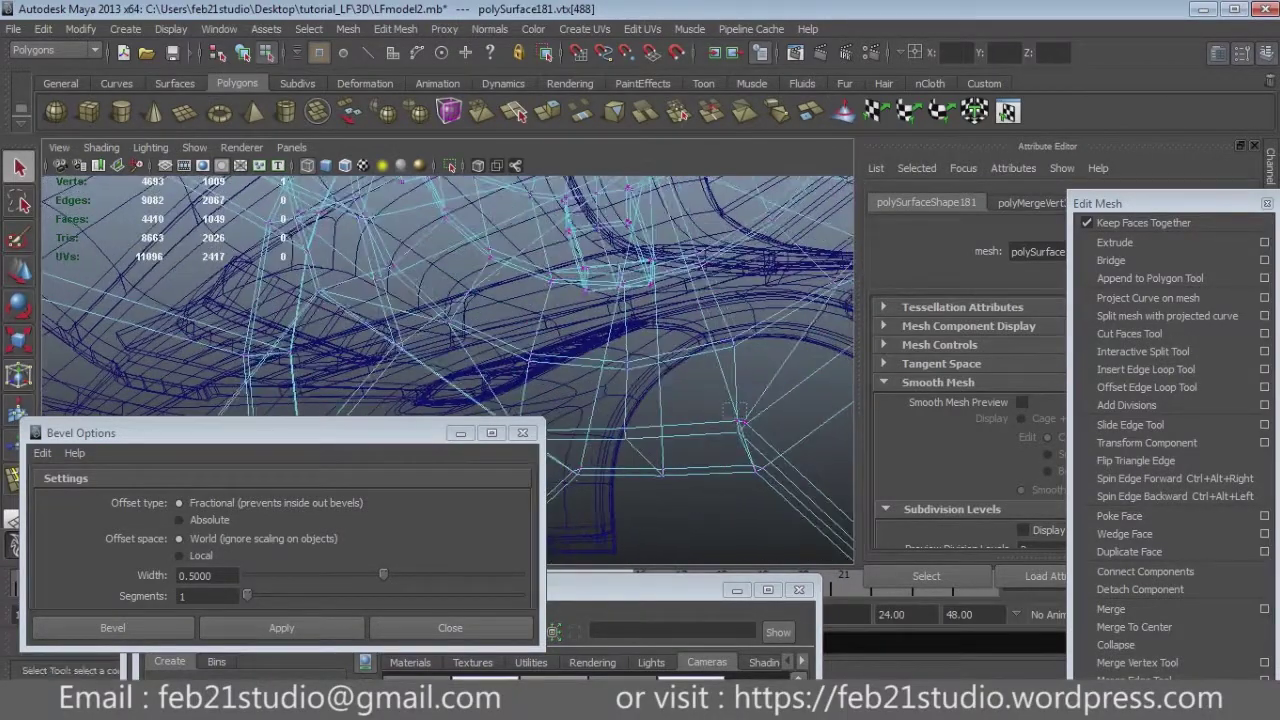
pyautogui.moveTo(735, 397)
pyautogui.keyDown('alt'); pyautogui.mouseDown()
pyautogui.moveTo(590, 390)
pyautogui.moveTo(640, 390)
pyautogui.moveTo(690, 437)
pyautogui.moveTo(600, 400)
pyautogui.moveTo(650, 420)
pyautogui.mouseUp(); pyautogui.keyUp('alt')
pyautogui.press('F8')
pyautogui.moveTo(650, 420)
pyautogui.keyDown('alt'); pyautogui.mouseDown(button='right')
pyautogui.moveTo(620, 400)
pyautogui.moveTo(520, 420)
pyautogui.mouseUp(button='right'); pyautogui.keyUp('alt')
pyautogui.moveTo(520, 420)
pyautogui.keyDown('alt'); pyautogui.mouseDown()
pyautogui.moveTo(560, 400)
pyautogui.moveTo(430, 390)
pyautogui.mouseUp(); pyautogui.keyUp('alt')
pyautogui.click(478, 355)
# Frame the wheel and select all its vertices for the rear-arch copy, polySurface182.
pyautogui.press('f')
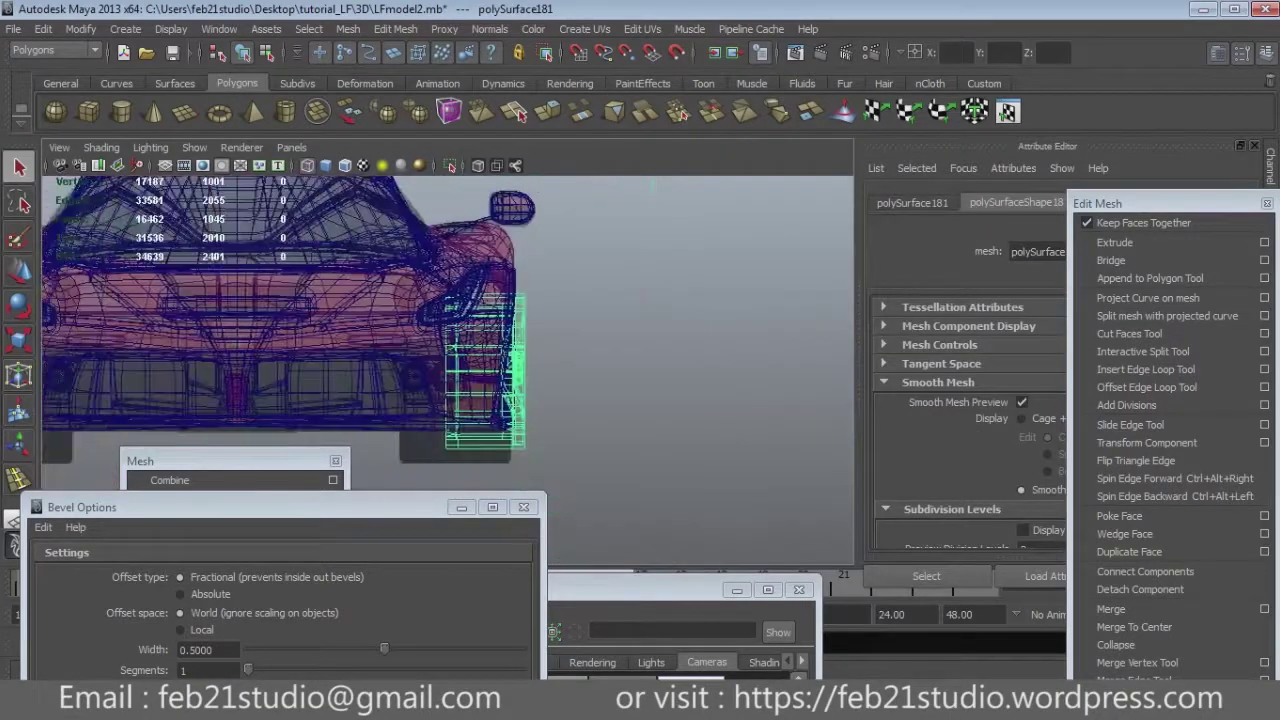
pyautogui.moveTo(330, 440)
pyautogui.keyDown('alt'); pyautogui.mouseDown()
pyautogui.moveTo(262, 452)
pyautogui.moveTo(300, 440)
pyautogui.mouseUp(); pyautogui.keyUp('alt')
pyautogui.click(300, 440)
pyautogui.moveTo(502, 205); pyautogui.dragTo(690, 460)
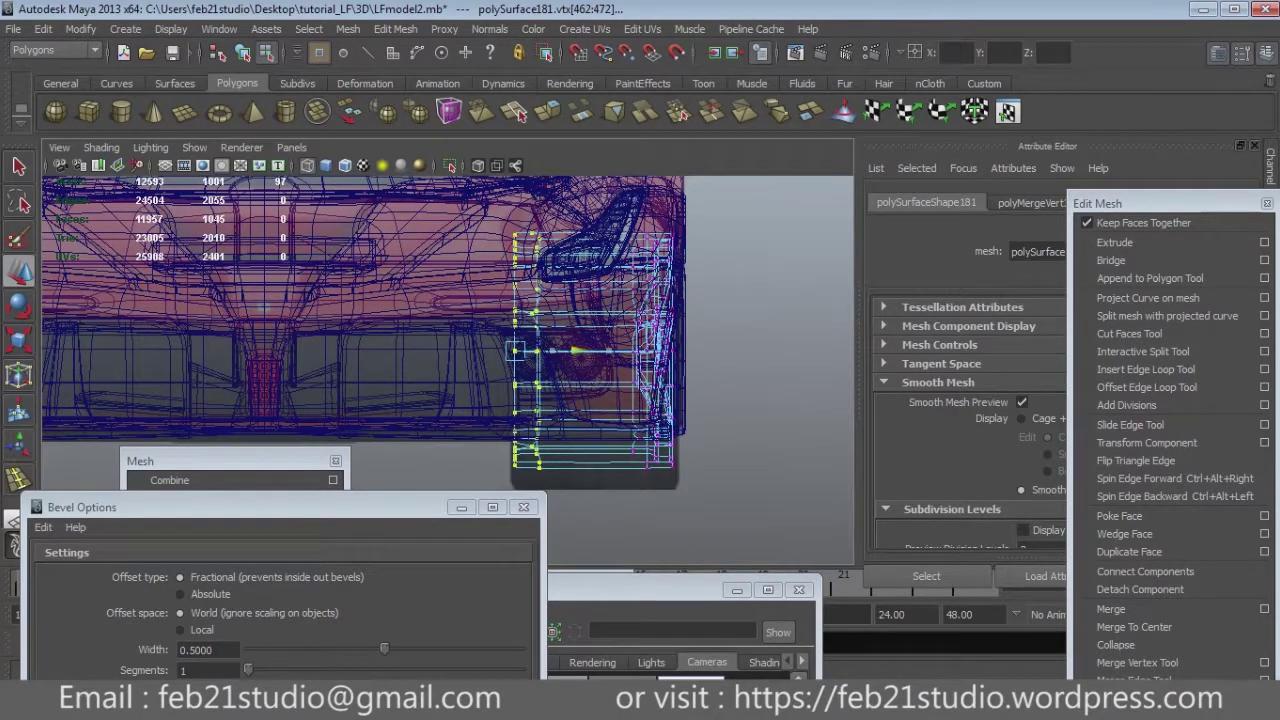
pyautogui.press('F8')
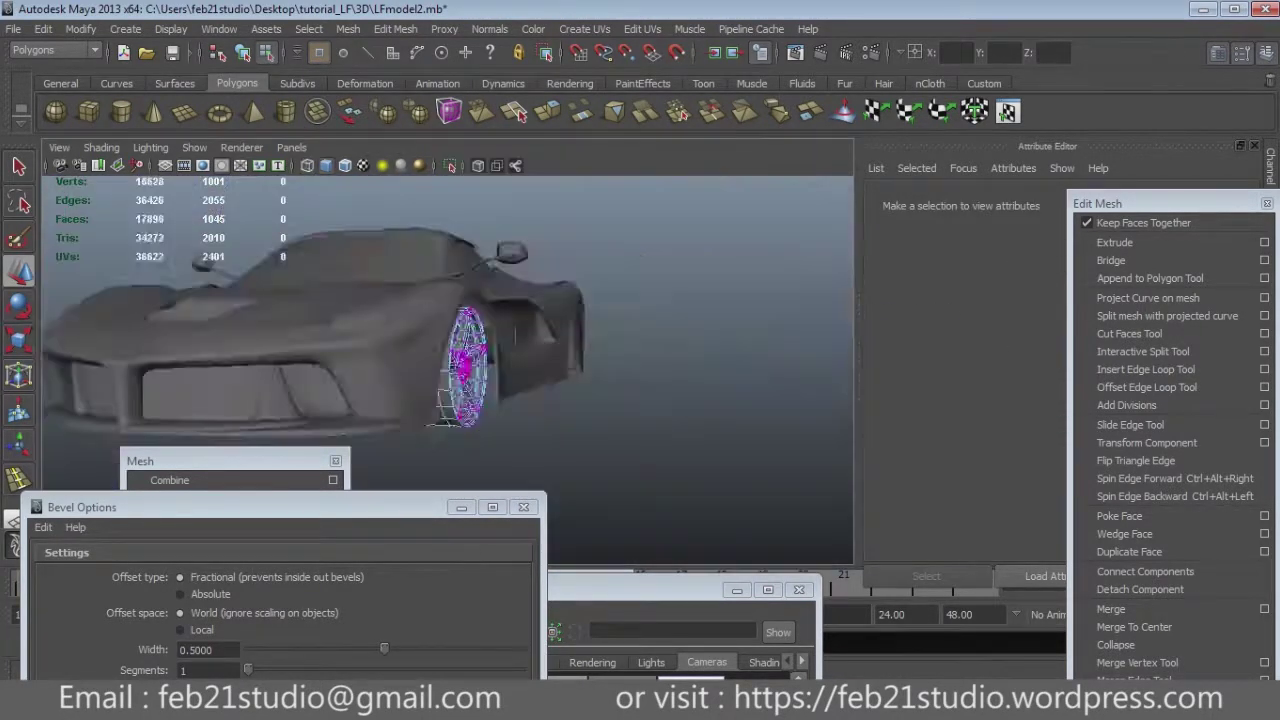
pyautogui.keyDown('alt'); pyautogui.moveTo(600, 400); pyautogui.dragTo(500, 400); pyautogui.keyUp('alt')
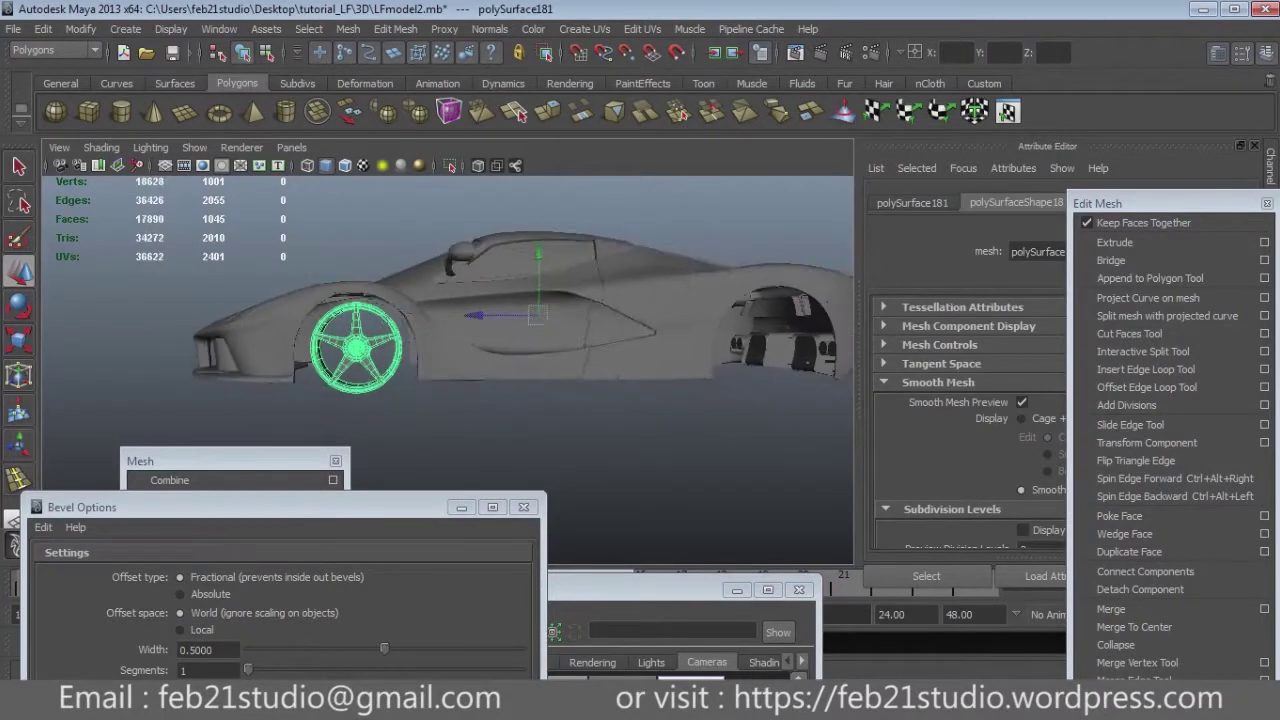
pyautogui.keyDown('alt'); pyautogui.moveTo(600, 400); pyautogui.dragTo(650, 400); pyautogui.keyUp('alt')
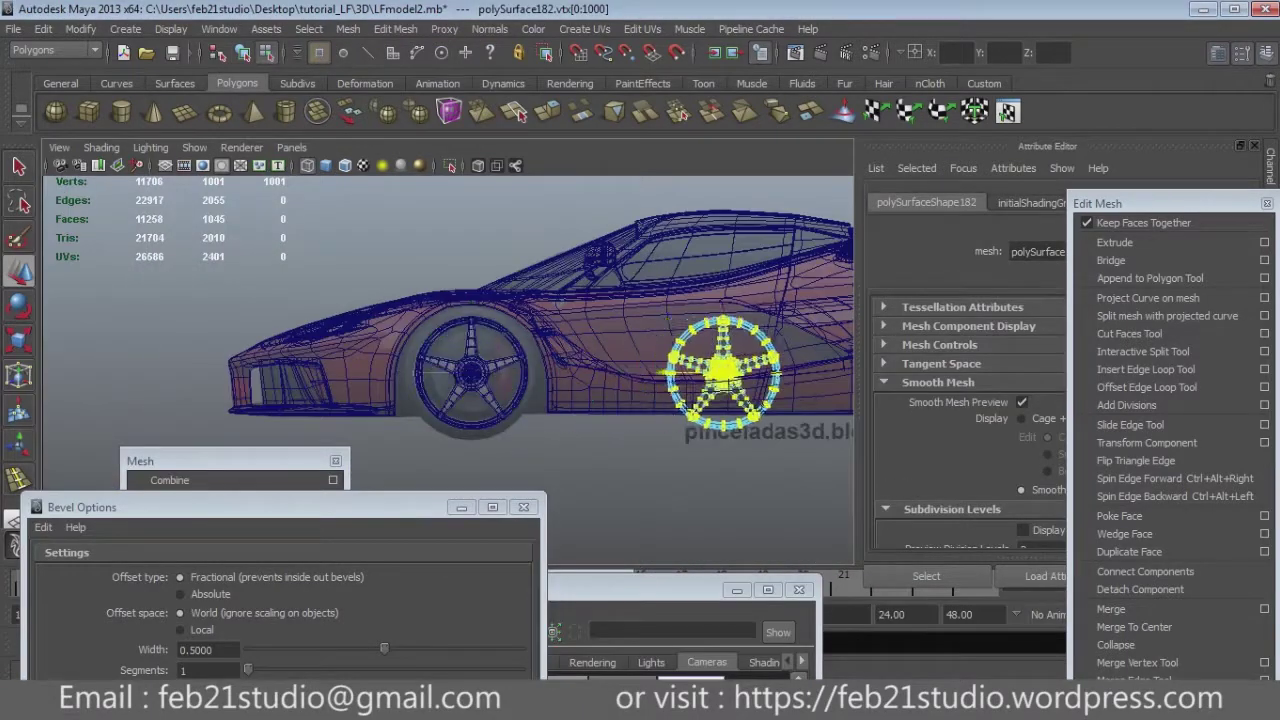
# Move the rear rim up and scale it until it fills the reference's rear tyre.
pyautogui.scroll(5, 585, 365)
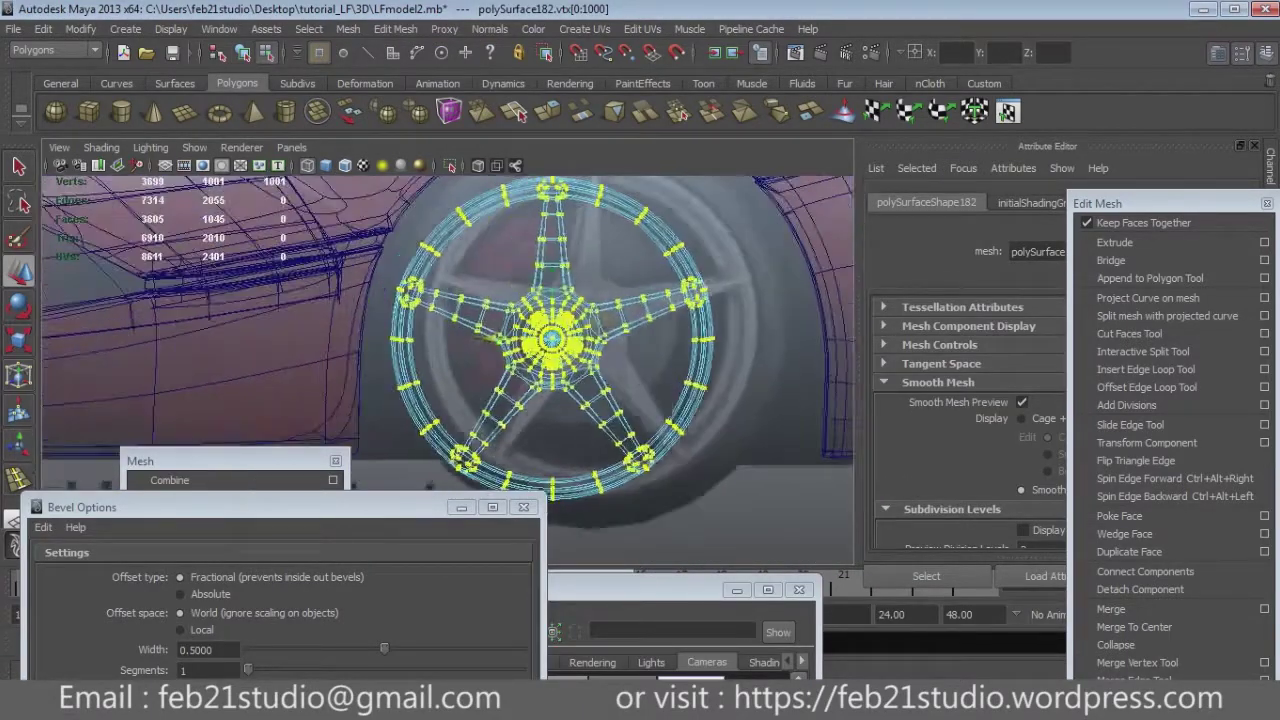
pyautogui.moveTo(585, 300); pyautogui.dragTo(585, 290)
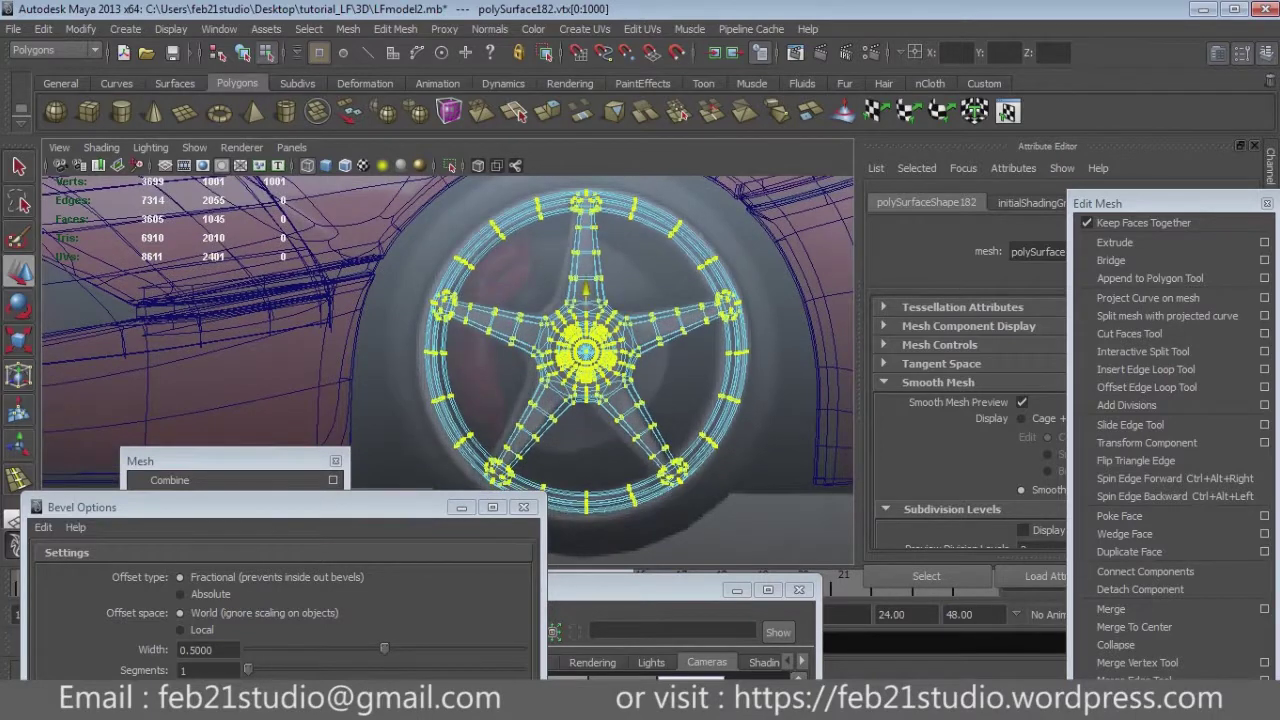
pyautogui.moveTo(583, 297); pyautogui.dragTo(583, 294)
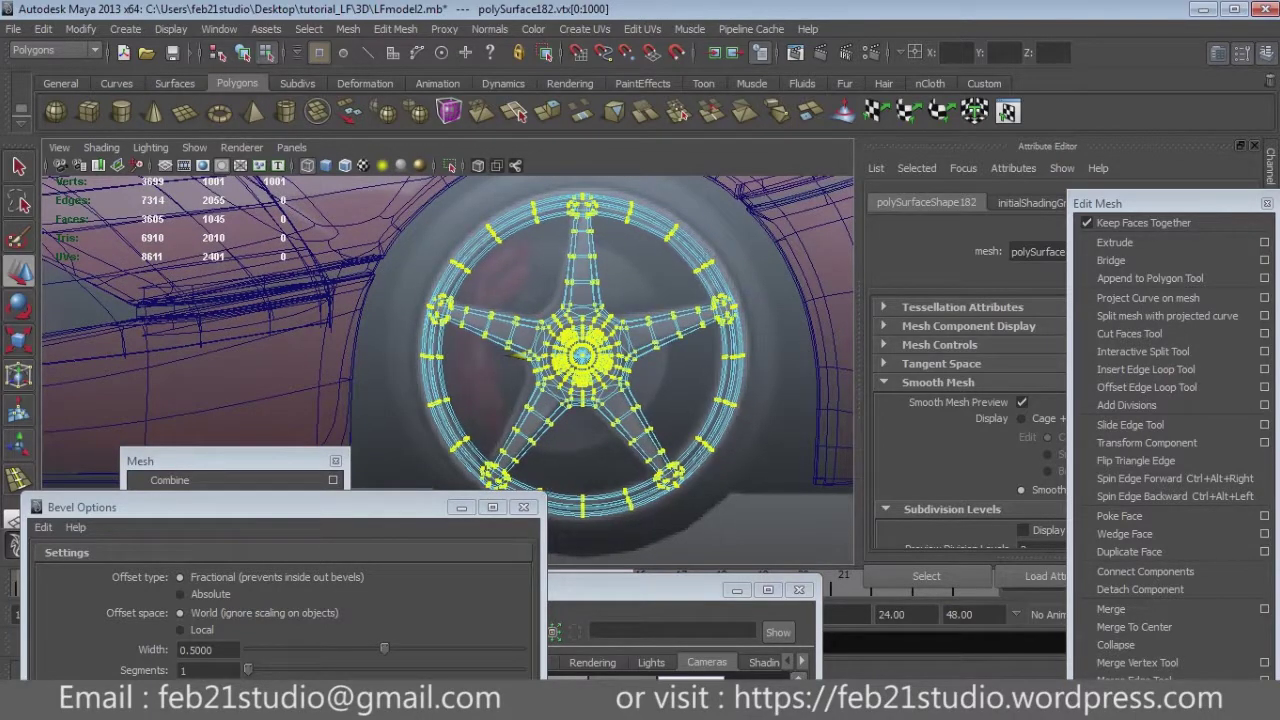
pyautogui.moveTo(583, 355); pyautogui.dragTo(595, 355)
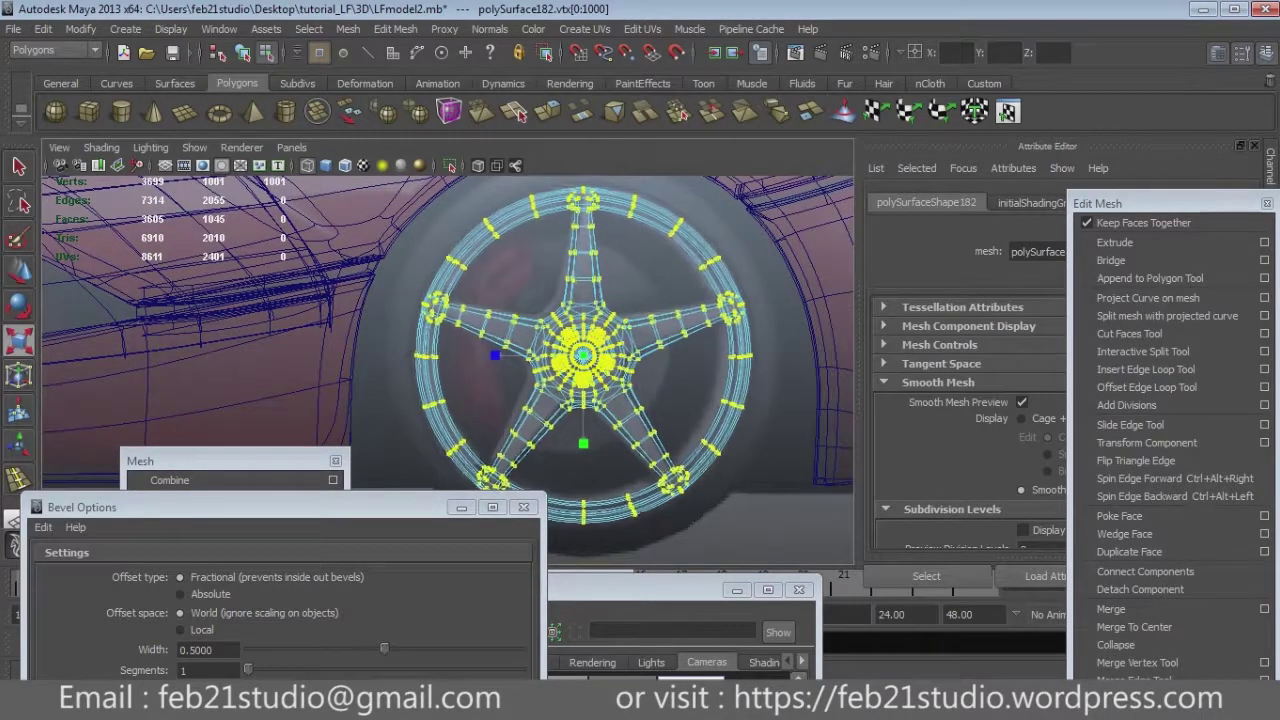
pyautogui.keyDown('alt'); pyautogui.moveTo(583, 355); pyautogui.dragTo(640, 370, button='middle'); pyautogui.keyUp('alt')
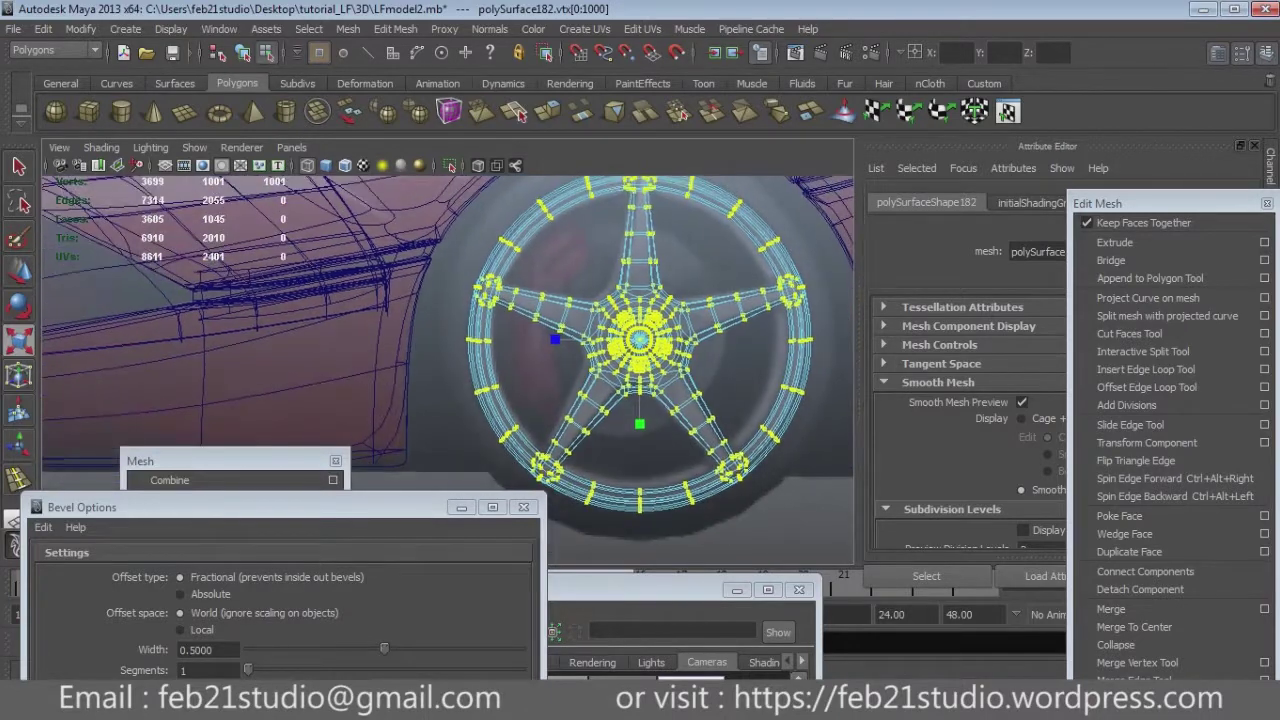
pyautogui.moveTo(640, 370); pyautogui.dragTo(632, 372)
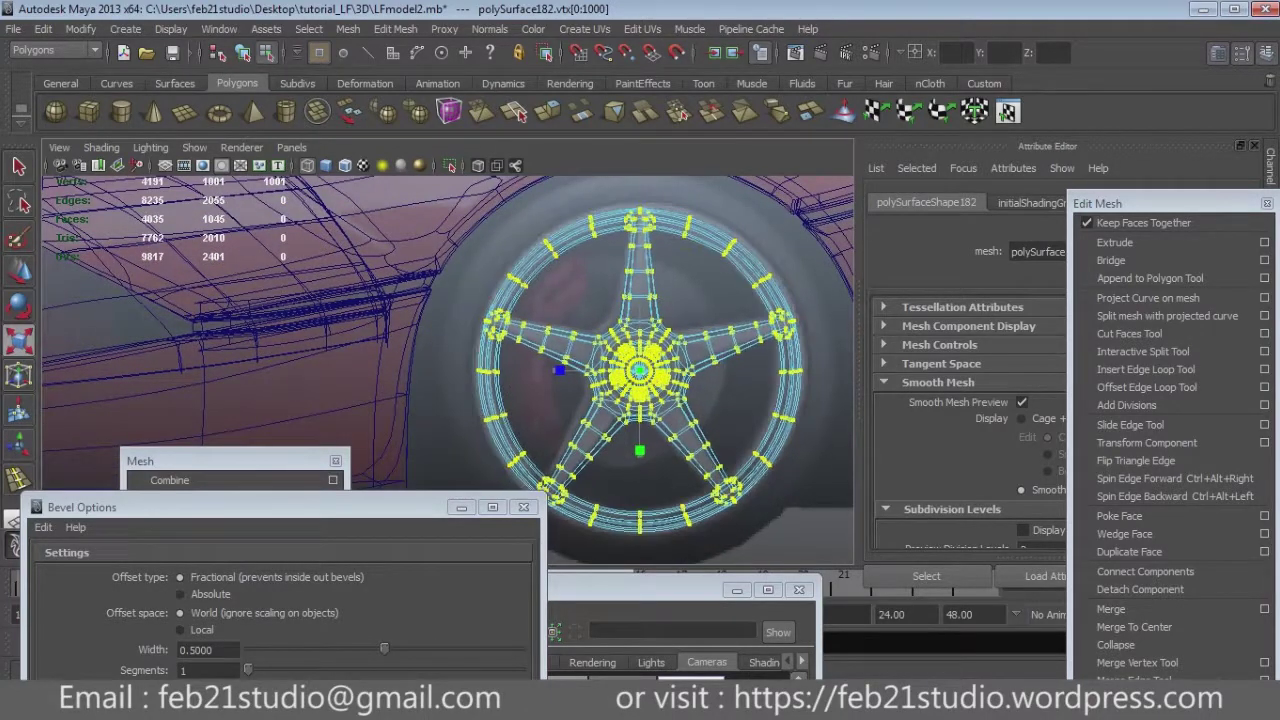
pyautogui.moveTo(632, 372); pyautogui.dragTo(628, 372)
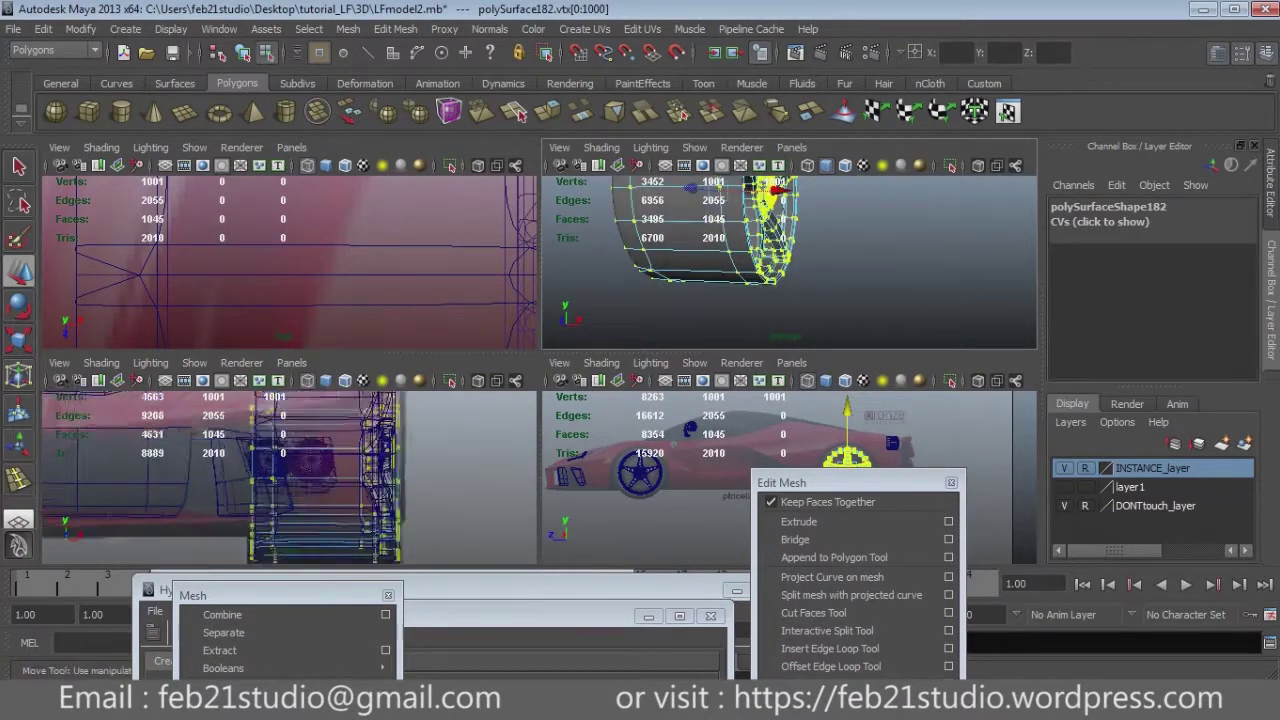
# Nudge the rear rim into line in the side views, then leave vertex mode.
pyautogui.moveTo(778, 189); pyautogui.dragTo(774, 185)
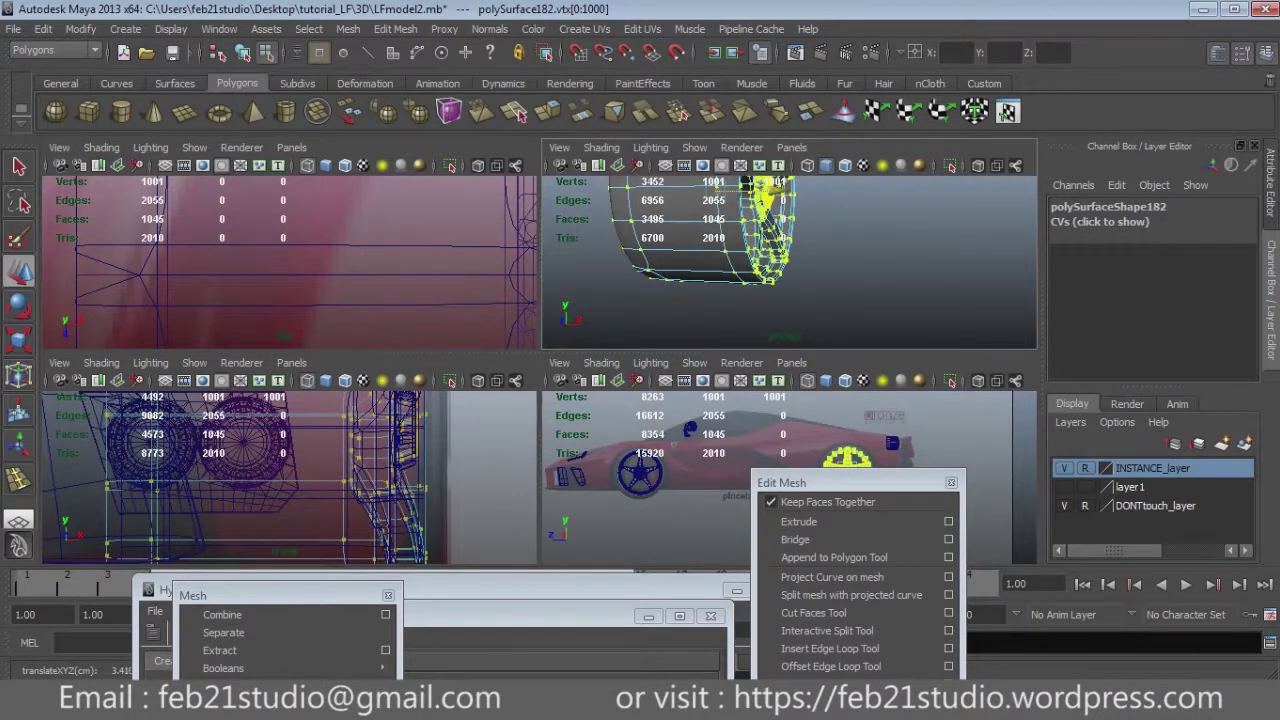
pyautogui.moveTo(774, 186); pyautogui.dragTo(736, 255)
pyautogui.scroll(5, 736, 255)
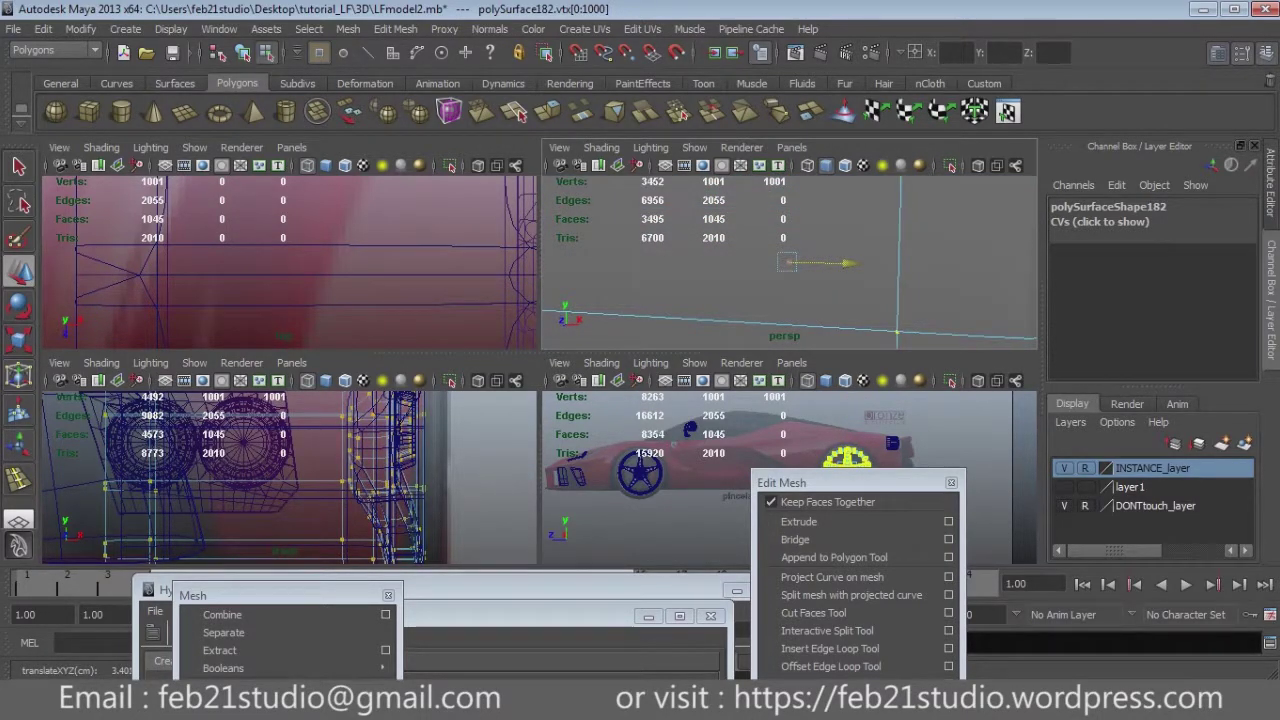
pyautogui.press('space')
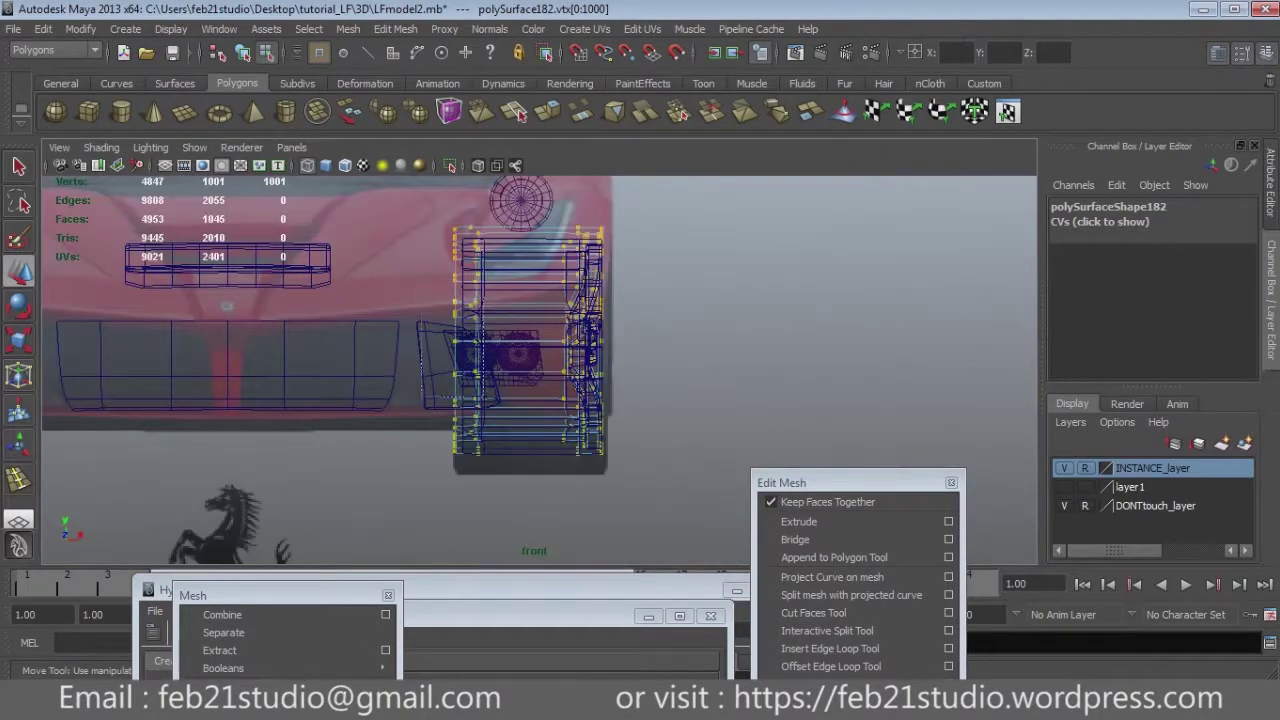
pyautogui.press('space')
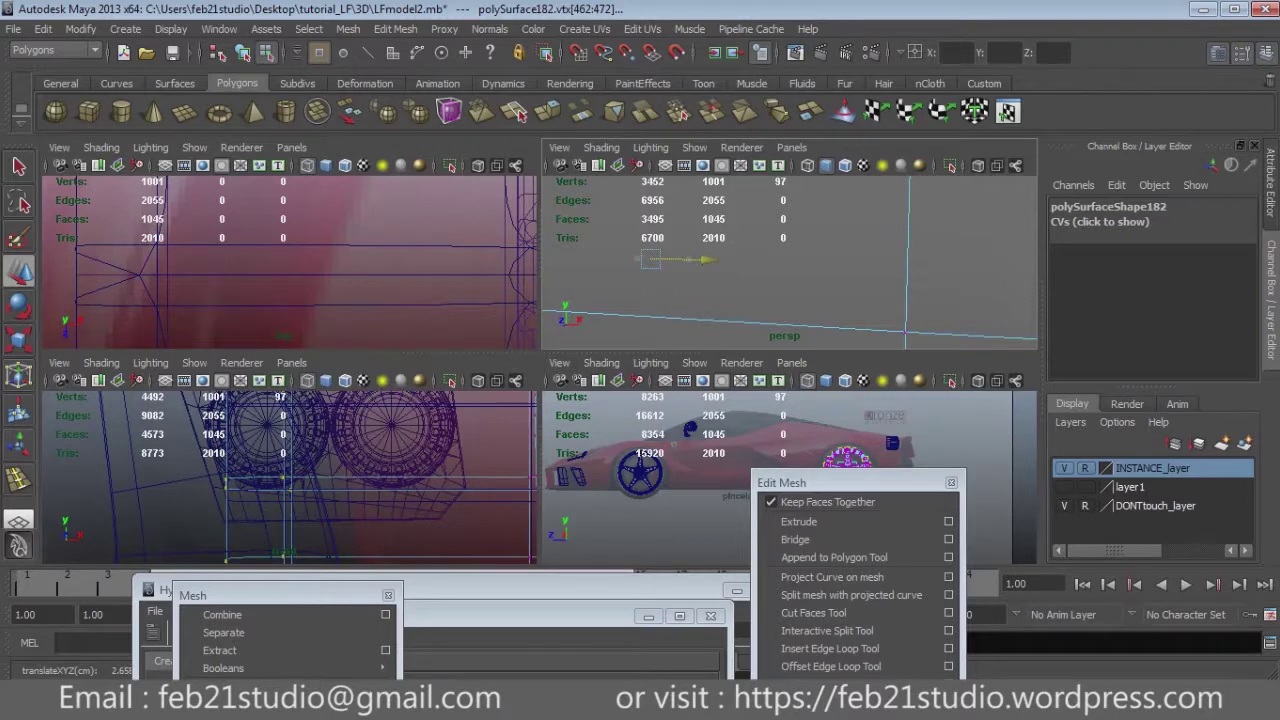
pyautogui.press('f')
pyautogui.press('F8')
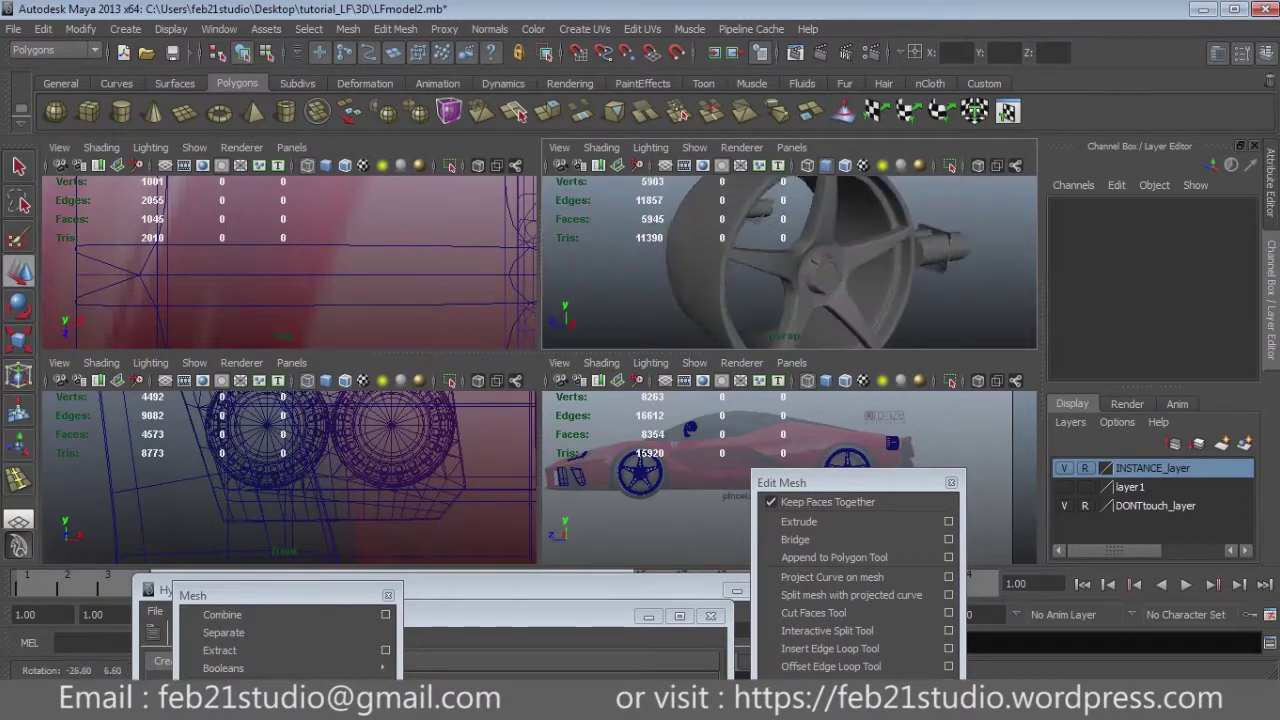
# Review both rims in perspective and add polygon cylinder pCylinder22 beside the front wheel.
pyautogui.press('space')
pyautogui.keyDown('alt'); pyautogui.moveTo(540, 370); pyautogui.dragTo(600, 360); pyautogui.keyUp('alt')
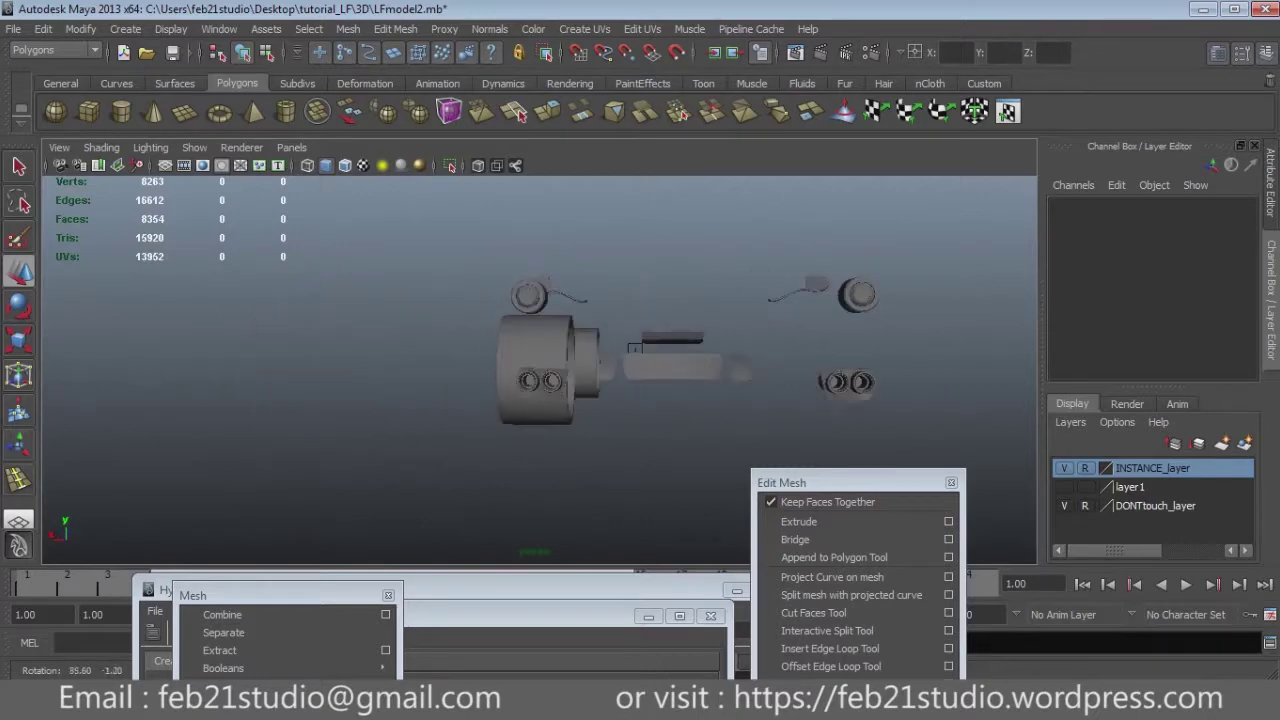
pyautogui.keyDown('alt'); pyautogui.moveTo(600, 360); pyautogui.dragTo(700, 380, button='right'); pyautogui.keyUp('alt')
pyautogui.scroll(-3, 540, 370)
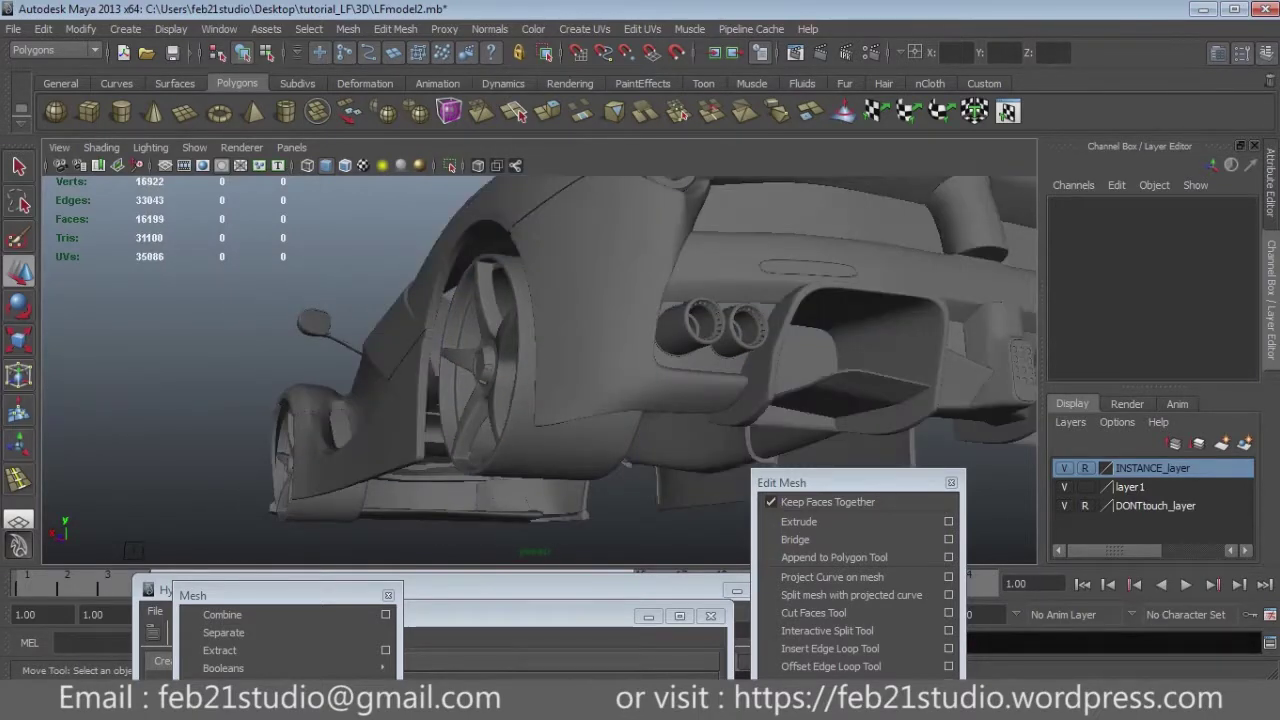
pyautogui.keyDown('alt'); pyautogui.moveTo(540, 370); pyautogui.dragTo(640, 360); pyautogui.keyUp('alt')
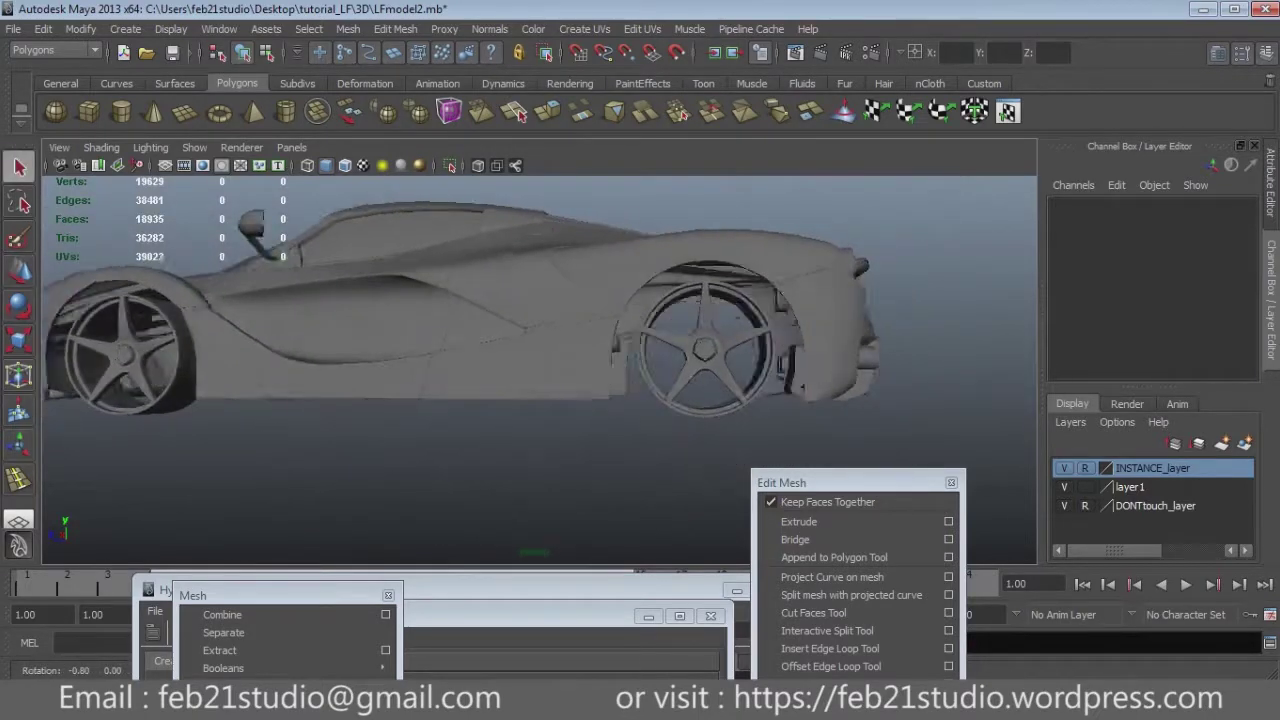
pyautogui.keyDown('alt'); pyautogui.moveTo(540, 370); pyautogui.dragTo(620, 360); pyautogui.keyUp('alt')
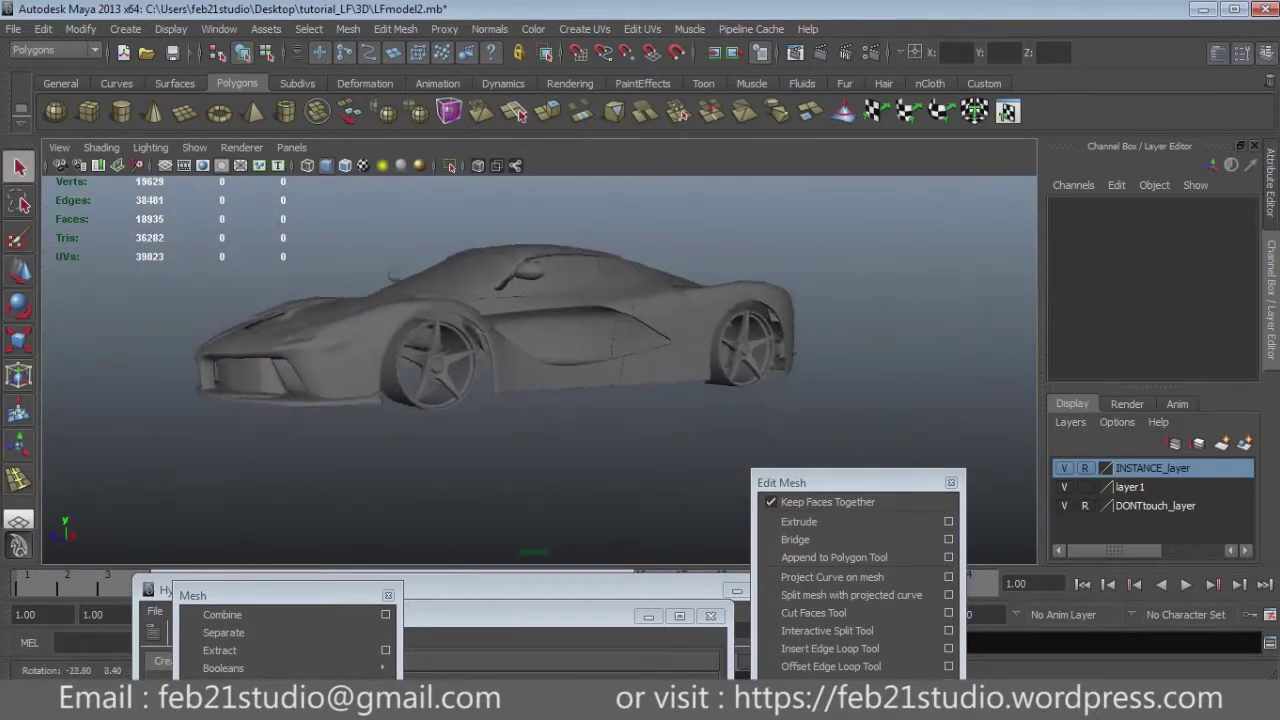
pyautogui.moveTo(540, 370)
pyautogui.keyDown('alt'); pyautogui.mouseDown()
pyautogui.moveTo(490, 368)
pyautogui.moveTo(590, 430)
pyautogui.moveTo(540, 380)
pyautogui.mouseUp(); pyautogui.keyUp('alt')
pyautogui.press('e')
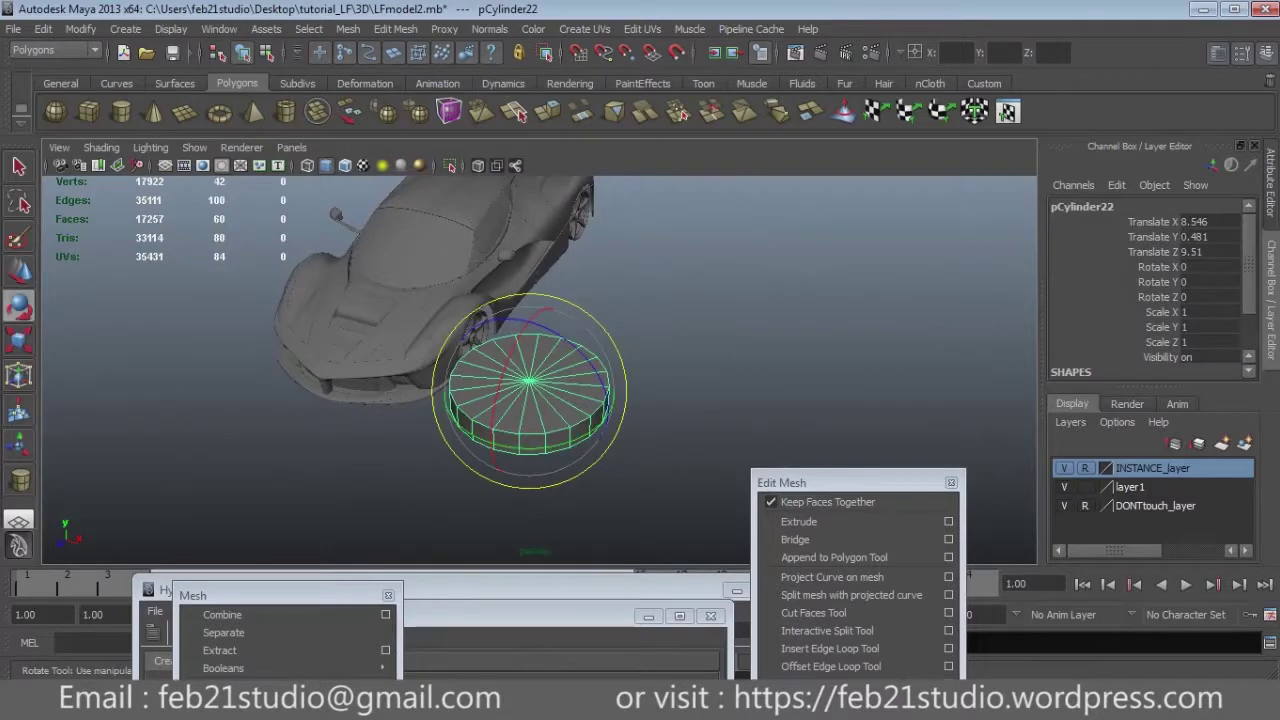
# Slide the cylinder toward the front wheel and lower it to wheel height.
pyautogui.moveTo(540, 370)
pyautogui.keyDown('alt'); pyautogui.mouseDown()
pyautogui.moveTo(480, 350)
pyautogui.moveTo(600, 420)
pyautogui.mouseUp(); pyautogui.keyUp('alt')
pyautogui.moveTo(565, 368); pyautogui.dragTo(505, 368)
pyautogui.keyDown('alt'); pyautogui.moveTo(505, 368); pyautogui.dragTo(430, 330); pyautogui.keyUp('alt')
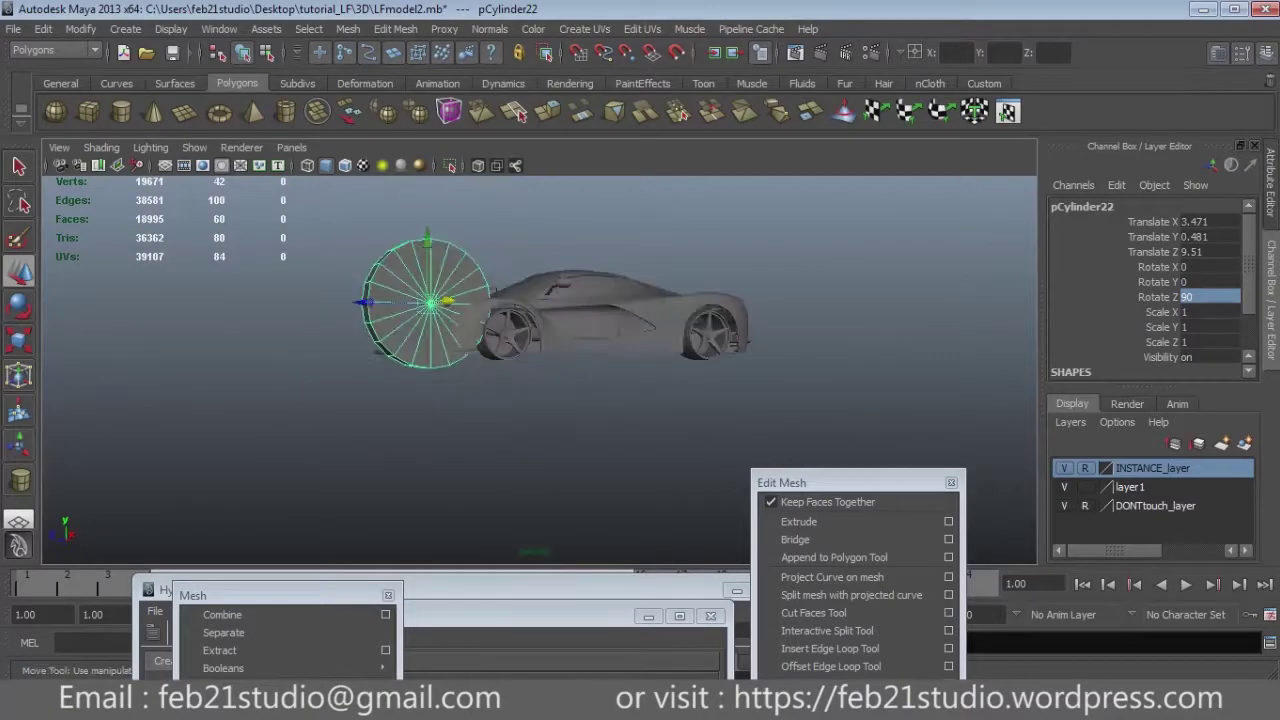
pyautogui.moveTo(507, 322); pyautogui.dragTo(507, 345)
pyautogui.press('space')
pyautogui.press('space')
pyautogui.scroll(5, 596, 391)
pyautogui.scroll(3, 596, 391)
pyautogui.scroll(4, 596, 387)
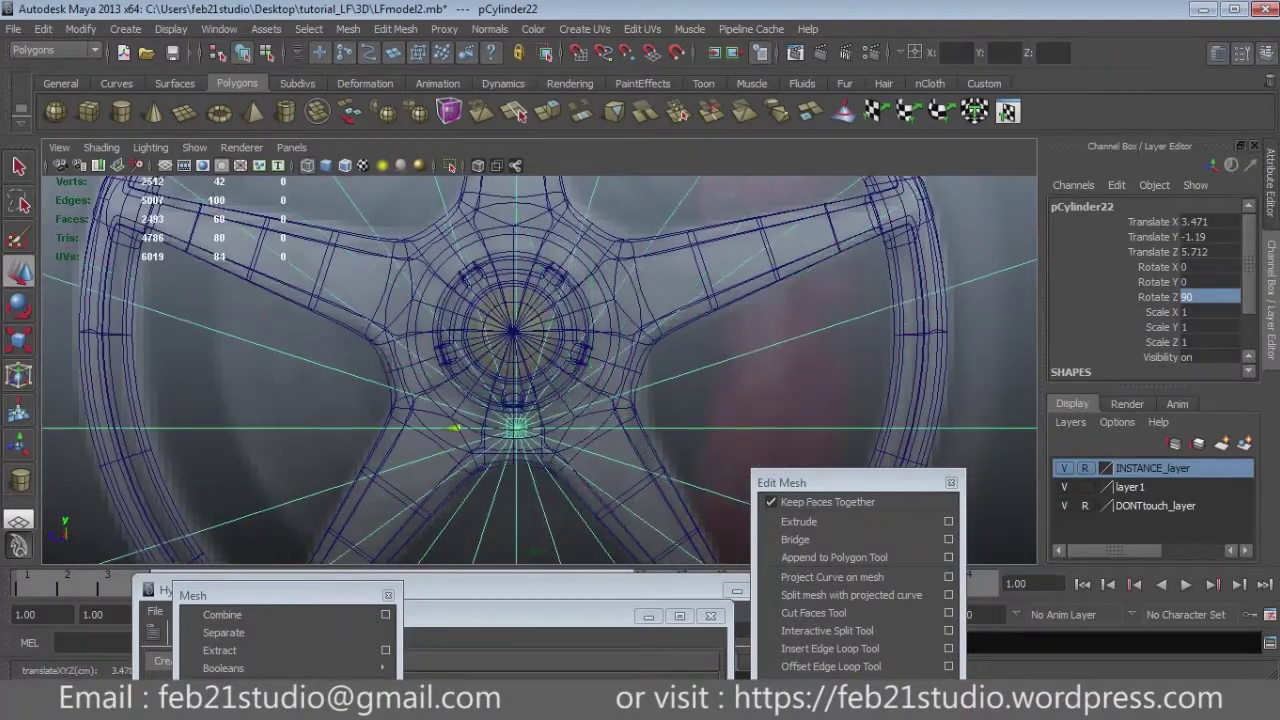
# Align the cylinder with the front wheel hub in depth and height.
pyautogui.moveTo(470, 452); pyautogui.dragTo(444, 452)
pyautogui.moveTo(500, 395); pyautogui.dragTo(500, 258)
pyautogui.scroll(3, 540, 369)
pyautogui.scroll(3, 540, 369)
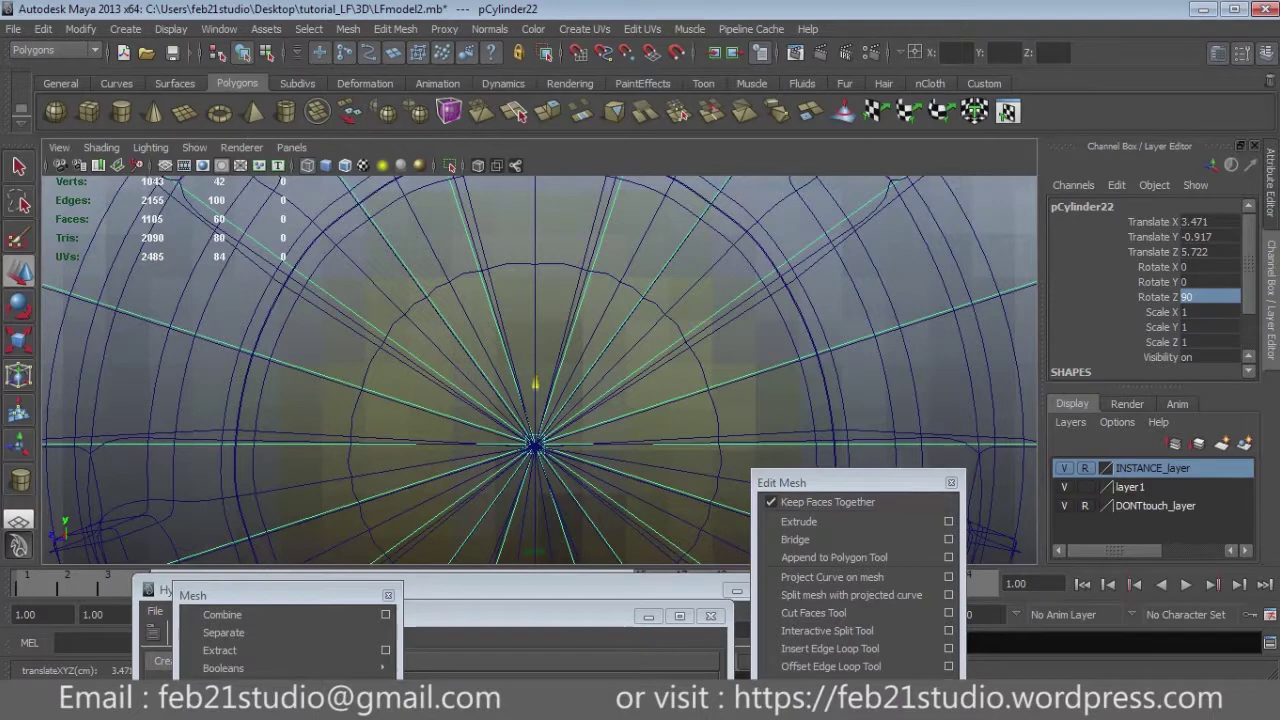
pyautogui.press('f')
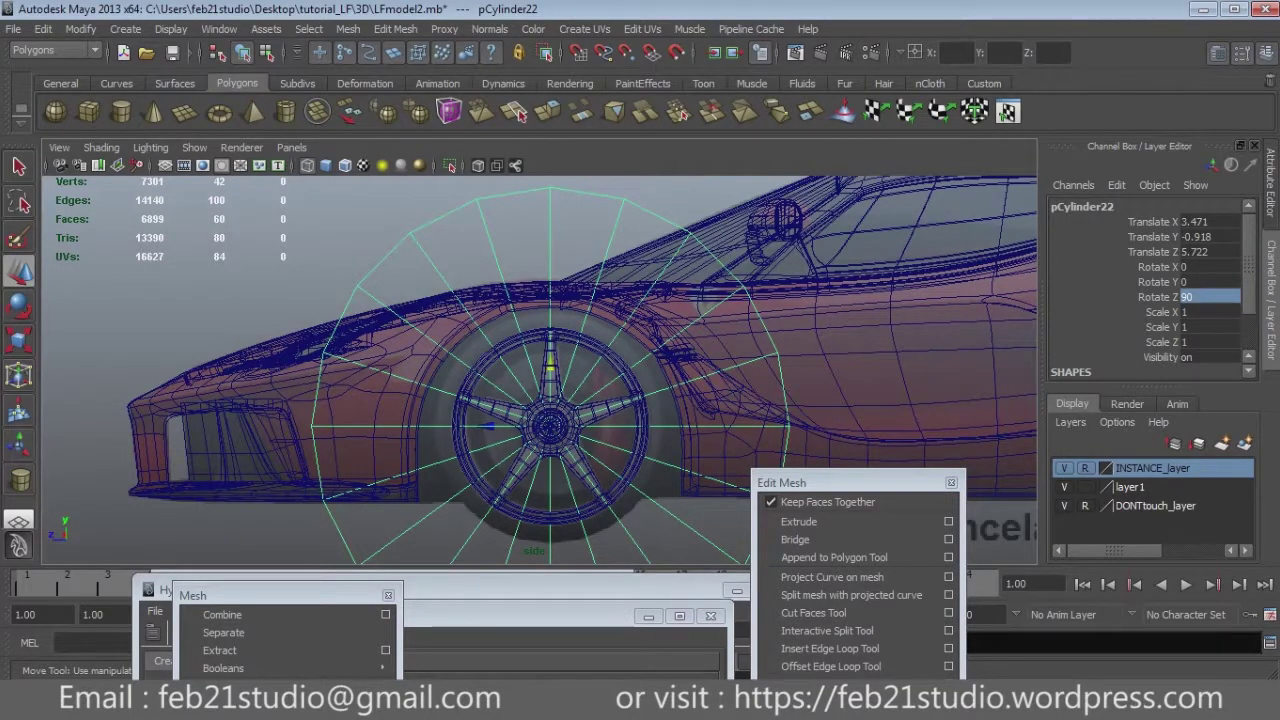
pyautogui.keyDown('alt'); pyautogui.moveTo(550, 425); pyautogui.dragTo(540, 383, button='middle'); pyautogui.keyUp('alt')
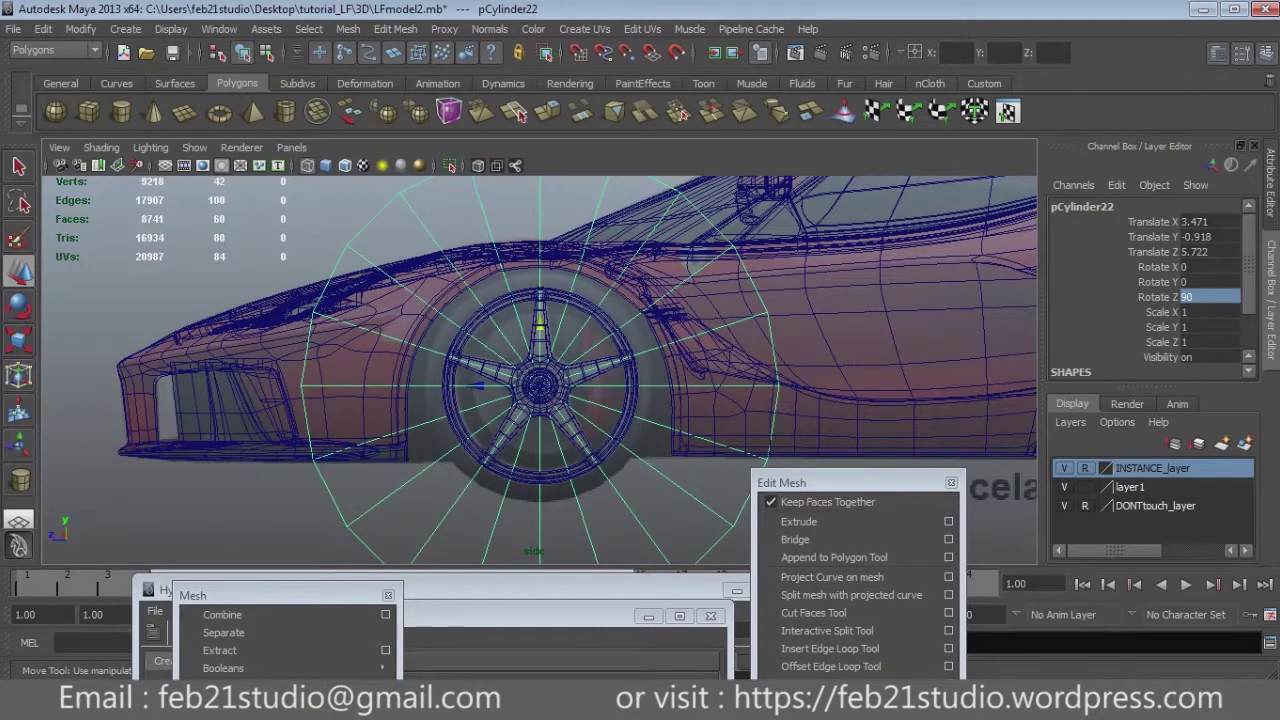
pyautogui.scroll(-5, 540, 370)
pyautogui.keyDown('alt'); pyautogui.moveTo(700, 450); pyautogui.dragTo(453, 313, button='middle'); pyautogui.keyUp('alt')
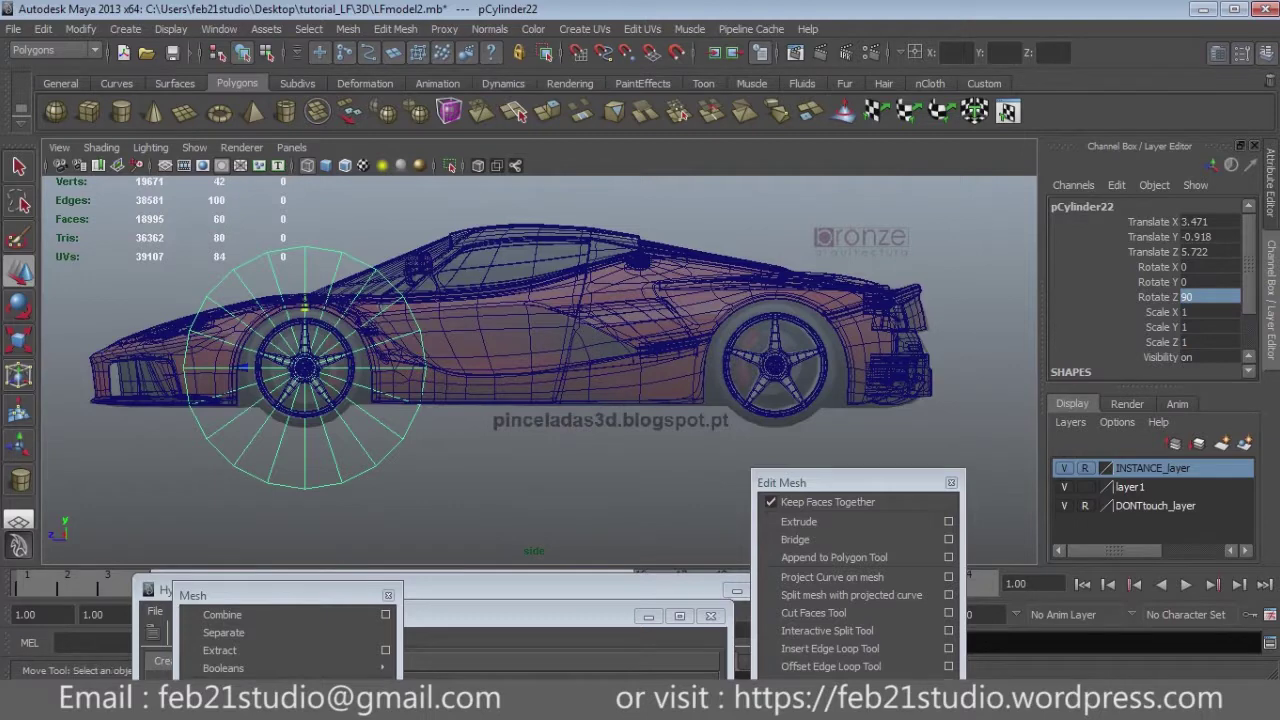
# Set Rotate Z to 90, duplicate the cylinder as pCylinder23, and scale it uniformly to 0.492.
pyautogui.press('Return')
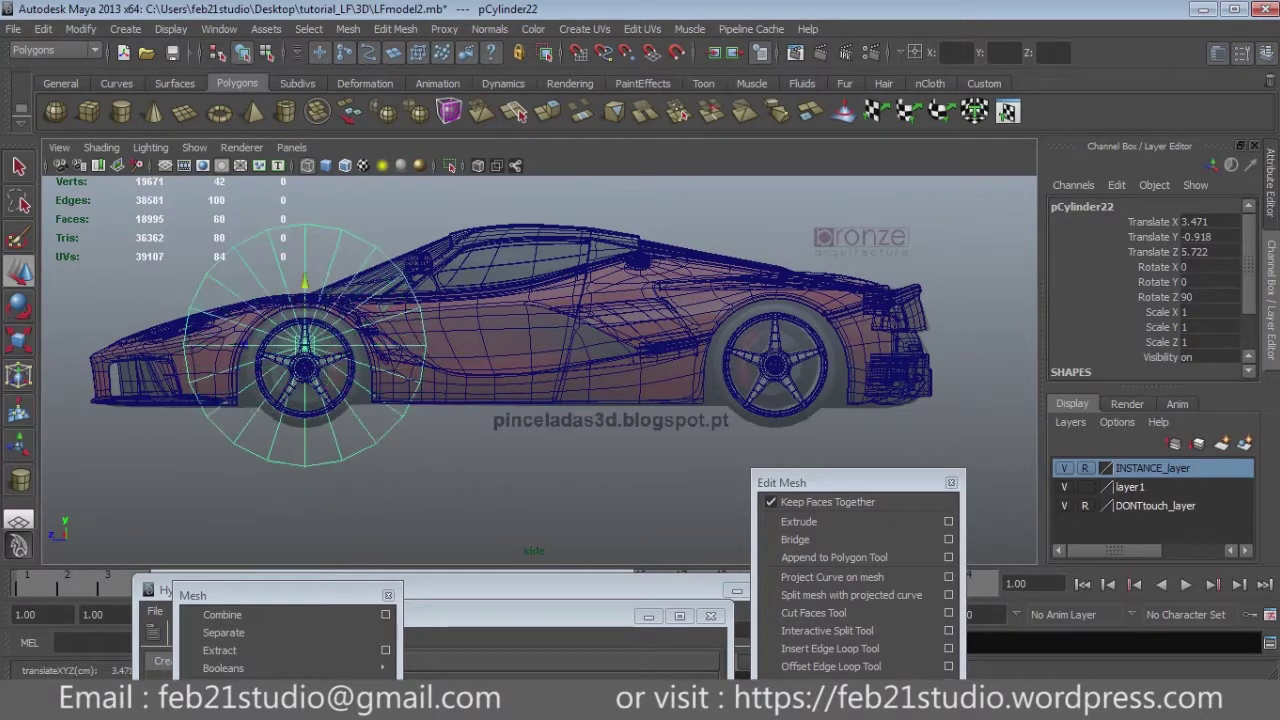
pyautogui.hotkey('ctrl', 'd')
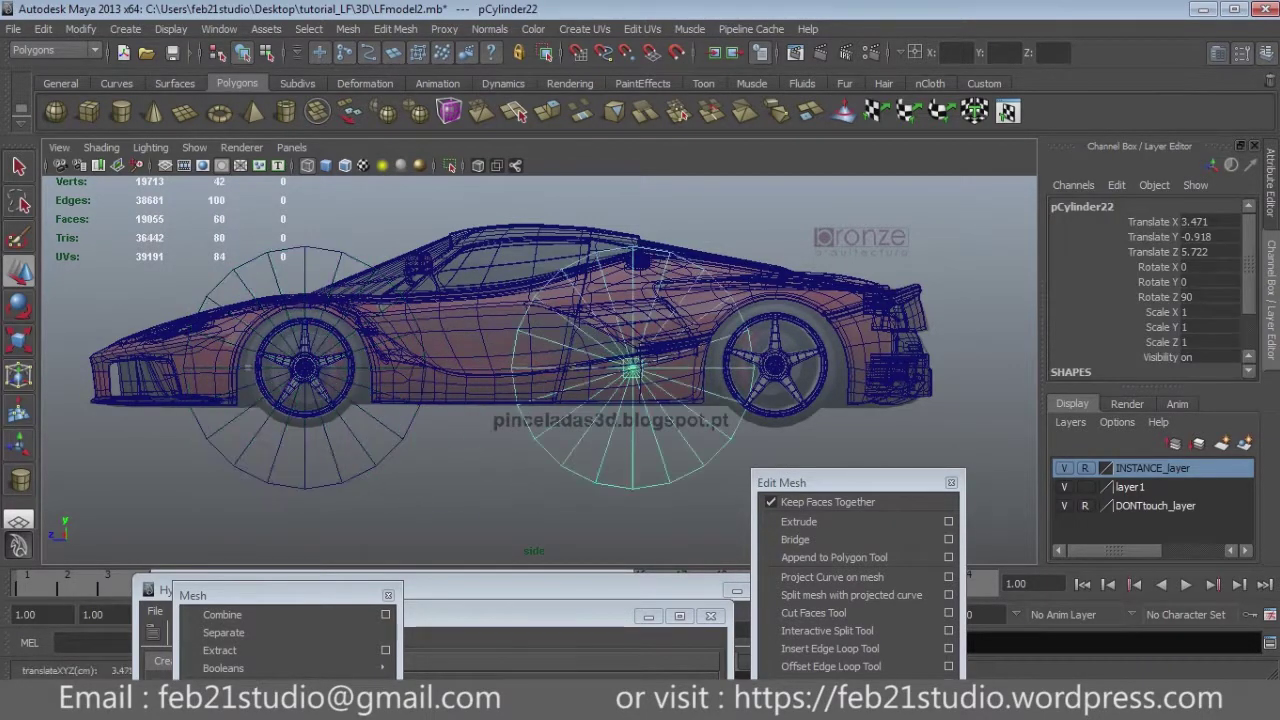
pyautogui.moveTo(305, 365); pyautogui.dragTo(773, 365)
pyautogui.press('f')
pyautogui.press('r')
pyautogui.moveTo(565, 365); pyautogui.dragTo(540, 365)
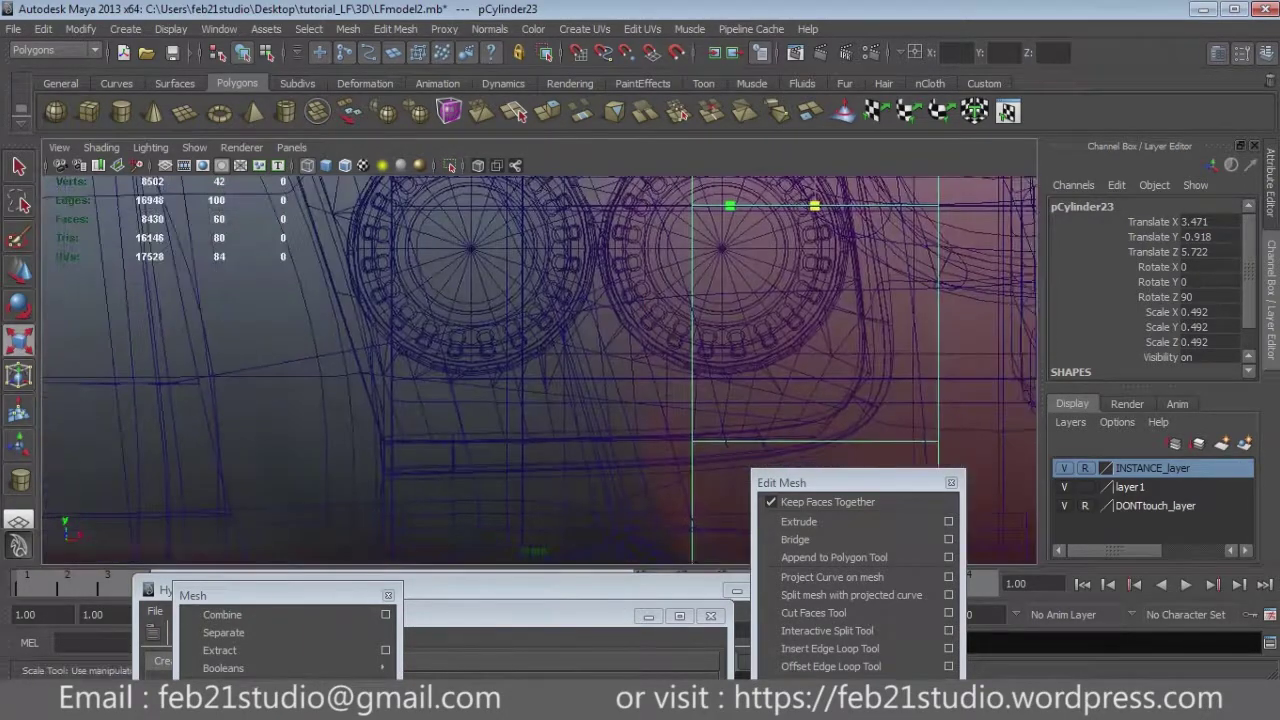
# In the front view, stretch the cylinder to Scale Y 1.83 and move it to Translate X 3.434.
pyautogui.press('space')
pyautogui.moveTo(503, 335); pyautogui.dragTo(297, 337)
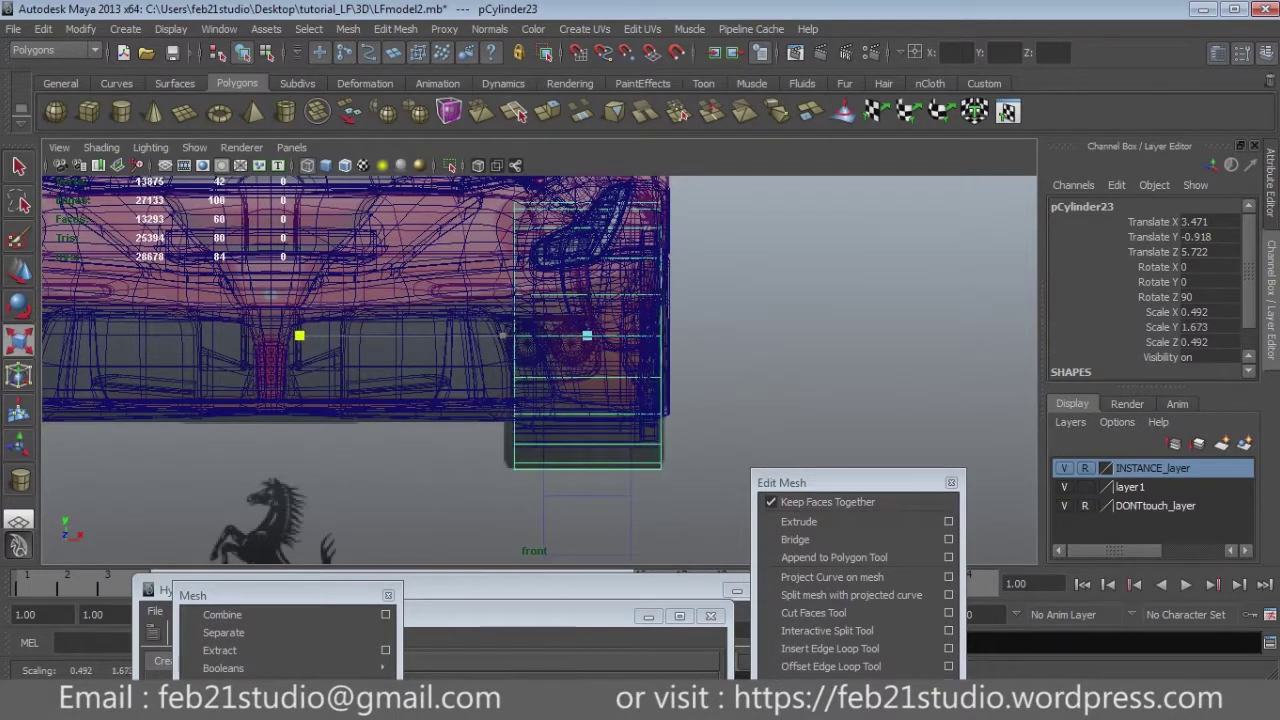
pyautogui.scroll(2, 425, 241)
pyautogui.moveTo(488, 365); pyautogui.dragTo(495, 366)
pyautogui.press('w')
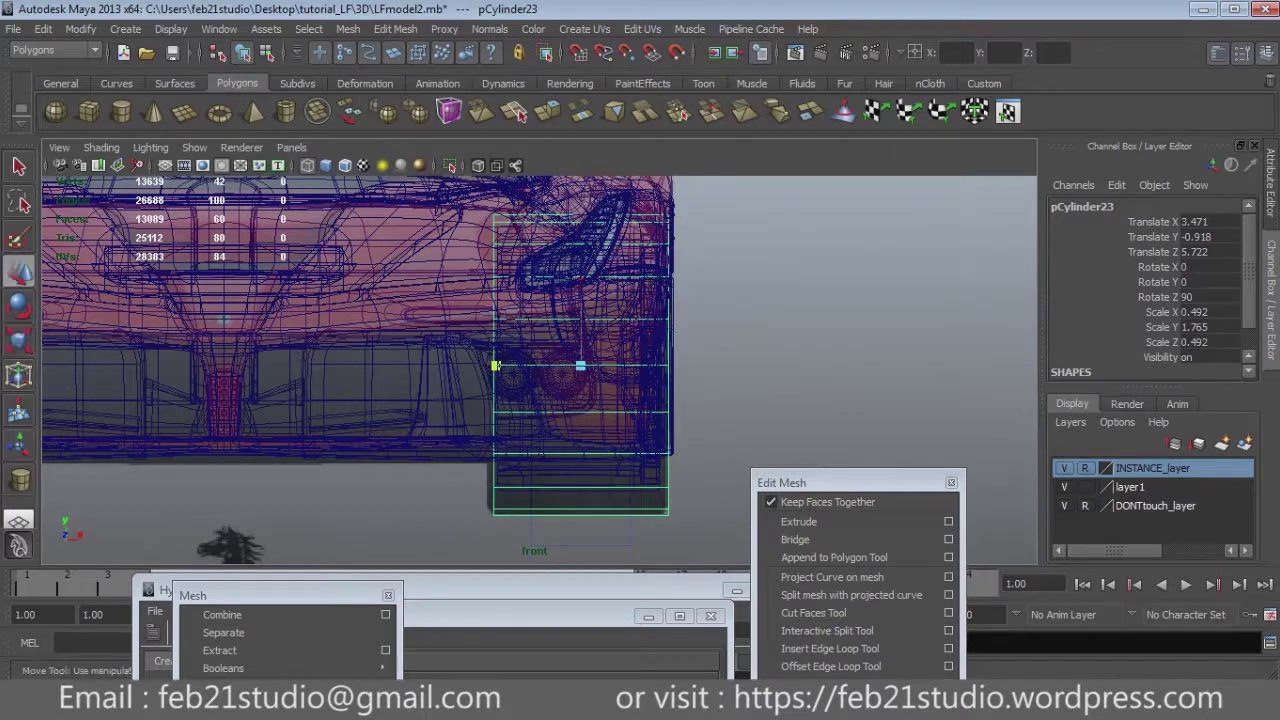
pyautogui.moveTo(580, 365); pyautogui.dragTo(577, 365)
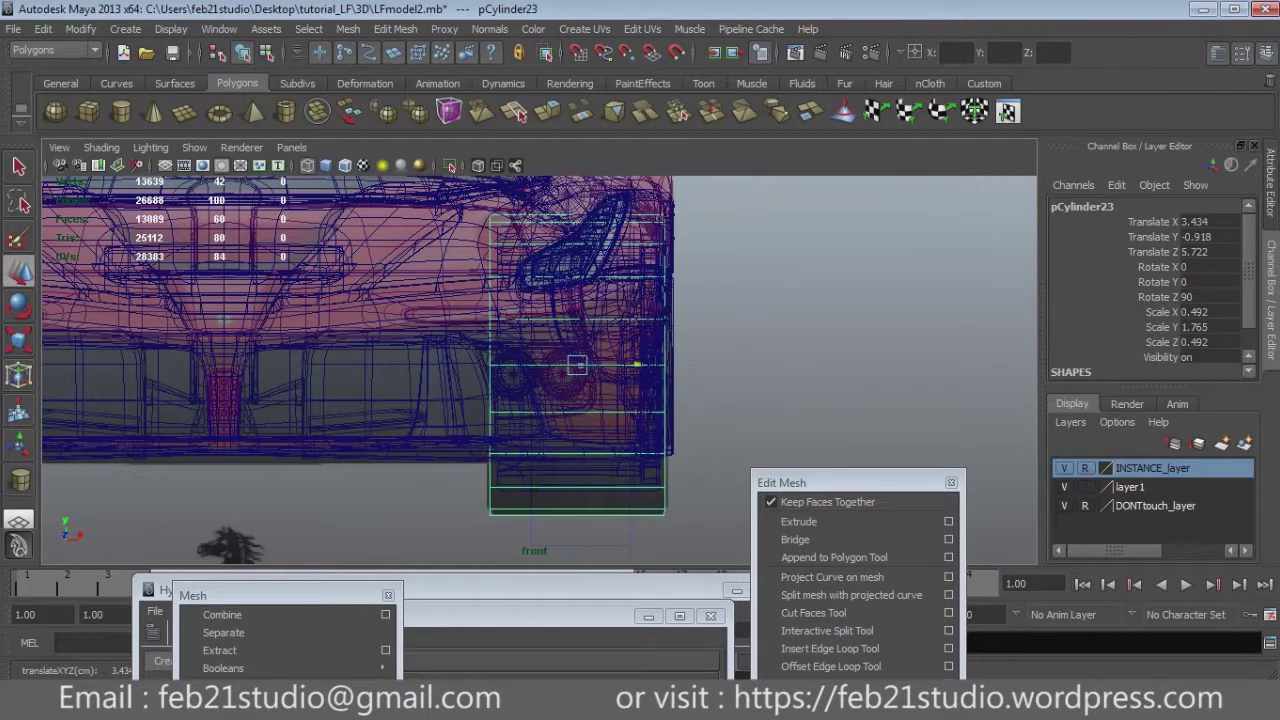
pyautogui.press('r')
pyautogui.moveTo(491, 366); pyautogui.dragTo(489, 366)
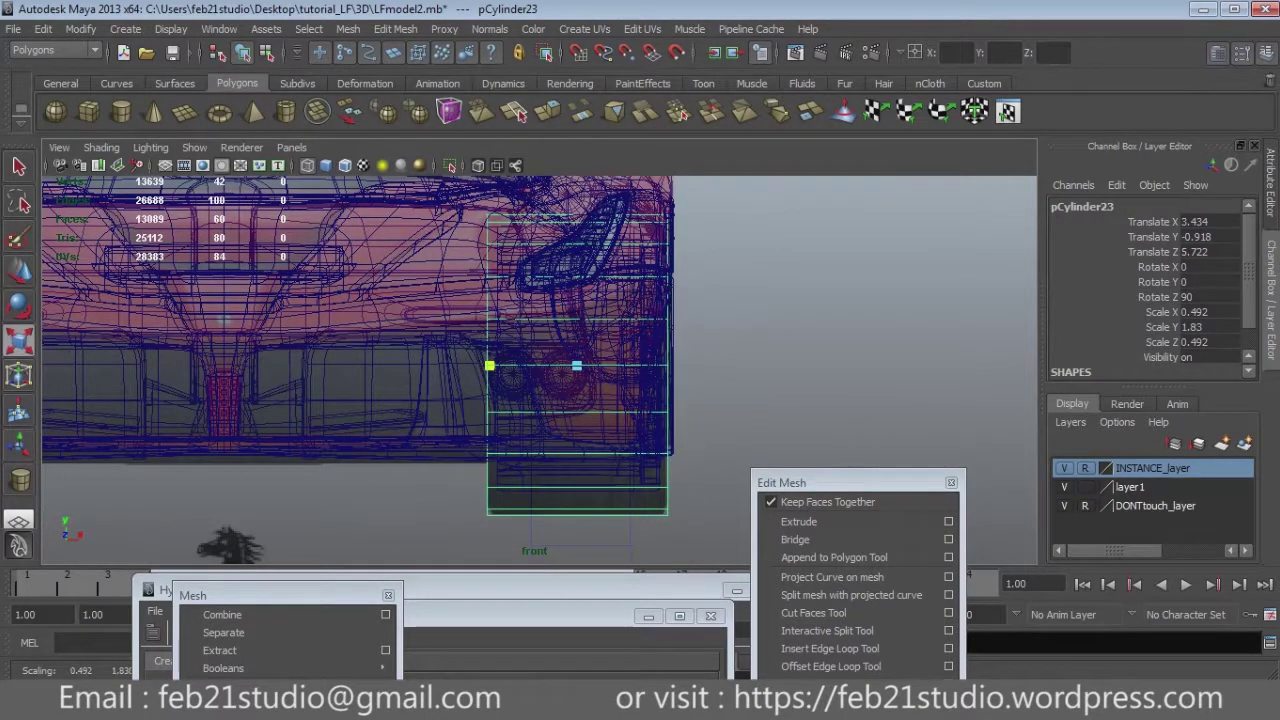
# Check the fitted cylinder in the side and perspective views, undoing stray selection changes.
pyautogui.press('space')
pyautogui.press('space')
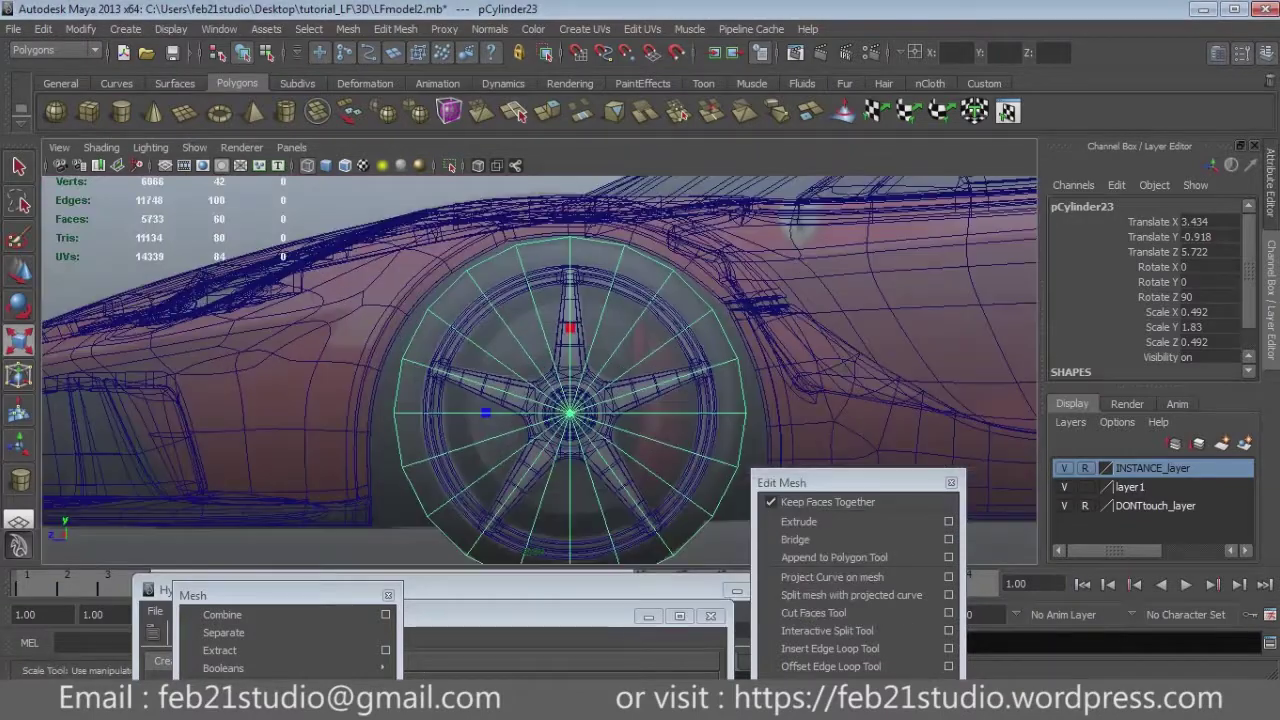
pyautogui.press('space')
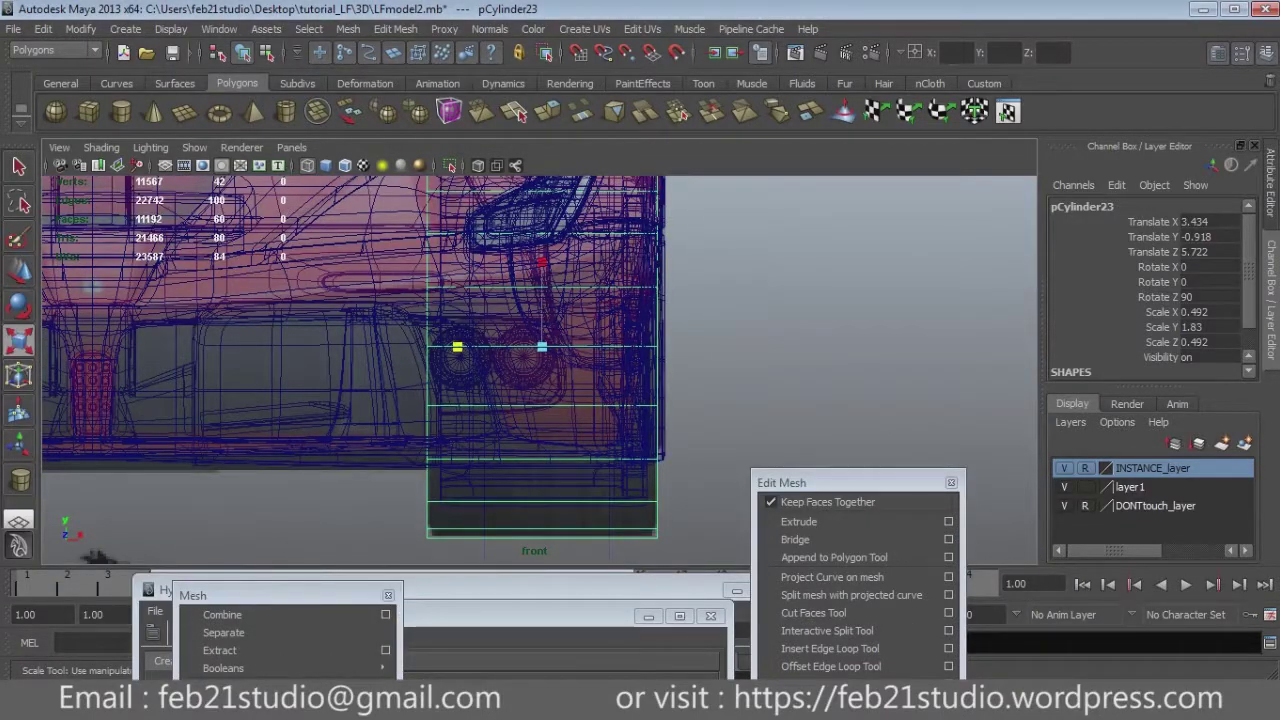
pyautogui.press('space')
pyautogui.press('space')
pyautogui.press('f')
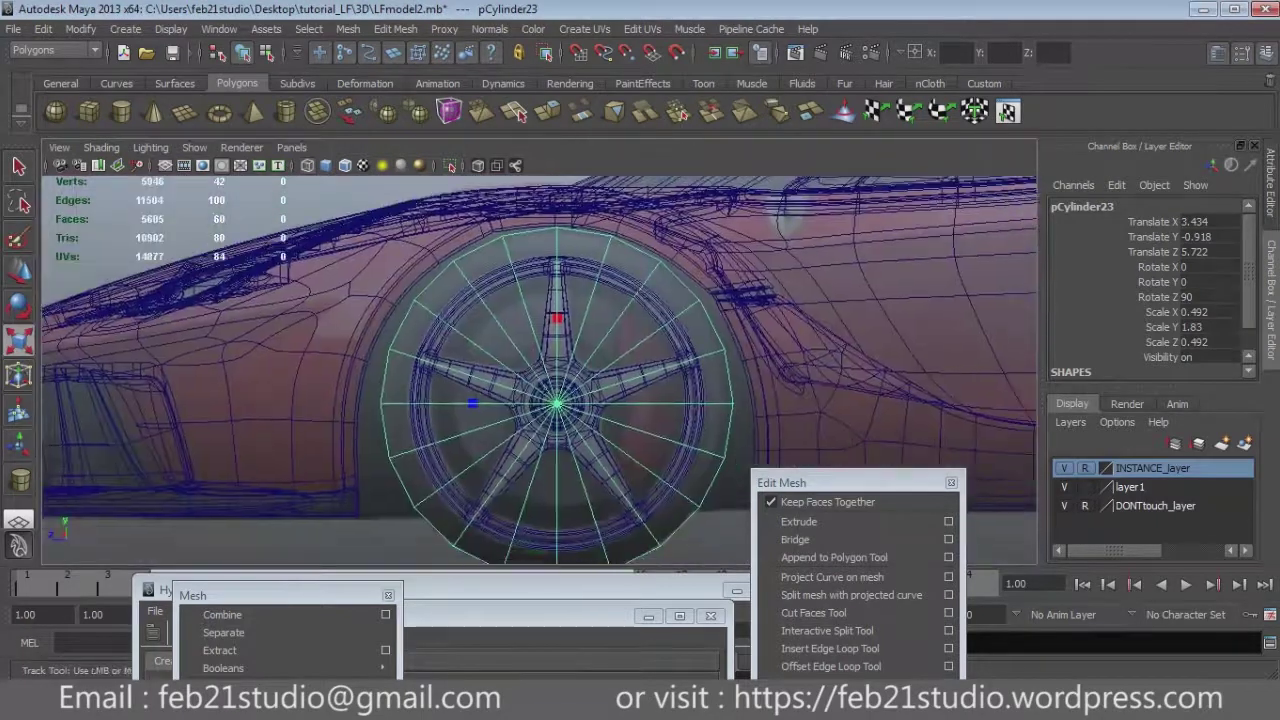
pyautogui.hotkey('ctrl', 'z')
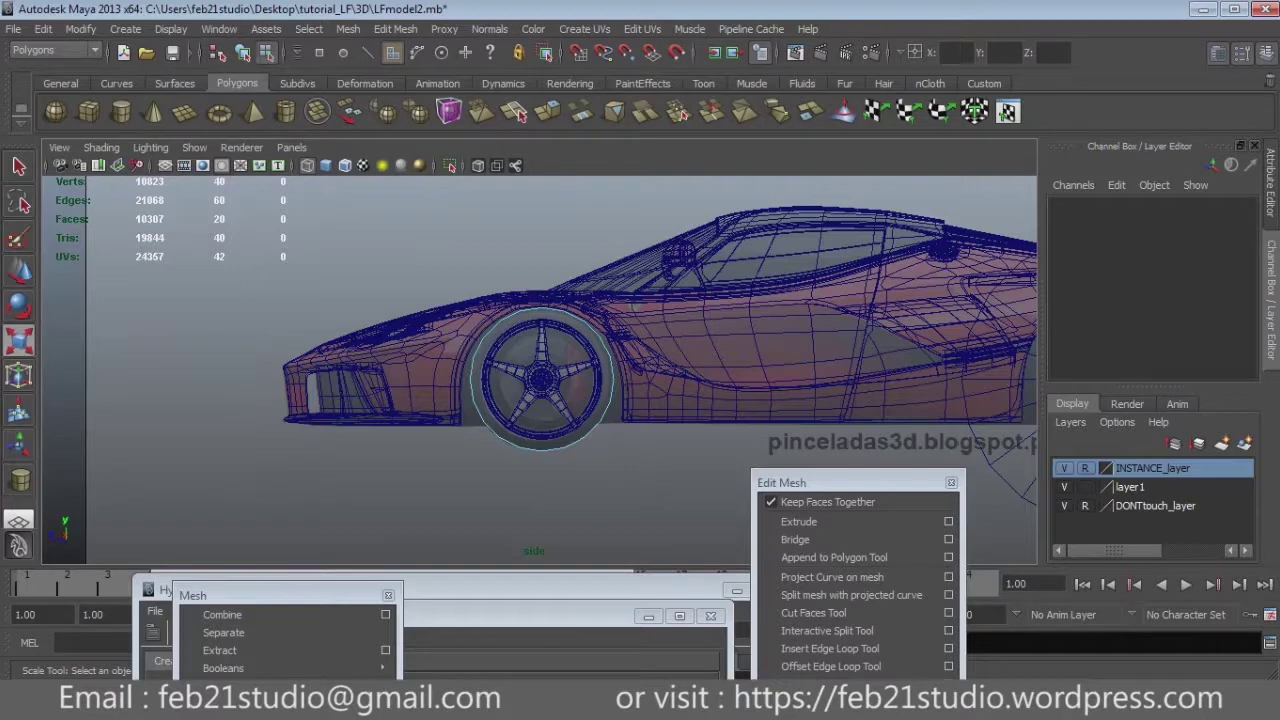
pyautogui.hotkey('ctrl', 'z')
pyautogui.hotkey('ctrl', 'z')
pyautogui.hotkey('ctrl', 'z')
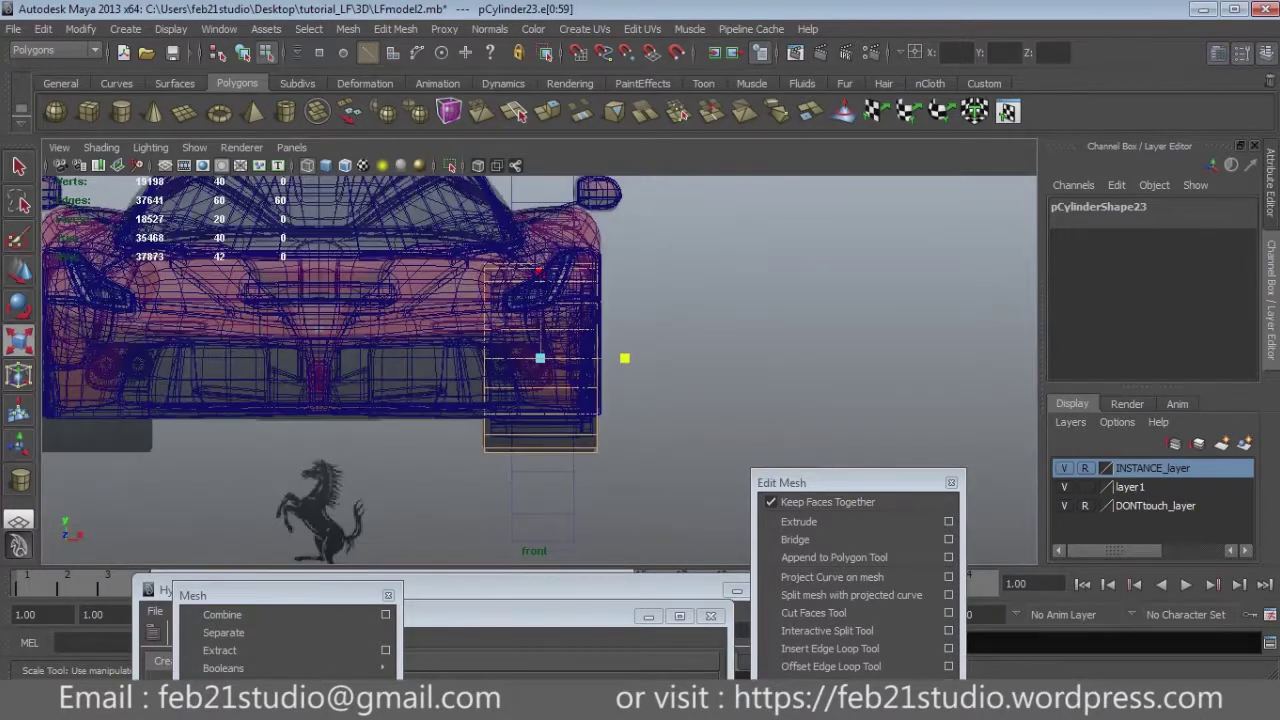
pyautogui.hotkey('ctrl', 'z')
# Extrude the cylinder's selected edge loop and pull the new edges outward from the rim.
pyautogui.click(799, 521)
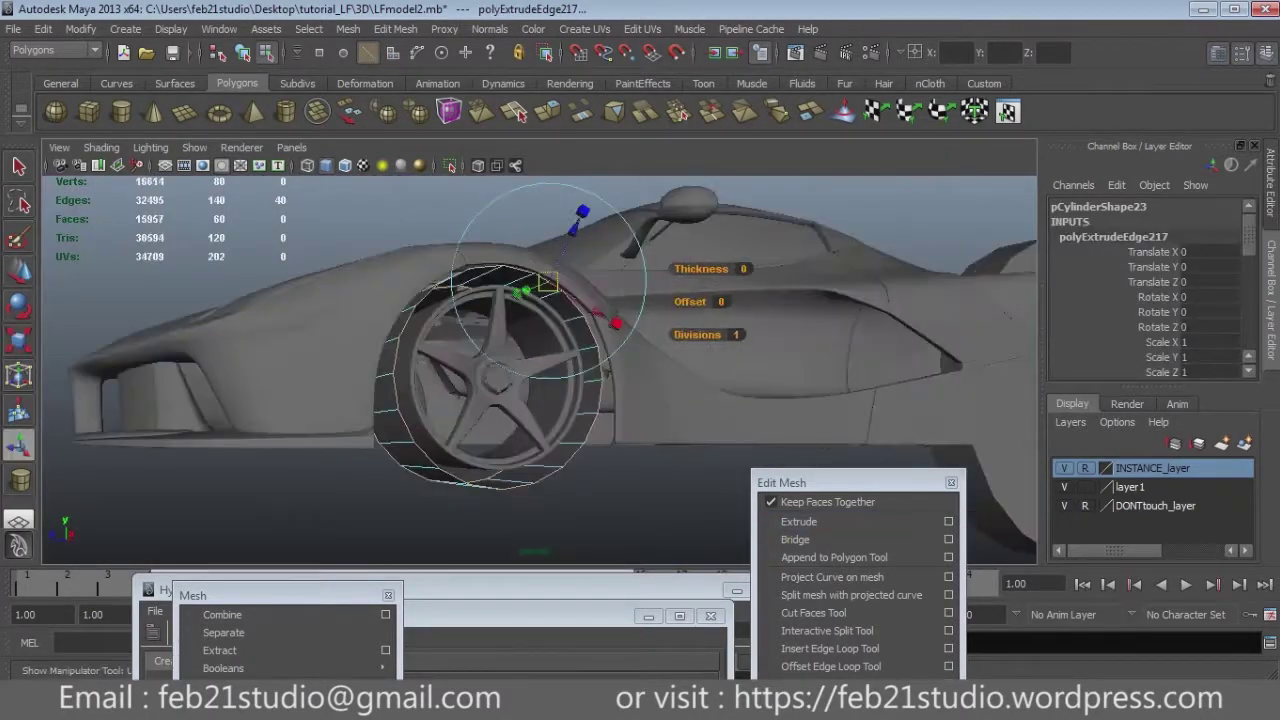
pyautogui.press('space')
pyautogui.press('space')
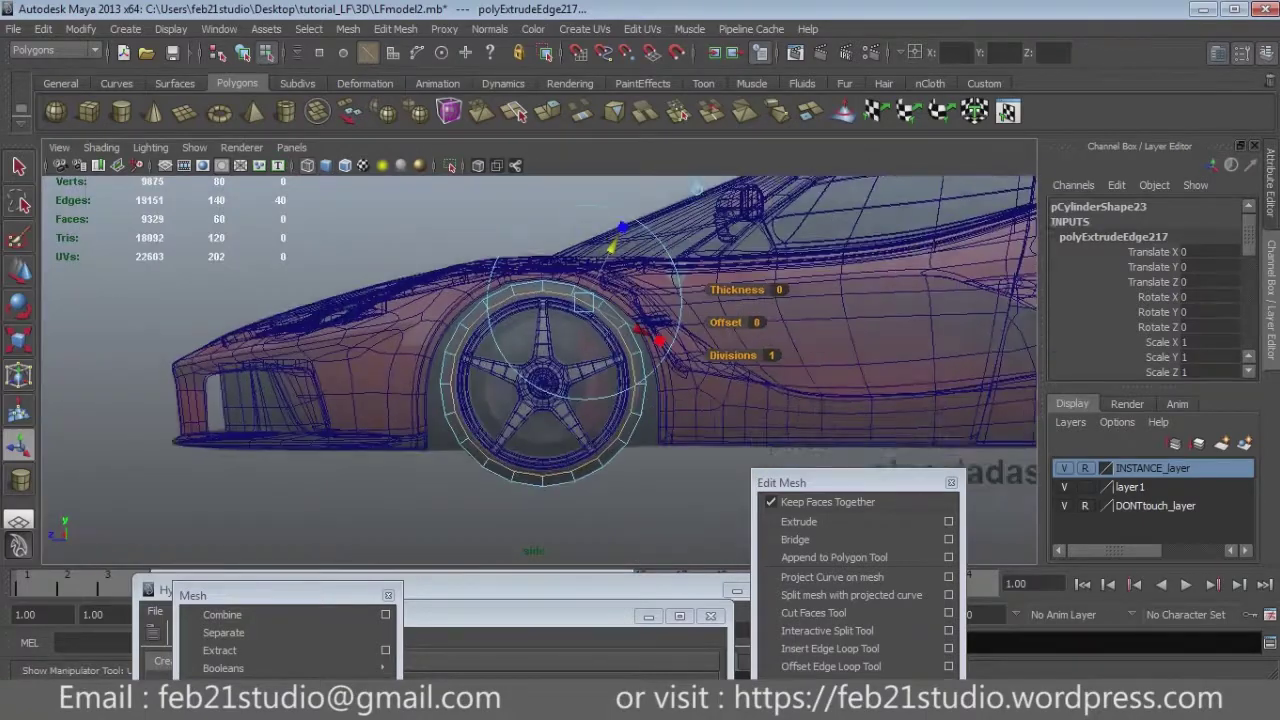
pyautogui.moveTo(617, 268); pyautogui.dragTo(619, 272)
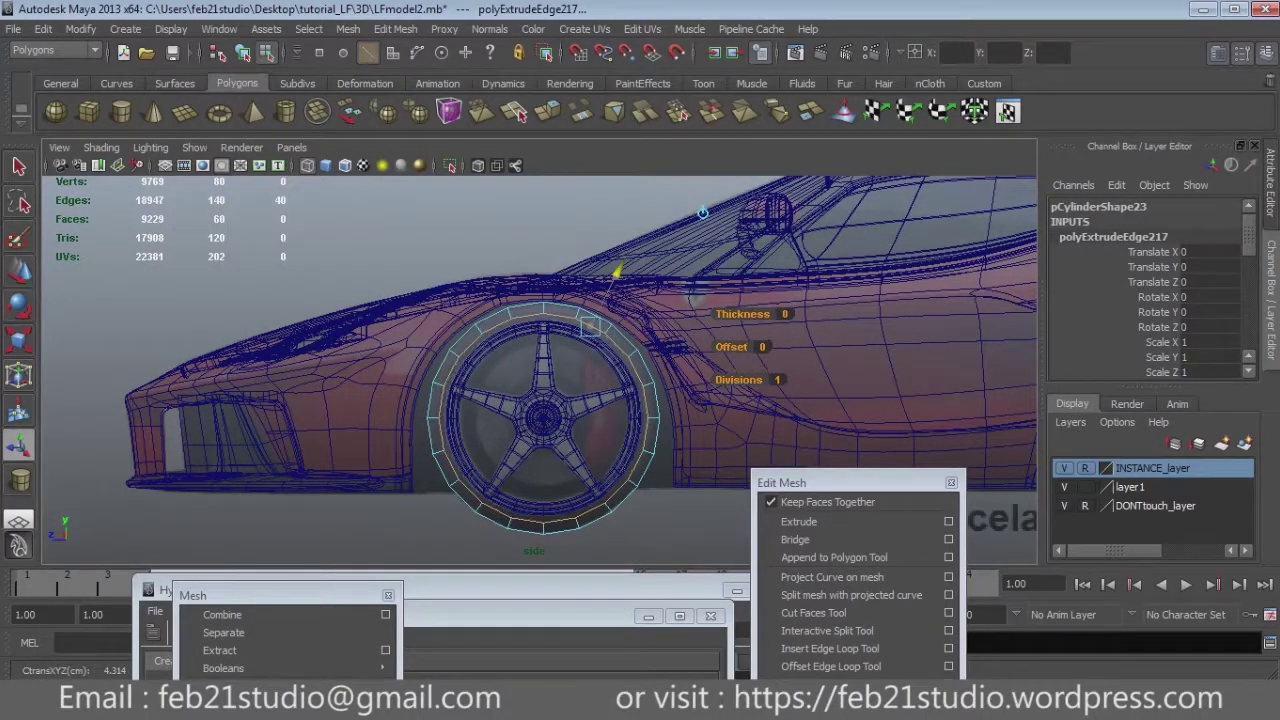
pyautogui.press('space')
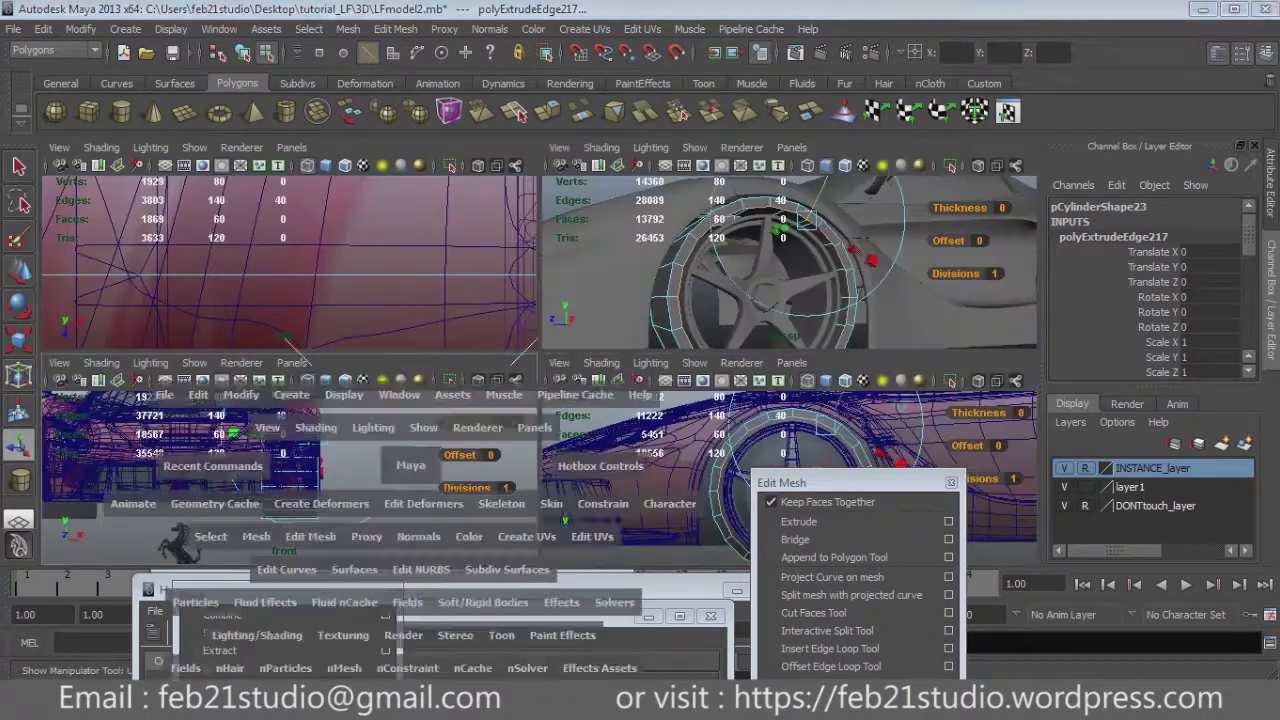
pyautogui.press('space')
# Extrude the edge ring again, push and scale it into a tyre wall, and open Bevel Options.
pyautogui.press('space')
pyautogui.press('space')
pyautogui.click(799, 521)
pyautogui.keyDown('alt'); pyautogui.moveTo(540, 360); pyautogui.dragTo(600, 360); pyautogui.keyUp('alt')
pyautogui.press('space')
pyautogui.press('space')
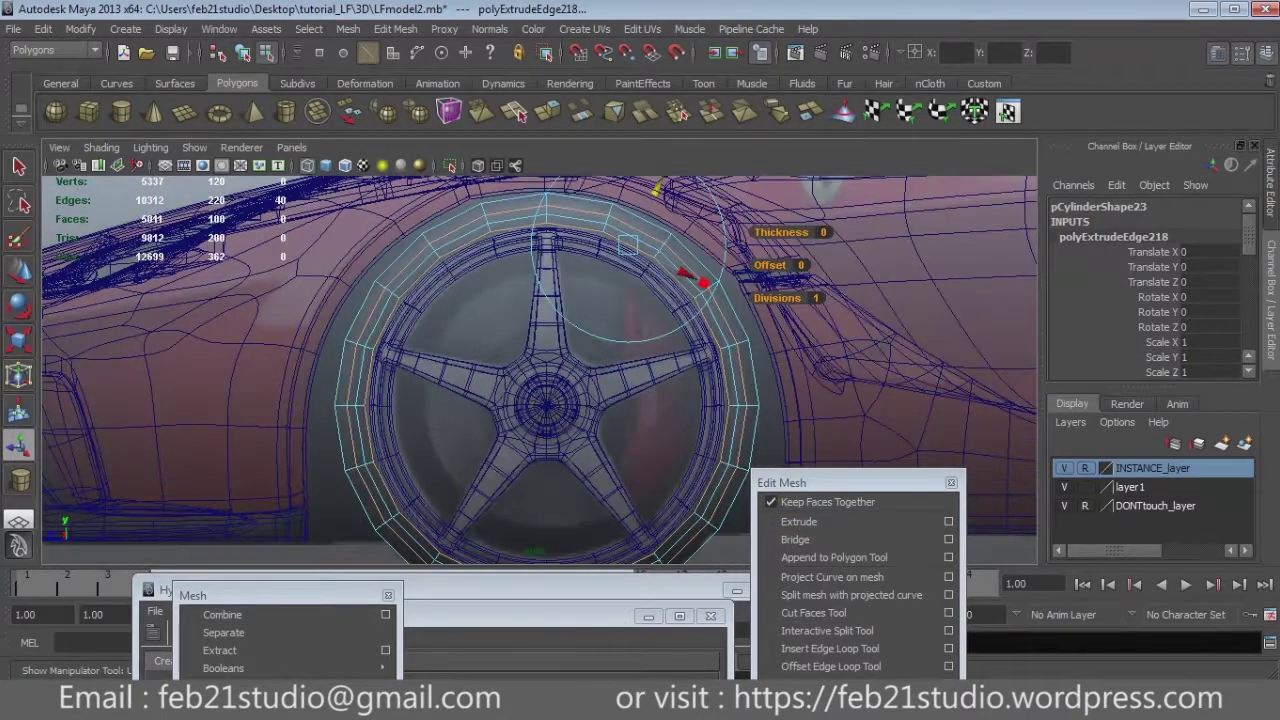
pyautogui.moveTo(630, 245); pyautogui.dragTo(690, 265)
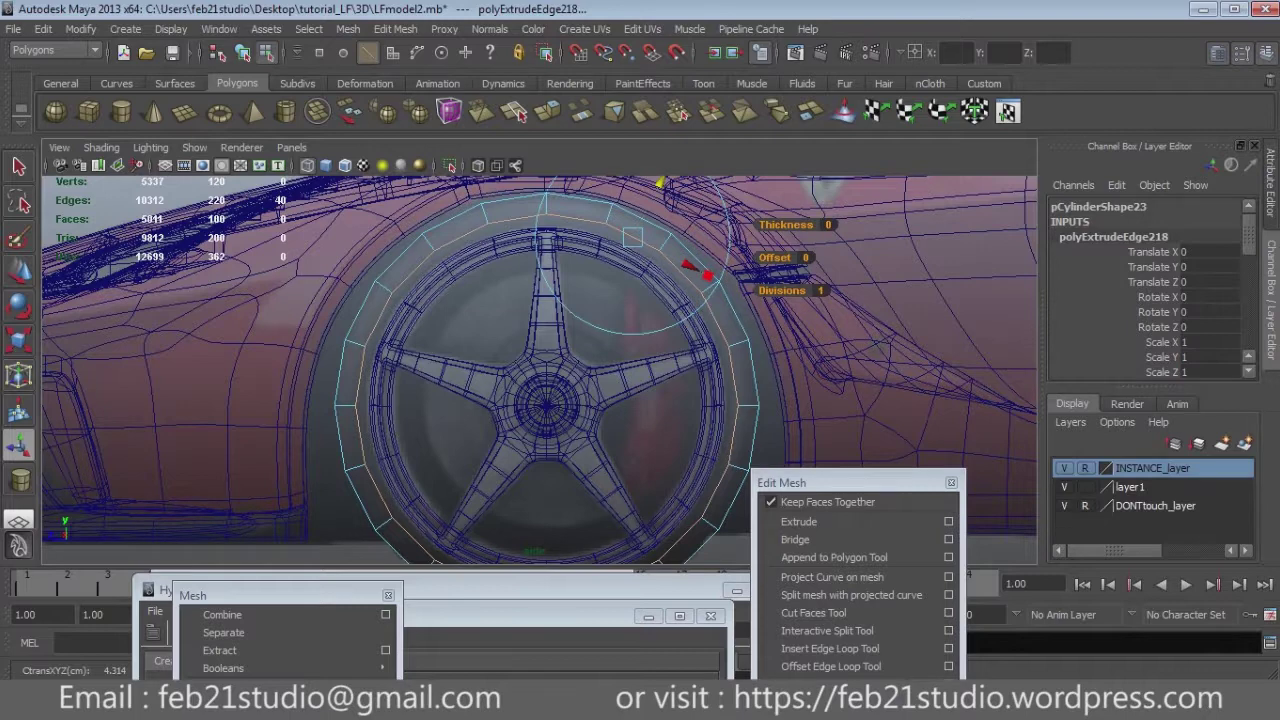
pyautogui.press('r')
pyautogui.moveTo(546, 405); pyautogui.dragTo(520, 405)
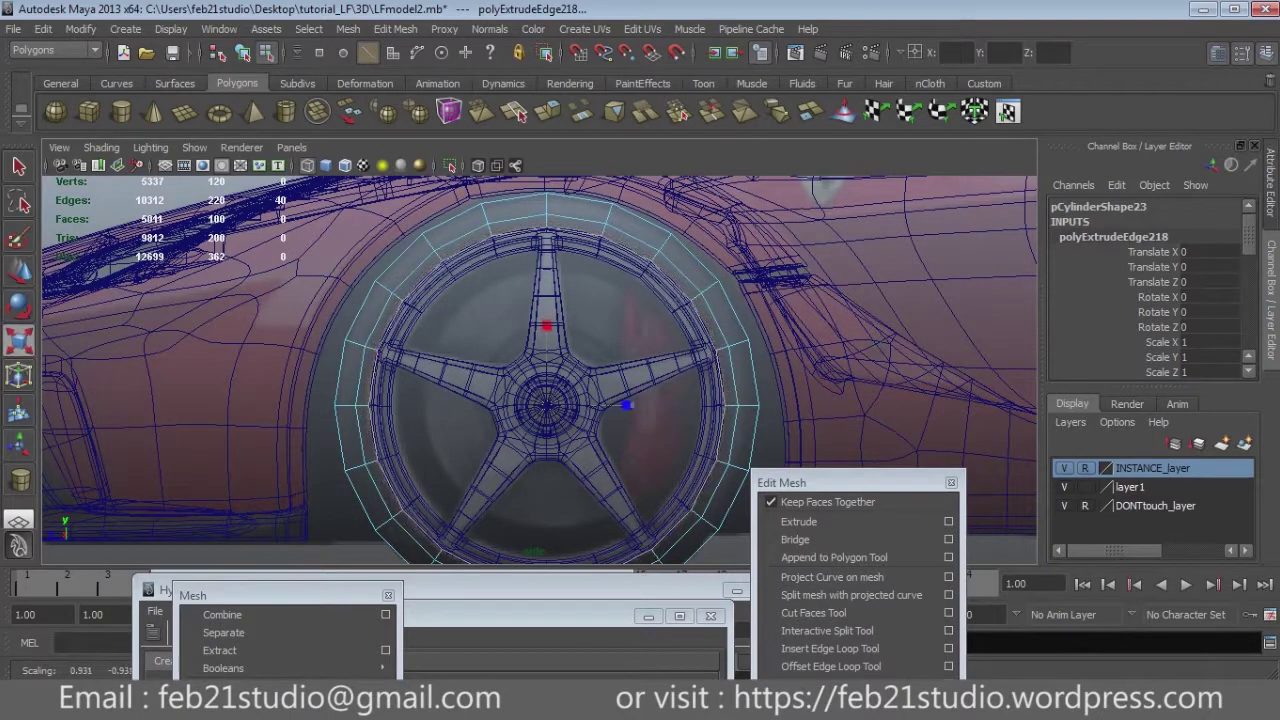
pyautogui.moveTo(625, 405); pyautogui.dragTo(631, 405)
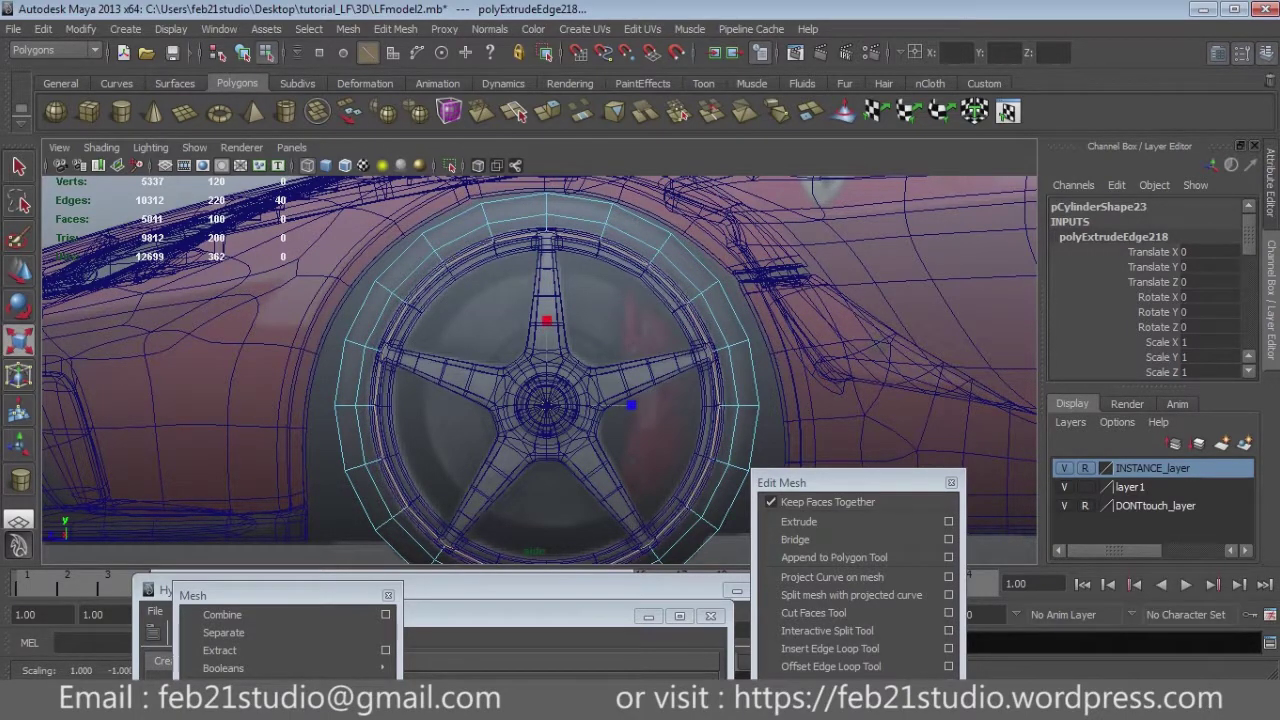
pyautogui.doubleClick(516, 112)
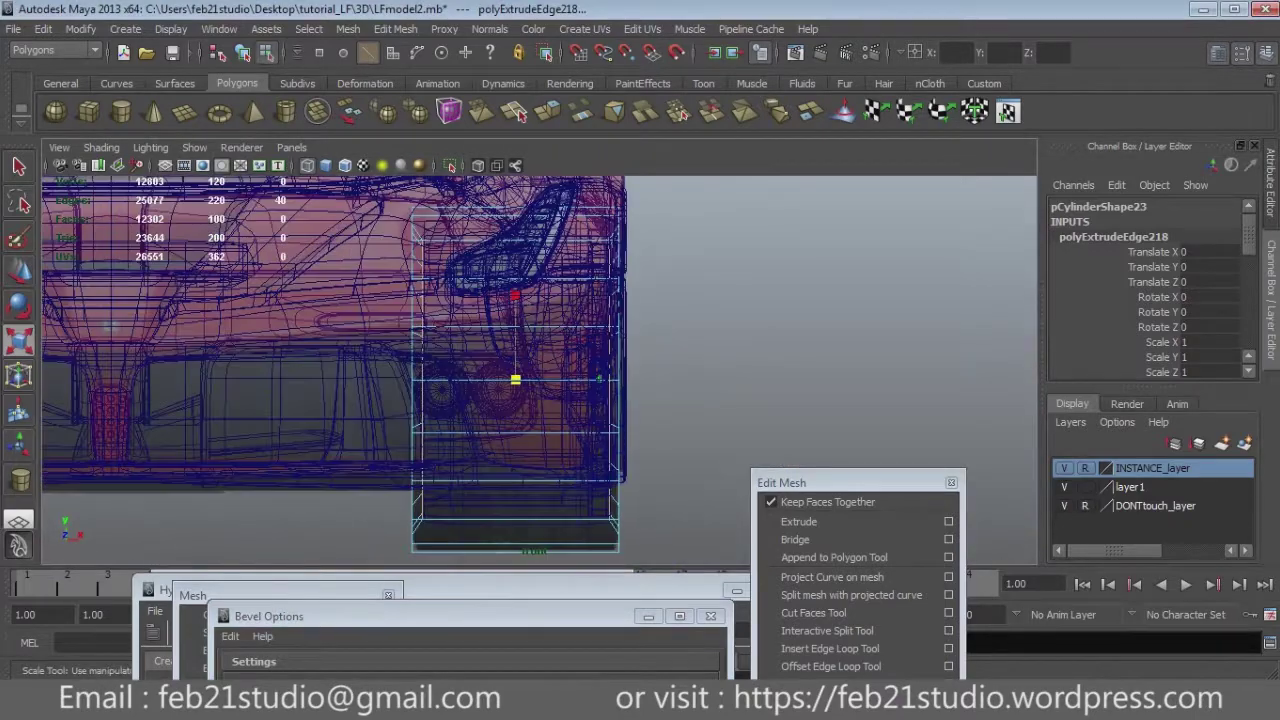
pyautogui.moveTo(514, 296)
pyautogui.mouseDown()
pyautogui.moveTo(598, 379)
pyautogui.moveTo(680, 360)
pyautogui.moveTo(430, 370)
pyautogui.moveTo(470, 360)
pyautogui.mouseUp()
# Undo the second edge extrusion, then extrude the tire faces outward into a ring.
pyautogui.press('4')
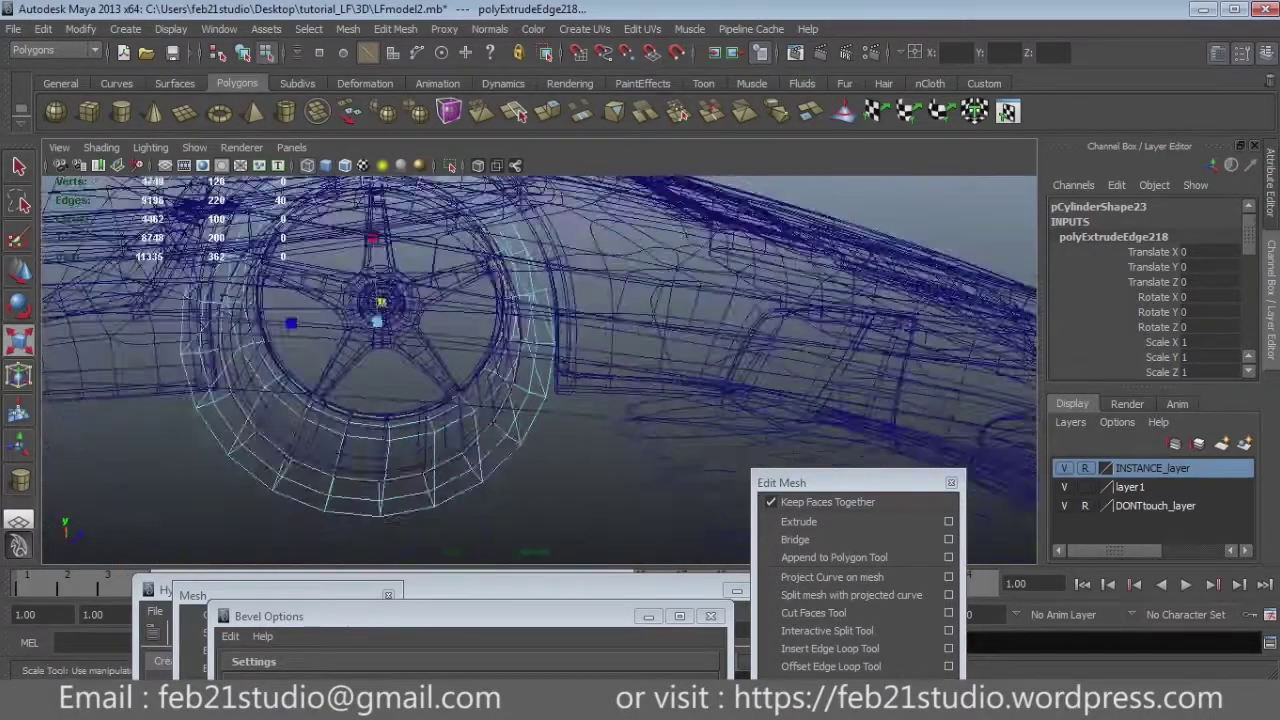
pyautogui.hotkey('ctrl', 'z')
pyautogui.hotkey('ctrl', 'z')
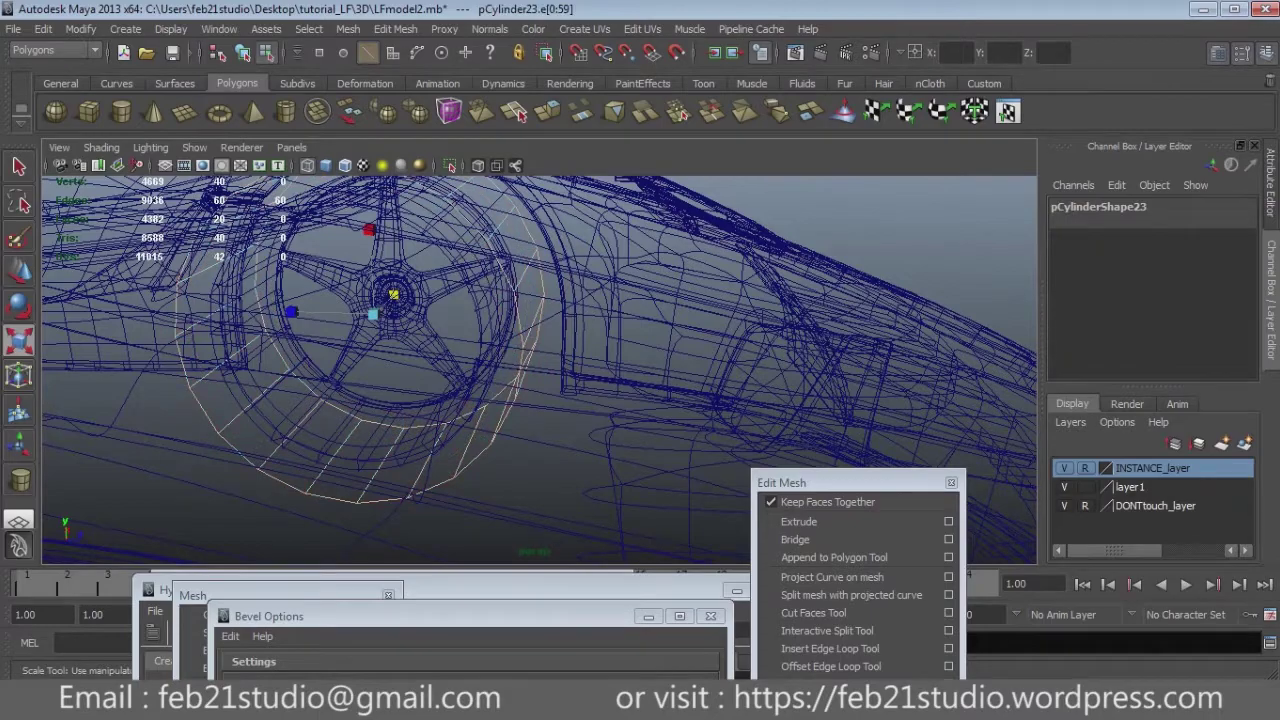
pyautogui.keyDown('alt'); pyautogui.moveTo(470, 360); pyautogui.dragTo(540, 350); pyautogui.keyUp('alt')
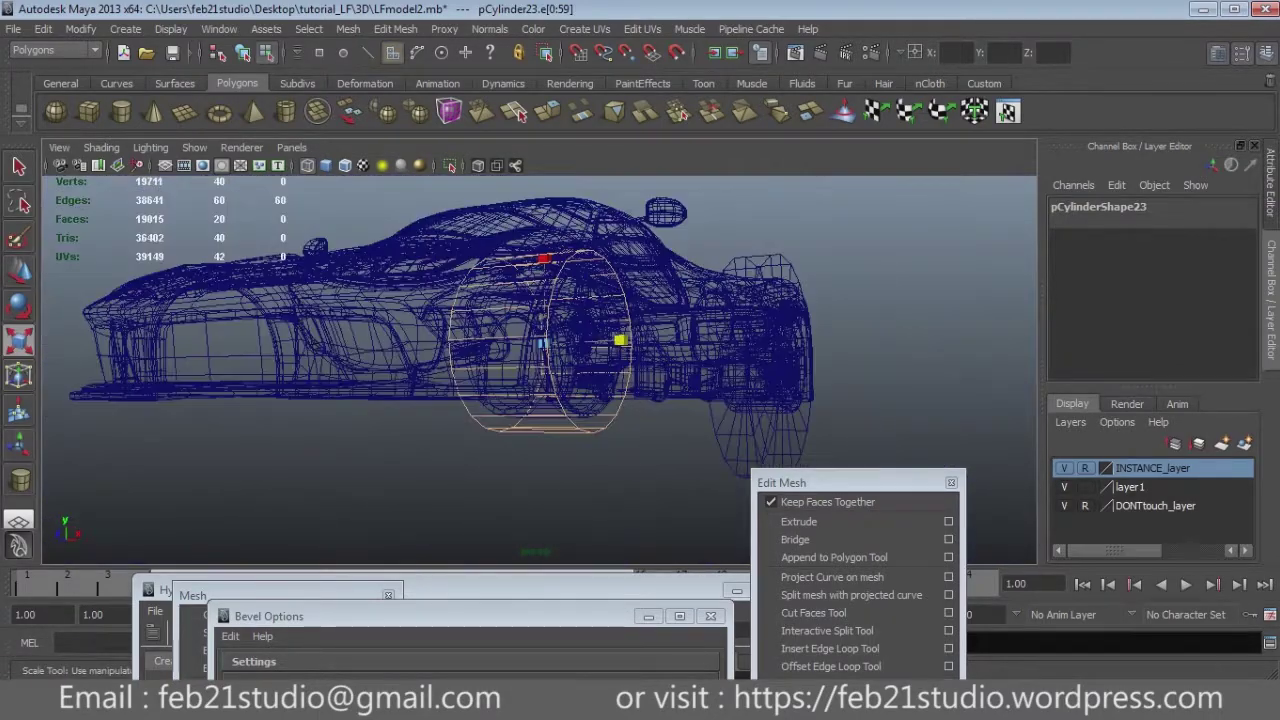
pyautogui.press('space')
pyautogui.press('space')
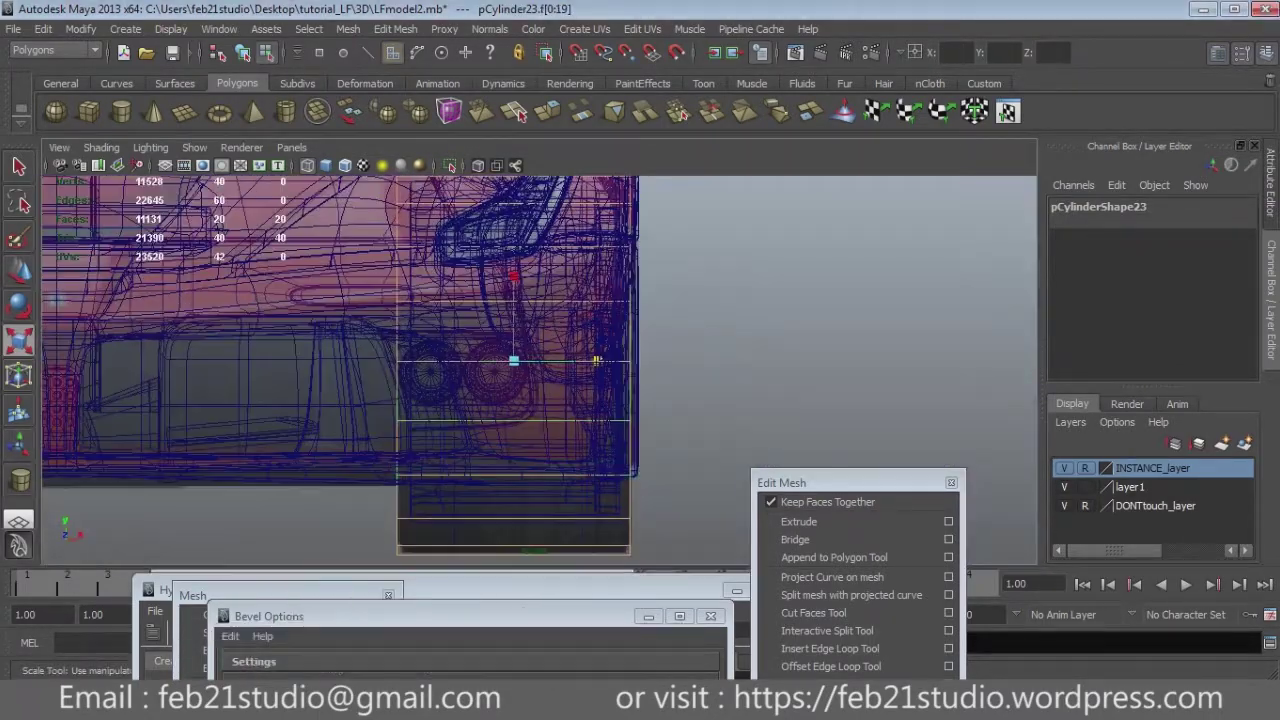
pyautogui.click(799, 426)
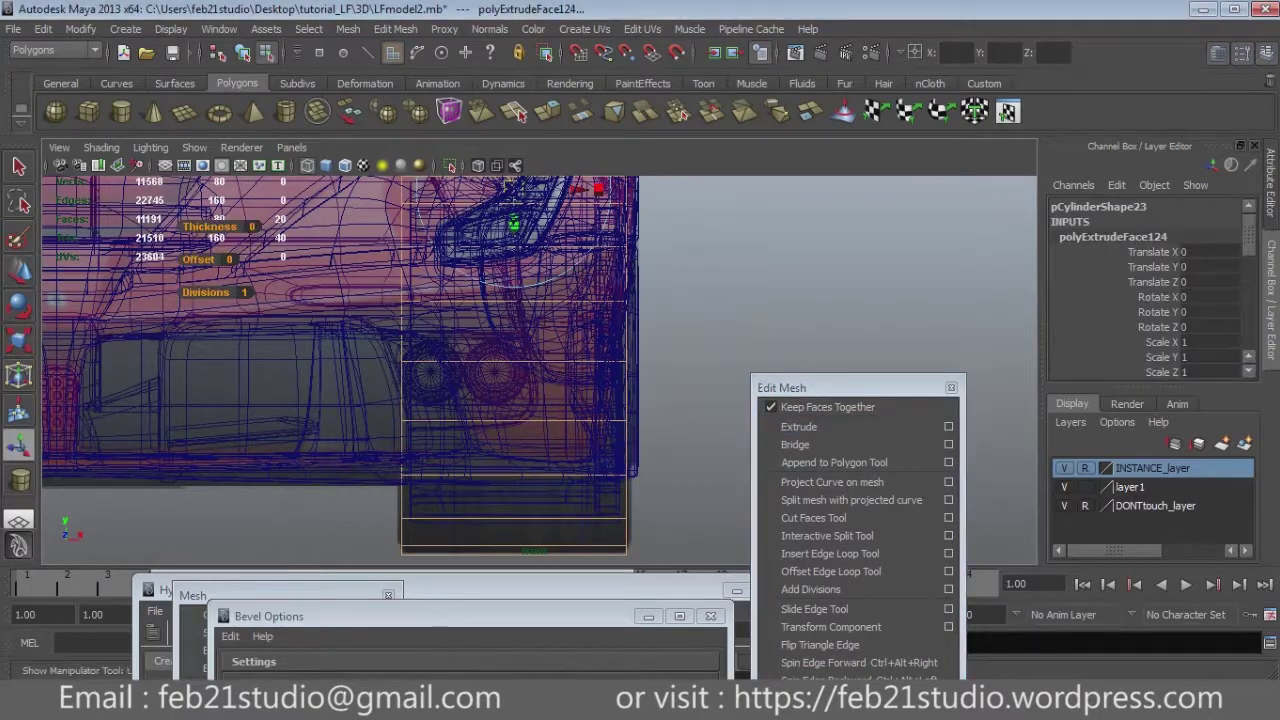
pyautogui.press('space')
pyautogui.press('space')
pyautogui.moveTo(652, 182); pyautogui.dragTo(634, 216)
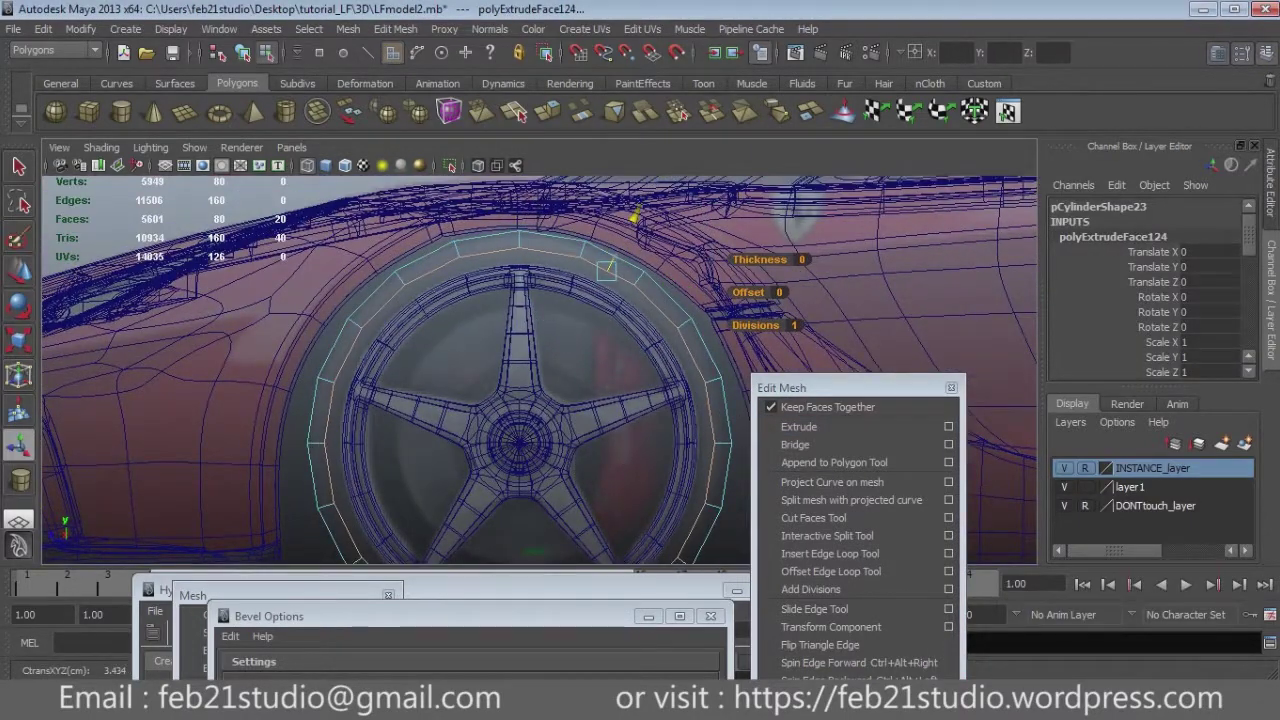
pyautogui.keyDown('alt'); pyautogui.moveTo(540, 370); pyautogui.dragTo(640, 370); pyautogui.keyUp('alt')
pyautogui.press('5')
# Extrude the tire faces twice more, scaling each extrusion into a thick tire filling the arch.
pyautogui.click(799, 426)
pyautogui.scroll(3, 540, 370)
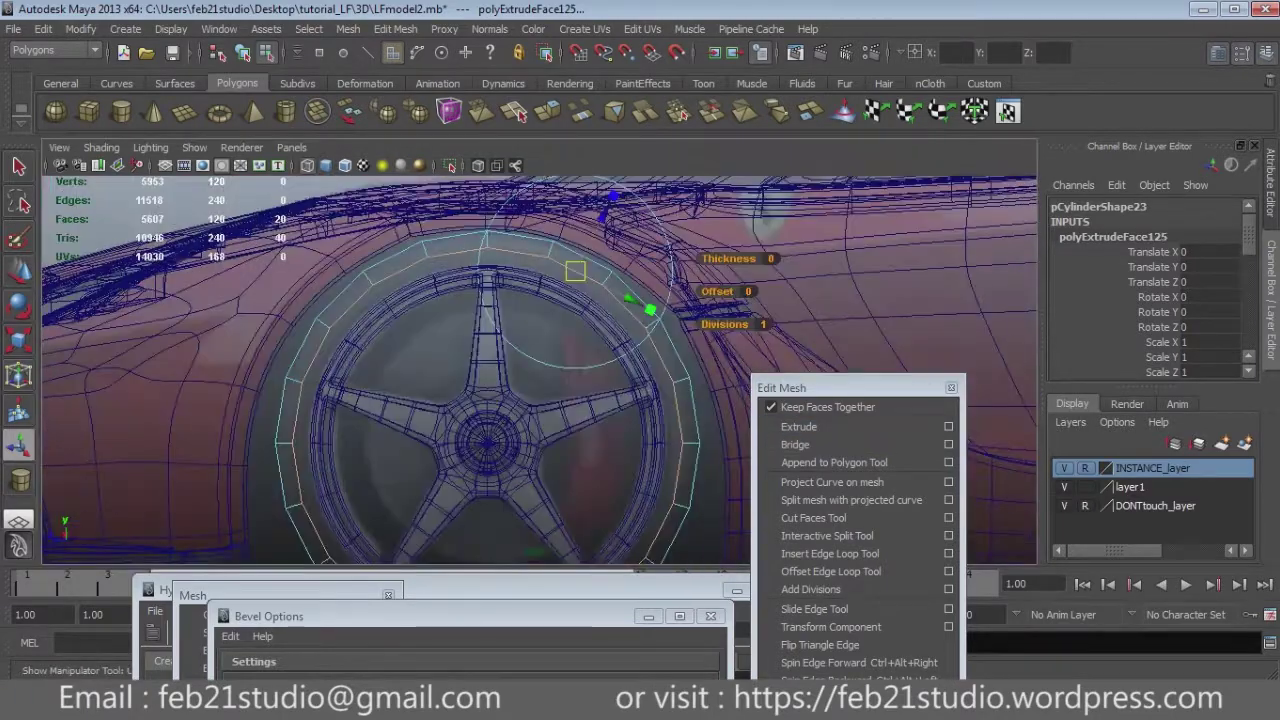
pyautogui.press('space')
pyautogui.moveTo(460, 430); pyautogui.dragTo(520, 430)
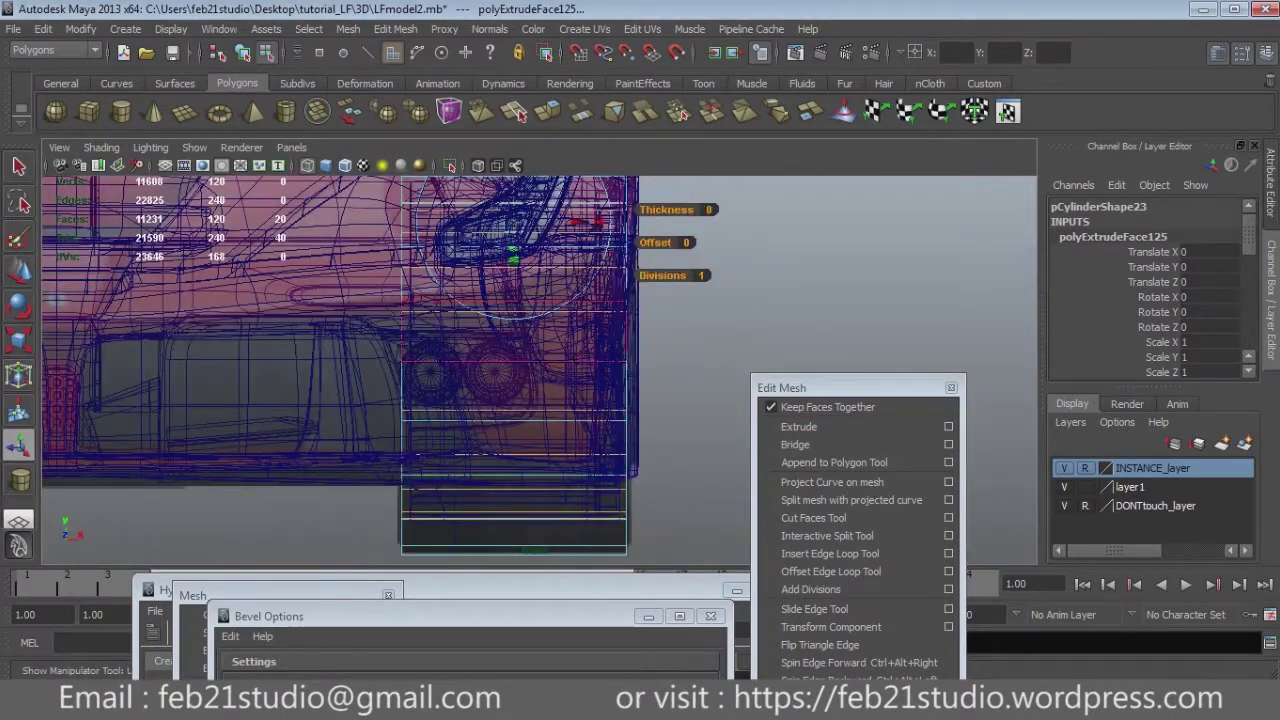
pyautogui.press('r')
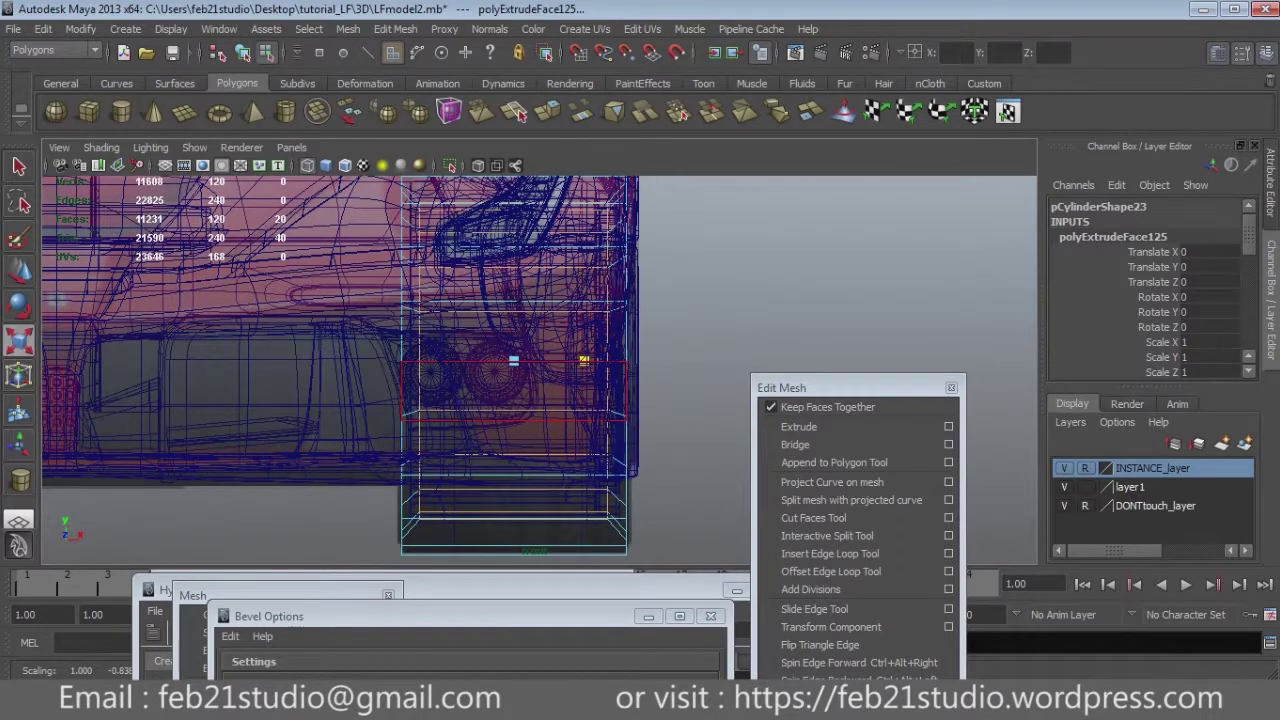
pyautogui.press('space')
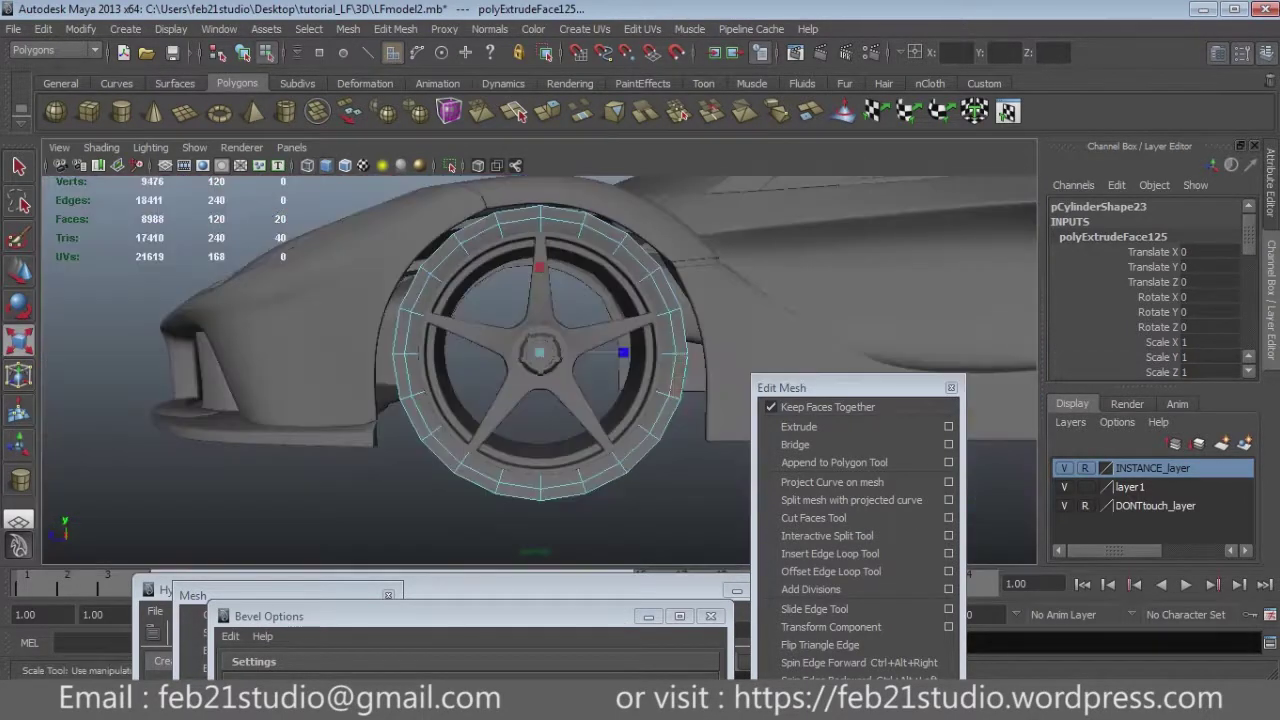
pyautogui.keyDown('alt'); pyautogui.moveTo(540, 370); pyautogui.dragTo(660, 360); pyautogui.keyUp('alt')
pyautogui.press('4')
pyautogui.click(798, 426)
pyautogui.press('r')
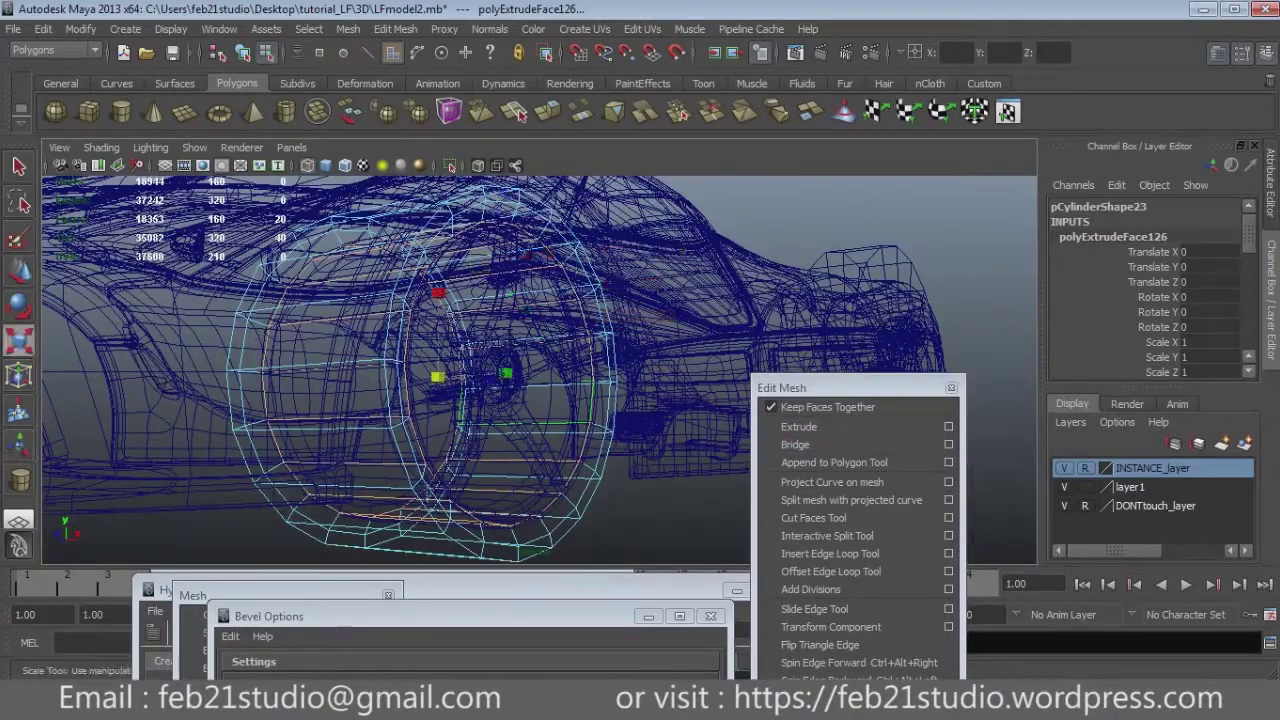
pyautogui.keyDown('alt'); pyautogui.moveTo(540, 370); pyautogui.dragTo(700, 358); pyautogui.keyUp('alt')
pyautogui.press('F8')
# Return to object mode and select the tire cylinder.
pyautogui.press('5')
pyautogui.press('q')
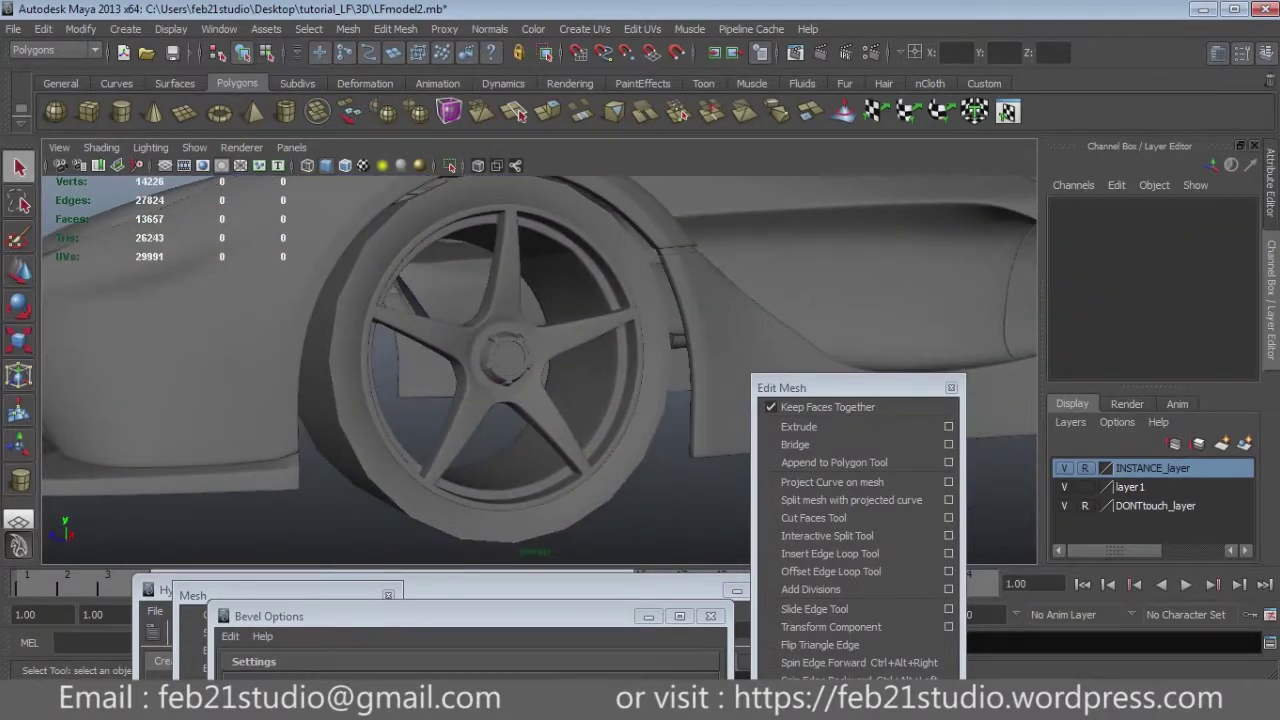
pyautogui.hotkey('ctrl', 'a')
pyautogui.click(450, 470)
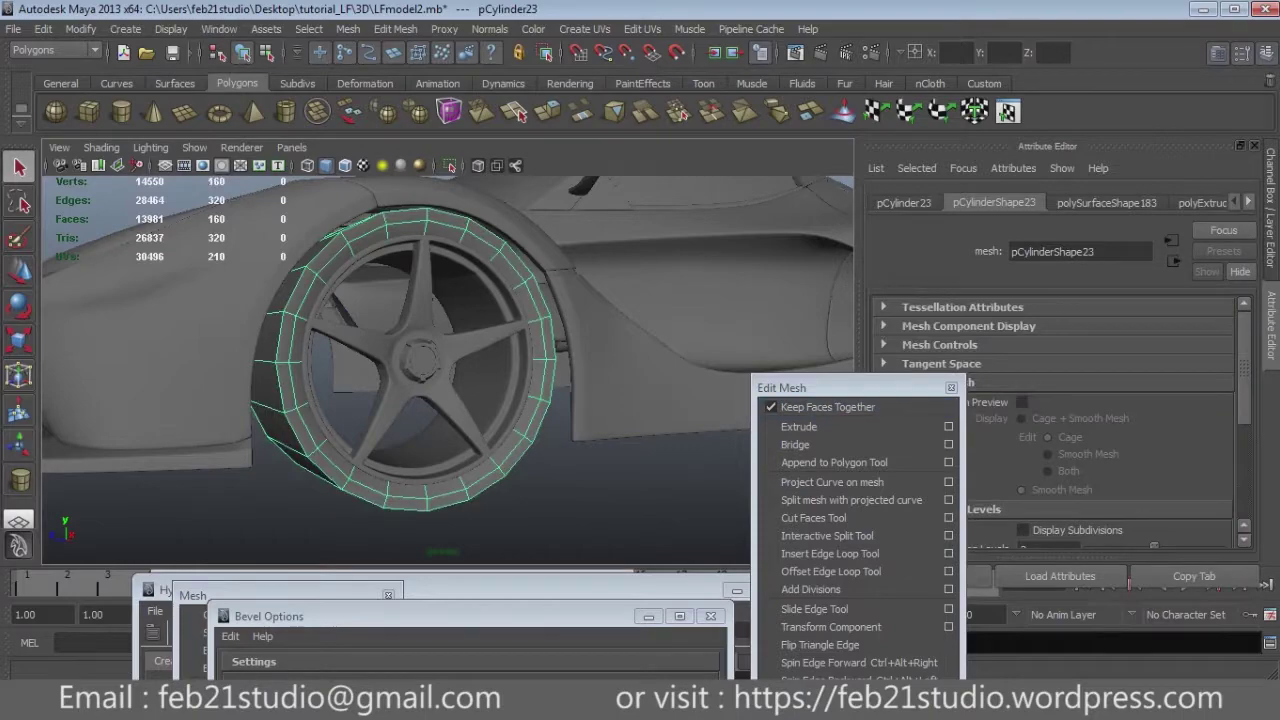
pyautogui.click(560, 545)
pyautogui.keyDown('alt'); pyautogui.moveTo(560, 545); pyautogui.dragTo(625, 545); pyautogui.keyUp('alt')
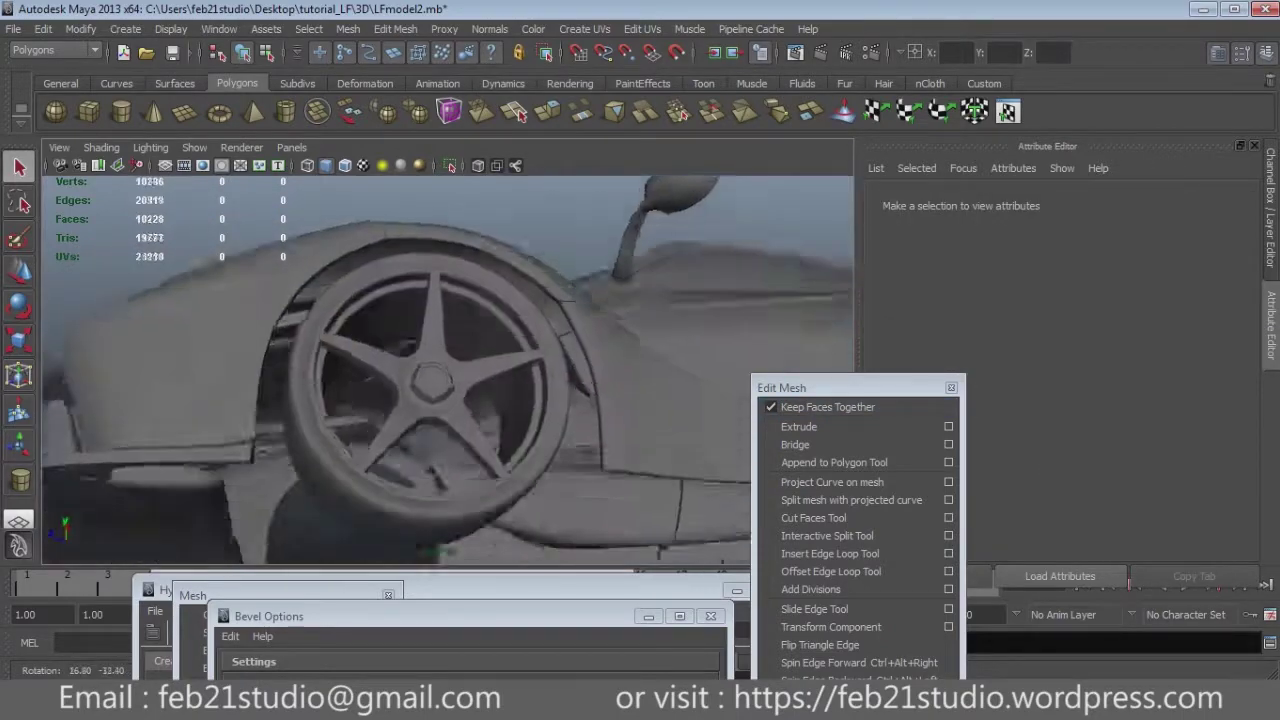
pyautogui.click(560, 420)
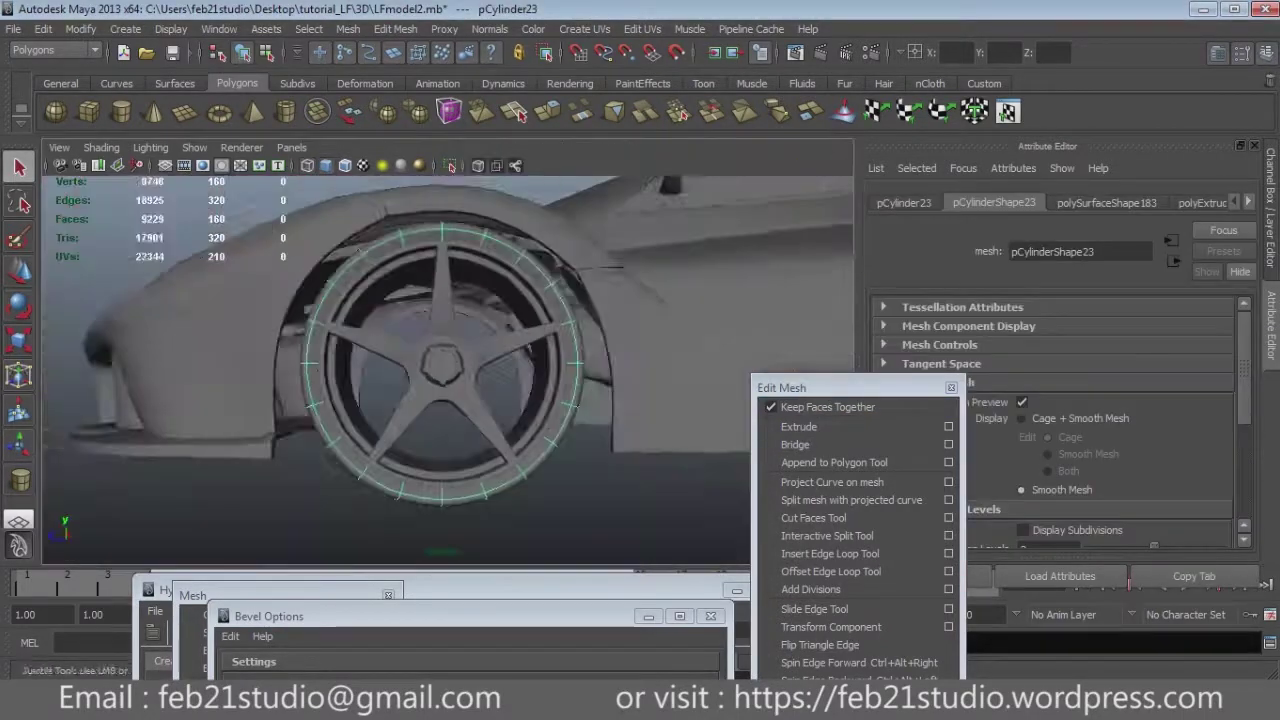
pyautogui.keyDown('alt'); pyautogui.moveTo(450, 350); pyautogui.dragTo(560, 330); pyautogui.keyUp('alt')
pyautogui.click(650, 480)
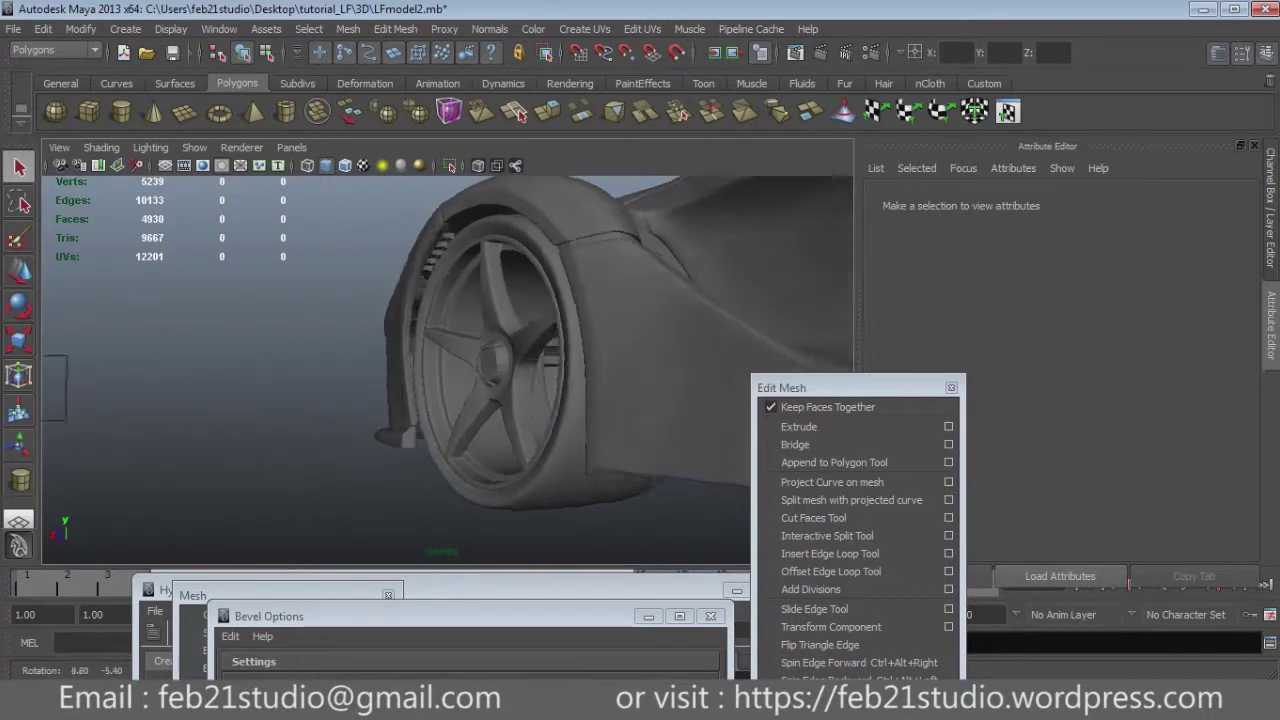
pyautogui.keyDown('alt'); pyautogui.moveTo(650, 480); pyautogui.dragTo(500, 400); pyautogui.keyUp('alt')
pyautogui.click(300, 420)
pyautogui.click(620, 260)
pyautogui.click(300, 420)
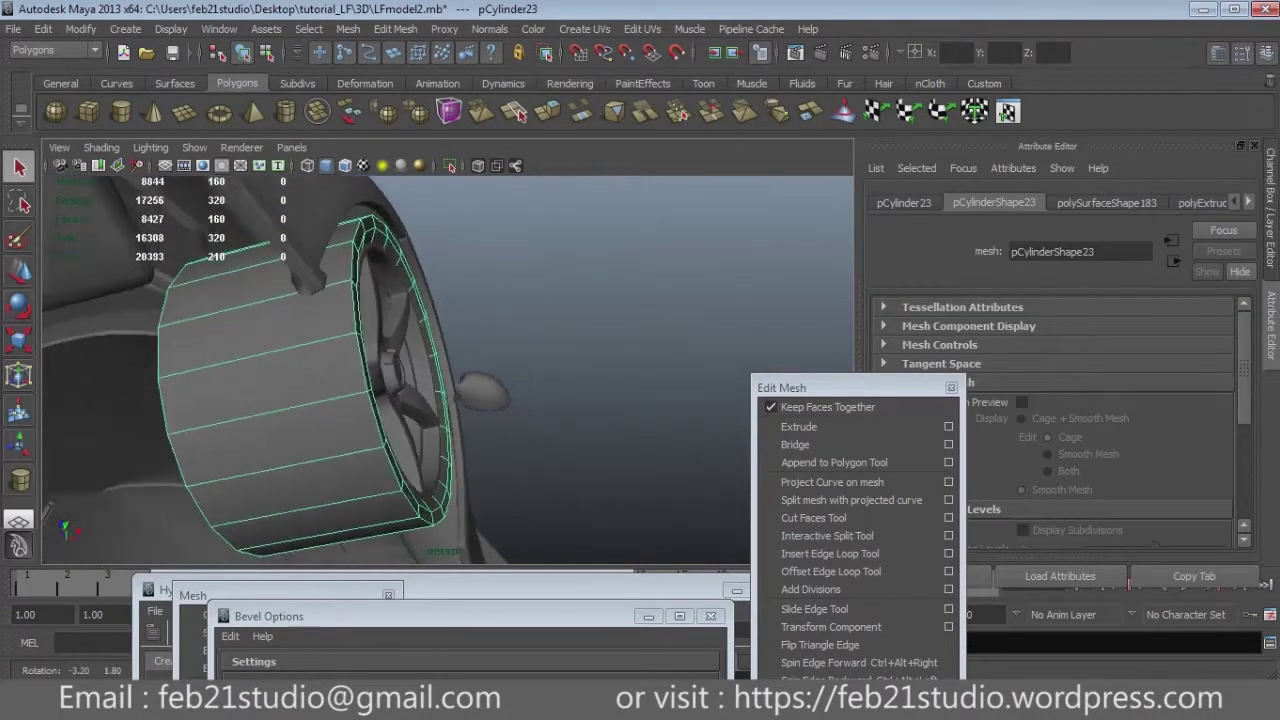
# Insert two edge loops across the tire's tread with the Insert Edge Loop Tool.
pyautogui.press('space')
pyautogui.press('space')
pyautogui.moveTo(790, 387); pyautogui.dragTo(922, 142)
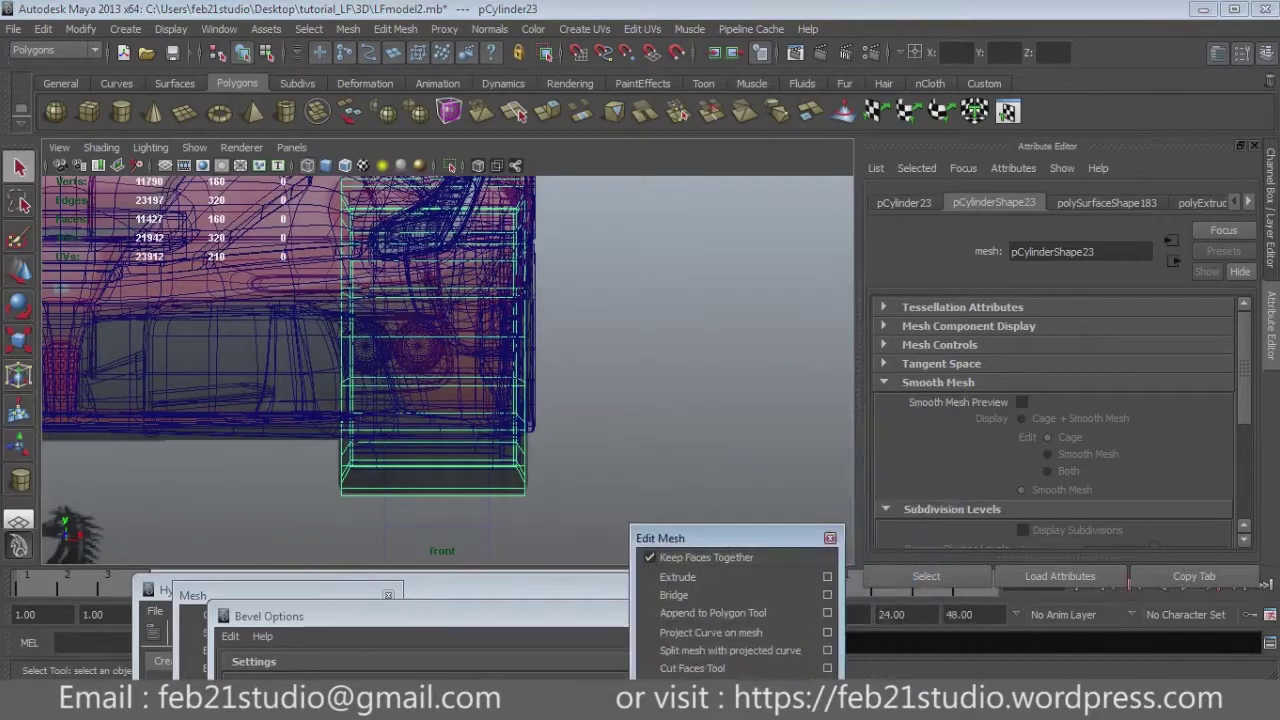
pyautogui.click(961, 308)
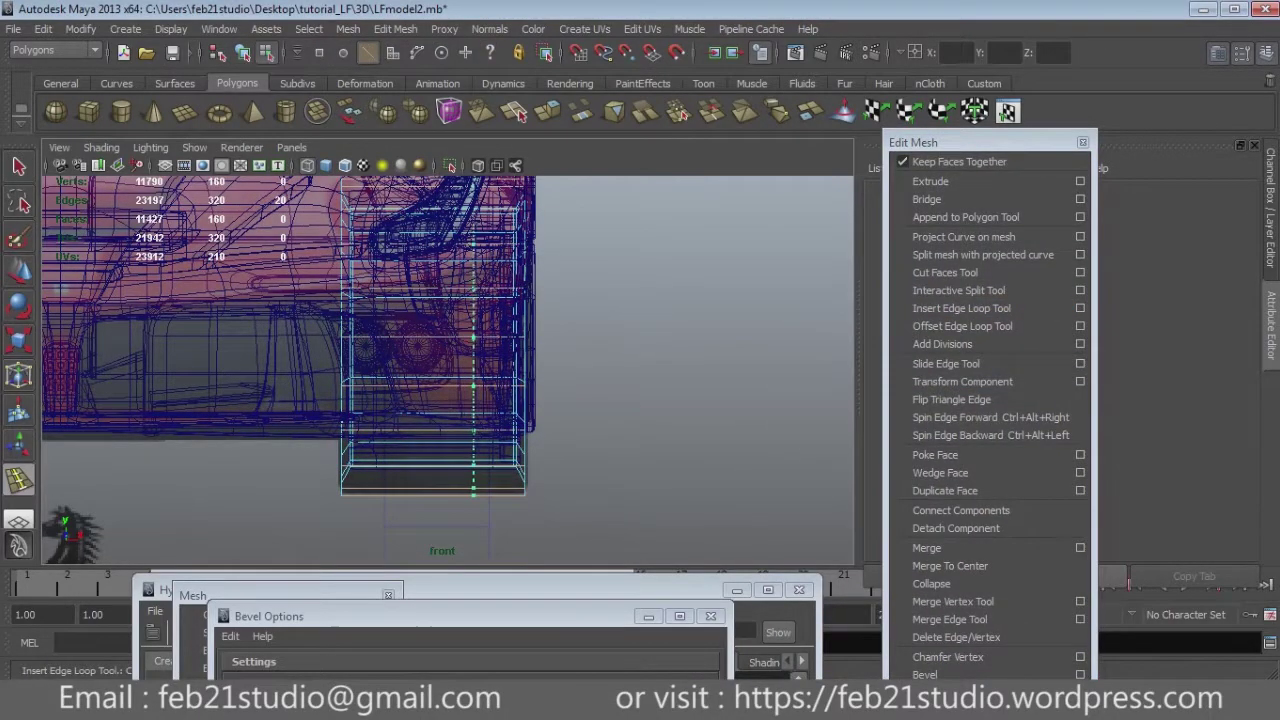
pyautogui.click(473, 385)
pyautogui.click(393, 413)
pyautogui.keyDown('alt'); pyautogui.moveTo(393, 413); pyautogui.dragTo(430, 431, button='middle'); pyautogui.keyUp('alt')
pyautogui.press('q')
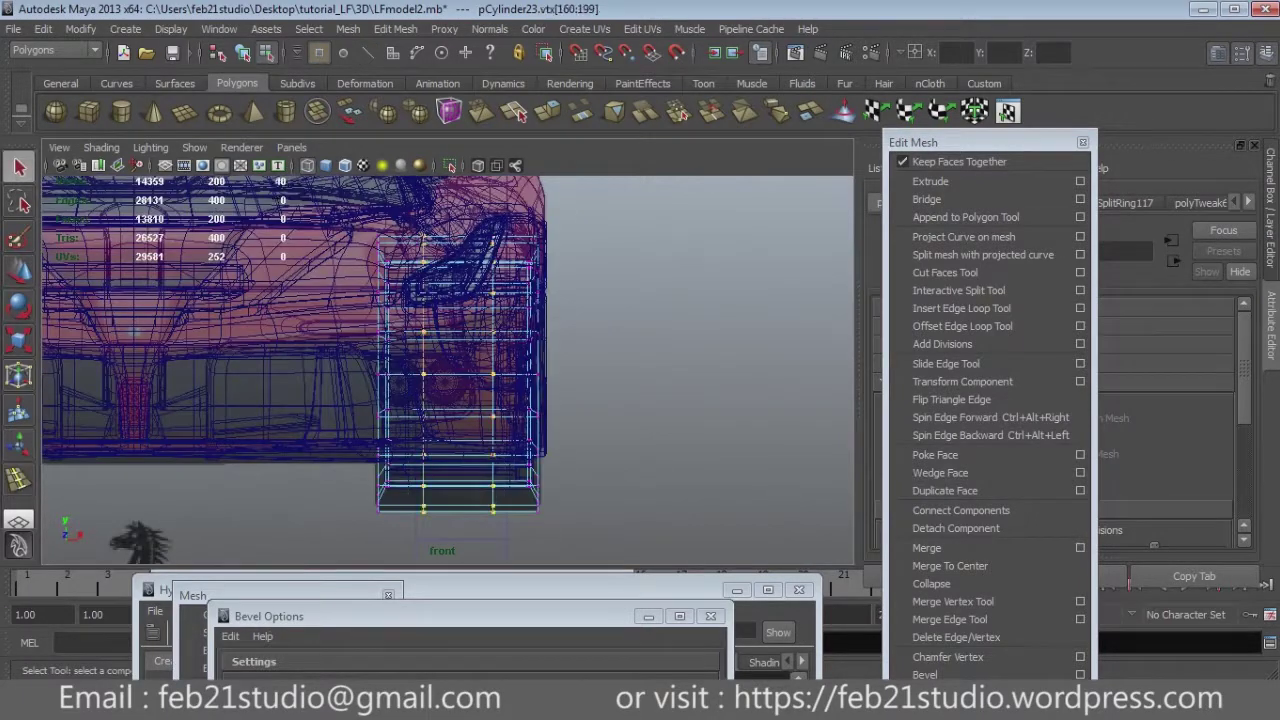
# Nudge and scale the new vertex columns apart across the tread, then deselect the tire.
pyautogui.press('space')
pyautogui.press('space')
pyautogui.scroll(1, 451, 370)
pyautogui.press('w')
pyautogui.moveTo(461, 390); pyautogui.dragTo(457, 390)
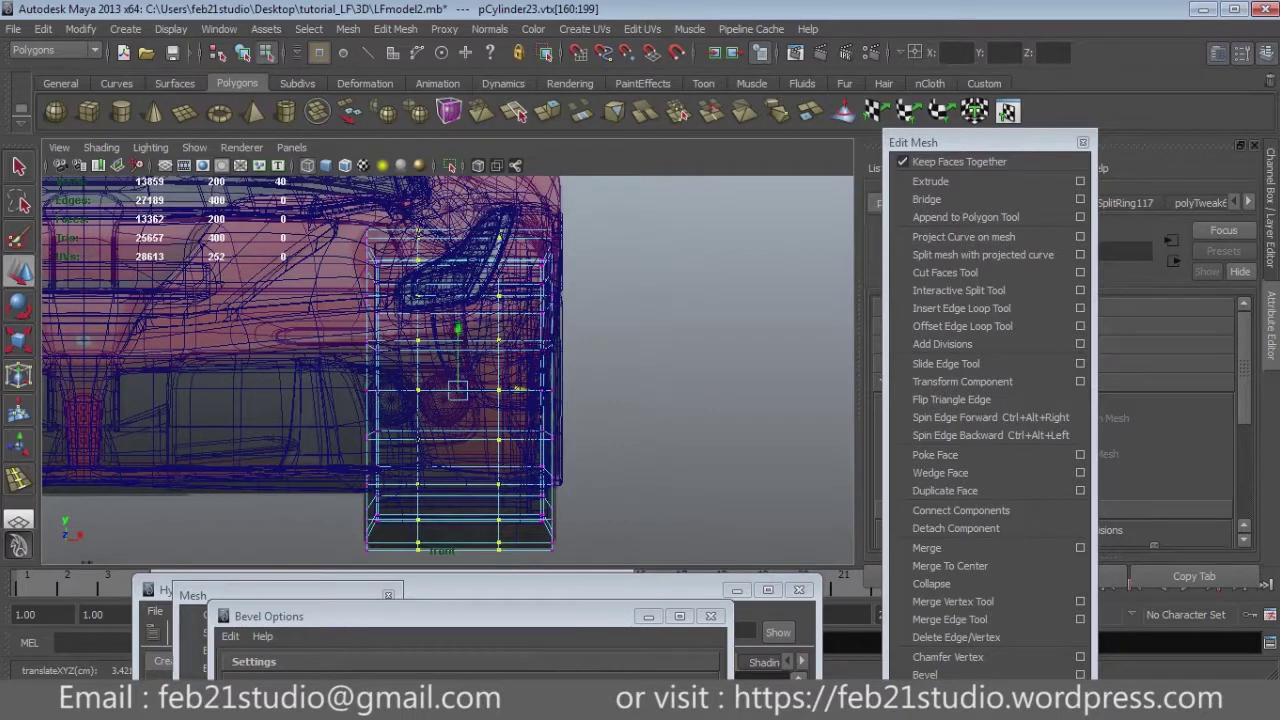
pyautogui.press('r')
pyautogui.moveTo(544, 390); pyautogui.dragTo(571, 389)
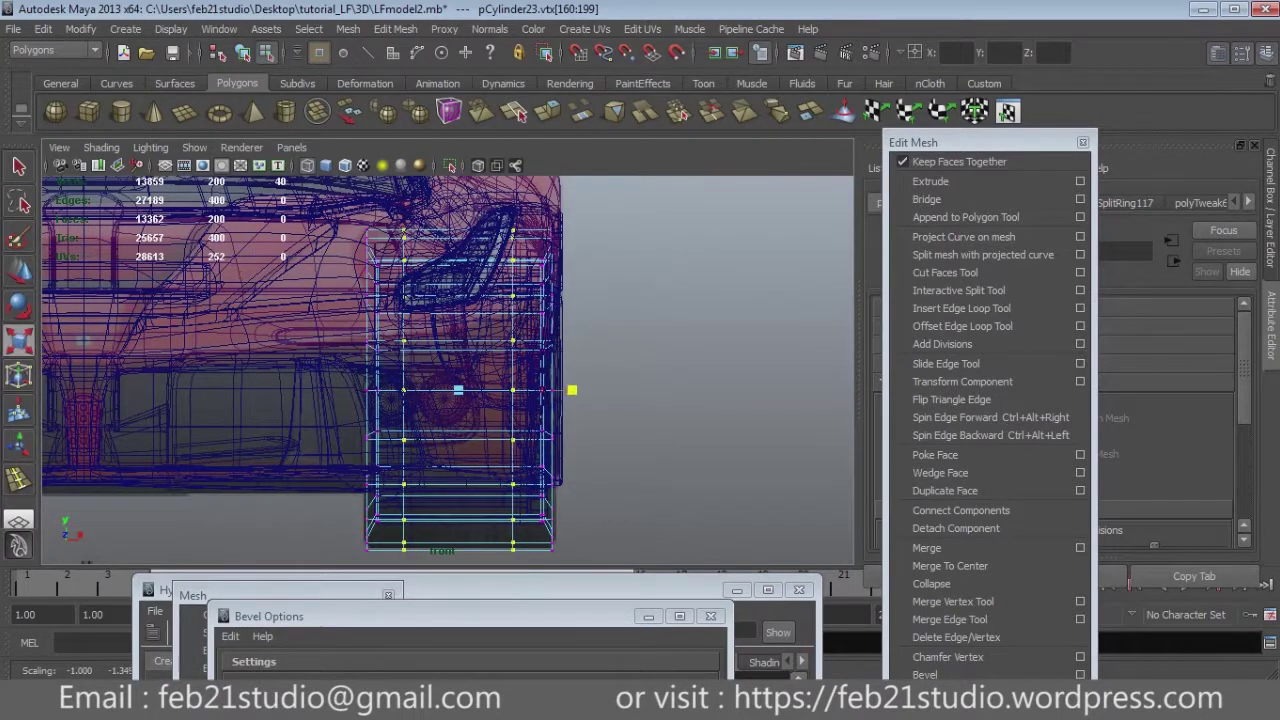
pyautogui.press('w')
pyautogui.press('space')
pyautogui.press('space')
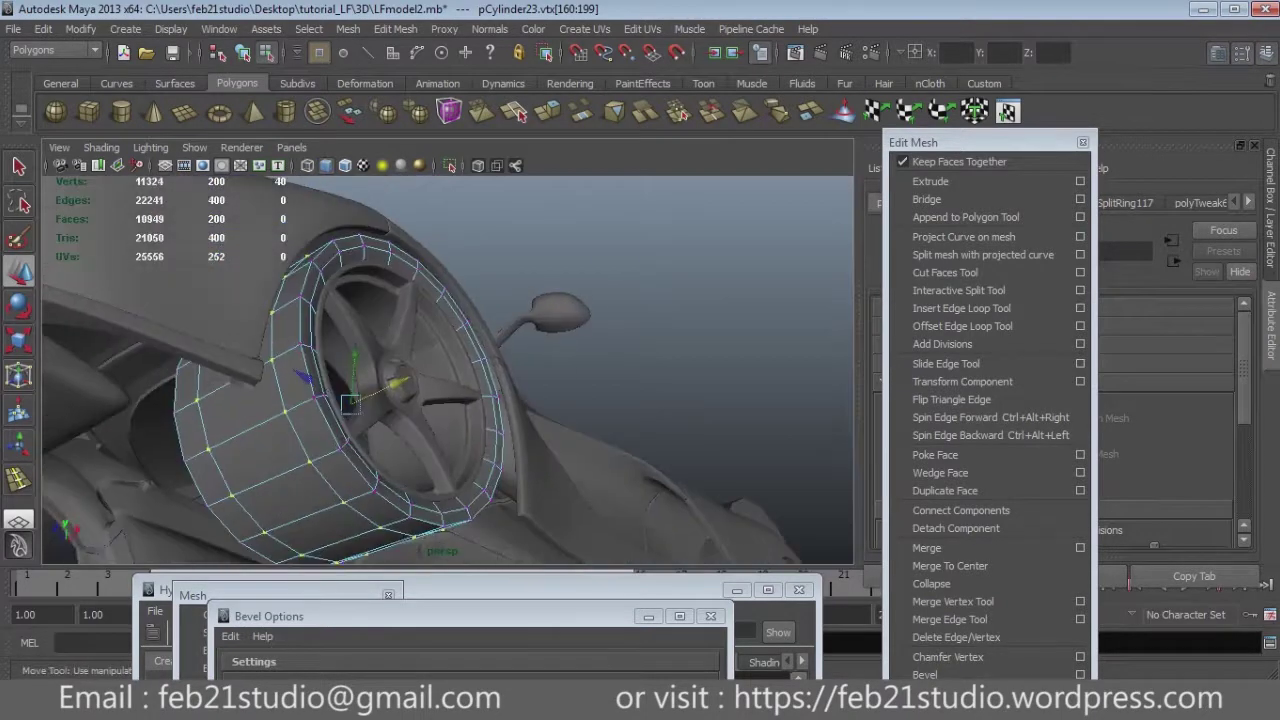
pyautogui.press('F8')
pyautogui.moveTo(900, 183); pyautogui.dragTo(654, 411)
pyautogui.click(700, 250)
pyautogui.moveTo(600, 300)
pyautogui.keyDown('alt'); pyautogui.mouseDown()
pyautogui.moveTo(520, 340)
pyautogui.moveTo(450, 340)
pyautogui.mouseUp(); pyautogui.keyUp('alt')
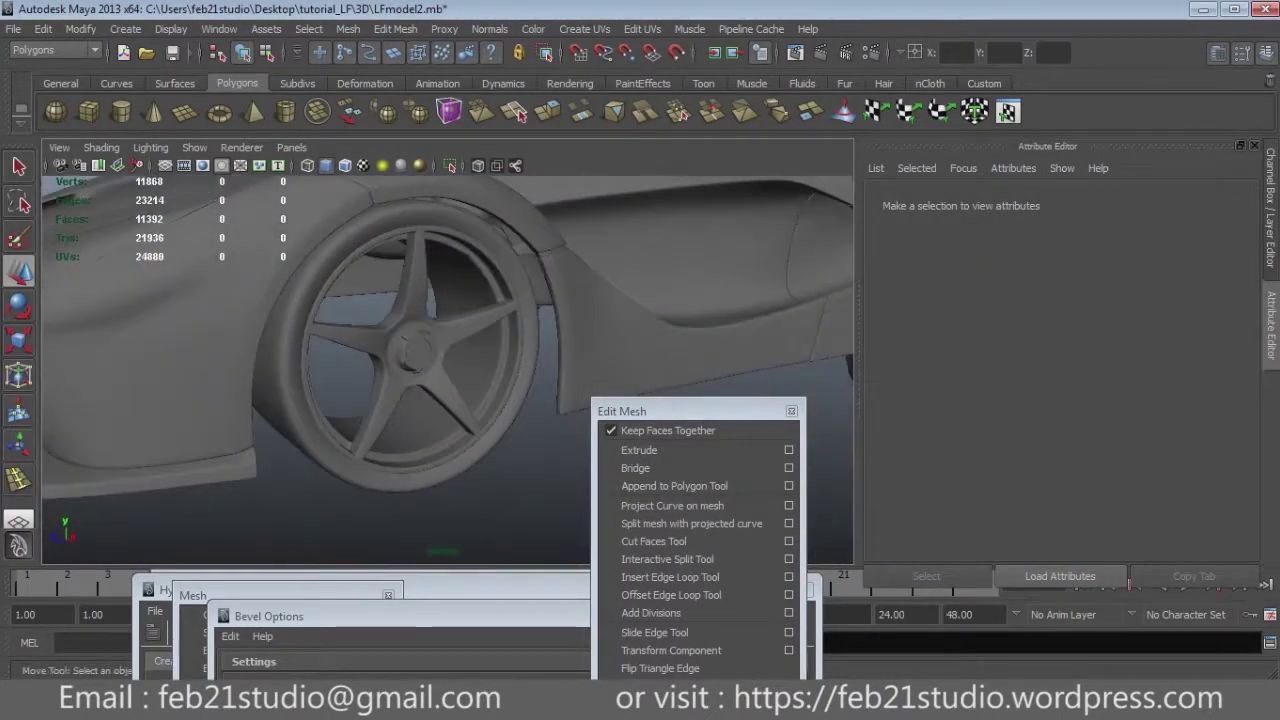
# Orbit around the car to review both tyres, then bring up the rear LaFerrari reference photo.
pyautogui.press('space')
pyautogui.press('space')
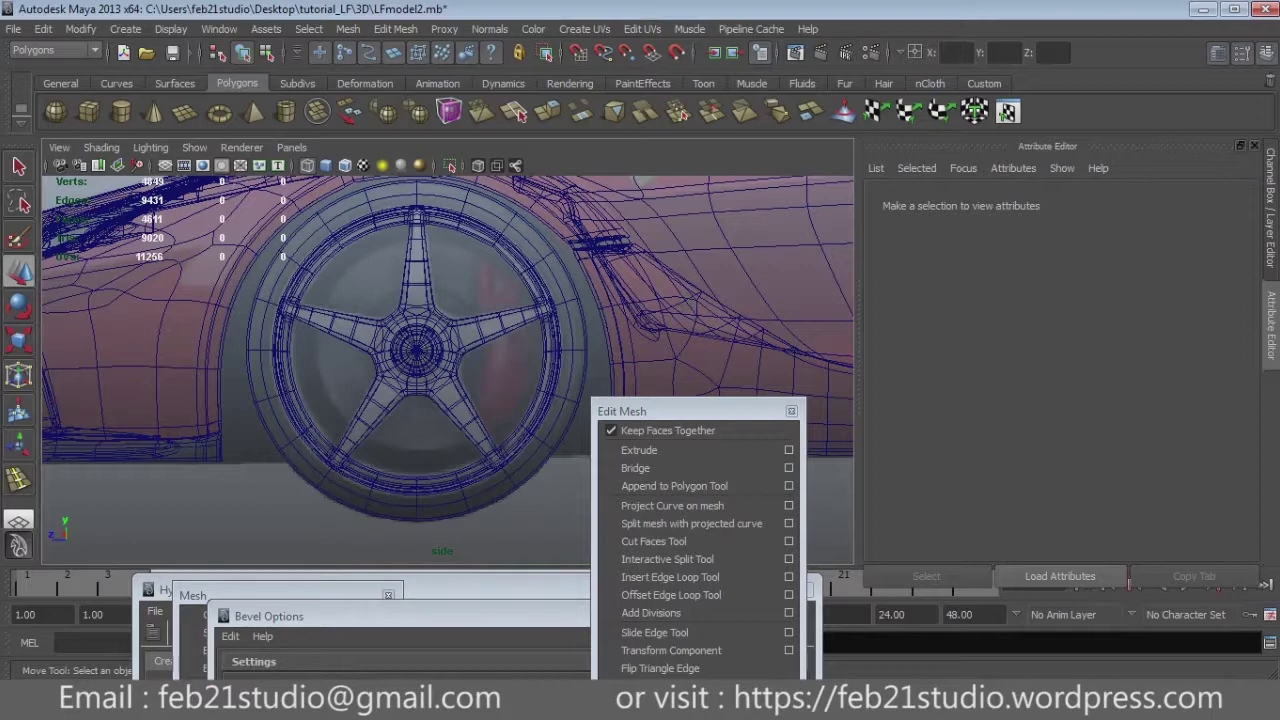
pyautogui.moveTo(622, 411); pyautogui.dragTo(791, 540)
pyautogui.press('space')
pyautogui.press('space')
pyautogui.moveTo(450, 350)
pyautogui.keyDown('alt'); pyautogui.mouseDown()
pyautogui.moveTo(540, 330)
pyautogui.moveTo(420, 345)
pyautogui.mouseUp(); pyautogui.keyUp('alt')
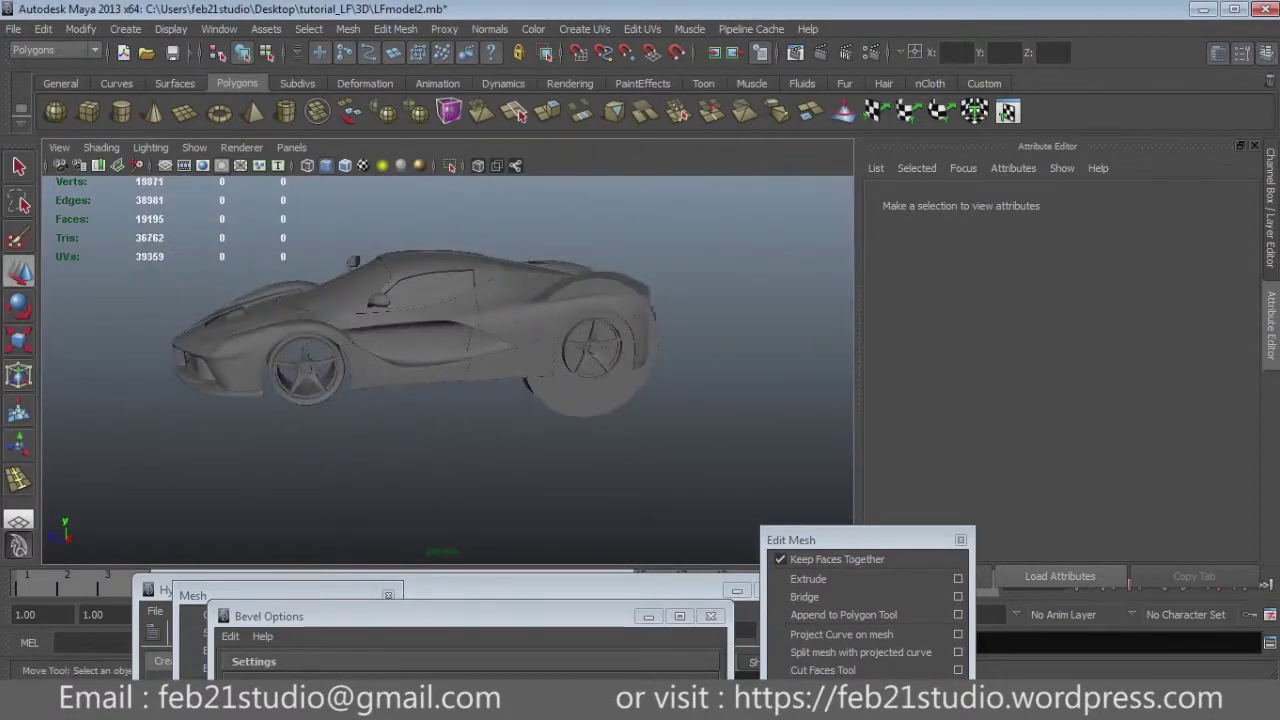
pyautogui.click(593, 348)
pyautogui.click(450, 470)
pyautogui.moveTo(450, 400)
pyautogui.keyDown('alt'); pyautogui.mouseDown()
pyautogui.moveTo(228, 252)
pyautogui.moveTo(300, 300)
pyautogui.moveTo(530, 295)
pyautogui.moveTo(440, 305)
pyautogui.mouseUp(); pyautogui.keyUp('alt')
pyautogui.scroll(3, 330, 290)
pyautogui.scroll(3, 330, 290)
pyautogui.scroll(2, 450, 305)
pyautogui.press('q')
pyautogui.scroll(-3, 450, 305)
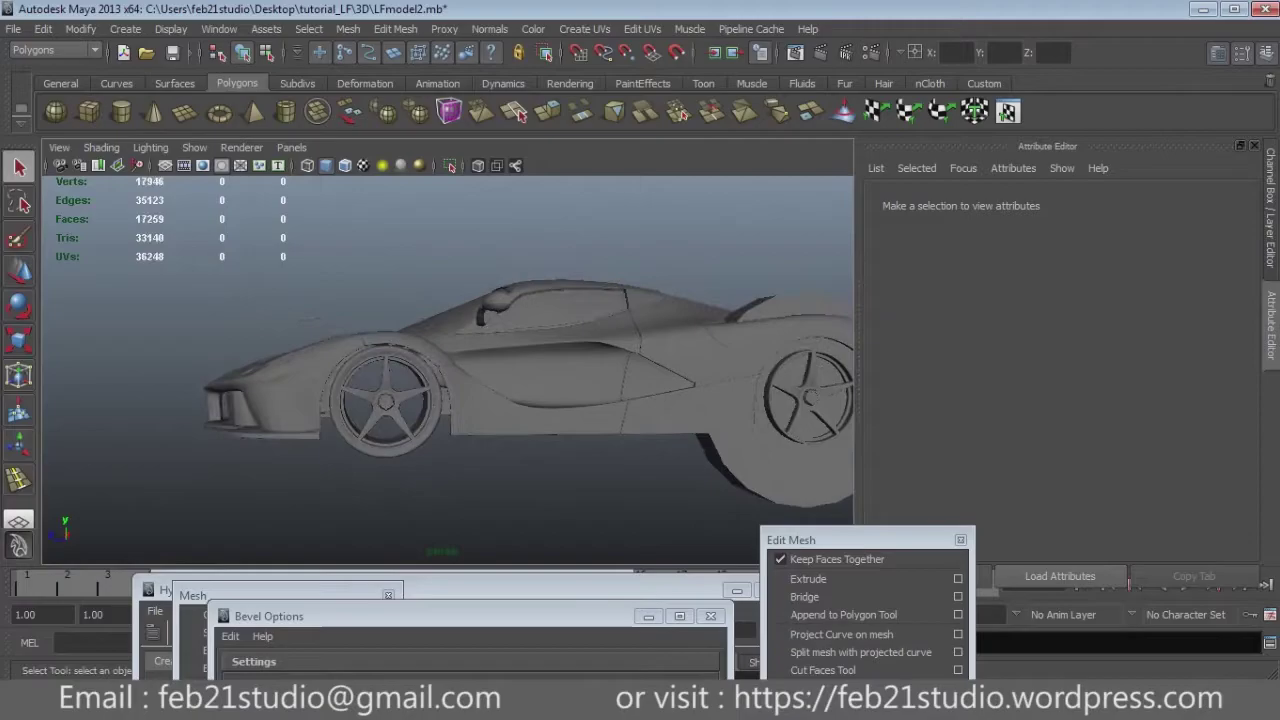
pyautogui.hotkey('alt', 'Tab')
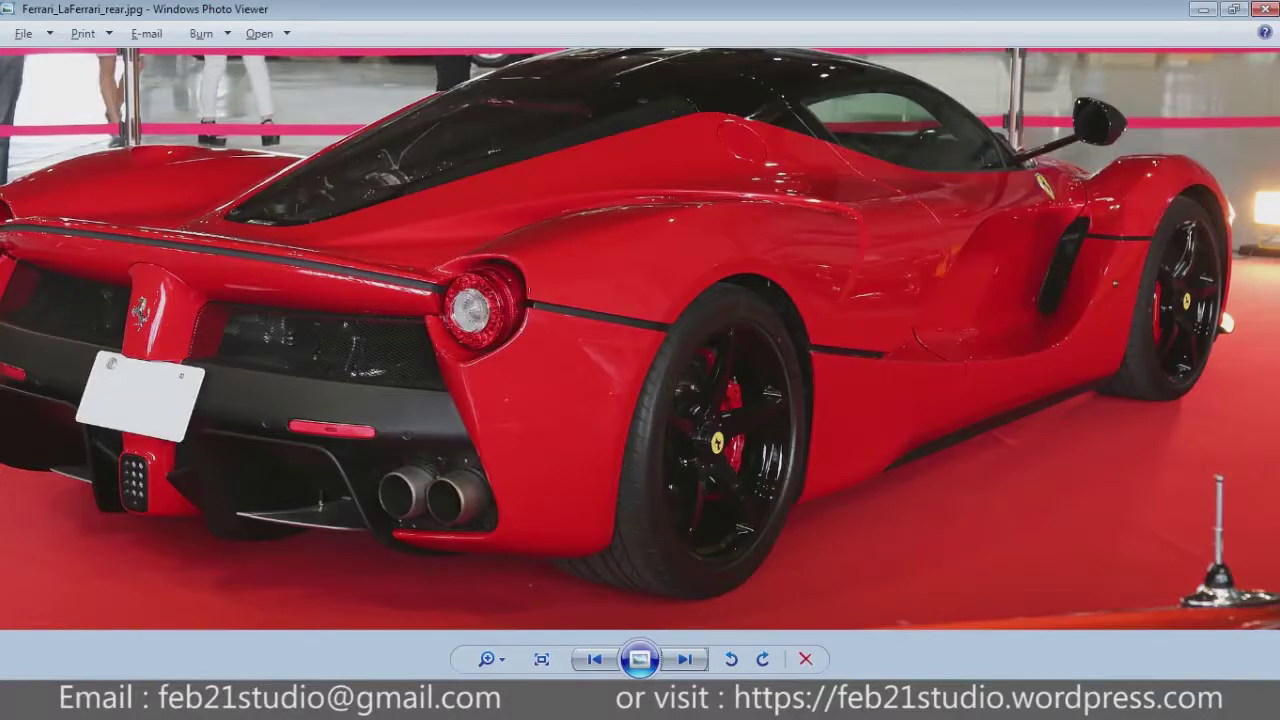
# Step through the reference photos to blueprint.jpg and zoom in on the side view's front wheel.
pyautogui.press('Right')
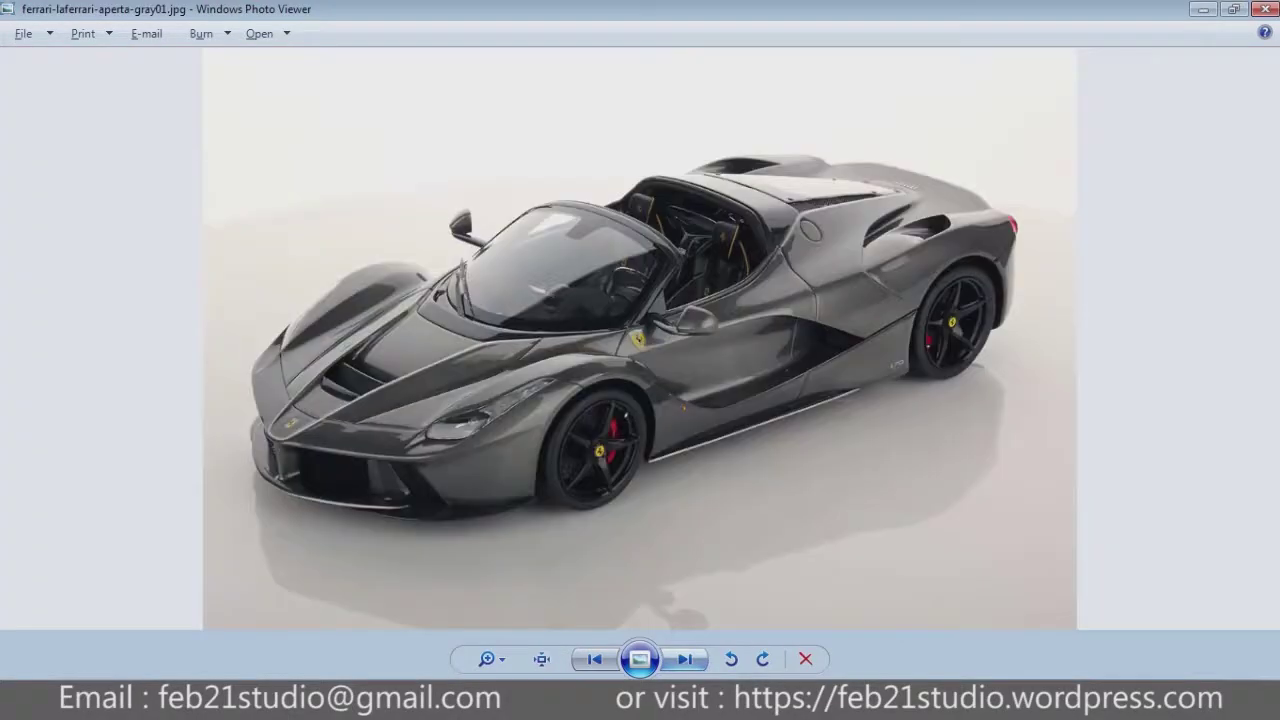
pyautogui.press('Right')
pyautogui.press('Right')
pyautogui.press('Right')
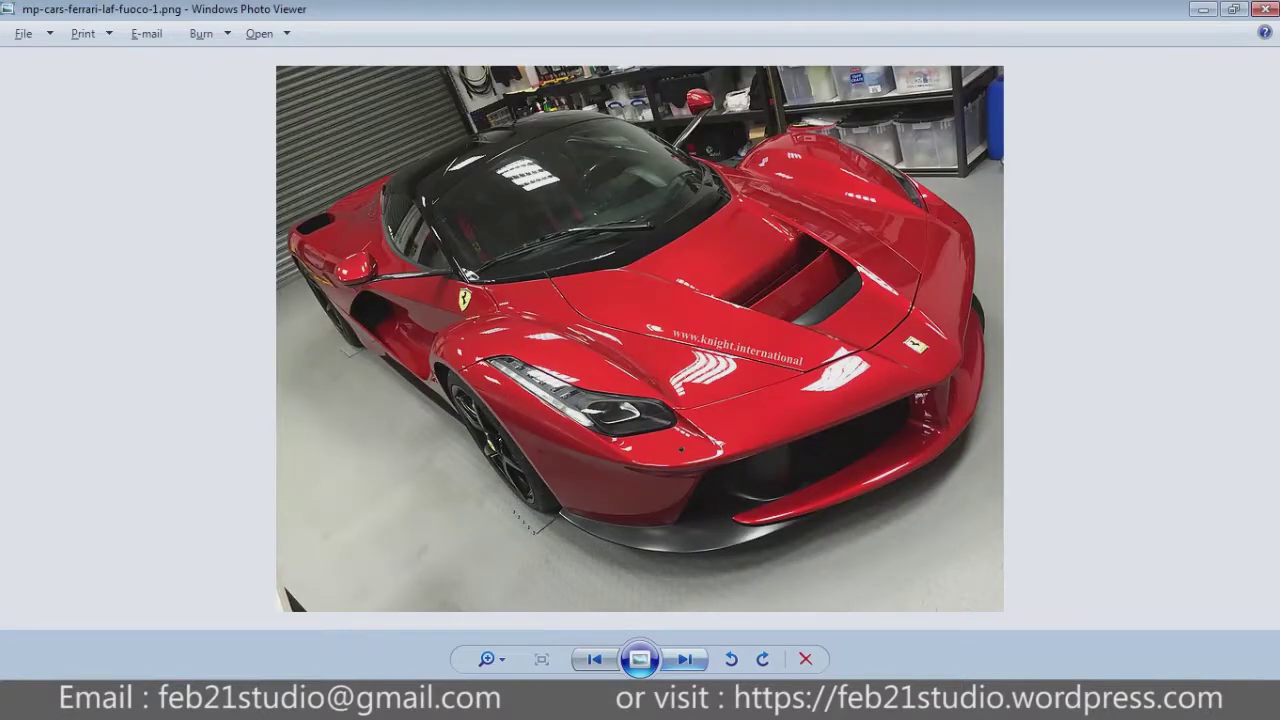
pyautogui.scroll(2, 600, 400)
pyautogui.press('Right')
pyautogui.press('Right')
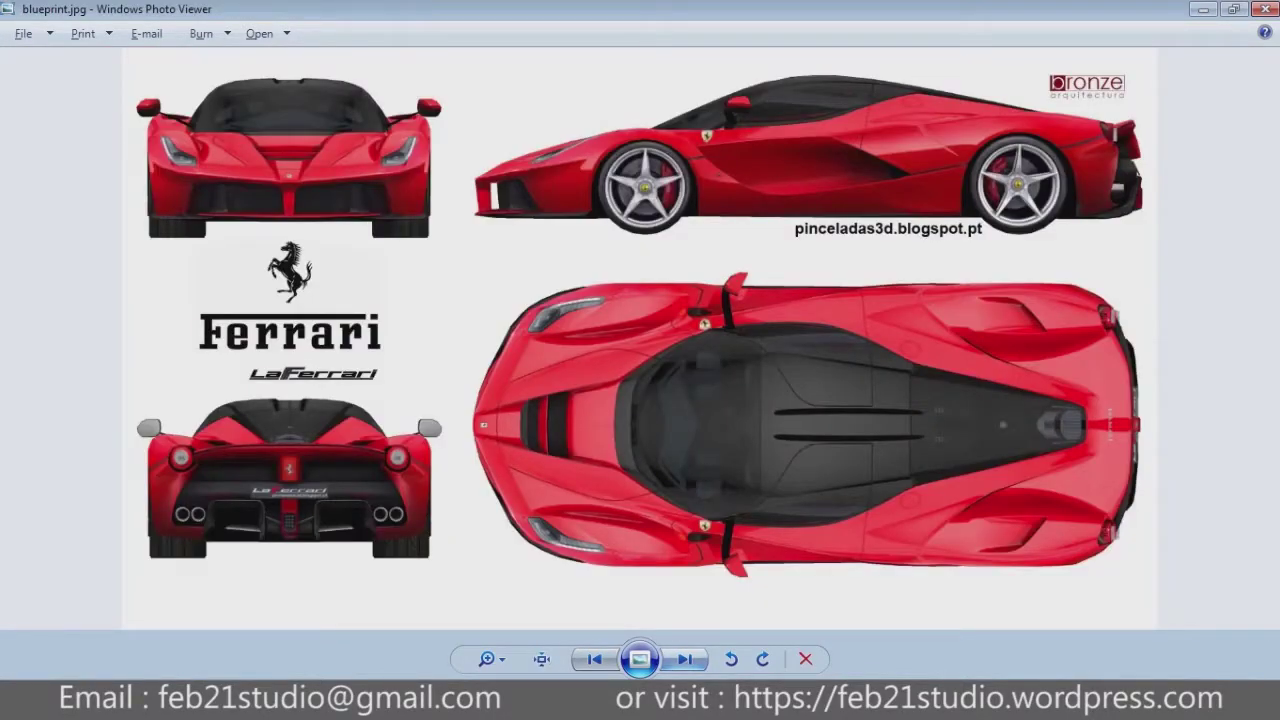
pyautogui.scroll(2, 636, 181)
pyautogui.scroll(2, 636, 181)
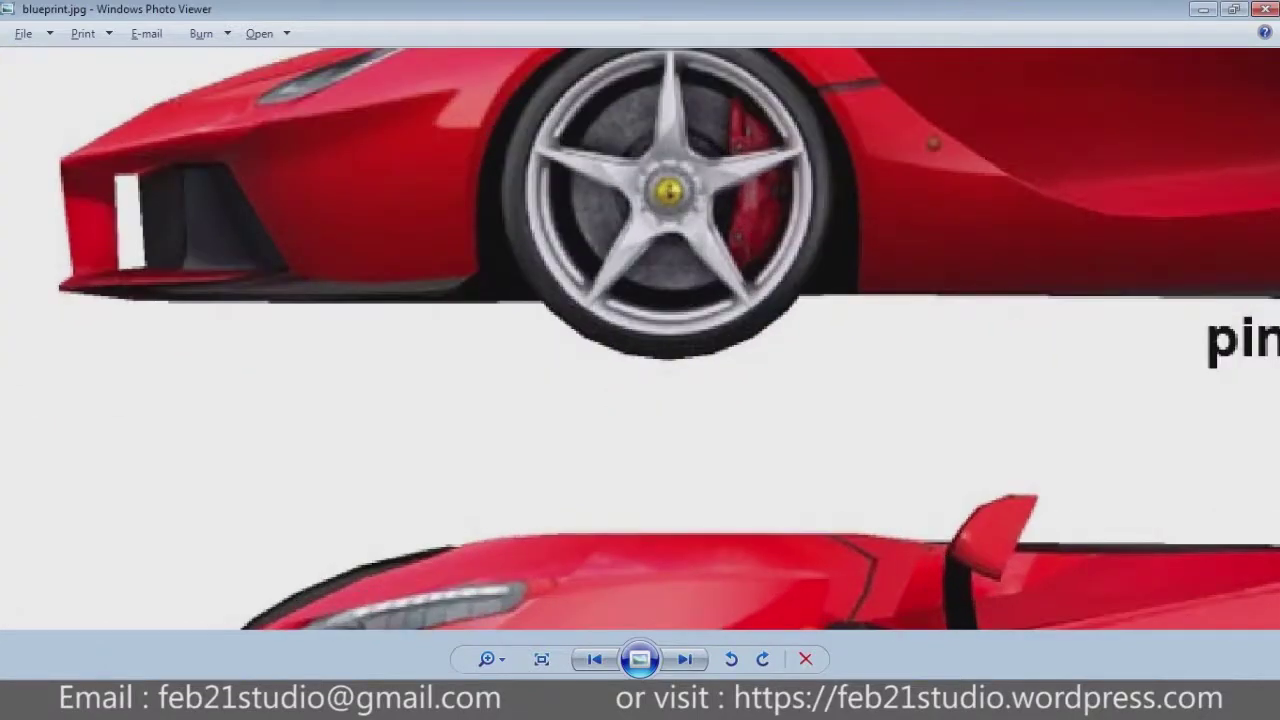
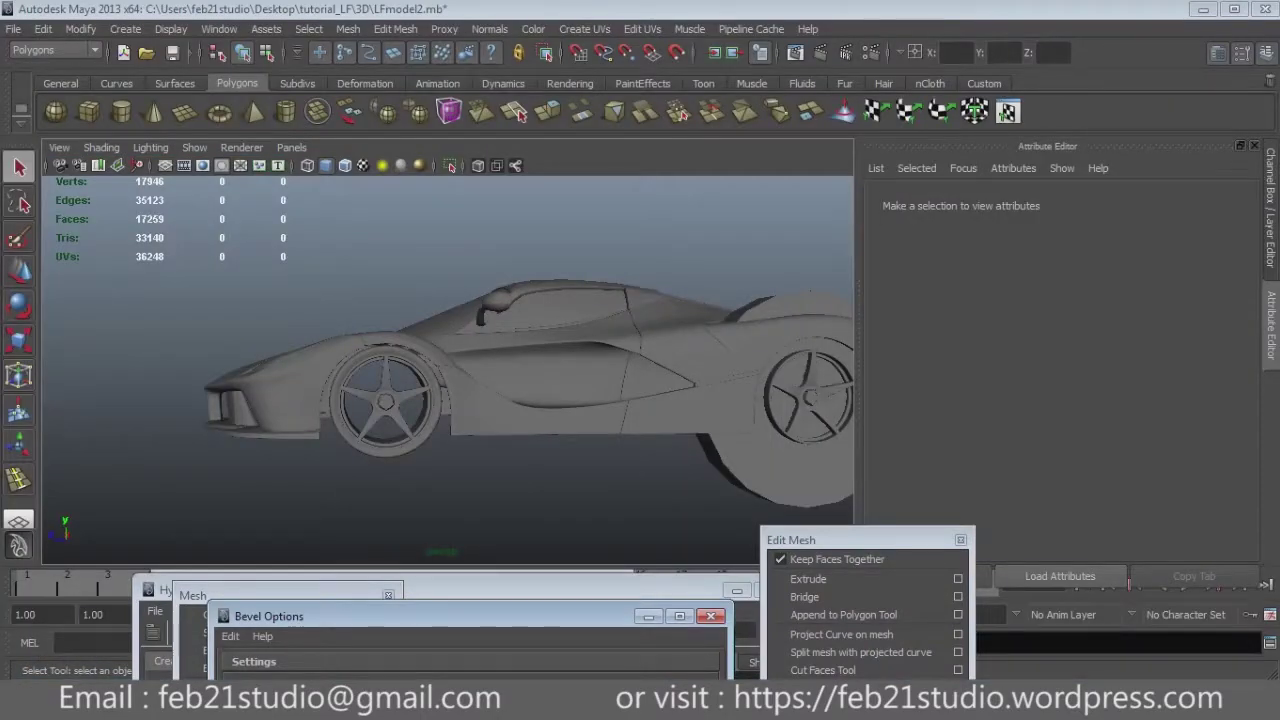
# Zoom in on the front wheel, select tyre pCylinder23 and switch to edge mode.
pyautogui.moveTo(450, 370)
pyautogui.keyDown('alt'); pyautogui.mouseDown()
pyautogui.moveTo(470, 360)
pyautogui.moveTo(540, 385)
pyautogui.mouseUp(); pyautogui.keyUp('alt')
pyautogui.scroll(5, 385, 400)
pyautogui.scroll(-3, 450, 370)
pyautogui.moveTo(450, 370)
pyautogui.keyDown('alt'); pyautogui.mouseDown()
pyautogui.moveTo(490, 365)
pyautogui.moveTo(420, 375)
pyautogui.moveTo(550, 358)
pyautogui.moveTo(480, 365)
pyautogui.moveTo(510, 360)
pyautogui.mouseUp(); pyautogui.keyUp('alt')
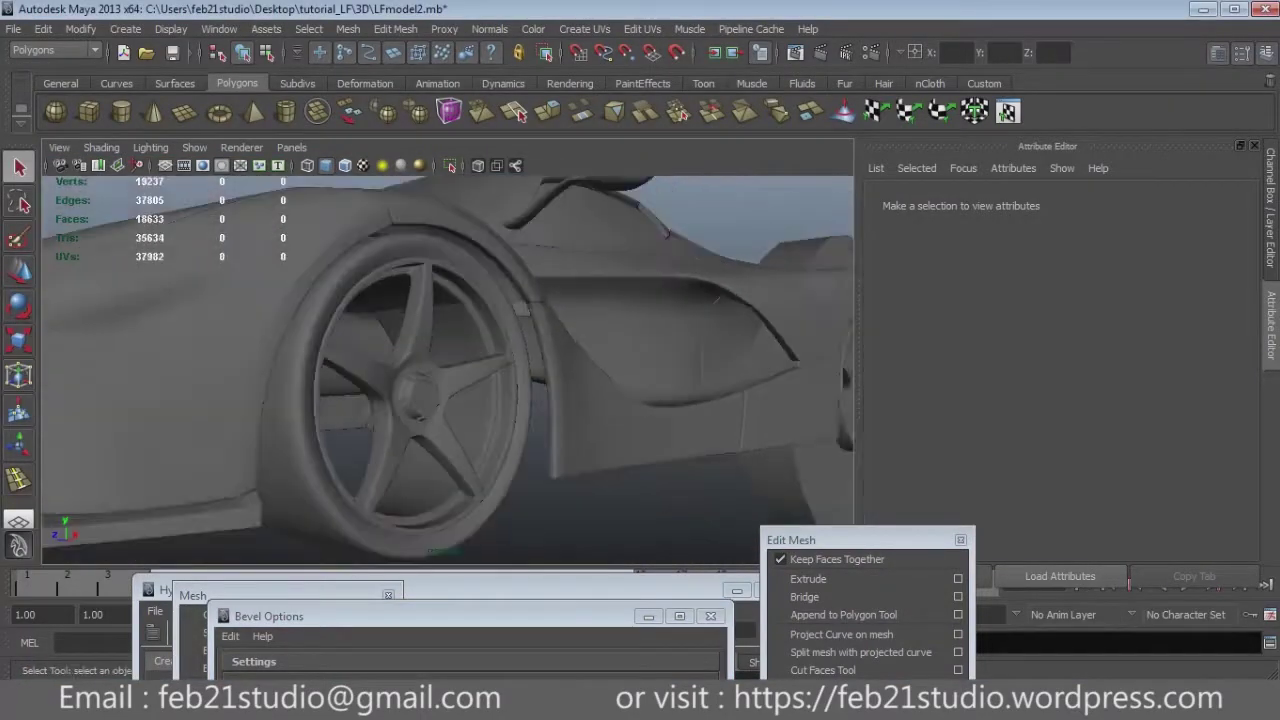
pyautogui.scroll(3, 450, 370)
pyautogui.scroll(2, 450, 370)
pyautogui.click(150, 450)
pyautogui.press('F10')
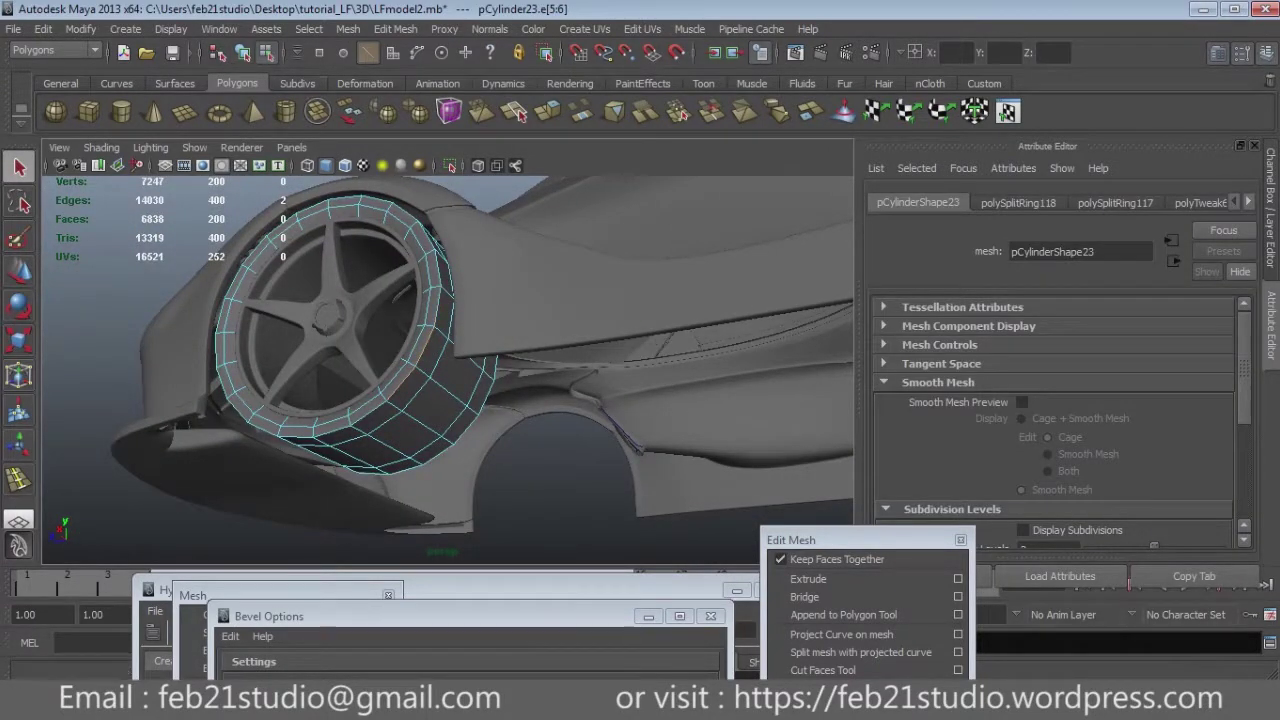
# Use the Select Edge Ring Tool in wireframe view to pick edge rings on the tyre.
pyautogui.click(309, 29)
pyautogui.click(362, 183)
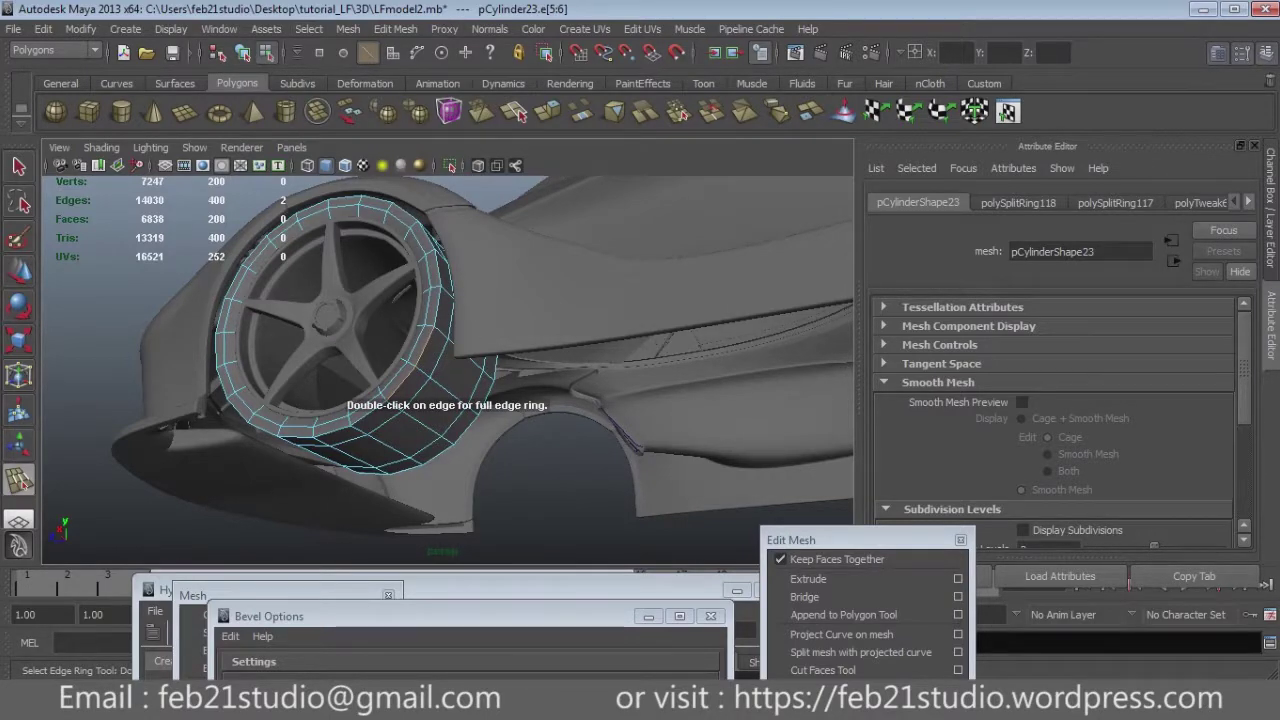
pyautogui.keyDown('alt'); pyautogui.moveTo(450, 370); pyautogui.dragTo(420, 390); pyautogui.keyUp('alt')
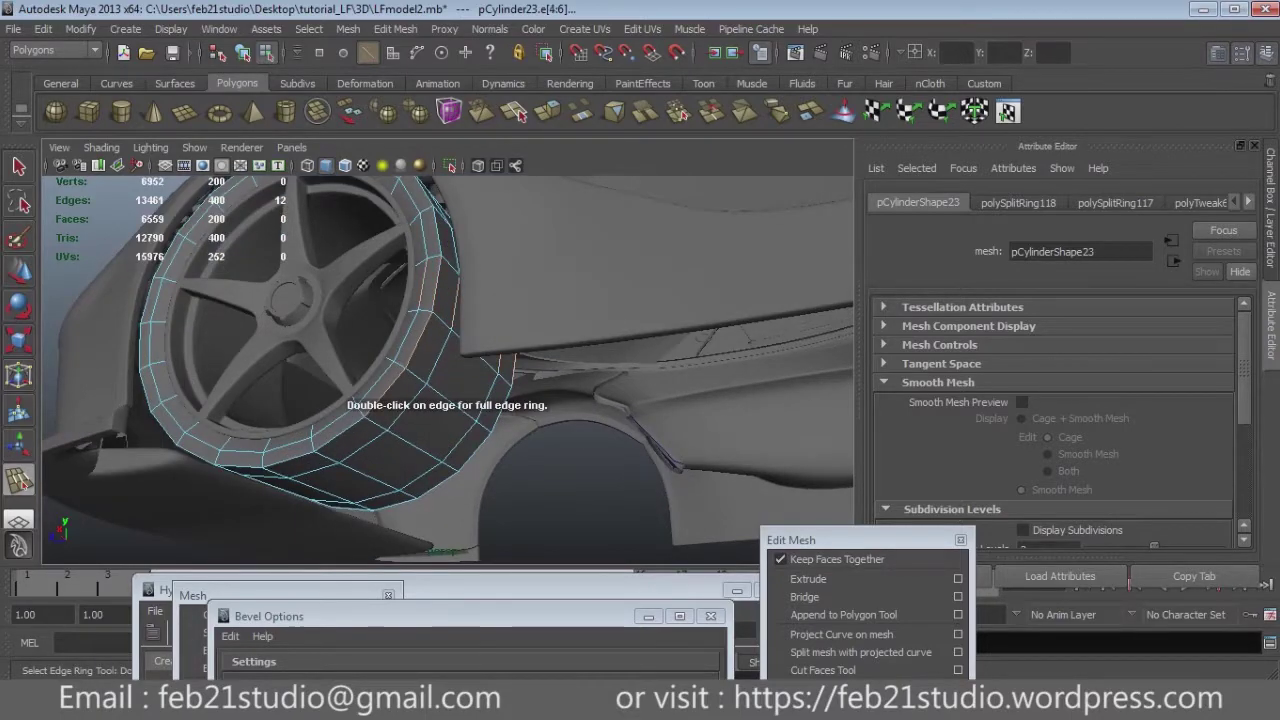
pyautogui.keyDown('alt'); pyautogui.moveTo(450, 370); pyautogui.dragTo(480, 380); pyautogui.keyUp('alt')
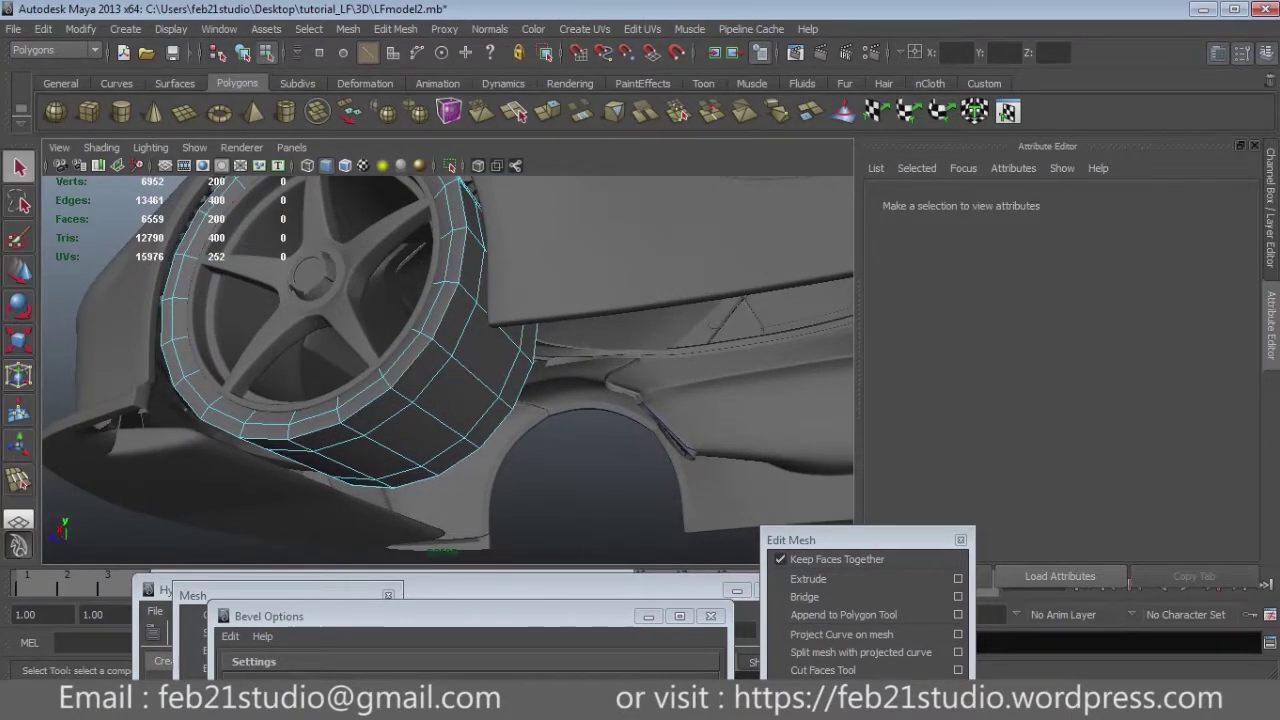
pyautogui.press('4')
pyautogui.moveTo(450, 360)
pyautogui.keyDown('alt'); pyautogui.mouseDown()
pyautogui.moveTo(600, 380)
pyautogui.moveTo(500, 360)
pyautogui.moveTo(660, 360)
pyautogui.moveTo(540, 360)
pyautogui.moveTo(600, 340)
pyautogui.mouseUp(); pyautogui.keyUp('alt')
pyautogui.click(632, 290)
# Undo the tyre's recent edge-loop splits and extrusions.
pyautogui.hotkey('ctrl', 'z')
pyautogui.hotkey('ctrl', 'z')
pyautogui.hotkey('ctrl', 'z')
pyautogui.hotkey('ctrl', 'z')
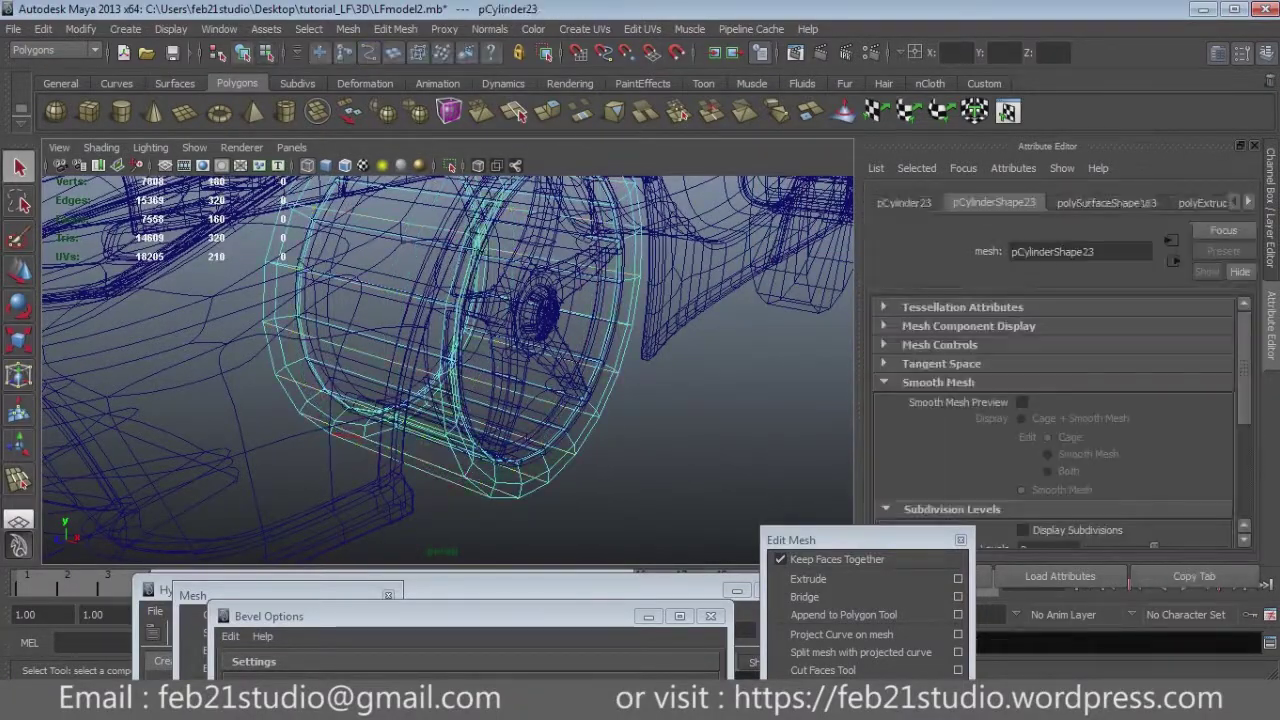
pyautogui.hotkey('ctrl', 'z')
pyautogui.hotkey('ctrl', 'z')
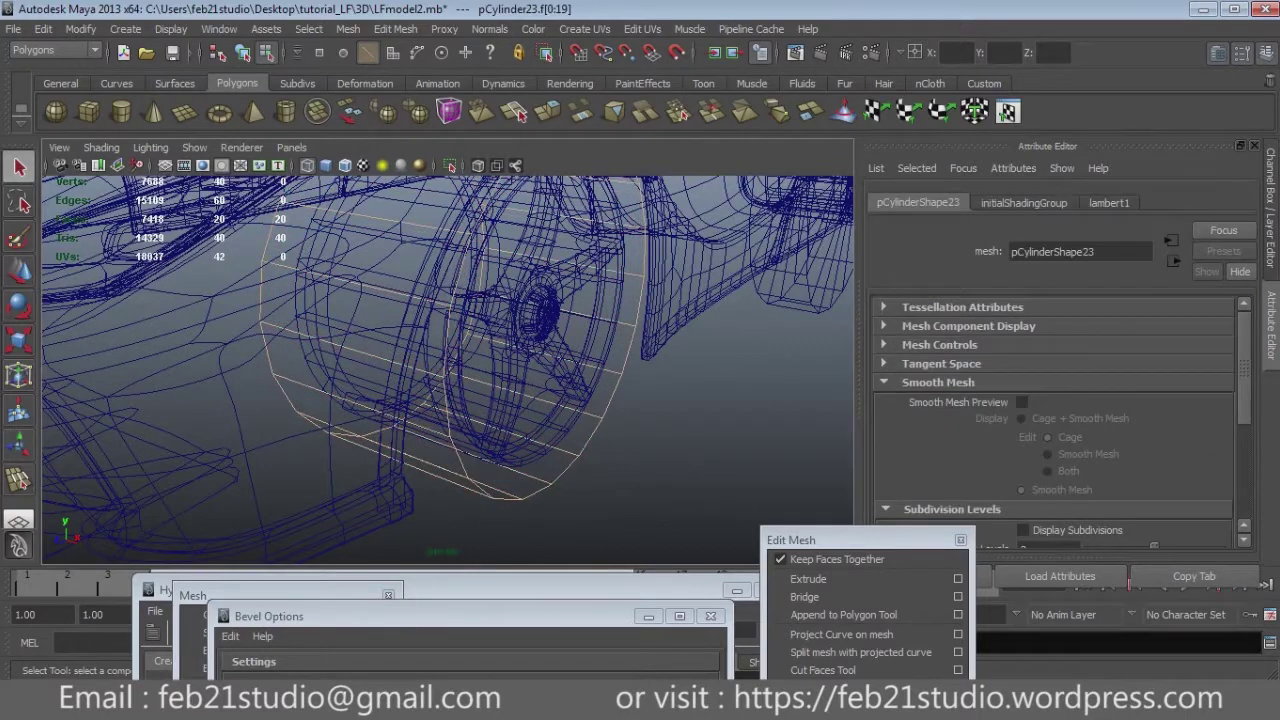
pyautogui.hotkey('ctrl', 'z')
pyautogui.hotkey('ctrl', 'z')
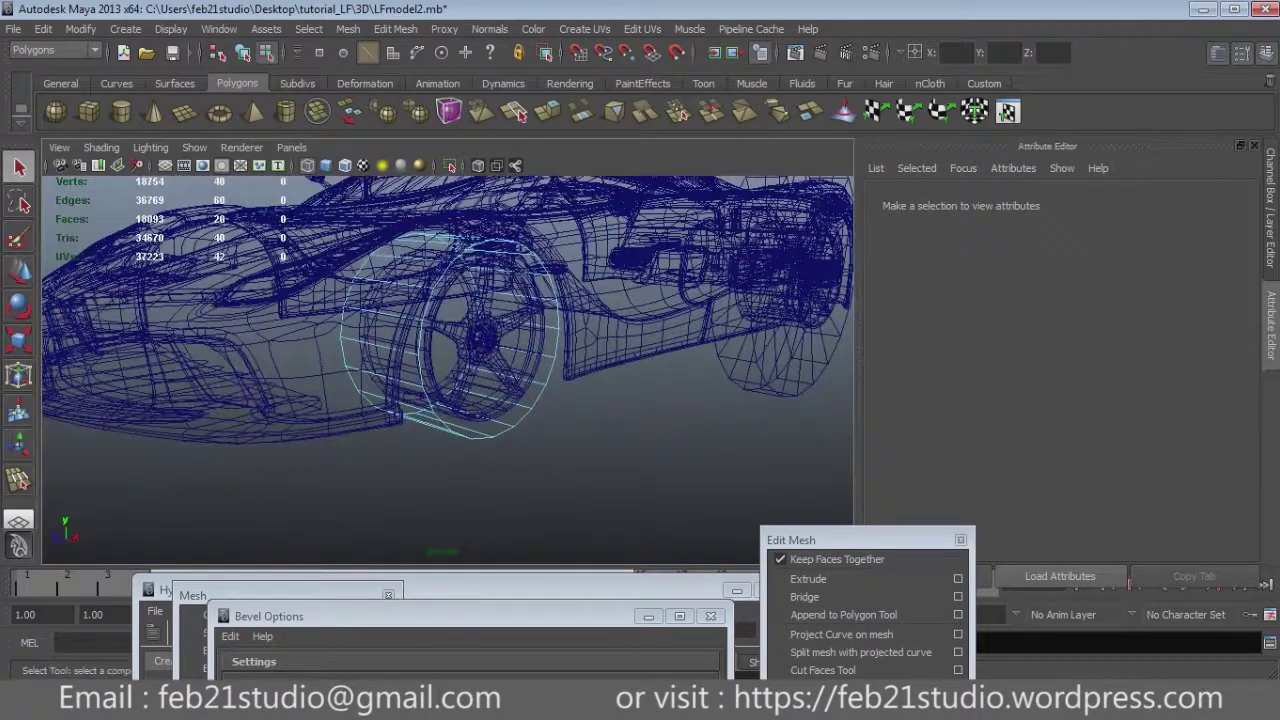
pyautogui.press('space')
pyautogui.press('space')
pyautogui.hotkey('ctrl', 'z')
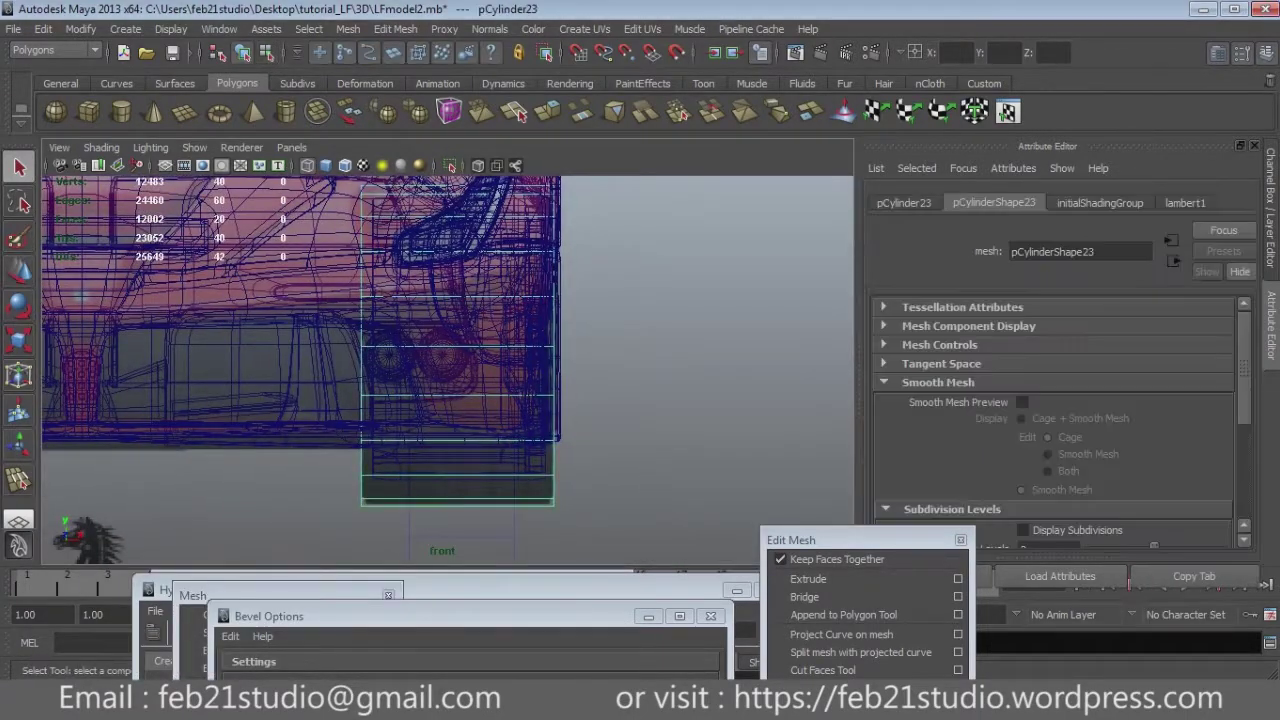
pyautogui.hotkey('ctrl', 'z')
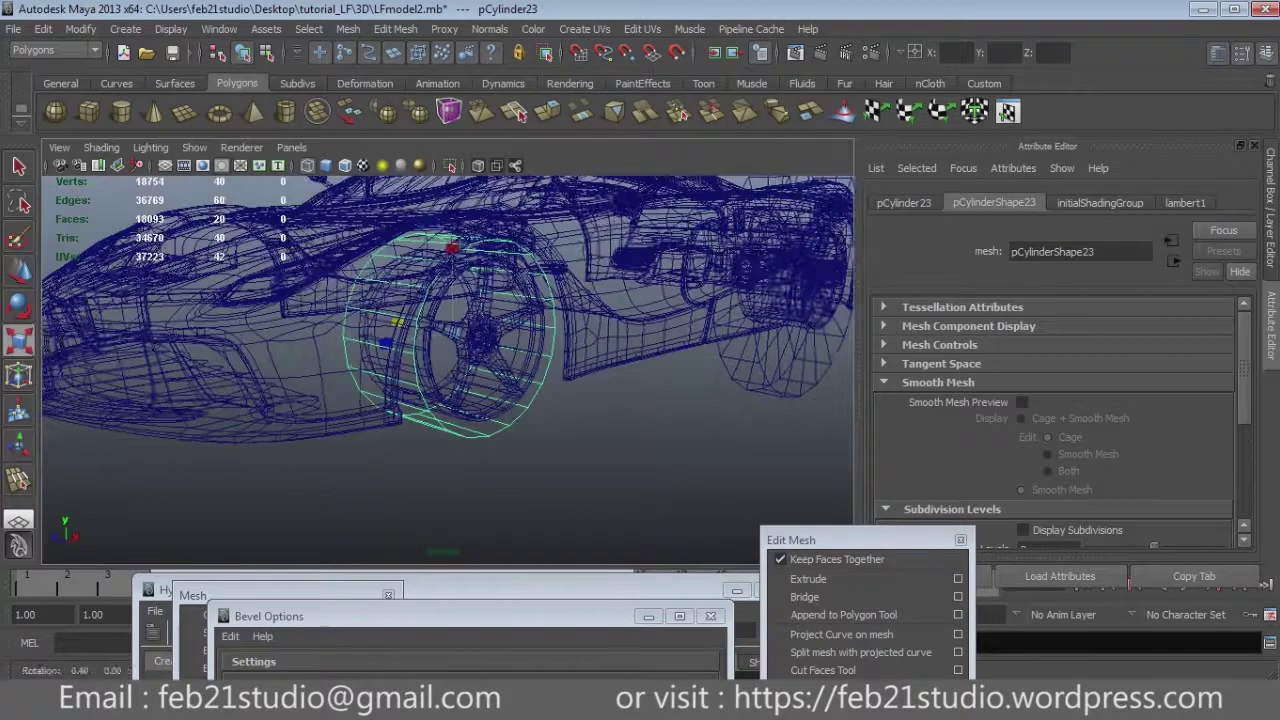
pyautogui.hotkey('ctrl', 'z')
pyautogui.hotkey('ctrl', 'z')
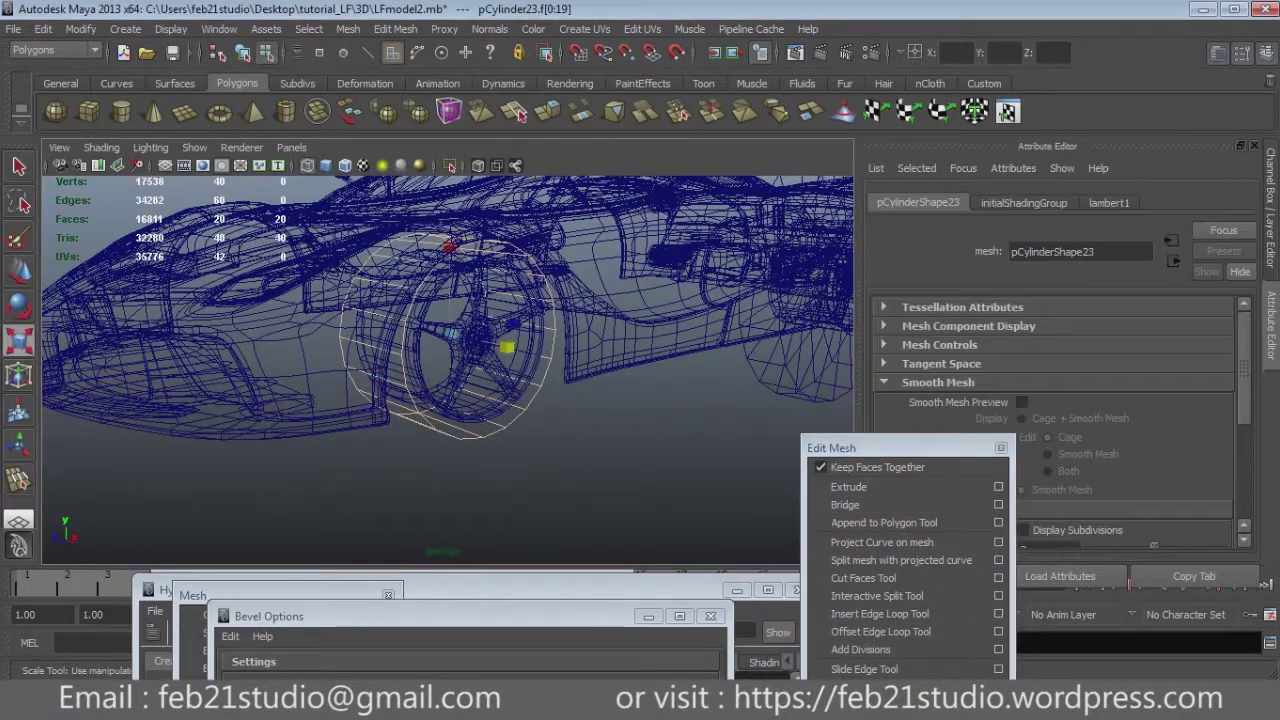
pyautogui.hotkey('ctrl', 'z')
pyautogui.hotkey('ctrl', 'z')
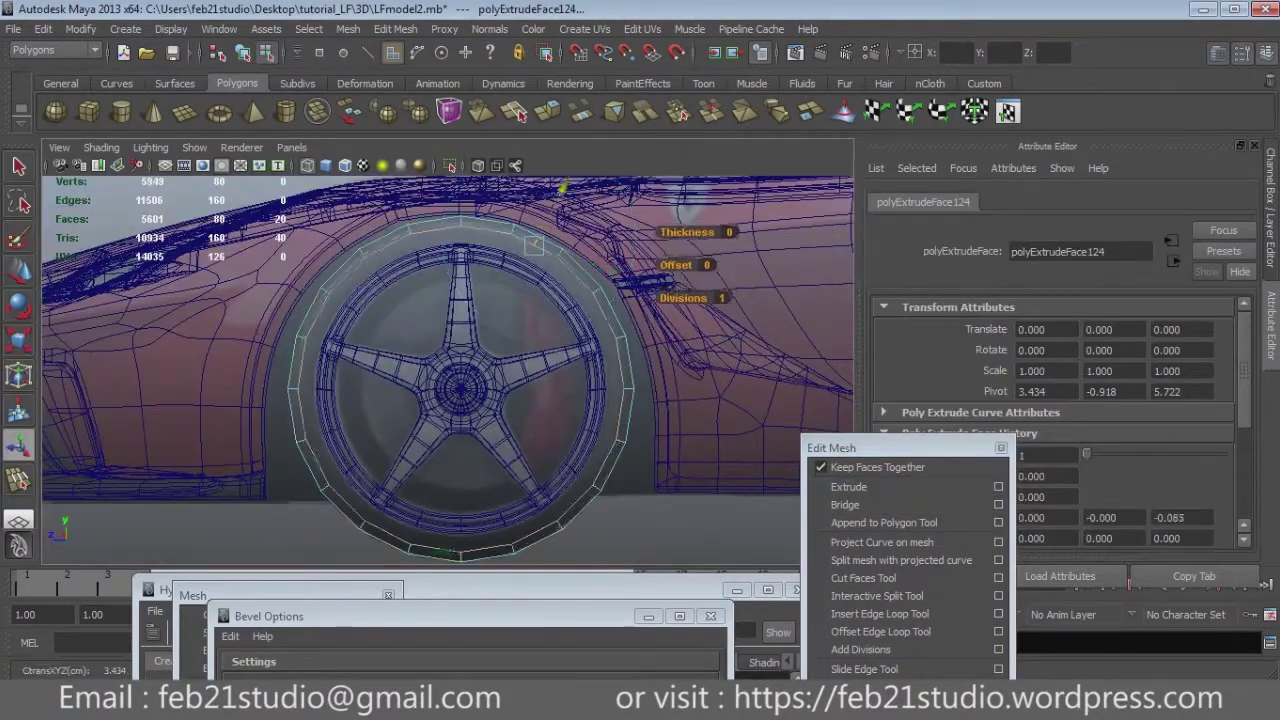
# Step back and forth through undo and redo to reach the right tyre state.
pyautogui.hotkey('ctrl', 'z')
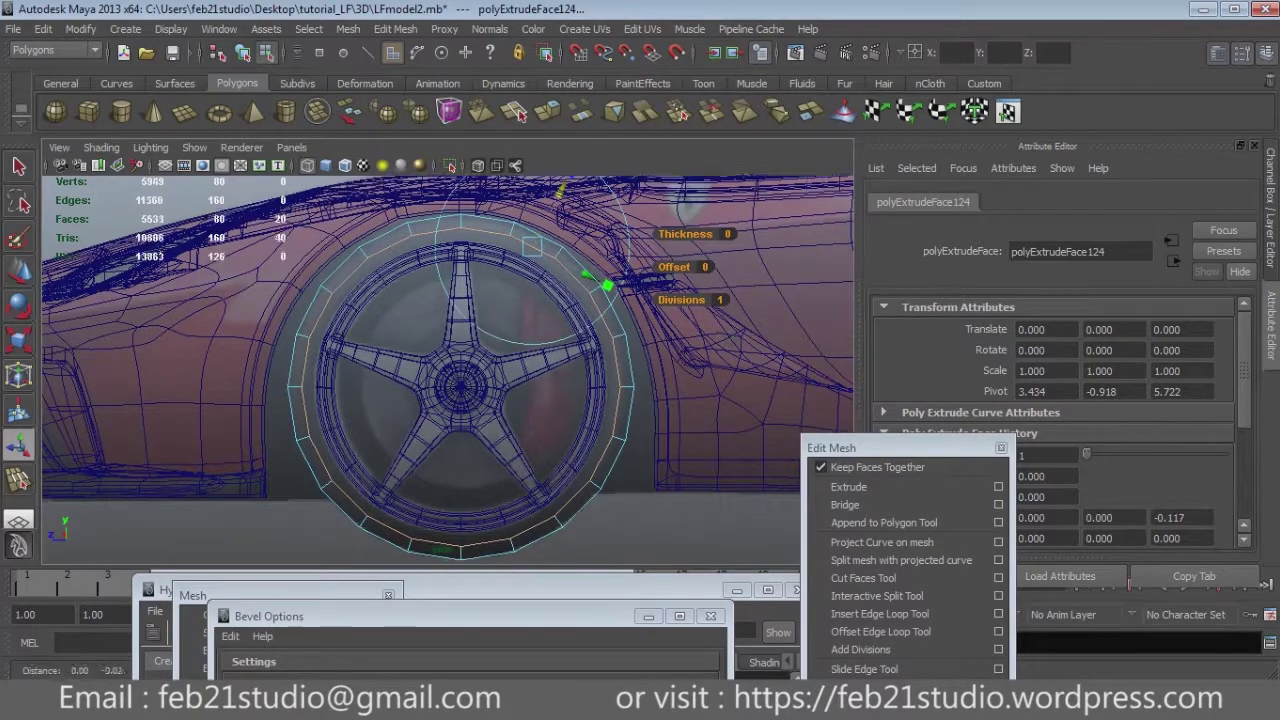
pyautogui.hotkey('ctrl', 'z')
pyautogui.hotkey('ctrl', 'z')
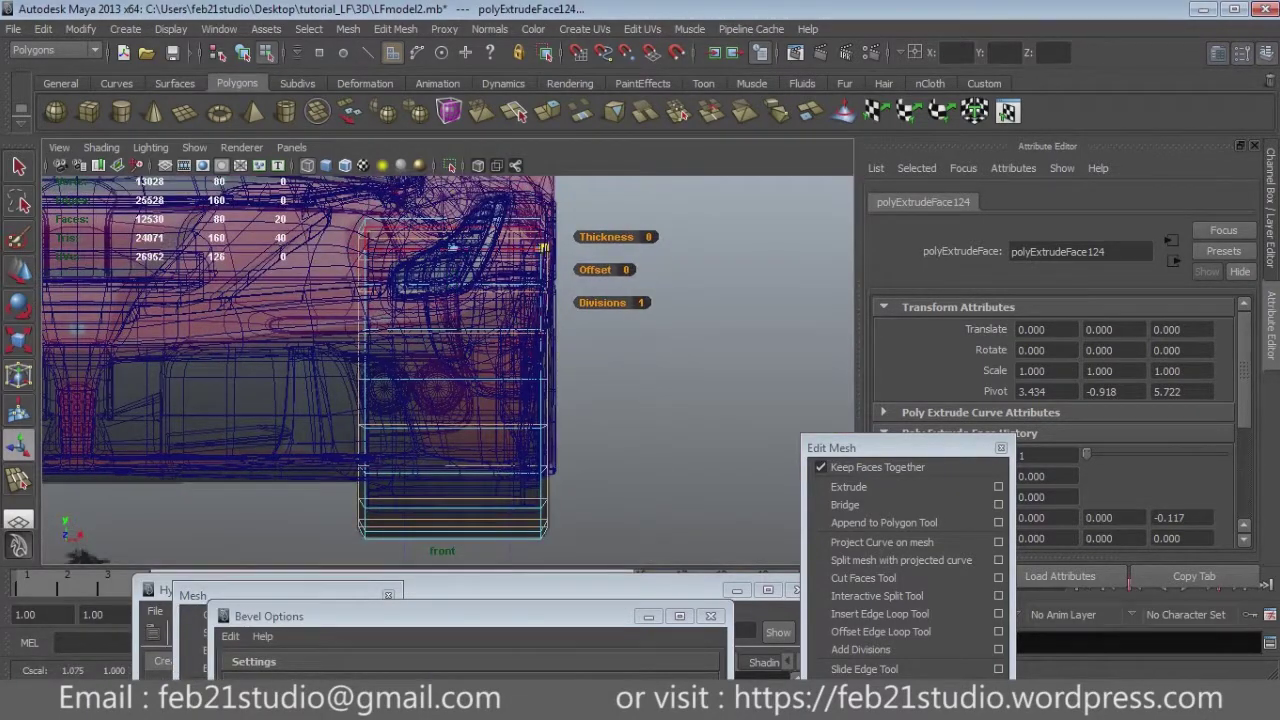
pyautogui.hotkey('ctrl', 'z')
pyautogui.hotkey('ctrl', 'z')
pyautogui.hotkey('ctrl', 'z')
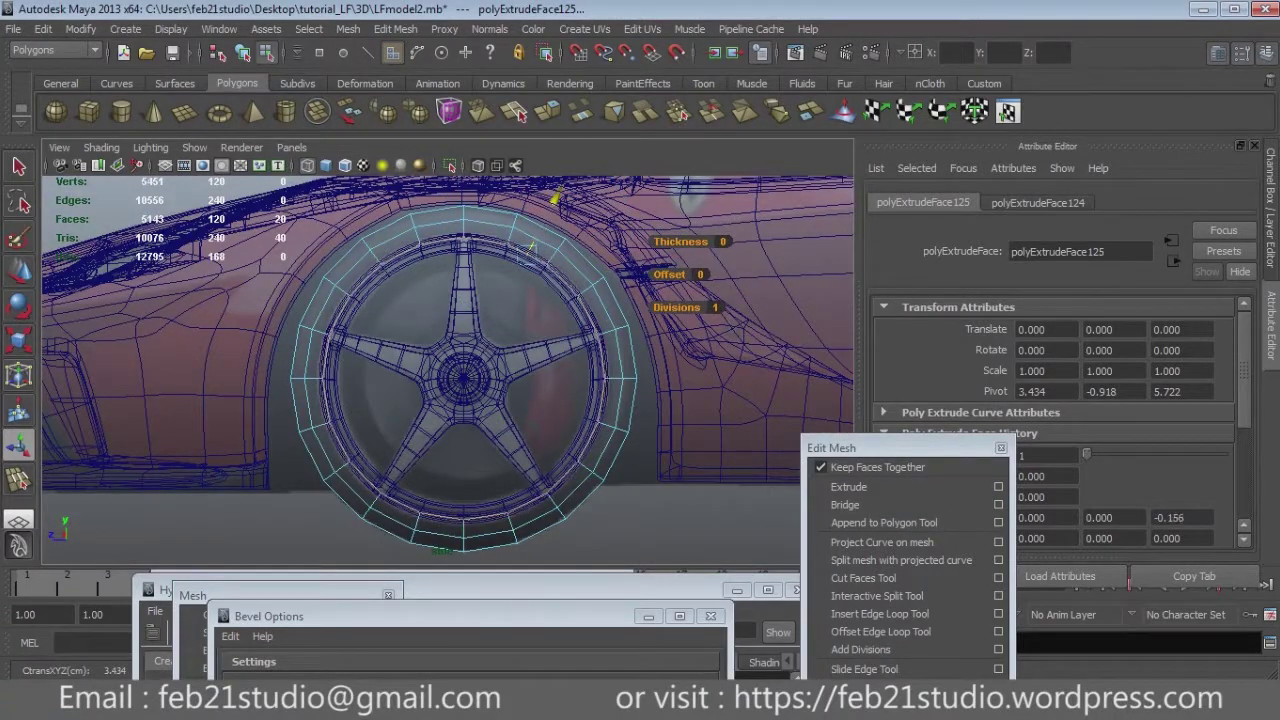
pyautogui.hotkey('ctrl', 'z')
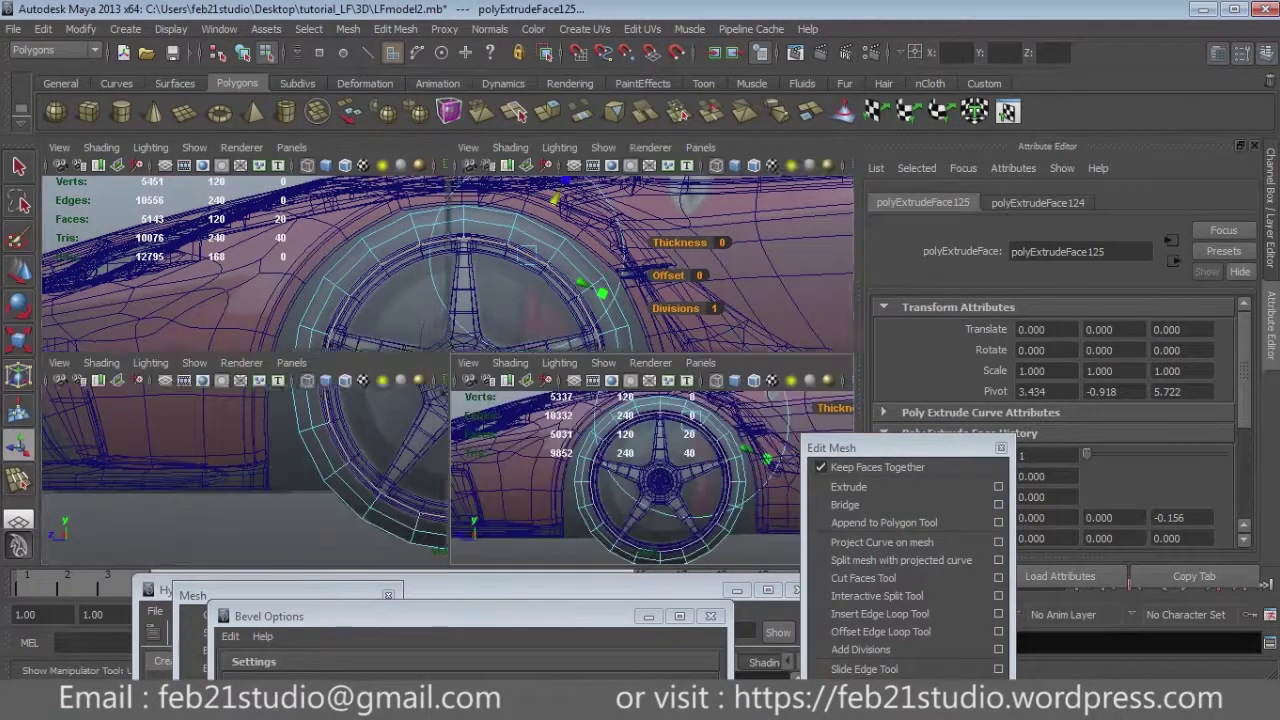
pyautogui.hotkey('ctrl', 'z')
pyautogui.hotkey('ctrl', 'z')
pyautogui.hotkey('ctrl', 'z')
pyautogui.hotkey('ctrl', 'z')
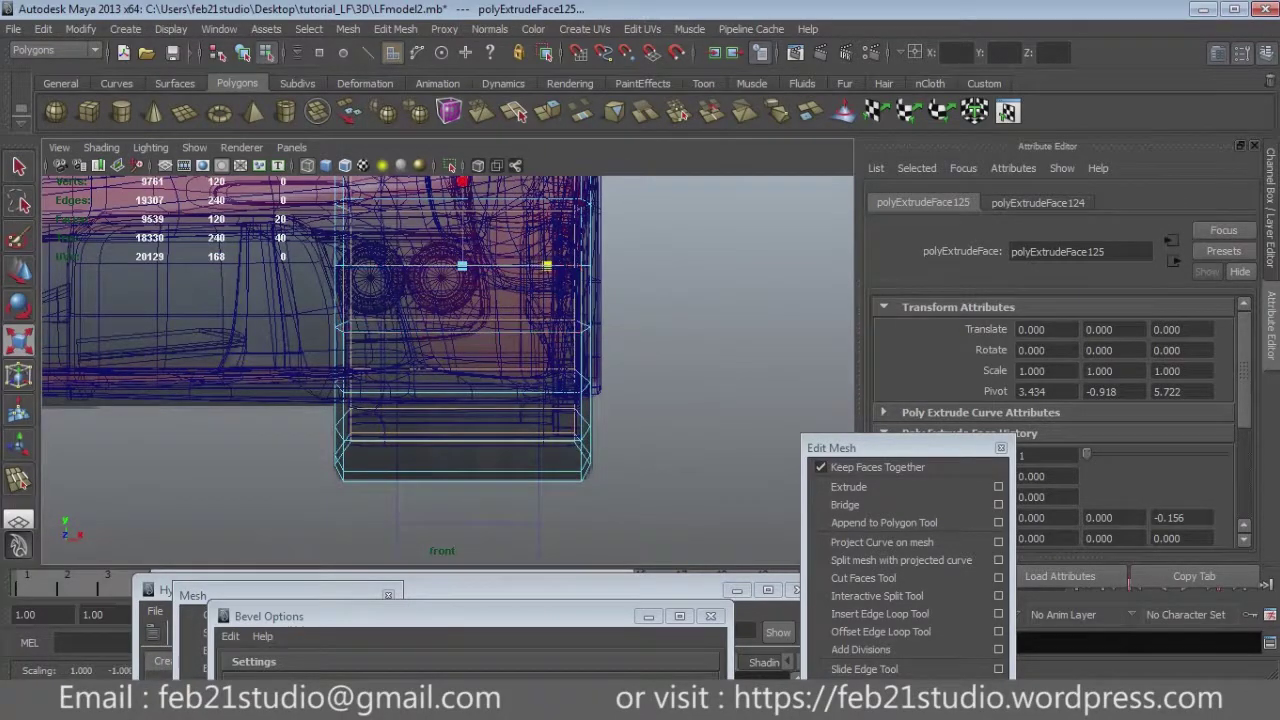
pyautogui.hotkey('shift', 'z')
pyautogui.hotkey('shift', 'z')
pyautogui.hotkey('shift', 'z')
pyautogui.hotkey('shift', 'z')
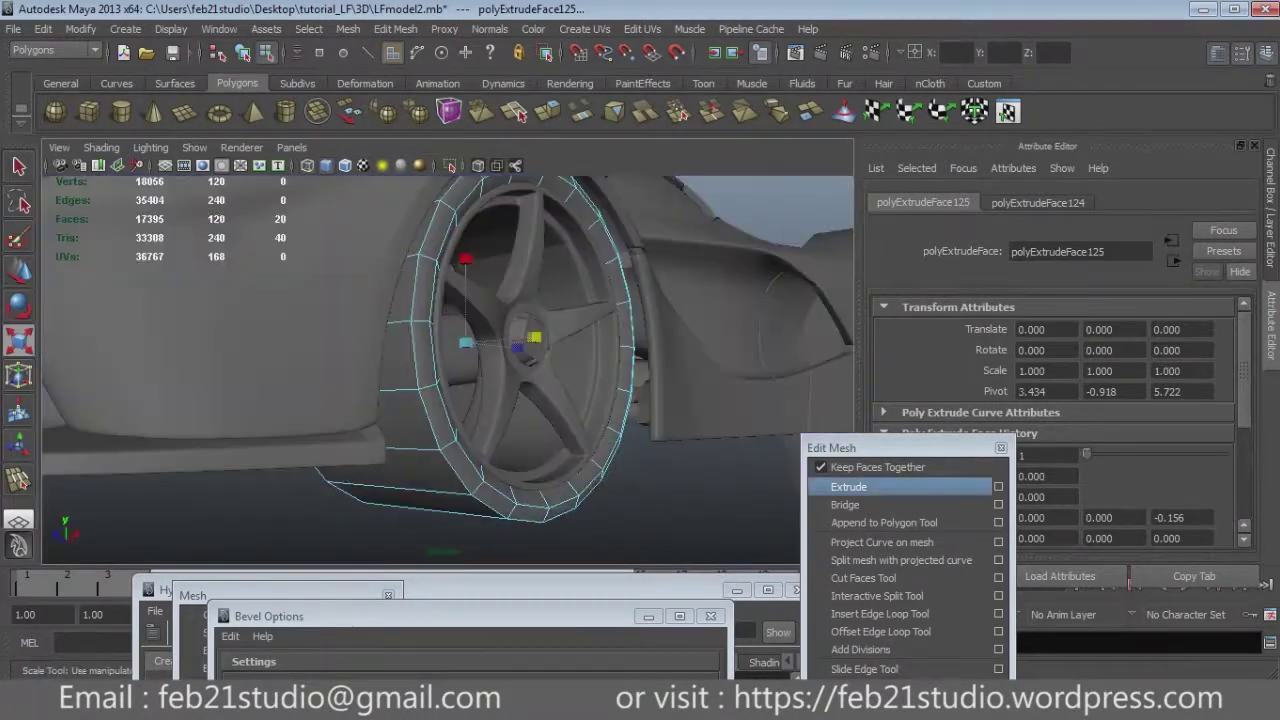
pyautogui.hotkey('shift', 'z')
pyautogui.hotkey('shift', 'z')
pyautogui.hotkey('shift', 'z')
pyautogui.hotkey('ctrl', 'z')
pyautogui.hotkey('ctrl', 'z')
pyautogui.hotkey('ctrl', 'z')
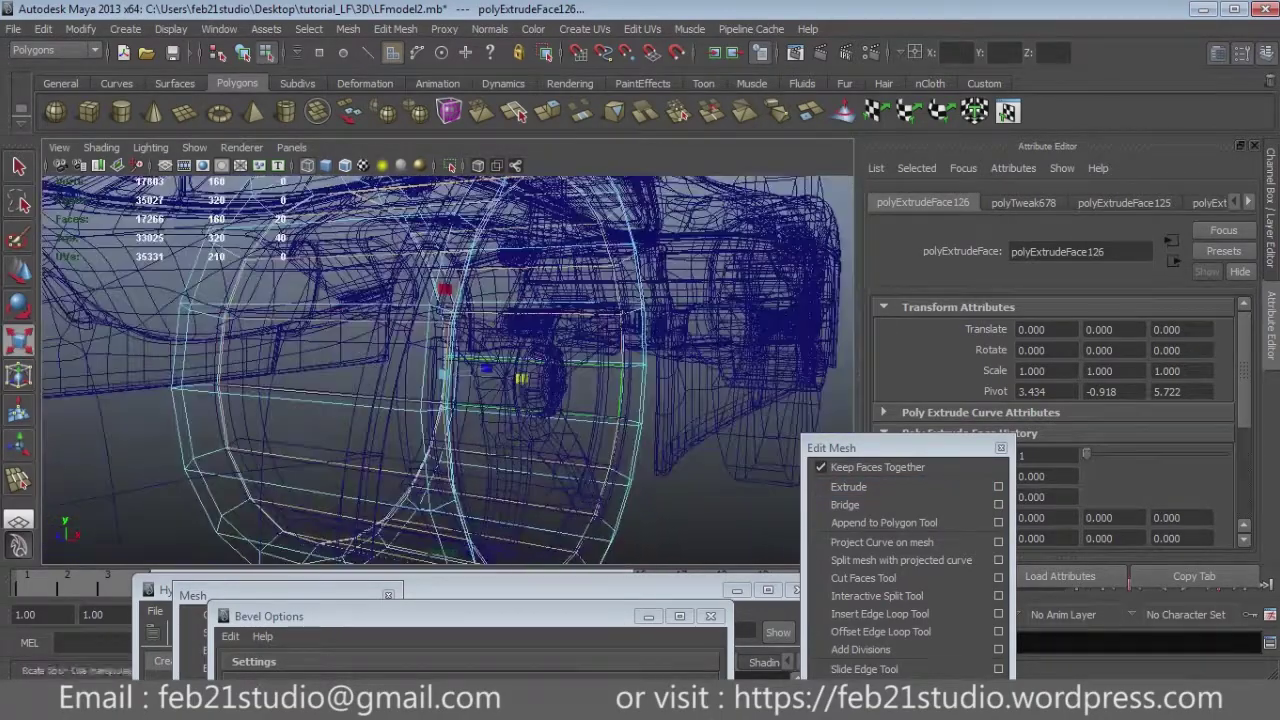
pyautogui.hotkey('ctrl', 'z')
# Extrude the tyre's selected faces (polyExtrudeFace127) and check them in front view.
pyautogui.click(849, 486)
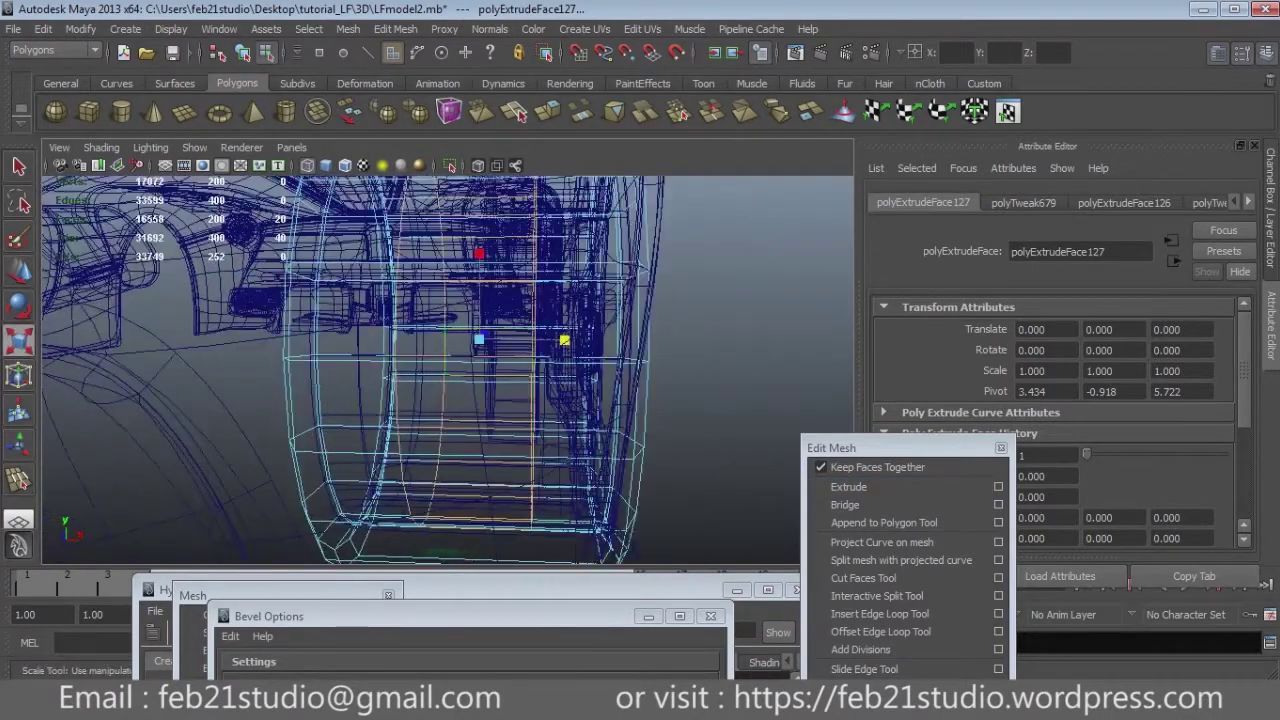
pyautogui.press('space')
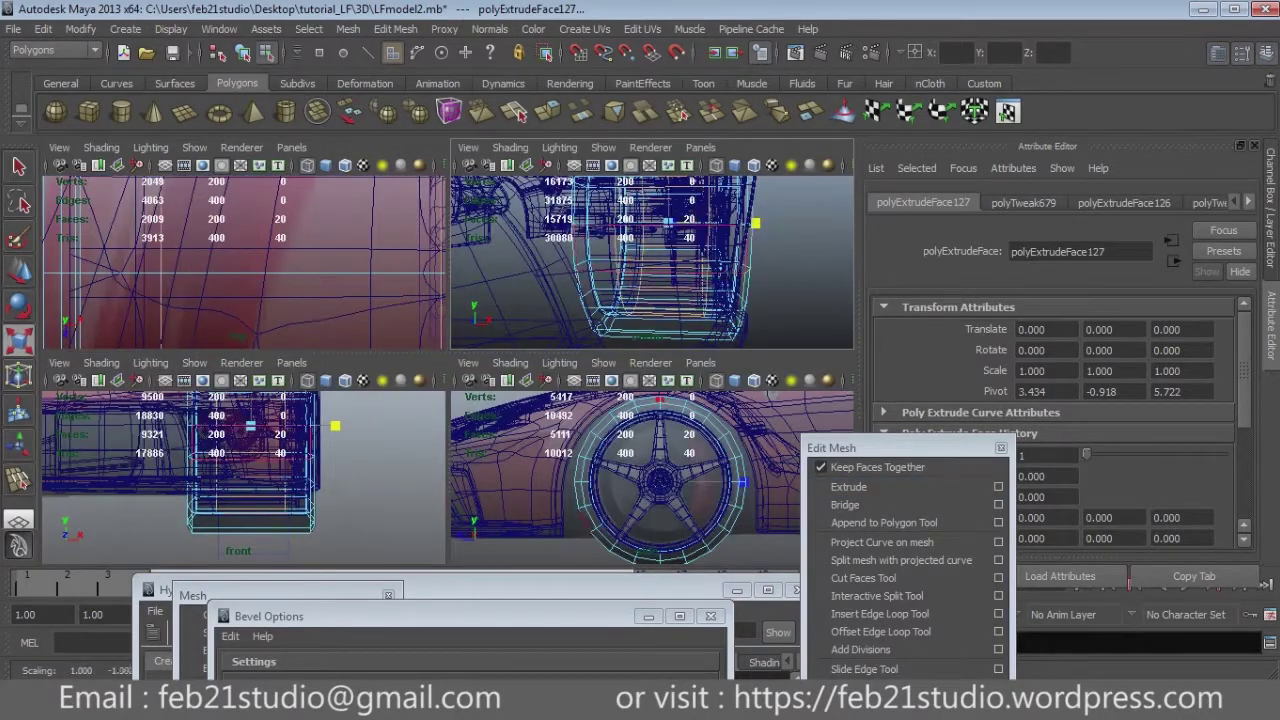
pyautogui.press('space')
# Insert an edge loop across the tyre's tread.
pyautogui.click(863, 578)
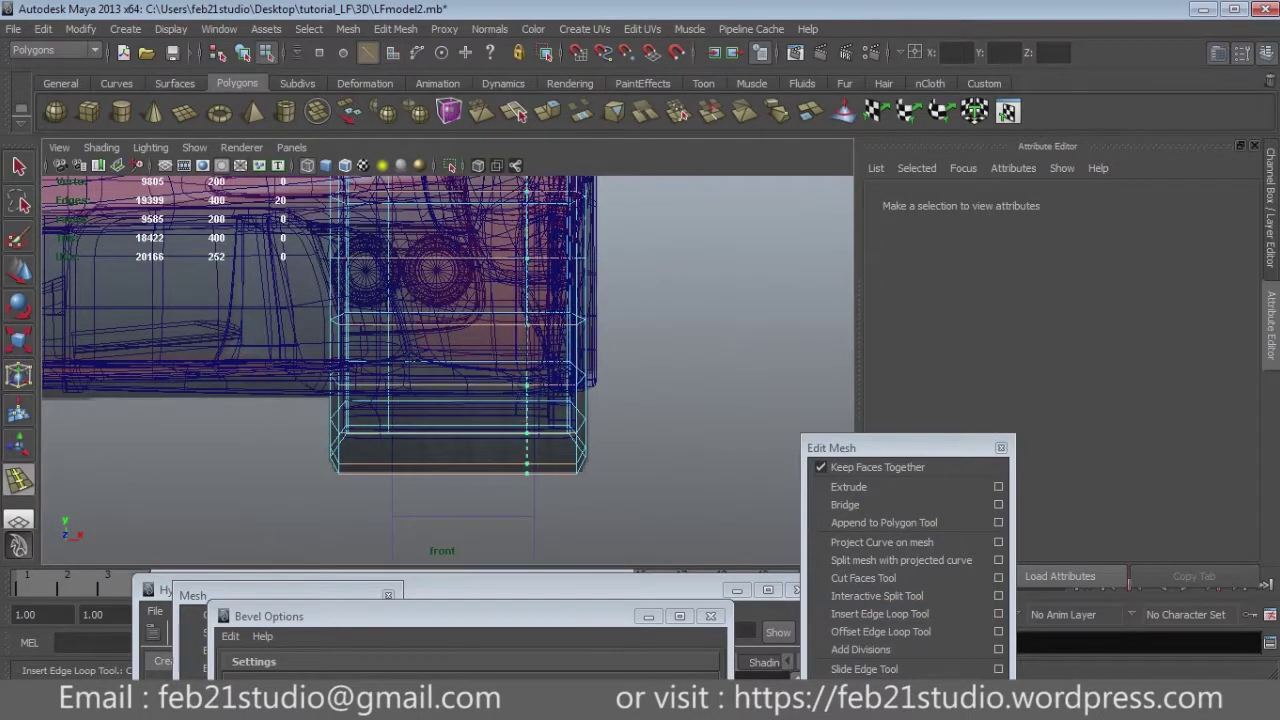
pyautogui.click(527, 466)
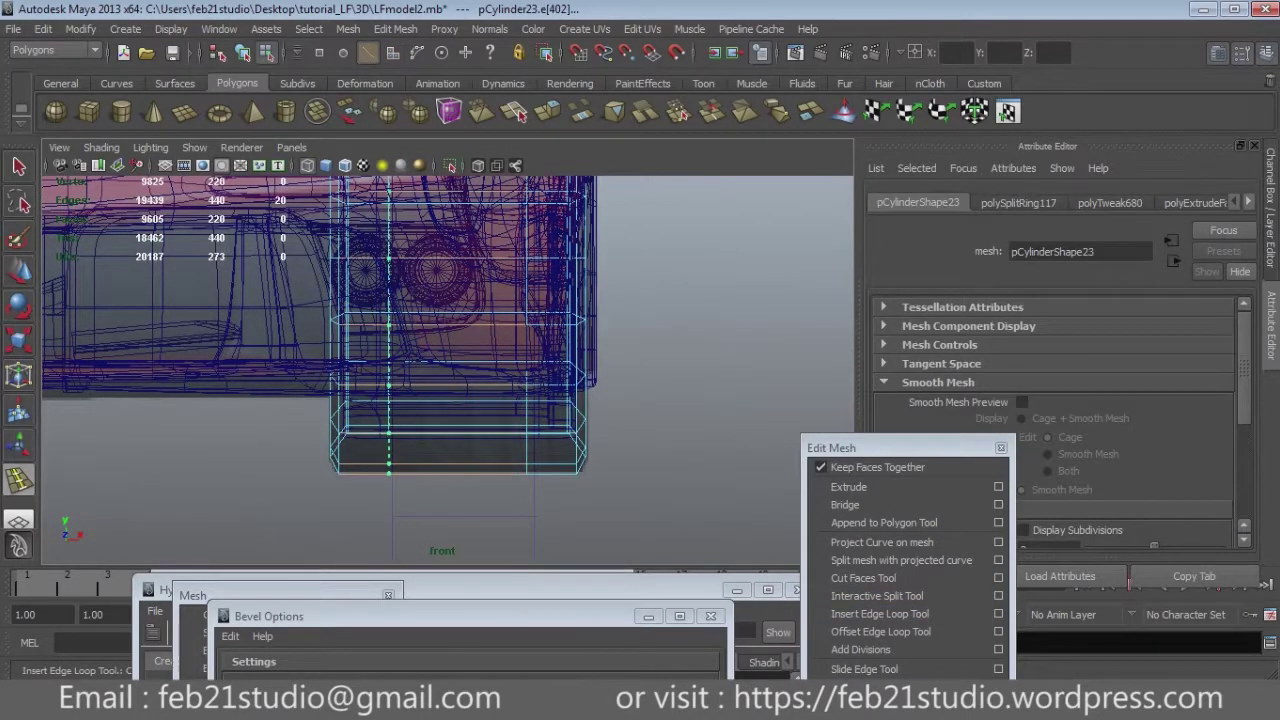
pyautogui.press('space')
pyautogui.press('space')
pyautogui.press('5')
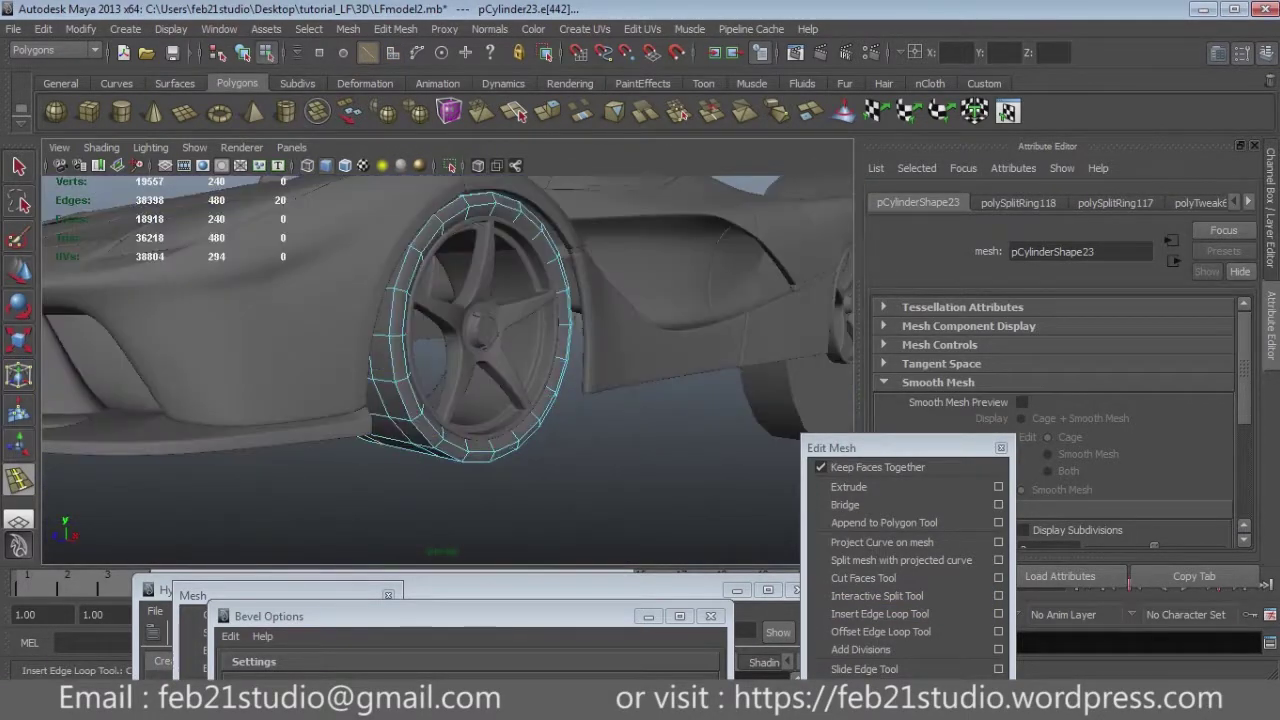
pyautogui.moveTo(870, 448); pyautogui.dragTo(454, 548)
# Select the tyre in side view and scale it up around the rim.
pyautogui.click(480, 330)
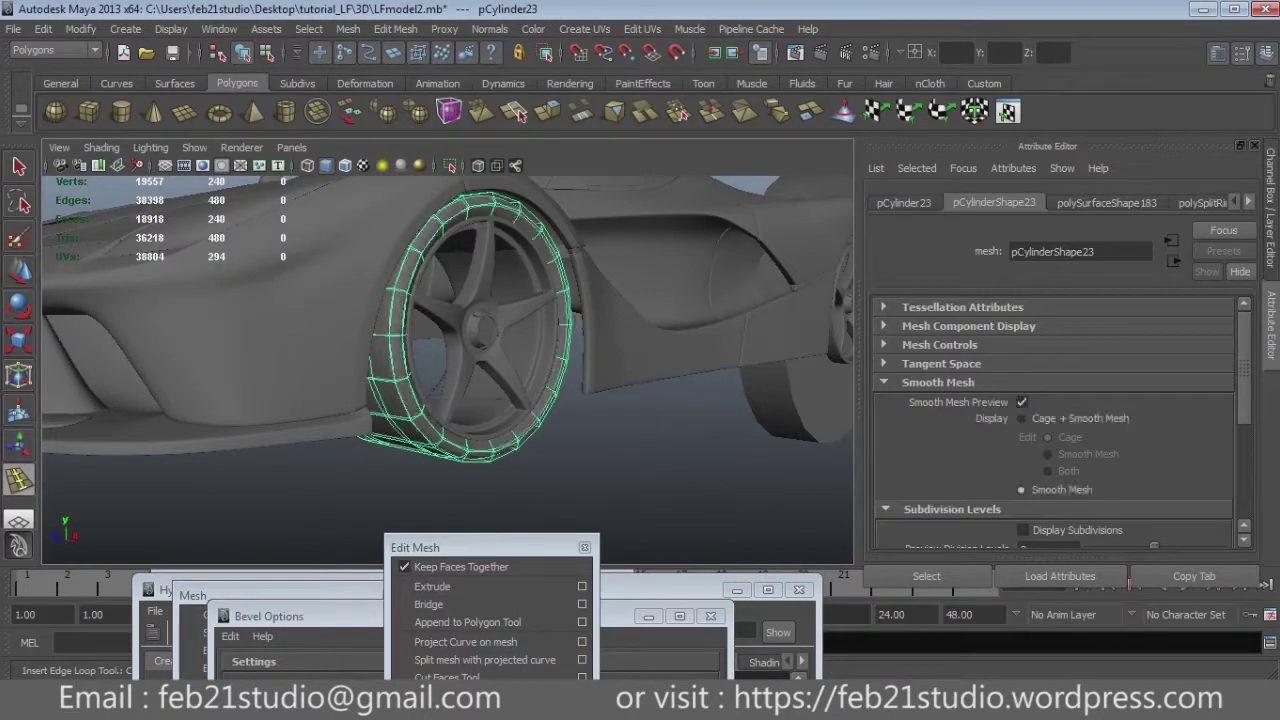
pyautogui.keyDown('alt'); pyautogui.moveTo(480, 330); pyautogui.dragTo(420, 330); pyautogui.keyUp('alt')
pyautogui.press('space')
pyautogui.press('space')
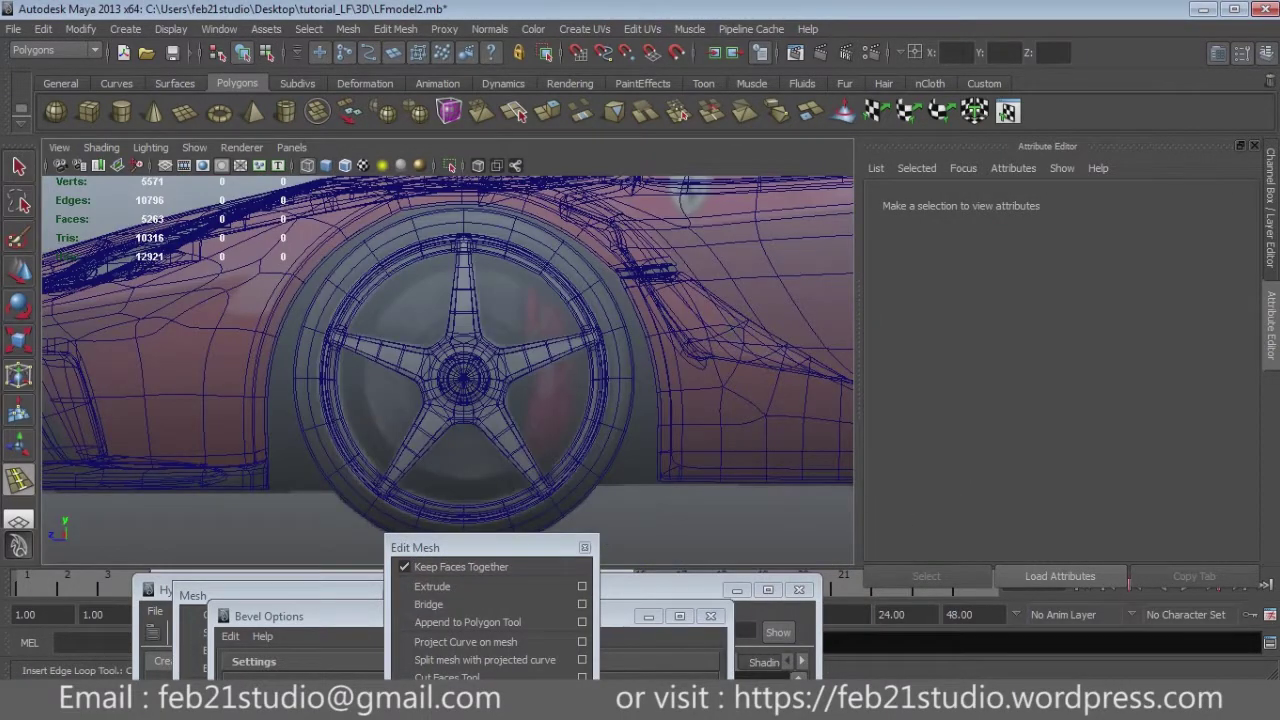
pyautogui.press('q')
pyautogui.click(620, 380)
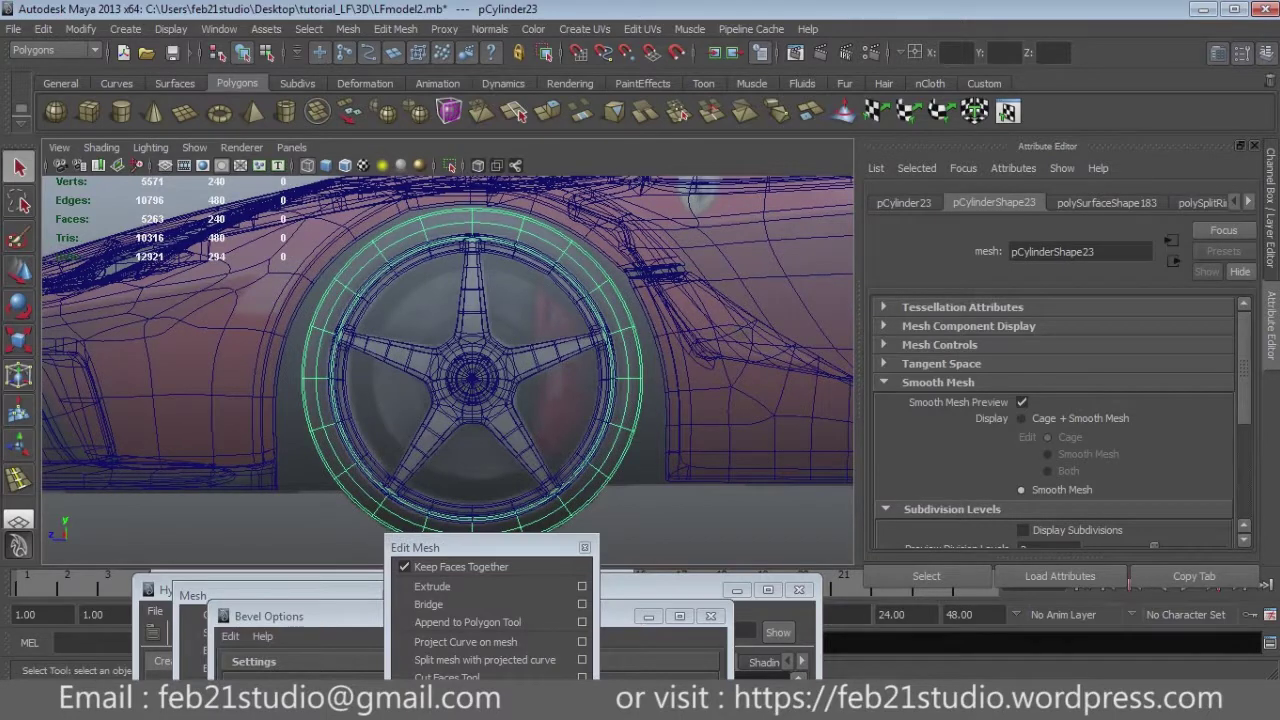
pyautogui.moveTo(472, 378); pyautogui.dragTo(500, 378)
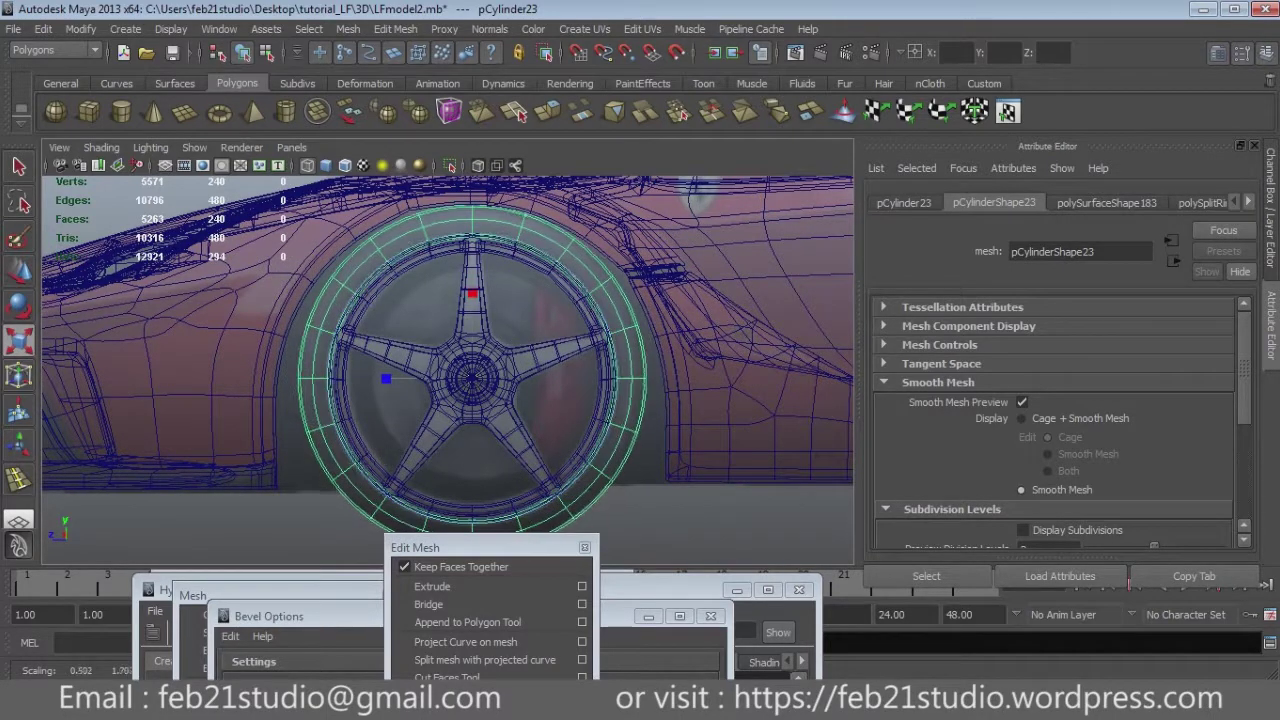
pyautogui.click(700, 470)
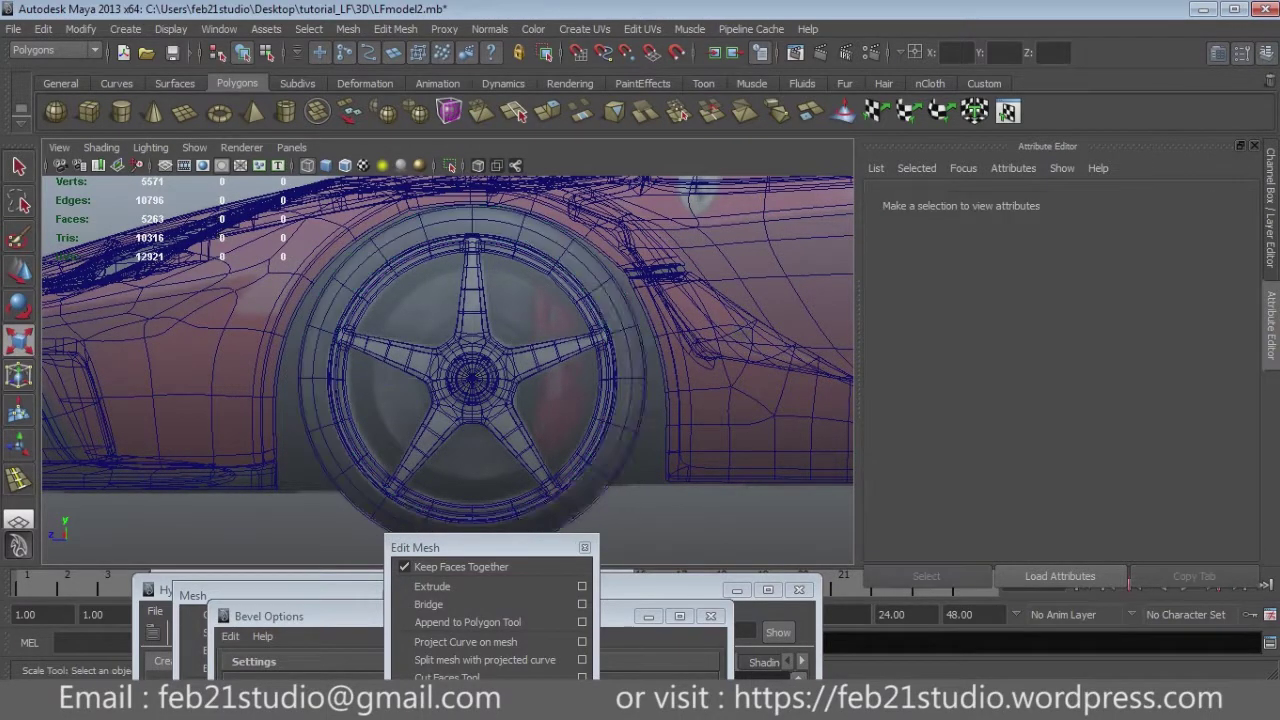
pyautogui.moveTo(450, 350)
pyautogui.keyDown('alt'); pyautogui.mouseDown()
pyautogui.moveTo(520, 360)
pyautogui.moveTo(520, 380)
pyautogui.mouseUp(); pyautogui.keyUp('alt')
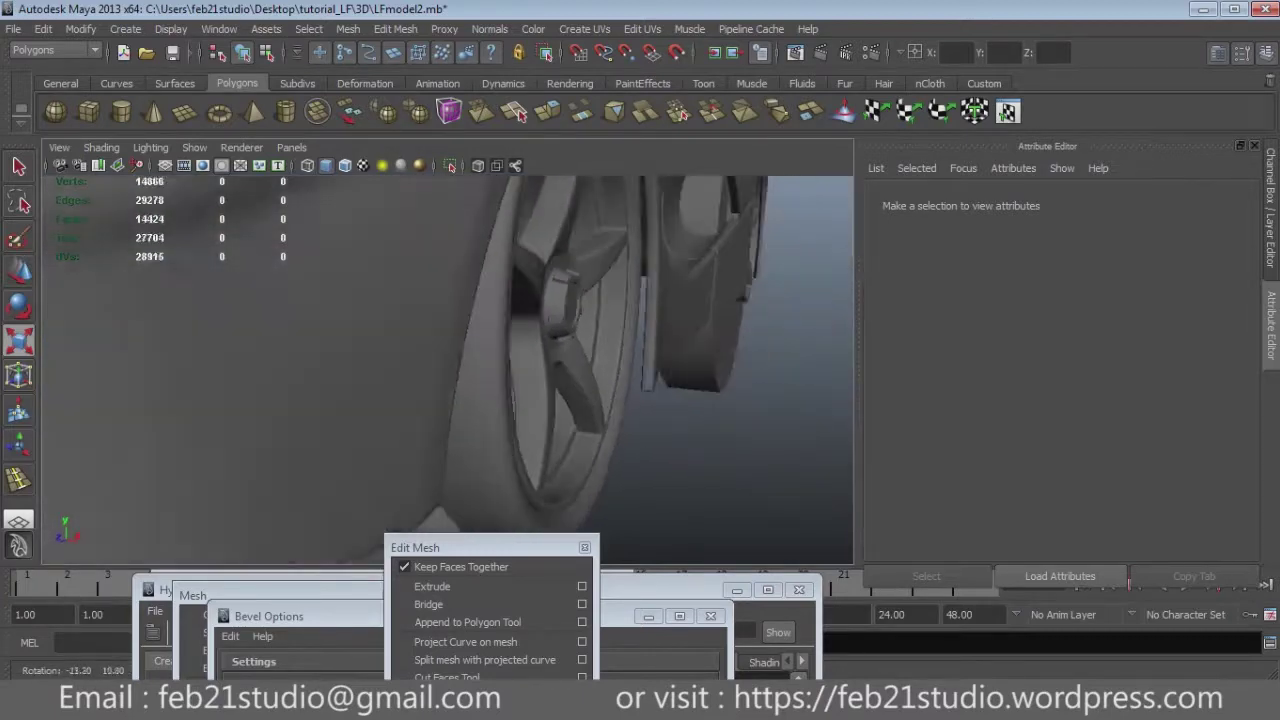
# Select the front rim and zoom in to inspect how it sits in the wheel arch.
pyautogui.scroll(-5, 450, 370)
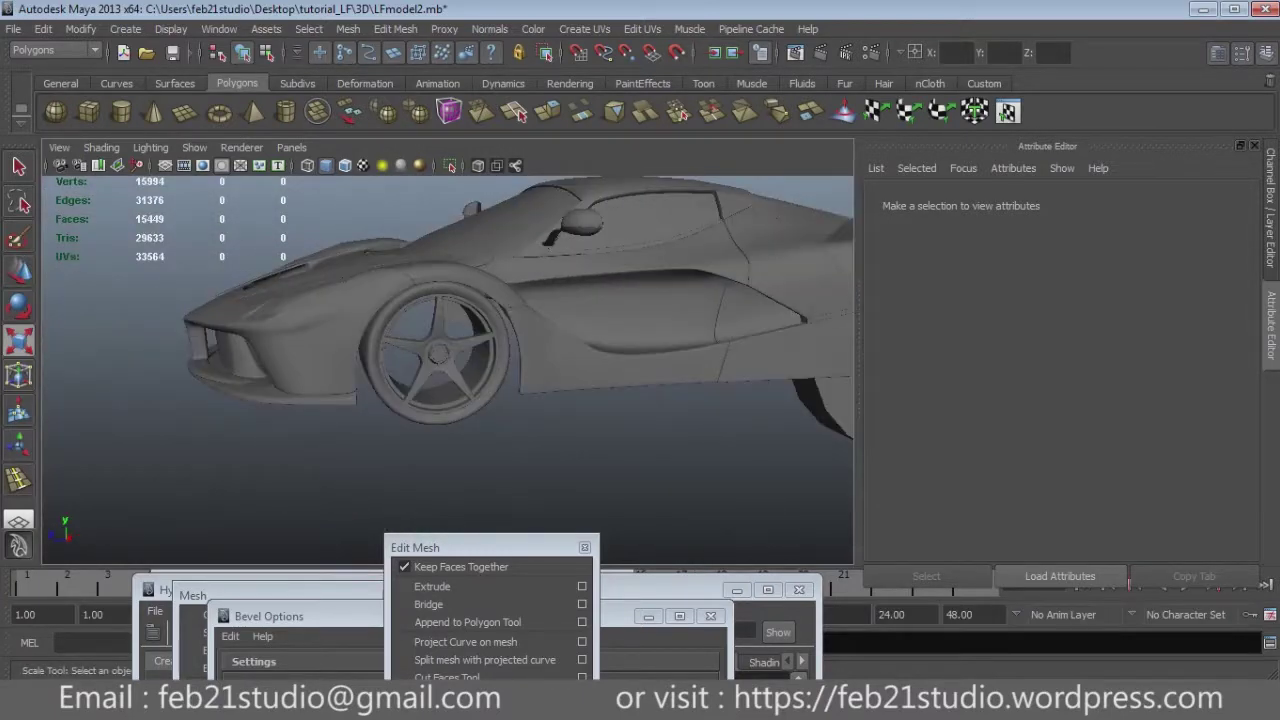
pyautogui.keyDown('alt'); pyautogui.moveTo(450, 370); pyautogui.dragTo(560, 370); pyautogui.keyUp('alt')
pyautogui.click(240, 345)
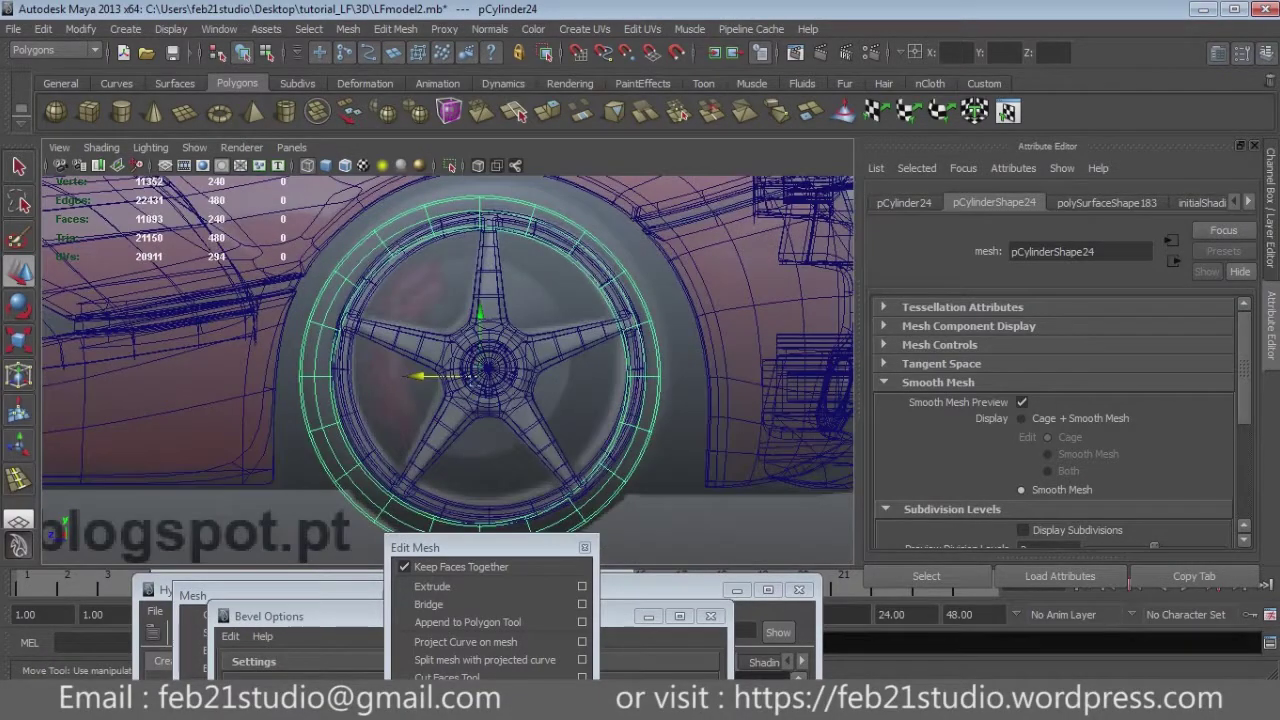
pyautogui.keyDown('alt'); pyautogui.moveTo(418, 376); pyautogui.dragTo(426, 376); pyautogui.keyUp('alt')
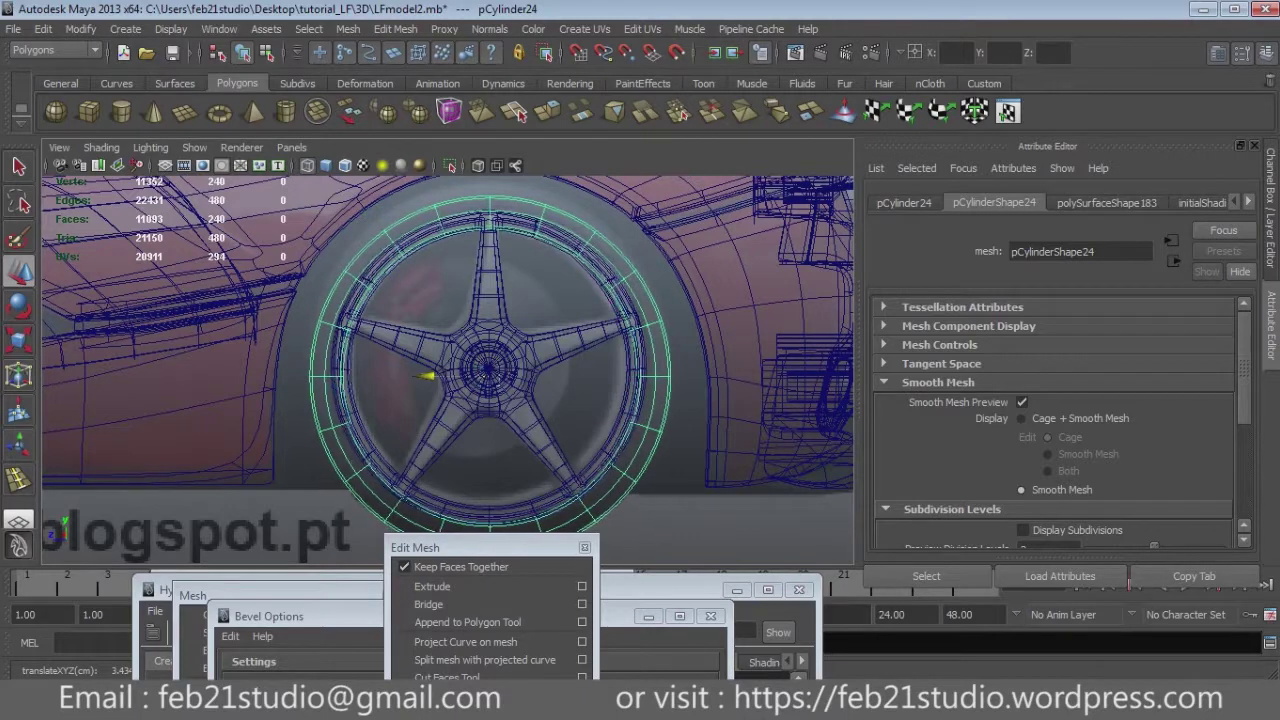
pyautogui.keyDown('alt'); pyautogui.moveTo(425, 376); pyautogui.dragTo(428, 376); pyautogui.keyUp('alt')
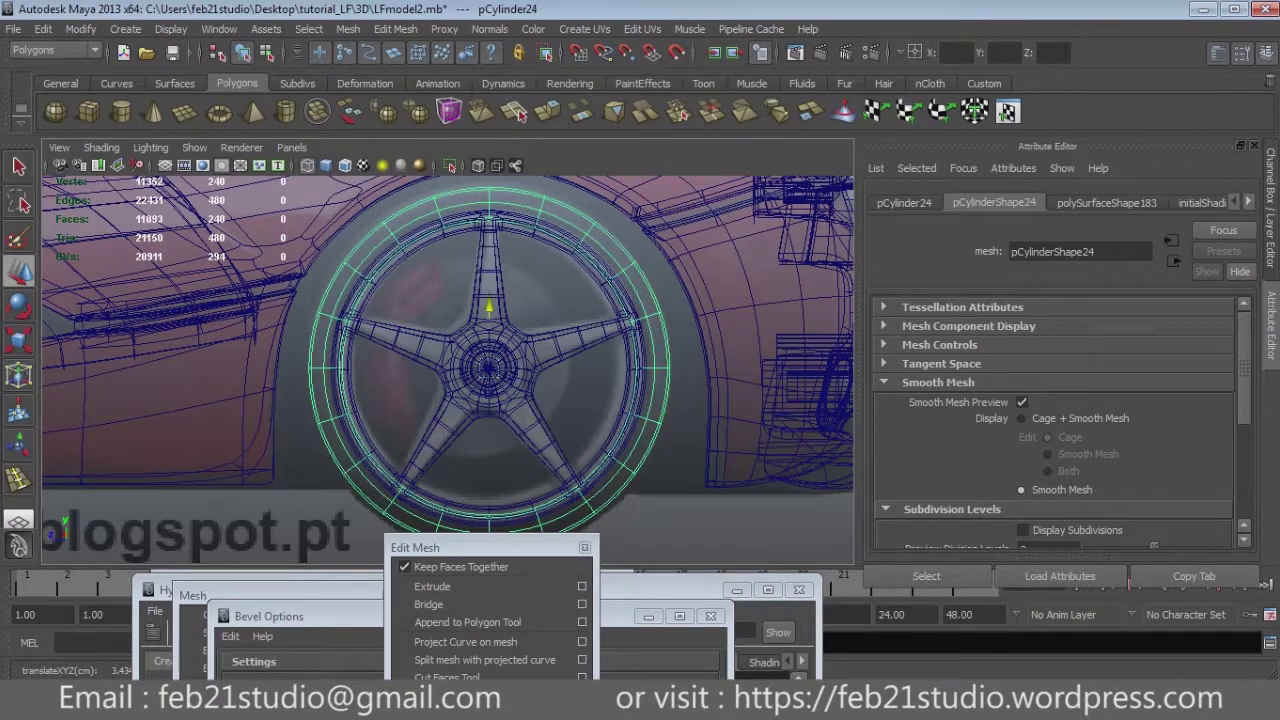
pyautogui.moveTo(428, 376)
pyautogui.keyDown('alt'); pyautogui.mouseDown()
pyautogui.moveTo(468, 373)
pyautogui.moveTo(443, 373)
pyautogui.mouseUp(); pyautogui.keyUp('alt')
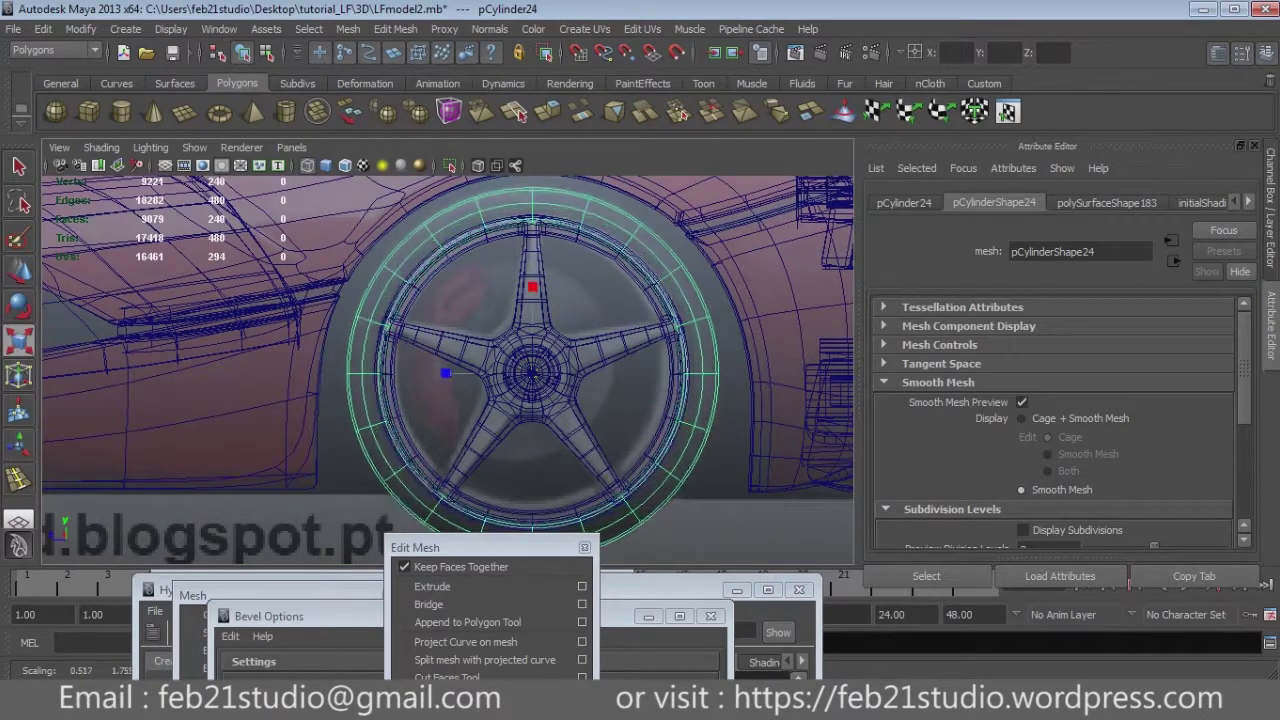
pyautogui.scroll(2, 443, 373)
pyautogui.scroll(1, 443, 373)
pyautogui.scroll(2, 443, 373)
pyautogui.scroll(1, 556, 380)
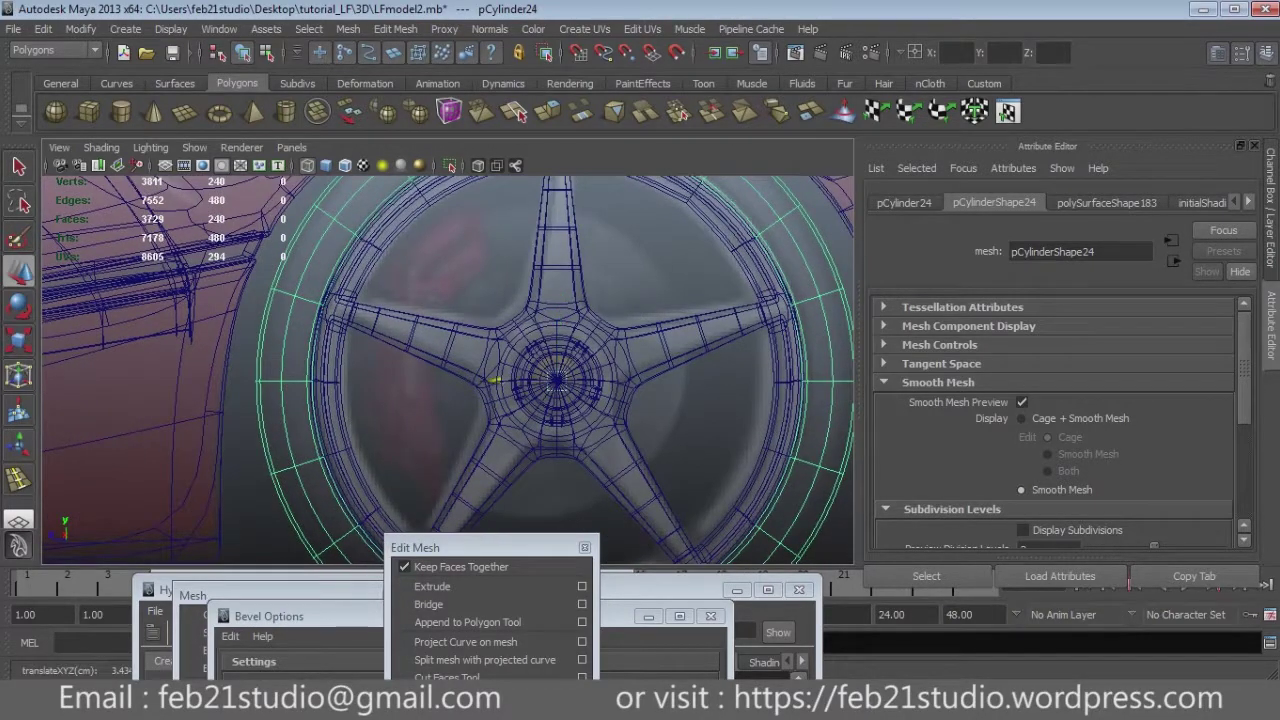
pyautogui.keyDown('alt'); pyautogui.moveTo(556, 380); pyautogui.dragTo(564, 435, button='middle'); pyautogui.keyUp('alt')
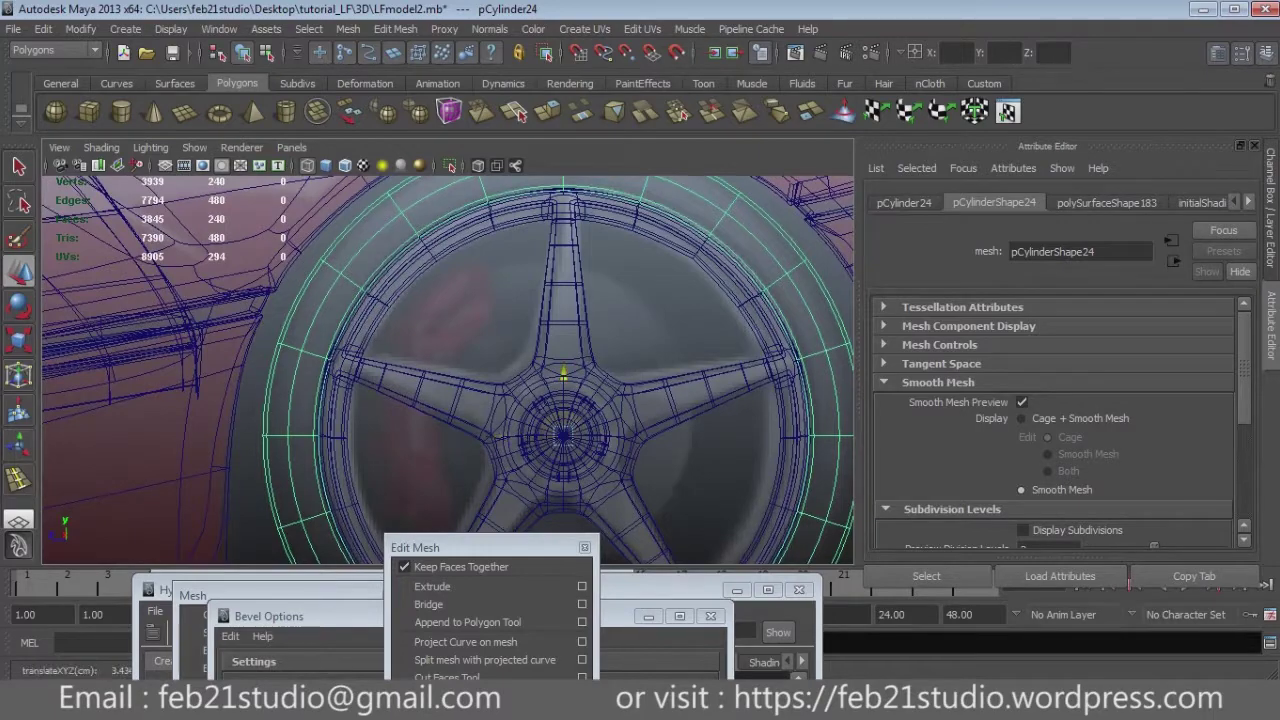
pyautogui.scroll(-2, 564, 400)
# Check the wheel in the four-view layout, then return to a single perspective of the car.
pyautogui.keyDown('alt'); pyautogui.moveTo(564, 400); pyautogui.dragTo(600, 420); pyautogui.keyUp('alt')
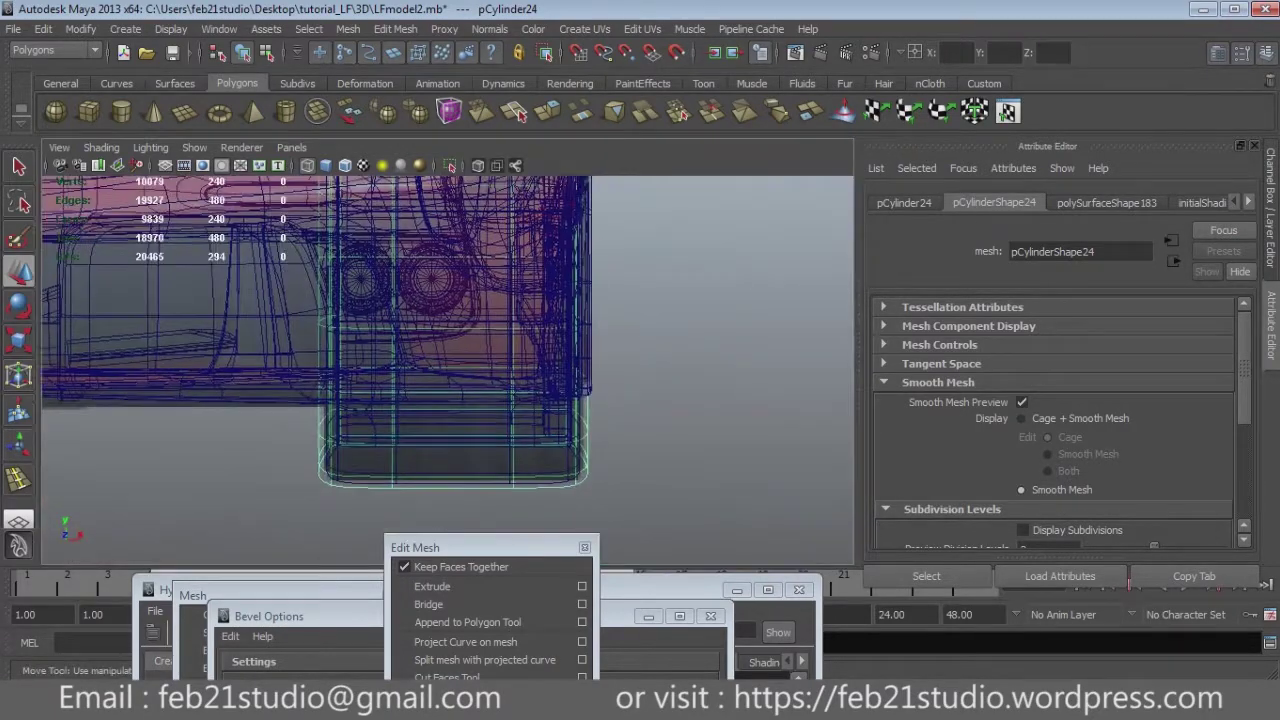
pyautogui.press('r')
pyautogui.scroll(-3, 320, 345)
pyautogui.press('space')
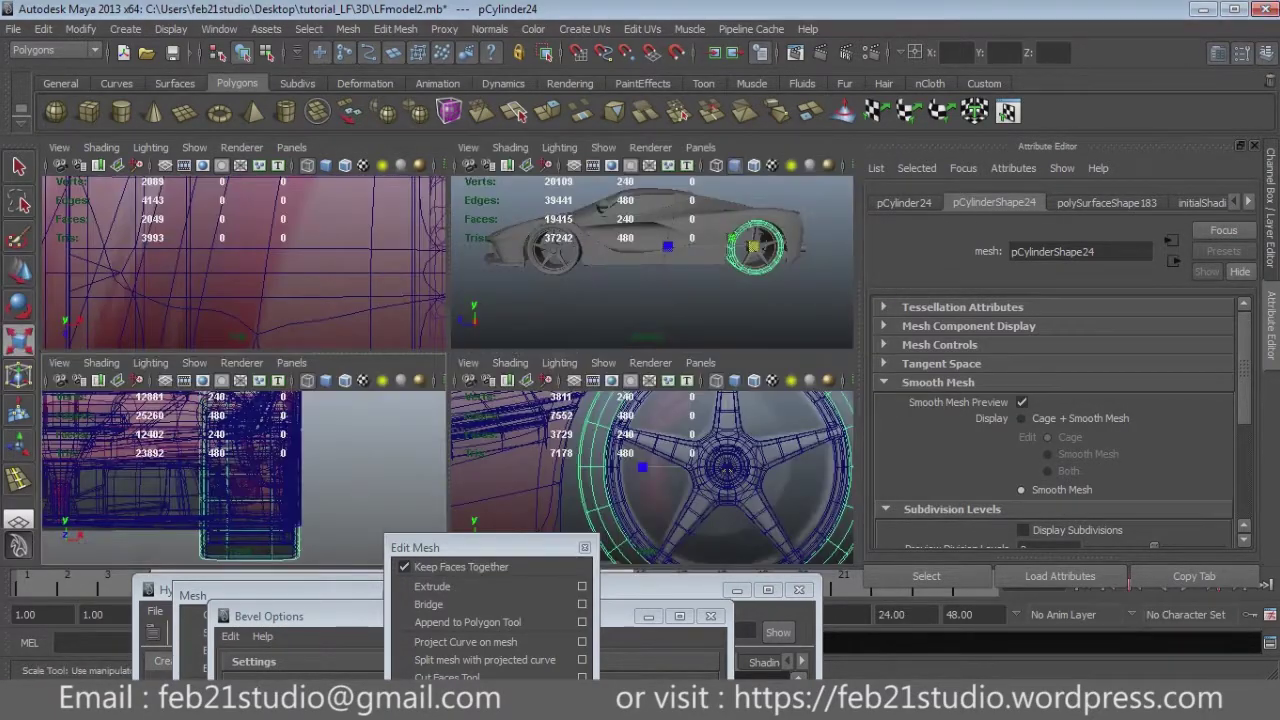
pyautogui.scroll(2, 240, 470)
pyautogui.keyDown('alt'); pyautogui.moveTo(650, 250); pyautogui.dragTo(700, 240); pyautogui.keyUp('alt')
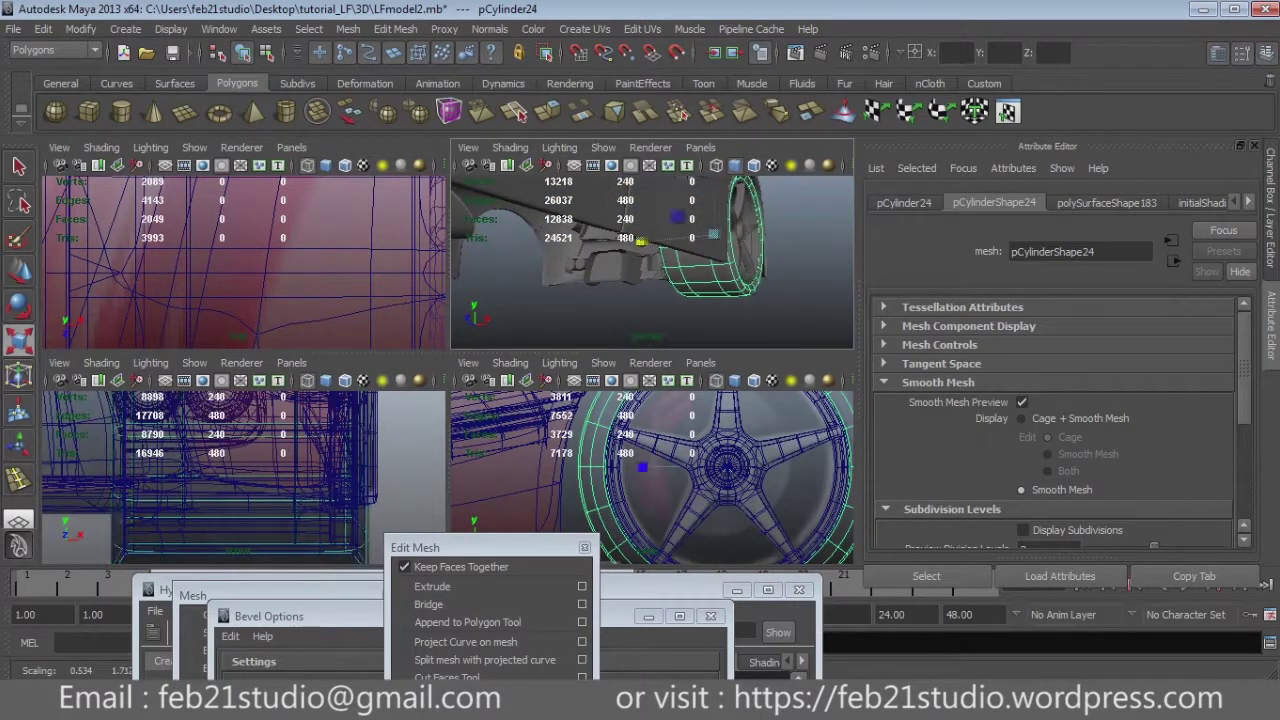
pyautogui.press('space')
pyautogui.keyDown('alt'); pyautogui.moveTo(450, 350); pyautogui.dragTo(520, 330); pyautogui.keyUp('alt')
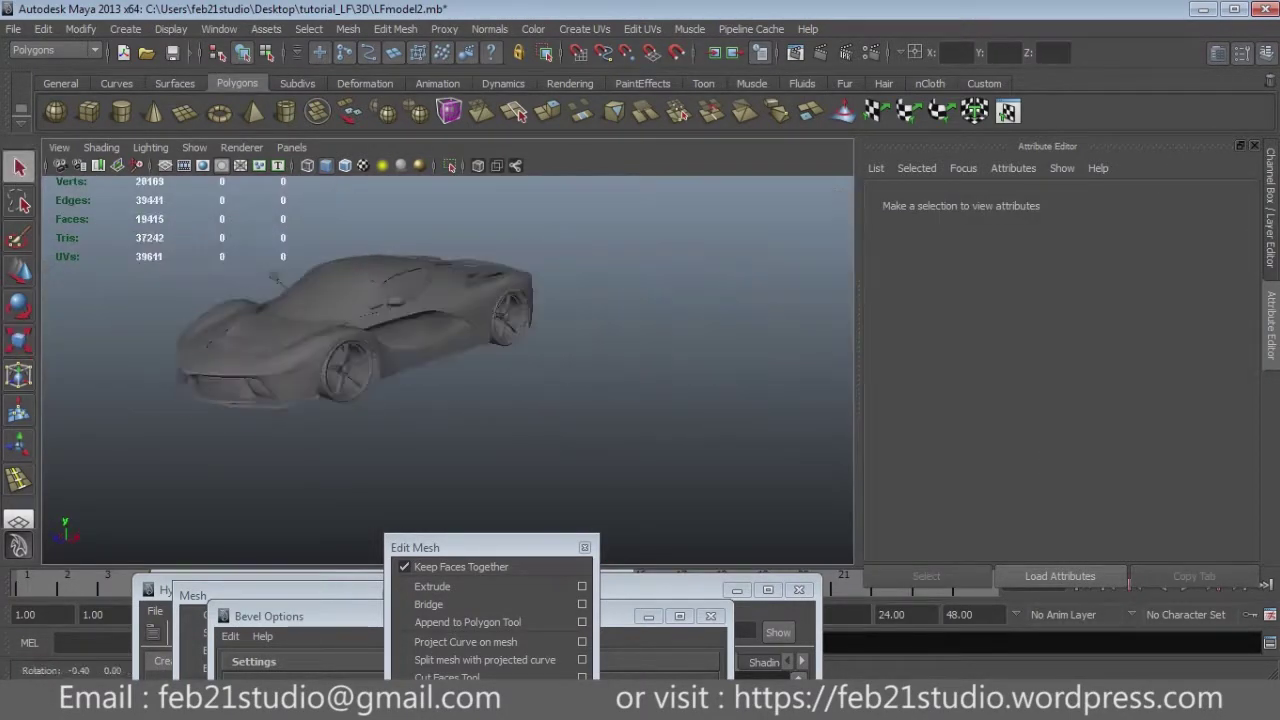
# Orbit around the car and replace the Attribute Editor with the Channel Box/Layer Editor.
pyautogui.keyDown('alt'); pyautogui.moveTo(500, 380); pyautogui.dragTo(560, 360); pyautogui.keyUp('alt')
pyautogui.moveTo(296, 262)
pyautogui.keyDown('alt'); pyautogui.mouseDown()
pyautogui.moveTo(234, 392)
pyautogui.moveTo(370, 370)
pyautogui.mouseUp(); pyautogui.keyUp('alt')
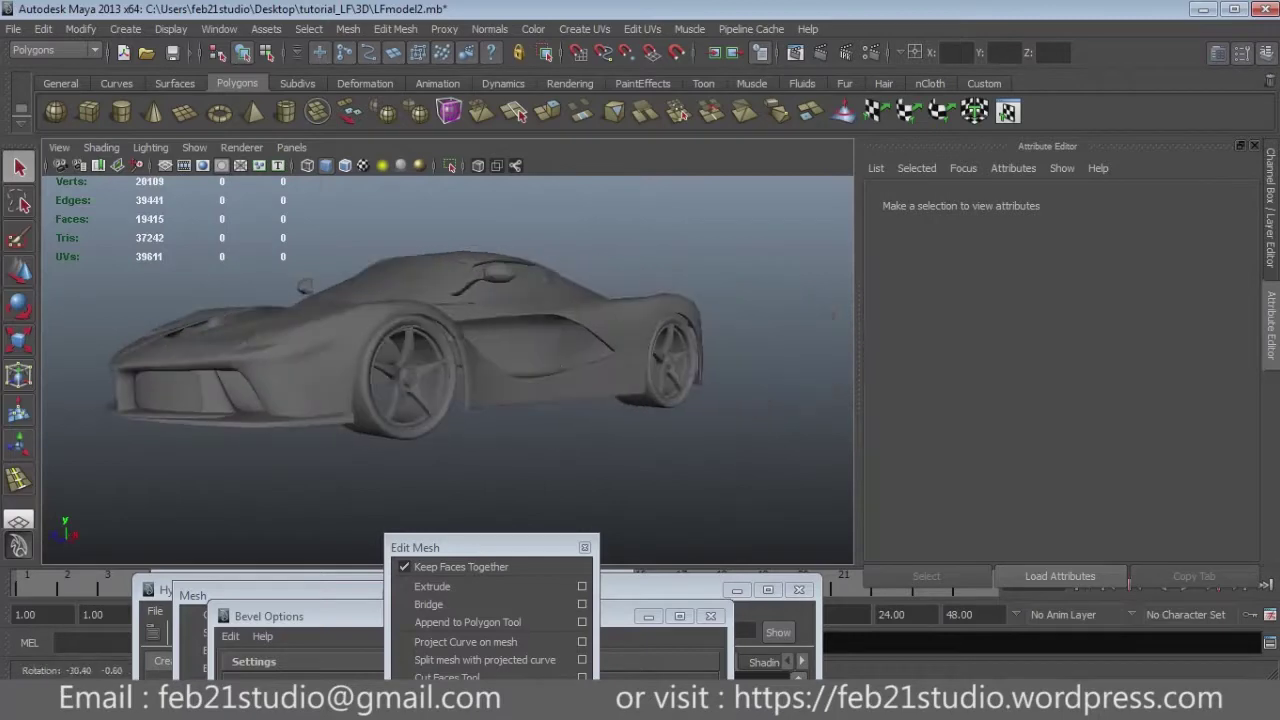
pyautogui.press('space')
pyautogui.press('space')
pyautogui.hotkey('ctrl', 'a')
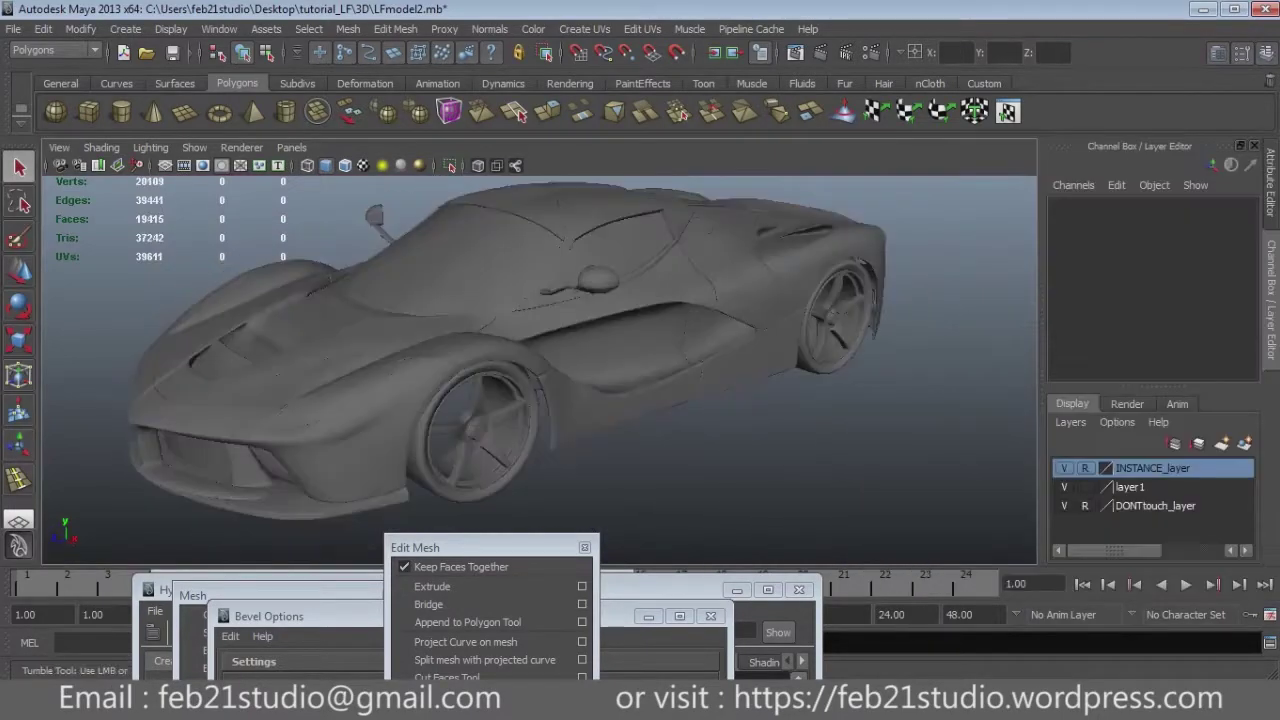
# Zoom in on the front wheel and select the rim polySurface181.
pyautogui.keyDown('alt'); pyautogui.moveTo(370, 370); pyautogui.dragTo(460, 372); pyautogui.keyUp('alt')
pyautogui.scroll(3, 540, 340)
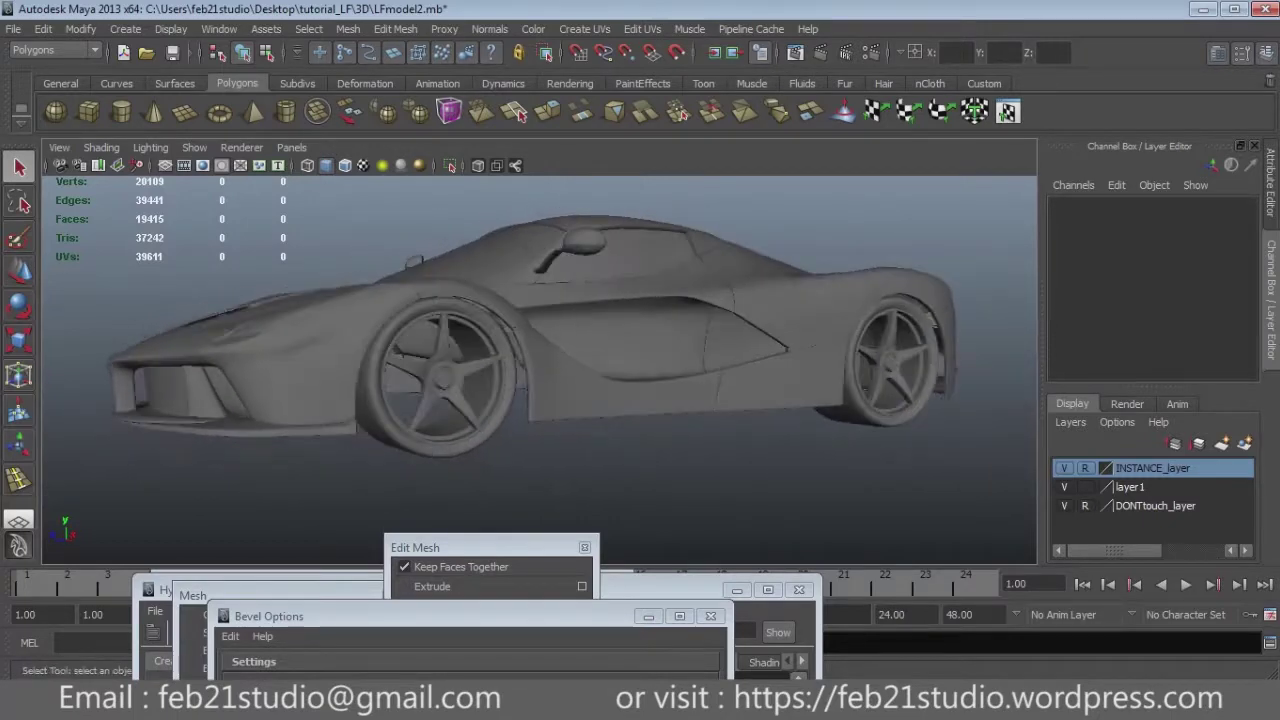
pyautogui.keyDown('alt'); pyautogui.moveTo(540, 350); pyautogui.dragTo(520, 330); pyautogui.keyUp('alt')
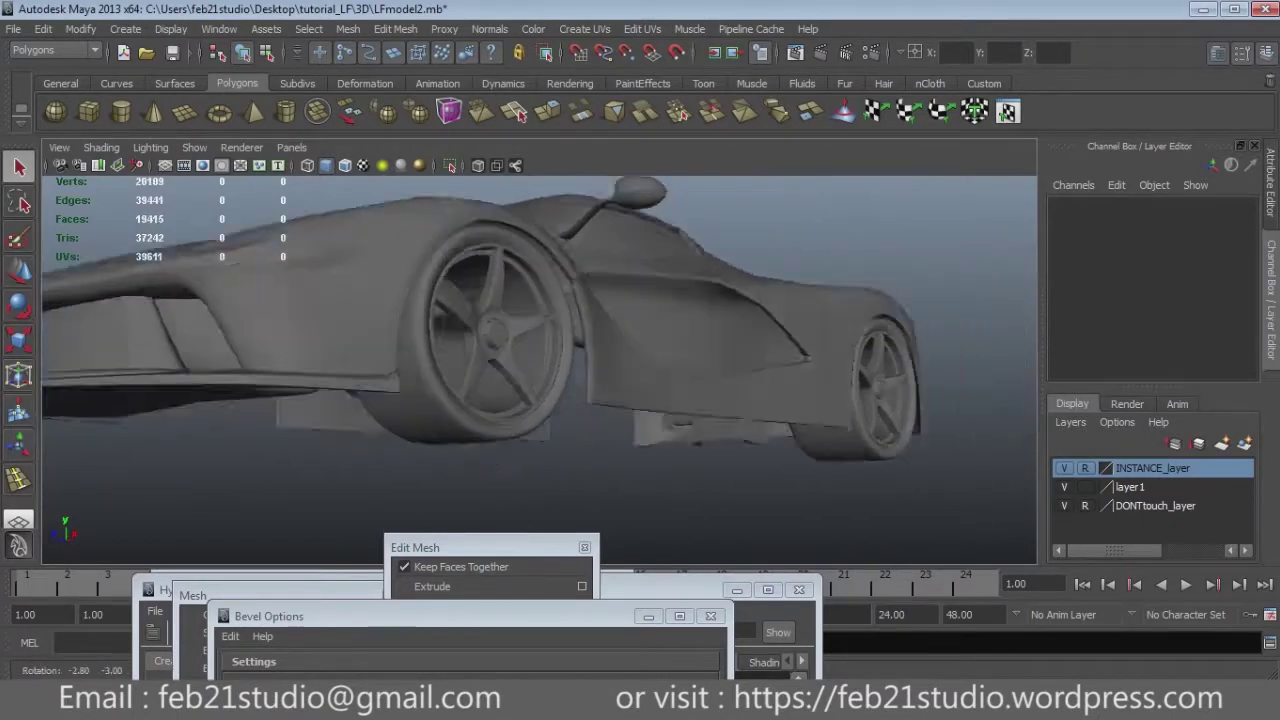
pyautogui.moveTo(520, 330)
pyautogui.keyDown('alt'); pyautogui.mouseDown()
pyautogui.moveTo(580, 300)
pyautogui.moveTo(680, 300)
pyautogui.mouseUp(); pyautogui.keyUp('alt')
pyautogui.scroll(3, 540, 320)
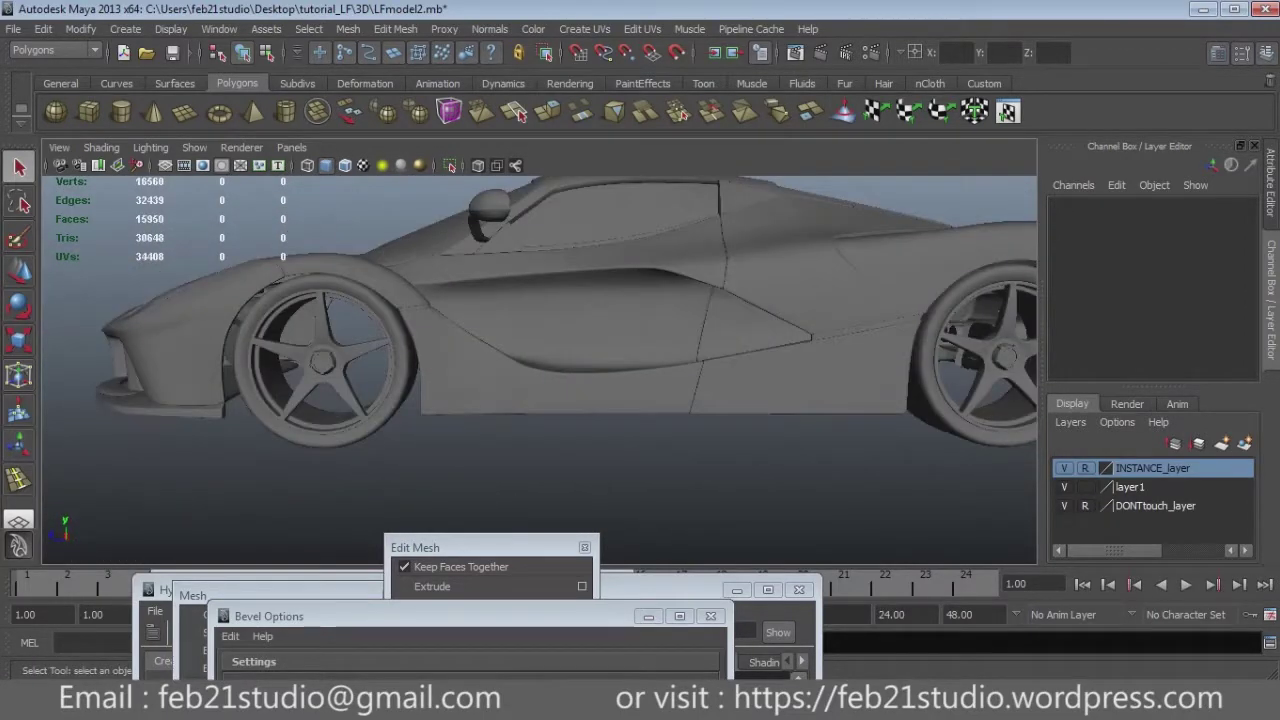
pyautogui.keyDown('alt'); pyautogui.moveTo(540, 330); pyautogui.dragTo(600, 300); pyautogui.keyUp('alt')
pyautogui.scroll(3, 540, 330)
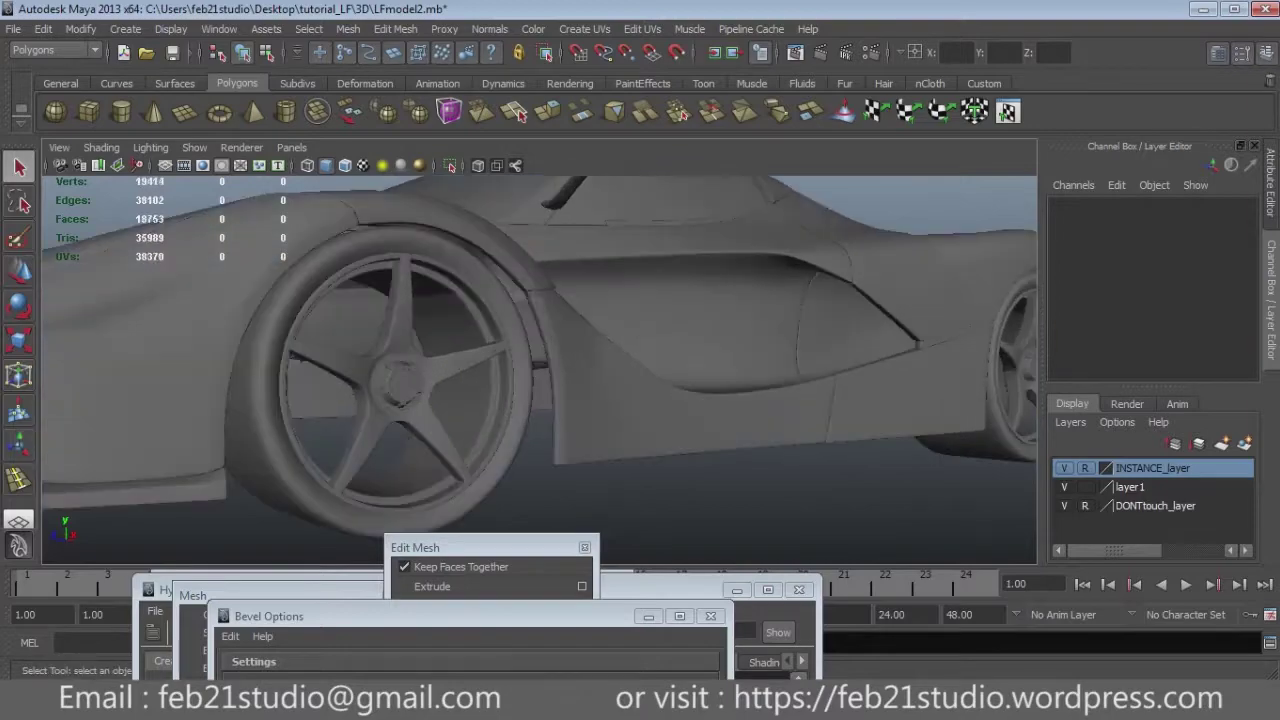
pyautogui.keyDown('alt'); pyautogui.moveTo(540, 330); pyautogui.dragTo(600, 330); pyautogui.keyUp('alt')
pyautogui.scroll(2, 360, 350)
pyautogui.click(360, 350)
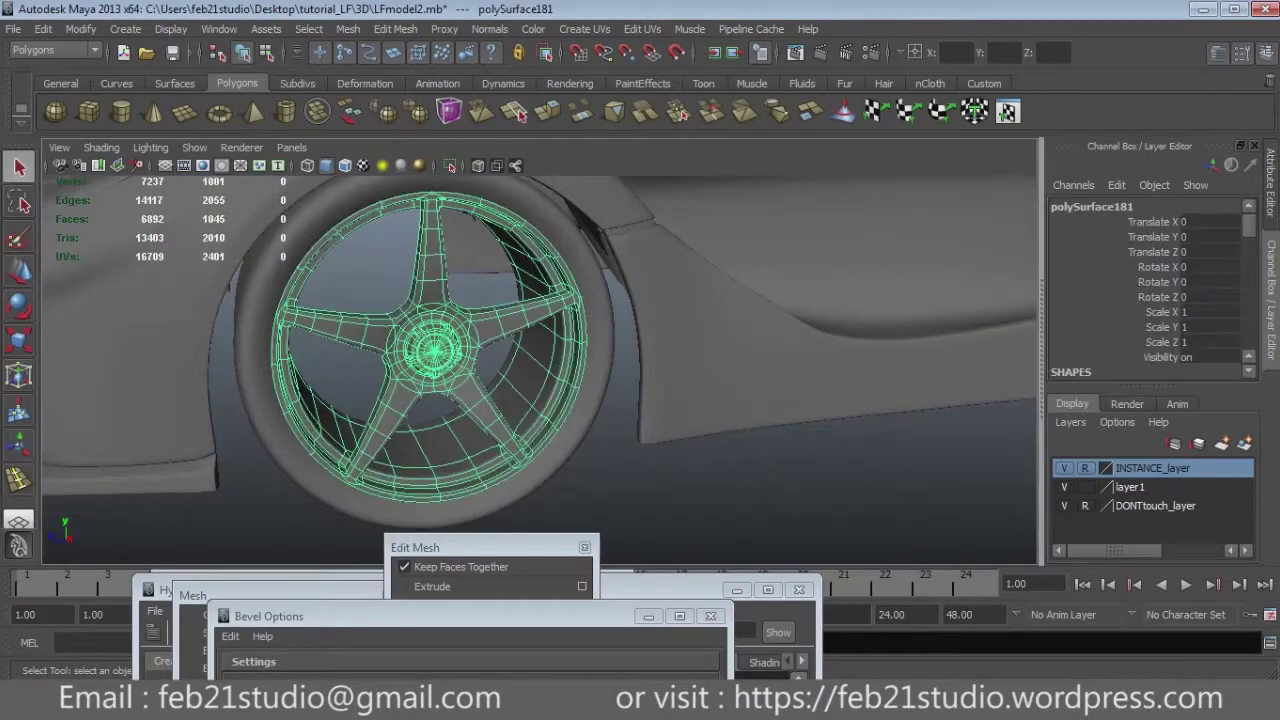
# Open the rim's attributes and select the ring of faces around the hub.
pyautogui.click(1218, 52)
pyautogui.scroll(3, 455, 350)
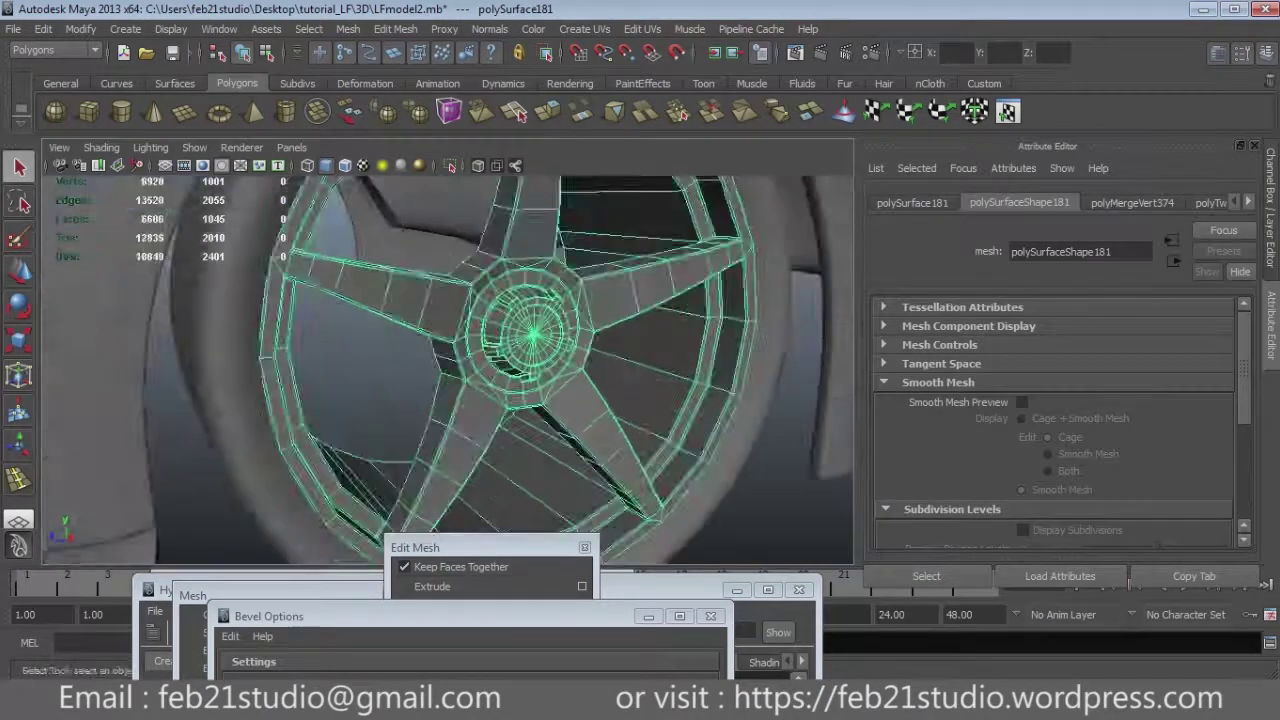
pyautogui.scroll(3, 455, 350)
pyautogui.scroll(3, 455, 370)
pyautogui.keyDown('alt'); pyautogui.moveTo(455, 370); pyautogui.dragTo(530, 320); pyautogui.keyUp('alt')
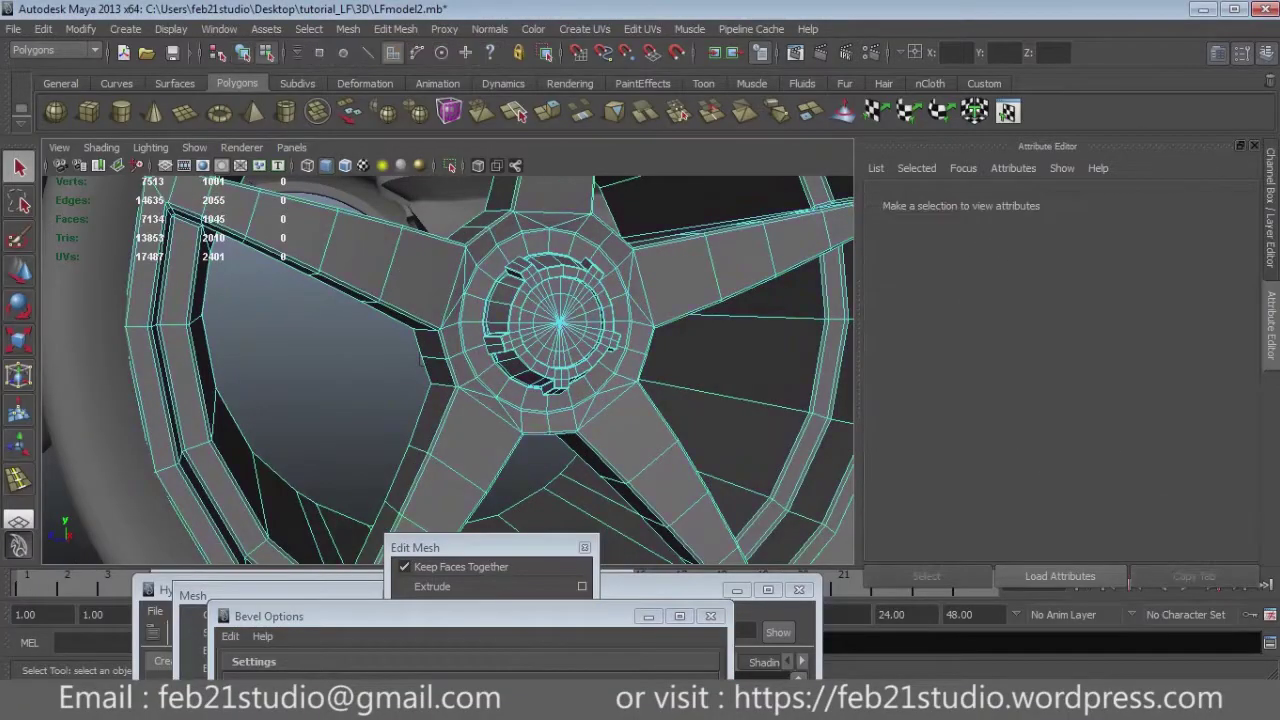
pyautogui.click(487, 372)
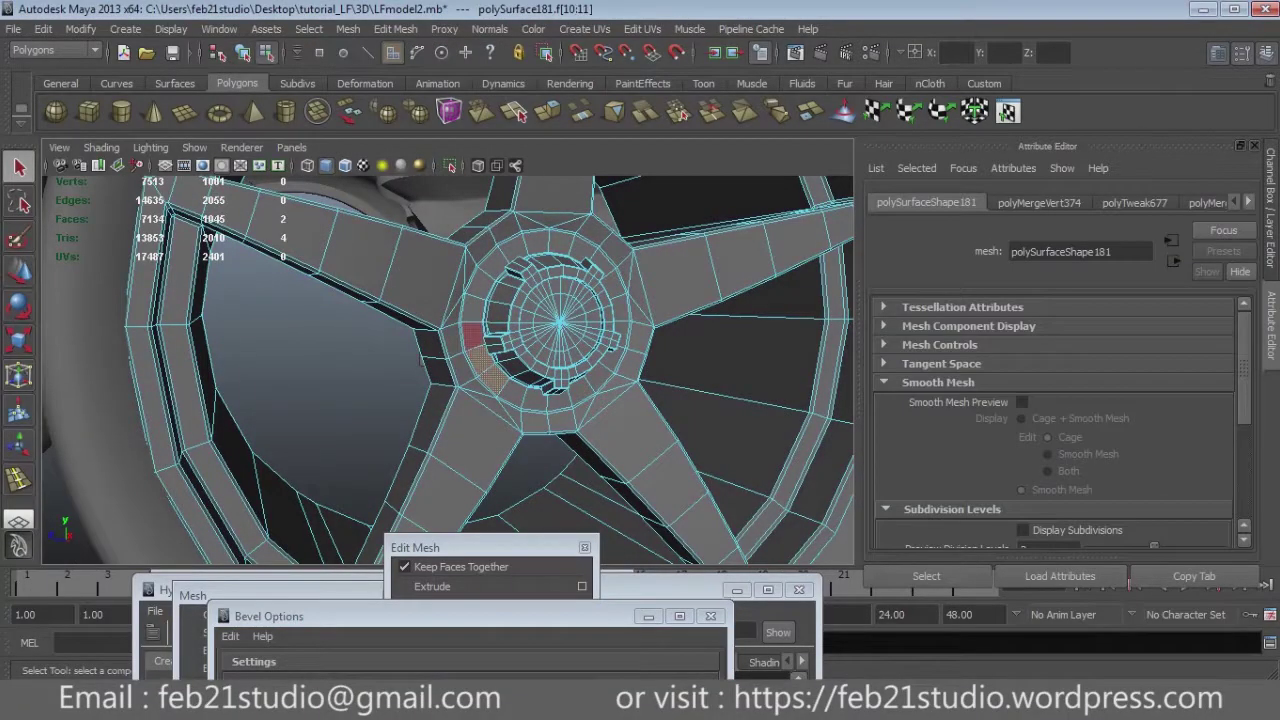
pyautogui.keyDown('alt'); pyautogui.moveTo(560, 320); pyautogui.dragTo(400, 340); pyautogui.keyUp('alt')
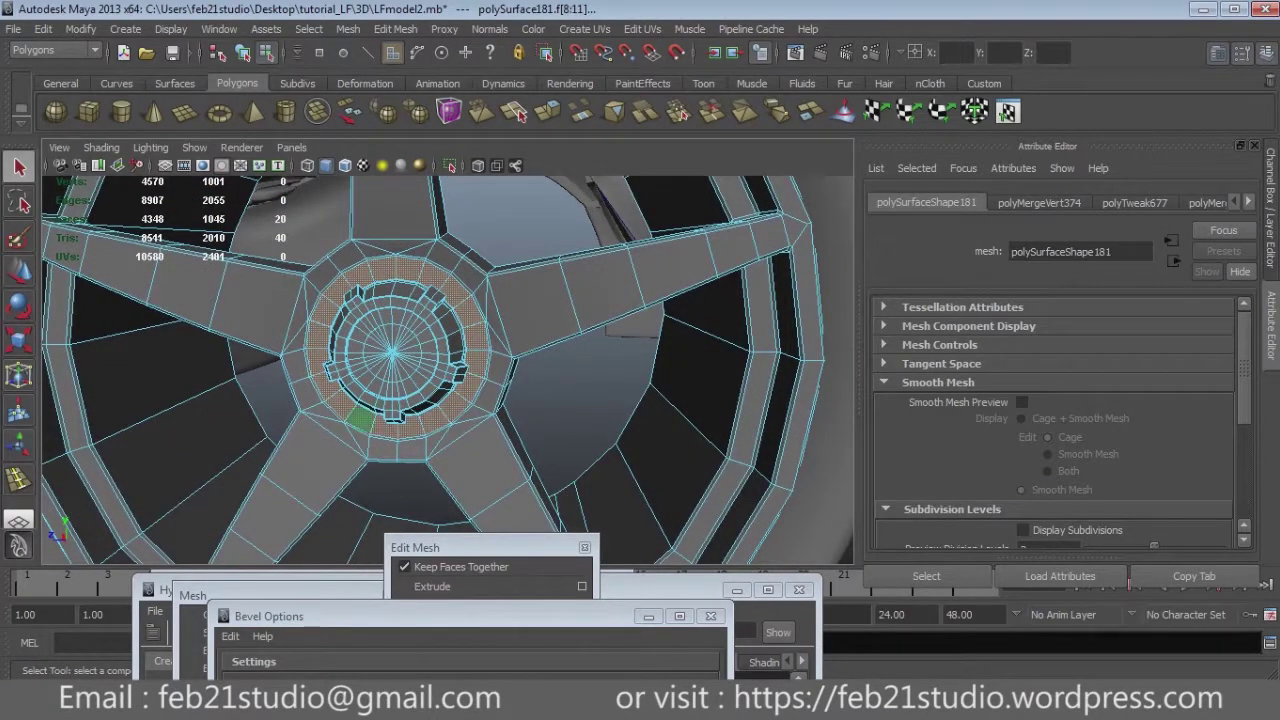
# Extrude the hub ring faces and scale them down into small insets.
pyautogui.moveTo(450, 547); pyautogui.dragTo(1043, 167)
pyautogui.click(1030, 206)
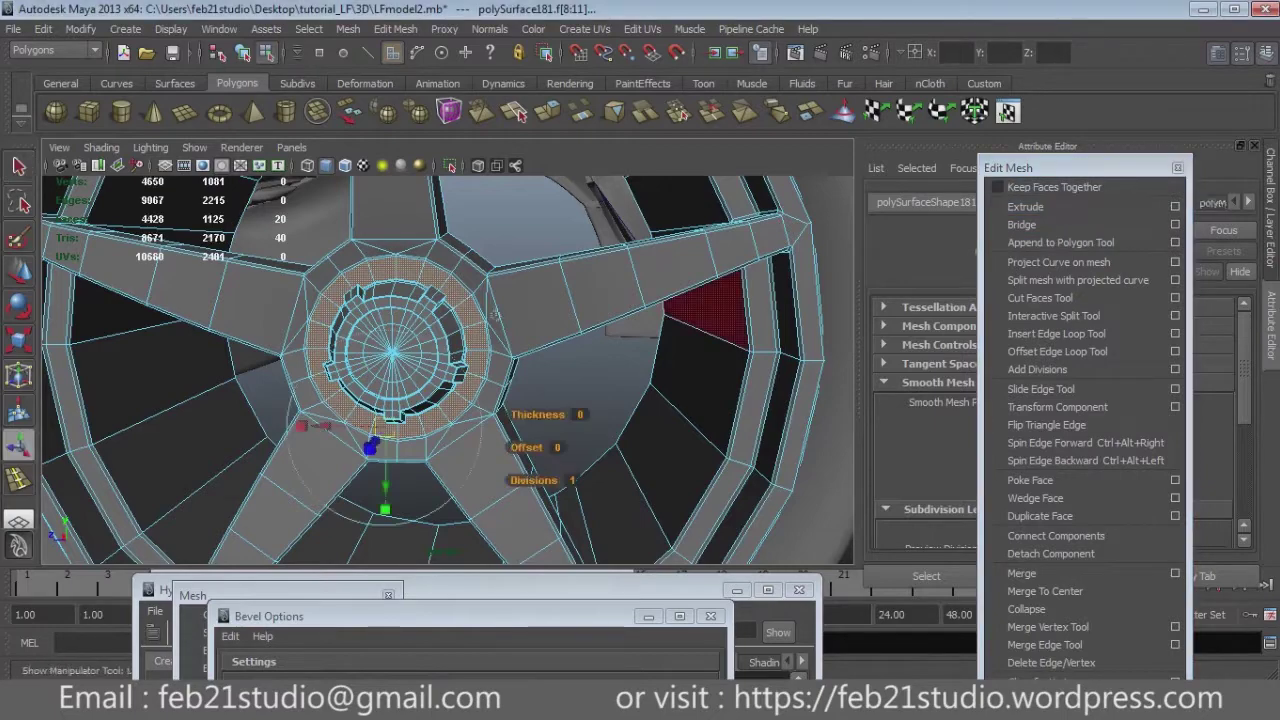
pyautogui.scroll(10, 688, 198)
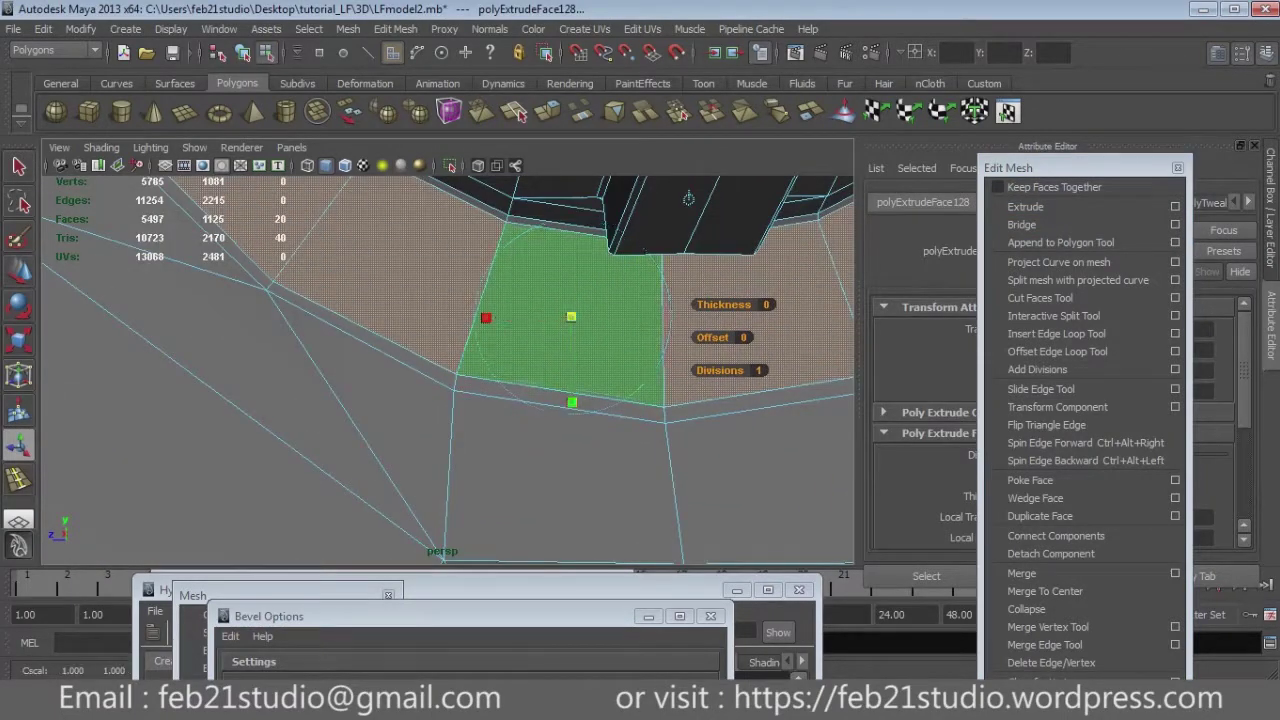
pyautogui.moveTo(688, 198); pyautogui.dragTo(688, 198, button='middle')
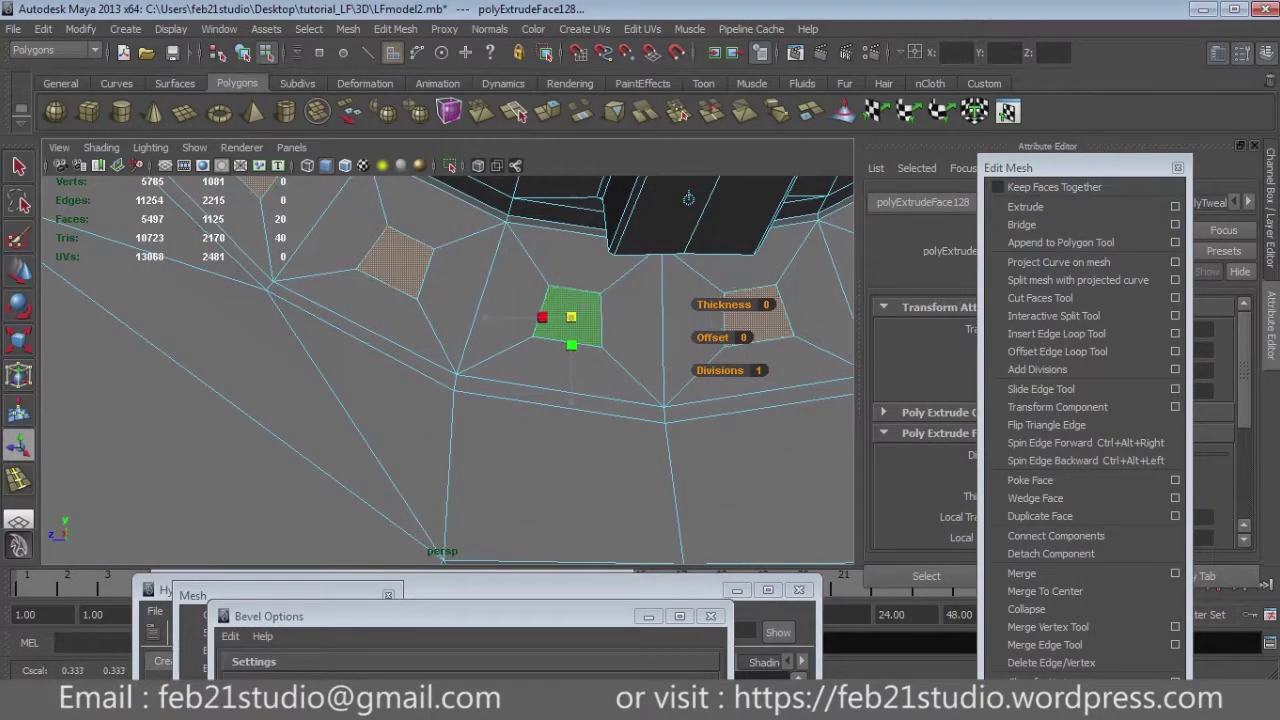
pyautogui.scroll(-5, 688, 198)
pyautogui.scroll(-3, 688, 198)
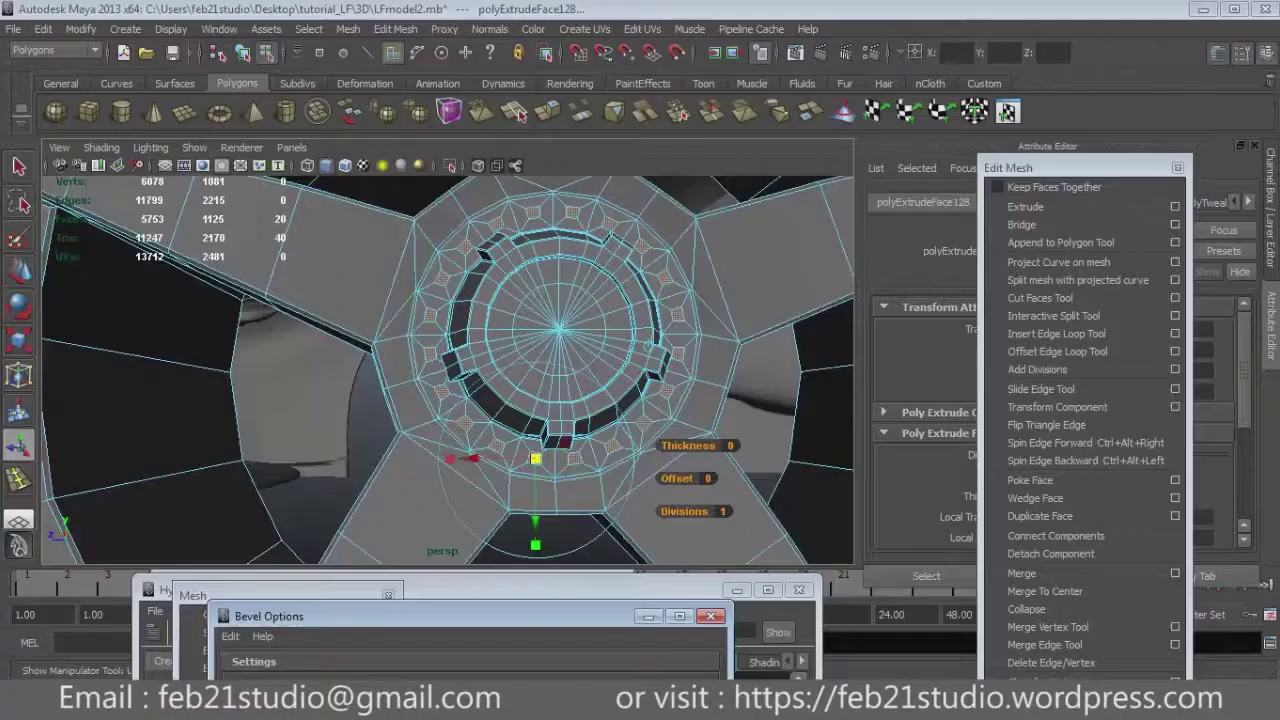
pyautogui.scroll(3, 565, 420)
# Orbit around the wheel to inspect the inset hub ring, then return to object selection.
pyautogui.keyDown('alt'); pyautogui.moveTo(722, 381); pyautogui.dragTo(731, 337); pyautogui.keyUp('alt')
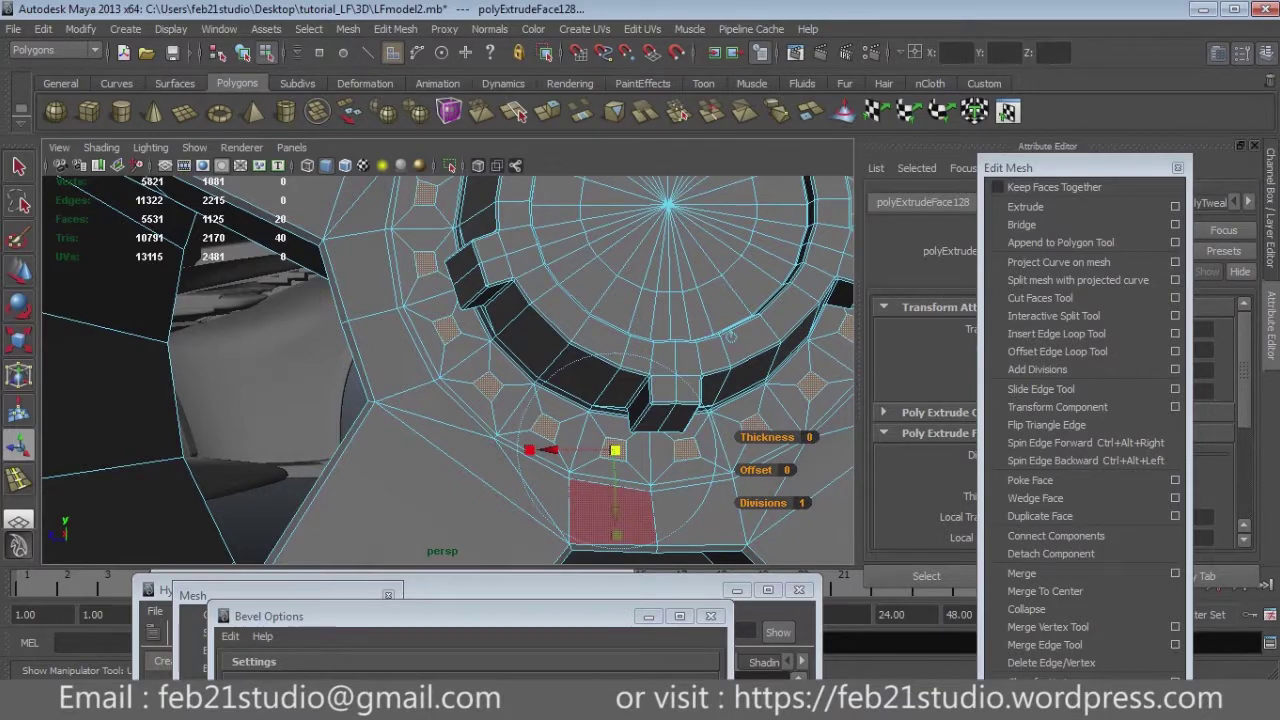
pyautogui.keyDown('alt'); pyautogui.moveTo(731, 334); pyautogui.dragTo(706, 293); pyautogui.keyUp('alt')
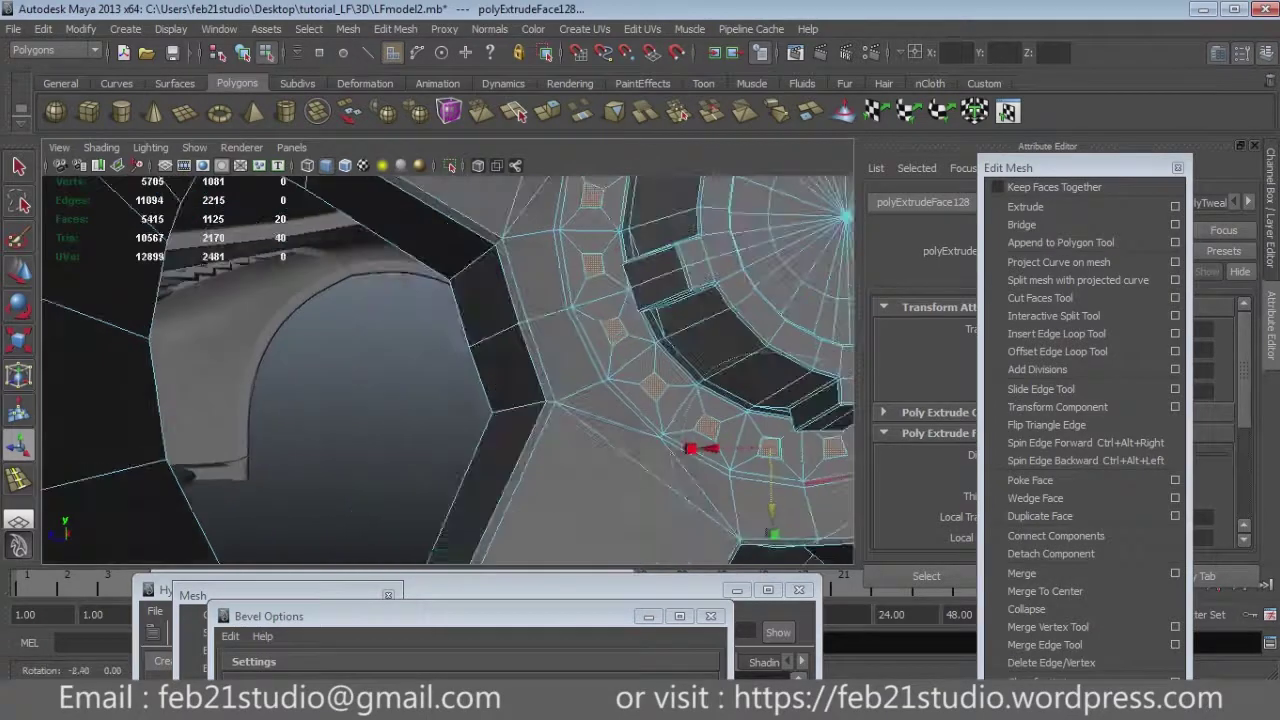
pyautogui.scroll(3, 590, 407)
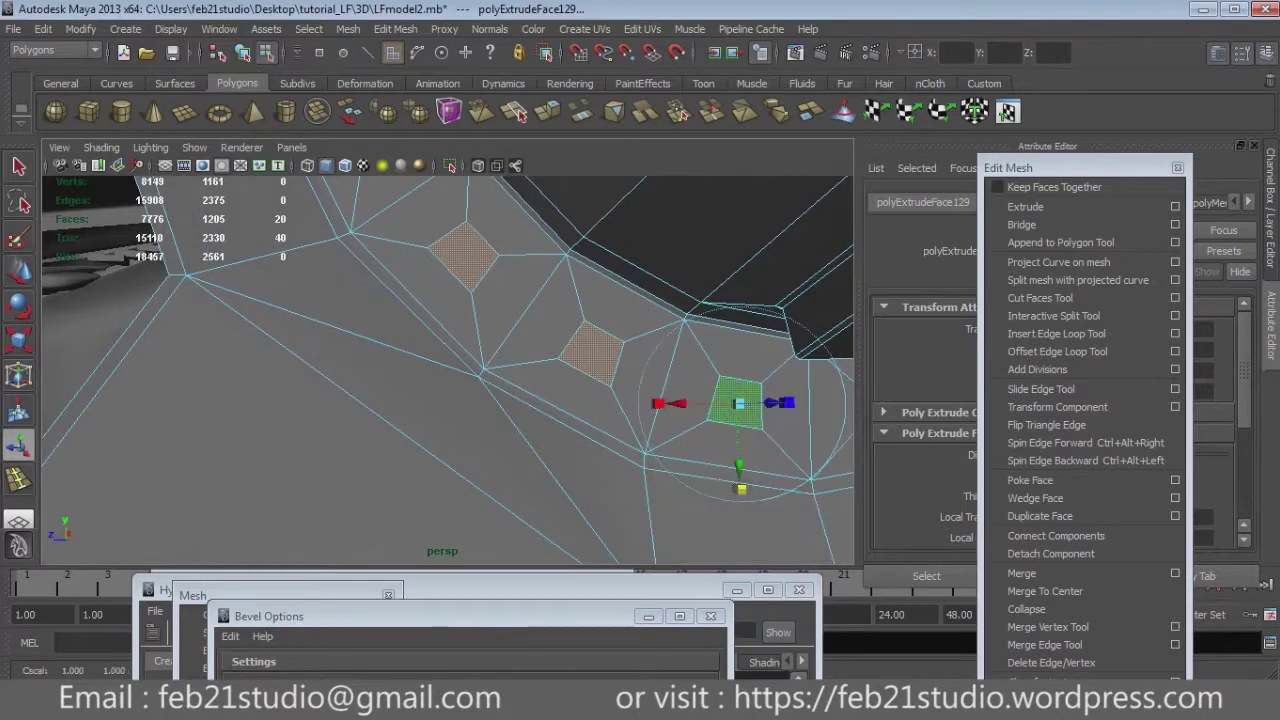
pyautogui.keyDown('alt'); pyautogui.moveTo(450, 370); pyautogui.dragTo(520, 330); pyautogui.keyUp('alt')
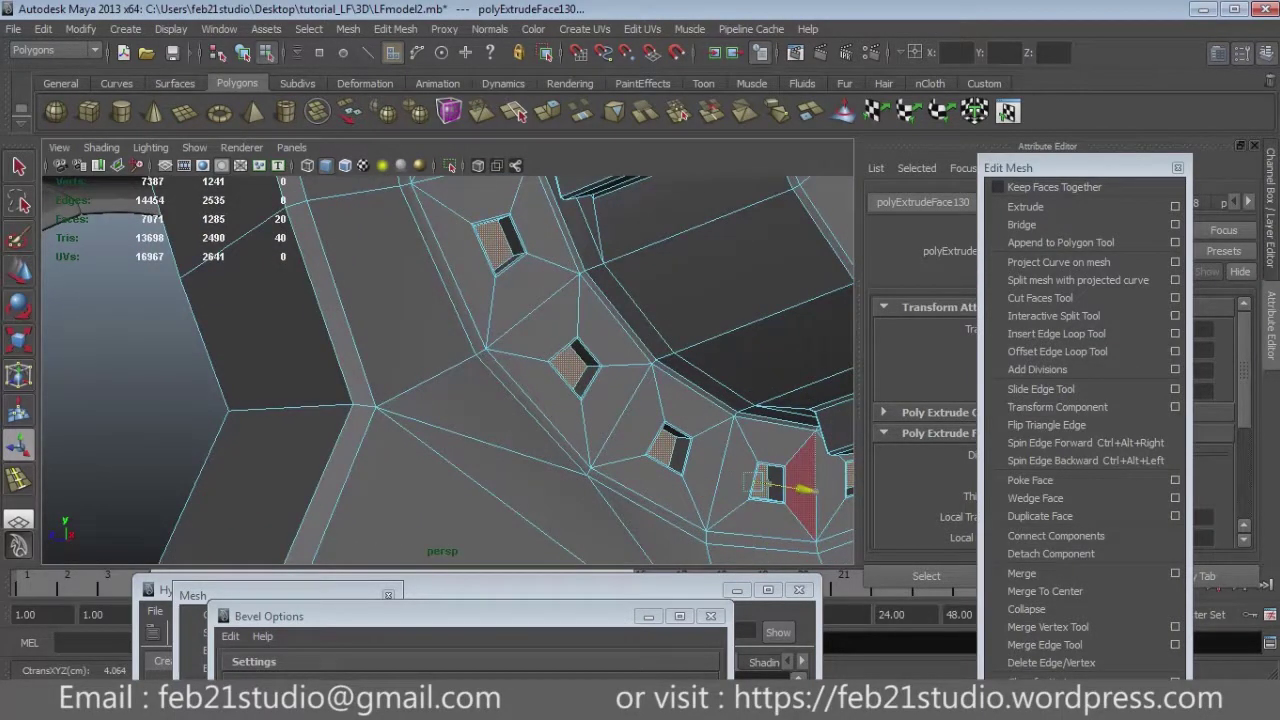
pyautogui.scroll(-3, 535, 307)
pyautogui.scroll(-3, 535, 307)
pyautogui.scroll(-3, 535, 307)
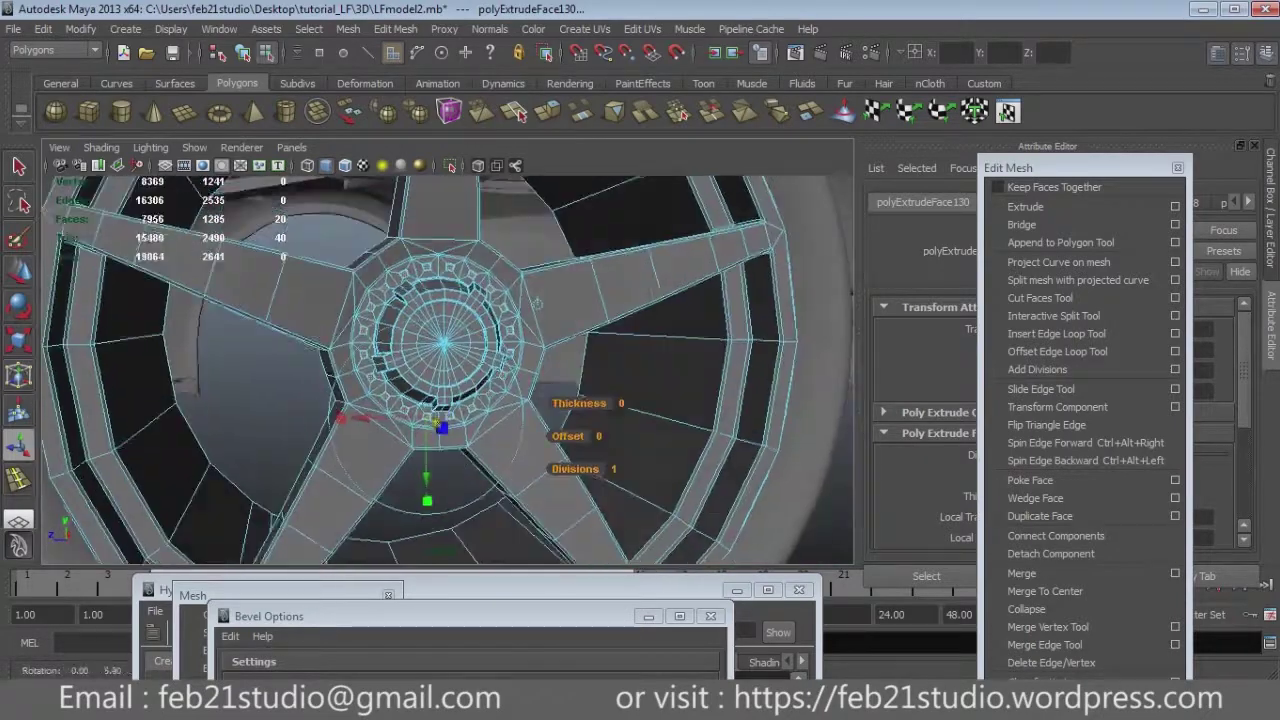
pyautogui.moveTo(1010, 167); pyautogui.dragTo(975, 523)
pyautogui.keyDown('alt'); pyautogui.moveTo(450, 400); pyautogui.dragTo(520, 380); pyautogui.keyUp('alt')
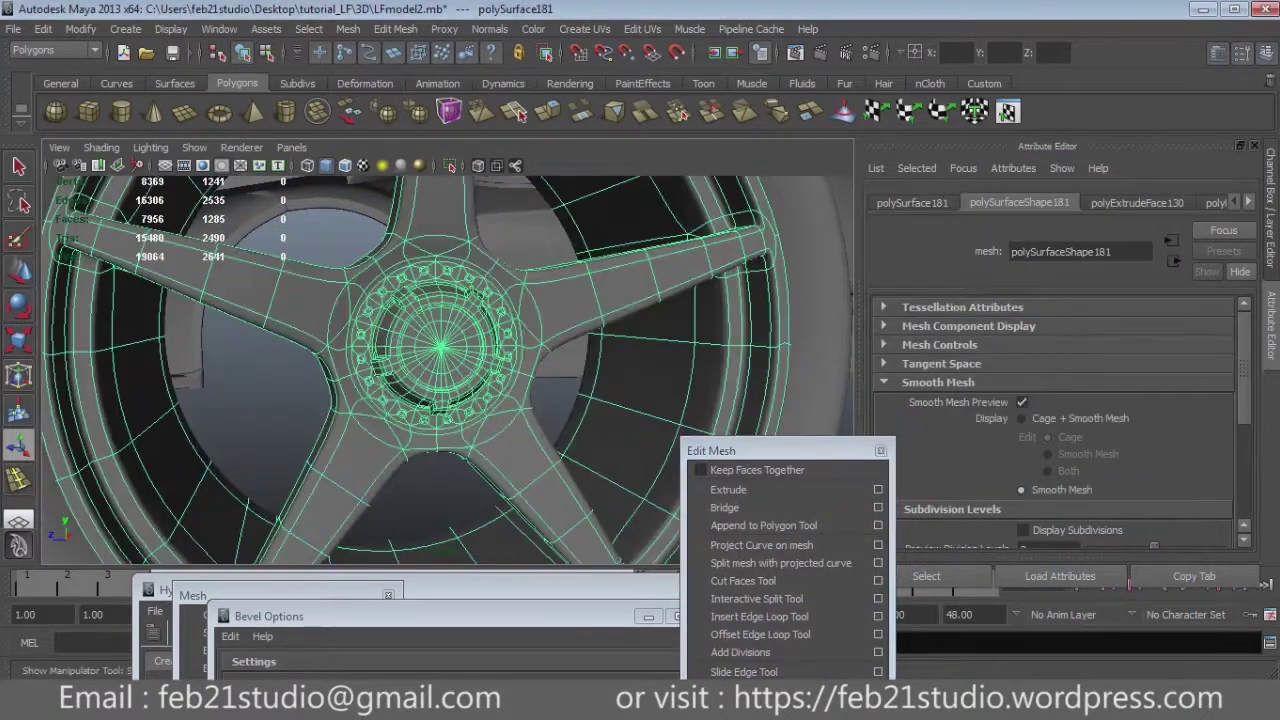
pyautogui.moveTo(975, 523); pyautogui.dragTo(711, 450)
pyautogui.press('q')
pyautogui.moveTo(450, 370)
pyautogui.keyDown('alt'); pyautogui.mouseDown()
pyautogui.moveTo(380, 350)
pyautogui.moveTo(560, 370)
pyautogui.mouseUp(); pyautogui.keyUp('alt')
# Select the second rim and pick the ring of faces around its hub.
pyautogui.click(580, 300)
pyautogui.keyDown('alt'); pyautogui.moveTo(450, 370); pyautogui.dragTo(600, 380); pyautogui.keyUp('alt')
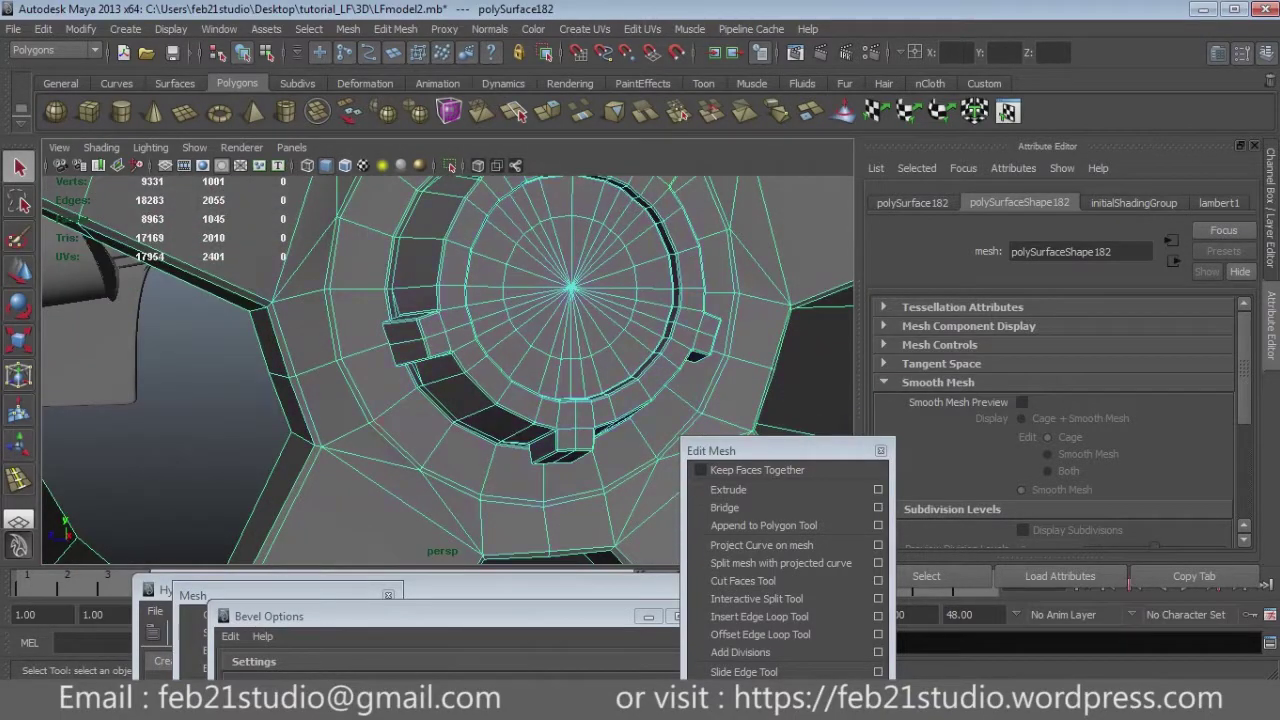
pyautogui.press('F11')
pyautogui.click(410, 425)
pyautogui.moveTo(570, 475)
pyautogui.keyDown('alt'); pyautogui.mouseDown()
pyautogui.moveTo(520, 430)
pyautogui.moveTo(450, 400)
pyautogui.mouseUp(); pyautogui.keyUp('alt')
pyautogui.press('f')
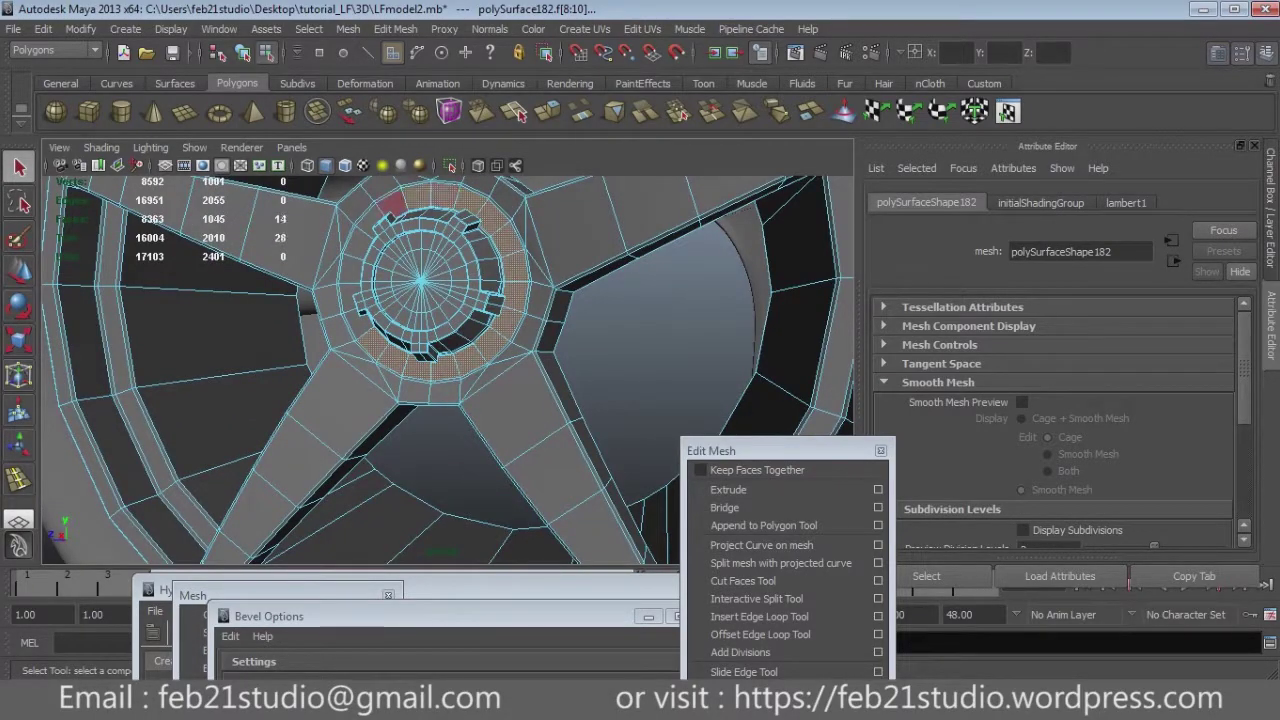
pyautogui.keyDown('alt'); pyautogui.moveTo(560, 470); pyautogui.dragTo(672, 505); pyautogui.keyUp('alt')
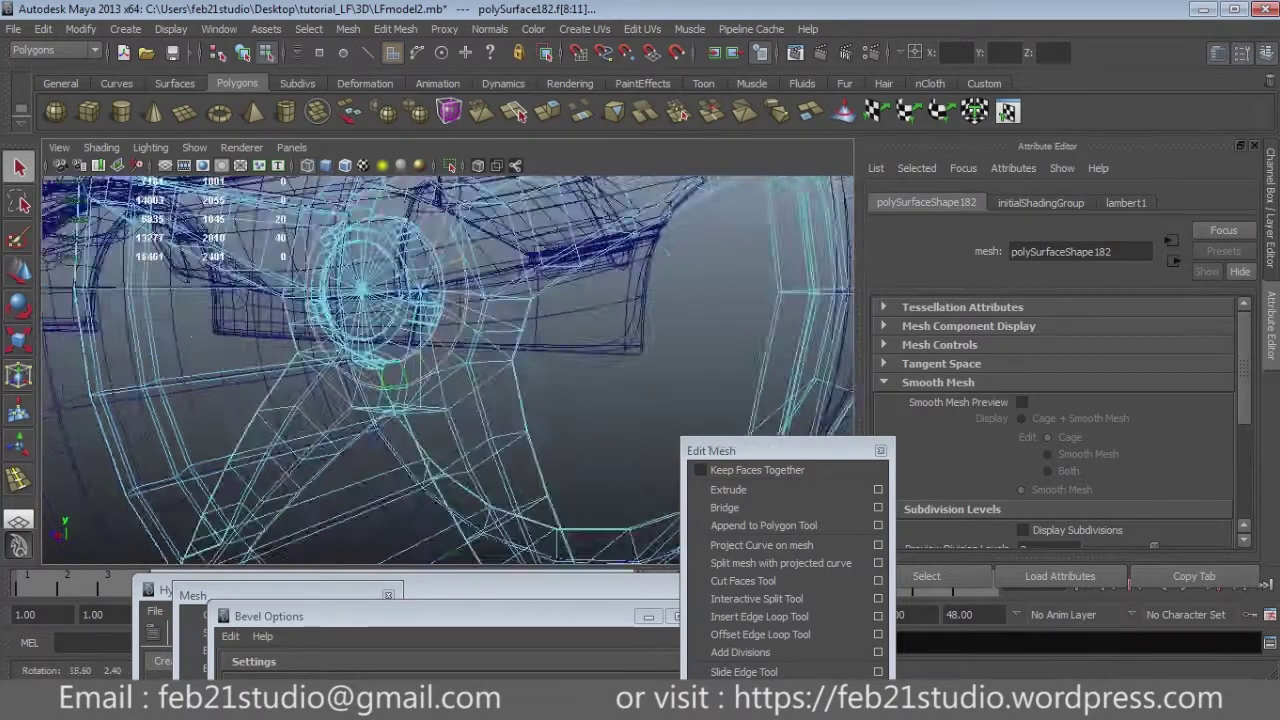
# Extrude the hub ring faces and shrink them into small insets.
pyautogui.hotkey('ctrl', 'e')
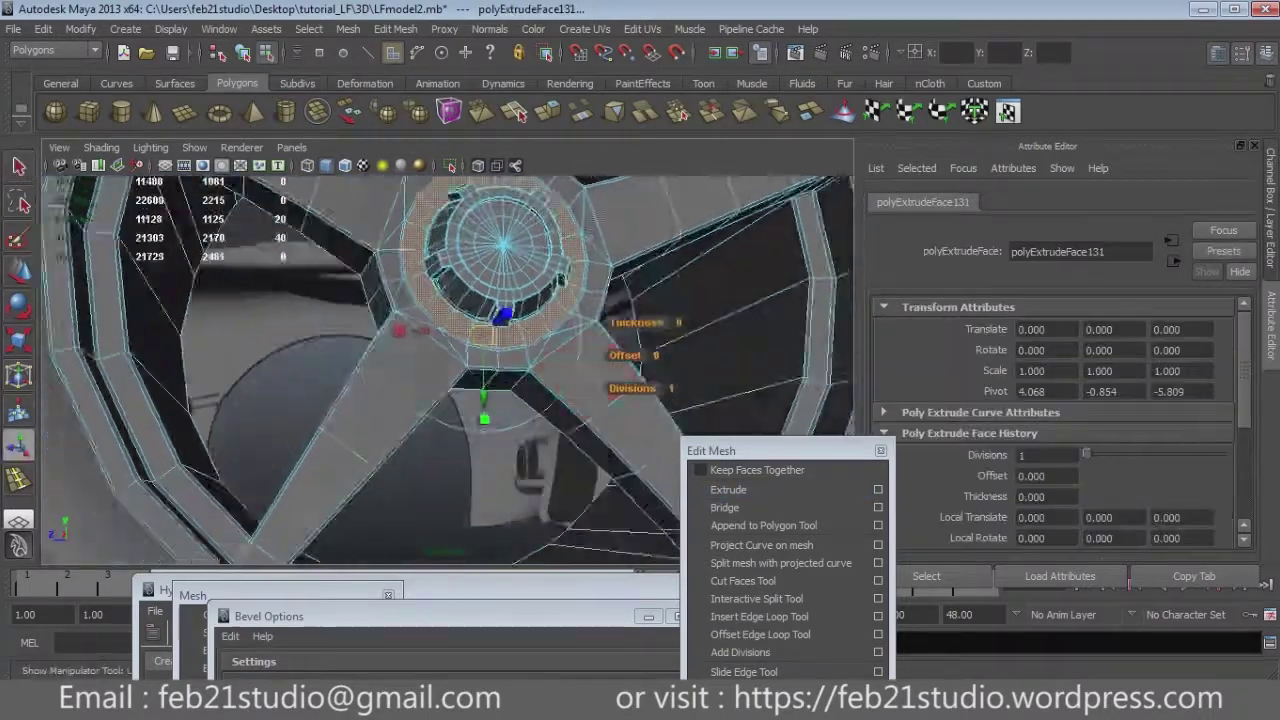
pyautogui.scroll(5, 659, 212)
pyautogui.moveTo(545, 328); pyautogui.dragTo(505, 335)
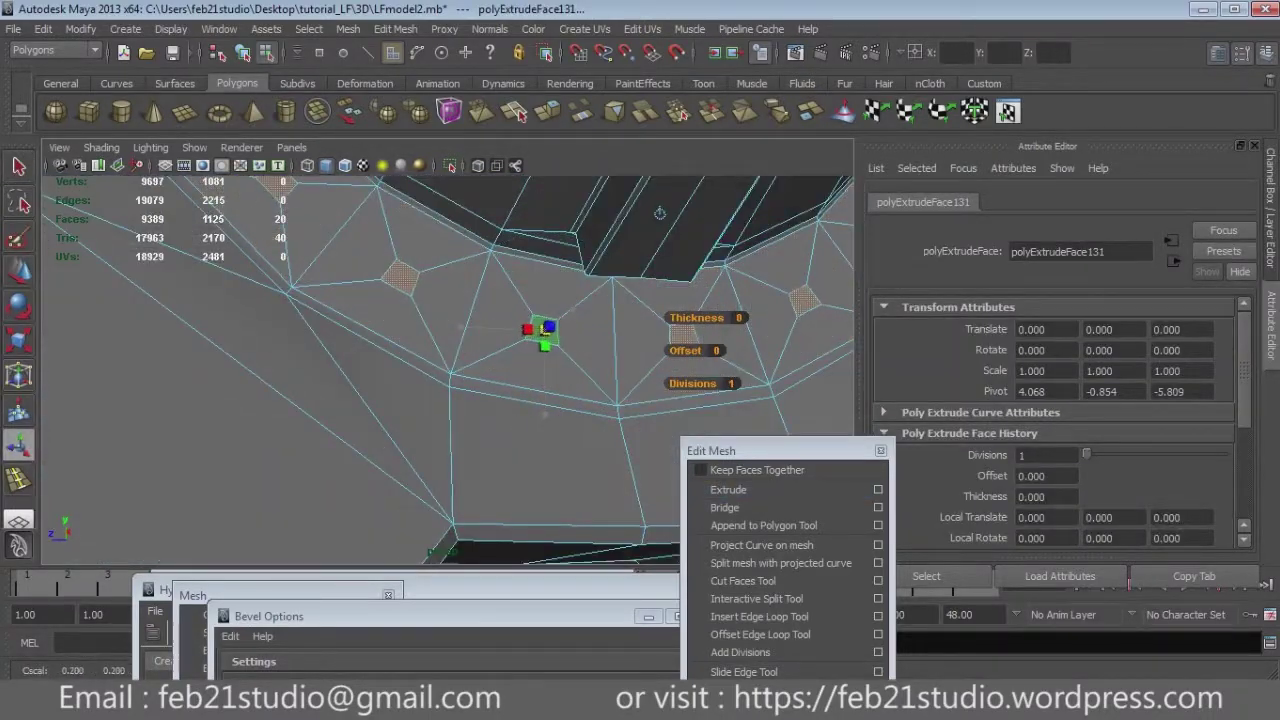
pyautogui.keyDown('alt'); pyautogui.moveTo(659, 212); pyautogui.dragTo(591, 231); pyautogui.keyUp('alt')
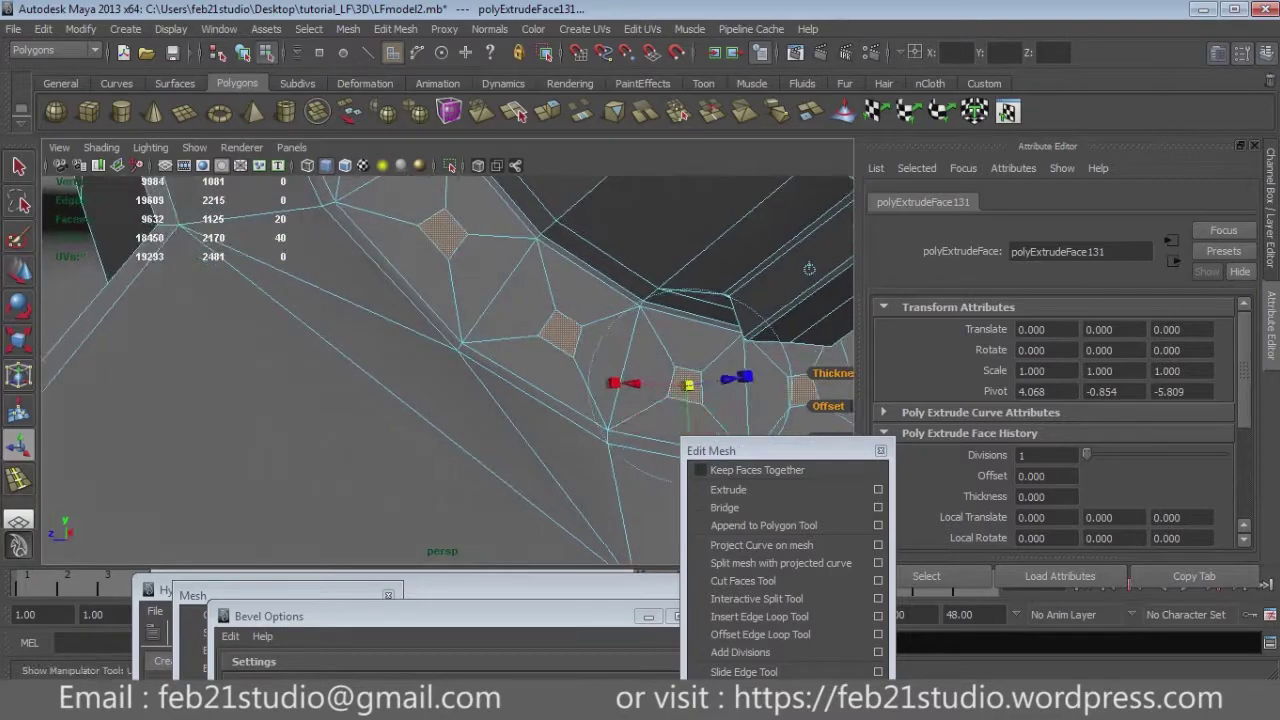
# Extrude the inset faces again and sink them slightly into the hub.
pyautogui.hotkey('ctrl', 'e')
pyautogui.scroll(-5, 591, 231)
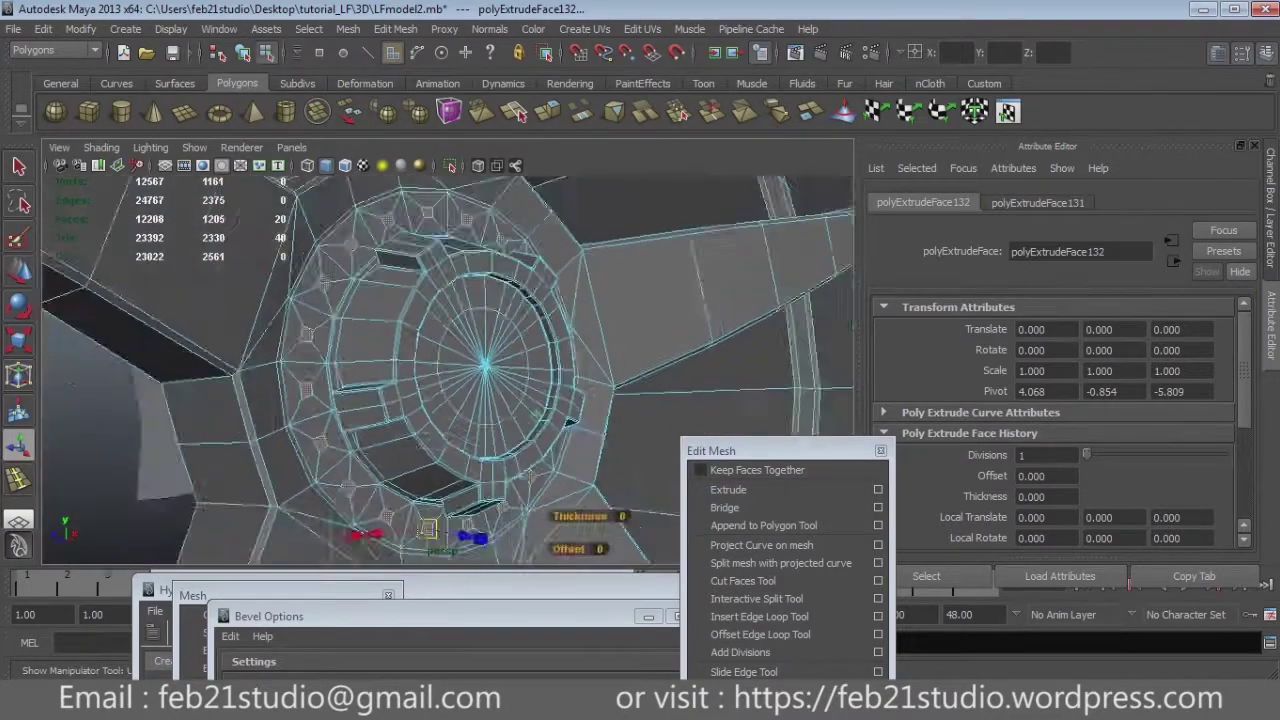
pyautogui.scroll(10, 591, 231)
pyautogui.press('f')
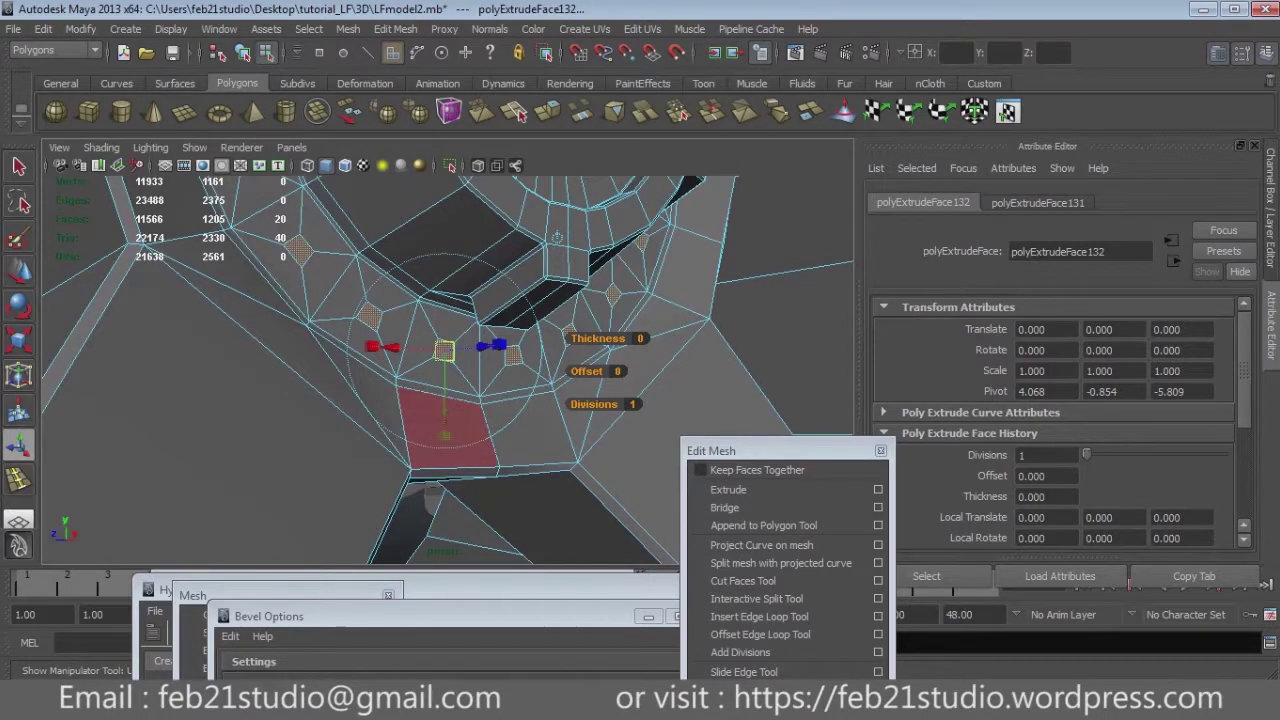
pyautogui.moveTo(557, 238)
pyautogui.keyDown('alt'); pyautogui.mouseDown()
pyautogui.moveTo(575, 268)
pyautogui.moveTo(573, 343)
pyautogui.mouseUp(); pyautogui.keyUp('alt')
pyautogui.click(728, 489)
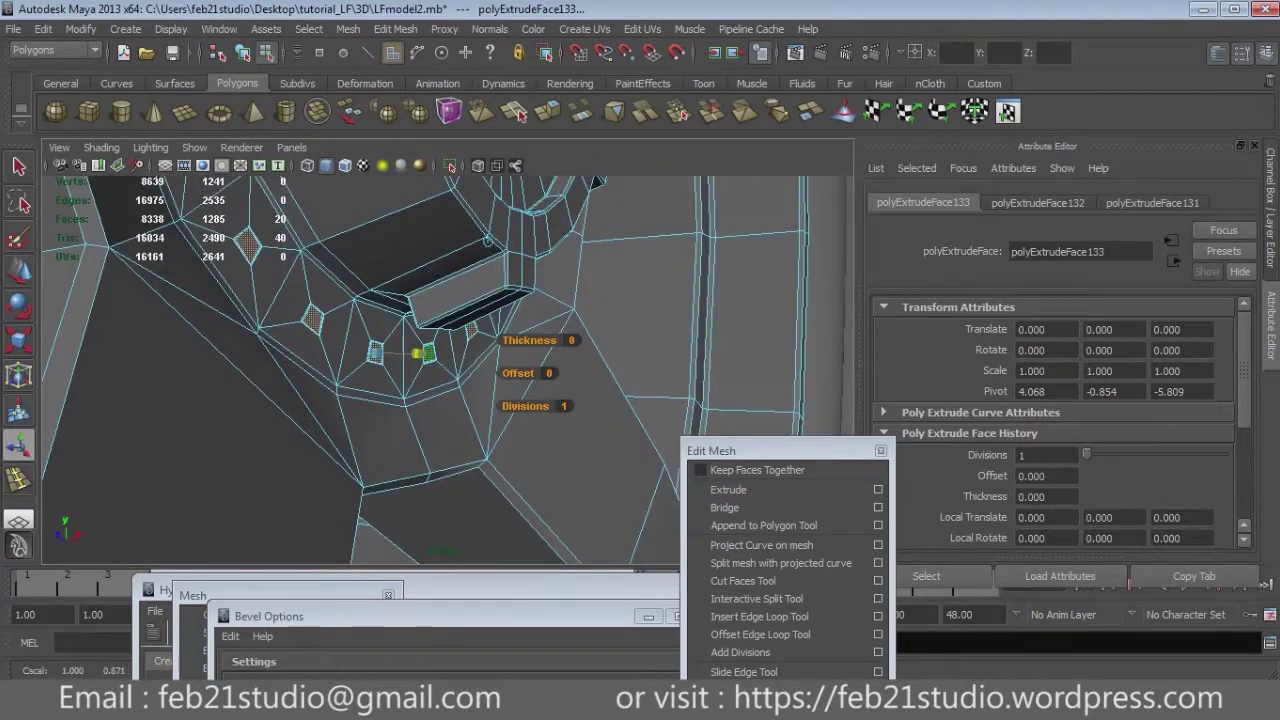
pyautogui.keyDown('alt'); pyautogui.moveTo(487, 241); pyautogui.dragTo(495, 281); pyautogui.keyUp('alt')
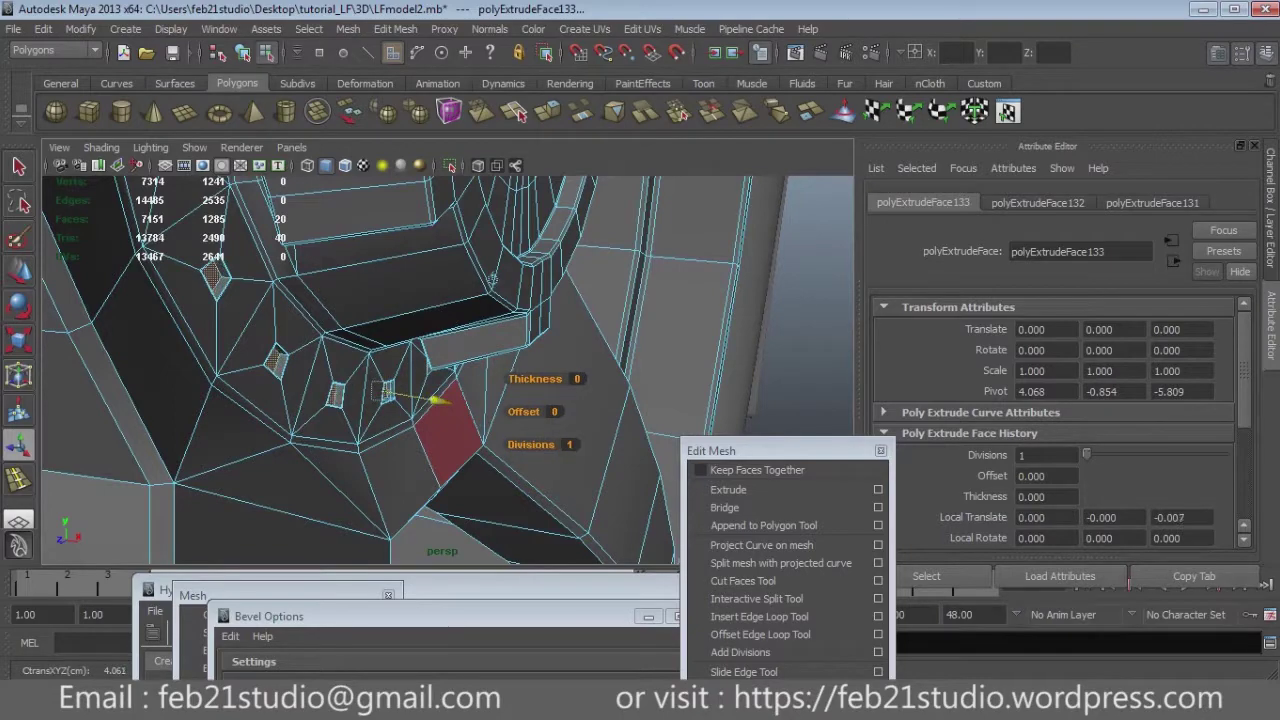
pyautogui.scroll(-5, 447, 370)
# Return to object mode and zoom out to a three-quarter view of the car.
pyautogui.press('F8')
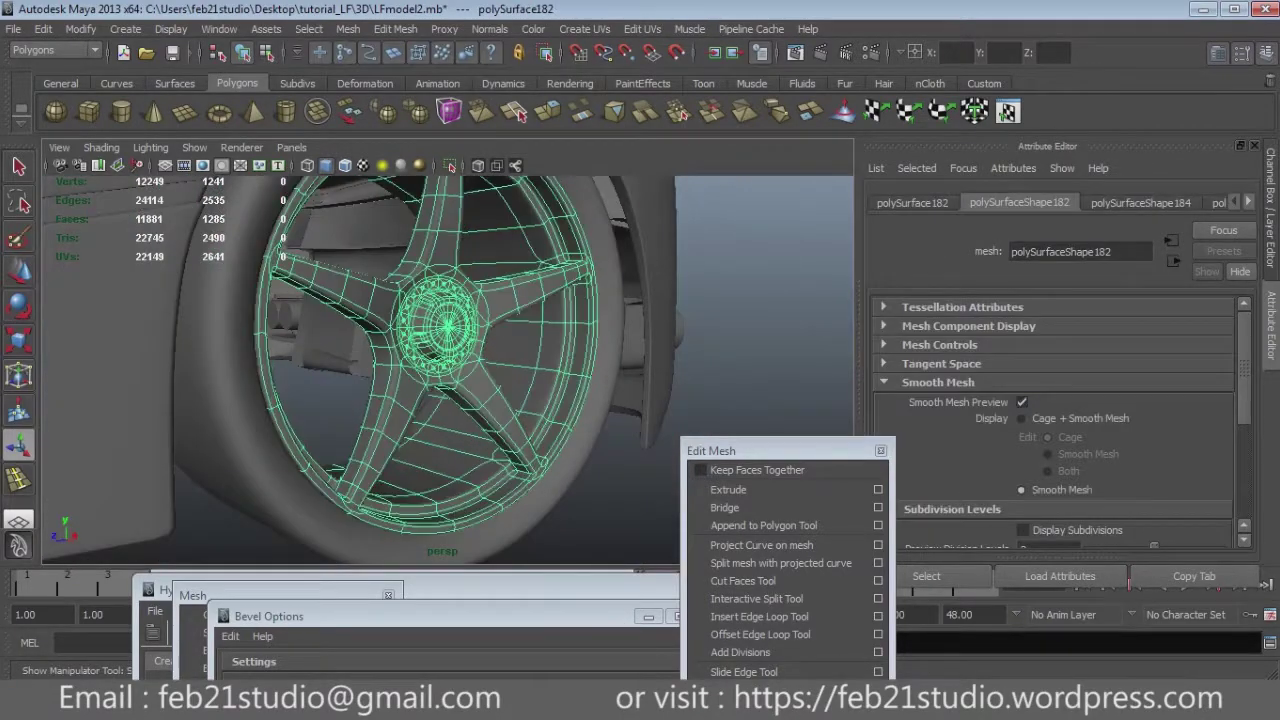
pyautogui.scroll(-3, 447, 370)
pyautogui.scroll(-3, 447, 370)
pyautogui.scroll(-3, 447, 370)
pyautogui.keyDown('alt'); pyautogui.moveTo(447, 370); pyautogui.dragTo(520, 330); pyautogui.keyUp('alt')
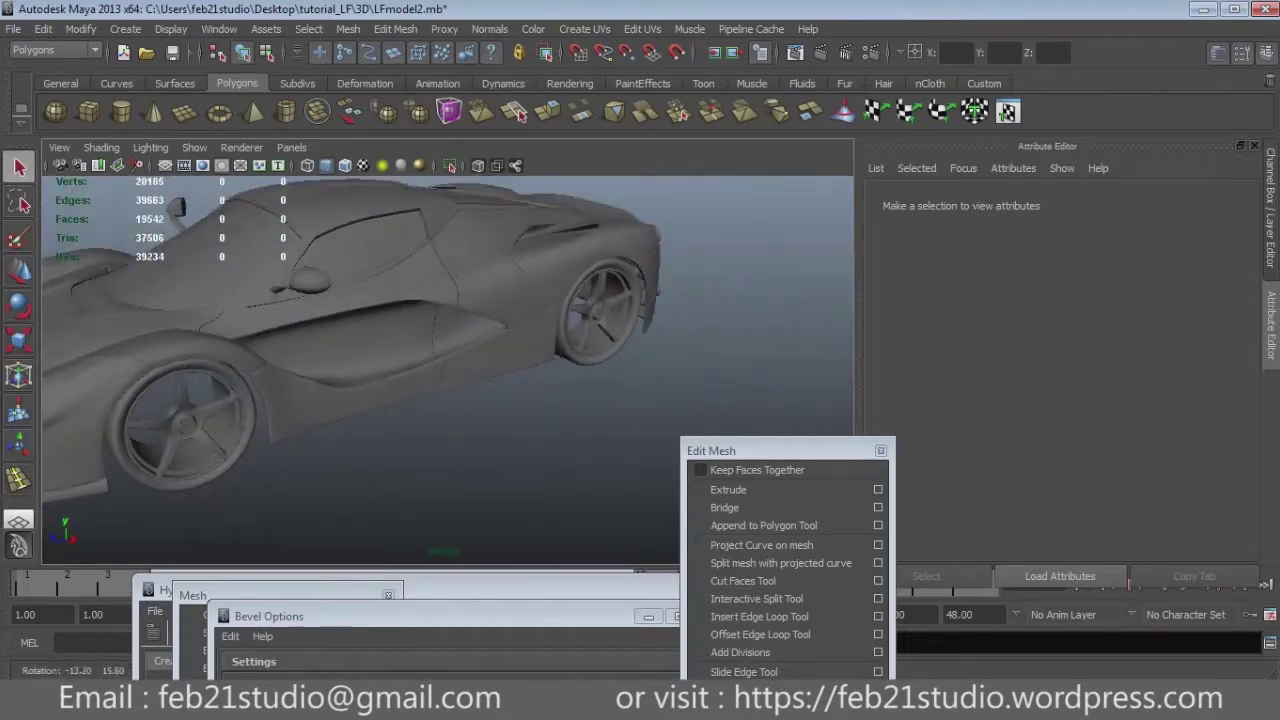
pyautogui.scroll(-5, 447, 370)
pyautogui.moveTo(447, 370)
pyautogui.keyDown('alt'); pyautogui.mouseDown()
pyautogui.moveTo(512, 326)
pyautogui.moveTo(320, 293)
pyautogui.moveTo(420, 300)
pyautogui.mouseUp(); pyautogui.keyUp('alt')
pyautogui.scroll(5, 513, 327)
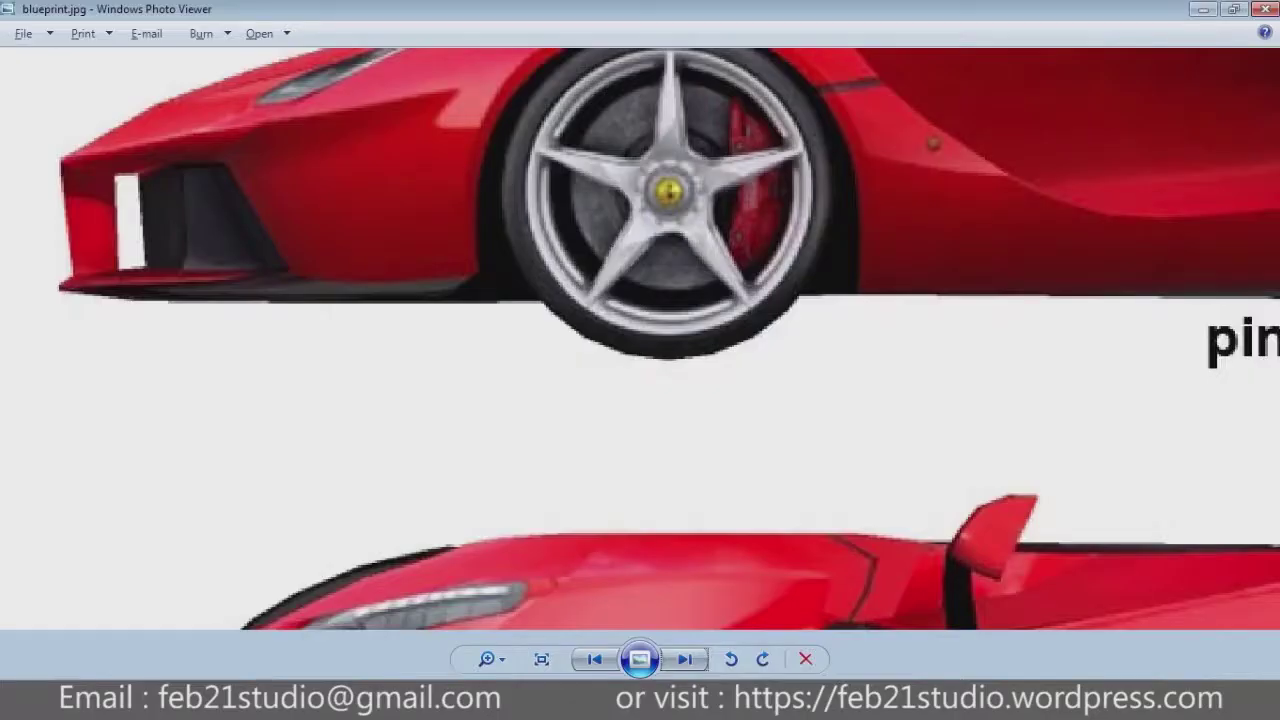
# Fit blueprint.jpg to the window and flip through the reference photos to LFside.jpg.
pyautogui.click(541, 659)
pyautogui.click(685, 659)
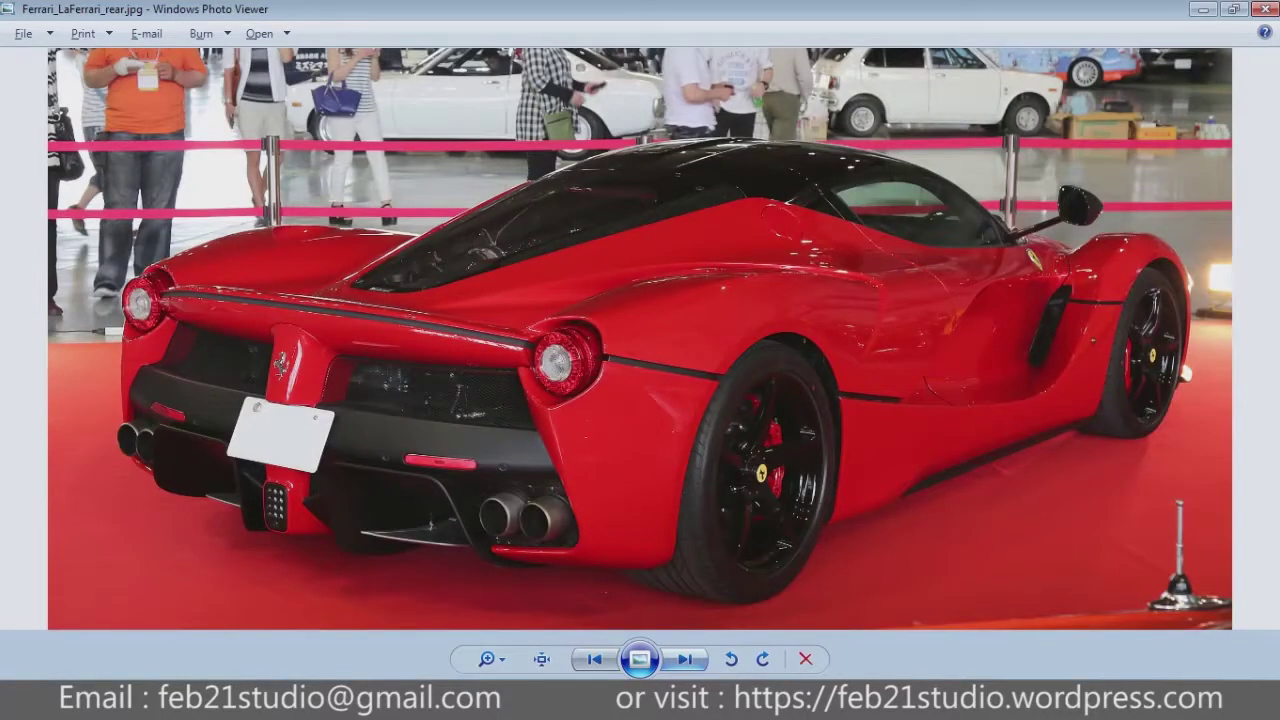
pyautogui.press('Right')
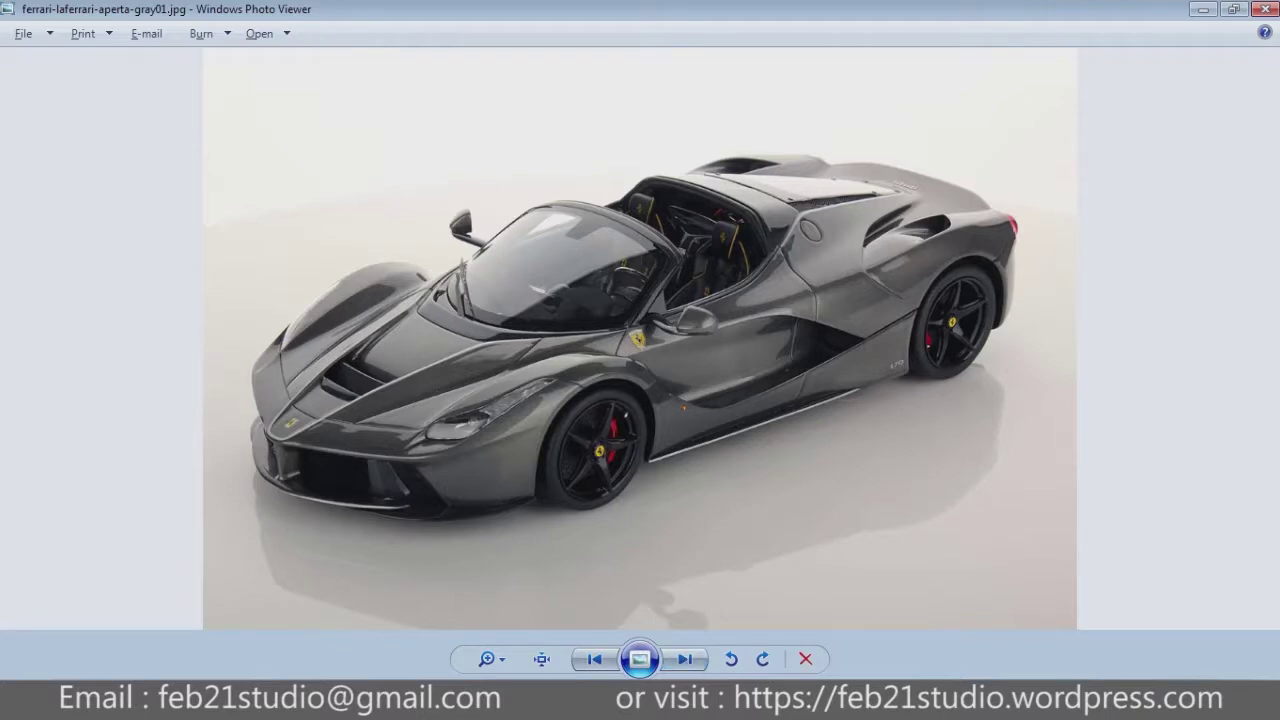
pyautogui.press('Right')
pyautogui.press('Right')
pyautogui.press('Right')
pyautogui.press('Right')
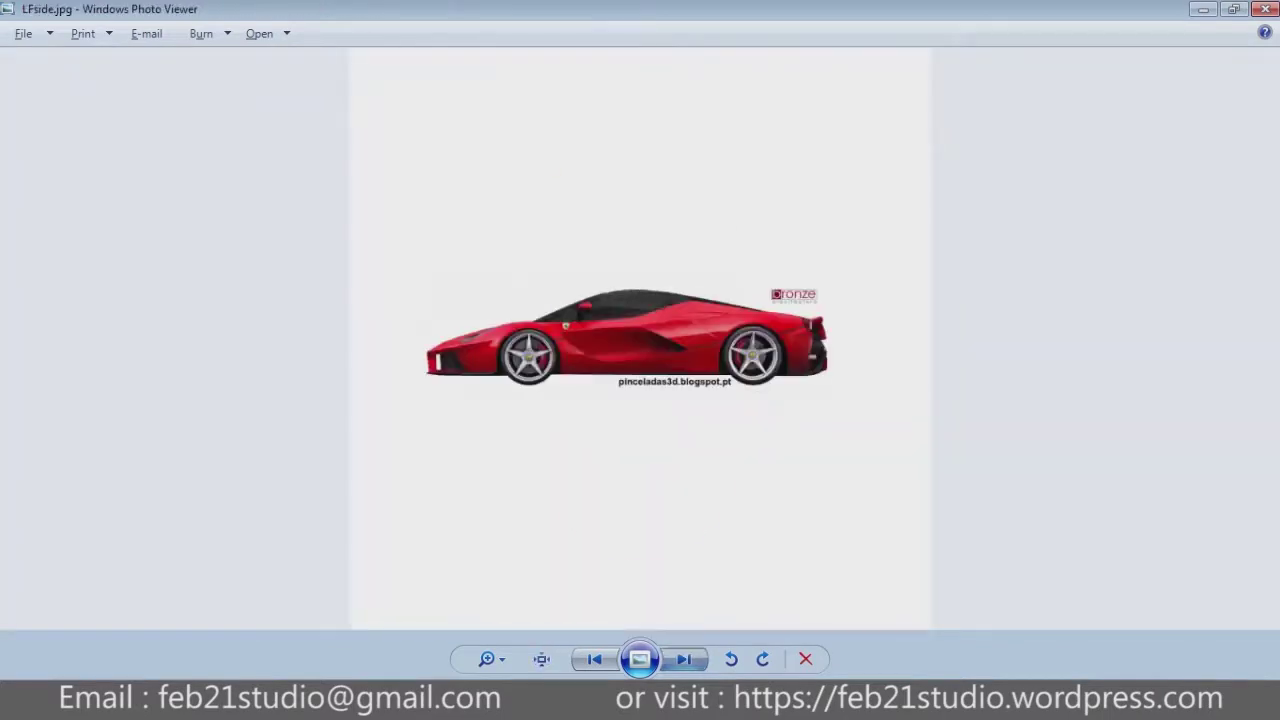
pyautogui.press('Right')
pyautogui.press('Right')
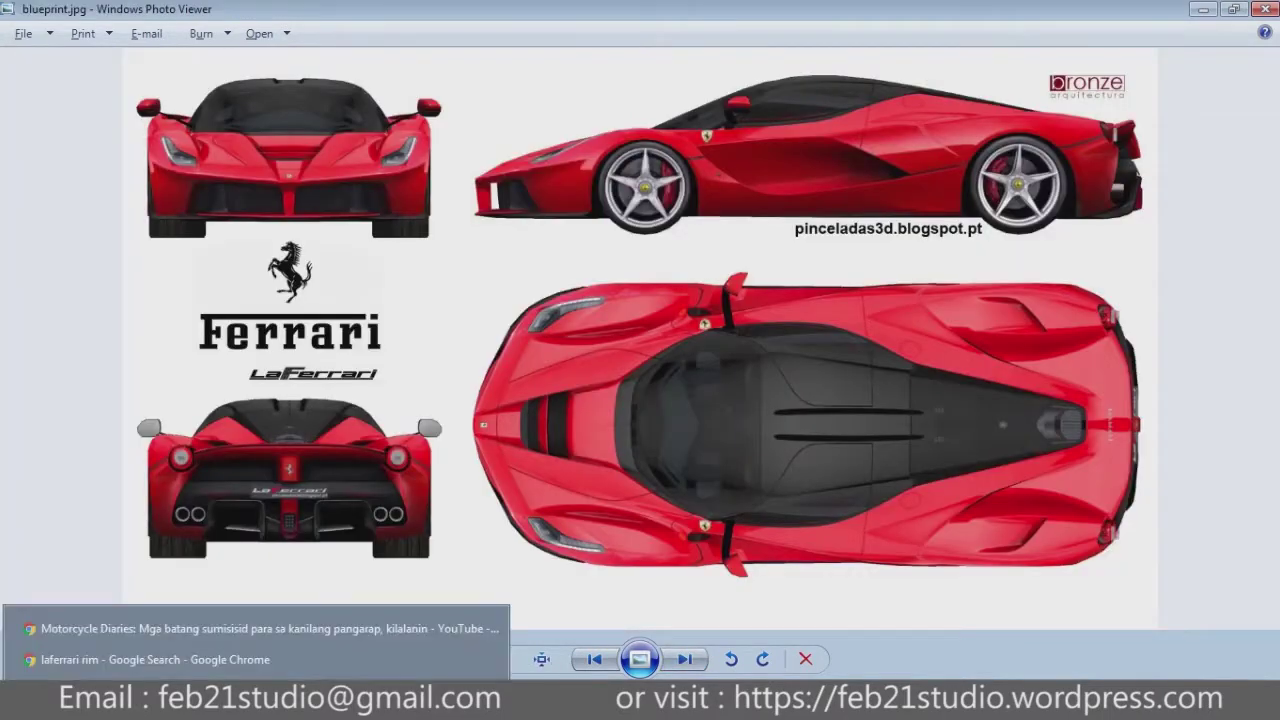
# Browse the 'laferrari rim' image results in Chrome, then go back to the Maya car model.
pyautogui.click(200, 663)
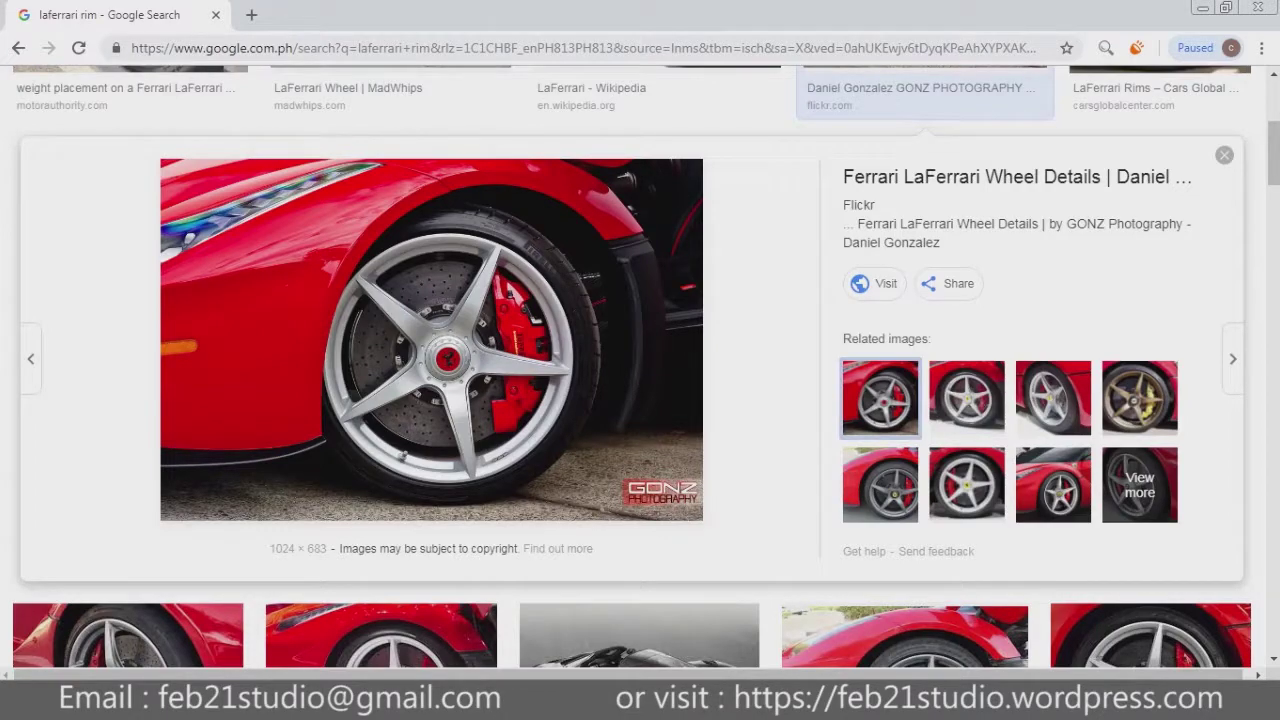
pyautogui.scroll(-3, 640, 370)
pyautogui.scroll(-3, 640, 370)
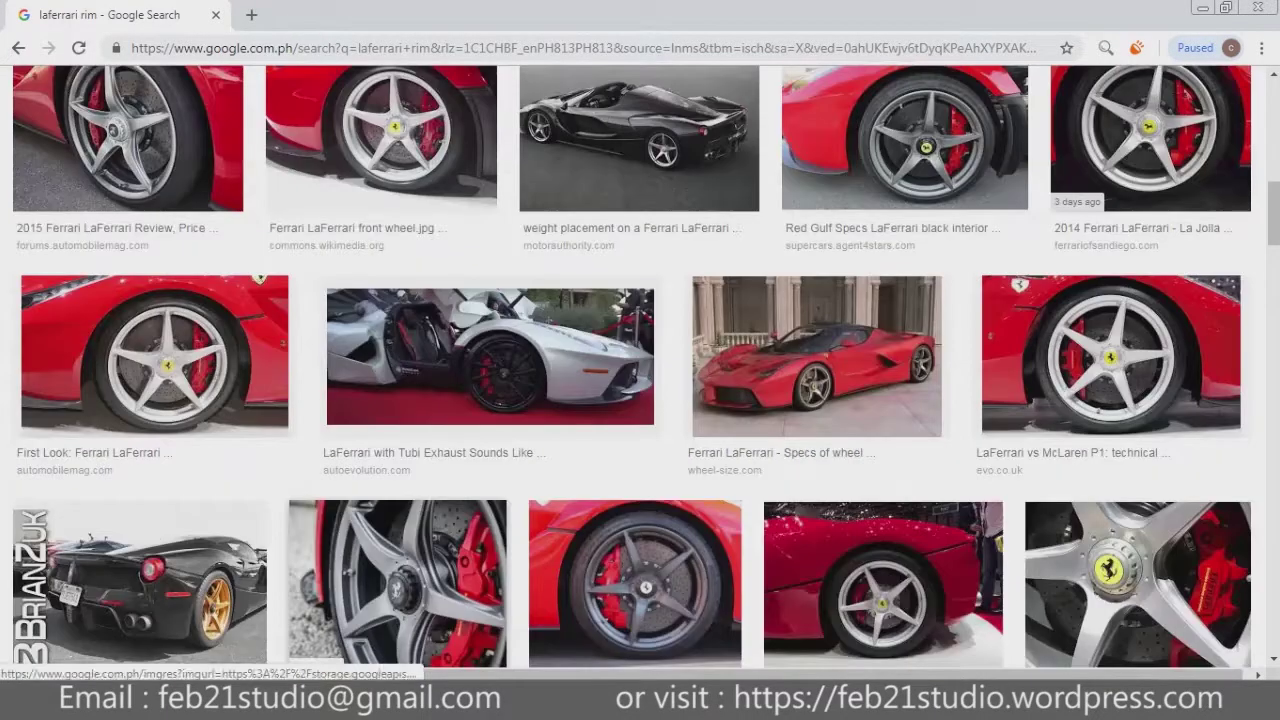
pyautogui.scroll(3, 640, 370)
pyautogui.scroll(1, 640, 370)
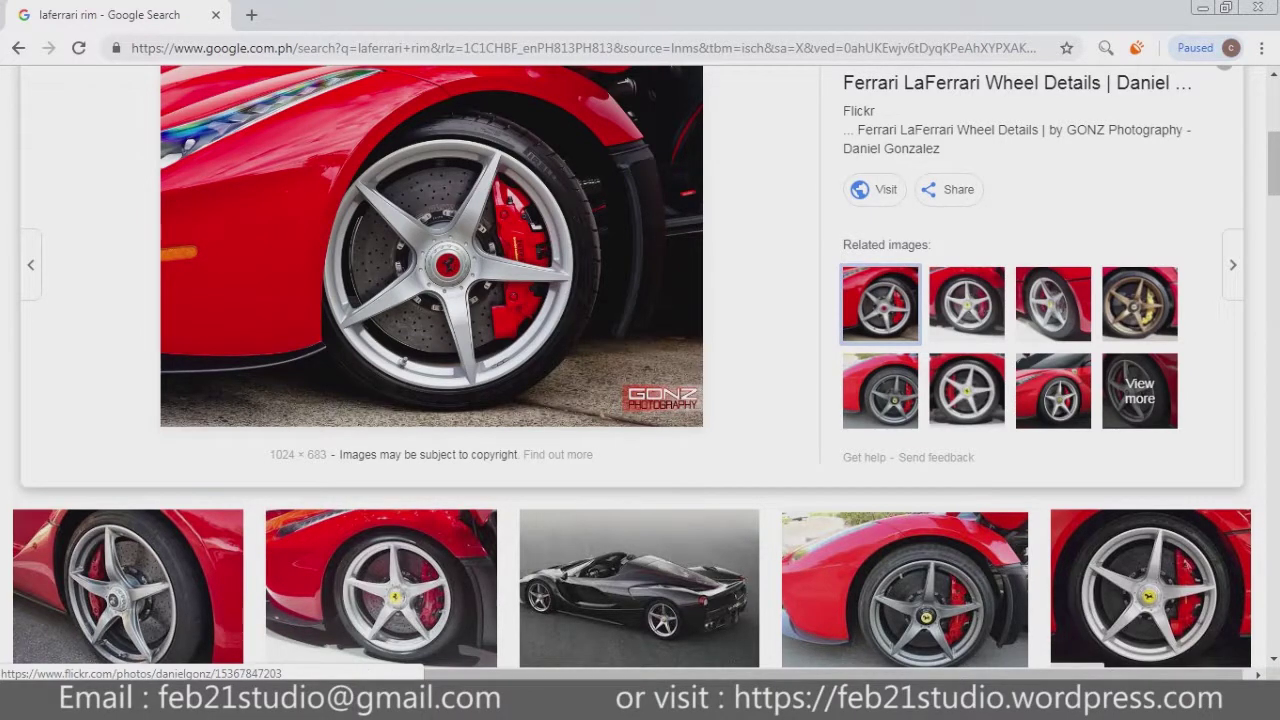
pyautogui.click(350, 655)
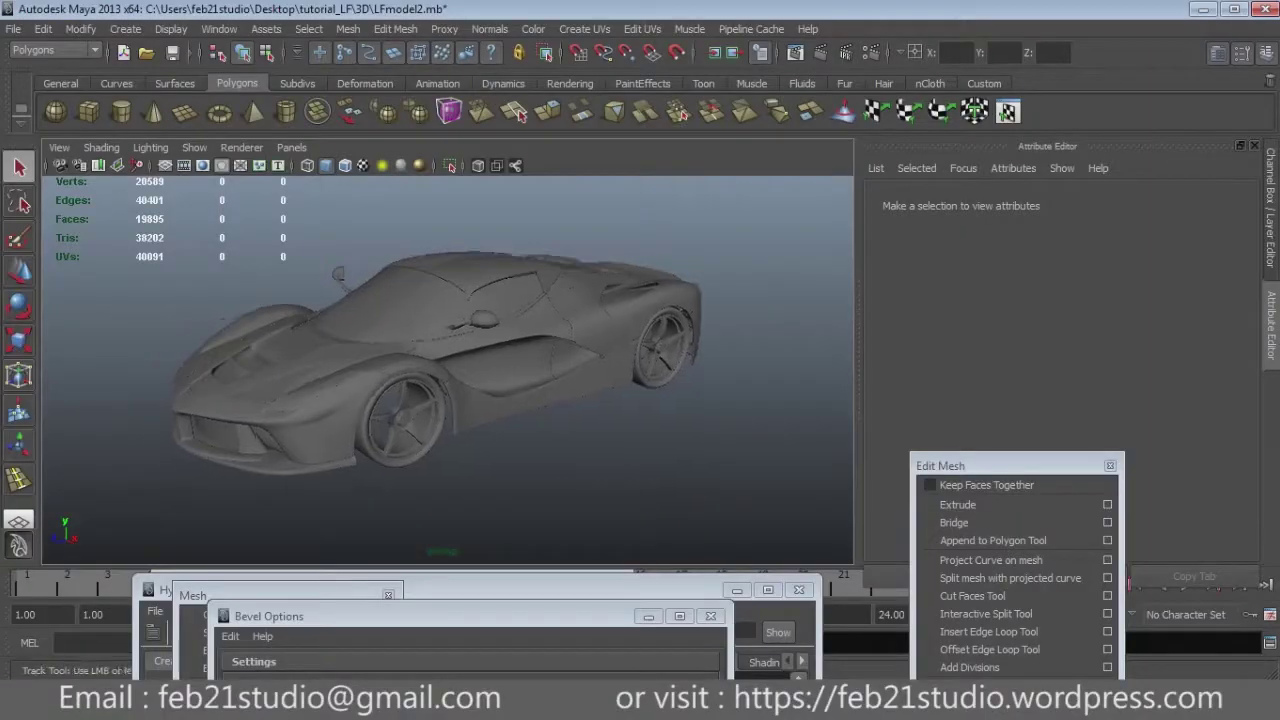
# Select the front tyre and orbit to inspect it from the side.
pyautogui.keyDown('alt'); pyautogui.moveTo(450, 370); pyautogui.dragTo(520, 370); pyautogui.keyUp('alt')
pyautogui.click(590, 330)
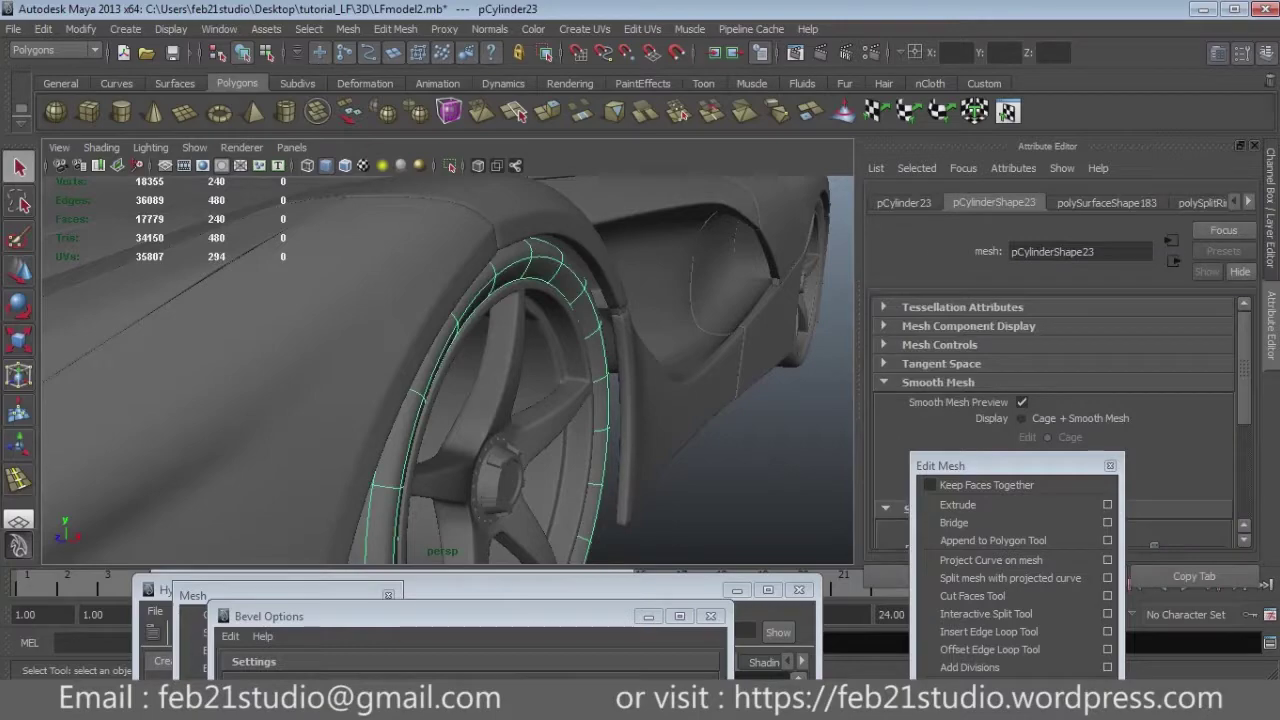
pyautogui.keyDown('alt'); pyautogui.moveTo(450, 370); pyautogui.dragTo(360, 360); pyautogui.keyUp('alt')
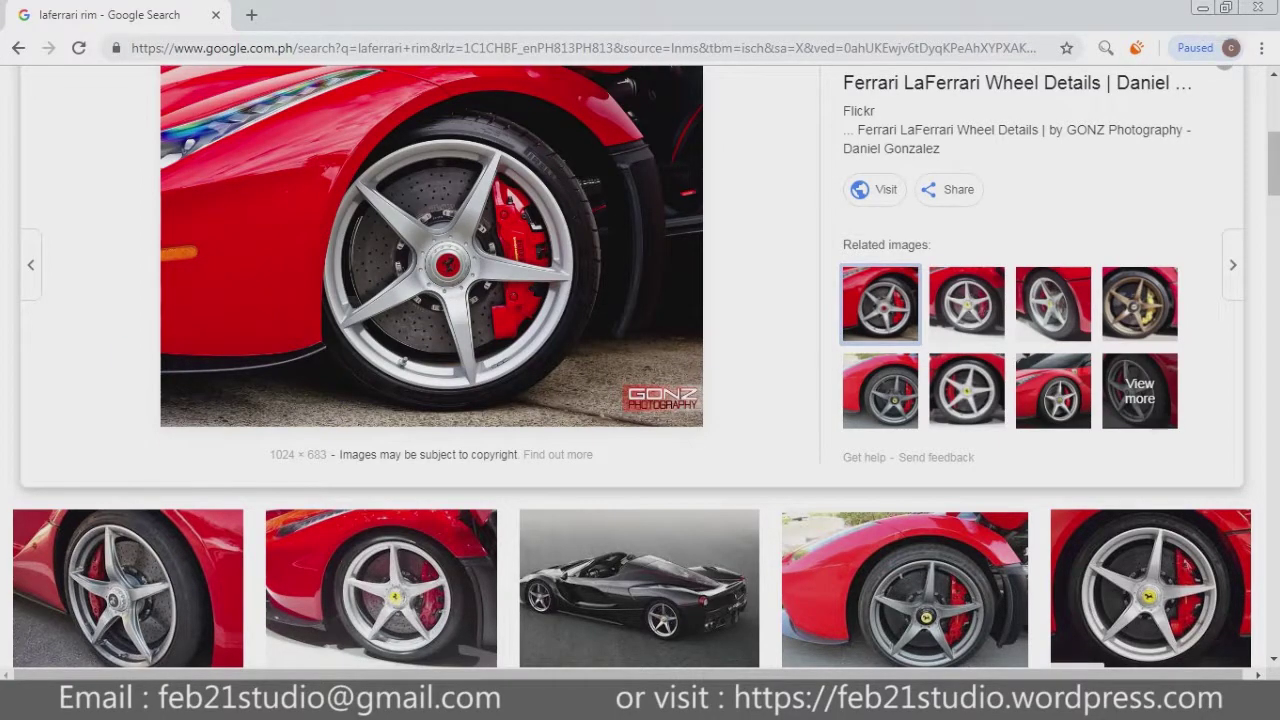
# Draw a new flat polygon cylinder on the grid beside the front wheel.
pyautogui.click(1203, 8)
pyautogui.keyDown('alt'); pyautogui.moveTo(450, 350); pyautogui.dragTo(600, 300); pyautogui.keyUp('alt')
pyautogui.click(700, 500)
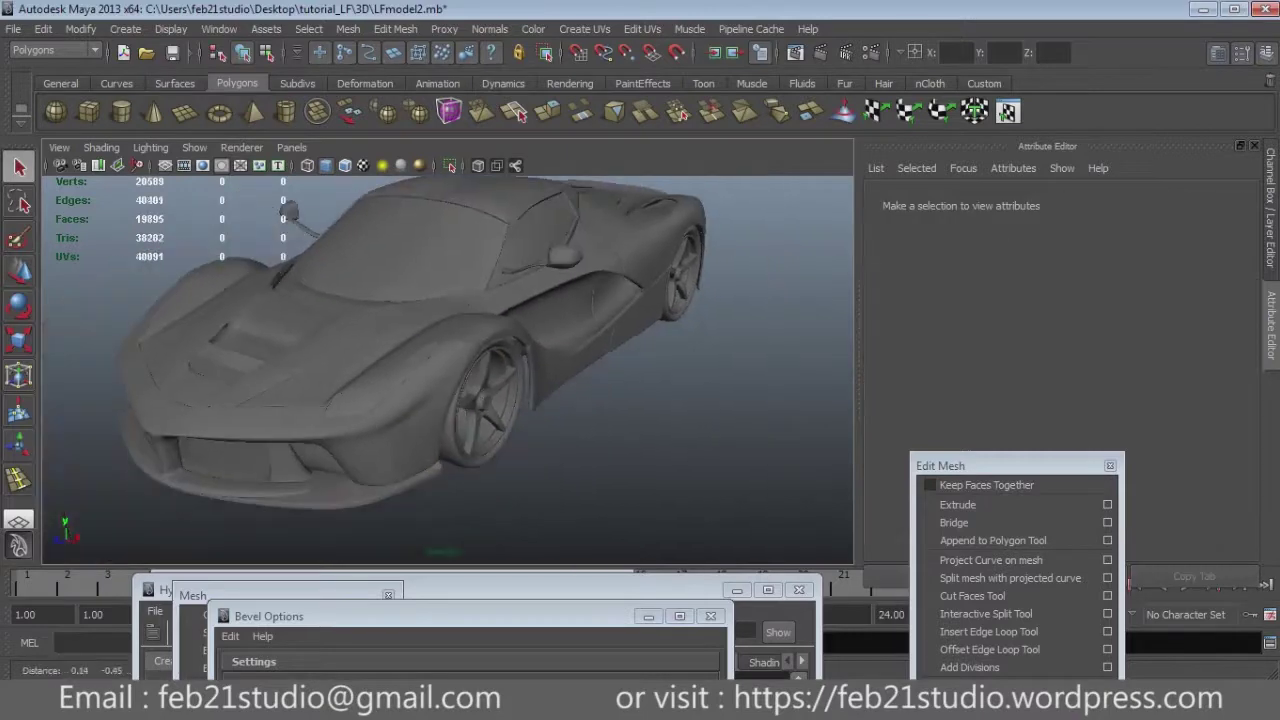
pyautogui.click(121, 111)
pyautogui.moveTo(565, 402)
pyautogui.mouseDown()
pyautogui.moveTo(638, 410)
pyautogui.moveTo(638, 398)
pyautogui.mouseUp()
# Stand the new cylinder upright by setting Rotate Z to 90.
pyautogui.scroll(3, 565, 405)
pyautogui.press('e')
pyautogui.hotkey('ctrl', 'a')
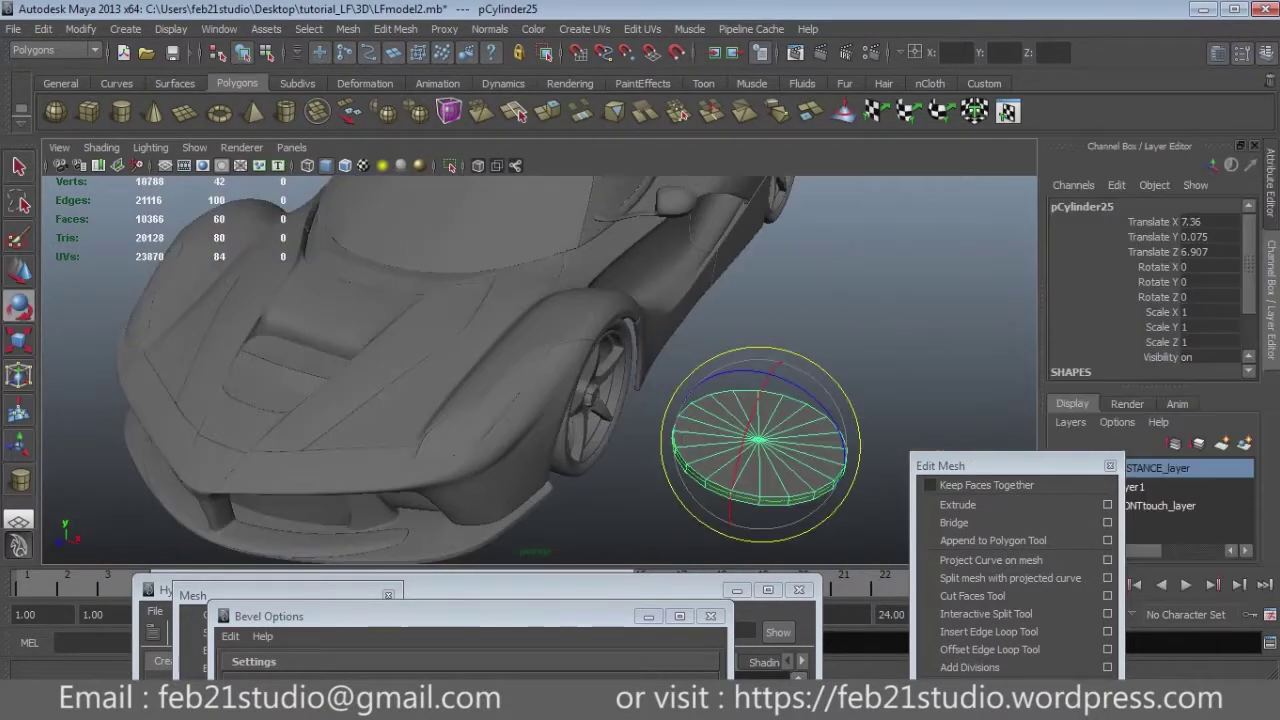
pyautogui.click(1185, 297)
pyautogui.write('90')
pyautogui.press('Return')
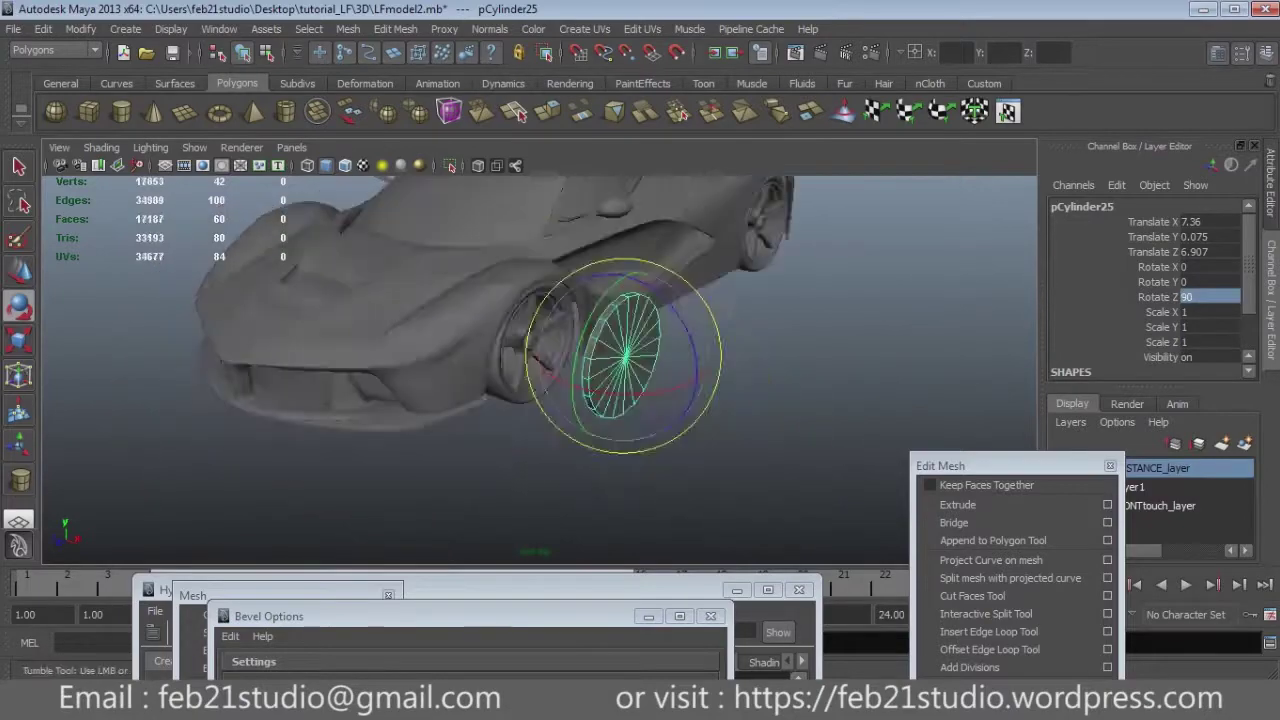
pyautogui.press('space')
pyautogui.press('space')
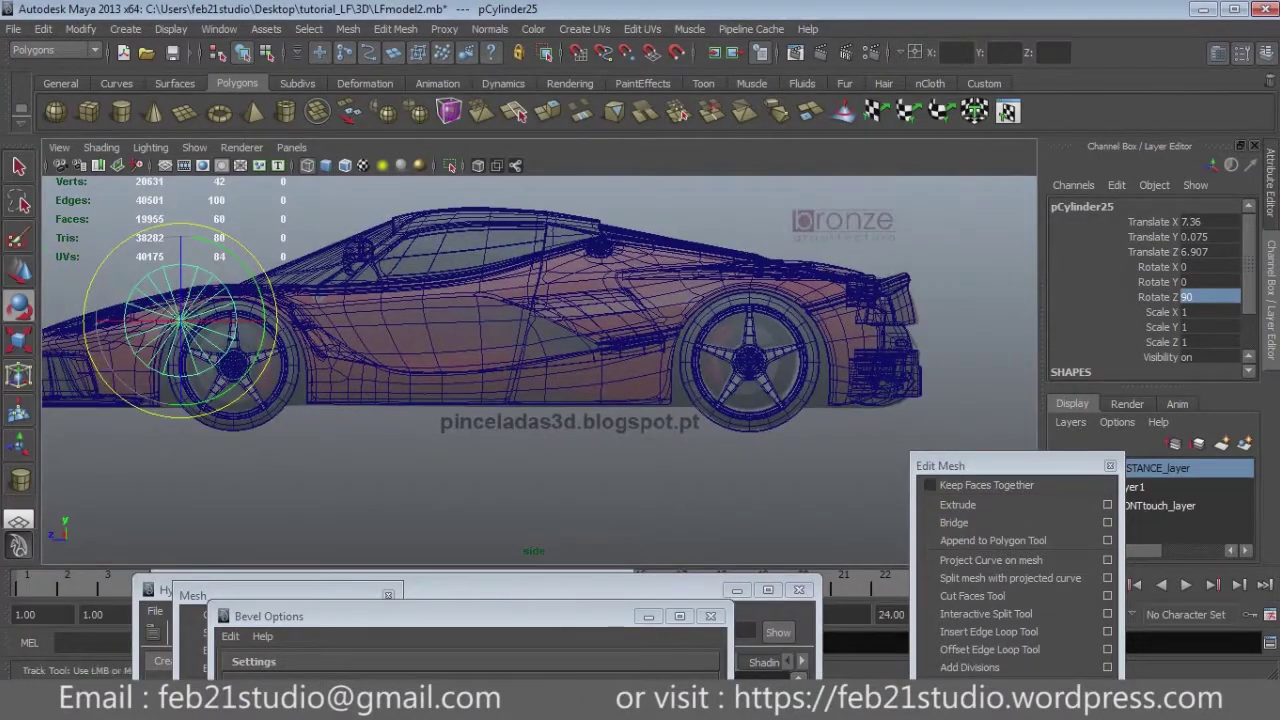
# Move the disc cylinder over the wheel and down onto the hub.
pyautogui.scroll(3, 540, 370)
pyautogui.scroll(2, 540, 370)
pyautogui.scroll(2, 450, 370)
pyautogui.keyDown('alt'); pyautogui.moveTo(540, 370); pyautogui.dragTo(560, 396, button='middle'); pyautogui.keyUp('alt')
pyautogui.press('w')
pyautogui.moveTo(300, 308); pyautogui.dragTo(474, 310)
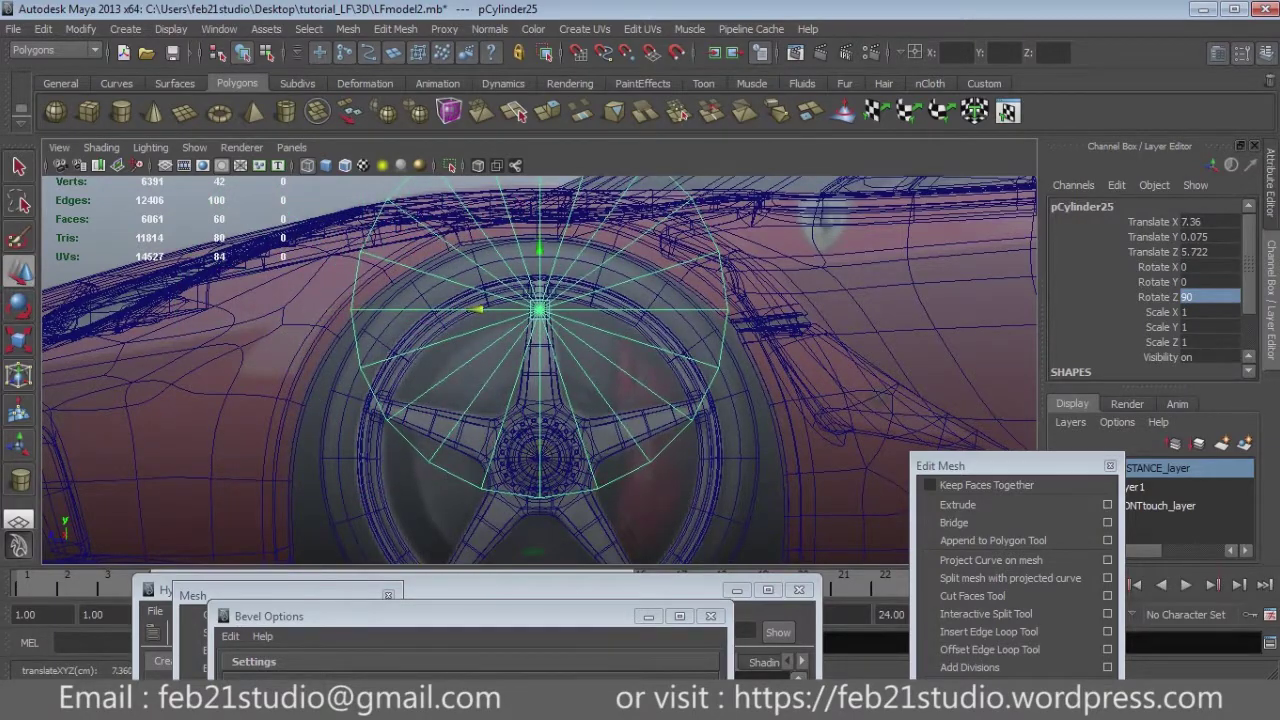
pyautogui.moveTo(539, 248); pyautogui.dragTo(539, 395)
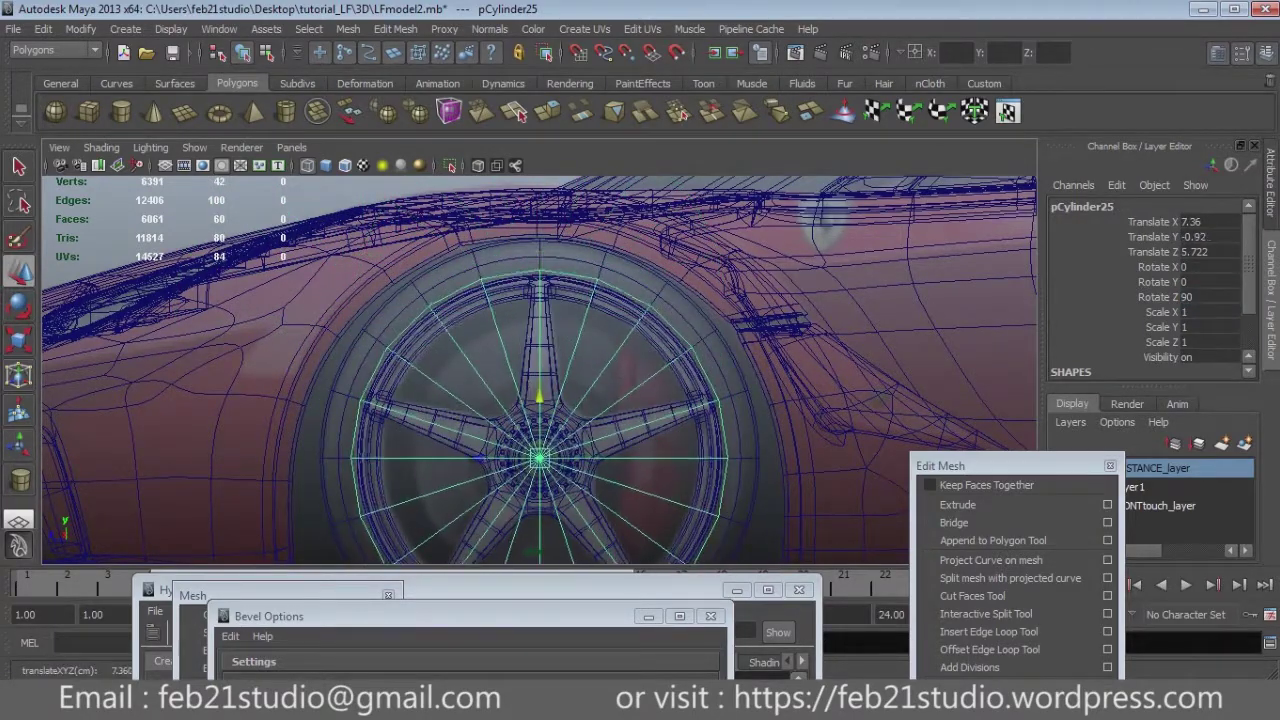
pyautogui.scroll(2, 540, 400)
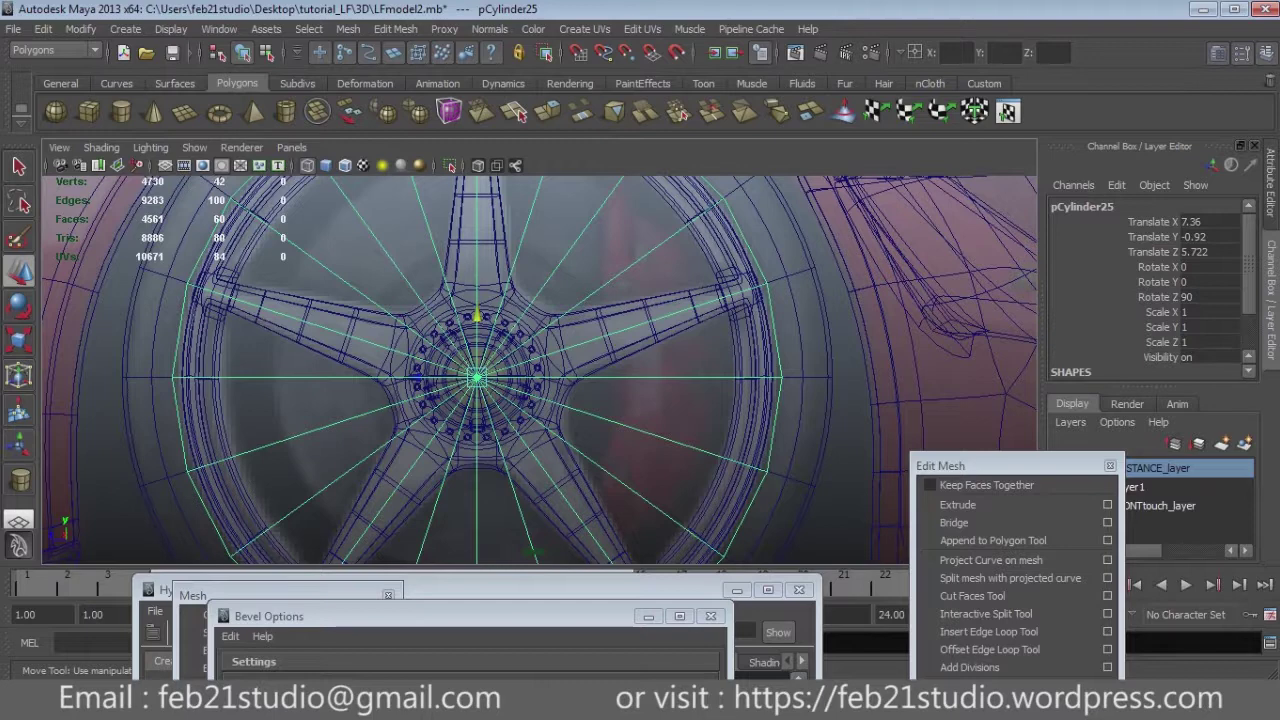
# Scale the disc uniformly to 0.702 so it fits inside the rim.
pyautogui.press('r')
pyautogui.moveTo(478, 381); pyautogui.dragTo(430, 381)
pyautogui.keyDown('alt'); pyautogui.moveTo(600, 300); pyautogui.dragTo(600, 330, button='middle'); pyautogui.keyUp('alt')
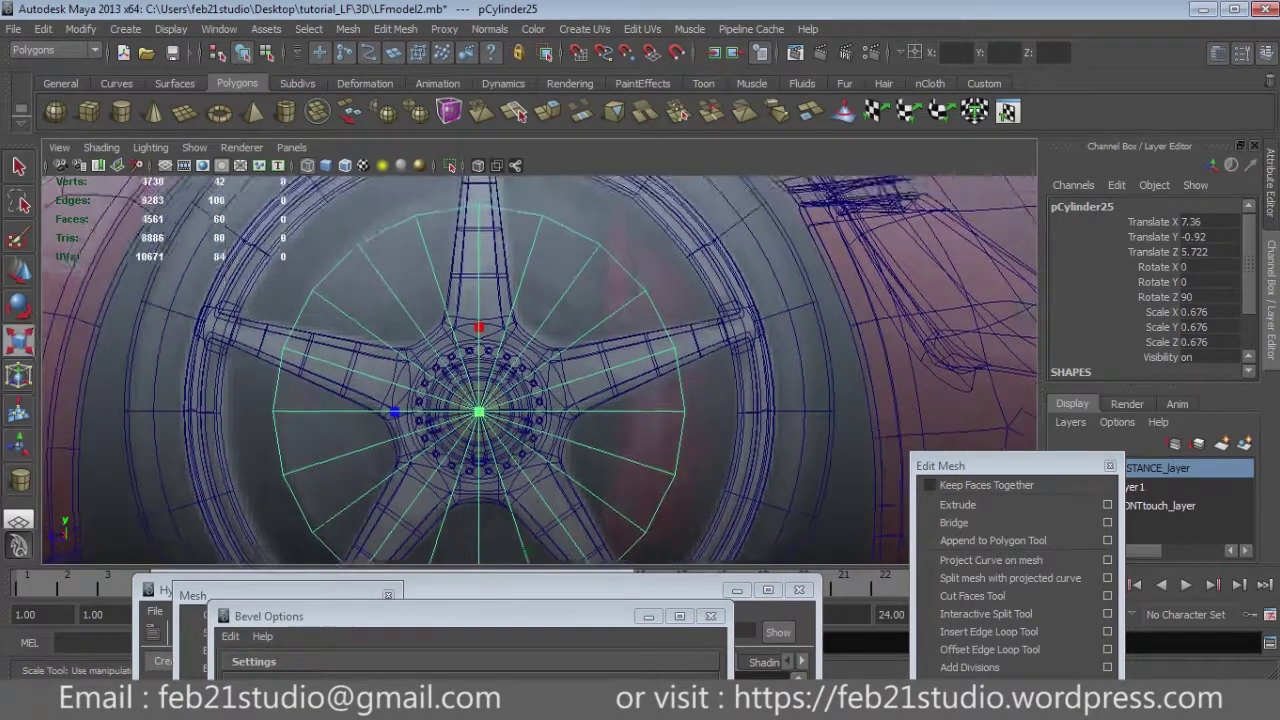
pyautogui.scroll(-4, 539, 369)
pyautogui.scroll(2, 540, 390)
pyautogui.scroll(2, 540, 390)
pyautogui.moveTo(548, 405); pyautogui.dragTo(565, 405)
pyautogui.keyDown('alt'); pyautogui.moveTo(548, 405); pyautogui.dragTo(545, 400, button='middle'); pyautogui.keyUp('alt')
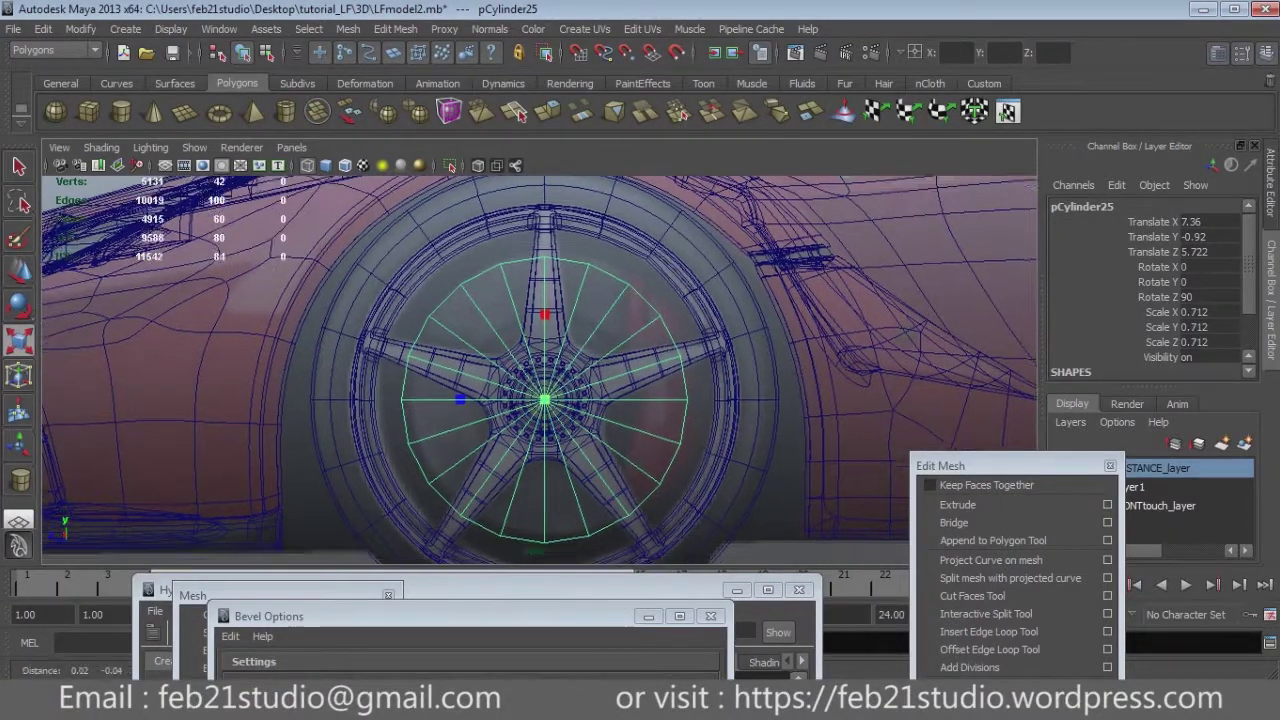
pyautogui.moveTo(545, 400); pyautogui.dragTo(535, 400)
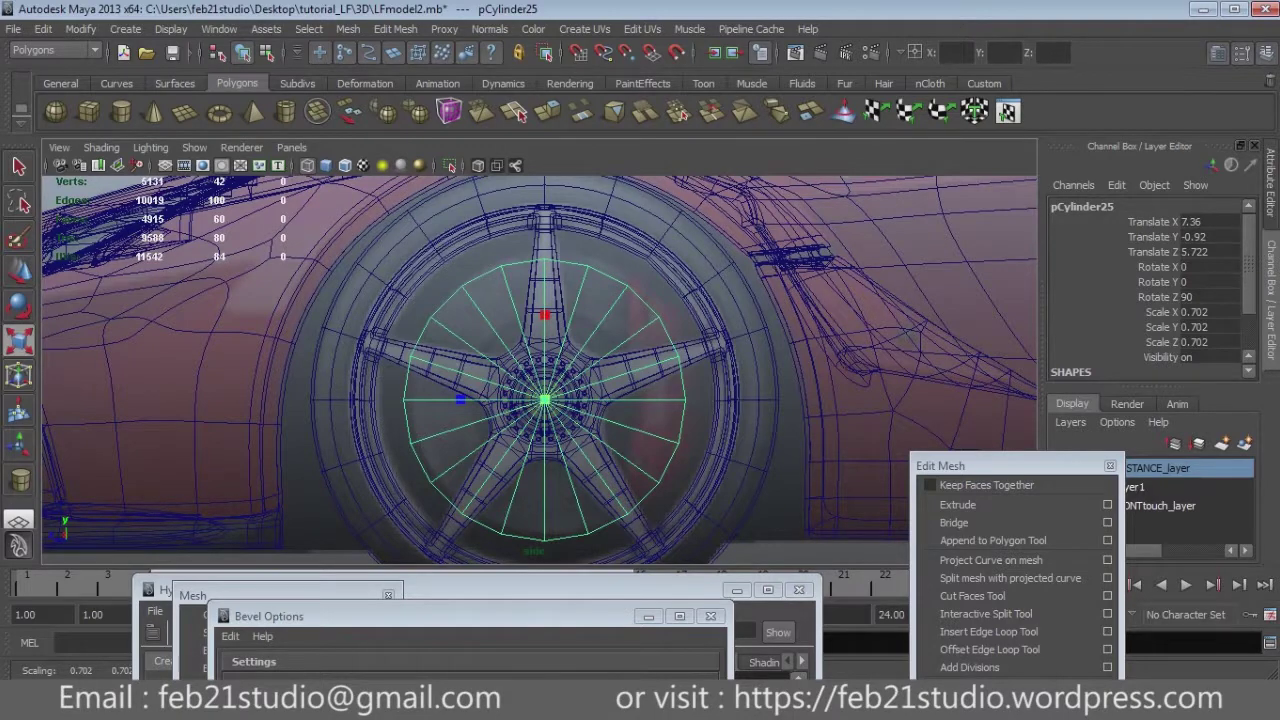
pyautogui.scroll(-2, 1150, 290)
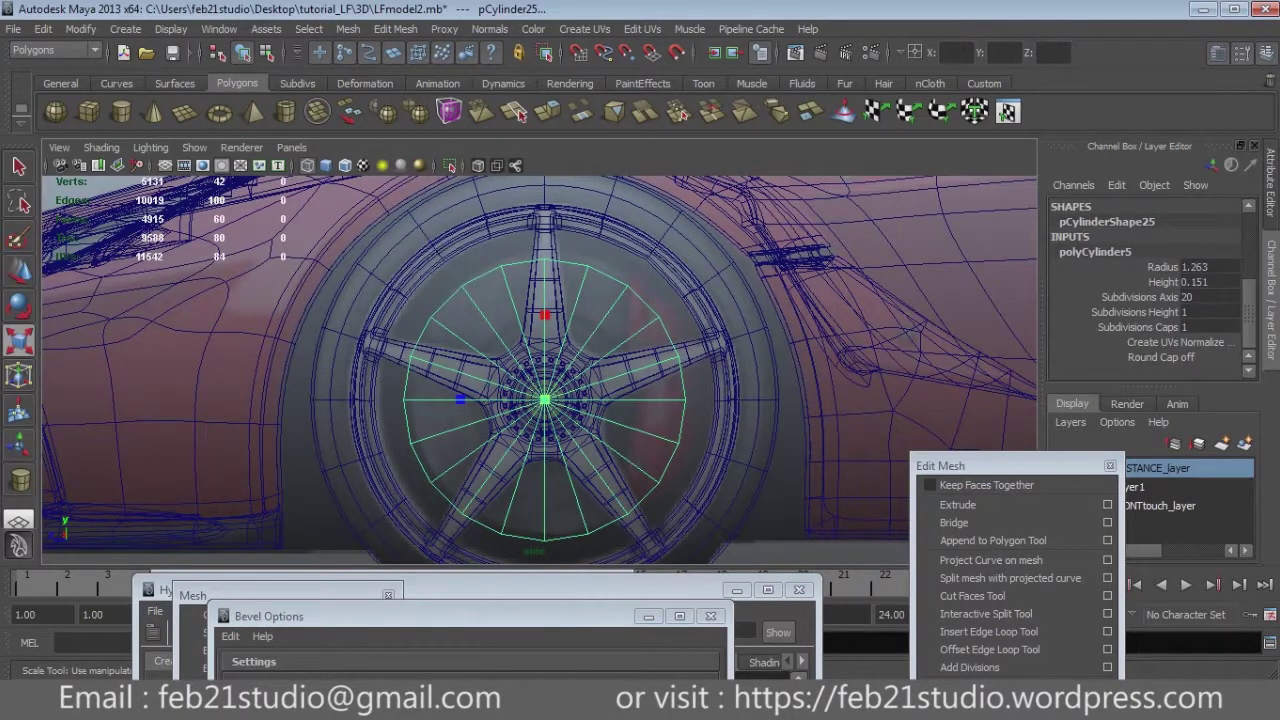
pyautogui.scroll(-3, 1150, 290)
# Set the disc's Subdivisions Axis to 30.
pyautogui.click(1205, 311)
pyautogui.write('30')
pyautogui.press('Return')
pyautogui.keyDown('alt'); pyautogui.moveTo(545, 400); pyautogui.dragTo(535, 400, button='middle'); pyautogui.keyUp('alt')
# Duplicate the wheel disc cylinder with Ctrl+D.
pyautogui.press('space')
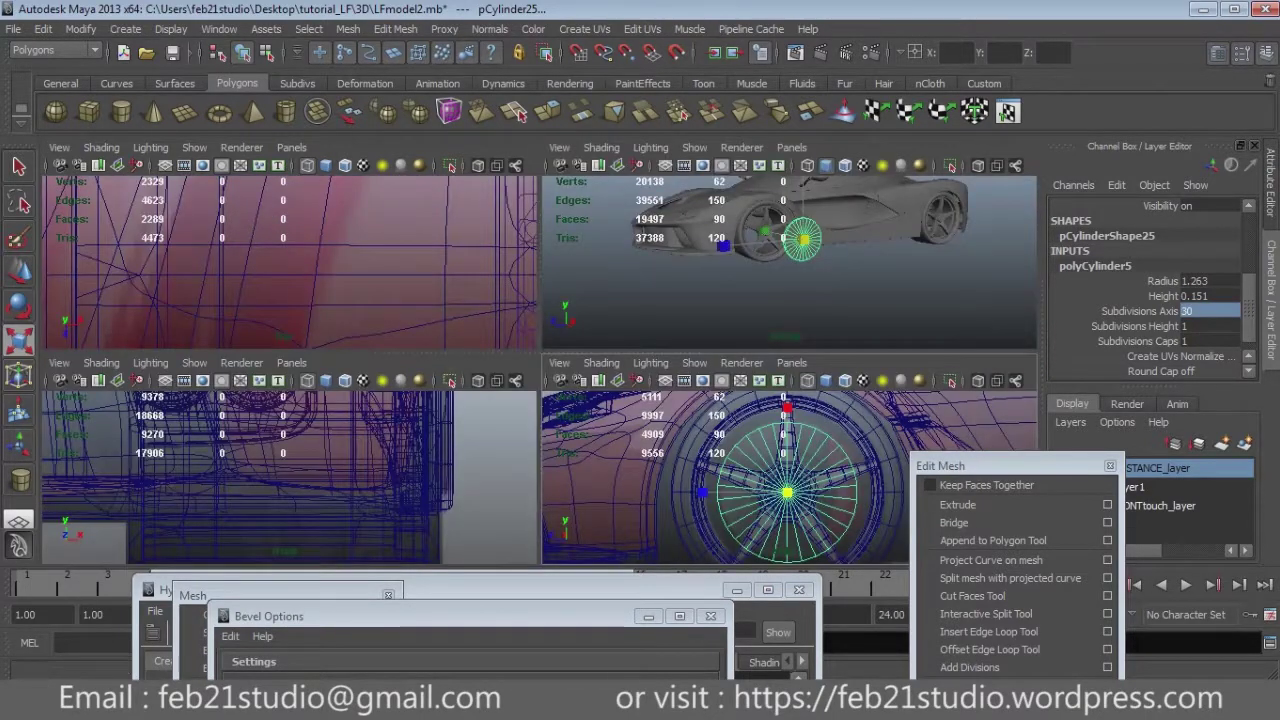
pyautogui.press('space')
pyautogui.keyDown('alt'); pyautogui.moveTo(800, 350); pyautogui.dragTo(642, 343); pyautogui.keyUp('alt')
pyautogui.hotkey('ctrl', 'd')
# Thin the copy to Scale Y 0.389 and move it into the front wheel.
pyautogui.press('w')
pyautogui.press('r')
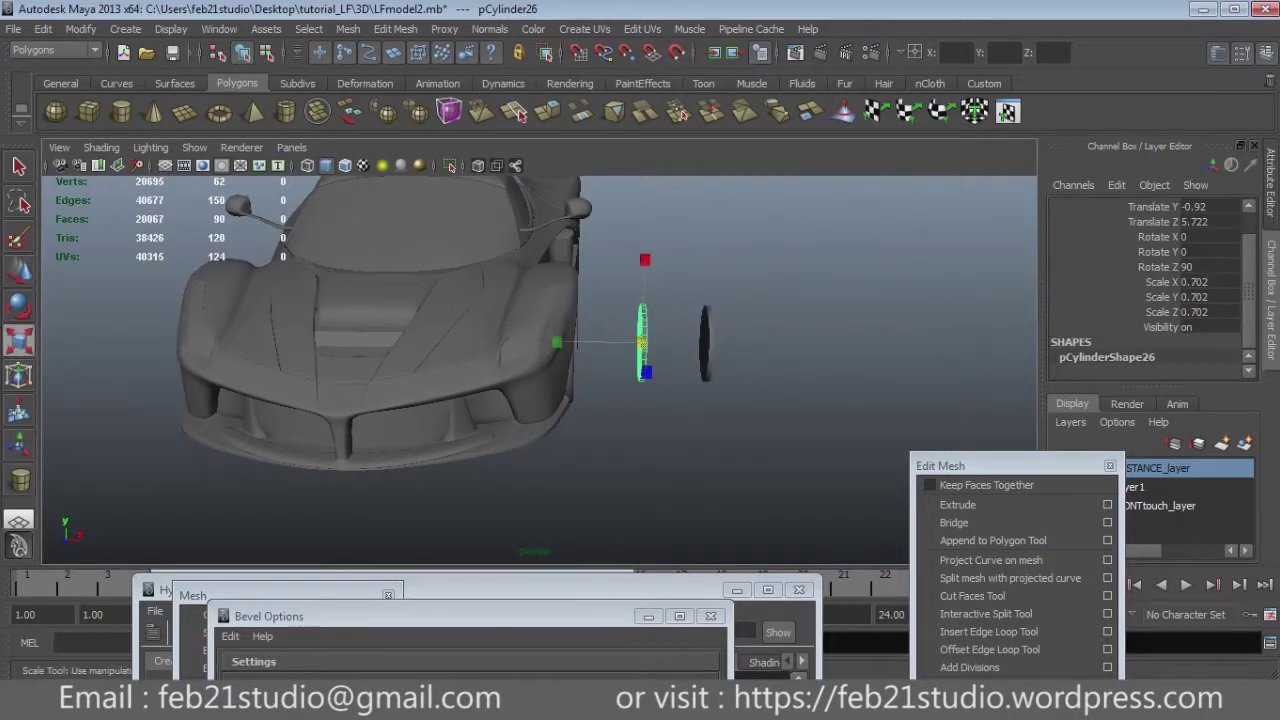
pyautogui.moveTo(556, 343); pyautogui.dragTo(595, 343)
pyautogui.press('space')
pyautogui.press('w')
pyautogui.moveTo(690, 340); pyautogui.dragTo(536, 340)
pyautogui.scroll(5, 638, 435)
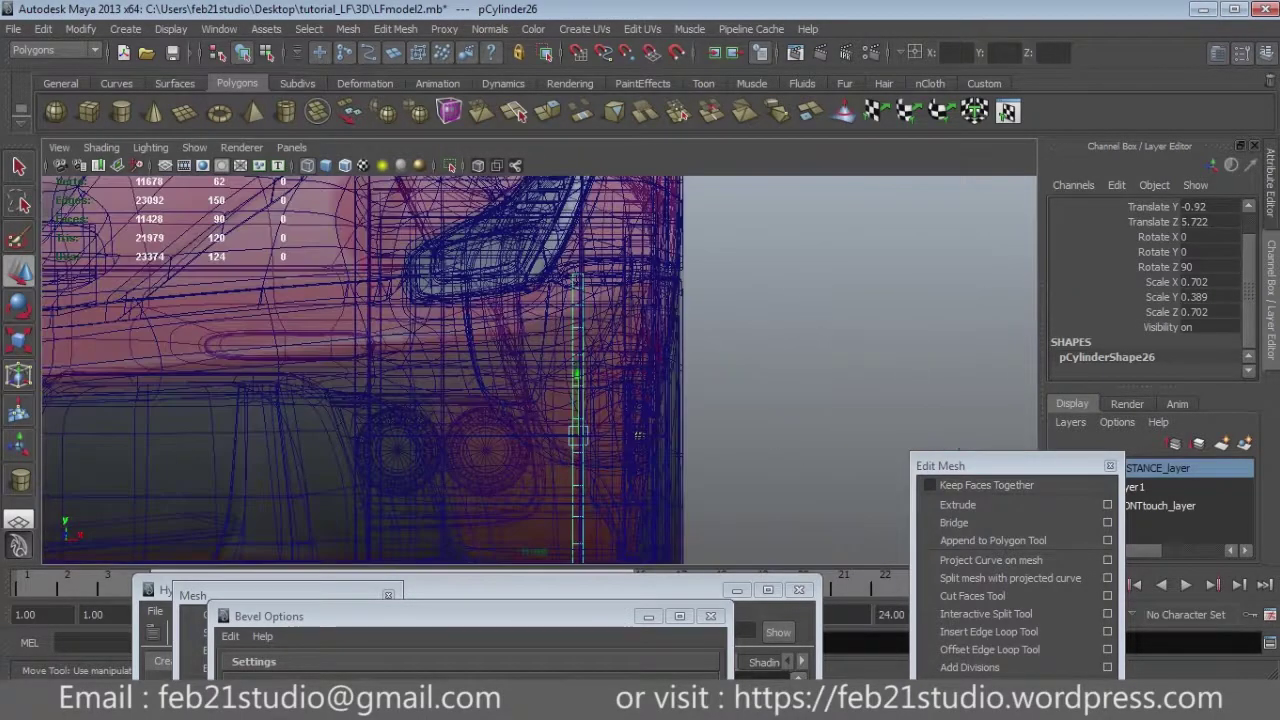
pyautogui.moveTo(638, 435); pyautogui.dragTo(580, 435, button='middle')
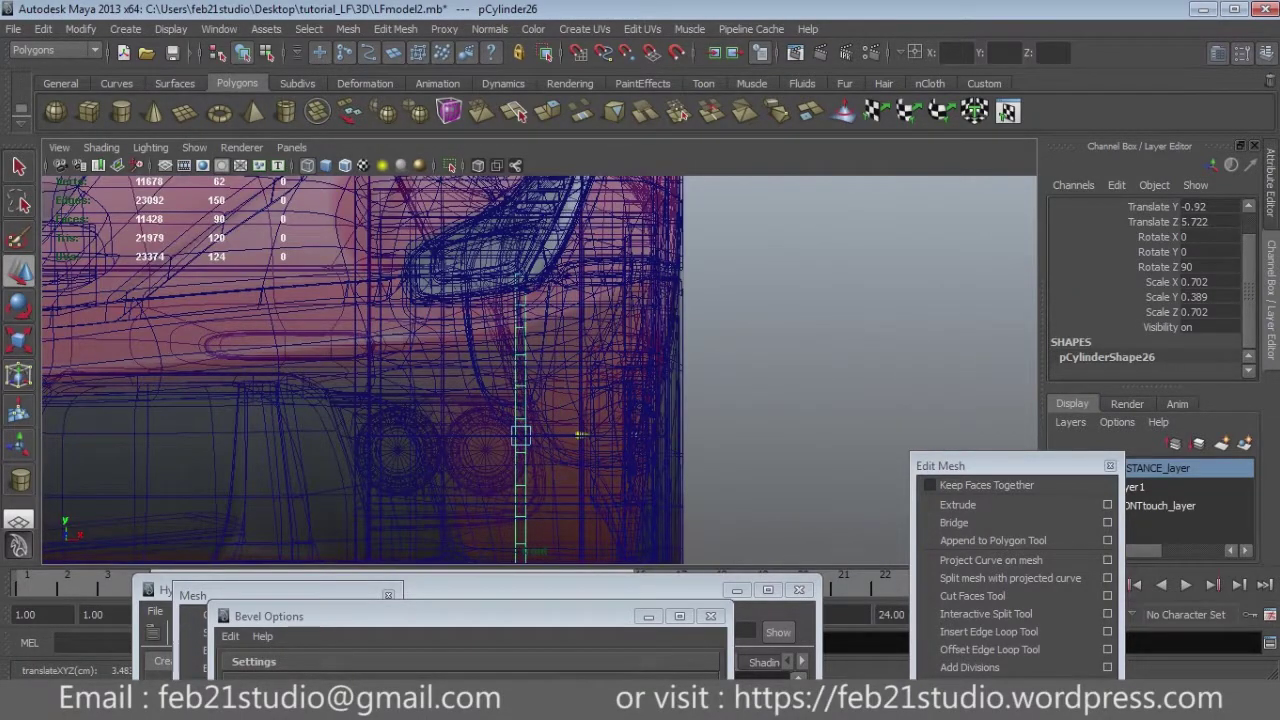
# Set the Subdivisions Axis of the cylinder beside the car to 20.
pyautogui.press('space')
pyautogui.press('space')
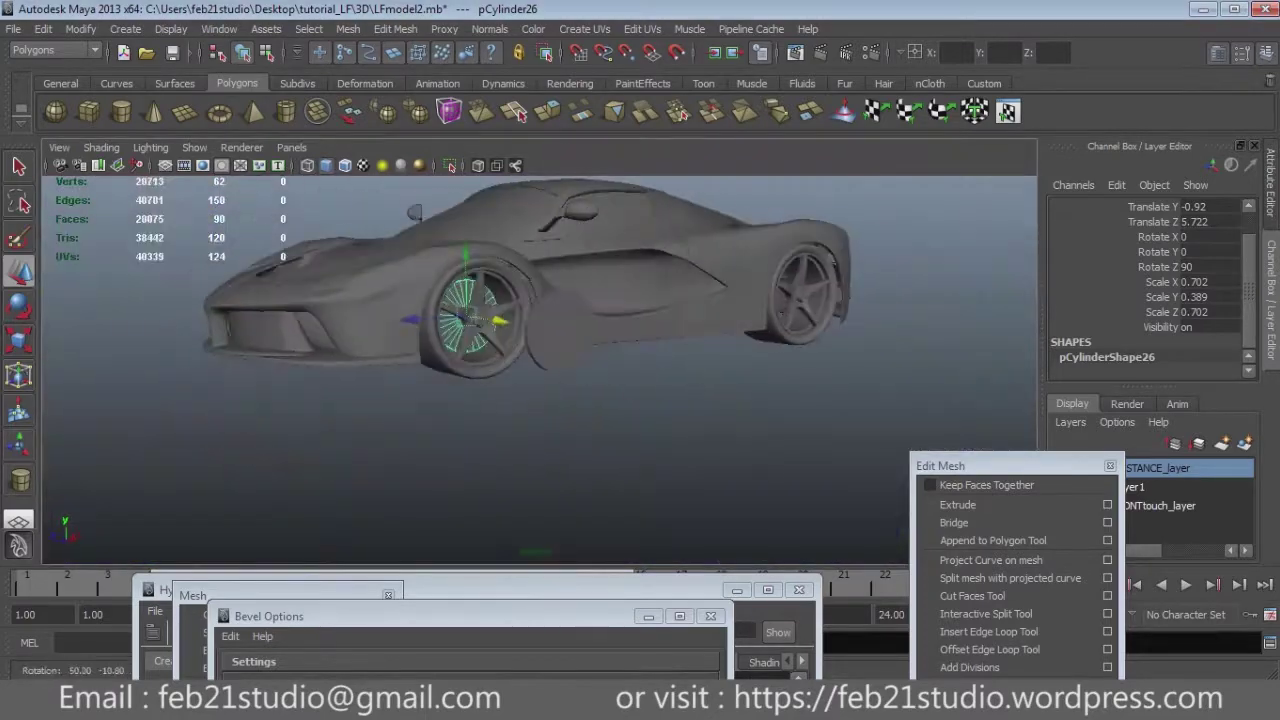
pyautogui.press('f')
pyautogui.keyDown('alt'); pyautogui.moveTo(640, 400); pyautogui.dragTo(760, 400); pyautogui.keyUp('alt')
pyautogui.click(706, 386)
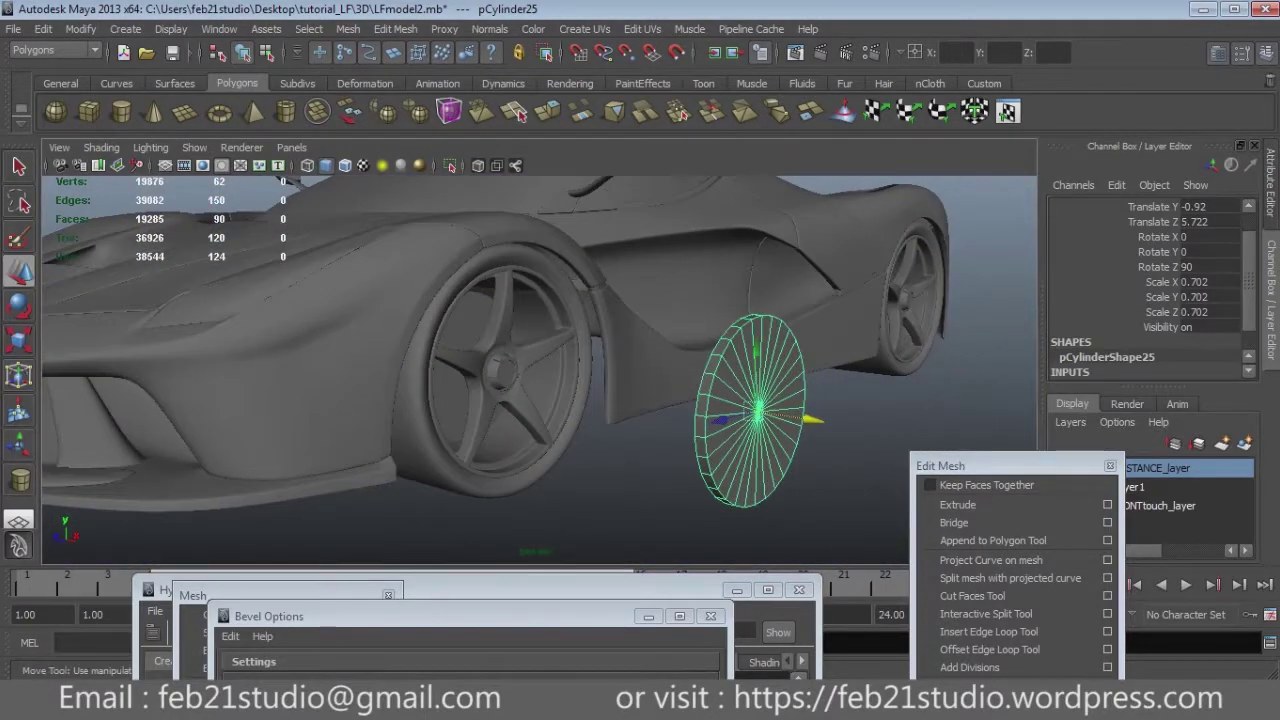
pyautogui.scroll(-2, 1150, 290)
pyautogui.doubleClick(1210, 297)
pyautogui.write('20')
pyautogui.press('Return')
# Select the thin disc inside the wheel and switch to its front view.
pyautogui.moveTo(560, 360)
pyautogui.keyDown('alt'); pyautogui.mouseDown()
pyautogui.moveTo(640, 360)
pyautogui.moveTo(600, 368)
pyautogui.moveTo(720, 385)
pyautogui.mouseUp(); pyautogui.keyUp('alt')
pyautogui.click(470, 400)
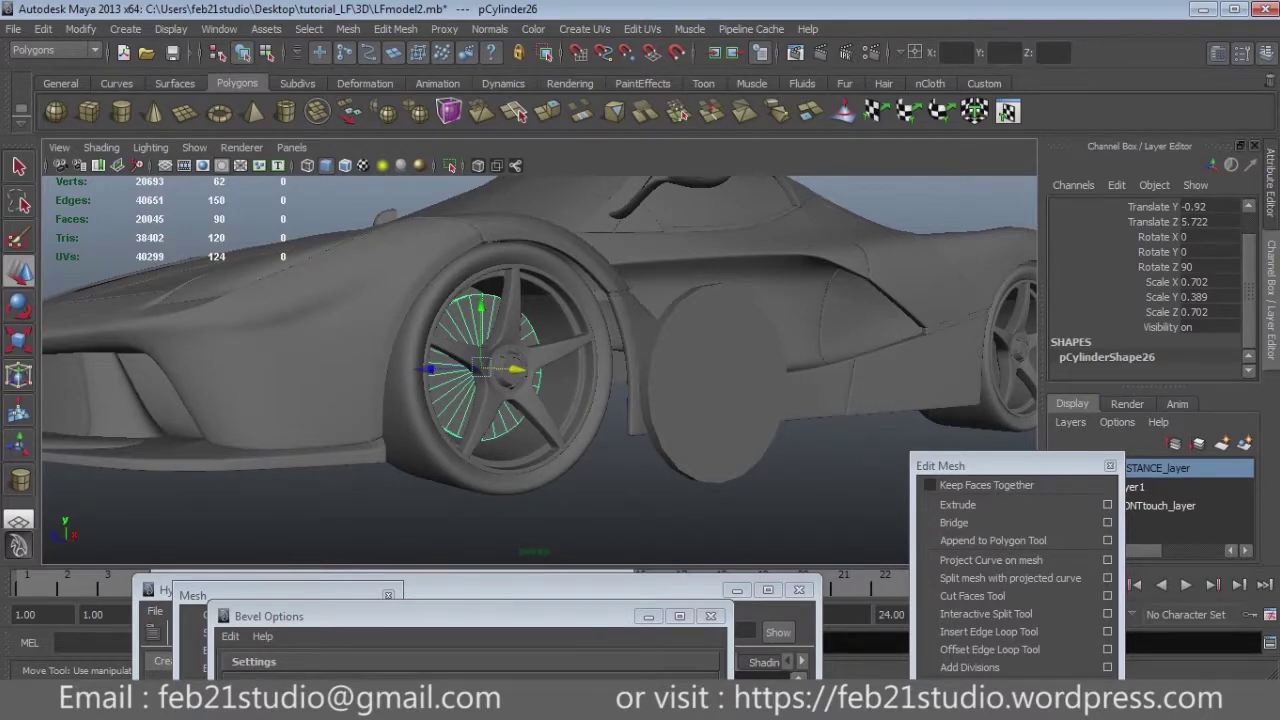
pyautogui.press('space')
pyautogui.press('space')
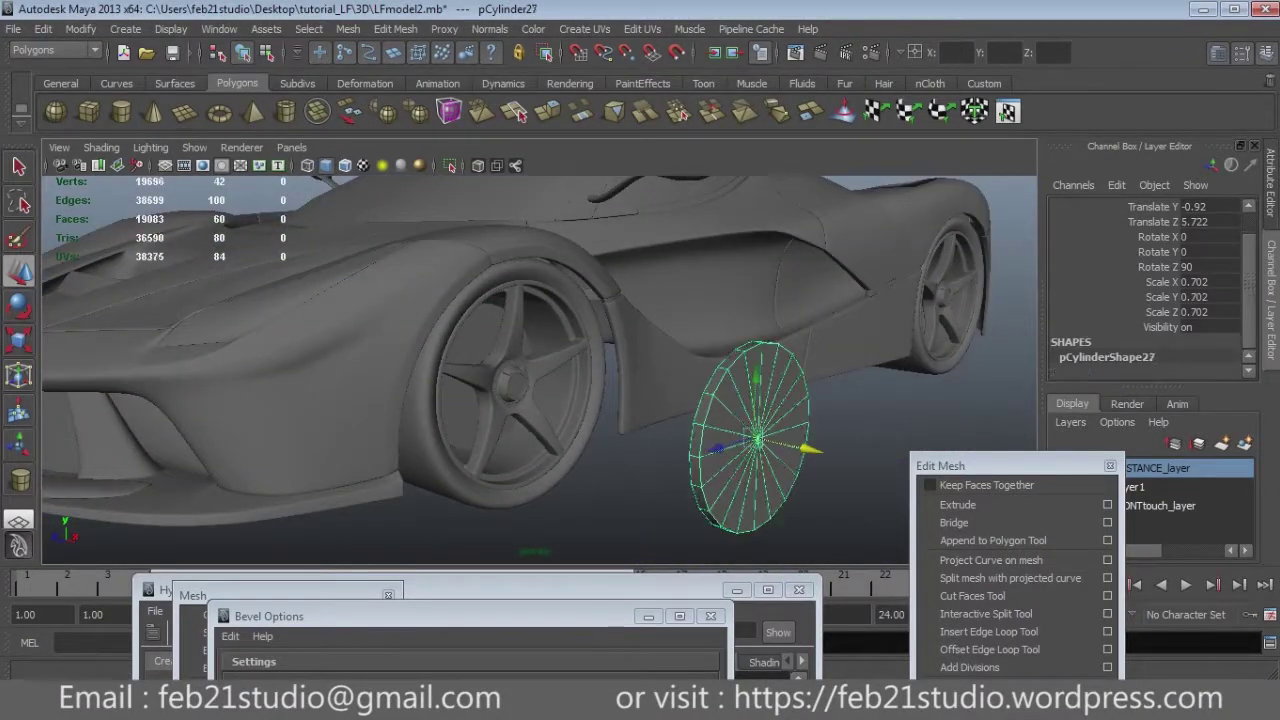
# Move the disc along X into the wheel hub.
pyautogui.press('space')
pyautogui.press('space')
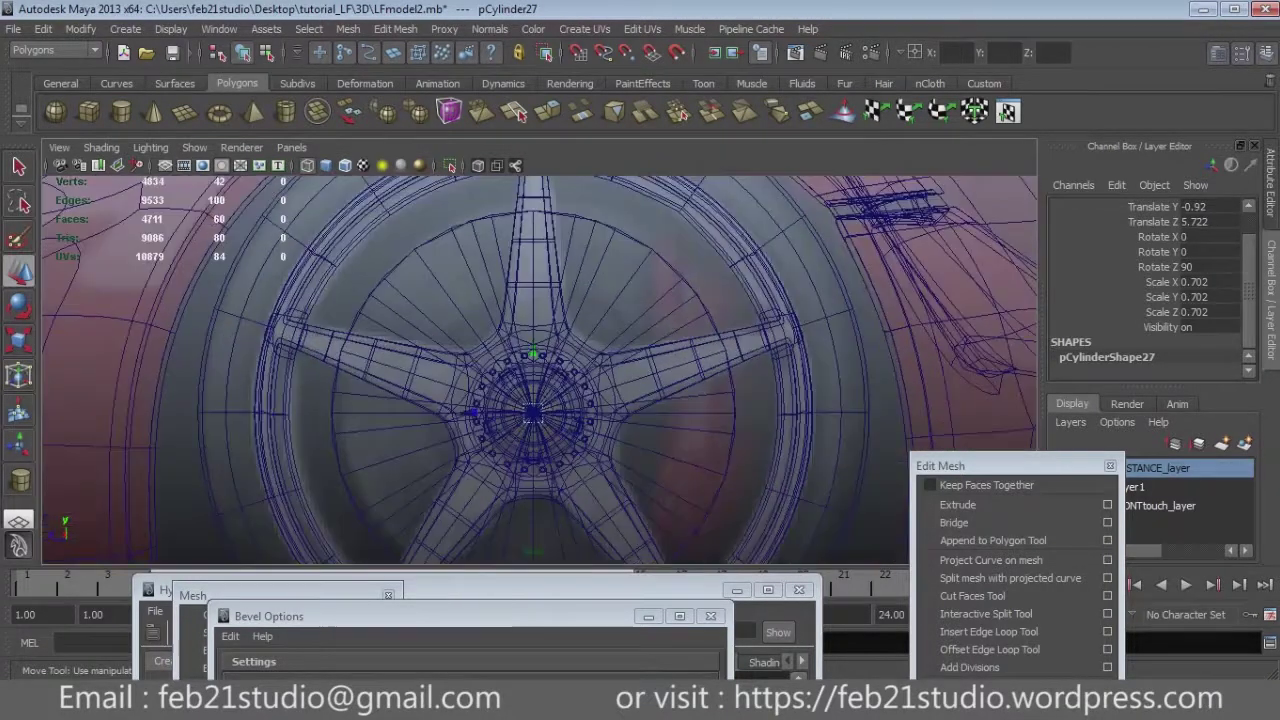
pyautogui.press('space')
pyautogui.press('space')
pyautogui.moveTo(645, 393); pyautogui.dragTo(678, 393)
pyautogui.press('space')
pyautogui.press('space')
pyautogui.keyDown('alt'); pyautogui.moveTo(540, 370); pyautogui.dragTo(580, 350); pyautogui.keyUp('alt')
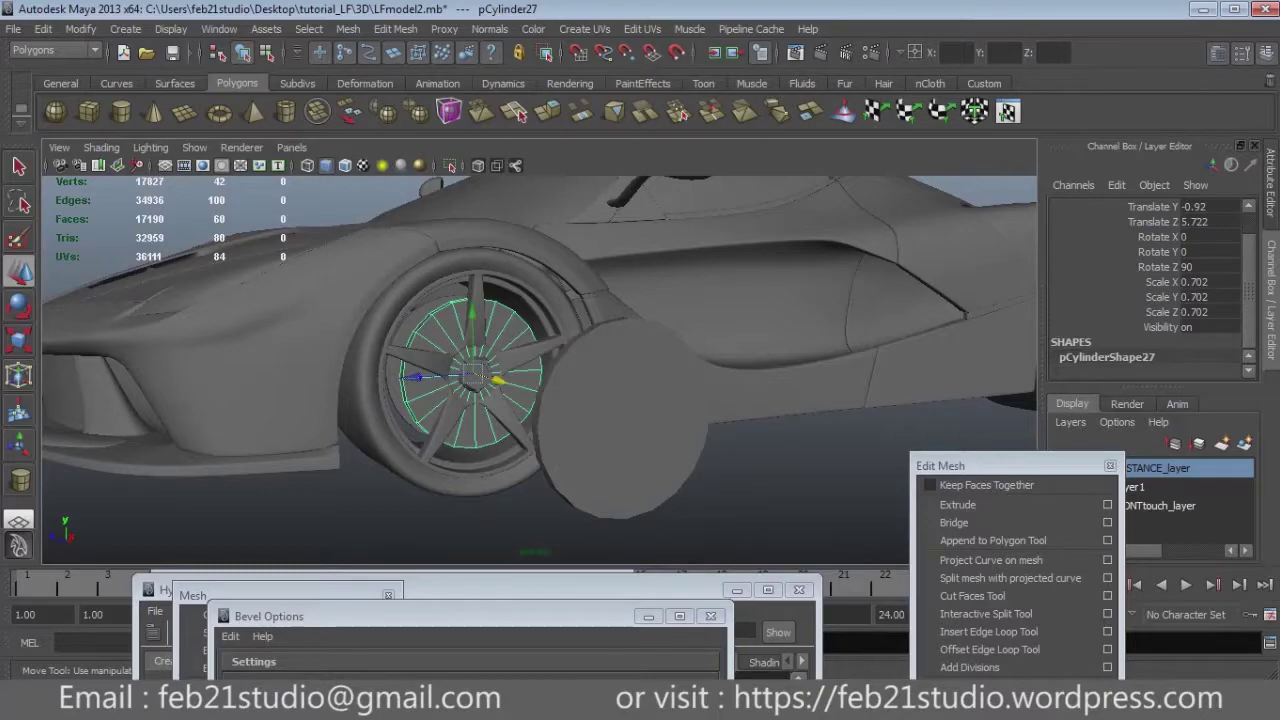
pyautogui.press('space')
pyautogui.press('space')
pyautogui.scroll(-5, 540, 390)
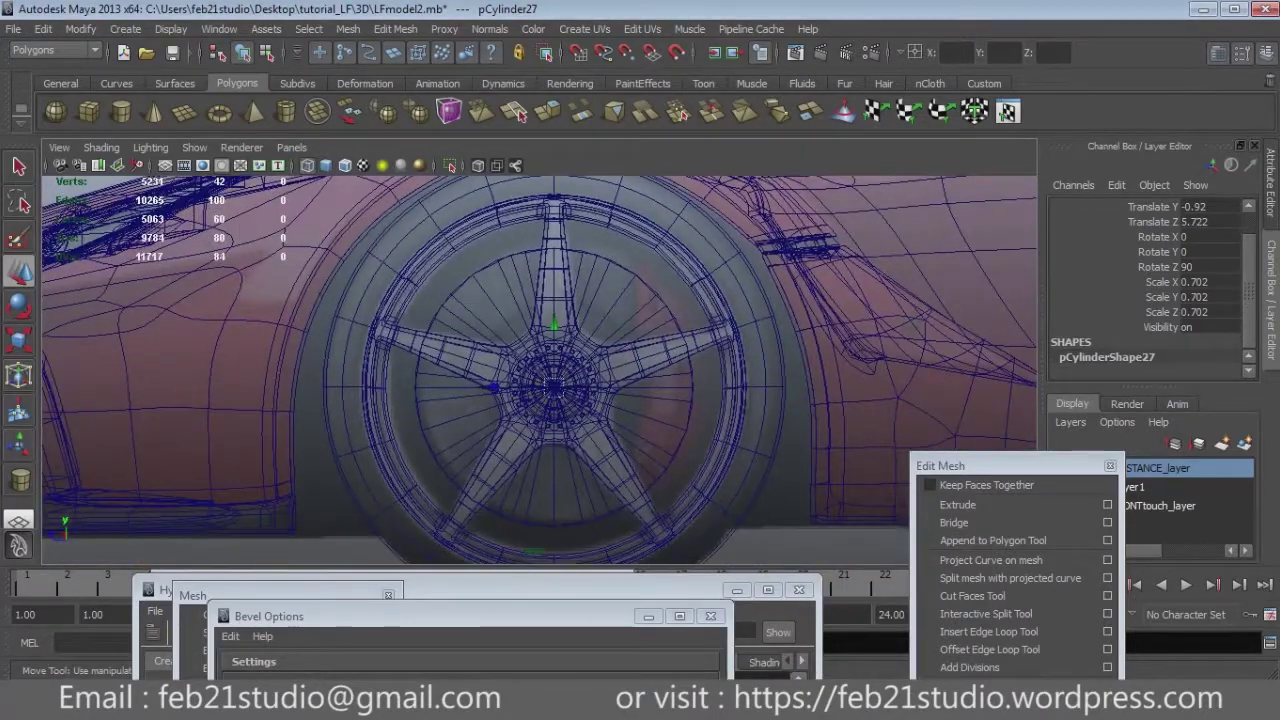
pyautogui.scroll(-5, 540, 390)
pyautogui.press('space')
pyautogui.press('space')
pyautogui.press('space')
pyautogui.press('space')
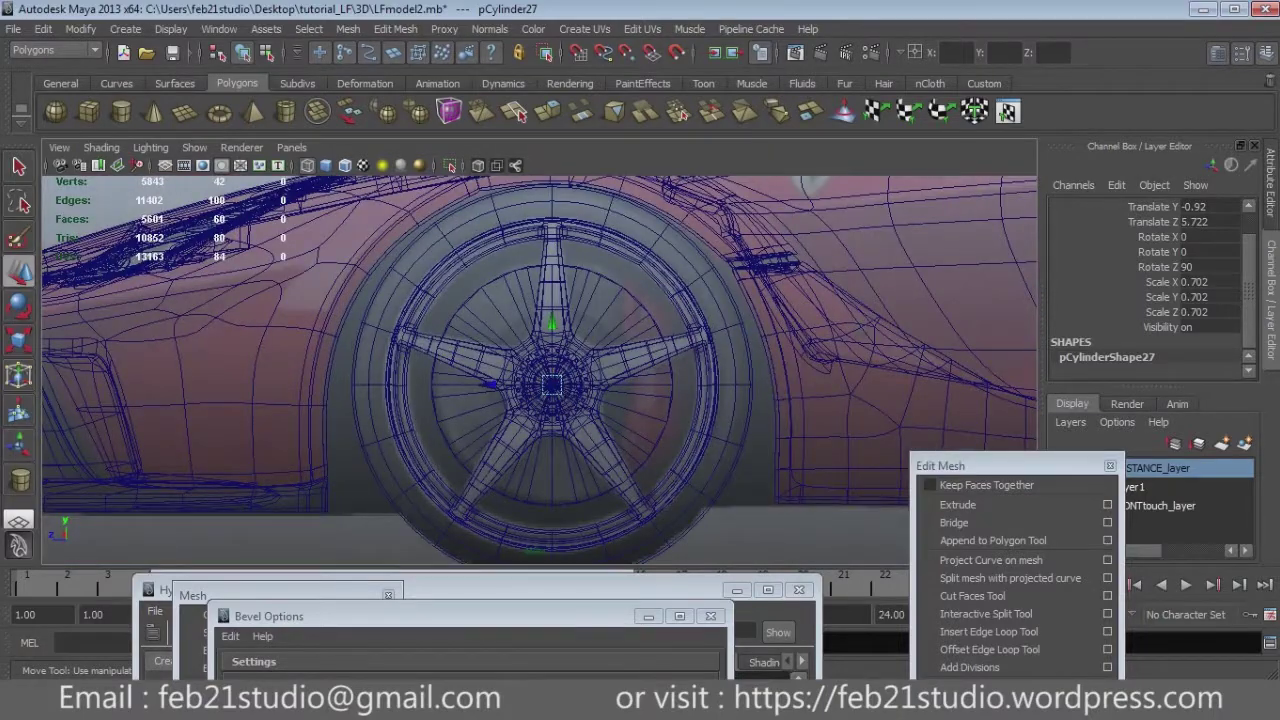
# Scale the disc down to 0.432 and set Scale Y to 1.159.
pyautogui.press('r')
pyautogui.moveTo(552, 385); pyautogui.dragTo(490, 385)
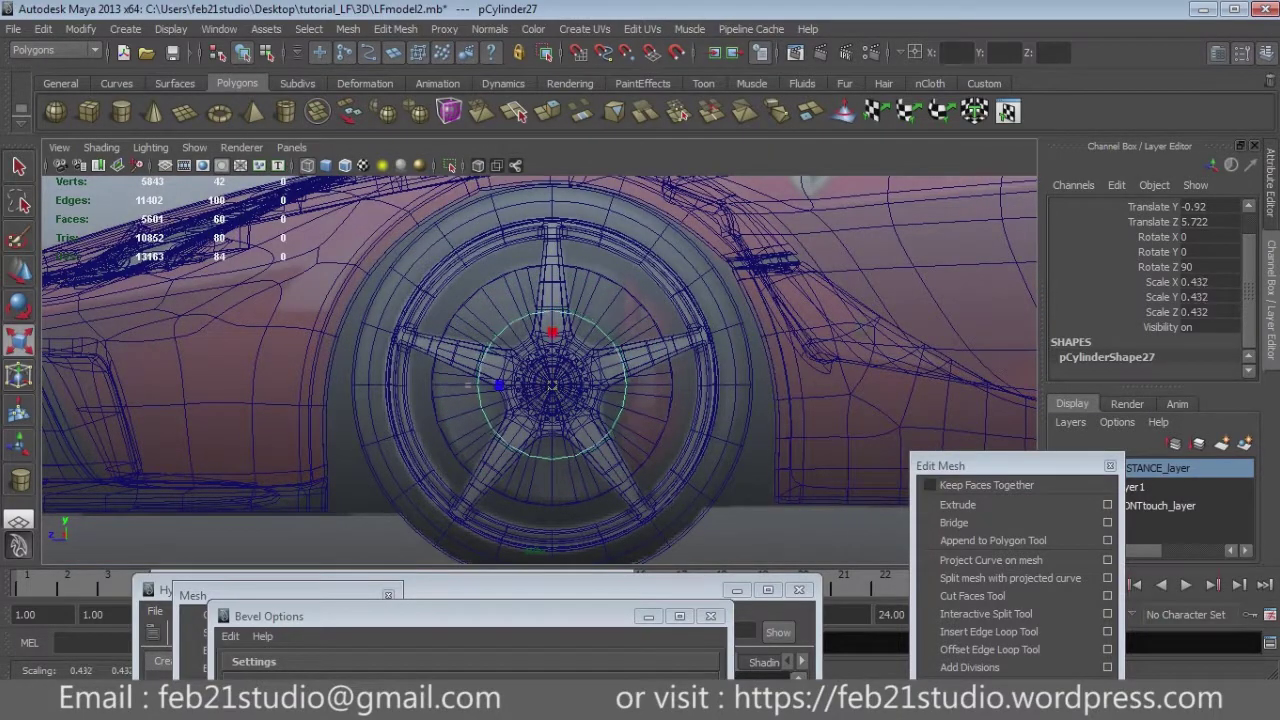
pyautogui.press('space')
pyautogui.press('space')
pyautogui.keyDown('alt'); pyautogui.moveTo(700, 400); pyautogui.dragTo(520, 363); pyautogui.keyUp('alt')
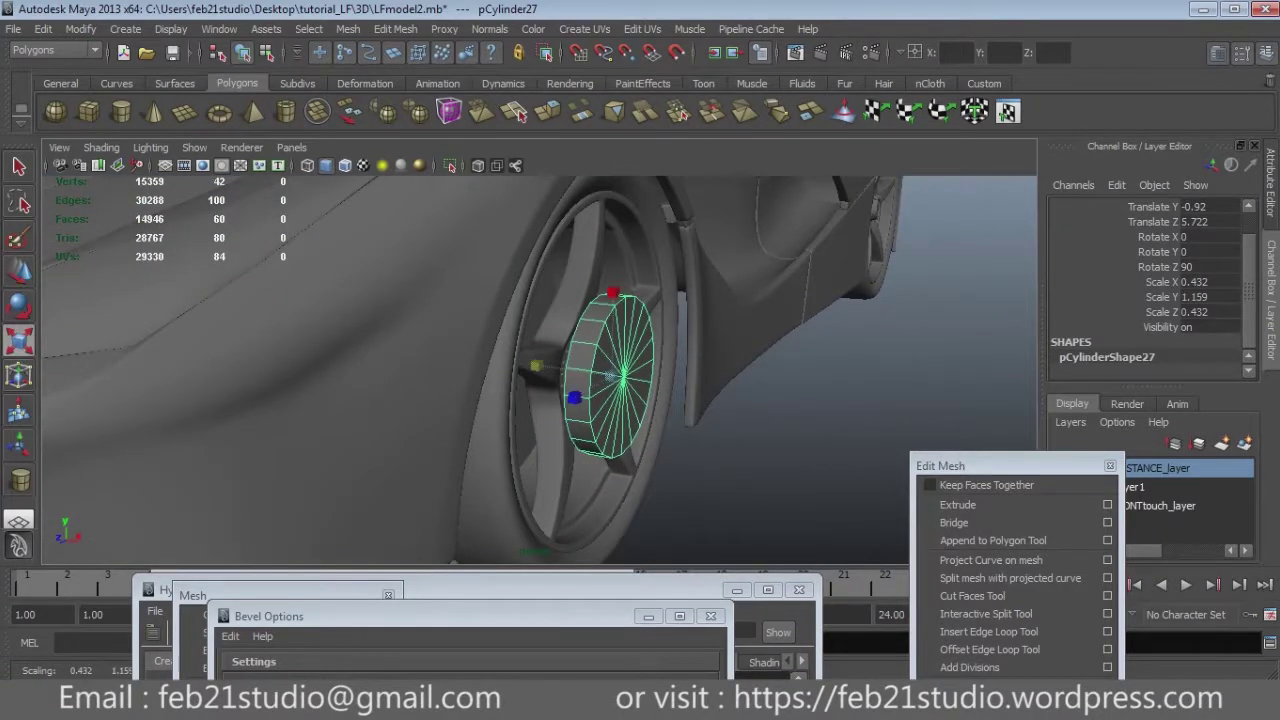
# Shift the disc sideways so it sits just behind the spokes.
pyautogui.press('w')
pyautogui.moveTo(600, 375); pyautogui.dragTo(540, 375)
pyautogui.keyDown('alt'); pyautogui.moveTo(700, 400); pyautogui.dragTo(850, 400); pyautogui.keyUp('alt')
pyautogui.moveTo(596, 397); pyautogui.dragTo(568, 390)
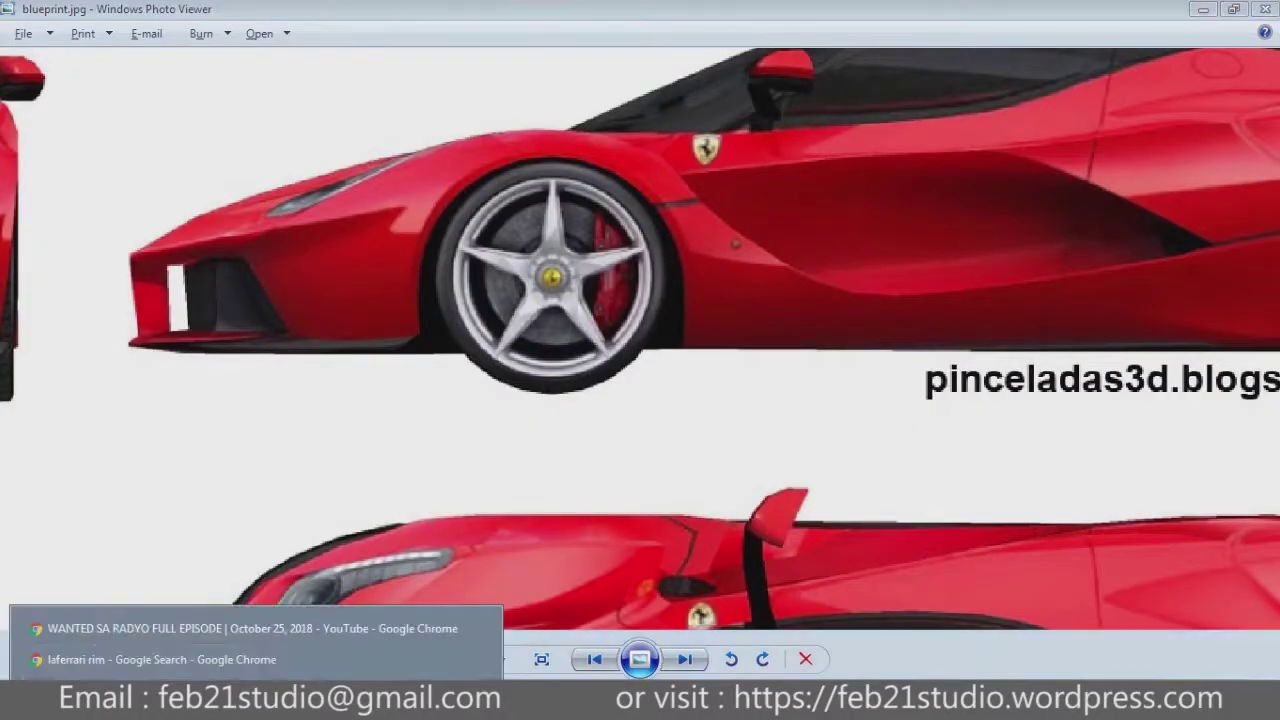
pyautogui.click(150, 654)
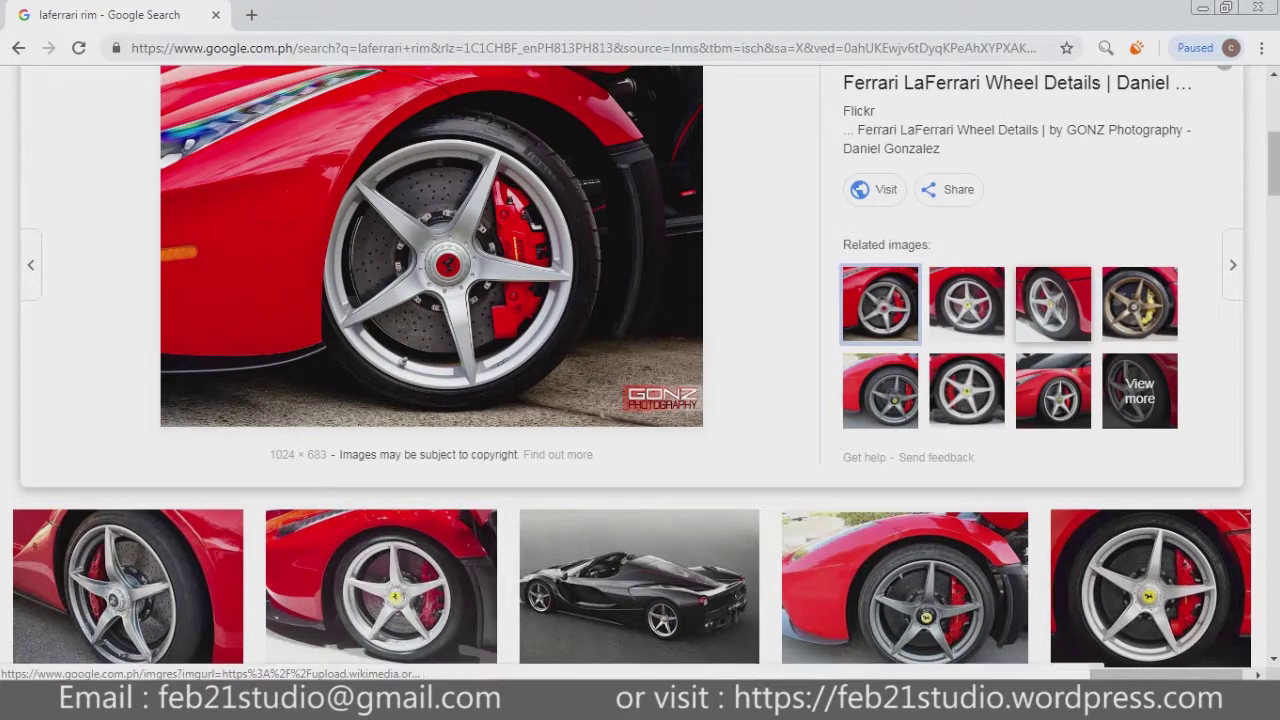
# Preview the gold-wheel and Red Gulf Specs LaFerrari rim photos, then return to Maya.
pyautogui.click(1053, 303)
pyautogui.click(1139, 303)
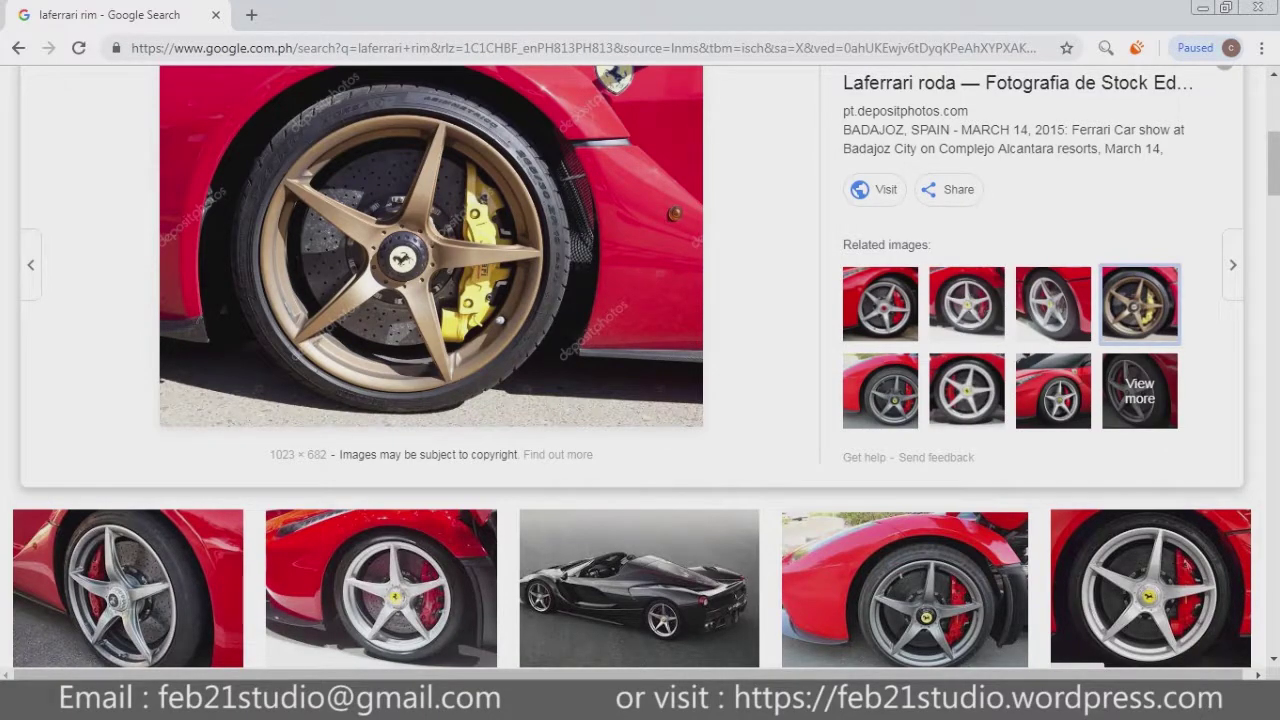
pyautogui.click(905, 588)
pyautogui.scroll(3, 905, 360)
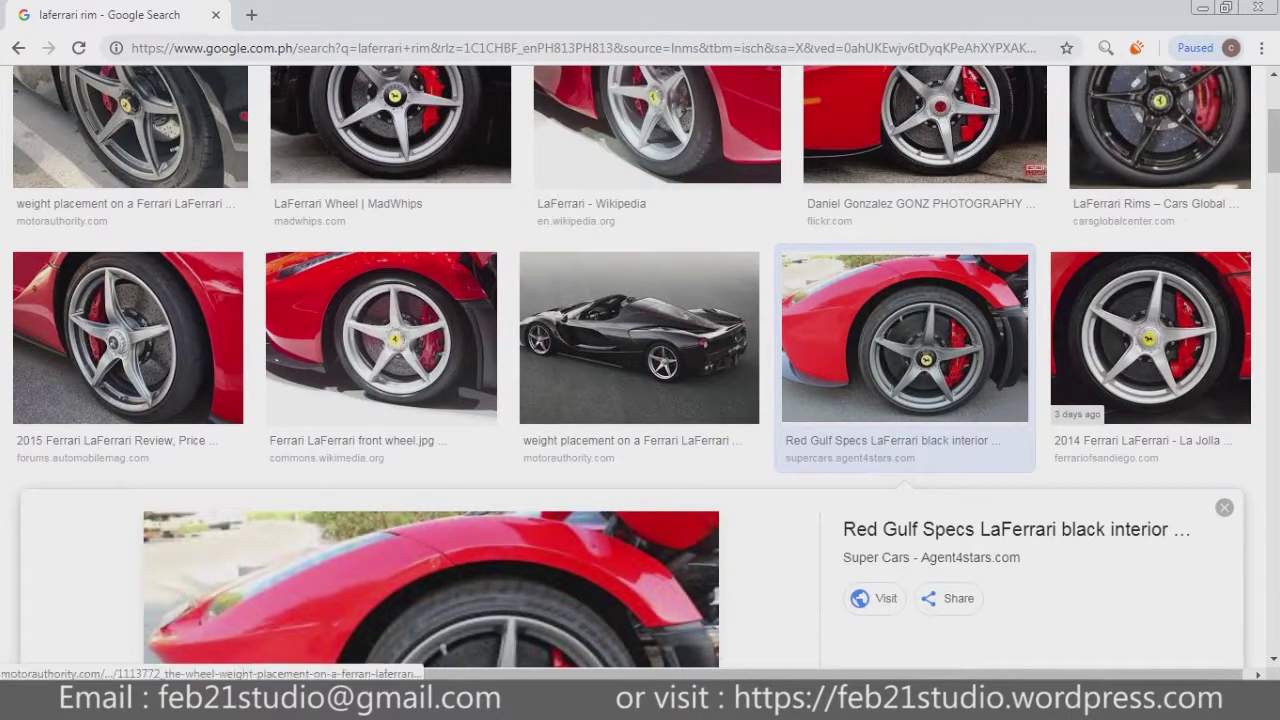
pyautogui.click(370, 659)
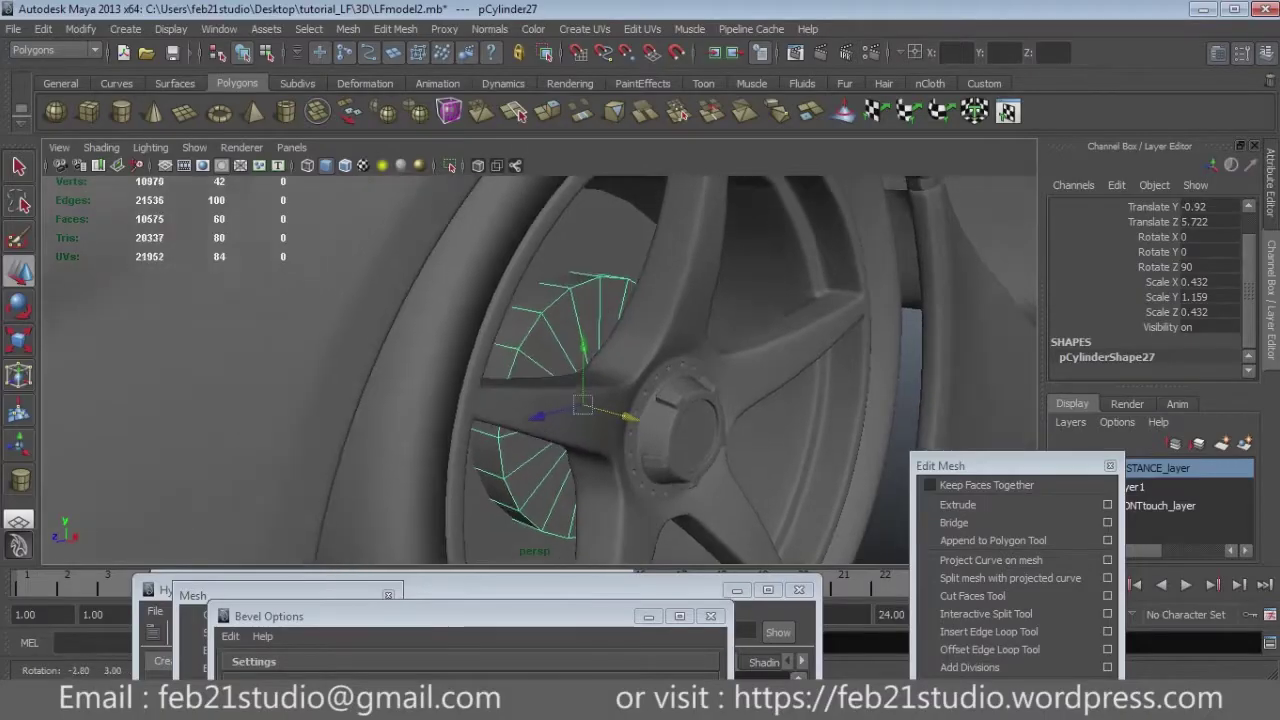
# Nudge the disc along its axis and compare it with the Chrome rim images.
pyautogui.moveTo(580, 400)
pyautogui.keyDown('alt'); pyautogui.mouseDown()
pyautogui.moveTo(560, 430)
pyautogui.moveTo(615, 462)
pyautogui.moveTo(620, 400)
pyautogui.mouseUp(); pyautogui.keyUp('alt')
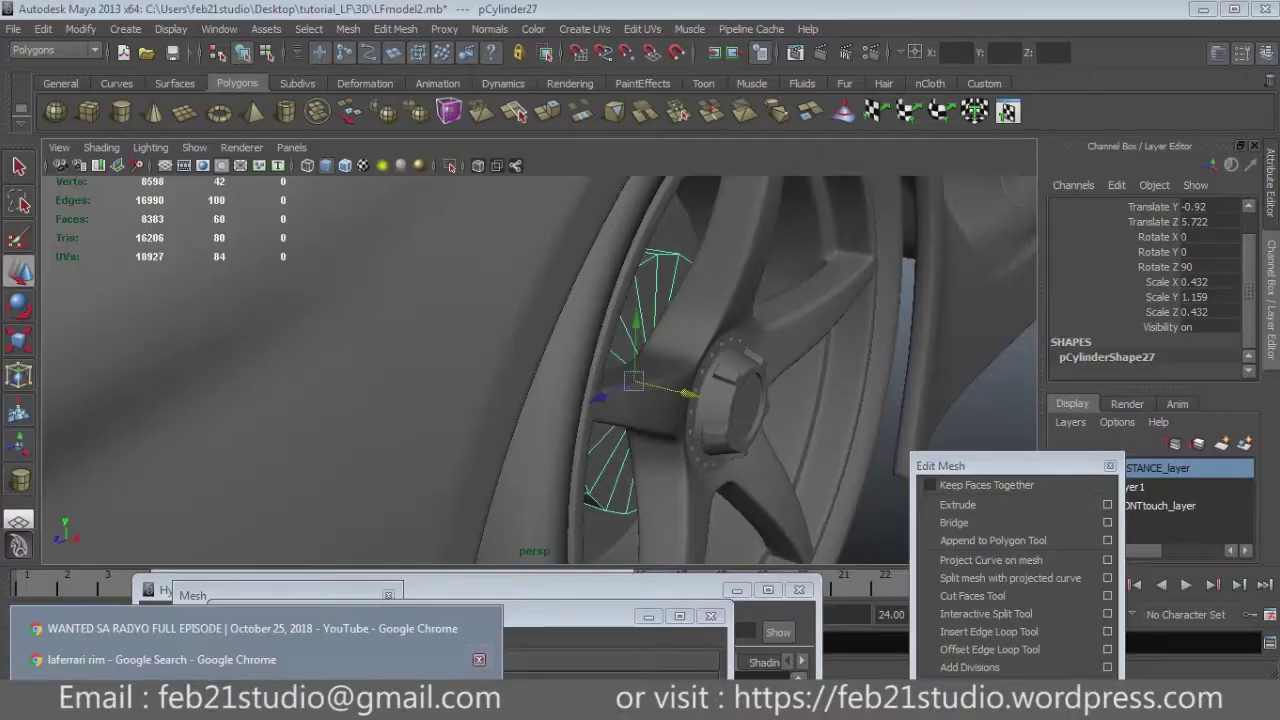
pyautogui.click(160, 659)
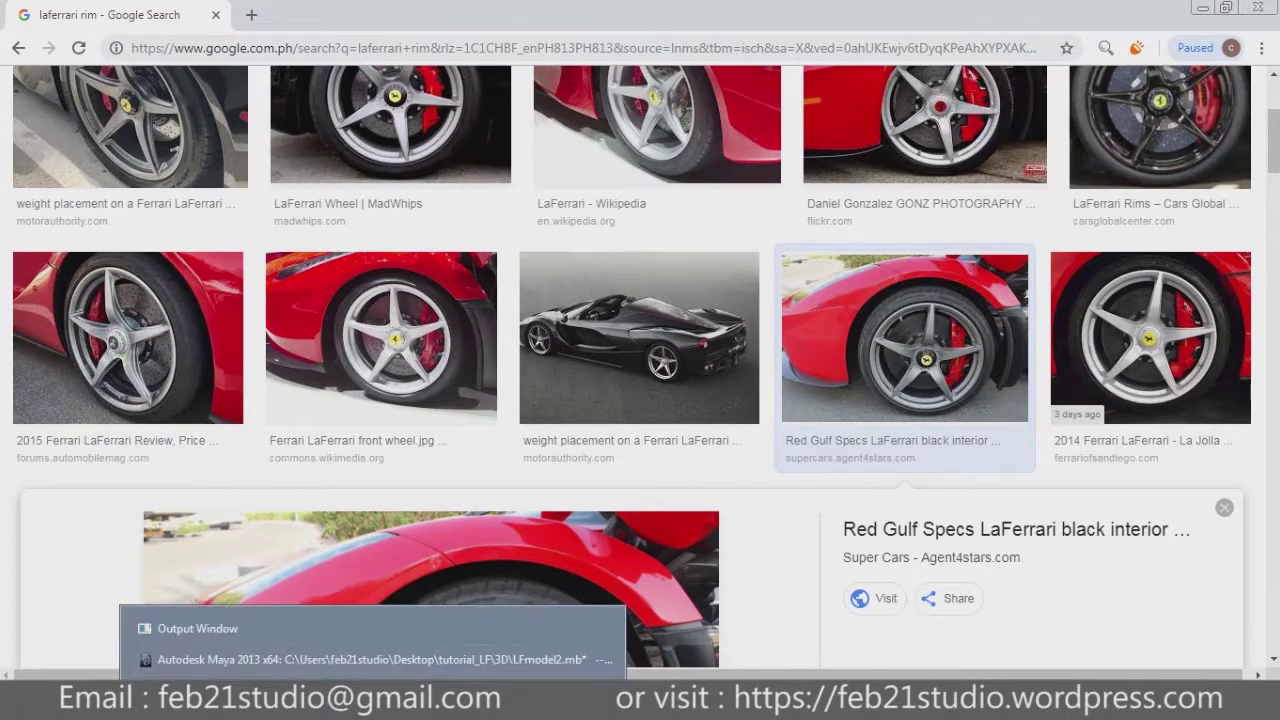
pyautogui.click(300, 648)
pyautogui.moveTo(640, 380)
pyautogui.keyDown('alt'); pyautogui.mouseDown()
pyautogui.moveTo(560, 380)
pyautogui.moveTo(600, 370)
pyautogui.moveTo(597, 400)
pyautogui.moveTo(560, 400)
pyautogui.moveTo(700, 380)
pyautogui.moveTo(520, 390)
pyautogui.moveTo(477, 364)
pyautogui.mouseUp(); pyautogui.keyUp('alt')
# Duplicate the disc and shrink the copy to 0.294 behind the spokes.
pyautogui.hotkey('ctrl', 'd')
pyautogui.press('r')
pyautogui.moveTo(600, 400)
pyautogui.keyDown('alt'); pyautogui.mouseDown()
pyautogui.moveTo(420, 390)
pyautogui.moveTo(560, 380)
pyautogui.mouseUp(); pyautogui.keyUp('alt')
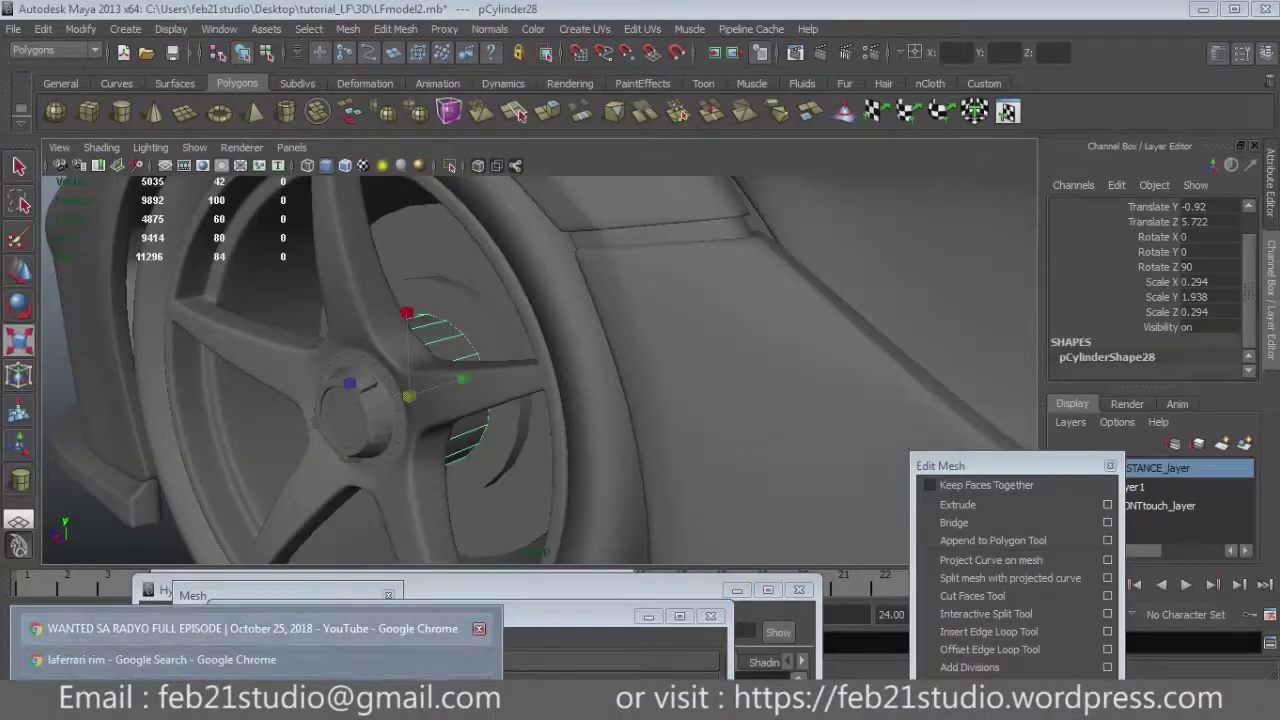
pyautogui.click(100, 660)
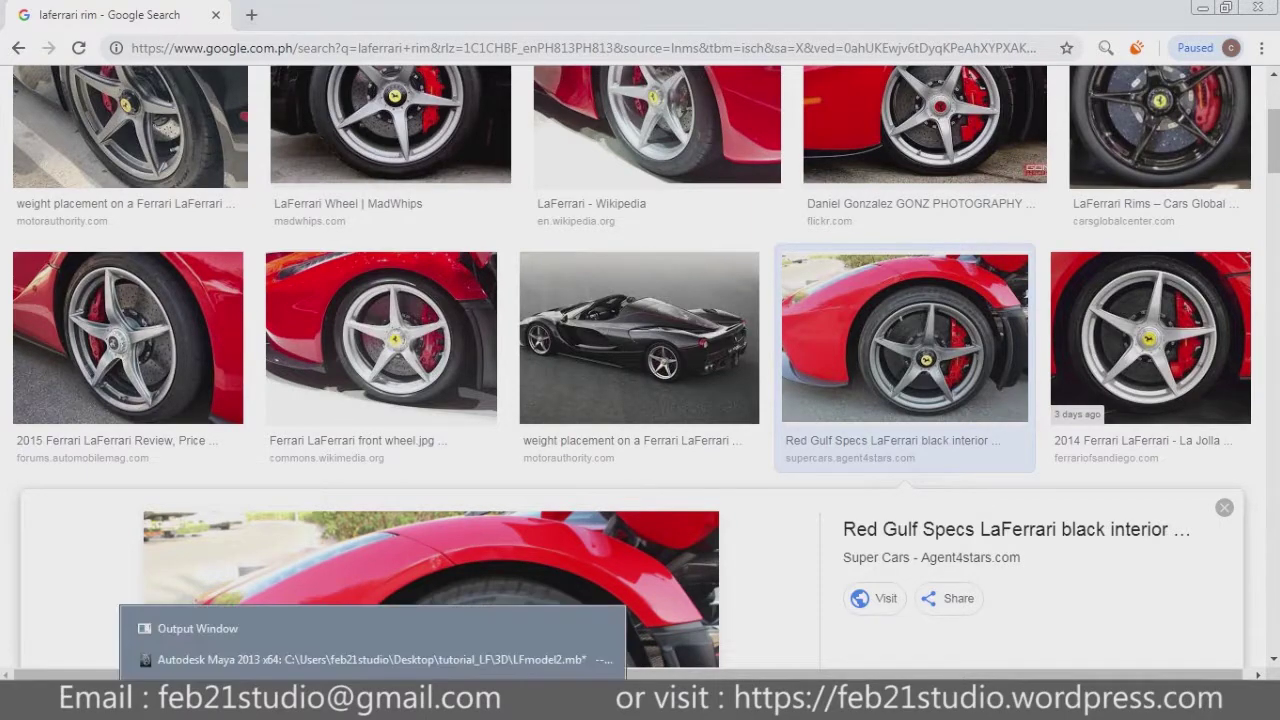
pyautogui.click(250, 660)
pyautogui.scroll(3, 540, 370)
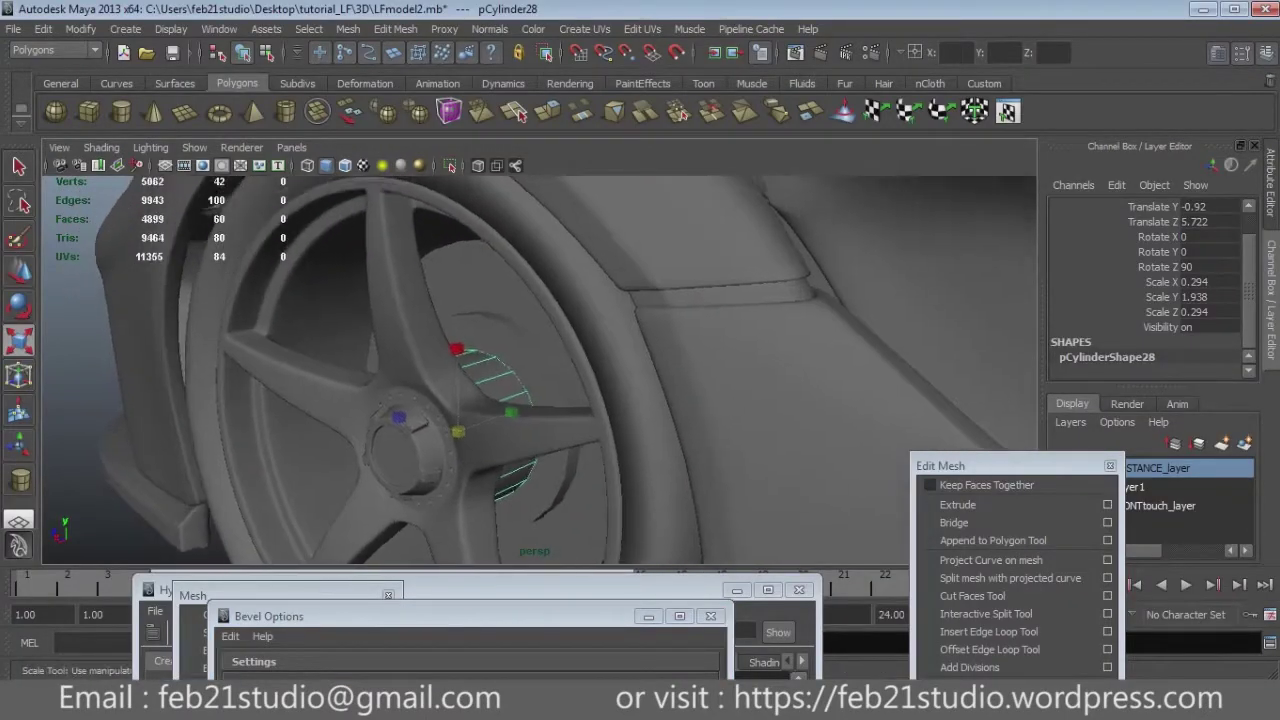
# Insert an edge loop around the caliper ring with the Insert Edge Loop Tool.
pyautogui.scroll(2, 540, 370)
pyautogui.moveTo(960, 466); pyautogui.dragTo(1022, 291)
pyautogui.click(1045, 438)
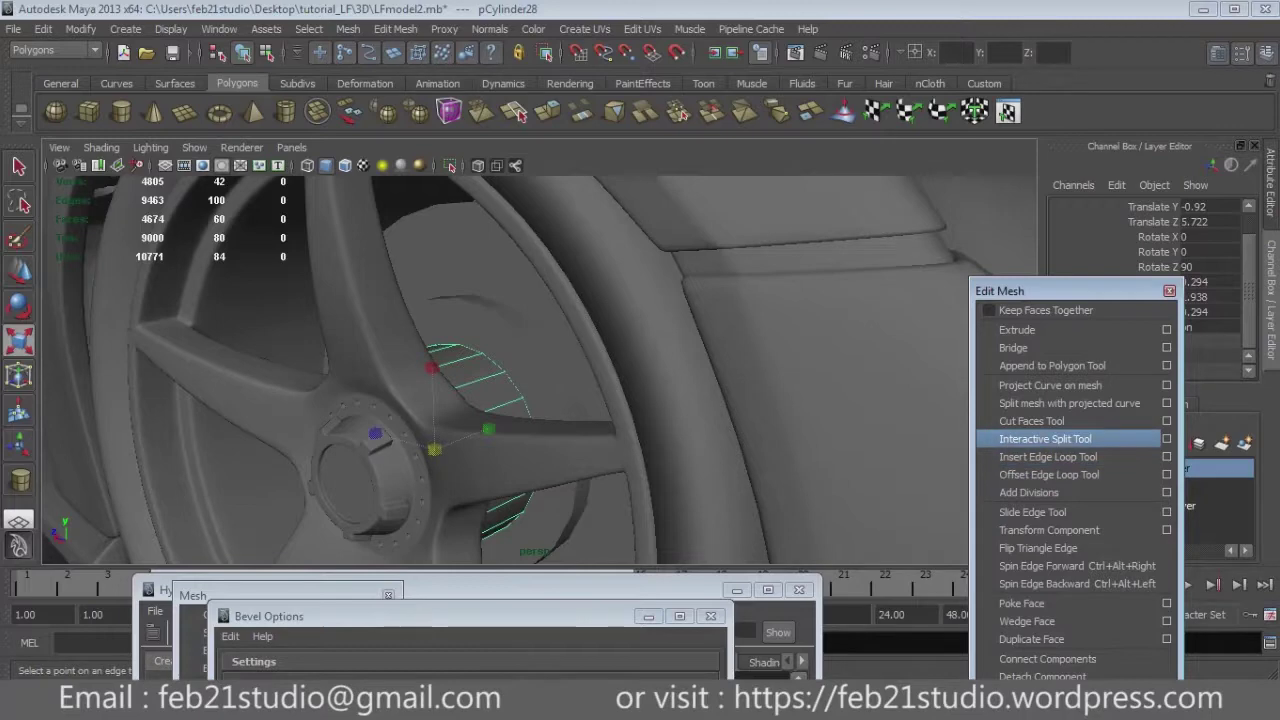
pyautogui.click(1048, 456)
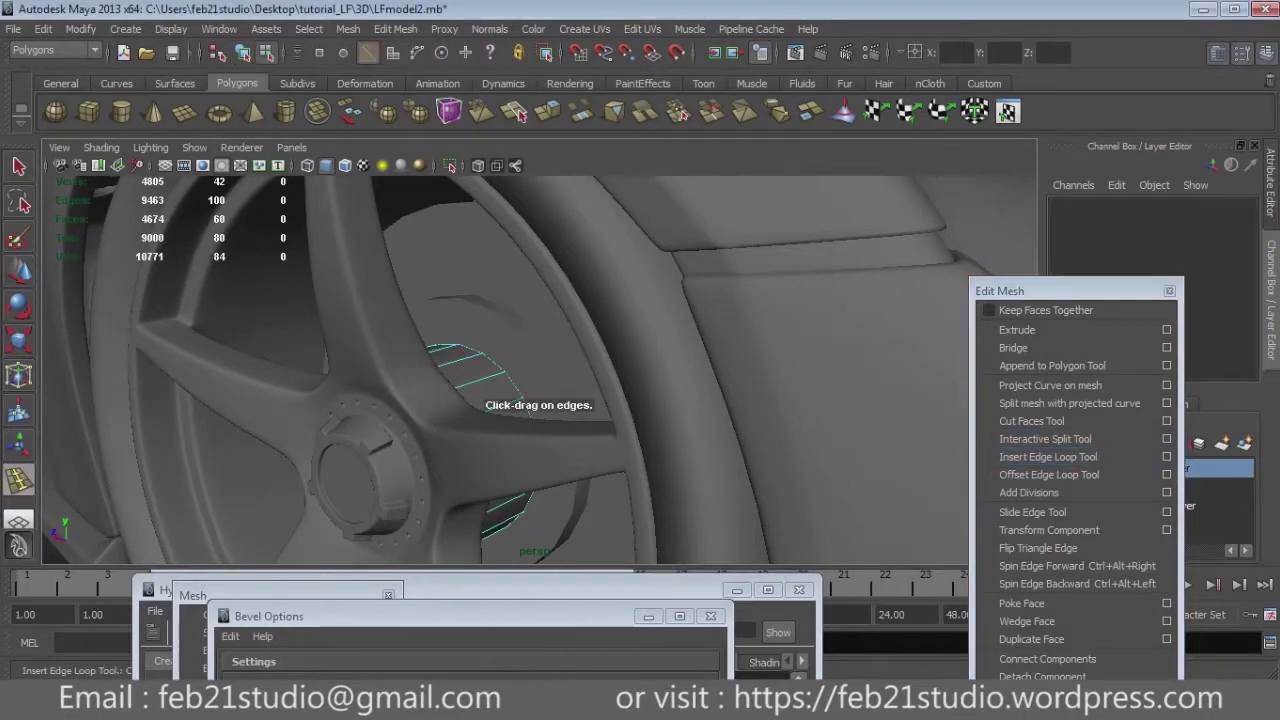
pyautogui.click(500, 395)
pyautogui.press('space')
pyautogui.press('space')
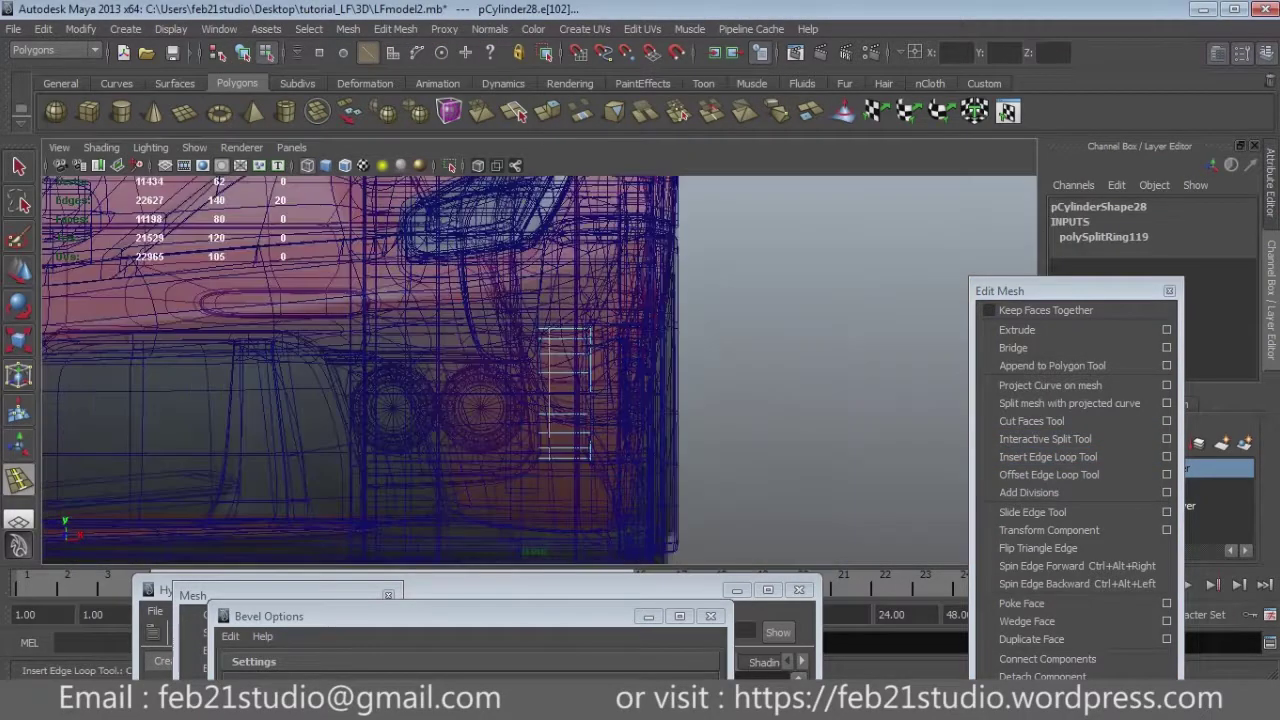
# Extrude the caliper faces outward as one block with Keep Faces Together on.
pyautogui.press('q')
pyautogui.scroll(2, 408, 398)
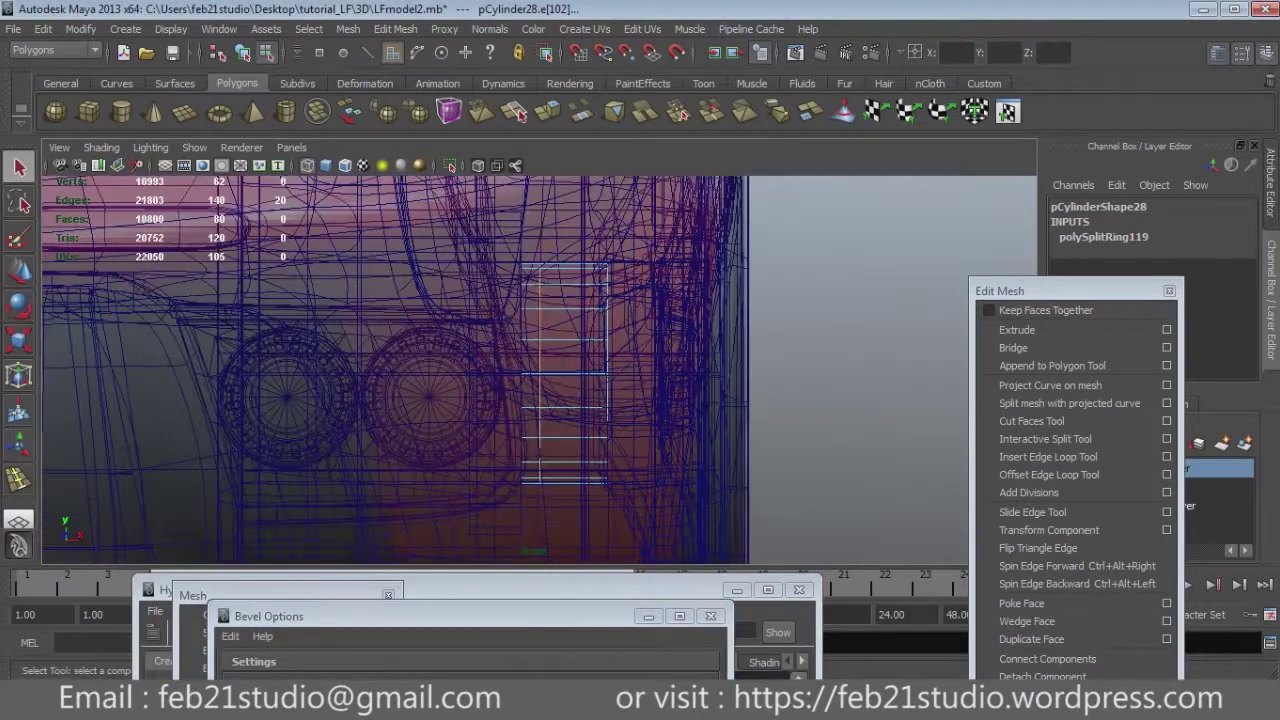
pyautogui.hotkey('ctrl', 'e')
pyautogui.press('space')
pyautogui.press('space')
pyautogui.hotkey('ctrl', 'z')
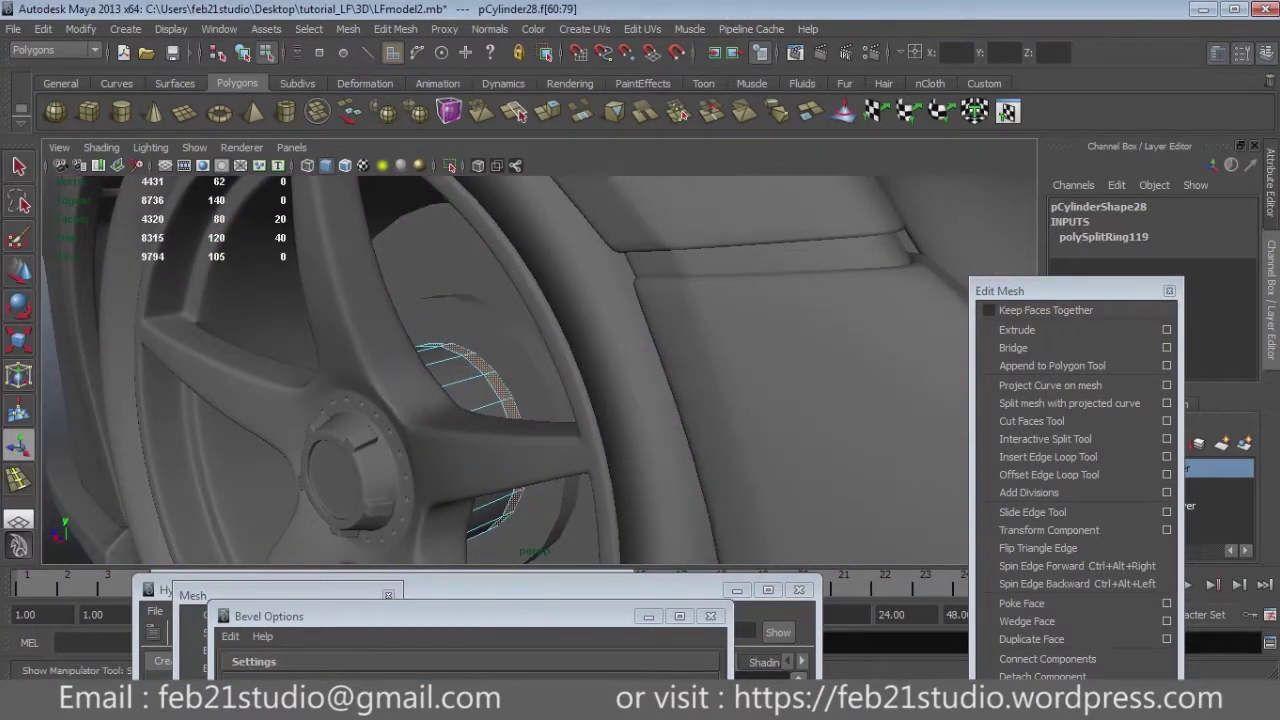
pyautogui.click(990, 310)
pyautogui.click(1017, 329)
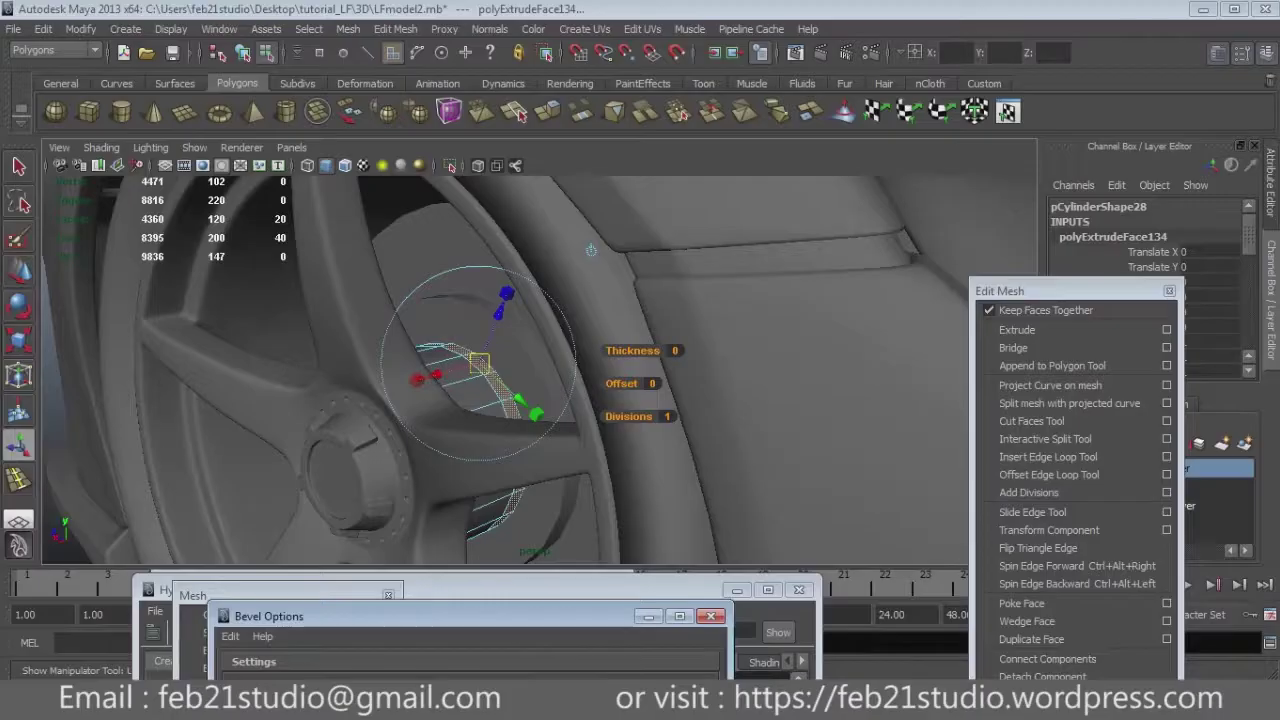
pyautogui.moveTo(591, 250); pyautogui.dragTo(599, 230, button='middle')
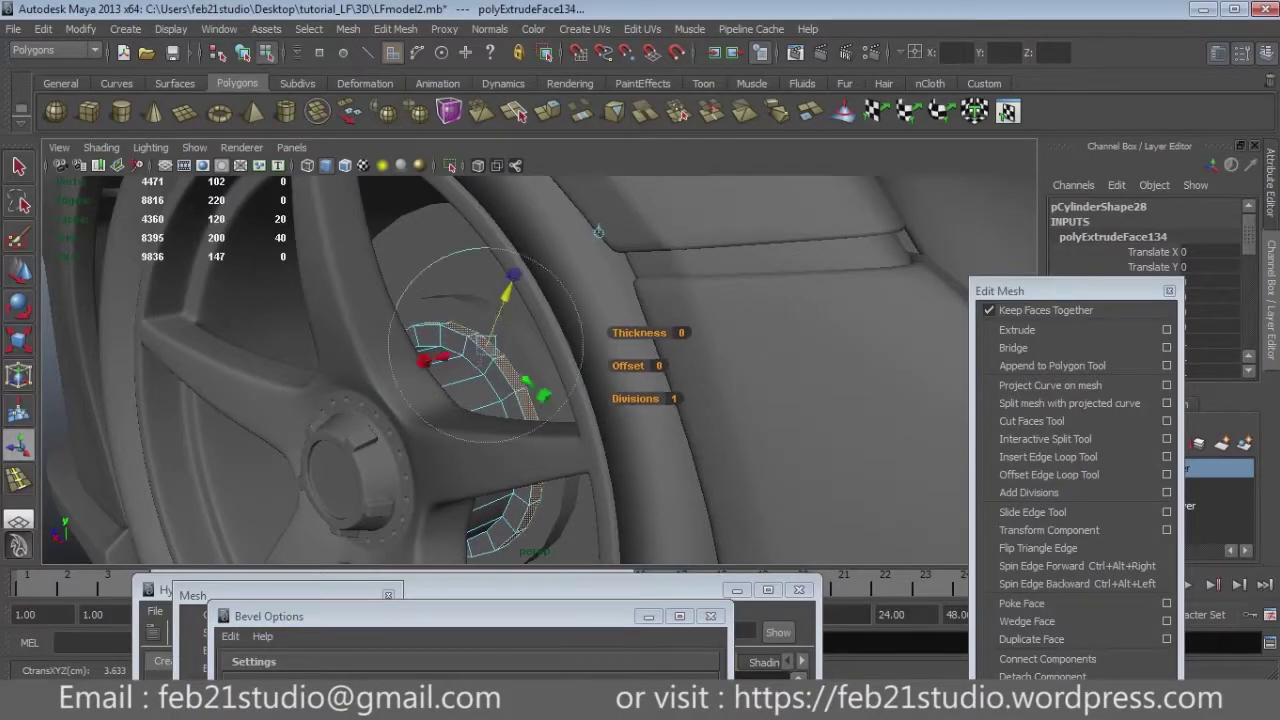
pyautogui.keyDown('alt'); pyautogui.moveTo(599, 230); pyautogui.dragTo(648, 212); pyautogui.keyUp('alt')
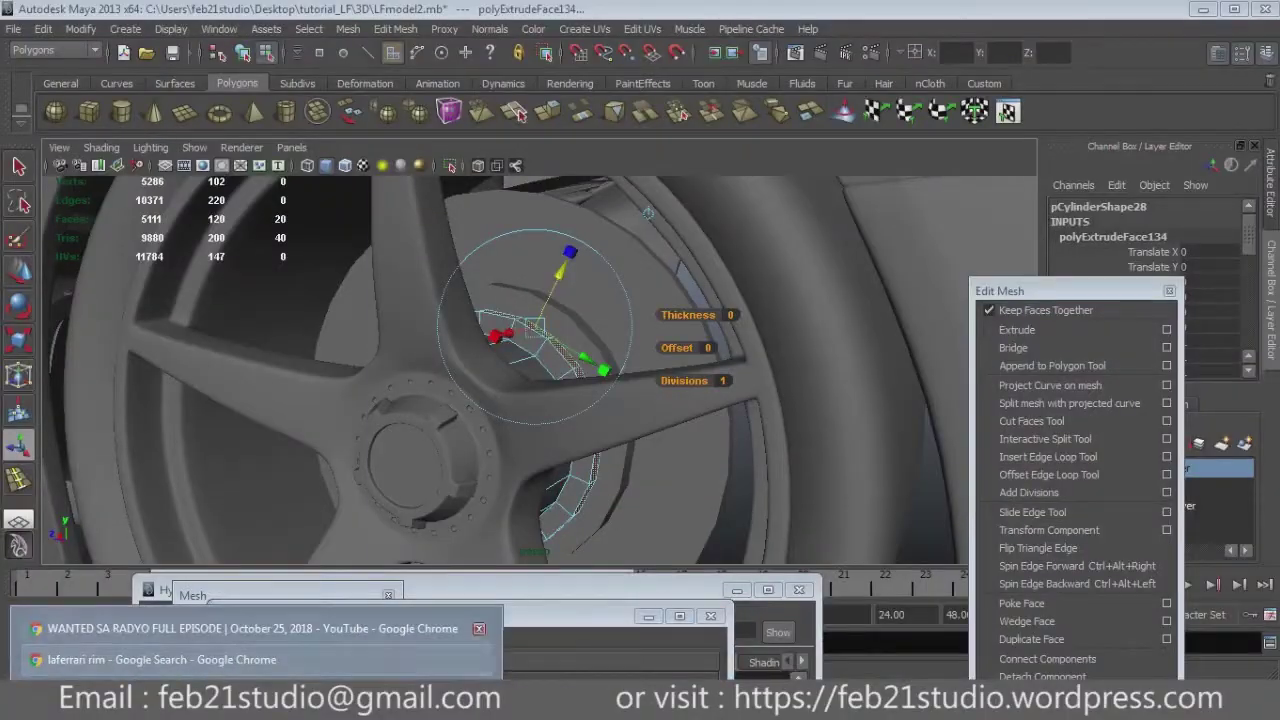
# Check the rim reference photos, then add another edge loop around the caliper.
pyautogui.click(130, 663)
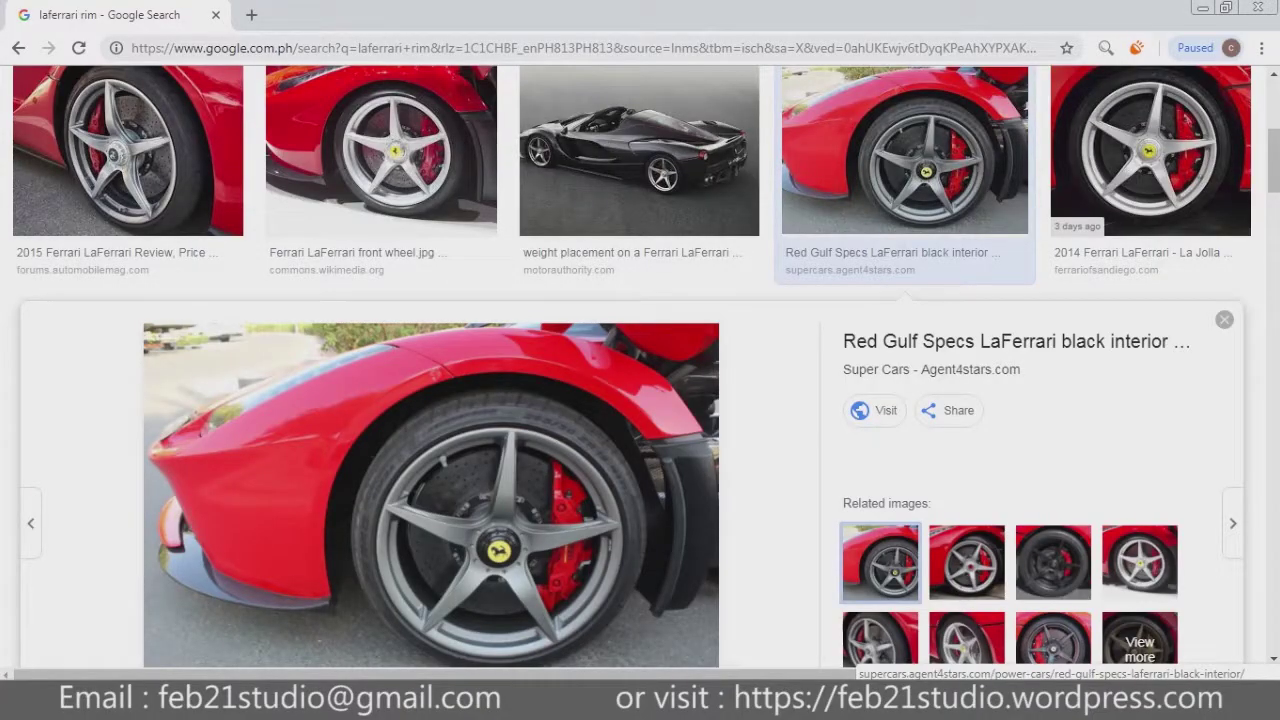
pyautogui.click(300, 655)
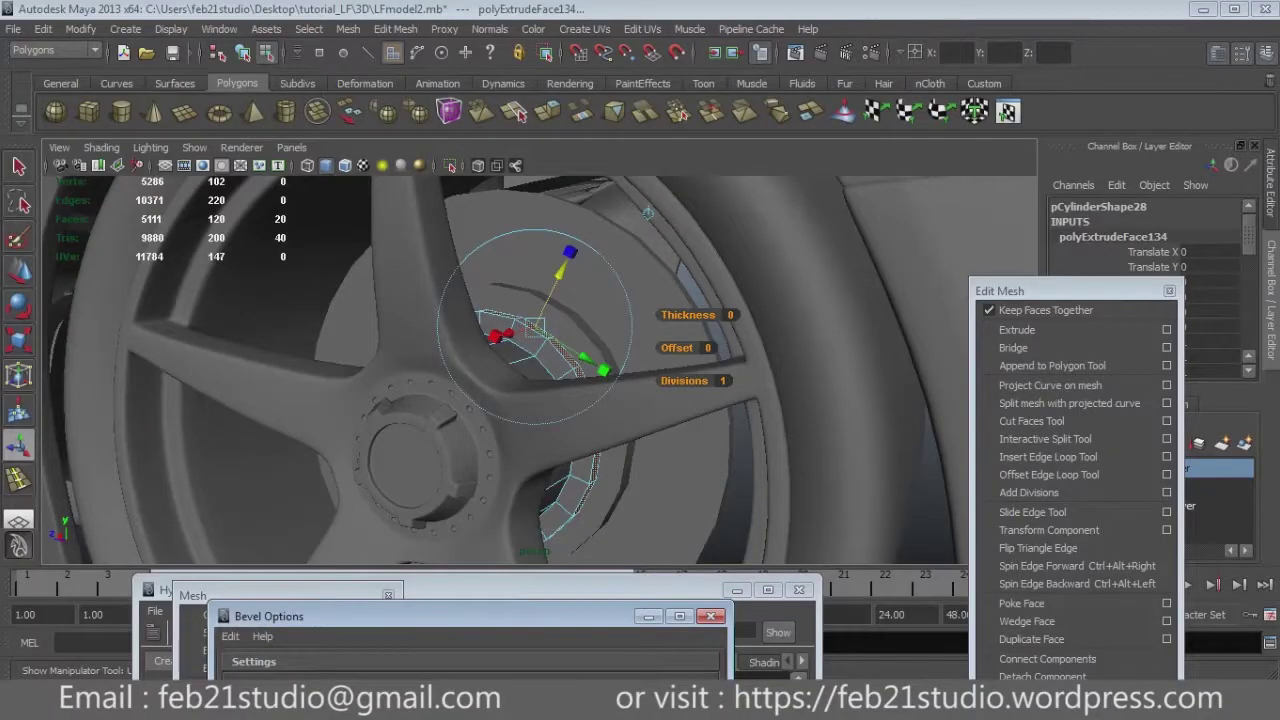
pyautogui.moveTo(648, 212)
pyautogui.keyDown('alt'); pyautogui.mouseDown()
pyautogui.moveTo(603, 219)
pyautogui.moveTo(622, 236)
pyautogui.mouseUp(); pyautogui.keyUp('alt')
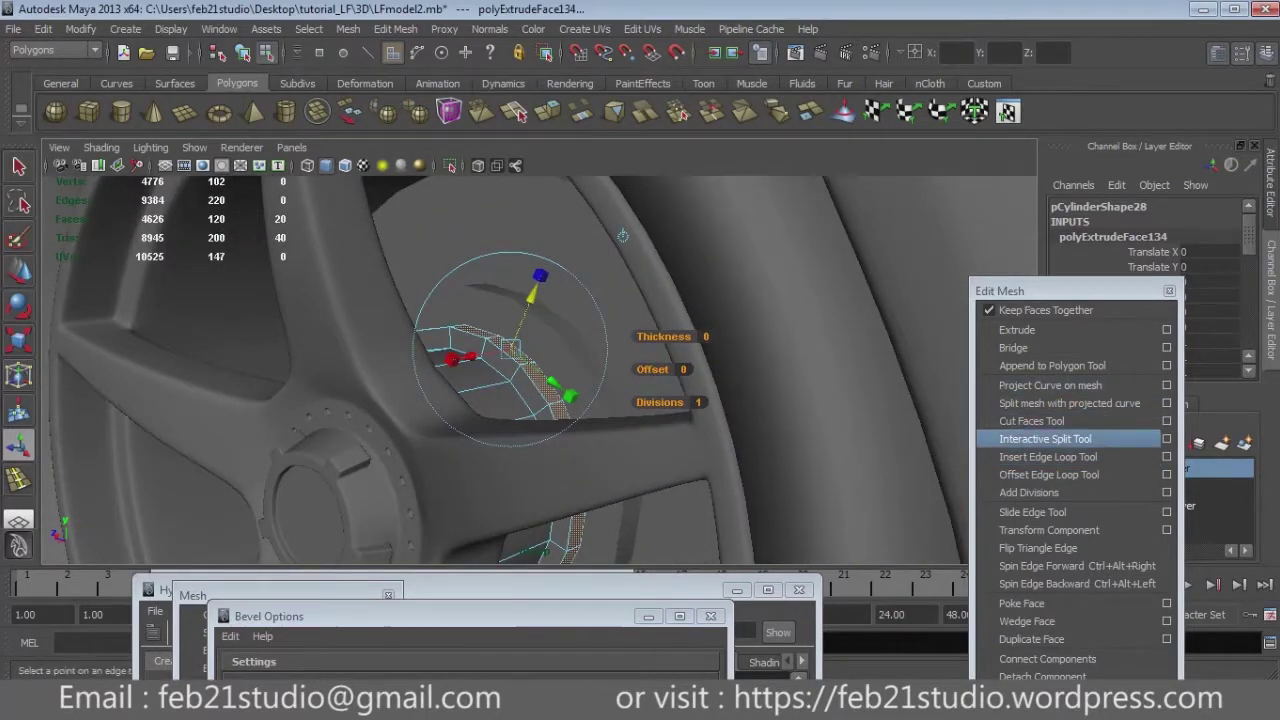
pyautogui.click(1048, 456)
pyautogui.click(515, 375)
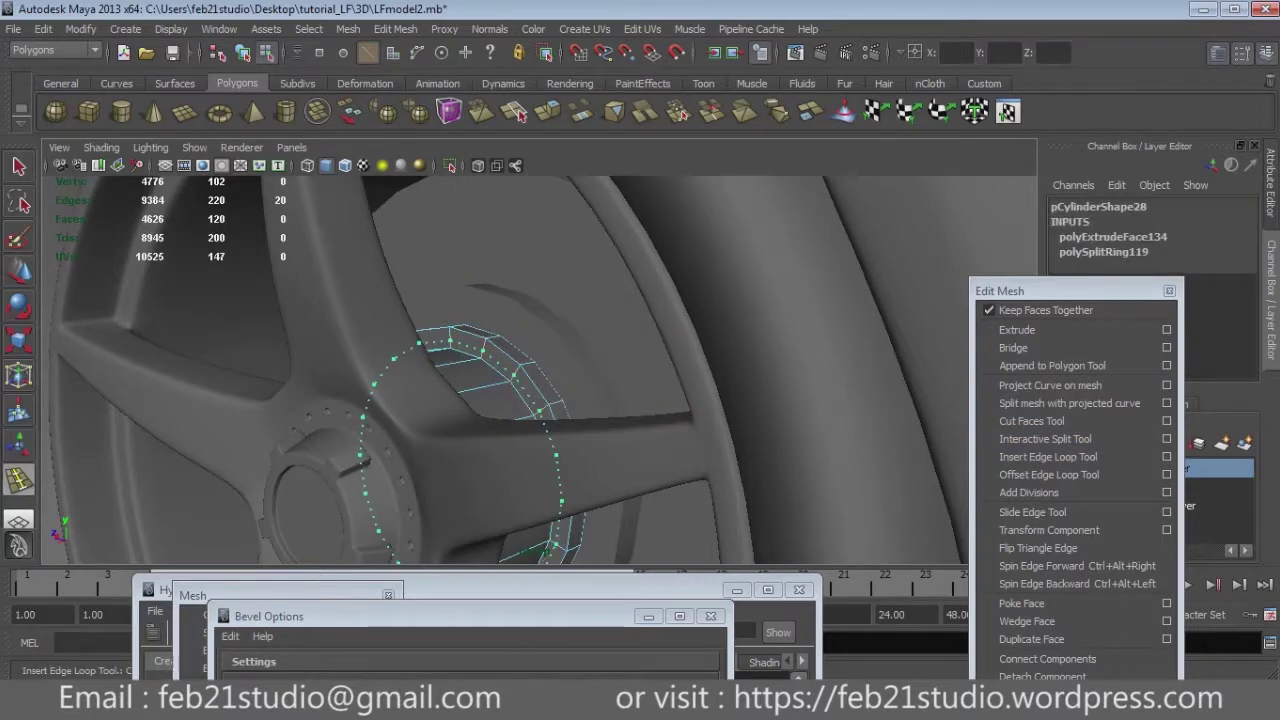
# Add one more edge loop to the caliper cylinder pCylinder28.
pyautogui.click(540, 413)
pyautogui.moveTo(540, 413)
pyautogui.keyDown('alt'); pyautogui.mouseDown()
pyautogui.moveTo(594, 370)
pyautogui.moveTo(620, 380)
pyautogui.mouseUp(); pyautogui.keyUp('alt')
pyautogui.press('F11')
pyautogui.press('q')
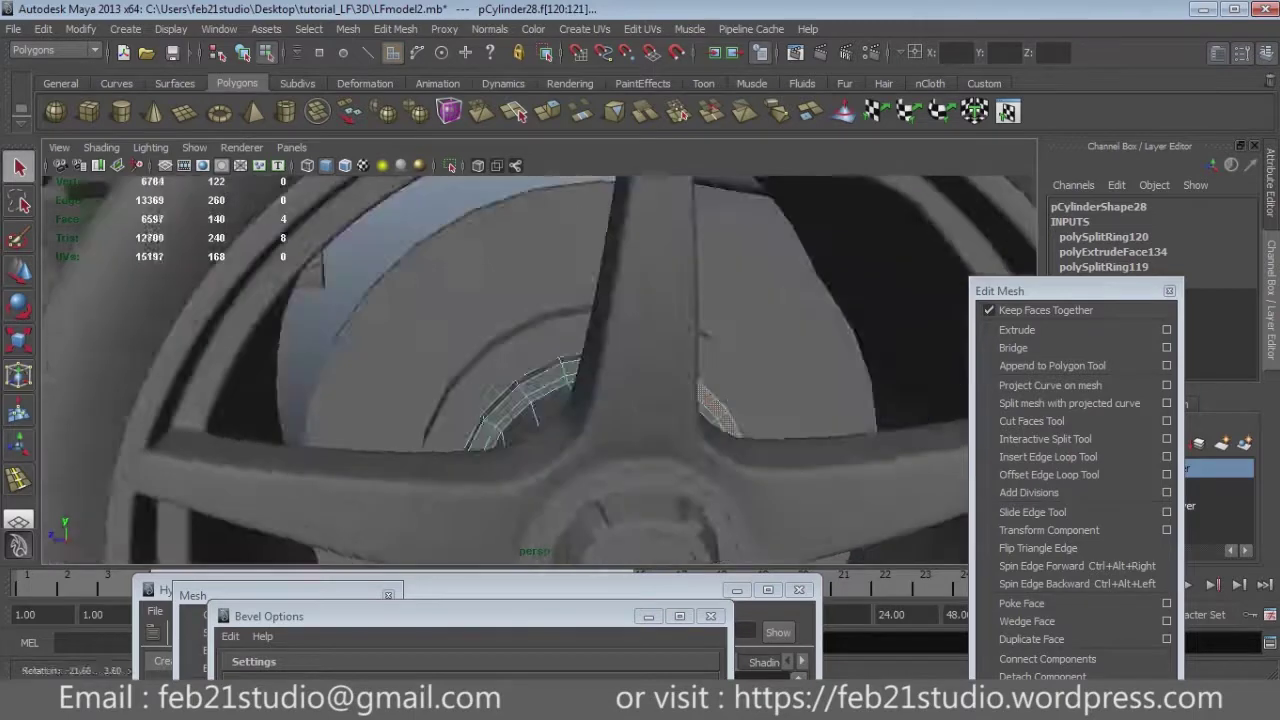
# Select the caliper faces and extrude them further, checking the result from several angles.
pyautogui.keyDown('shift'); pyautogui.click(640, 362); pyautogui.keyUp('shift')
pyautogui.keyDown('shift'); pyautogui.click(546, 452); pyautogui.keyUp('shift')
pyautogui.moveTo(546, 452)
pyautogui.keyDown('alt'); pyautogui.mouseDown()
pyautogui.moveTo(600, 420)
pyautogui.moveTo(600, 440)
pyautogui.moveTo(560, 440)
pyautogui.mouseUp(); pyautogui.keyUp('alt')
pyautogui.keyDown('shift'); pyautogui.click(612, 465); pyautogui.keyUp('shift')
pyautogui.moveTo(540, 370)
pyautogui.keyDown('alt'); pyautogui.mouseDown()
pyautogui.moveTo(600, 380)
pyautogui.moveTo(580, 390)
pyautogui.mouseUp(); pyautogui.keyUp('alt')
pyautogui.press('4')
pyautogui.press('5')
pyautogui.click(1016, 329)
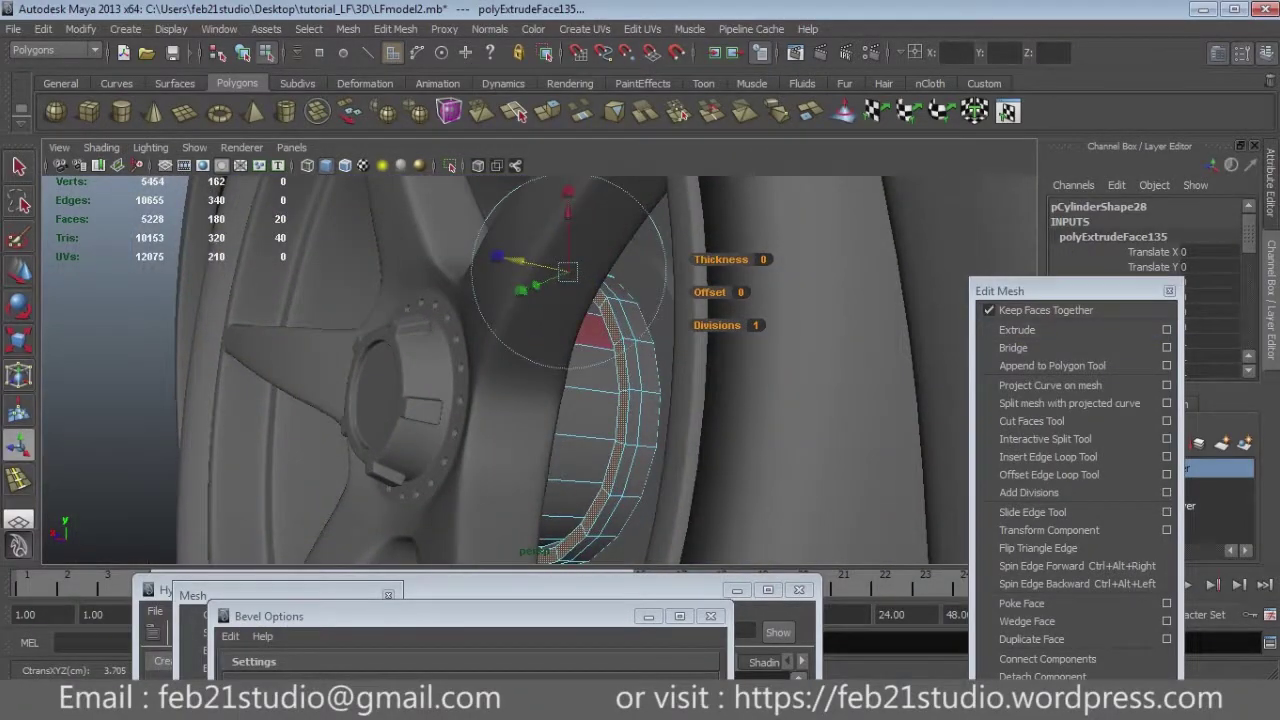
pyautogui.keyDown('alt'); pyautogui.moveTo(560, 400); pyautogui.dragTo(620, 420); pyautogui.keyUp('alt')
pyautogui.press('4')
pyautogui.keyDown('alt'); pyautogui.moveTo(540, 370); pyautogui.dragTo(640, 350); pyautogui.keyUp('alt')
pyautogui.moveTo(540, 380)
pyautogui.keyDown('alt'); pyautogui.mouseDown()
pyautogui.moveTo(600, 370)
pyautogui.moveTo(560, 360)
pyautogui.moveTo(570, 375)
pyautogui.moveTo(630, 365)
pyautogui.mouseUp(); pyautogui.keyUp('alt')
pyautogui.keyDown('alt'); pyautogui.moveTo(540, 380); pyautogui.dragTo(650, 360); pyautogui.keyUp('alt')
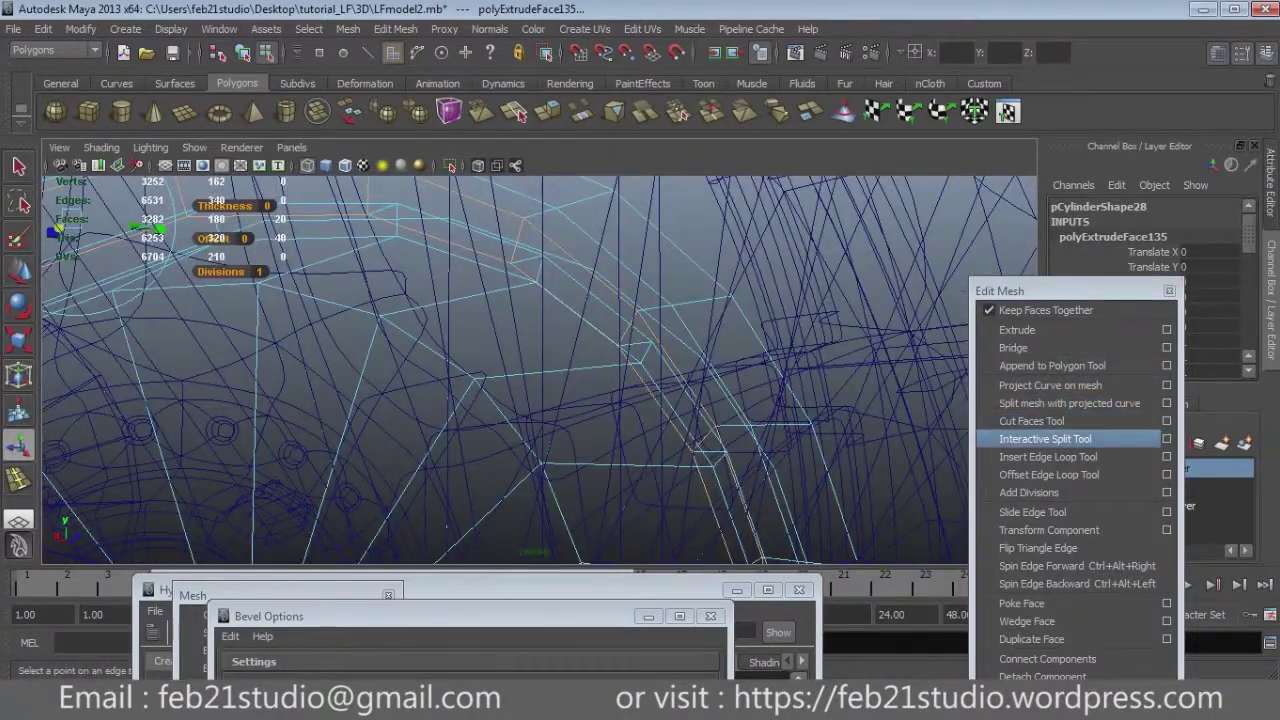
# Insert several edge loops along the extruded caliper section to tighten its shape.
pyautogui.click(1047, 456)
pyautogui.moveTo(795, 440); pyautogui.dragTo(795, 440)
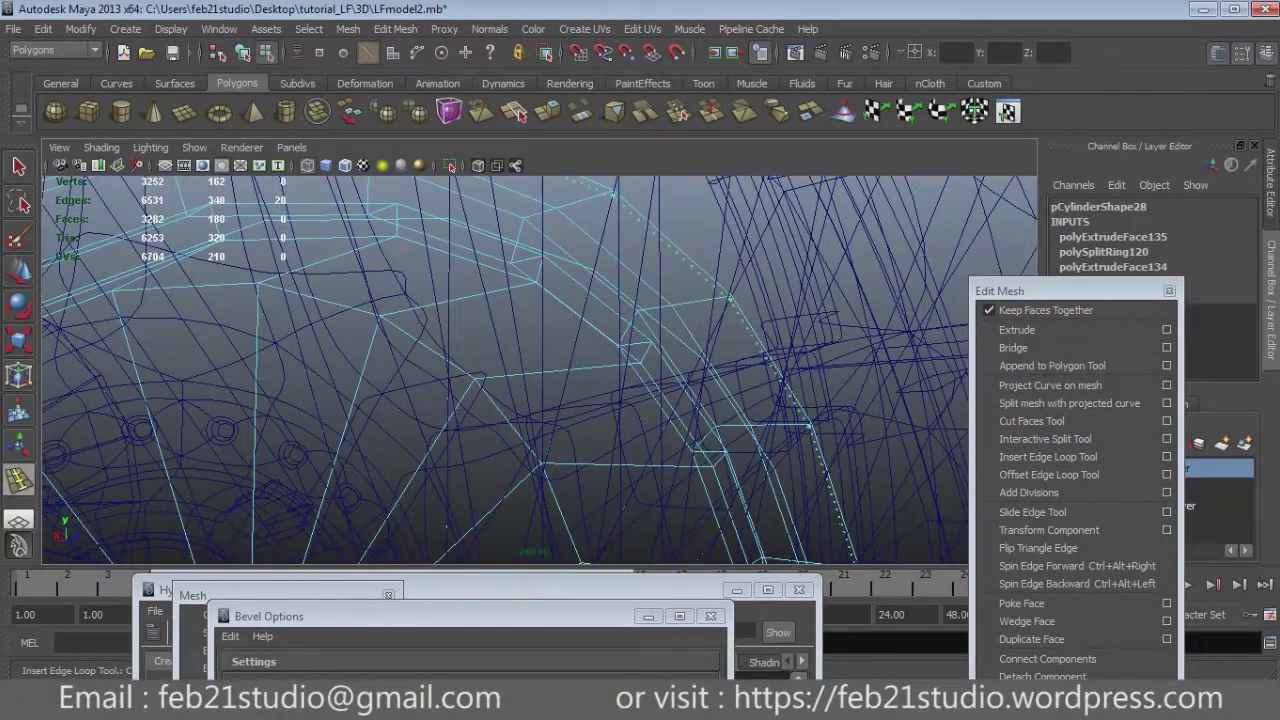
pyautogui.click(795, 440)
pyautogui.moveTo(540, 380)
pyautogui.keyDown('alt'); pyautogui.mouseDown()
pyautogui.moveTo(600, 370)
pyautogui.moveTo(626, 498)
pyautogui.mouseUp(); pyautogui.keyUp('alt')
pyautogui.click(628, 320)
pyautogui.moveTo(628, 320)
pyautogui.keyDown('alt'); pyautogui.mouseDown()
pyautogui.moveTo(478, 314)
pyautogui.moveTo(520, 400)
pyautogui.moveTo(540, 380)
pyautogui.mouseUp(); pyautogui.keyUp('alt')
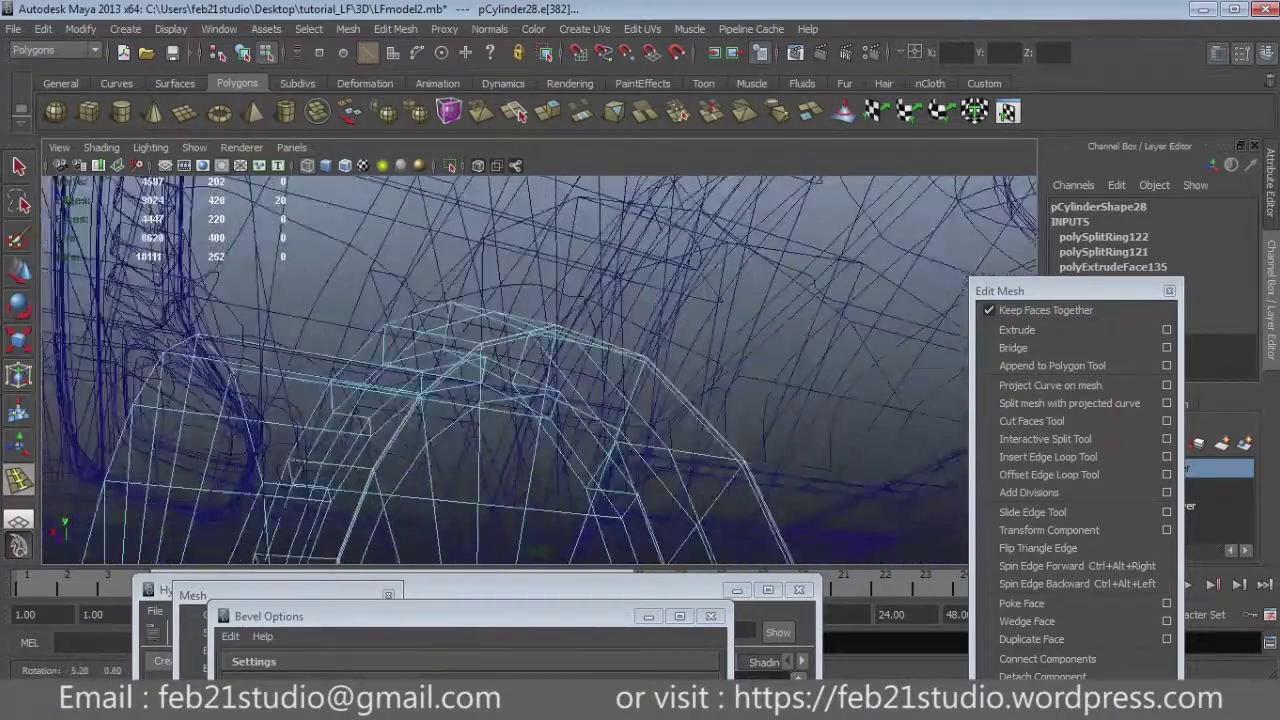
pyautogui.click(540, 380)
pyautogui.moveTo(540, 380)
pyautogui.keyDown('alt'); pyautogui.mouseDown()
pyautogui.moveTo(520, 380)
pyautogui.moveTo(520, 395)
pyautogui.moveTo(540, 390)
pyautogui.mouseUp(); pyautogui.keyUp('alt')
pyautogui.click(540, 380)
pyautogui.click(540, 382)
pyautogui.click(520, 395)
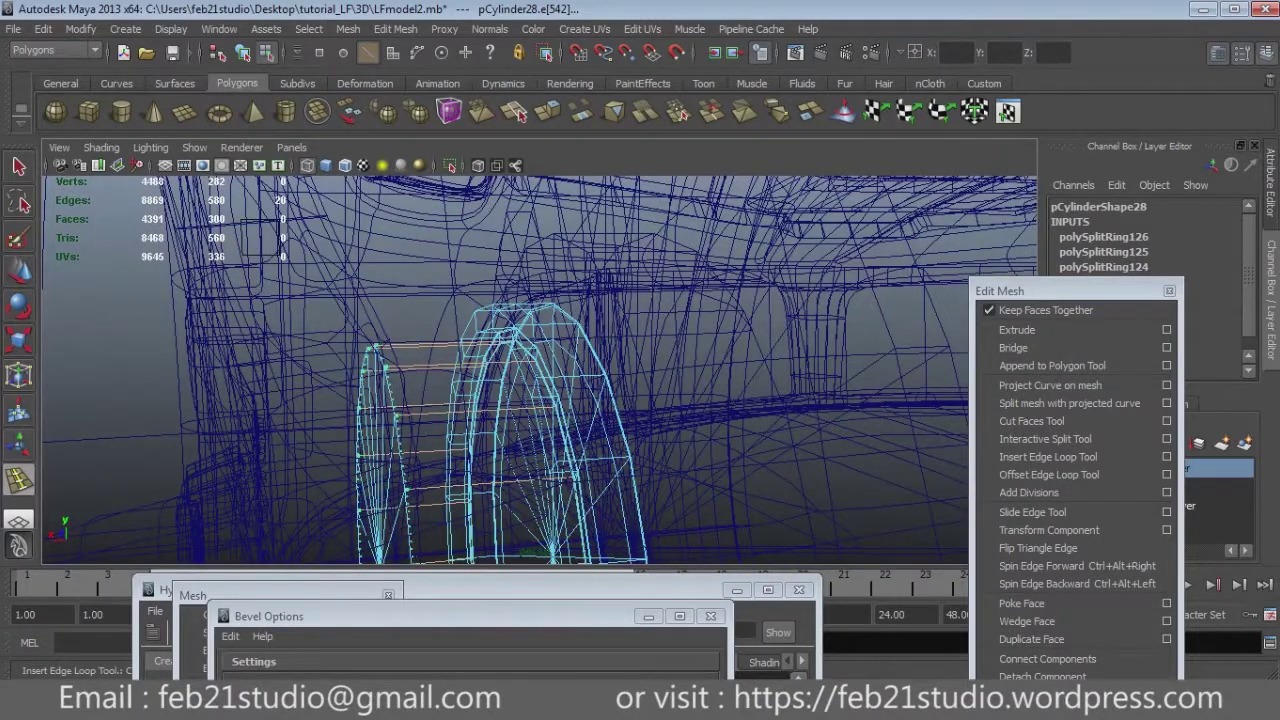
# Undo the last edge loop and extrude the caliper faces again.
pyautogui.press('q')
pyautogui.hotkey('ctrl', 'z')
pyautogui.keyDown('alt'); pyautogui.moveTo(540, 390); pyautogui.dragTo(680, 385); pyautogui.keyUp('alt')
pyautogui.click(1017, 329)
# Insert one final edge loop into the newly extruded caliper part.
pyautogui.keyDown('alt'); pyautogui.moveTo(496, 432); pyautogui.dragTo(525, 428); pyautogui.keyUp('alt')
pyautogui.click(1048, 456)
pyautogui.click(330, 510)
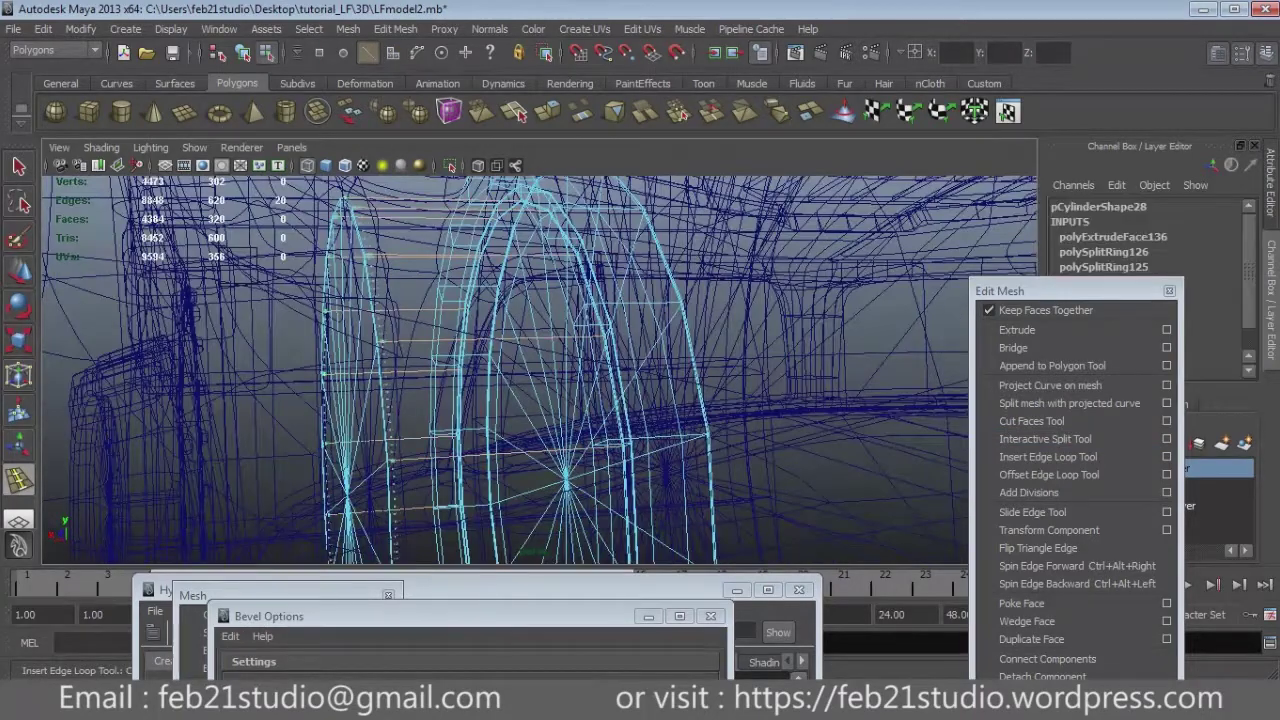
pyautogui.moveTo(480, 430)
pyautogui.keyDown('alt'); pyautogui.mouseDown()
pyautogui.moveTo(702, 427)
pyautogui.moveTo(600, 400)
pyautogui.mouseUp(); pyautogui.keyUp('alt')
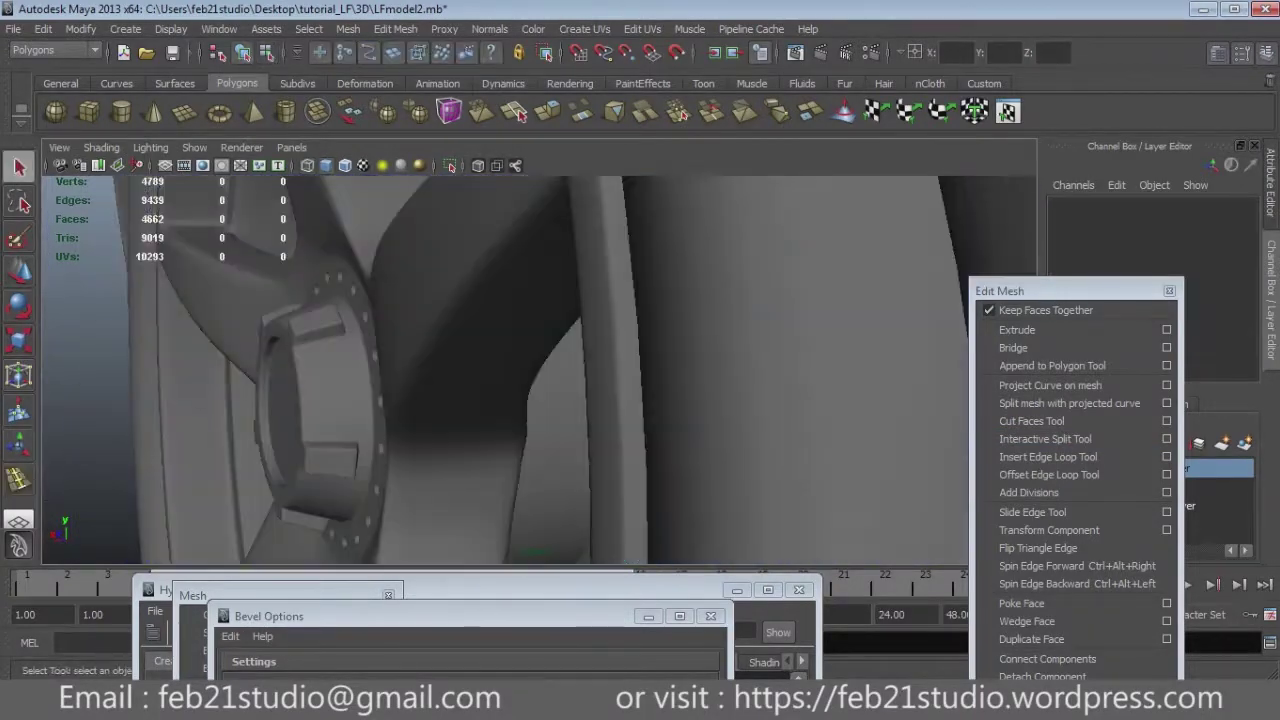
# Select the caliper piece and open its attributes.
pyautogui.click(540, 380)
pyautogui.moveTo(1000, 290); pyautogui.dragTo(790, 550)
pyautogui.click(1218, 52)
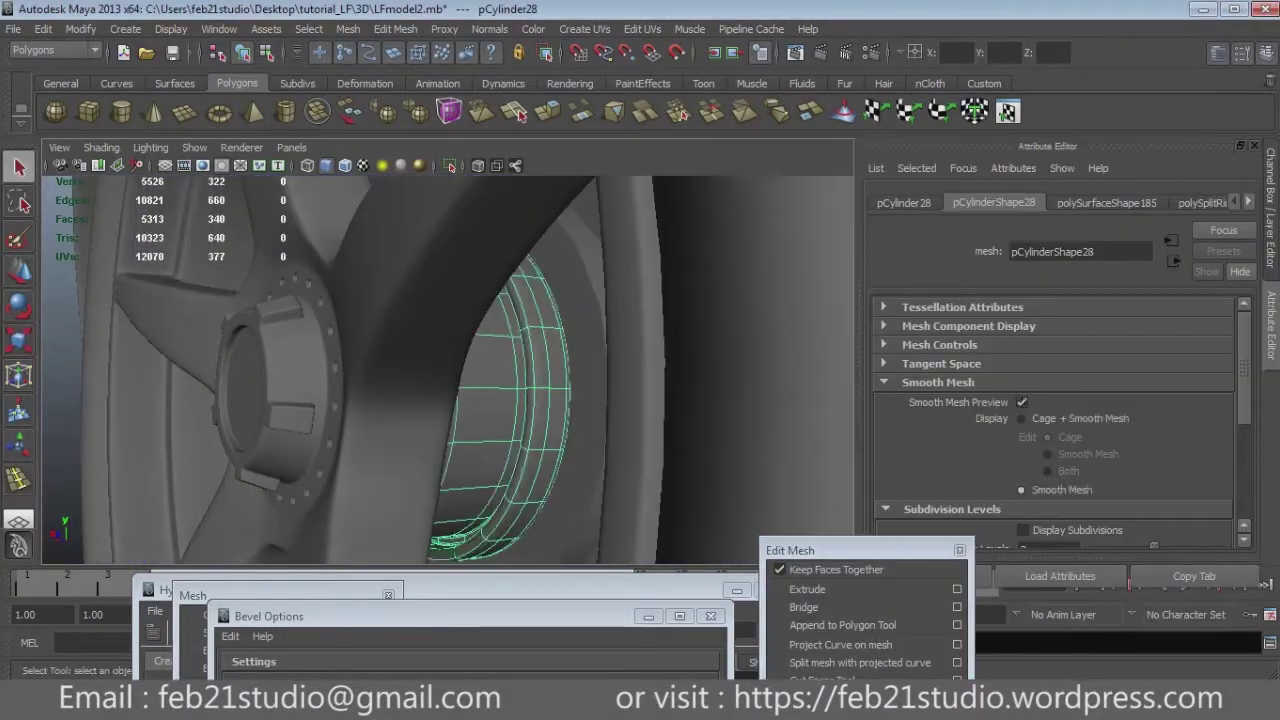
pyautogui.keyDown('alt'); pyautogui.moveTo(450, 380); pyautogui.dragTo(540, 380); pyautogui.keyUp('alt')
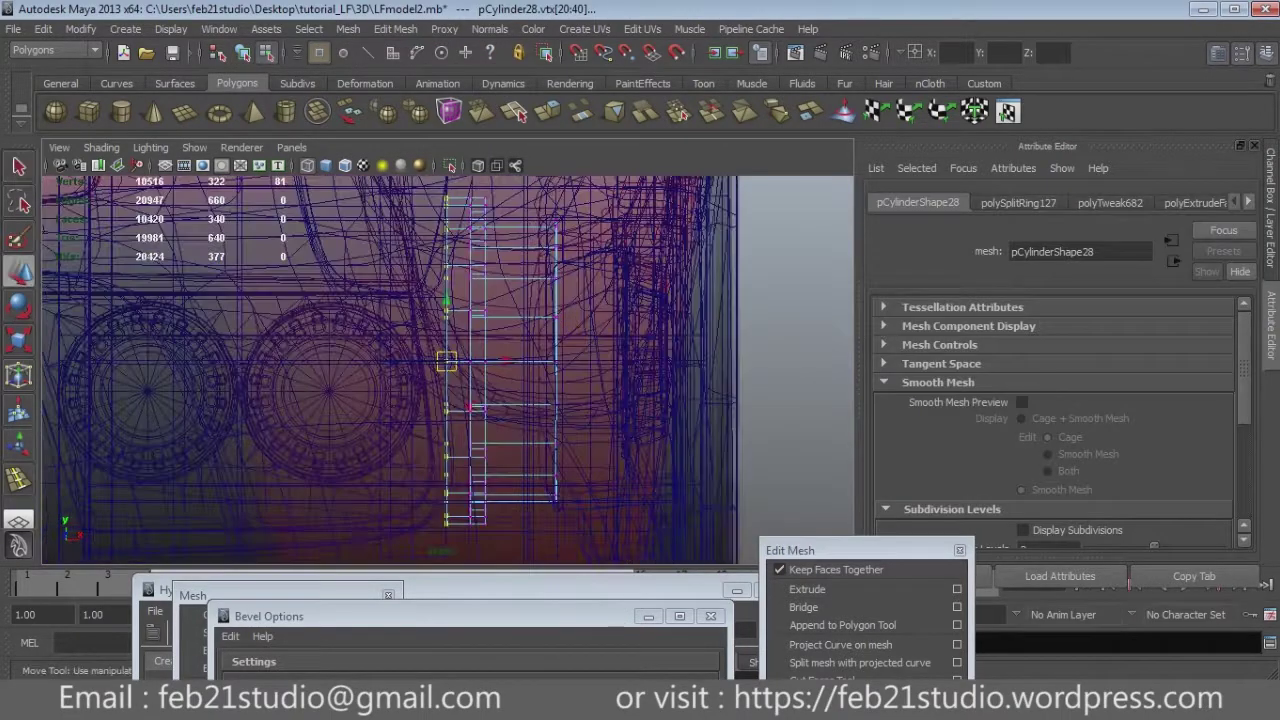
# Return to object mode, frame the caliper cylinder, and view the wheel from front and perspective.
pyautogui.press('space')
pyautogui.press('space')
pyautogui.press('F8')
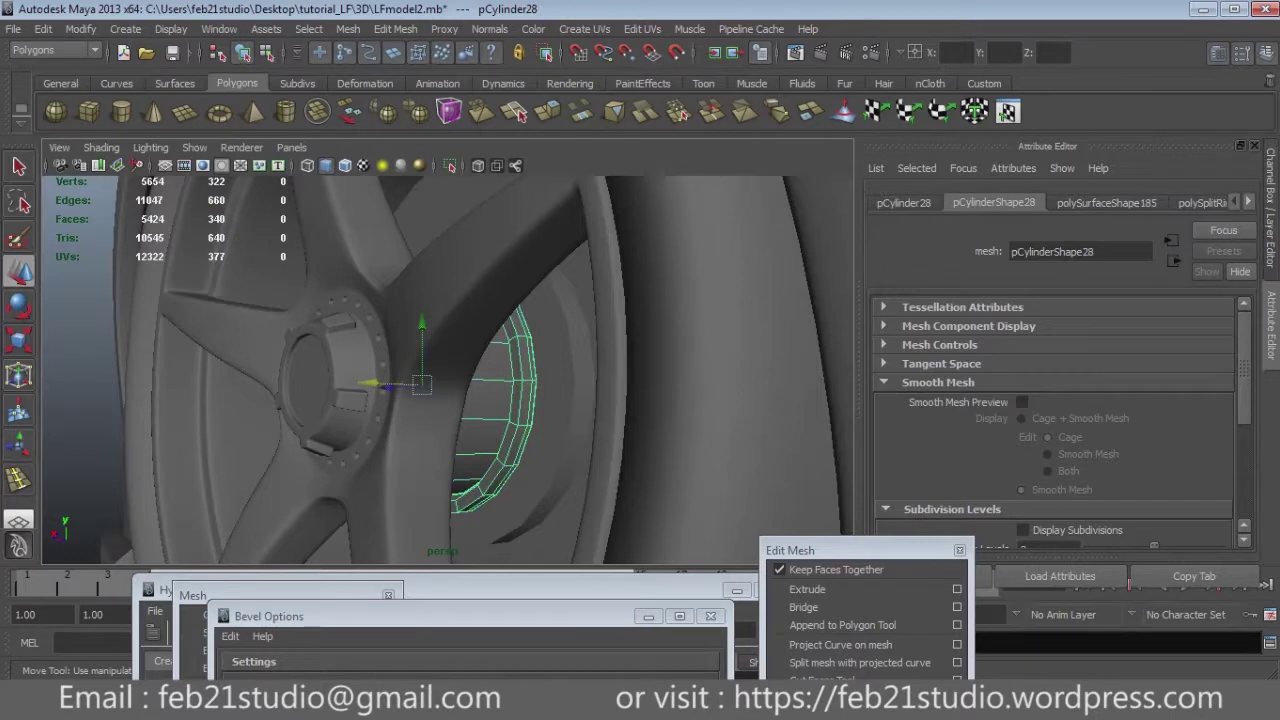
pyautogui.press('q')
pyautogui.press('w')
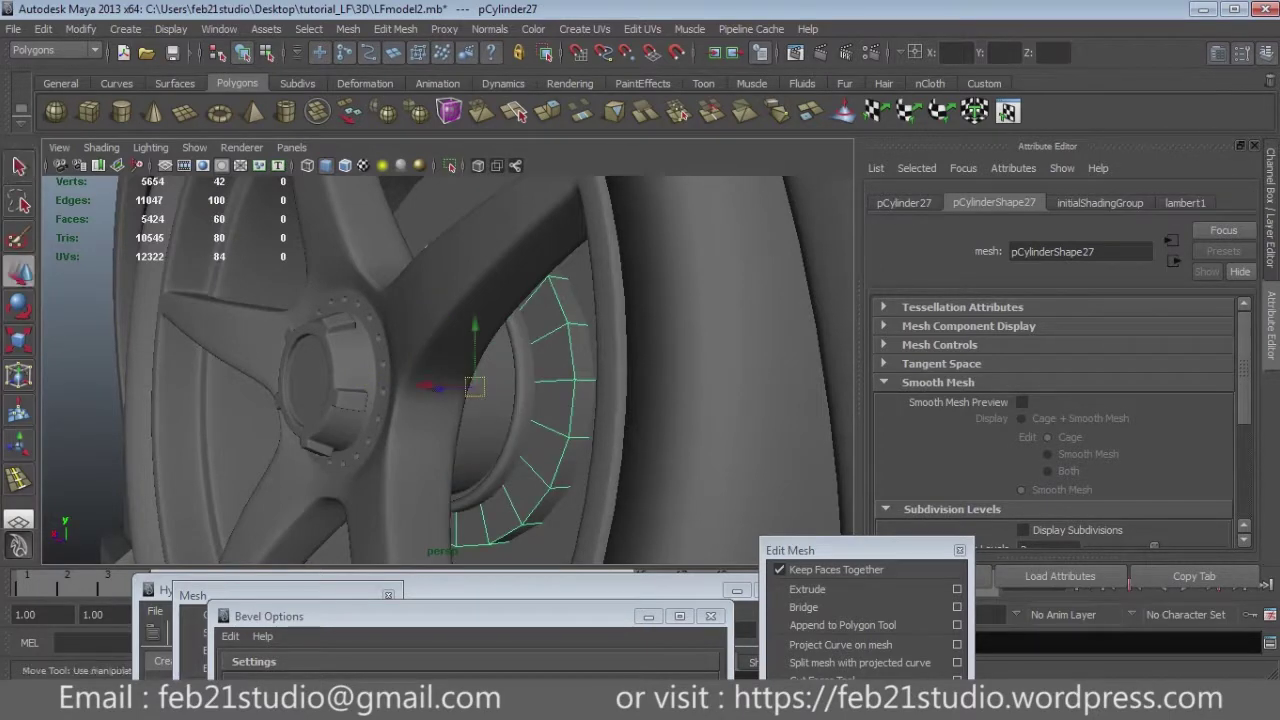
pyautogui.press('f')
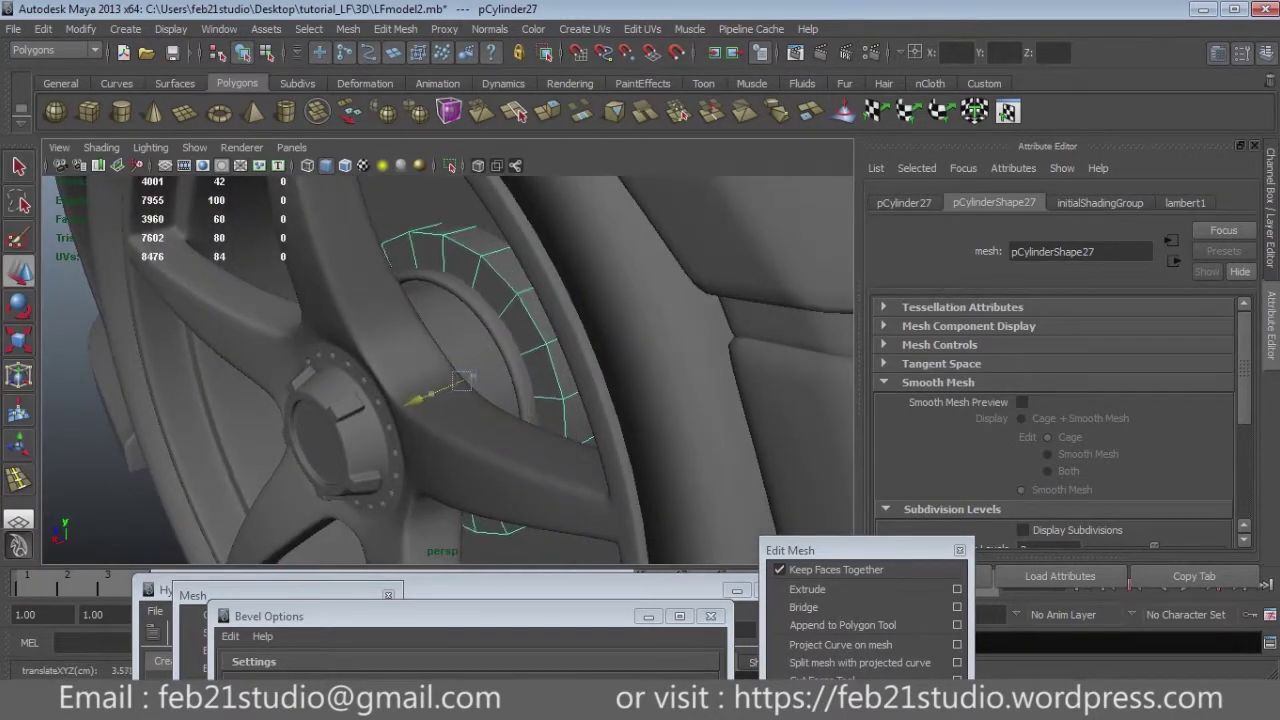
pyautogui.moveTo(600, 420)
pyautogui.keyDown('alt'); pyautogui.mouseDown()
pyautogui.moveTo(370, 375)
pyautogui.moveTo(400, 380)
pyautogui.moveTo(450, 350)
pyautogui.moveTo(470, 380)
pyautogui.mouseUp(); pyautogui.keyUp('alt')
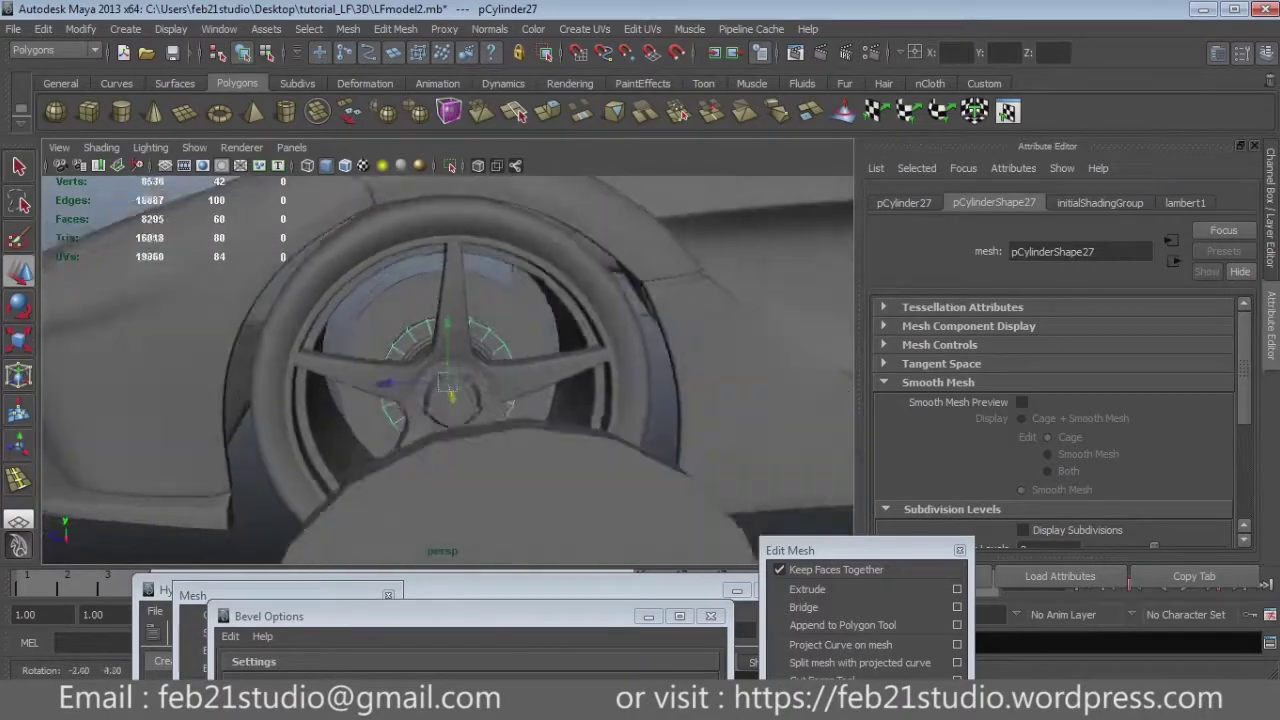
pyautogui.press('space')
pyautogui.press('space')
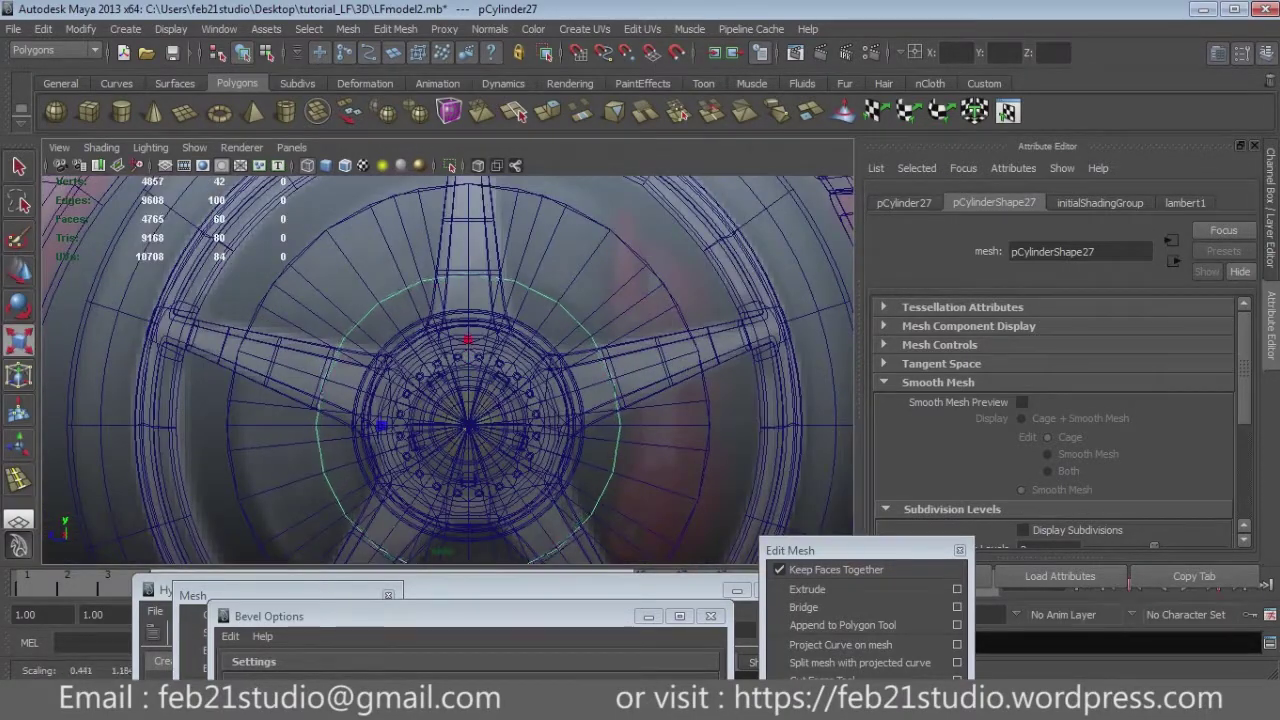
pyautogui.press('space')
pyautogui.press('r')
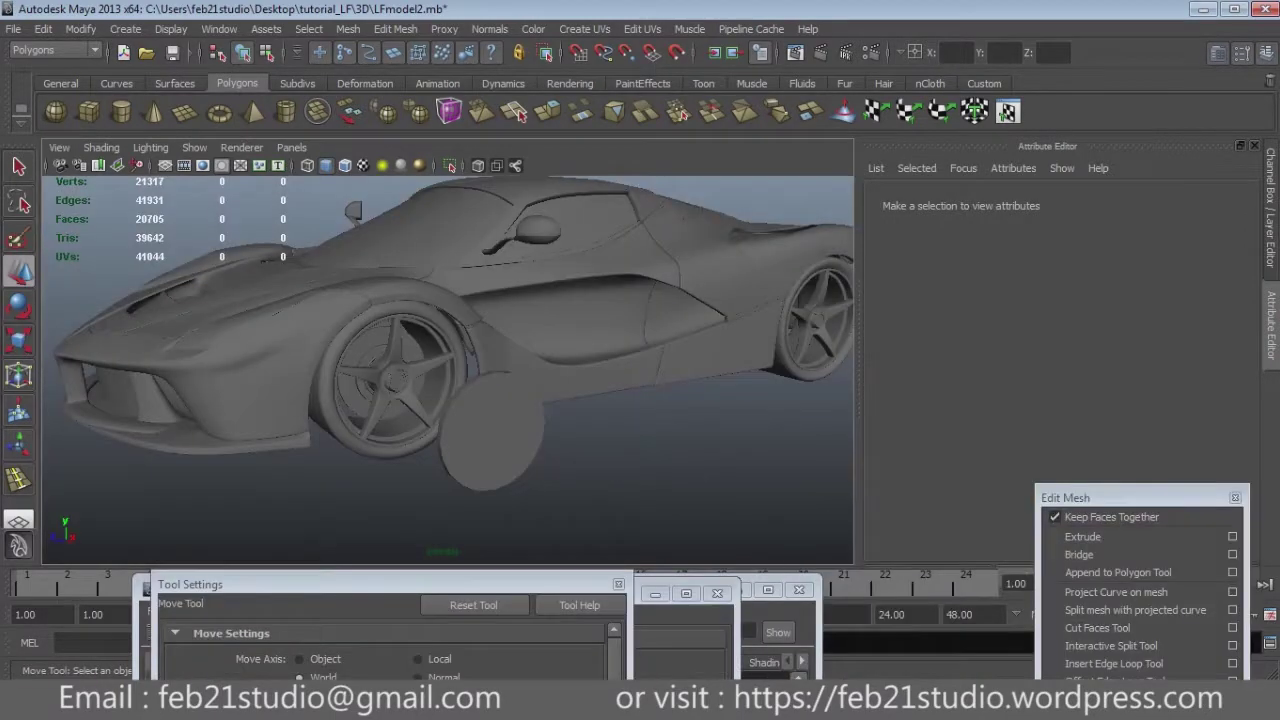
# Duplicate the disc cylinder and move the copy into the front wheel in the front view.
pyautogui.keyDown('alt'); pyautogui.moveTo(450, 370); pyautogui.dragTo(500, 350); pyautogui.keyUp('alt')
pyautogui.click(500, 480)
pyautogui.hotkey('ctrl', 'd')
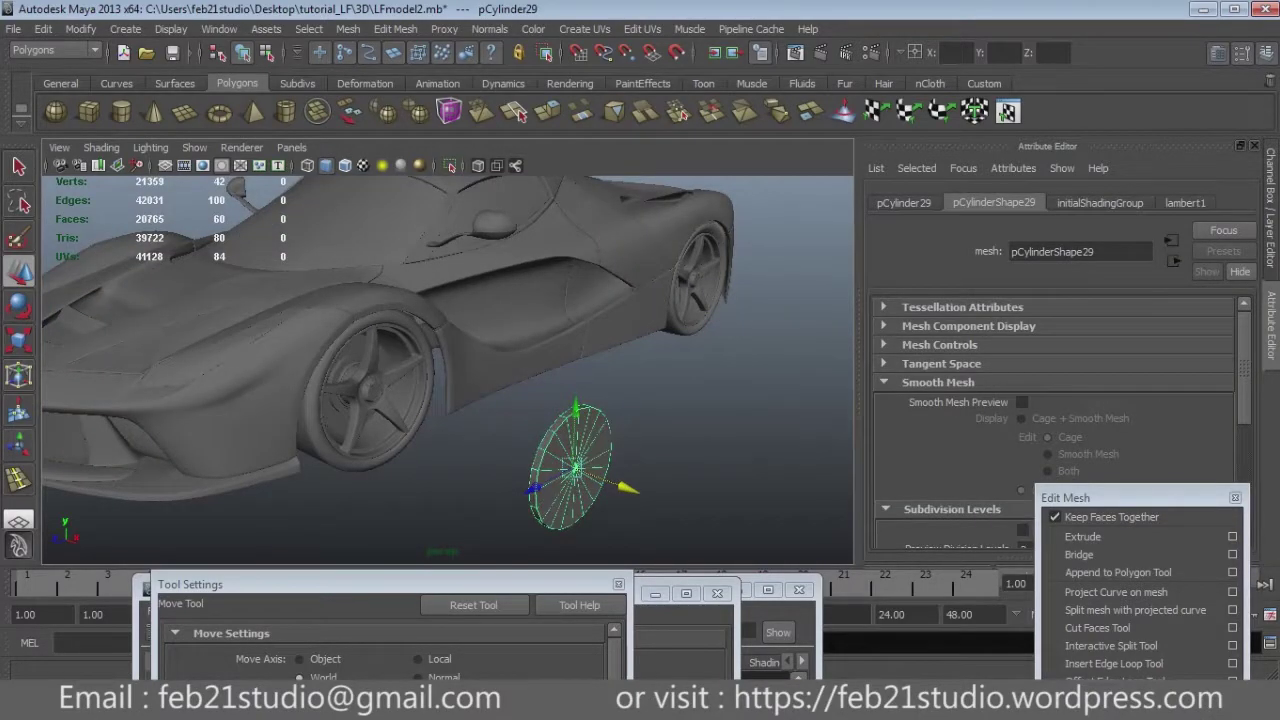
pyautogui.press('space')
pyautogui.press('space')
pyautogui.scroll(5, 700, 370)
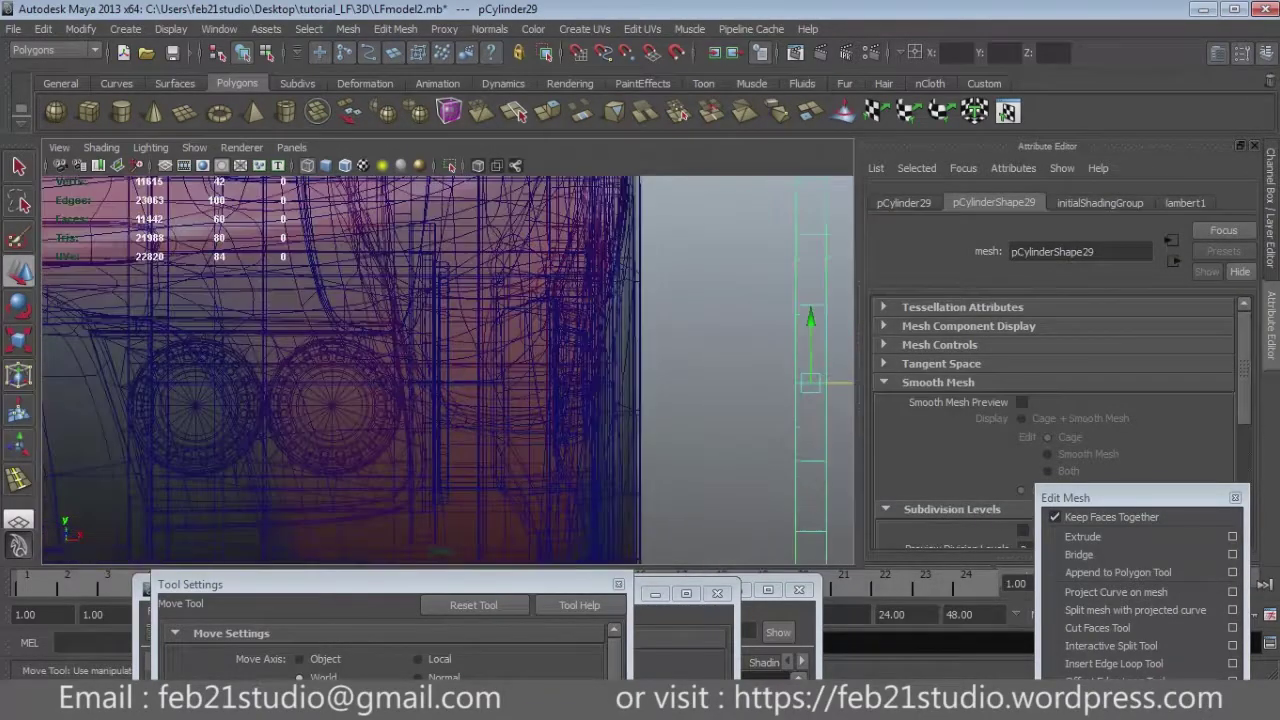
pyautogui.scroll(-3, 480, 370)
pyautogui.scroll(3, 480, 370)
pyautogui.scroll(2, 480, 370)
pyautogui.moveTo(538, 229); pyautogui.dragTo(412, 229)
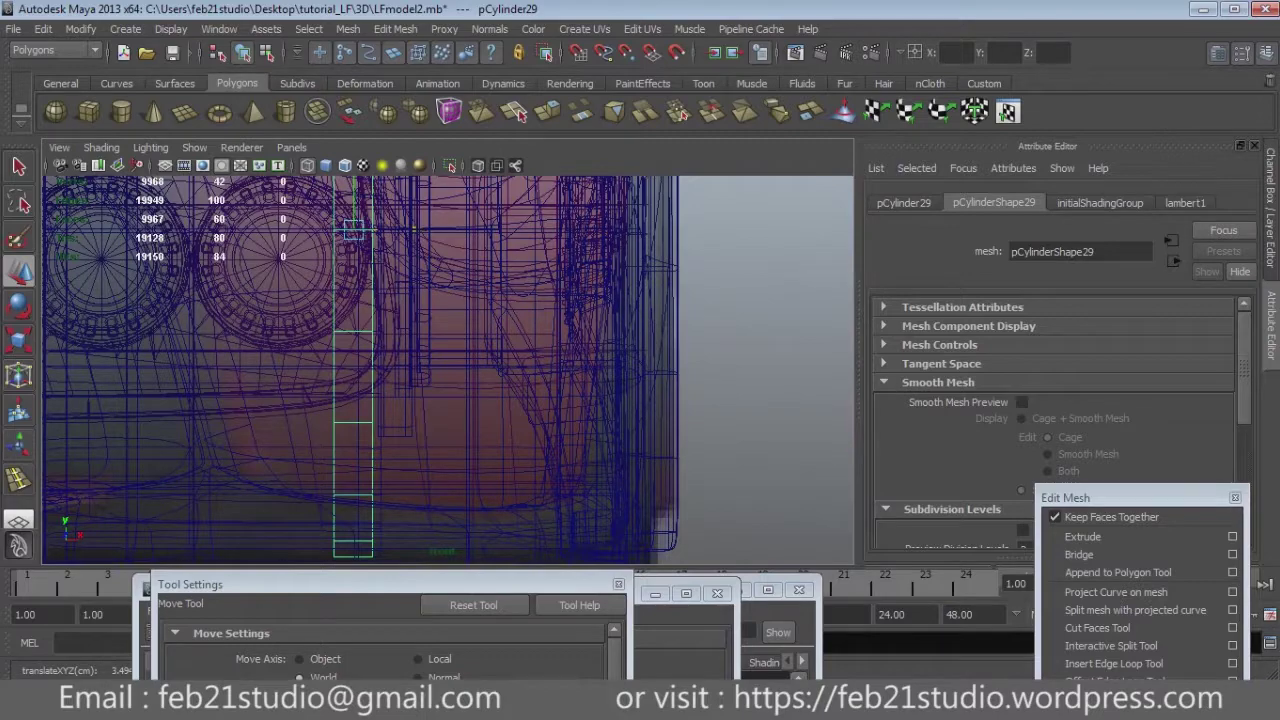
pyautogui.keyDown('alt'); pyautogui.moveTo(500, 400); pyautogui.dragTo(569, 420, button='middle'); pyautogui.keyUp('alt')
pyautogui.press('r')
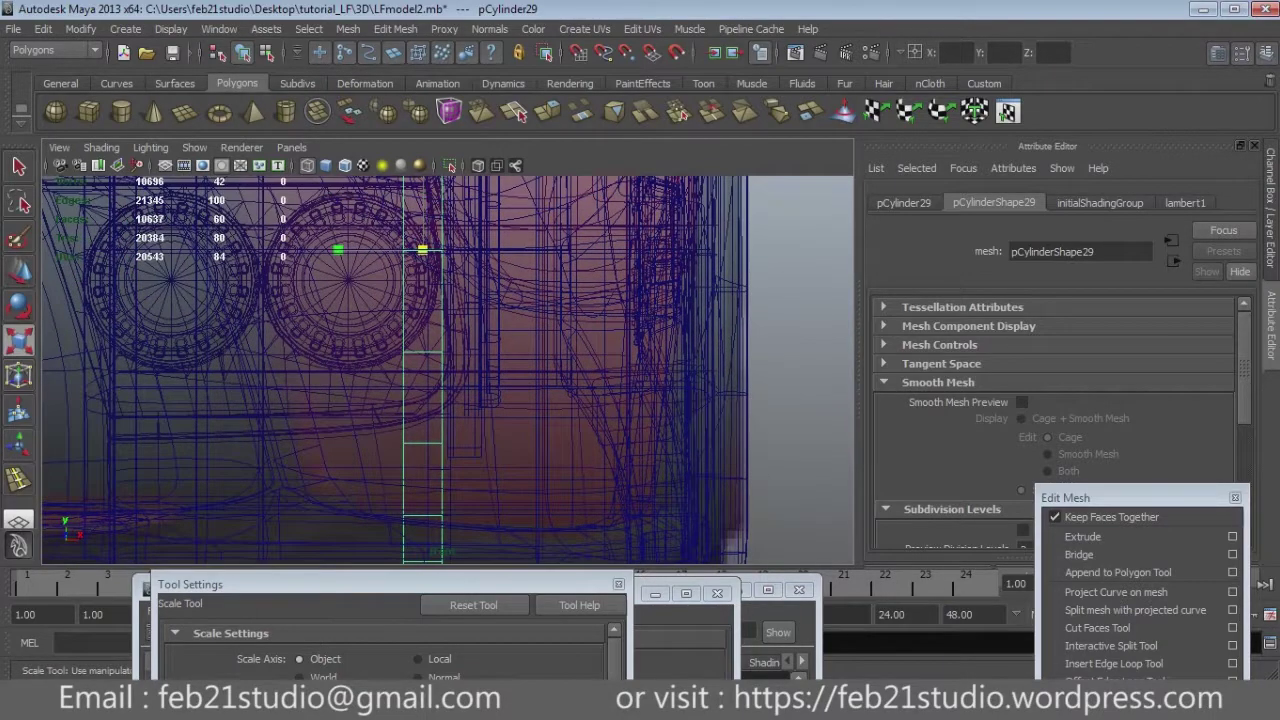
pyautogui.press('w')
pyautogui.moveTo(423, 249); pyautogui.dragTo(438, 249)
# Scale the copy into a ring that sits just inside the rim around the hub.
pyautogui.keyDown('alt'); pyautogui.moveTo(497, 249); pyautogui.dragTo(537, 211, button='middle'); pyautogui.keyUp('alt')
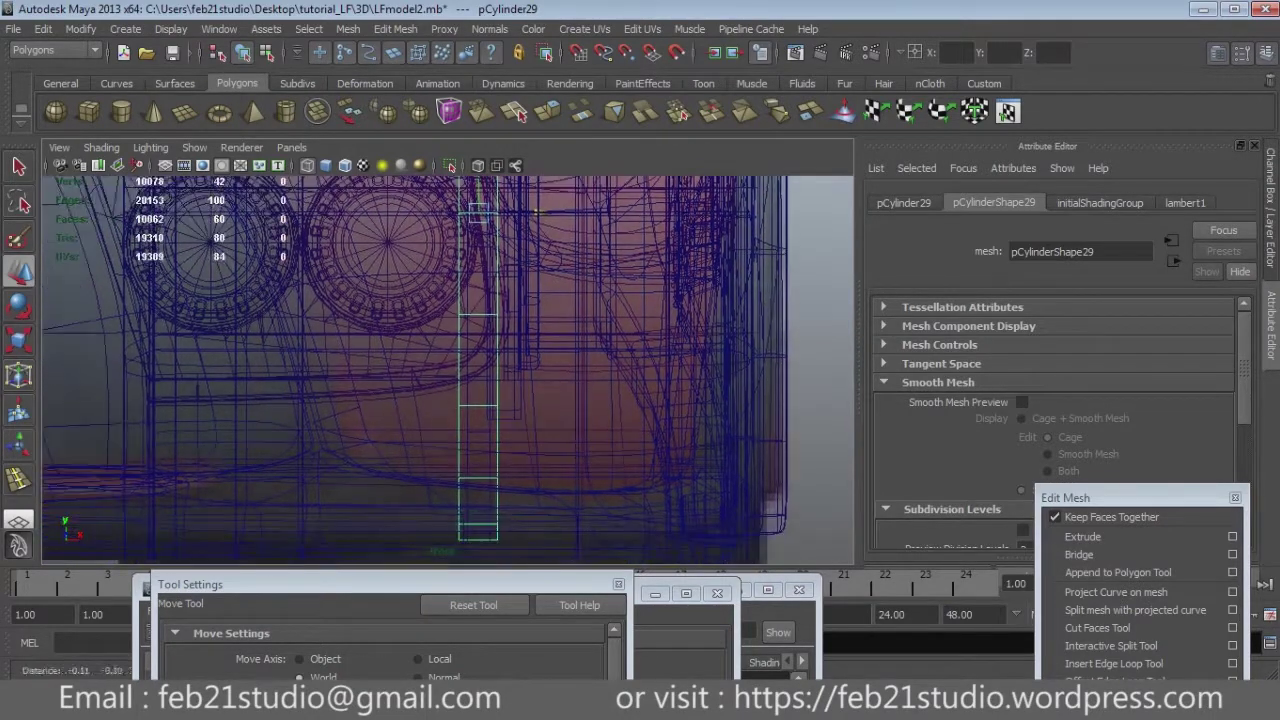
pyautogui.scroll(-5, 537, 211)
pyautogui.press('r')
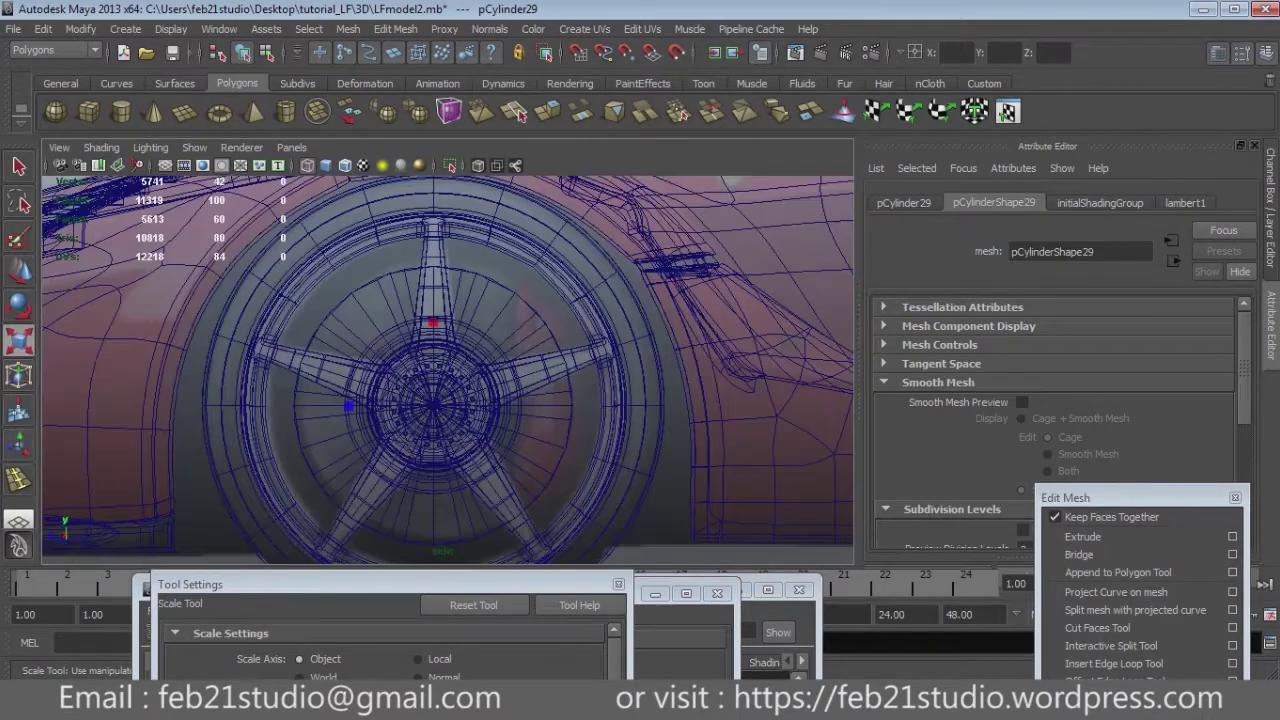
pyautogui.moveTo(432, 405); pyautogui.dragTo(400, 405)
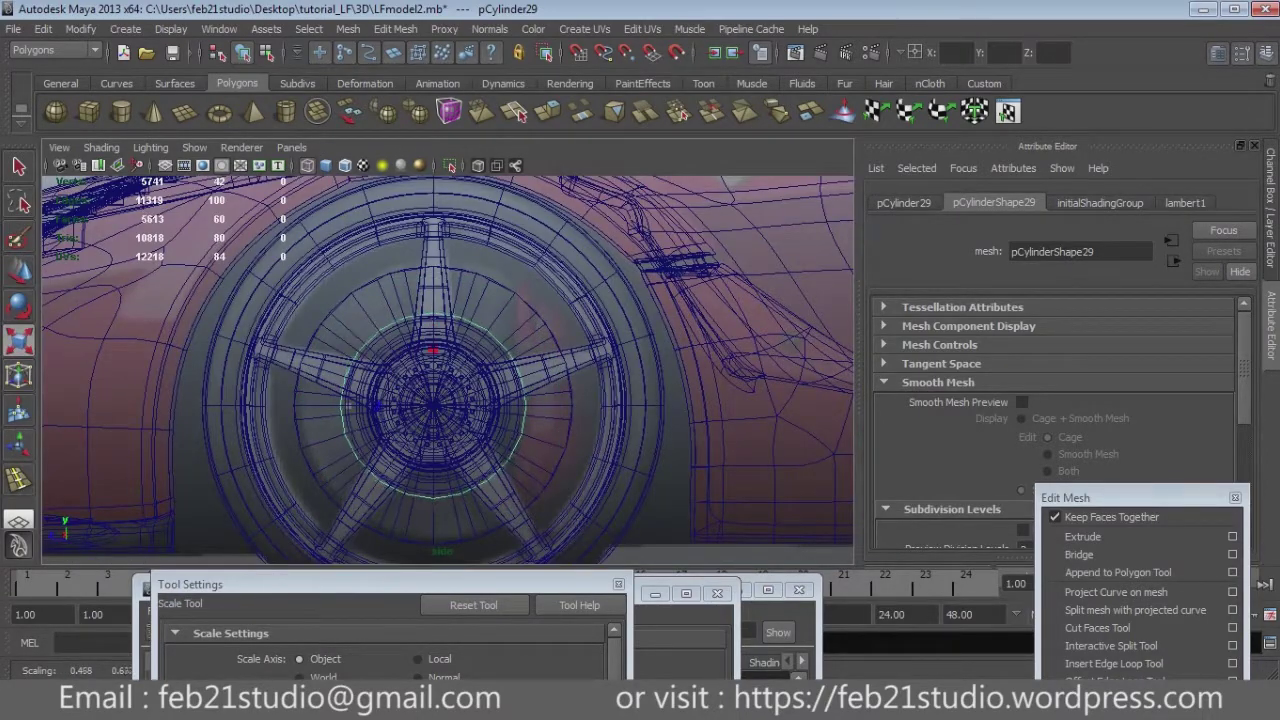
pyautogui.scroll(2, 513, 536)
pyautogui.scroll(2, 513, 536)
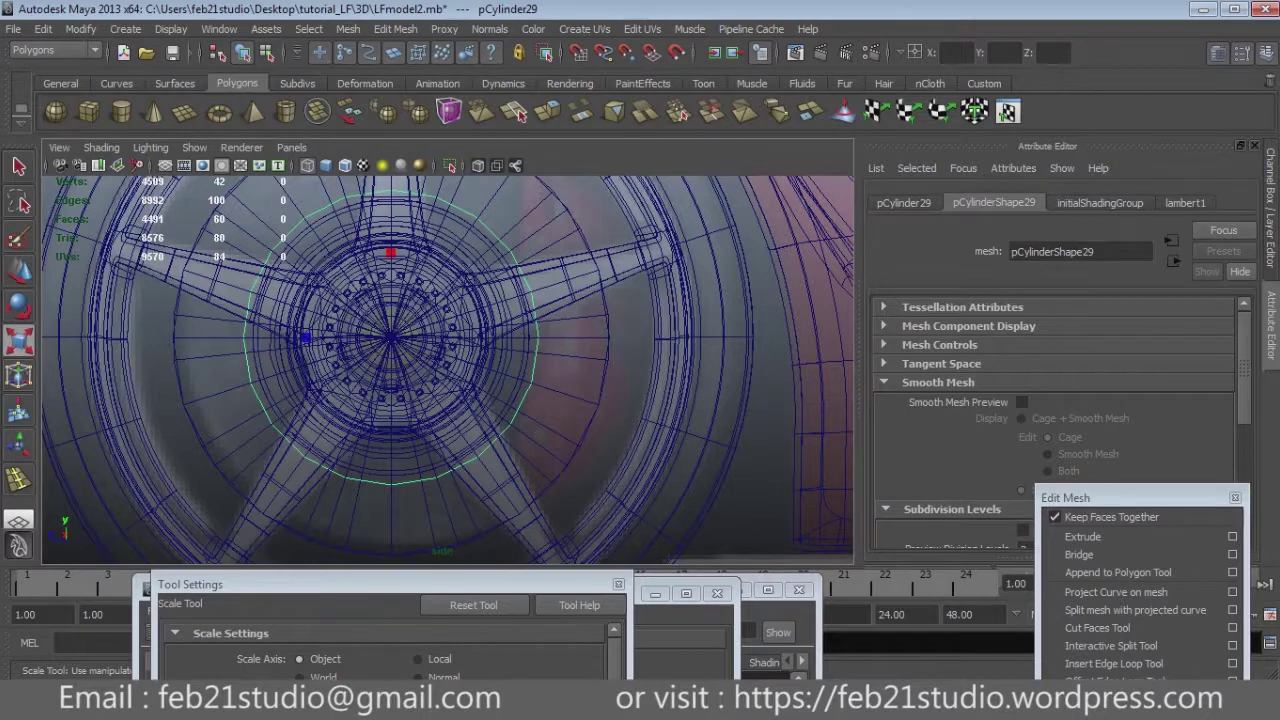
pyautogui.keyDown('alt'); pyautogui.moveTo(440, 370); pyautogui.dragTo(454, 370, button='middle'); pyautogui.keyUp('alt')
pyautogui.moveTo(405, 336); pyautogui.dragTo(450, 336)
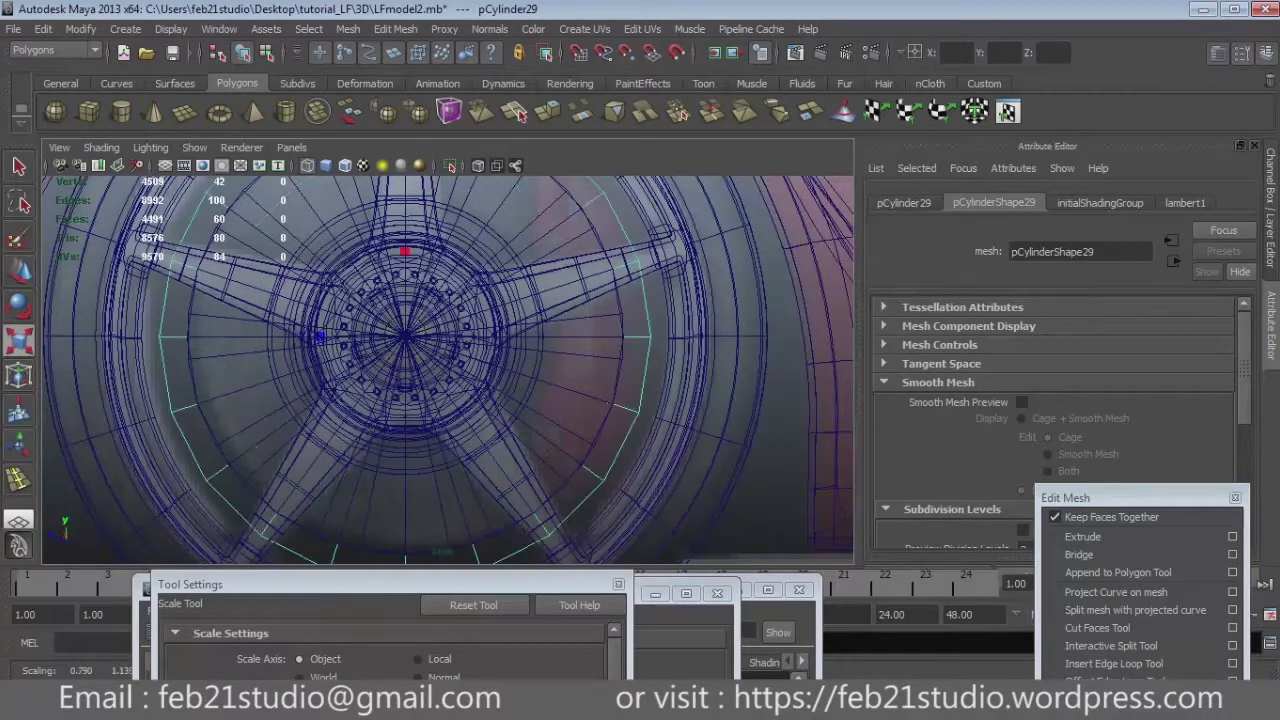
pyautogui.scroll(-2, 416, 345)
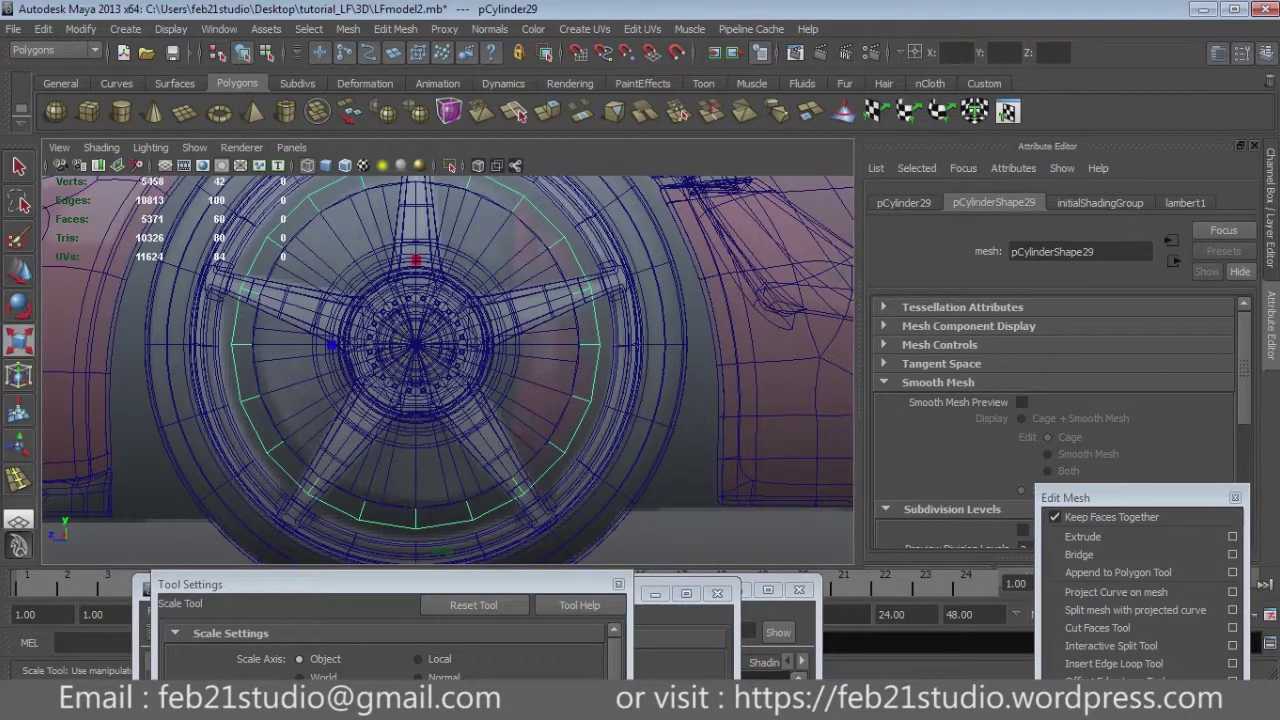
pyautogui.moveTo(450, 336); pyautogui.dragTo(453, 336)
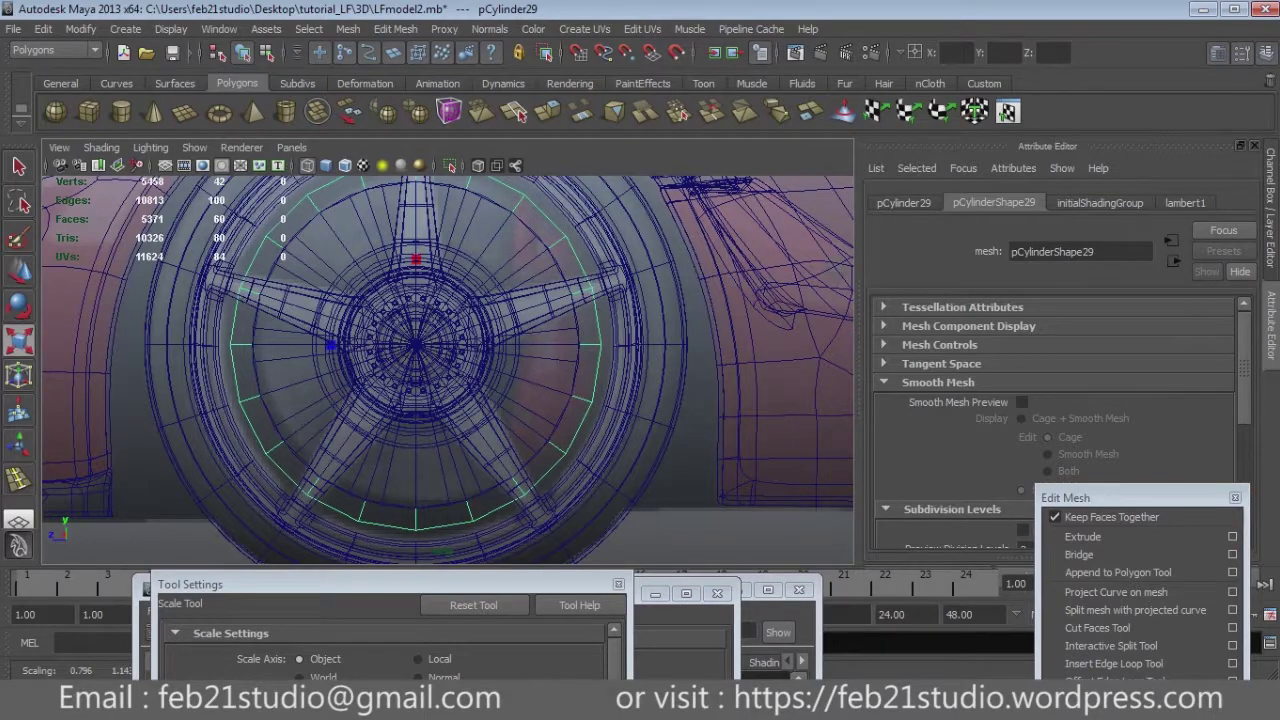
# Narrow the ring's thickness in the side view, then return to the wheel close-up and deselect.
pyautogui.press('space')
pyautogui.press('space')
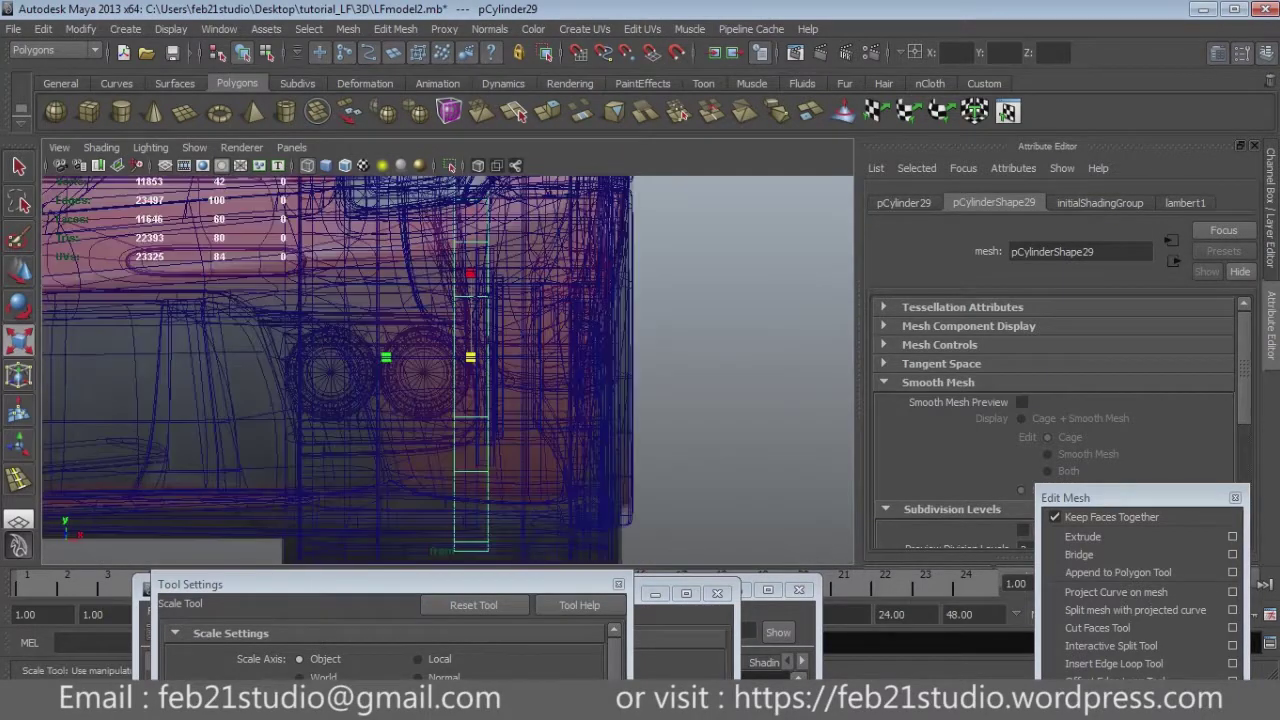
pyautogui.moveTo(293, 357); pyautogui.dragTo(386, 357)
pyautogui.scroll(-2, 450, 370)
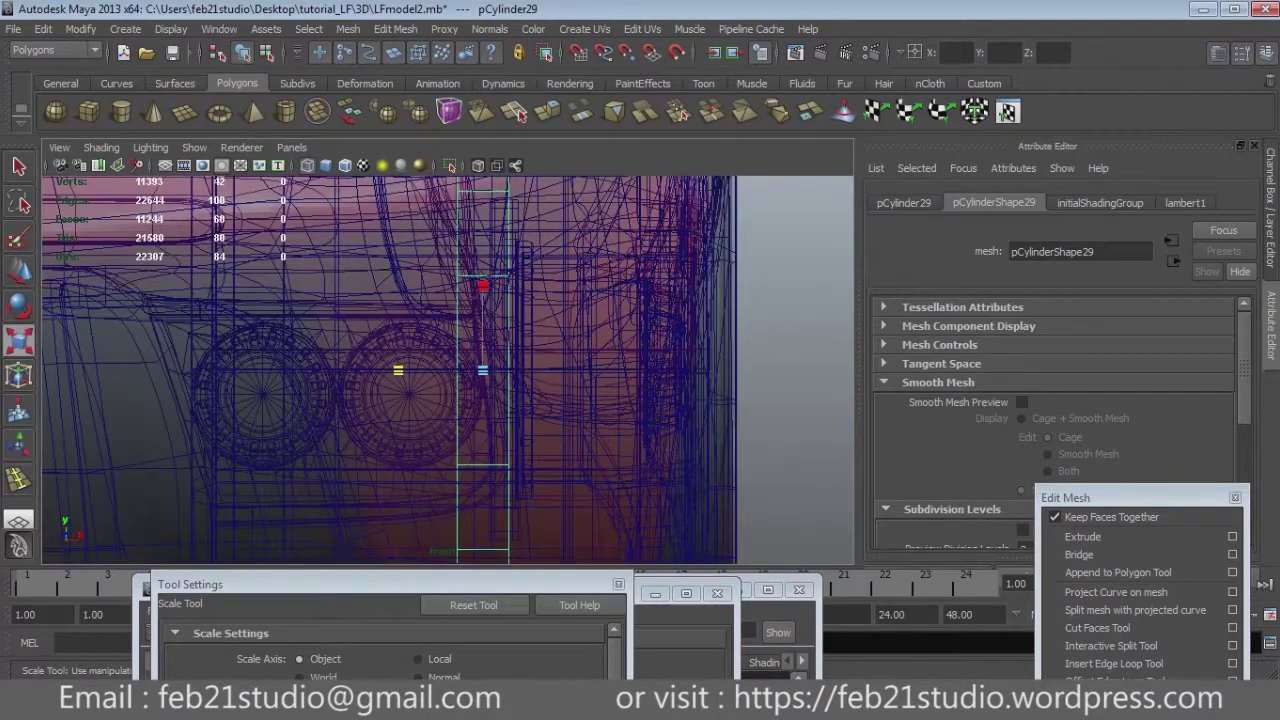
pyautogui.scroll(-3, 450, 370)
pyautogui.press('space')
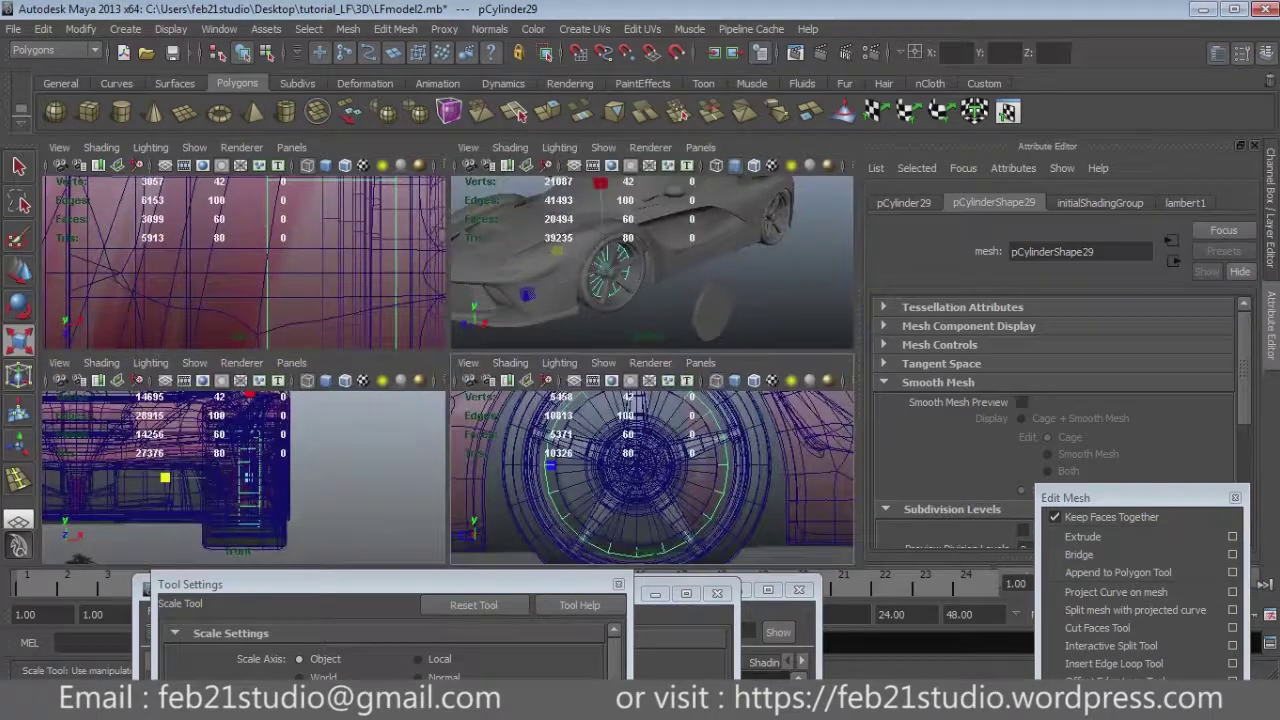
pyautogui.press('space')
pyautogui.keyDown('alt'); pyautogui.moveTo(450, 370); pyautogui.dragTo(460, 380, button='middle'); pyautogui.keyUp('alt')
pyautogui.click(740, 530)
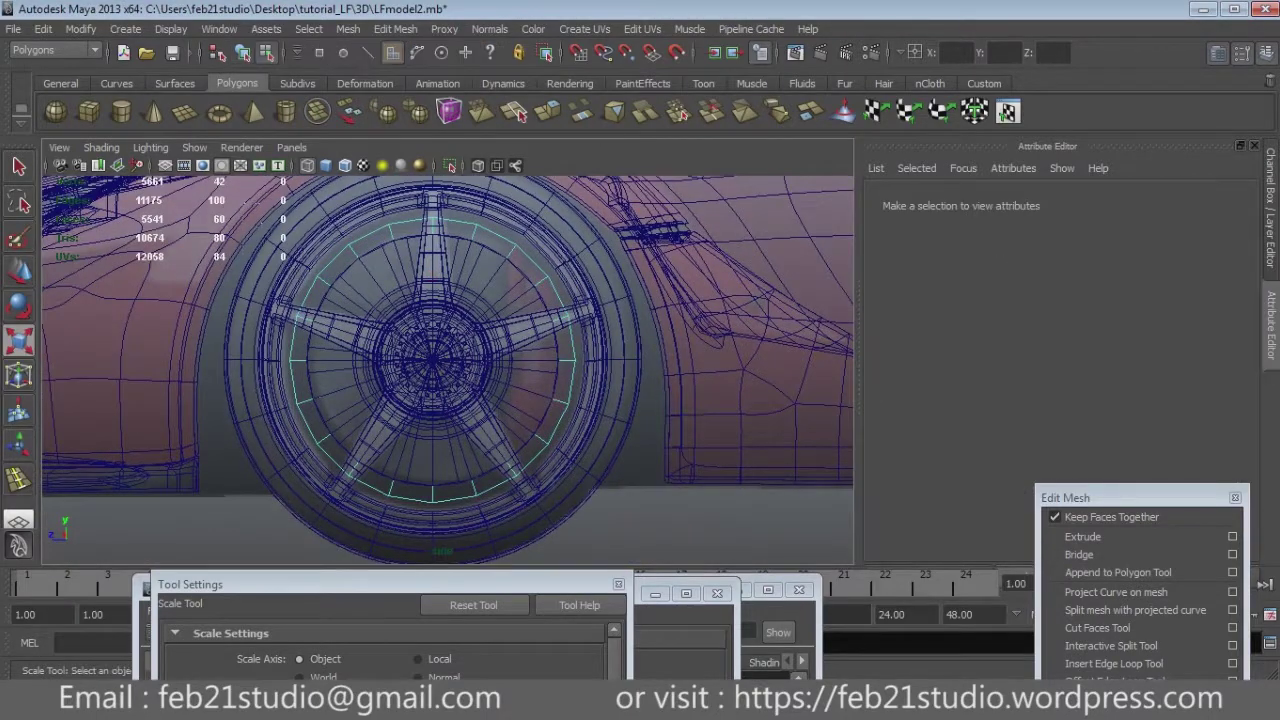
# Delete most of the ring's faces and select the faces of the remaining arc.
pyautogui.moveTo(475, 525); pyautogui.dragTo(480, 530)
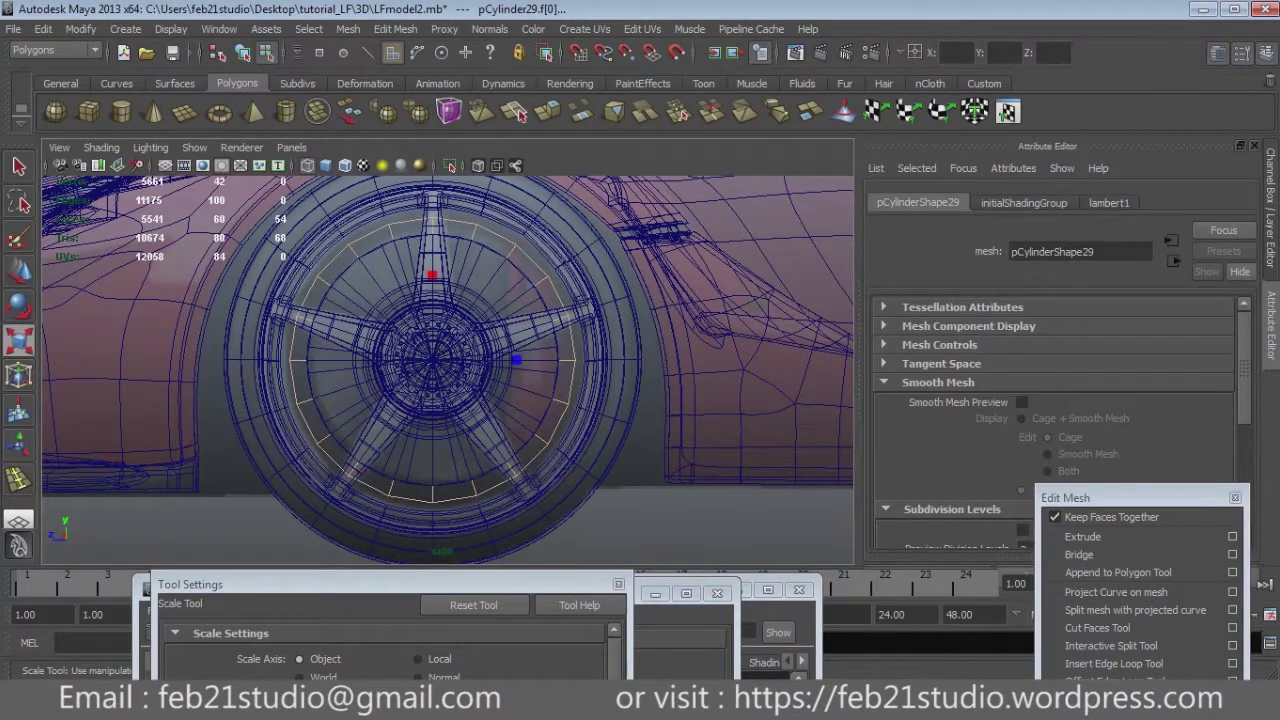
pyautogui.press('Delete')
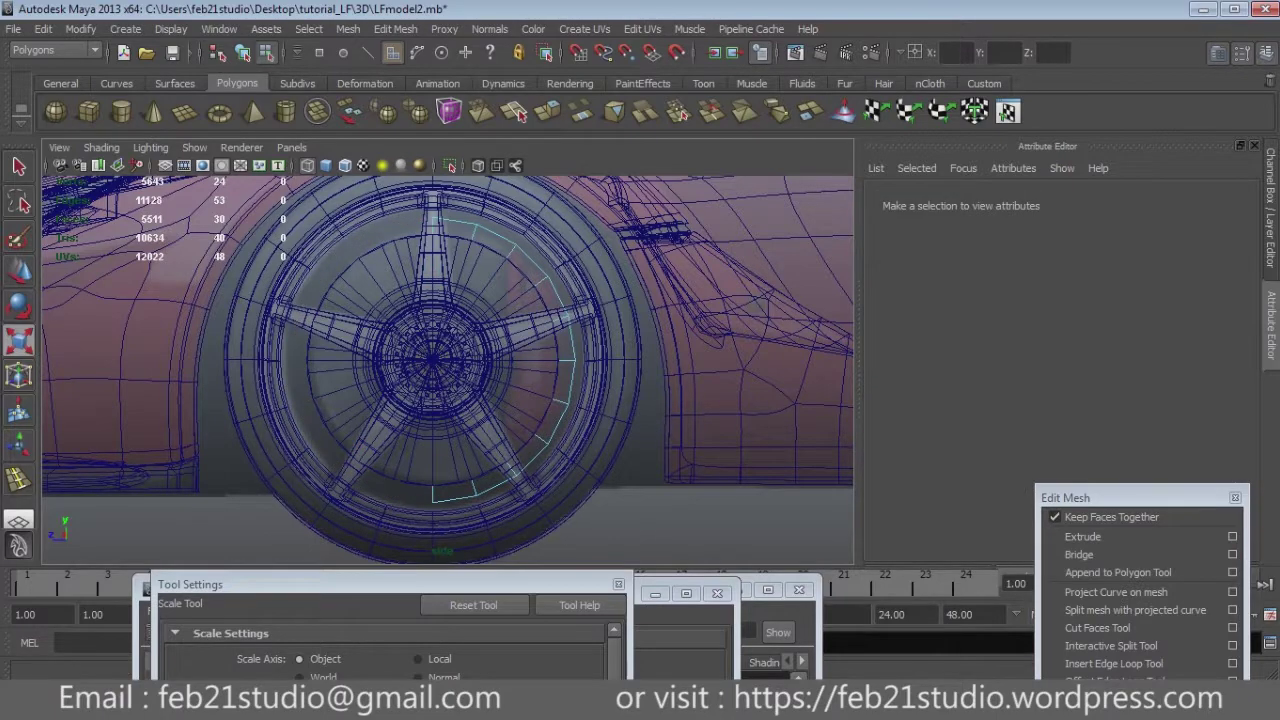
pyautogui.click(490, 238)
pyautogui.click(492, 537)
pyautogui.scroll(3, 450, 370)
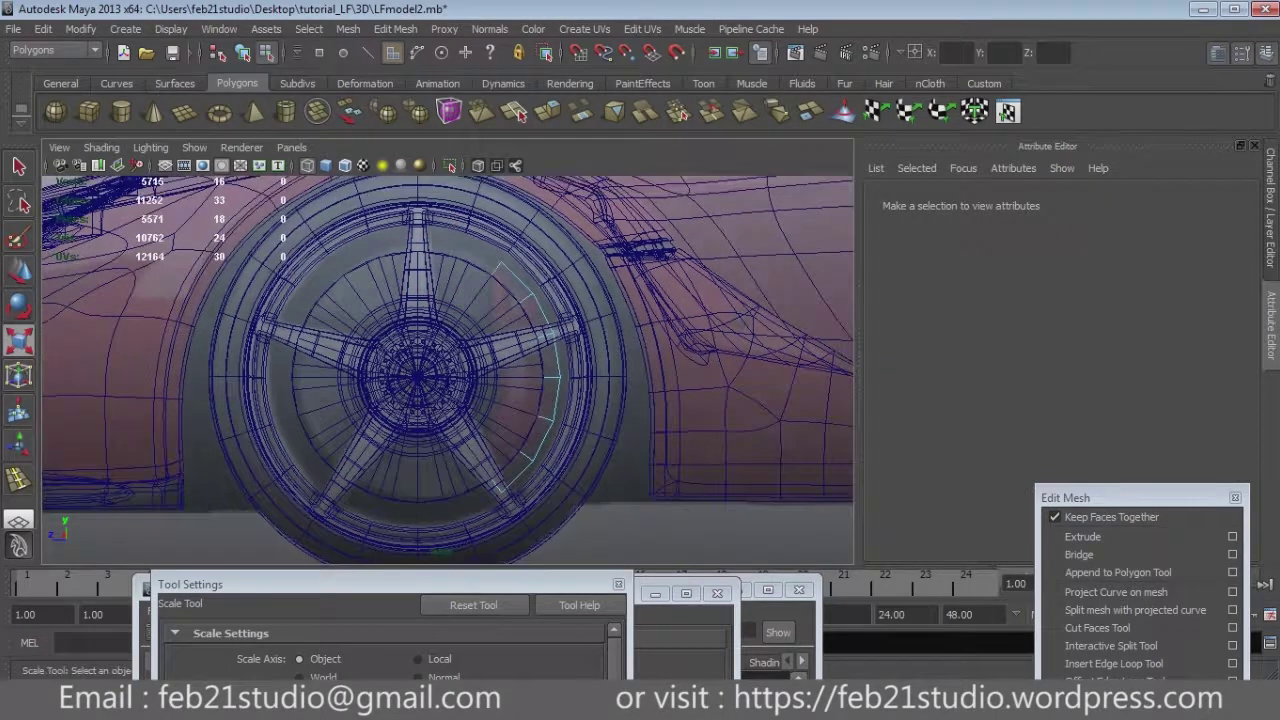
pyautogui.click(585, 450)
pyautogui.scroll(-3, 450, 370)
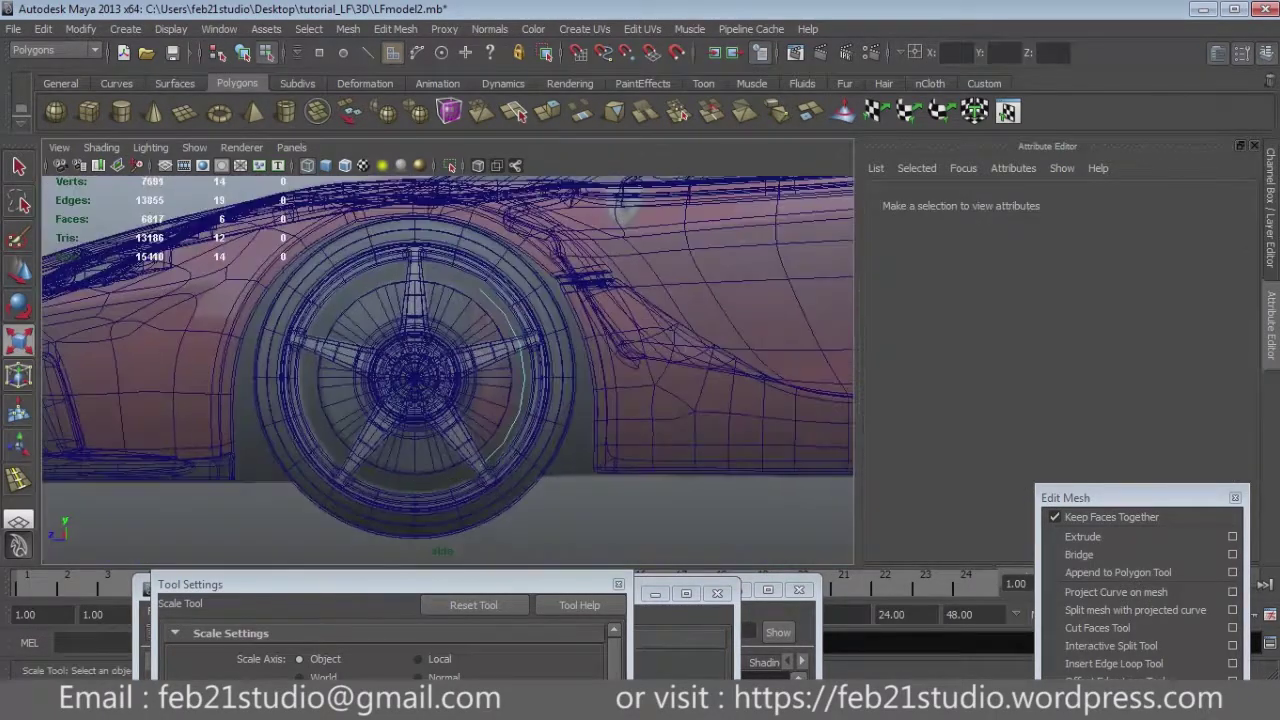
# Extrude the arc faces outward twice and reposition the caliper block's vertices.
pyautogui.click(1083, 536)
pyautogui.moveTo(516, 262); pyautogui.dragTo(503, 273)
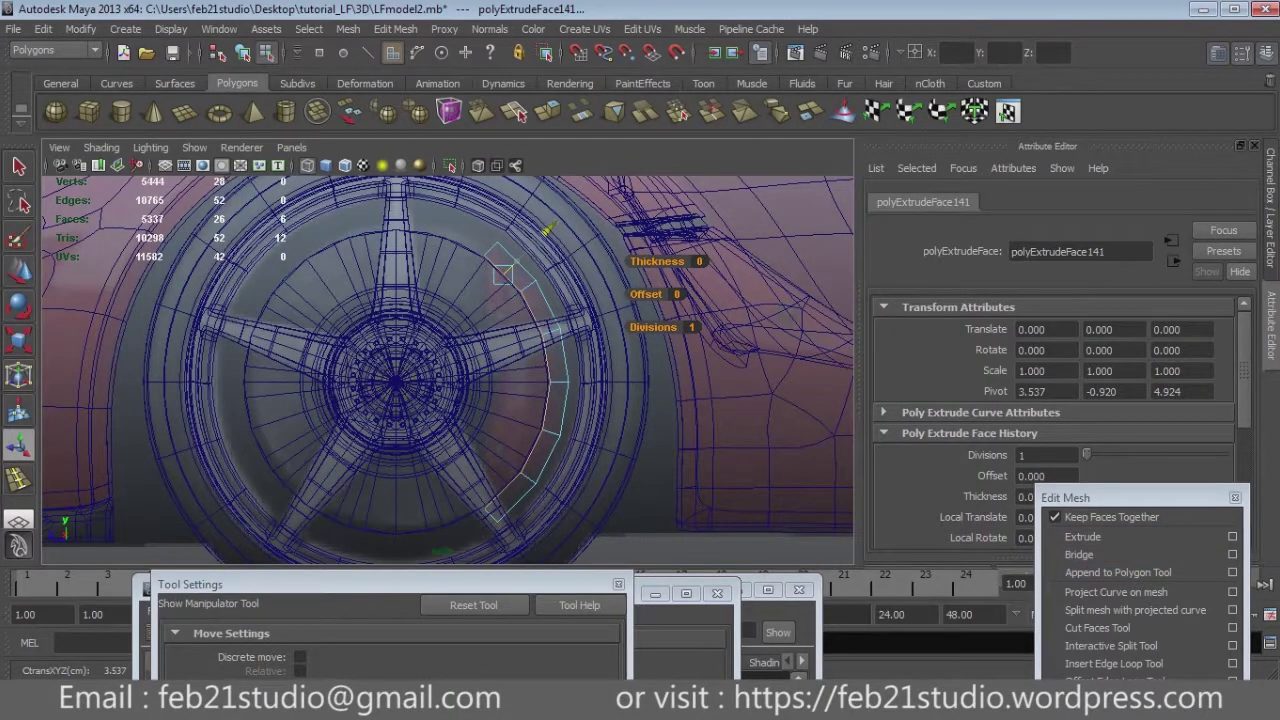
pyautogui.press('5')
pyautogui.moveTo(503, 273)
pyautogui.keyDown('alt'); pyautogui.mouseDown()
pyautogui.moveTo(471, 204)
pyautogui.moveTo(440, 300)
pyautogui.mouseUp(); pyautogui.keyUp('alt')
pyautogui.press('4')
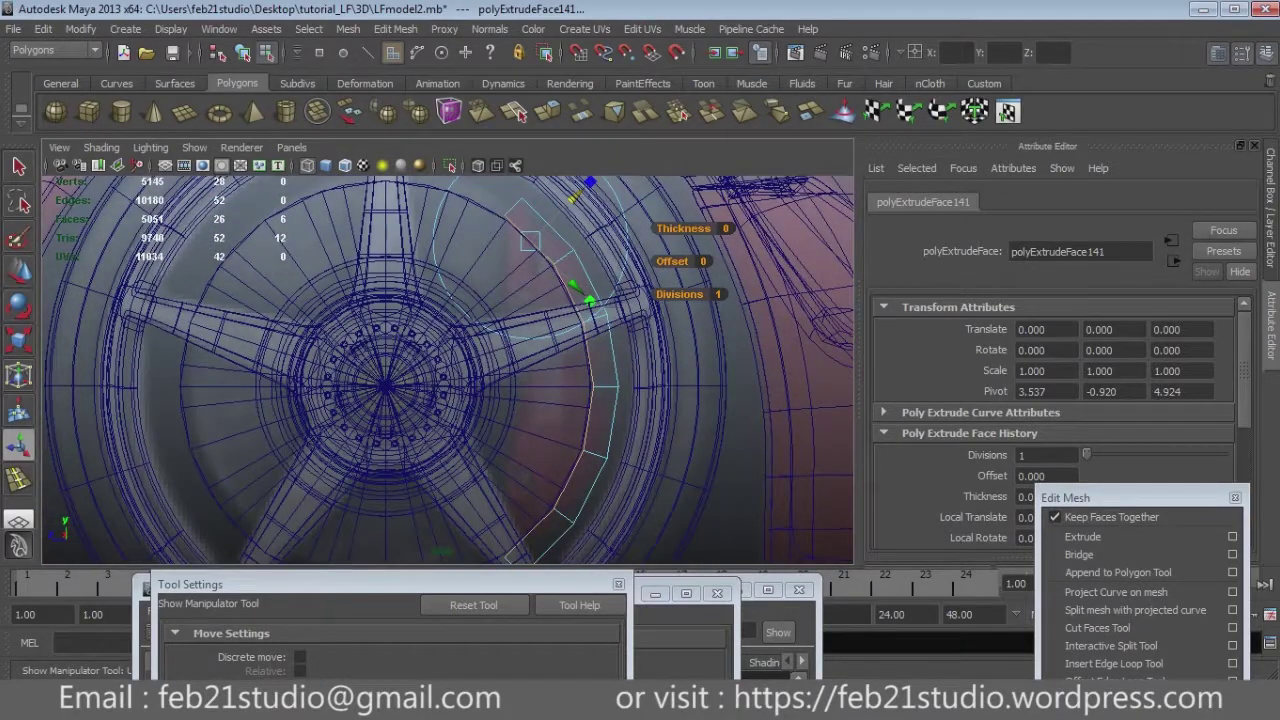
pyautogui.click(1083, 536)
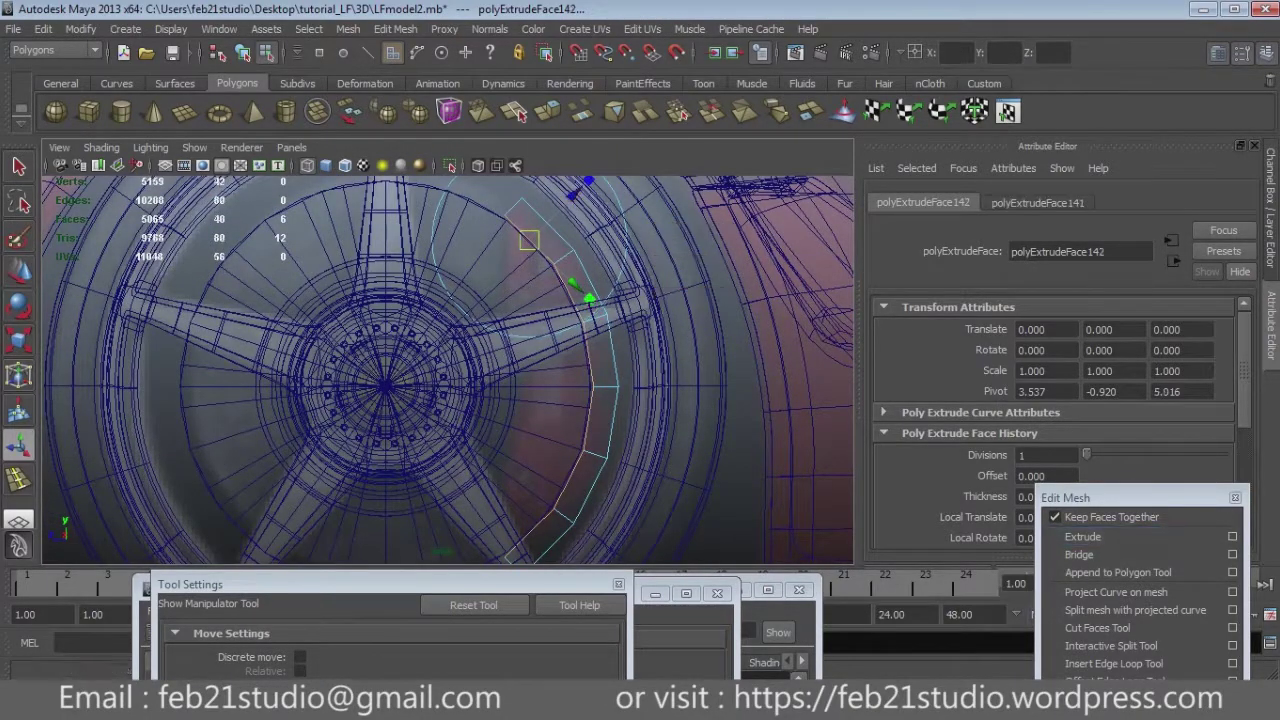
pyautogui.keyDown('alt'); pyautogui.moveTo(440, 300); pyautogui.dragTo(460, 300); pyautogui.keyUp('alt')
pyautogui.press('r')
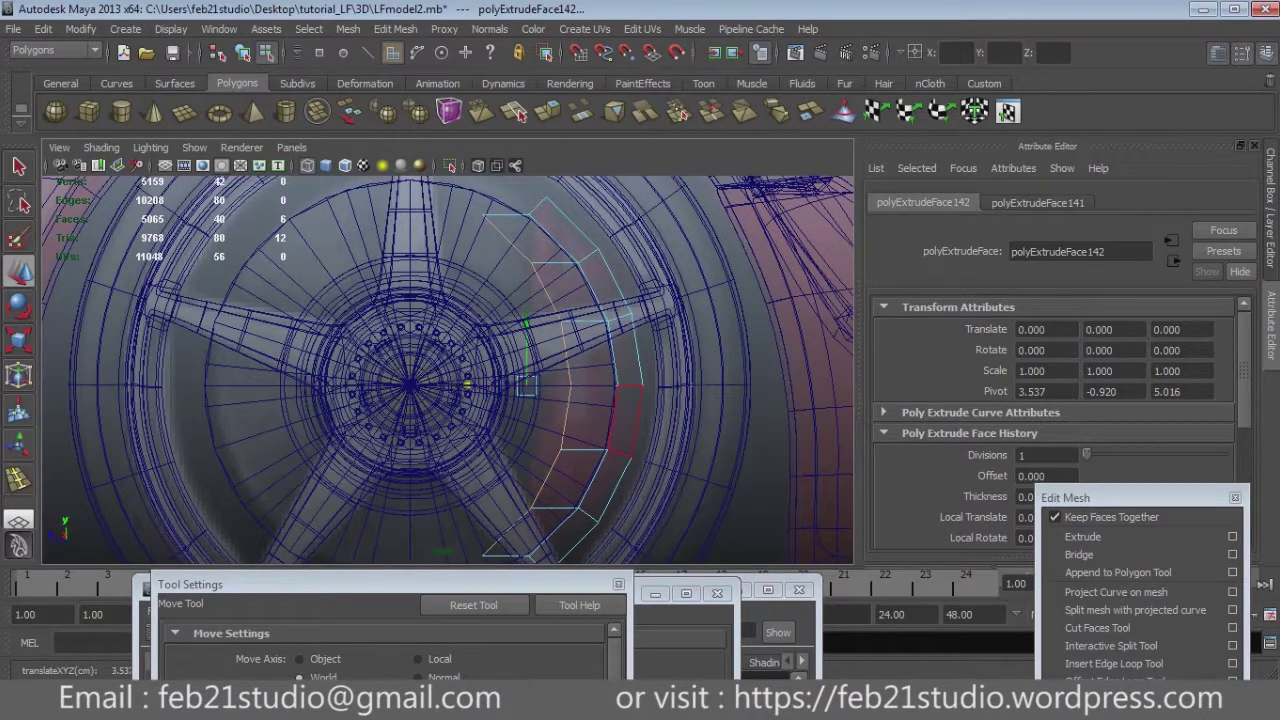
pyautogui.click(545, 288)
pyautogui.scroll(2, 448, 370)
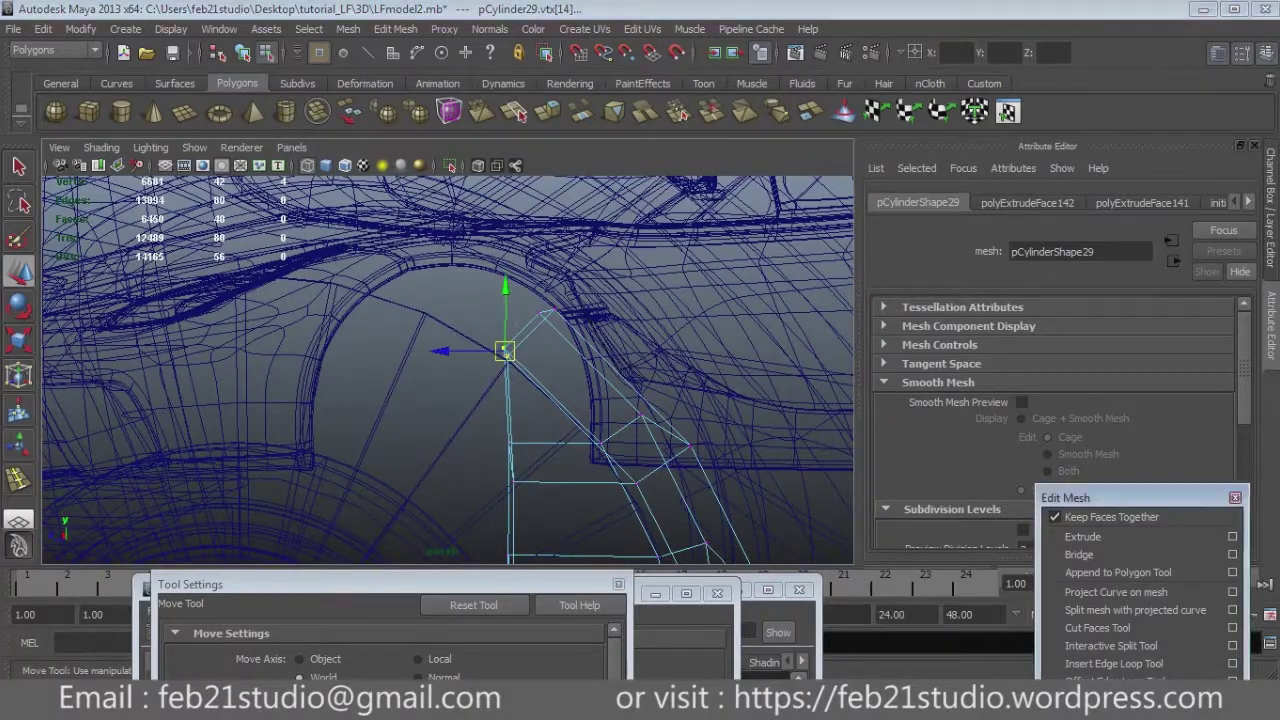
pyautogui.press('t')
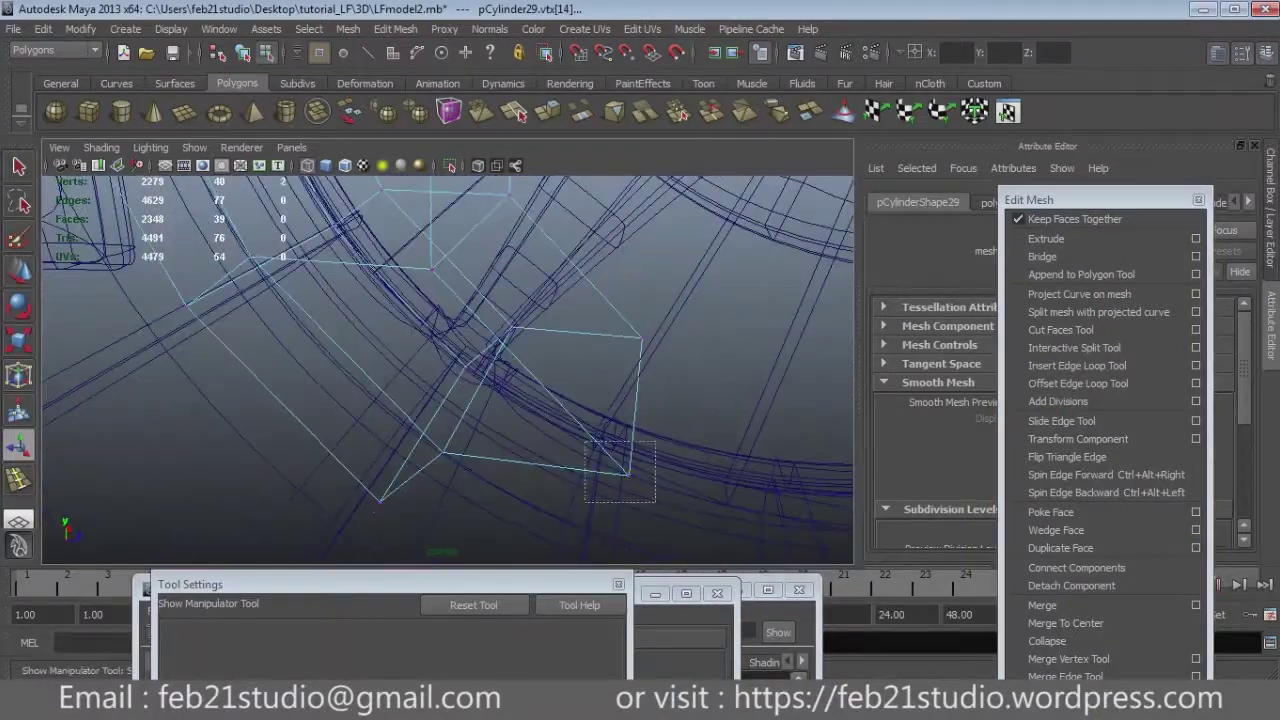
pyautogui.press('w')
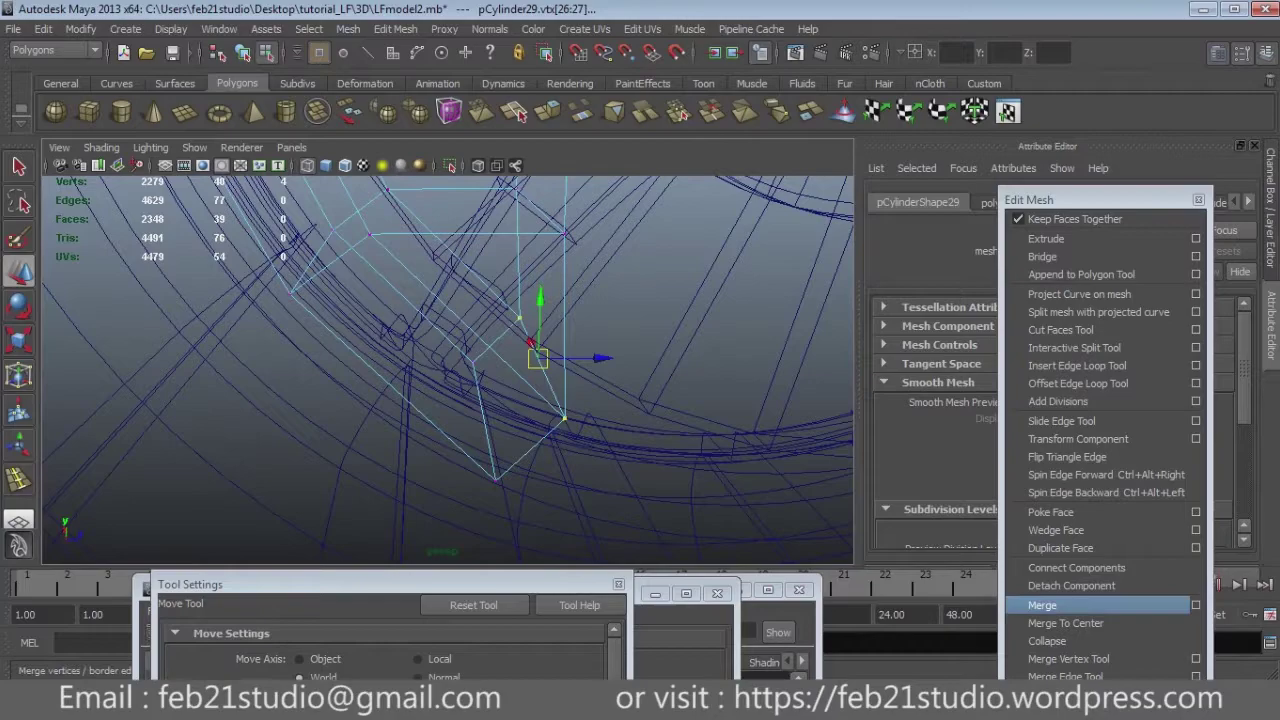
pyautogui.click(1042, 605)
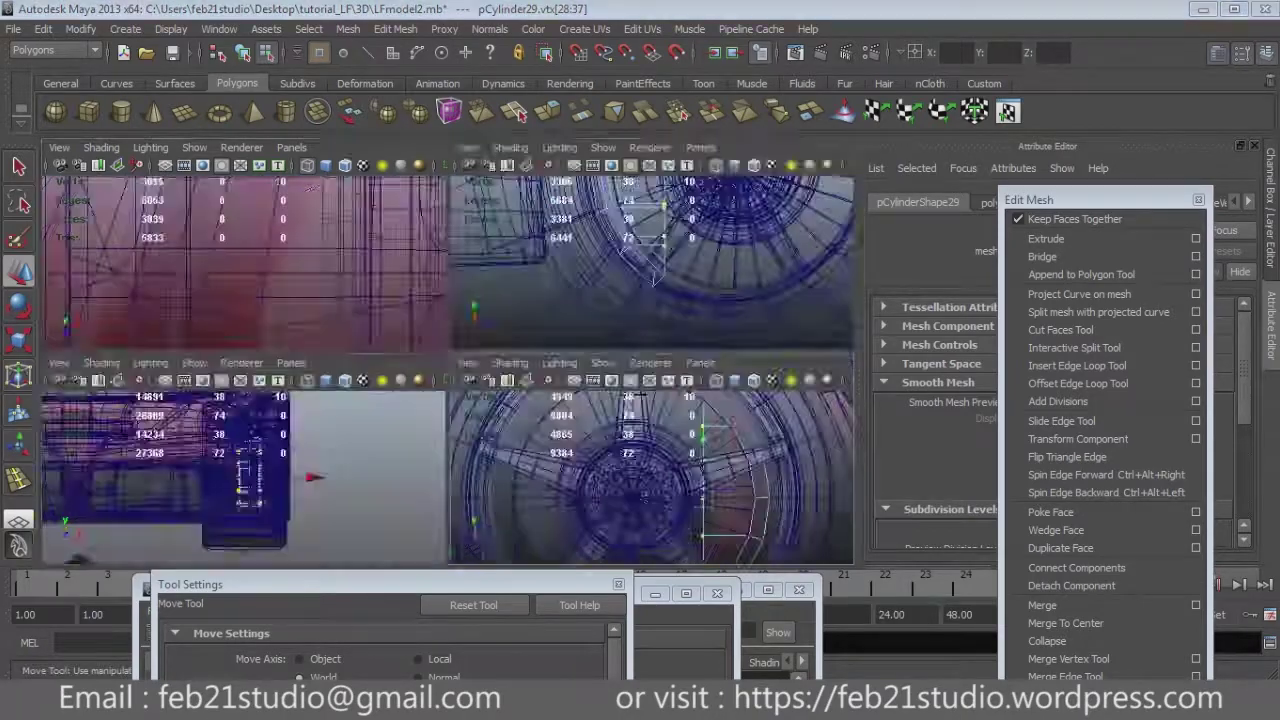
pyautogui.press('5')
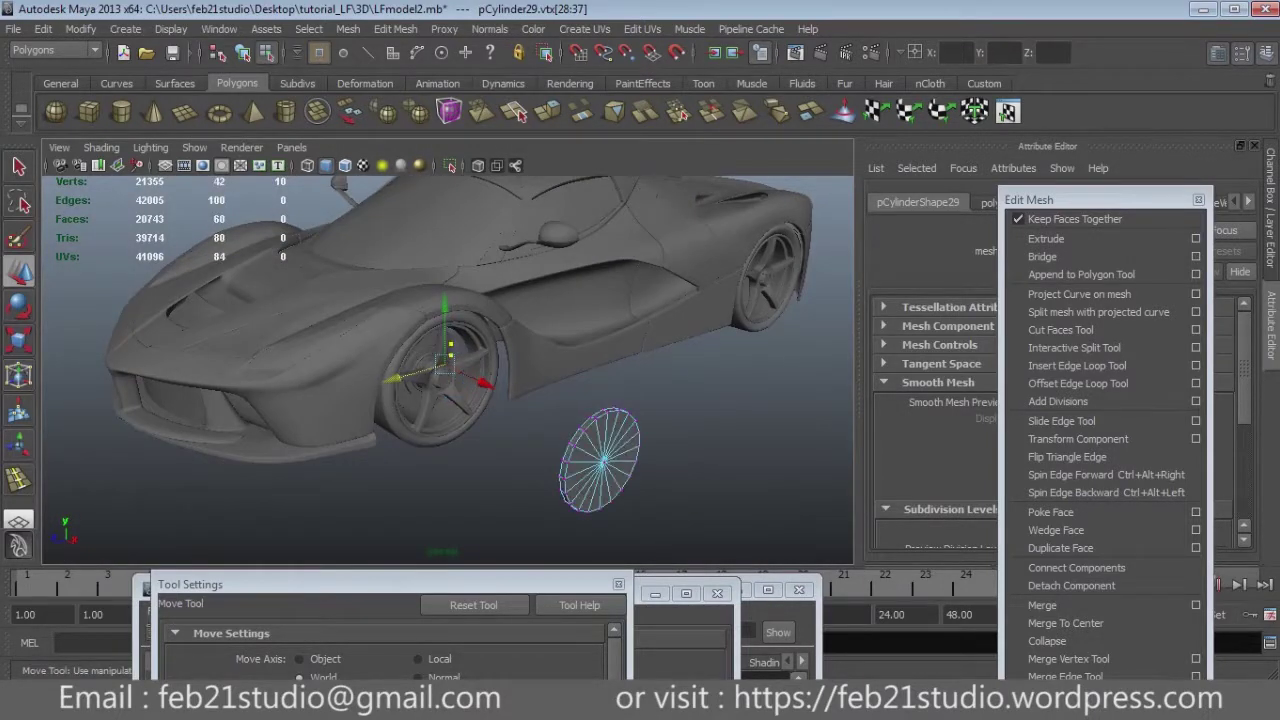
pyautogui.press('F8')
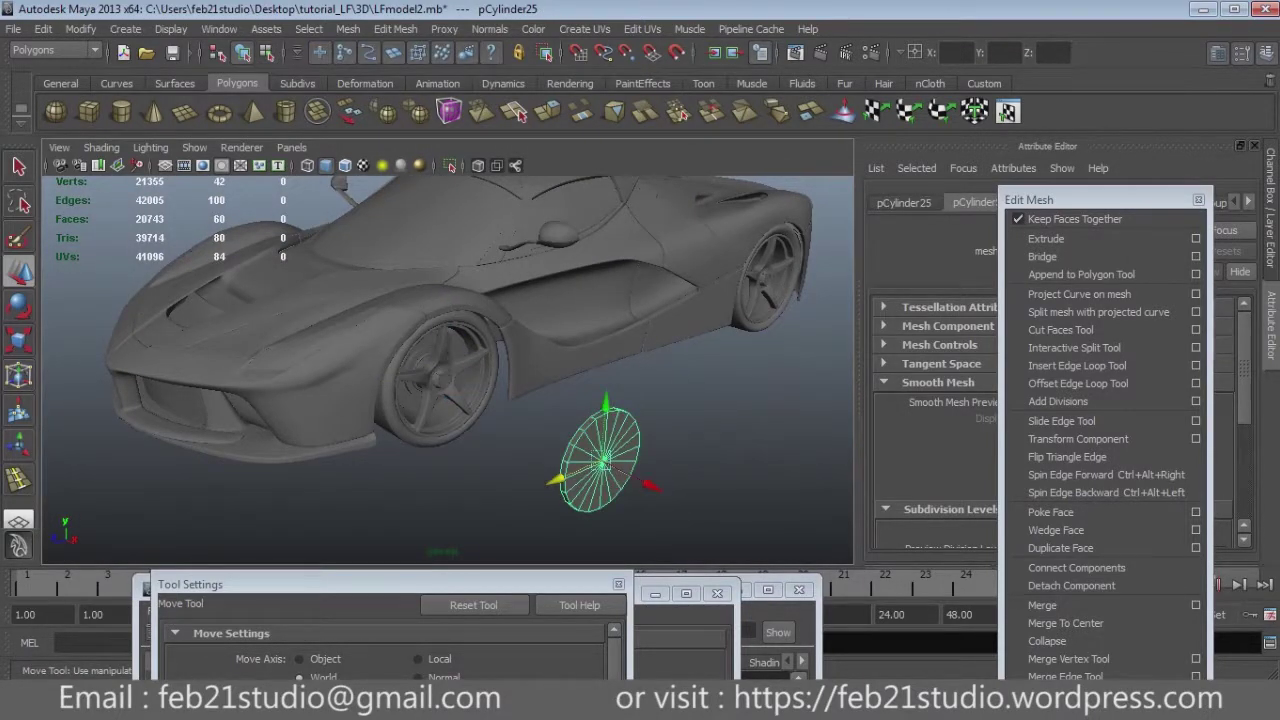
pyautogui.click(300, 500)
pyautogui.keyDown('alt'); pyautogui.moveTo(450, 450); pyautogui.dragTo(520, 430); pyautogui.keyUp('alt')
pyautogui.keyDown('alt'); pyautogui.moveTo(450, 400); pyautogui.dragTo(520, 380); pyautogui.keyUp('alt')
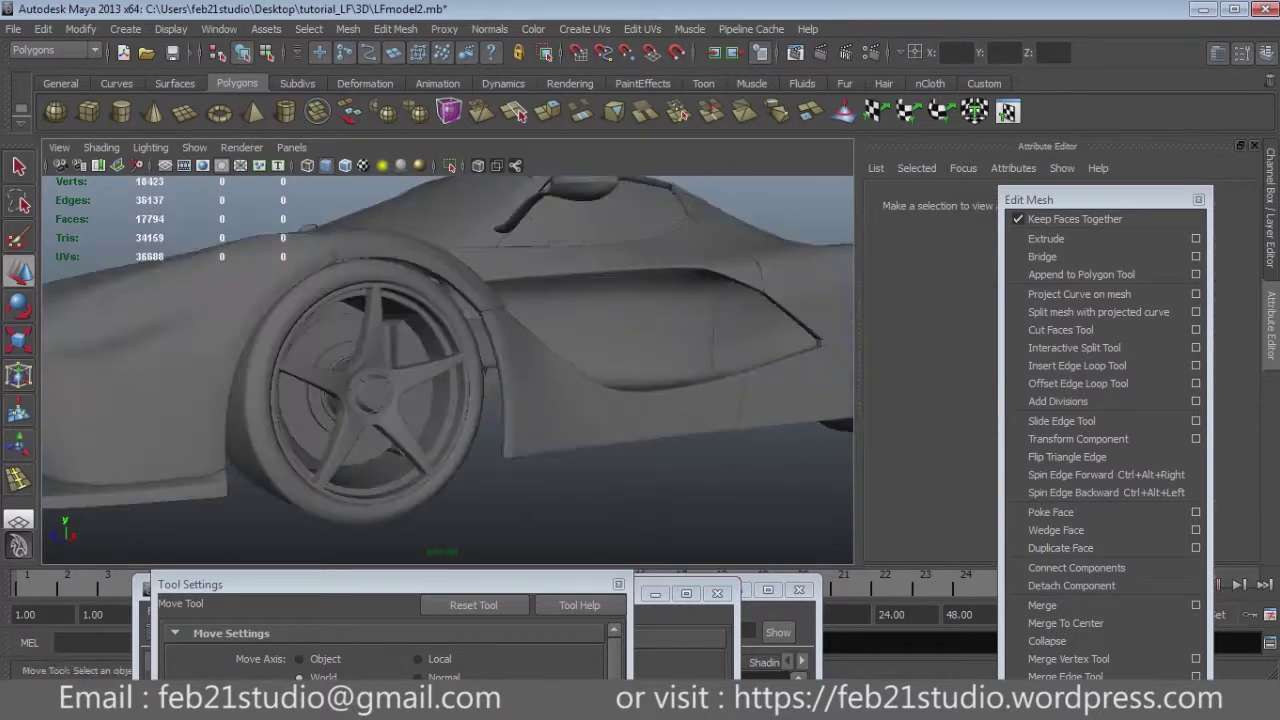
pyautogui.keyDown('alt'); pyautogui.moveTo(450, 400); pyautogui.dragTo(380, 380); pyautogui.keyUp('alt')
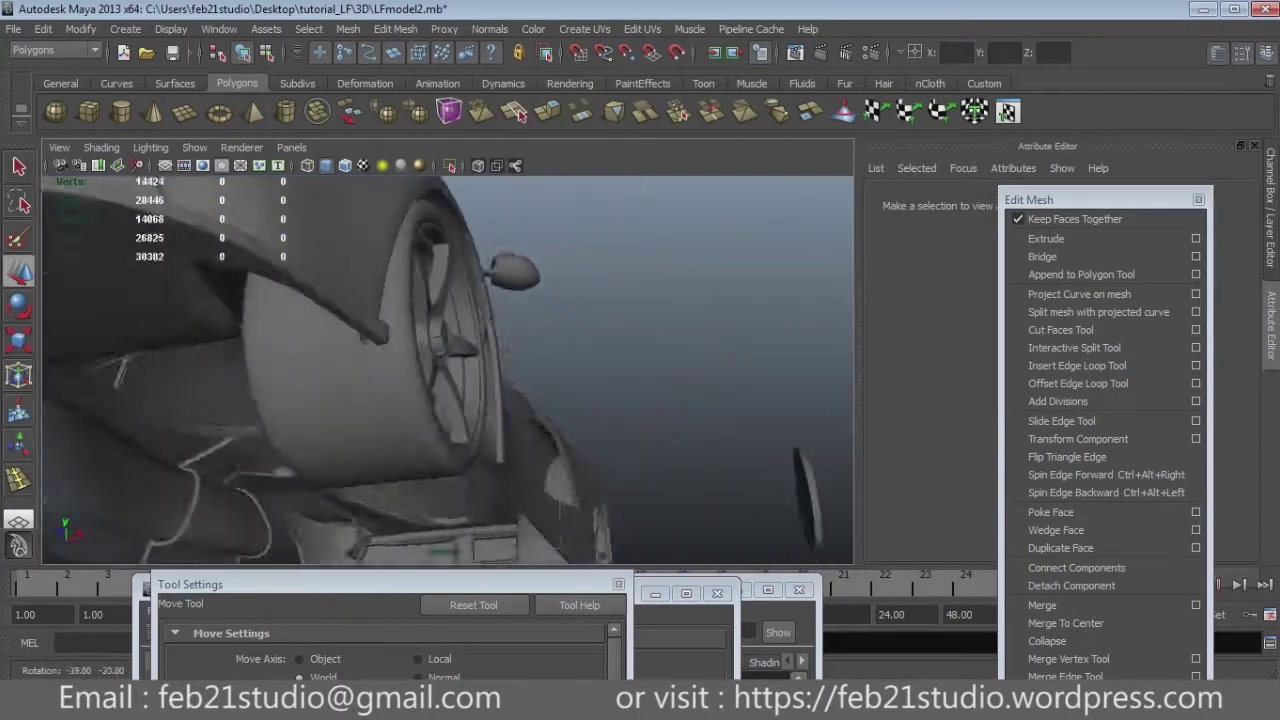
pyautogui.keyDown('alt'); pyautogui.moveTo(450, 400); pyautogui.dragTo(380, 420, button='right'); pyautogui.keyUp('alt')
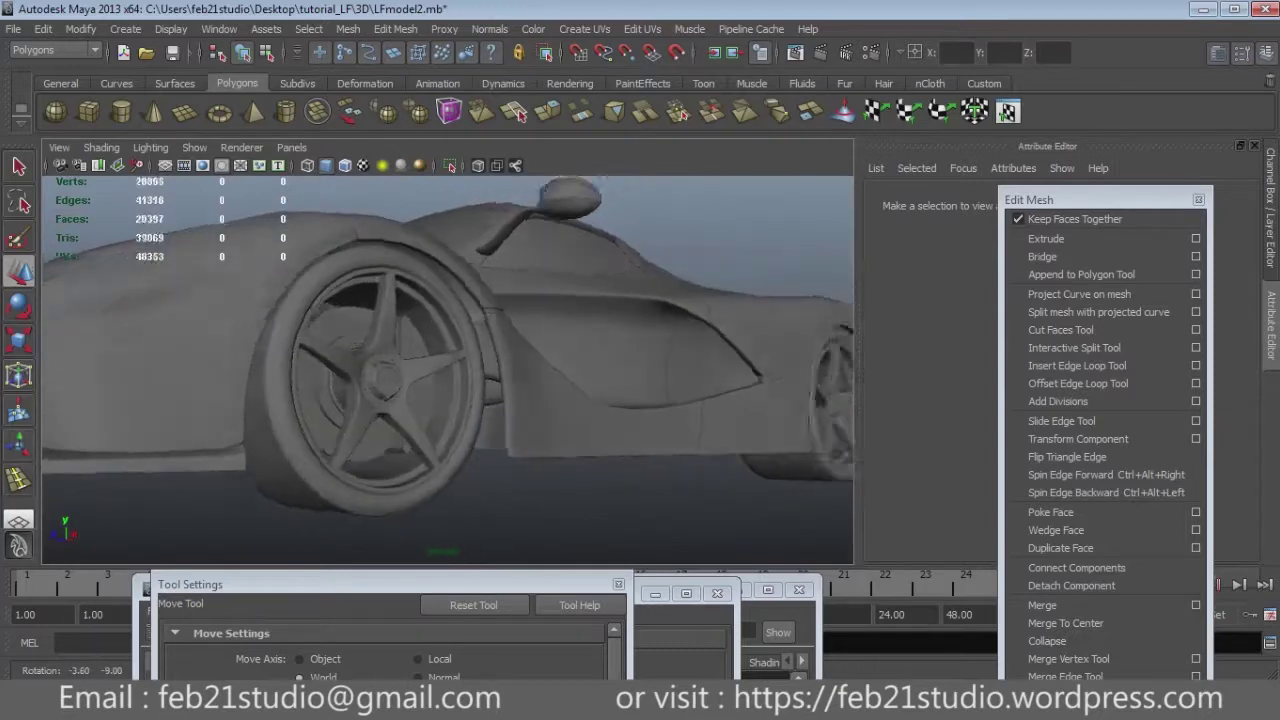
pyautogui.keyDown('alt'); pyautogui.moveTo(500, 400); pyautogui.dragTo(320, 400, button='middle'); pyautogui.keyUp('alt')
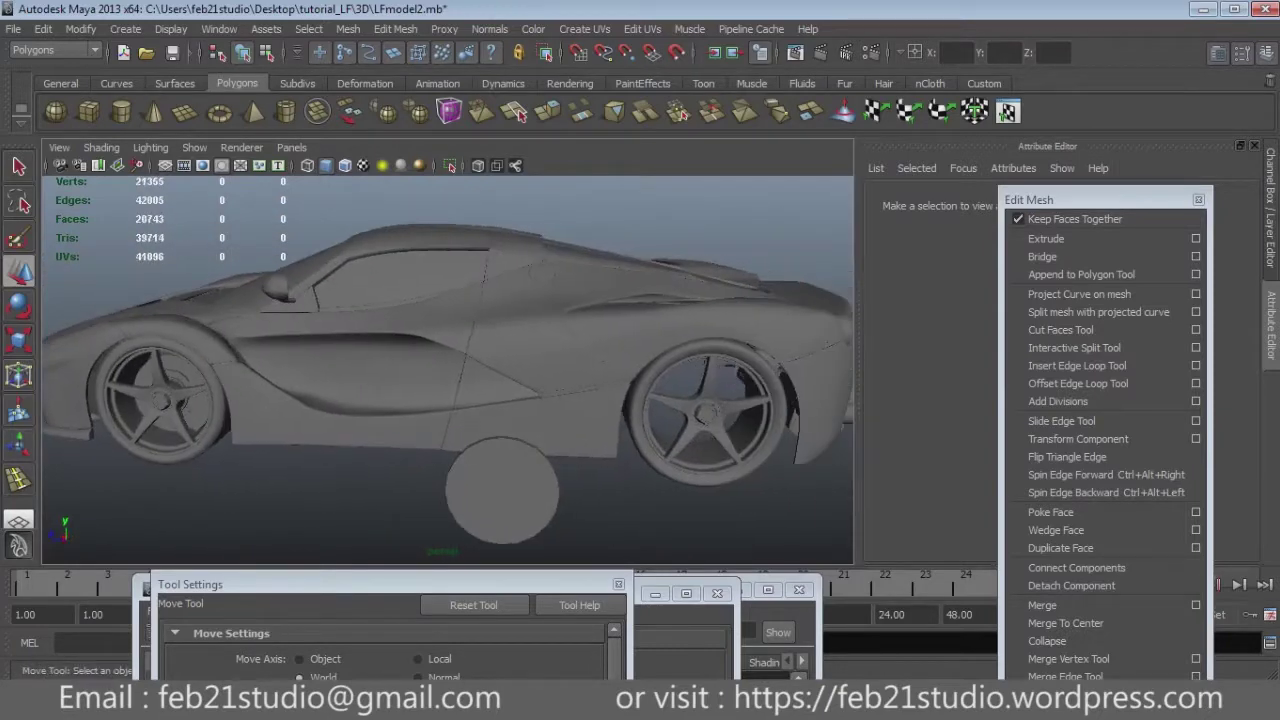
pyautogui.click(710, 420)
pyautogui.click(600, 500)
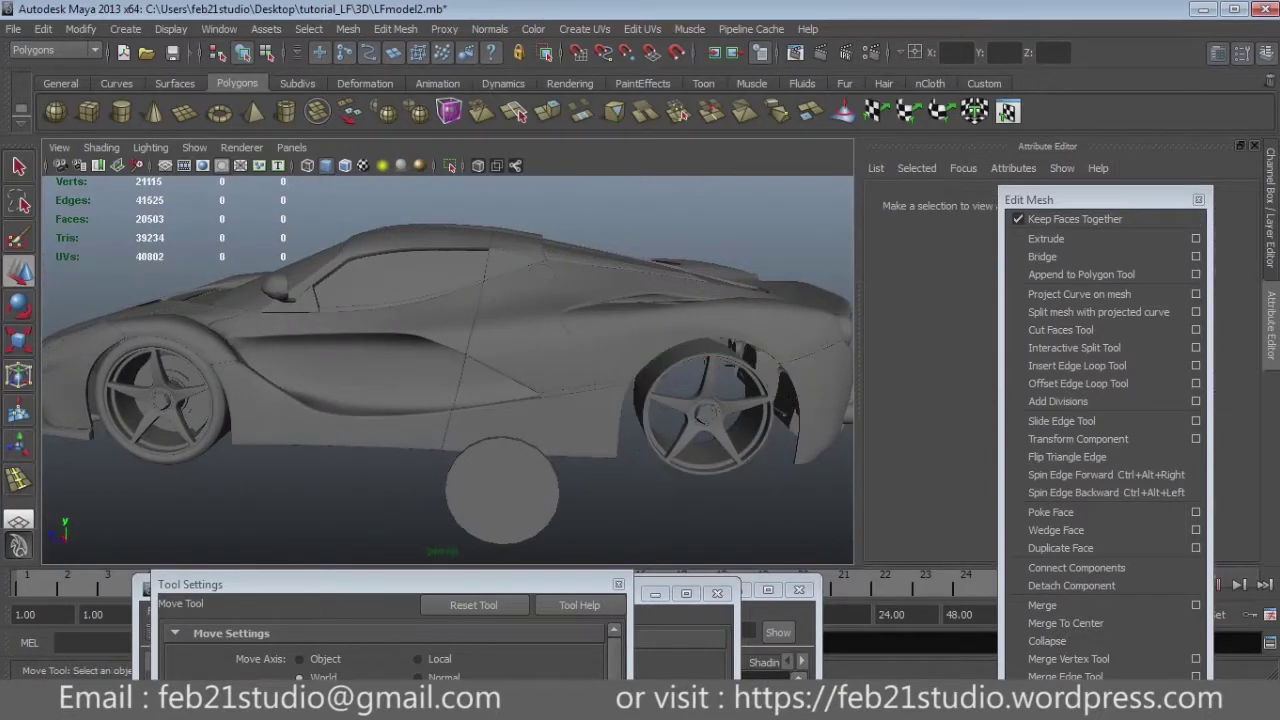
# Select the tyre pCylinder30 and zoom in close on the front wheel hub.
pyautogui.keyDown('alt'); pyautogui.moveTo(400, 400); pyautogui.dragTo(608, 400, button='middle'); pyautogui.keyUp('alt')
pyautogui.click(368, 400)
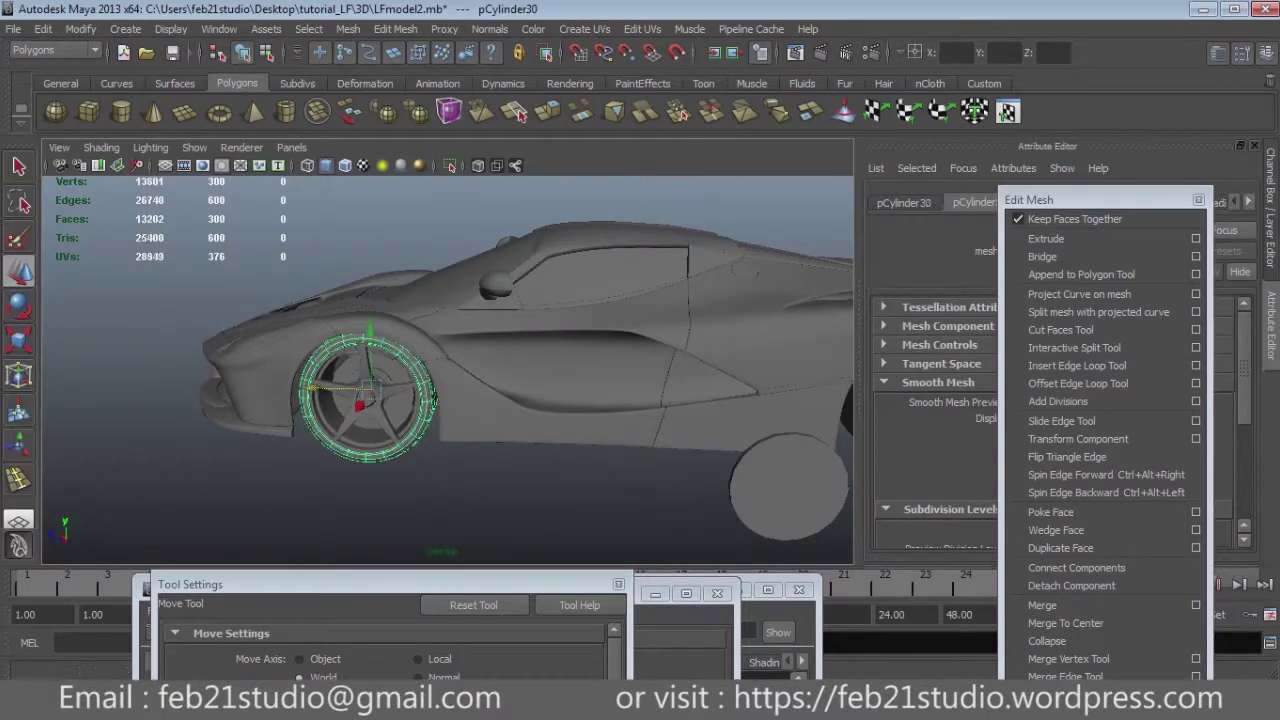
pyautogui.keyDown('alt'); pyautogui.moveTo(600, 400); pyautogui.dragTo(404, 405, button='middle'); pyautogui.keyUp('alt')
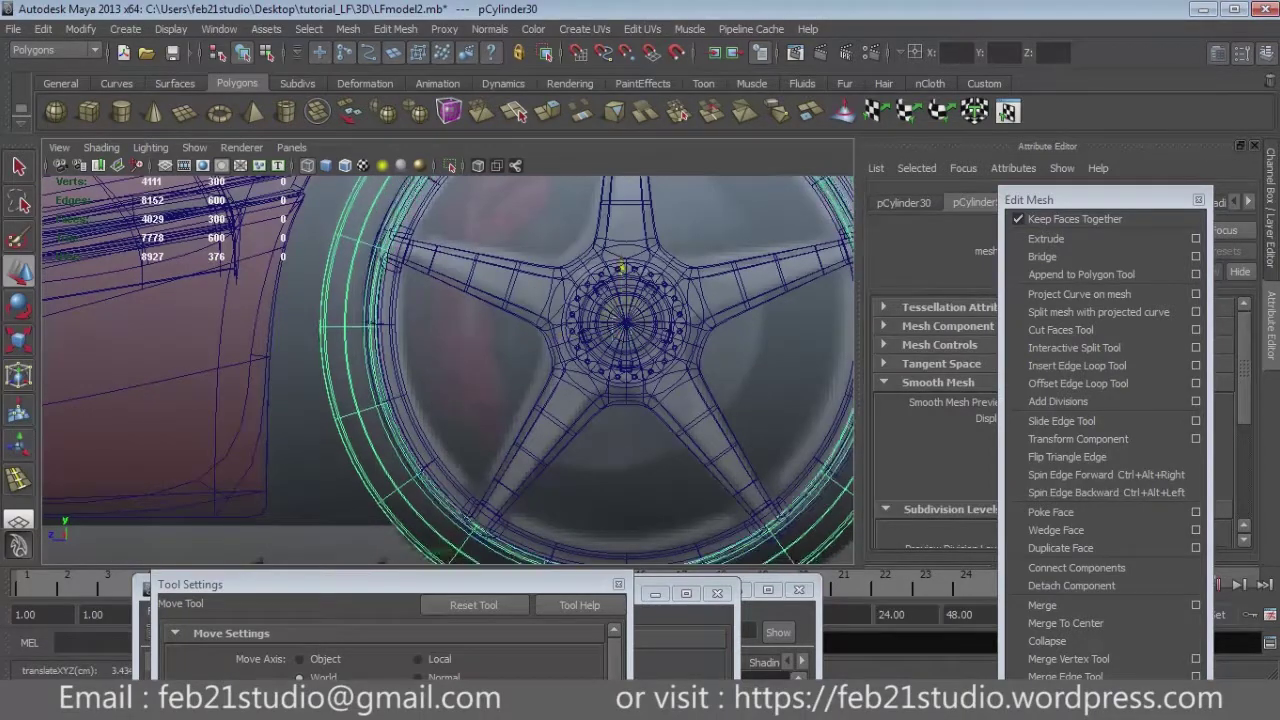
pyautogui.scroll(3, 625, 330)
pyautogui.scroll(3, 625, 330)
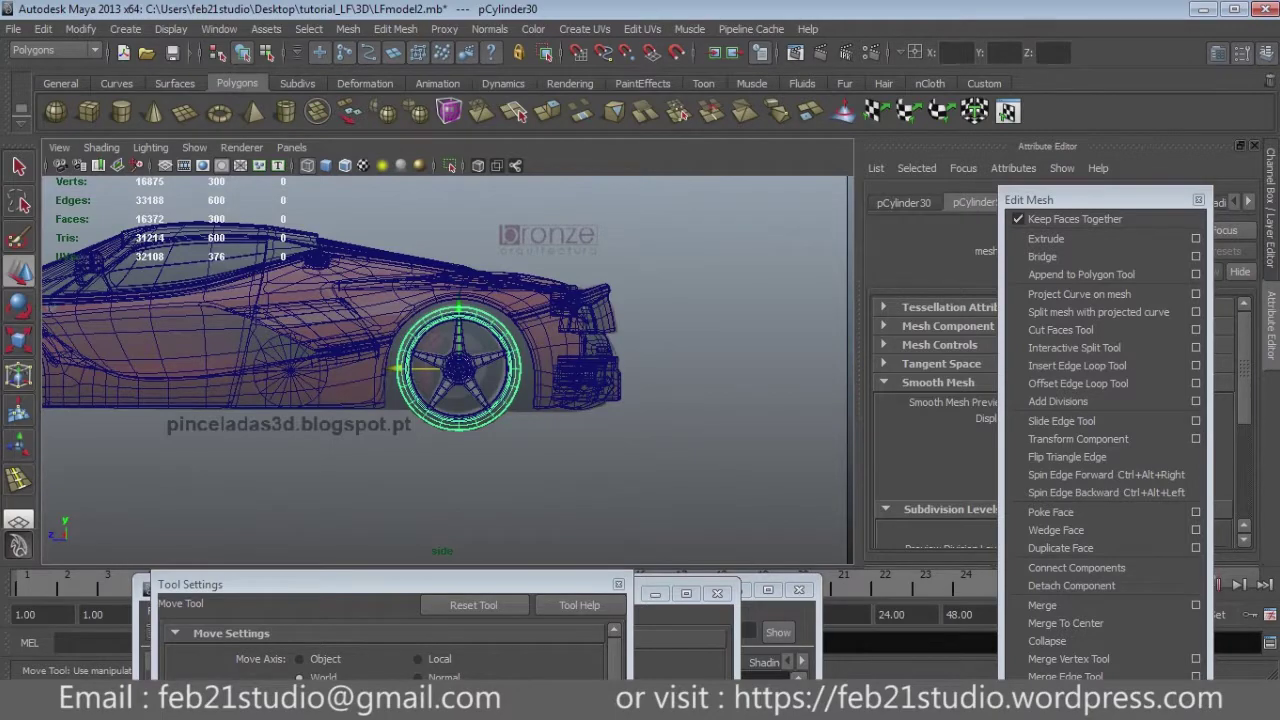
pyautogui.scroll(5, 460, 368)
pyautogui.scroll(2, 460, 368)
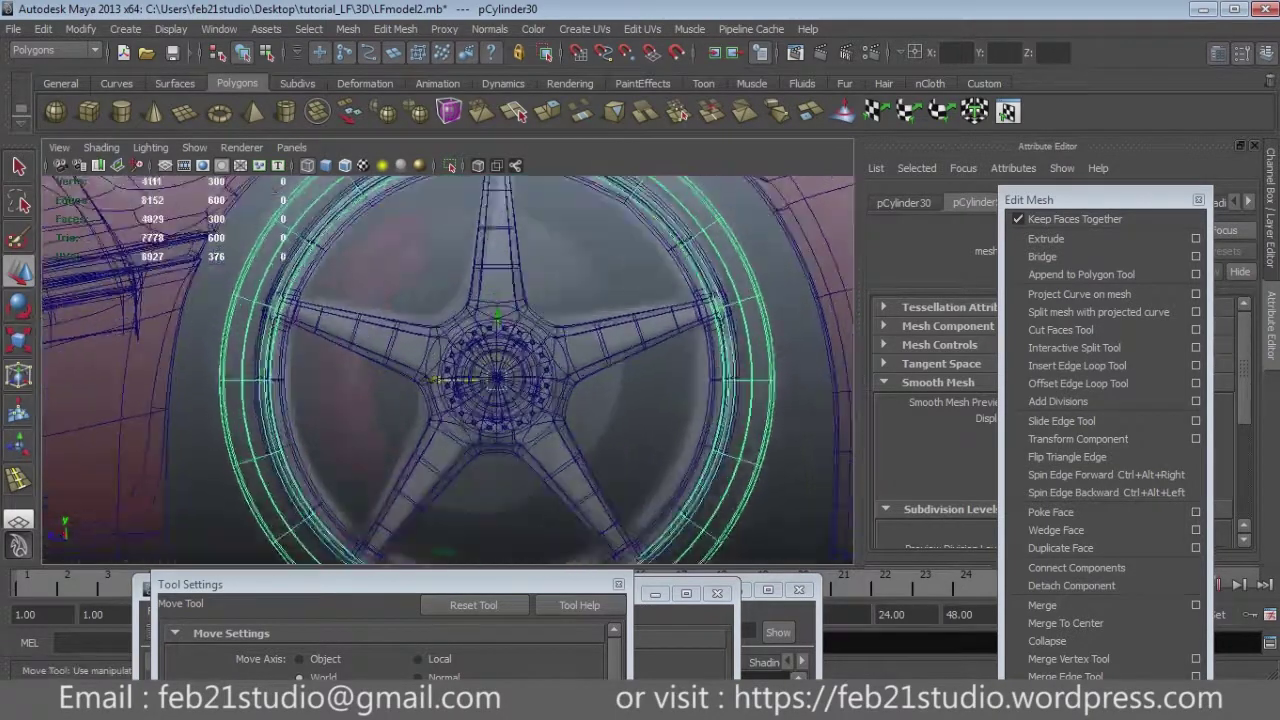
pyautogui.scroll(2, 460, 368)
pyautogui.scroll(2, 448, 369)
pyautogui.scroll(3, 448, 369)
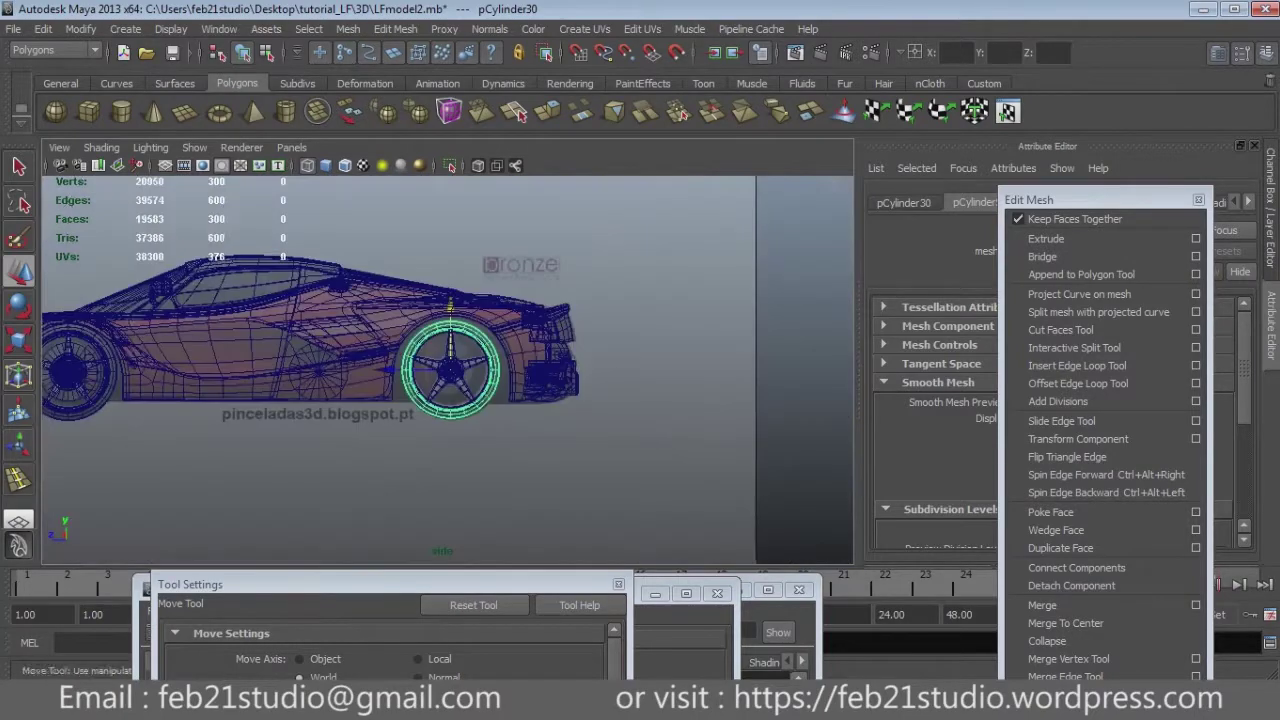
pyautogui.scroll(5, 447, 370)
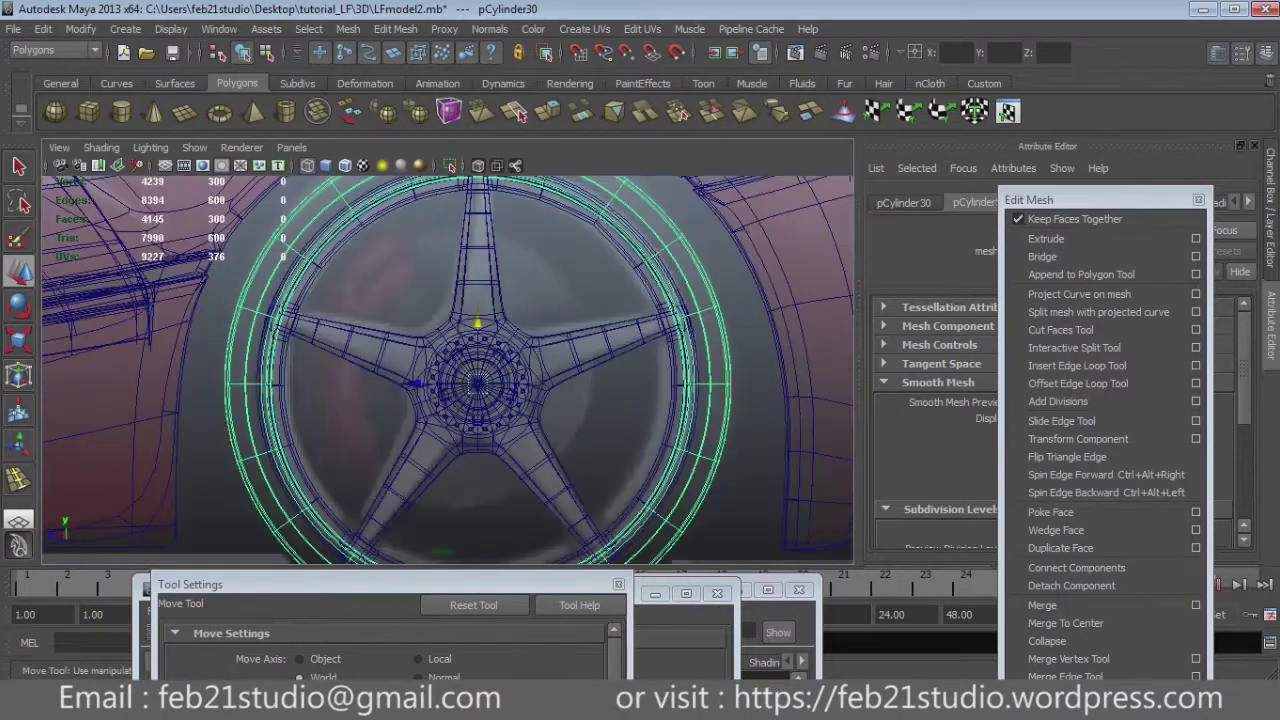
pyautogui.keyDown('alt'); pyautogui.moveTo(450, 370); pyautogui.dragTo(480, 435, button='middle'); pyautogui.keyUp('alt')
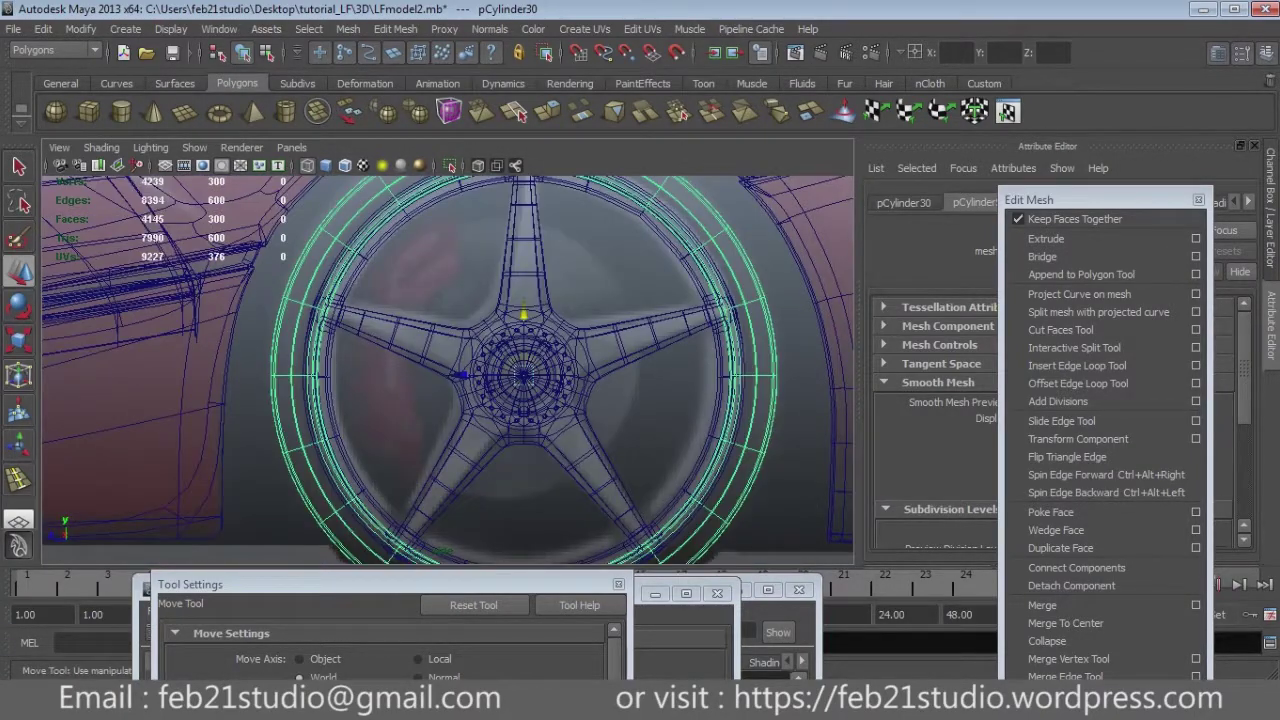
# Scale the tyre rings up slightly around the rim and move the Edit Mesh panel aside.
pyautogui.moveTo(523, 375); pyautogui.dragTo(530, 375)
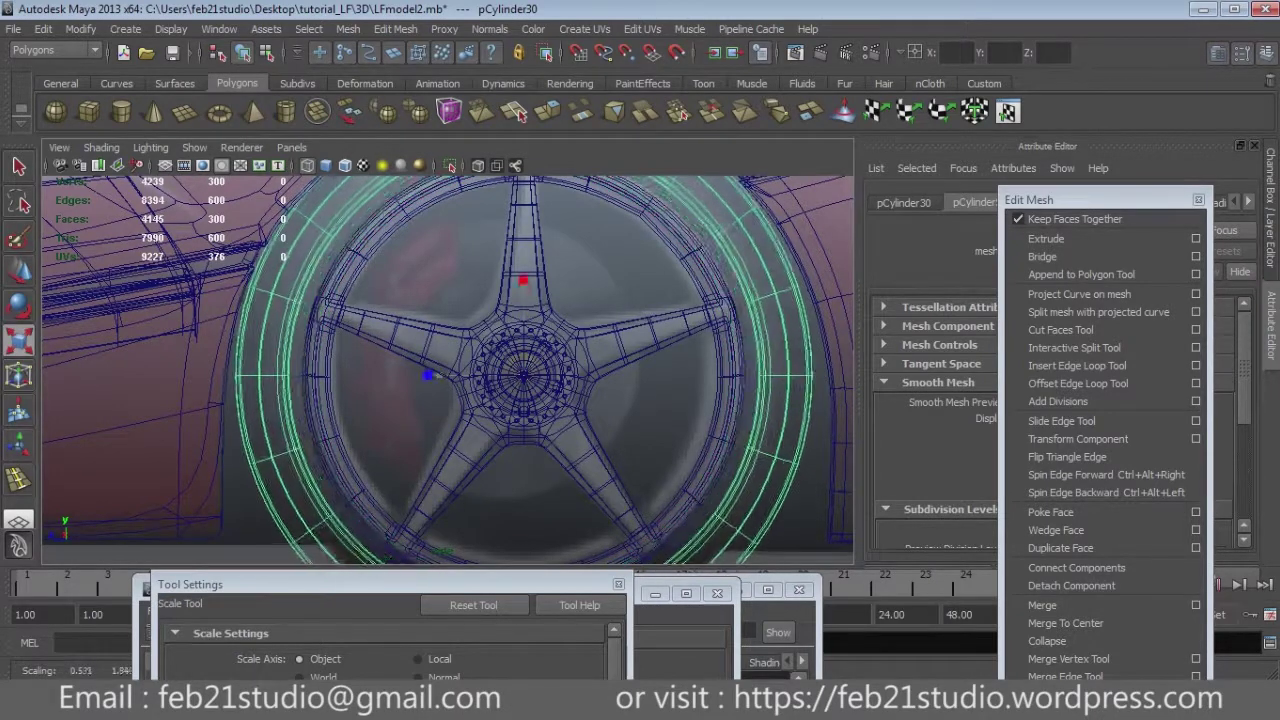
pyautogui.keyDown('alt'); pyautogui.moveTo(450, 370); pyautogui.dragTo(560, 400); pyautogui.keyUp('alt')
pyautogui.scroll(-5, 450, 370)
pyautogui.scroll(3, 690, 420)
pyautogui.moveTo(1100, 199); pyautogui.dragTo(1060, 468)
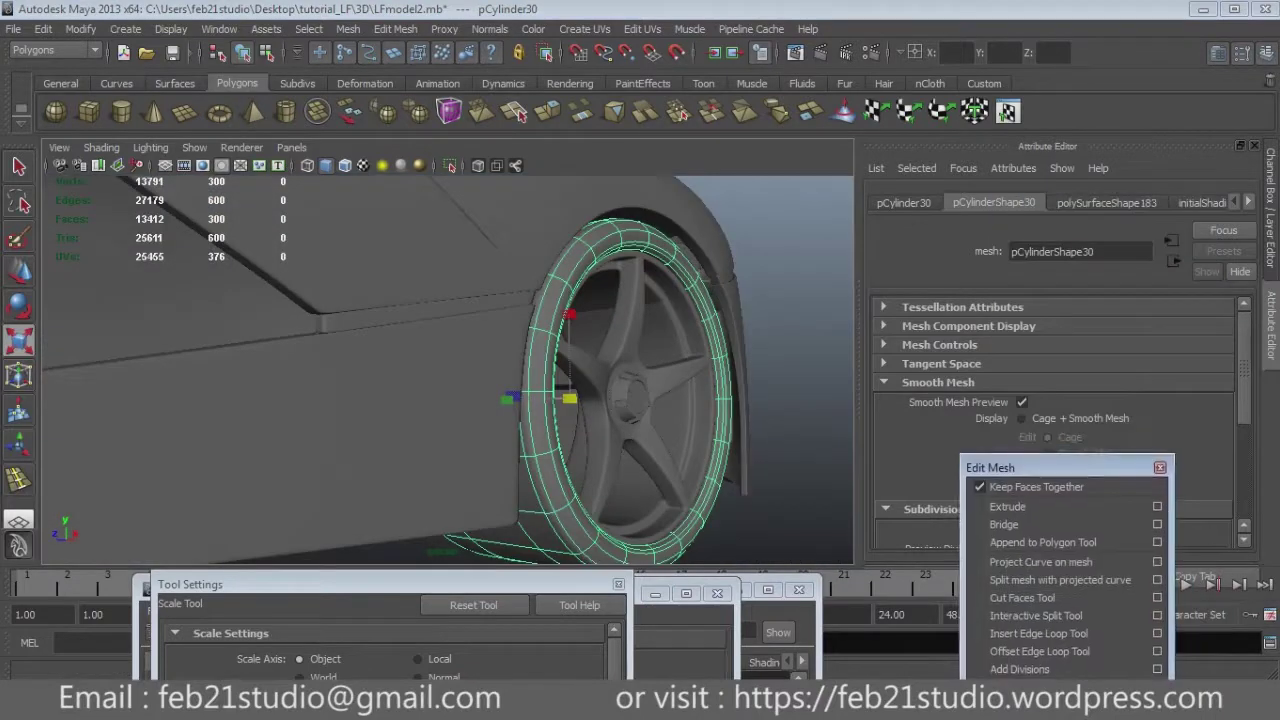
pyautogui.moveTo(450, 370)
pyautogui.keyDown('alt'); pyautogui.mouseDown()
pyautogui.moveTo(520, 380)
pyautogui.moveTo(470, 372)
pyautogui.mouseUp(); pyautogui.keyUp('alt')
pyautogui.scroll(-3, 450, 370)
# Select the tyre's vertices in wireframe, then frame and inspect them in shaded view.
pyautogui.press('4')
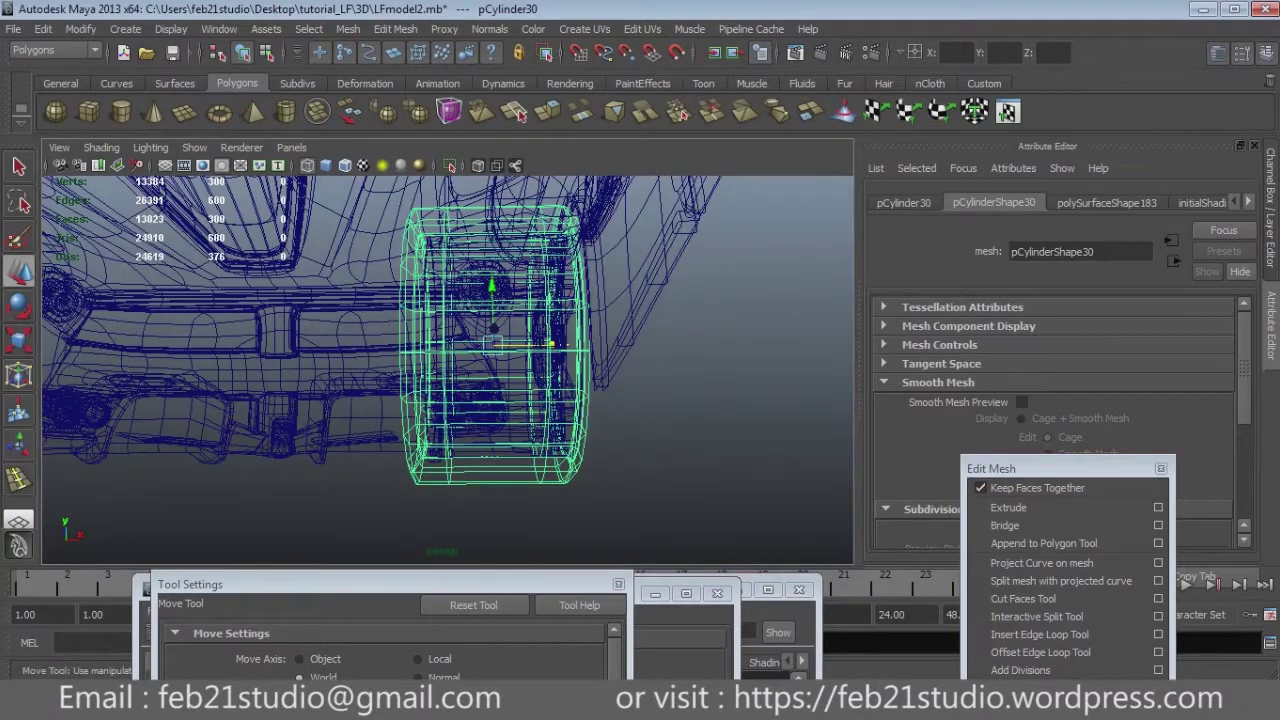
pyautogui.press('F8')
pyautogui.moveTo(488, 525); pyautogui.dragTo(490, 527)
pyautogui.press('f')
pyautogui.press('5')
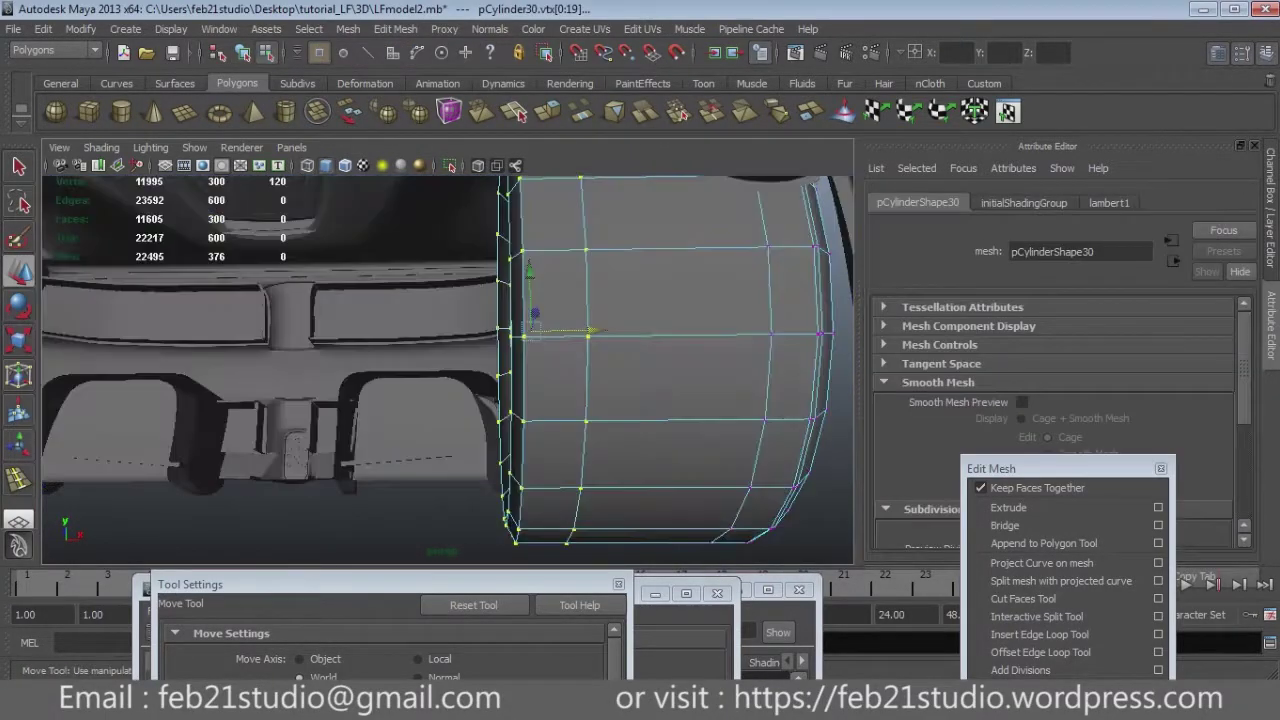
pyautogui.keyDown('alt'); pyautogui.moveTo(500, 360); pyautogui.dragTo(540, 360); pyautogui.keyUp('alt')
pyautogui.keyDown('alt'); pyautogui.moveTo(450, 360); pyautogui.dragTo(540, 365); pyautogui.keyUp('alt')
pyautogui.scroll(5, 450, 370)
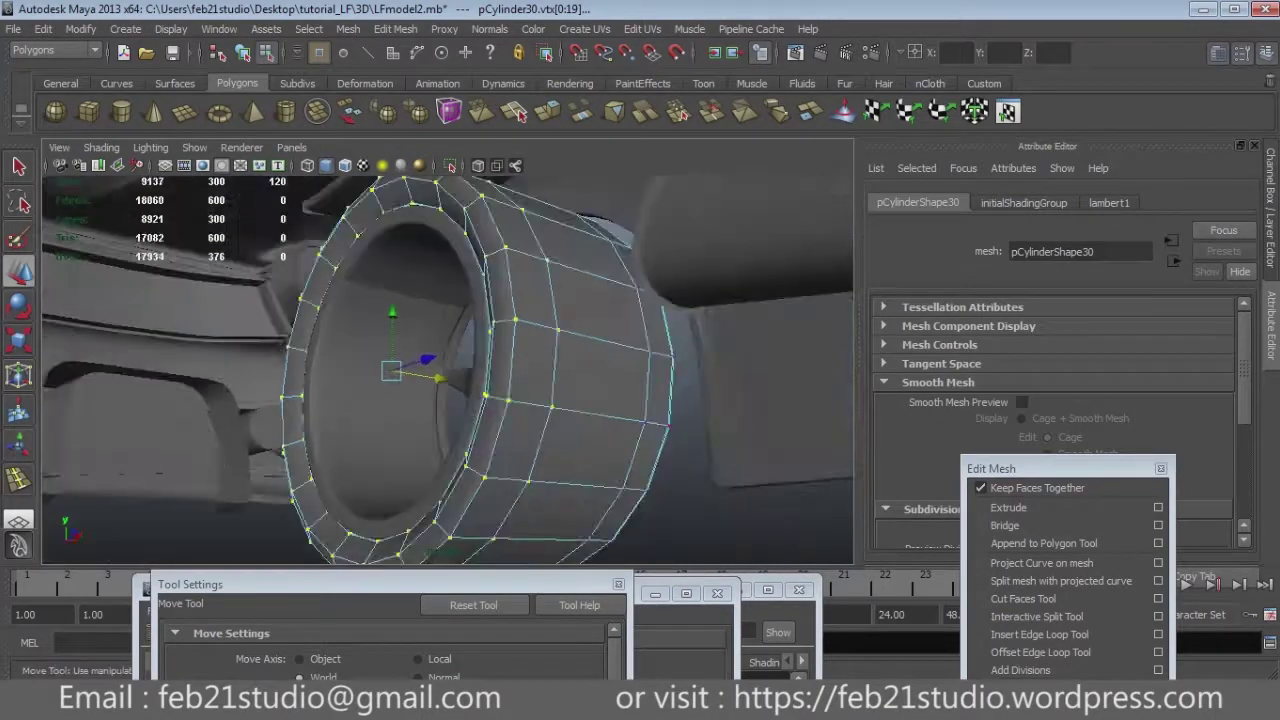
pyautogui.scroll(-5, 486, 400)
pyautogui.moveTo(486, 400)
pyautogui.keyDown('alt'); pyautogui.mouseDown()
pyautogui.moveTo(579, 325)
pyautogui.moveTo(520, 330)
pyautogui.mouseUp(); pyautogui.keyUp('alt')
# Return to object mode, clear the selection, and pick the brake caliper pCylinder29.
pyautogui.press('F8')
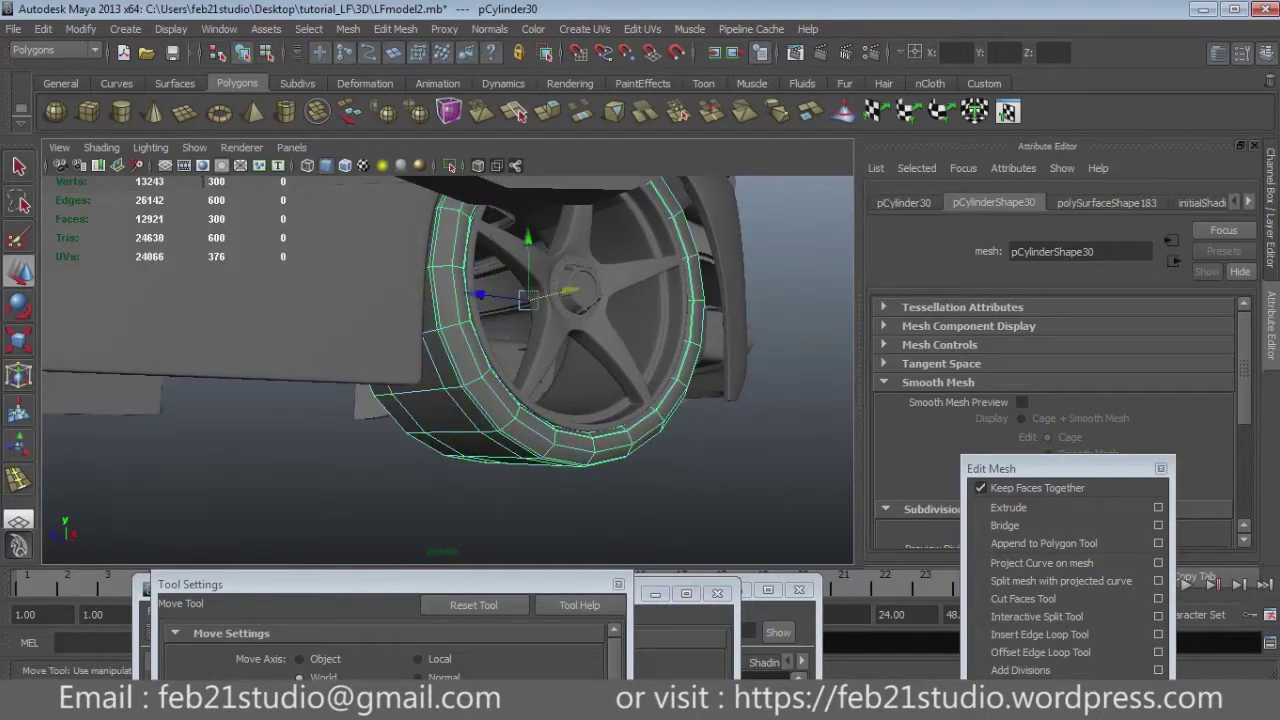
pyautogui.press('q')
pyautogui.click(300, 480)
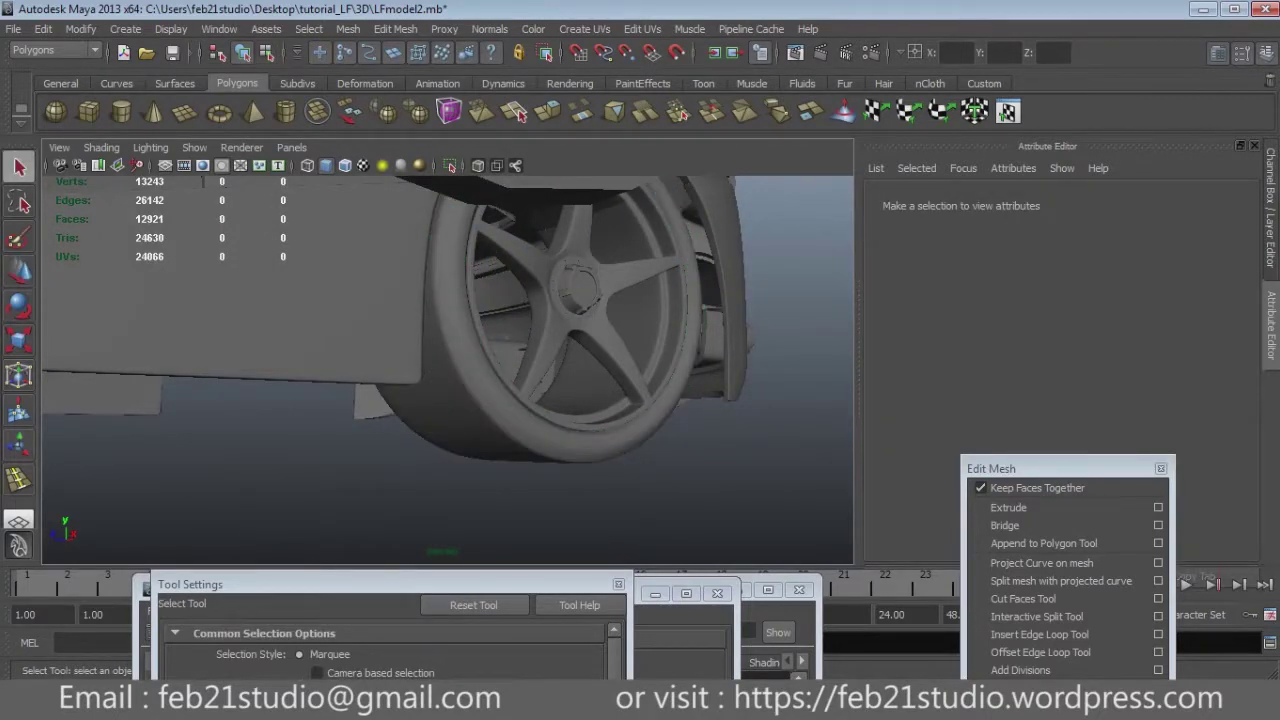
pyautogui.scroll(-5, 450, 370)
pyautogui.keyDown('alt'); pyautogui.moveTo(450, 370); pyautogui.dragTo(620, 370); pyautogui.keyUp('alt')
pyautogui.scroll(5, 205, 365)
pyautogui.moveTo(300, 370)
pyautogui.keyDown('alt'); pyautogui.mouseDown()
pyautogui.moveTo(500, 378)
pyautogui.moveTo(750, 340)
pyautogui.mouseUp(); pyautogui.keyUp('alt')
pyautogui.click(530, 385)
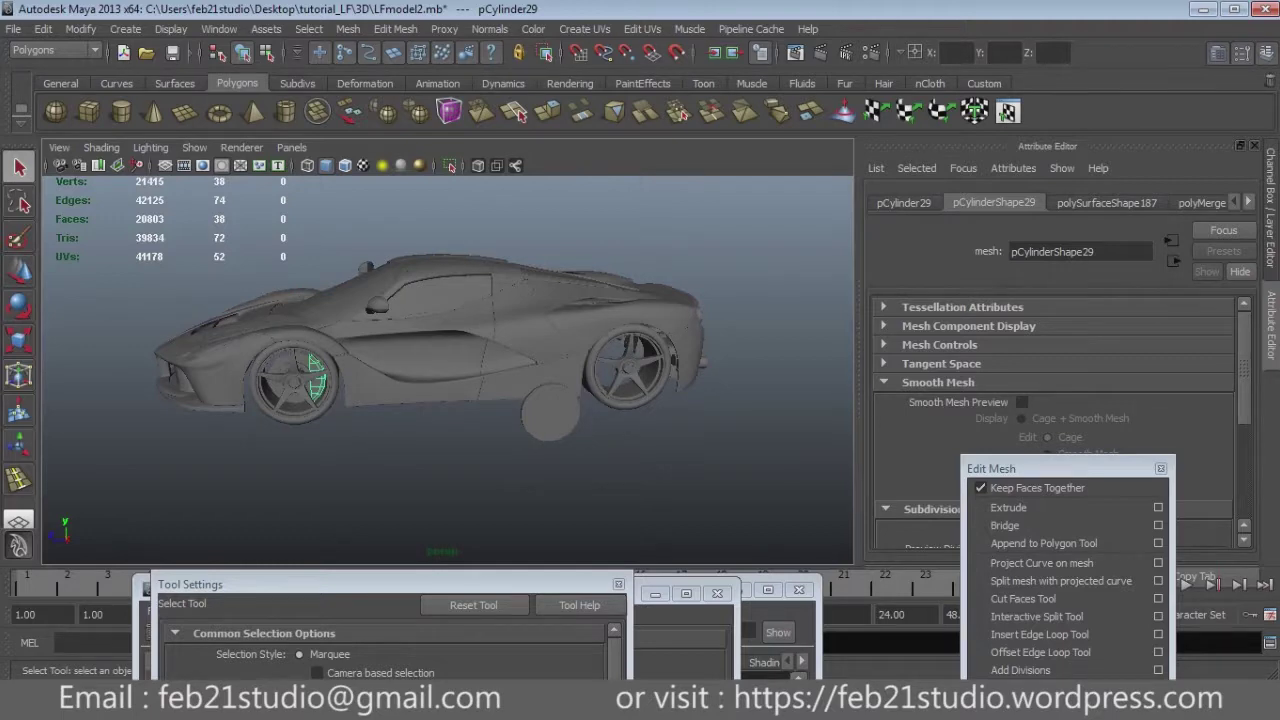
# Orbit and zoom around to the car's rear, framing the diffuser and both exhaust pipes.
pyautogui.keyDown('alt'); pyautogui.moveTo(450, 380); pyautogui.dragTo(300, 380); pyautogui.keyUp('alt')
pyautogui.scroll(3, 450, 380)
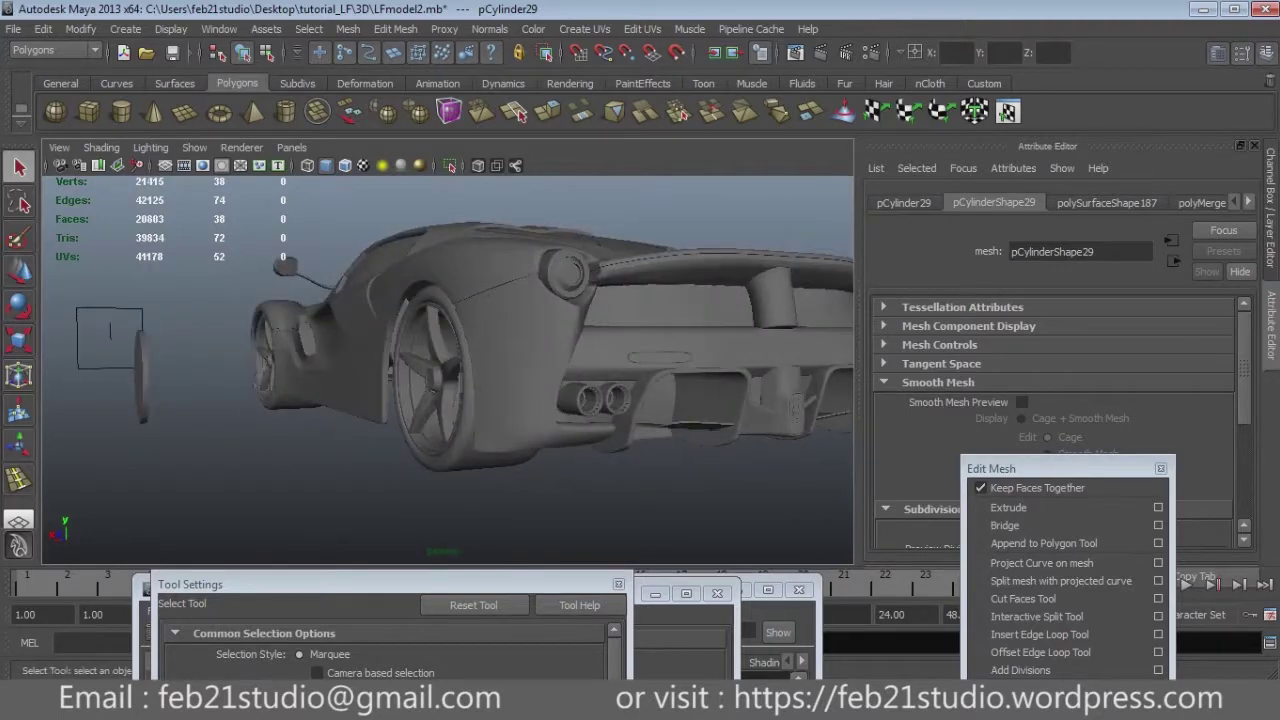
pyautogui.keyDown('alt'); pyautogui.moveTo(450, 350); pyautogui.dragTo(550, 350); pyautogui.keyUp('alt')
pyautogui.keyDown('alt'); pyautogui.moveTo(450, 350); pyautogui.dragTo(400, 350); pyautogui.keyUp('alt')
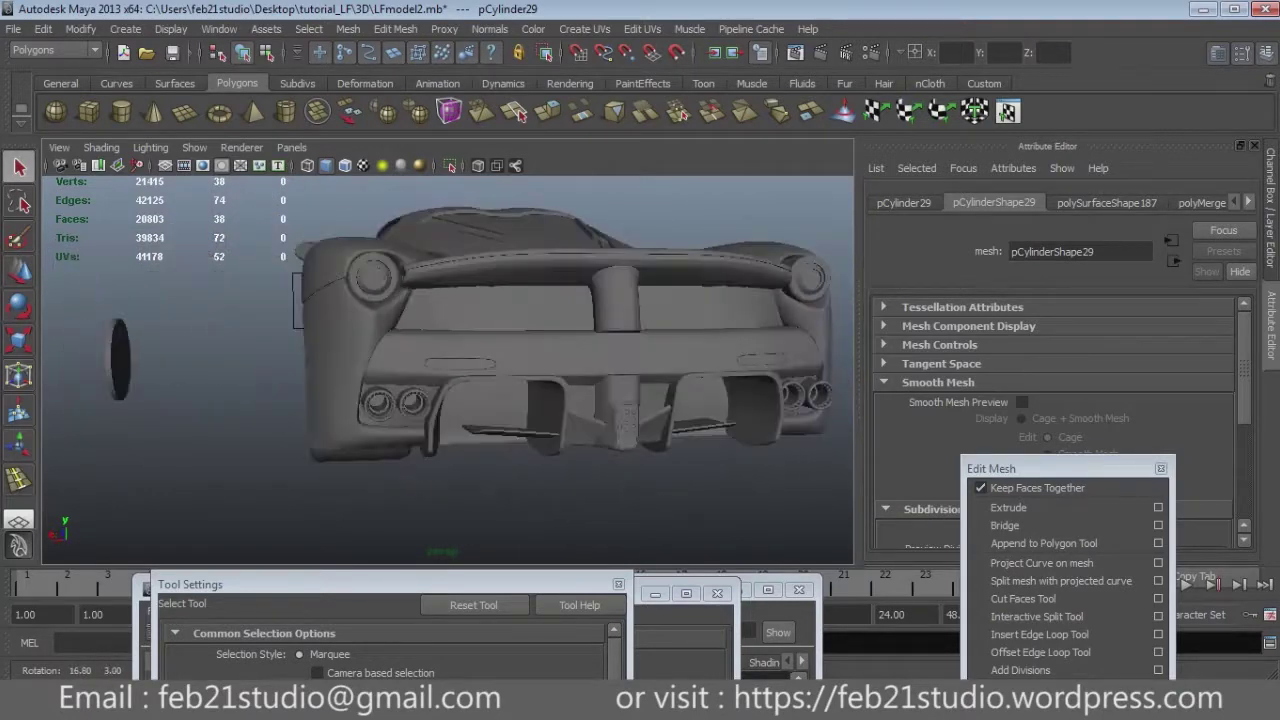
pyautogui.keyDown('alt'); pyautogui.moveTo(550, 350); pyautogui.dragTo(350, 350, button='middle'); pyautogui.keyUp('alt')
pyautogui.scroll(5, 450, 350)
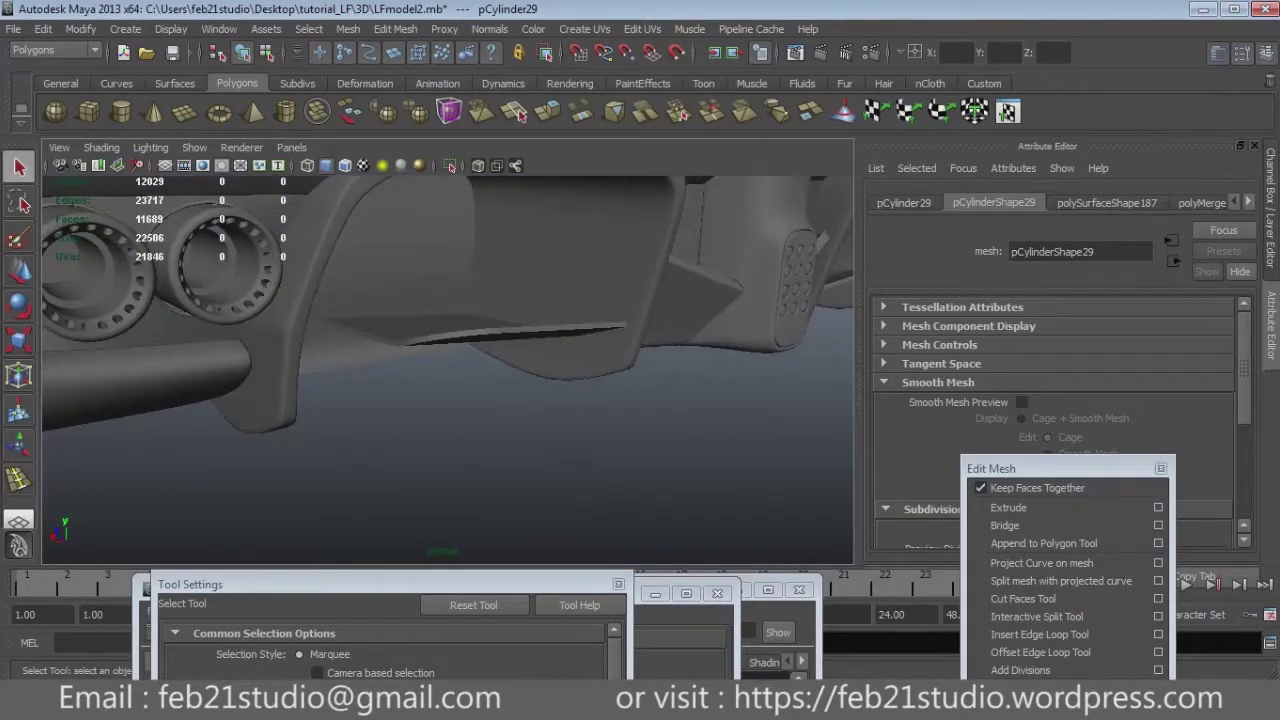
pyautogui.moveTo(450, 350)
pyautogui.keyDown('alt'); pyautogui.mouseDown()
pyautogui.moveTo(420, 380)
pyautogui.moveTo(400, 350)
pyautogui.moveTo(300, 345)
pyautogui.moveTo(420, 300)
pyautogui.moveTo(660, 312)
pyautogui.moveTo(680, 288)
pyautogui.moveTo(600, 312)
pyautogui.moveTo(370, 324)
pyautogui.moveTo(470, 320)
pyautogui.moveTo(430, 420)
pyautogui.moveTo(290, 222)
pyautogui.mouseUp(); pyautogui.keyUp('alt')
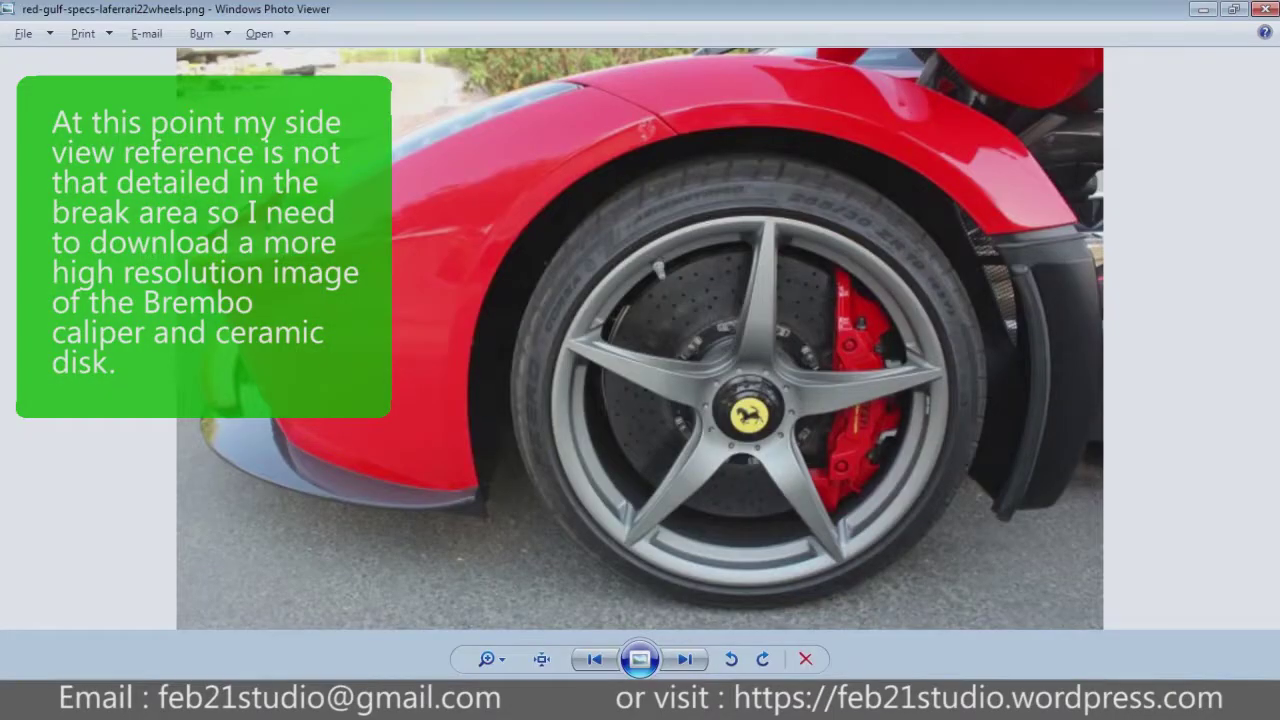
# Return to the 'laferrari rim' image results in Chrome.
pyautogui.scroll(2, 640, 340)
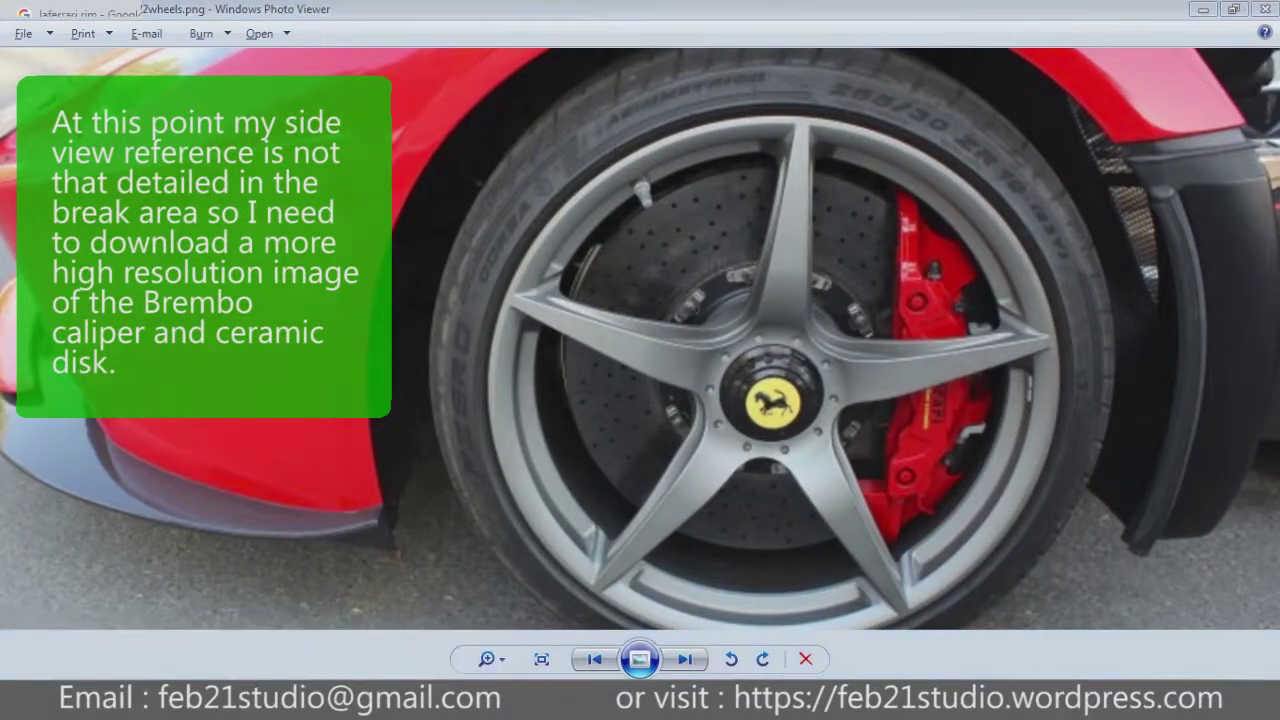
pyautogui.hotkey('ctrl', 'w')
pyautogui.press('Escape')
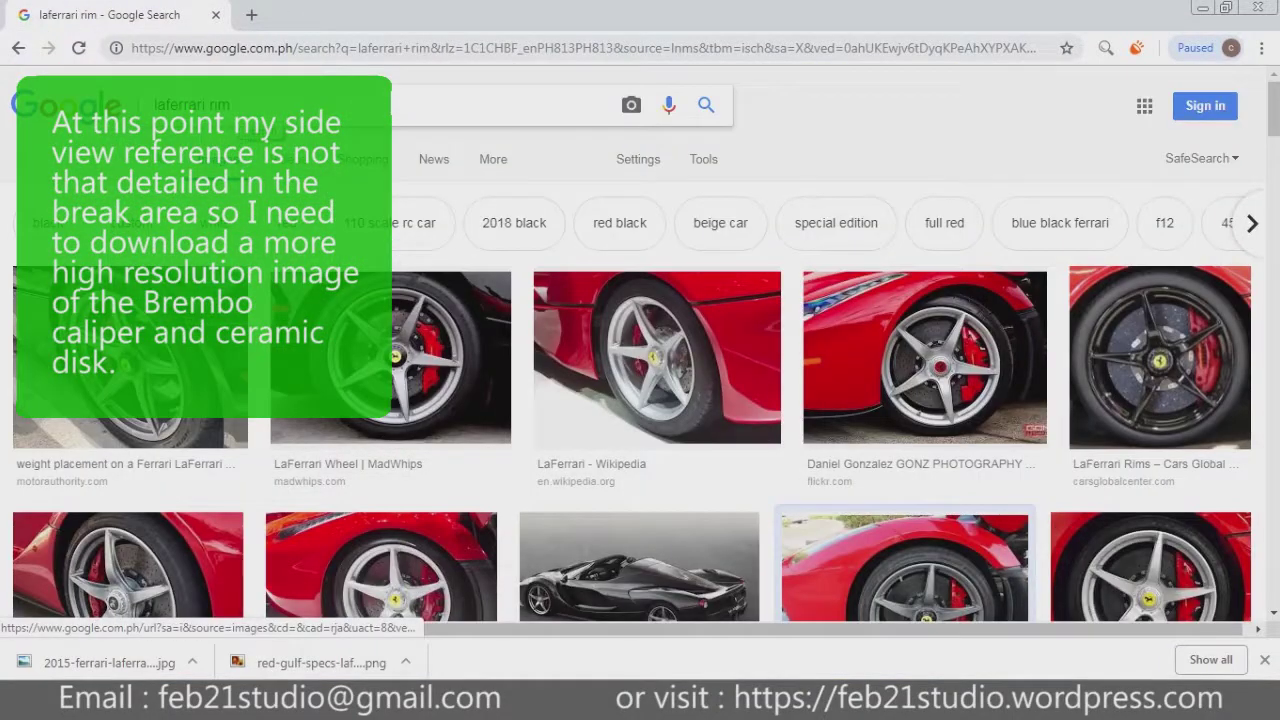
# Replace 'rim' in the image search with 'brembo caliper' to find Brembo caliper photos.
pyautogui.doubleClick(220, 104)
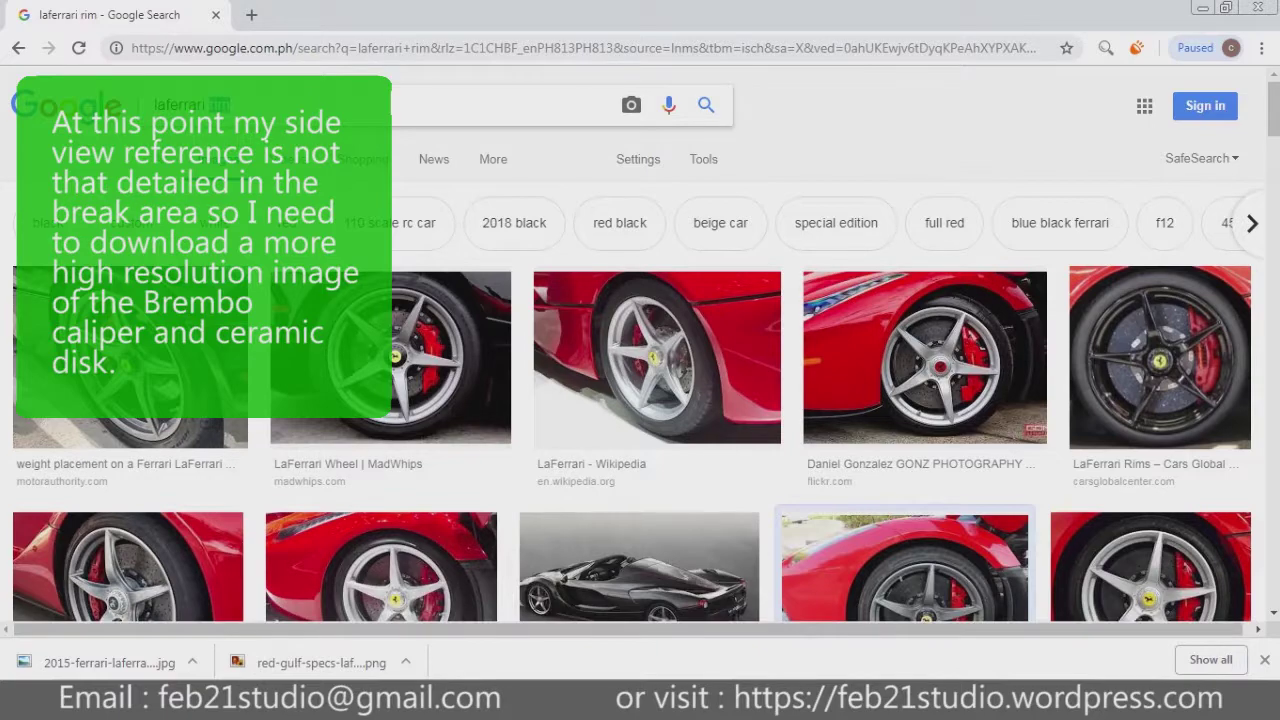
pyautogui.write('brembo caliper')
pyautogui.press('Return')
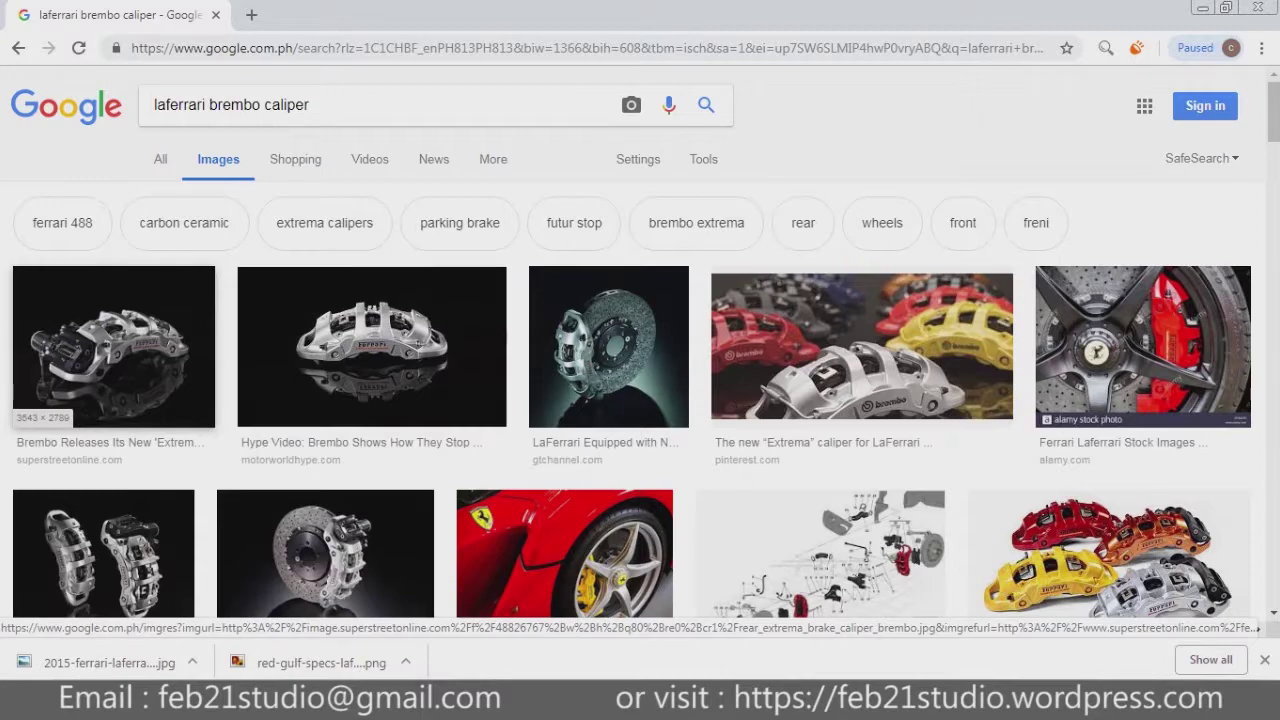
pyautogui.scroll(-4, 405, 420)
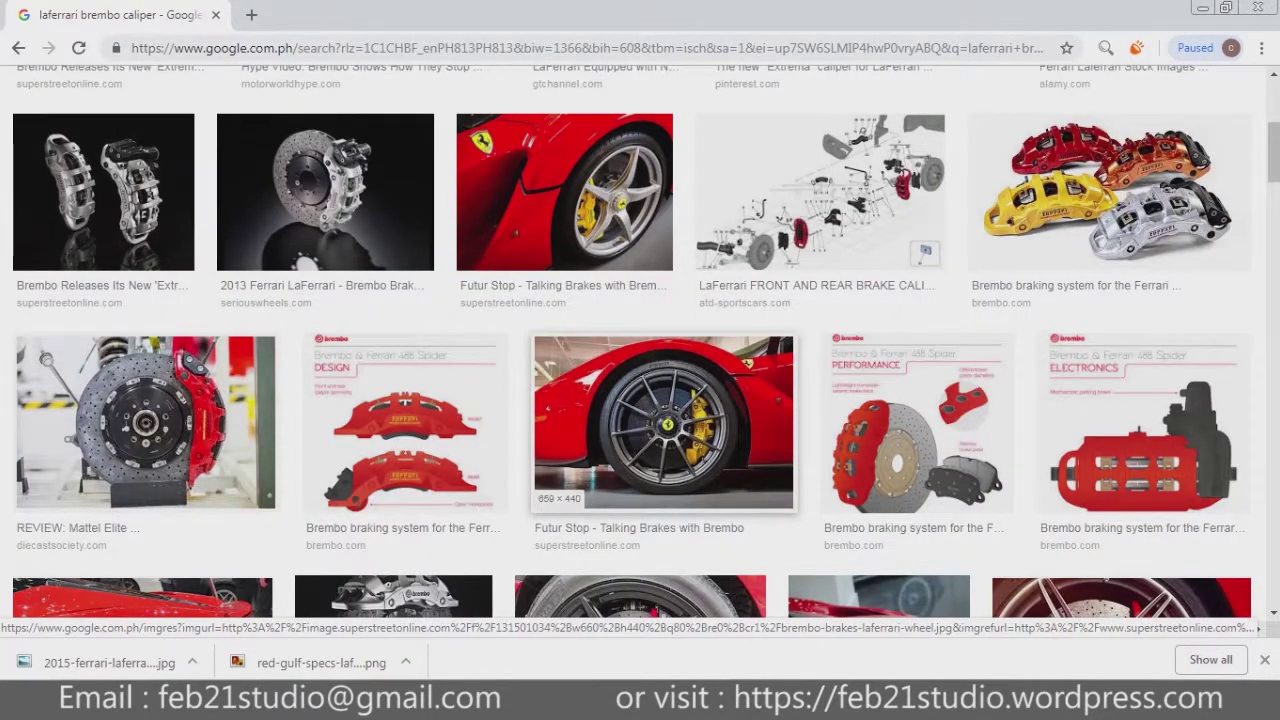
# Open the LaFerrari wheel photo with the yellow Brembo caliper full-size in a new tab and save it.
pyautogui.click(663, 420)
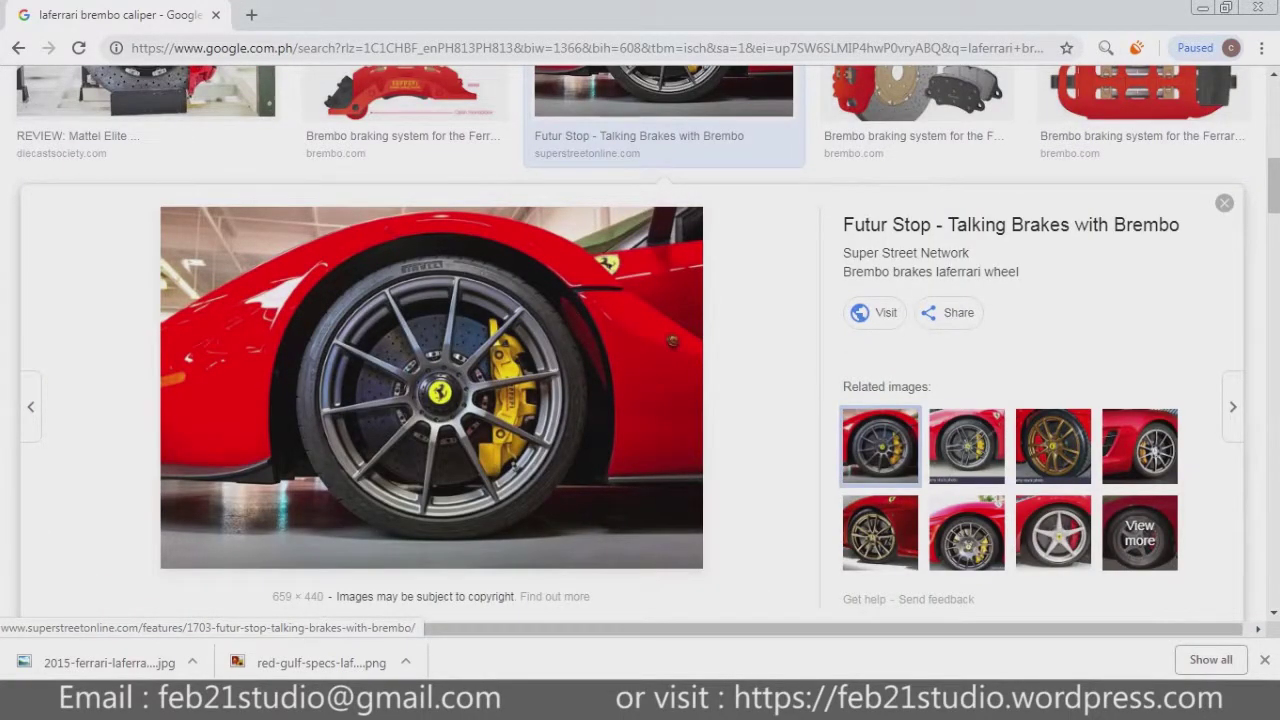
pyautogui.rightClick(554, 353)
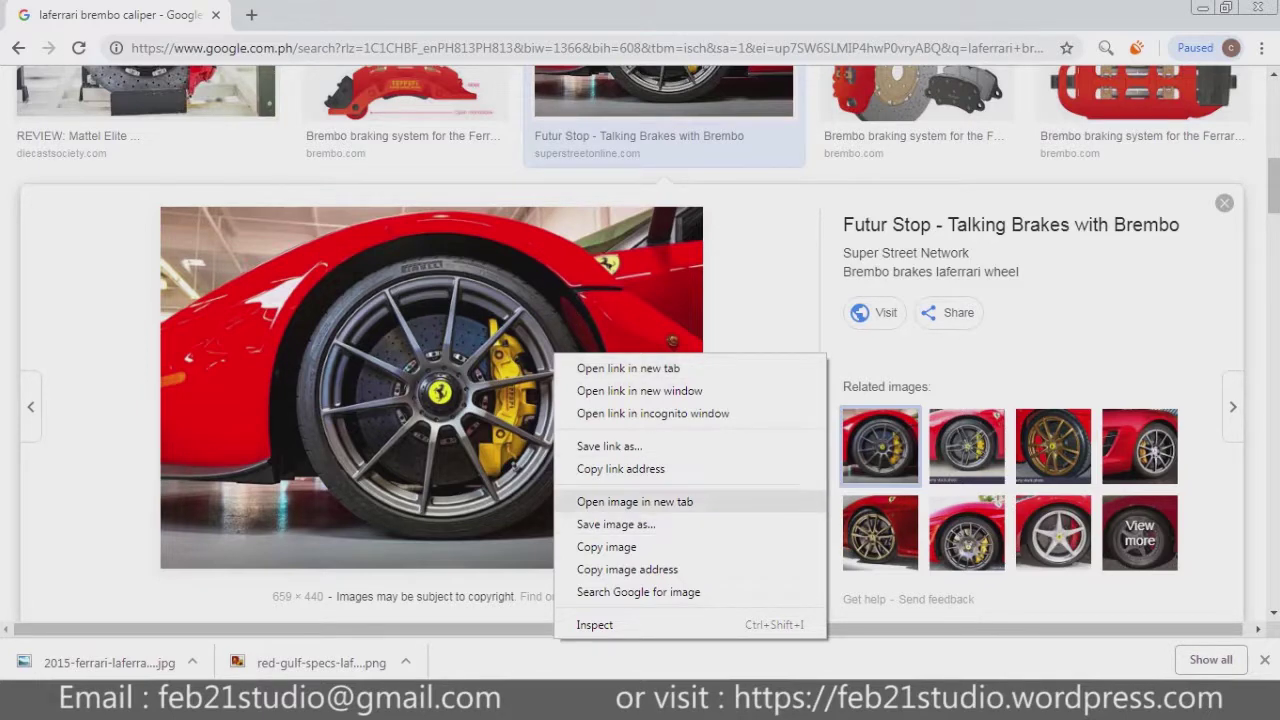
pyautogui.click(634, 501)
pyautogui.click(345, 15)
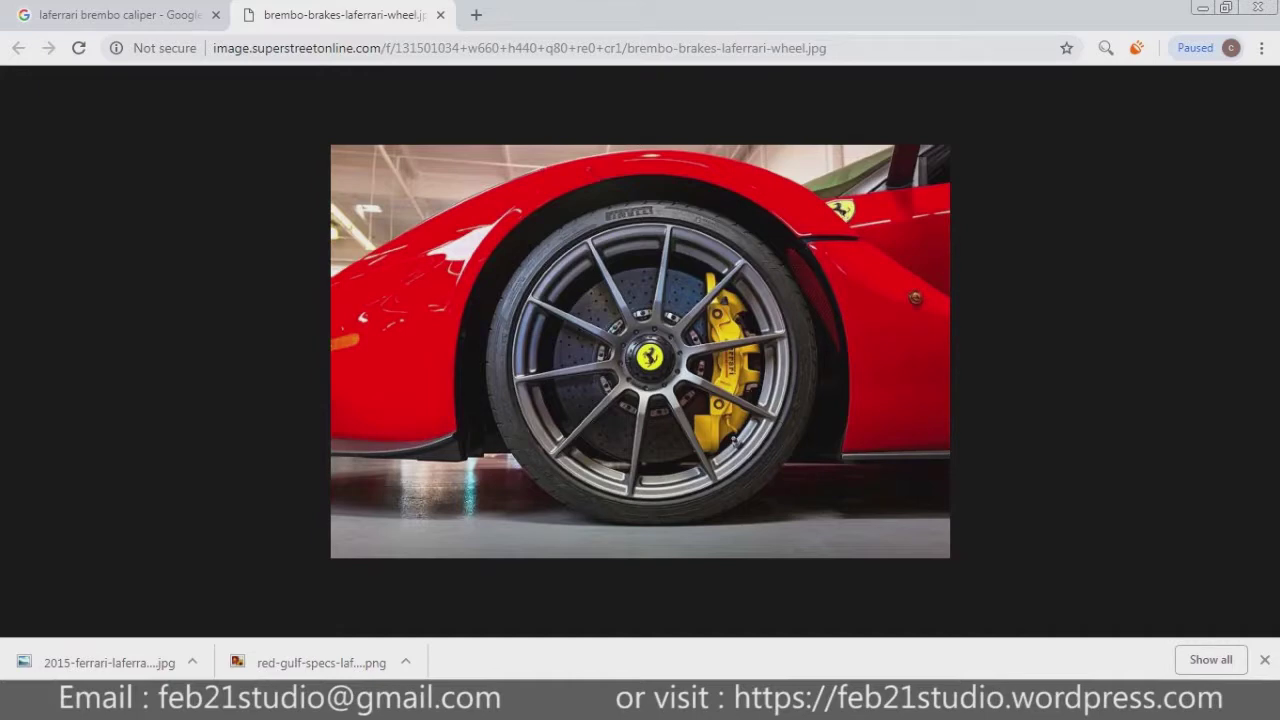
pyautogui.rightClick(582, 358)
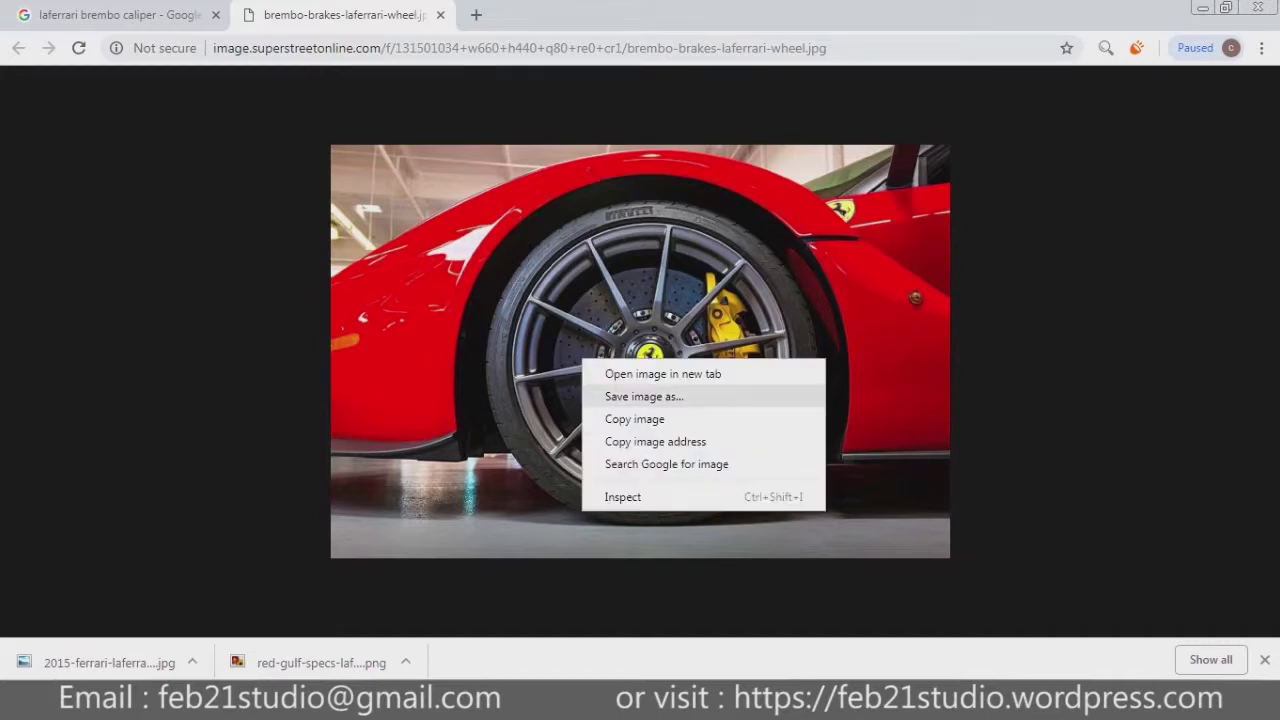
pyautogui.click(644, 396)
pyautogui.press('Return')
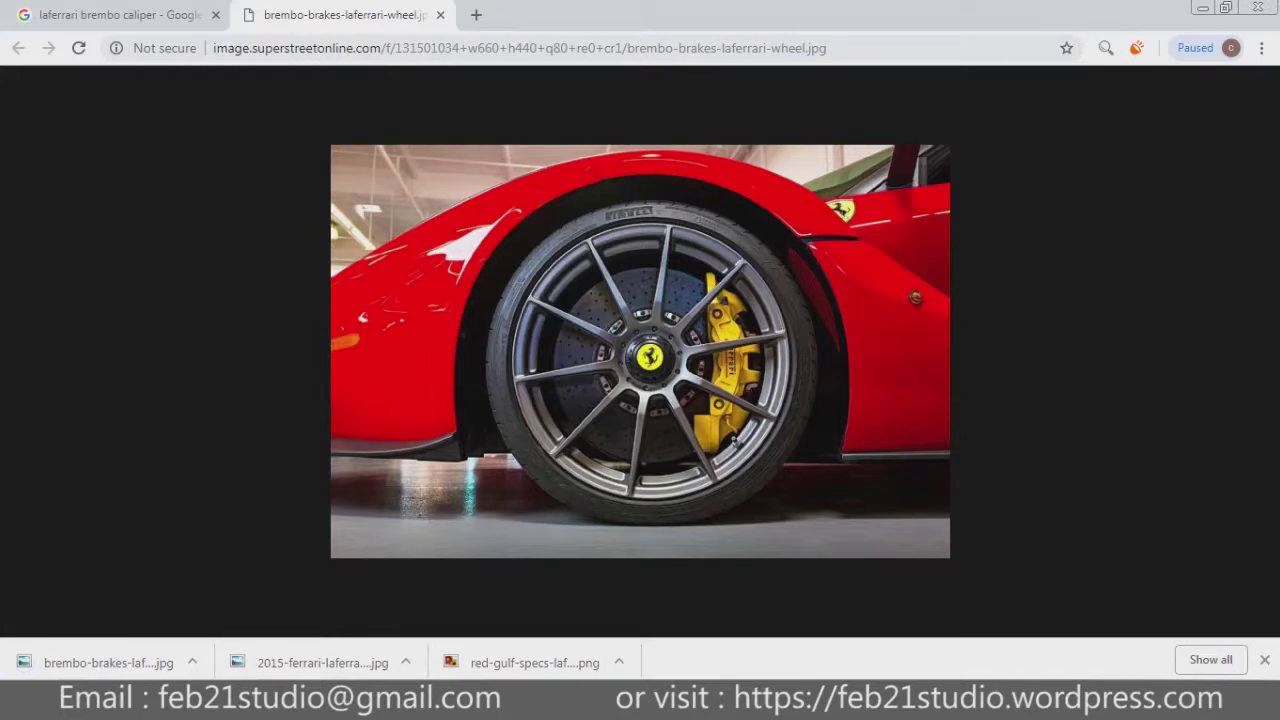
pyautogui.click(250, 657)
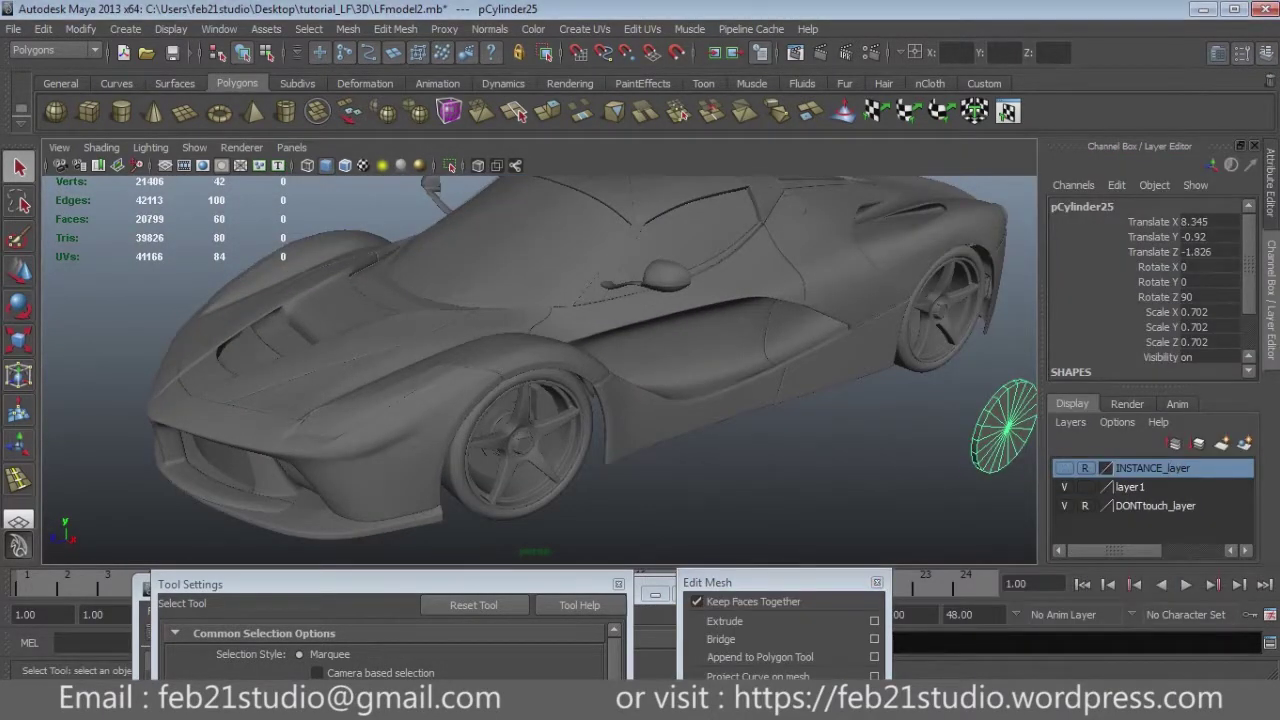
# Hide layer1 and add the selected finished car parts to it.
pyautogui.click(1065, 487)
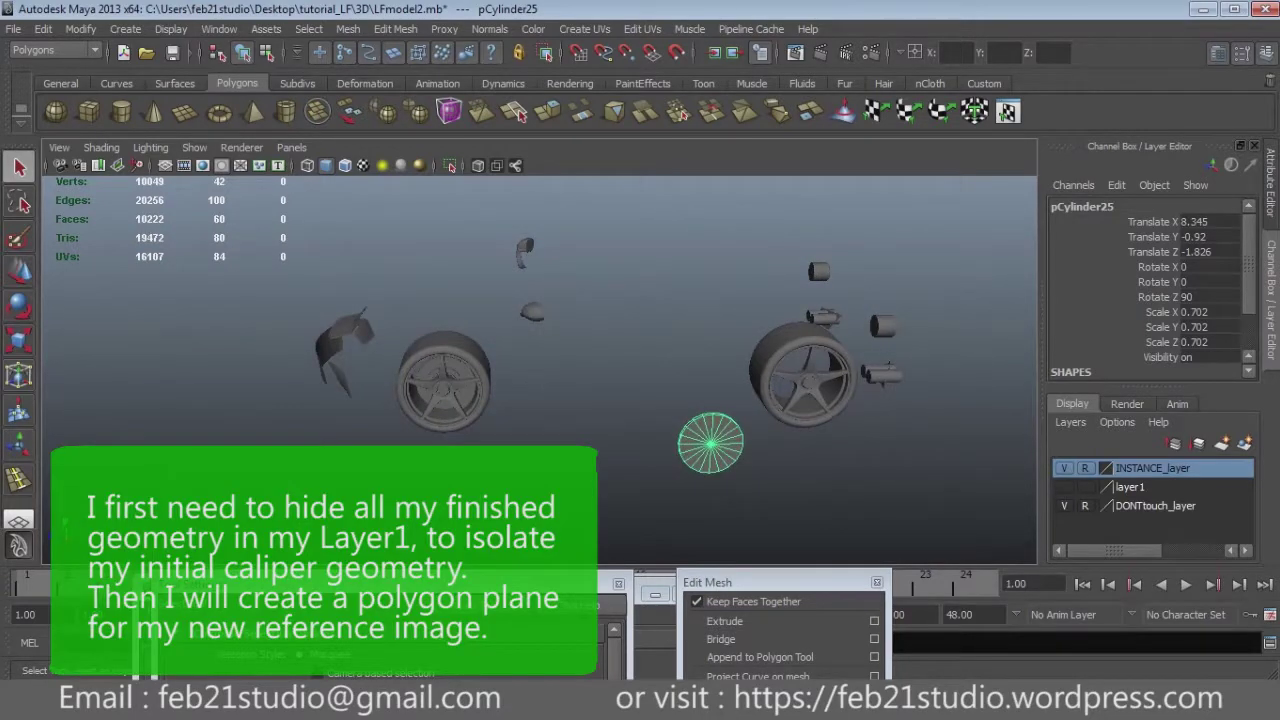
pyautogui.moveTo(640, 400)
pyautogui.keyDown('alt'); pyautogui.mouseDown()
pyautogui.moveTo(500, 392)
pyautogui.moveTo(830, 384)
pyautogui.mouseUp(); pyautogui.keyUp('alt')
pyautogui.rightClick(1070, 487)
pyautogui.click(1120, 611)
pyautogui.click(357, 343)
pyautogui.rightClick(1068, 486)
pyautogui.click(1120, 516)
# Add the front wheel to the hidden layer1 too, leaving only the caliper visible.
pyautogui.keyDown('alt'); pyautogui.moveTo(640, 390); pyautogui.dragTo(560, 340); pyautogui.keyUp('alt')
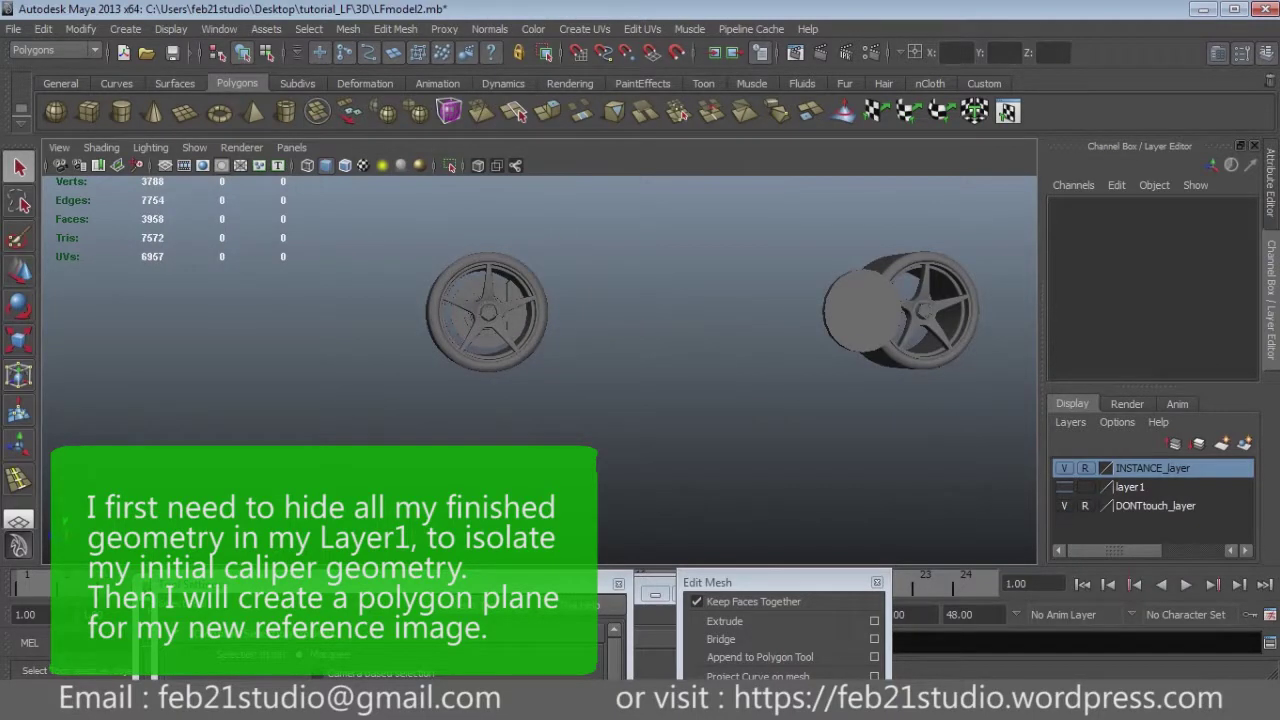
pyautogui.keyDown('alt'); pyautogui.moveTo(560, 340); pyautogui.dragTo(480, 320); pyautogui.keyUp('alt')
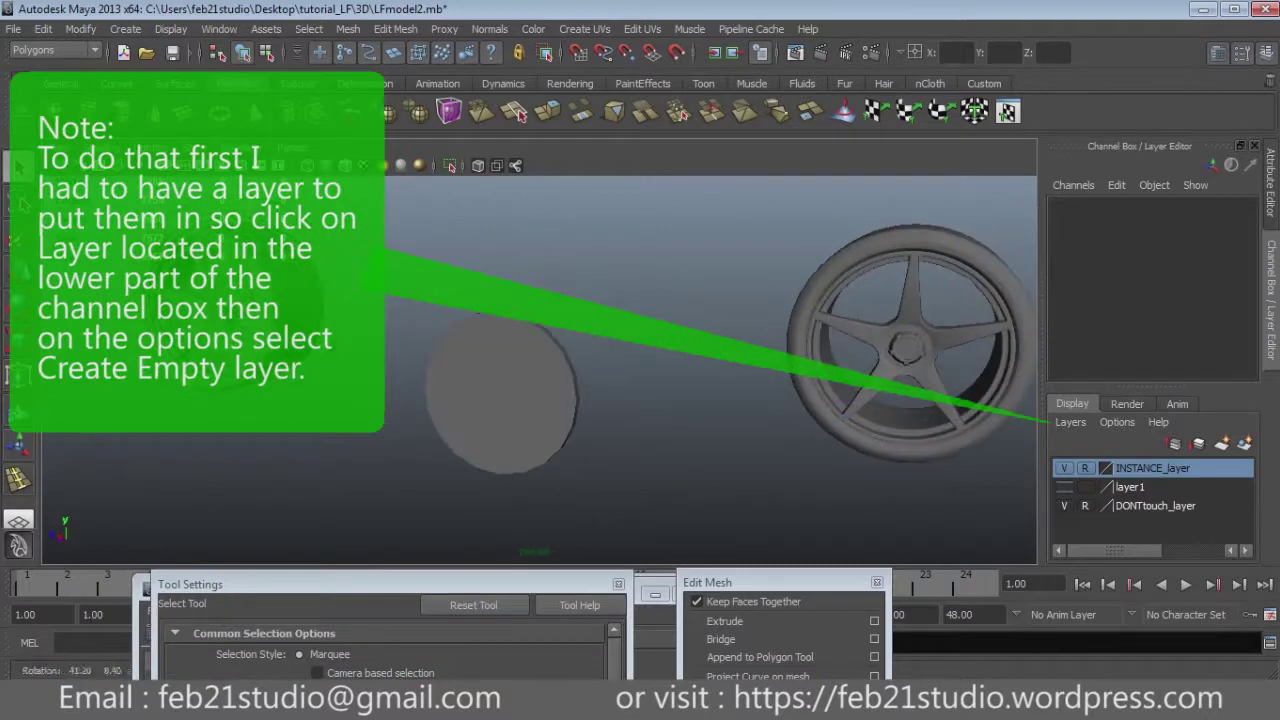
pyautogui.moveTo(600, 370)
pyautogui.keyDown('alt'); pyautogui.mouseDown()
pyautogui.moveTo(560, 350)
pyautogui.moveTo(650, 360)
pyautogui.mouseUp(); pyautogui.keyUp('alt')
pyautogui.scroll(-5, 700, 370)
pyautogui.scroll(-5, 700, 370)
pyautogui.click(940, 340)
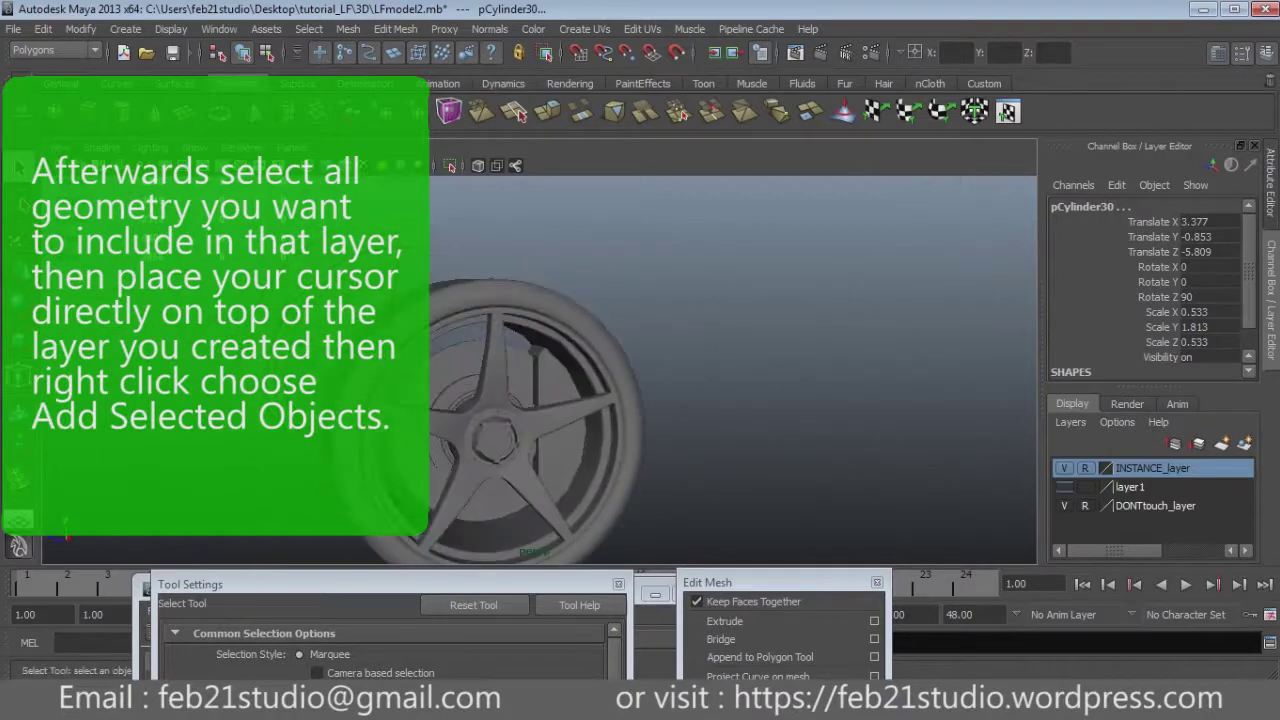
pyautogui.rightClick(1066, 488)
pyautogui.click(1110, 503)
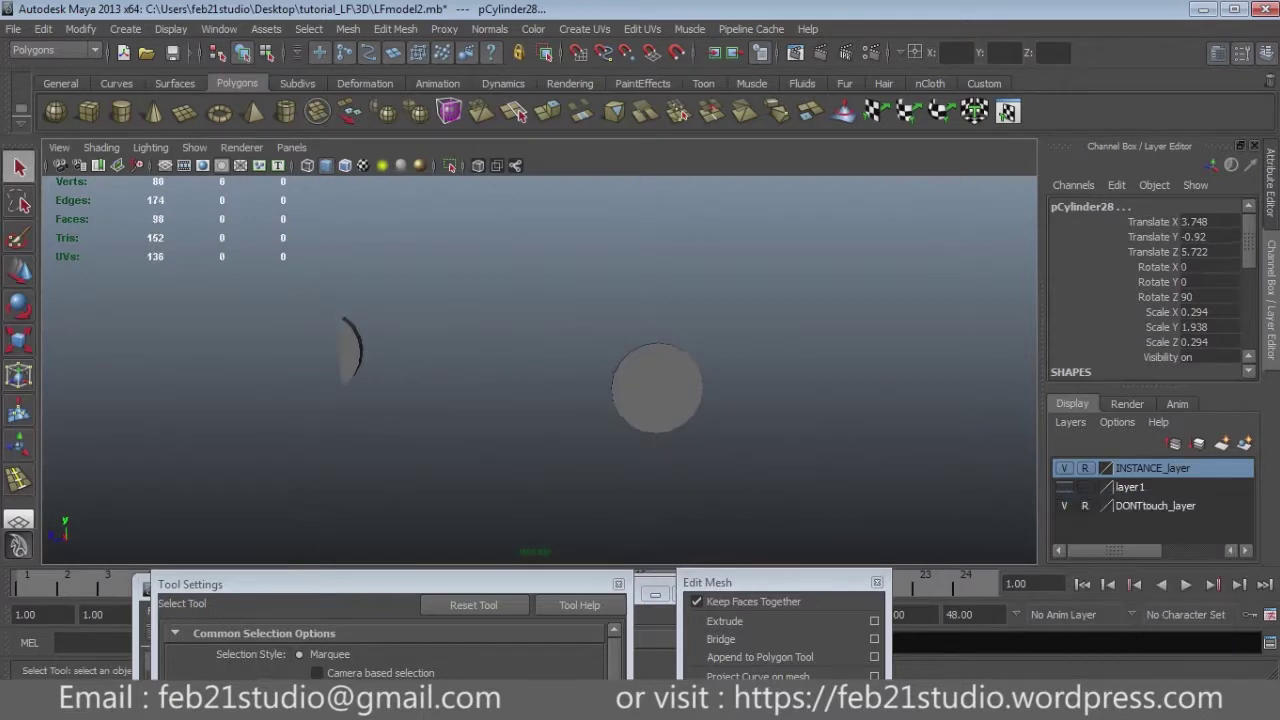
# Create a polygon plane and set its Rotate Z to 90 so it stands upright.
pyautogui.click(184, 111)
pyautogui.moveTo(414, 300); pyautogui.dragTo(560, 380)
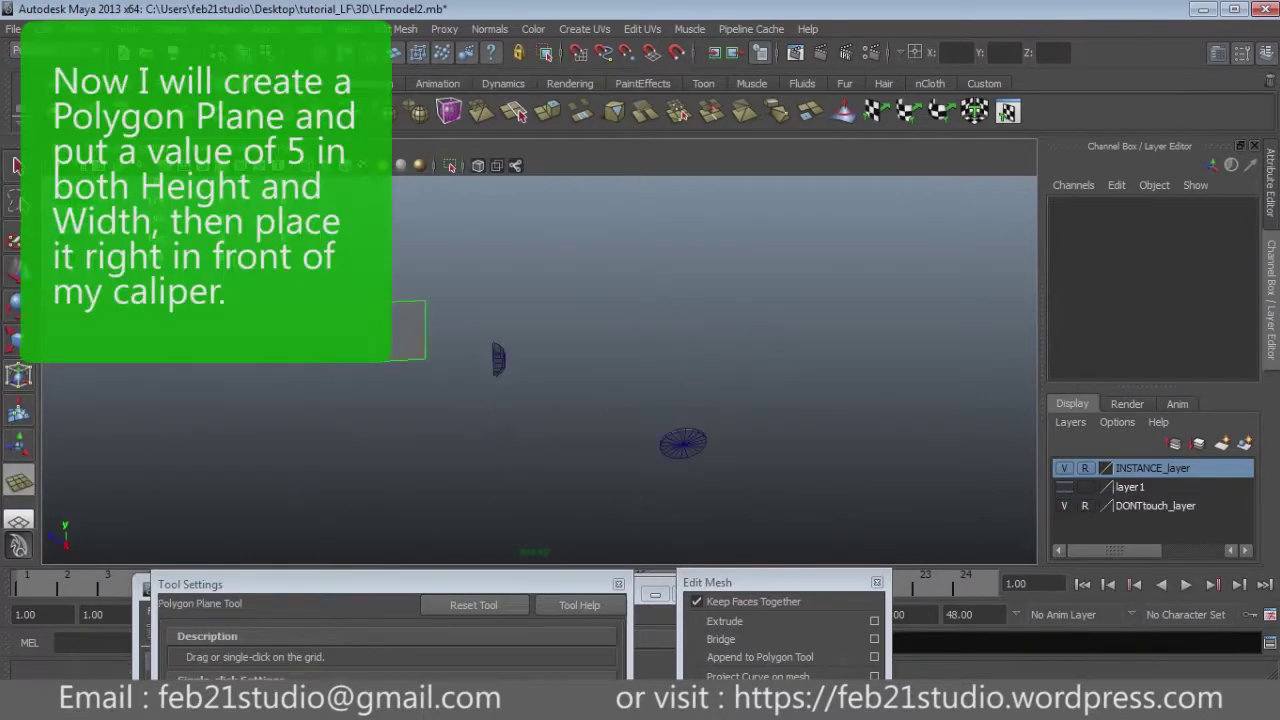
pyautogui.press('e')
pyautogui.moveTo(470, 370); pyautogui.dragTo(440, 410)
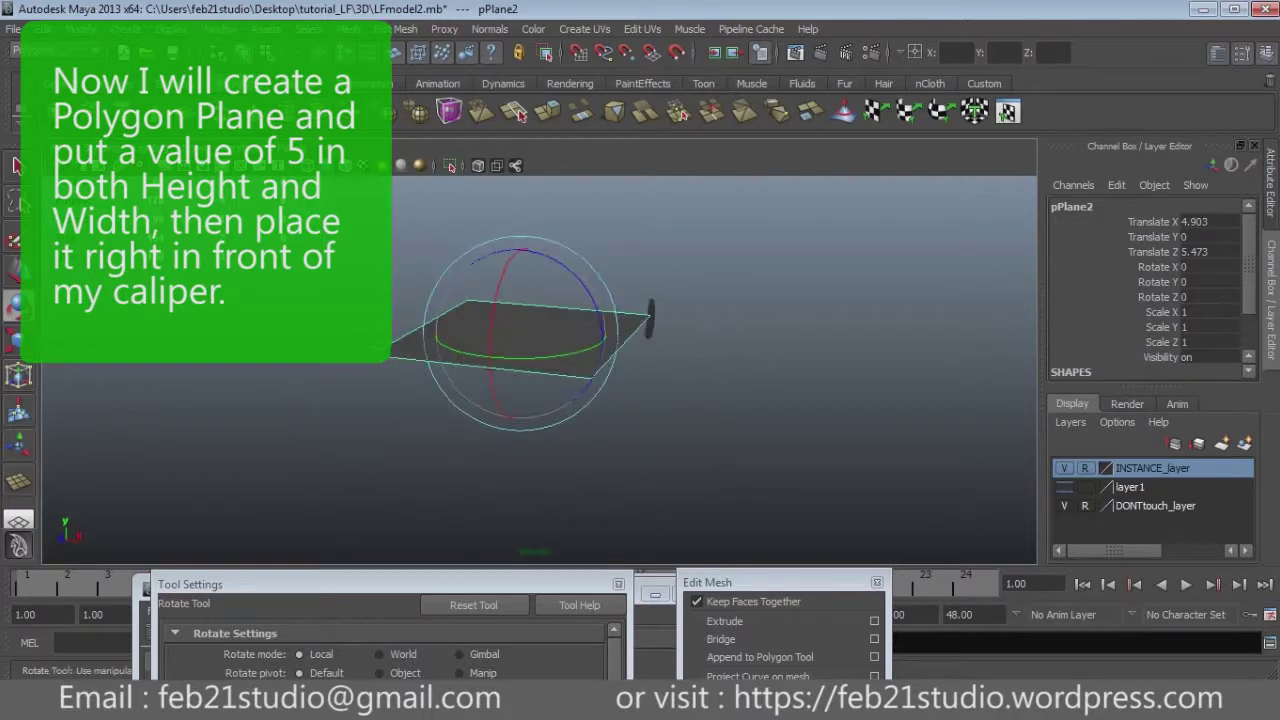
pyautogui.click(1205, 297)
pyautogui.write('90')
pyautogui.press('Return')
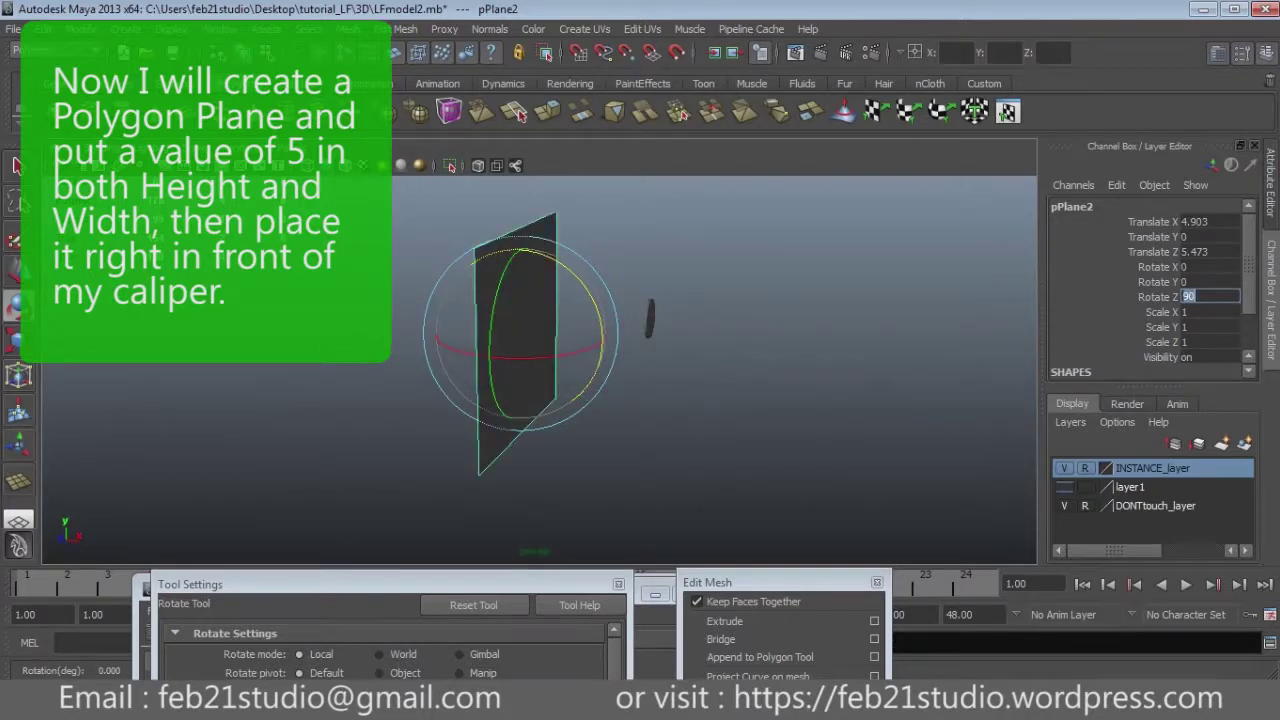
# Set the plane's width and height to 5 and position it in front of the caliper.
pyautogui.moveTo(700, 400)
pyautogui.keyDown('alt'); pyautogui.mouseDown()
pyautogui.moveTo(680, 400)
pyautogui.moveTo(730, 400)
pyautogui.mouseUp(); pyautogui.keyUp('alt')
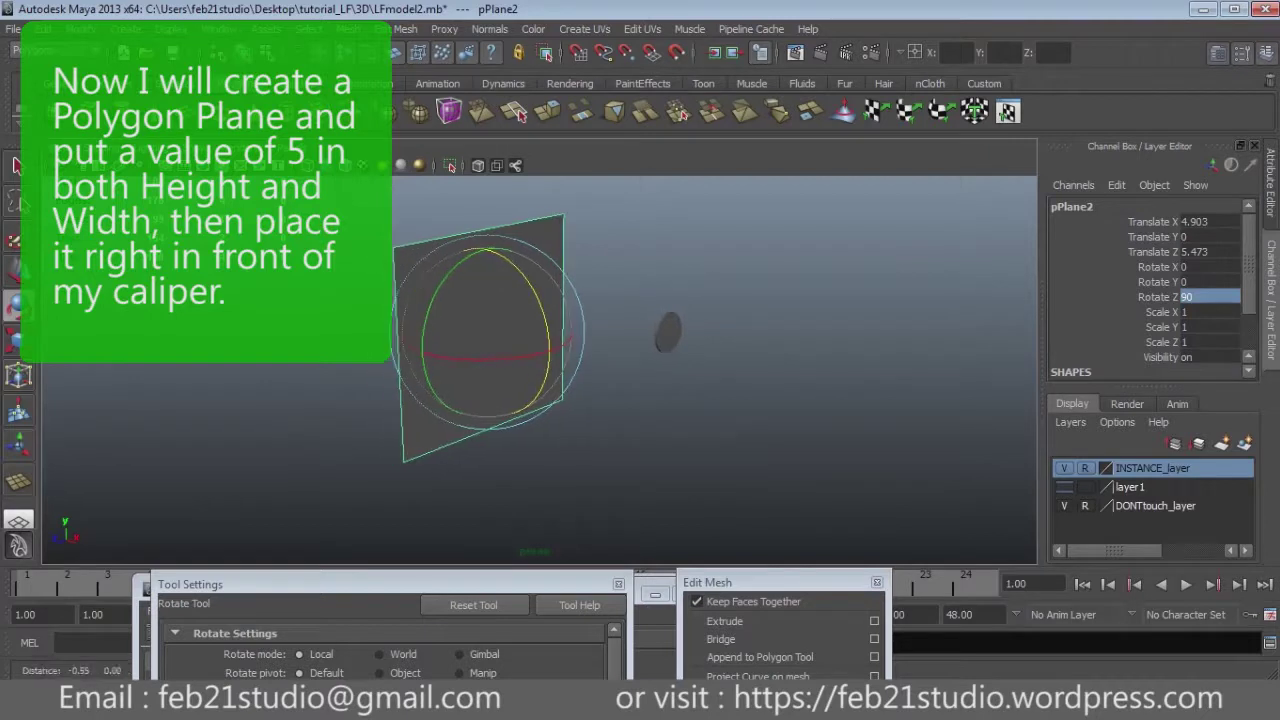
pyautogui.scroll(-3, 1150, 290)
pyautogui.scroll(-3, 1150, 290)
pyautogui.moveTo(1165, 297); pyautogui.dragTo(1165, 312)
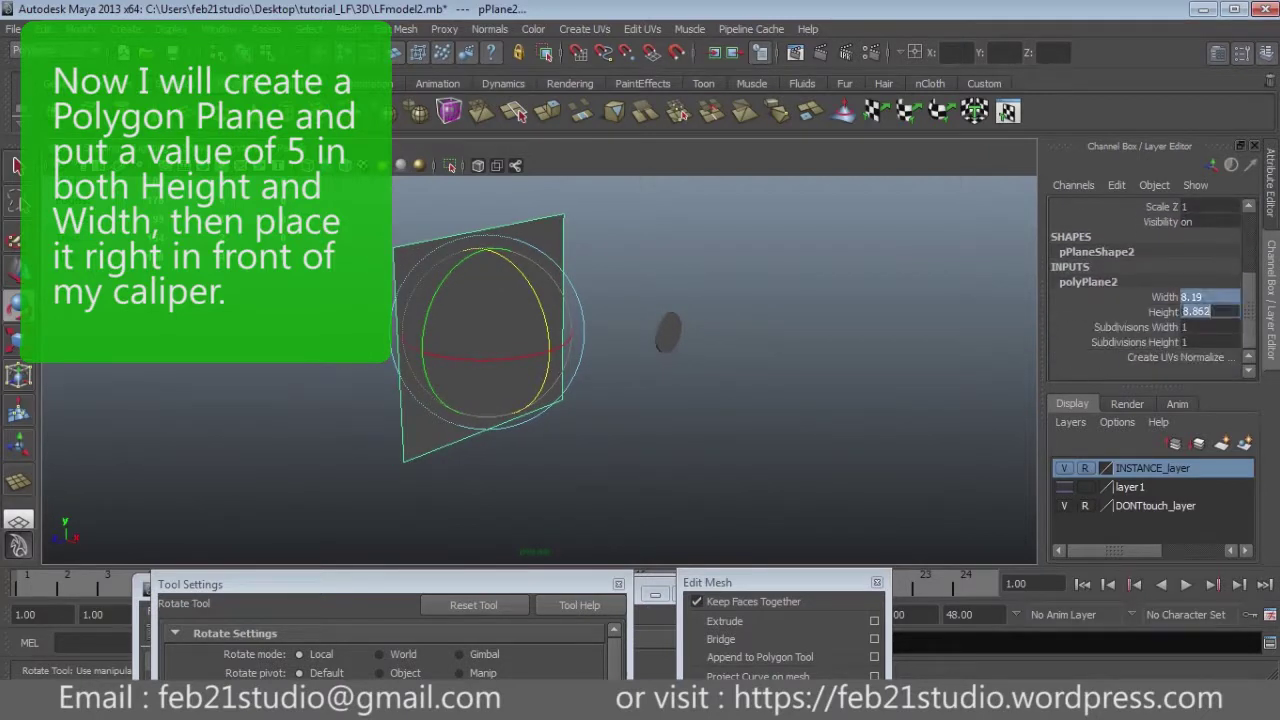
pyautogui.write('8')
pyautogui.press('Return')
pyautogui.write('5')
pyautogui.press('Return')
pyautogui.keyDown('alt'); pyautogui.moveTo(700, 400); pyautogui.dragTo(840, 400); pyautogui.keyUp('alt')
pyautogui.press('w')
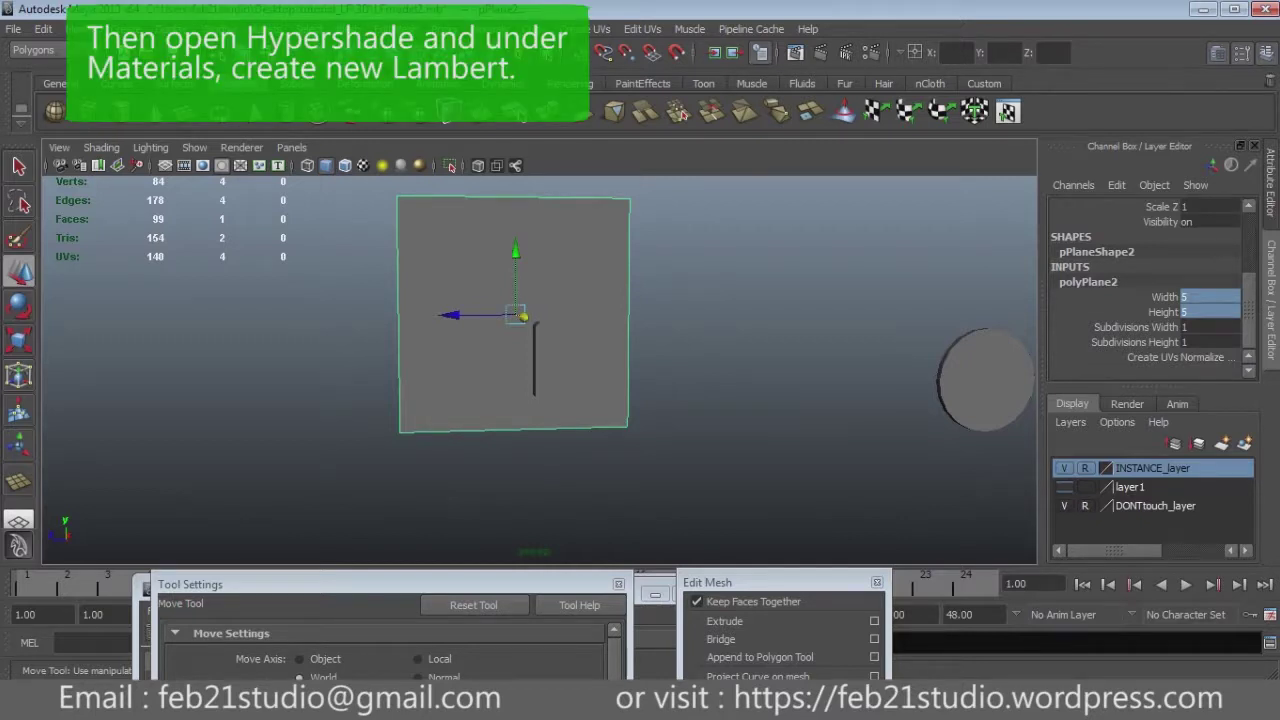
pyautogui.keyDown('alt'); pyautogui.moveTo(515, 315); pyautogui.dragTo(520, 309, button='middle'); pyautogui.keyUp('alt')
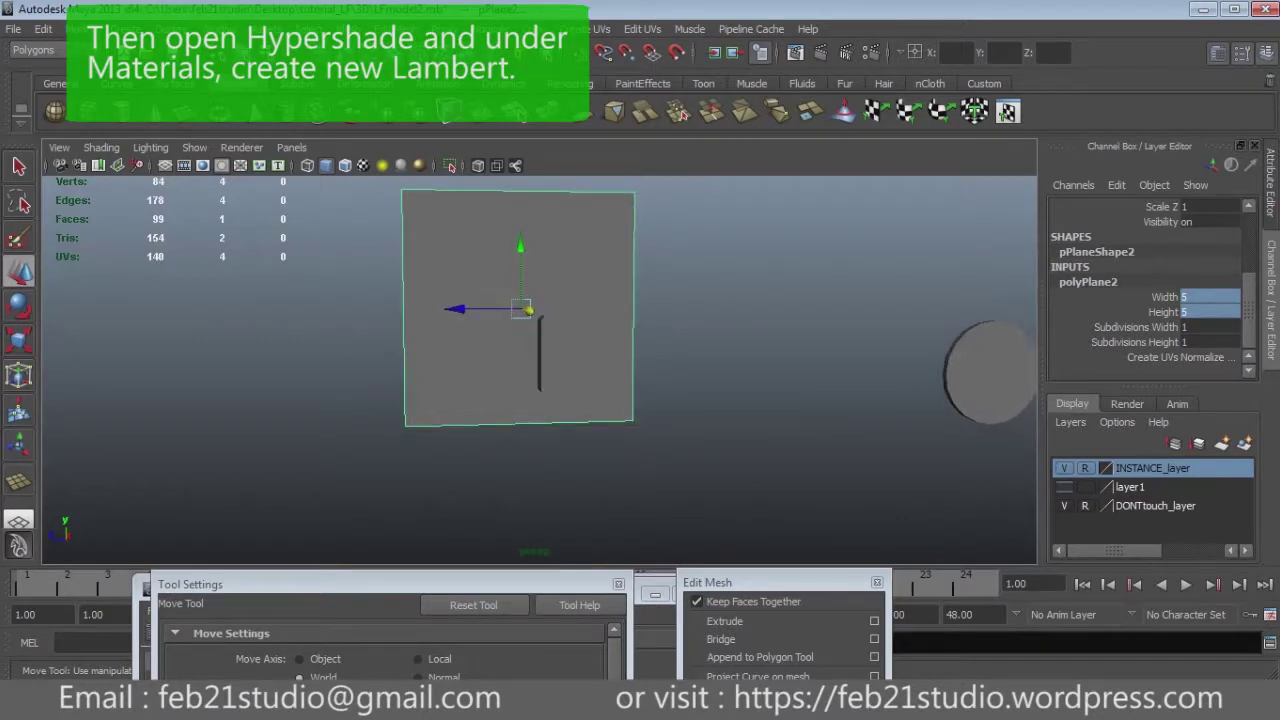
pyautogui.moveTo(450, 516); pyautogui.dragTo(424, 322)
# Create a new Lambert material, lambert2, in Hypershade and show its attributes.
pyautogui.click(414, 395)
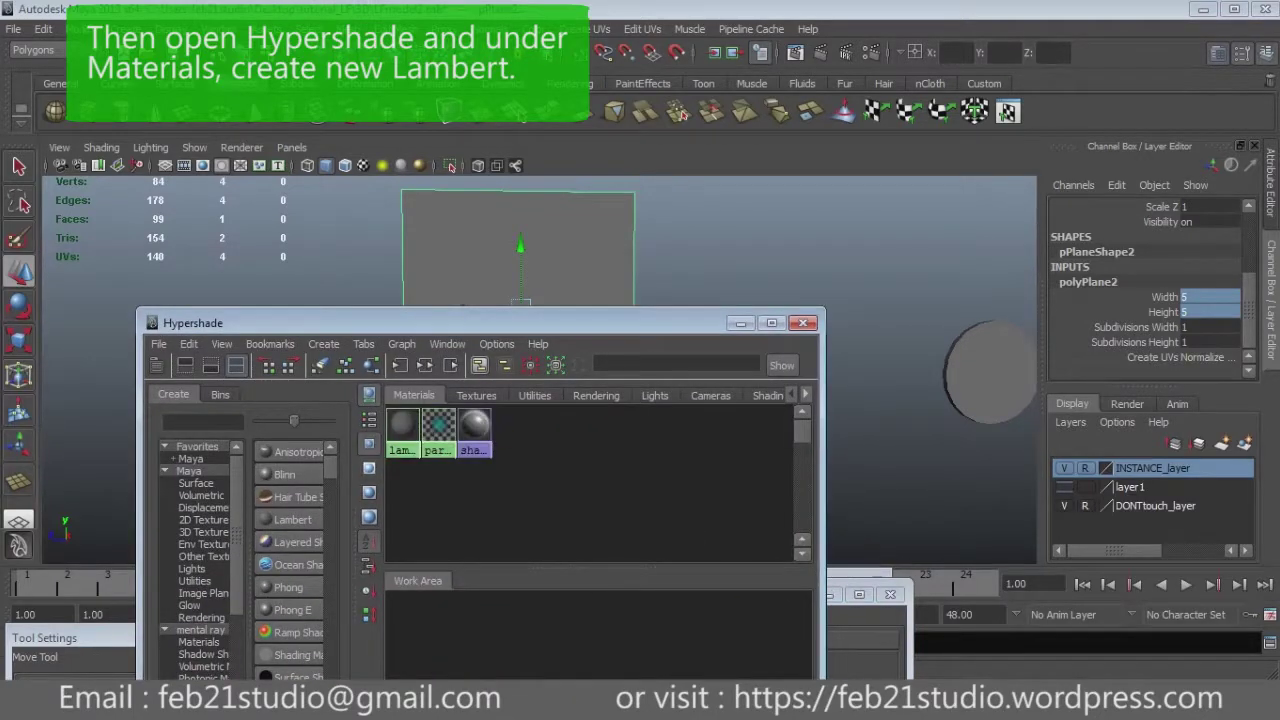
pyautogui.click(292, 519)
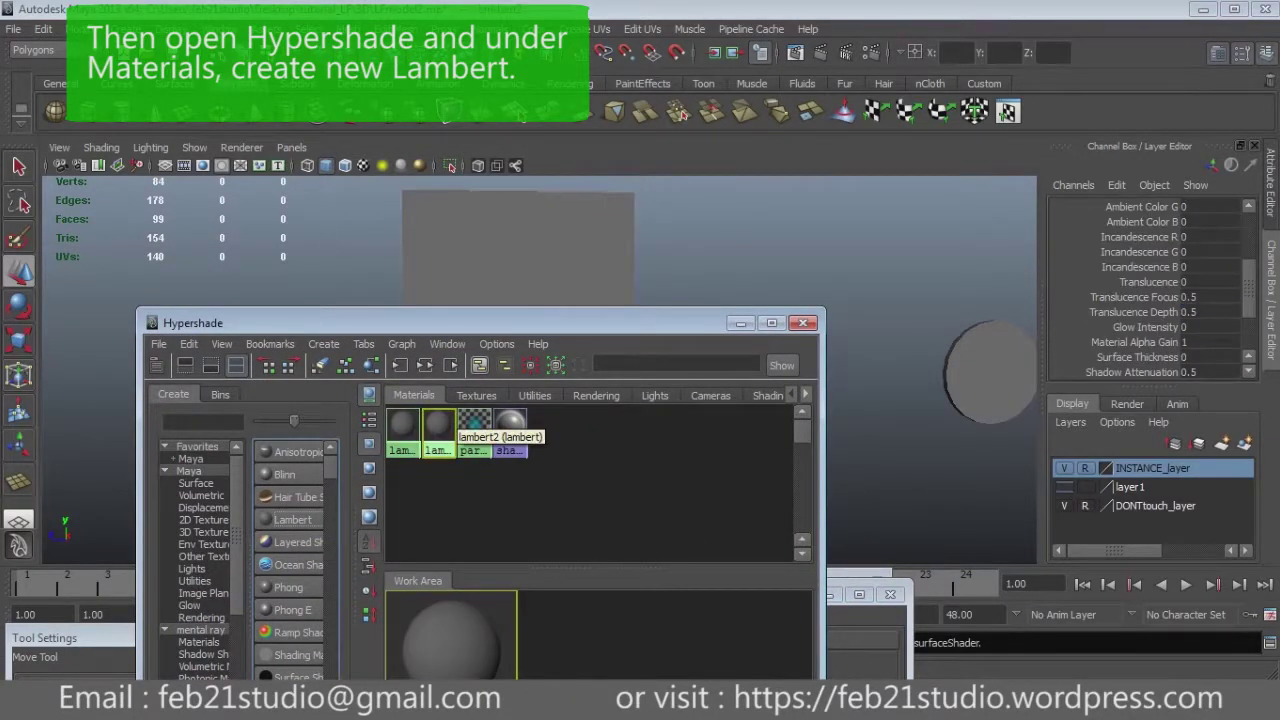
pyautogui.doubleClick(438, 424)
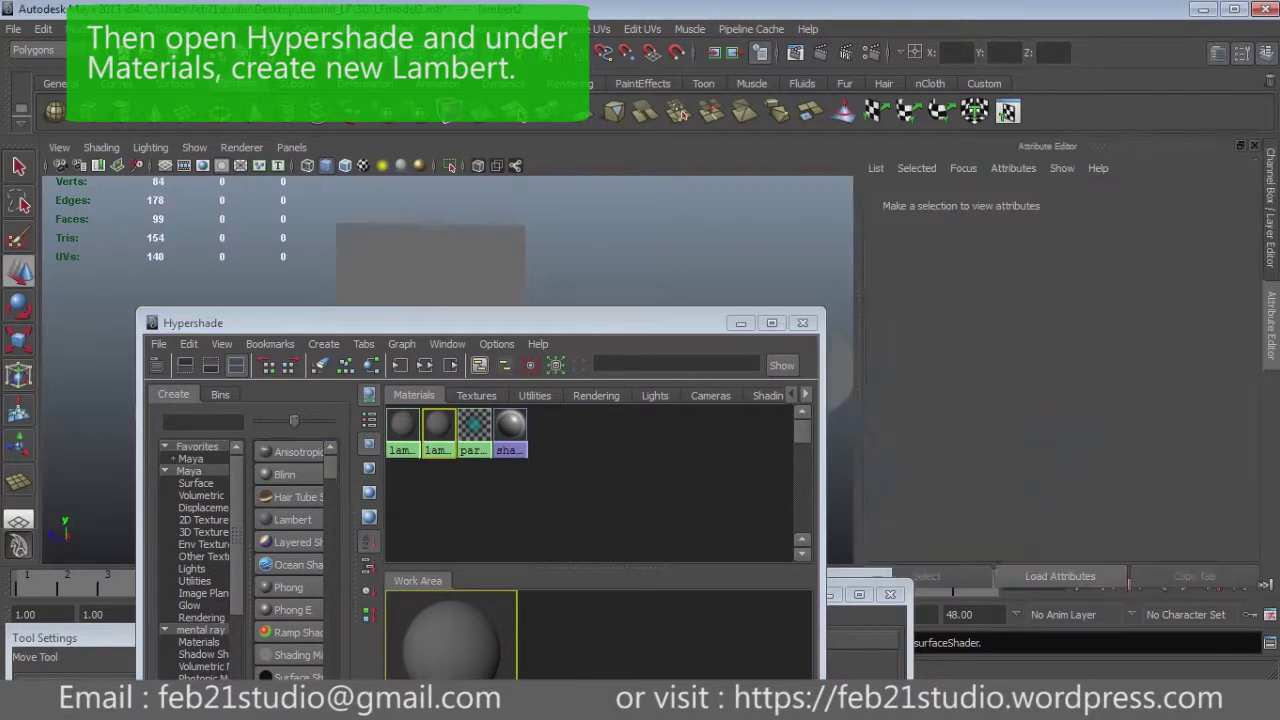
pyautogui.moveTo(400, 322); pyautogui.dragTo(363, 147)
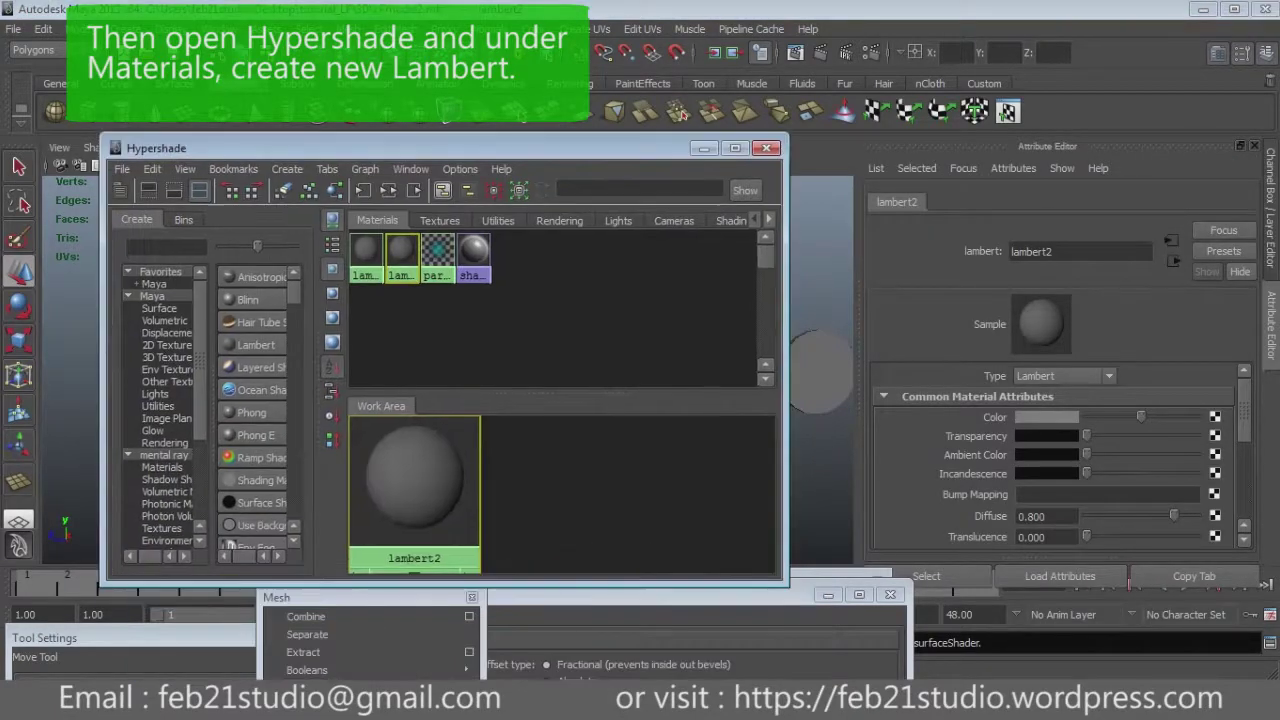
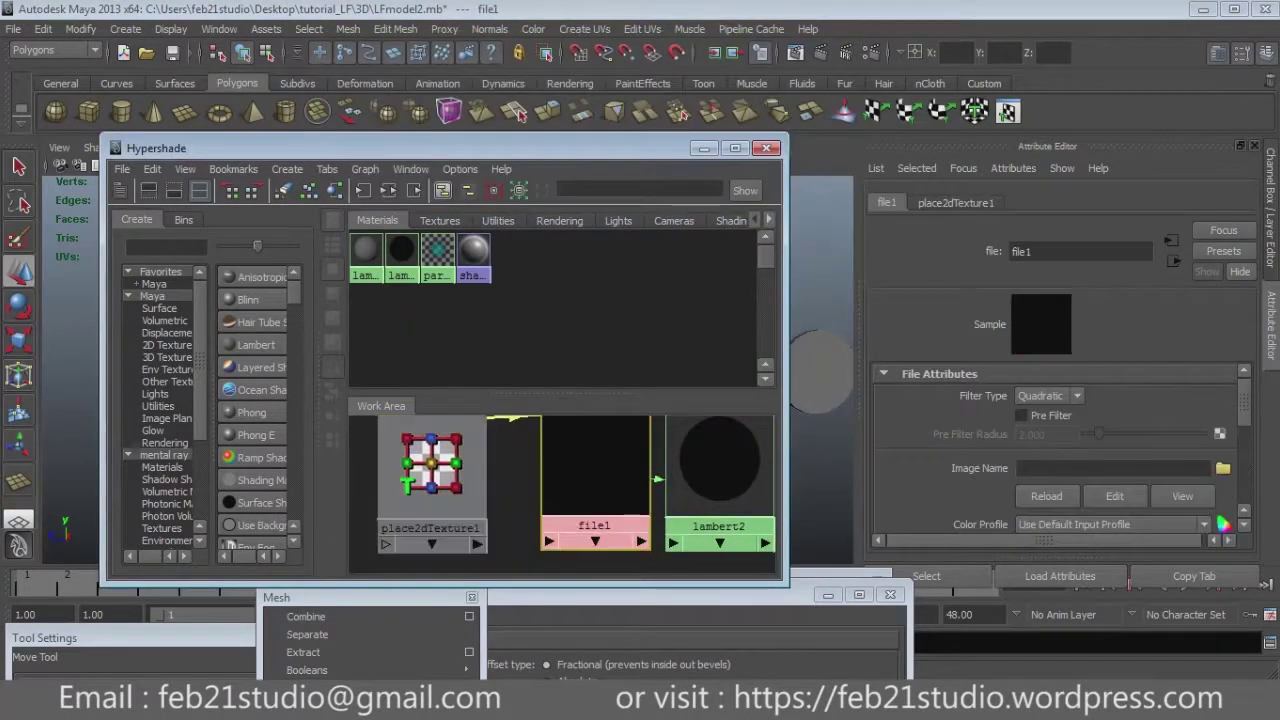
# Load brembo-brakes-laferrari-wheel.jpg into lambert2's file texture and assign lambert2 to the plane.
pyautogui.click(1222, 468)
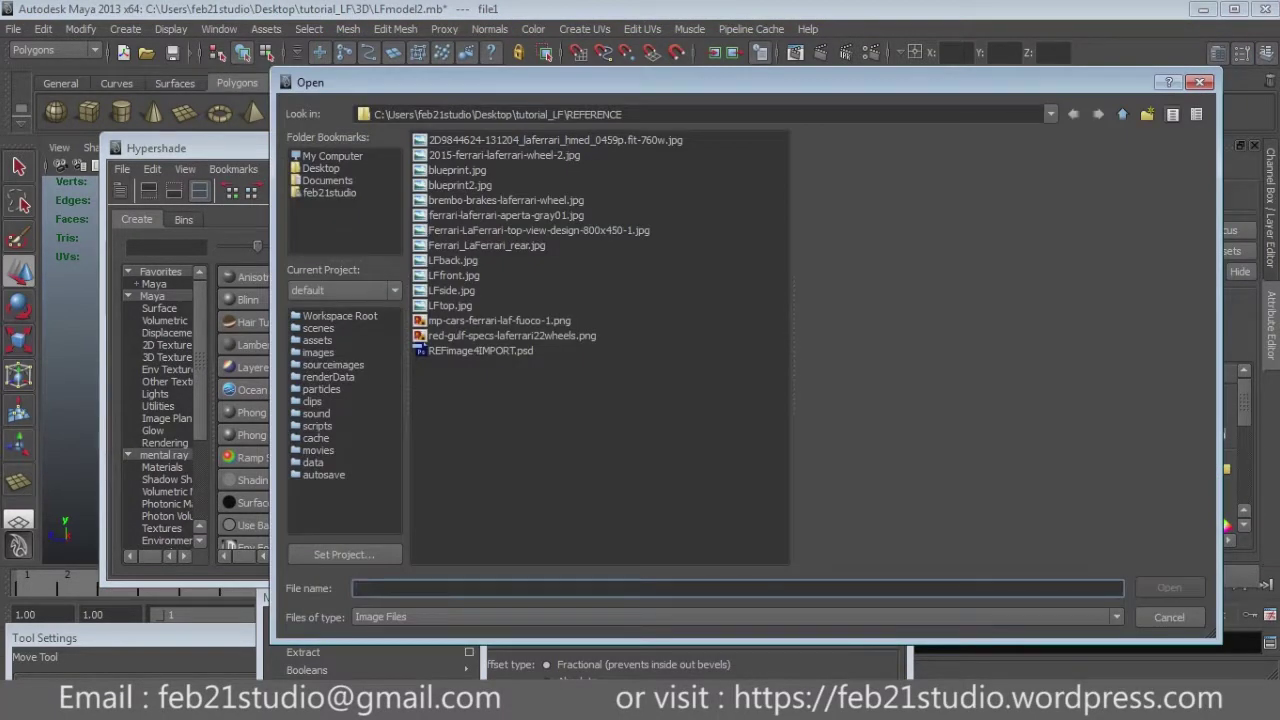
pyautogui.click(505, 200)
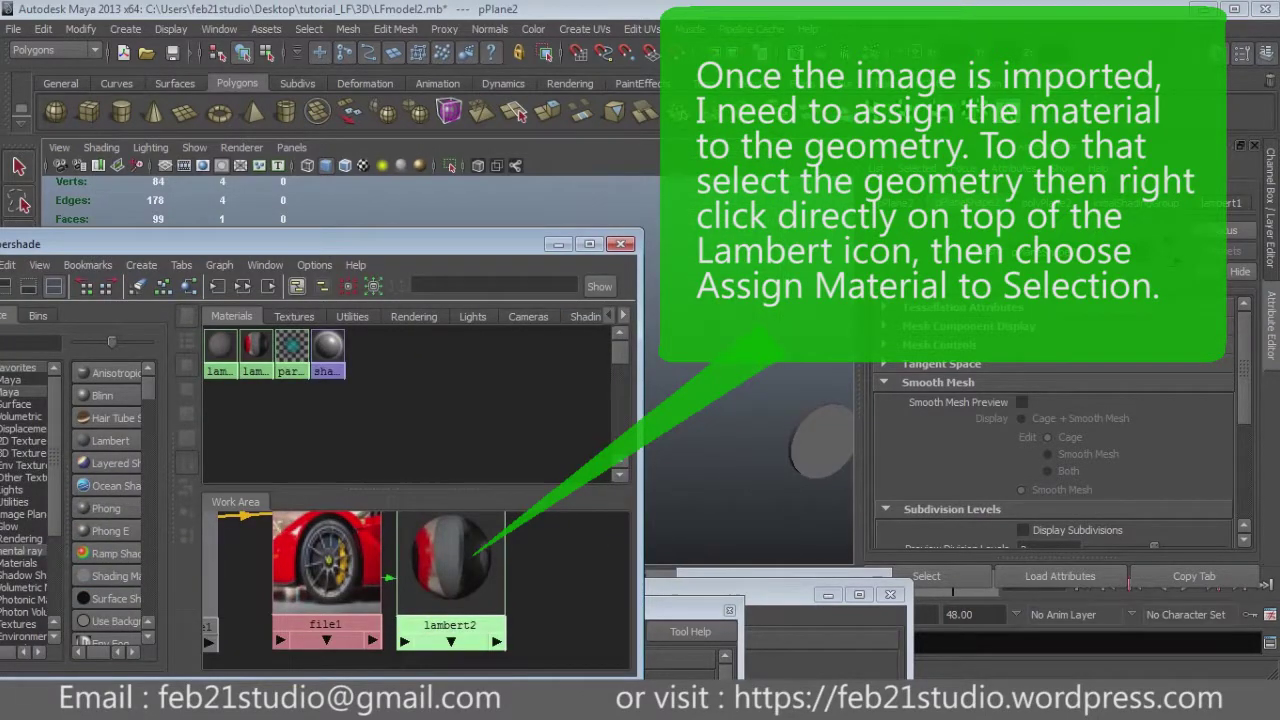
pyautogui.moveTo(436, 486); pyautogui.dragTo(432, 449, button='right')
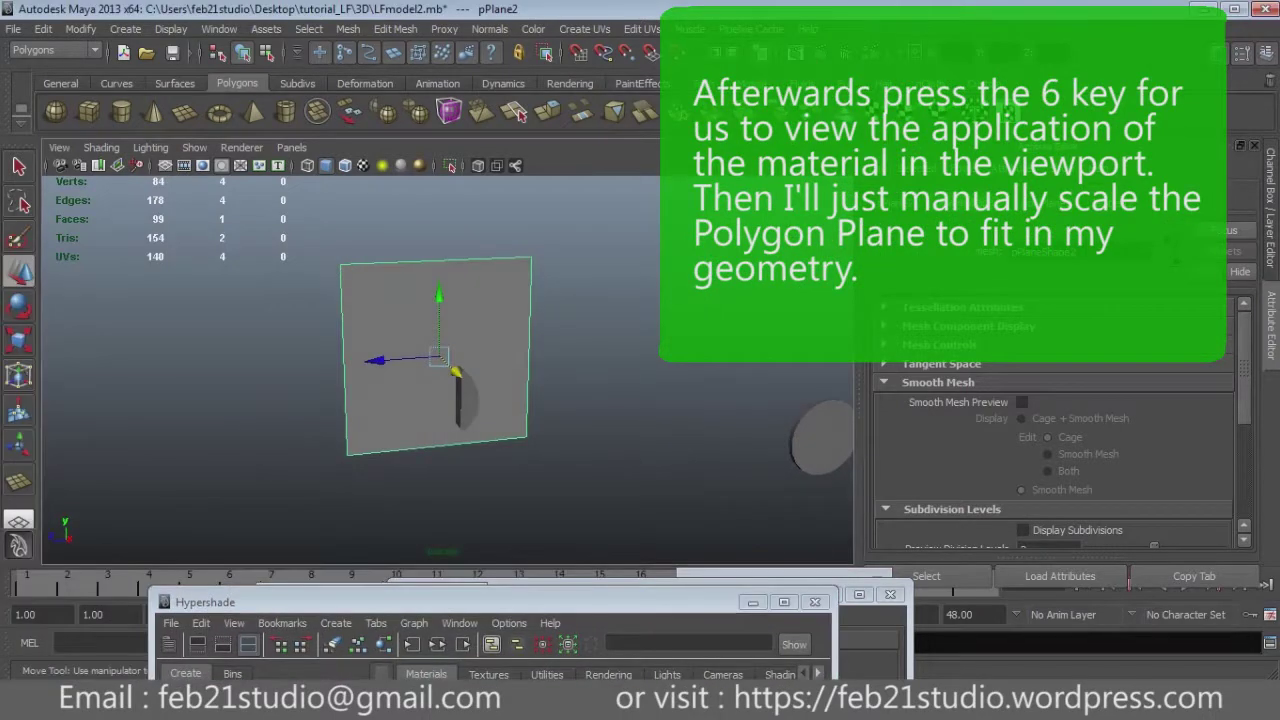
# Show textures in the viewport and set the plane's Rotate X to 90.
pyautogui.press('6')
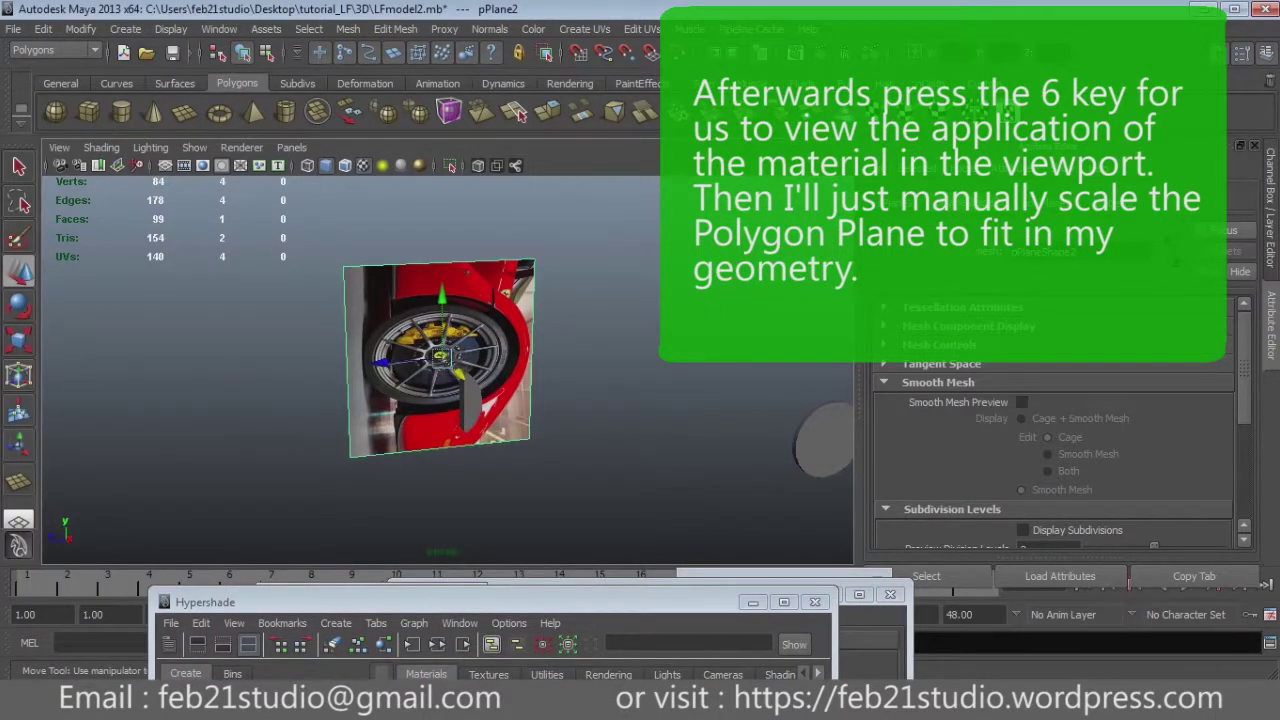
pyautogui.press('e')
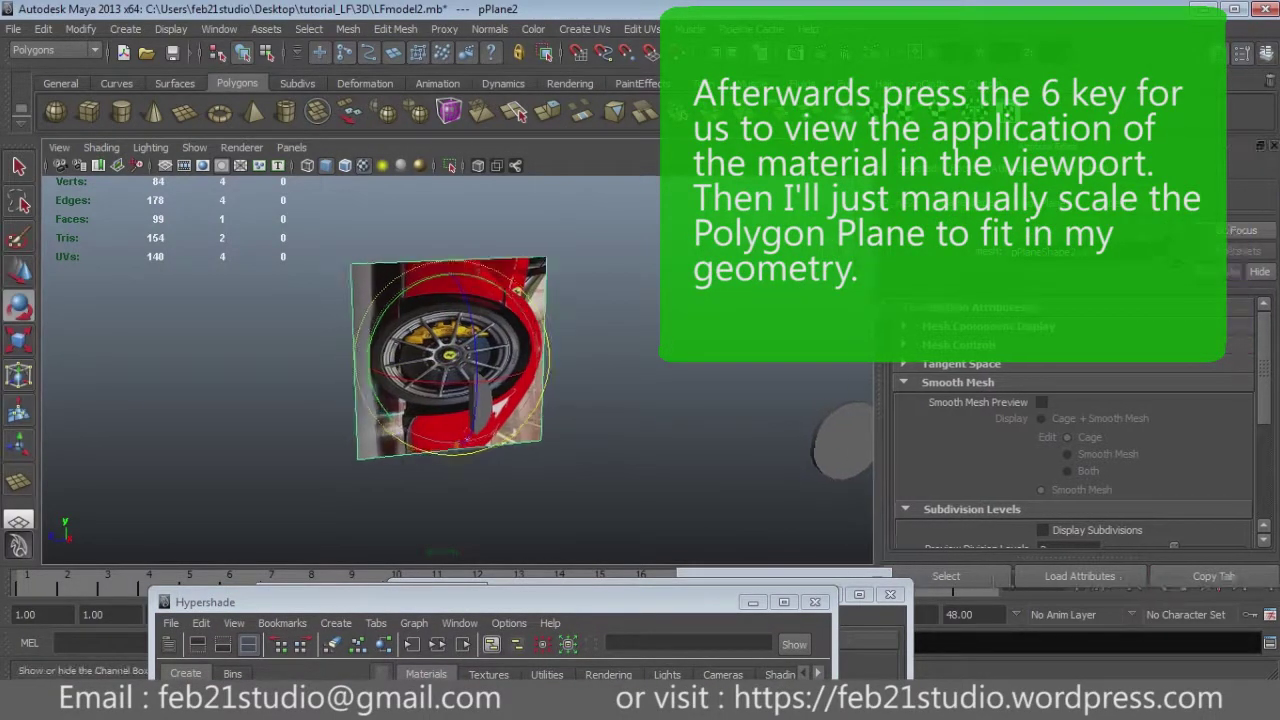
pyautogui.hotkey('ctrl', 'a')
pyautogui.moveTo(620, 300); pyautogui.dragTo(570, 440)
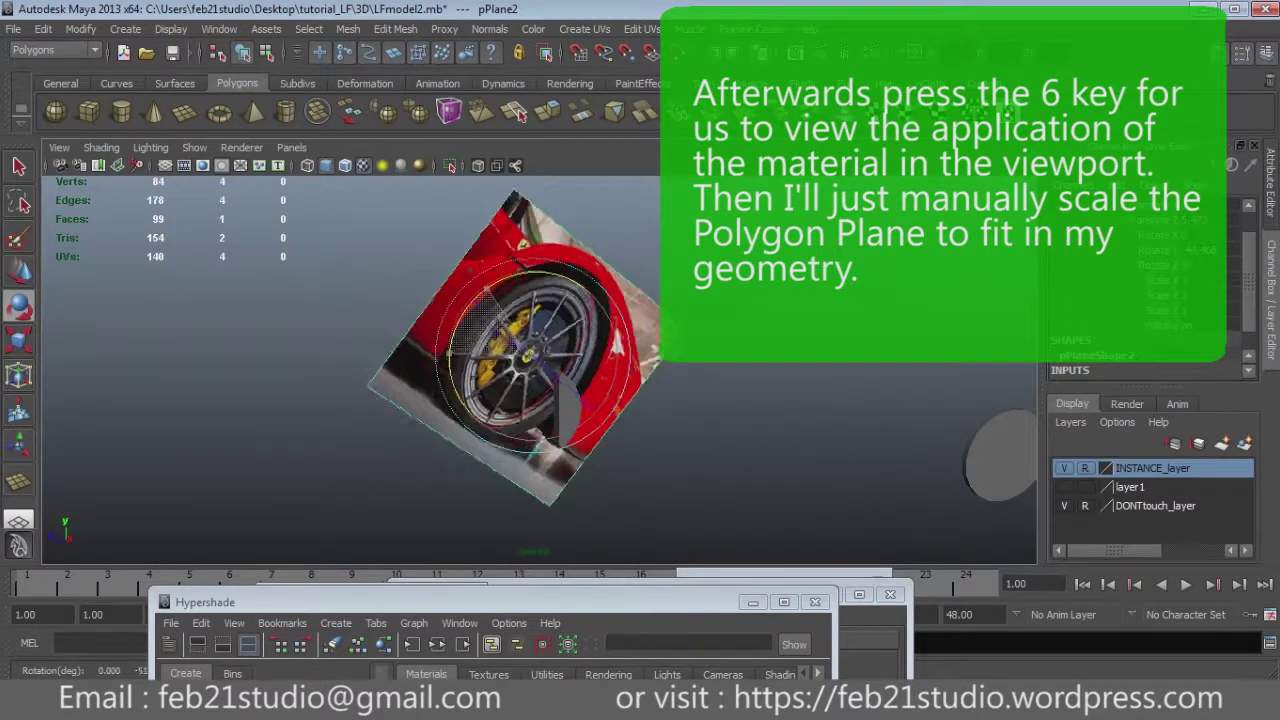
pyautogui.write('90')
pyautogui.press('Return')
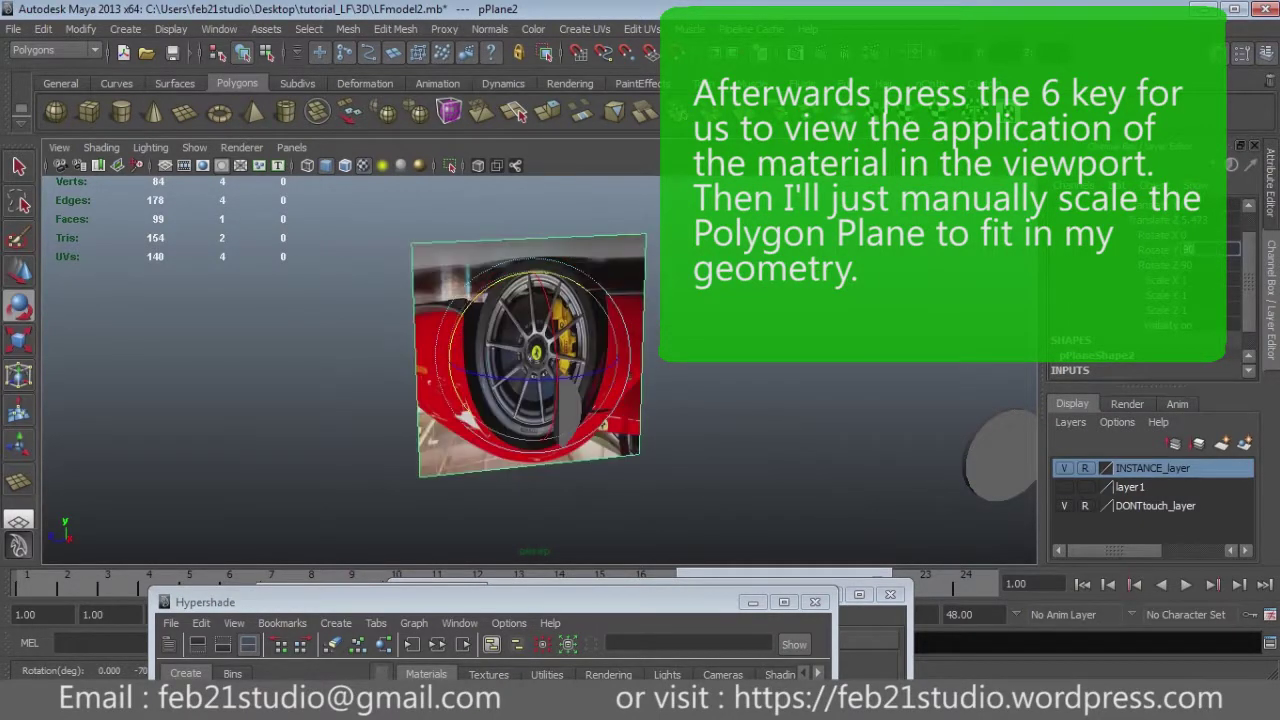
# Set the plane's Rotate Y to -270 so the wheel photo faces sideways.
pyautogui.write('-90')
pyautogui.press('Return')
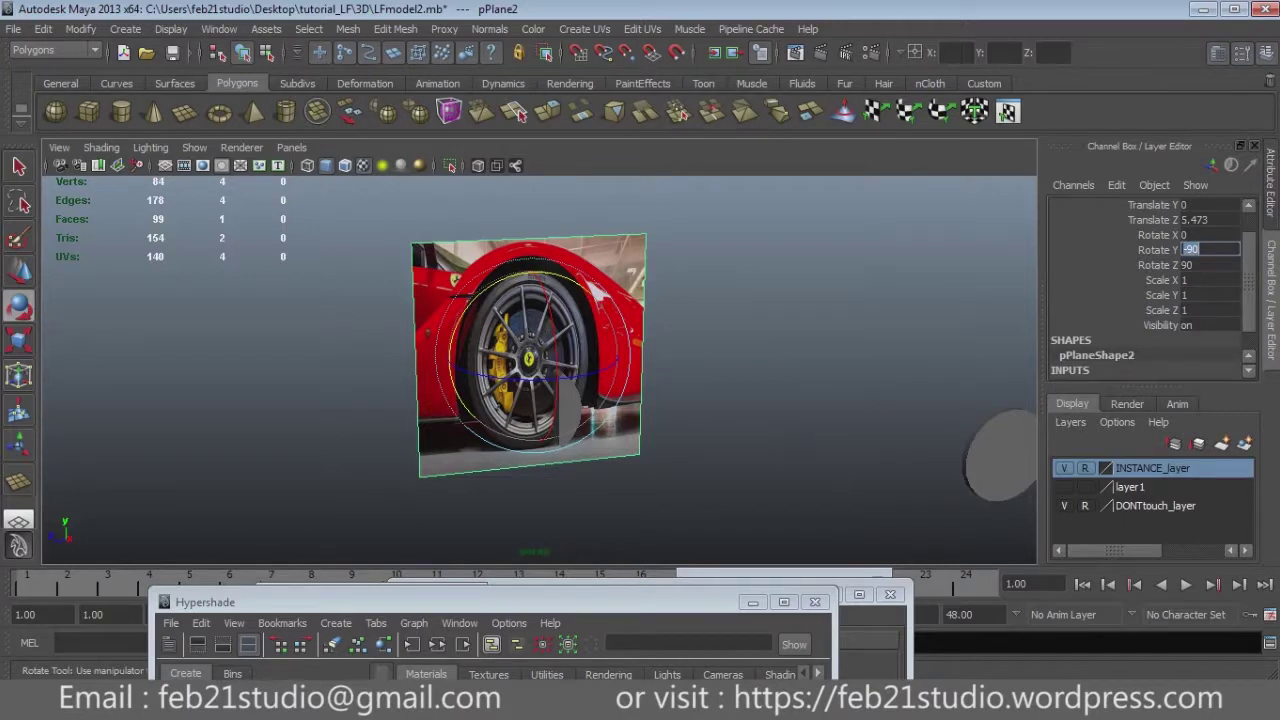
pyautogui.moveTo(600, 368); pyautogui.dragTo(500, 378)
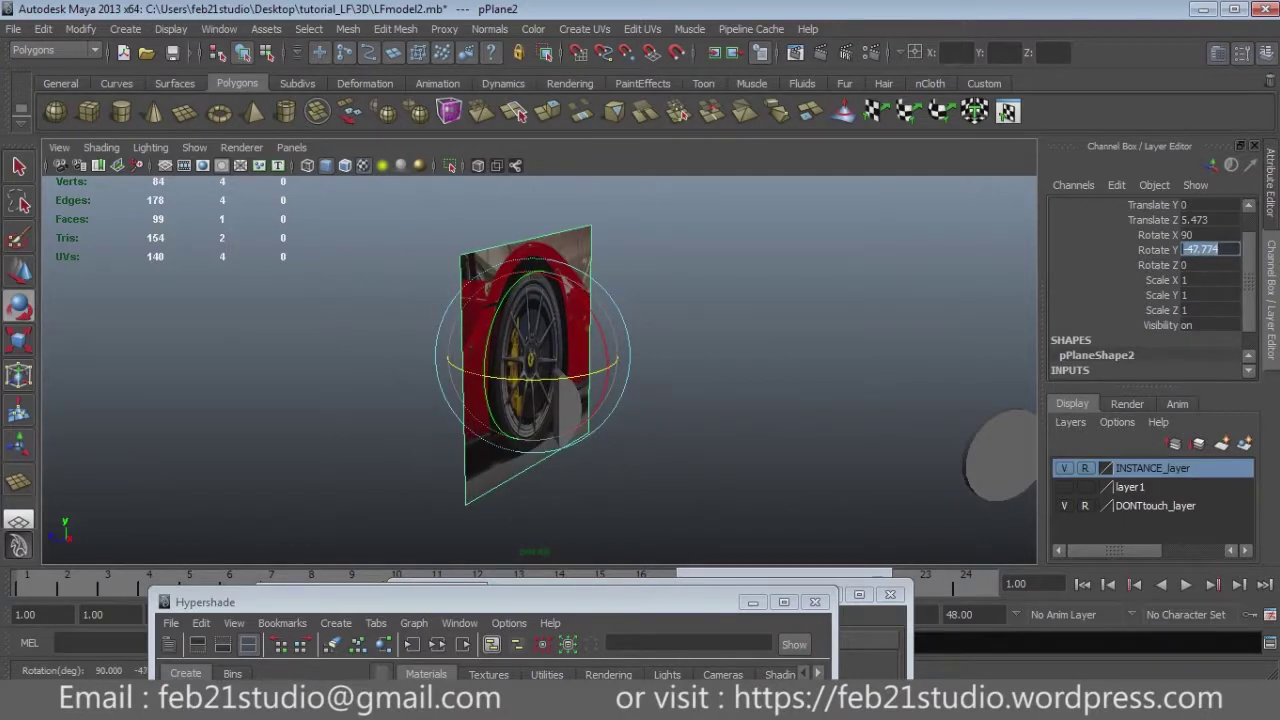
pyautogui.write('-180+')
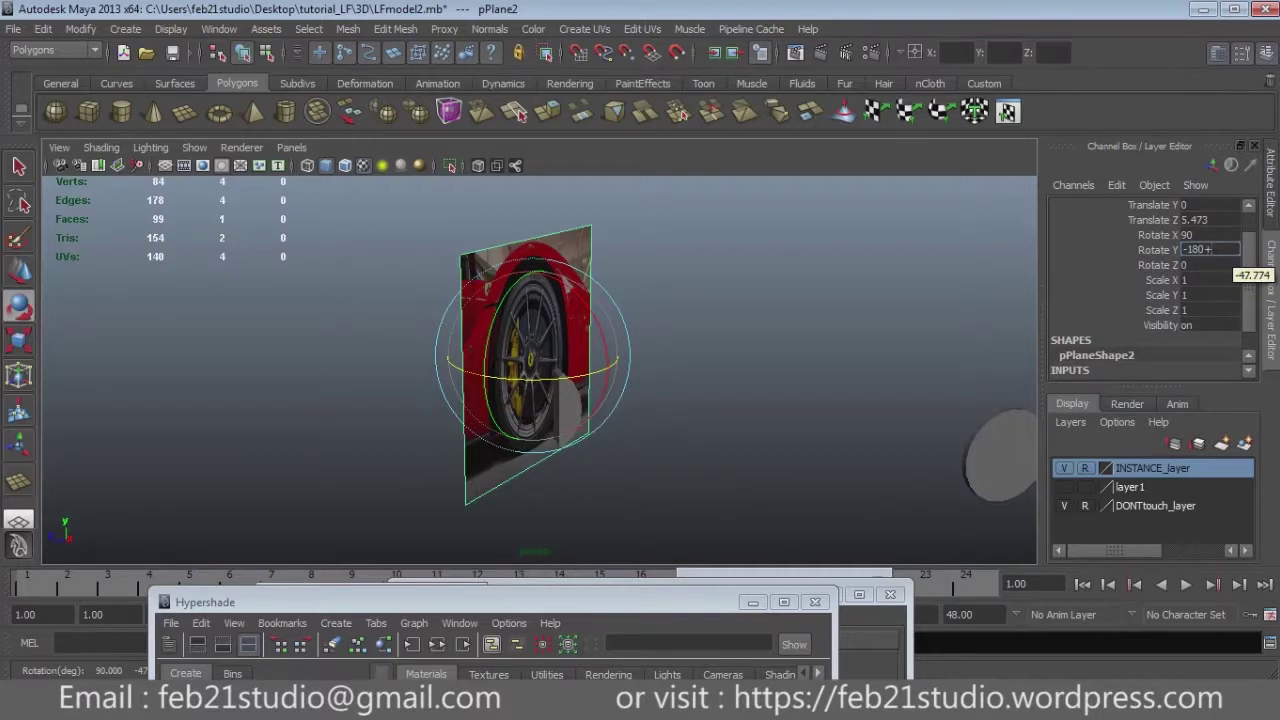
pyautogui.press('Return')
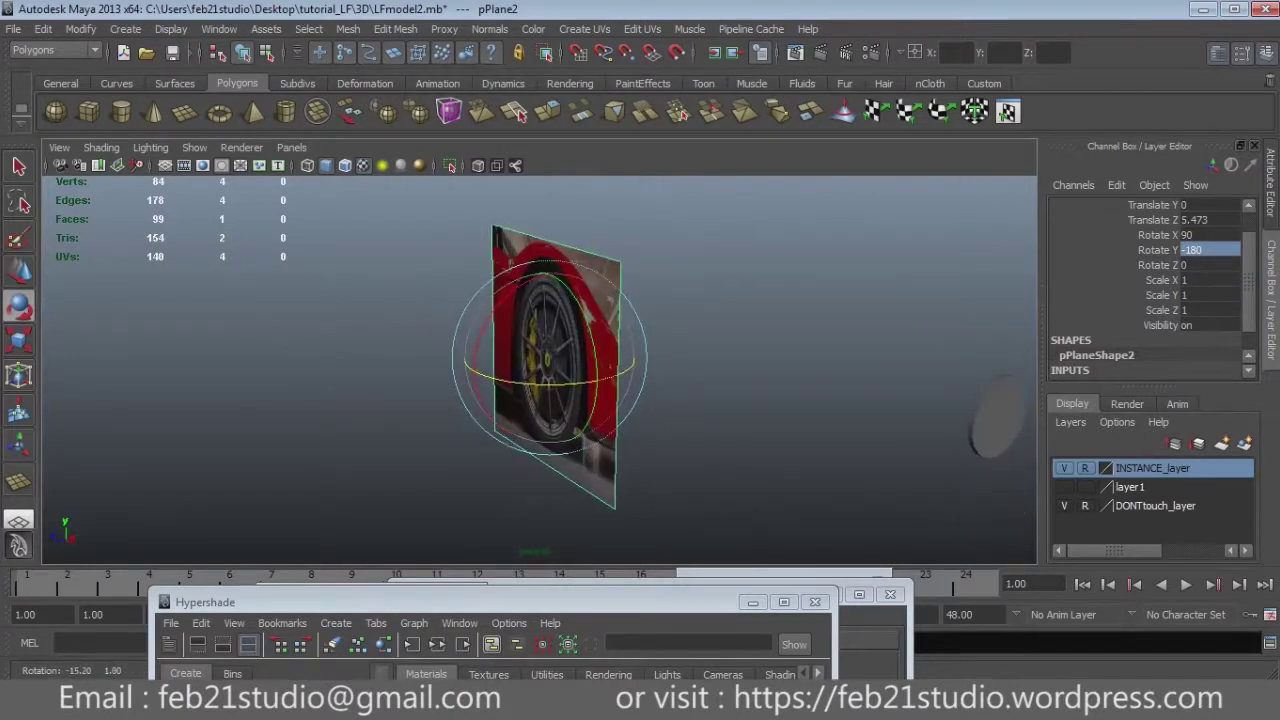
pyautogui.write('-240')
pyautogui.press('Return')
pyautogui.write('-')
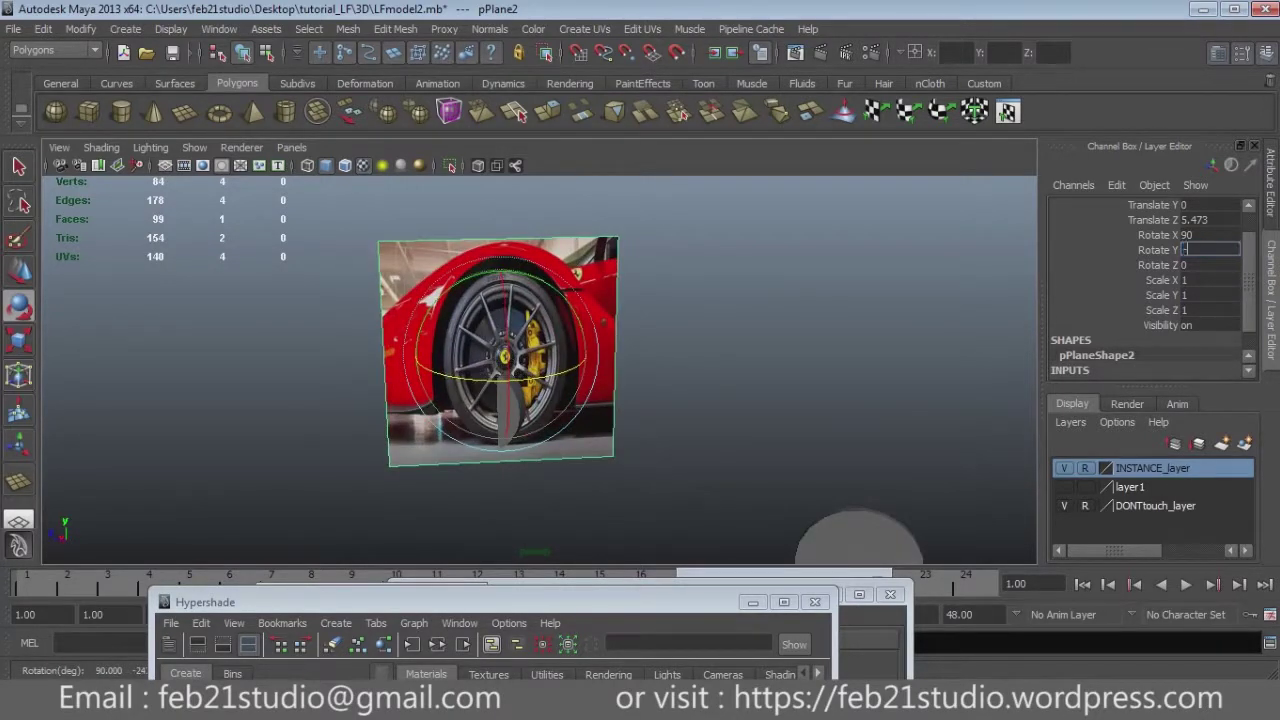
pyautogui.write('270')
pyautogui.press('Return')
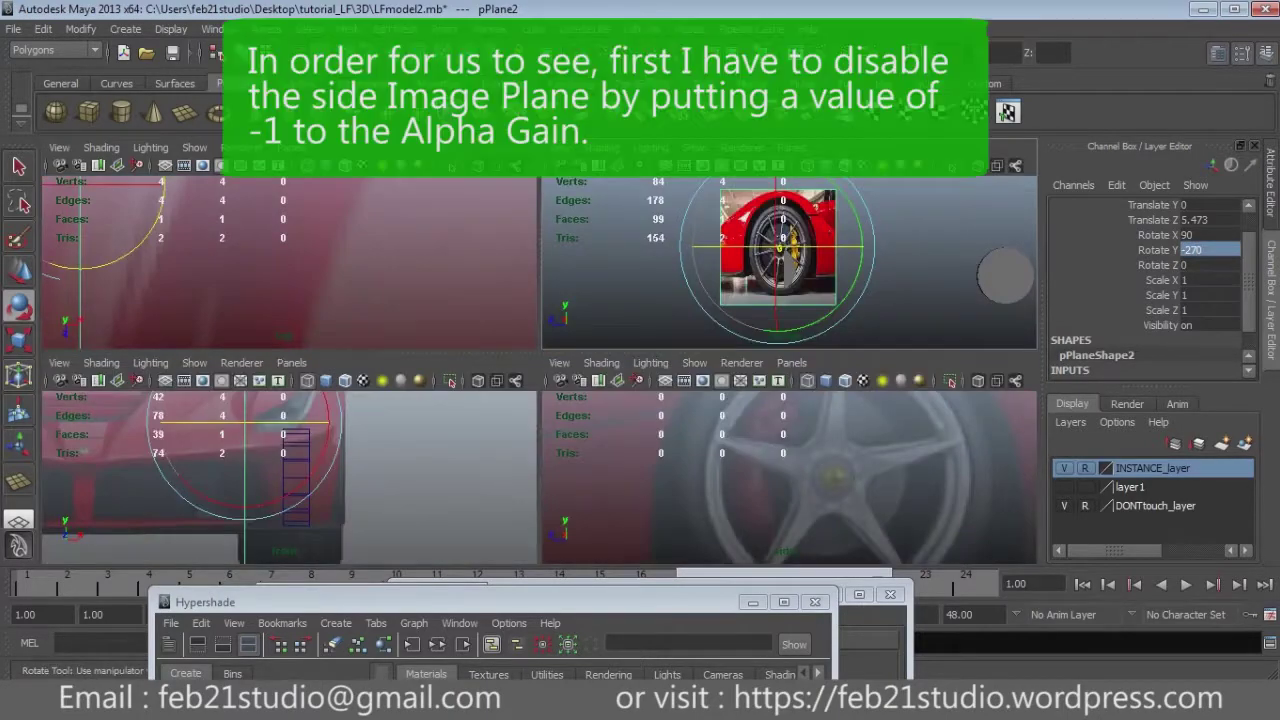
# Set the side camera's imagePlaneShape3 Alpha Gain to -1 and select the wheel plane pPlane2.
pyautogui.press('f')
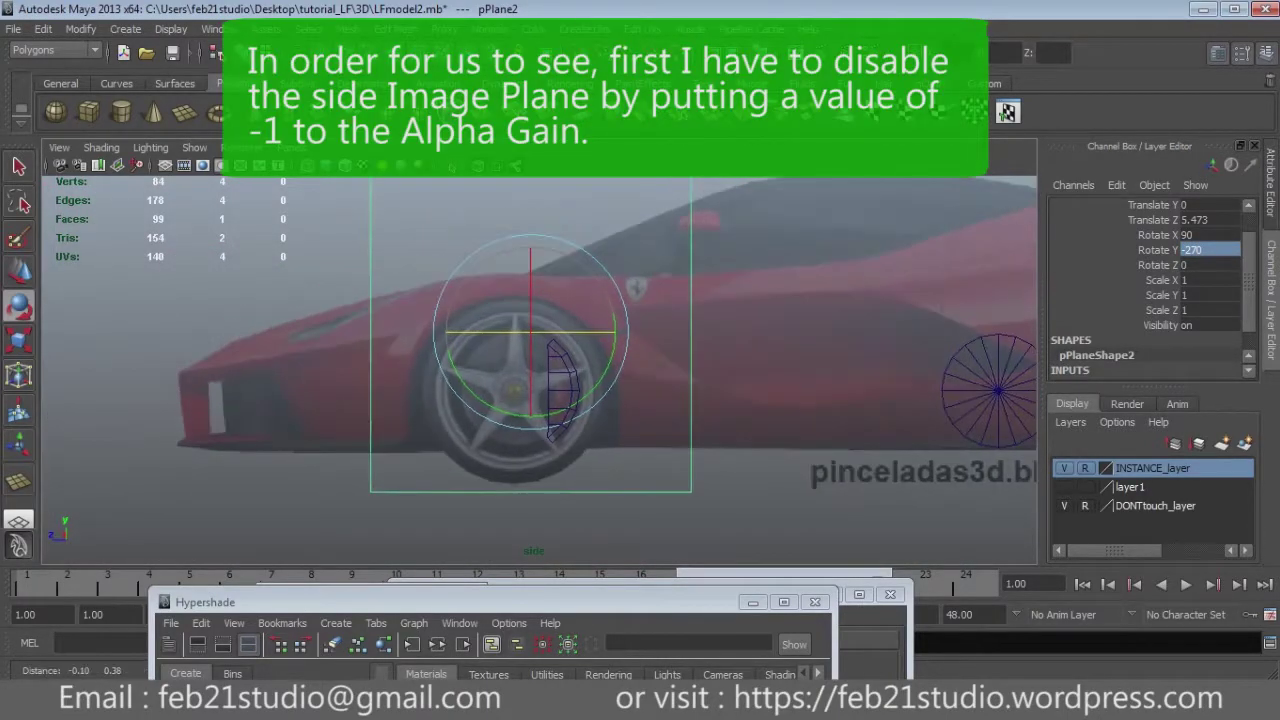
pyautogui.moveTo(450, 601); pyautogui.dragTo(412, 361)
pyautogui.click(686, 434)
pyautogui.doubleClick(670, 485)
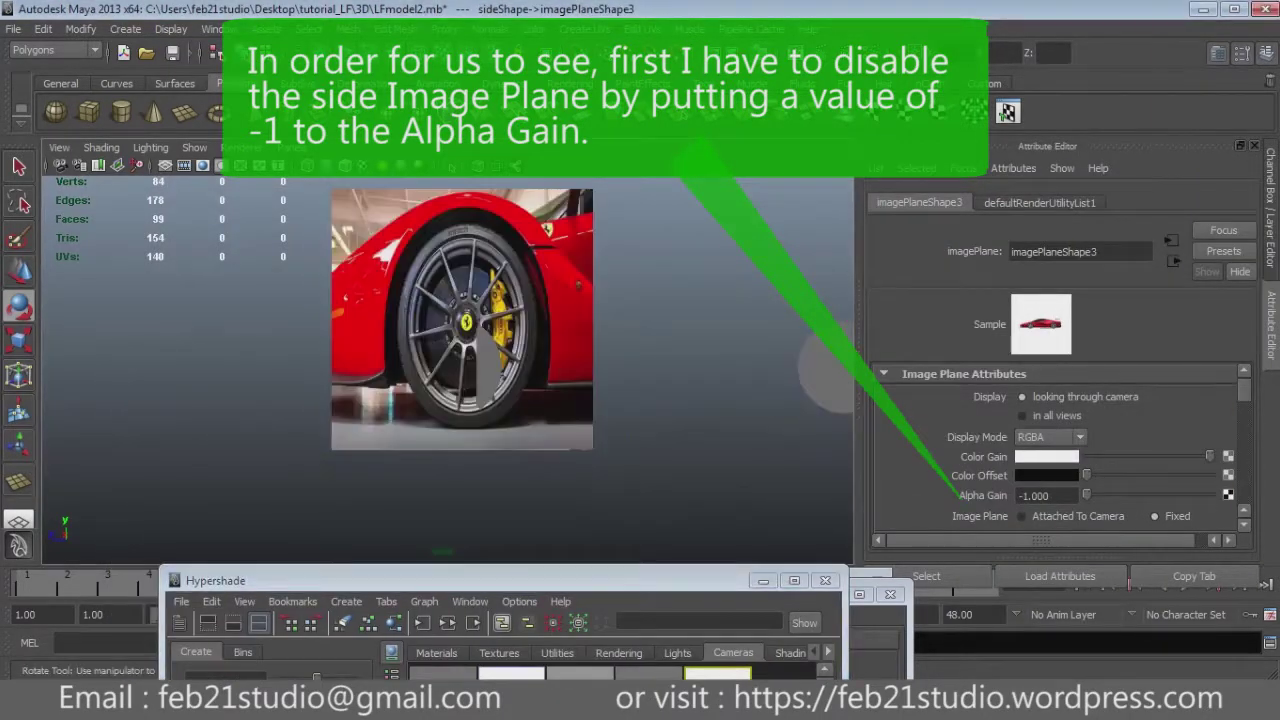
pyautogui.scroll(3, 462, 320)
pyautogui.click(660, 300)
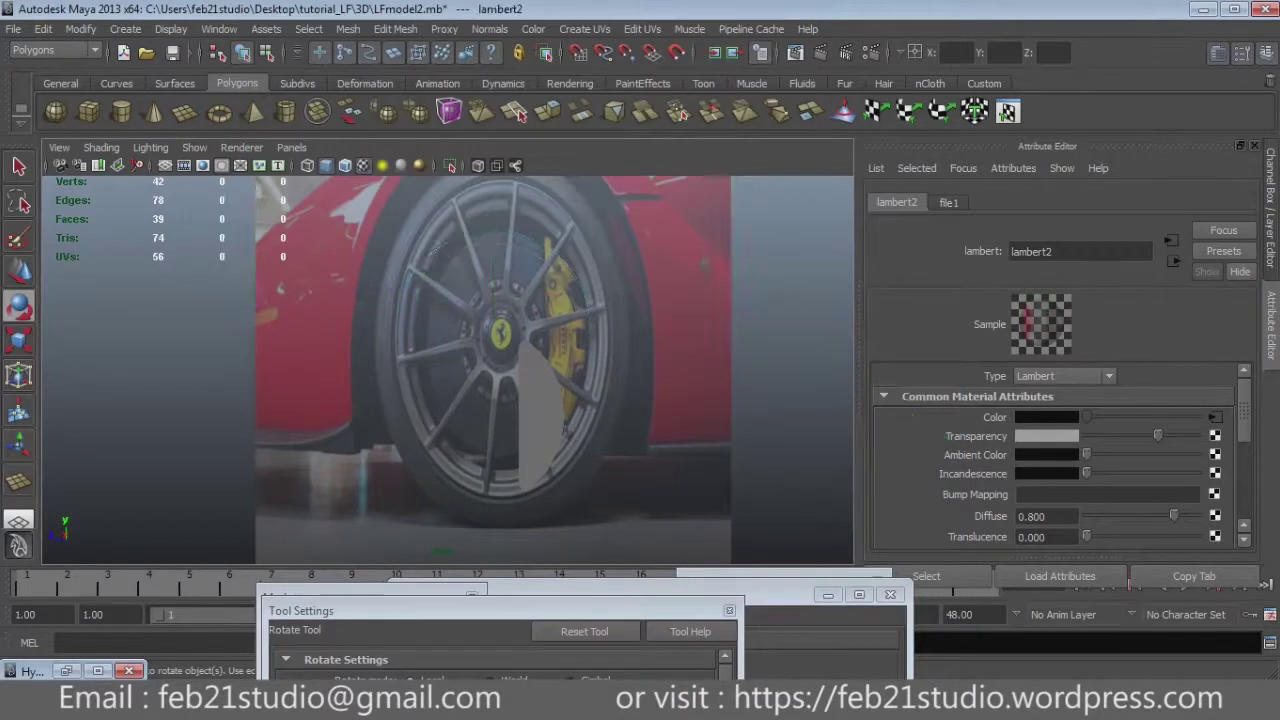
# Squash the wheel-photo plane vertically to match the photo's proportions.
pyautogui.press('r')
pyautogui.moveTo(493, 413); pyautogui.dragTo(493, 383)
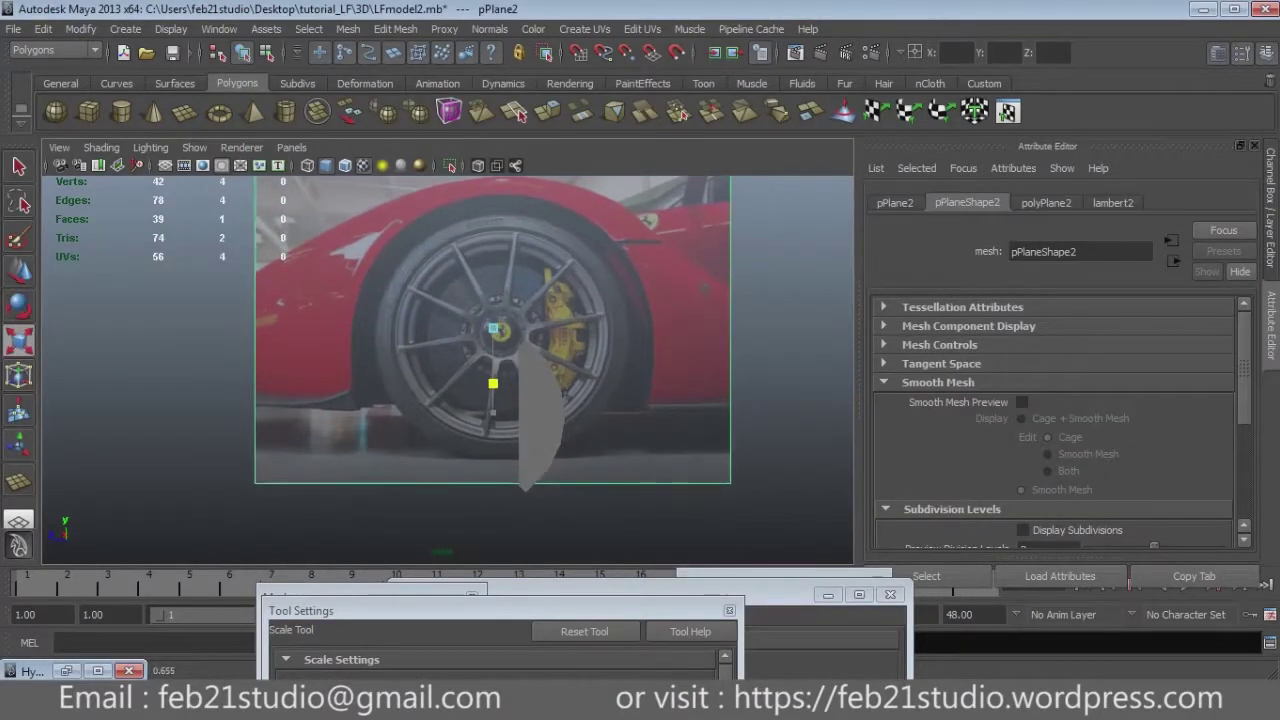
pyautogui.scroll(2, 445, 290)
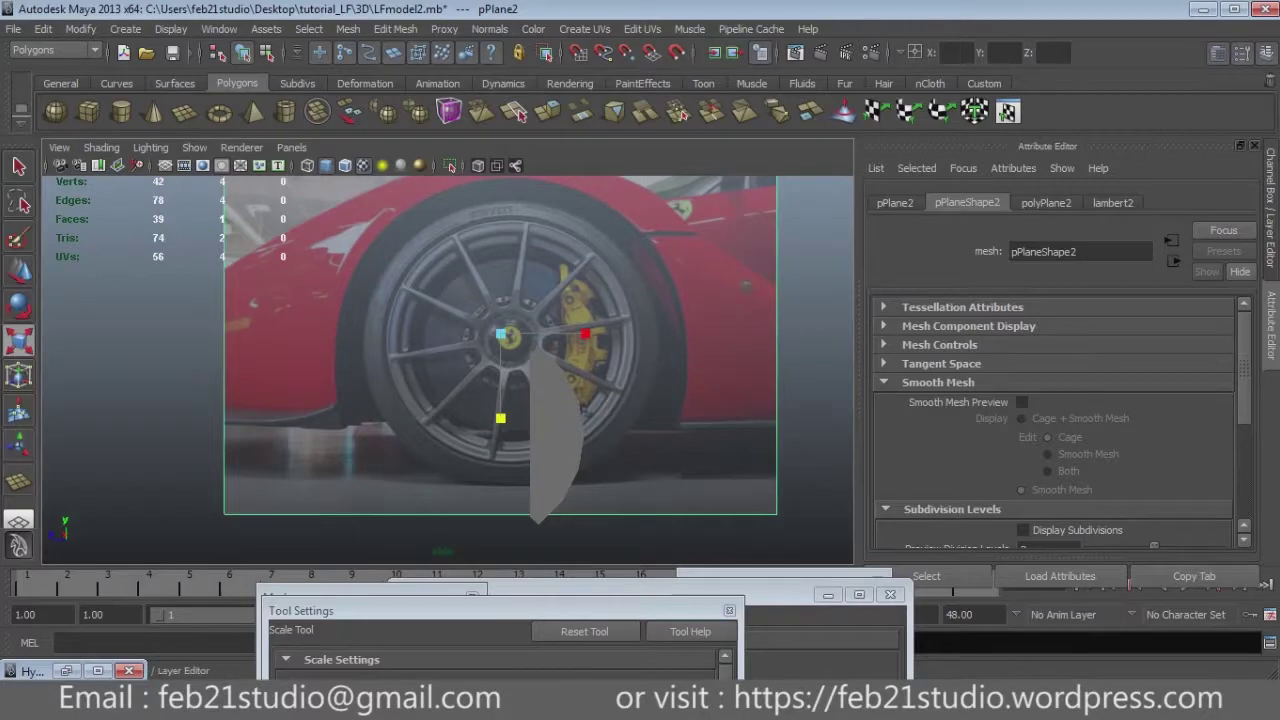
pyautogui.press('4')
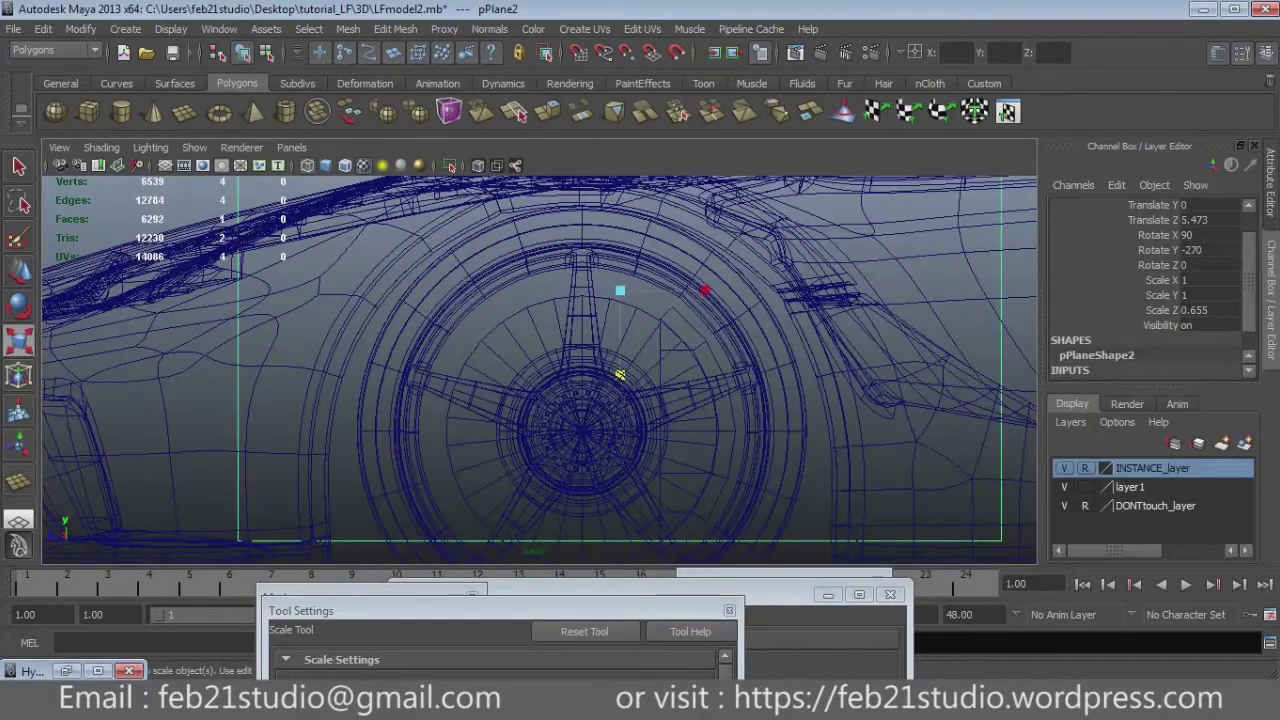
pyautogui.scroll(-3, 592, 401)
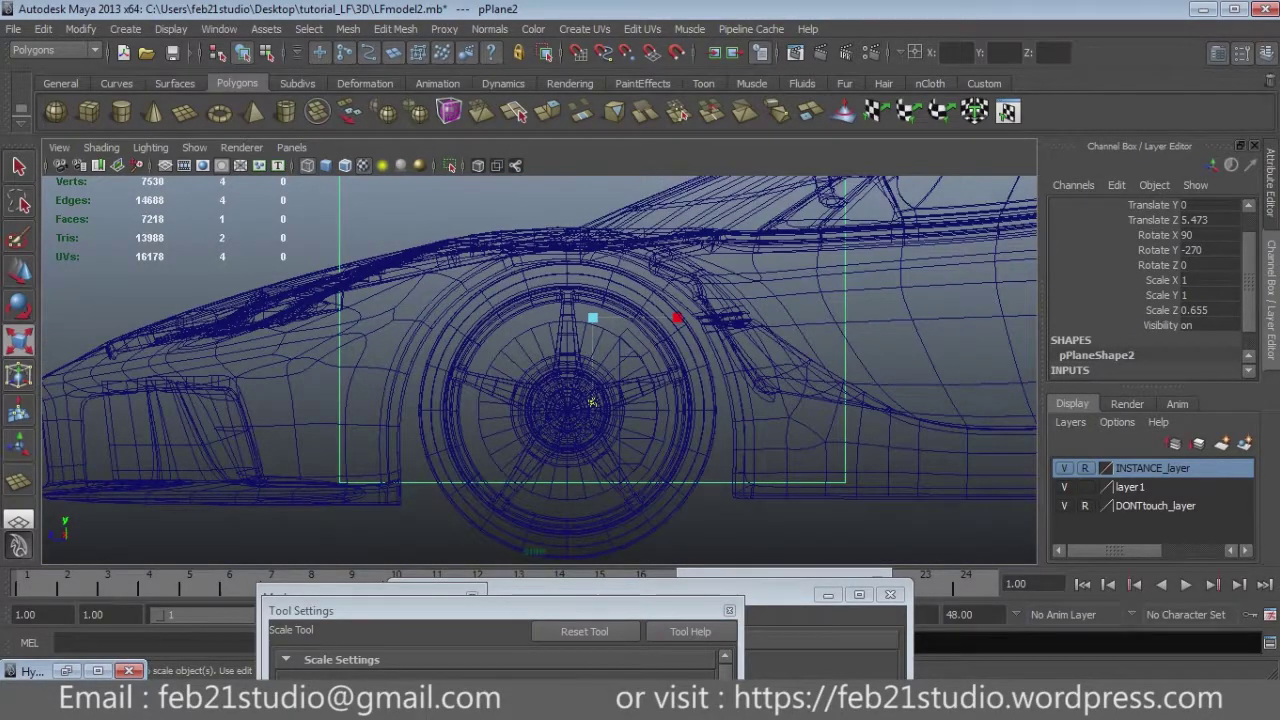
pyautogui.press('space')
pyautogui.press('space')
pyautogui.press('w')
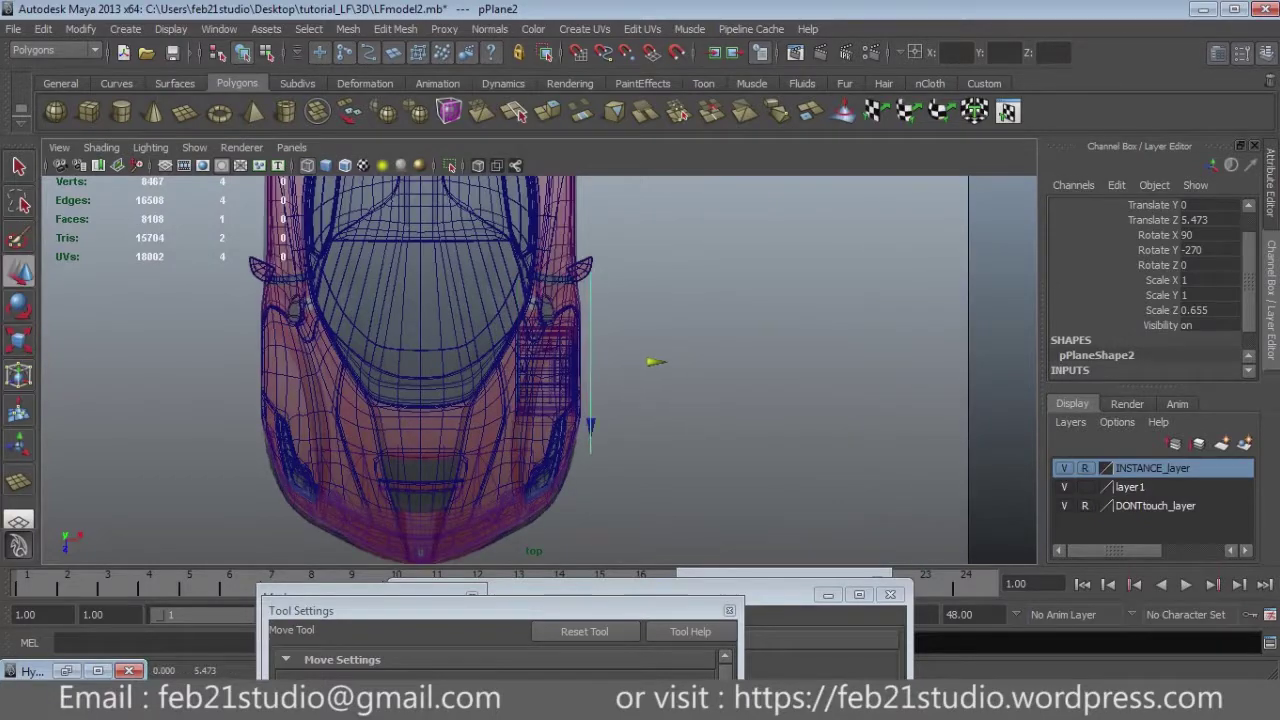
pyautogui.press('space')
pyautogui.press('space')
pyautogui.press('5')
pyautogui.press('6')
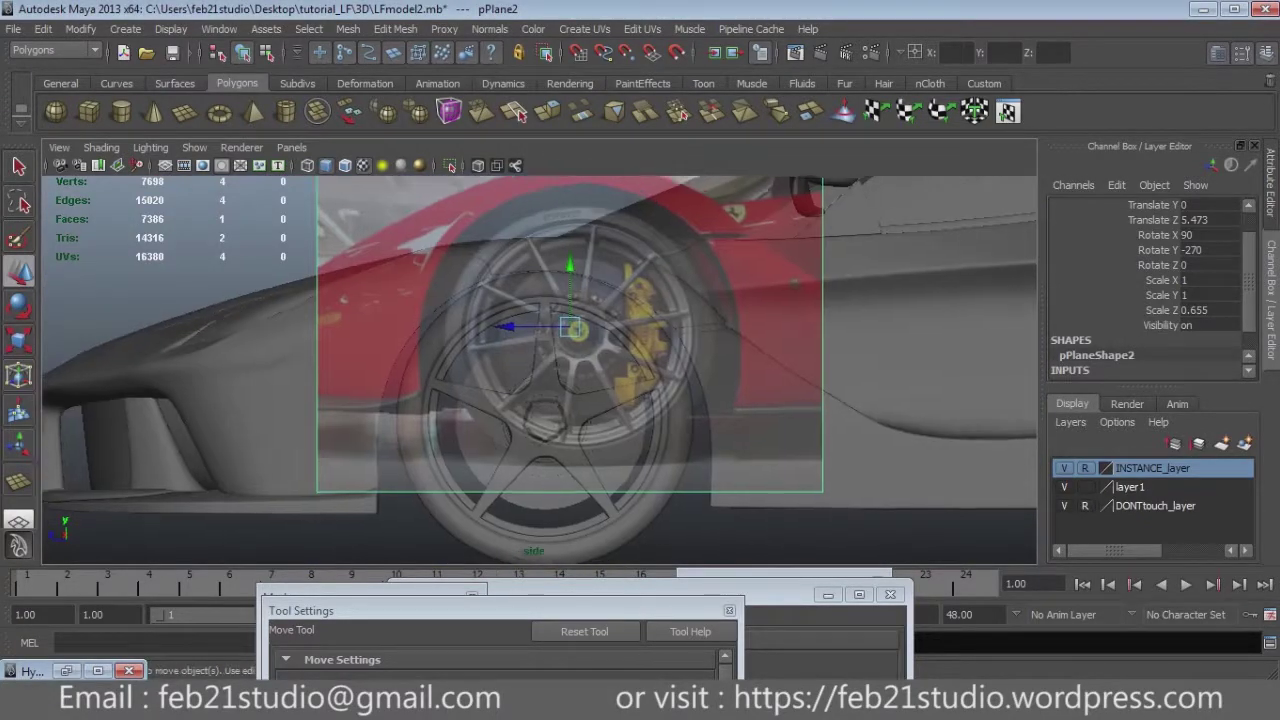
# Move the photo plane down and sideways so the photographed wheel lines up with the car's wheel.
pyautogui.moveTo(570, 328); pyautogui.dragTo(570, 400)
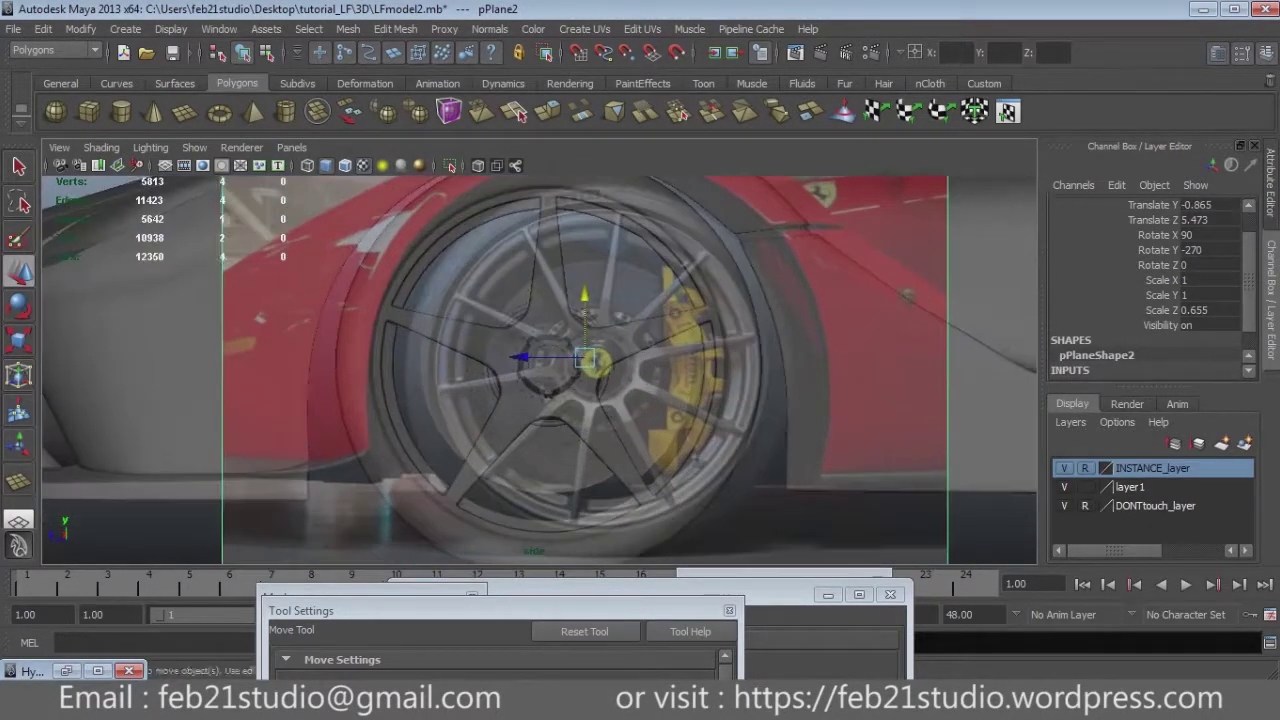
pyautogui.scroll(2, 545, 400)
pyautogui.moveTo(492, 364); pyautogui.dragTo(437, 362)
pyautogui.scroll(1, 446, 364)
pyautogui.scroll(1, 448, 364)
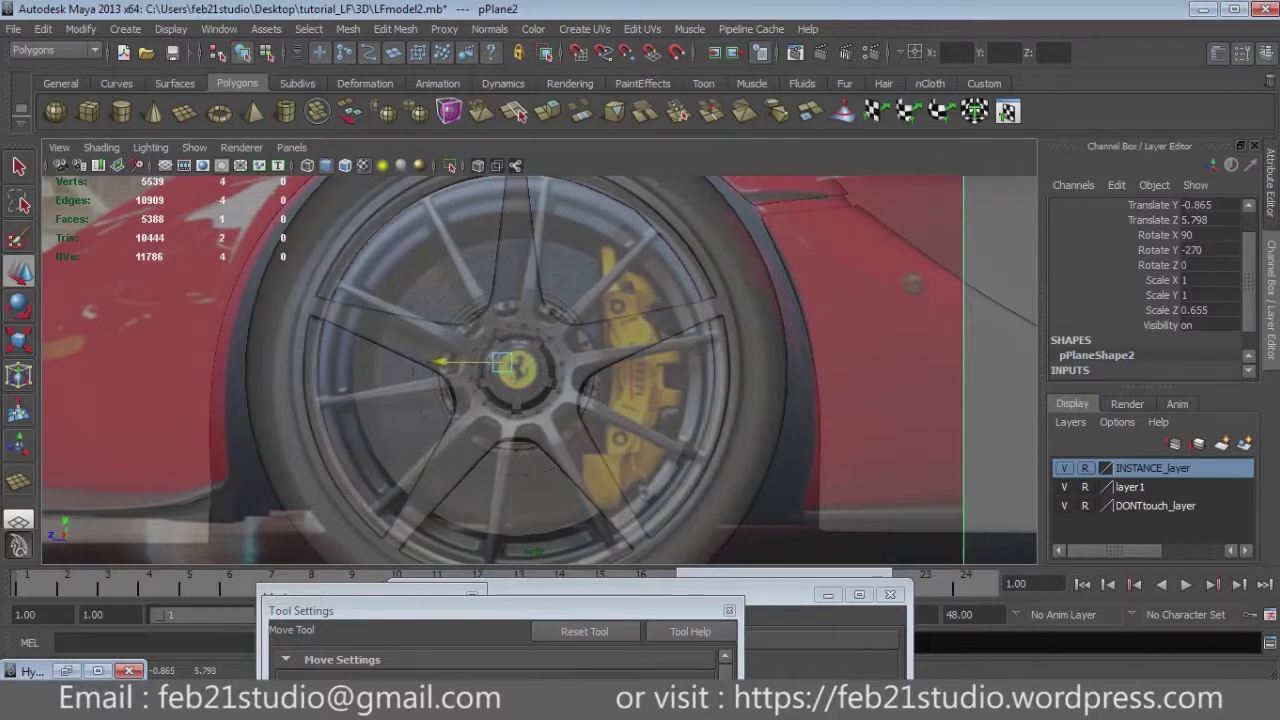
pyautogui.moveTo(497, 305); pyautogui.dragTo(497, 298)
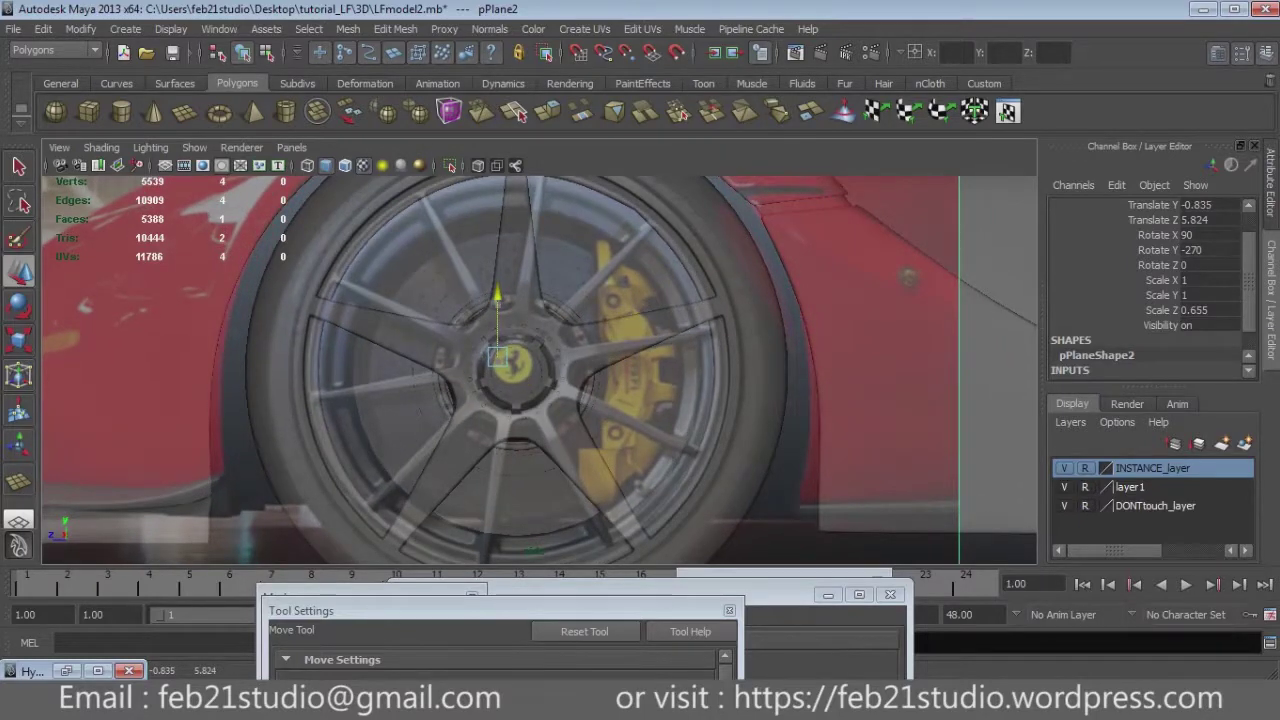
pyautogui.scroll(-2, 497, 300)
pyautogui.scroll(-2, 497, 300)
# Scale the photo plane up to fit the wheel and fine-tune its horizontal position.
pyautogui.press('r')
pyautogui.moveTo(553, 440); pyautogui.dragTo(555, 447)
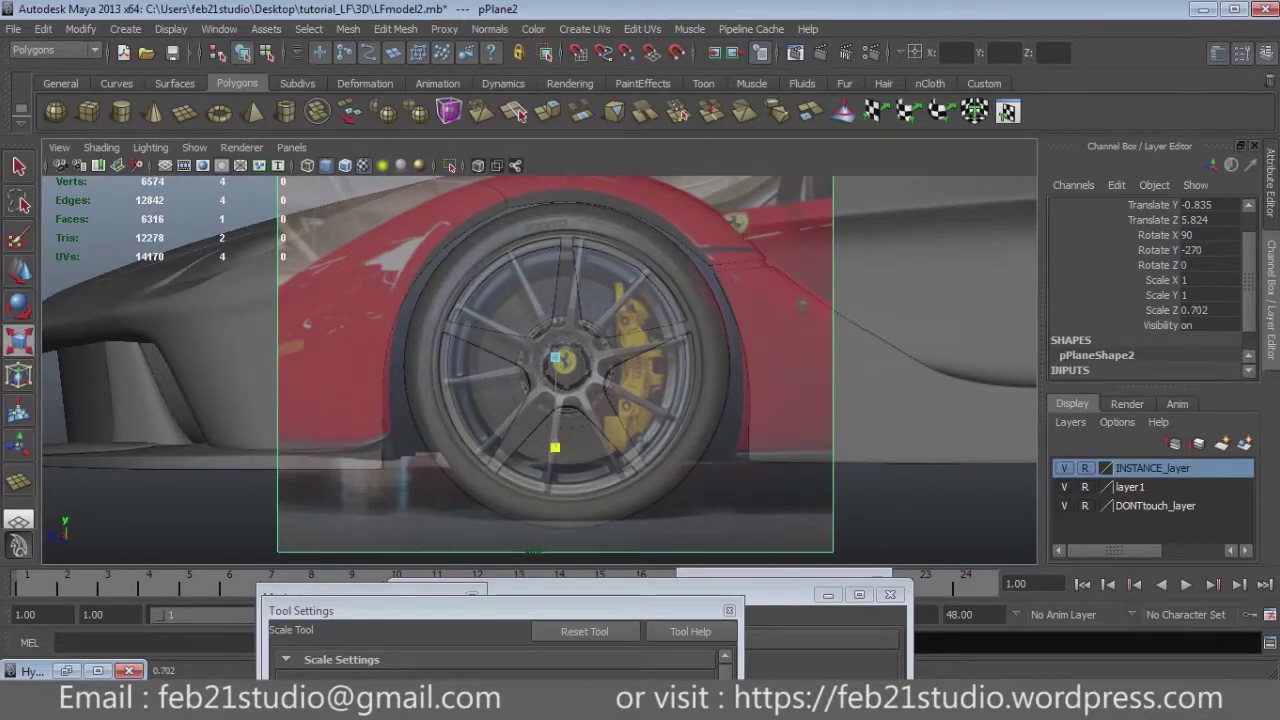
pyautogui.moveTo(640, 357); pyautogui.dragTo(642, 357)
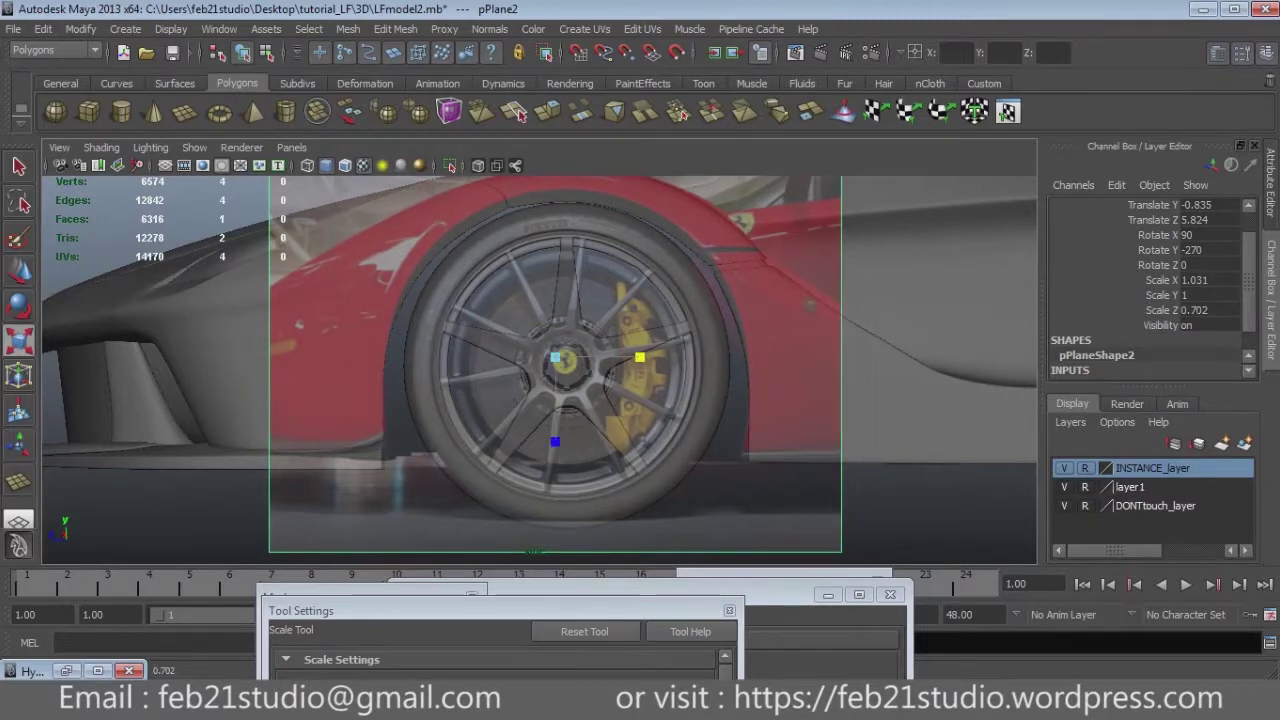
pyautogui.scroll(2, 540, 370)
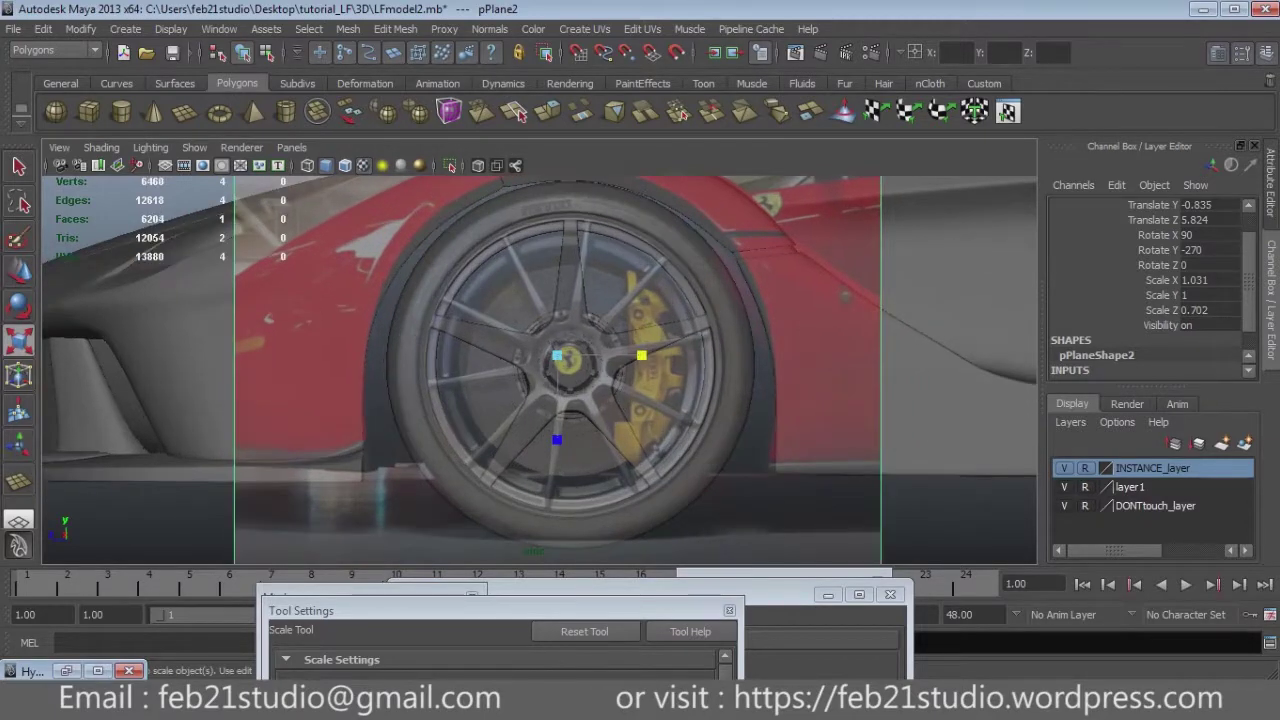
pyautogui.scroll(1, 540, 370)
pyautogui.moveTo(560, 353); pyautogui.dragTo(578, 353)
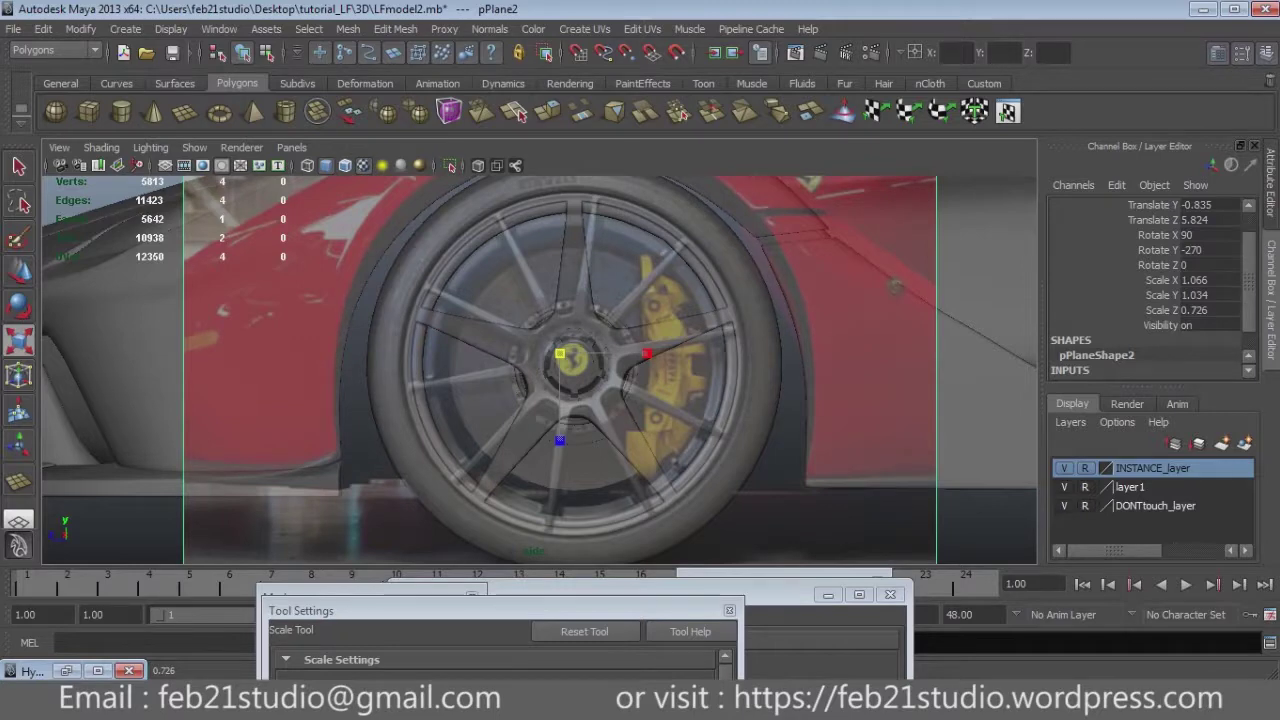
pyautogui.press('w')
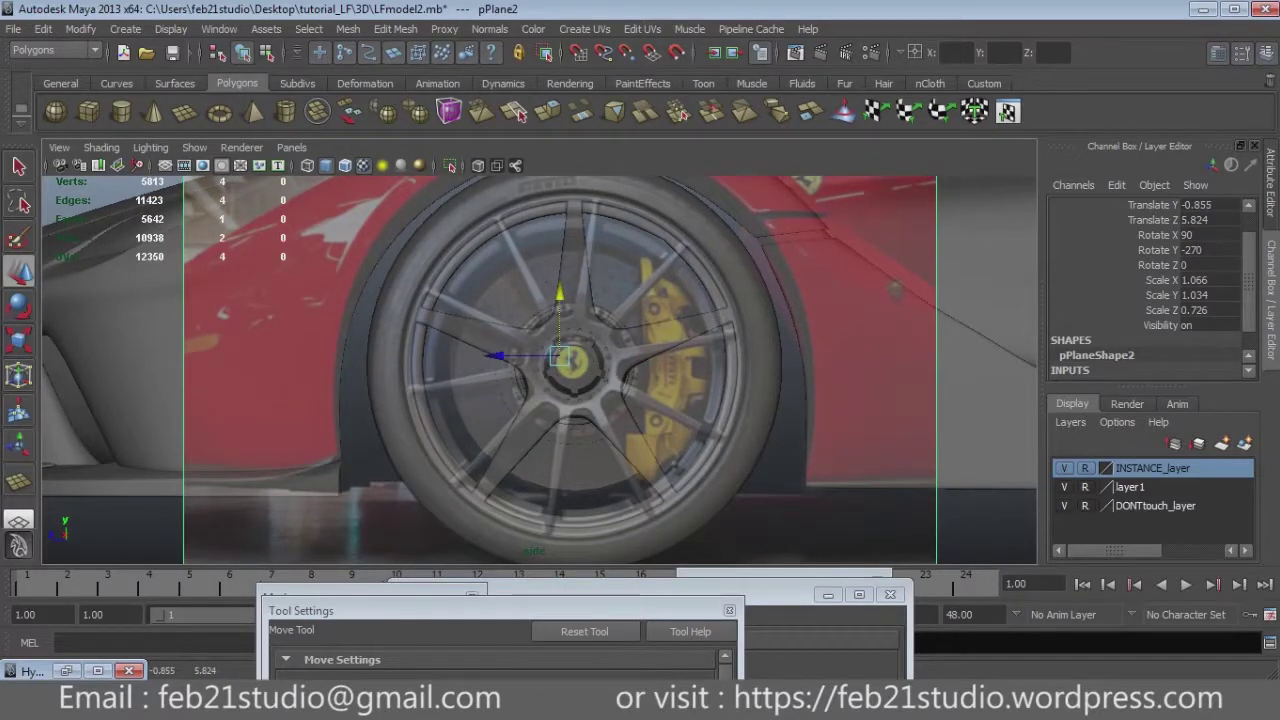
pyautogui.moveTo(497, 355); pyautogui.dragTo(500, 355)
pyautogui.moveTo(499, 355); pyautogui.dragTo(498, 355)
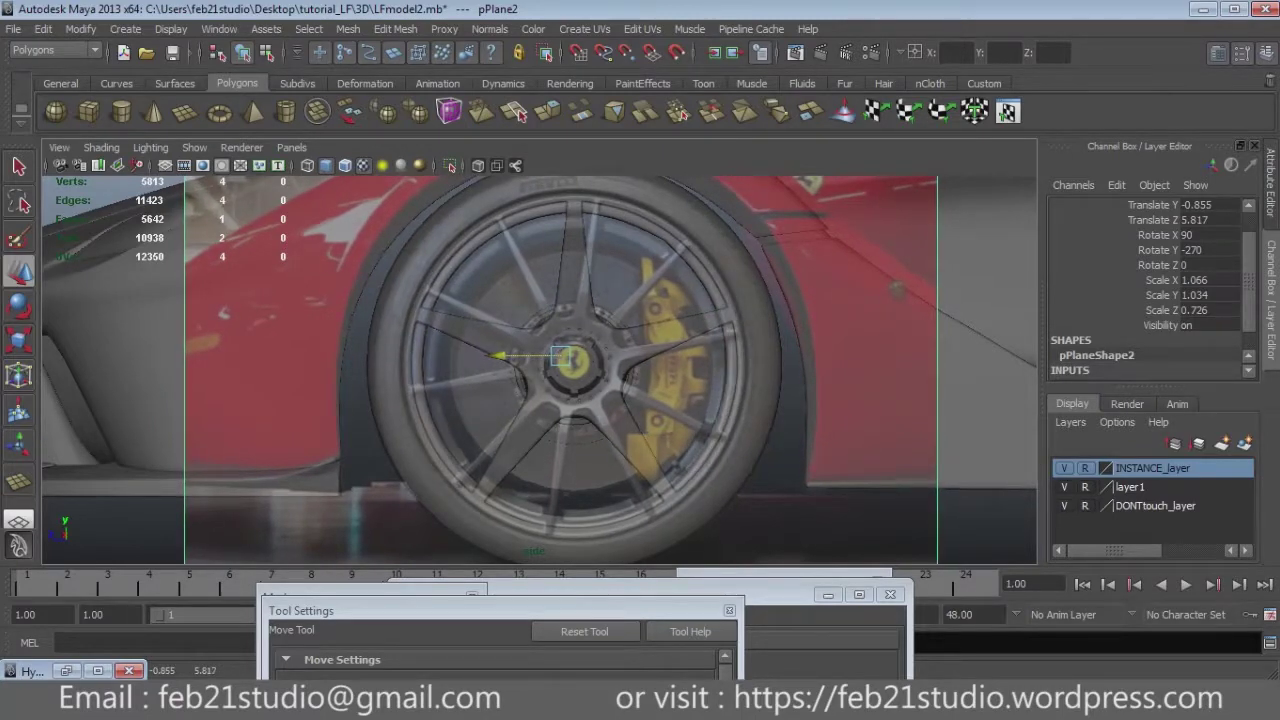
pyautogui.scroll(-3, 560, 355)
pyautogui.press('space')
pyautogui.press('space')
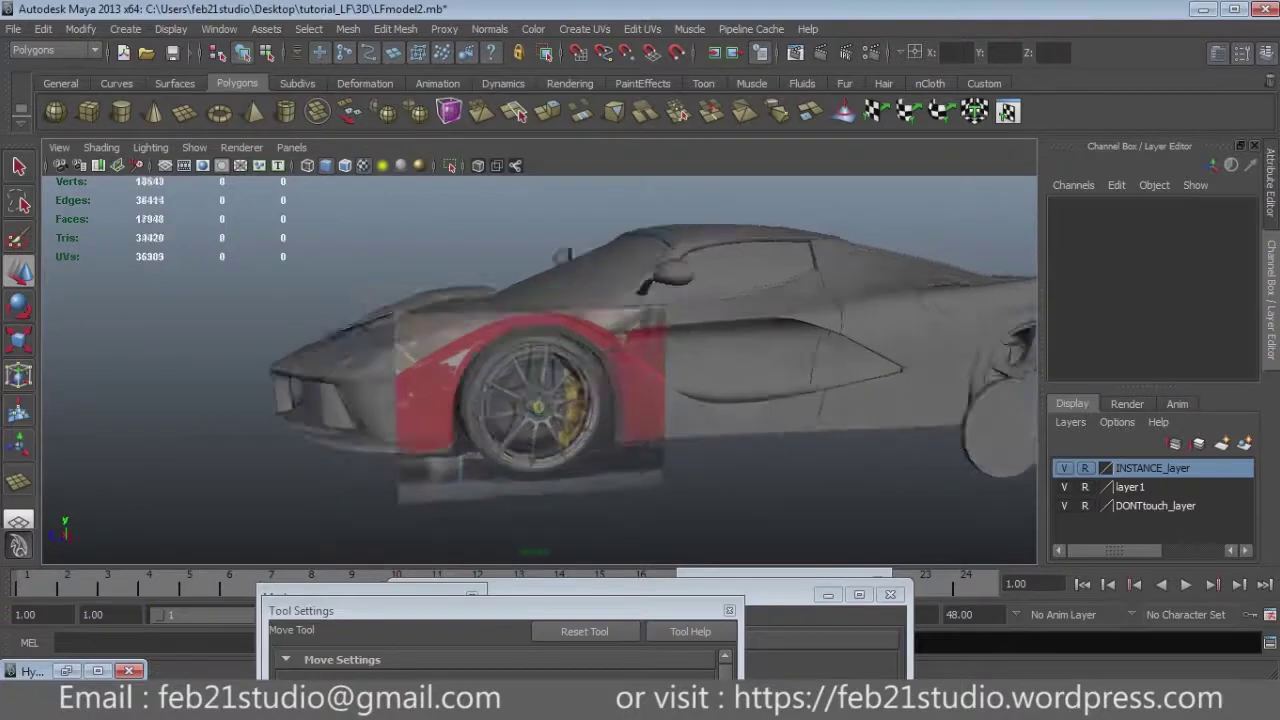
pyautogui.keyDown('alt'); pyautogui.moveTo(560, 355); pyautogui.dragTo(640, 330); pyautogui.keyUp('alt')
pyautogui.scroll(2, 695, 467)
pyautogui.scroll(1, 695, 467)
pyautogui.scroll(2, 695, 467)
pyautogui.scroll(1, 695, 467)
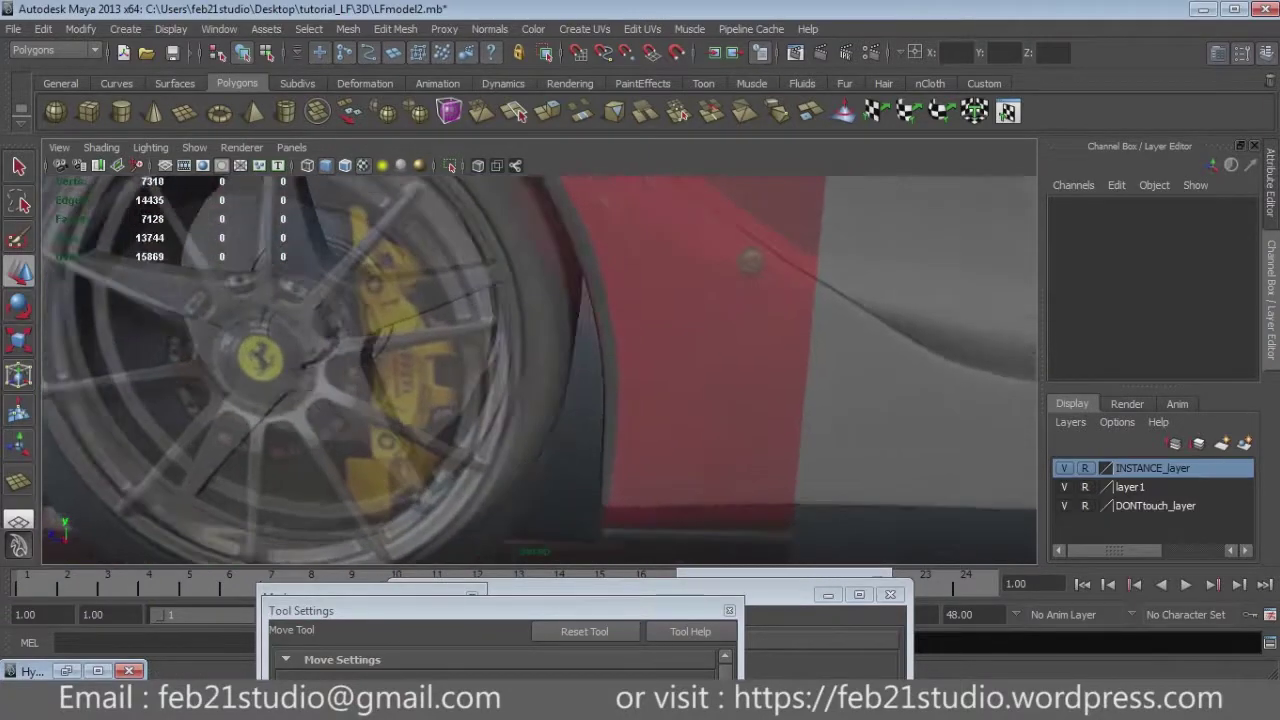
pyautogui.press('space')
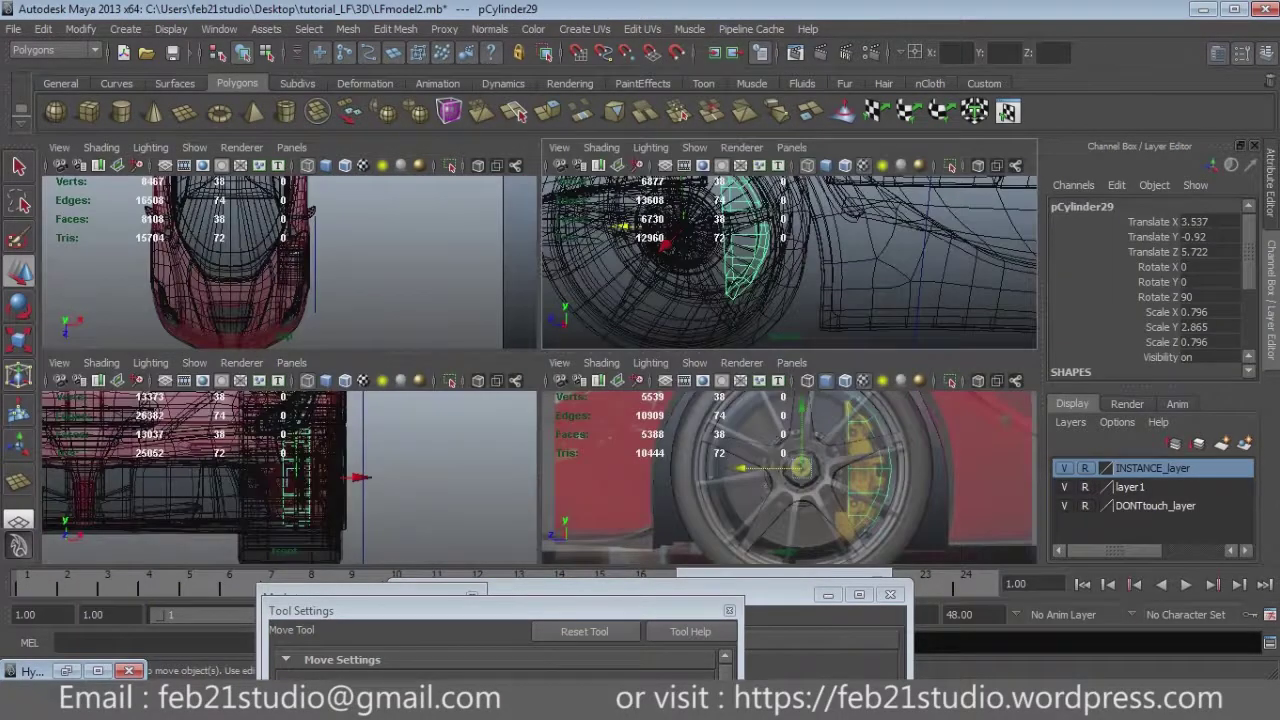
pyautogui.press('space')
pyautogui.scroll(1, 540, 370)
pyautogui.scroll(1, 540, 370)
pyautogui.scroll(1, 540, 370)
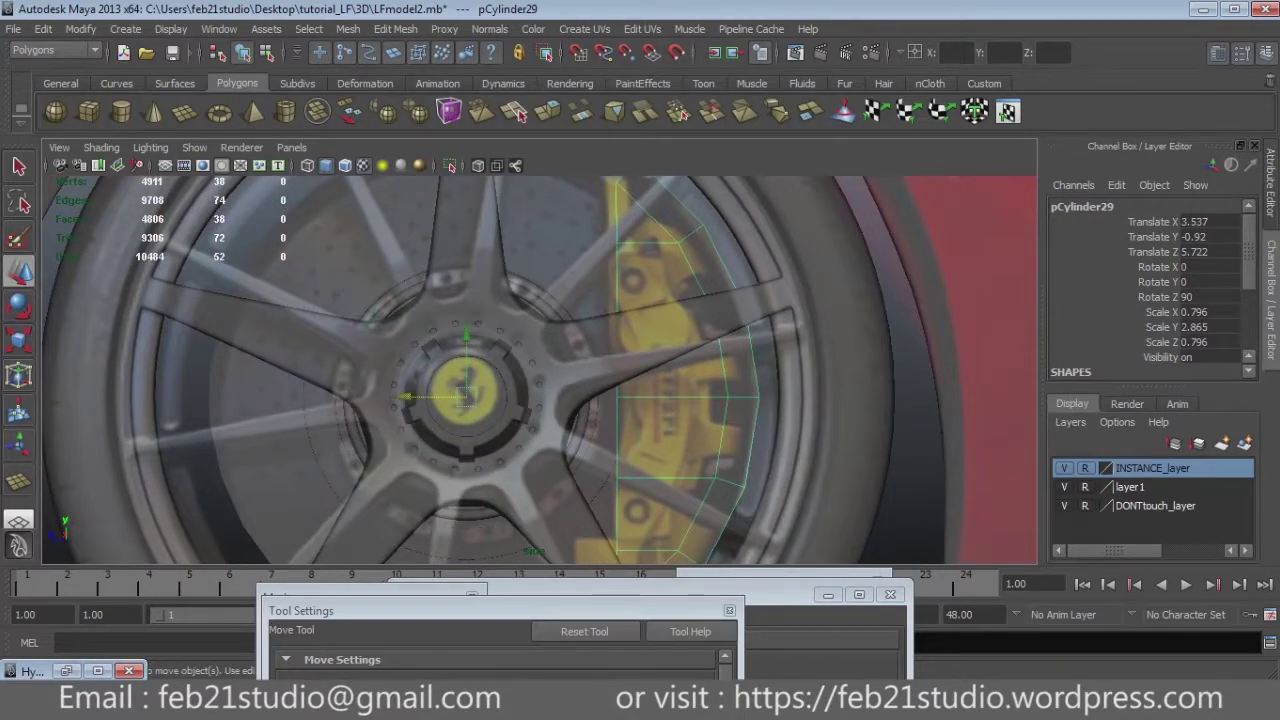
pyautogui.scroll(2, 590, 370)
pyautogui.scroll(-3, 540, 370)
pyautogui.scroll(2, 540, 370)
pyautogui.scroll(1, 540, 370)
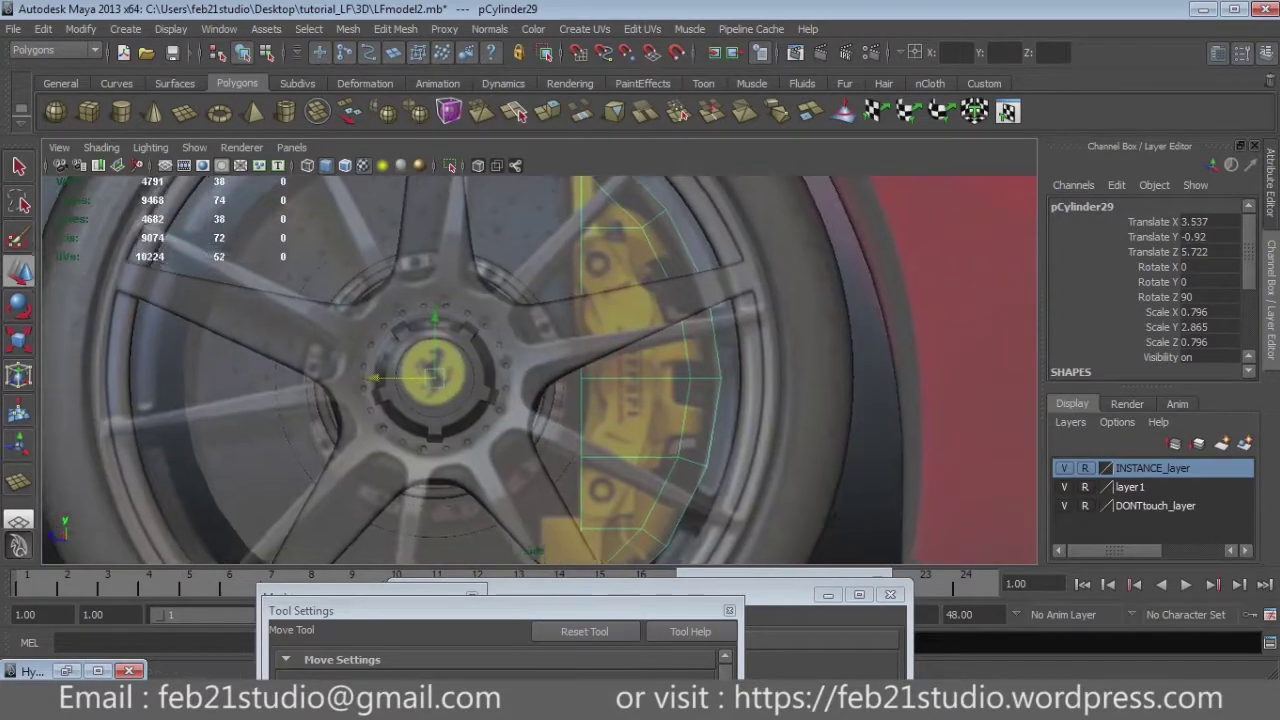
pyautogui.scroll(1, 540, 370)
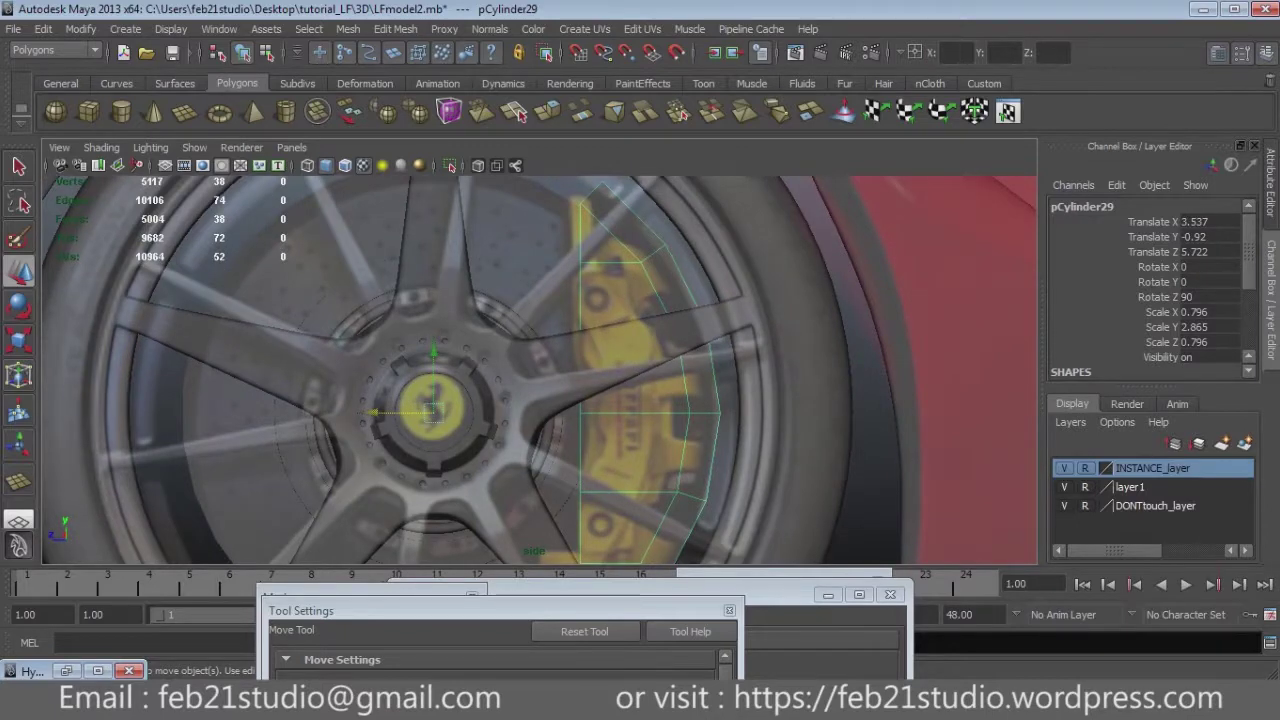
pyautogui.keyDown('alt'); pyautogui.moveTo(540, 420); pyautogui.dragTo(545, 375, button='middle'); pyautogui.keyUp('alt')
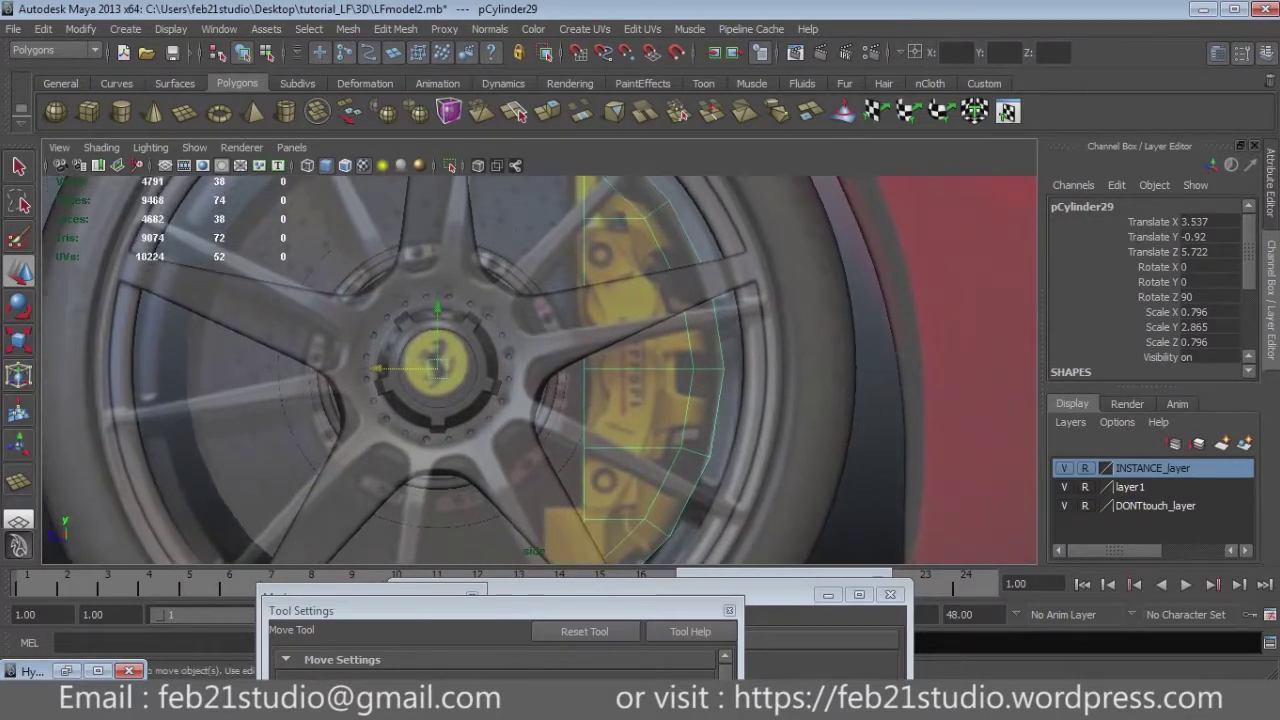
pyautogui.scroll(-3, 540, 370)
pyautogui.hotkey('alt', 'Tab')
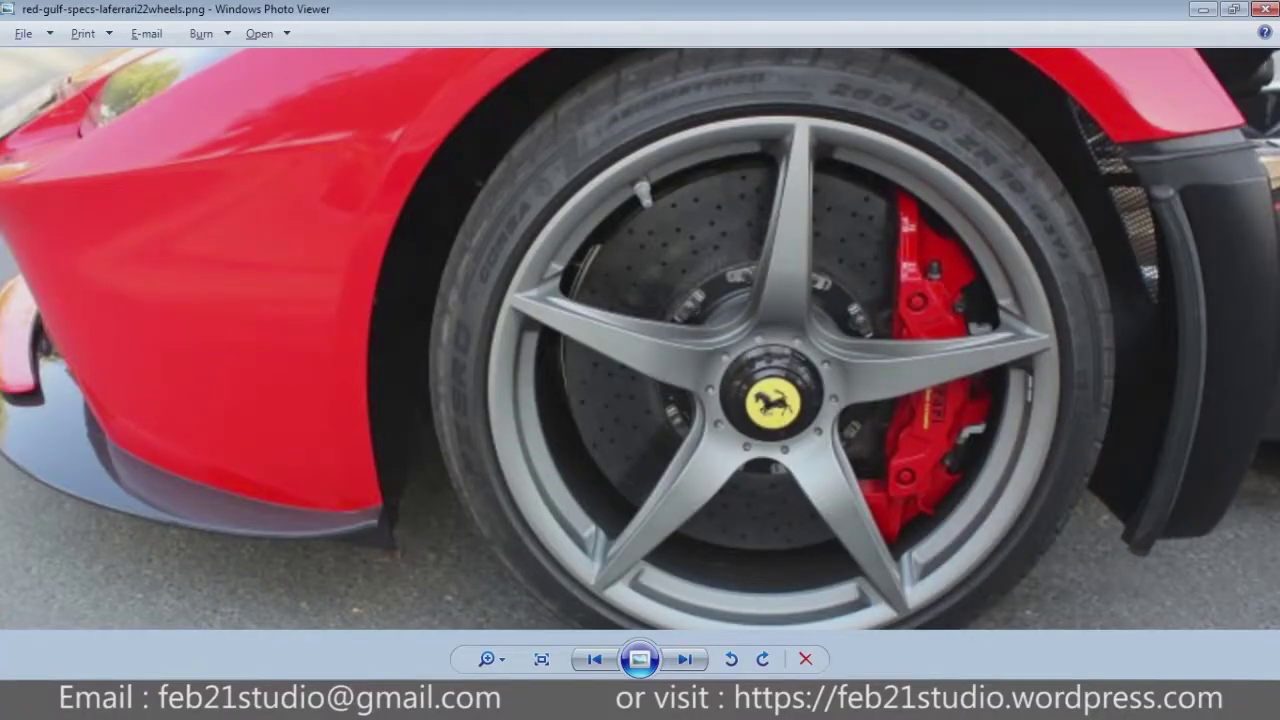
pyautogui.hotkey('alt', 'Tab')
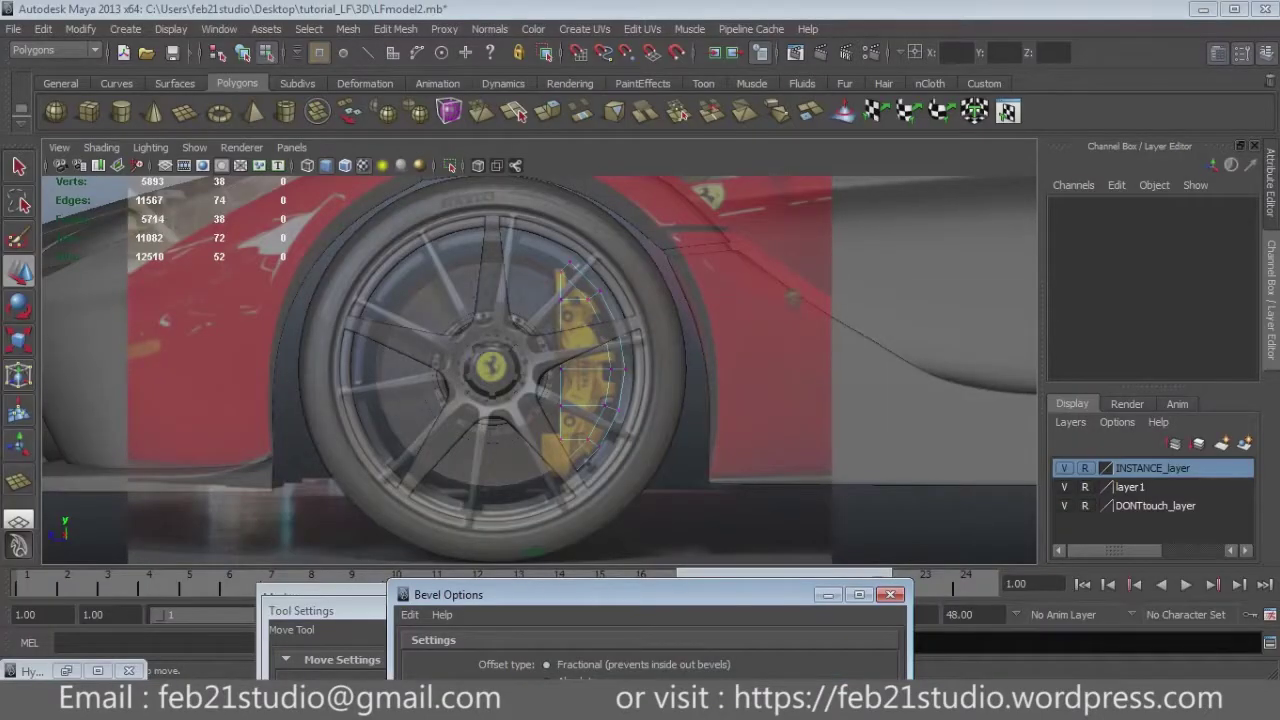
# Insert a vertical edge loop across the caliper mesh with the Insert Edge Loop Tool.
pyautogui.scroll(3, 540, 370)
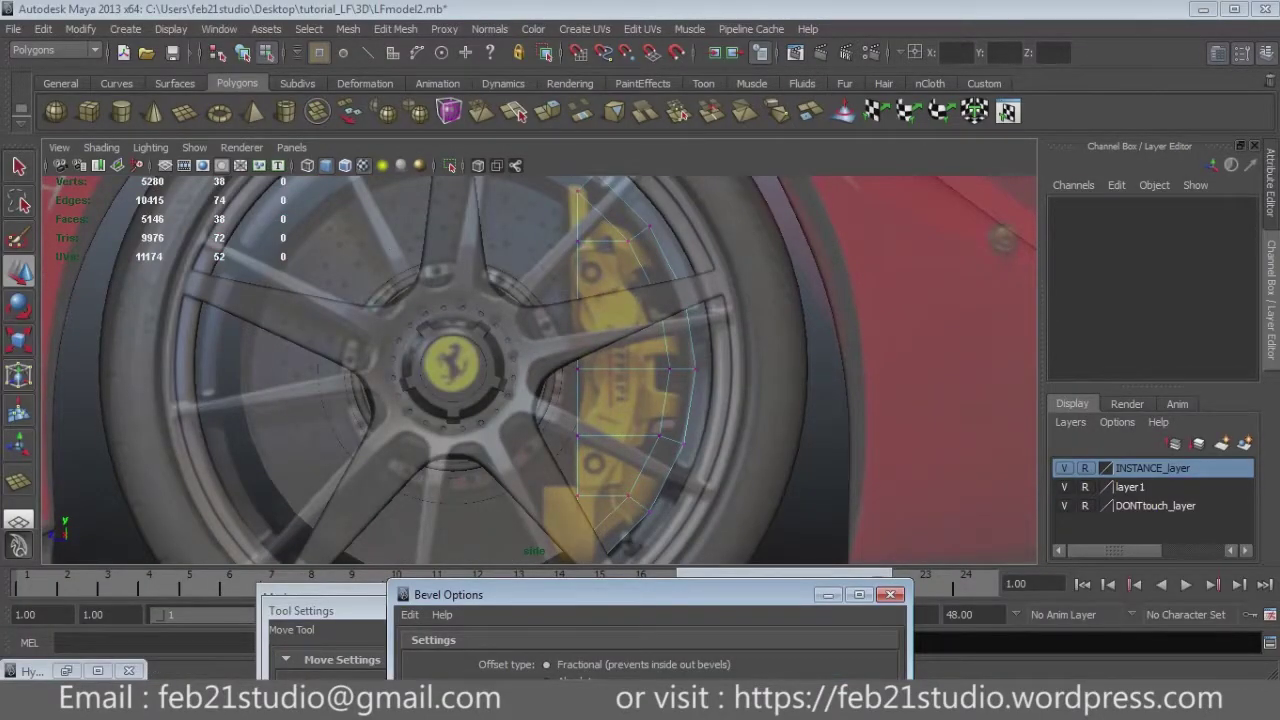
pyautogui.click(395, 28)
pyautogui.click(470, 38)
pyautogui.click(1110, 243)
pyautogui.click(608, 370)
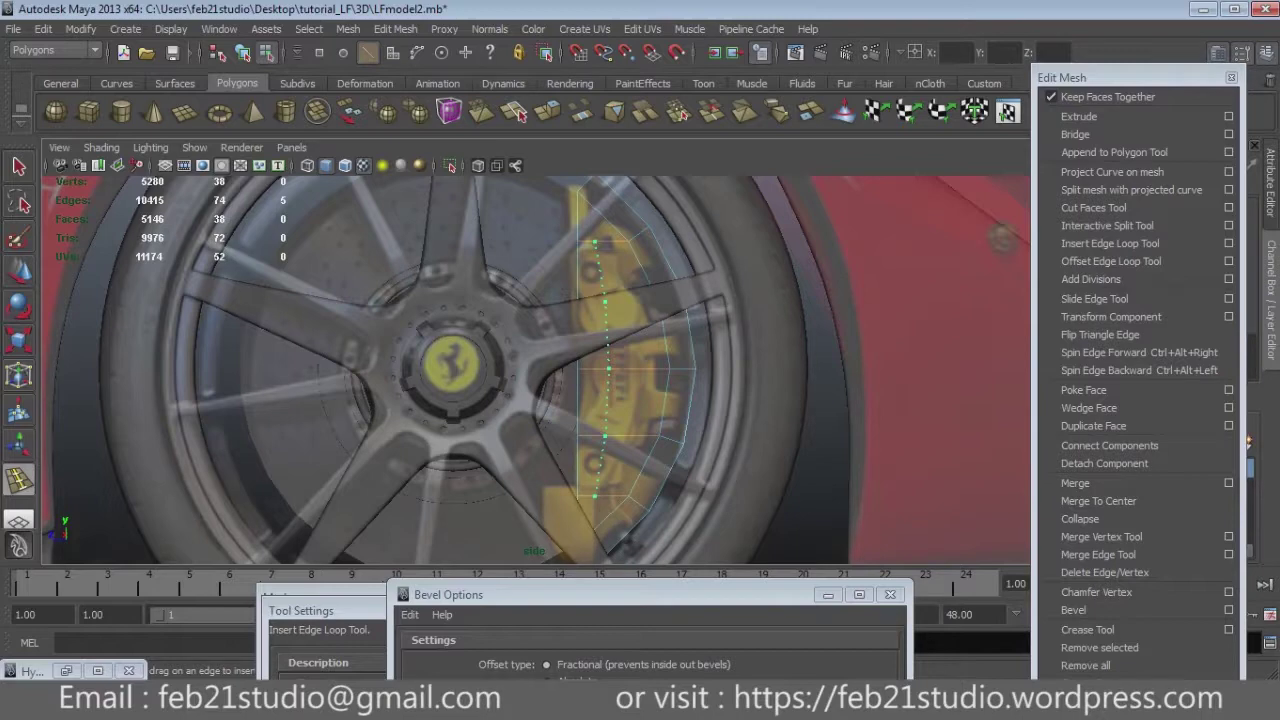
pyautogui.moveTo(608, 370); pyautogui.dragTo(603, 370)
pyautogui.moveTo(603, 370); pyautogui.dragTo(601, 370)
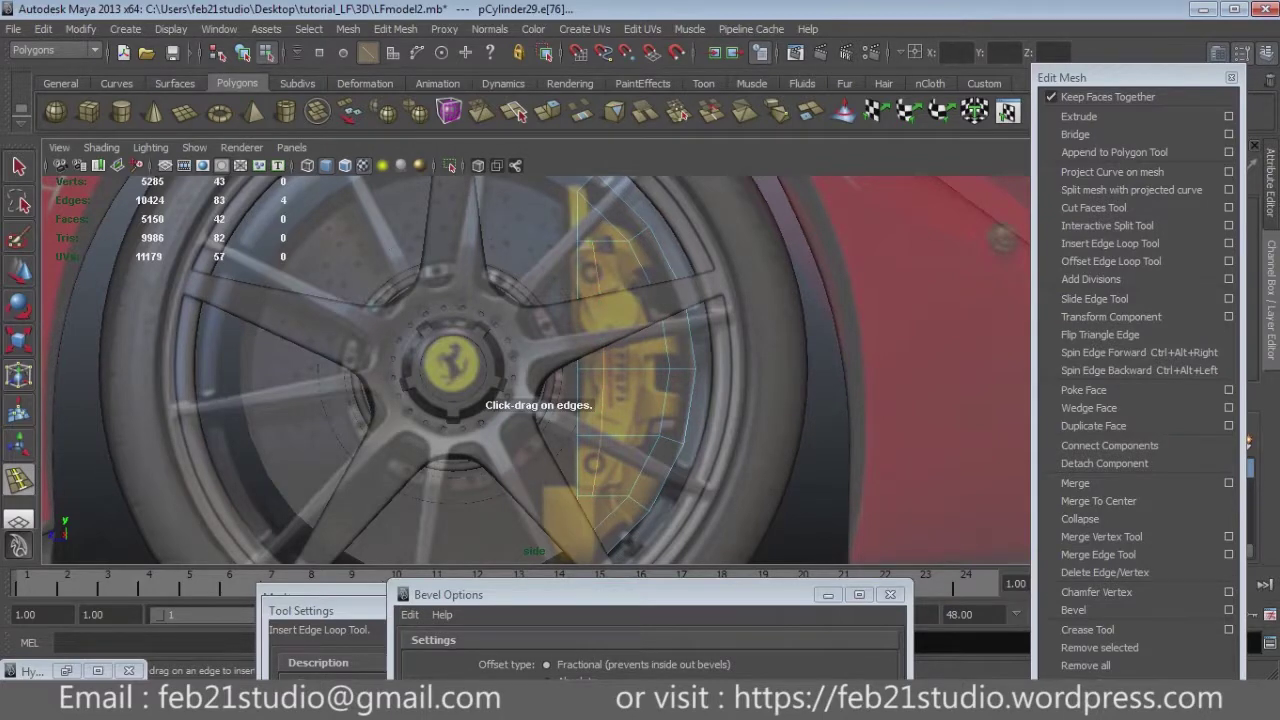
# Duplicate the disc cylinder pCylinder25 below the car and move the copy left toward the front wheel.
pyautogui.press('q')
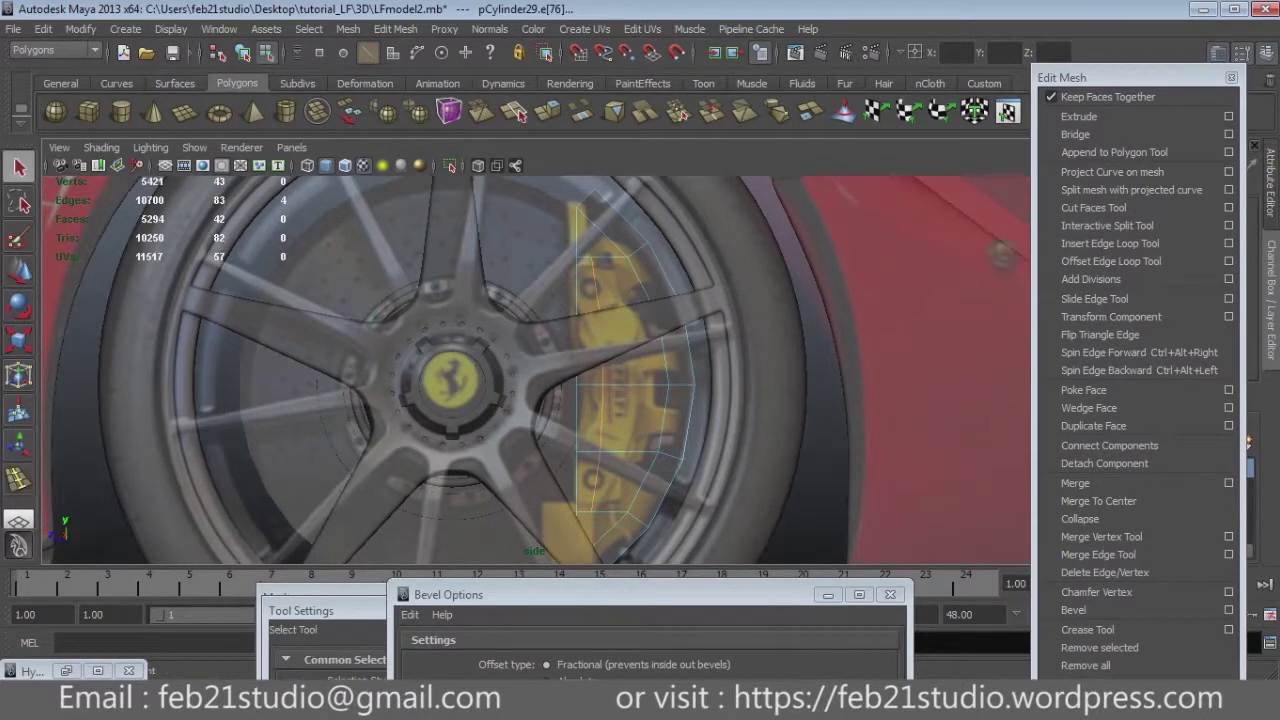
pyautogui.press('F8')
pyautogui.scroll(-10, 536, 370)
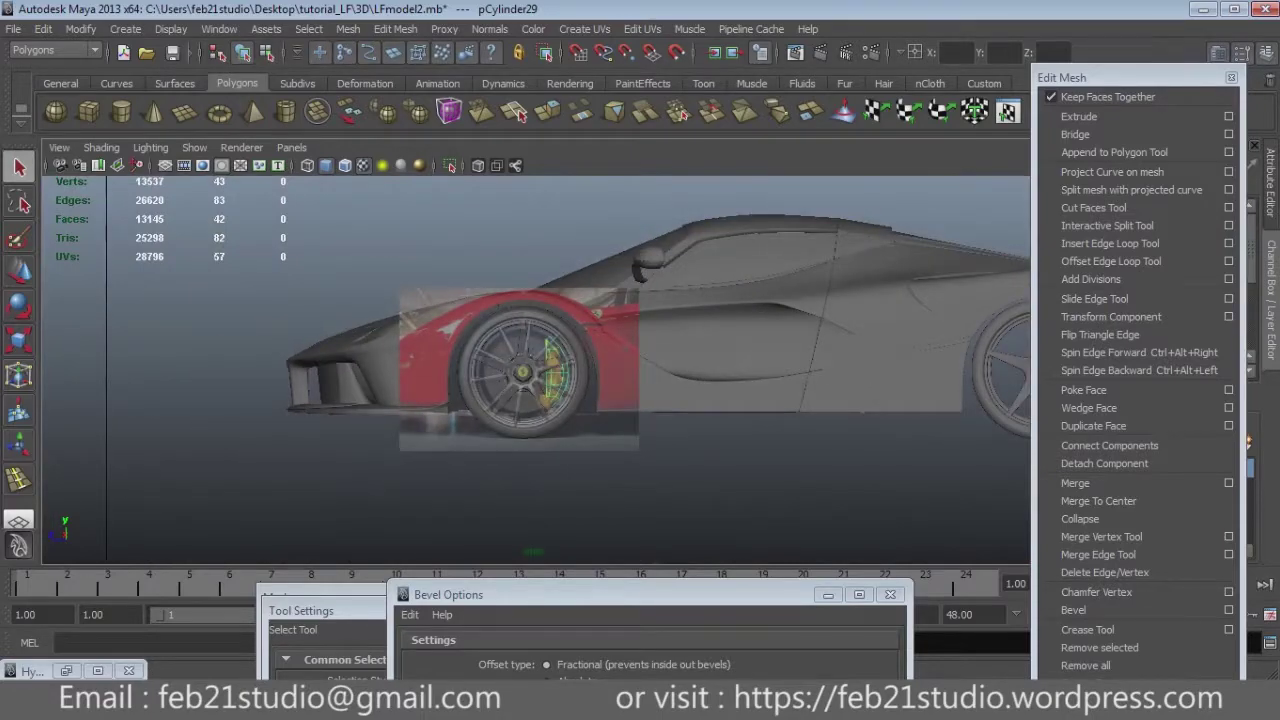
pyautogui.scroll(-2, 536, 370)
pyautogui.press('4')
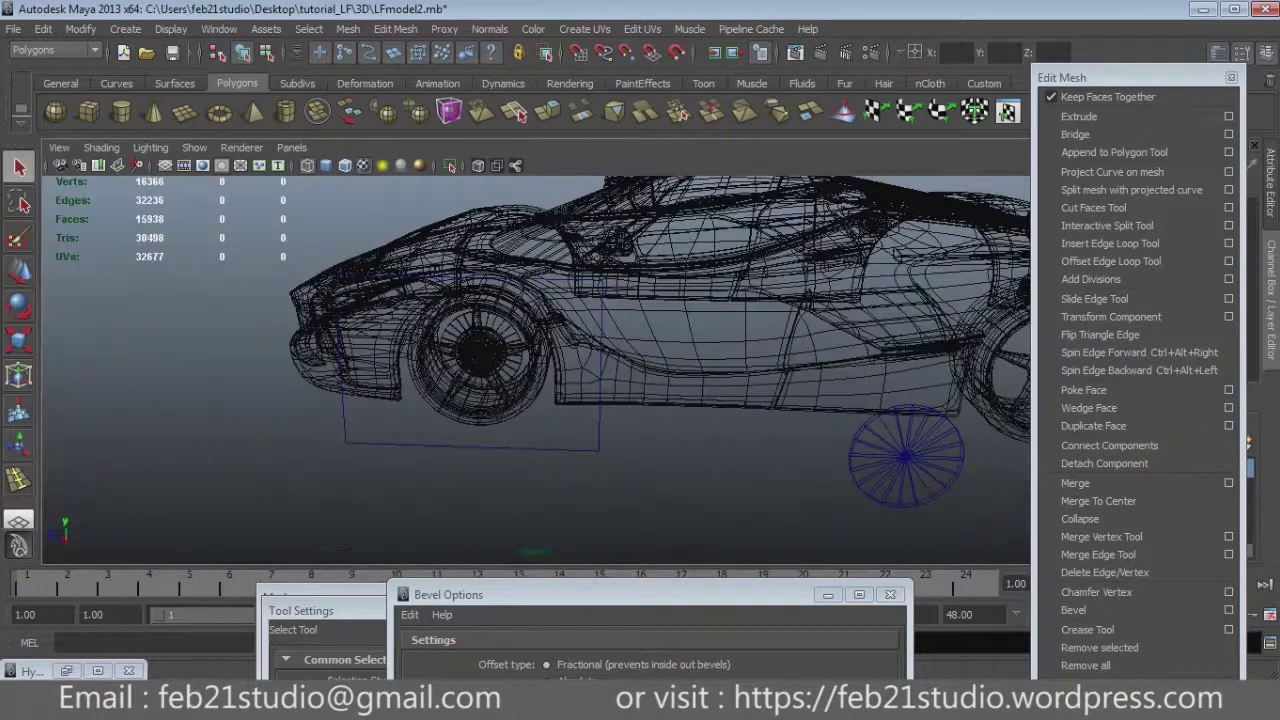
pyautogui.keyDown('alt'); pyautogui.moveTo(600, 350); pyautogui.dragTo(640, 365); pyautogui.keyUp('alt')
pyautogui.click(938, 468)
pyautogui.hotkey('ctrl', 'd')
pyautogui.press('w')
pyautogui.moveTo(960, 468); pyautogui.dragTo(531, 470)
pyautogui.press('space')
pyautogui.keyDown('alt'); pyautogui.moveTo(800, 280); pyautogui.dragTo(740, 260); pyautogui.keyUp('alt')
pyautogui.moveTo(420, 477); pyautogui.dragTo(357, 477)
# Move the duplicated cylinder onto the front wheel's centre.
pyautogui.press('space')
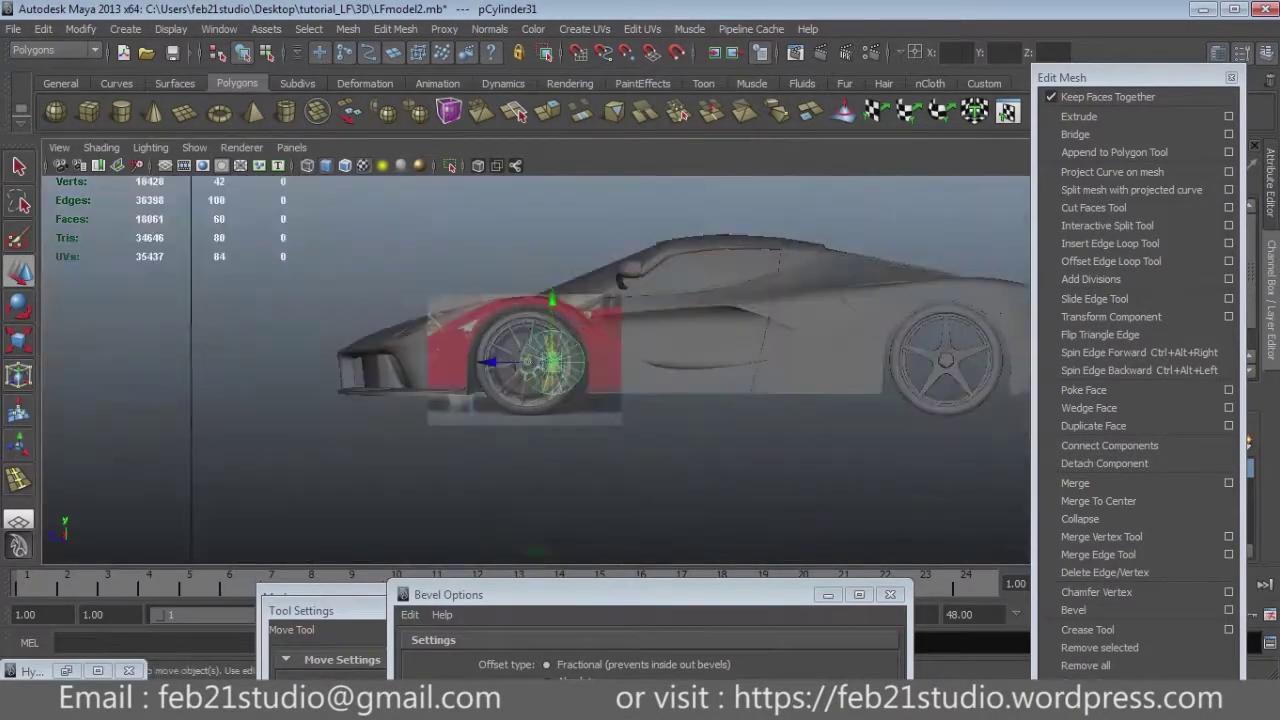
pyautogui.scroll(5, 560, 400)
pyautogui.press('4')
pyautogui.moveTo(636, 325); pyautogui.dragTo(530, 325)
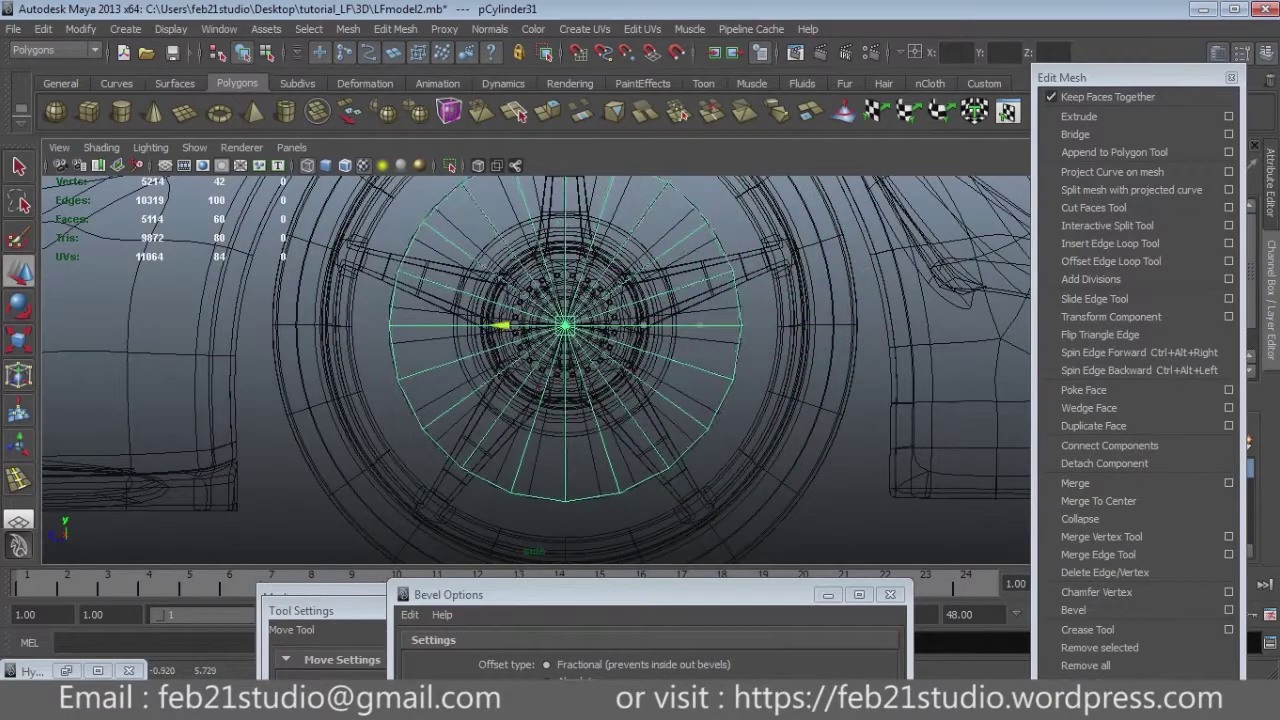
pyautogui.scroll(3, 560, 370)
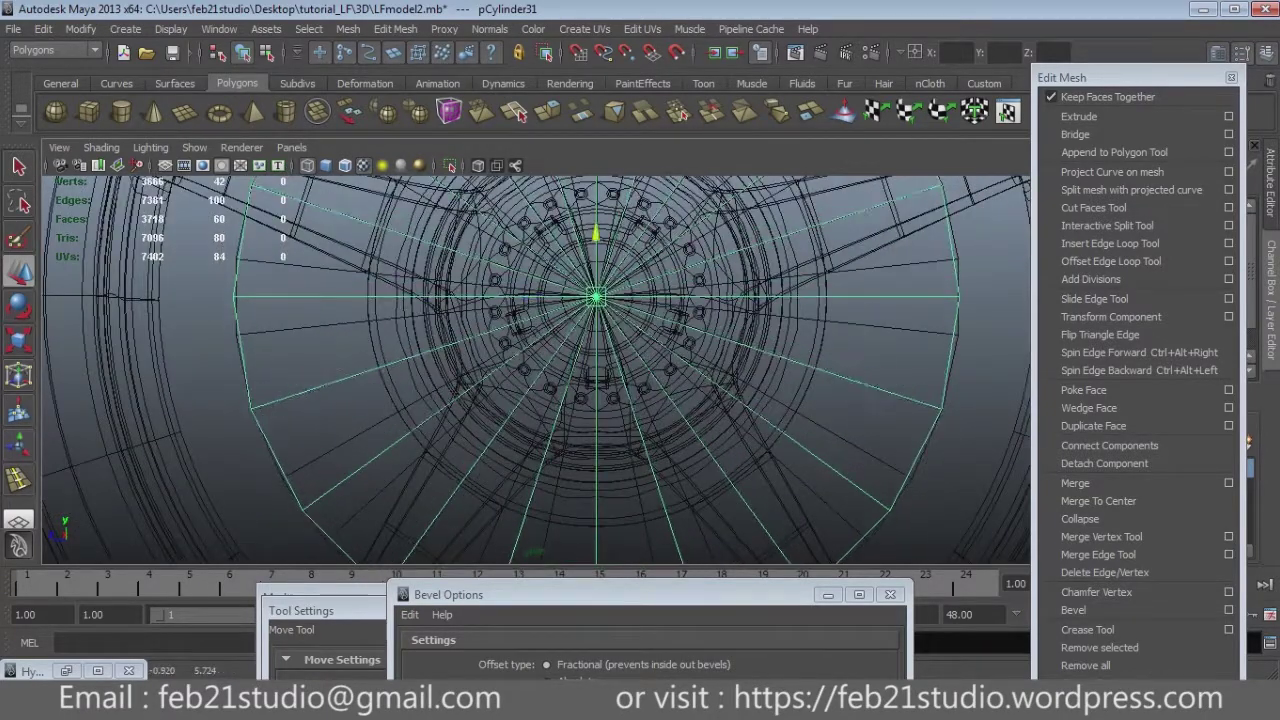
pyautogui.scroll(-3, 560, 370)
pyautogui.keyDown('alt'); pyautogui.moveTo(600, 370); pyautogui.dragTo(700, 370); pyautogui.keyUp('alt')
pyautogui.scroll(4, 560, 370)
pyautogui.keyDown('alt'); pyautogui.moveTo(674, 380); pyautogui.dragTo(564, 360, button='middle'); pyautogui.keyUp('alt')
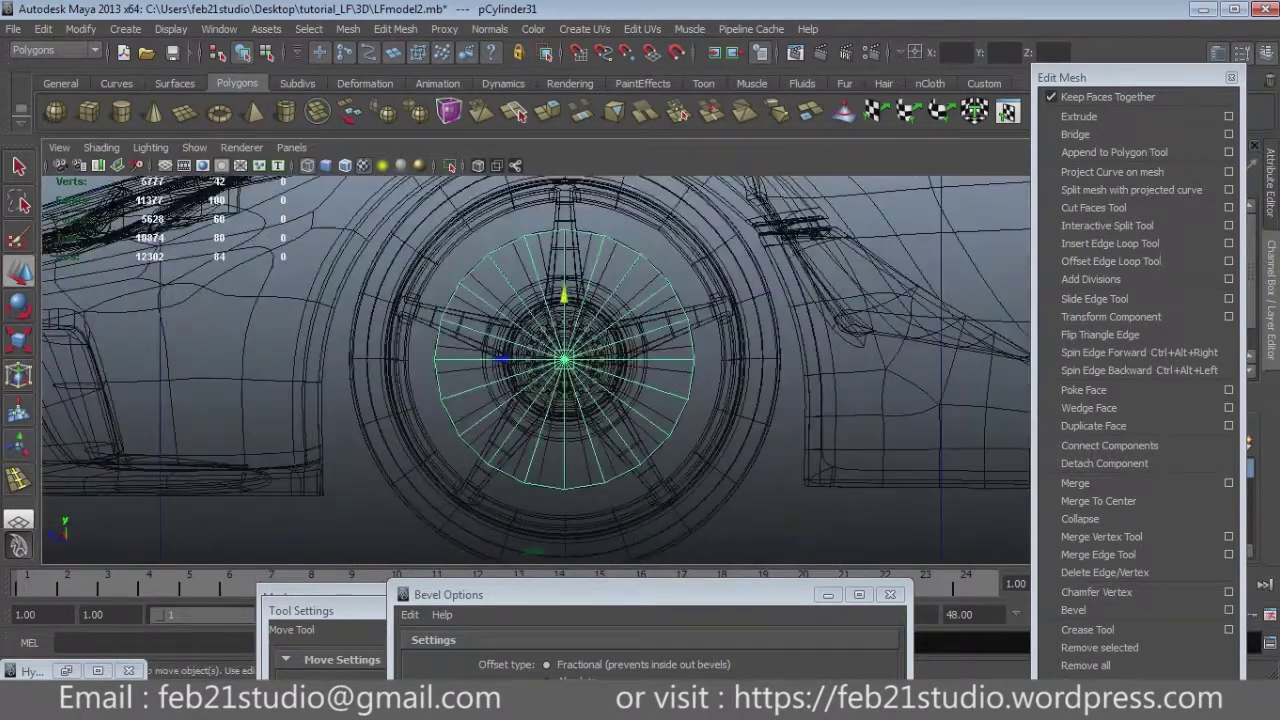
pyautogui.press('6')
# Scale the cylinder up slightly and push it outward along X beside the wheel.
pyautogui.press('r')
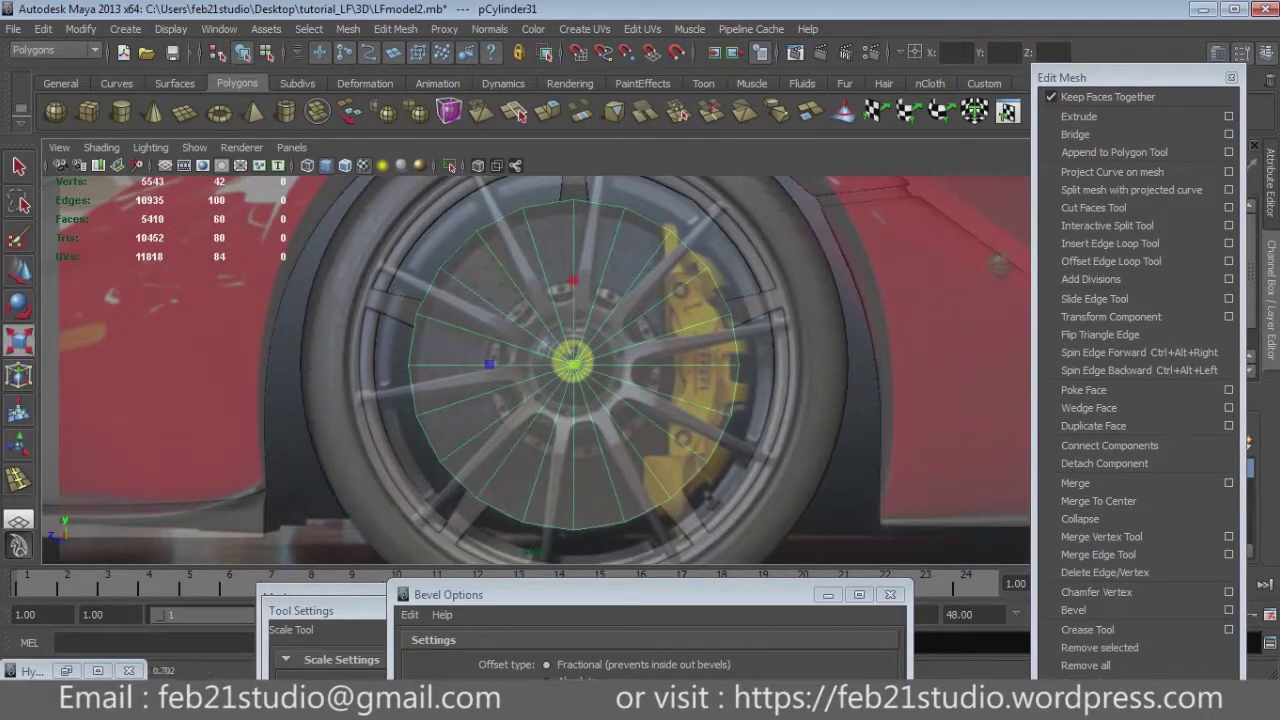
pyautogui.moveTo(573, 362); pyautogui.dragTo(590, 362)
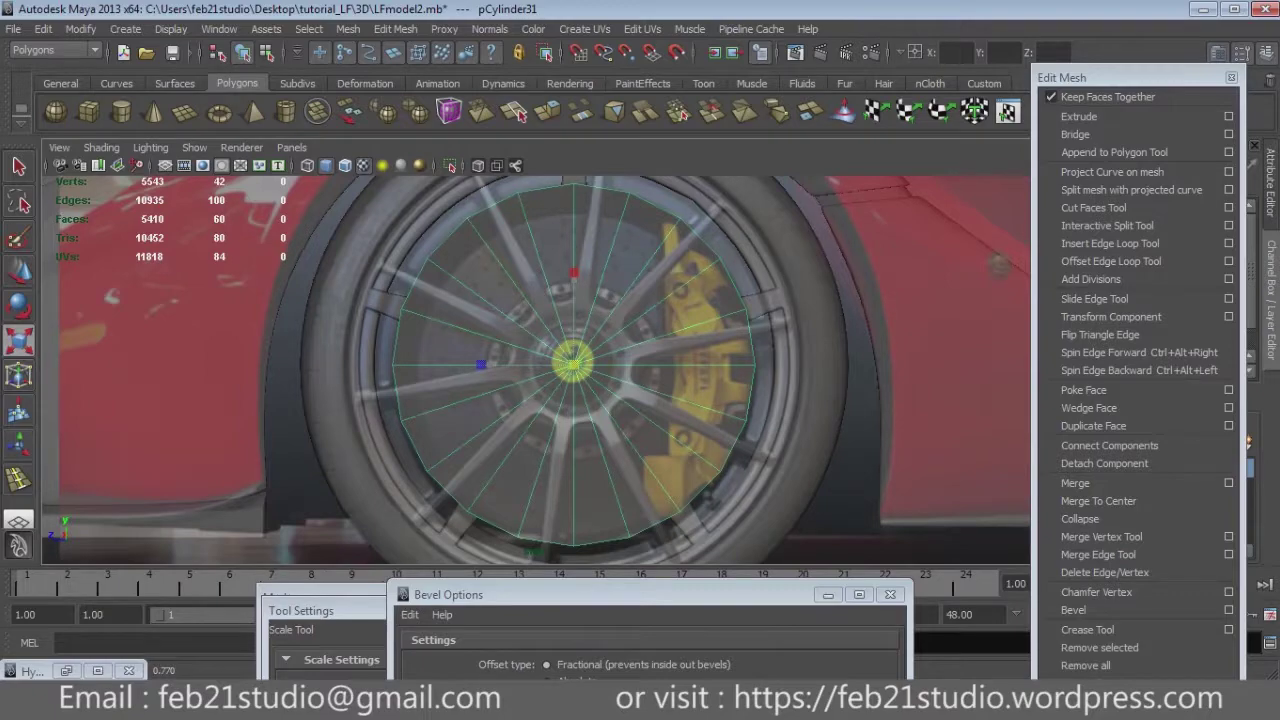
pyautogui.press('space')
pyautogui.press('space')
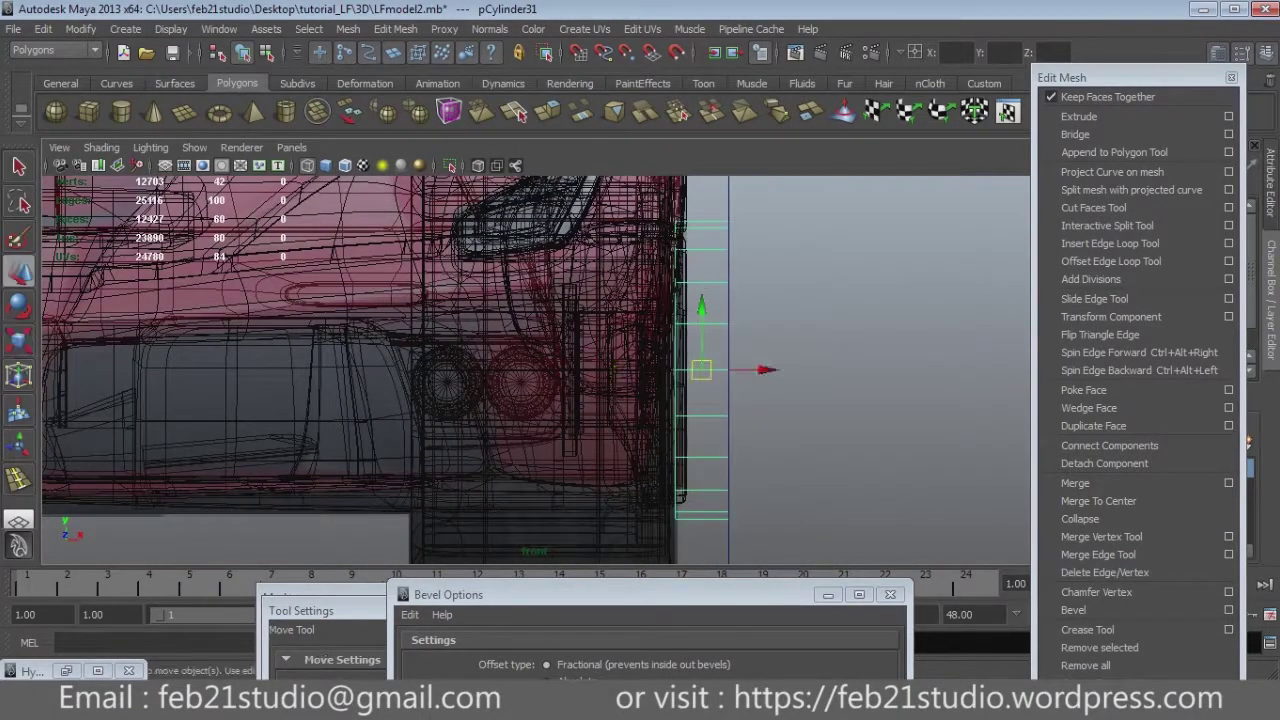
pyautogui.press('w')
pyautogui.keyDown('alt'); pyautogui.moveTo(825, 307); pyautogui.dragTo(652, 307, button='middle'); pyautogui.keyUp('alt')
pyautogui.press('space')
pyautogui.press('space')
pyautogui.press('space')
pyautogui.press('space')
pyautogui.moveTo(625, 307); pyautogui.dragTo(800, 307)
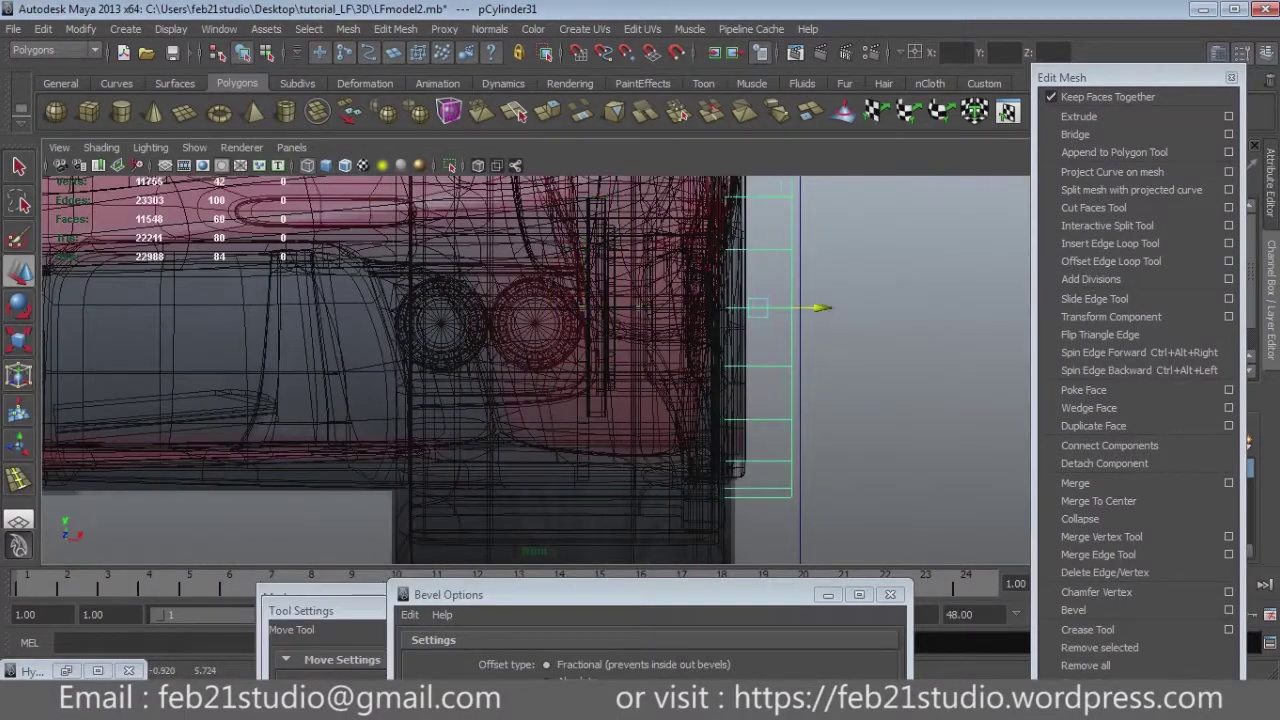
pyautogui.press('space')
pyautogui.press('space')
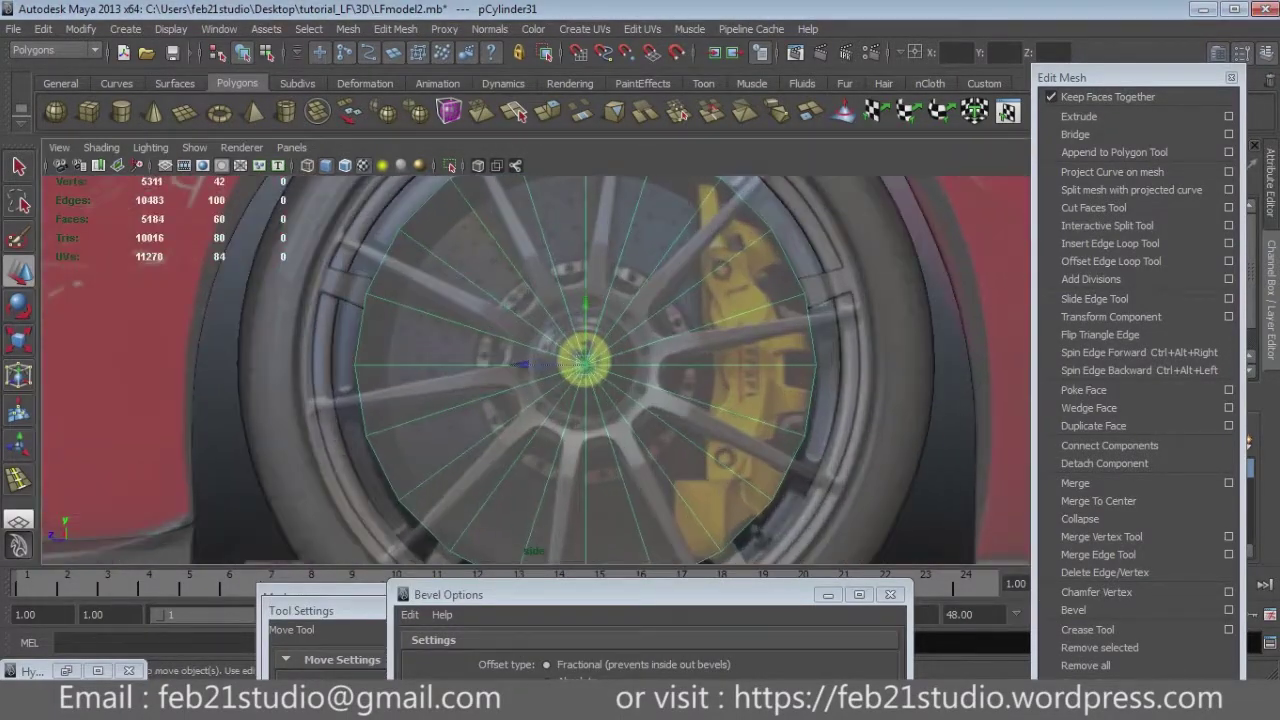
pyautogui.press('space')
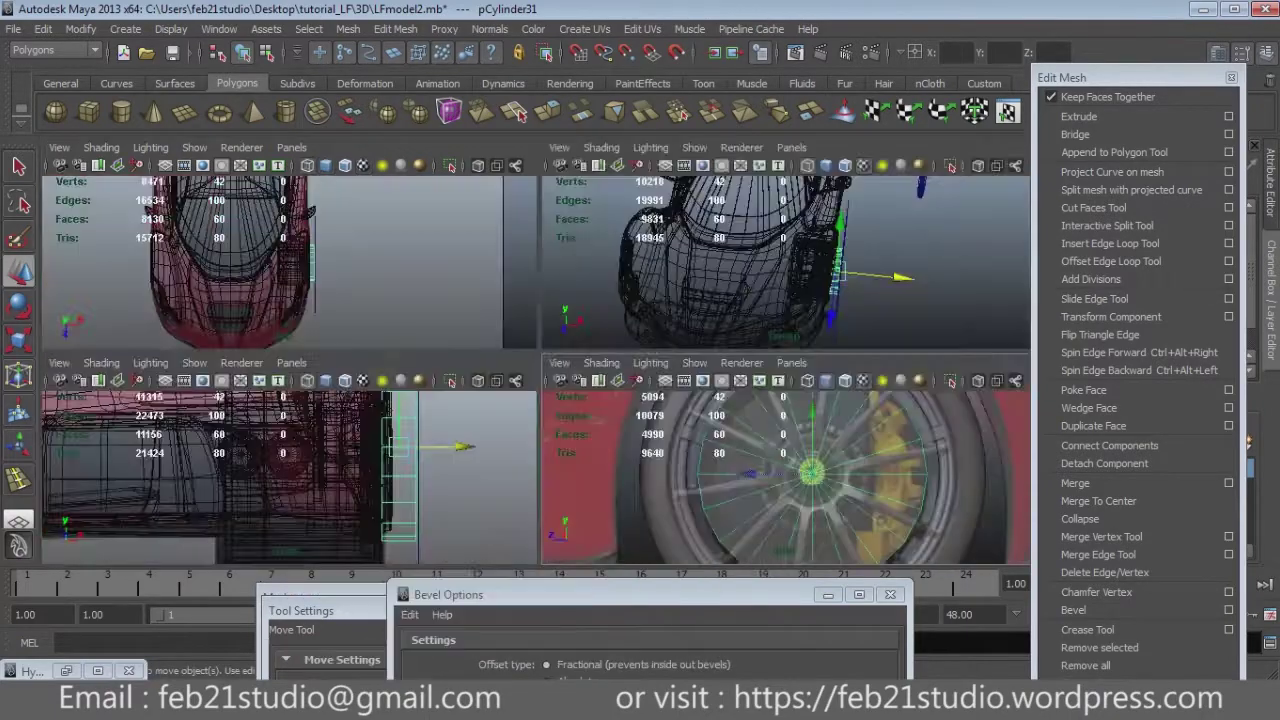
pyautogui.press('space')
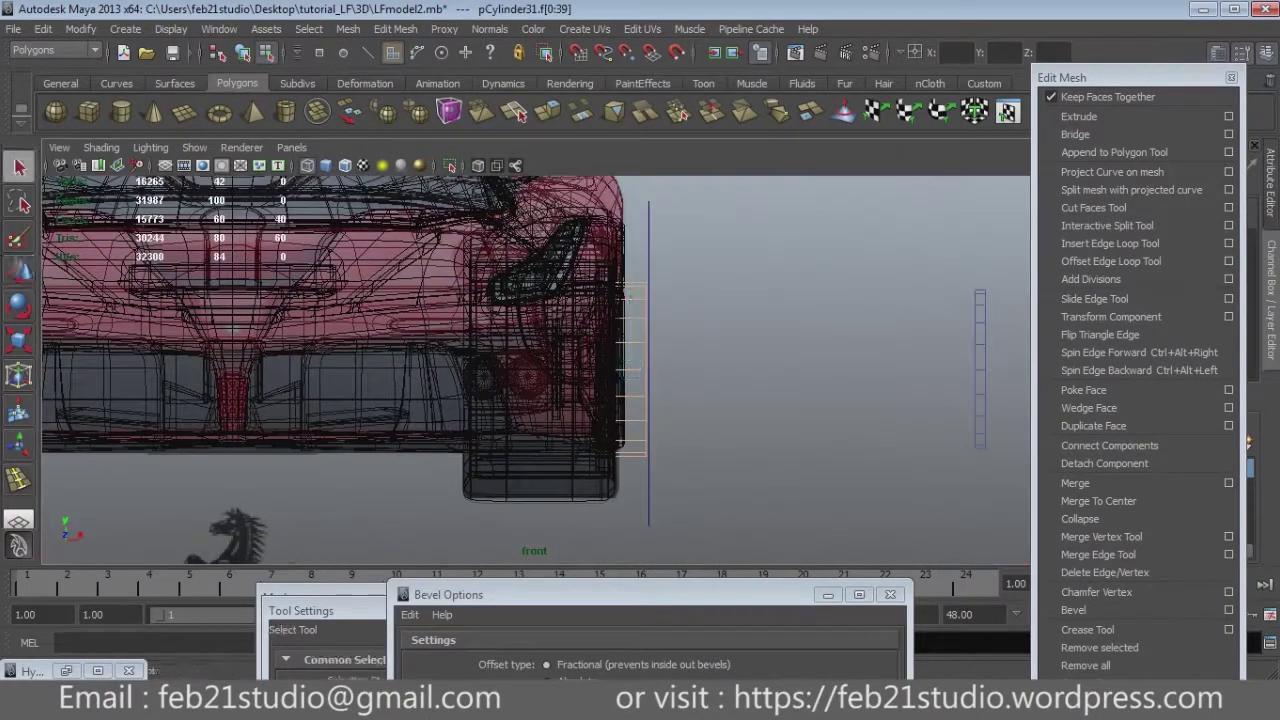
# Extrude the 20 selected disc faces twice, insetting the new ring inward to fit the wheel.
pyautogui.press('space')
pyautogui.press('space')
pyautogui.click(1079, 116)
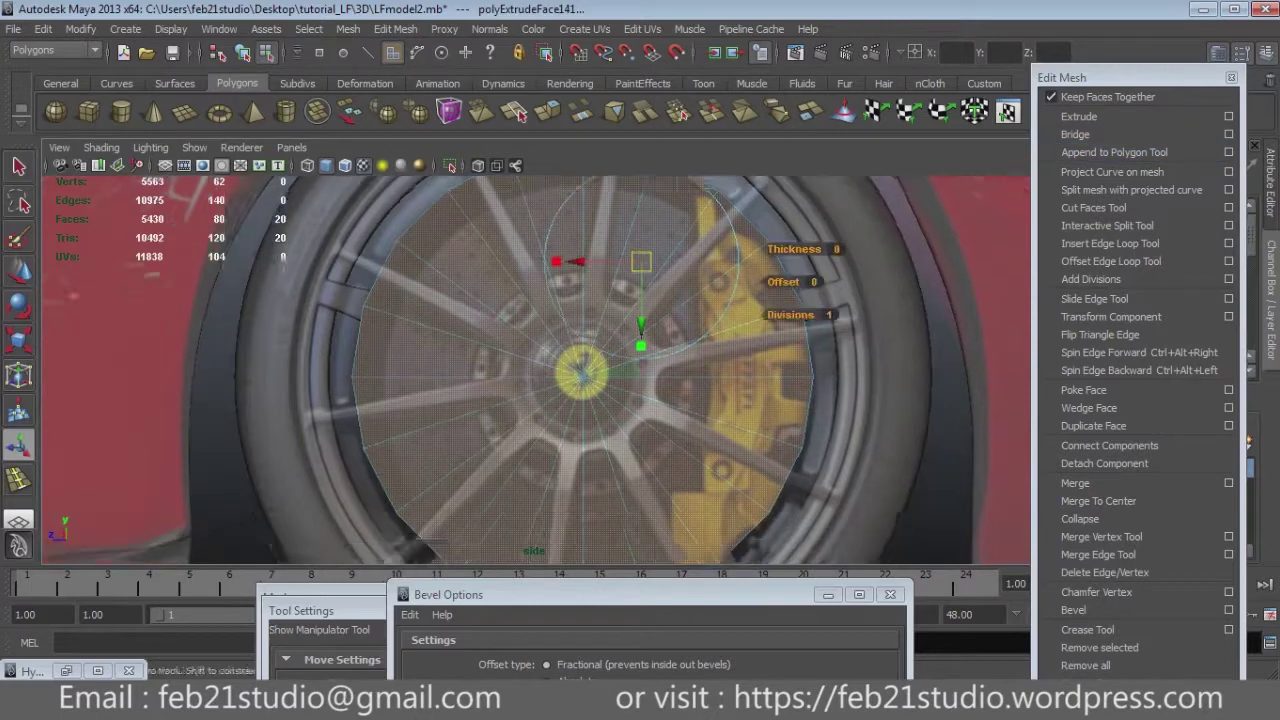
pyautogui.scroll(-2, 585, 362)
pyautogui.moveTo(662, 362); pyautogui.dragTo(658, 362)
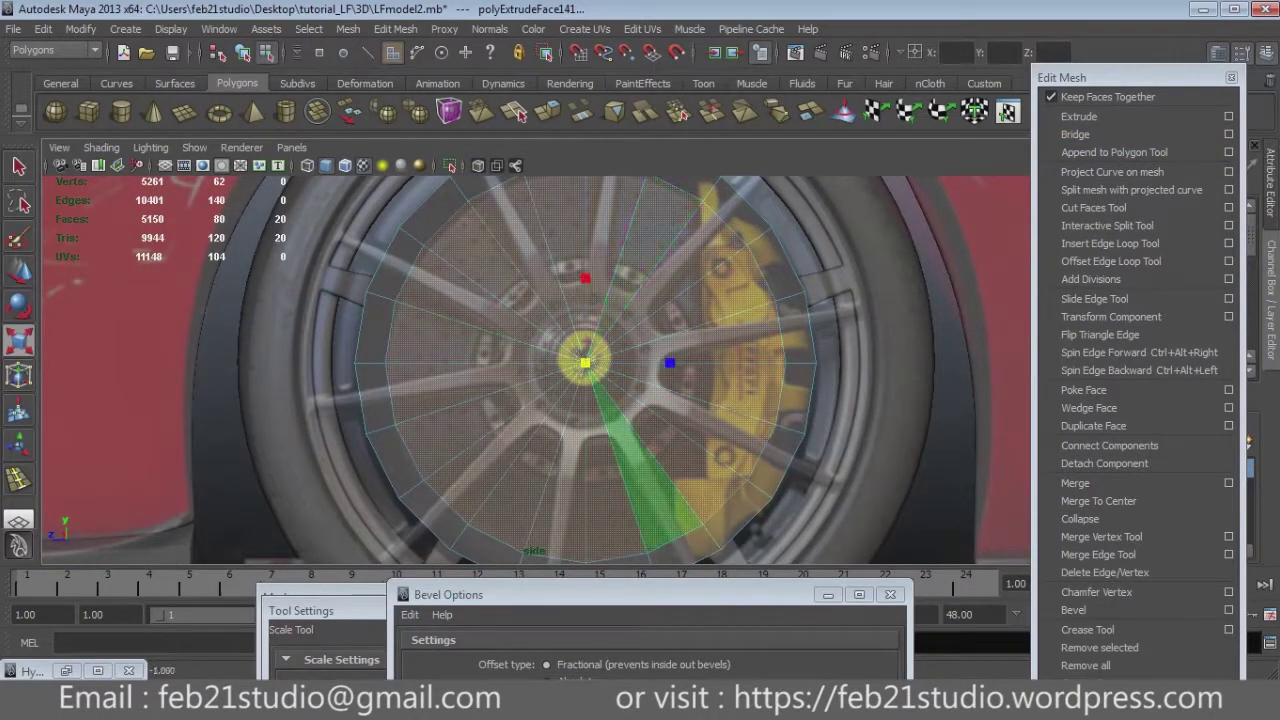
pyautogui.press('g')
pyautogui.moveTo(681, 358); pyautogui.dragTo(661, 358)
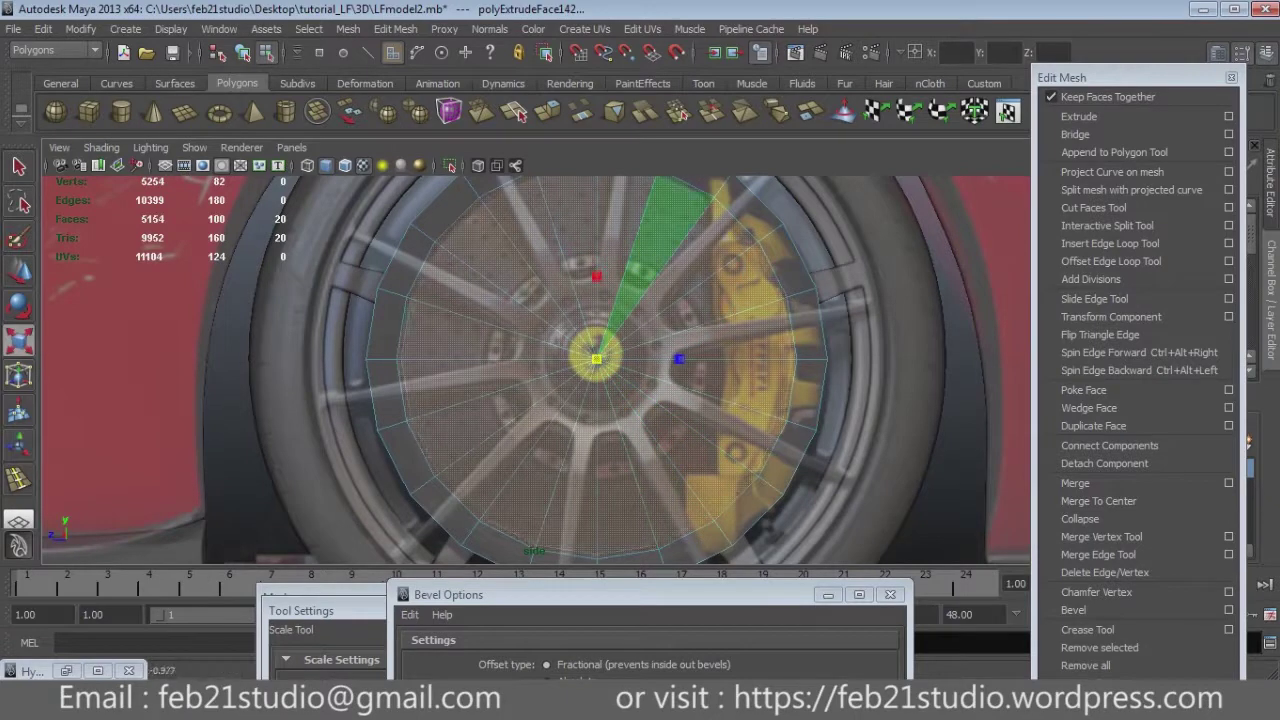
pyautogui.moveTo(661, 358); pyautogui.dragTo(666, 358)
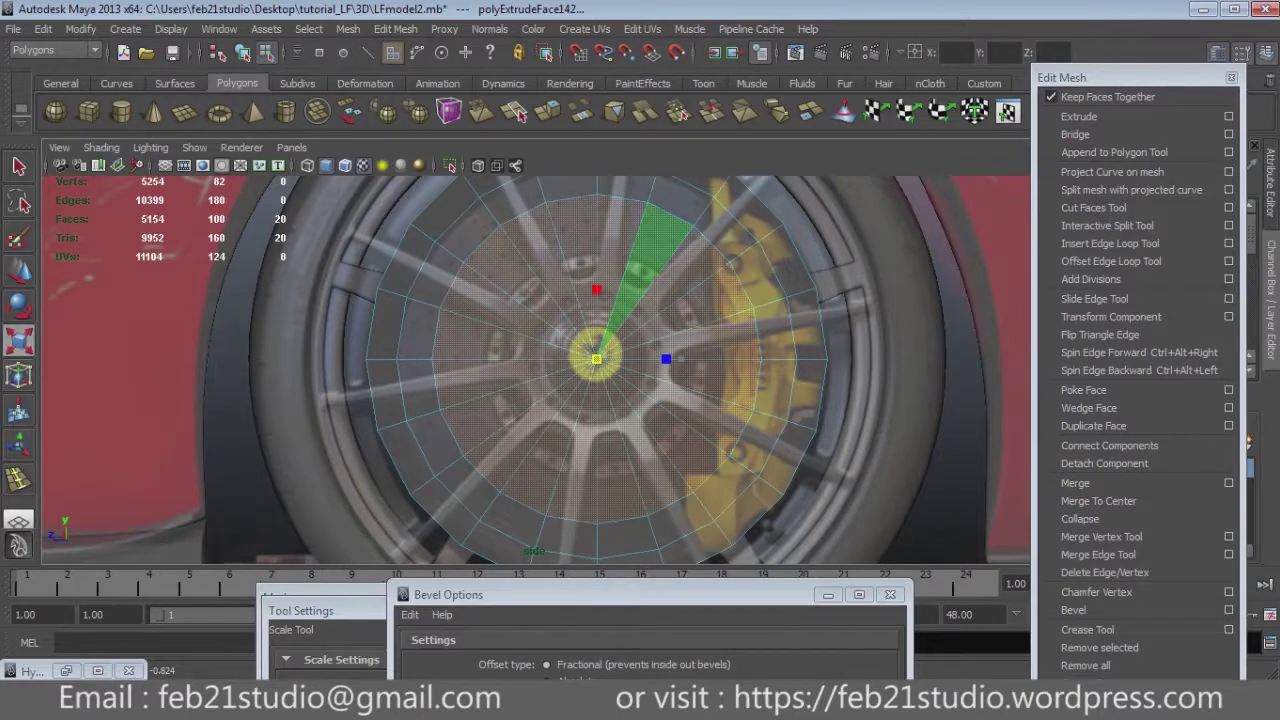
pyautogui.moveTo(666, 358); pyautogui.dragTo(652, 359)
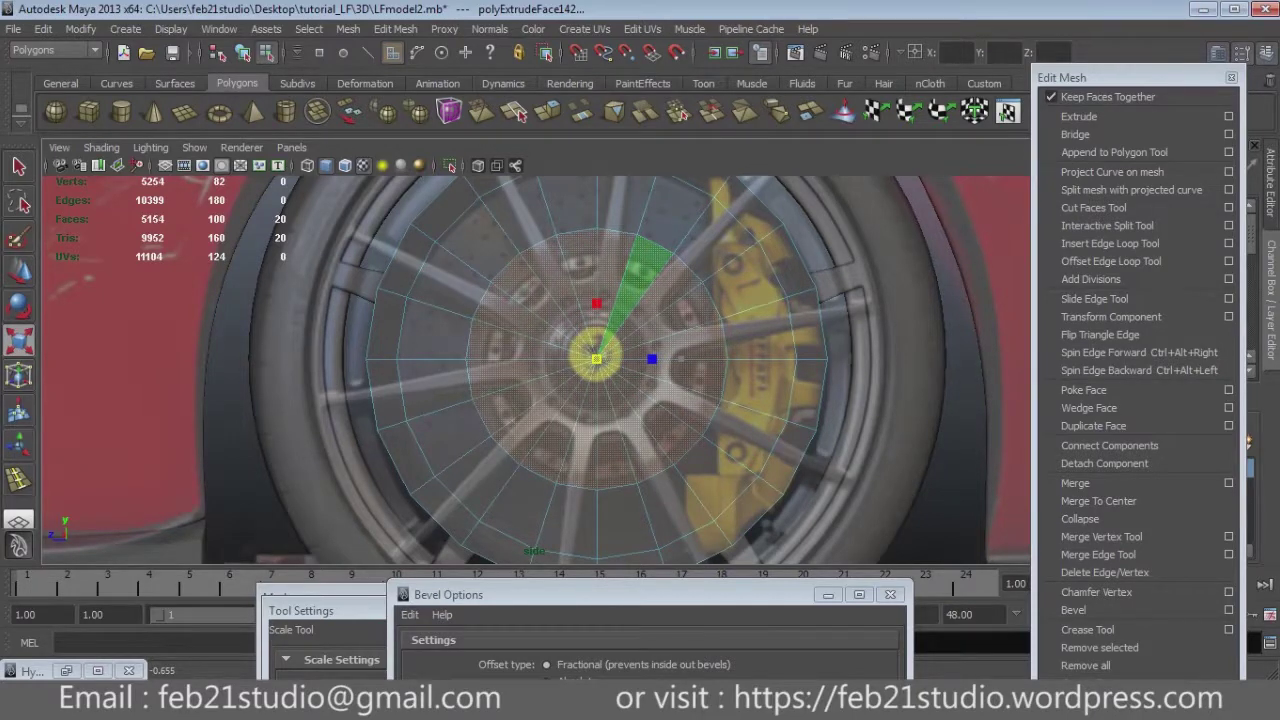
# Return to object mode with the Move tool and select the whole cylinder disc.
pyautogui.scroll(-2, 550, 420)
pyautogui.scroll(-3, 550, 420)
pyautogui.scroll(-2, 550, 420)
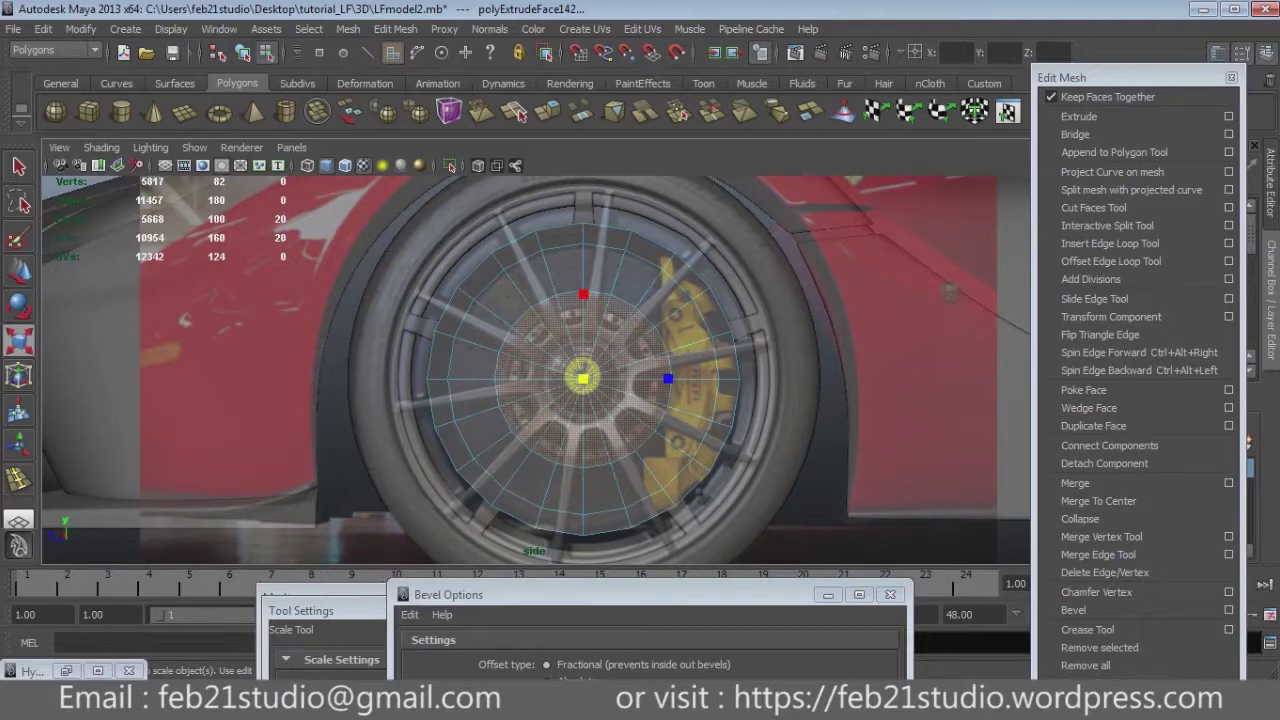
pyautogui.scroll(3, 536, 370)
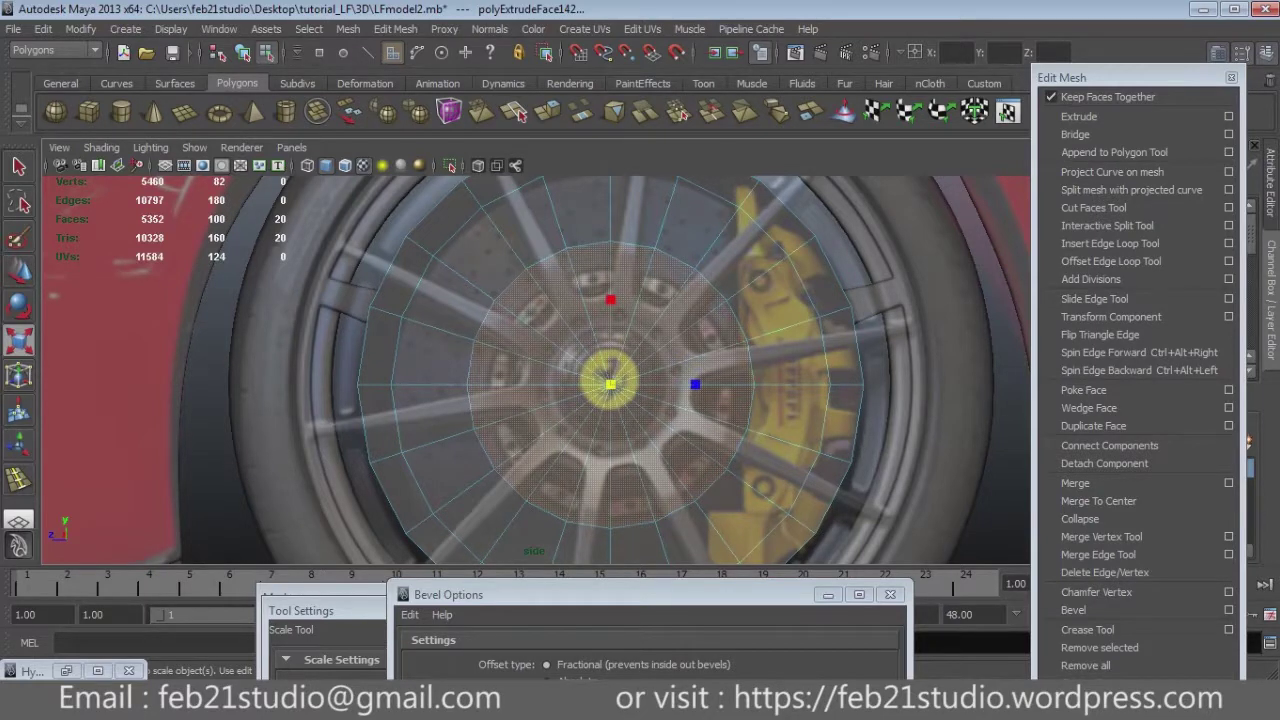
pyautogui.press('F8')
pyautogui.press('w')
pyautogui.click(600, 388)
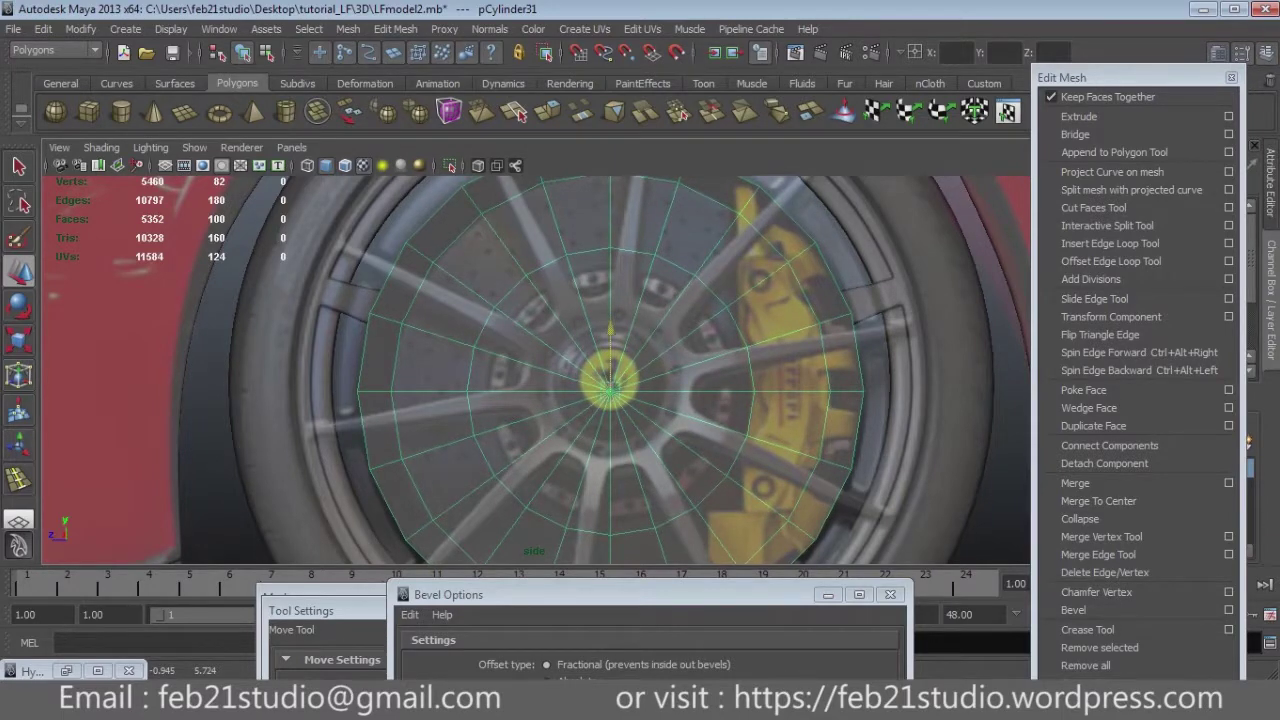
# Select and delete the faces on the disc's left half.
pyautogui.scroll(-3, 536, 370)
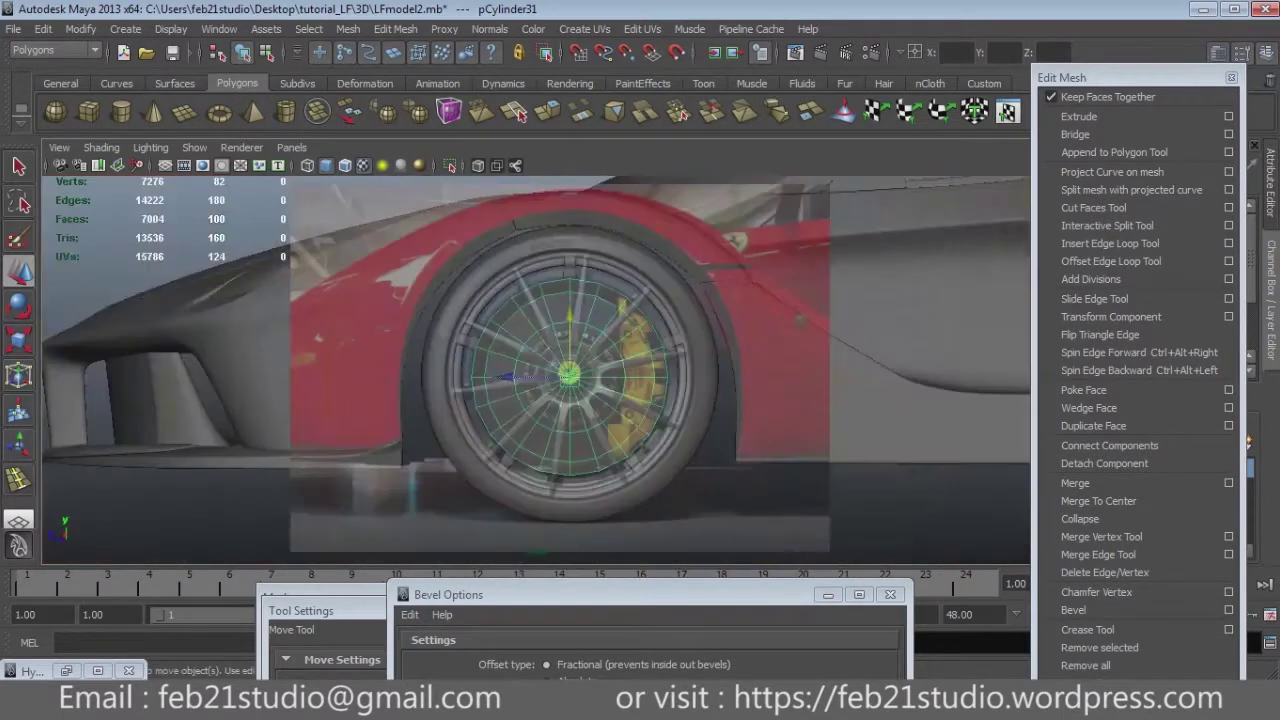
pyautogui.scroll(3, 536, 370)
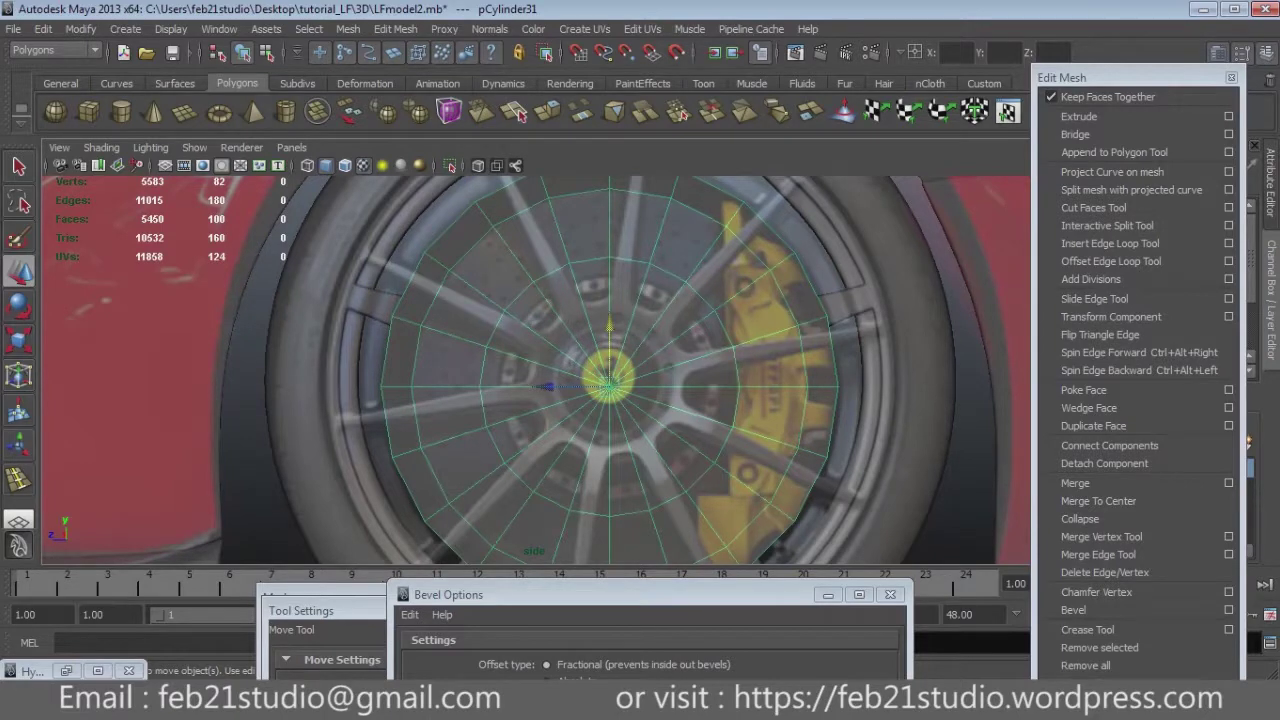
pyautogui.scroll(-3, 536, 369)
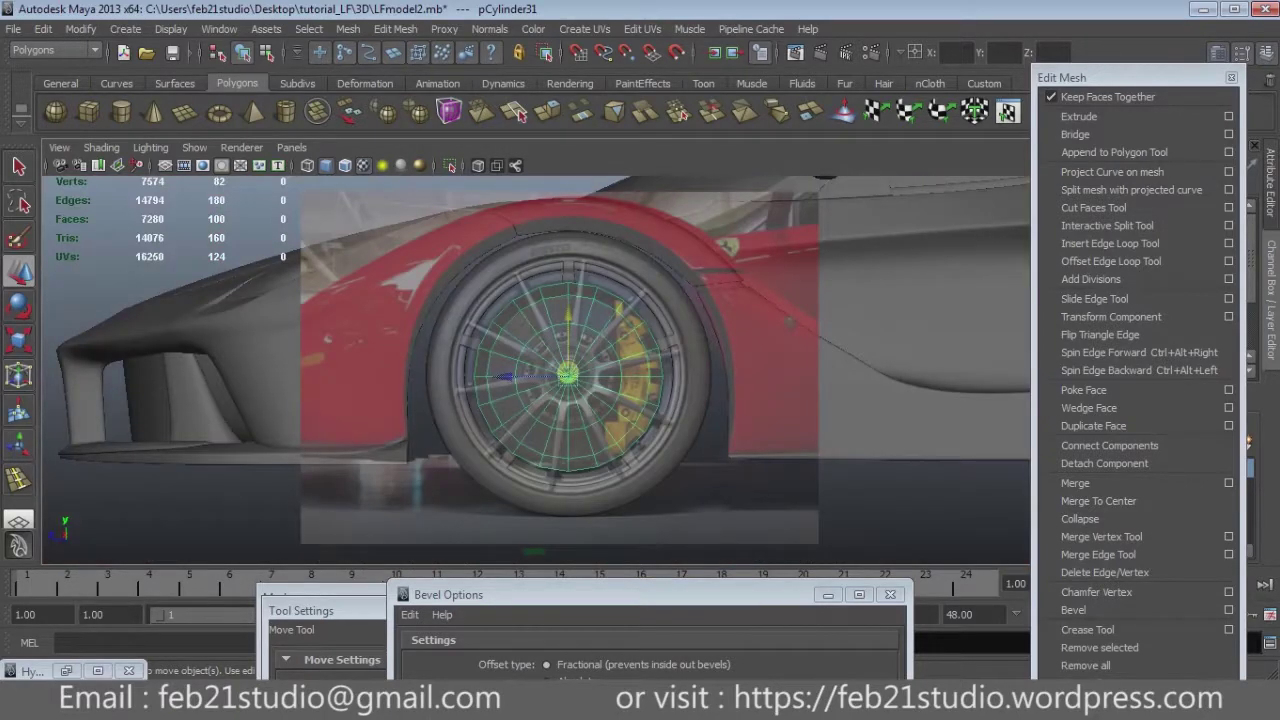
pyautogui.keyDown('alt'); pyautogui.moveTo(567, 375); pyautogui.dragTo(595, 359, button='middle'); pyautogui.keyUp('alt')
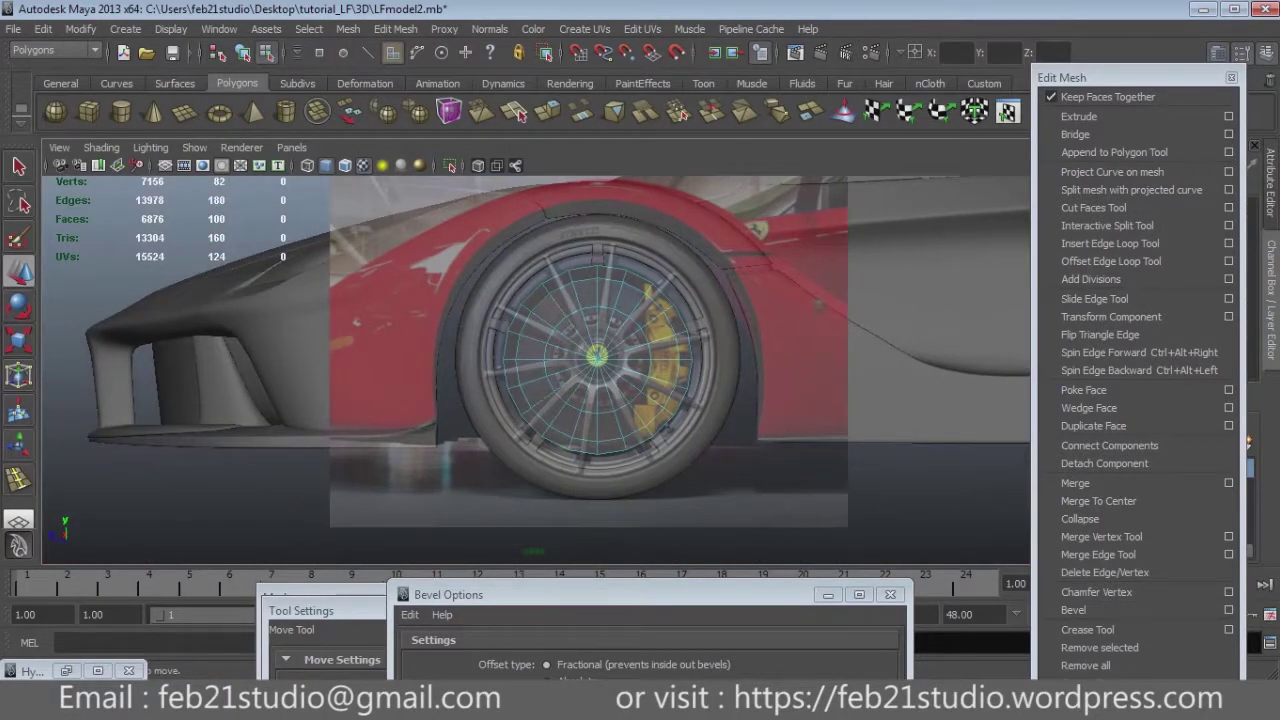
pyautogui.moveTo(474, 276); pyautogui.dragTo(596, 426)
pyautogui.keyDown('alt'); pyautogui.moveTo(595, 359); pyautogui.dragTo(605, 359, button='middle'); pyautogui.keyUp('alt')
pyautogui.scroll(1, 600, 350)
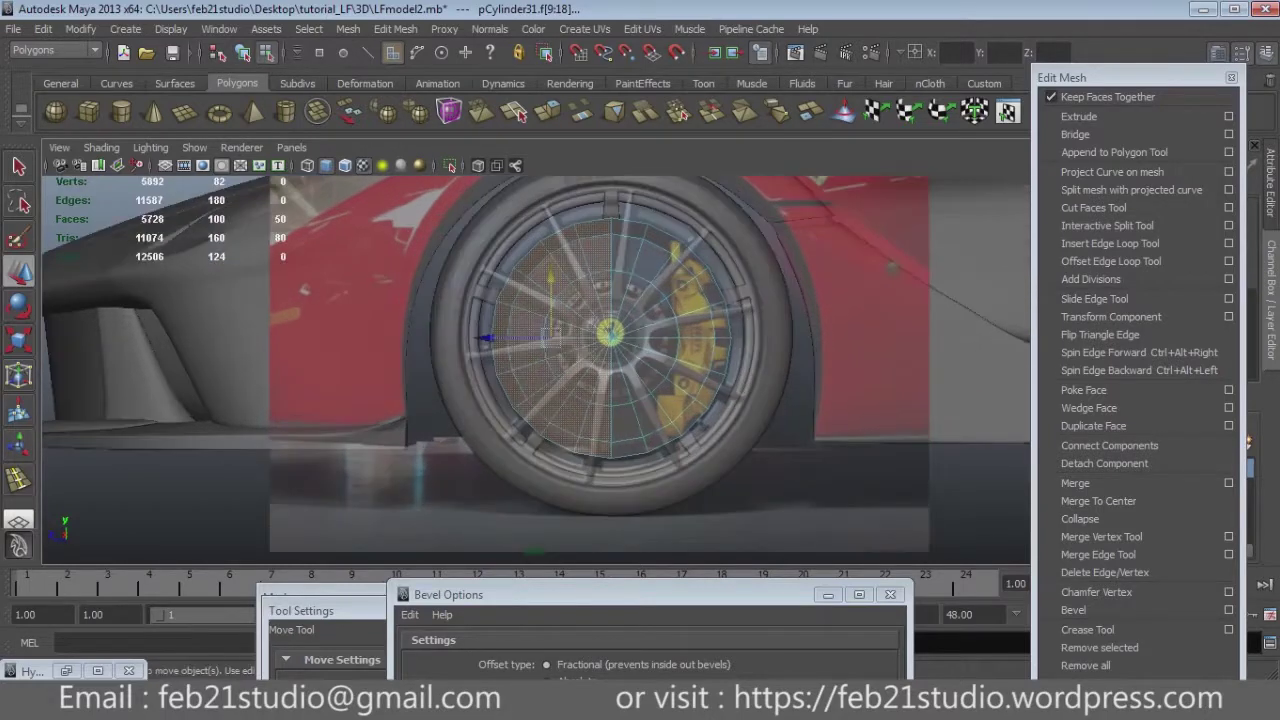
pyautogui.press('Delete')
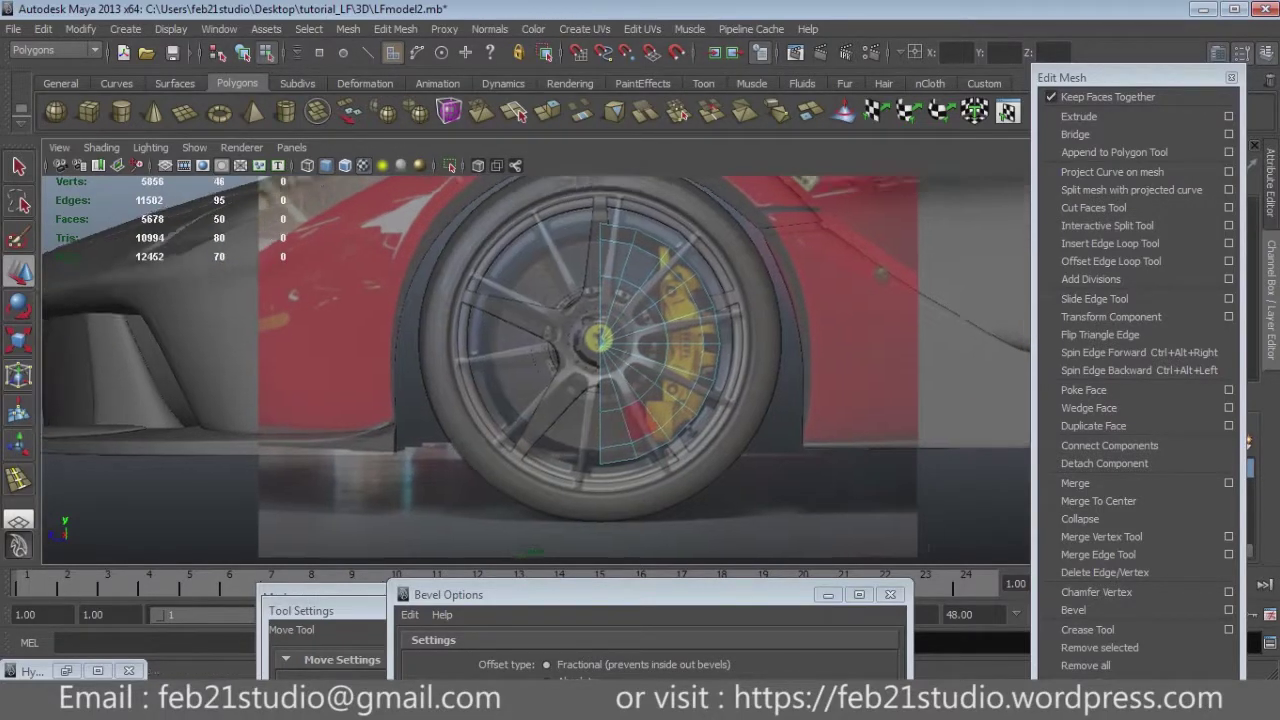
# Delete the triangle fan around the hub, leaving a curved band over the caliper.
pyautogui.scroll(3, 600, 350)
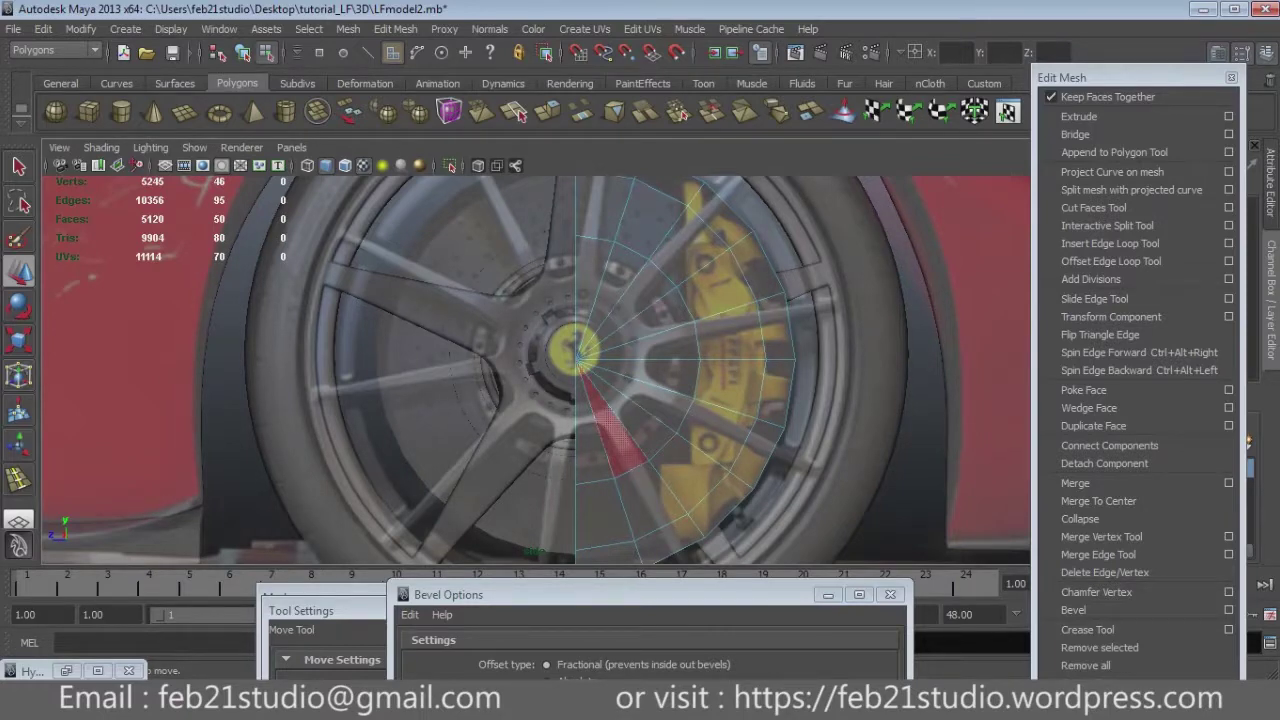
pyautogui.keyDown('alt'); pyautogui.moveTo(615, 430); pyautogui.dragTo(640, 425); pyautogui.keyUp('alt')
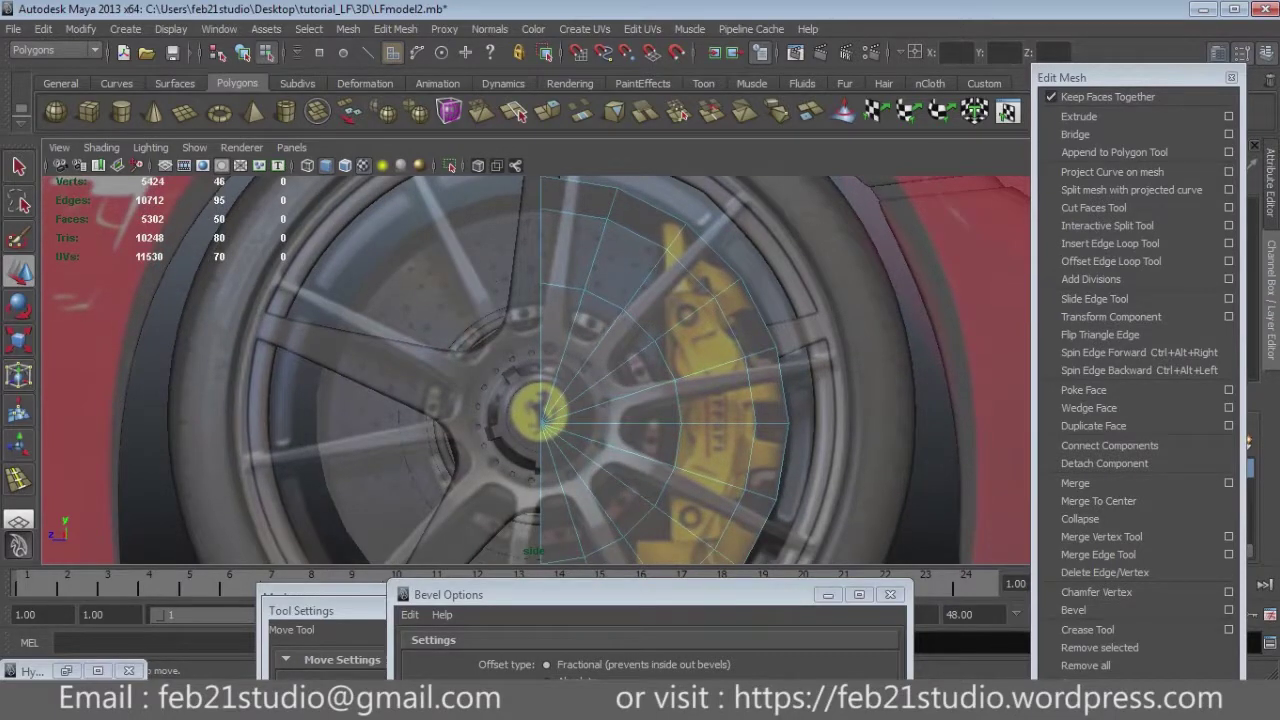
pyautogui.press('Delete')
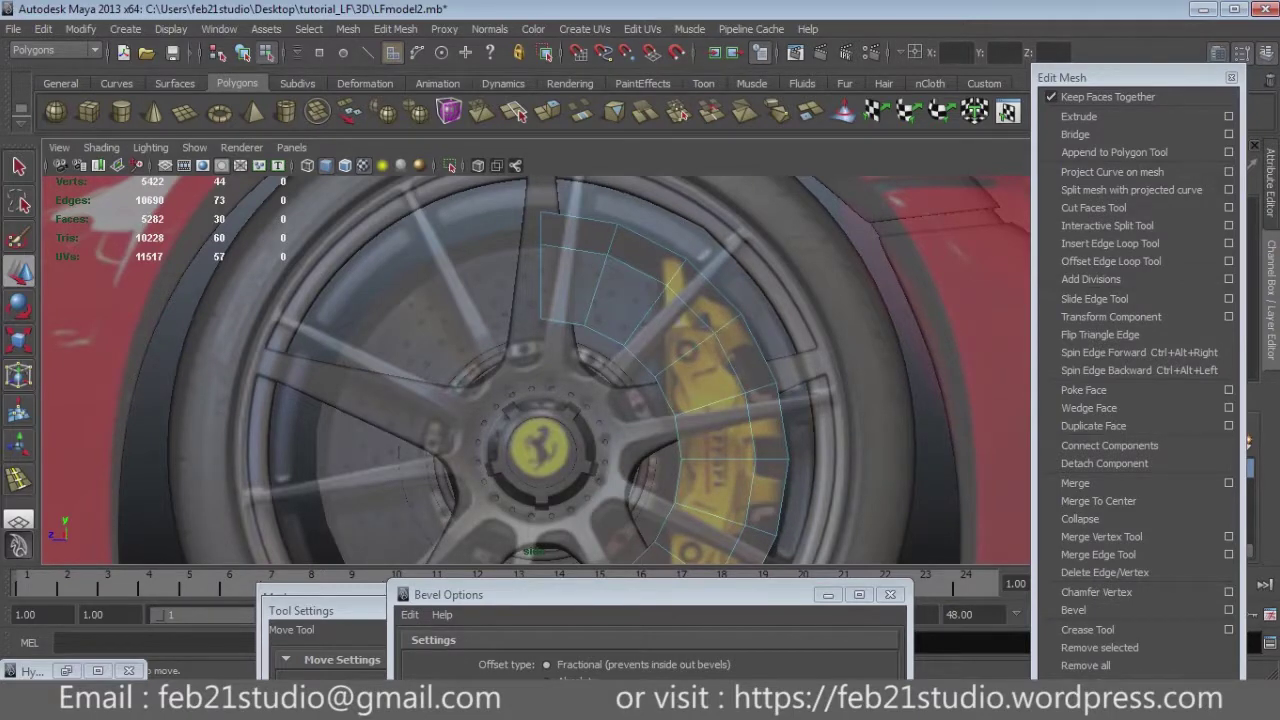
pyautogui.scroll(-5, 536, 370)
pyautogui.scroll(3, 536, 370)
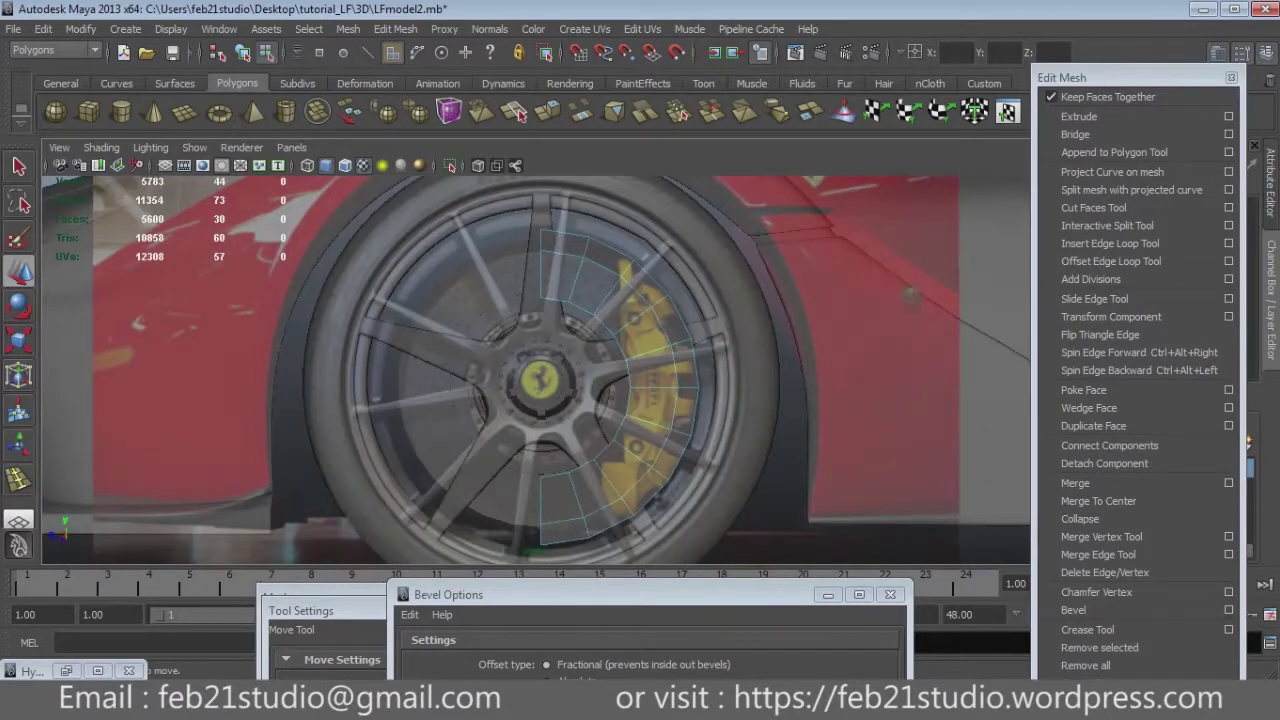
pyautogui.click(651, 407)
# Slice the band vertically with the Cut Faces Tool and delete the faces inside the cut.
pyautogui.click(1093, 207)
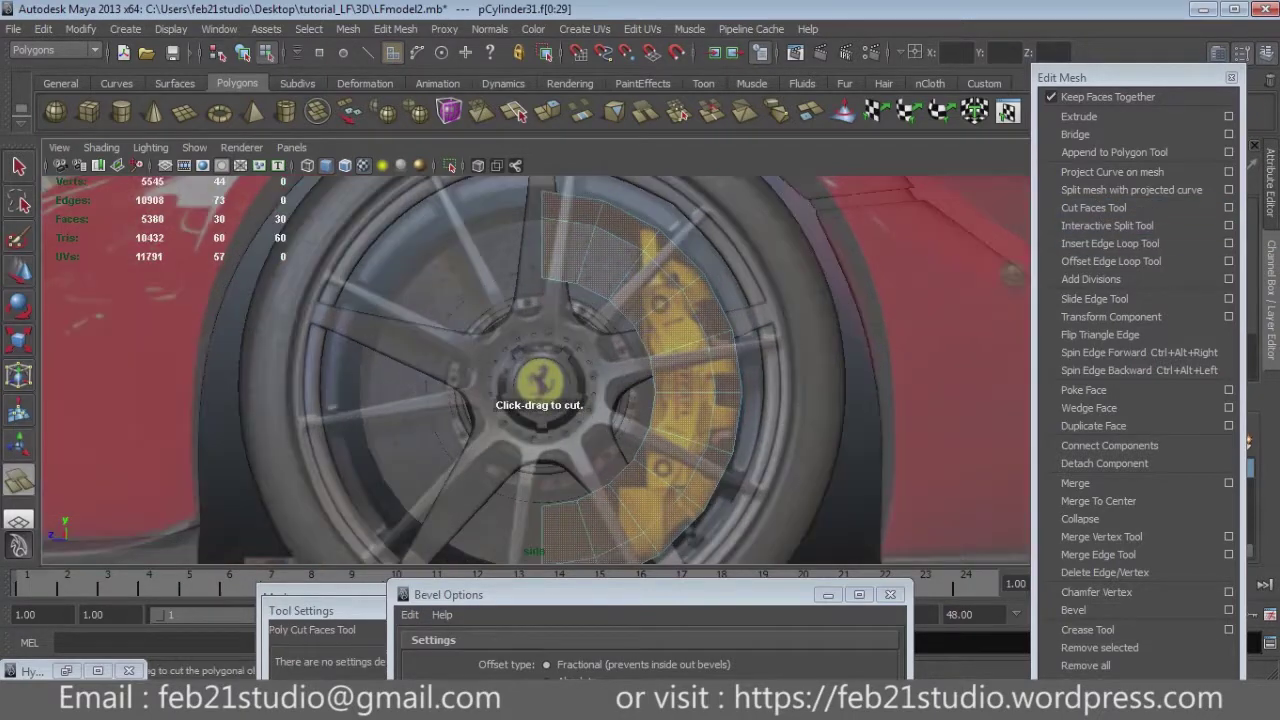
pyautogui.moveTo(645, 250); pyautogui.dragTo(645, 485)
pyautogui.keyDown('alt'); pyautogui.moveTo(540, 400); pyautogui.dragTo(550, 365); pyautogui.keyUp('alt')
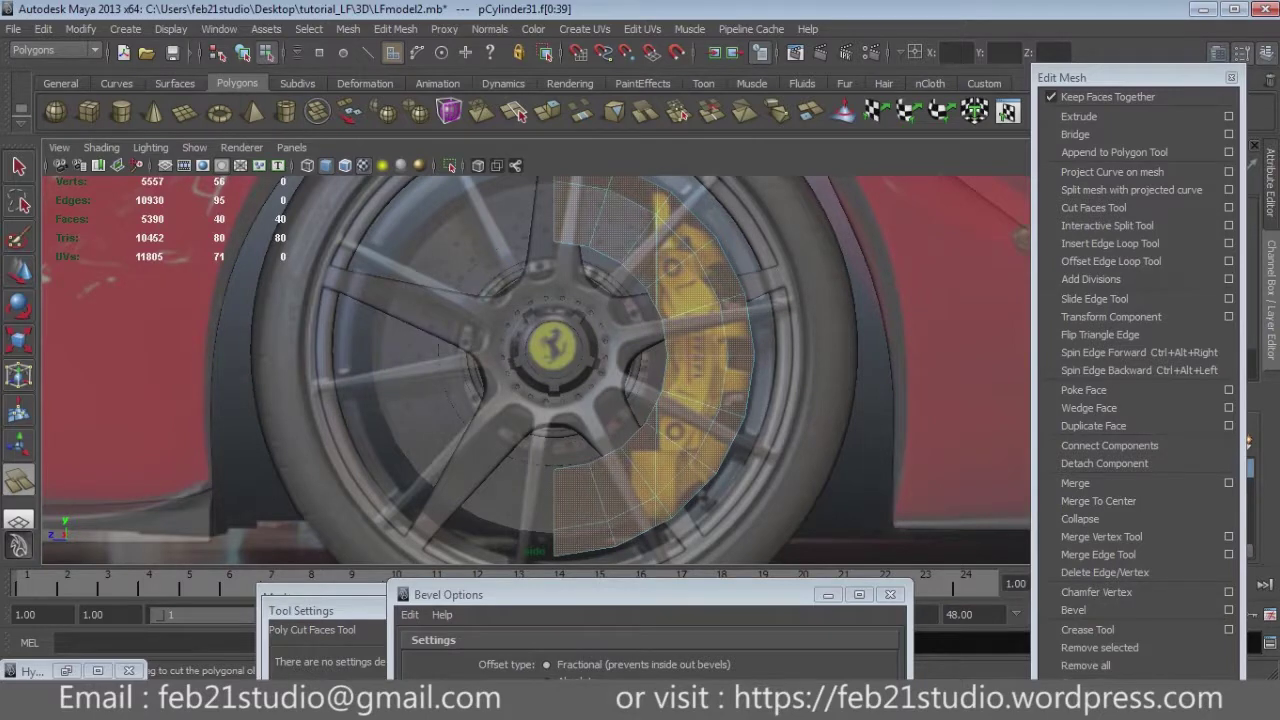
pyautogui.scroll(-3, 437, 349)
pyautogui.press('q')
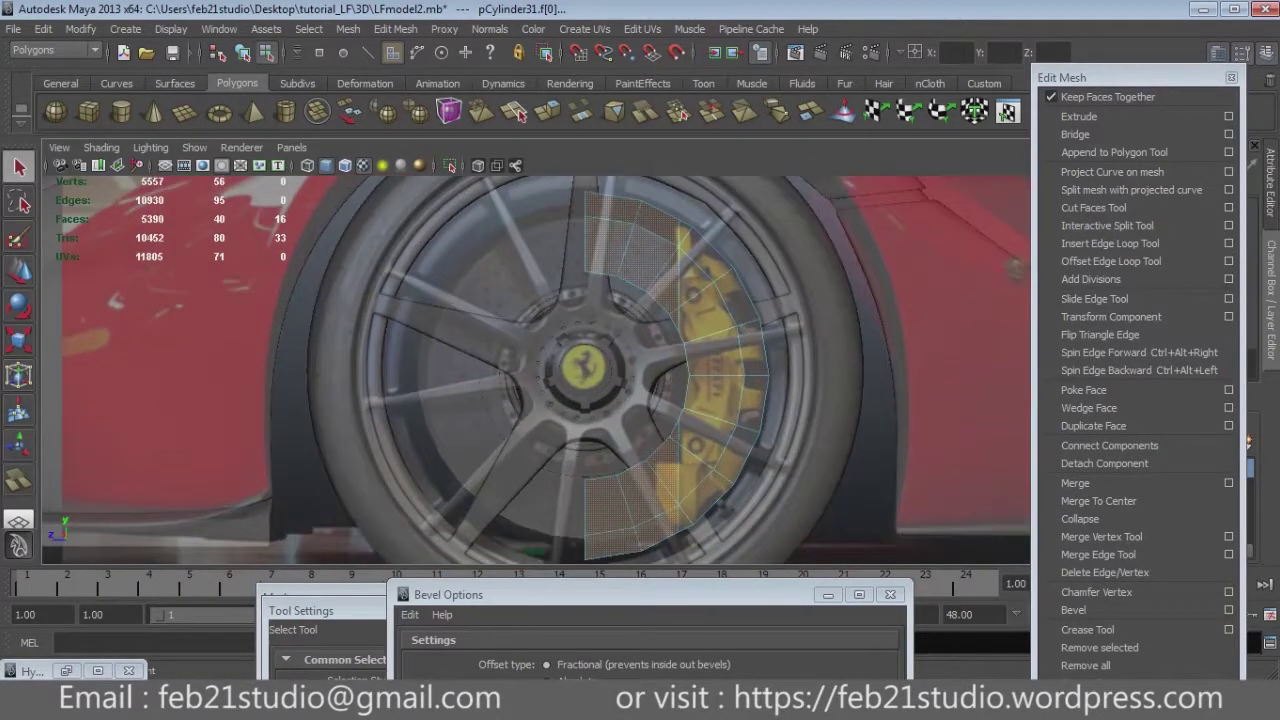
pyautogui.press('Delete')
pyautogui.scroll(2, 535, 370)
pyautogui.scroll(2, 535, 370)
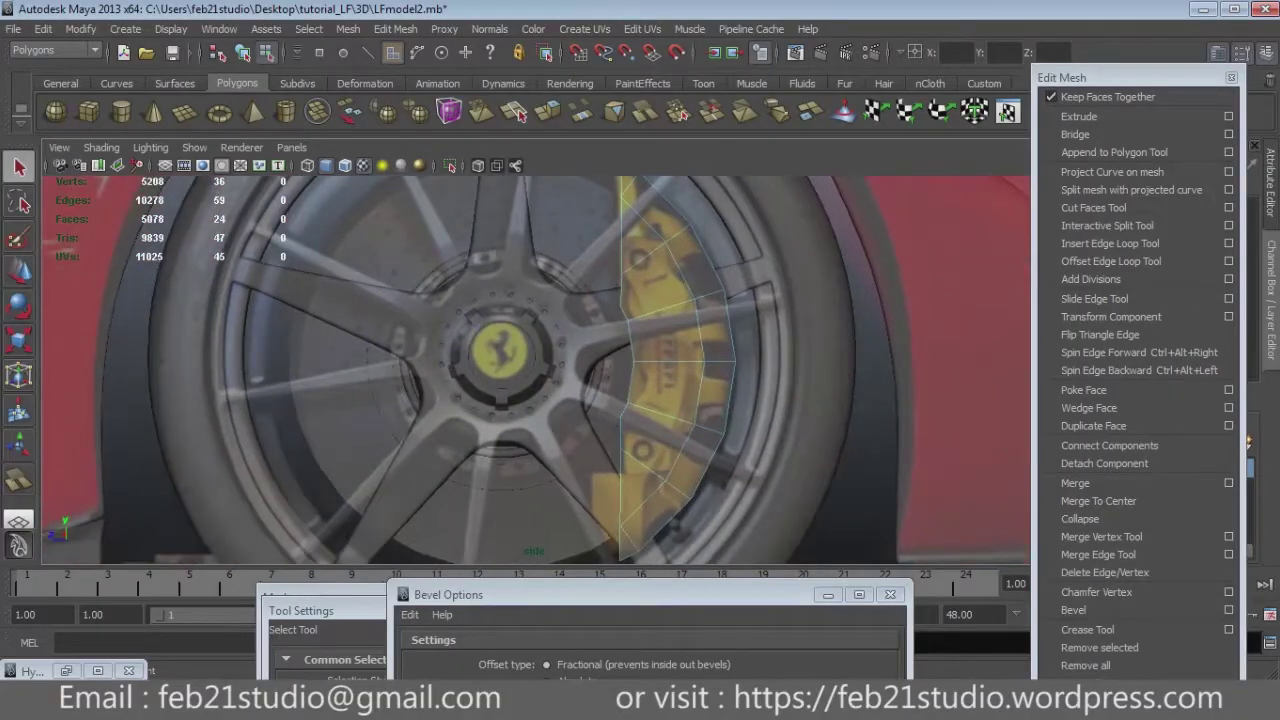
pyautogui.scroll(-3, 535, 370)
# Switch to a wireframe perspective view and orbit to see the wheel side-on.
pyautogui.press('space')
pyautogui.press('space')
pyautogui.press('4')
pyautogui.scroll(3, 535, 370)
pyautogui.keyDown('alt'); pyautogui.moveTo(535, 370); pyautogui.dragTo(400, 376); pyautogui.keyUp('alt')
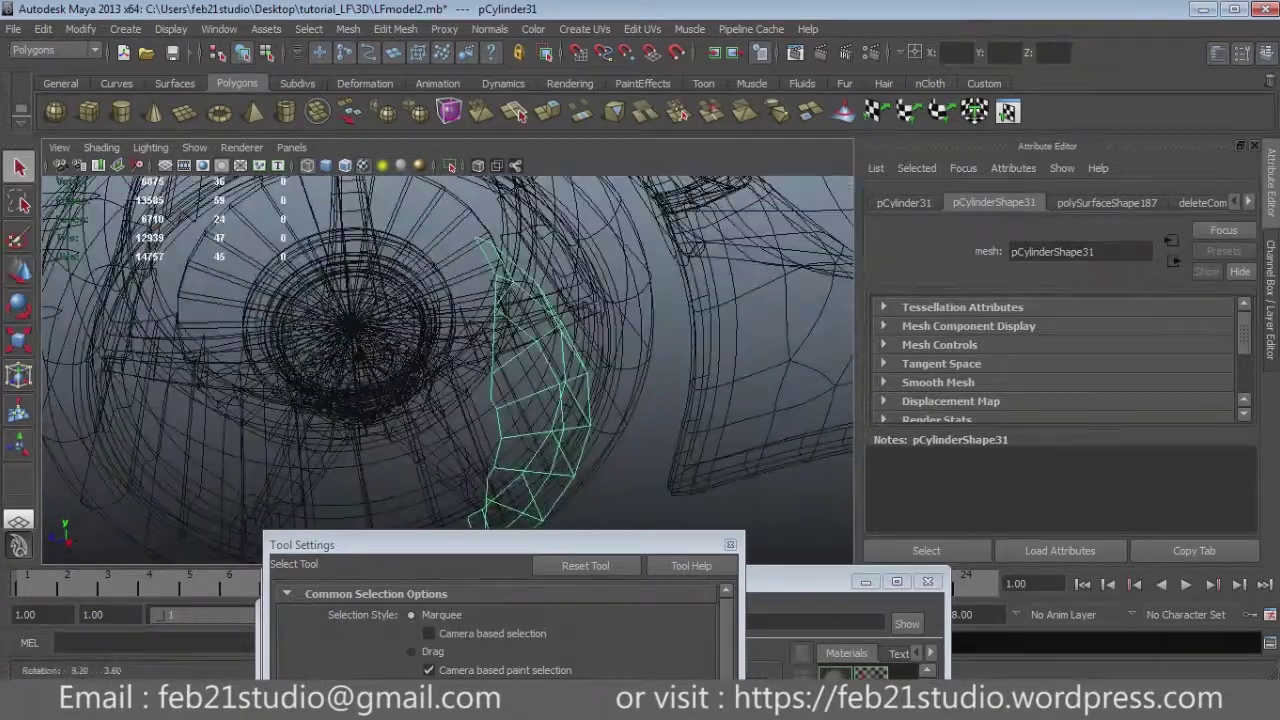
# Turn on textured shading and zoom in to find the stray vertex on the caliper strip.
pyautogui.click(390, 278)
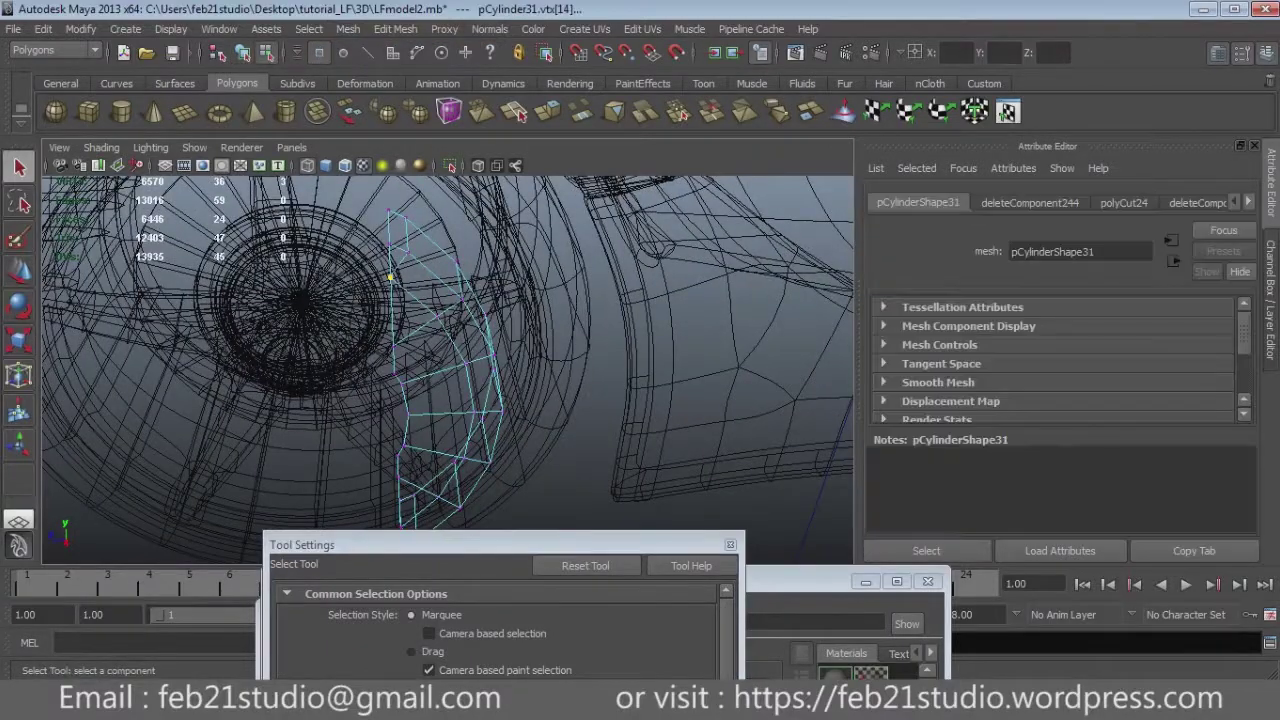
pyautogui.press('6')
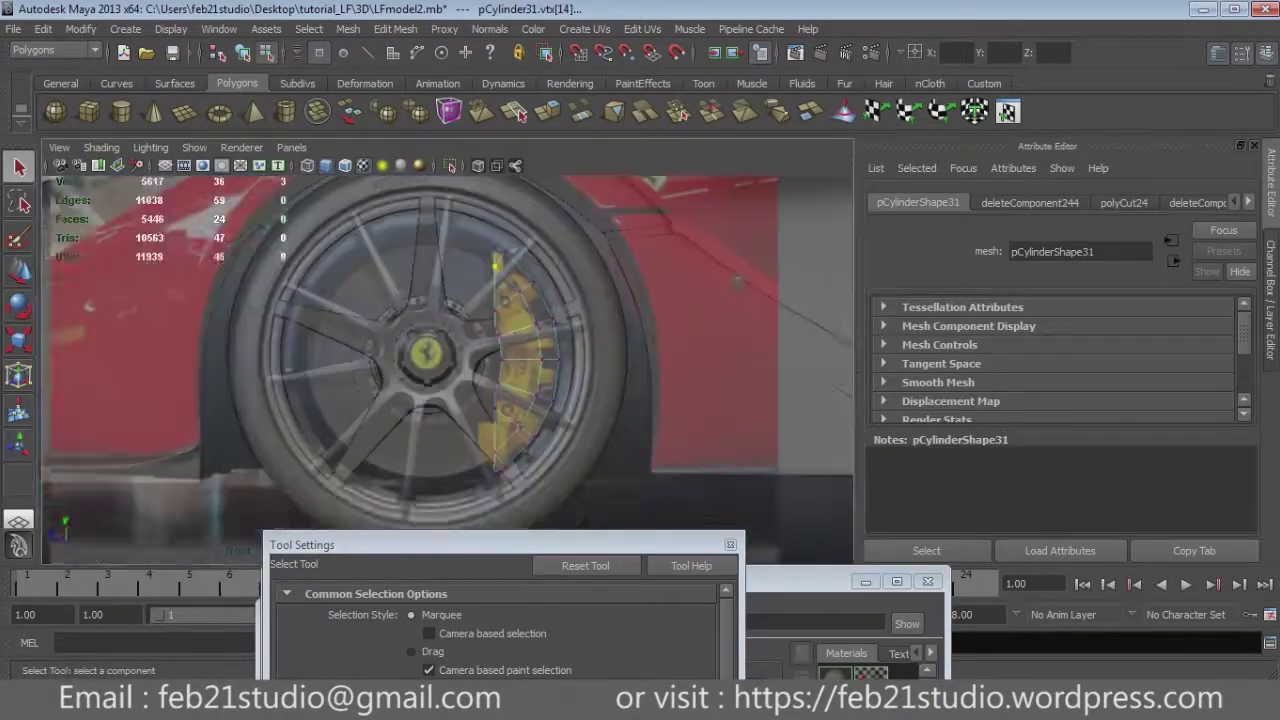
pyautogui.scroll(5, 448, 370)
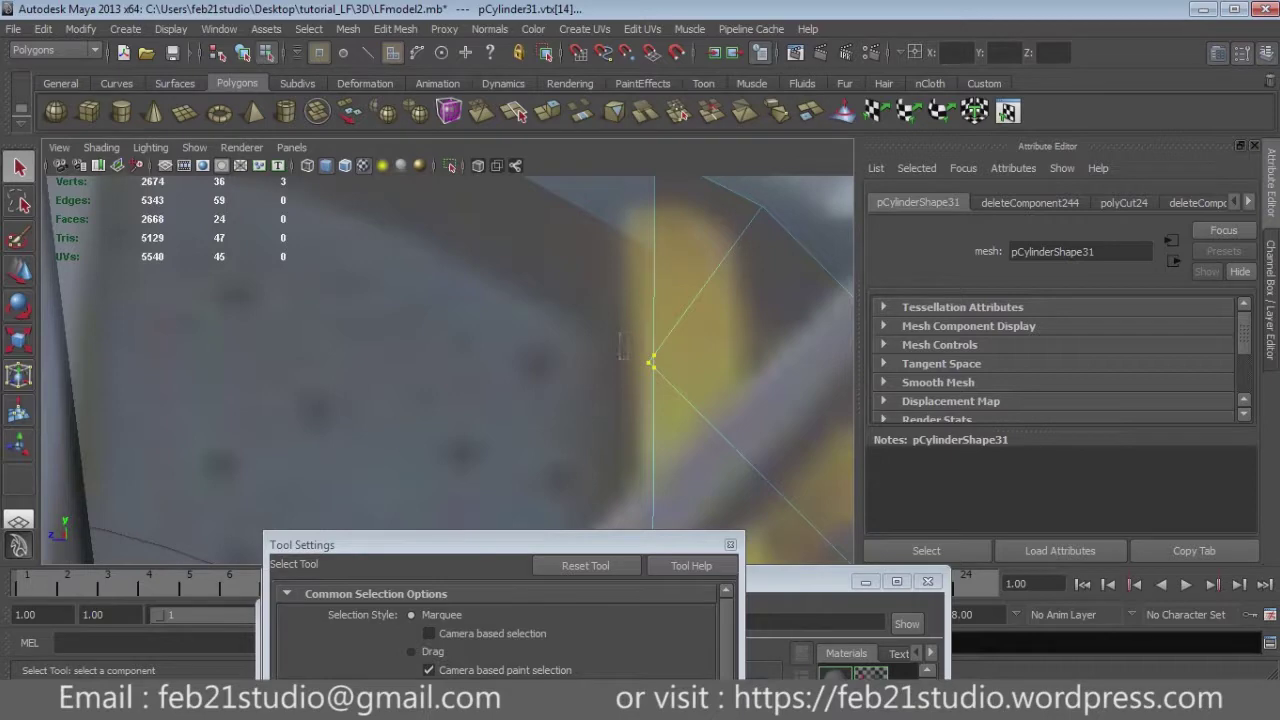
pyautogui.click(621, 345)
pyautogui.scroll(-5, 621, 345)
# Select and delete the stray vertex on the strip's inner edge, then open Edit Mesh.
pyautogui.scroll(5, 621, 345)
pyautogui.scroll(5, 621, 345)
pyautogui.click(622, 335)
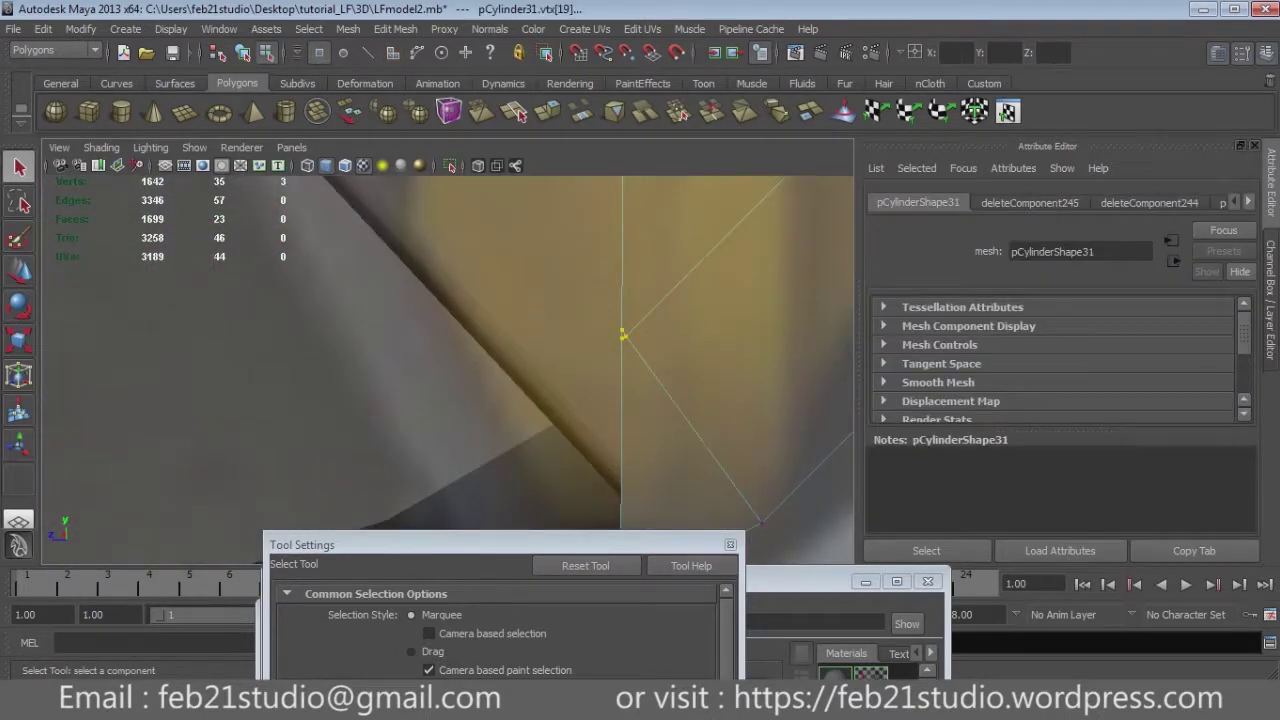
pyautogui.click(850, 582)
pyautogui.click(395, 28)
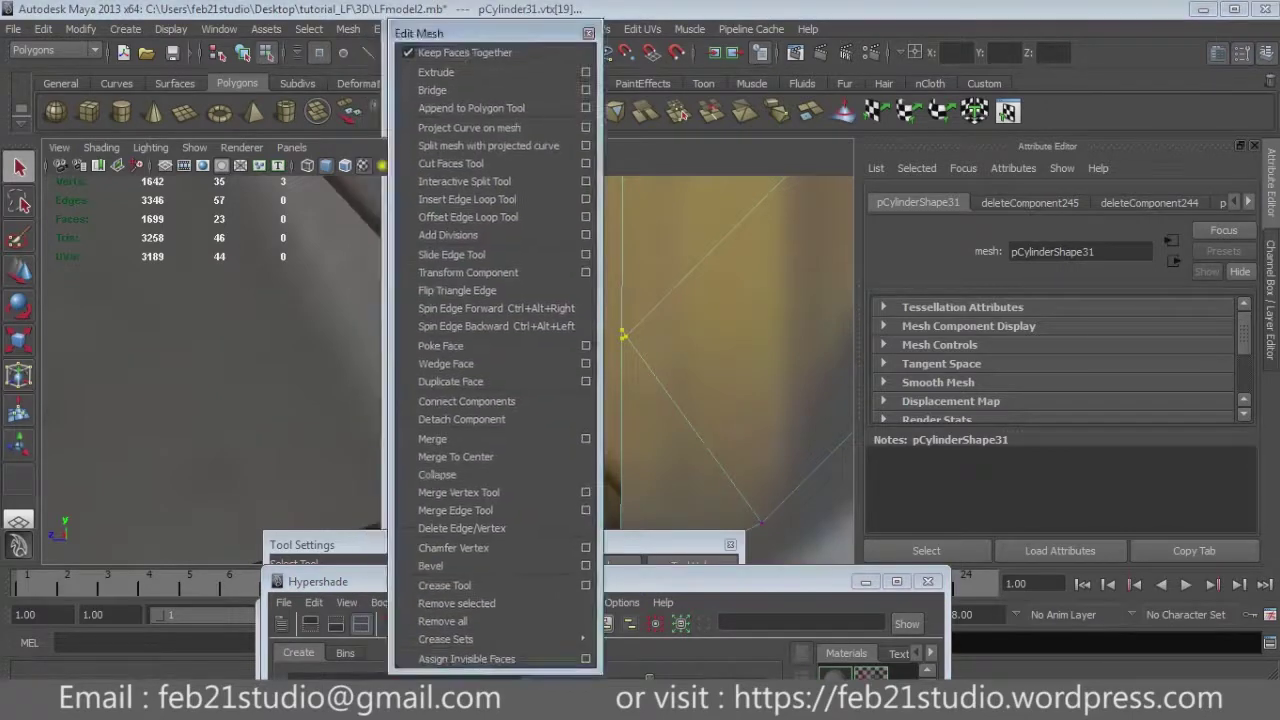
# Tear off the Edit Mesh menu as a floating panel.
pyautogui.moveTo(430, 33); pyautogui.dragTo(1043, 49)
pyautogui.scroll(-5, 450, 360)
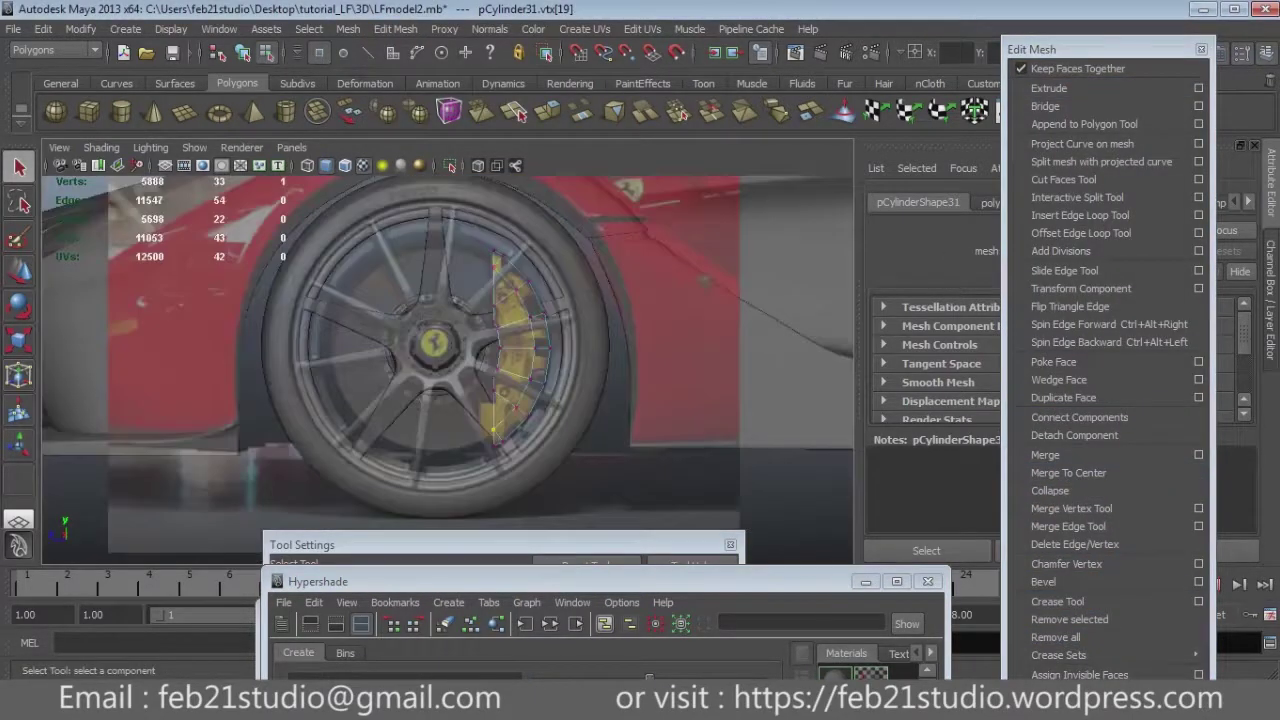
pyautogui.scroll(3, 500, 330)
pyautogui.scroll(3, 500, 330)
pyautogui.scroll(-5, 485, 348)
pyautogui.scroll(-5, 485, 348)
pyautogui.scroll(5, 485, 348)
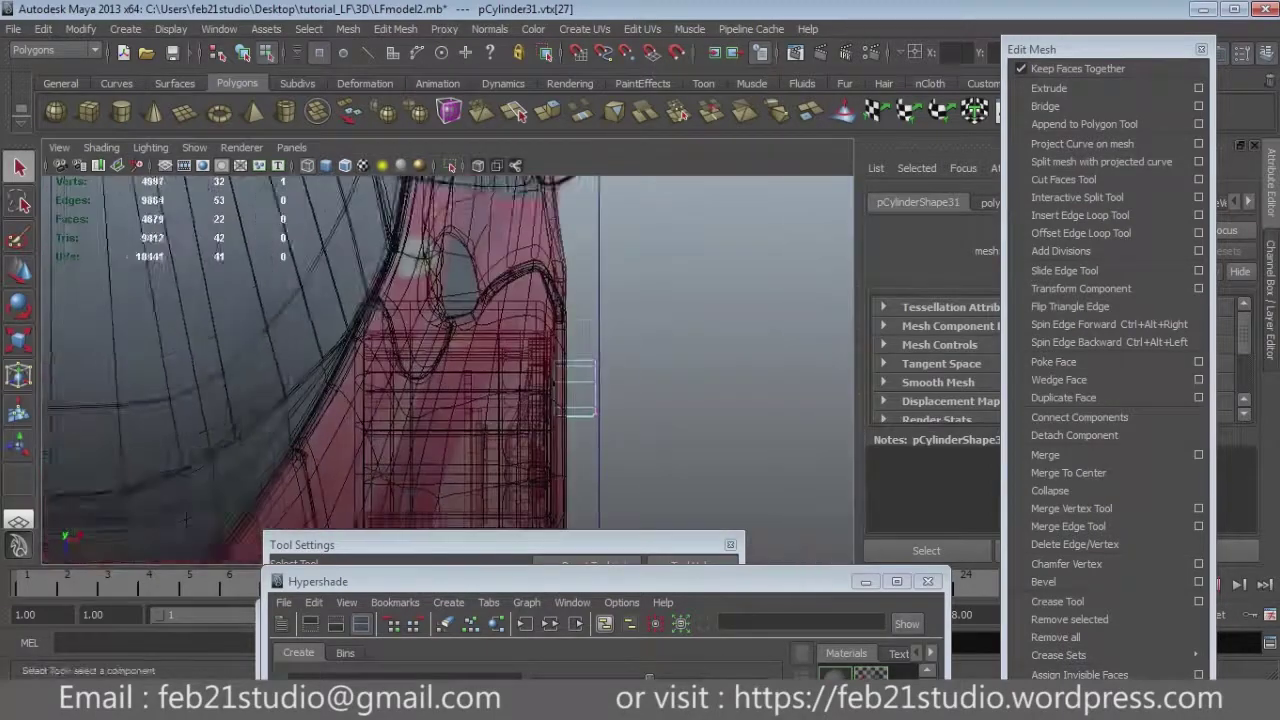
pyautogui.scroll(3, 485, 348)
# Extrude the caliper faces to give them thickness and frame the view on them.
pyautogui.click(1084, 124)
pyautogui.click(1049, 88)
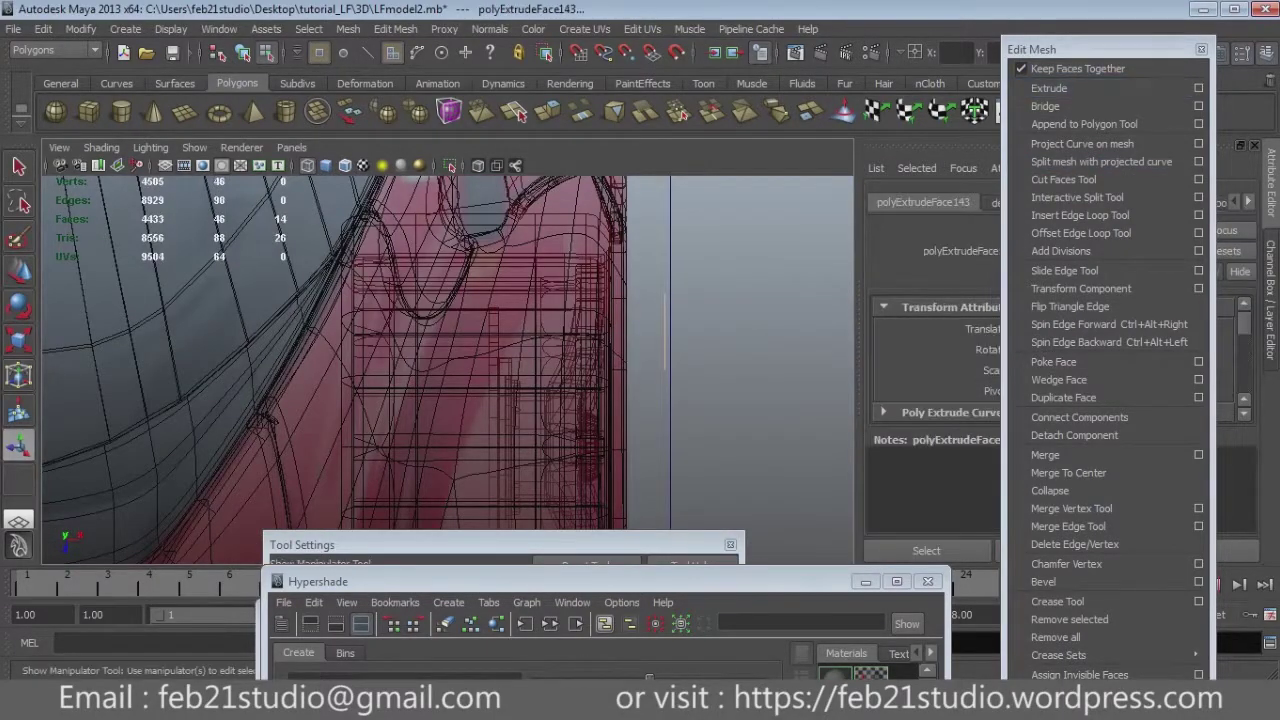
pyautogui.press('w')
pyautogui.press('space')
pyautogui.press('space')
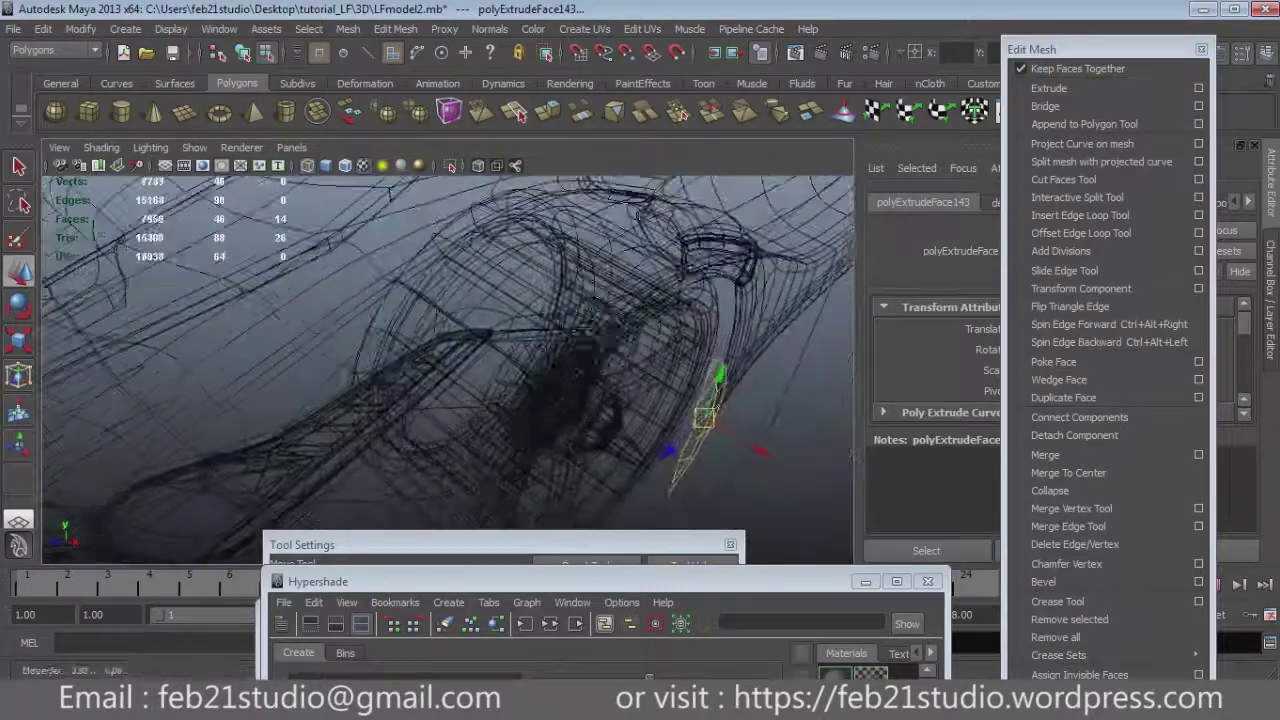
pyautogui.keyDown('alt'); pyautogui.moveTo(450, 350); pyautogui.dragTo(560, 340); pyautogui.keyUp('alt')
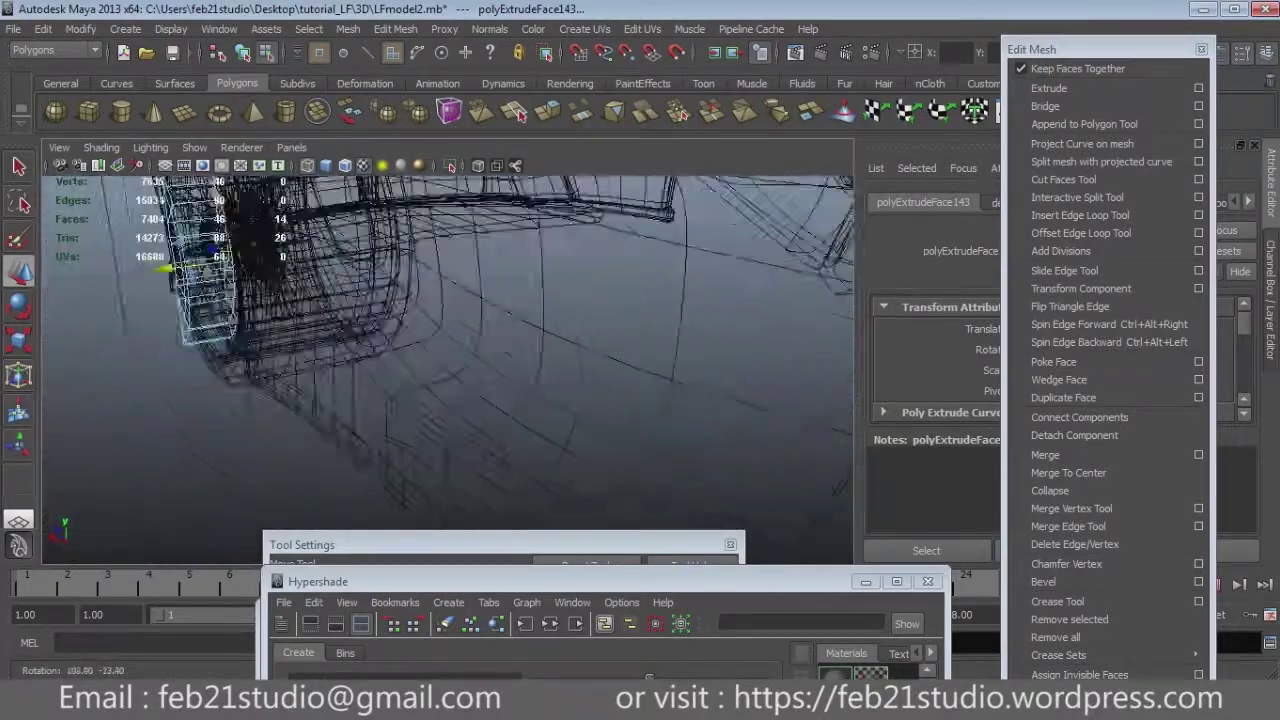
pyautogui.keyDown('alt'); pyautogui.moveTo(450, 340); pyautogui.dragTo(560, 330); pyautogui.keyUp('alt')
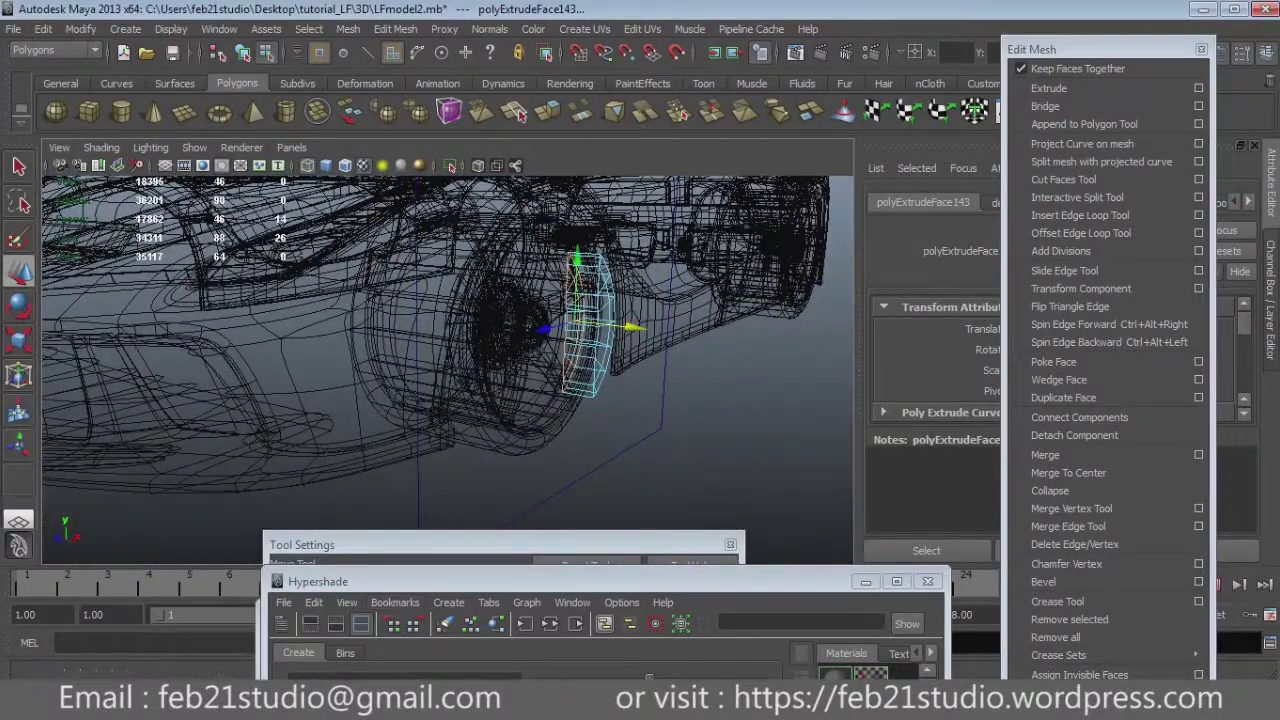
pyautogui.press('f')
# Return to textured shading, face the wheel head-on, and activate the Interactive Split Tool.
pyautogui.press('space')
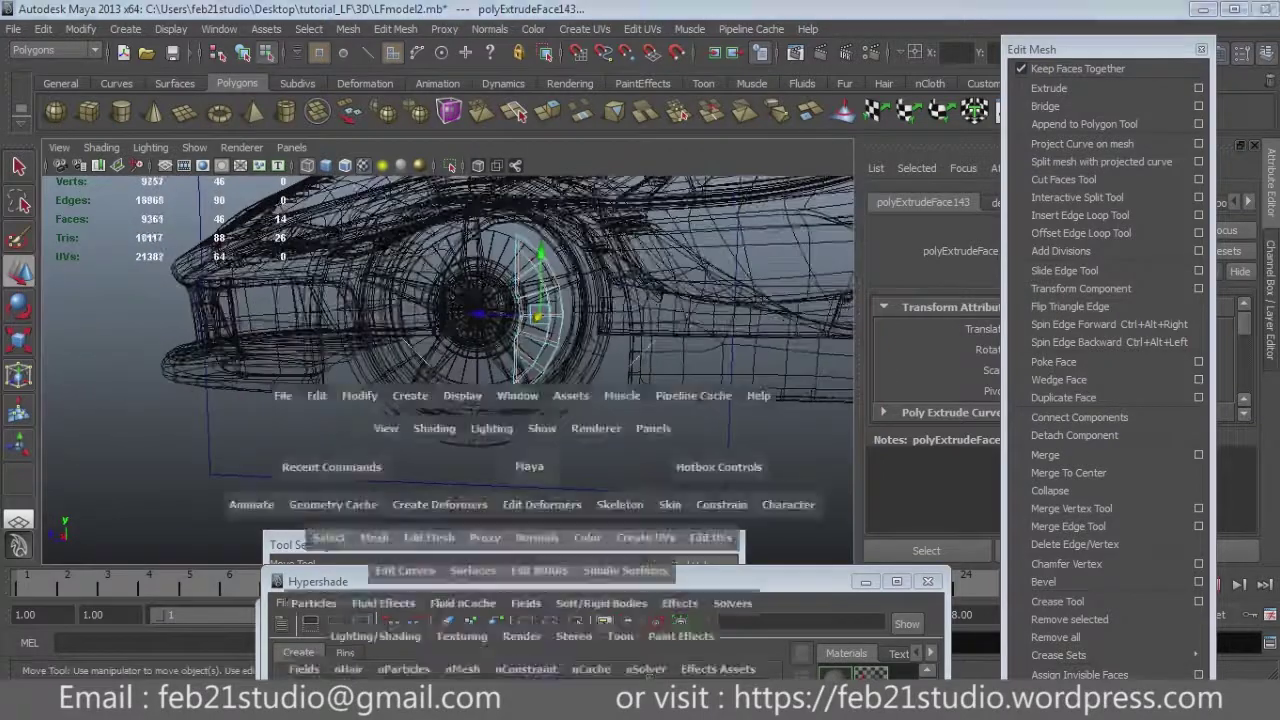
pyautogui.press('6')
pyautogui.moveTo(450, 350)
pyautogui.keyDown('alt'); pyautogui.mouseDown()
pyautogui.moveTo(470, 376)
pyautogui.moveTo(480, 350)
pyautogui.mouseUp(); pyautogui.keyUp('alt')
pyautogui.press('q')
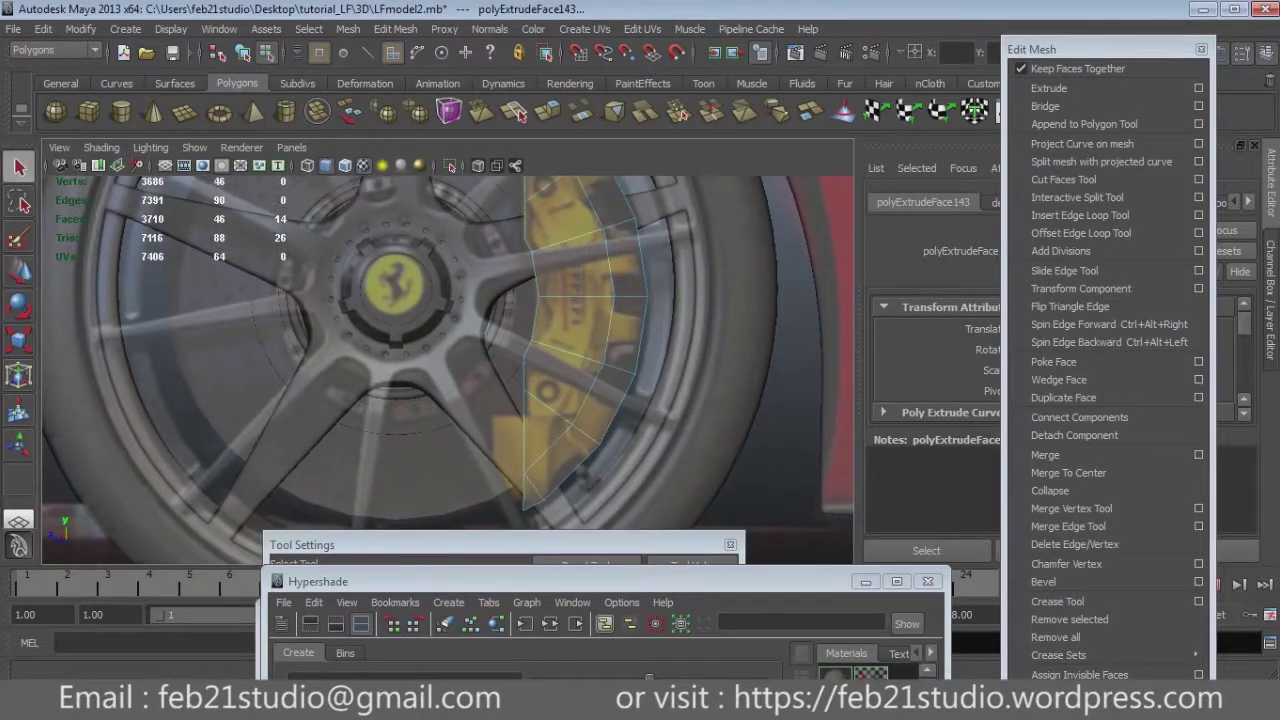
pyautogui.keyDown('alt'); pyautogui.moveTo(625, 330); pyautogui.dragTo(655, 332); pyautogui.keyUp('alt')
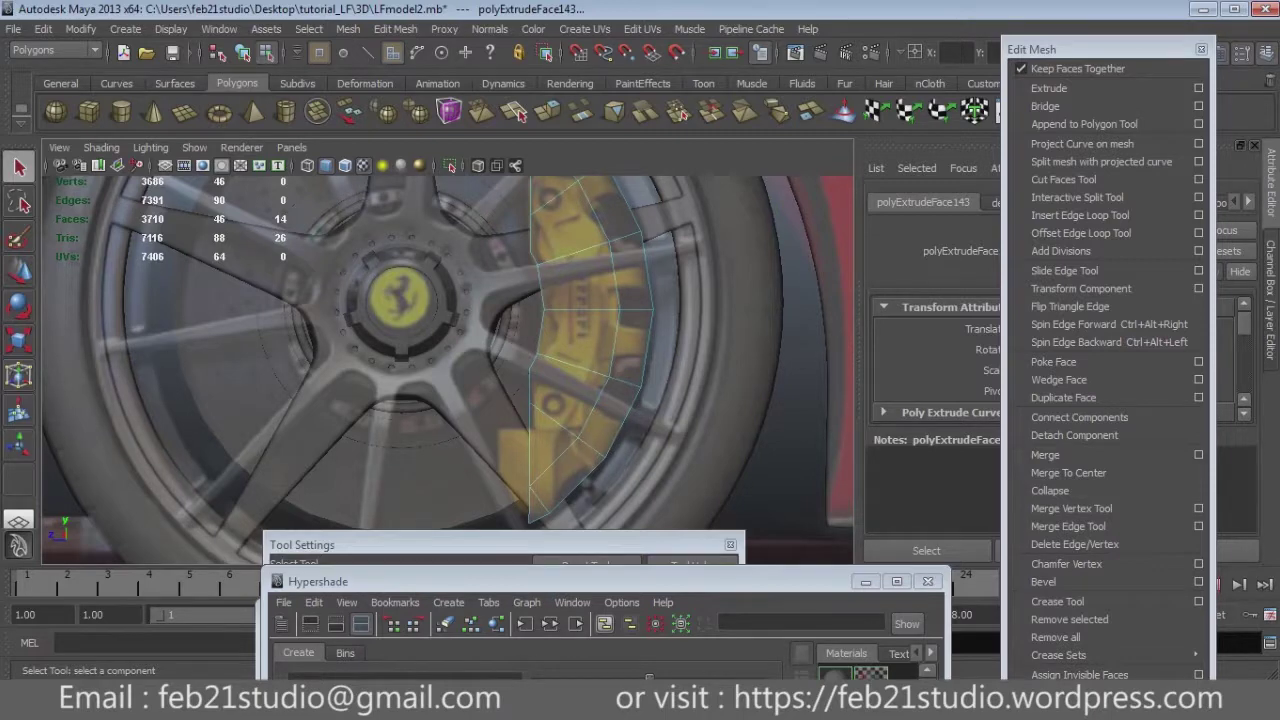
pyautogui.keyDown('alt'); pyautogui.moveTo(450, 350); pyautogui.dragTo(480, 360); pyautogui.keyUp('alt')
pyautogui.keyDown('alt'); pyautogui.moveTo(480, 360); pyautogui.dragTo(530, 400, button='middle'); pyautogui.keyUp('alt')
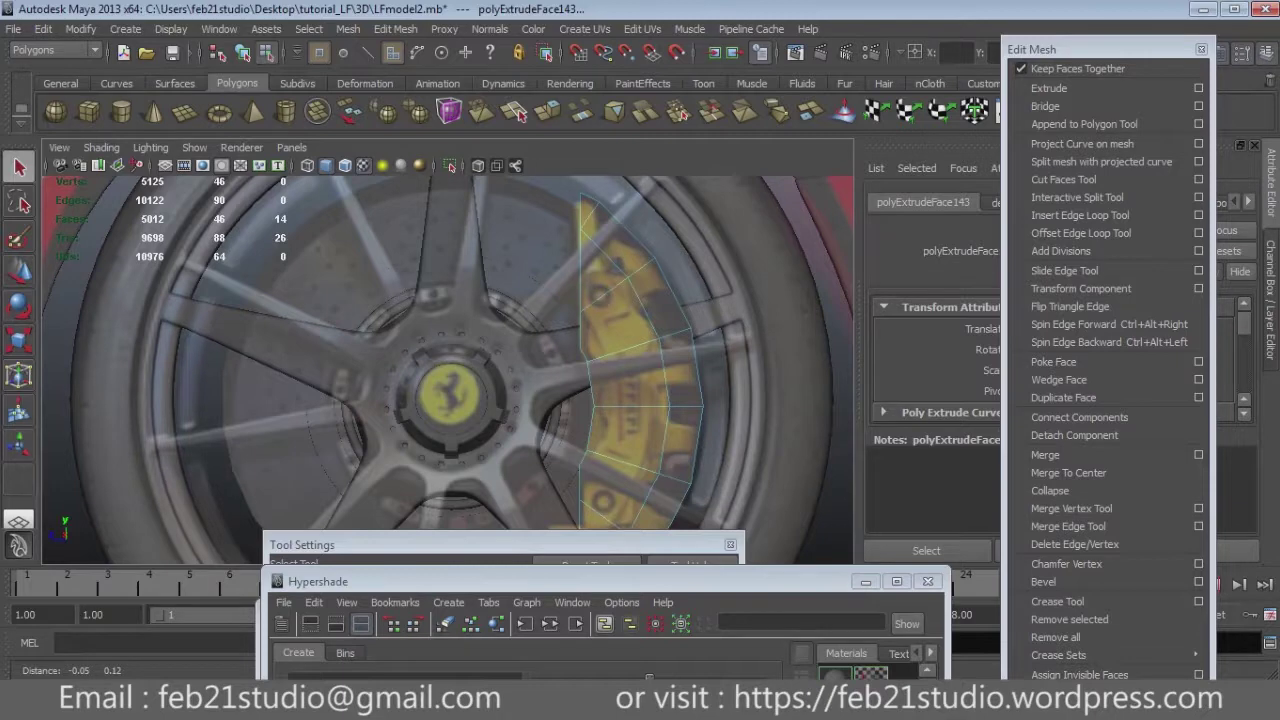
pyautogui.keyDown('alt'); pyautogui.moveTo(736, 420); pyautogui.dragTo(730, 420, button='middle'); pyautogui.keyUp('alt')
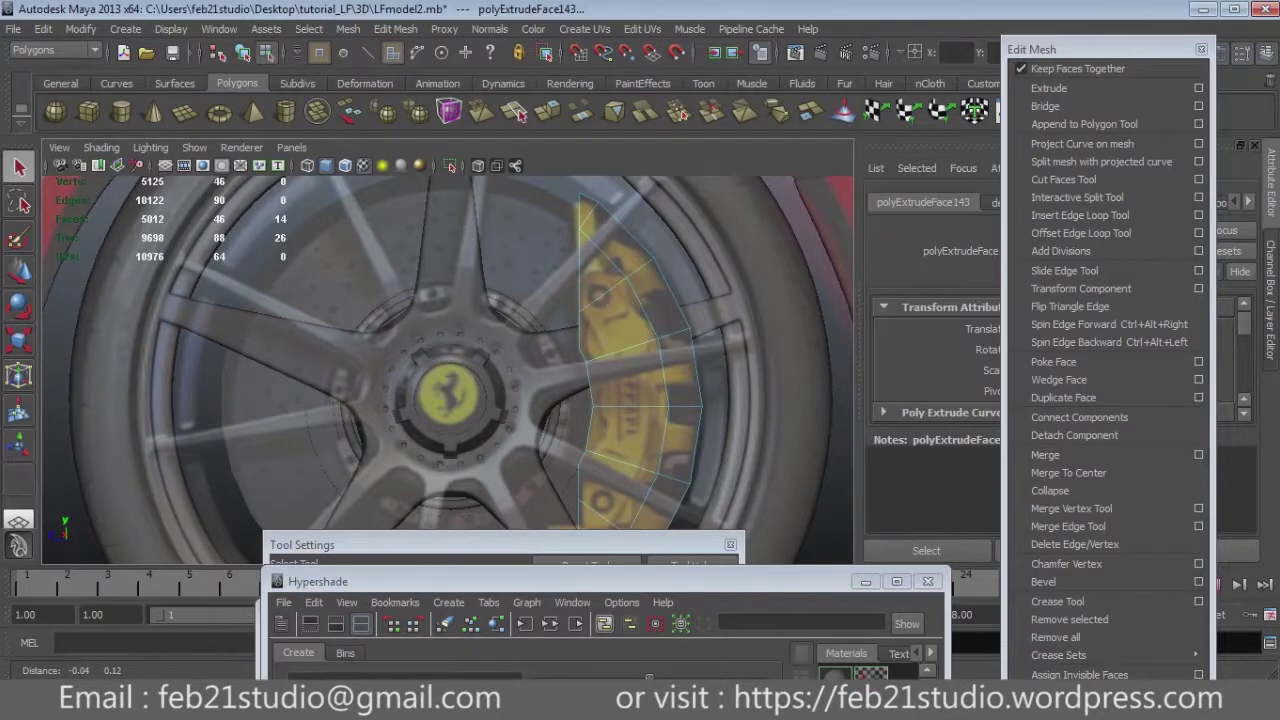
pyautogui.scroll(-5, 448, 370)
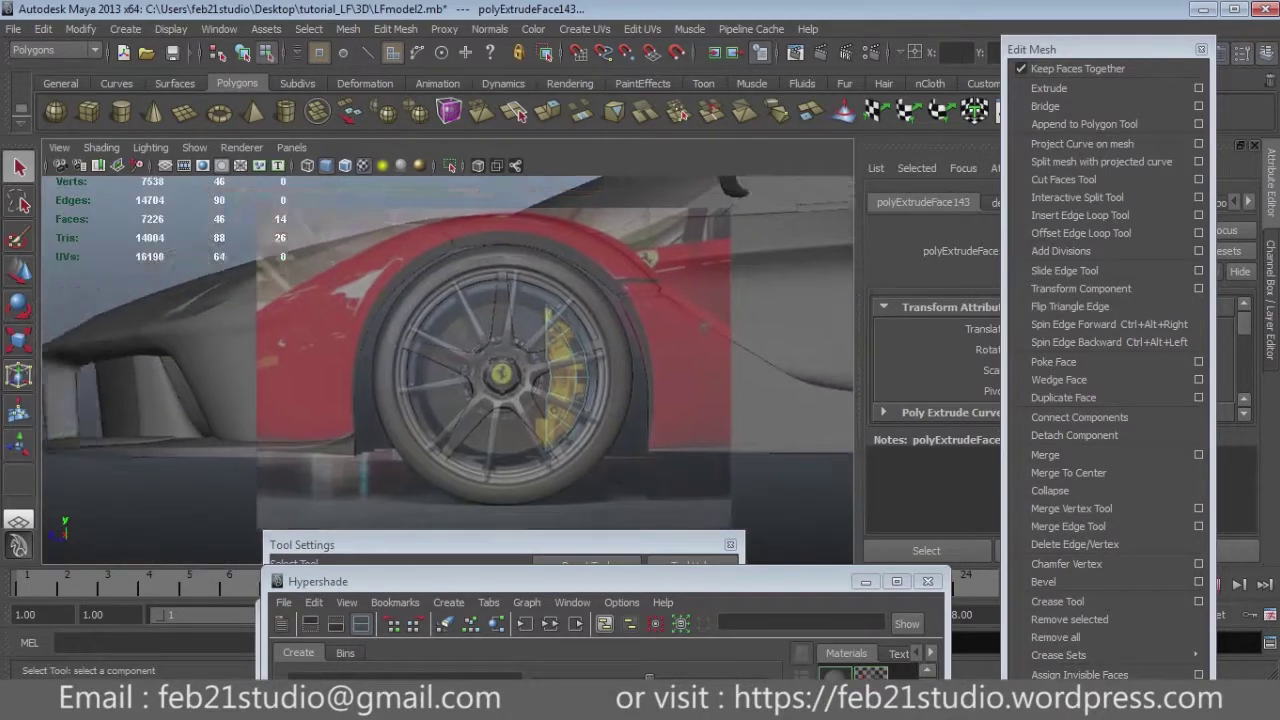
pyautogui.click(1077, 197)
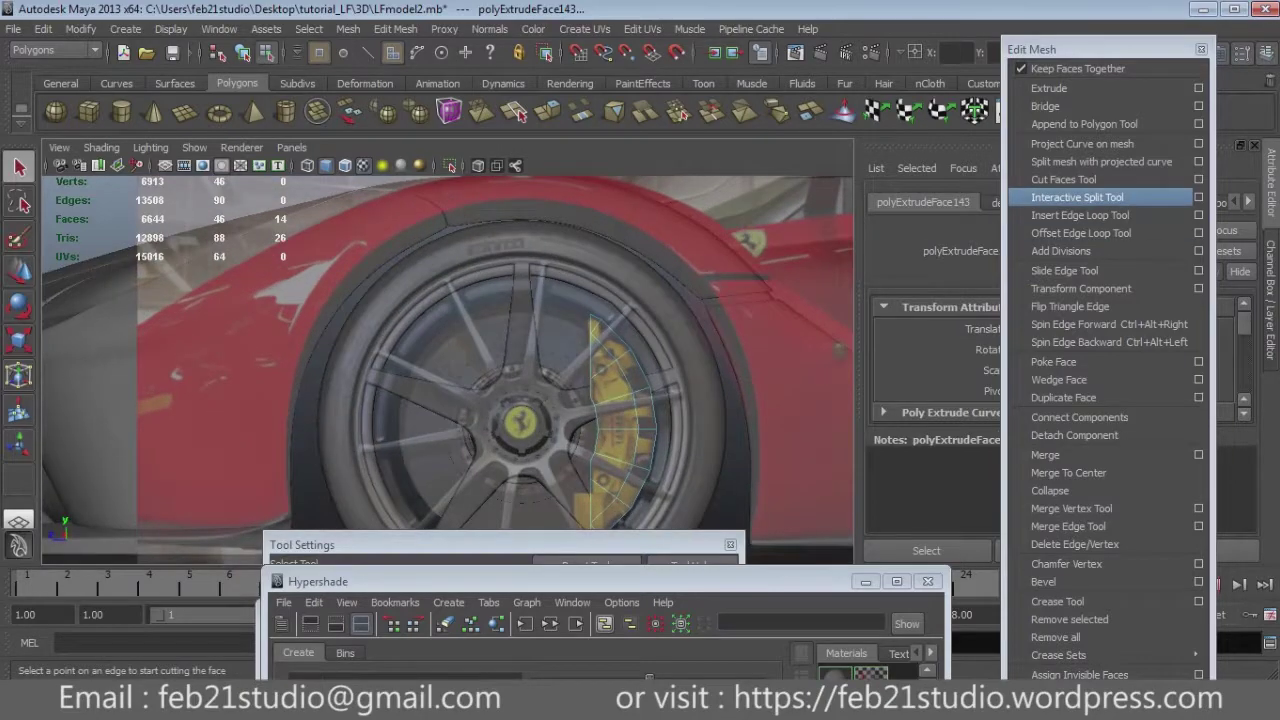
# Cut new split edges across the caliper mesh with the Interactive Split Tool.
pyautogui.keyDown('alt'); pyautogui.moveTo(617, 358); pyautogui.dragTo(692, 368, button='right'); pyautogui.keyUp('alt')
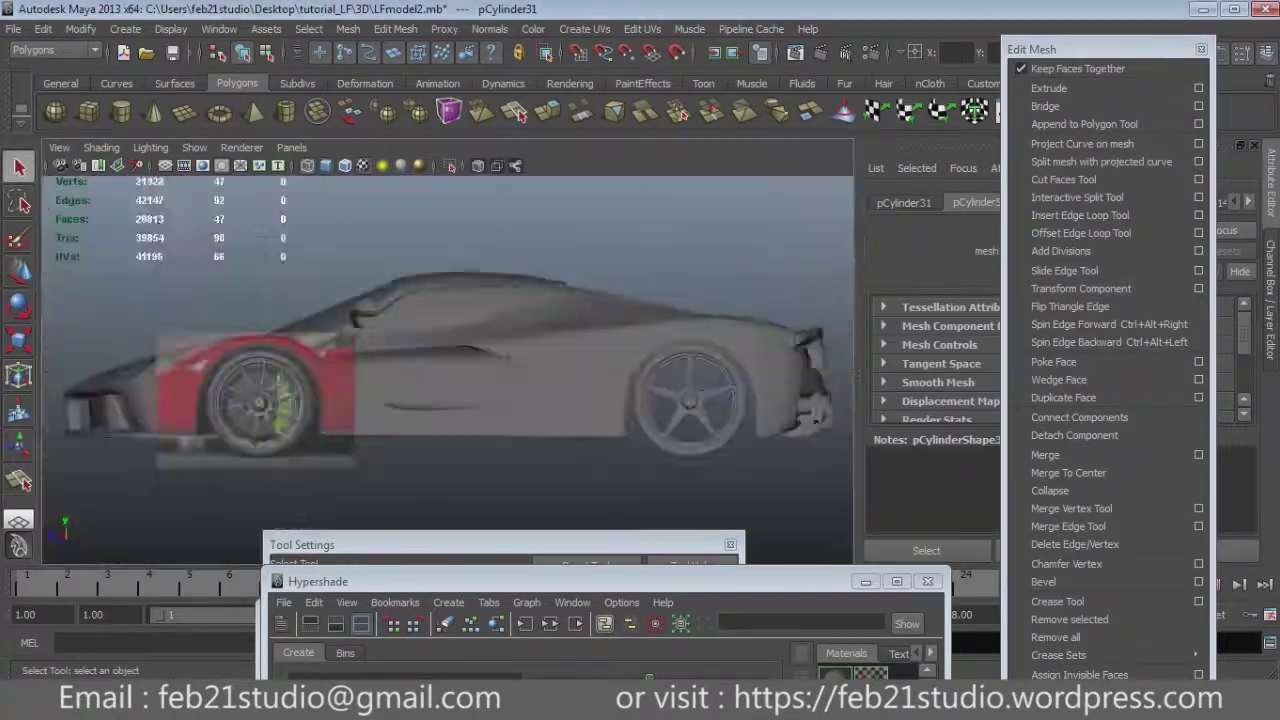
pyautogui.click(1077, 197)
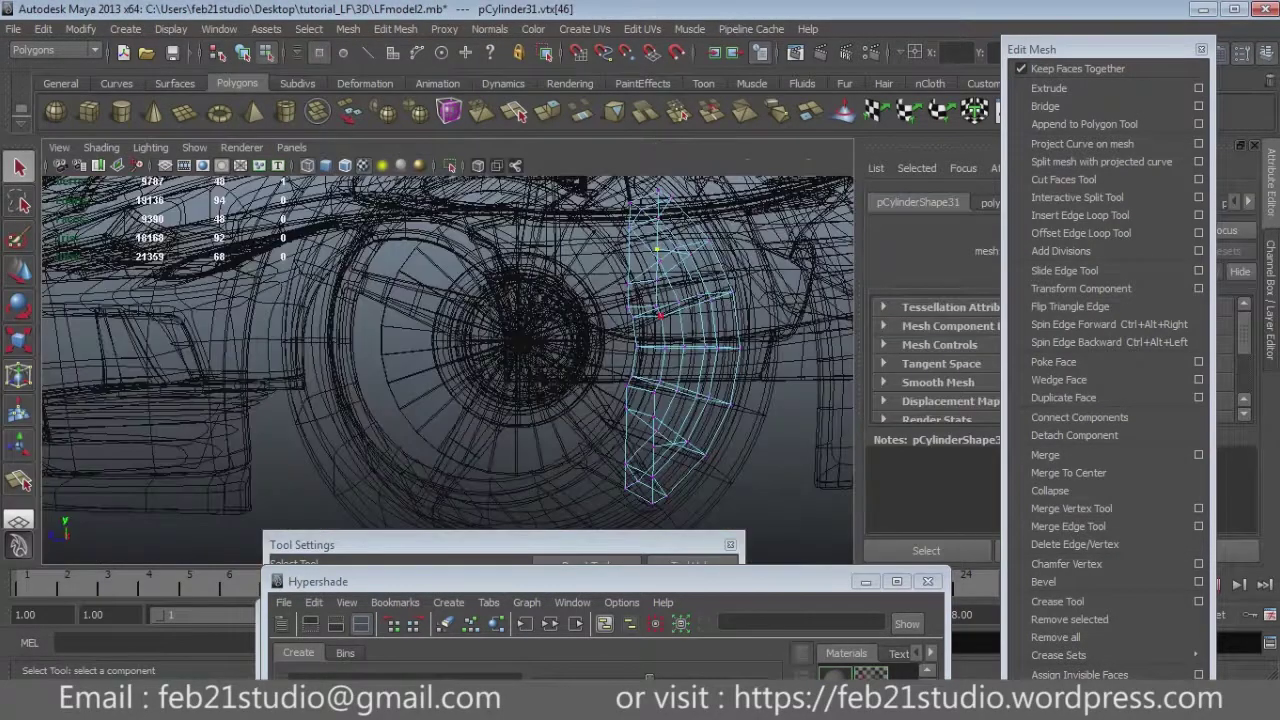
pyautogui.press('w')
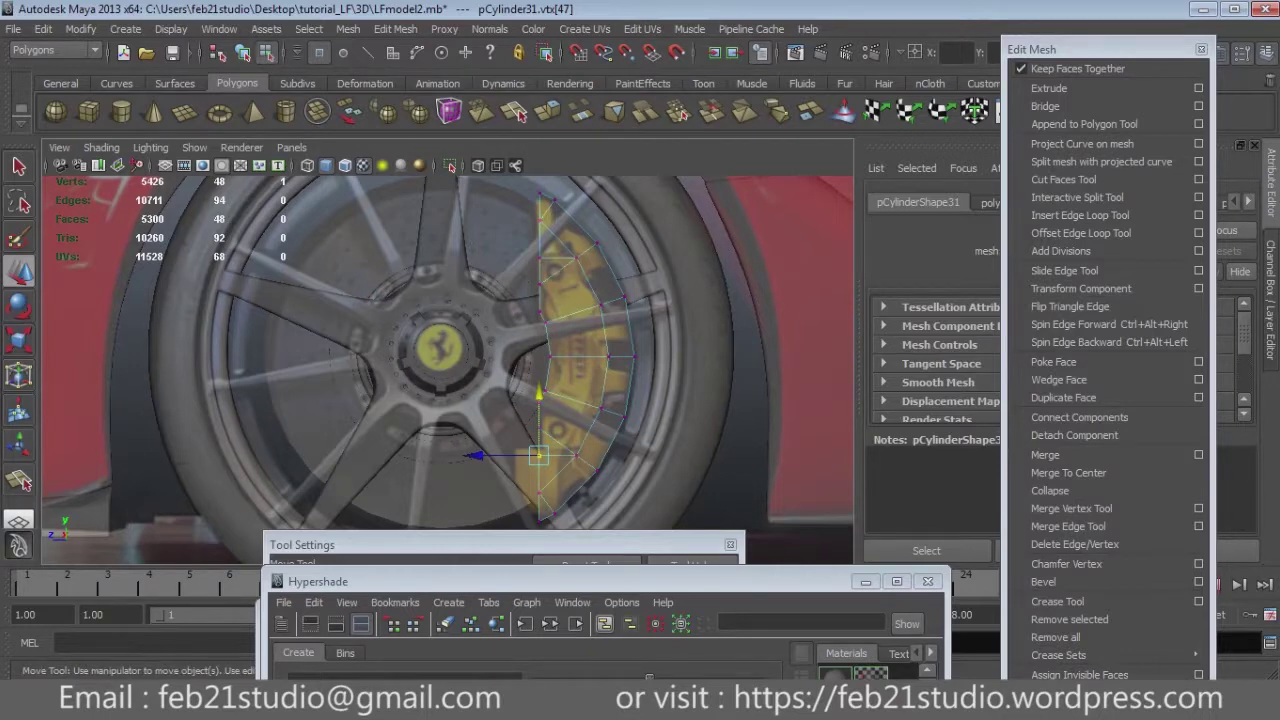
pyautogui.click(1080, 215)
pyautogui.scroll(3, 450, 370)
pyautogui.click(621, 318)
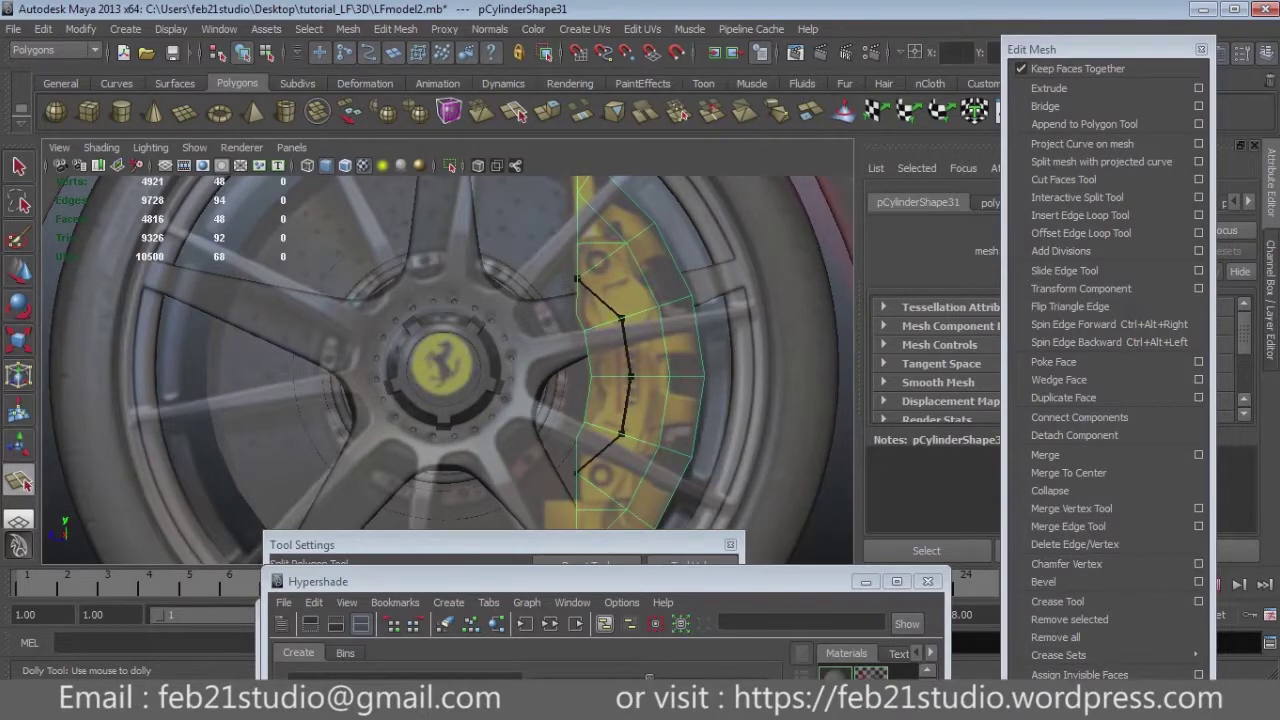
pyautogui.press('Return')
# Move the caliper's upper inner vertices onto the photo's caliper outline.
pyautogui.keyDown('alt'); pyautogui.moveTo(621, 431); pyautogui.dragTo(625, 415, button='middle'); pyautogui.keyUp('alt')
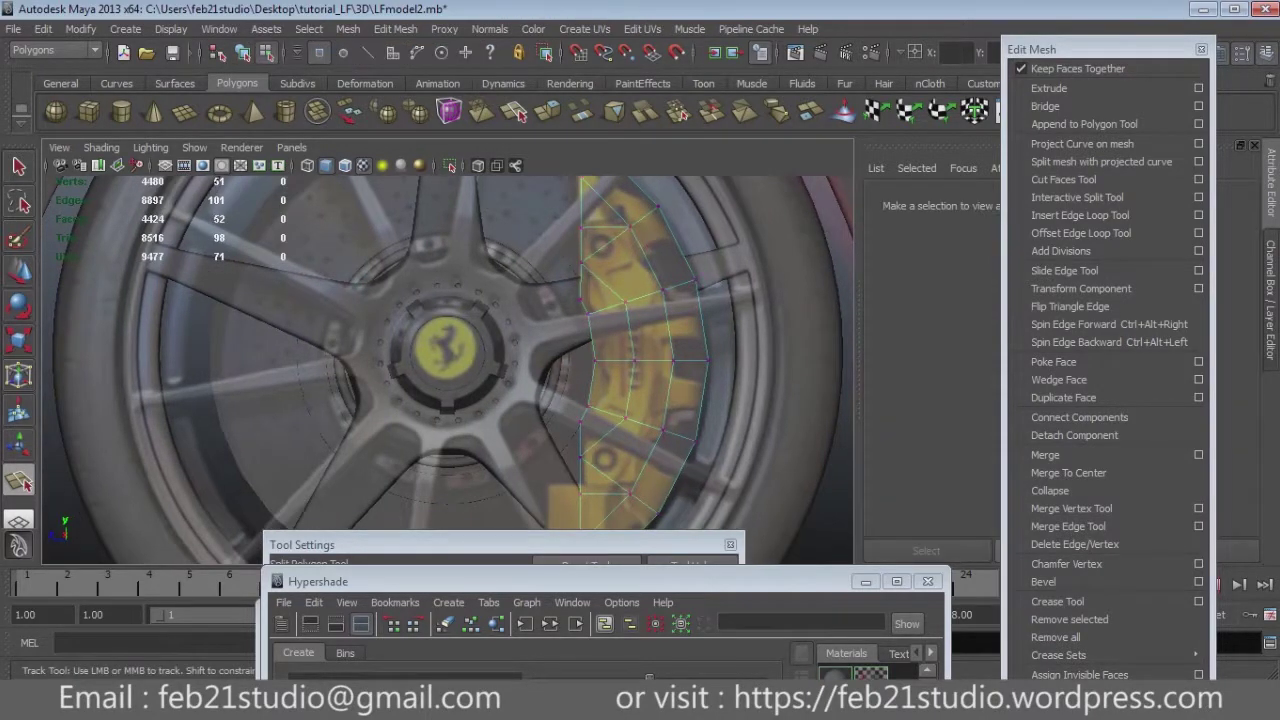
pyautogui.press('w')
pyautogui.click(609, 301)
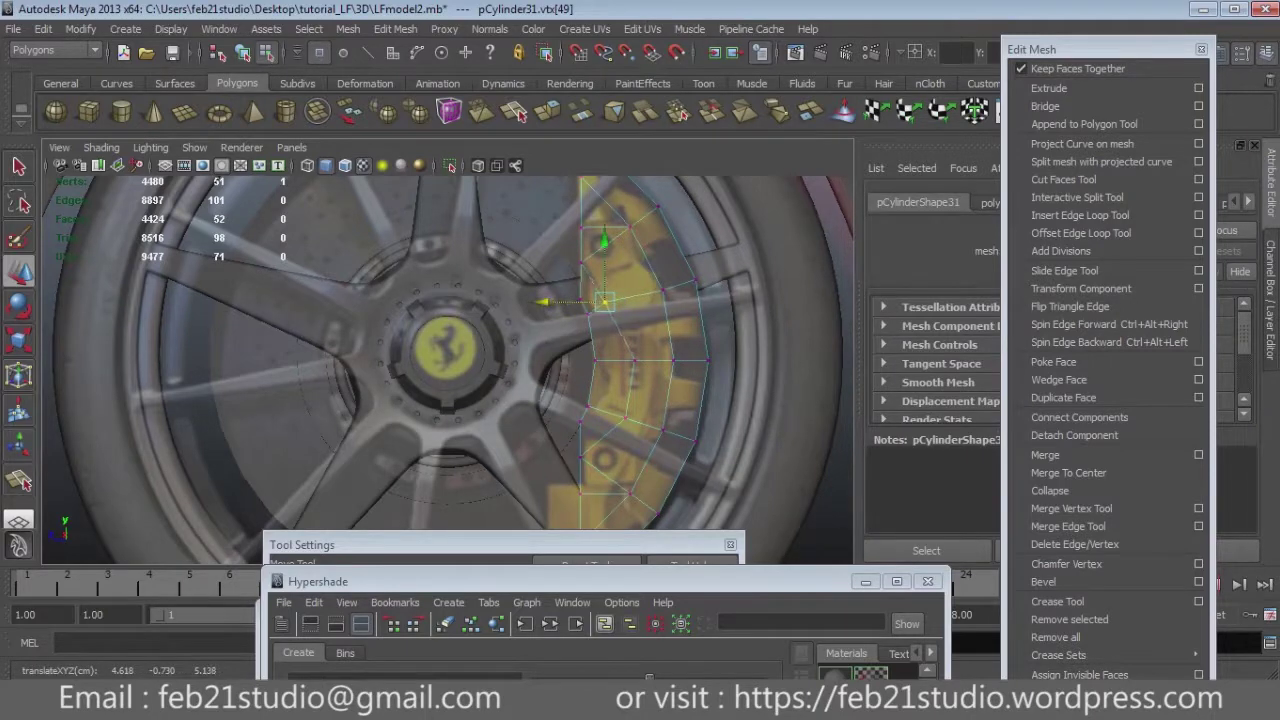
pyautogui.moveTo(609, 301); pyautogui.dragTo(604, 309)
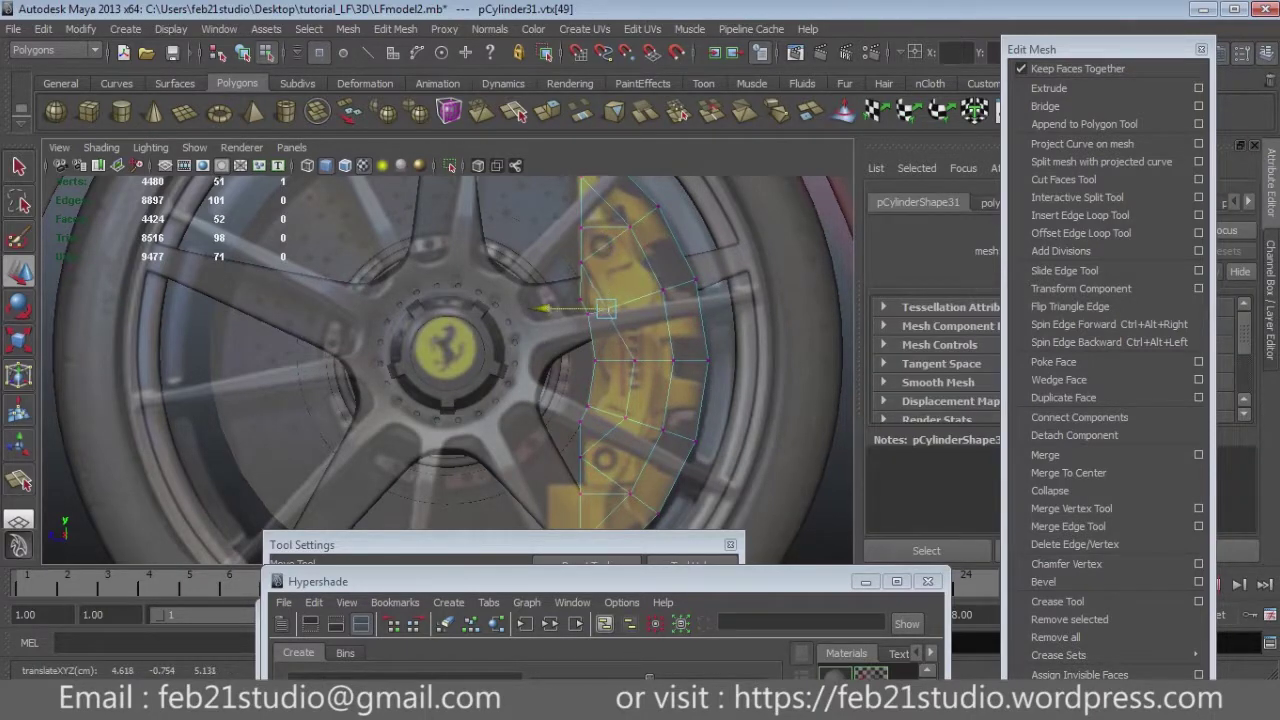
pyautogui.click(635, 362)
pyautogui.click(615, 360)
pyautogui.moveTo(615, 360); pyautogui.dragTo(616, 361)
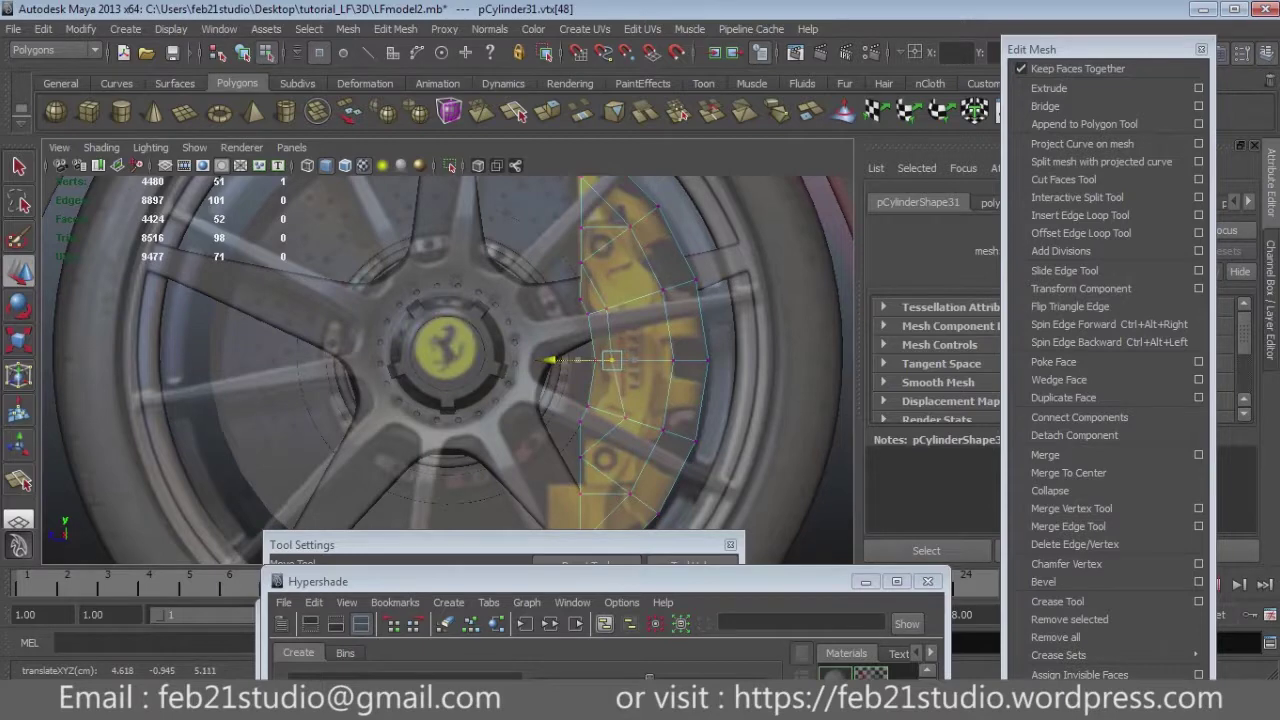
pyautogui.click(622, 414)
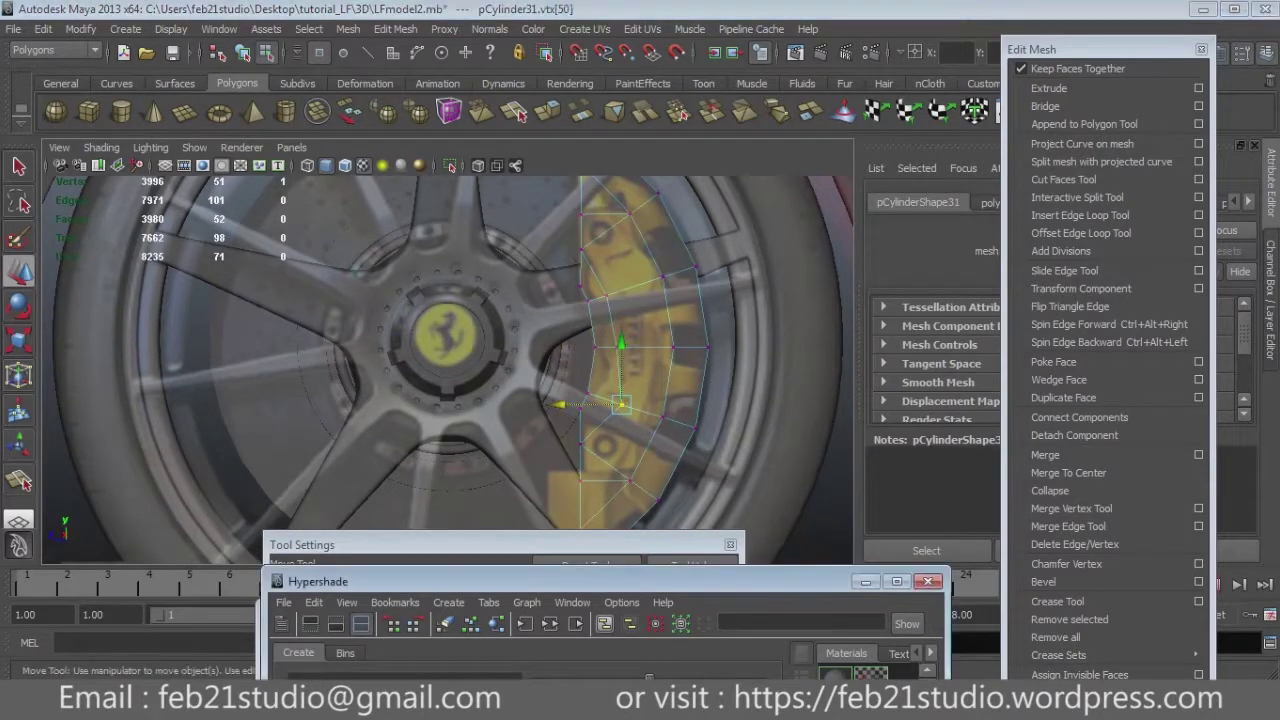
# Nudge the next vertex down upward to match the photo and pick Insert Edge Loop Tool.
pyautogui.scroll(3, 660, 400)
pyautogui.moveTo(700, 334); pyautogui.dragTo(699, 326)
pyautogui.click(636, 388)
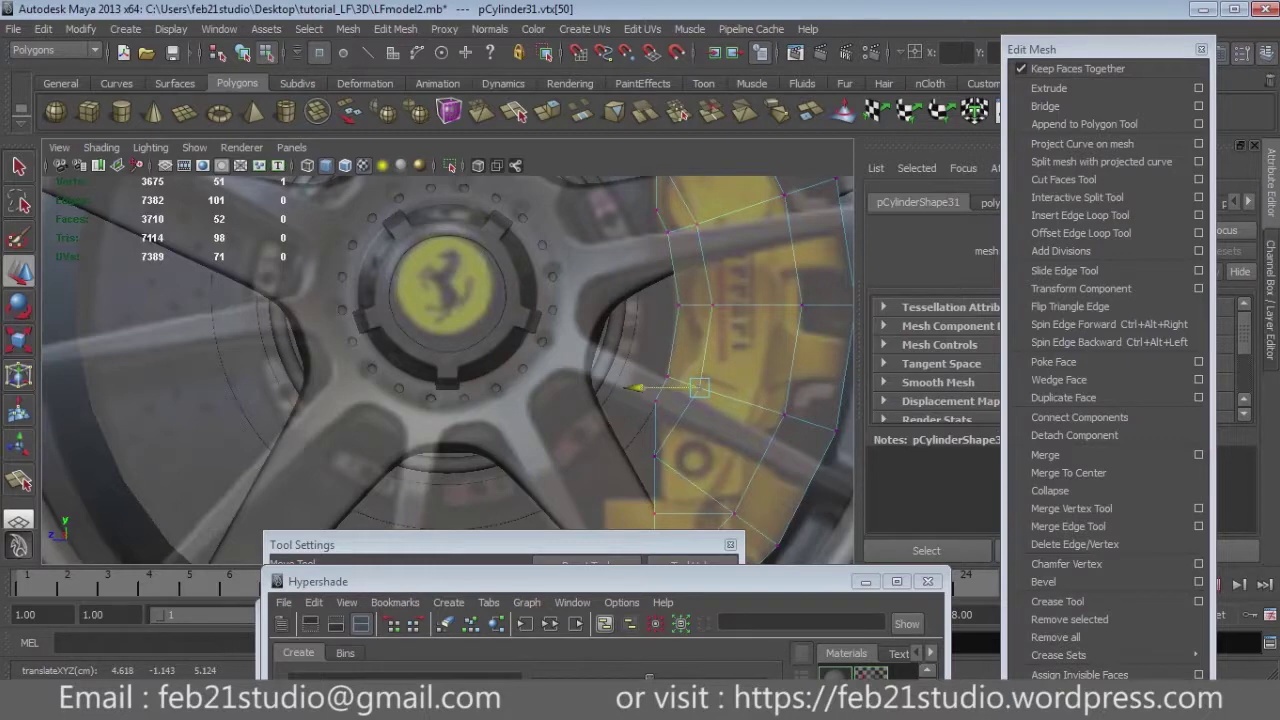
pyautogui.moveTo(636, 388)
pyautogui.keyDown('alt'); pyautogui.mouseDown()
pyautogui.moveTo(650, 420)
pyautogui.moveTo(654, 398)
pyautogui.mouseUp(); pyautogui.keyUp('alt')
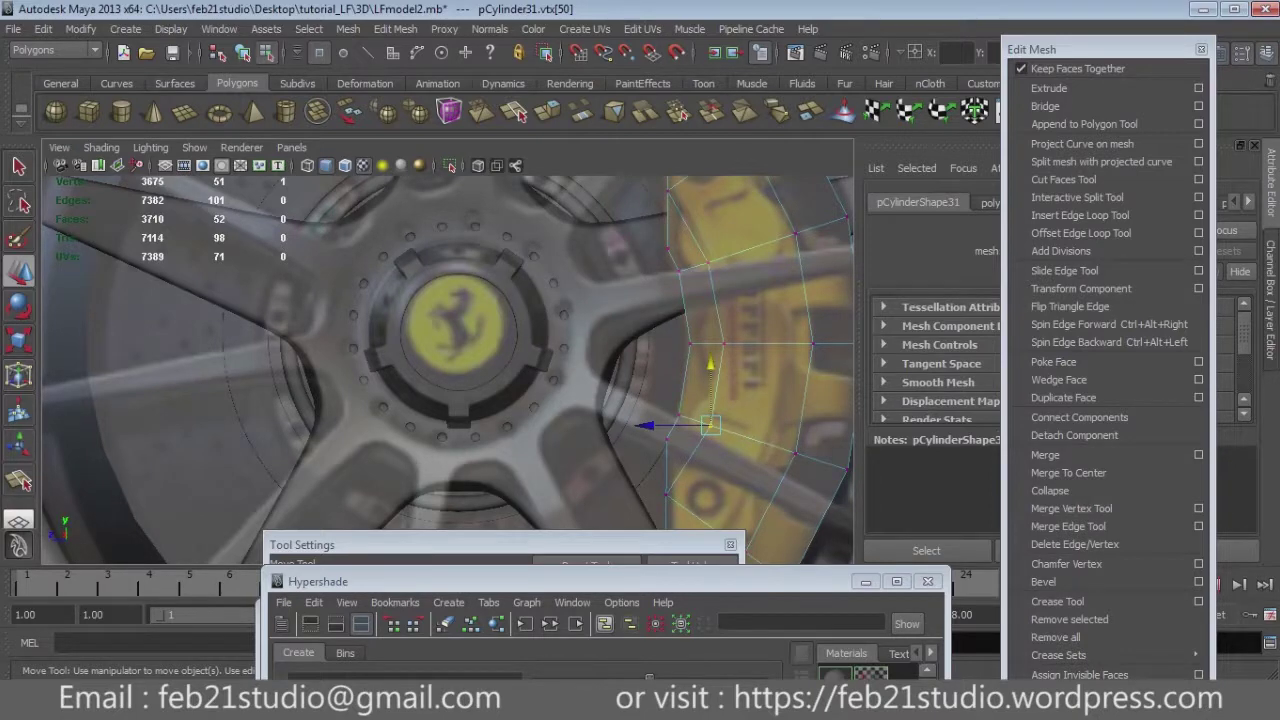
pyautogui.keyDown('alt'); pyautogui.moveTo(654, 398); pyautogui.dragTo(680, 440); pyautogui.keyUp('alt')
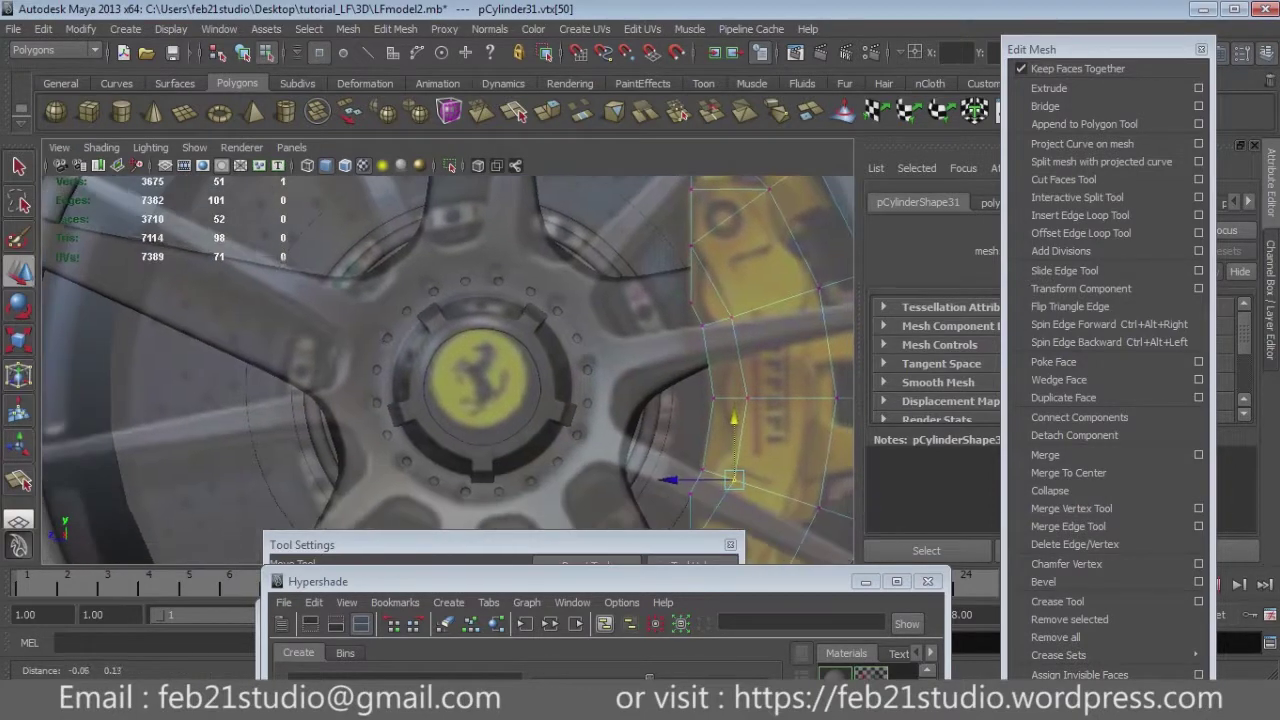
pyautogui.click(1080, 215)
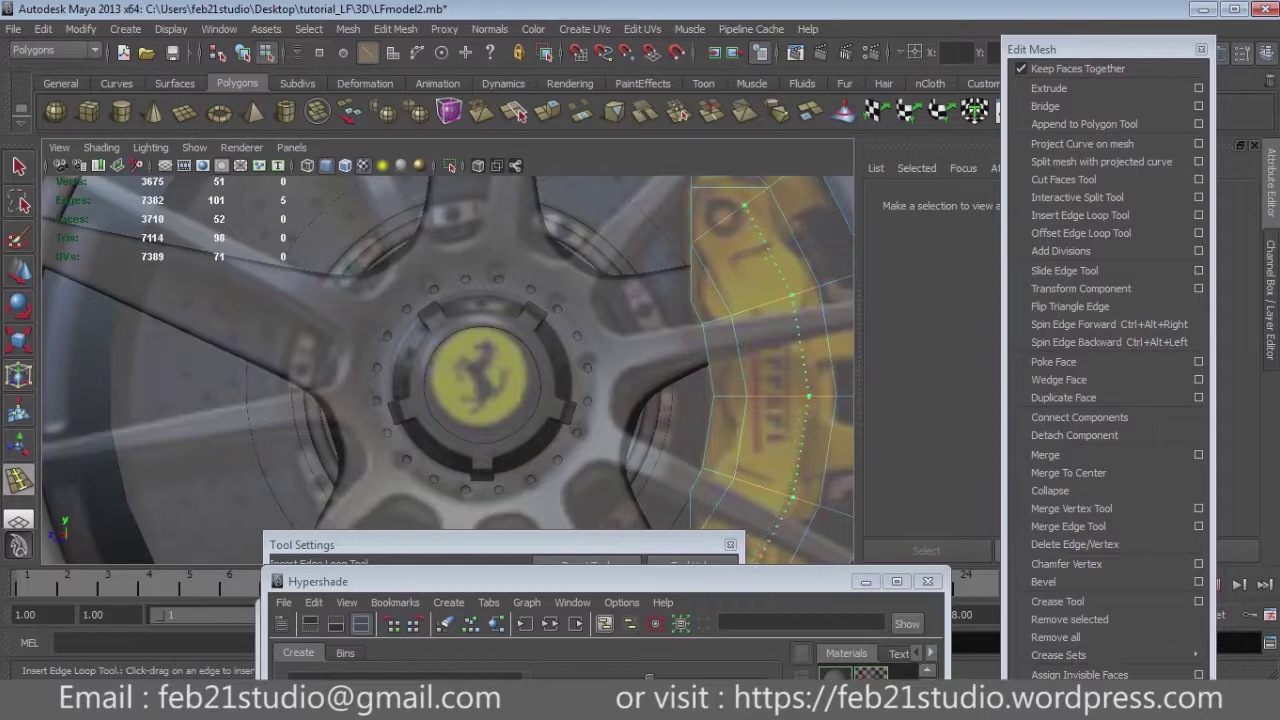
# Insert an edge loop along the caliper and split a cut across its face.
pyautogui.moveTo(800, 350); pyautogui.dragTo(800, 352)
pyautogui.keyDown('alt'); pyautogui.moveTo(430, 485); pyautogui.dragTo(480, 560); pyautogui.keyUp('alt')
pyautogui.click(1080, 215)
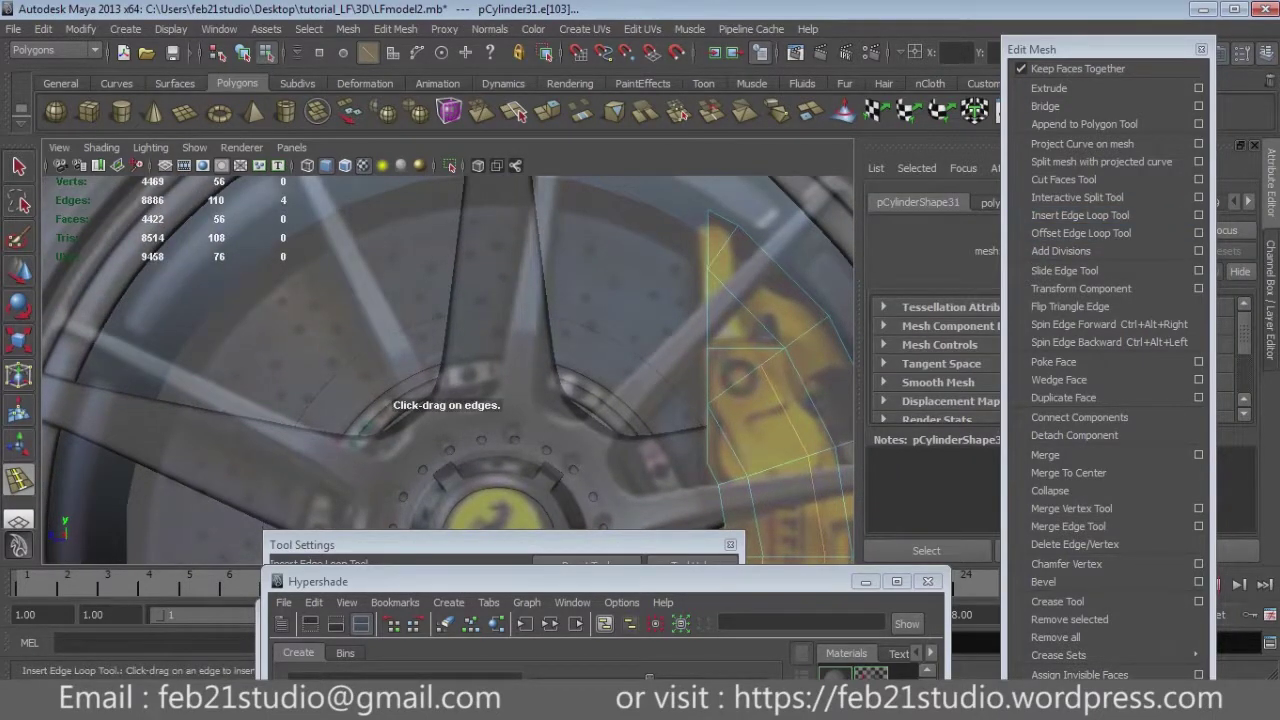
pyautogui.click(1077, 197)
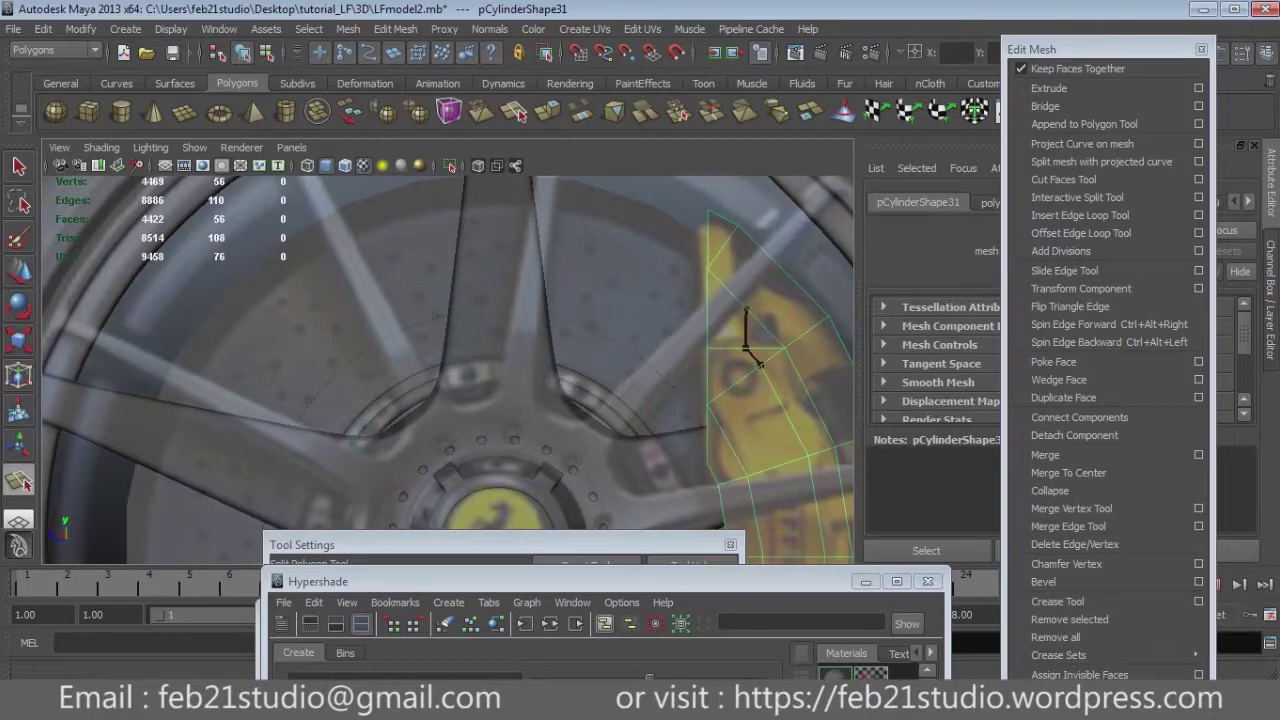
pyautogui.click(740, 224)
pyautogui.press('Return')
# Reframe the wheel and commit the new split cut on the caliper.
pyautogui.keyDown('alt'); pyautogui.moveTo(740, 300); pyautogui.dragTo(600, 300, button='right'); pyautogui.keyUp('alt')
pyautogui.keyDown('alt'); pyautogui.moveTo(450, 350); pyautogui.dragTo(600, 350, button='right'); pyautogui.keyUp('alt')
pyautogui.keyDown('alt'); pyautogui.moveTo(500, 300); pyautogui.dragTo(430, 410, button='middle'); pyautogui.keyUp('alt')
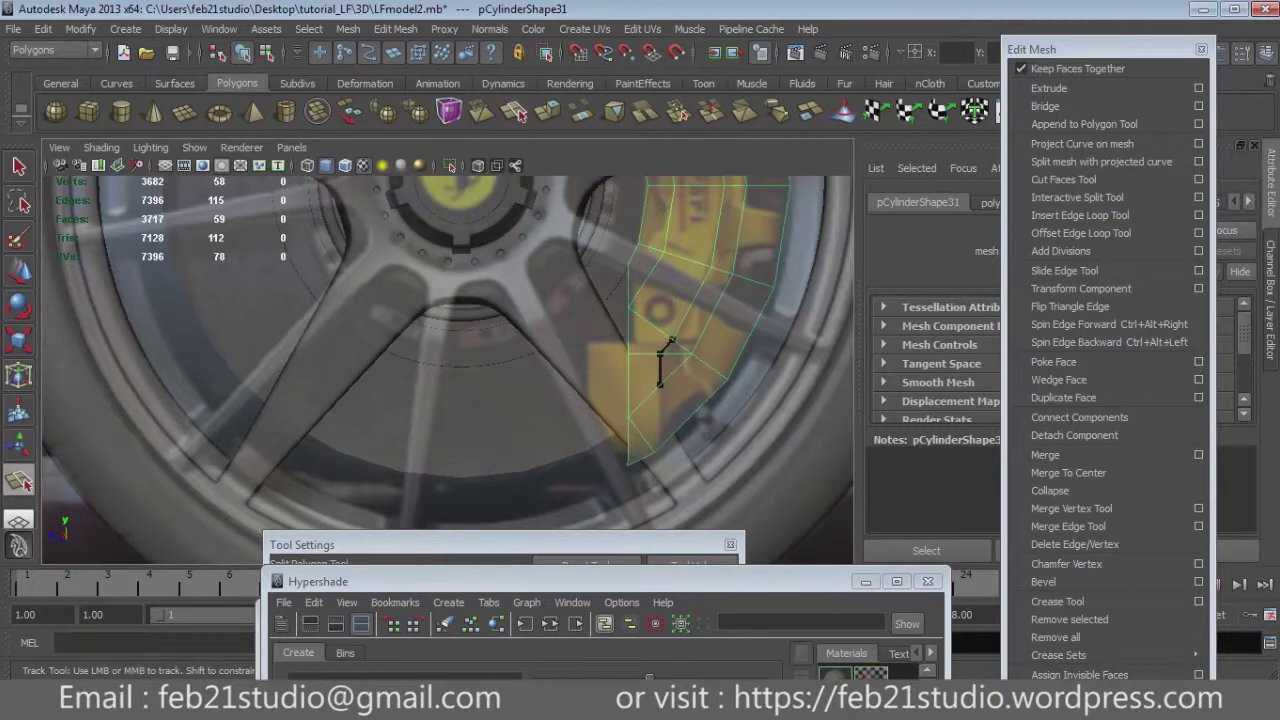
pyautogui.press('Return')
pyautogui.keyDown('alt'); pyautogui.moveTo(676, 369); pyautogui.dragTo(700, 560, button='middle'); pyautogui.keyUp('alt')
pyautogui.press('q')
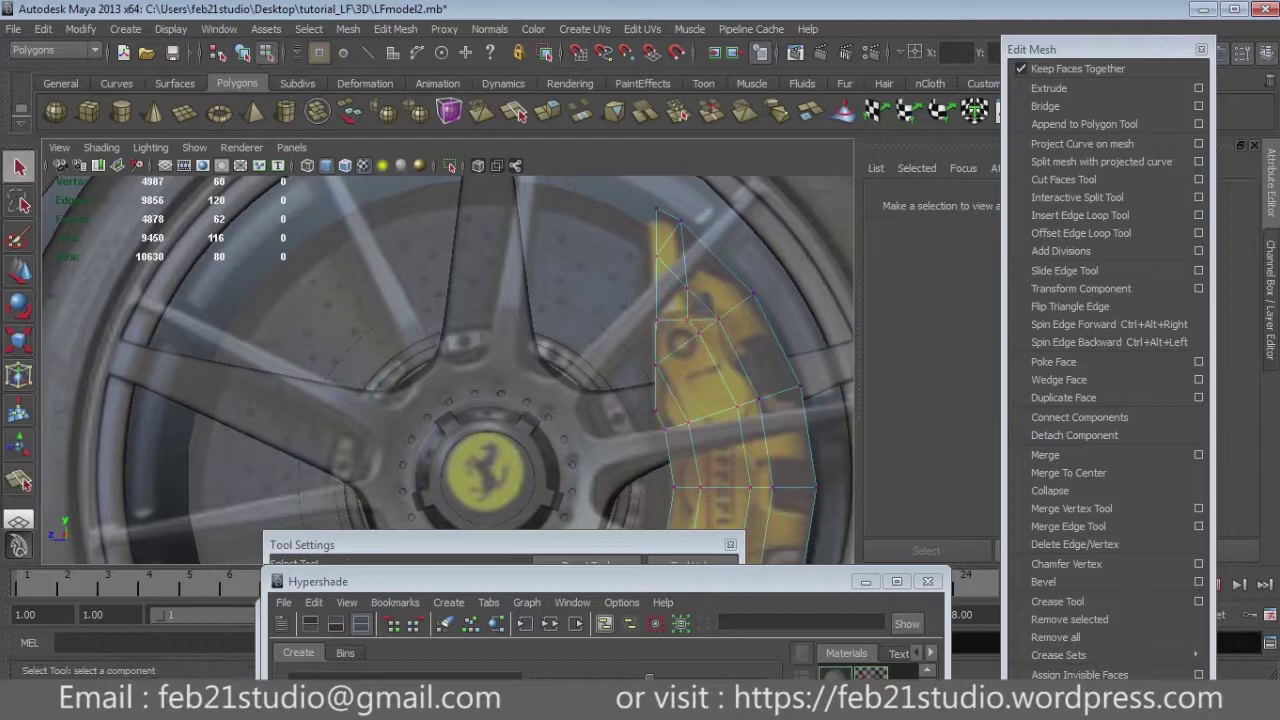
pyautogui.press('w')
# Select the caliper's lower inner vertices and rotate the view around the wheel.
pyautogui.moveTo(580, 176); pyautogui.dragTo(676, 226)
pyautogui.keyDown('alt'); pyautogui.moveTo(500, 470); pyautogui.dragTo(485, 270, button='middle'); pyautogui.keyUp('alt')
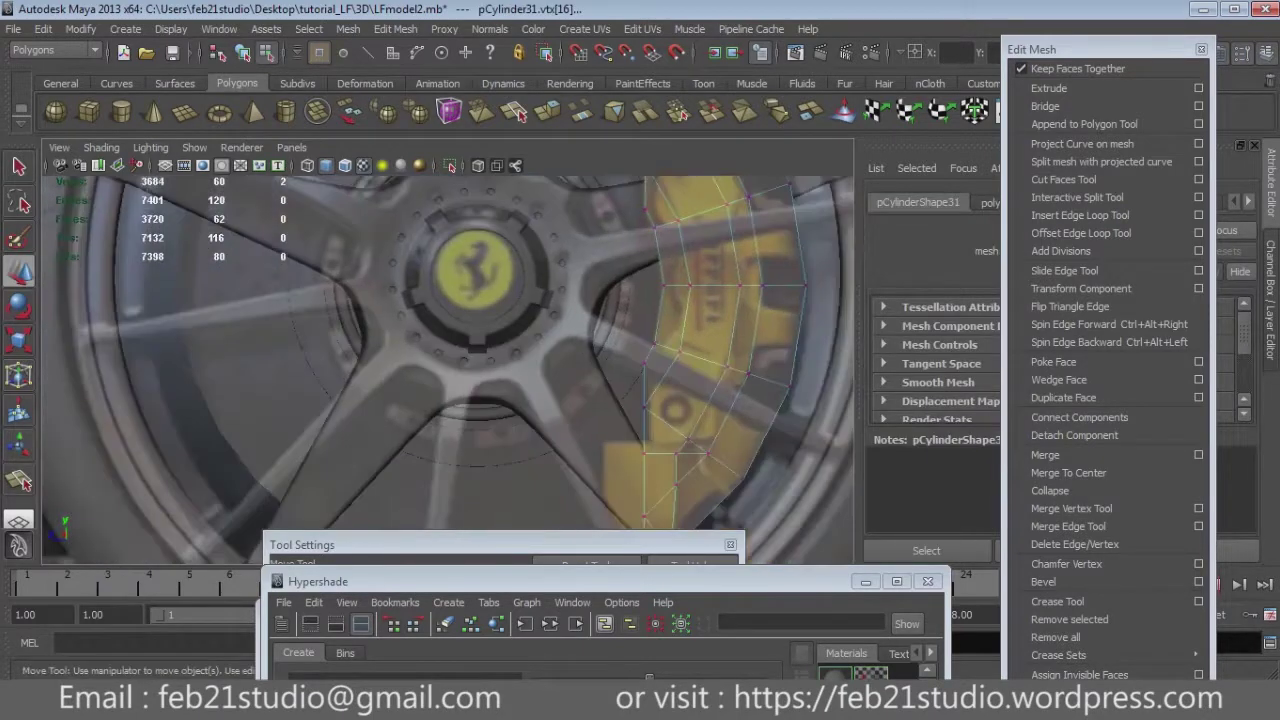
pyautogui.scroll(3, 698, 420)
pyautogui.click(698, 420)
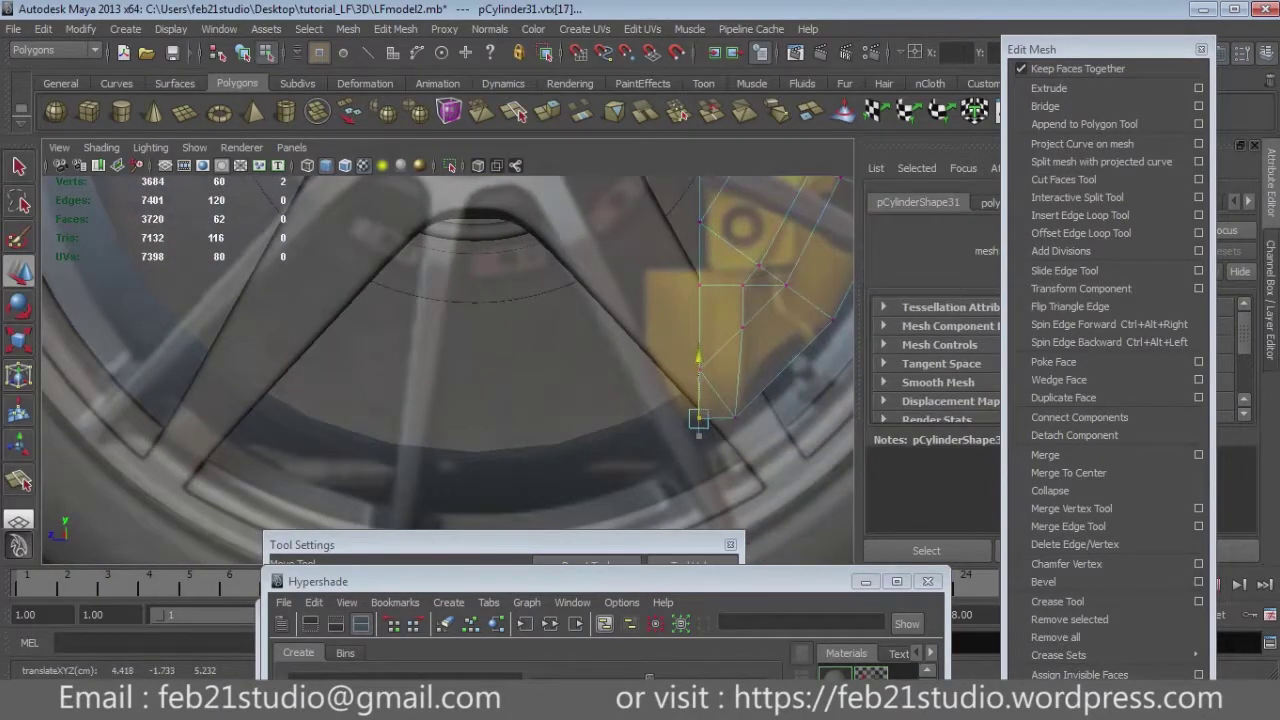
pyautogui.scroll(-5, 690, 420)
pyautogui.scroll(2, 690, 420)
pyautogui.scroll(1, 690, 420)
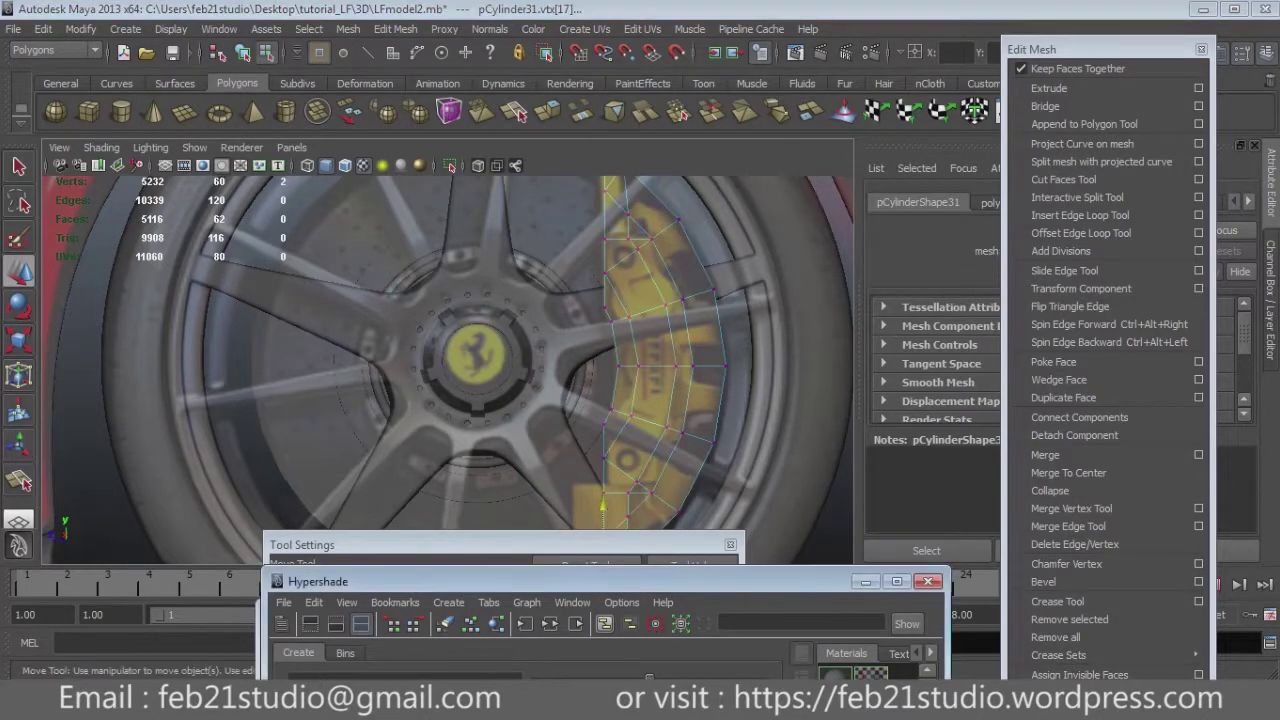
pyautogui.moveTo(603, 505)
pyautogui.keyDown('alt'); pyautogui.mouseDown()
pyautogui.moveTo(595, 518)
pyautogui.moveTo(597, 490)
pyautogui.mouseUp(); pyautogui.keyUp('alt')
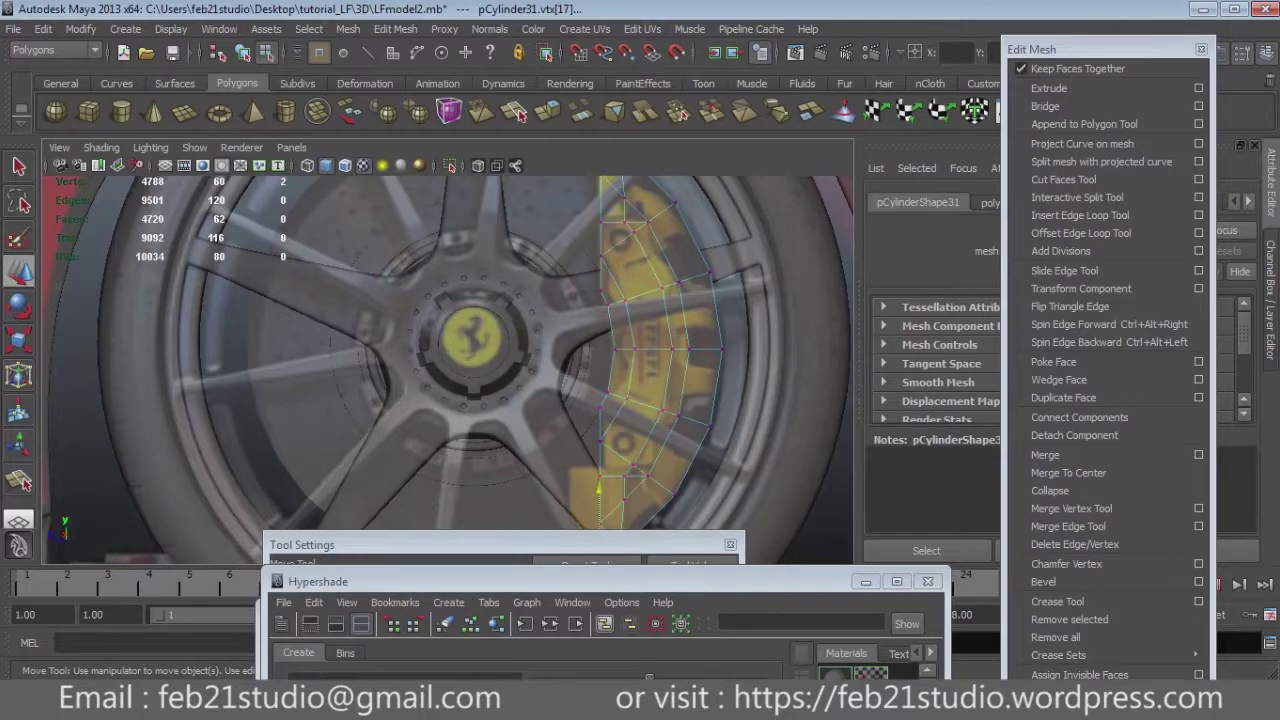
# Insert two more edge loops across the caliper, including the upper part.
pyautogui.click(1080, 215)
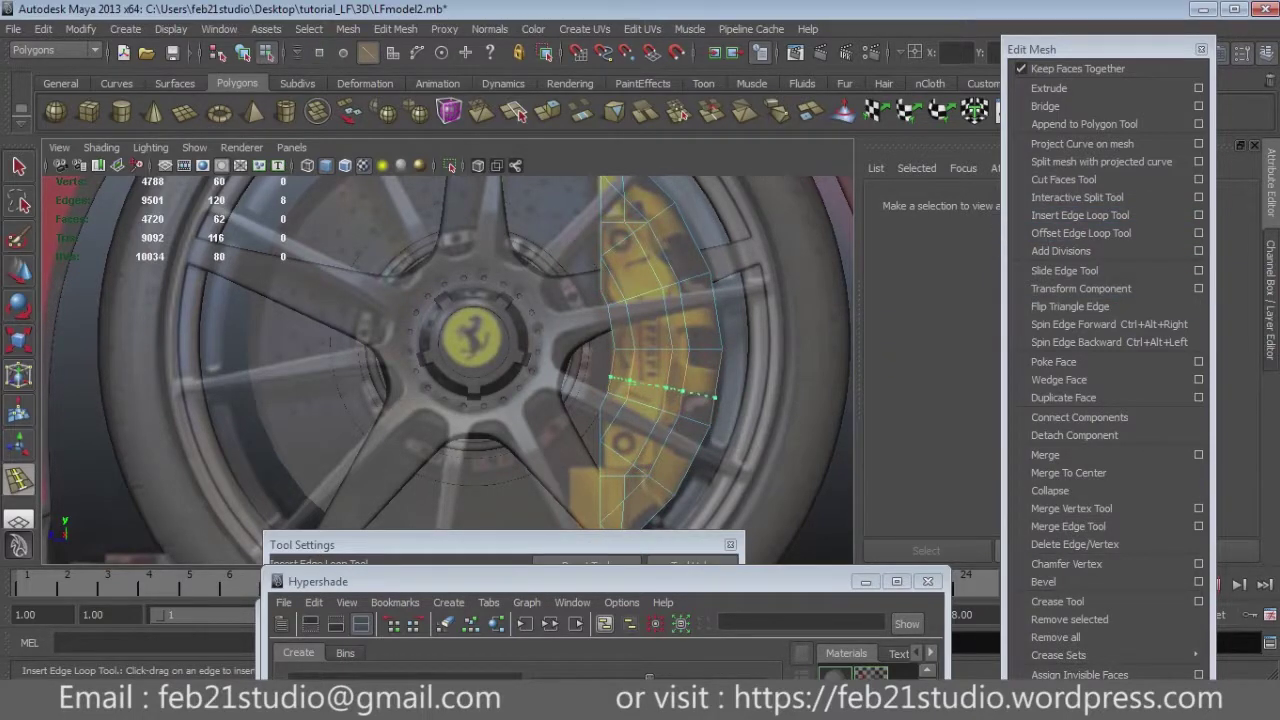
pyautogui.moveTo(665, 387); pyautogui.dragTo(665, 387)
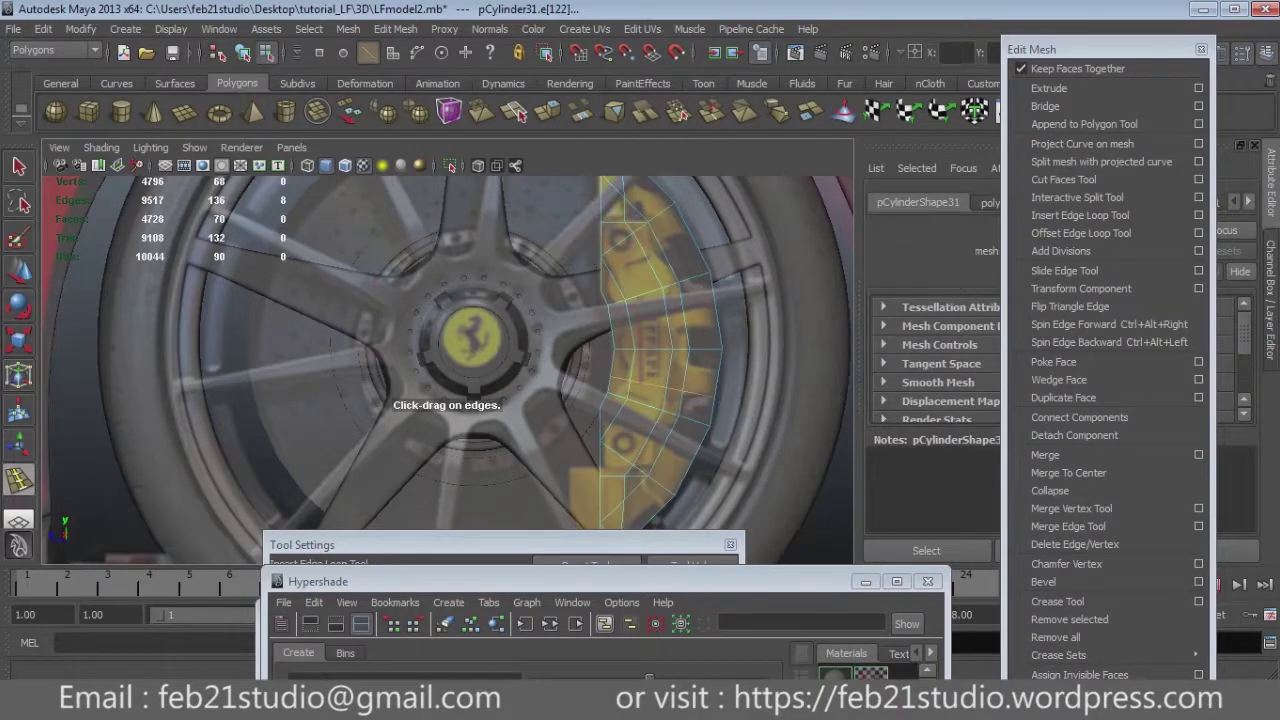
pyautogui.click(650, 260)
pyautogui.keyDown('alt'); pyautogui.moveTo(450, 380); pyautogui.dragTo(450, 346); pyautogui.keyUp('alt')
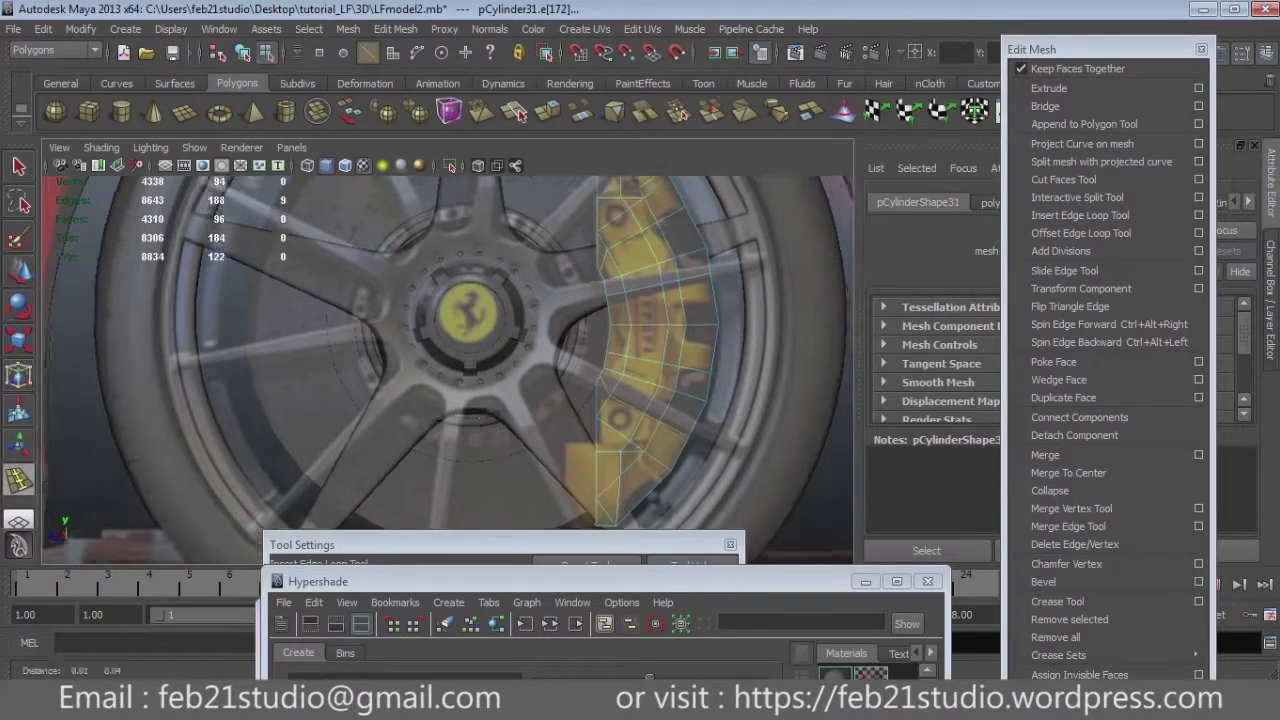
pyautogui.press('q')
# Delete the unwanted caliper edges and select the seven-edge loop along the caliper.
pyautogui.press('Delete')
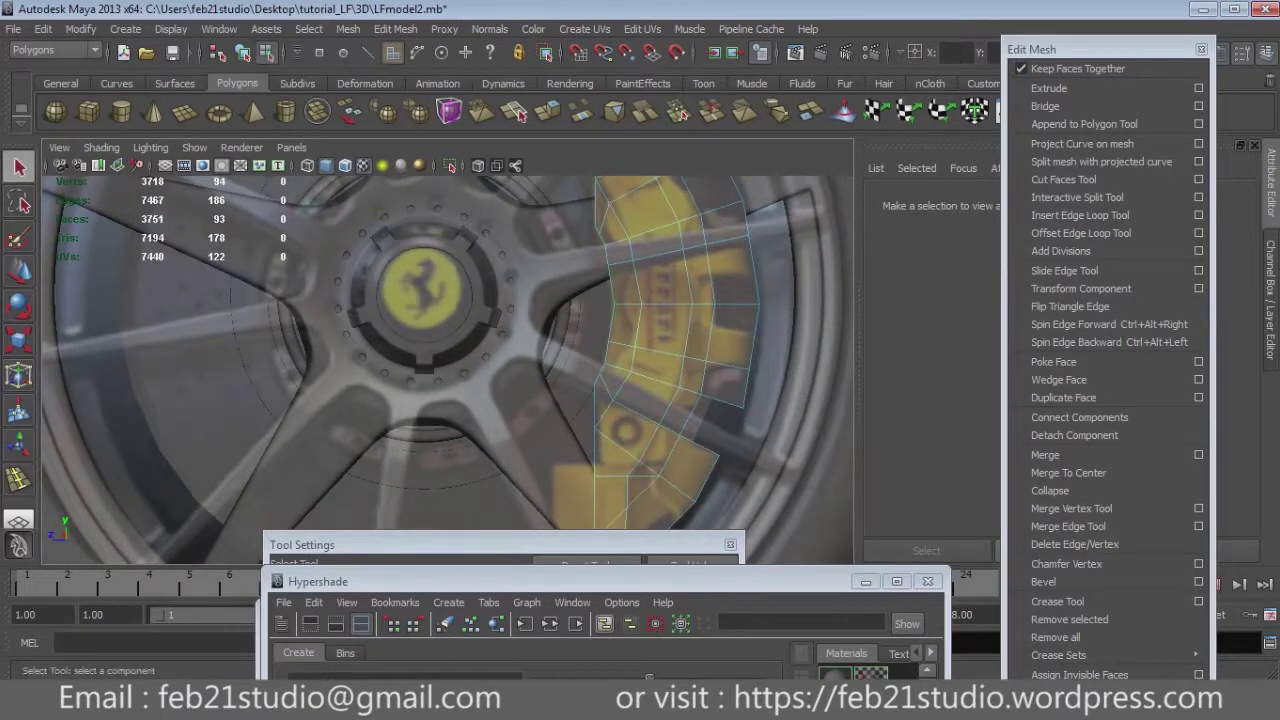
pyautogui.press('Delete')
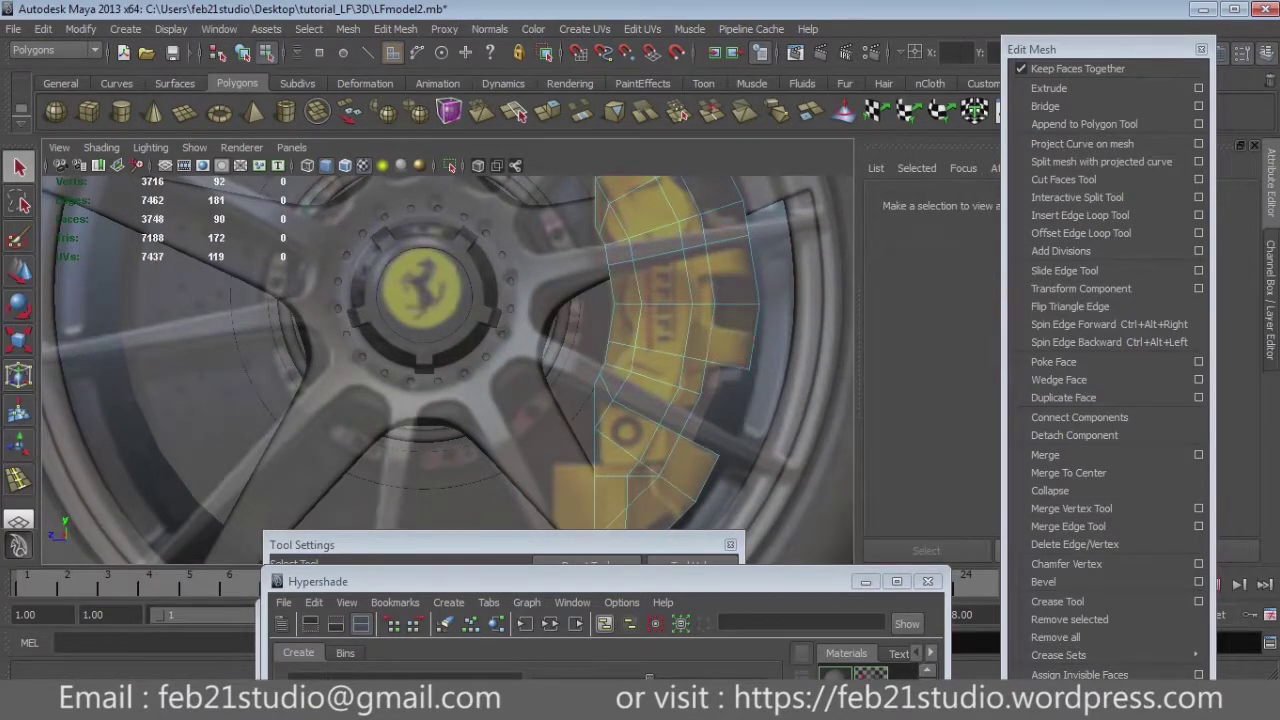
pyautogui.press('F10')
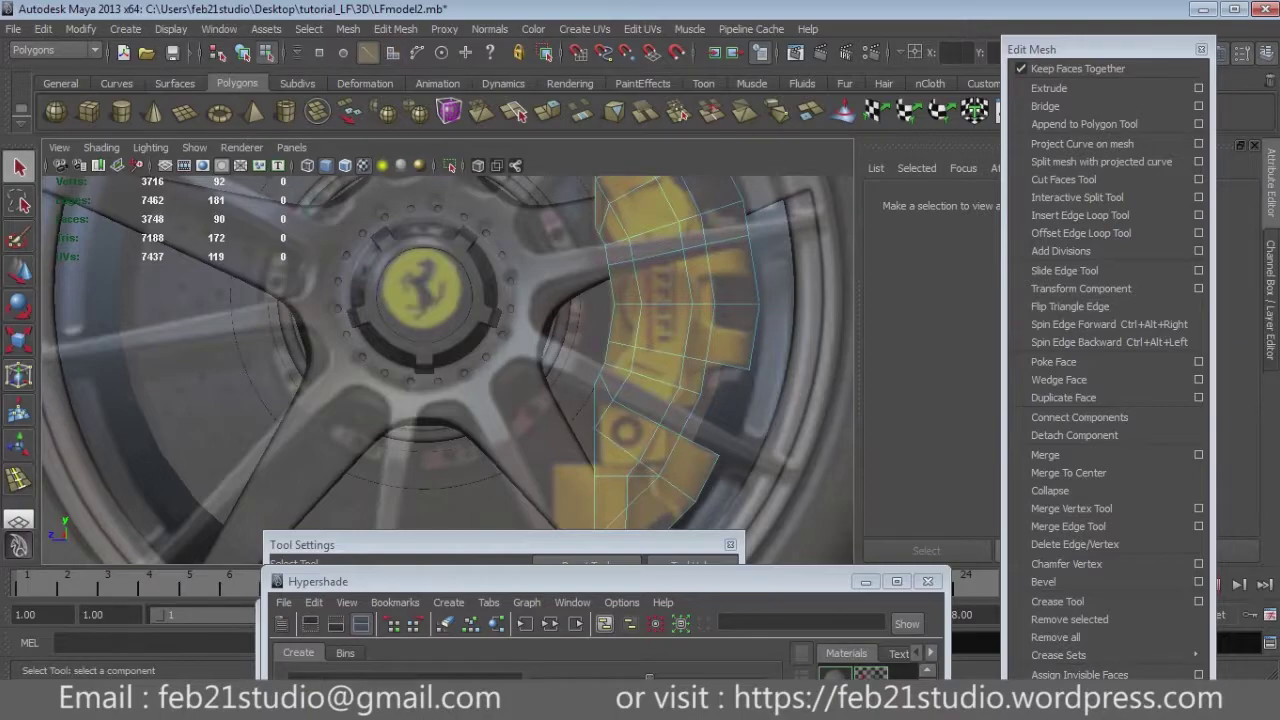
pyautogui.doubleClick(735, 304)
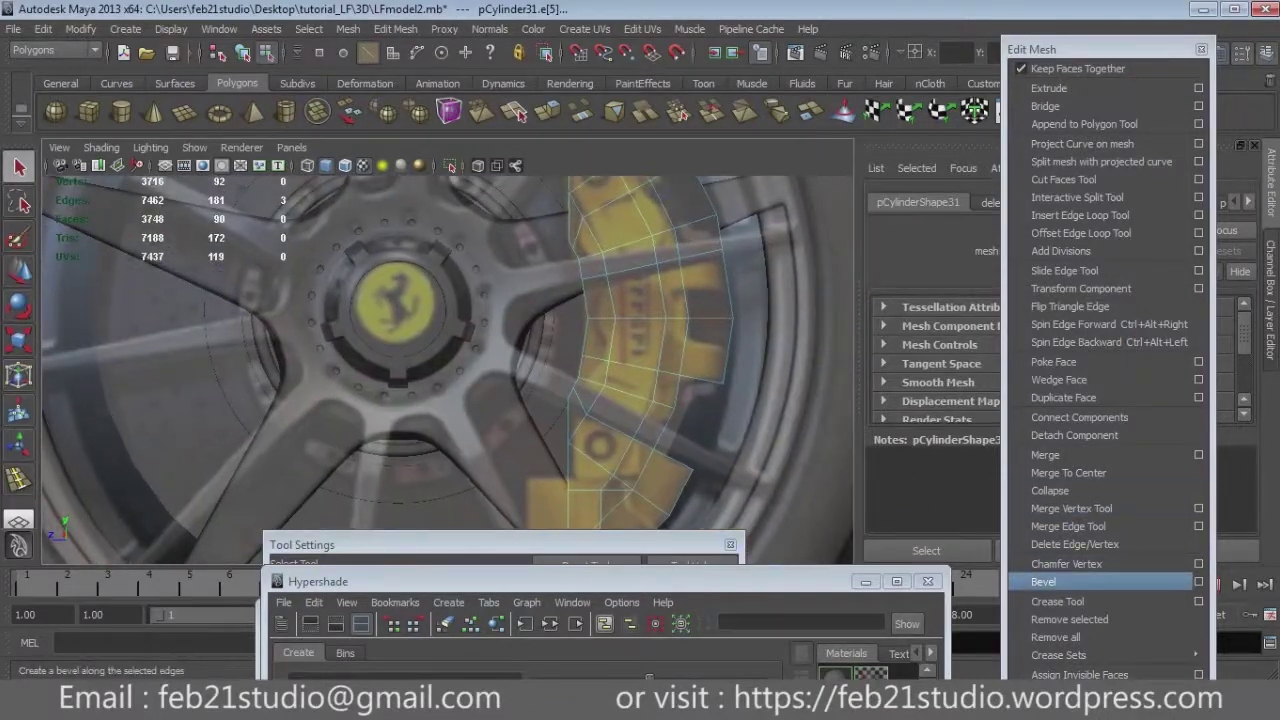
pyautogui.click(1198, 581)
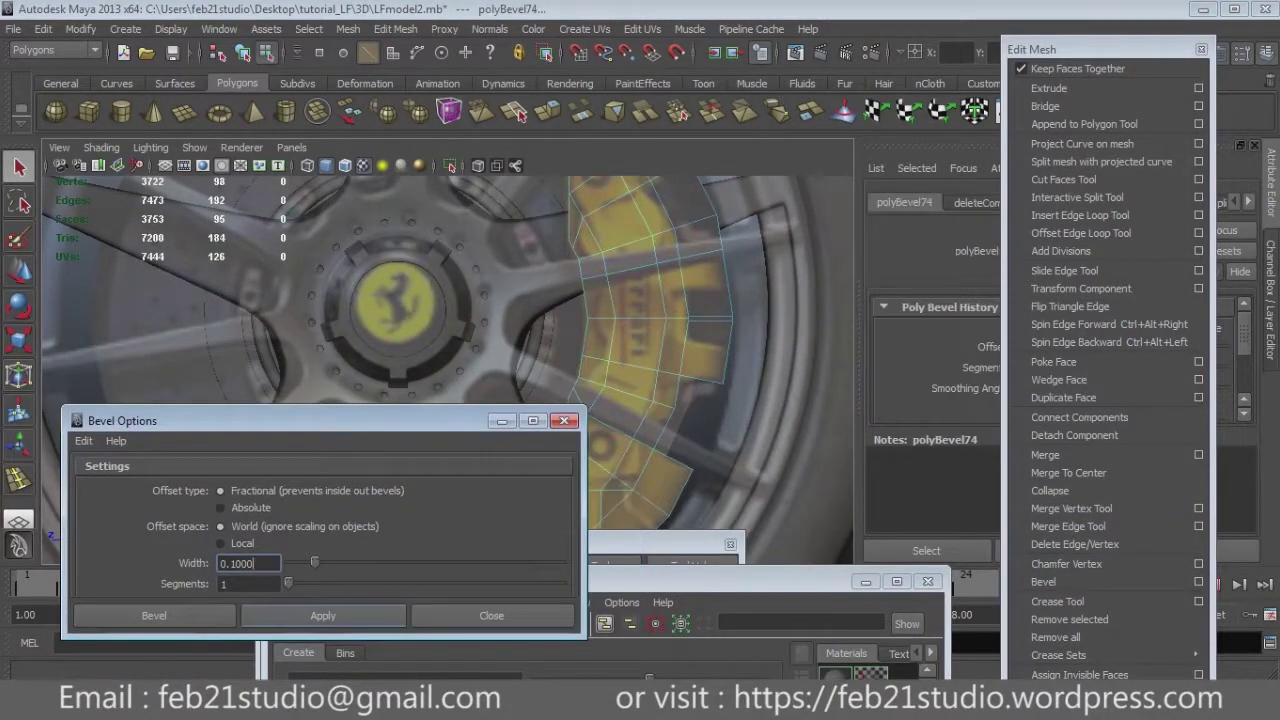
# Bevel the caliper's edge loop with a width of 1.
pyautogui.write('1')
pyautogui.press('Return')
pyautogui.click(322, 615)
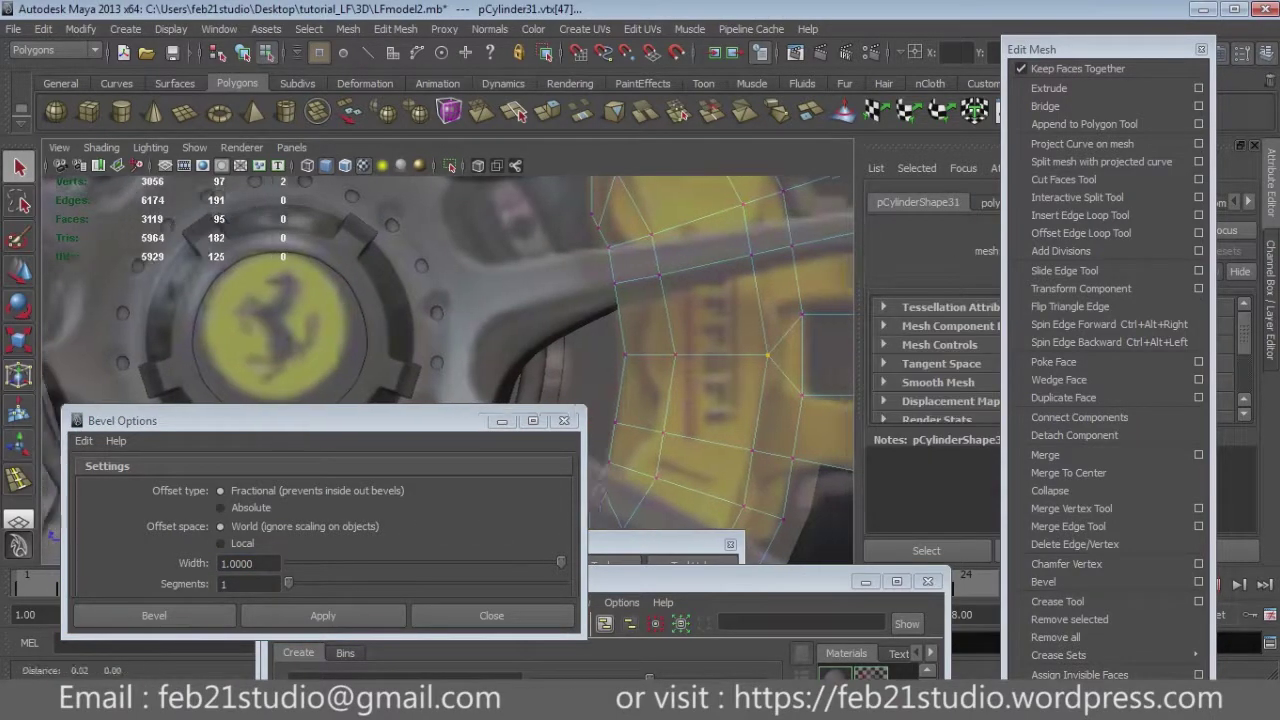
pyautogui.click(730, 355)
pyautogui.click(450, 300)
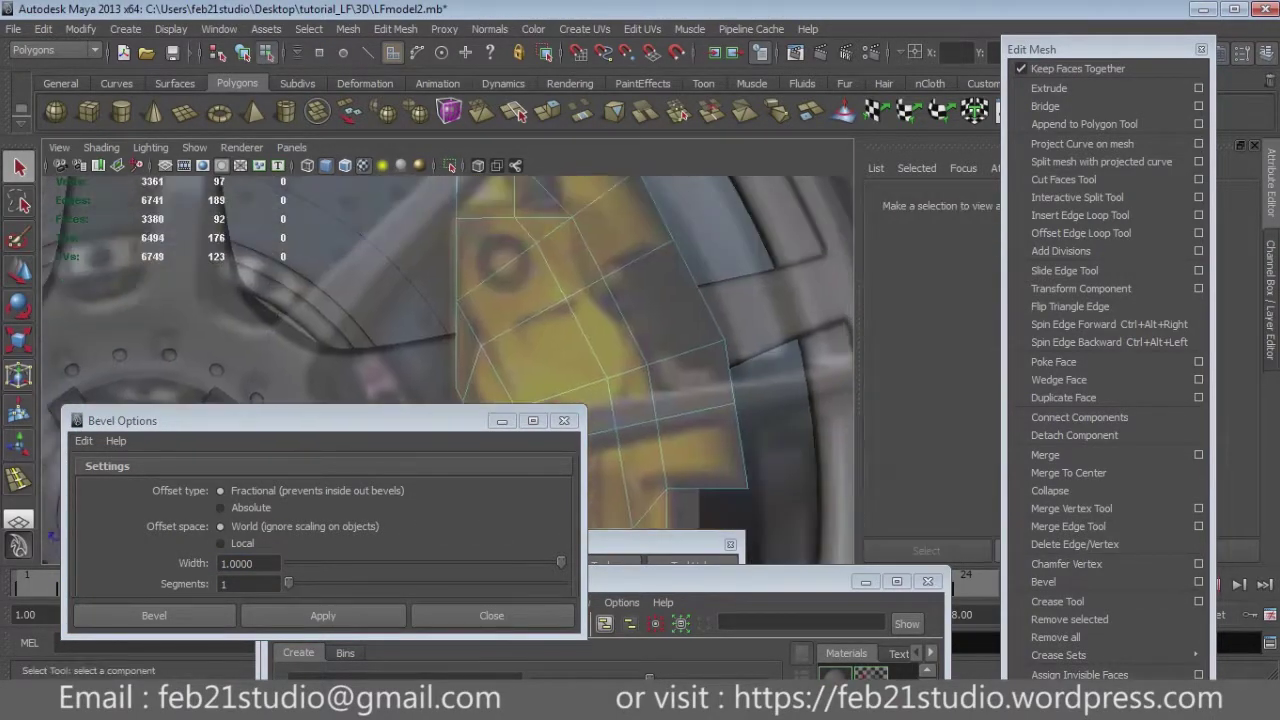
pyautogui.keyDown('alt'); pyautogui.moveTo(450, 300); pyautogui.dragTo(520, 320); pyautogui.keyUp('alt')
pyautogui.click(710, 375)
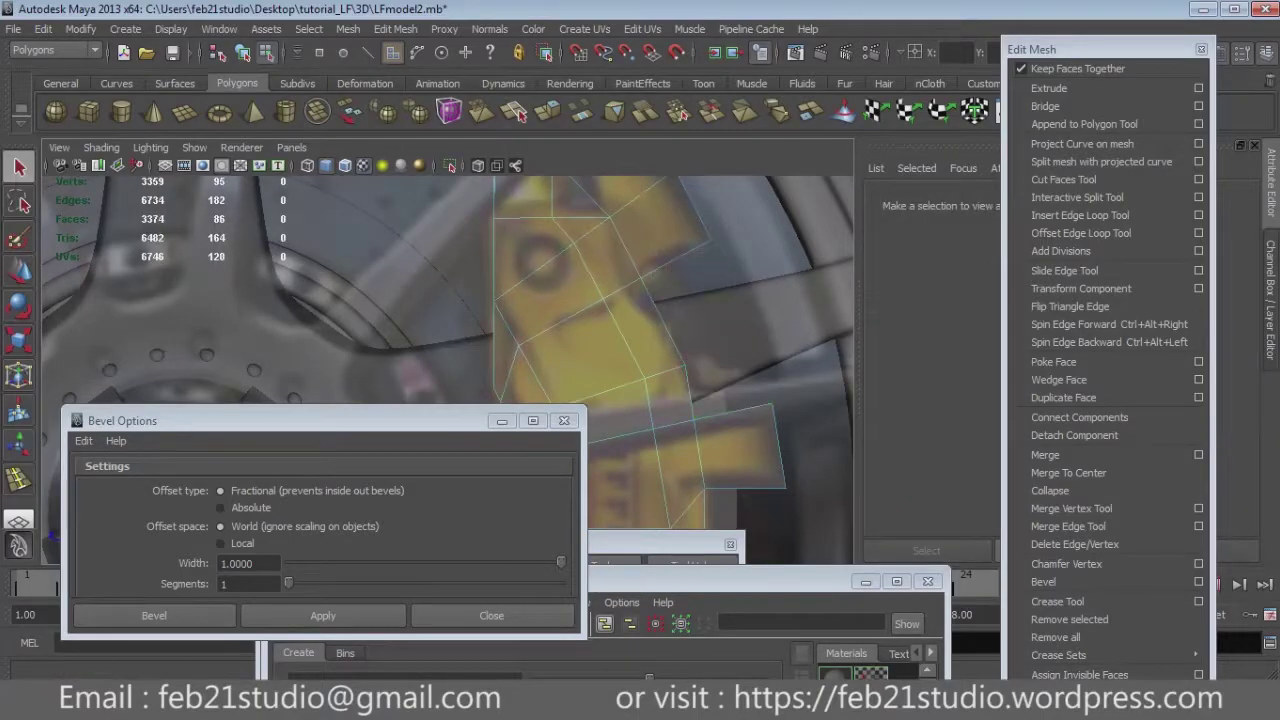
# Toggle wireframe and shaded display while orbiting to inspect the bevelled caliper.
pyautogui.scroll(-5, 450, 350)
pyautogui.press('4')
pyautogui.moveTo(50, 430)
pyautogui.keyDown('alt'); pyautogui.mouseDown()
pyautogui.moveTo(54, 482)
pyautogui.moveTo(52, 458)
pyautogui.mouseUp(); pyautogui.keyUp('alt')
pyautogui.press('5')
pyautogui.click(770, 300)
pyautogui.moveTo(770, 300)
pyautogui.keyDown('shift'); pyautogui.mouseDown()
pyautogui.moveTo(810, 348)
pyautogui.moveTo(760, 360)
pyautogui.moveTo(735, 425)
pyautogui.moveTo(700, 410)
pyautogui.moveTo(660, 420)
pyautogui.mouseUp(); pyautogui.keyUp('shift')
pyautogui.click(600, 300)
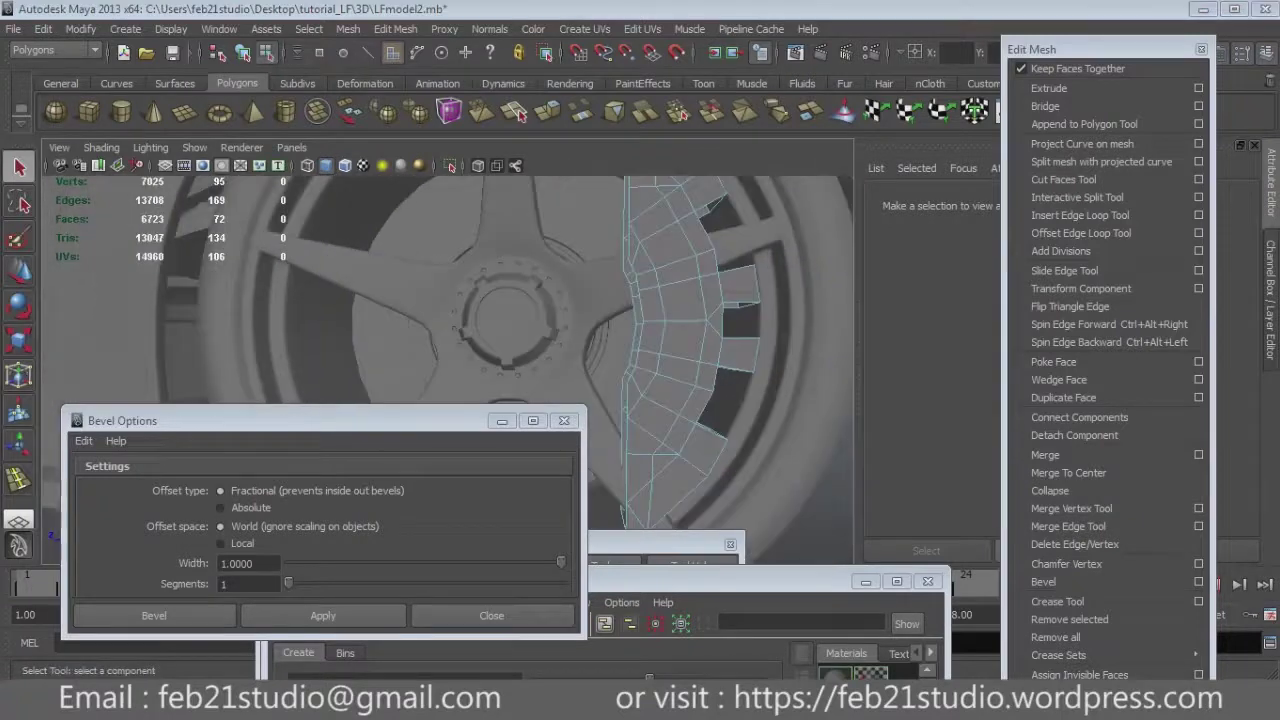
pyautogui.moveTo(300, 420); pyautogui.dragTo(222, 465)
pyautogui.scroll(5, 650, 350)
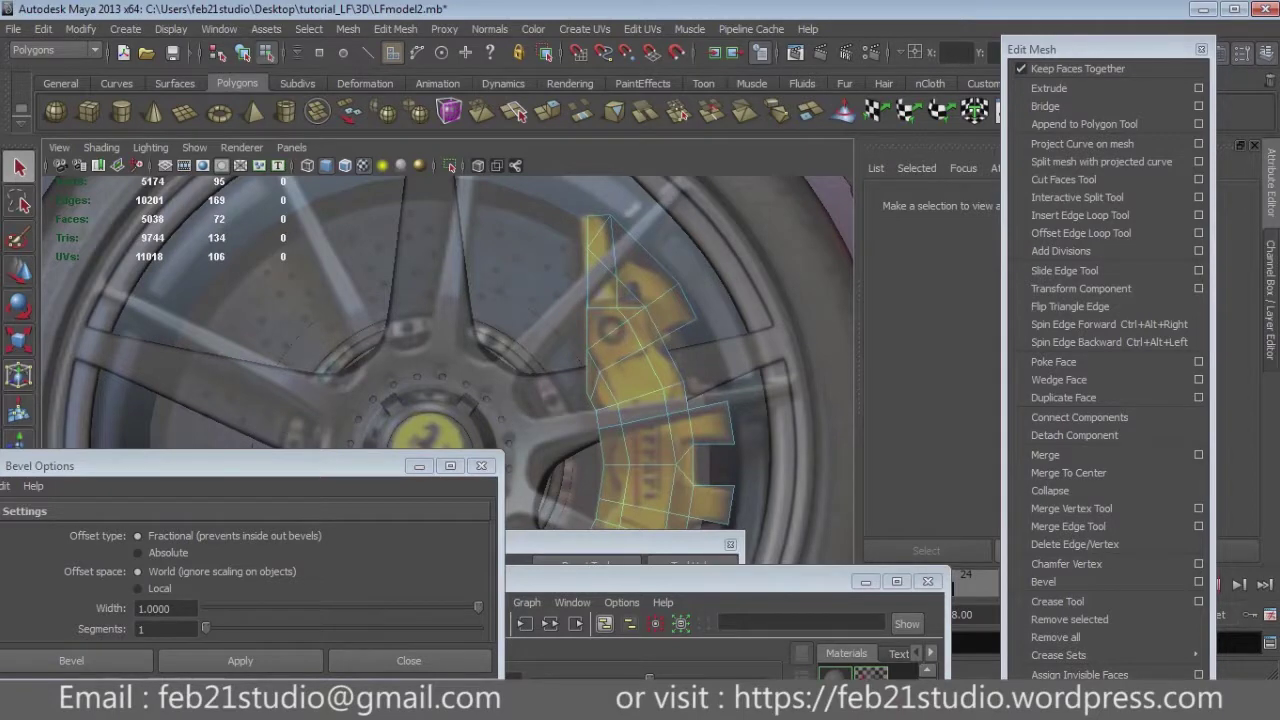
pyautogui.keyDown('alt'); pyautogui.moveTo(450, 350); pyautogui.dragTo(420, 330); pyautogui.keyUp('alt')
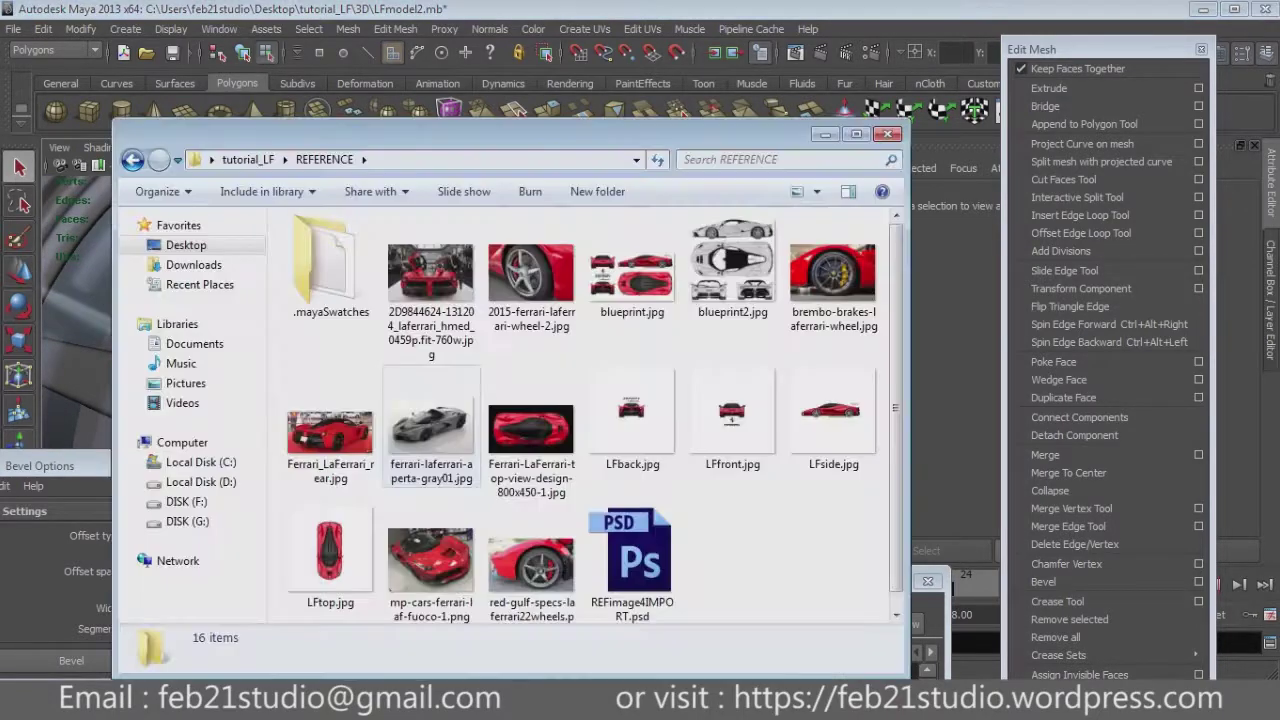
# View brembo-brakes-laferrari-wheel.jpg and browse the next two reference photos.
pyautogui.doubleClick(971, 271)
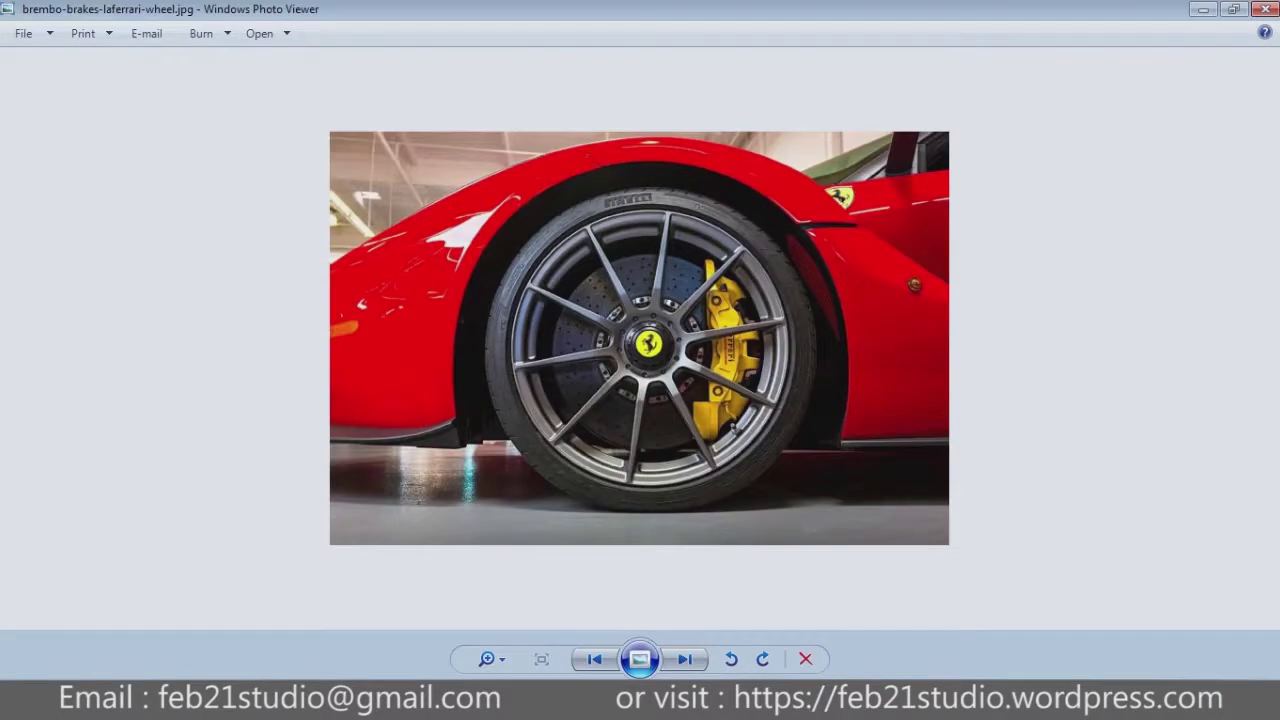
pyautogui.press('Right')
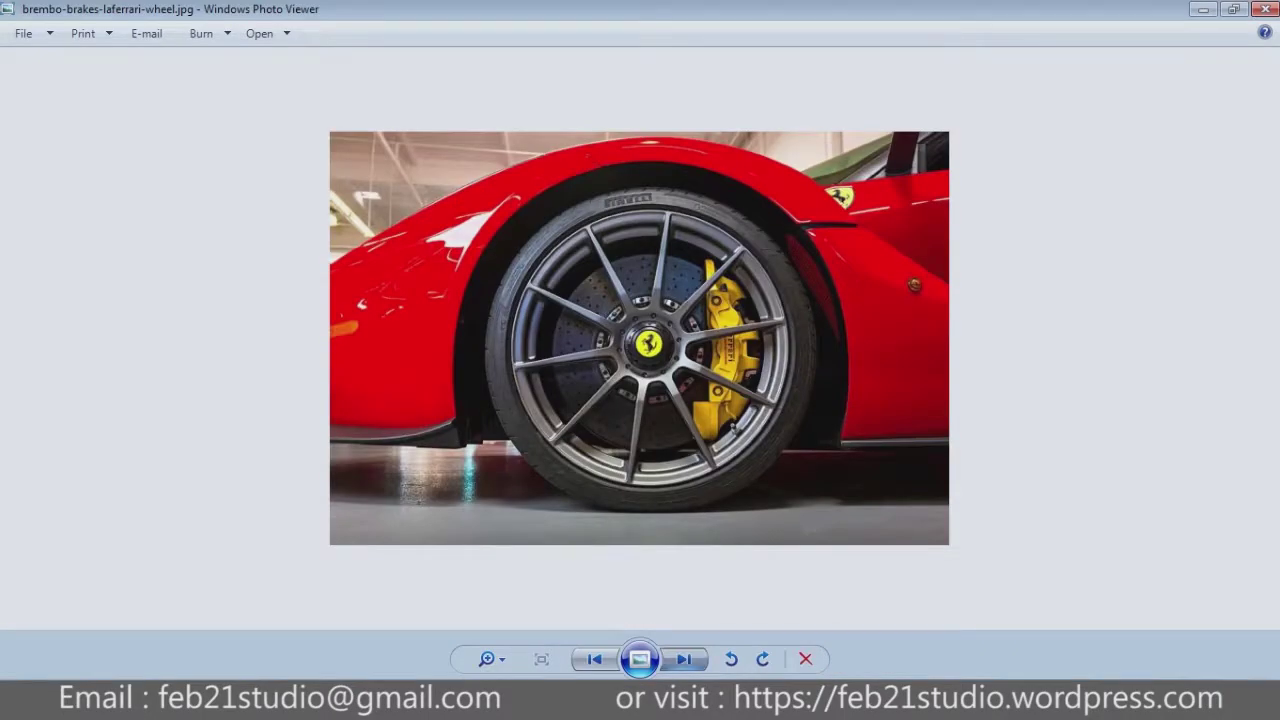
pyautogui.press('Right')
pyautogui.press('Right')
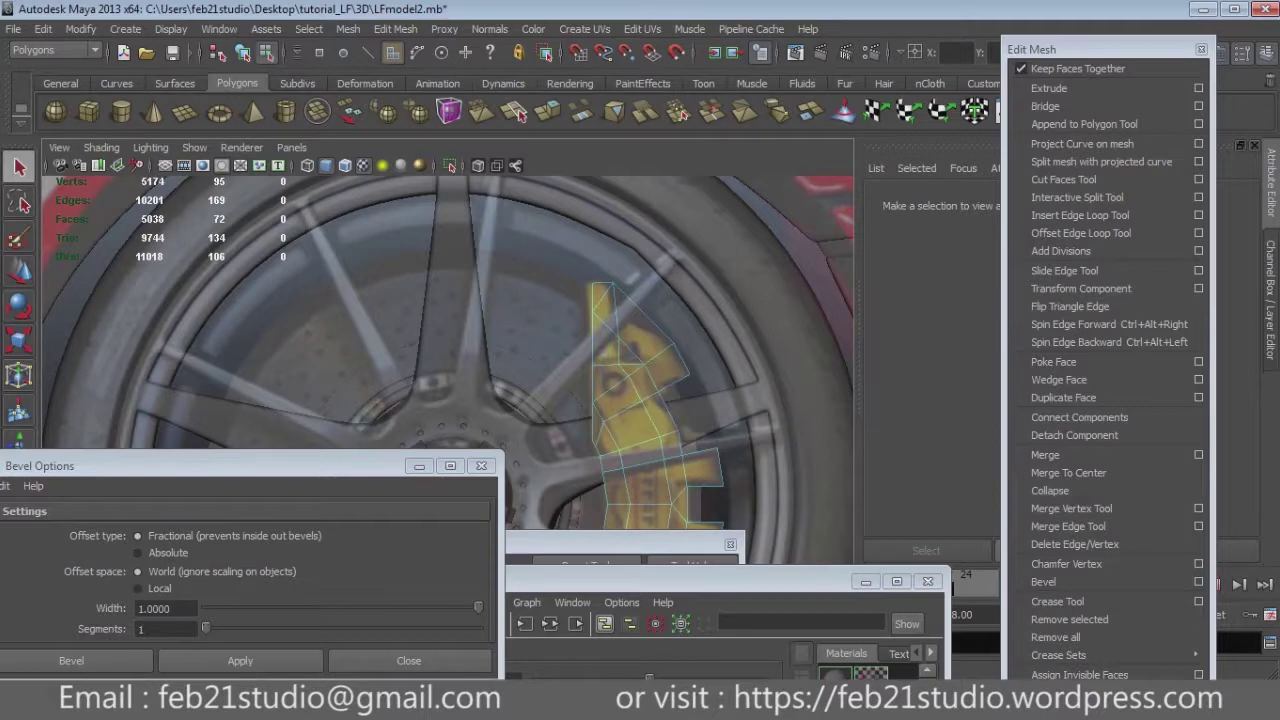
# Move the caliper's top and right-side vertices to match the photo.
pyautogui.press('F8')
pyautogui.click(594, 310)
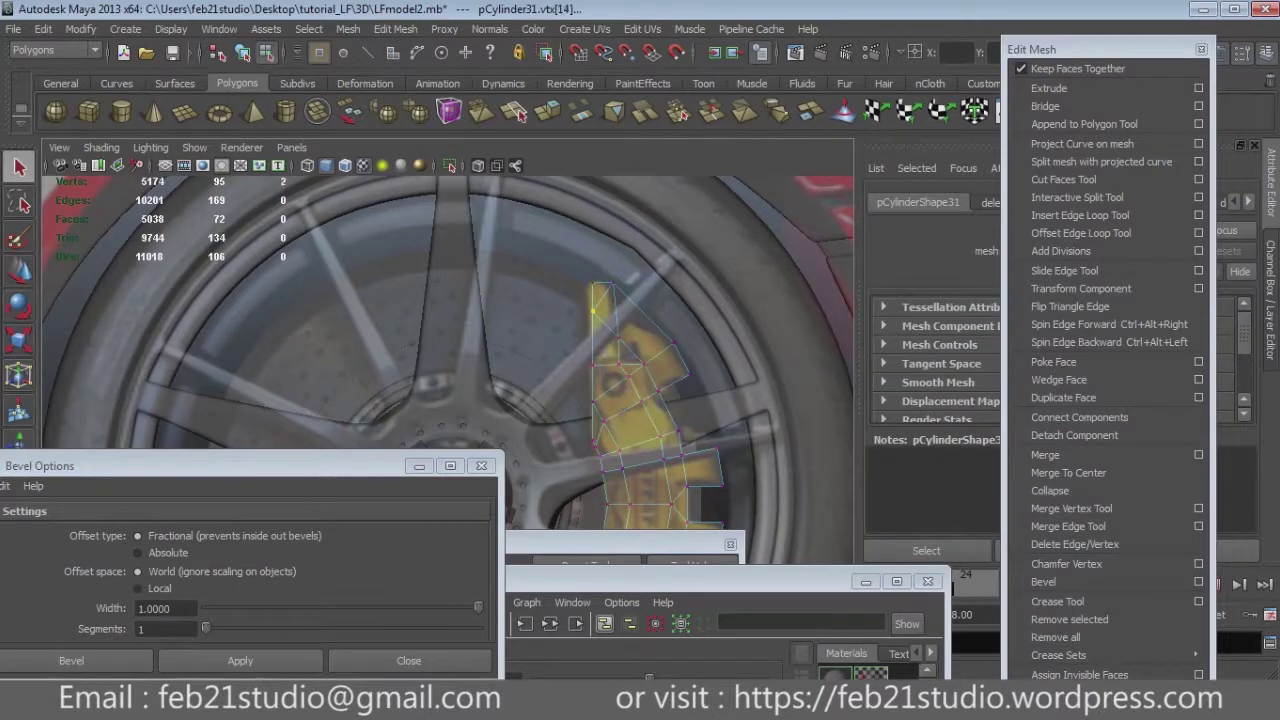
pyautogui.press('w')
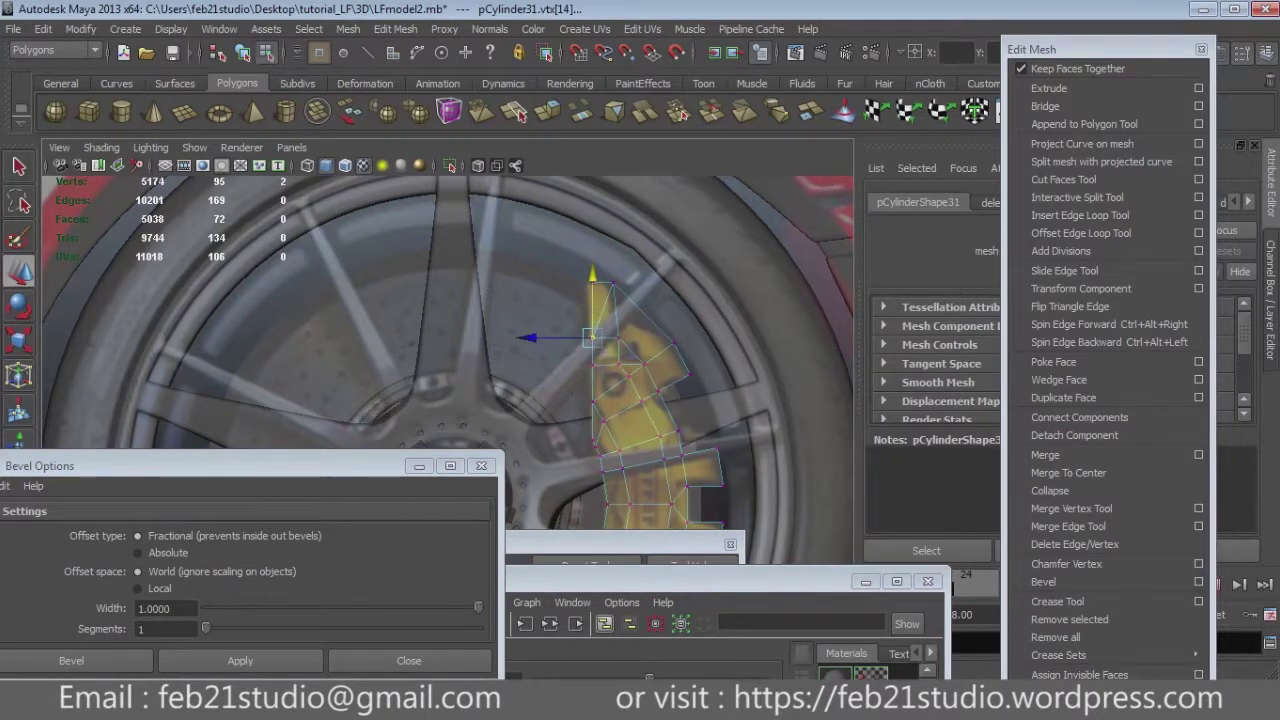
pyautogui.keyDown('alt'); pyautogui.moveTo(592, 338); pyautogui.dragTo(570, 330); pyautogui.keyUp('alt')
pyautogui.moveTo(612, 288); pyautogui.dragTo(642, 312)
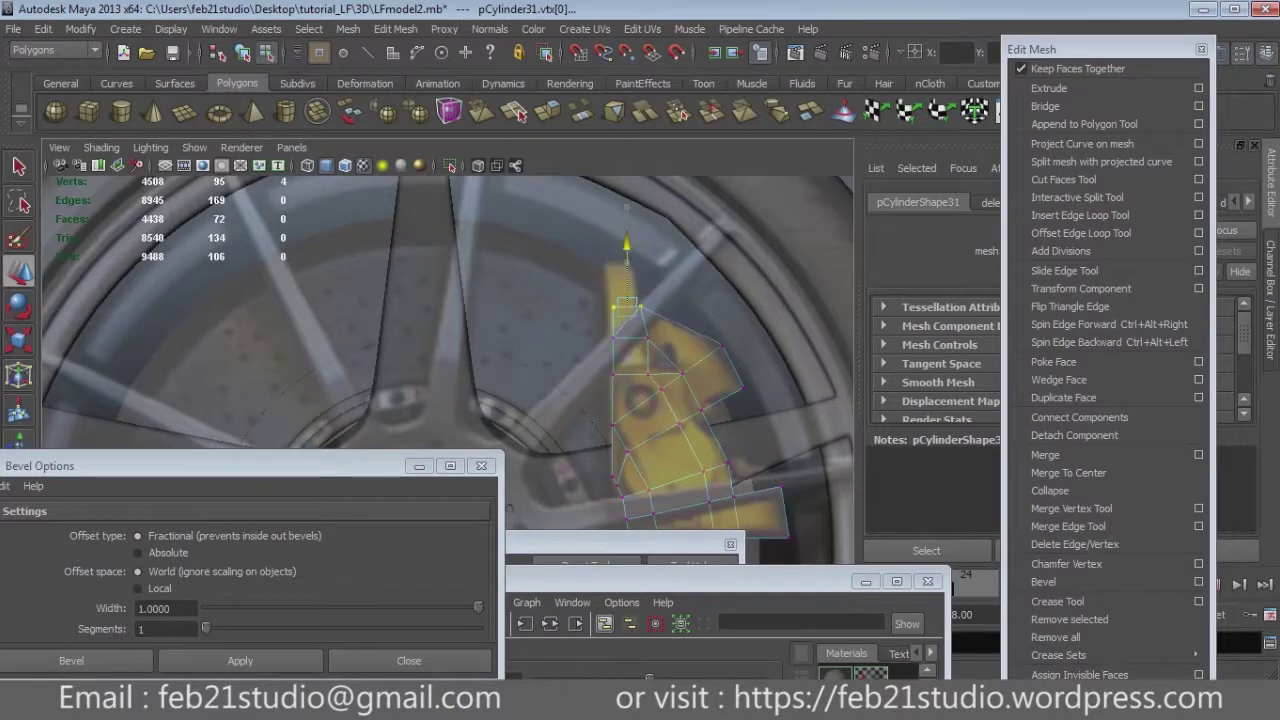
pyautogui.click(707, 337)
pyautogui.moveTo(707, 337)
pyautogui.keyDown('alt'); pyautogui.mouseDown()
pyautogui.moveTo(622, 340)
pyautogui.moveTo(544, 232)
pyautogui.mouseUp(); pyautogui.keyUp('alt')
pyautogui.click(675, 344)
pyautogui.hotkey('alt', 'Tab')
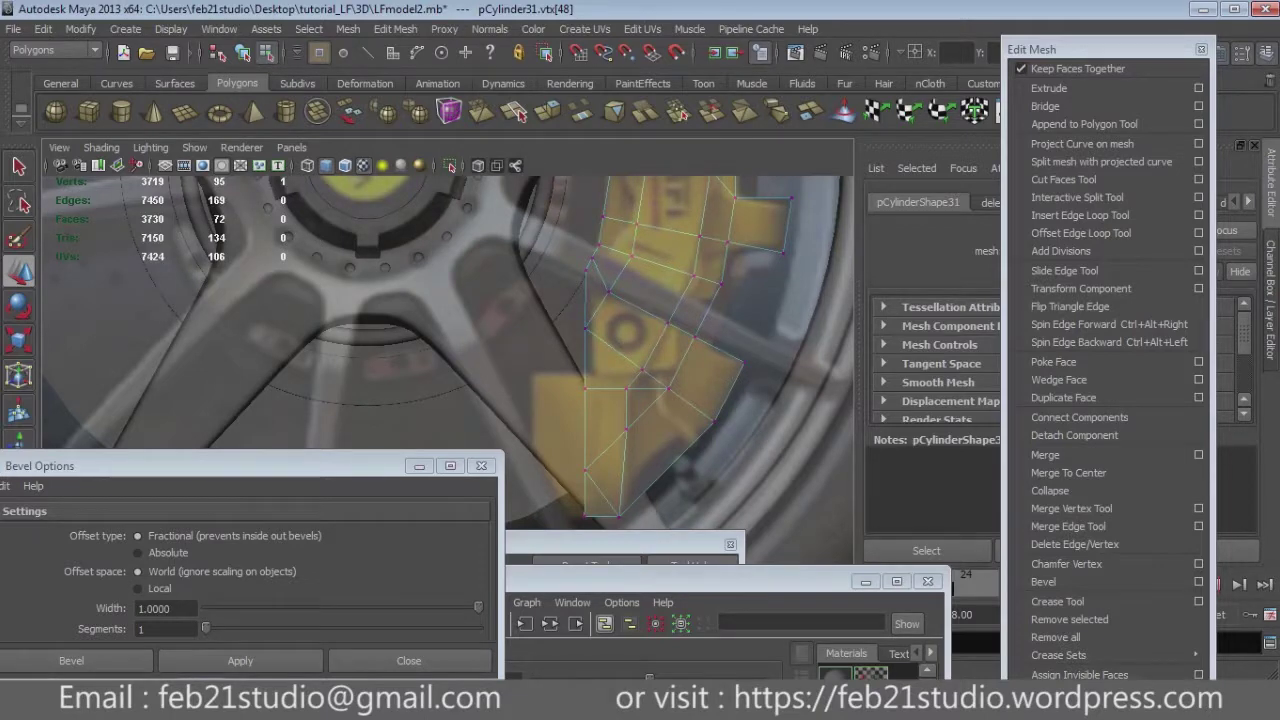
# Extrude the face at the caliper's lower edge out into a tab.
pyautogui.press('F8')
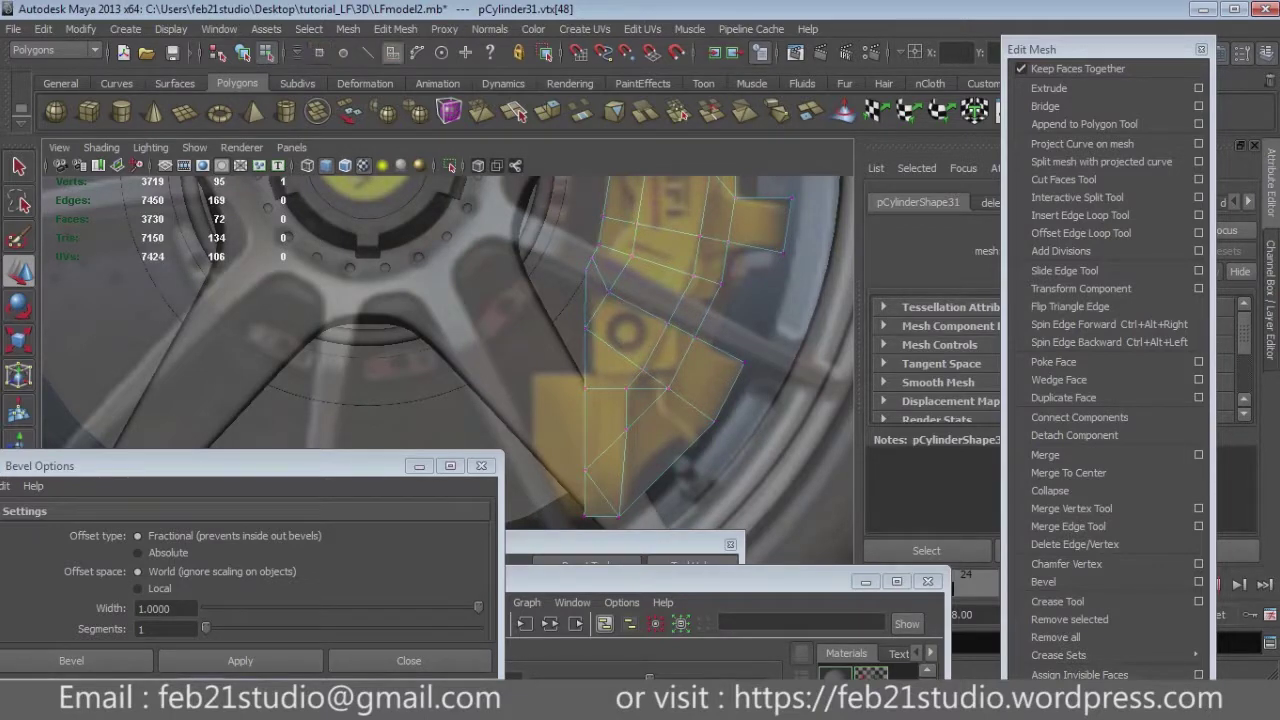
pyautogui.moveTo(637, 450); pyautogui.dragTo(688, 500)
pyautogui.hotkey('ctrl', 'F11')
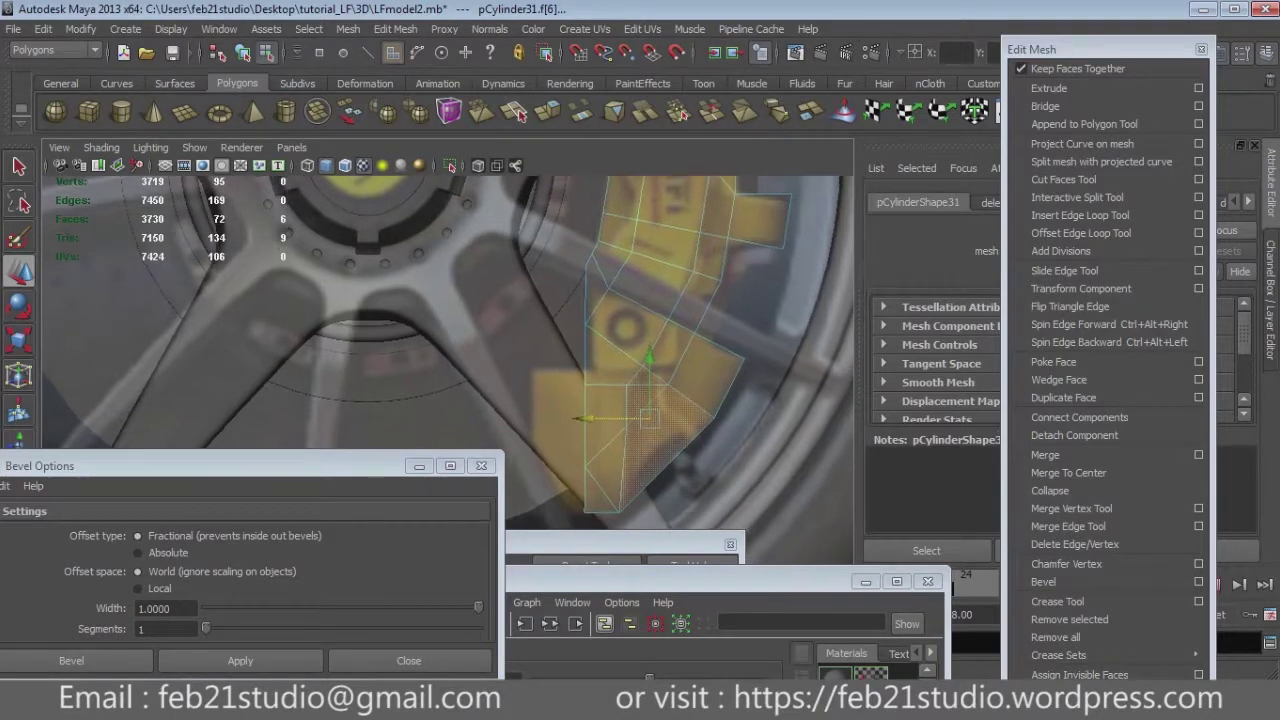
pyautogui.click(1049, 88)
pyautogui.moveTo(700, 350)
pyautogui.keyDown('alt'); pyautogui.mouseDown()
pyautogui.moveTo(635, 280)
pyautogui.moveTo(807, 329)
pyautogui.moveTo(513, 244)
pyautogui.moveTo(742, 201)
pyautogui.mouseUp(); pyautogui.keyUp('alt')
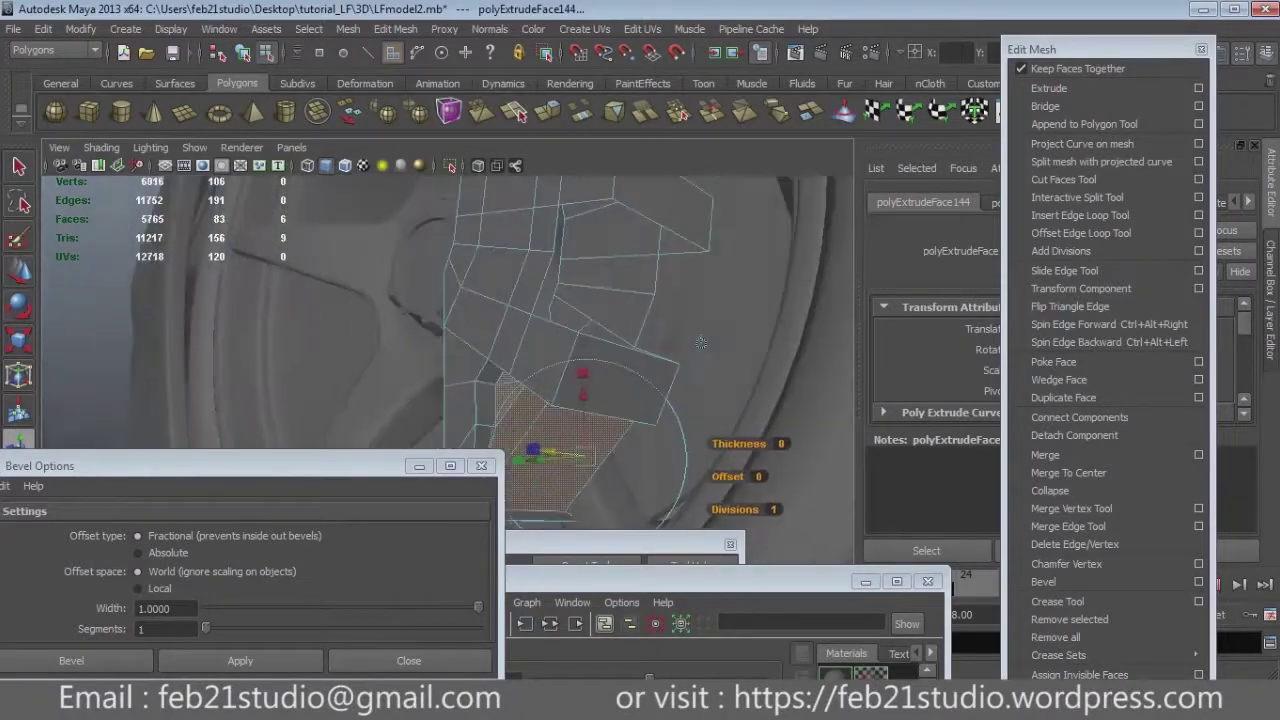
pyautogui.moveTo(742, 201)
pyautogui.keyDown('alt'); pyautogui.mouseDown()
pyautogui.moveTo(720, 246)
pyautogui.moveTo(846, 453)
pyautogui.mouseUp(); pyautogui.keyUp('alt')
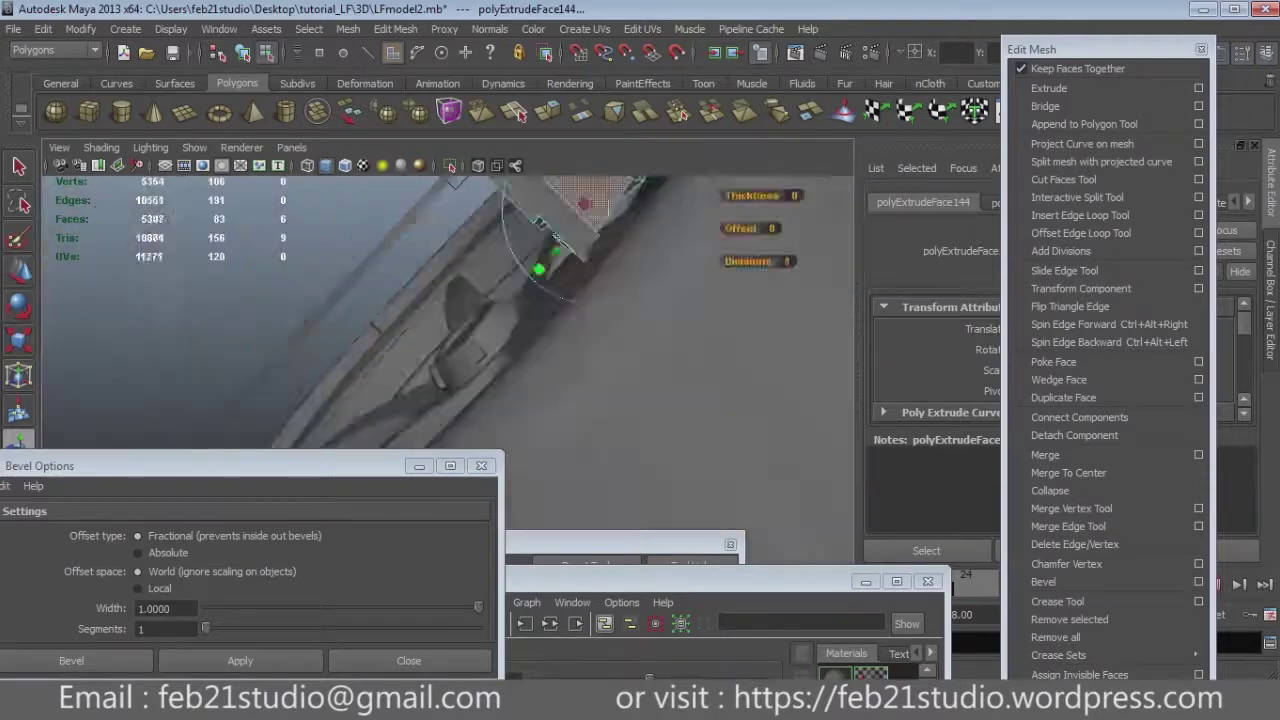
pyautogui.click(628, 447)
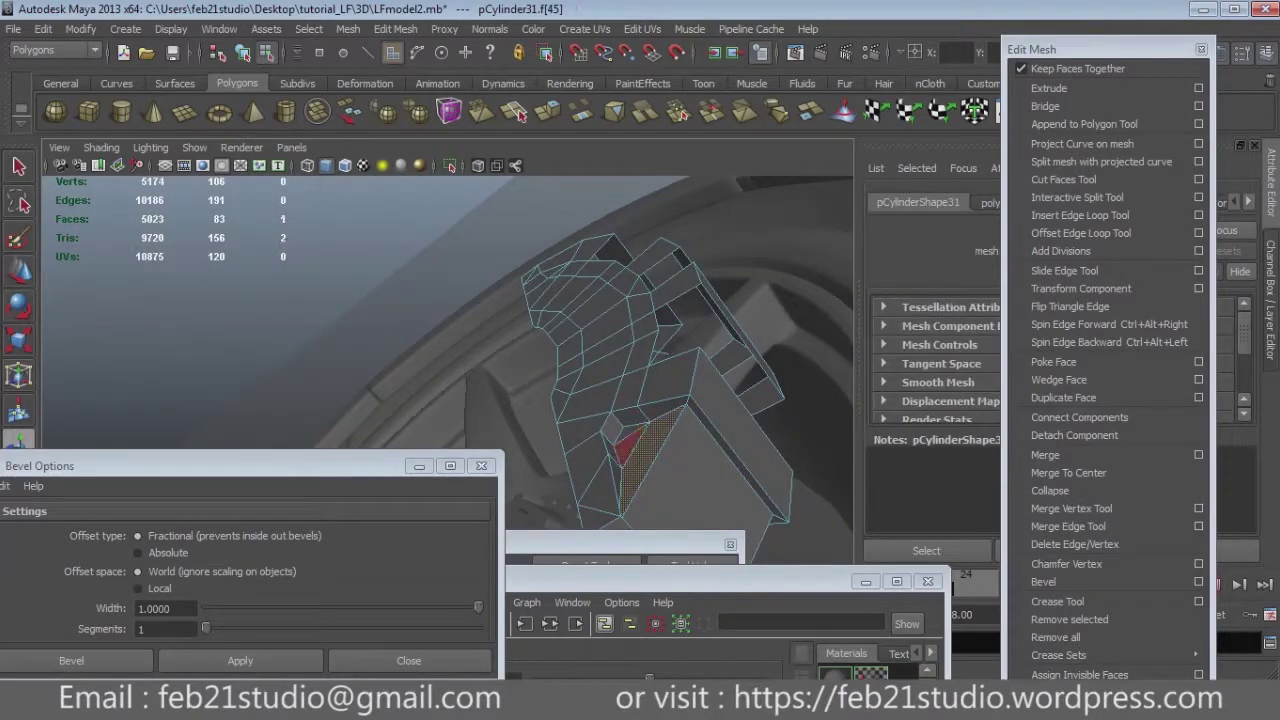
pyautogui.press('4')
pyautogui.moveTo(628, 447)
pyautogui.keyDown('alt'); pyautogui.mouseDown()
pyautogui.moveTo(560, 380)
pyautogui.moveTo(480, 330)
pyautogui.mouseUp(); pyautogui.keyUp('alt')
pyautogui.click(590, 310)
pyautogui.moveTo(590, 310)
pyautogui.keyDown('alt'); pyautogui.mouseDown()
pyautogui.moveTo(560, 300)
pyautogui.moveTo(640, 350)
pyautogui.mouseUp(); pyautogui.keyUp('alt')
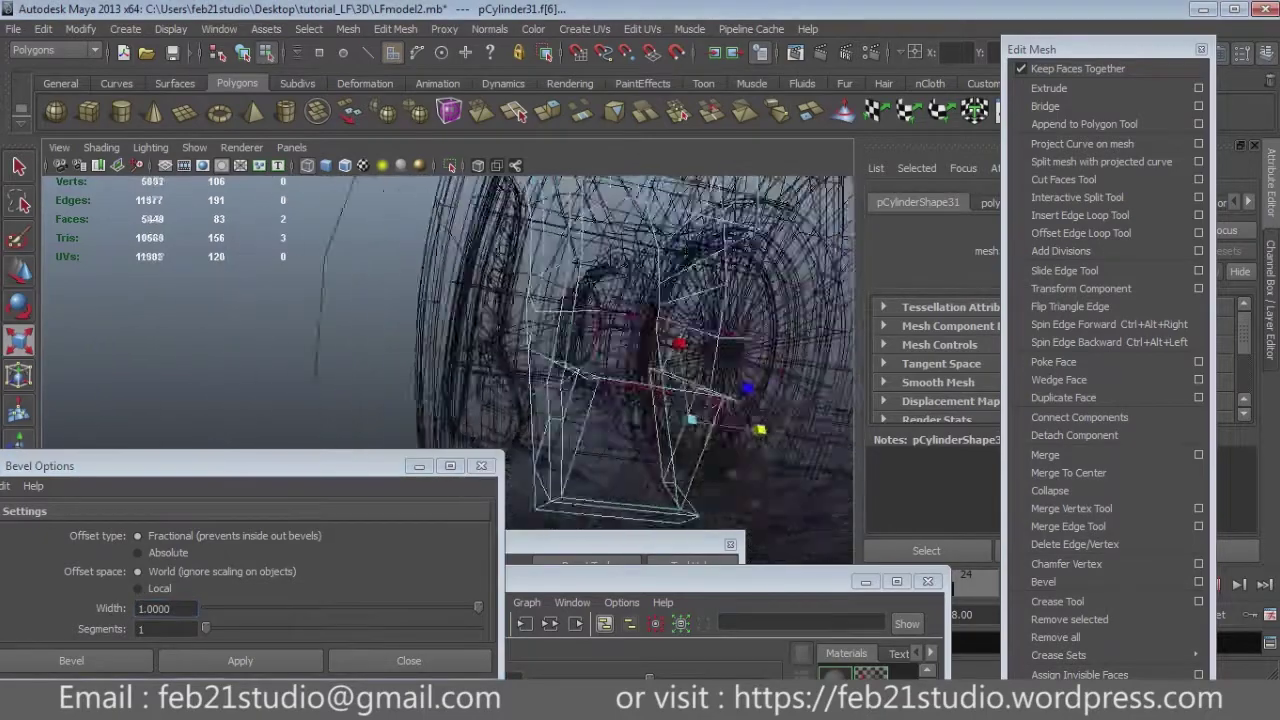
pyautogui.press('space')
pyautogui.press('space')
pyautogui.click(652, 400)
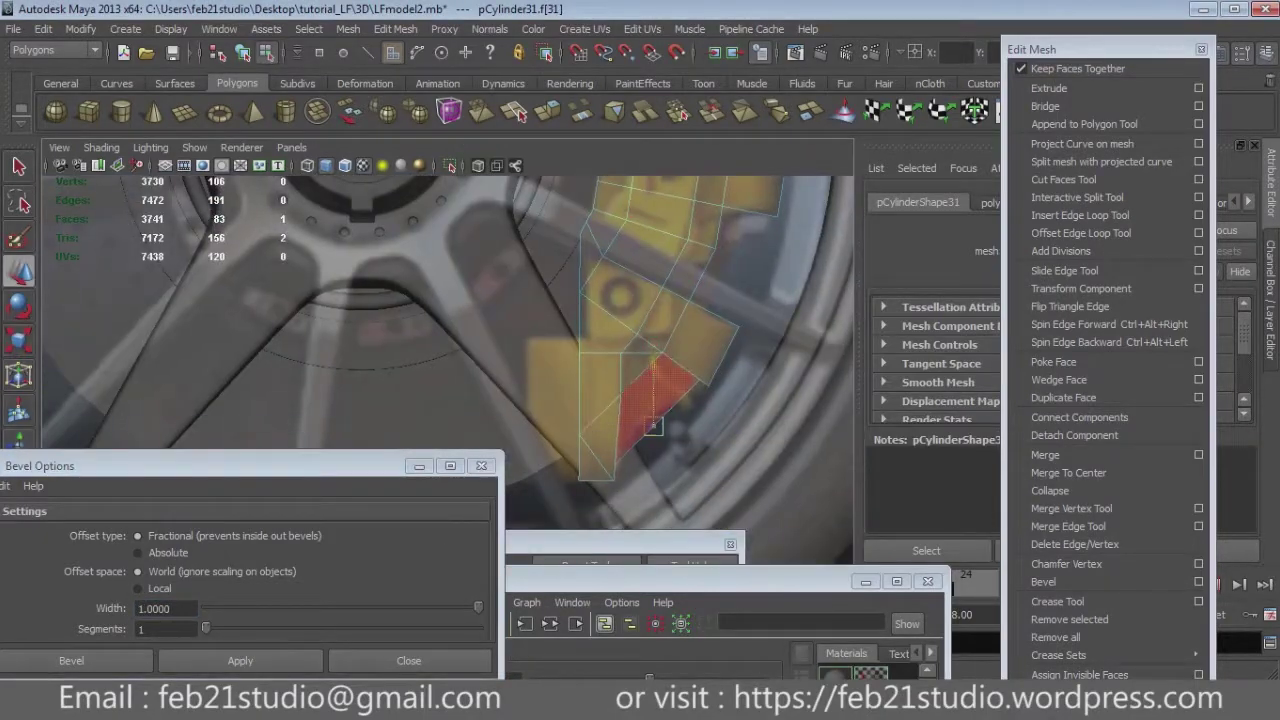
pyautogui.moveTo(600, 330)
pyautogui.keyDown('alt'); pyautogui.mouseDown()
pyautogui.moveTo(560, 300)
pyautogui.moveTo(620, 340)
pyautogui.mouseUp(); pyautogui.keyUp('alt')
pyautogui.press('space')
# Drag the tab's corner vertex onto the photographed caliper outline in wireframe.
pyautogui.press('4')
pyautogui.press('5')
pyautogui.press('f')
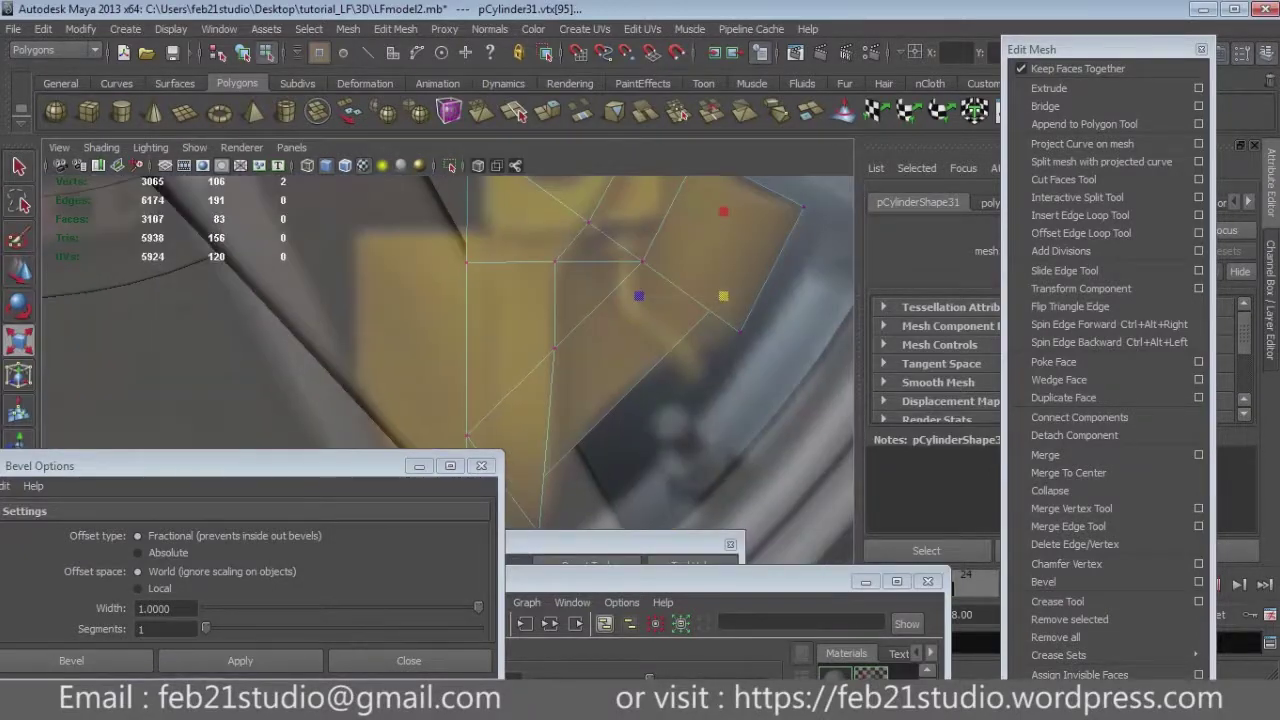
pyautogui.press('w')
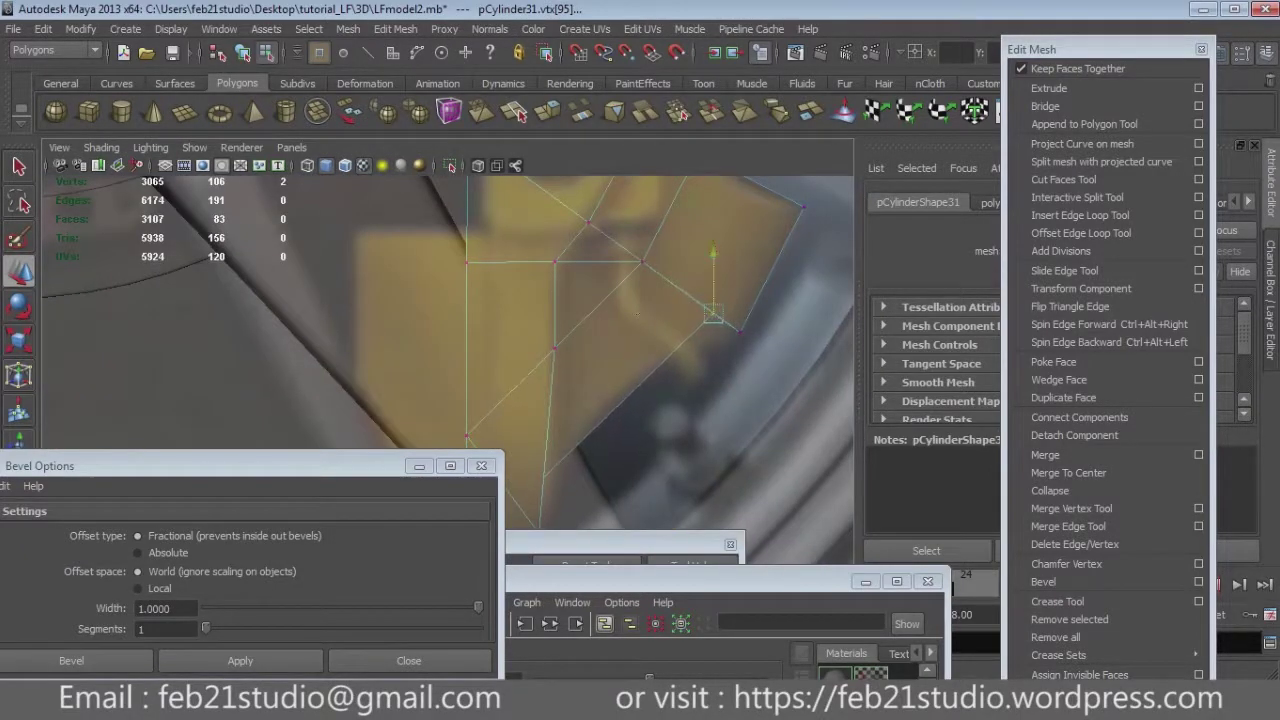
pyautogui.press('4')
pyautogui.keyDown('alt'); pyautogui.moveTo(700, 300); pyautogui.dragTo(600, 420); pyautogui.keyUp('alt')
pyautogui.click(590, 449)
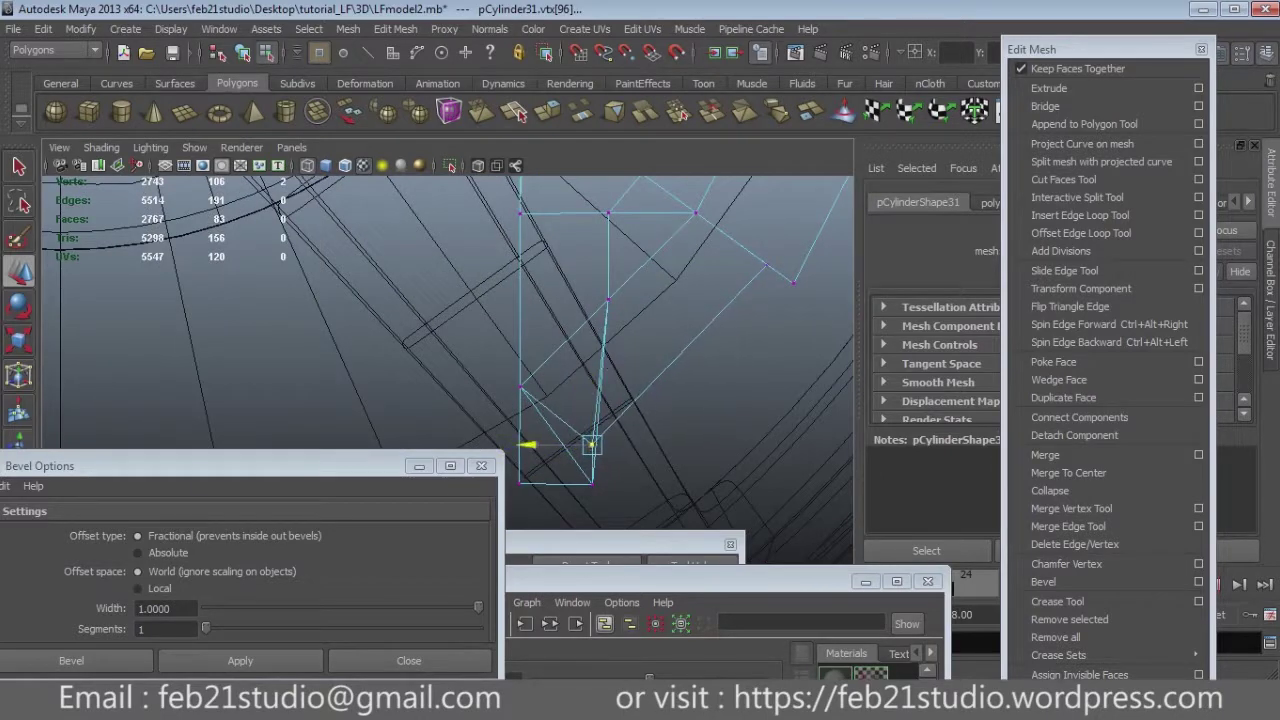
pyautogui.click(700, 400)
pyautogui.press('5')
# Reframe the view over the hub and select the whole caliper mesh.
pyautogui.scroll(-3, 450, 360)
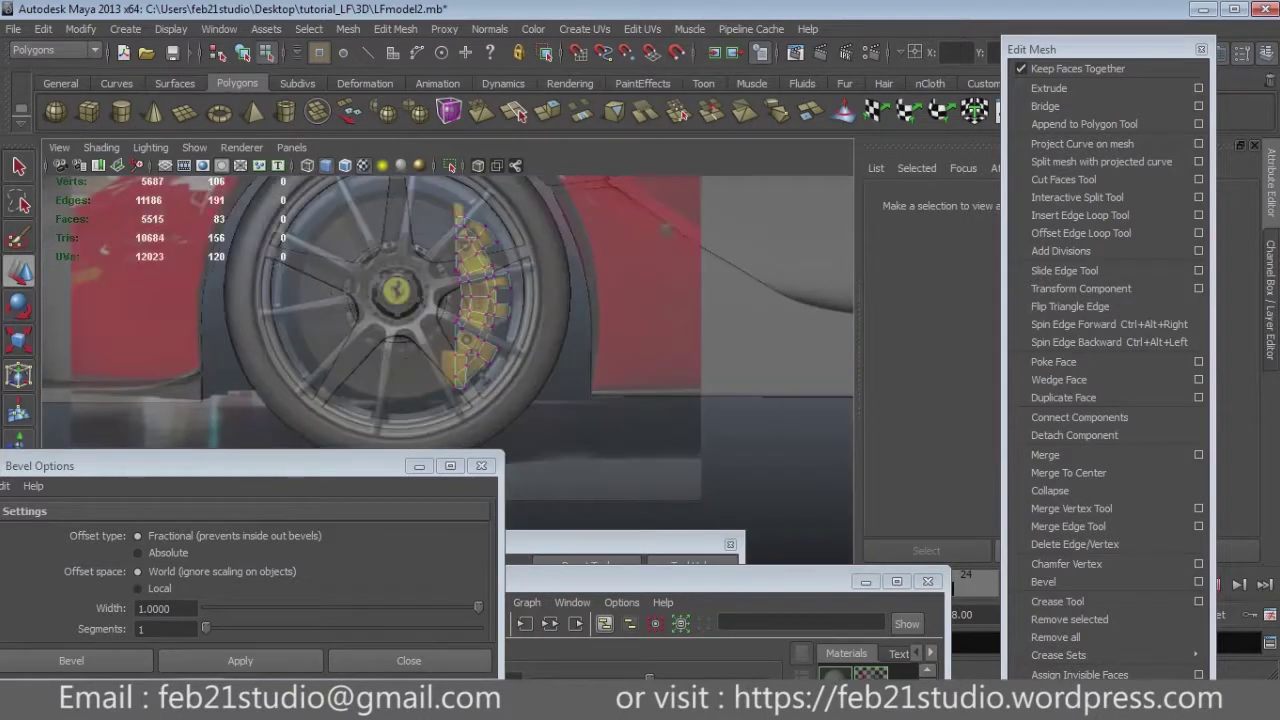
pyautogui.scroll(2, 447, 360)
pyautogui.scroll(2, 447, 360)
pyautogui.scroll(2, 447, 360)
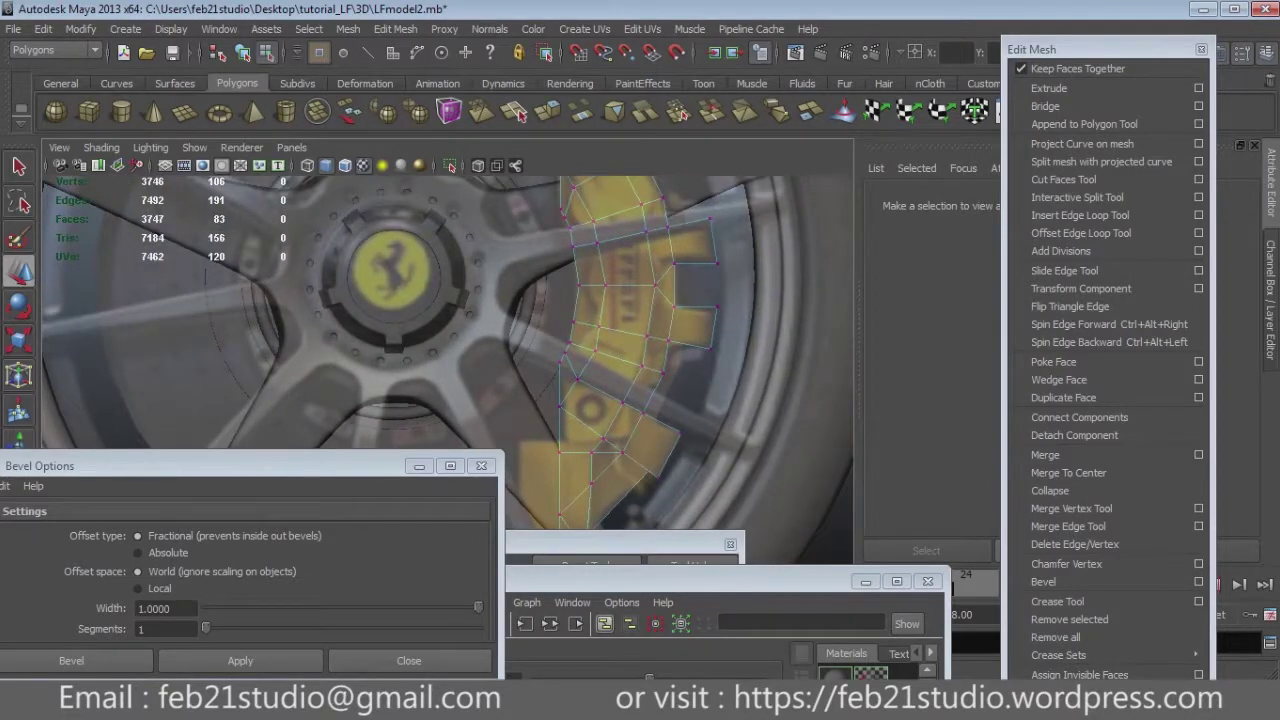
pyautogui.scroll(2, 447, 360)
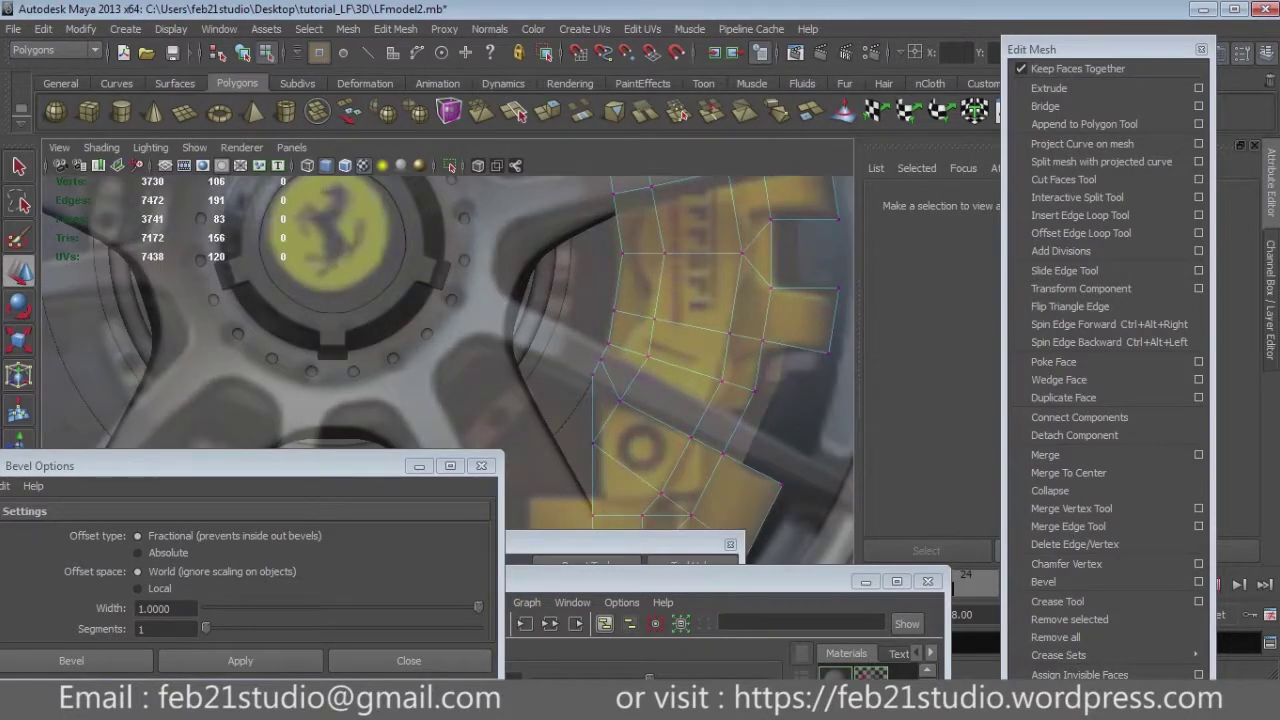
pyautogui.keyDown('alt'); pyautogui.moveTo(450, 360); pyautogui.dragTo(360, 360); pyautogui.keyUp('alt')
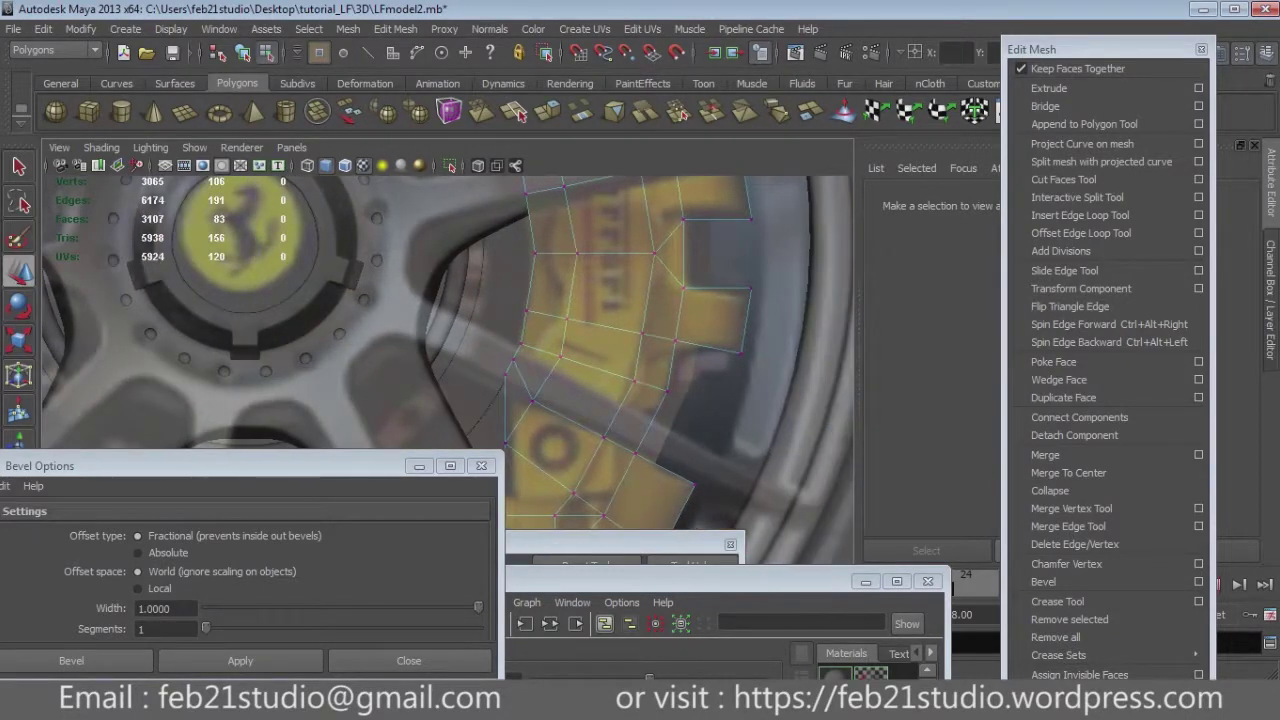
pyautogui.scroll(-3, 447, 360)
pyautogui.scroll(2, 447, 360)
pyautogui.scroll(2, 447, 360)
pyautogui.click(570, 300)
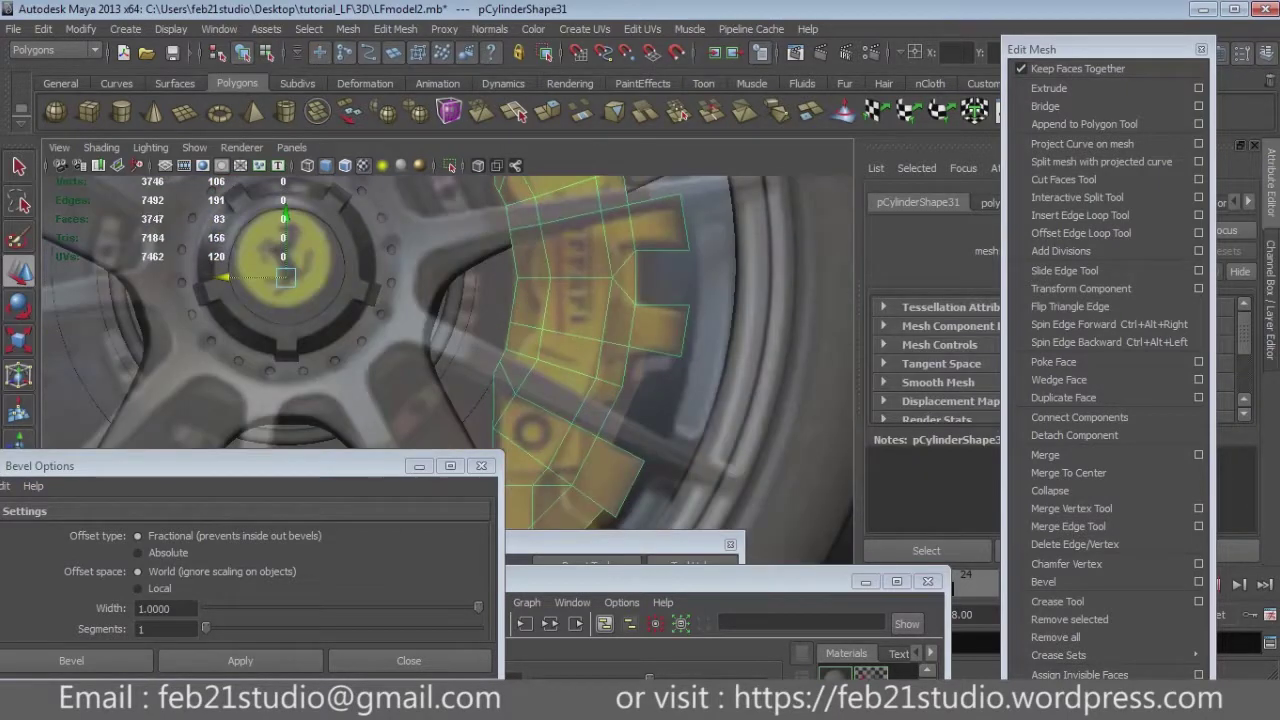
pyautogui.keyDown('alt'); pyautogui.moveTo(450, 360); pyautogui.dragTo(490, 380); pyautogui.keyUp('alt')
# Select two caliper vertices to check, then return to object mode in the four-view layout.
pyautogui.press('F8')
pyautogui.moveTo(712, 345)
pyautogui.mouseDown()
pyautogui.moveTo(745, 400)
pyautogui.moveTo(743, 357)
pyautogui.mouseUp()
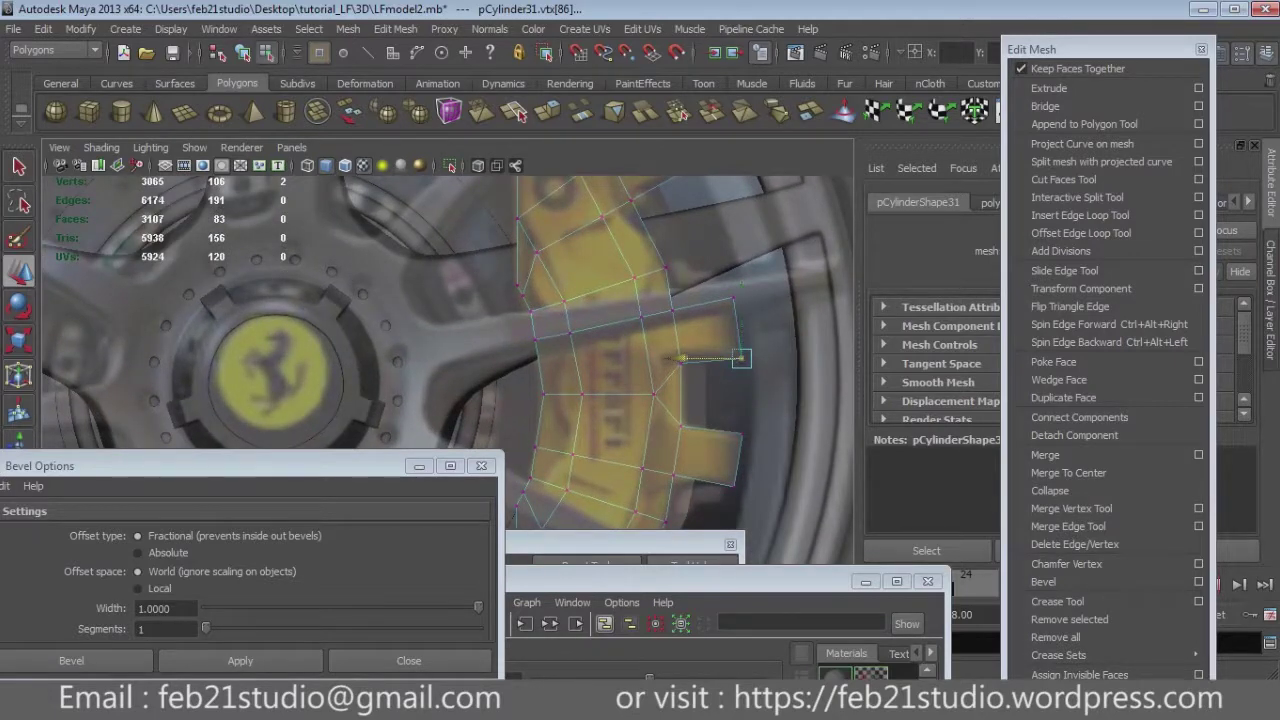
pyautogui.moveTo(680, 357)
pyautogui.keyDown('alt'); pyautogui.mouseDown()
pyautogui.moveTo(708, 438)
pyautogui.moveTo(730, 352)
pyautogui.mouseUp(); pyautogui.keyUp('alt')
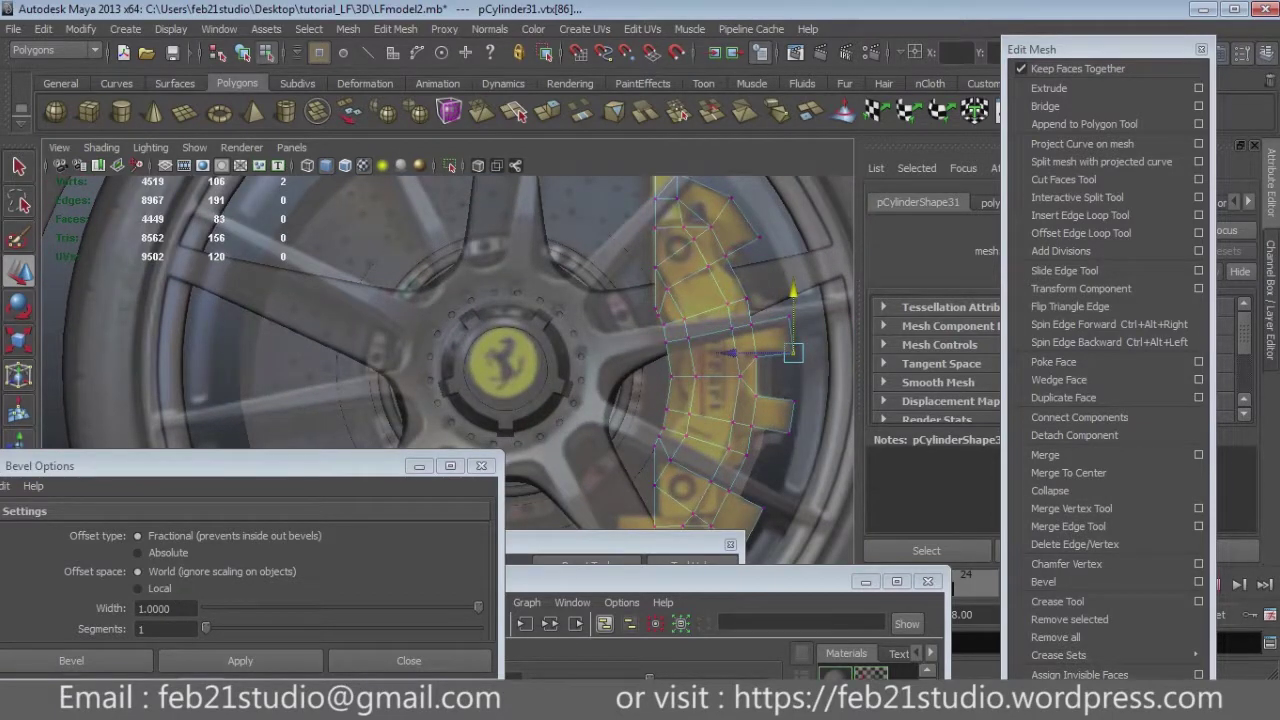
pyautogui.keyDown('alt'); pyautogui.moveTo(730, 352); pyautogui.dragTo(745, 380); pyautogui.keyUp('alt')
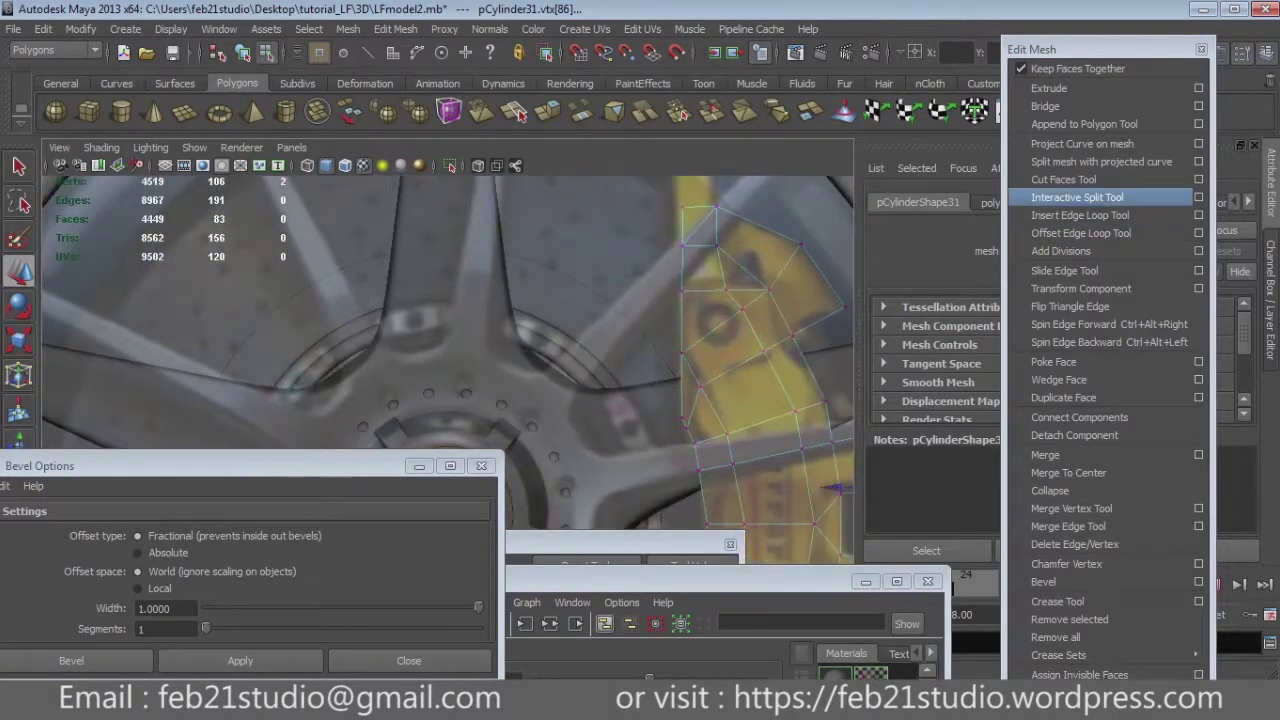
pyautogui.press('F8')
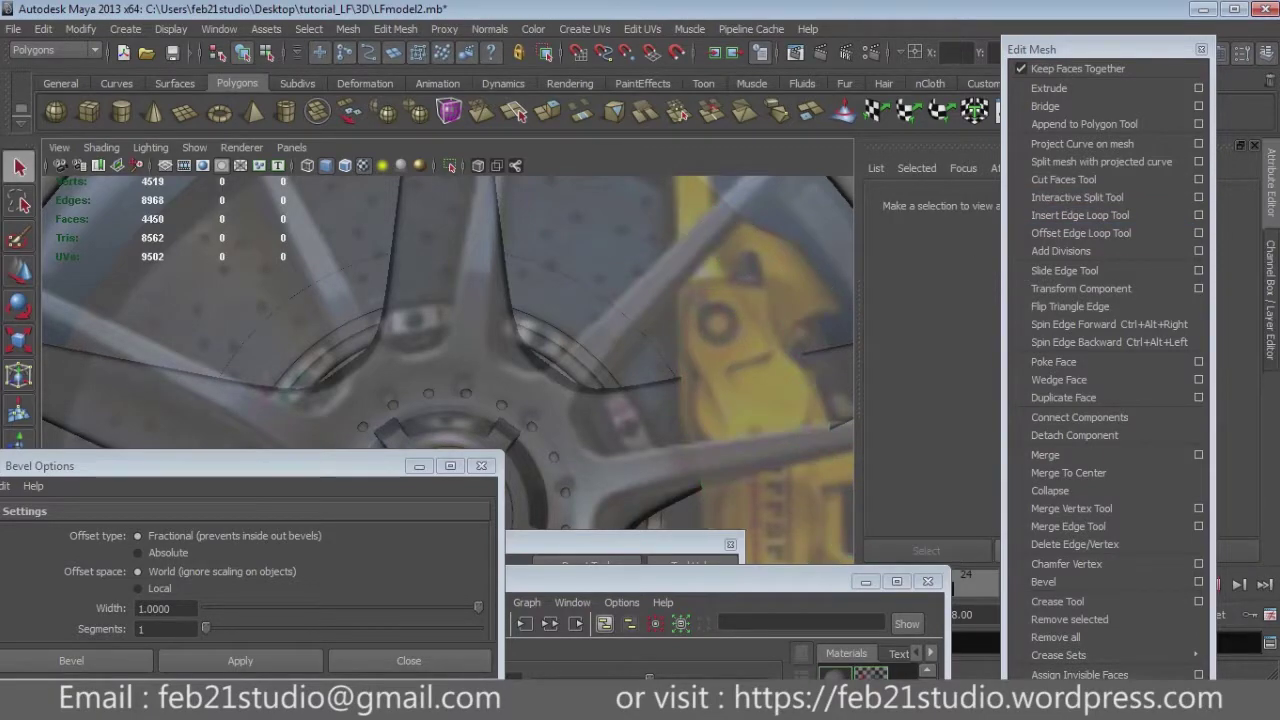
pyautogui.press('space')
pyautogui.press('space')
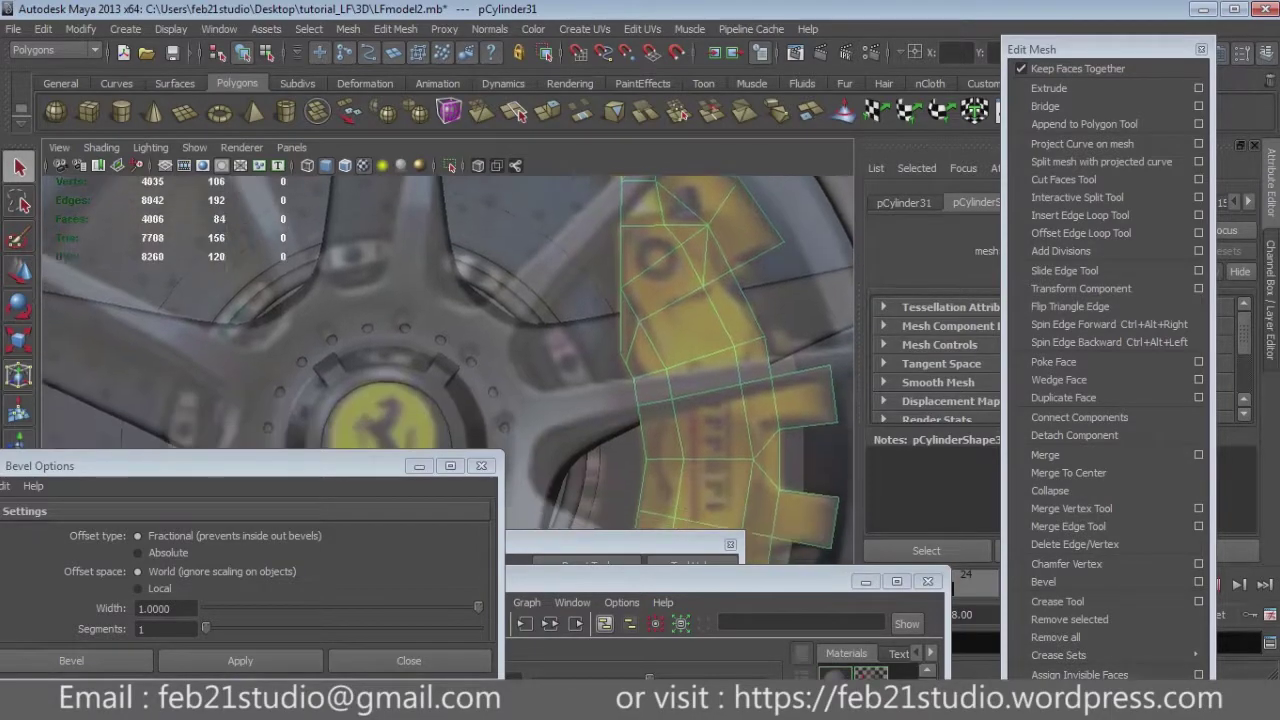
# Trim the caliper to 95 vertices and 73 faces, then frame it in object mode.
pyautogui.press('space')
pyautogui.press('space')
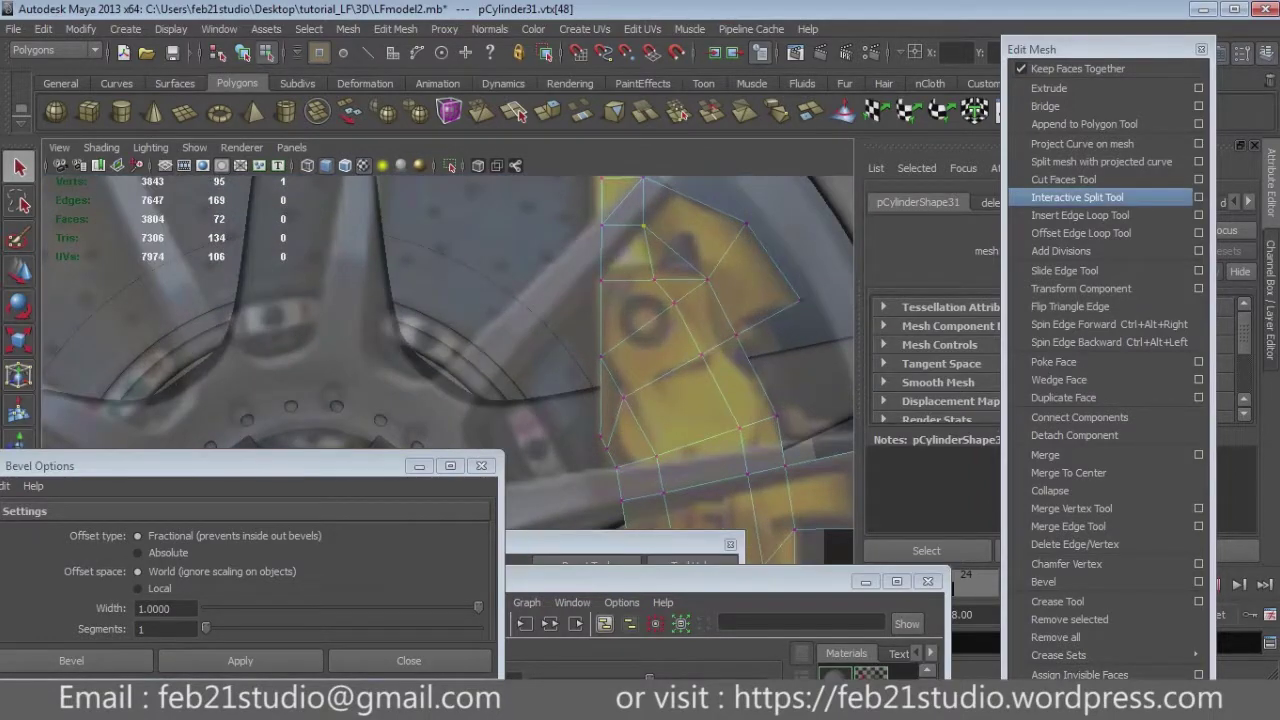
pyautogui.press('F8')
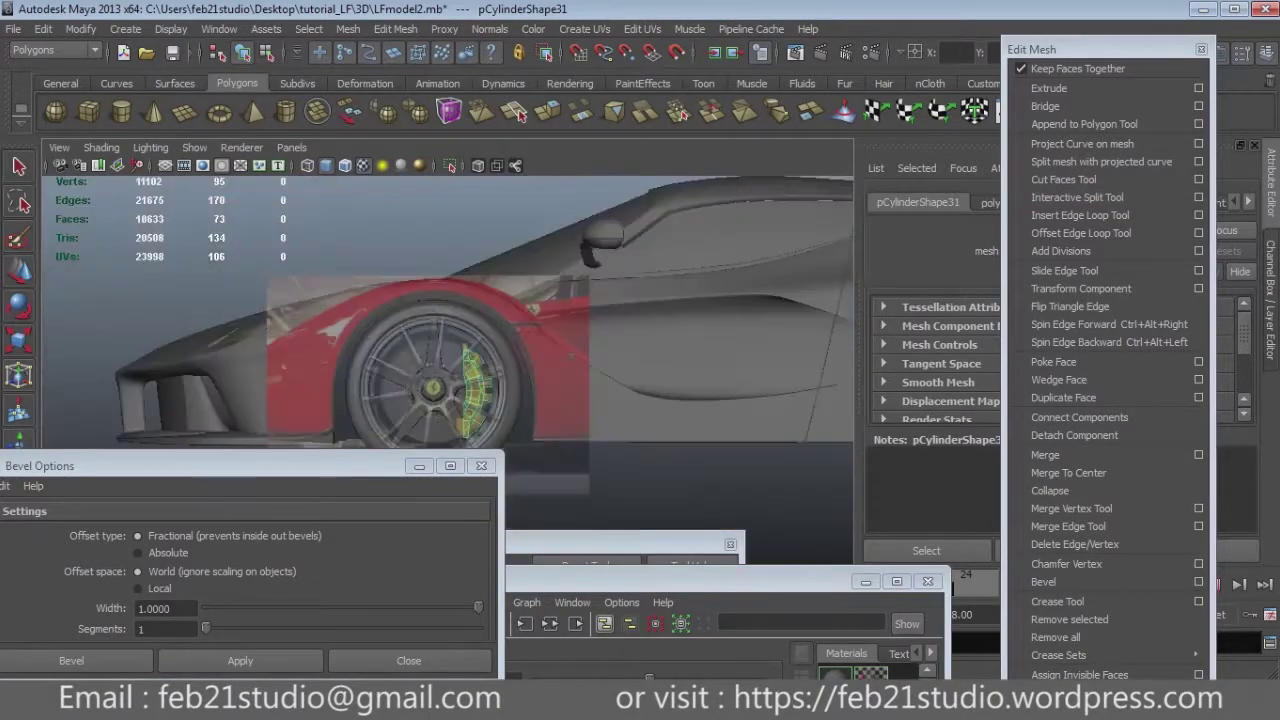
pyautogui.press('f')
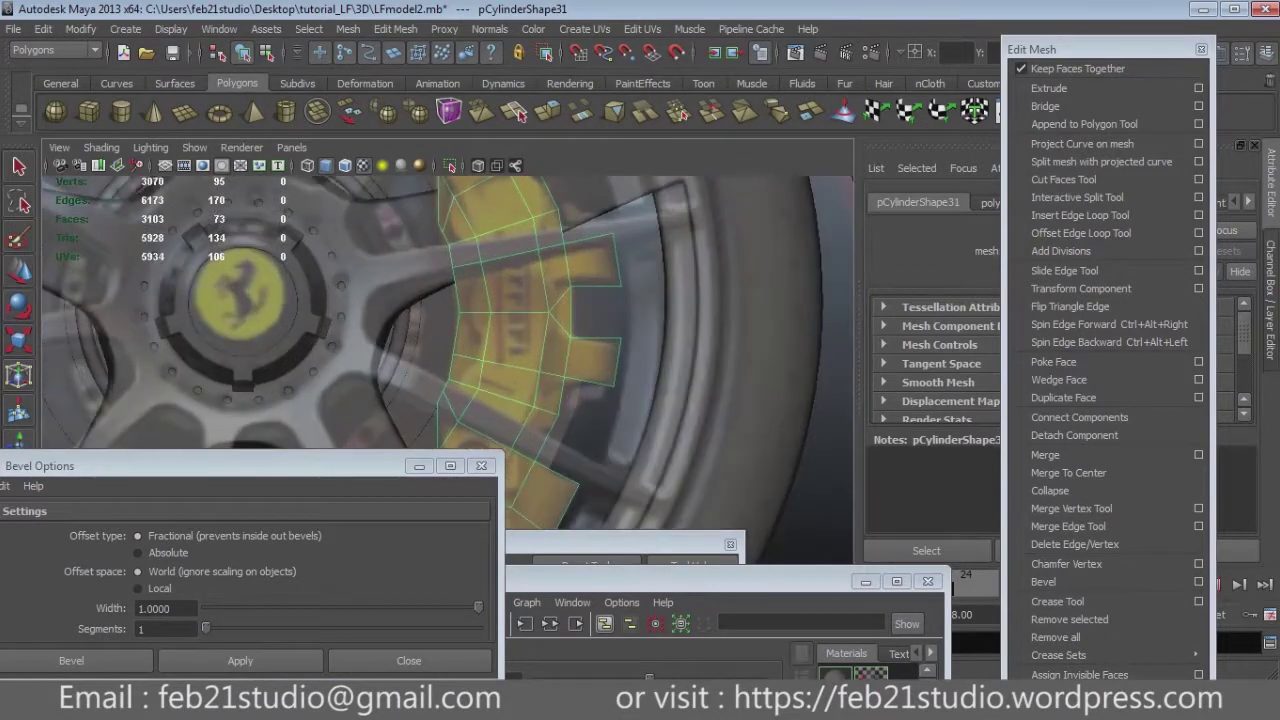
# Move a lower-tab vertex onto the photo's caliper outline and orbit to check the fit.
pyautogui.press('w')
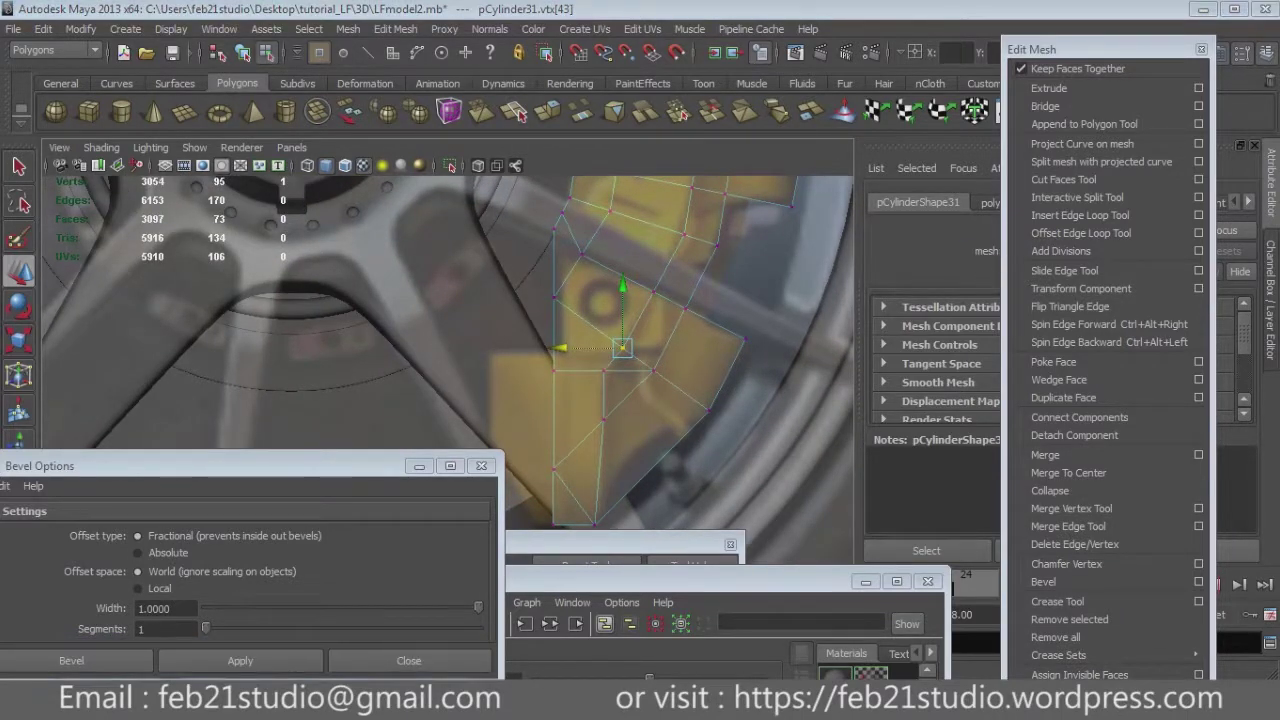
pyautogui.keyDown('alt'); pyautogui.moveTo(600, 360); pyautogui.dragTo(605, 330); pyautogui.keyUp('alt')
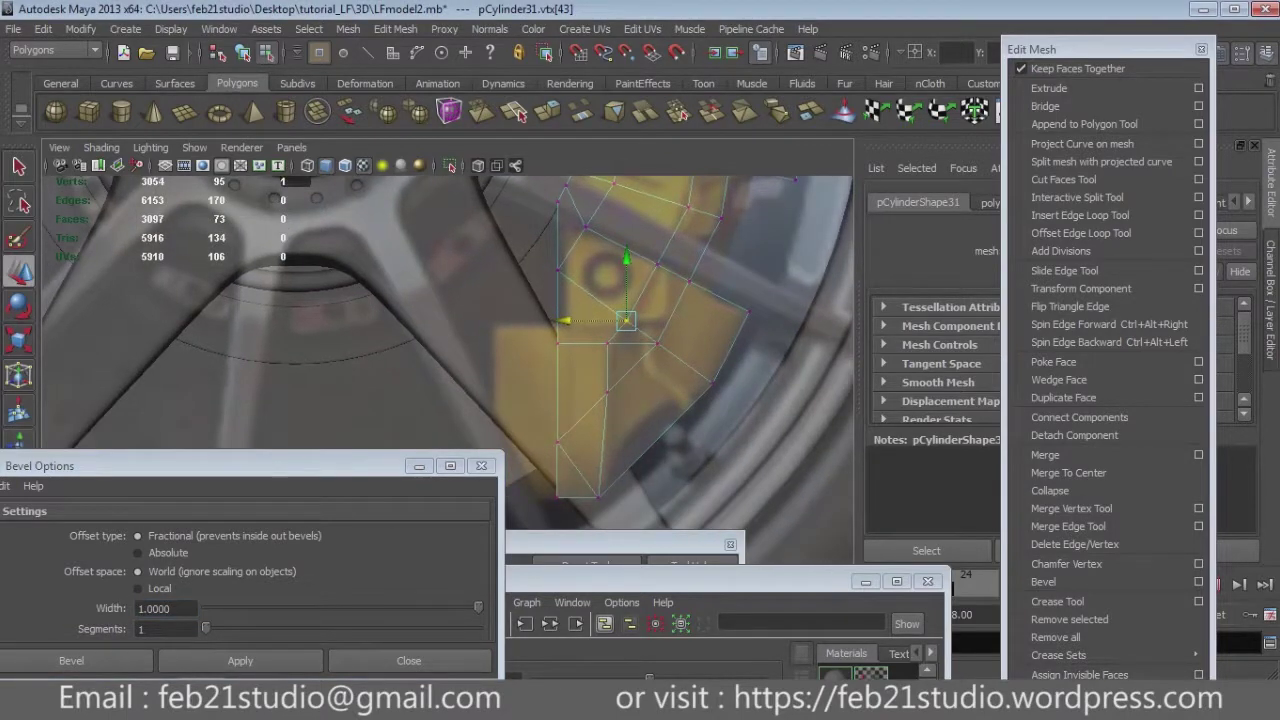
pyautogui.scroll(-3, 450, 370)
pyautogui.scroll(-2, 450, 370)
pyautogui.scroll(-1, 450, 370)
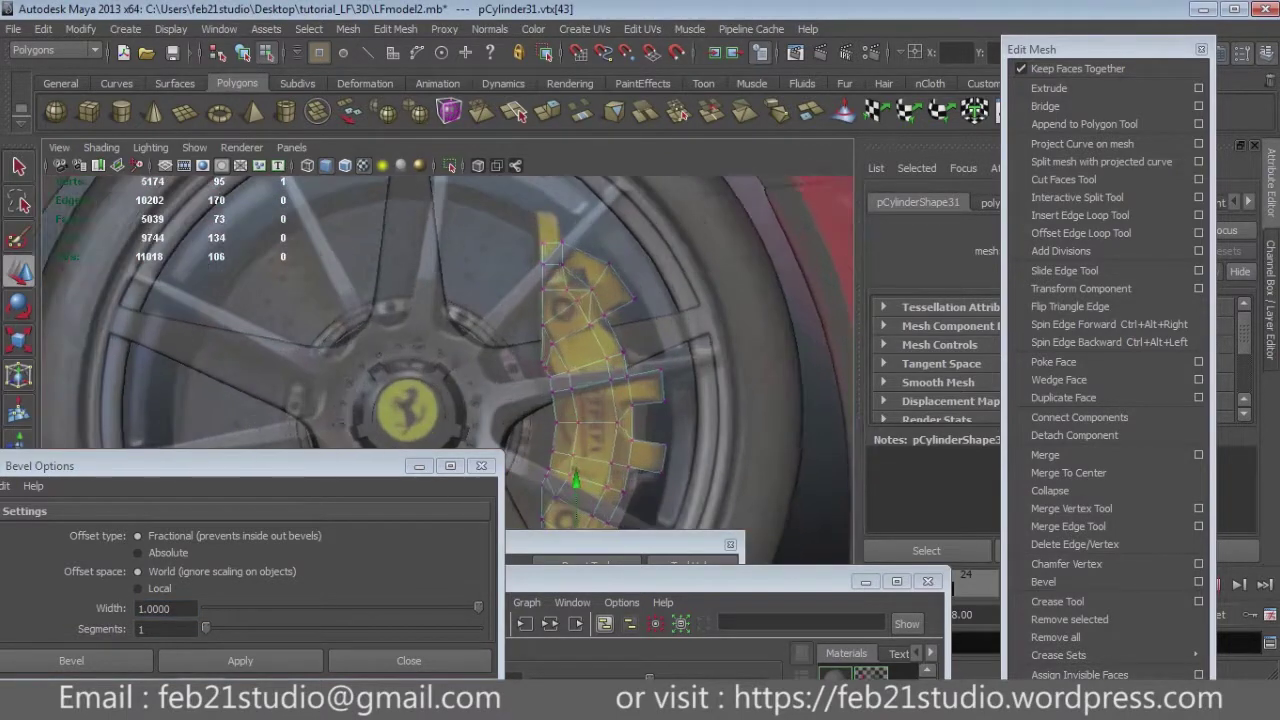
pyautogui.keyDown('alt'); pyautogui.moveTo(600, 400); pyautogui.dragTo(560, 330); pyautogui.keyUp('alt')
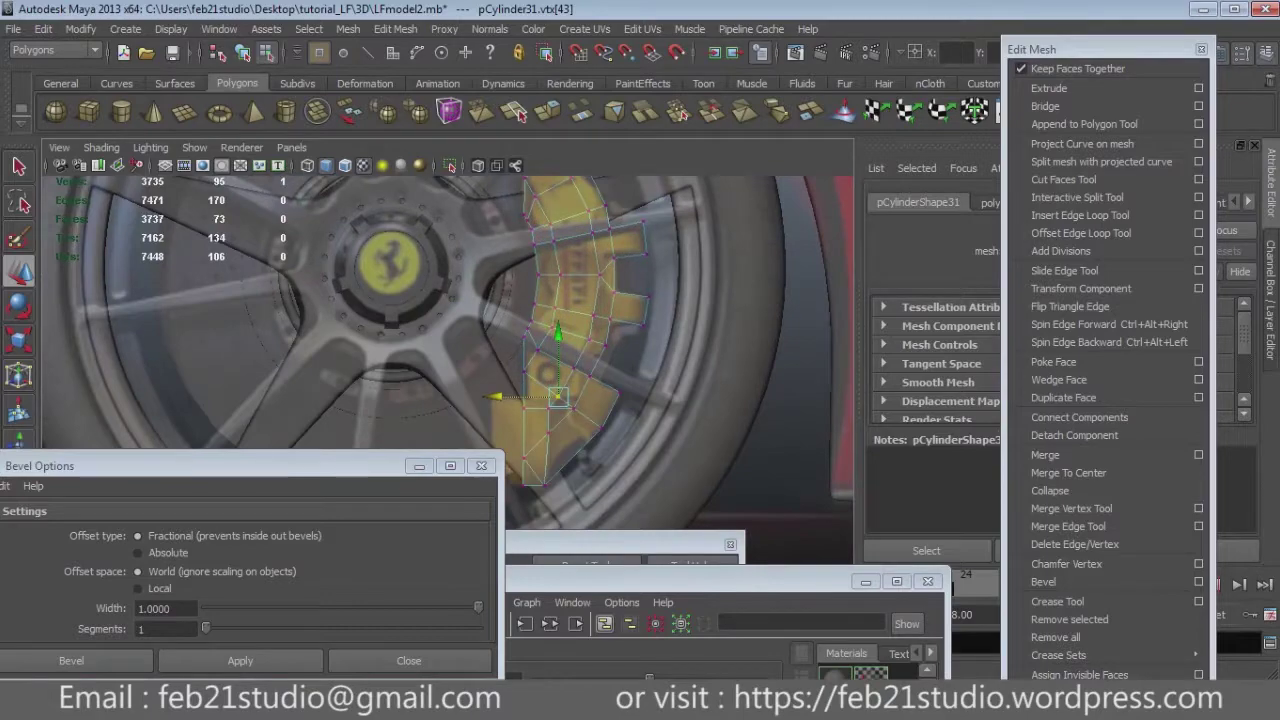
pyautogui.keyDown('alt'); pyautogui.moveTo(600, 360); pyautogui.dragTo(620, 400); pyautogui.keyUp('alt')
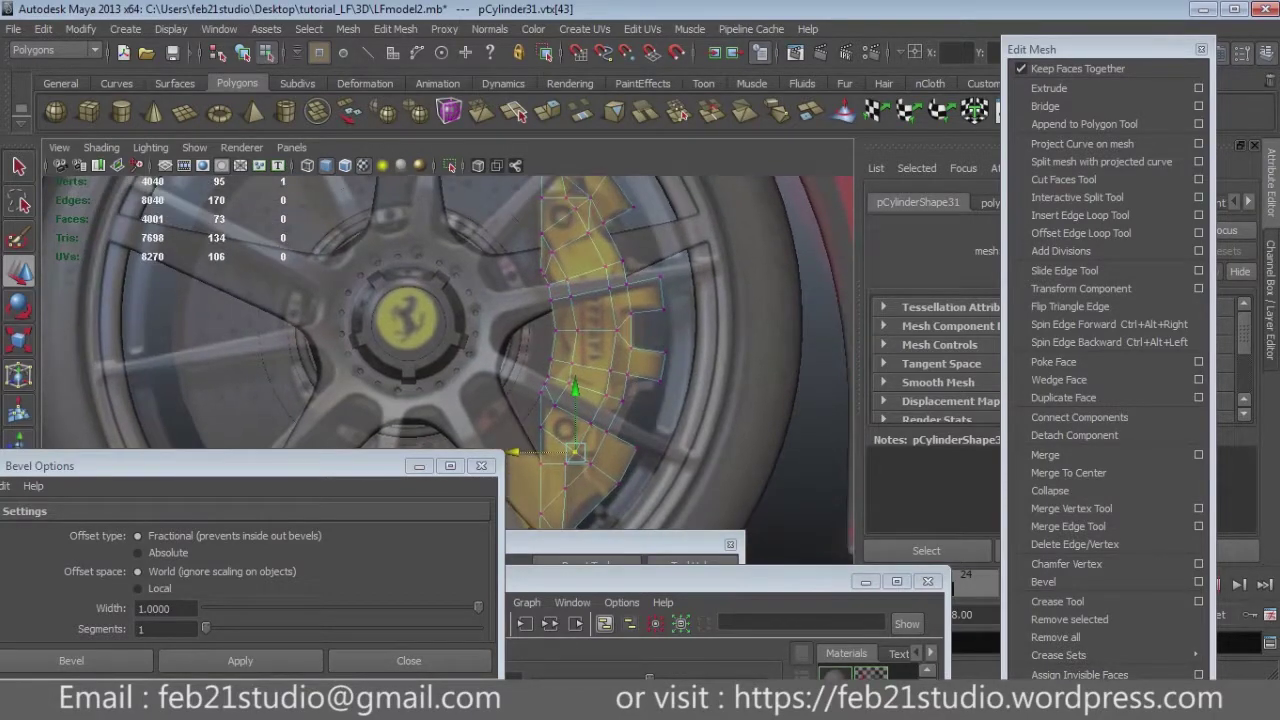
pyautogui.scroll(5, 450, 350)
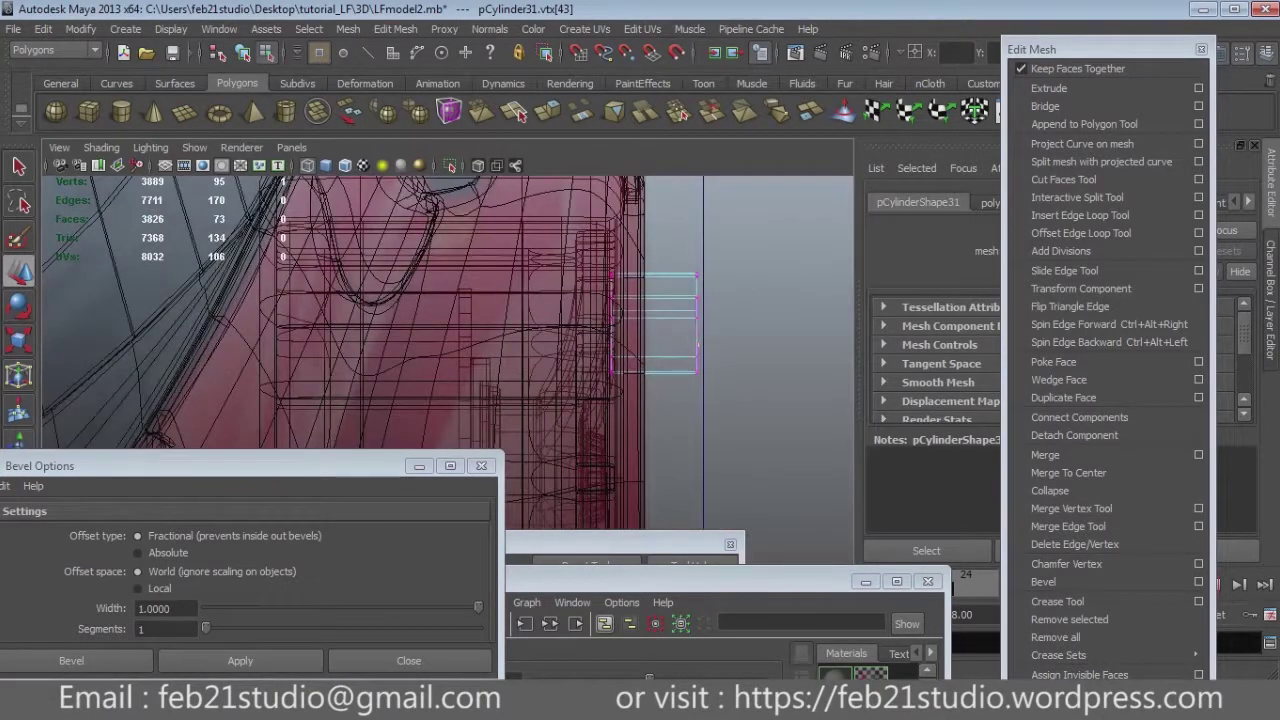
# Extrude all caliper faces to give the traced outline solid thickness.
pyautogui.scroll(1, 450, 350)
pyautogui.hotkey('ctrl', 'z')
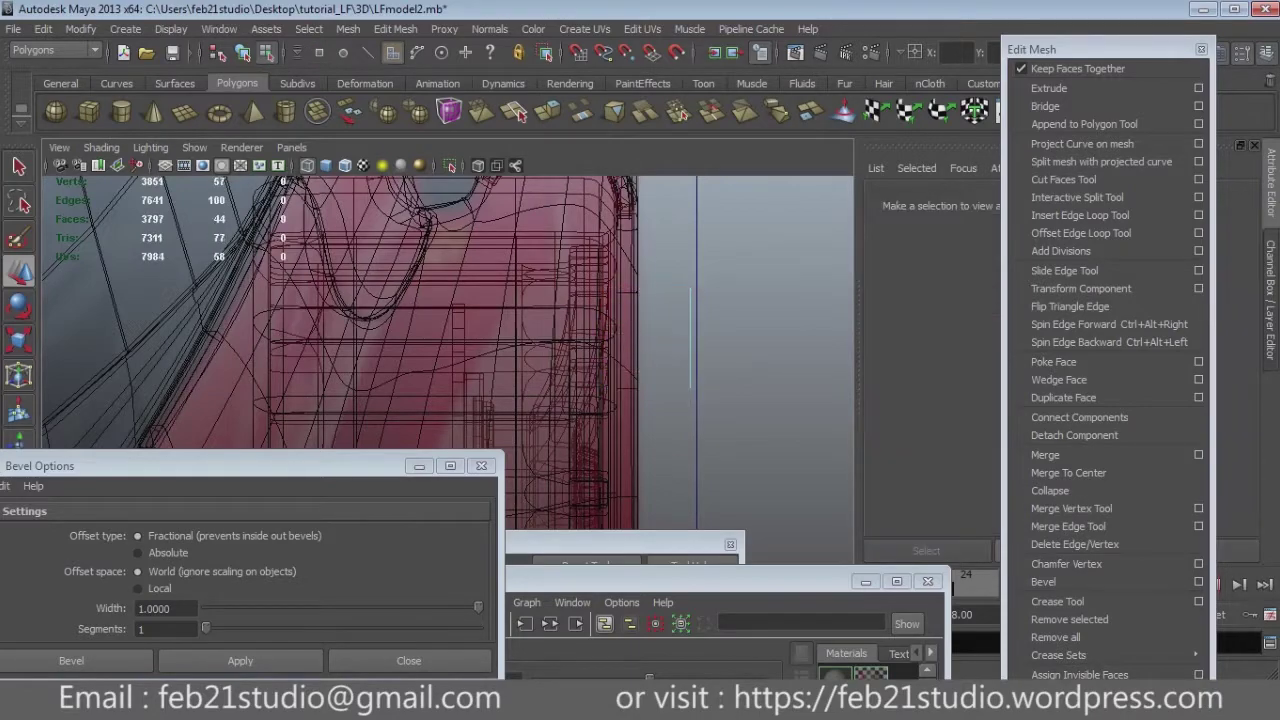
pyautogui.click(1049, 88)
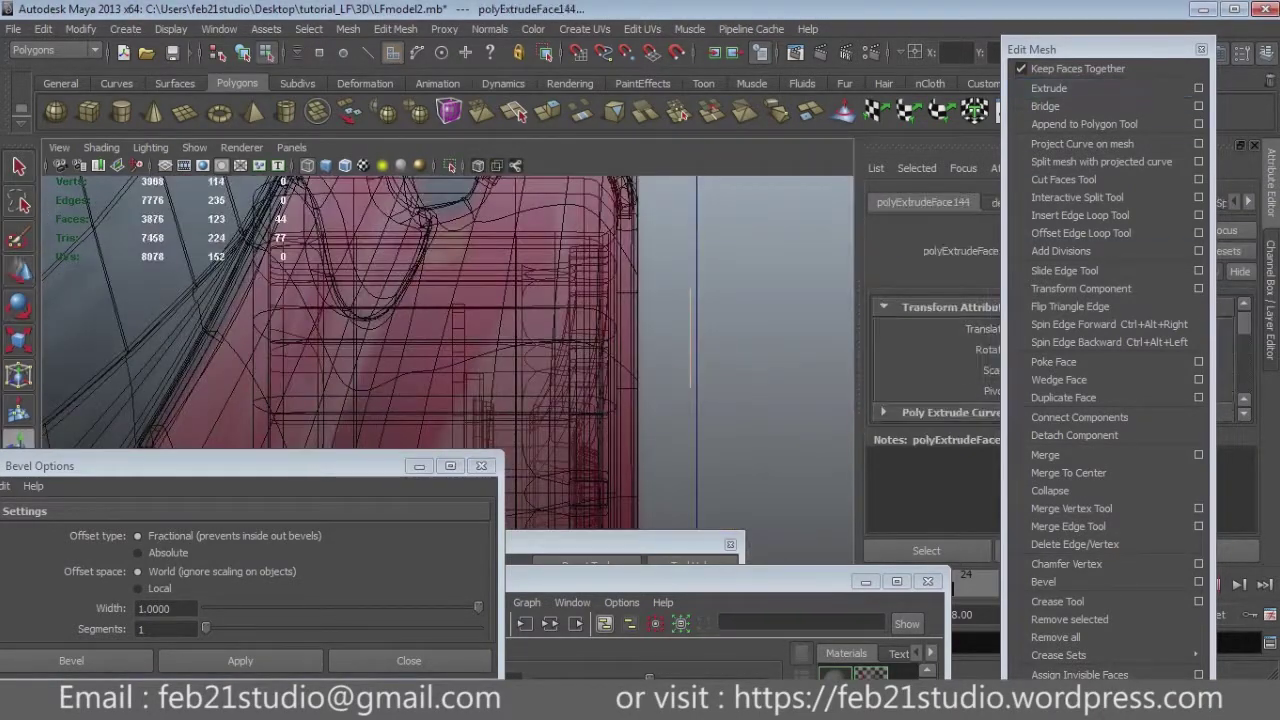
pyautogui.scroll(-2, 450, 350)
pyautogui.scroll(-2, 450, 350)
pyautogui.scroll(-3, 450, 350)
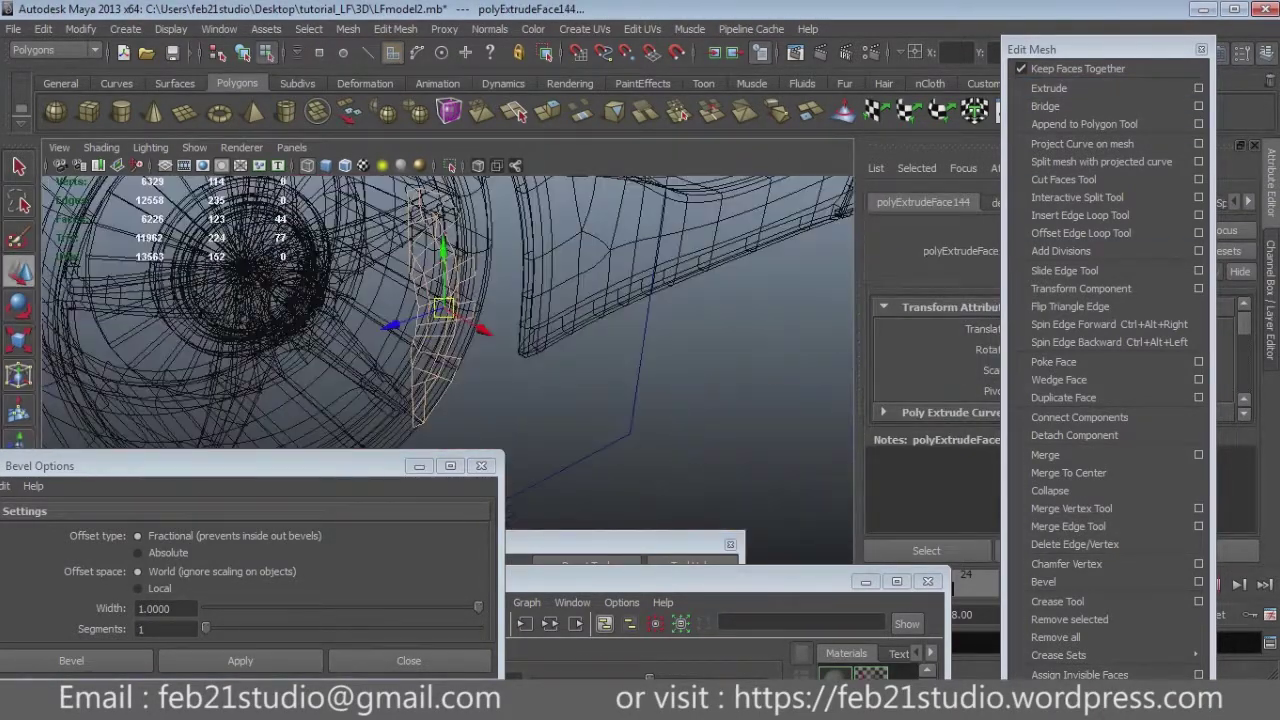
pyautogui.scroll(2, 450, 310)
pyautogui.moveTo(450, 310)
pyautogui.keyDown('alt'); pyautogui.mouseDown()
pyautogui.moveTo(520, 320)
pyautogui.moveTo(480, 330)
pyautogui.moveTo(690, 330)
pyautogui.mouseUp(); pyautogui.keyUp('alt')
pyautogui.click(700, 400)
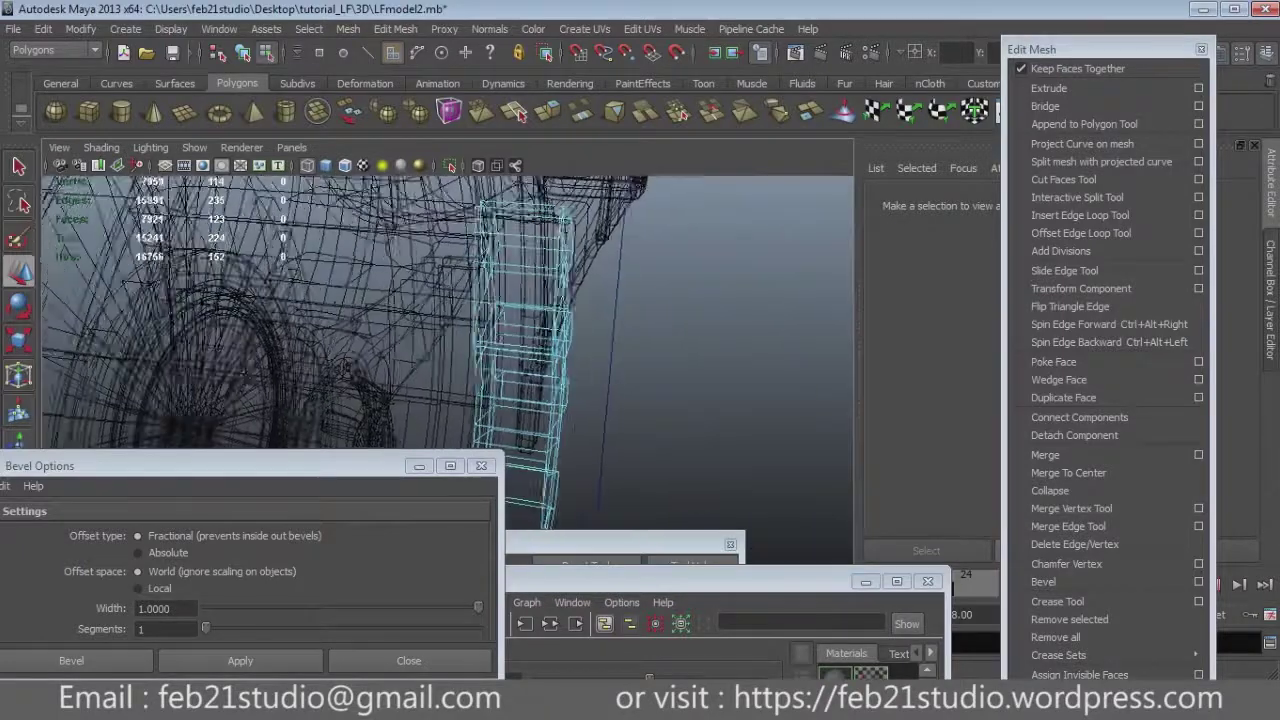
# In shaded view, select the caliper's front faces and extrude them again with Ctrl+E.
pyautogui.press('5')
pyautogui.click(535, 300)
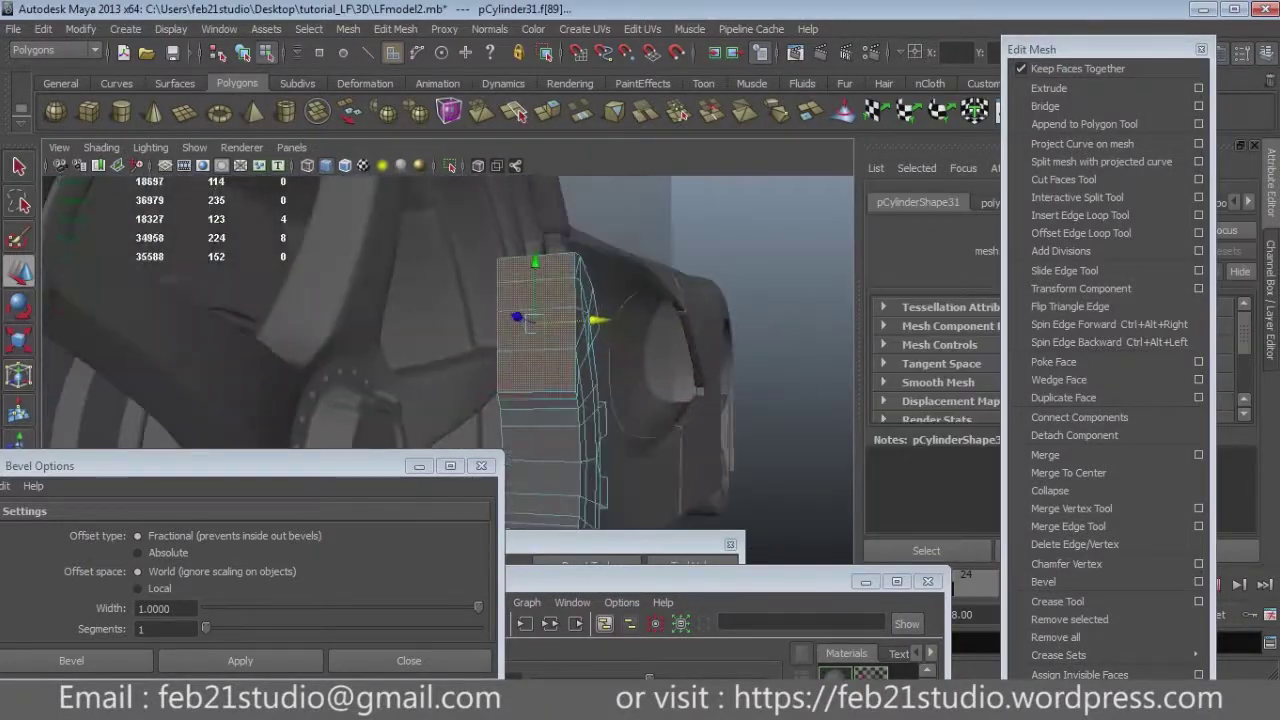
pyautogui.keyDown('alt'); pyautogui.moveTo(560, 330); pyautogui.dragTo(680, 330); pyautogui.keyUp('alt')
pyautogui.click(590, 385)
pyautogui.keyDown('alt'); pyautogui.moveTo(600, 330); pyautogui.dragTo(650, 330); pyautogui.keyUp('alt')
pyautogui.click(630, 395)
pyautogui.click(615, 280)
pyautogui.scroll(-2, 450, 350)
pyautogui.scroll(-3, 450, 350)
pyautogui.scroll(-2, 450, 350)
pyautogui.press('f')
pyautogui.hotkey('ctrl', 'e')
pyautogui.moveTo(600, 330)
pyautogui.keyDown('alt'); pyautogui.mouseDown()
pyautogui.moveTo(640, 320)
pyautogui.moveTo(657, 296)
pyautogui.mouseUp(); pyautogui.keyUp('alt')
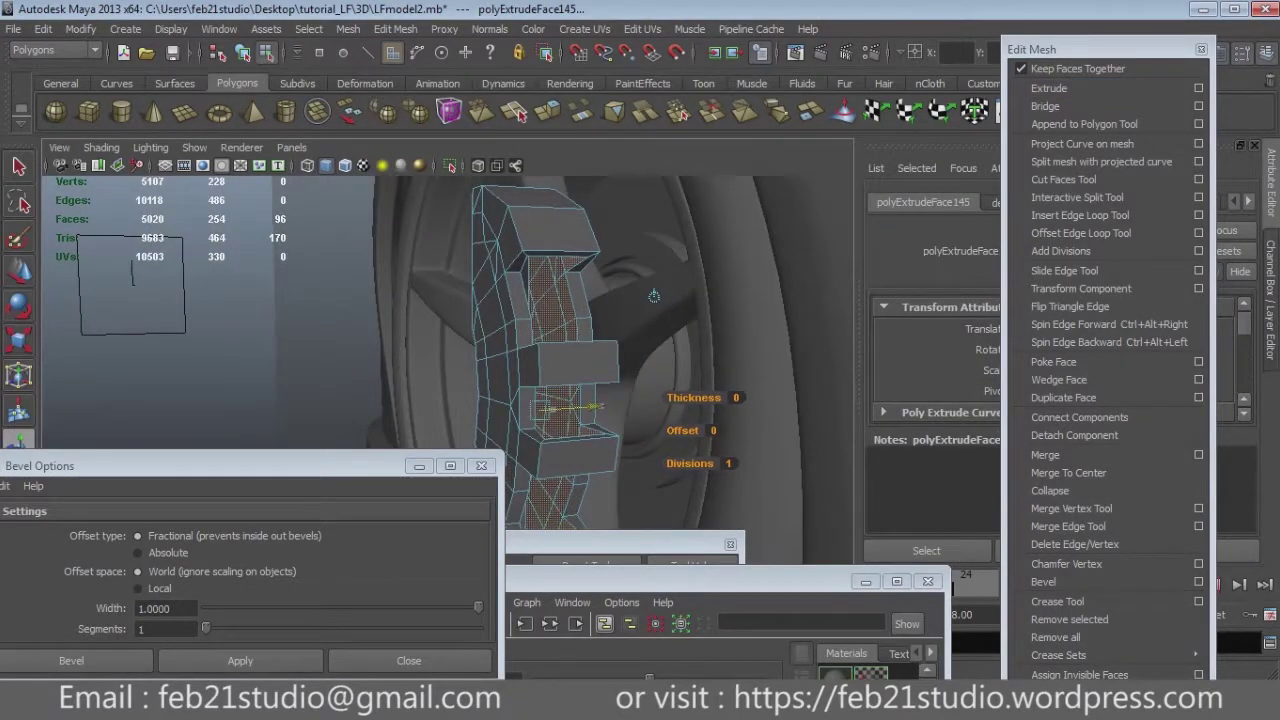
# Orbit around the extruded tab and step back through earlier views of the caliper.
pyautogui.keyDown('alt'); pyautogui.moveTo(651, 296); pyautogui.dragTo(654, 267); pyautogui.keyUp('alt')
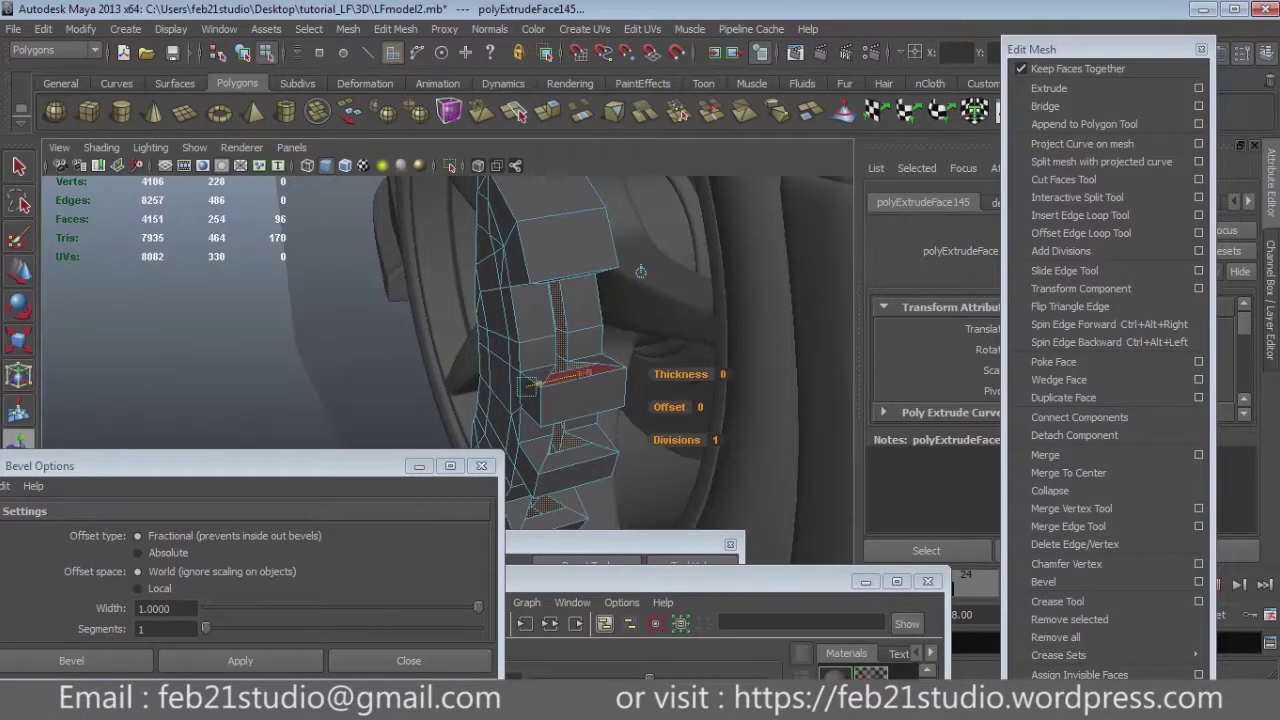
pyautogui.keyDown('alt'); pyautogui.moveTo(640, 271); pyautogui.dragTo(660, 280); pyautogui.keyUp('alt')
pyautogui.press('space')
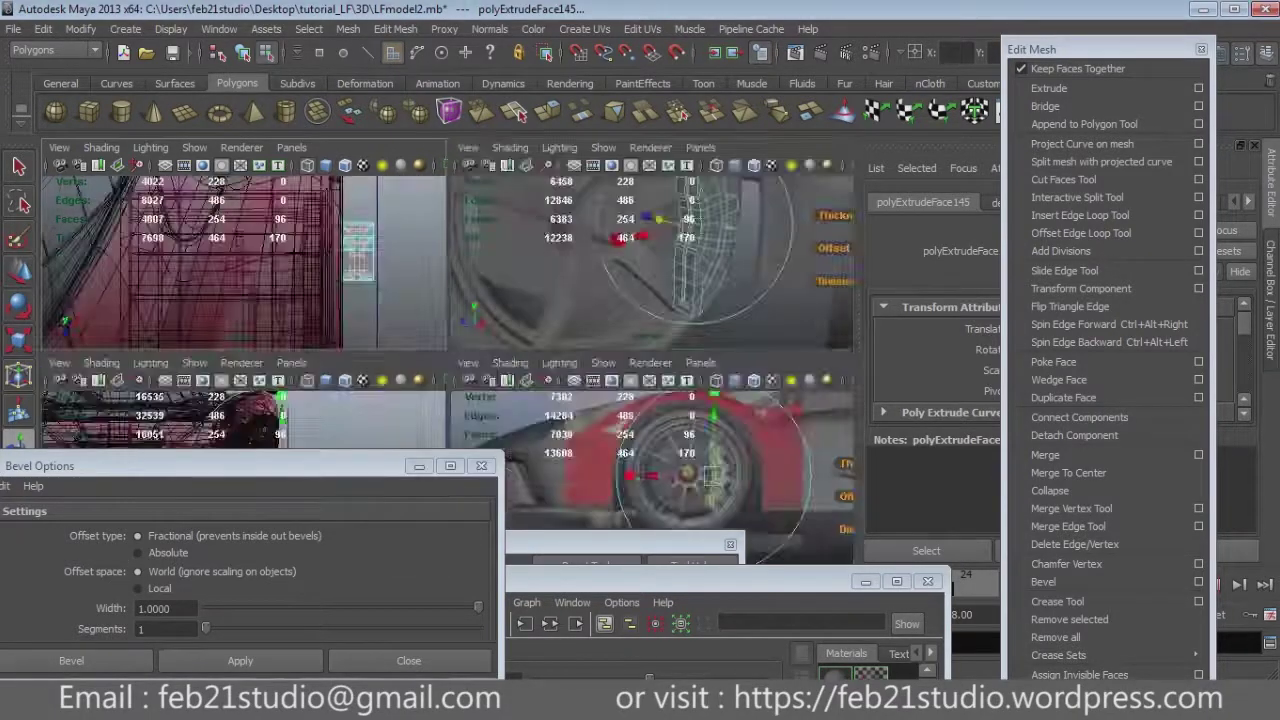
pyautogui.press('space')
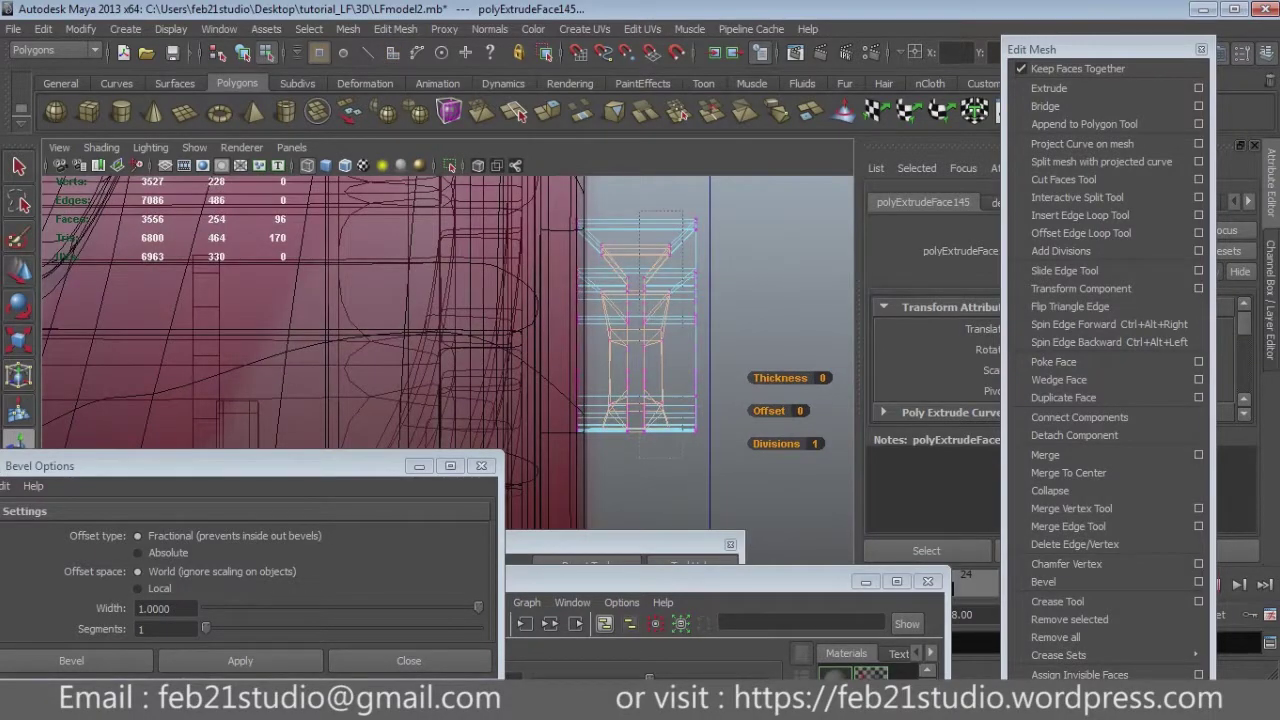
pyautogui.hotkey('ctrl', 'z')
pyautogui.hotkey('ctrl', 'z')
pyautogui.hotkey('ctrl', 'z')
pyautogui.hotkey('ctrl', 'z')
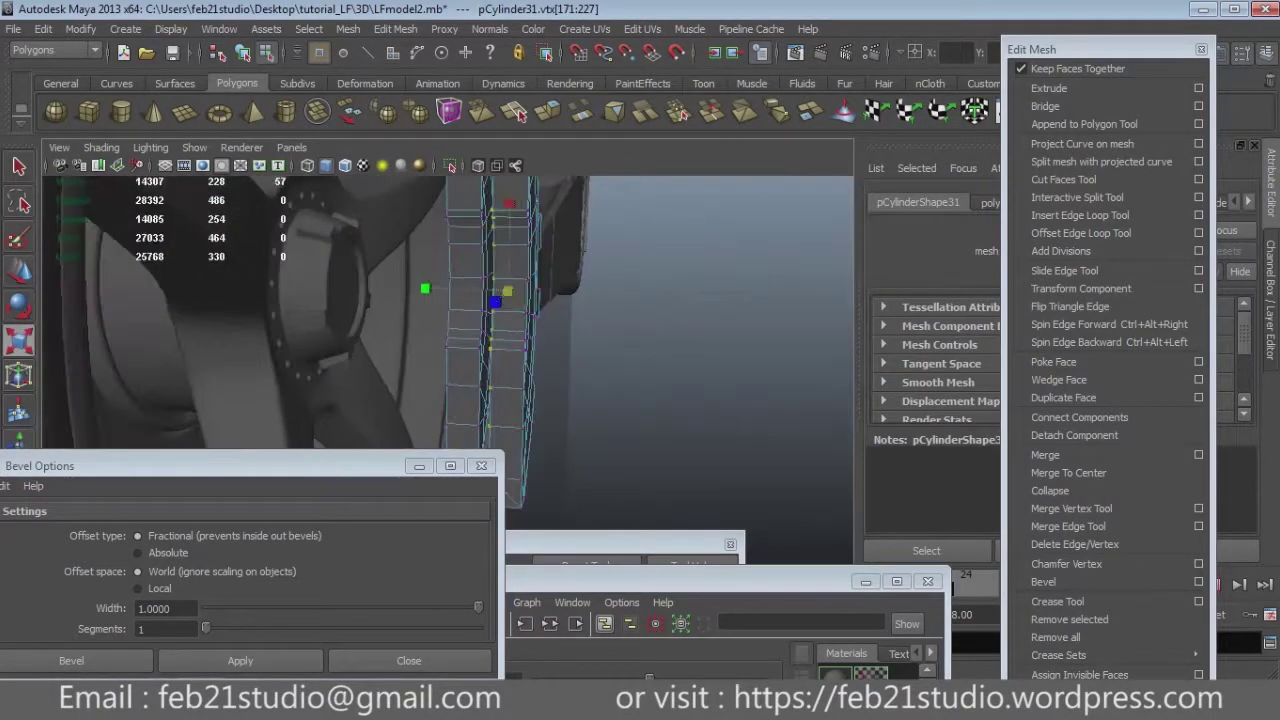
pyautogui.hotkey('ctrl', 'z')
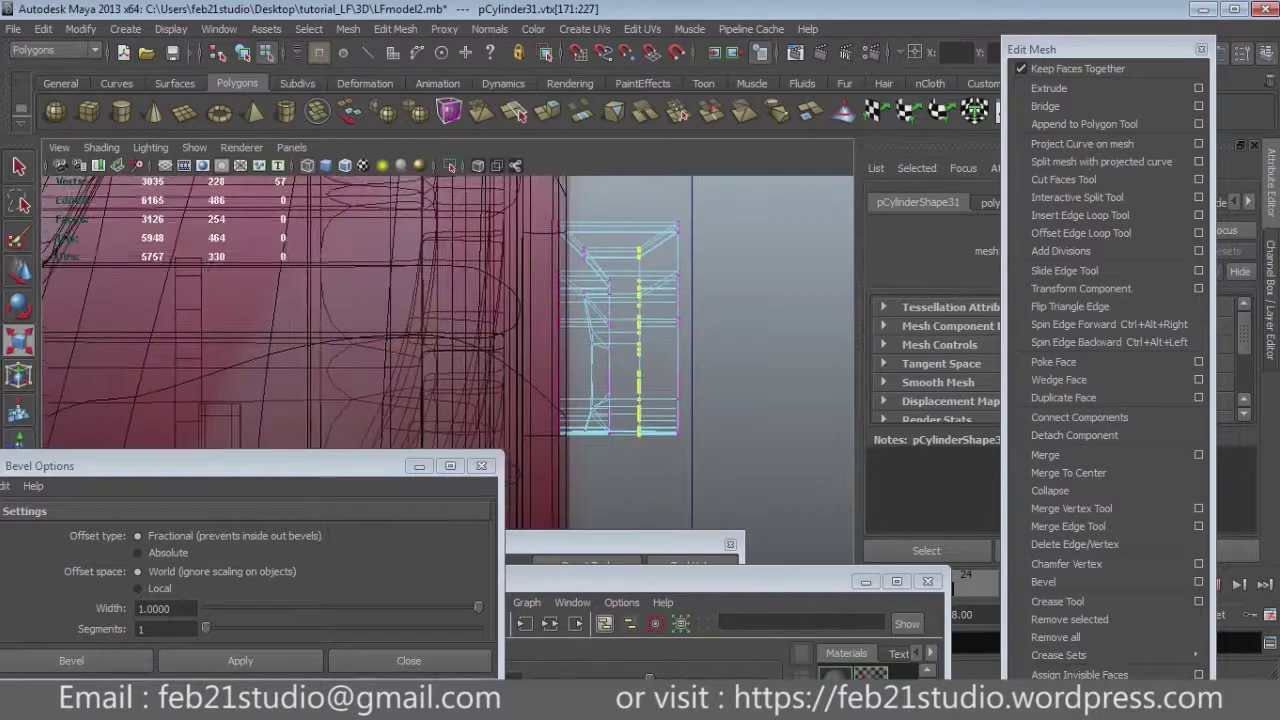
pyautogui.hotkey('ctrl', 'z')
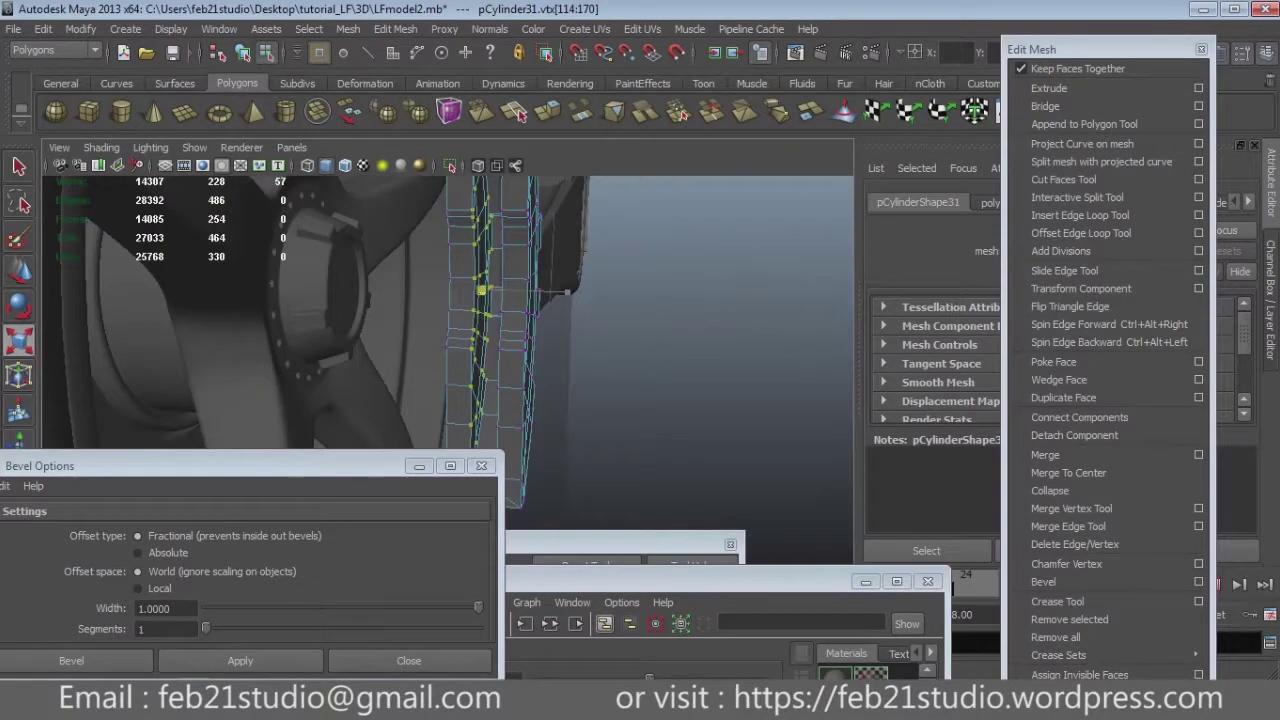
pyautogui.hotkey('ctrl', 'z')
pyautogui.hotkey('ctrl', 'z')
pyautogui.hotkey('ctrl', 'z')
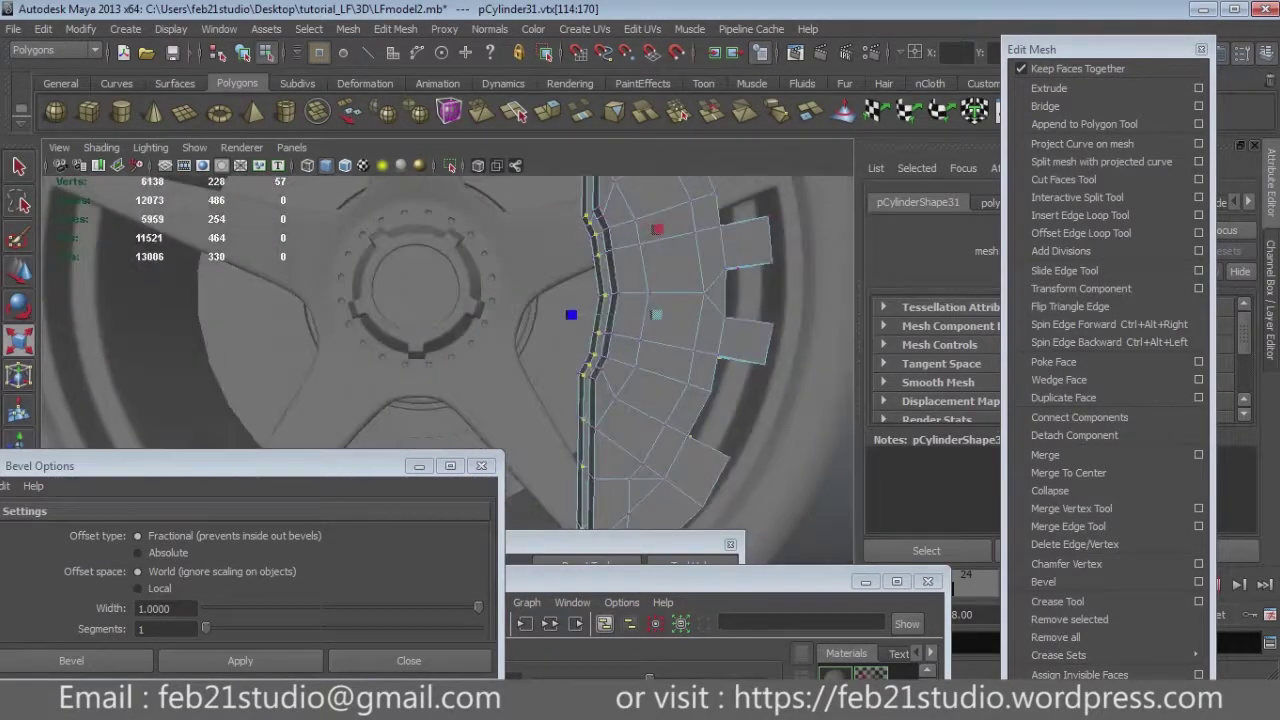
pyautogui.hotkey('ctrl', 'z')
pyautogui.hotkey('ctrl', 'z')
pyautogui.hotkey('ctrl', 'z')
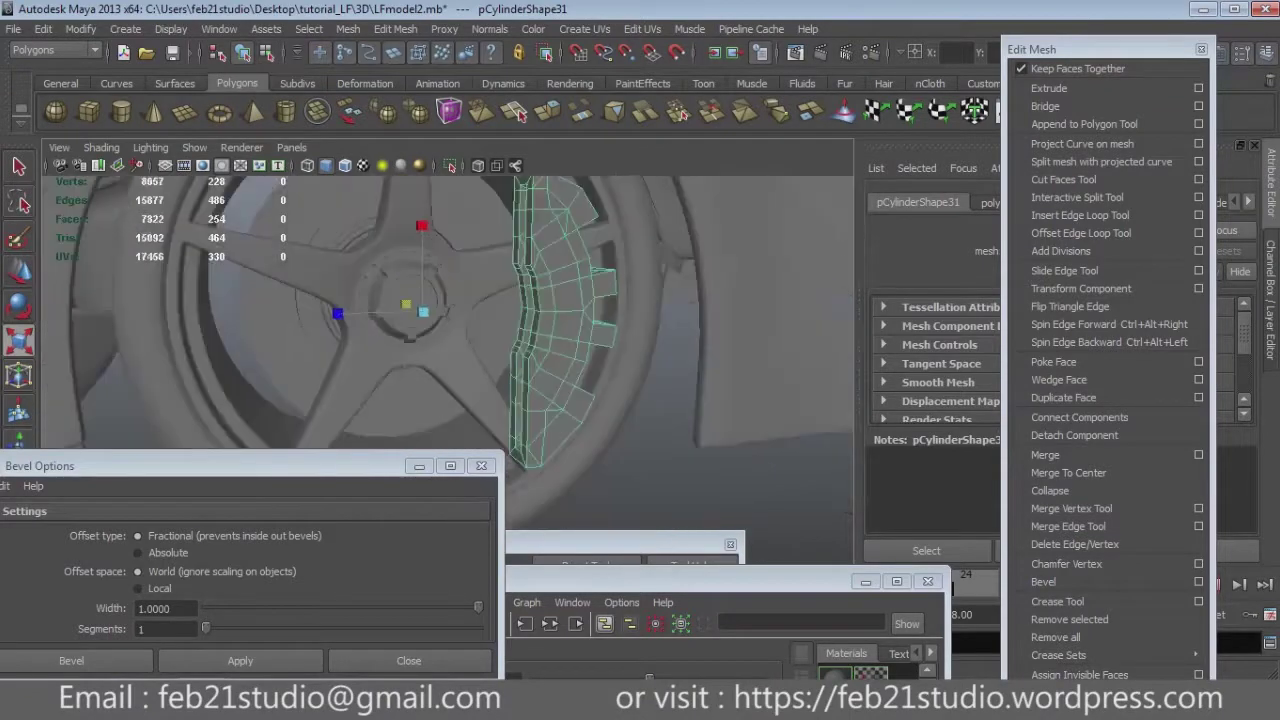
pyautogui.hotkey('ctrl', 'z')
pyautogui.hotkey('ctrl', 'z')
pyautogui.hotkey('ctrl', 'z')
pyautogui.hotkey('ctrl', 'z')
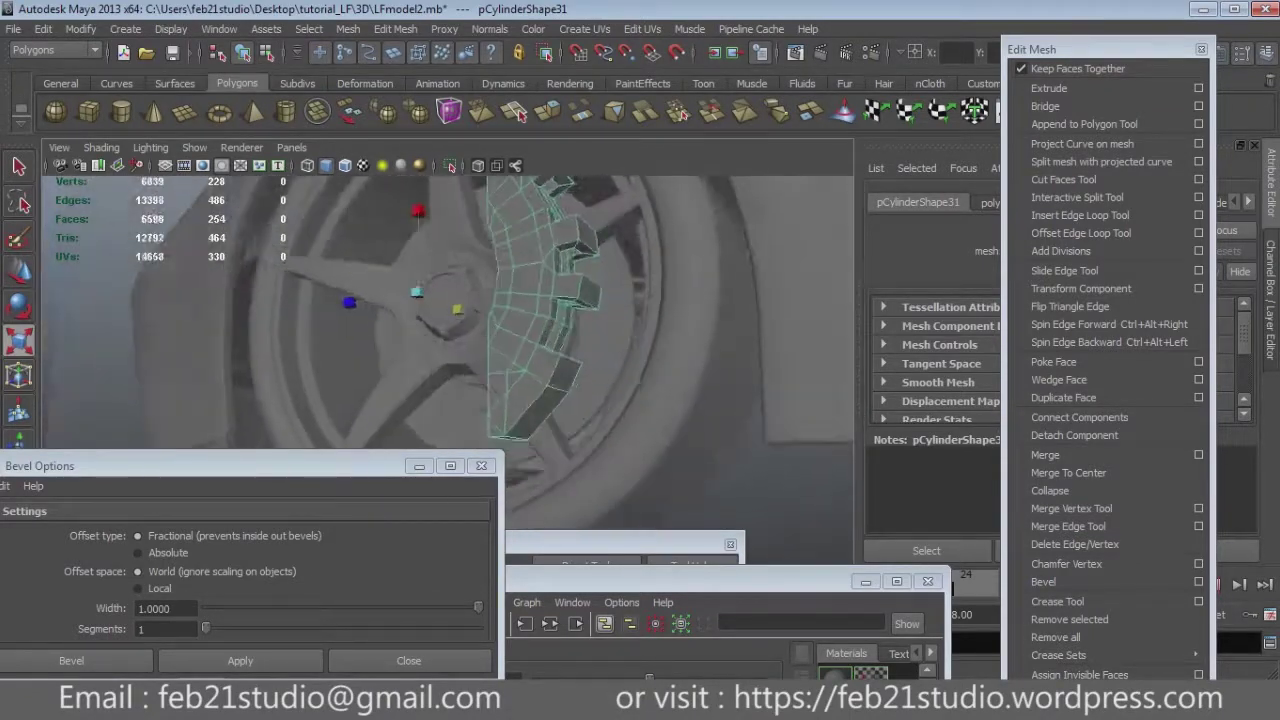
pyautogui.hotkey('ctrl', 'z')
pyautogui.hotkey('ctrl', 'z')
pyautogui.hotkey('ctrl', 'z')
pyautogui.hotkey('ctrl', 'z')
pyautogui.hotkey('ctrl', 'z')
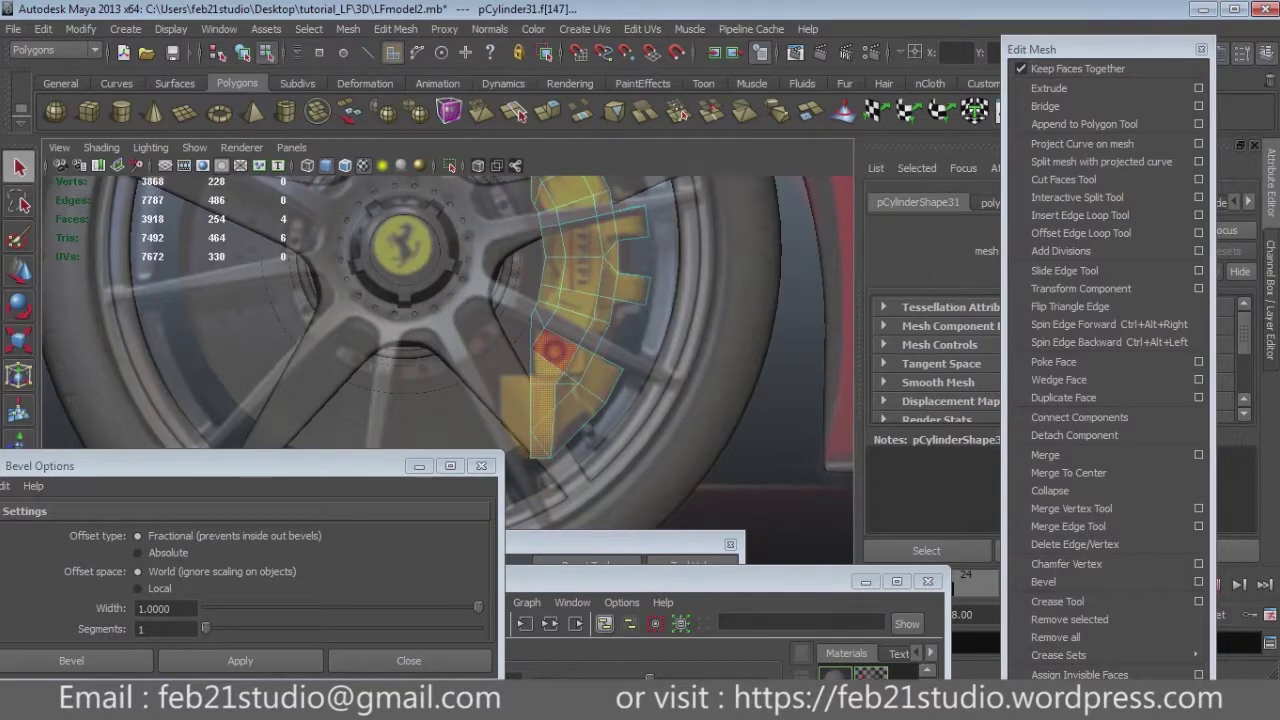
pyautogui.hotkey('ctrl', 'z')
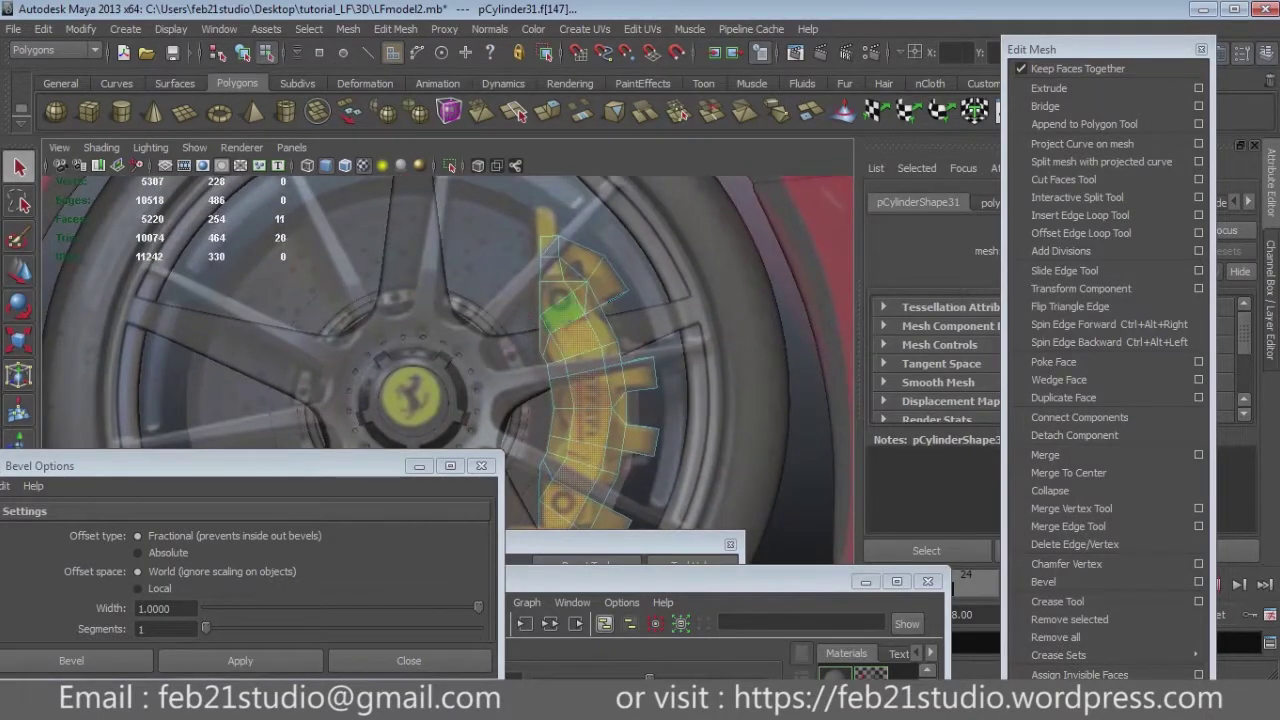
pyautogui.hotkey('ctrl', 'z')
pyautogui.hotkey('ctrl', 'z')
pyautogui.hotkey('ctrl', 'z')
pyautogui.hotkey('ctrl', 'z')
pyautogui.hotkey('ctrl', 'z')
pyautogui.hotkey('ctrl', 'z')
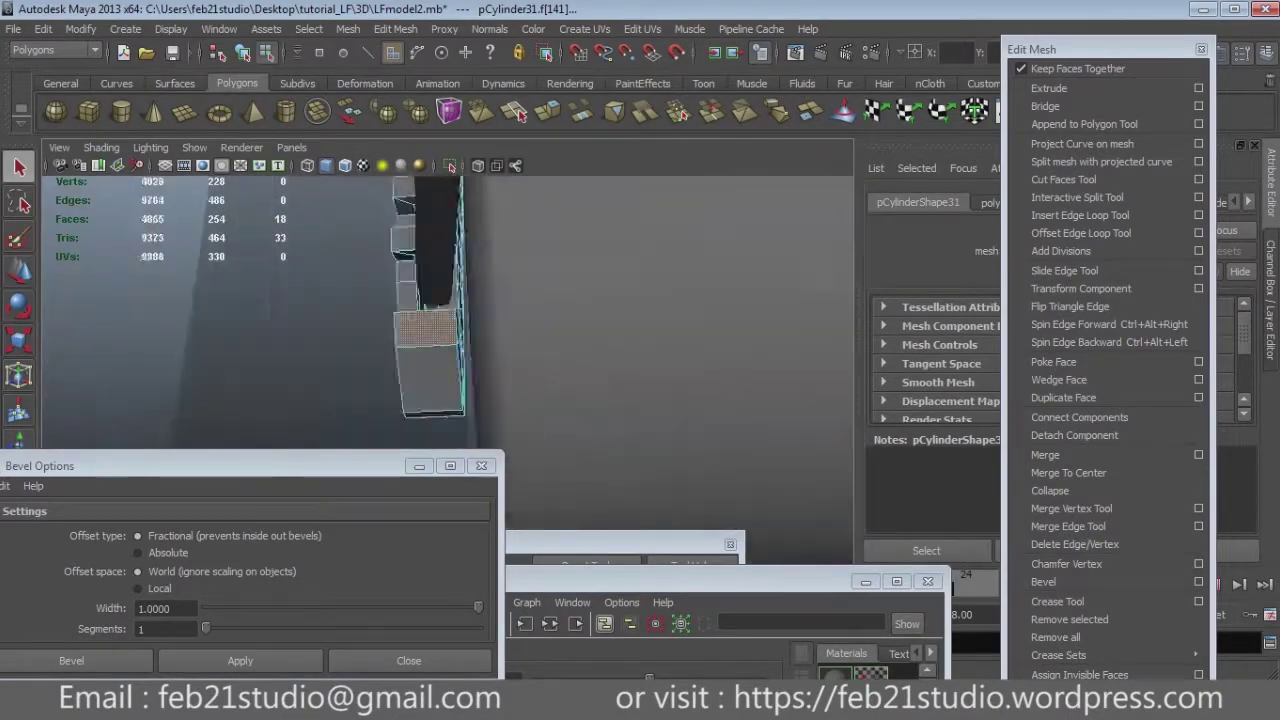
pyautogui.hotkey('ctrl', 'z')
pyautogui.hotkey('ctrl', 'z')
pyautogui.hotkey('ctrl', 'z')
pyautogui.hotkey('ctrl', 'z')
pyautogui.hotkey('ctrl', 'z')
pyautogui.hotkey('ctrl', 'z')
pyautogui.hotkey('ctrl', 'z')
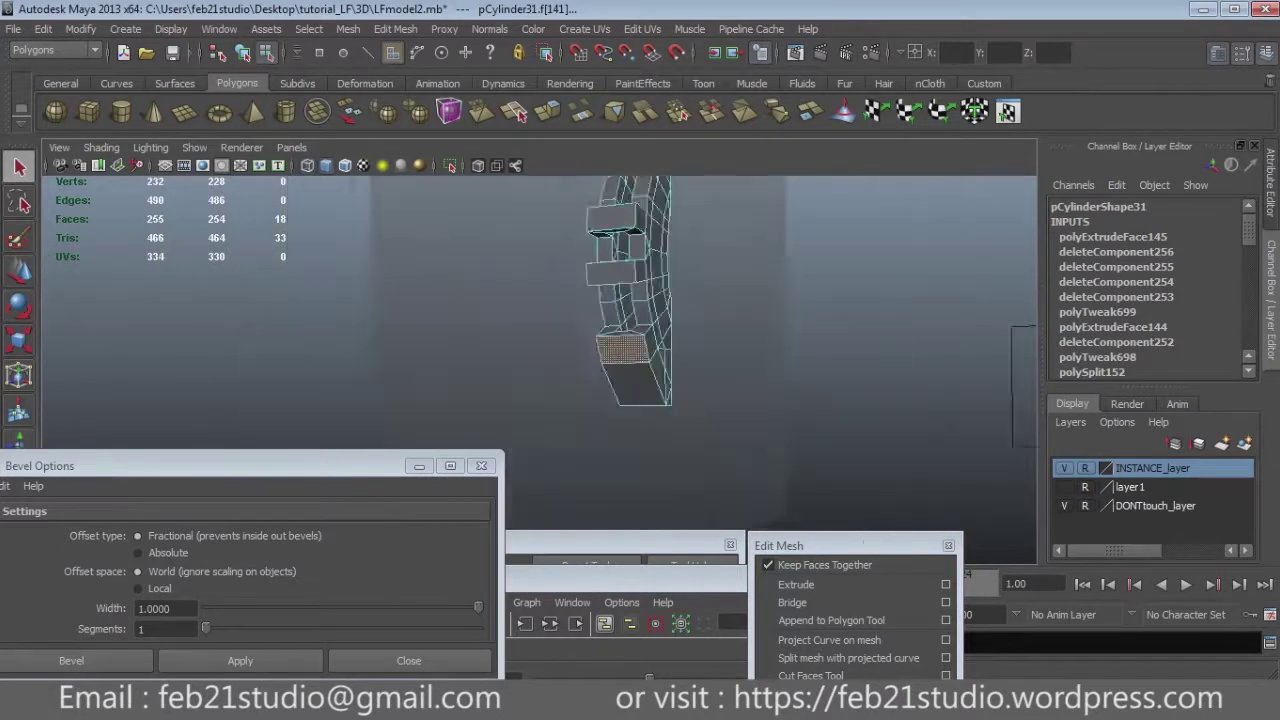
pyautogui.hotkey('ctrl', 'z')
pyautogui.hotkey('ctrl', 'z')
pyautogui.hotkey('ctrl', 'z')
pyautogui.hotkey('ctrl', 'z')
pyautogui.hotkey('ctrl', 'z')
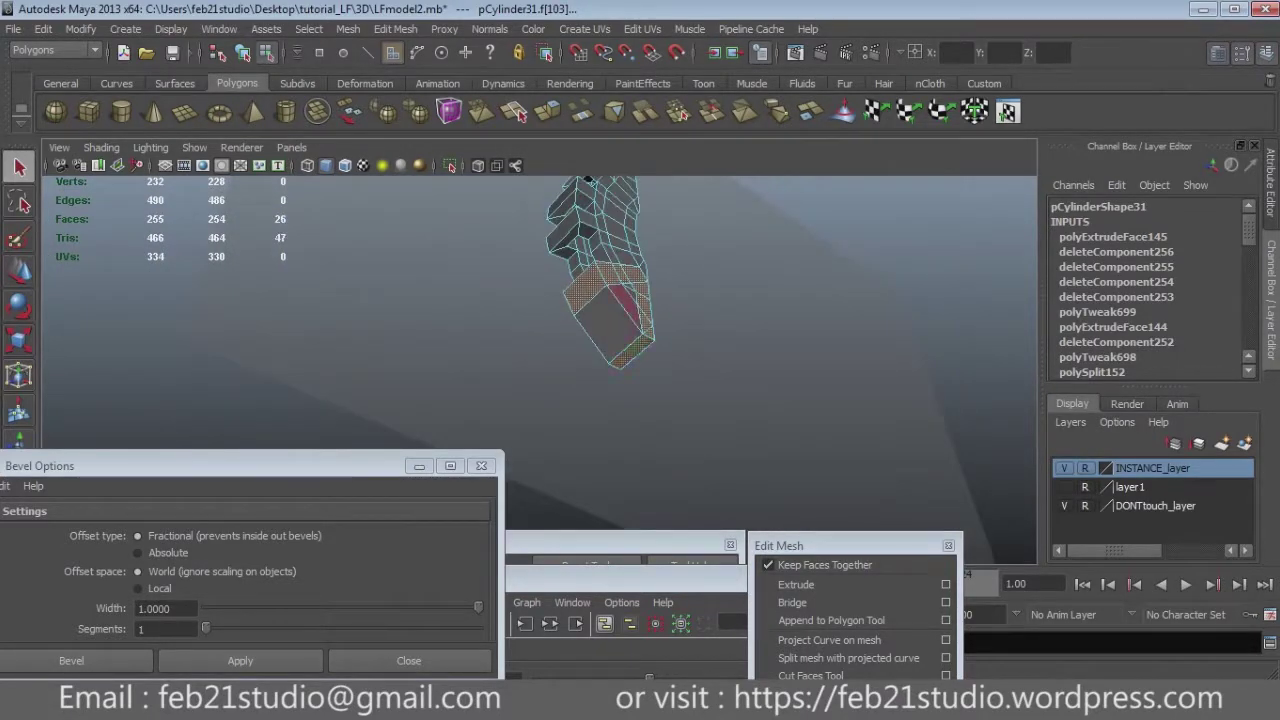
# Add more caliper faces to the selection and extrude them as polyExtrudeFace146.
pyautogui.hotkey('ctrl', 'z')
pyautogui.hotkey('ctrl', 'z')
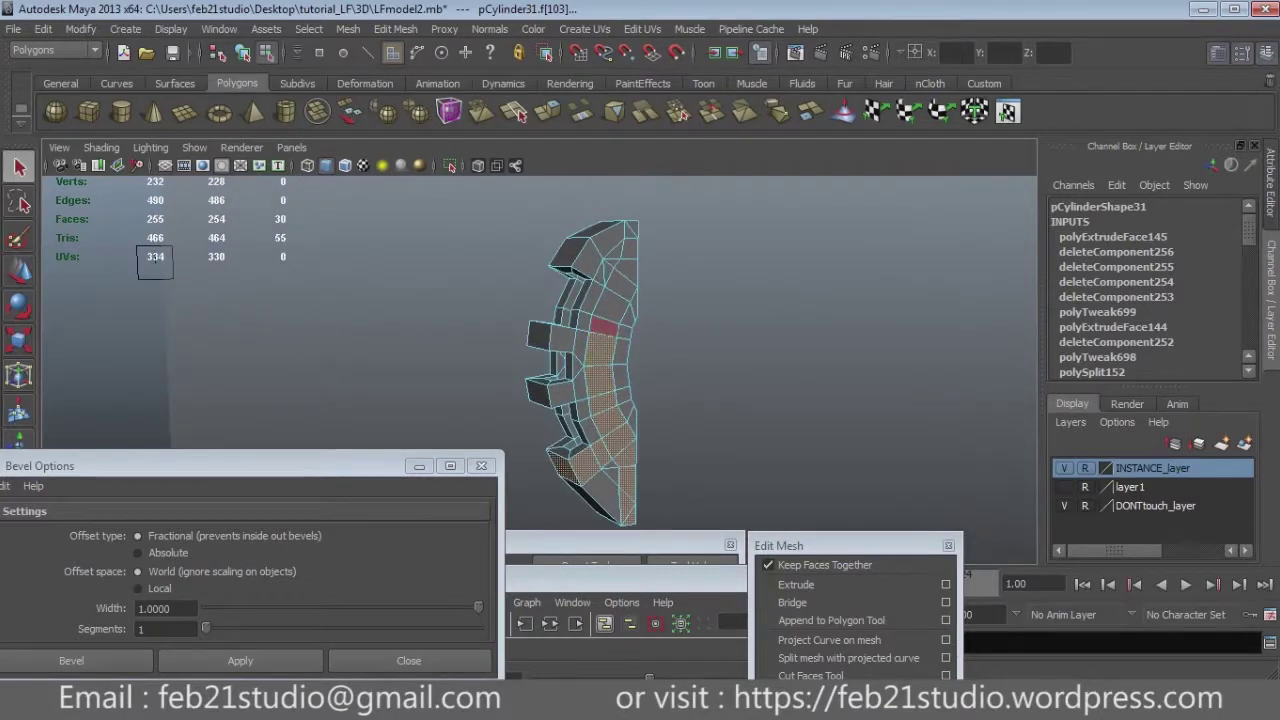
pyautogui.hotkey('ctrl', 'z')
pyautogui.hotkey('ctrl', 'z')
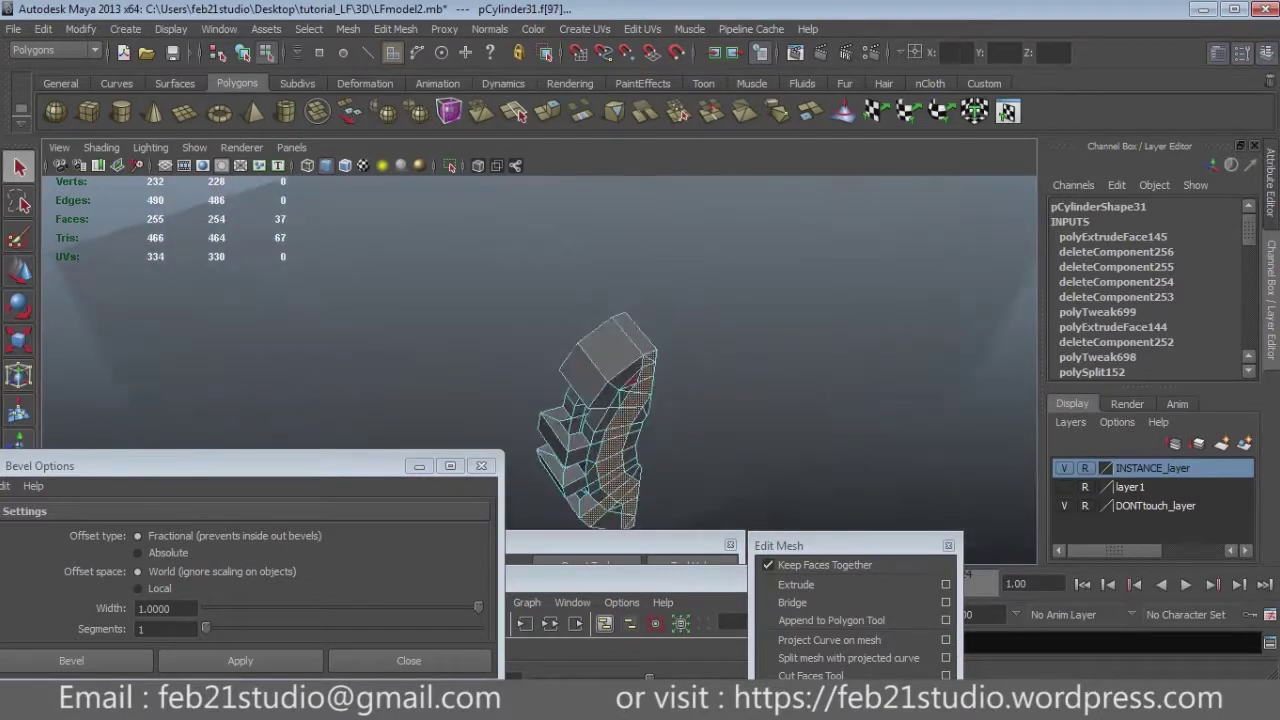
pyautogui.hotkey('ctrl', 'z')
pyautogui.hotkey('ctrl', 'z')
pyautogui.hotkey('ctrl', 'z')
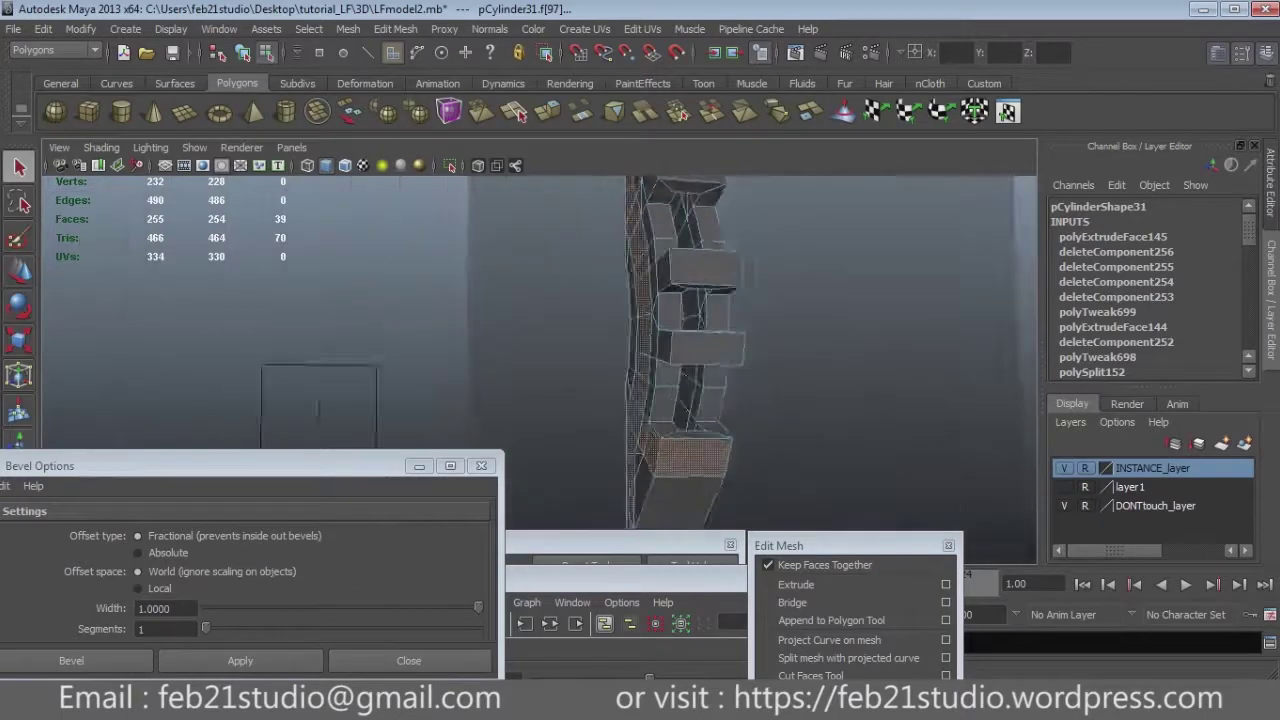
pyautogui.hotkey('ctrl', 'z')
pyautogui.hotkey('ctrl', 'z')
pyautogui.hotkey('ctrl', 'z')
pyautogui.hotkey('ctrl', 'z')
pyautogui.hotkey('ctrl', 'z')
pyautogui.hotkey('ctrl', 'z')
pyautogui.hotkey('ctrl', 'z')
pyautogui.hotkey('ctrl', 'z')
pyautogui.hotkey('ctrl', 'z')
pyautogui.hotkey('ctrl', 'z')
pyautogui.hotkey('ctrl', 'z')
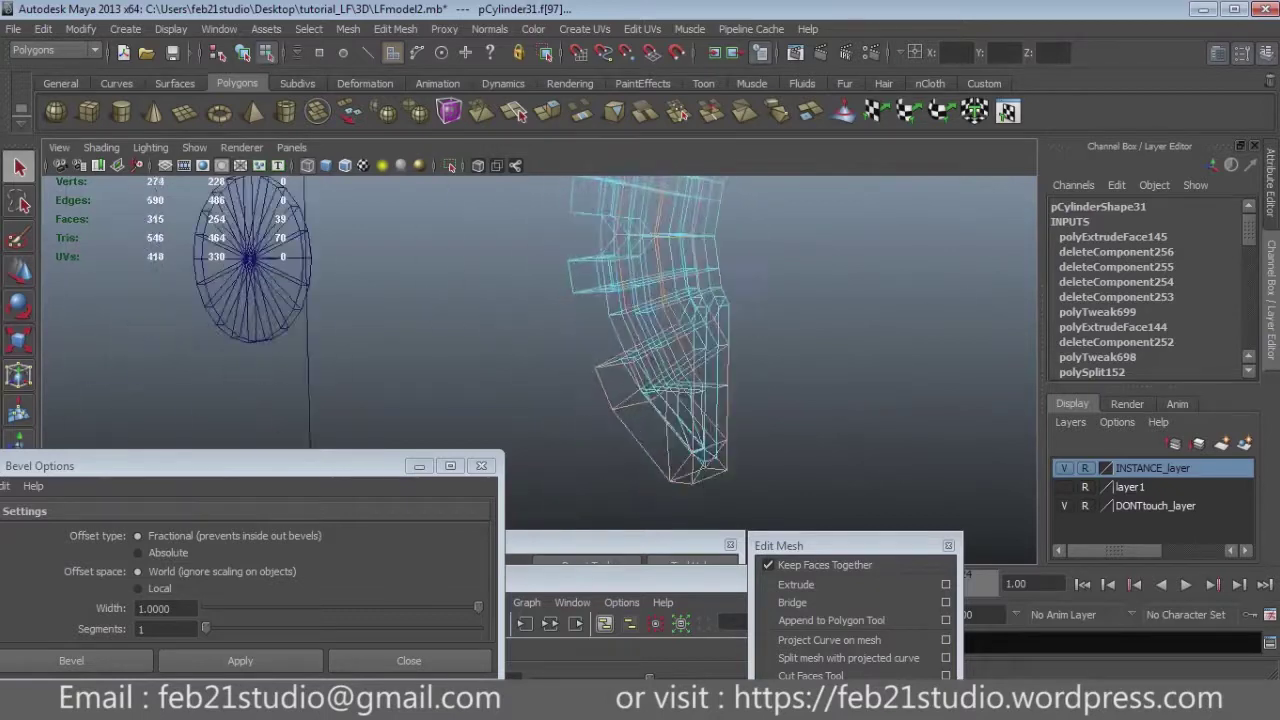
pyautogui.hotkey('ctrl', 'z')
pyautogui.hotkey('ctrl', 'z')
pyautogui.hotkey('shift', 'z')
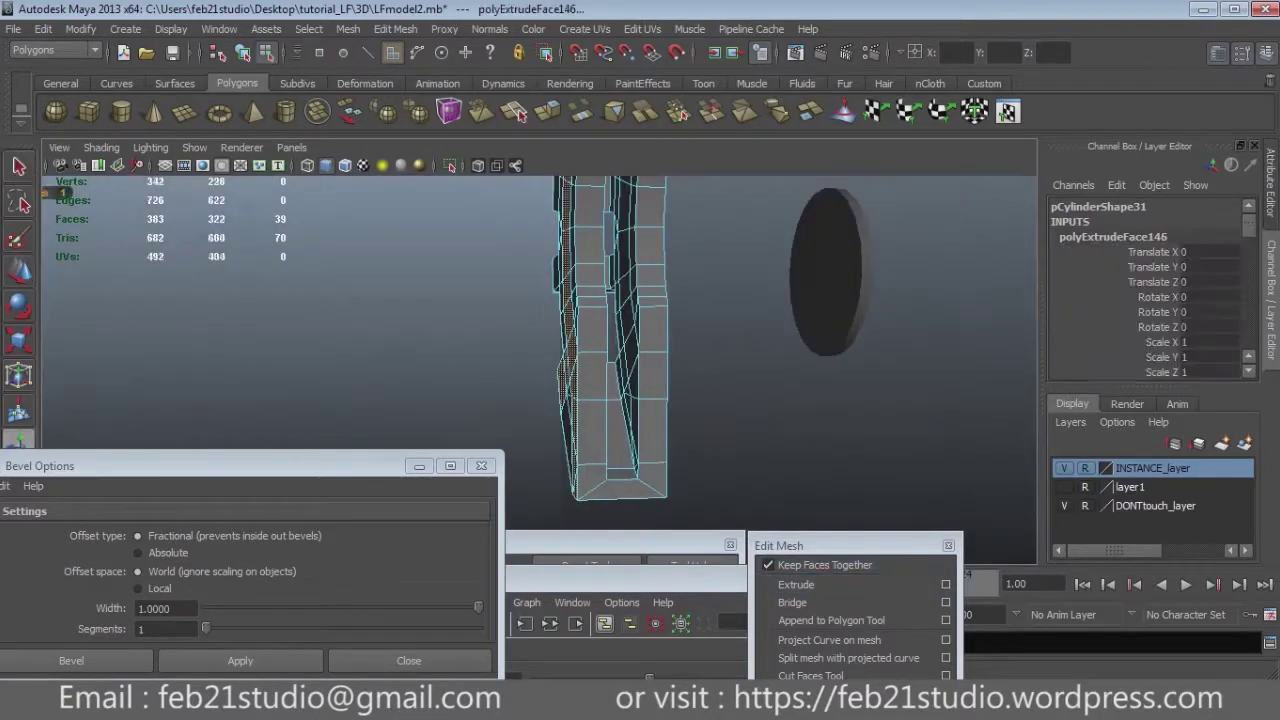
# Finish the outward extrusion and switch from front and perspective to a maximized side view.
pyautogui.hotkey('shift', 'z')
pyautogui.hotkey('shift', 'z')
pyautogui.hotkey('shift', 'z')
pyautogui.hotkey('shift', 'z')
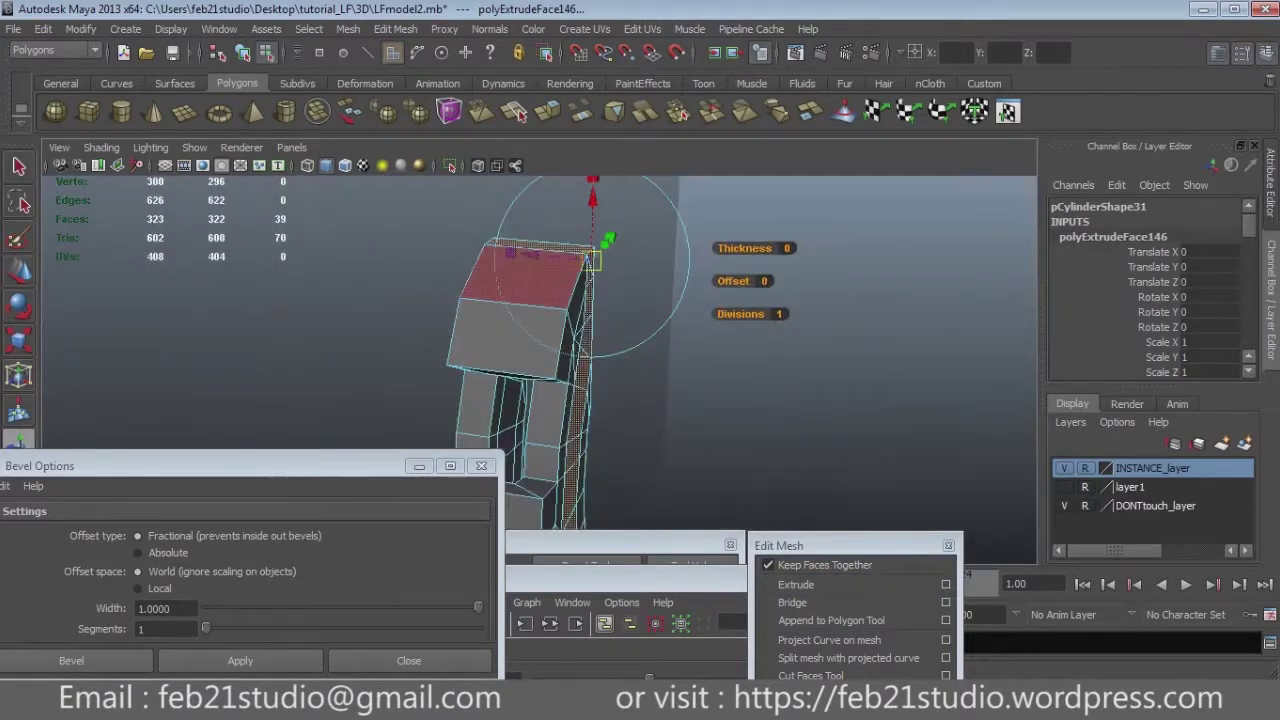
pyautogui.hotkey('shift', 'z')
pyautogui.hotkey('shift', 'z')
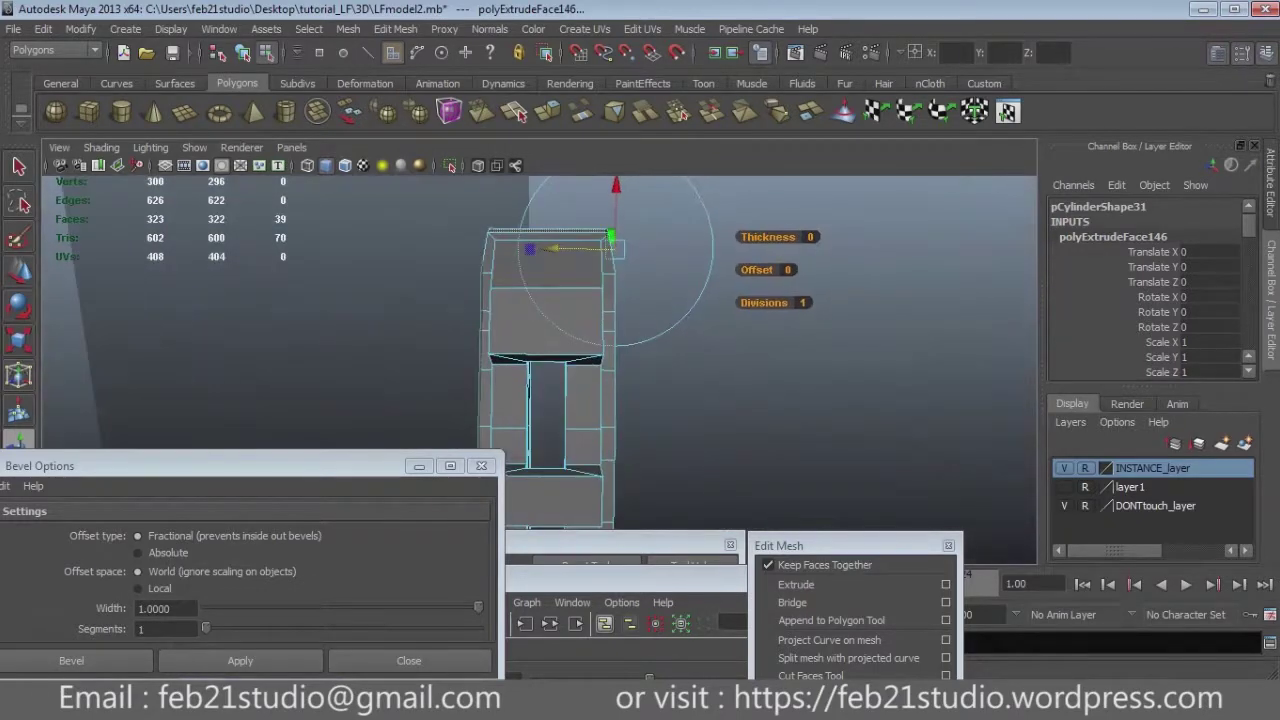
pyautogui.hotkey('shift', 'z')
pyautogui.press('space')
pyautogui.hotkey('shift', 'z')
pyautogui.hotkey('shift', 'z')
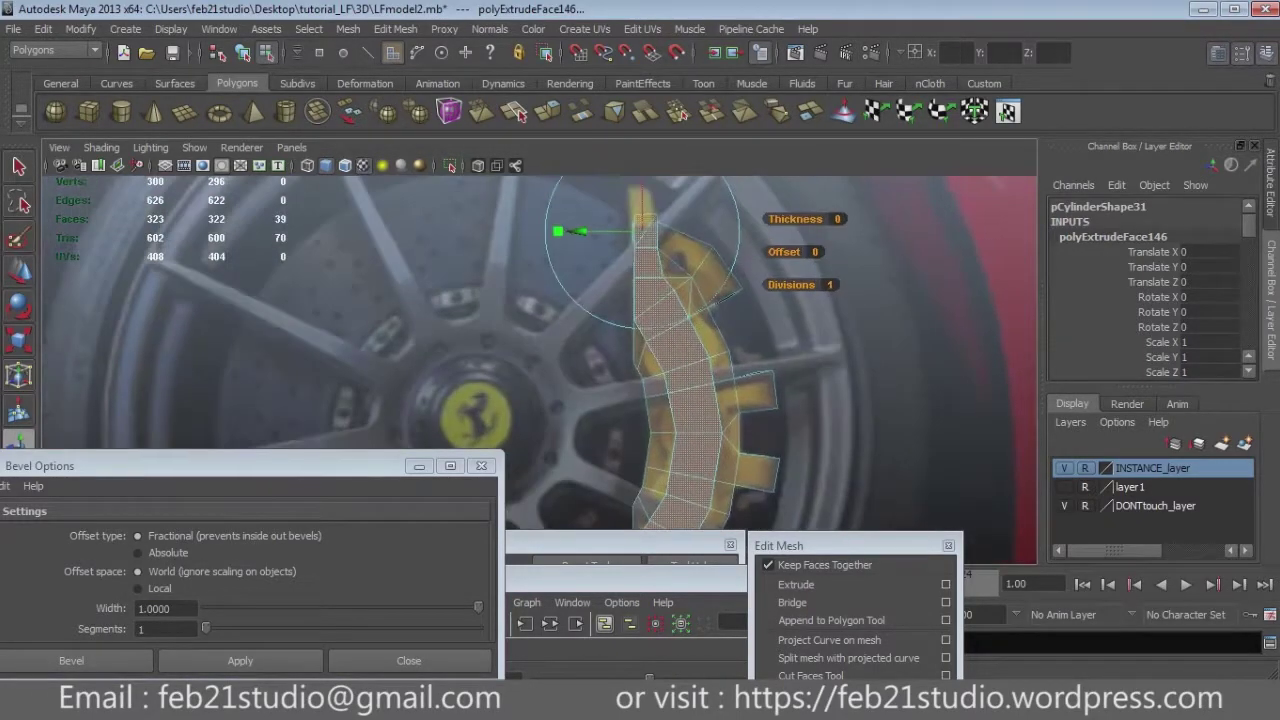
pyautogui.hotkey('shift', 'z')
pyautogui.hotkey('shift', 'z')
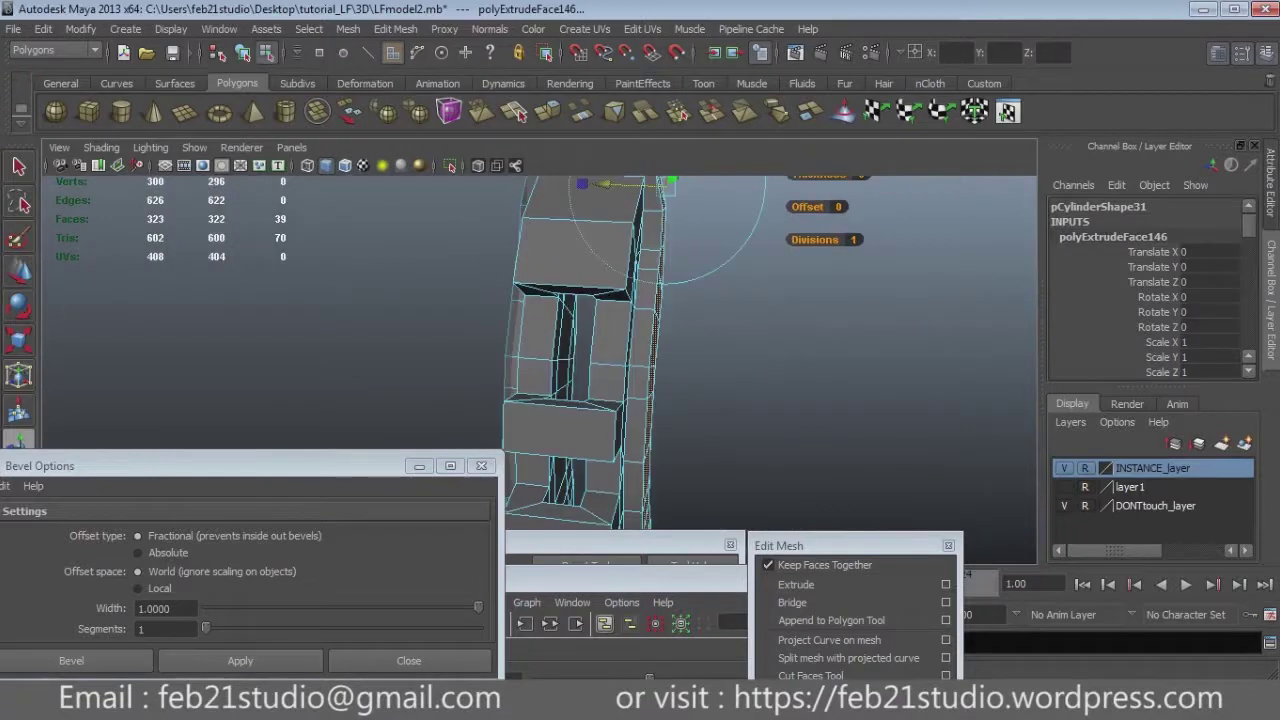
pyautogui.hotkey('shift', 'z')
pyautogui.hotkey('shift', 'z')
pyautogui.press('space')
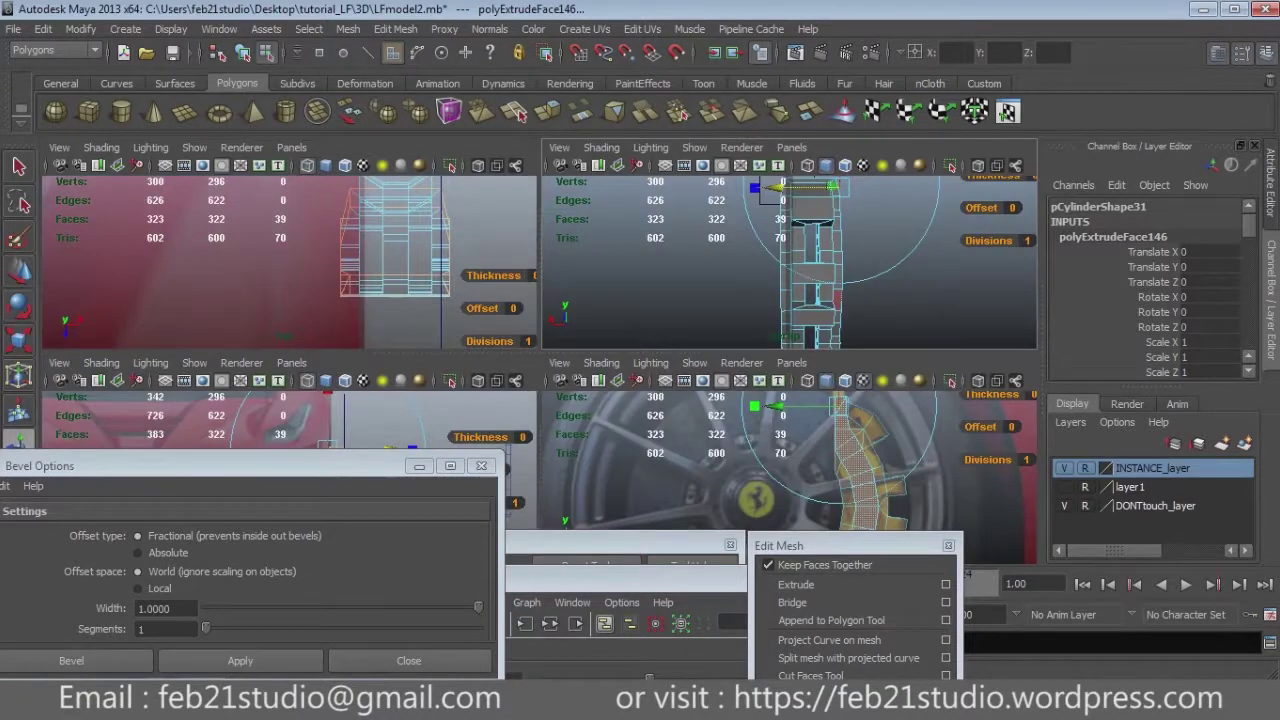
pyautogui.press('space')
pyautogui.hotkey('shift', 'z')
pyautogui.press('space')
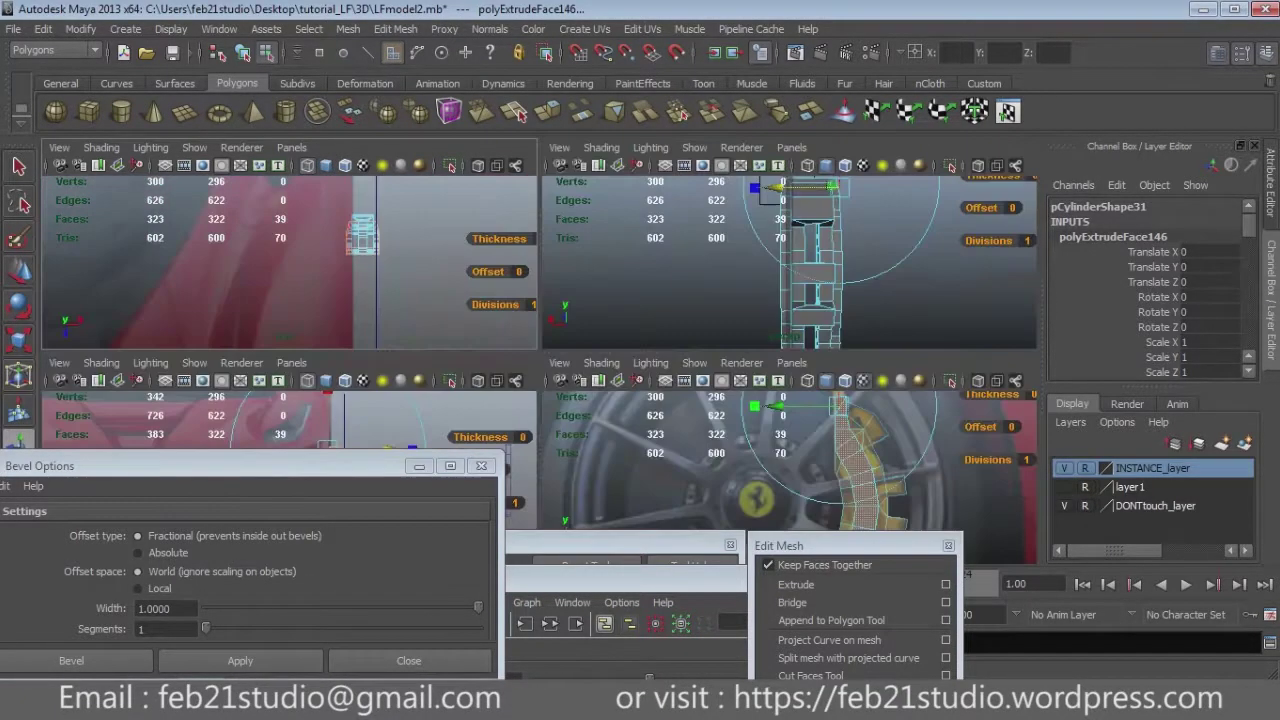
pyautogui.press('space')
pyautogui.hotkey('shift', 'z')
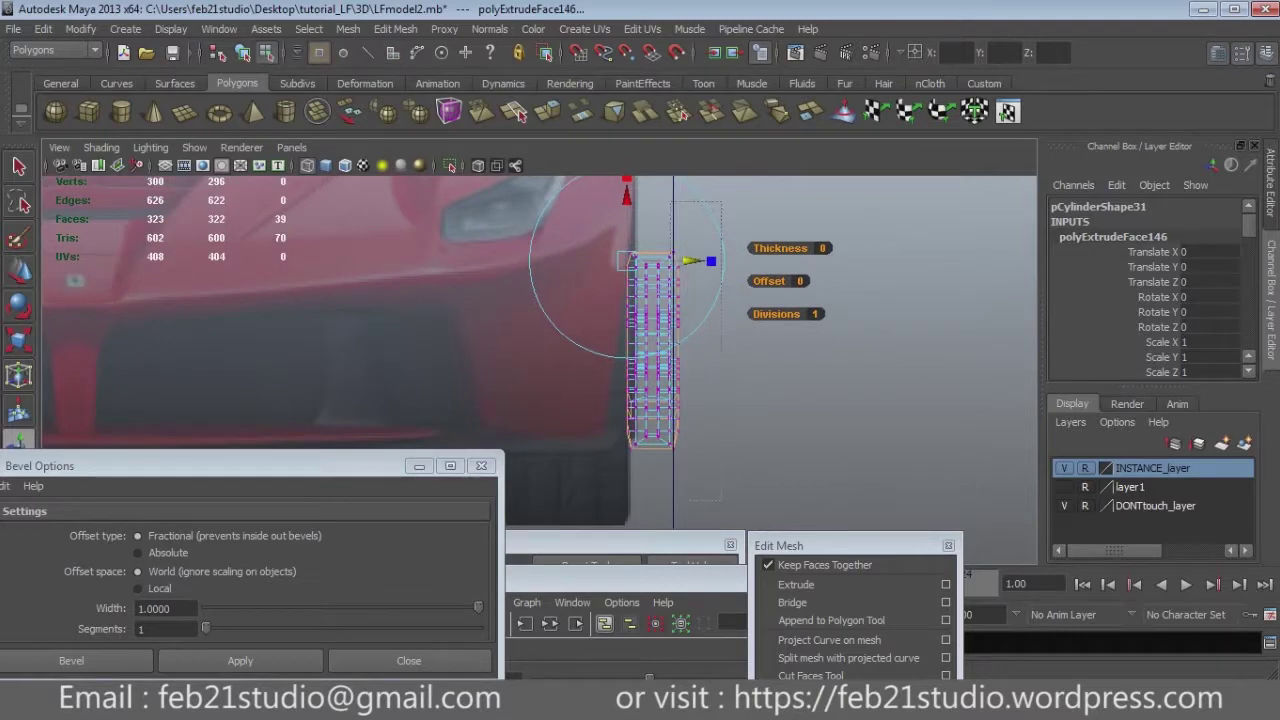
# Adjust the extruded part's vertices in side view so the caliper lines up with the photo.
pyautogui.press('z')
pyautogui.press('z')
pyautogui.press('z')
pyautogui.press('z')
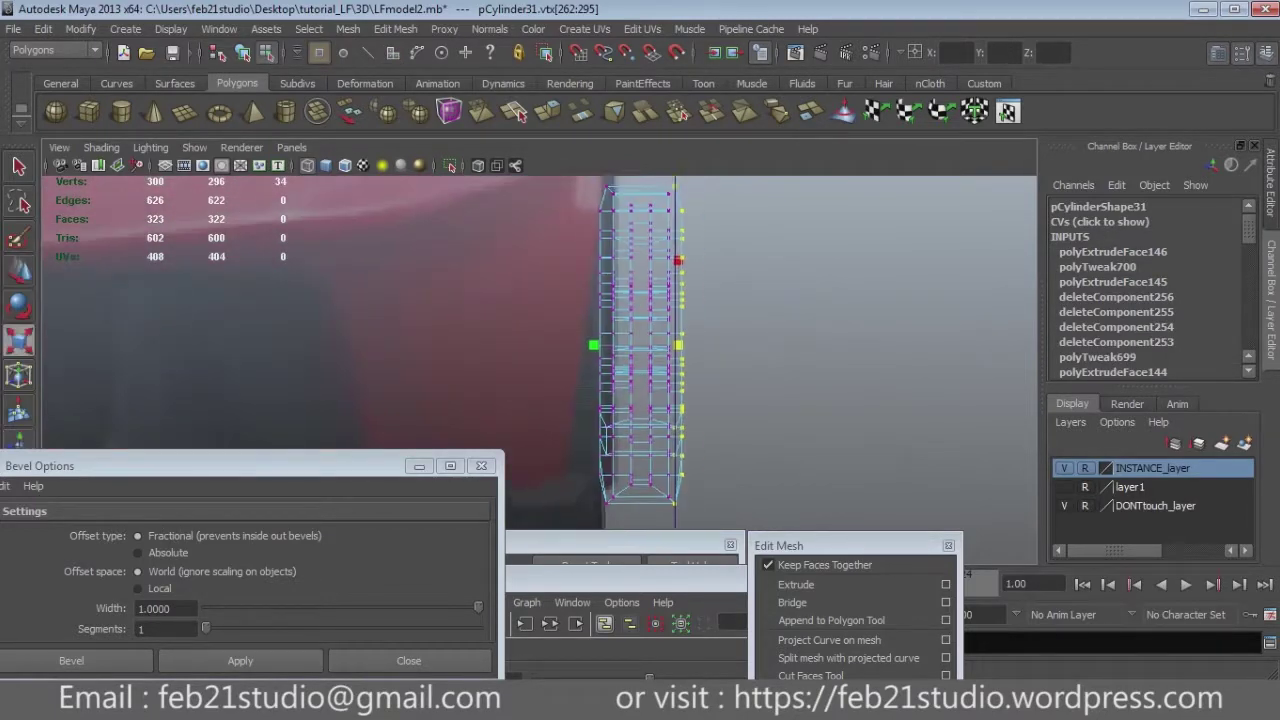
pyautogui.press('z')
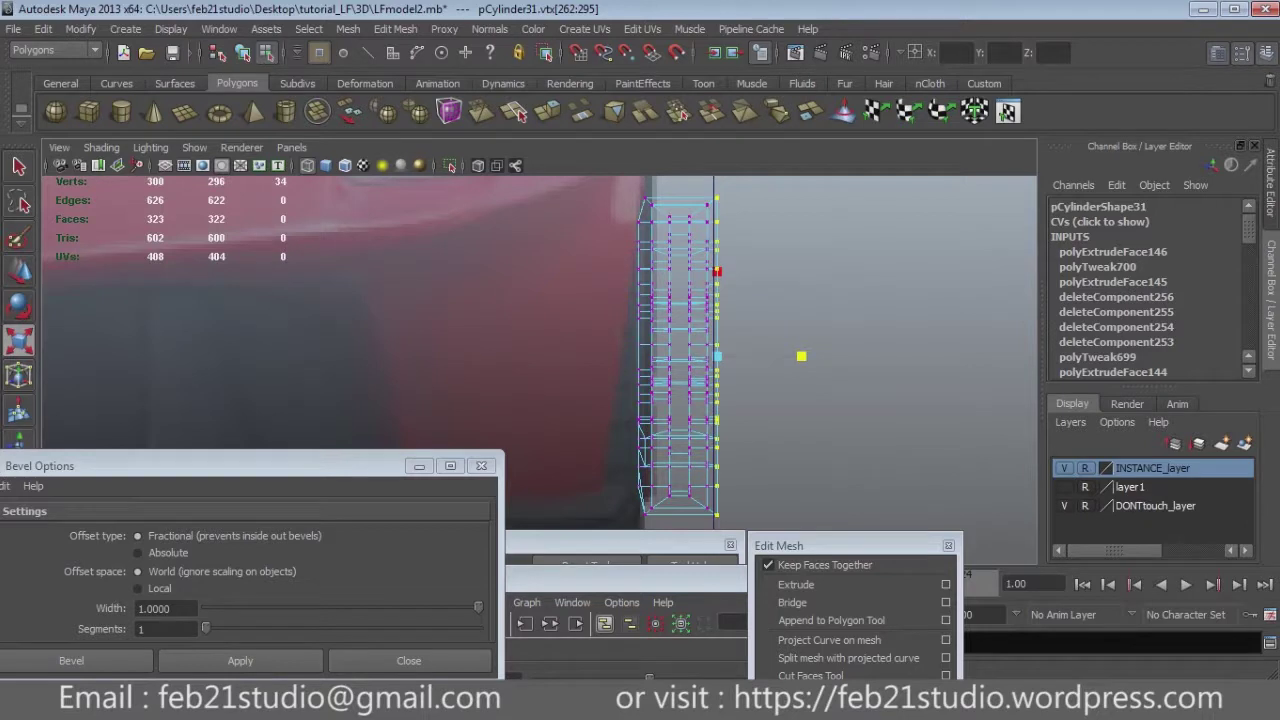
pyautogui.scroll(-3, 540, 360)
pyautogui.scroll(3, 540, 360)
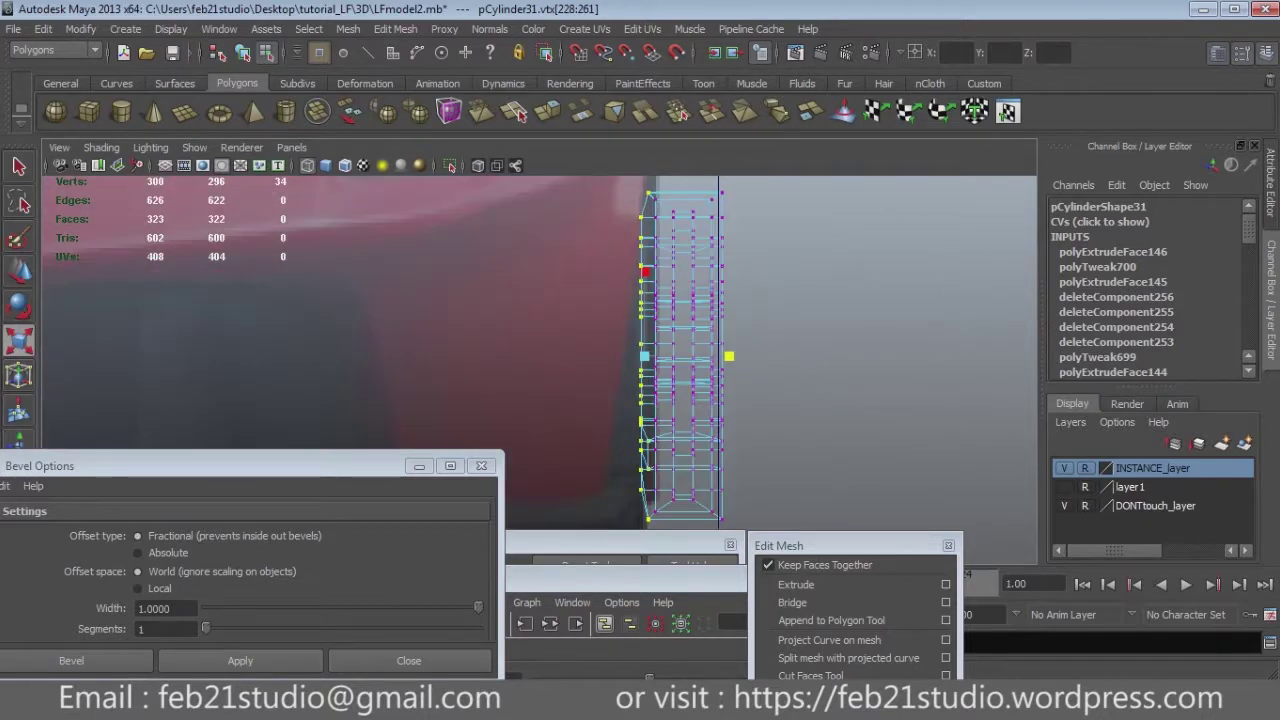
pyautogui.keyDown('alt'); pyautogui.moveTo(540, 360); pyautogui.dragTo(560, 360); pyautogui.keyUp('alt')
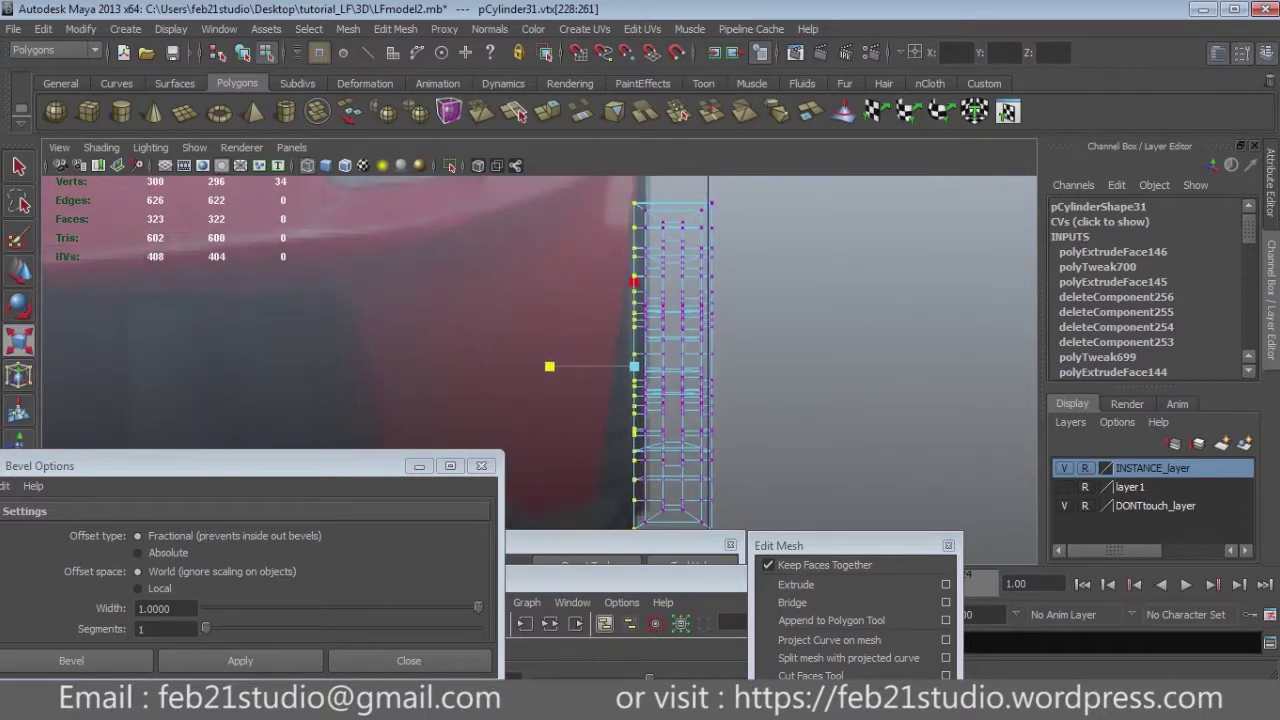
pyautogui.moveTo(540, 360)
pyautogui.keyDown('alt'); pyautogui.mouseDown()
pyautogui.moveTo(620, 380)
pyautogui.moveTo(750, 380)
pyautogui.mouseUp(); pyautogui.keyUp('alt')
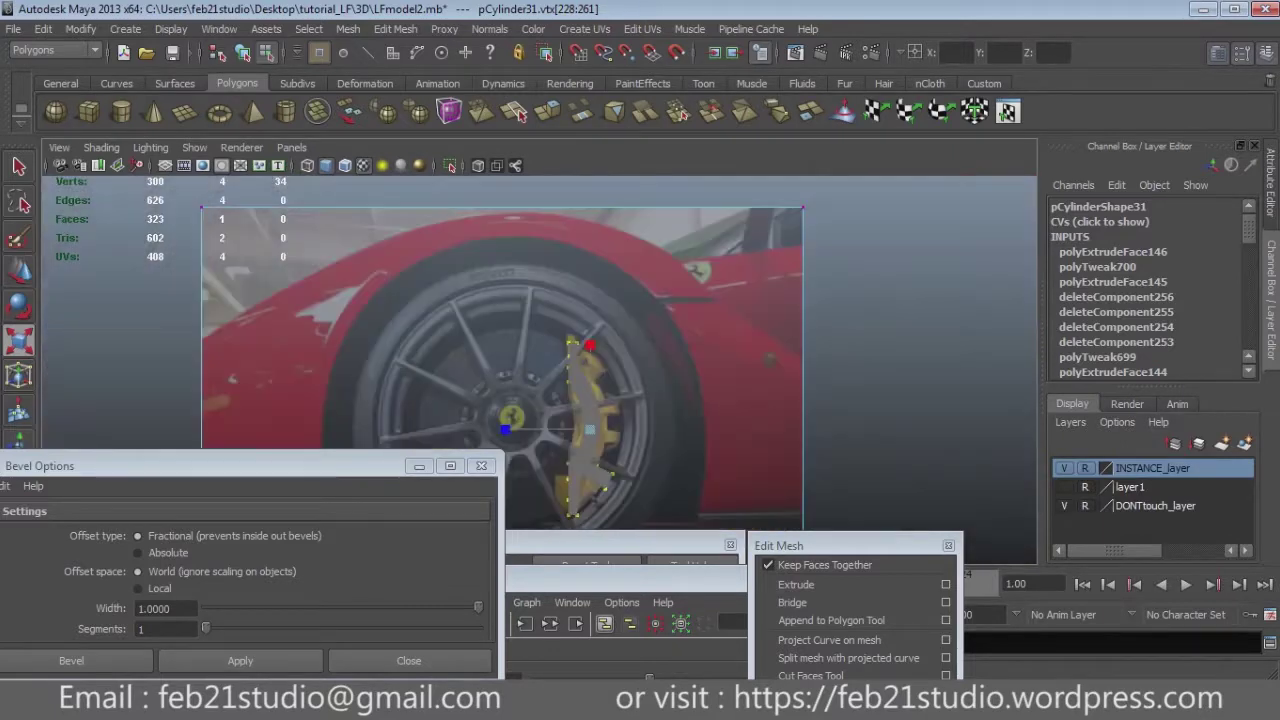
pyautogui.press('space')
pyautogui.press('space')
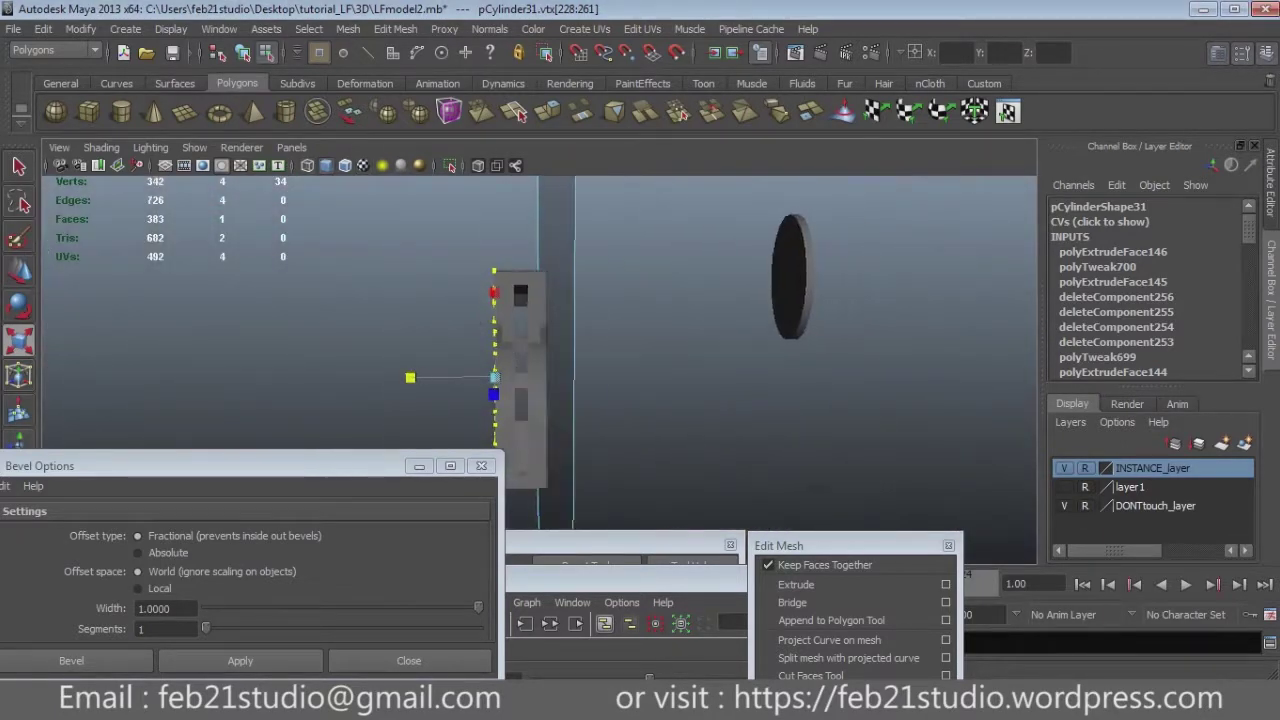
# Re-extrude pPlane2's caliper faces, check side view, then reselect the caliper in perspective.
pyautogui.click(556, 330)
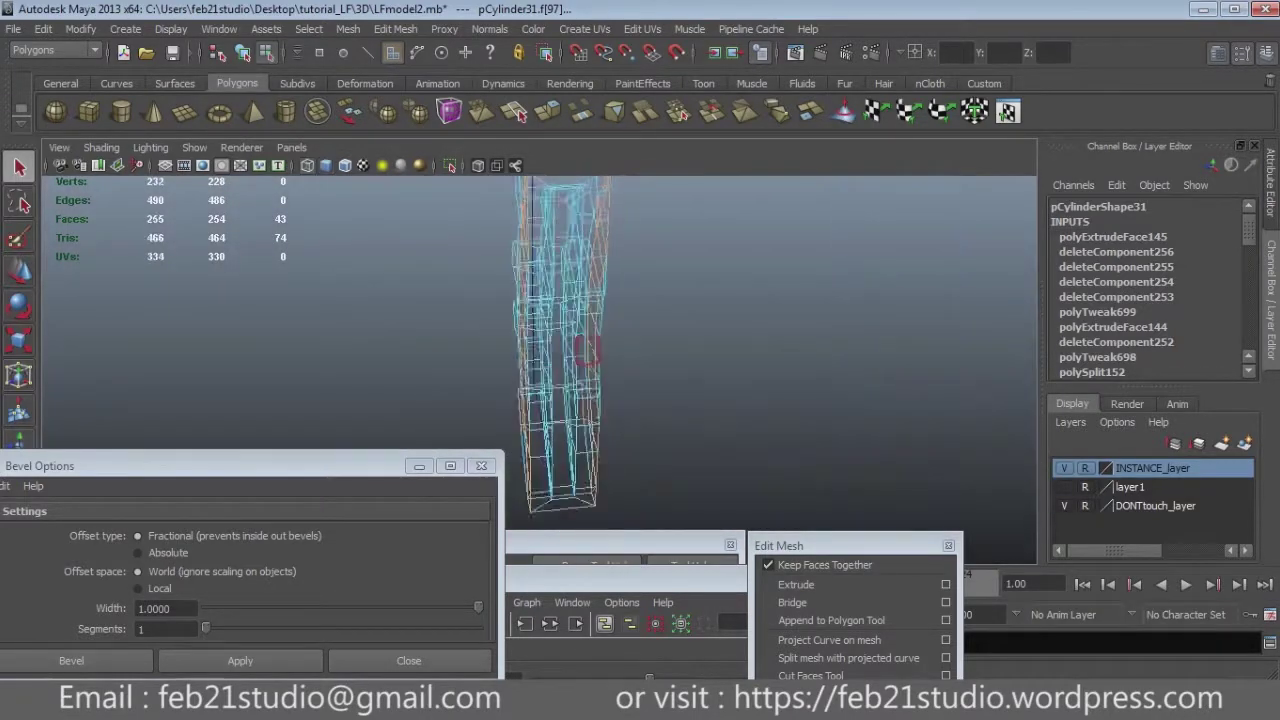
pyautogui.click(515, 113)
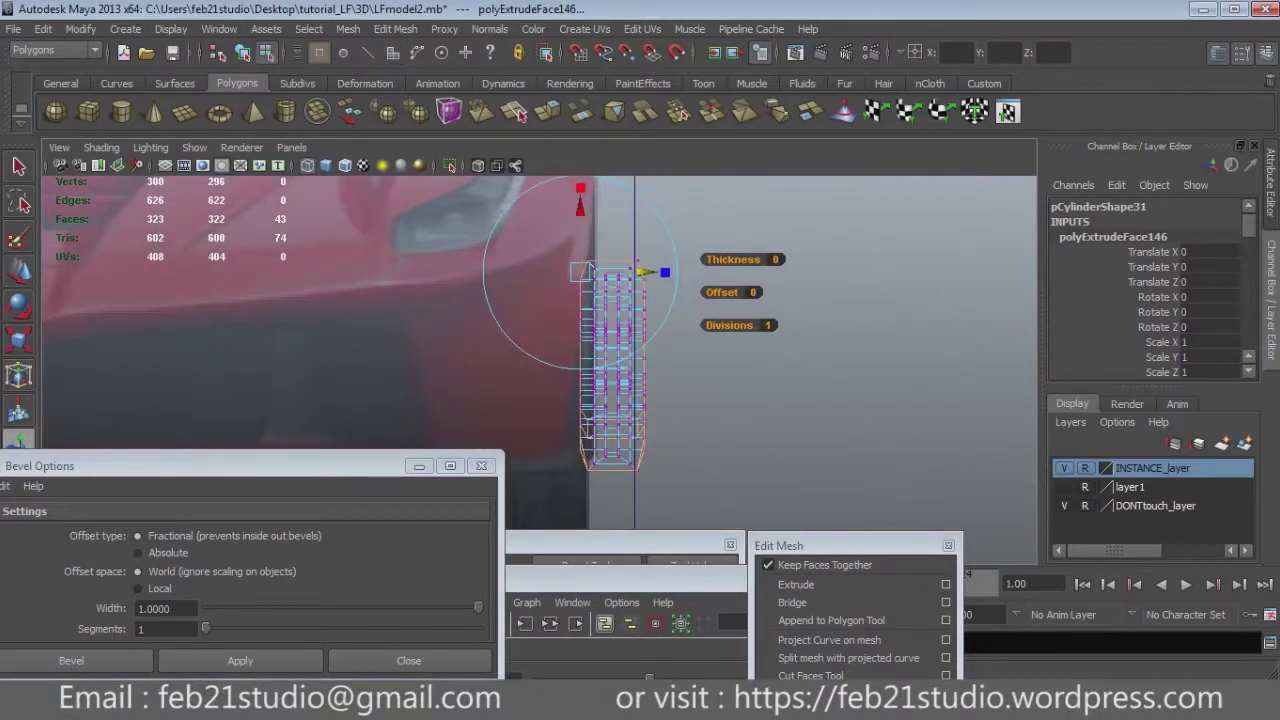
pyautogui.hotkey('ctrl', 'F9')
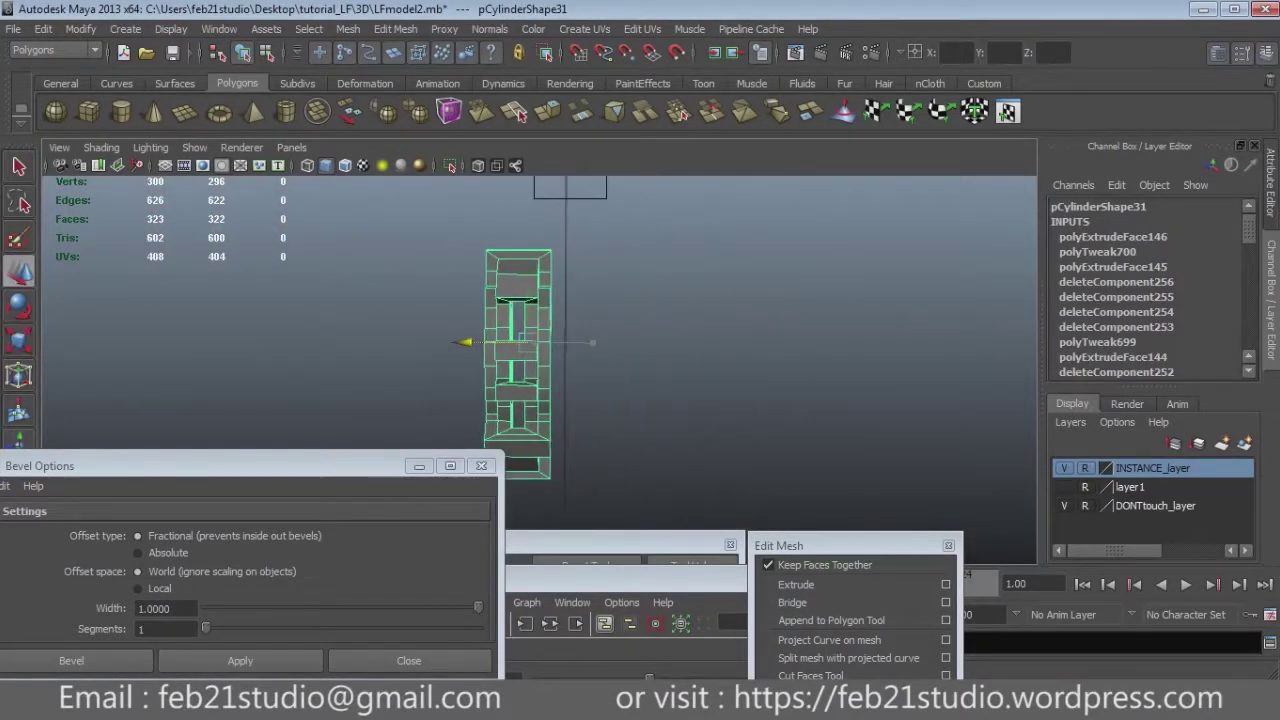
pyautogui.press('space')
pyautogui.press('space')
pyautogui.press('F9')
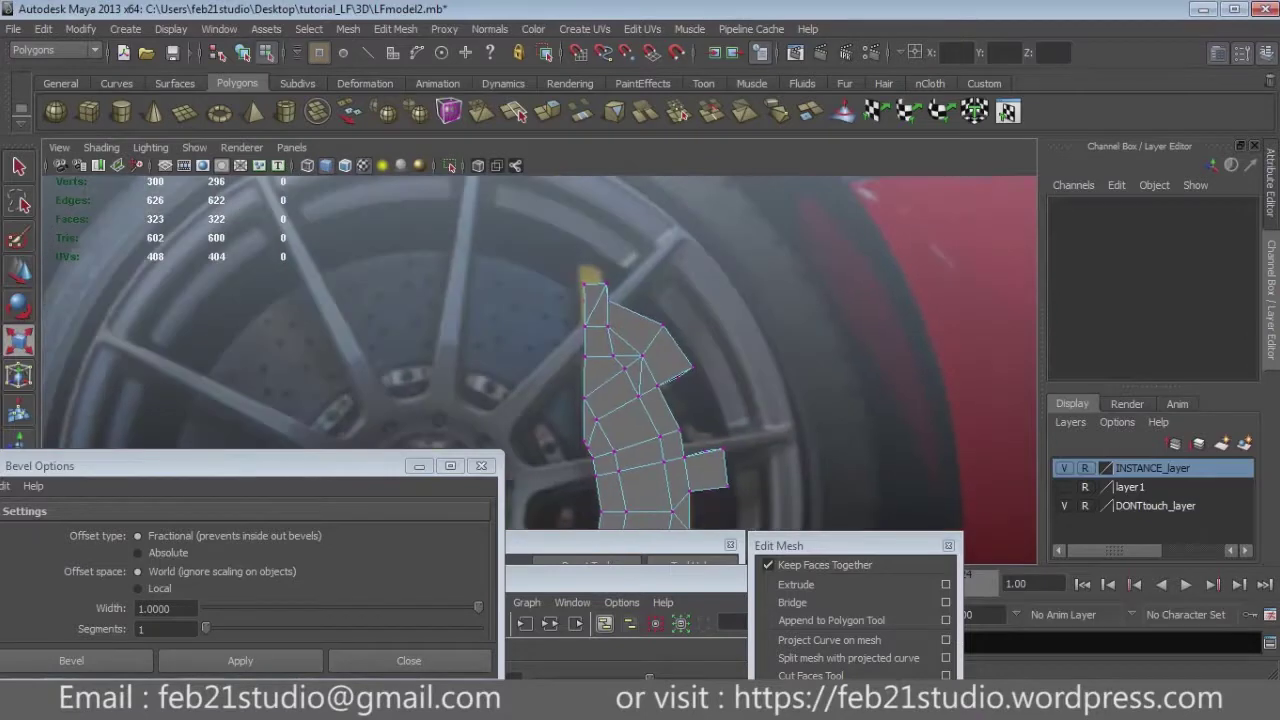
pyautogui.press('F8')
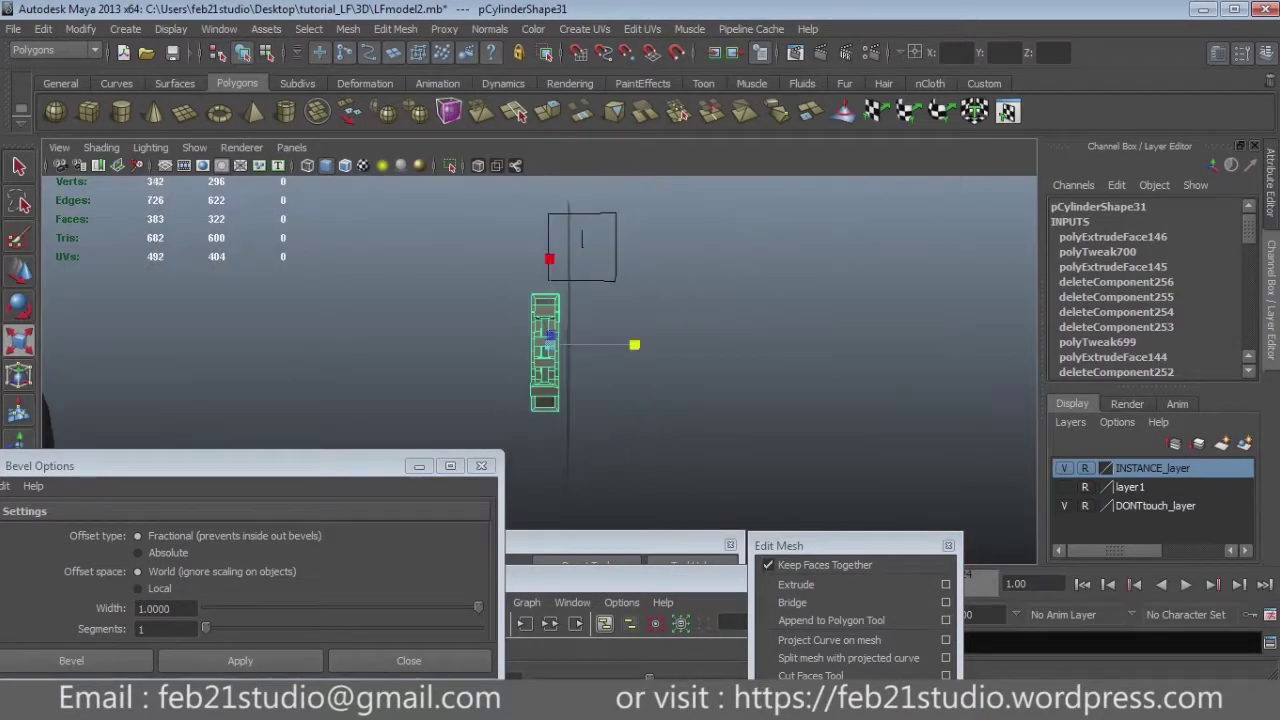
pyautogui.press('space')
pyautogui.press('space')
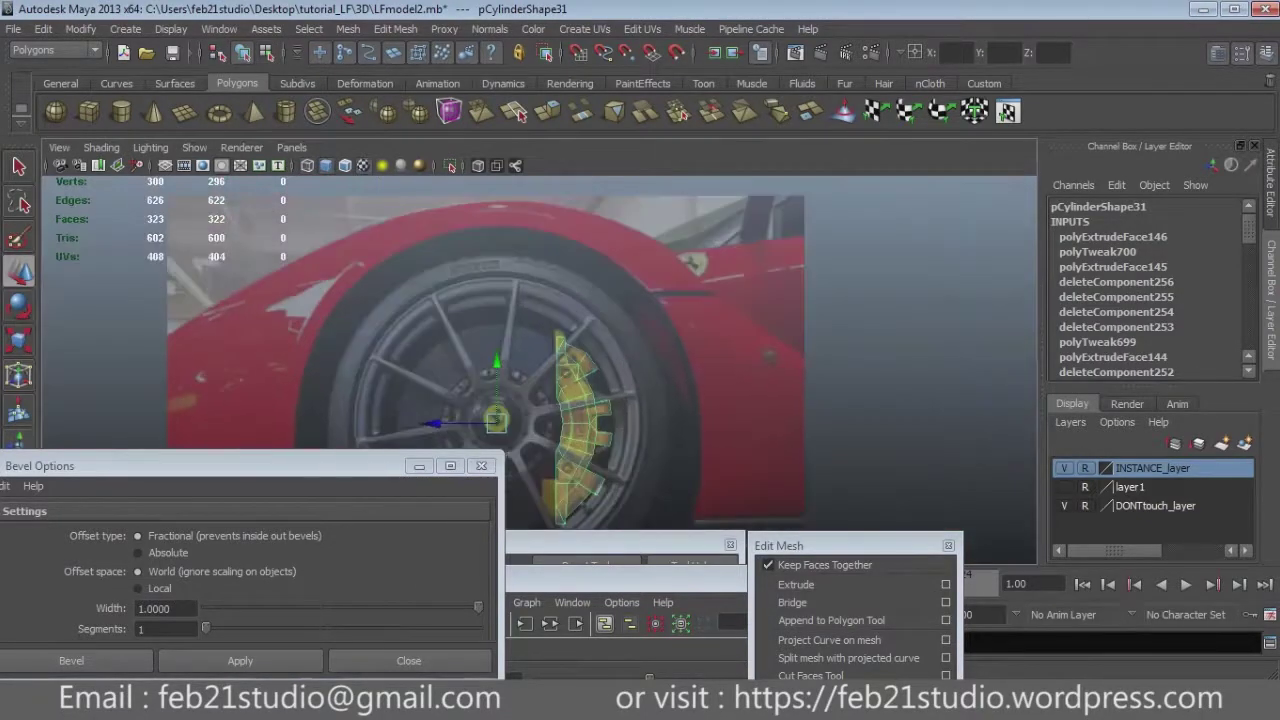
pyautogui.press('F8')
pyautogui.click(592, 345)
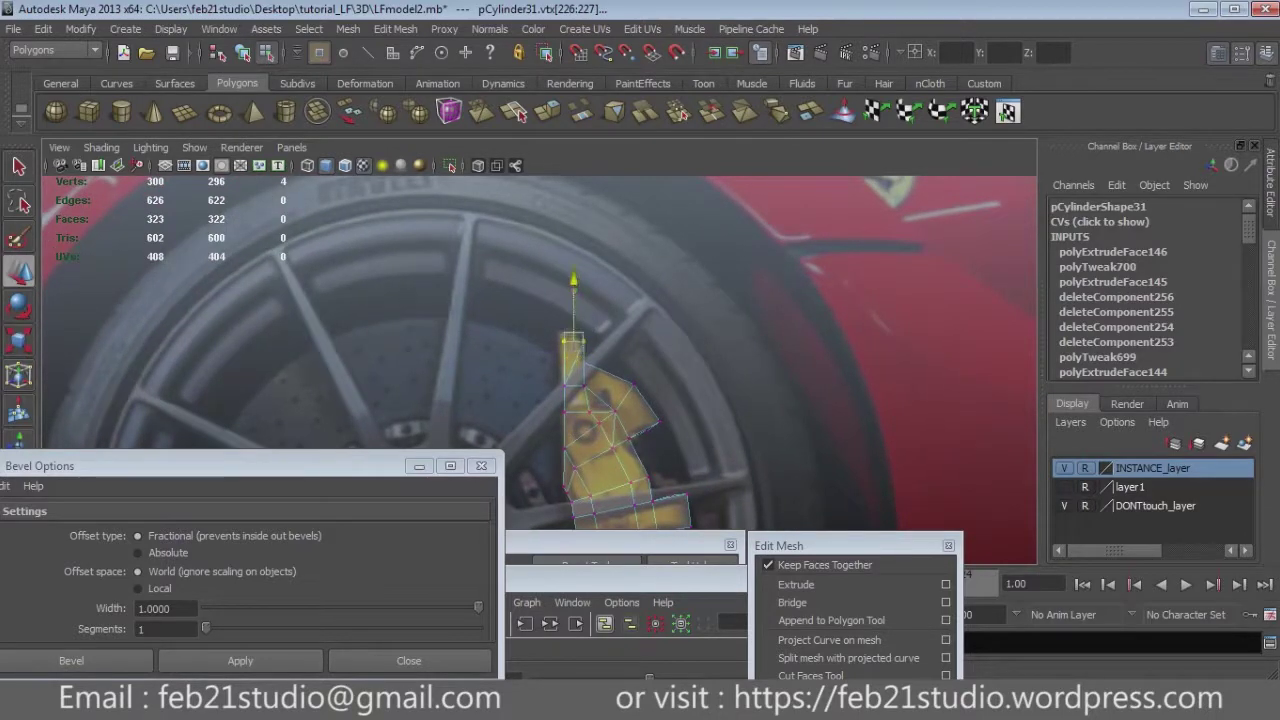
pyautogui.scroll(-3, 540, 360)
pyautogui.scroll(3, 540, 360)
pyautogui.scroll(3, 540, 360)
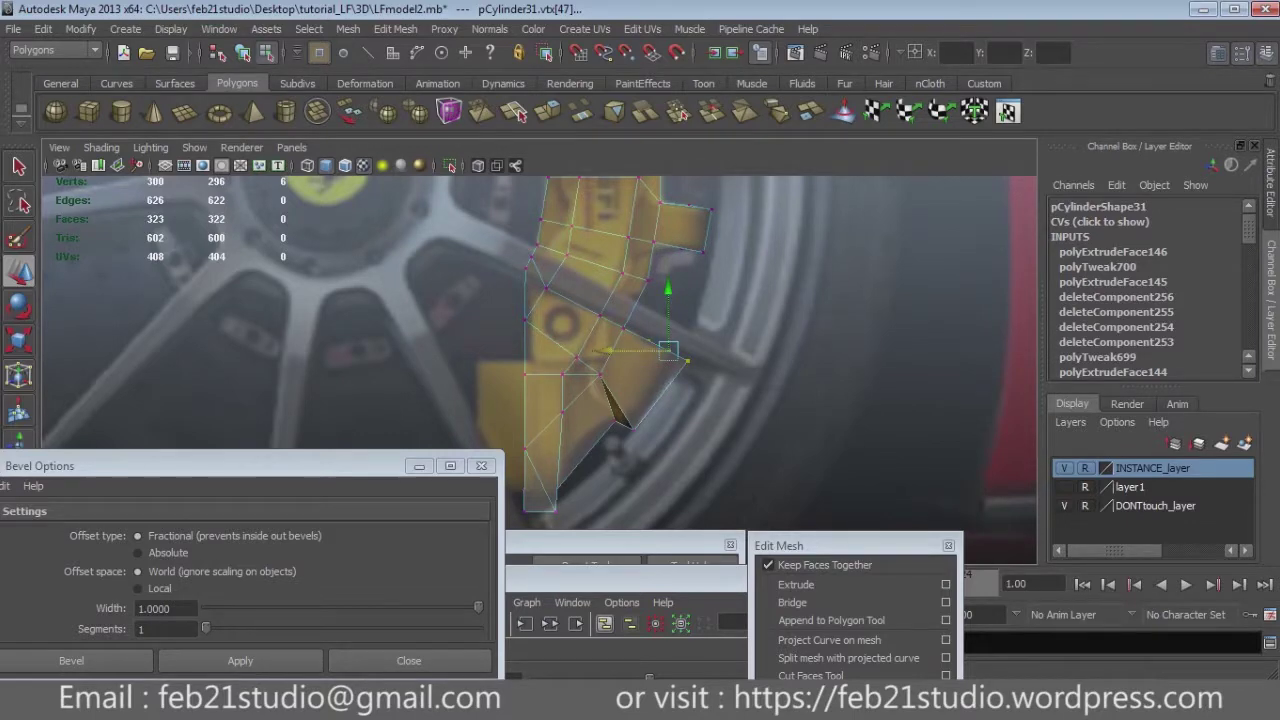
pyautogui.keyDown('alt'); pyautogui.moveTo(600, 350); pyautogui.dragTo(560, 360); pyautogui.keyUp('alt')
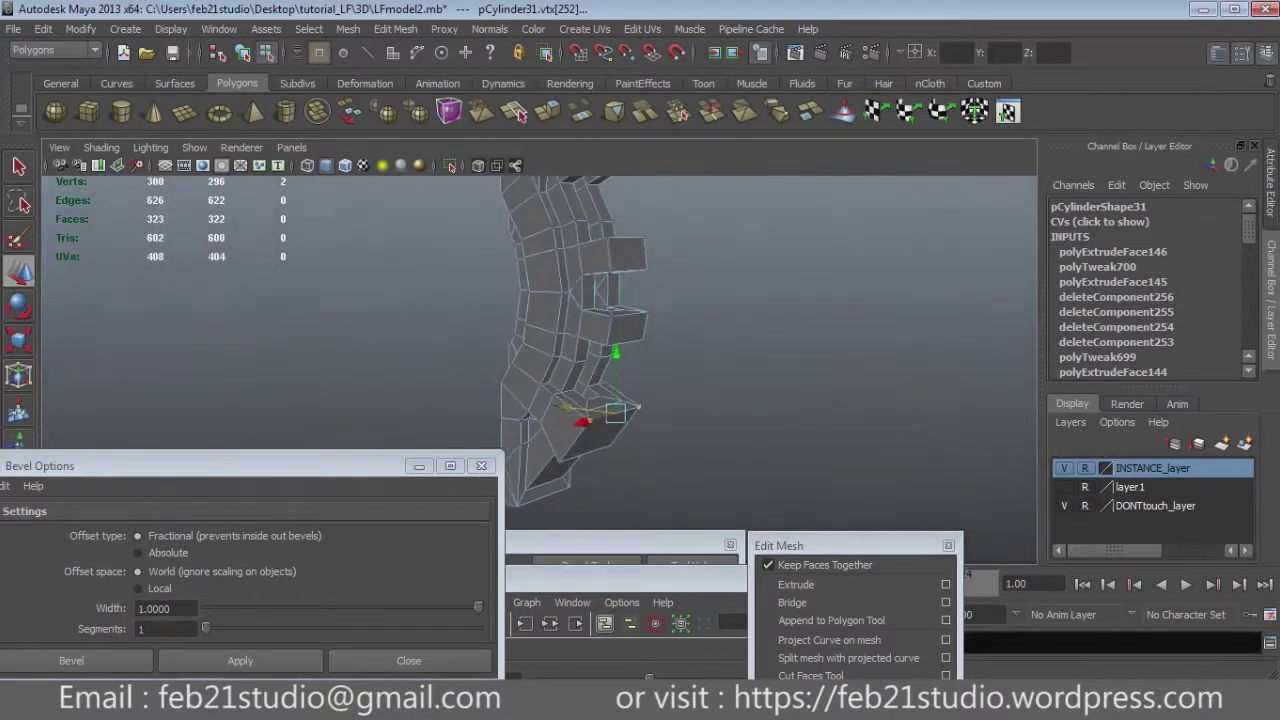
pyautogui.press('space')
pyautogui.press('space')
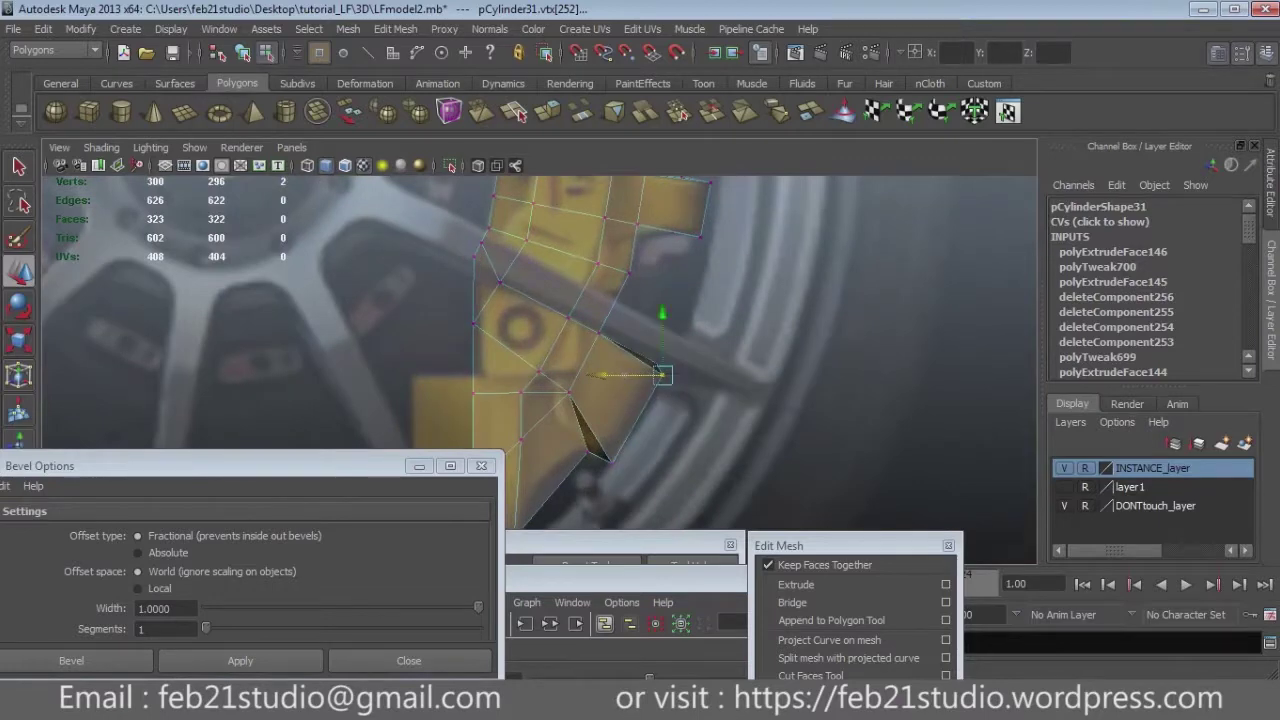
pyautogui.keyDown('alt'); pyautogui.moveTo(660, 375); pyautogui.dragTo(676, 318, button='middle'); pyautogui.keyUp('alt')
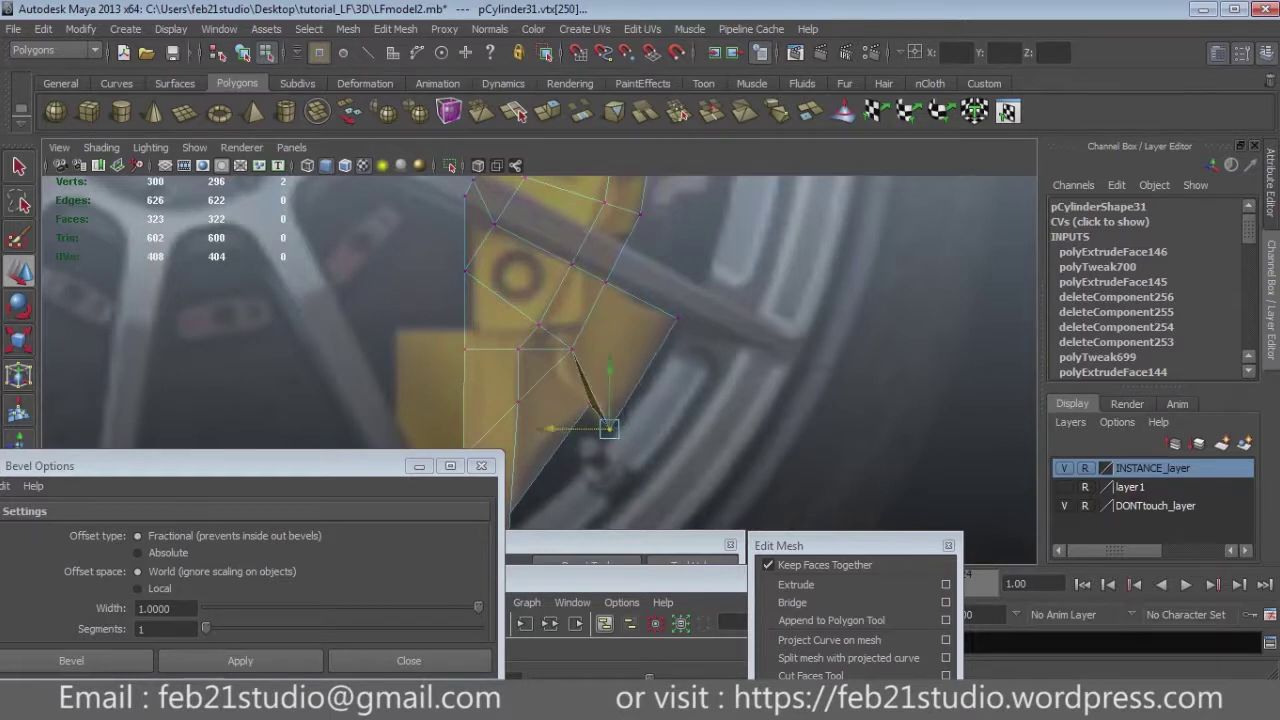
pyautogui.keyDown('alt'); pyautogui.moveTo(560, 350); pyautogui.dragTo(680, 350); pyautogui.keyUp('alt')
pyautogui.click(420, 235)
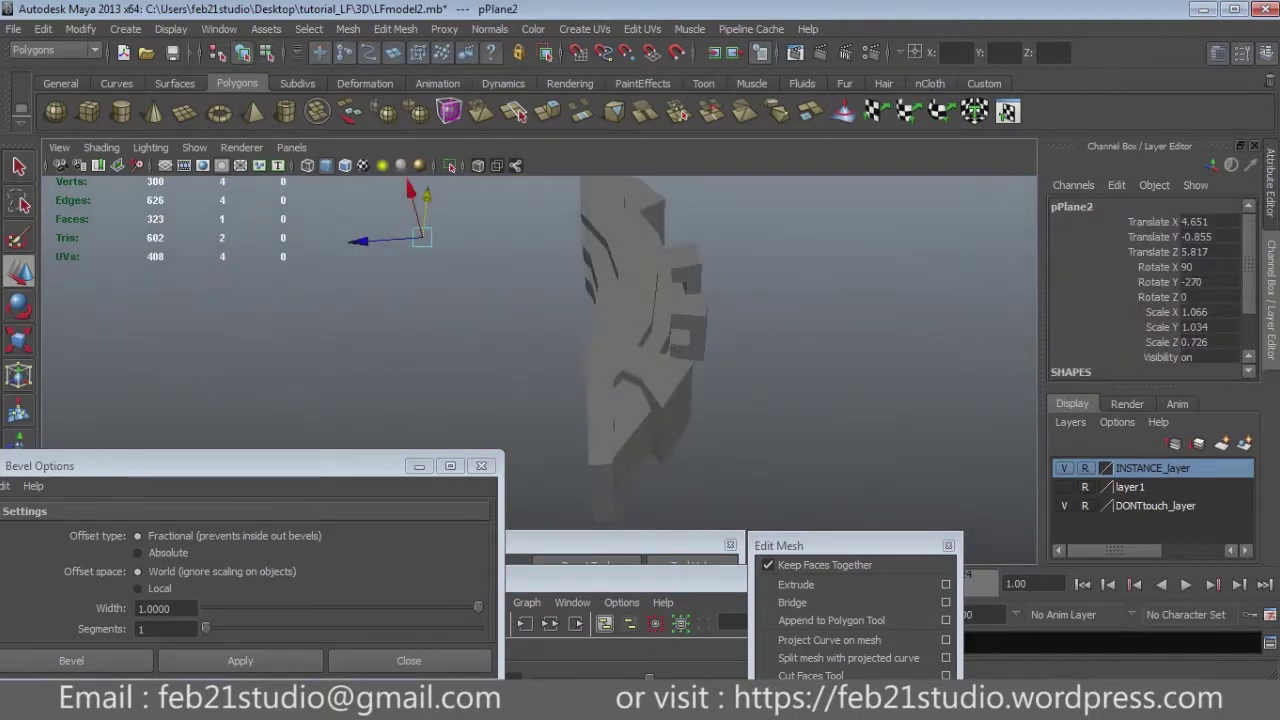
pyautogui.keyDown('alt'); pyautogui.moveTo(560, 350); pyautogui.dragTo(640, 340); pyautogui.keyUp('alt')
pyautogui.click(850, 300)
pyautogui.click(430, 330)
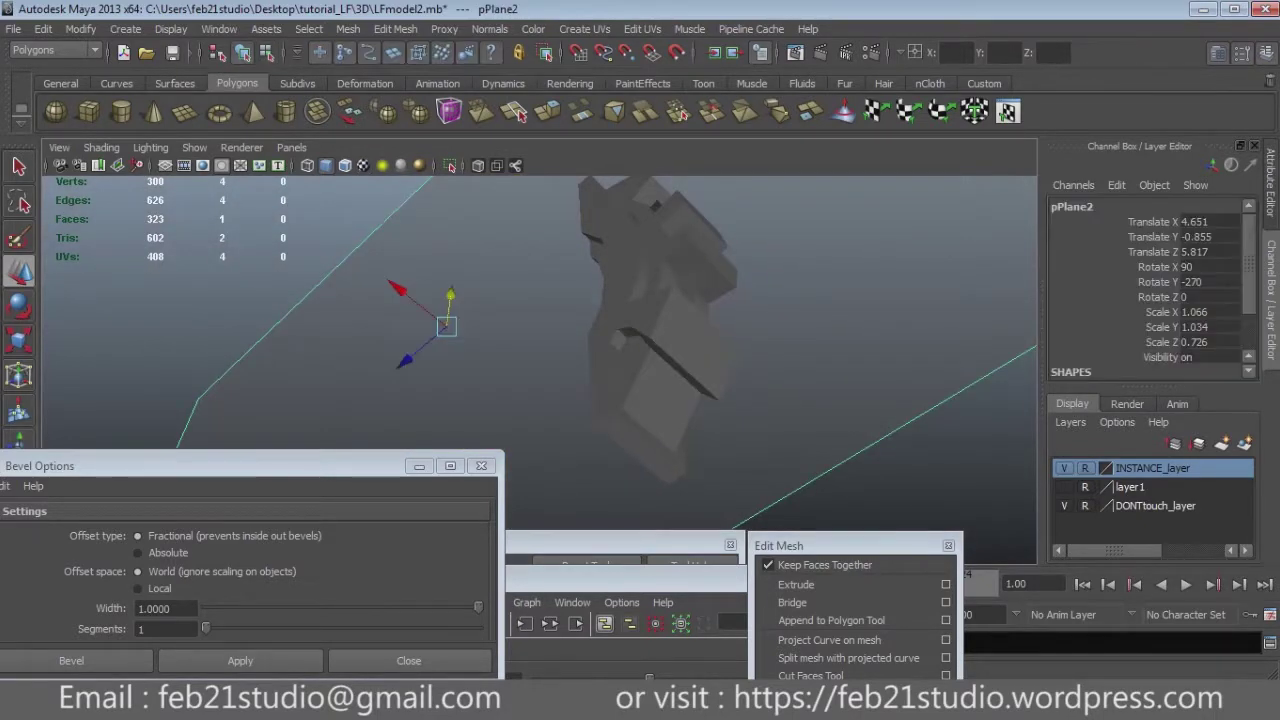
pyautogui.click(650, 330)
pyautogui.moveTo(560, 350)
pyautogui.keyDown('alt'); pyautogui.mouseDown()
pyautogui.moveTo(700, 350)
pyautogui.moveTo(314, 334)
pyautogui.moveTo(620, 334)
pyautogui.moveTo(545, 334)
pyautogui.moveTo(730, 460)
pyautogui.mouseUp(); pyautogui.keyUp('alt')
pyautogui.press('space')
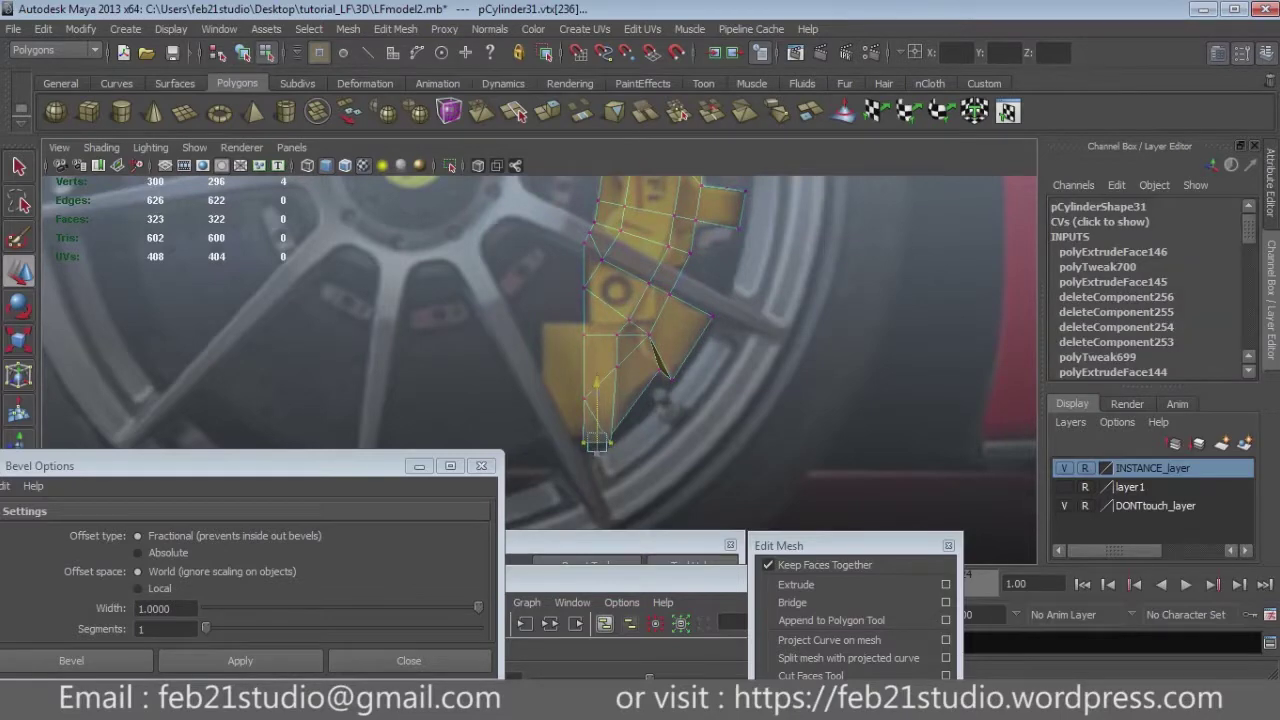
pyautogui.scroll(3, 616, 440)
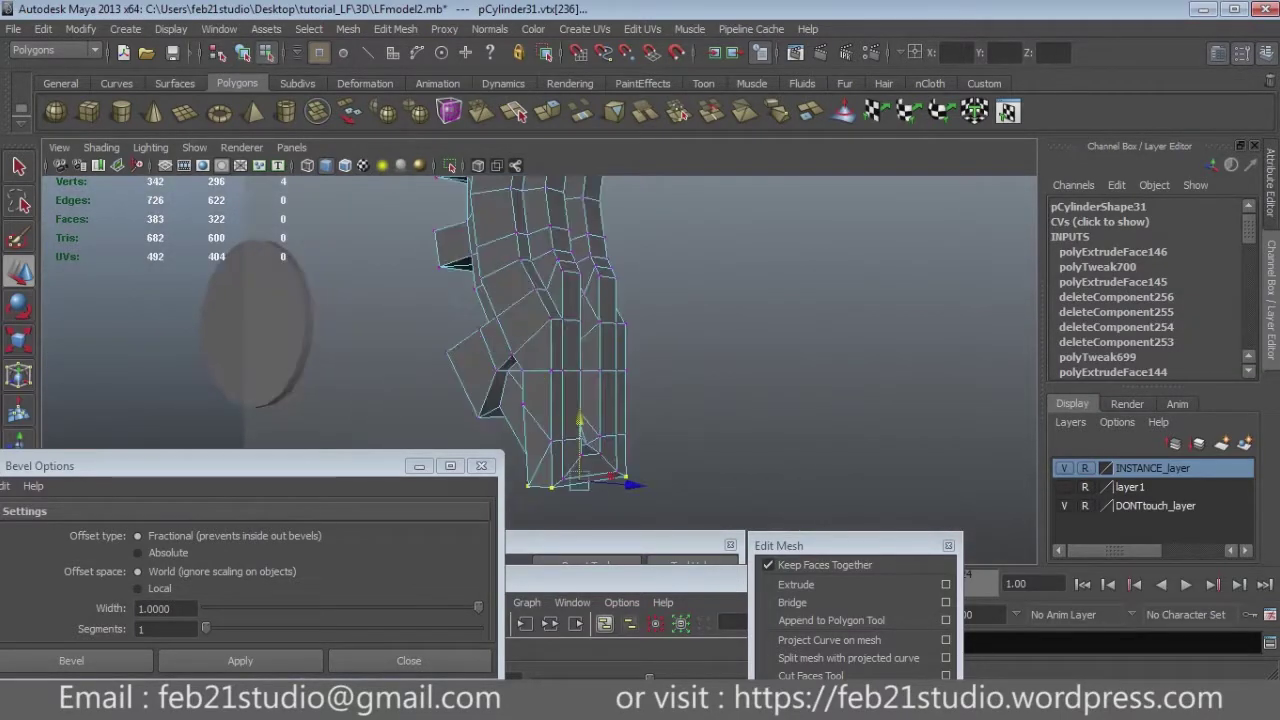
# Extrude the strip of faces on the caliper's lower tab.
pyautogui.click(570, 345)
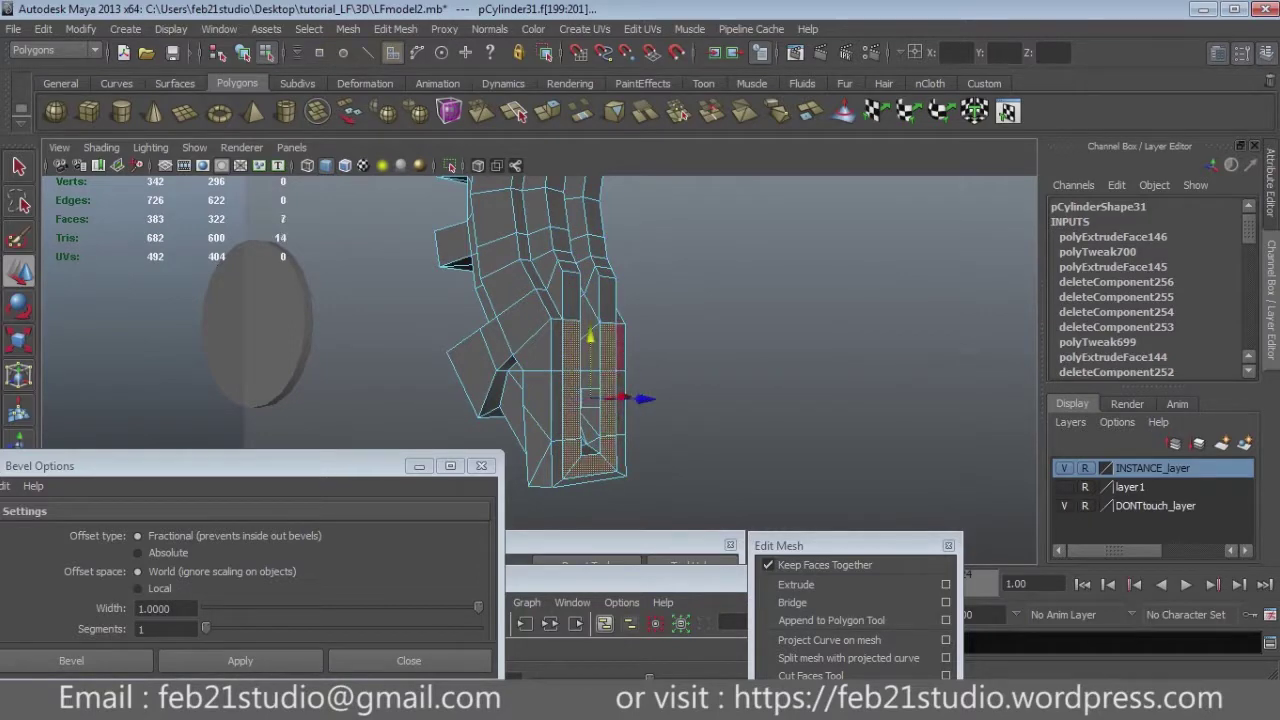
pyautogui.moveTo(790, 545); pyautogui.dragTo(845, 310)
pyautogui.click(850, 349)
pyautogui.press('space')
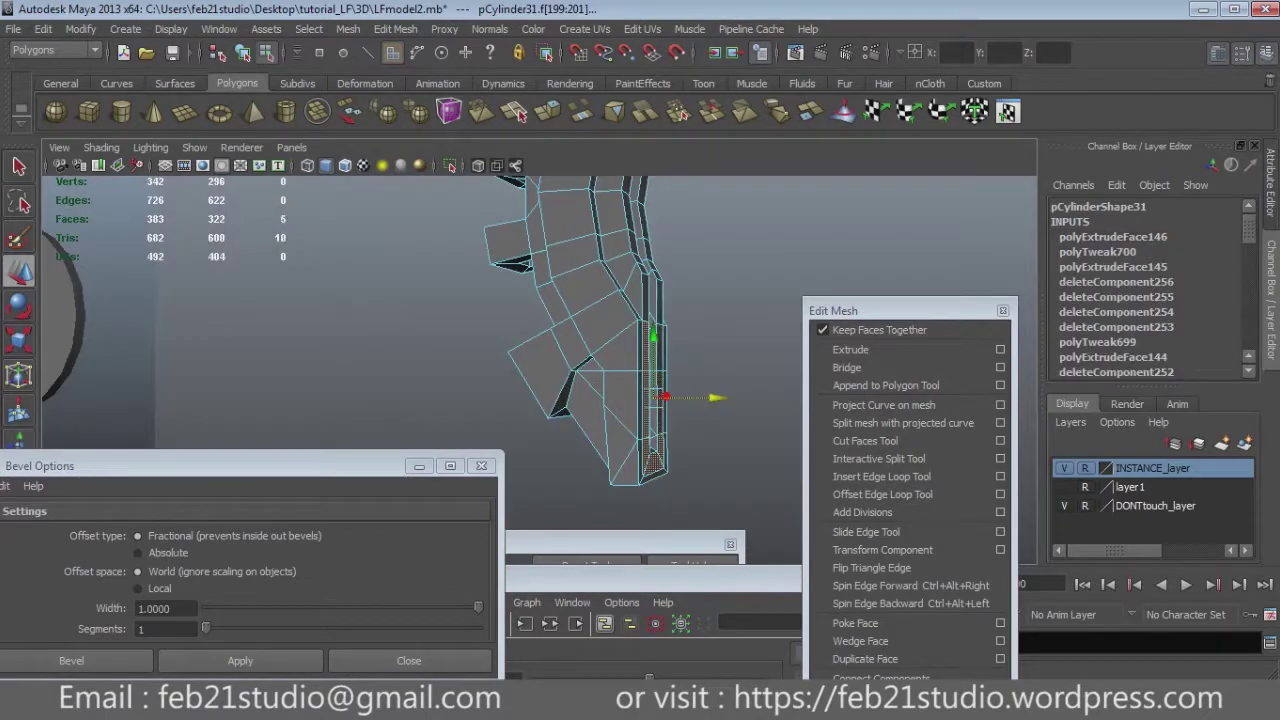
pyautogui.press('q')
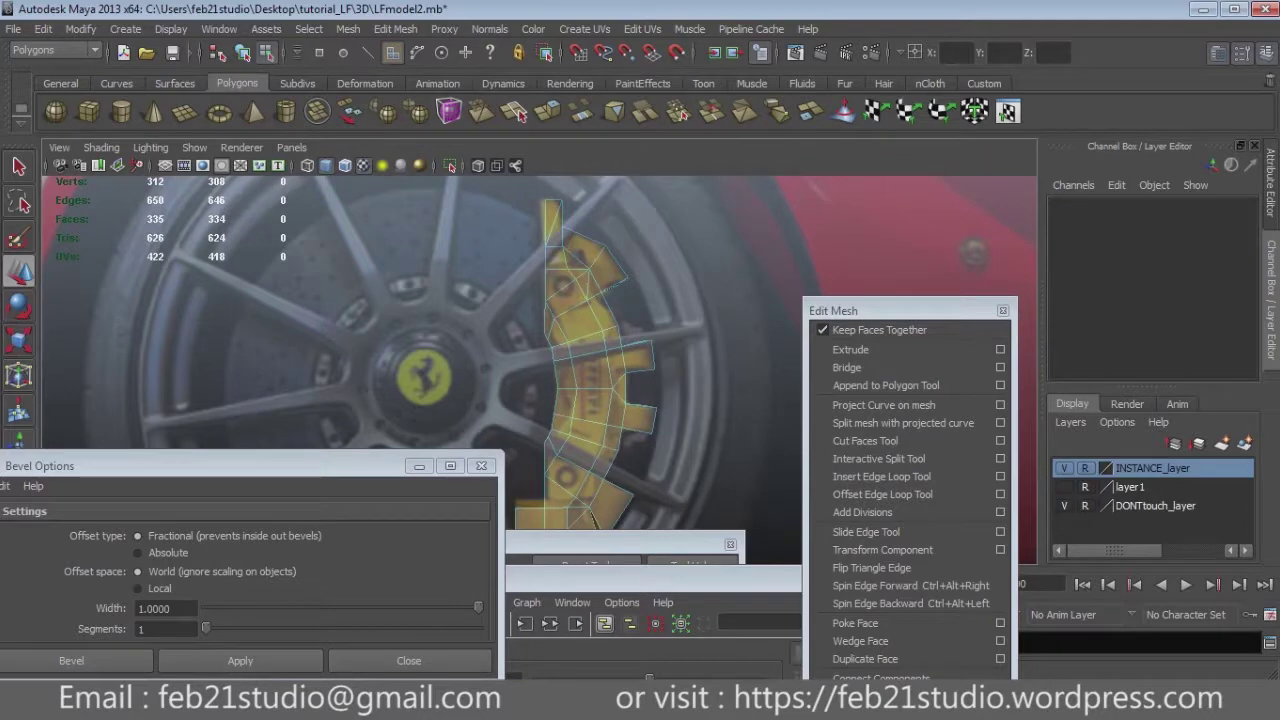
# Locate the stray vertex in wireframe and delete it, leaving 311 vertices and 334 faces.
pyautogui.scroll(2, 540, 350)
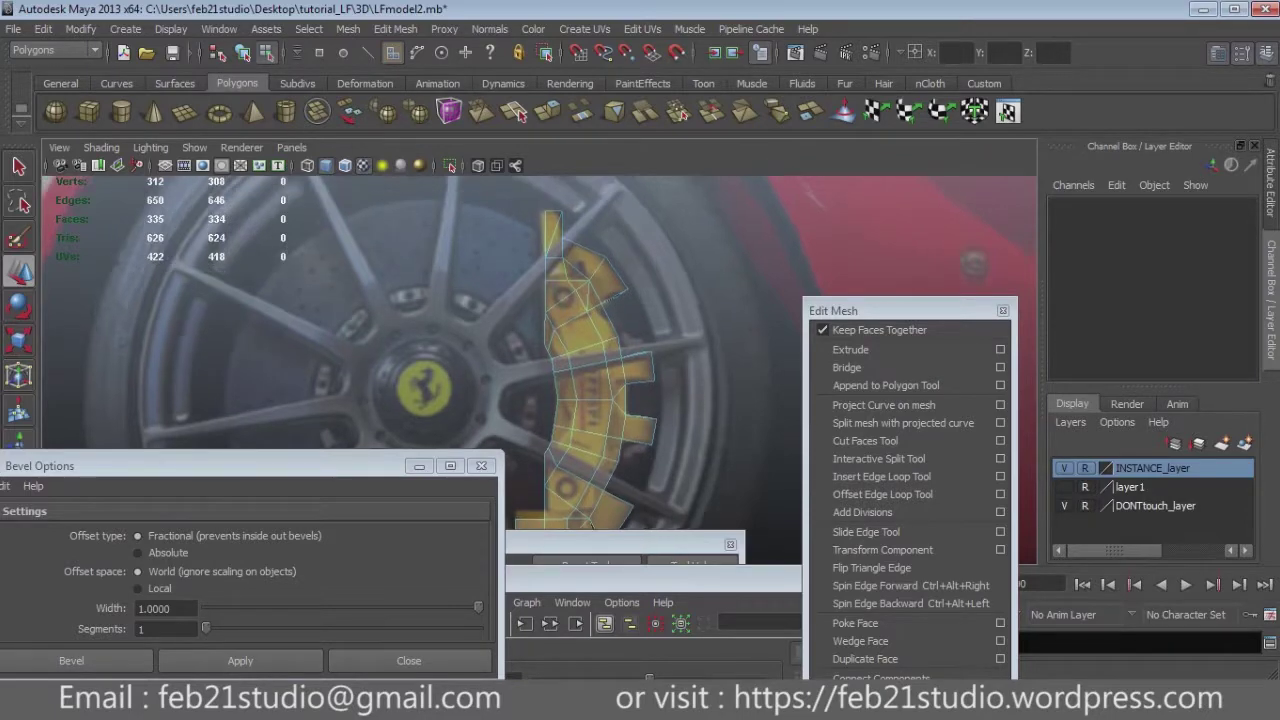
pyautogui.scroll(3, 540, 350)
pyautogui.scroll(2, 548, 320)
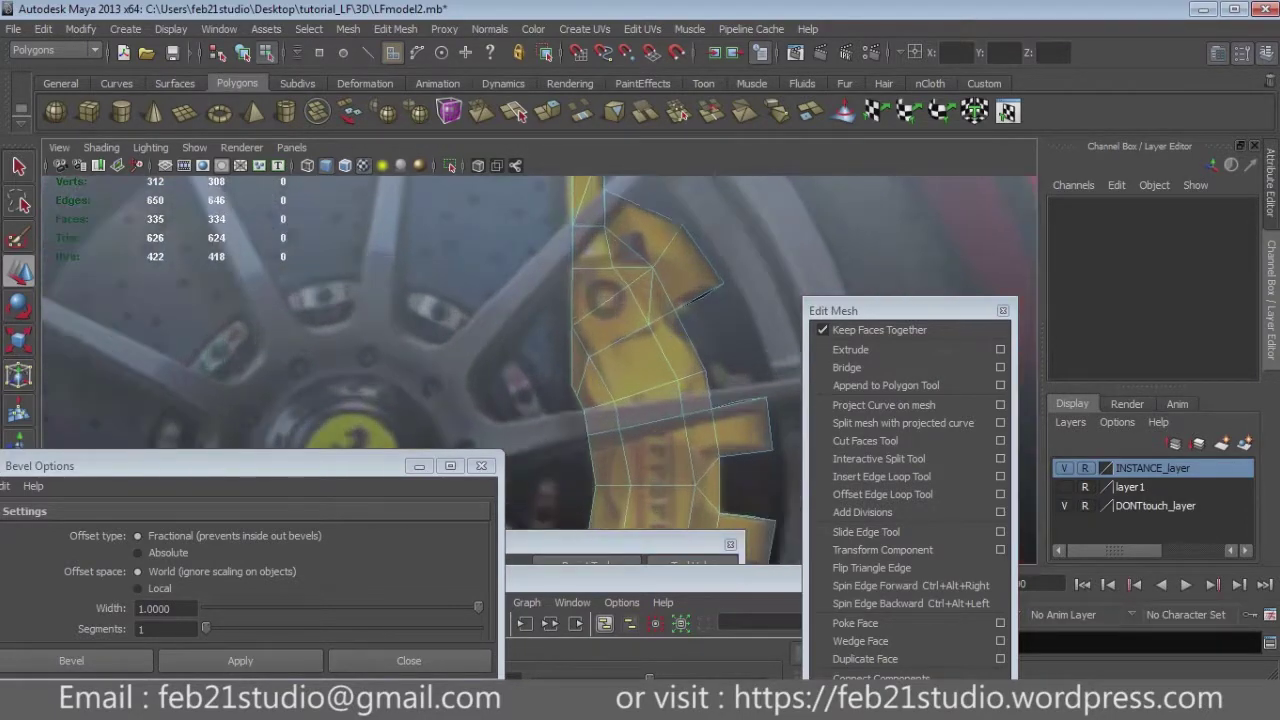
pyautogui.moveTo(640, 380)
pyautogui.keyDown('alt'); pyautogui.mouseDown()
pyautogui.moveTo(560, 380)
pyautogui.moveTo(620, 380)
pyautogui.mouseUp(); pyautogui.keyUp('alt')
pyautogui.press('4')
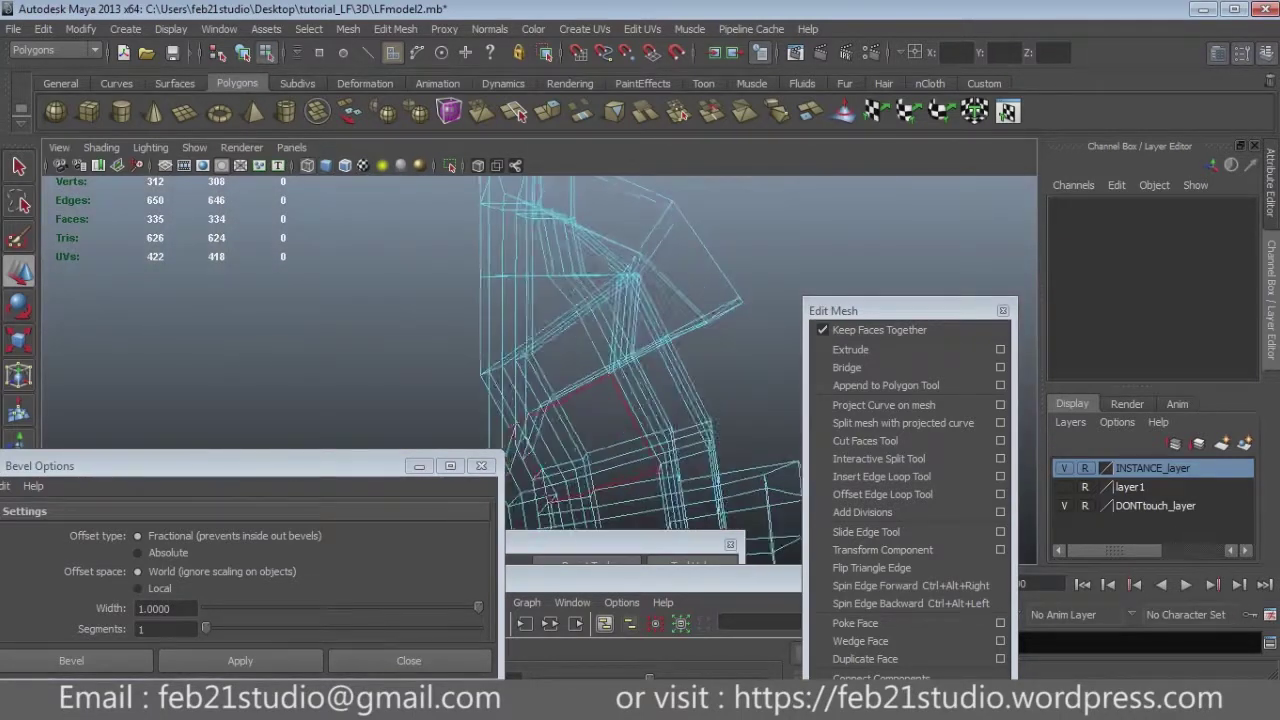
pyautogui.press('5')
pyautogui.click(570, 307)
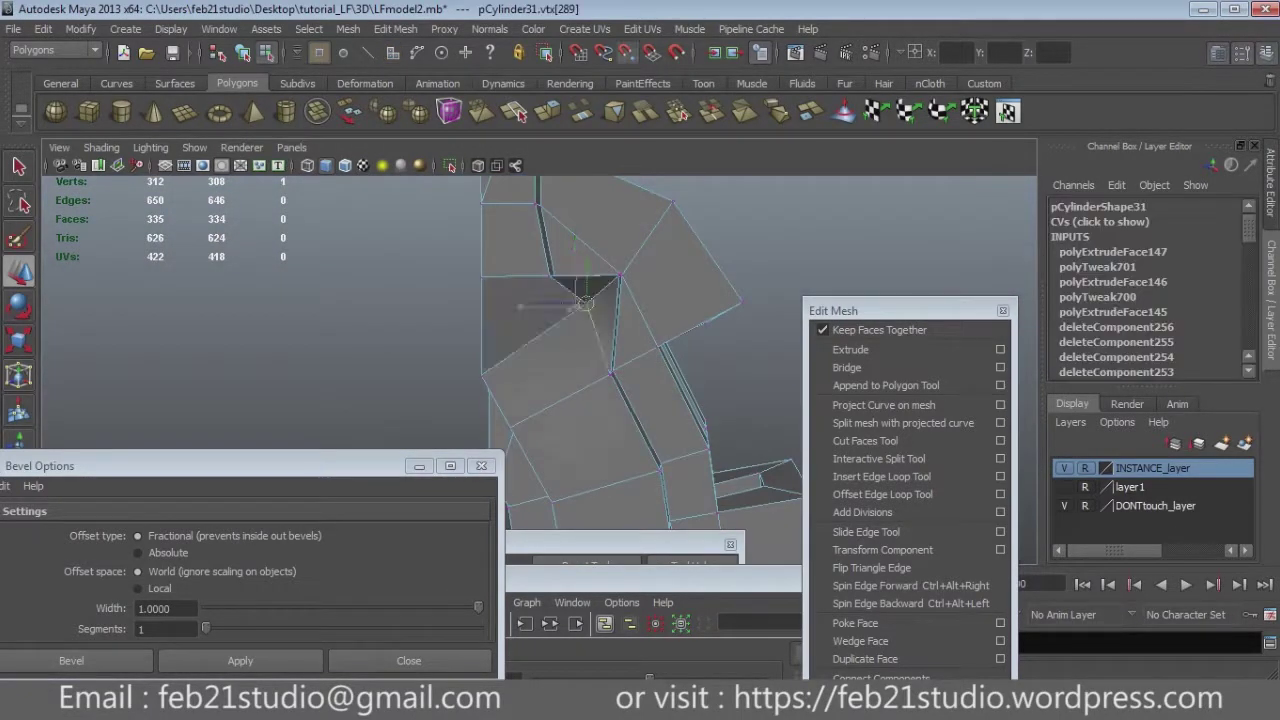
pyautogui.keyDown('alt'); pyautogui.moveTo(570, 307); pyautogui.dragTo(620, 330); pyautogui.keyUp('alt')
pyautogui.press('4')
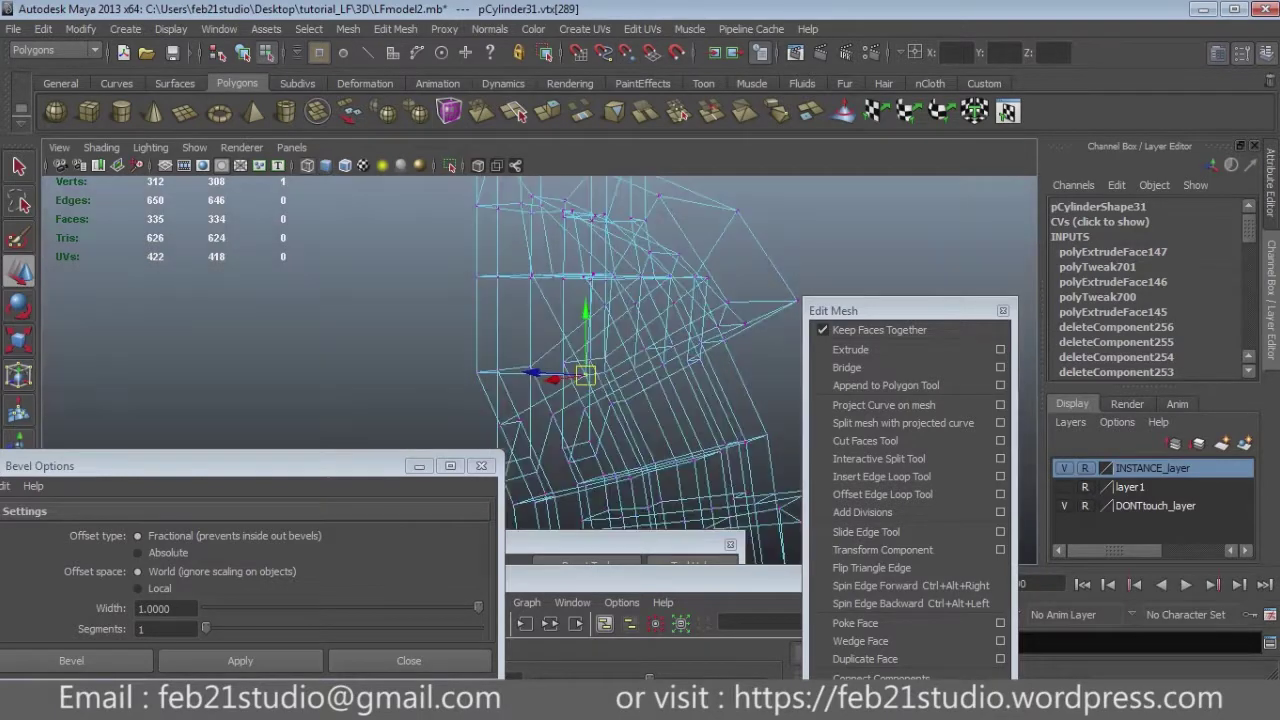
pyautogui.keyDown('alt'); pyautogui.moveTo(583, 375); pyautogui.dragTo(565, 375); pyautogui.keyUp('alt')
pyautogui.moveTo(900, 310); pyautogui.dragTo(1037, 147)
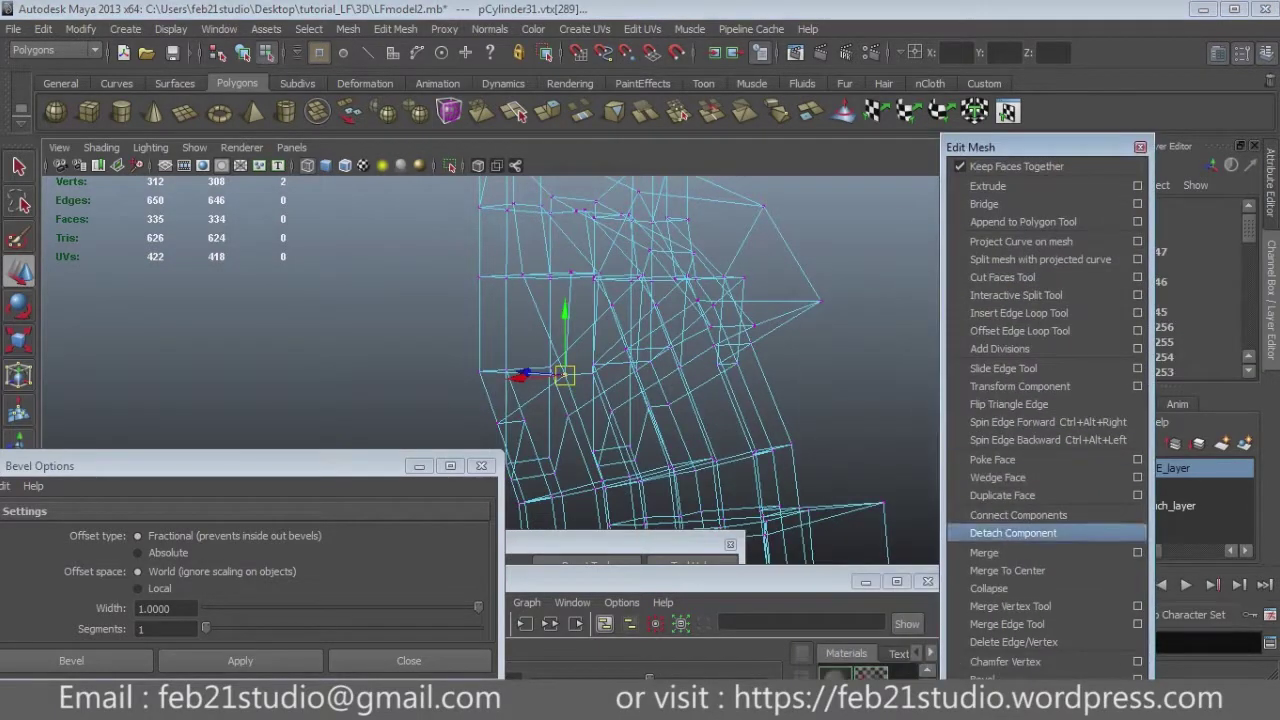
pyautogui.click(1013, 642)
pyautogui.press('5')
pyautogui.keyDown('alt'); pyautogui.moveTo(600, 360); pyautogui.dragTo(640, 370); pyautogui.keyUp('alt')
# Extrude the caliper face over the bolt hole to create a new inner face.
pyautogui.scroll(3, 600, 300)
pyautogui.click(593, 236)
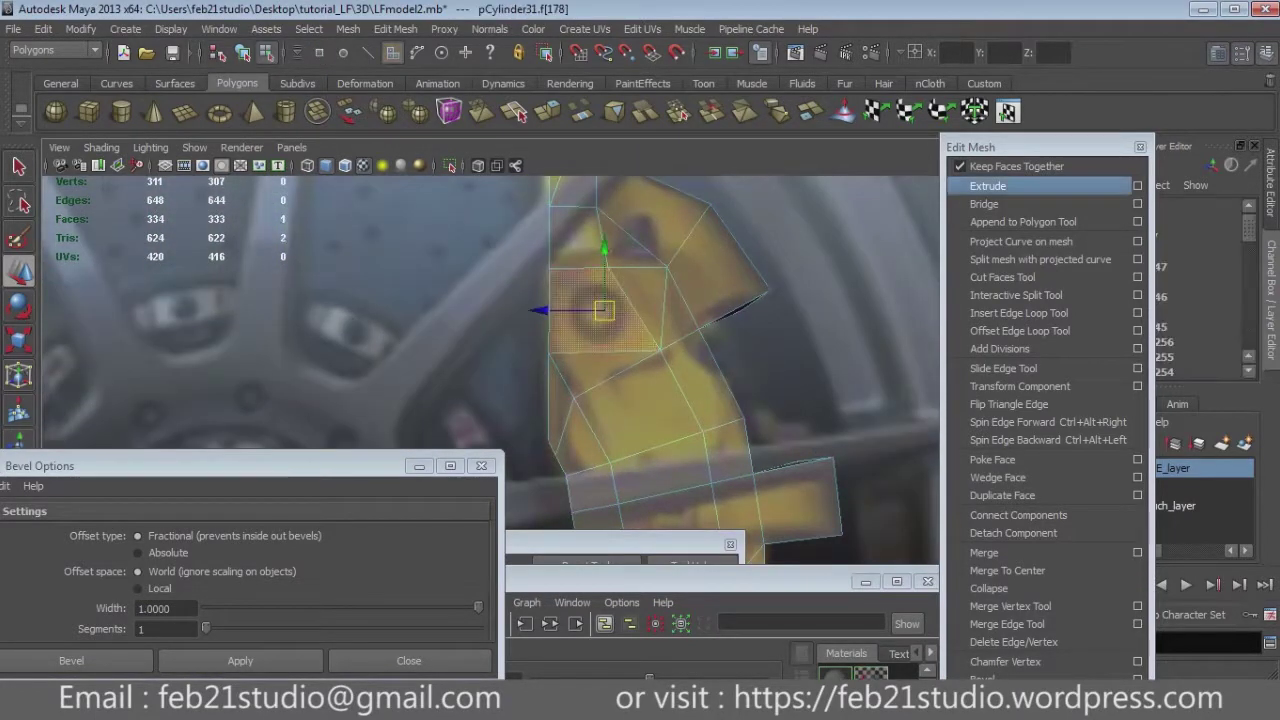
pyautogui.click(988, 186)
pyautogui.scroll(2, 607, 327)
pyautogui.keyDown('alt'); pyautogui.moveTo(607, 327); pyautogui.dragTo(630, 340); pyautogui.keyUp('alt')
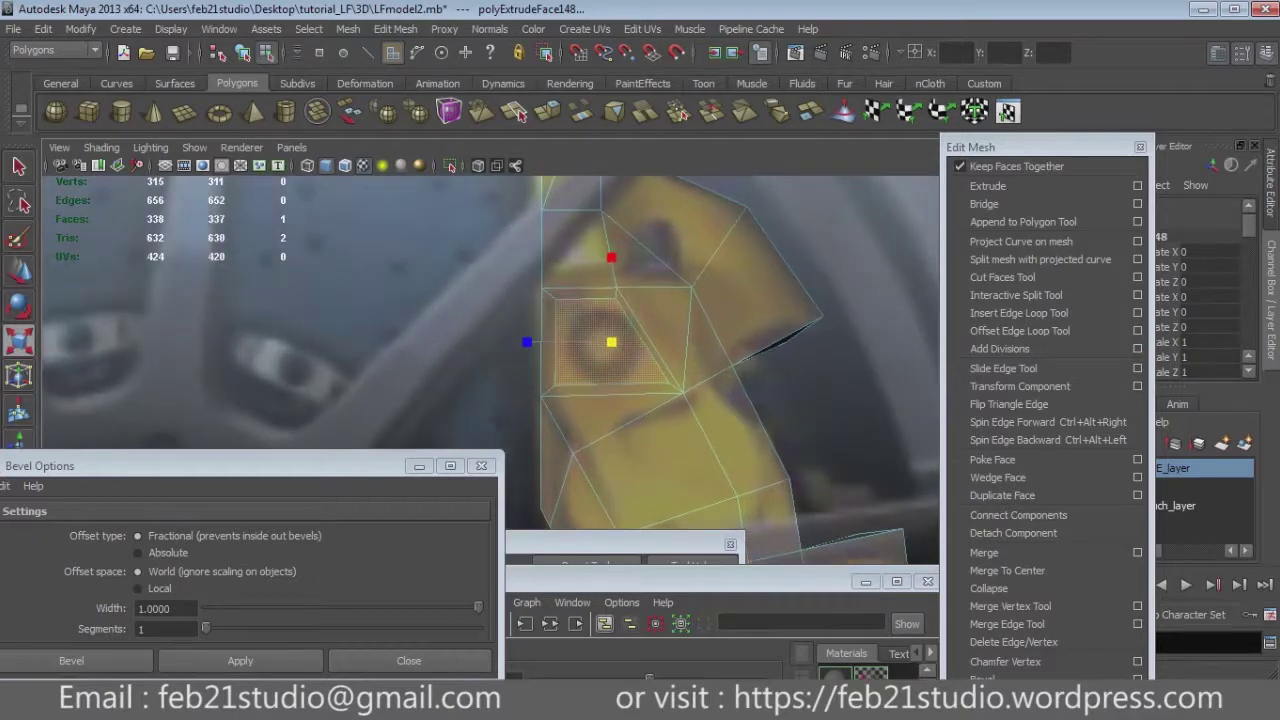
# Move and scale the new face's corner and bottom-edge vertices to sit over the bolt hole.
pyautogui.click(668, 382)
pyautogui.press('w')
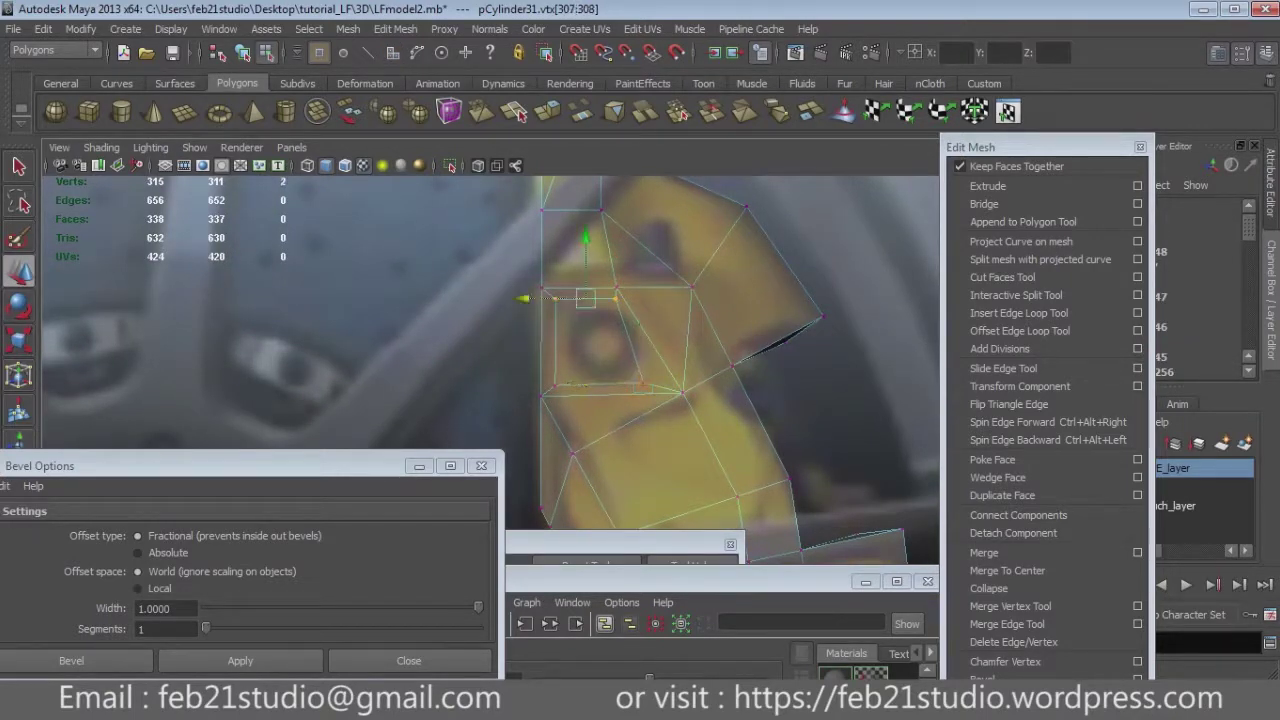
pyautogui.moveTo(535, 360); pyautogui.dragTo(660, 392)
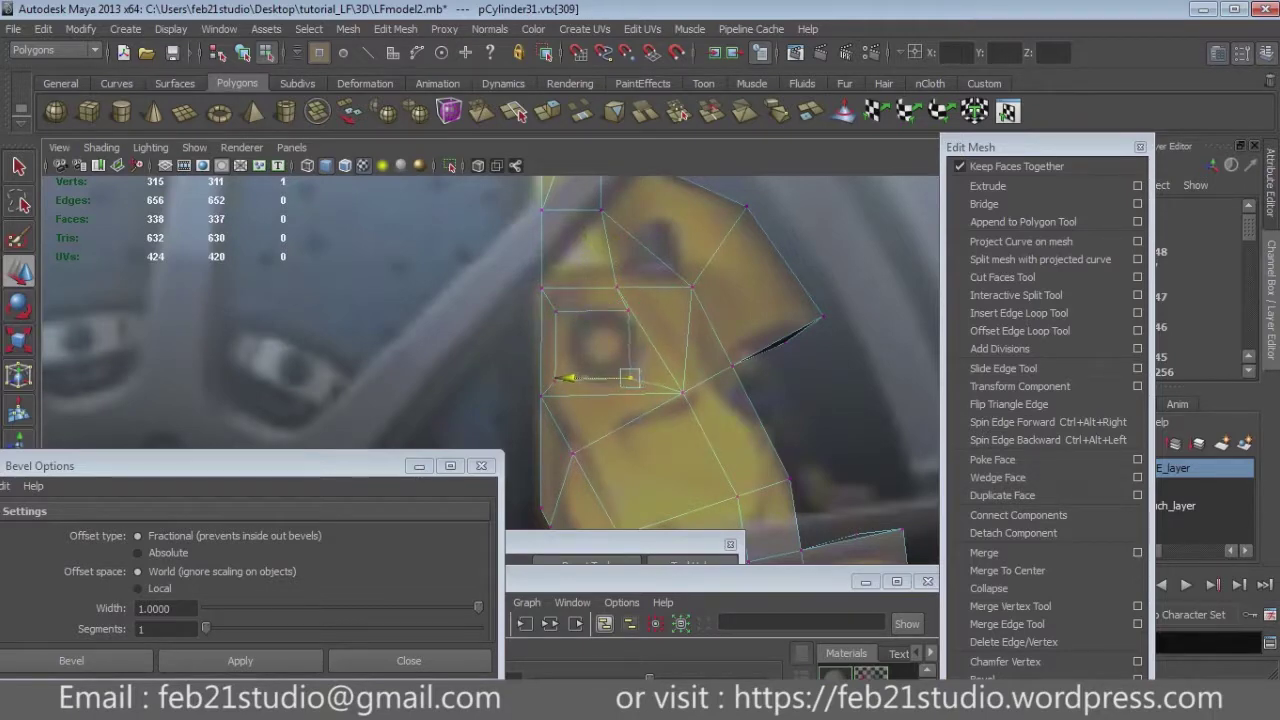
pyautogui.keyDown('alt'); pyautogui.moveTo(700, 300); pyautogui.dragTo(700, 318, button='middle'); pyautogui.keyUp('alt')
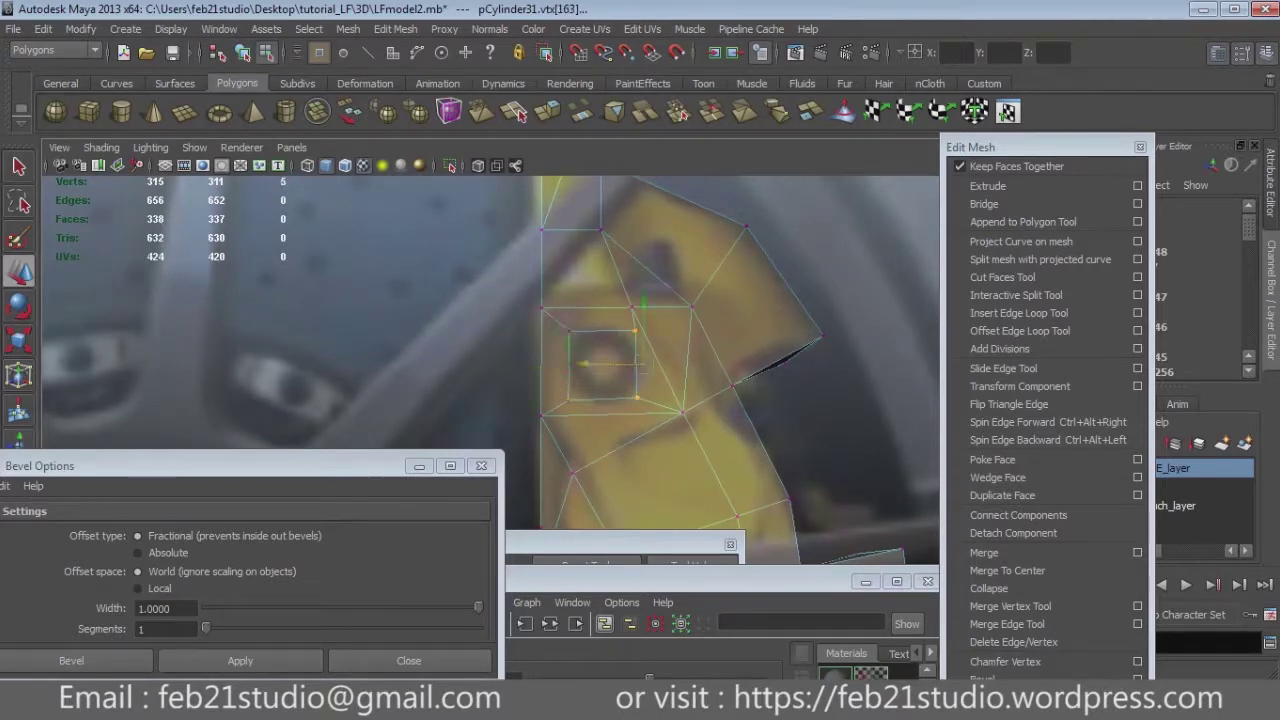
pyautogui.press('r')
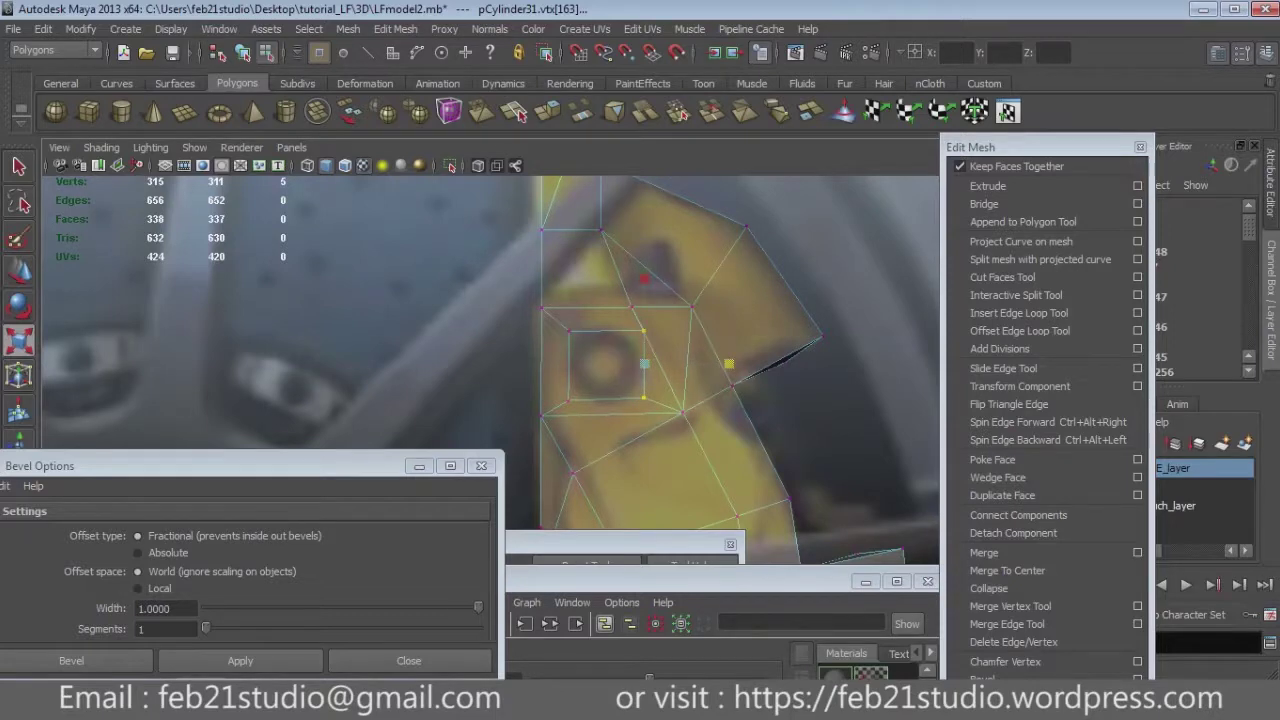
pyautogui.moveTo(700, 350)
pyautogui.keyDown('alt'); pyautogui.mouseDown()
pyautogui.moveTo(610, 340)
pyautogui.moveTo(351, 390)
pyautogui.moveTo(500, 370)
pyautogui.mouseUp(); pyautogui.keyUp('alt')
# Inspect the inset in four-view and wireframe layouts, then return to the shaded close-up.
pyautogui.press('space')
pyautogui.press('space')
pyautogui.press('space')
pyautogui.press('space')
pyautogui.press('4')
pyautogui.keyDown('alt'); pyautogui.moveTo(520, 345); pyautogui.dragTo(440, 368); pyautogui.keyUp('alt')
pyautogui.press('space')
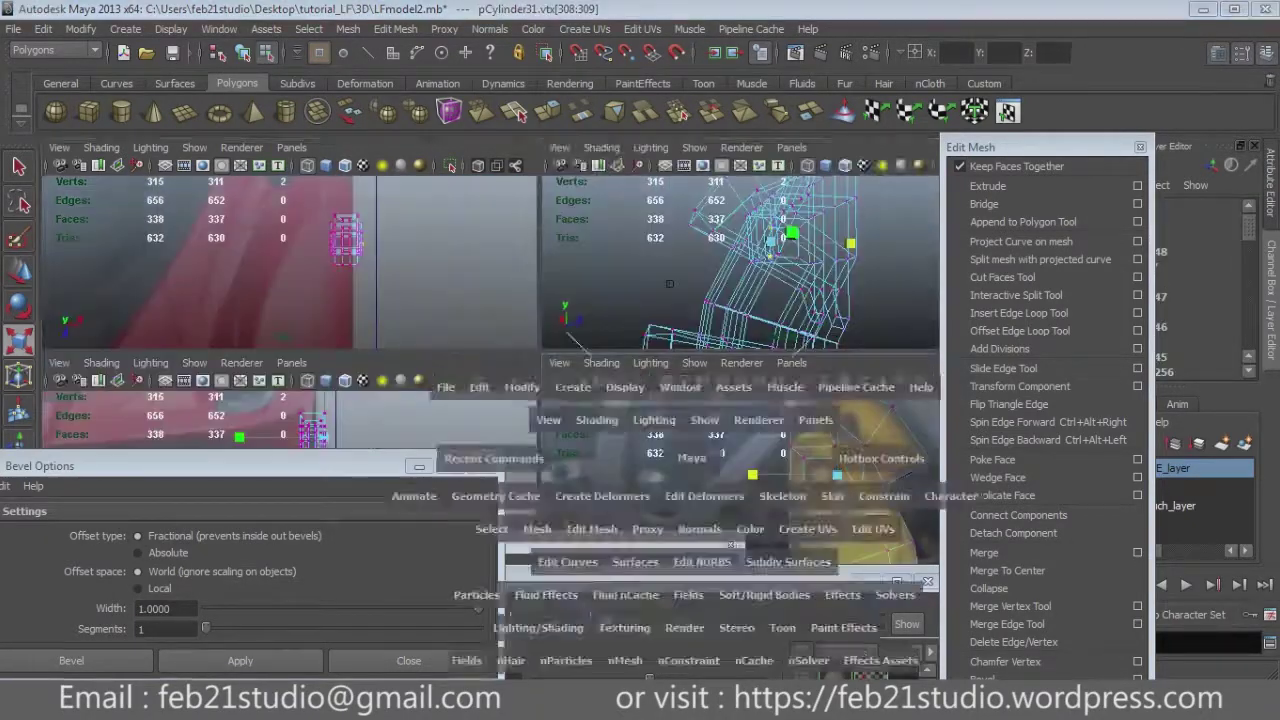
pyautogui.press('space')
pyautogui.press('space')
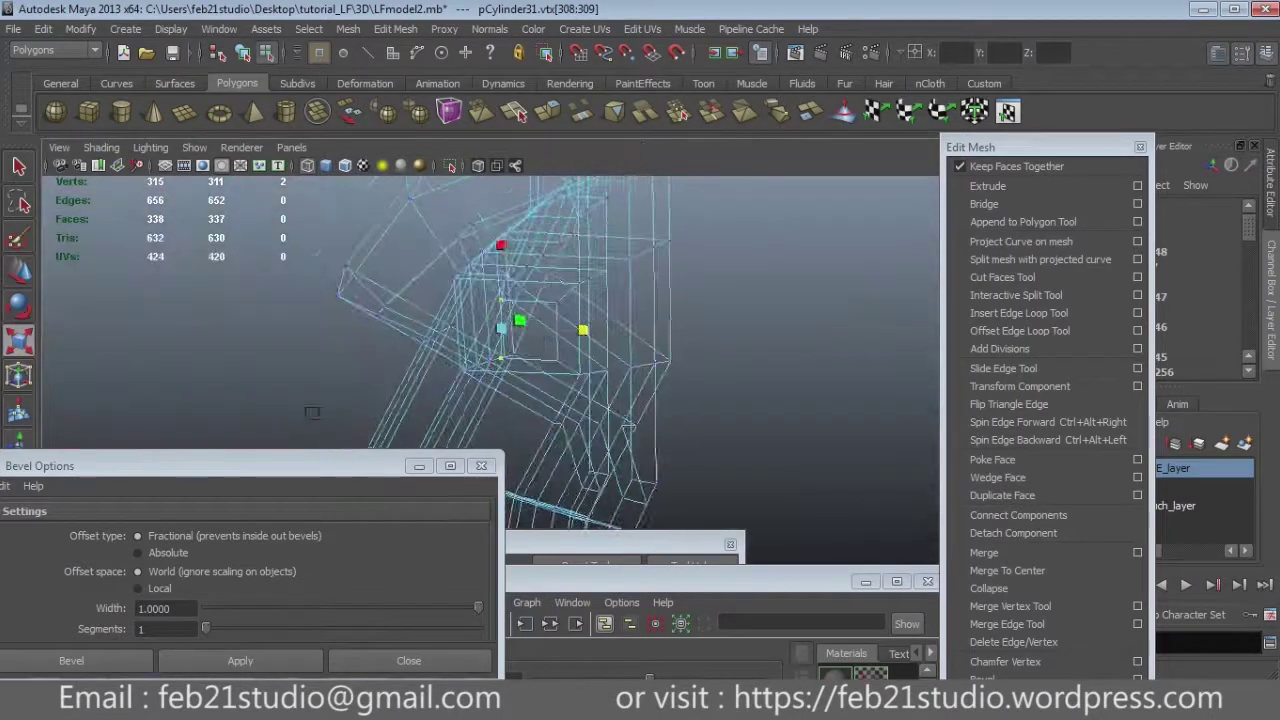
pyautogui.press('space')
pyautogui.press('space')
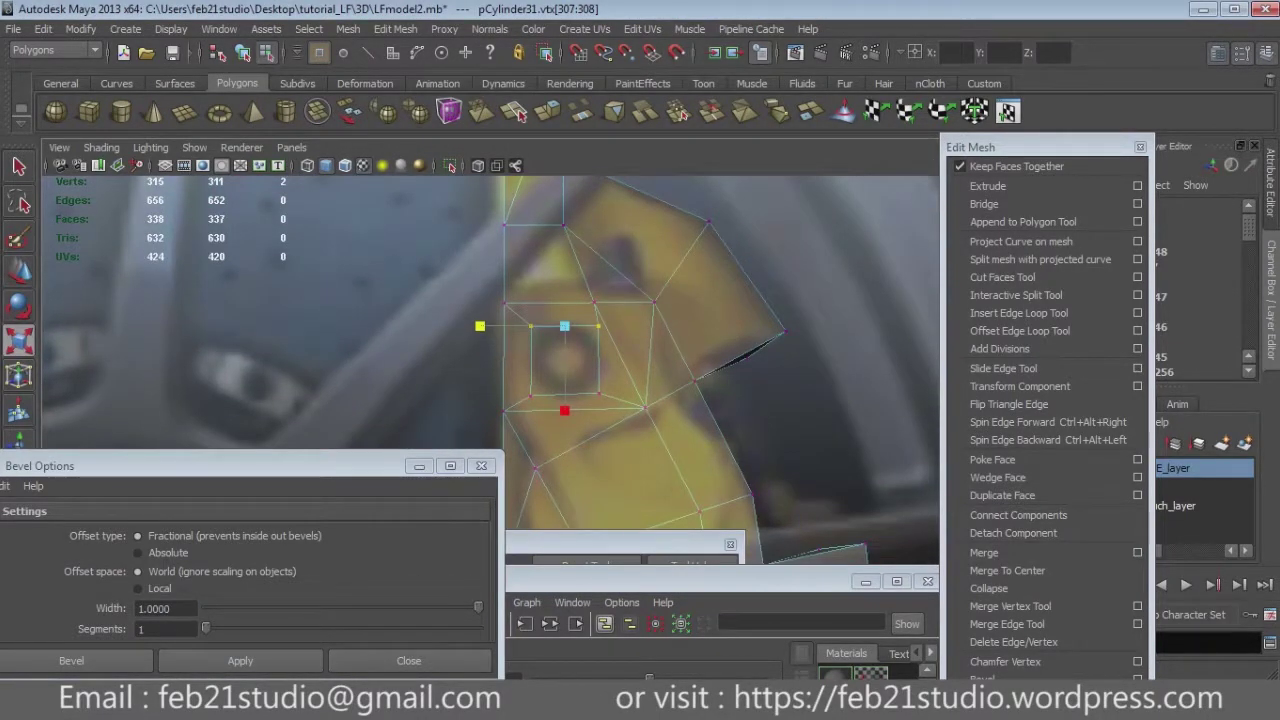
pyautogui.press('space')
pyautogui.press('space')
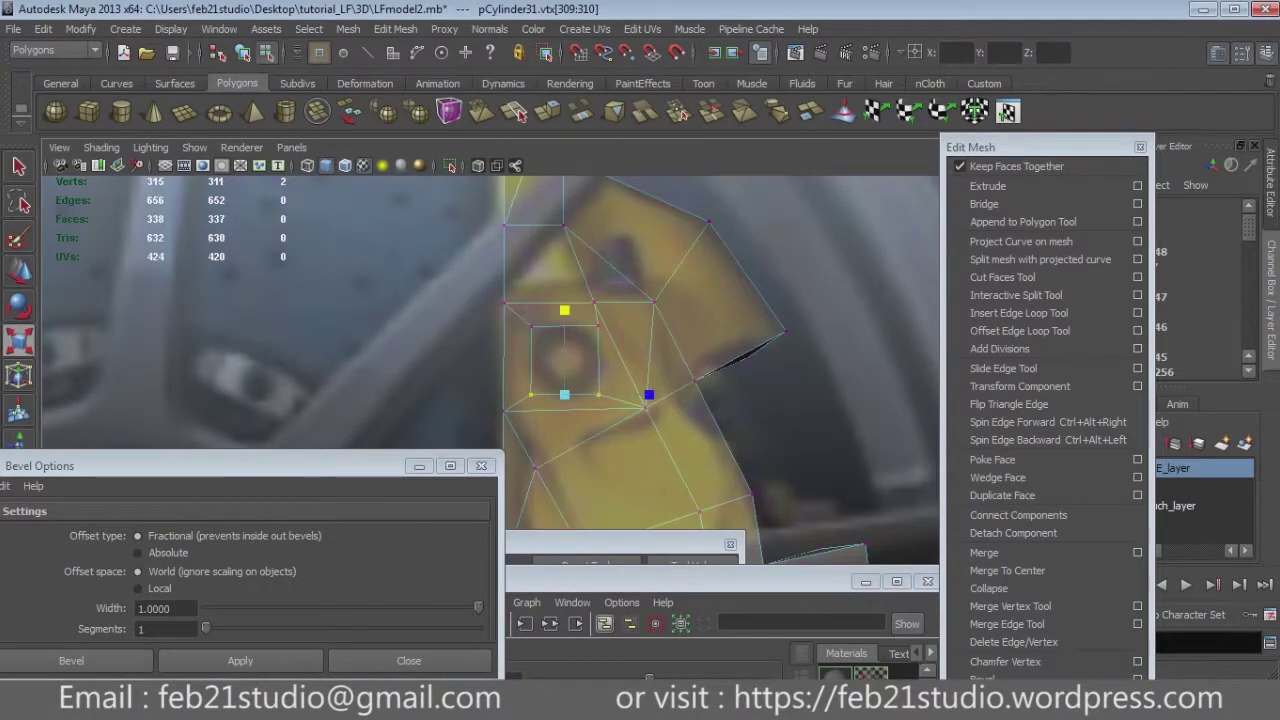
pyautogui.press('w')
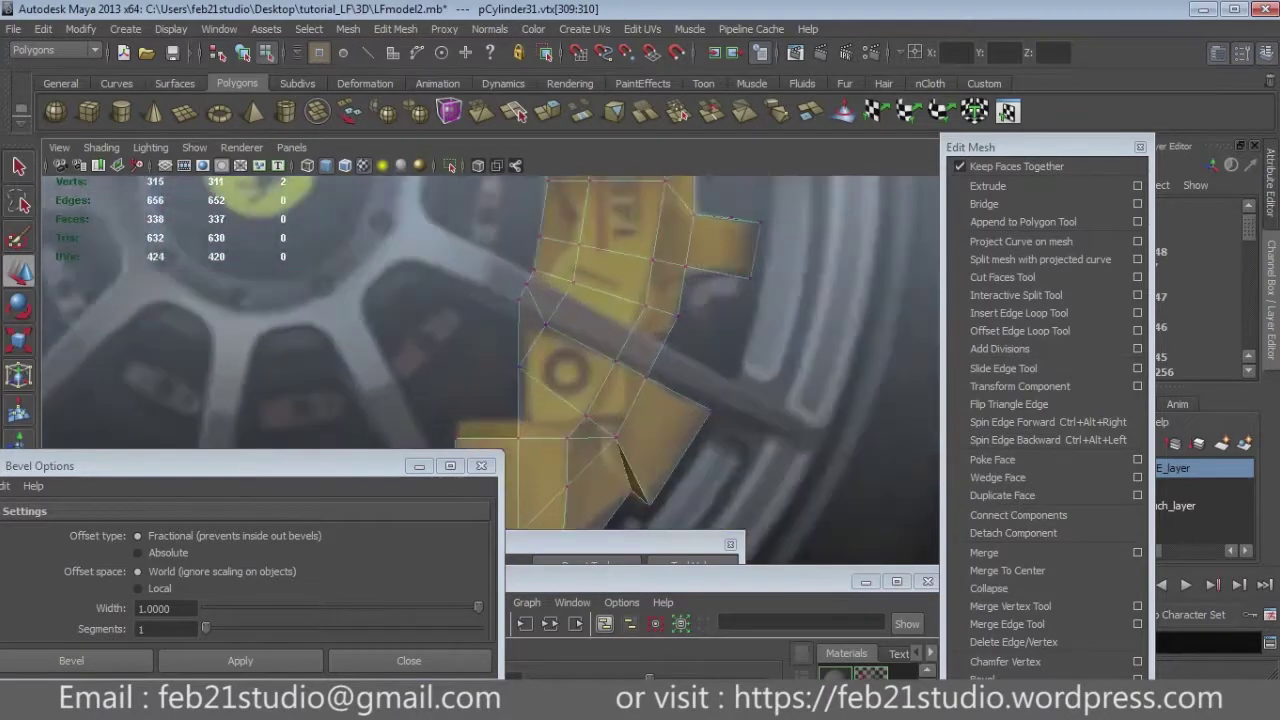
# Extrude the face over the next bolt hole and shrink it inward.
pyautogui.press('F11')
pyautogui.click(573, 372)
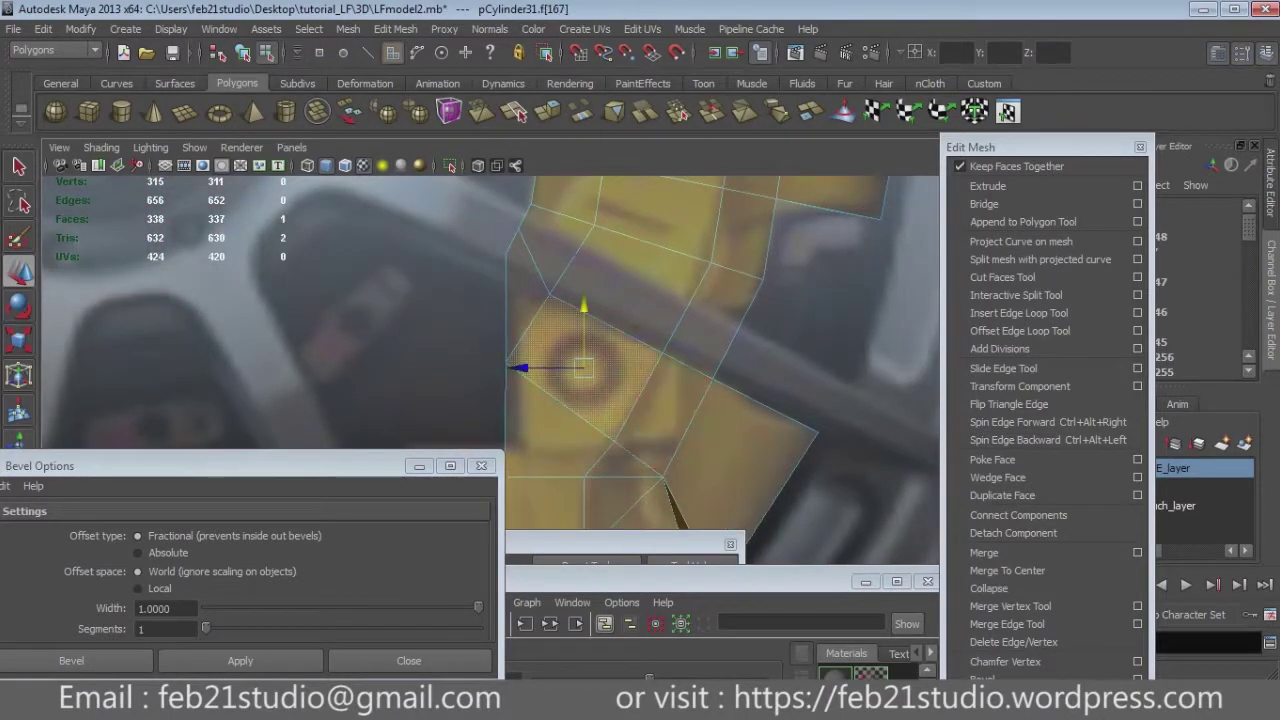
pyautogui.click(988, 186)
pyautogui.moveTo(575, 378); pyautogui.dragTo(560, 378)
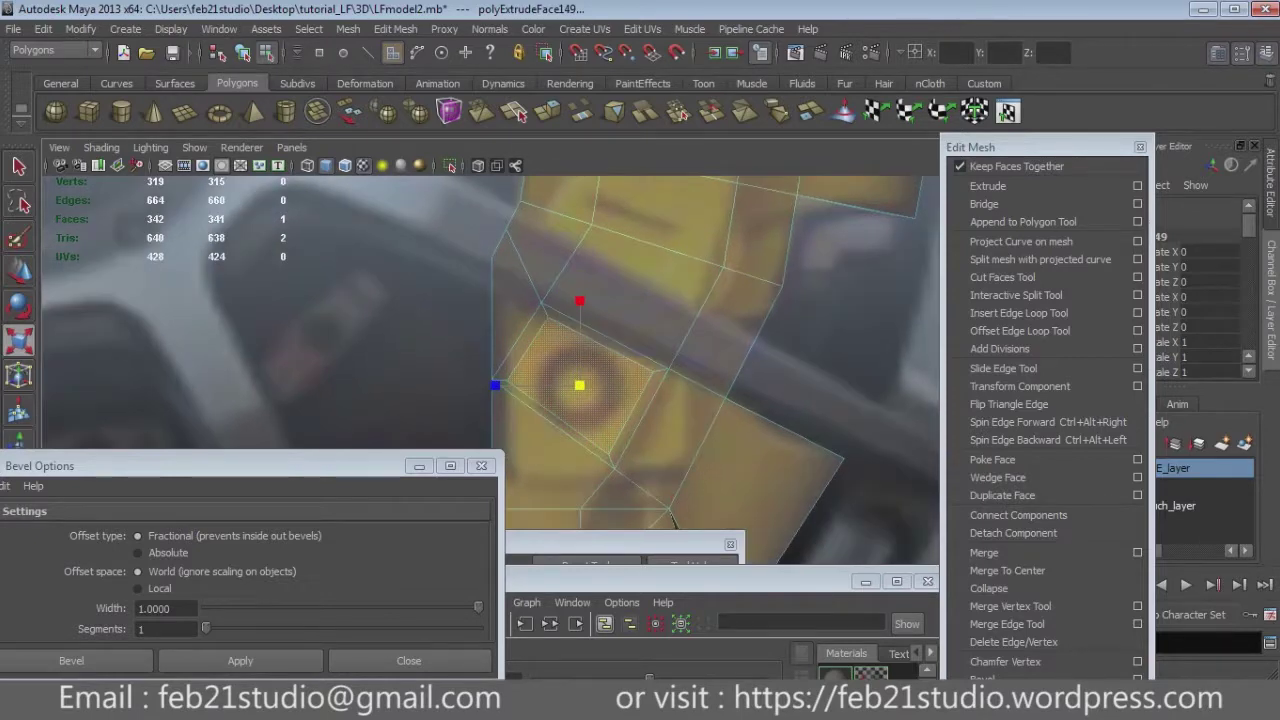
# Nudge the inset face's four vertices left, then up and right, to fit the bolt hole.
pyautogui.press('F9')
pyautogui.click(608, 442)
pyautogui.press('w')
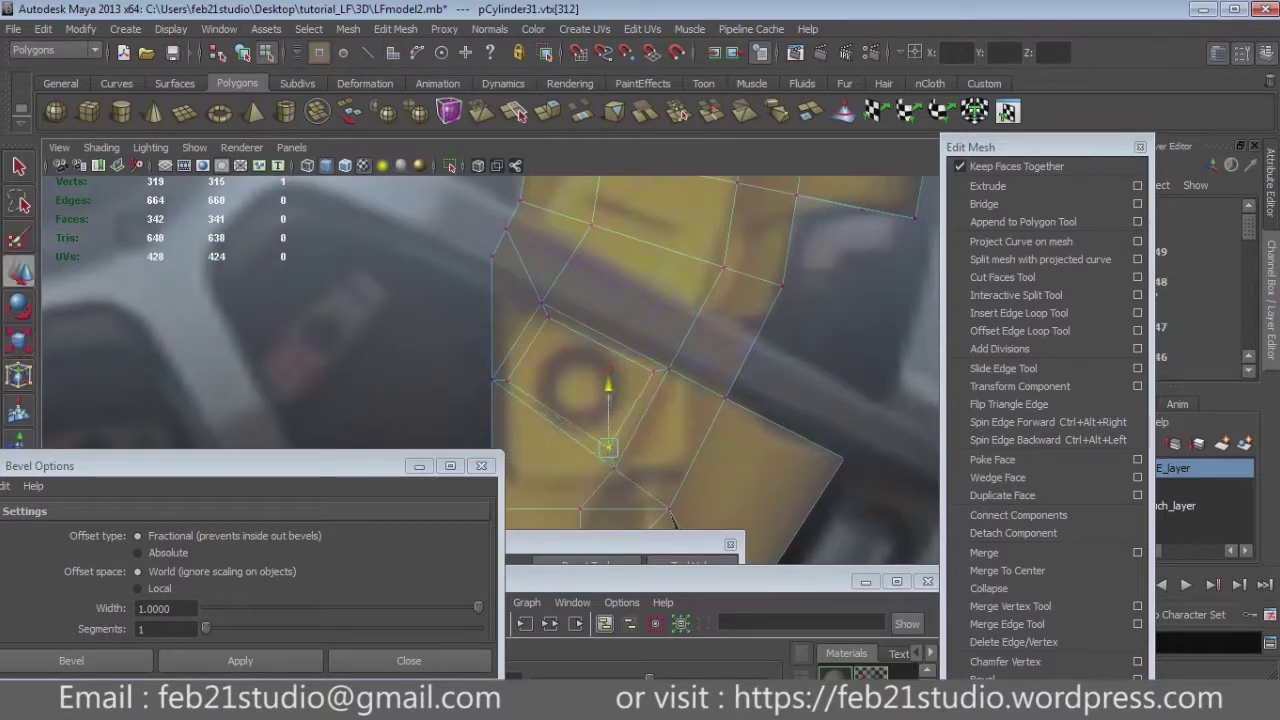
pyautogui.moveTo(545, 442); pyautogui.dragTo(533, 442)
pyautogui.moveTo(672, 520); pyautogui.dragTo(672, 521, button='middle')
pyautogui.click(523, 380)
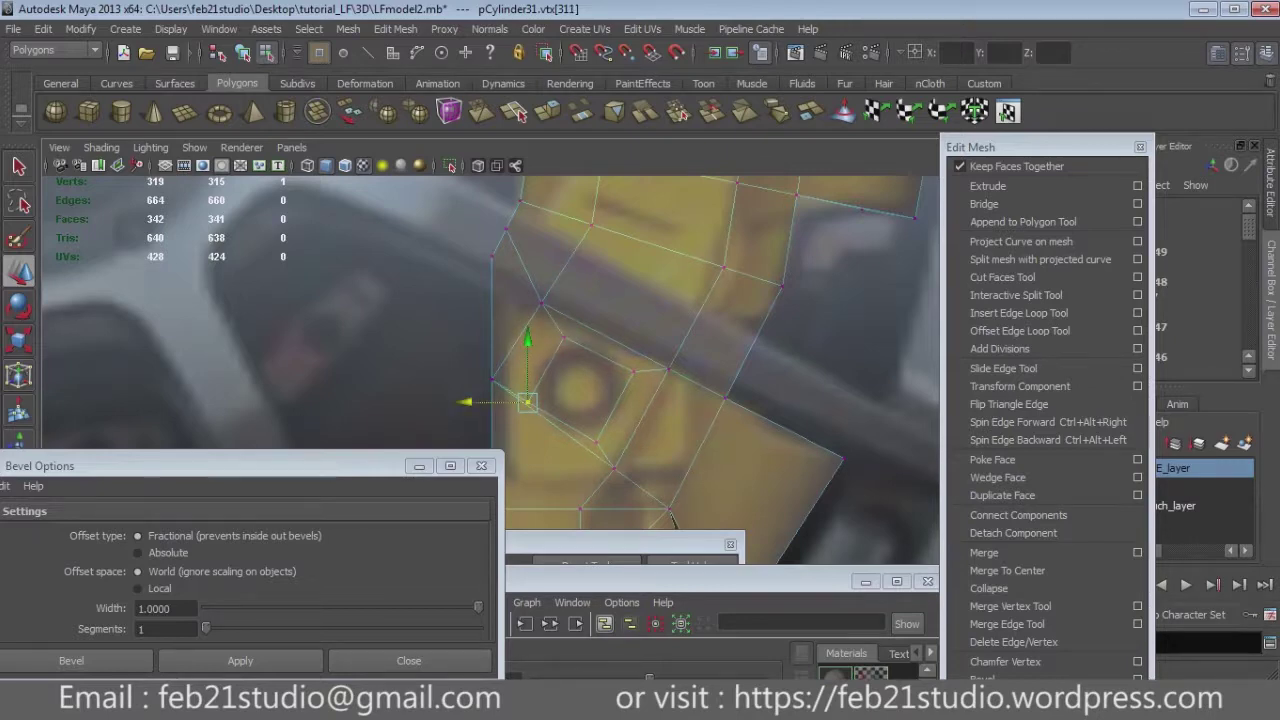
pyautogui.press('space')
pyautogui.press('space')
pyautogui.press('space')
pyautogui.press('space')
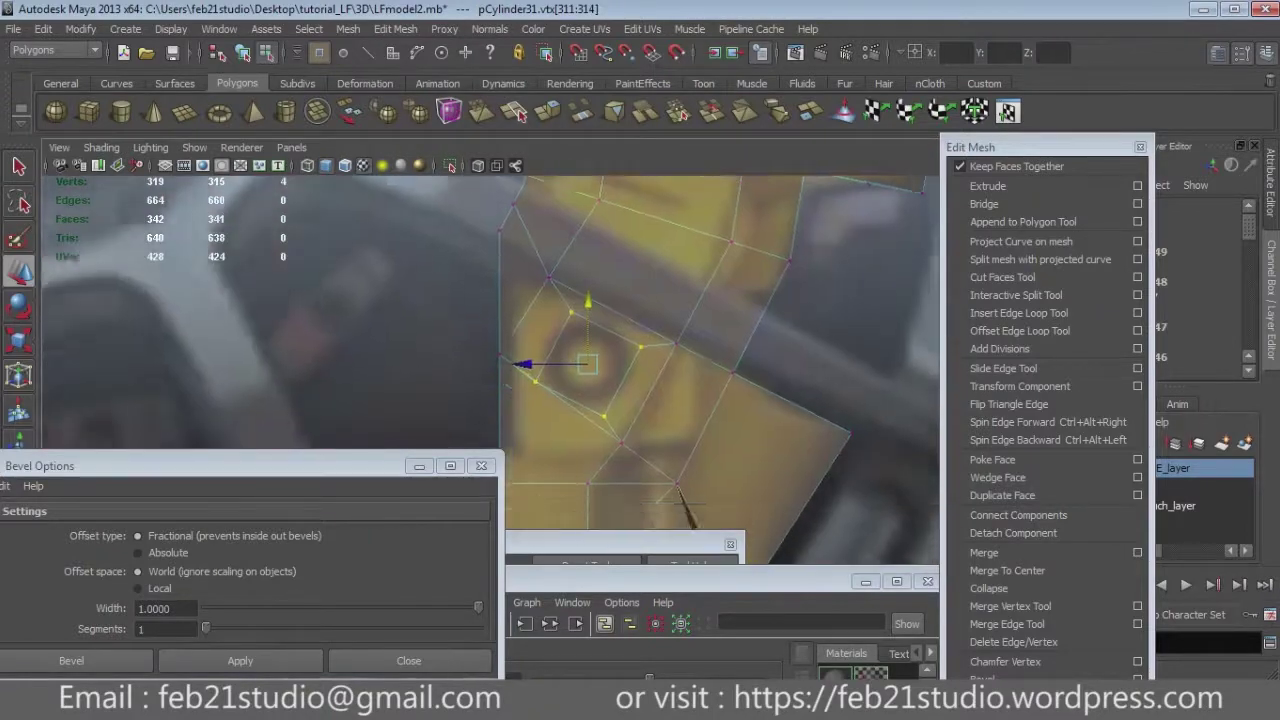
pyautogui.scroll(3, 483, 305)
pyautogui.press('space')
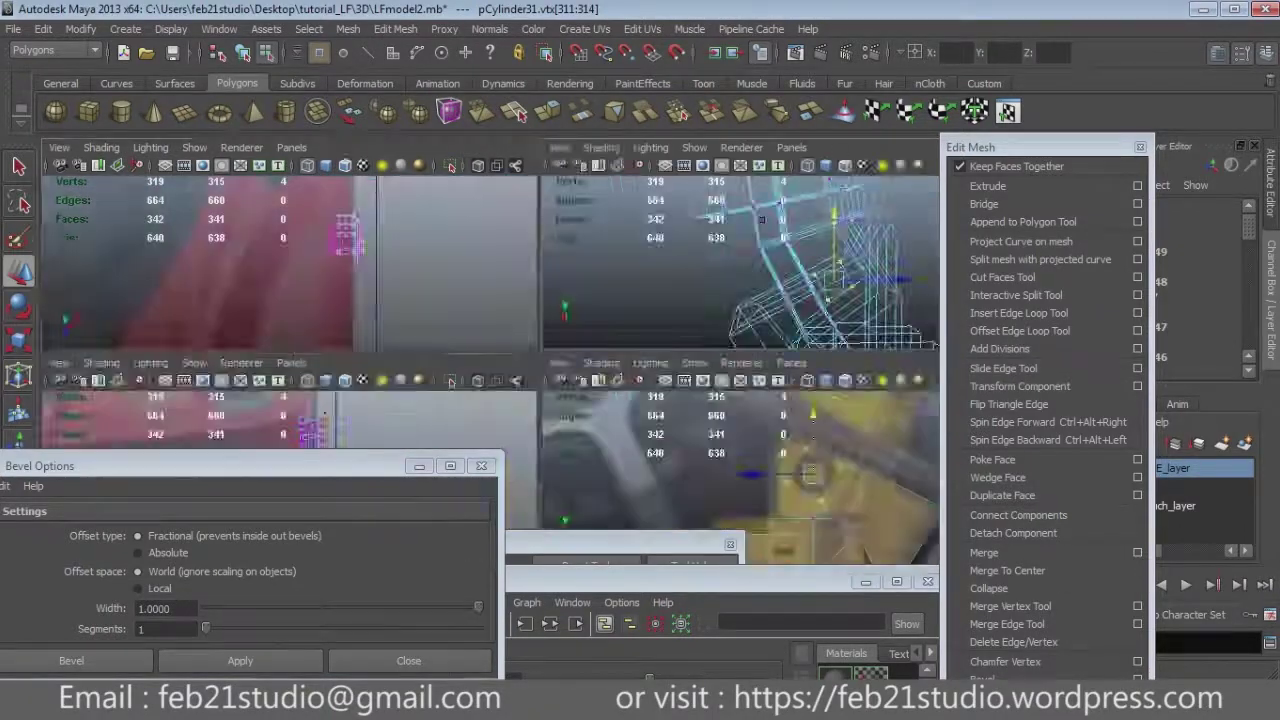
pyautogui.press('space')
pyautogui.moveTo(589, 364); pyautogui.dragTo(594, 356)
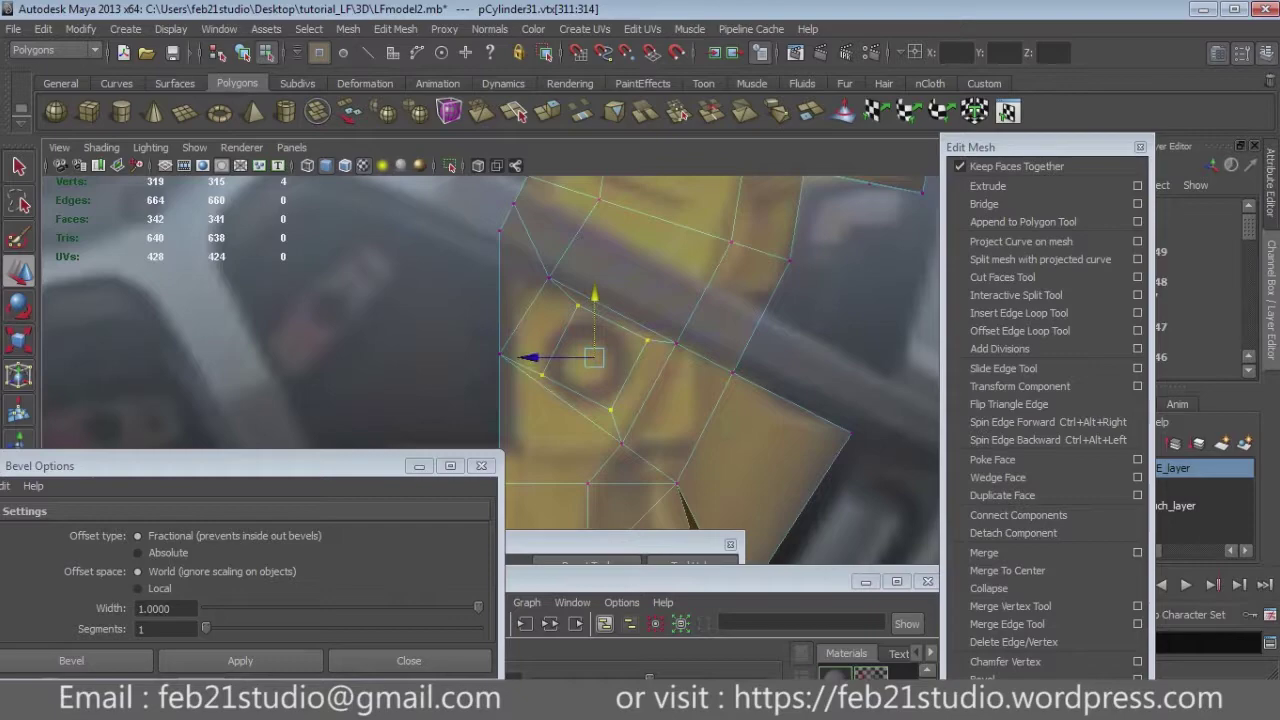
# Select a caliper face and zoom out to frame the whole wheel and caliper in wireframe.
pyautogui.press('q')
pyautogui.press('F11')
pyautogui.click(586, 357)
pyautogui.scroll(-5, 586, 357)
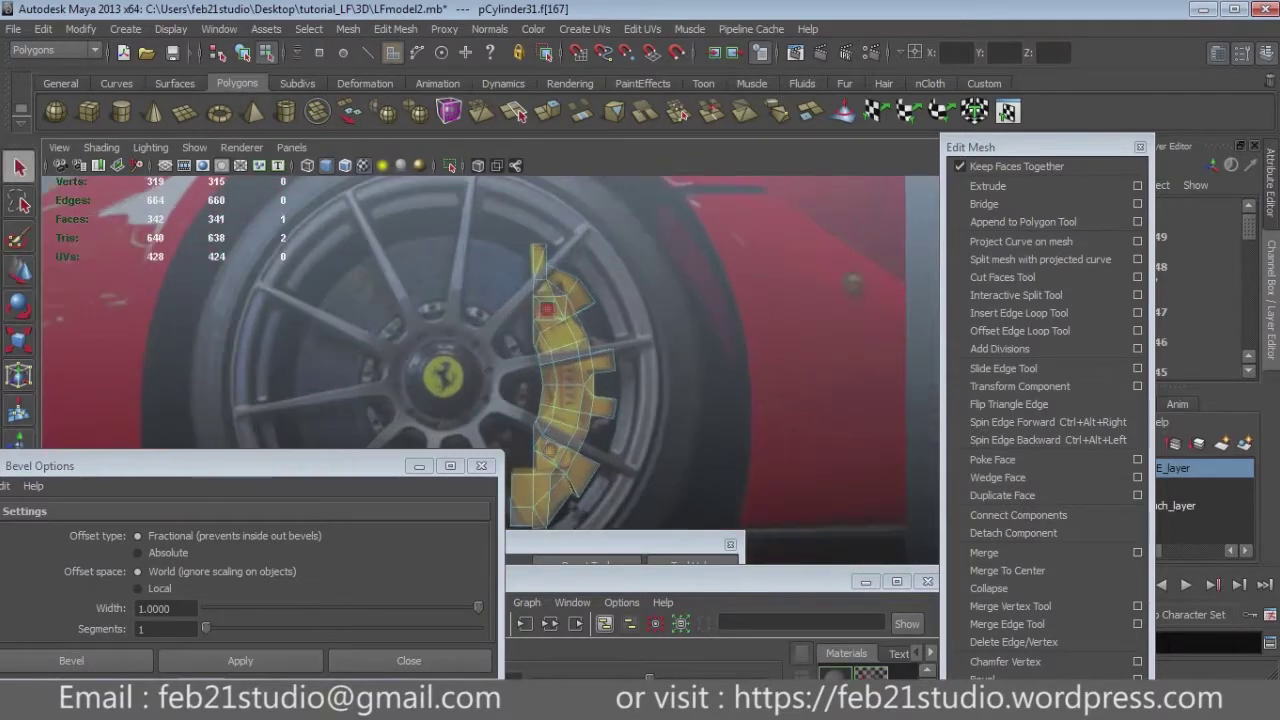
pyautogui.press('space')
pyautogui.press('space')
# Extrude the chosen caliper face and scale it inward to form the square bolt-hole outline.
pyautogui.moveTo(486, 277)
pyautogui.keyDown('alt'); pyautogui.mouseDown()
pyautogui.moveTo(656, 400)
pyautogui.moveTo(600, 340)
pyautogui.mouseUp(); pyautogui.keyUp('alt')
pyautogui.scroll(-5, 600, 340)
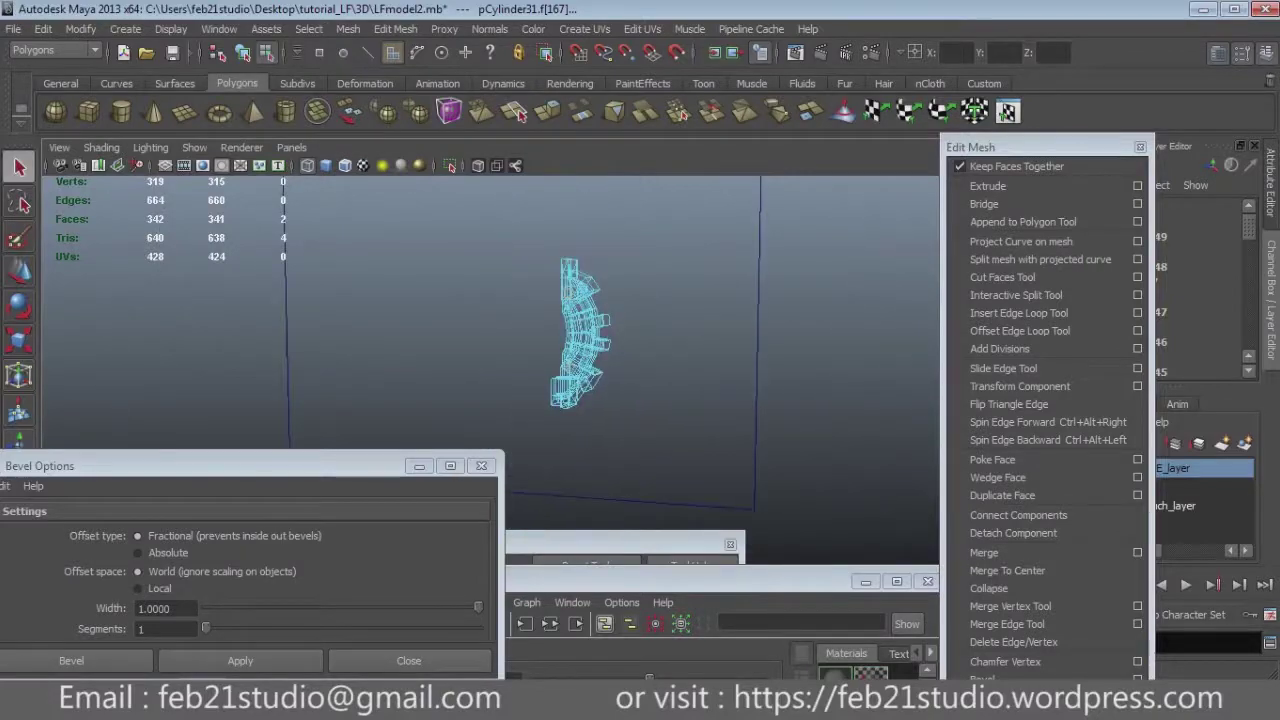
pyautogui.scroll(5, 565, 330)
pyautogui.click(988, 186)
pyautogui.scroll(3, 630, 400)
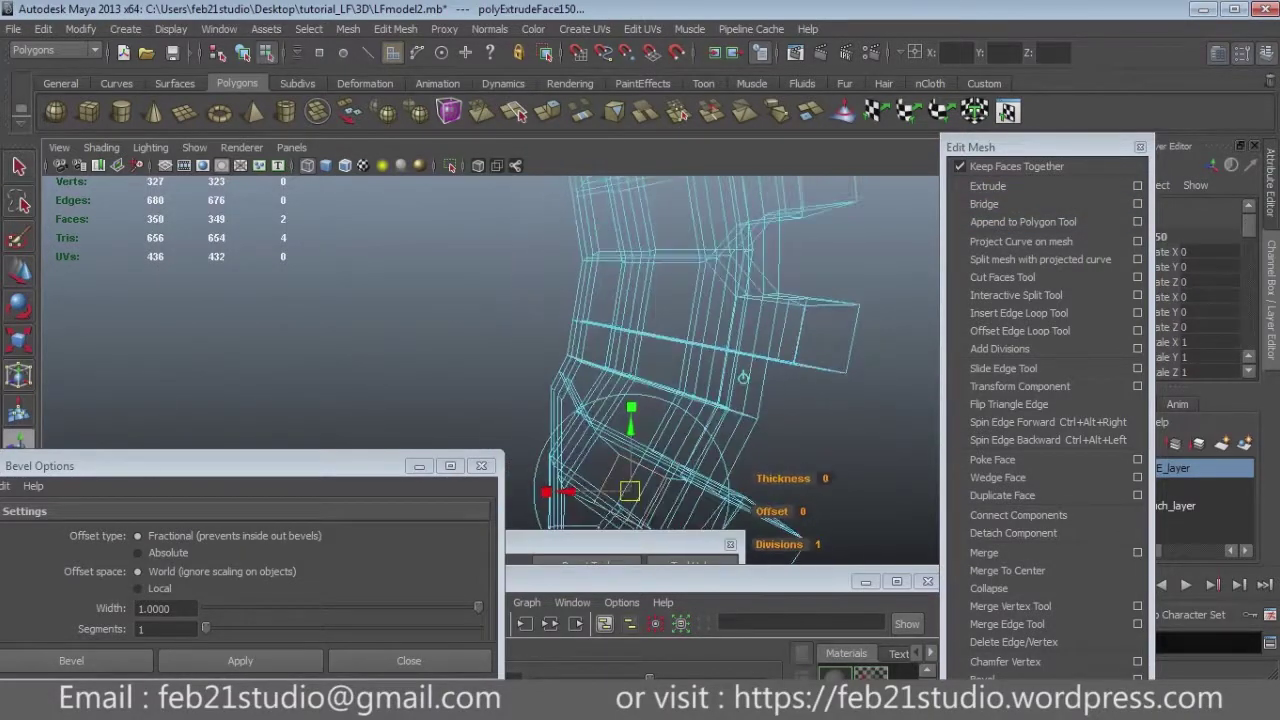
pyautogui.scroll(2, 717, 490)
pyautogui.moveTo(651, 412); pyautogui.dragTo(632, 414)
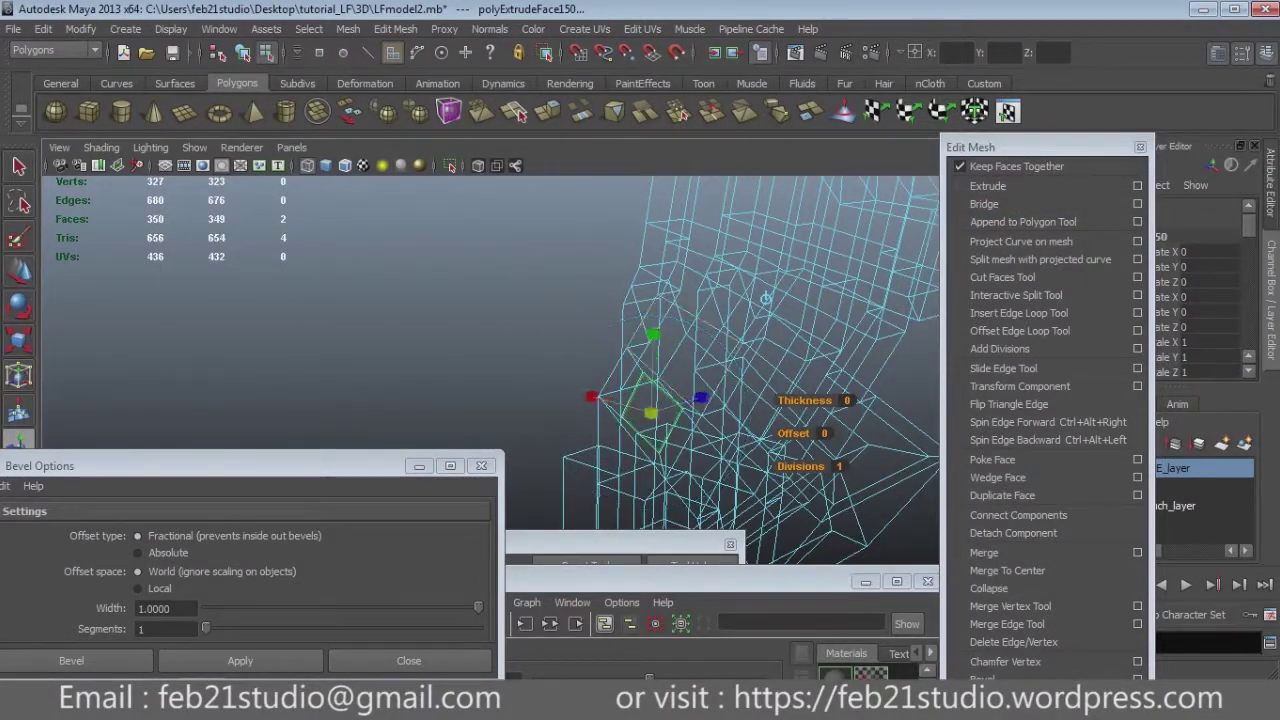
pyautogui.keyDown('alt'); pyautogui.moveTo(651, 412); pyautogui.dragTo(700, 390); pyautogui.keyUp('alt')
pyautogui.scroll(2, 660, 340)
pyautogui.scroll(2, 660, 340)
pyautogui.scroll(1, 660, 340)
pyautogui.moveTo(636, 345); pyautogui.dragTo(640, 340)
# Repeat the extrusion several times to inset the bolt hole, up to polyExtrudeFace156.
pyautogui.hotkey('ctrl', 'e')
pyautogui.keyDown('alt'); pyautogui.moveTo(690, 350); pyautogui.dragTo(693, 346); pyautogui.keyUp('alt')
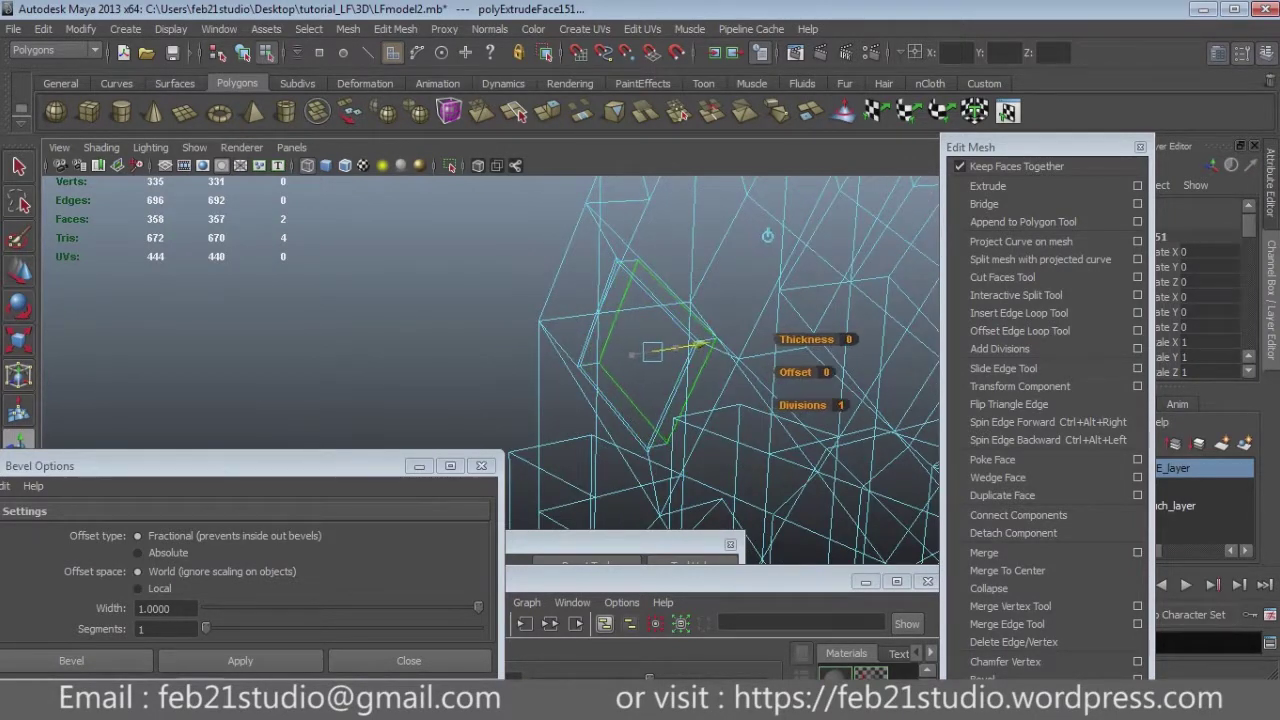
pyautogui.hotkey('ctrl', 'e')
pyautogui.keyDown('alt'); pyautogui.moveTo(697, 345); pyautogui.dragTo(648, 342); pyautogui.keyUp('alt')
pyautogui.hotkey('ctrl', 'e')
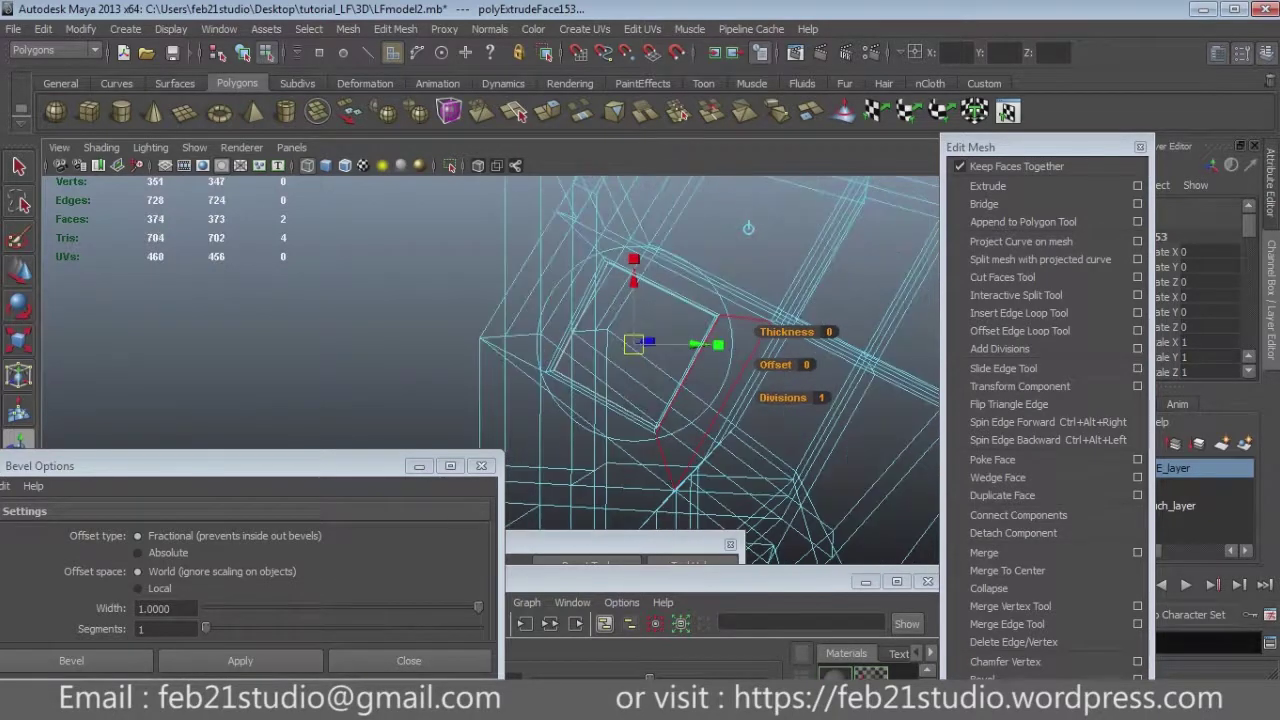
pyautogui.press('6')
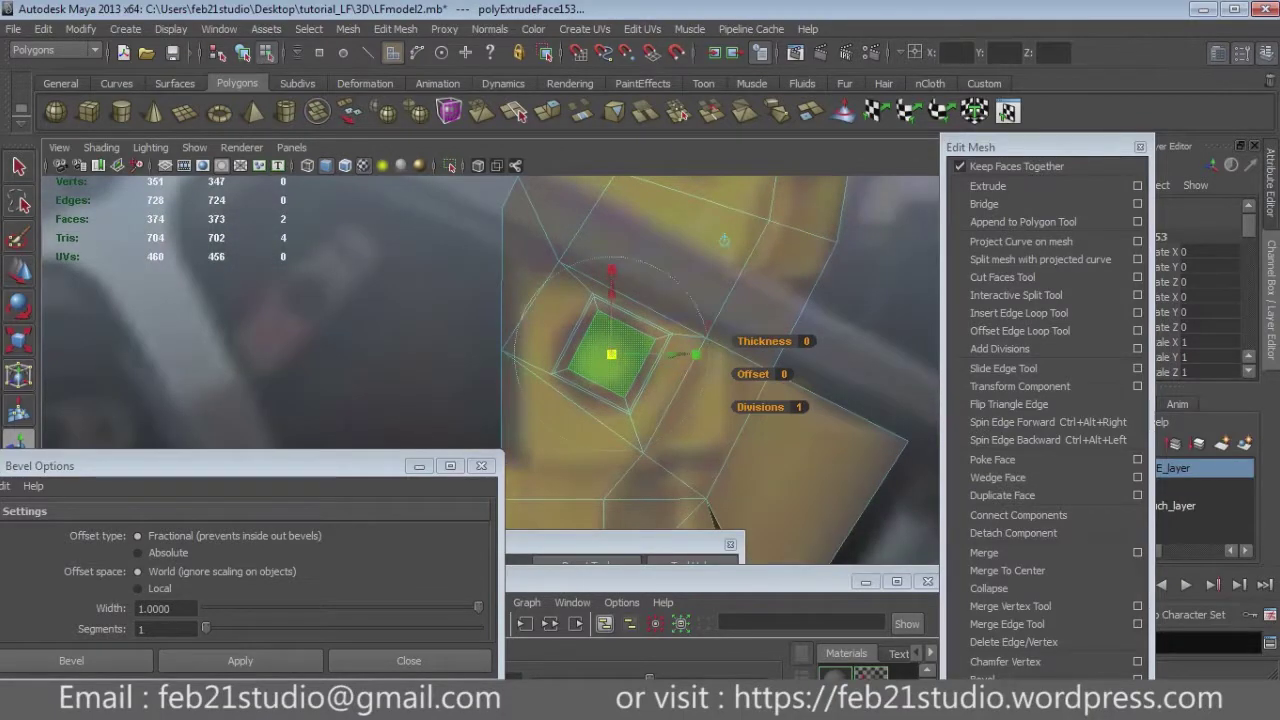
pyautogui.press('4')
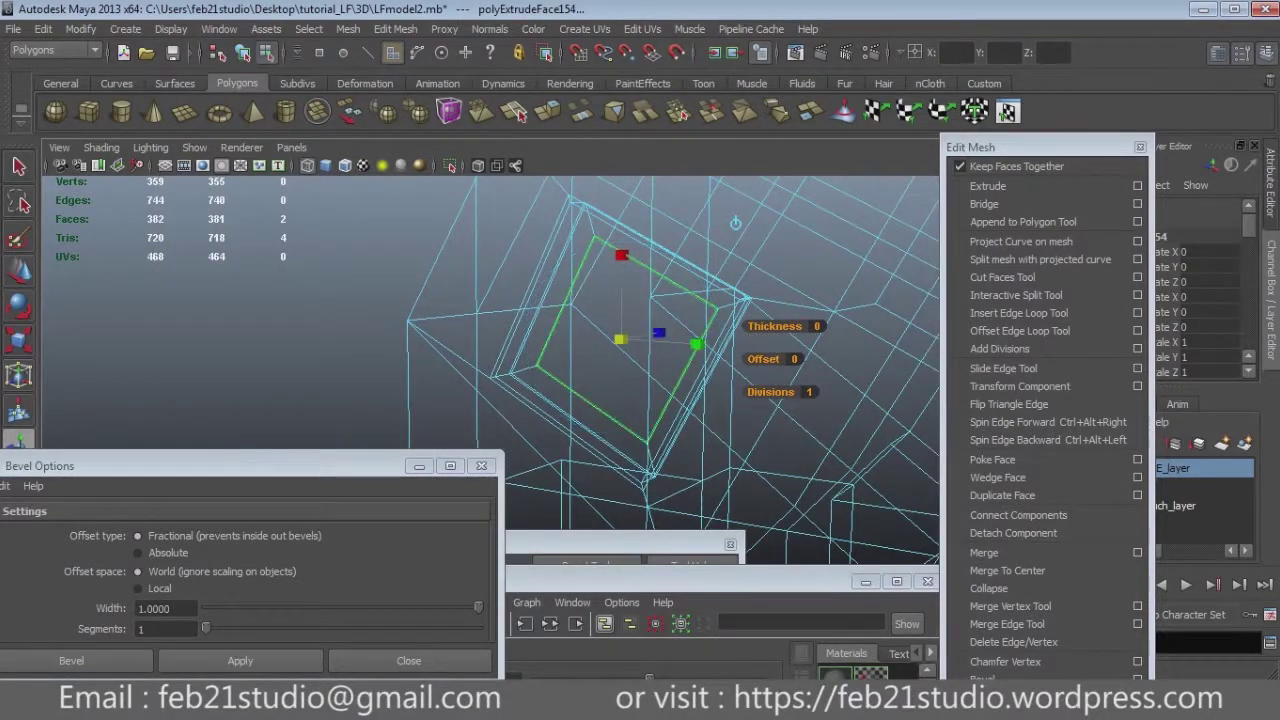
pyautogui.click(517, 112)
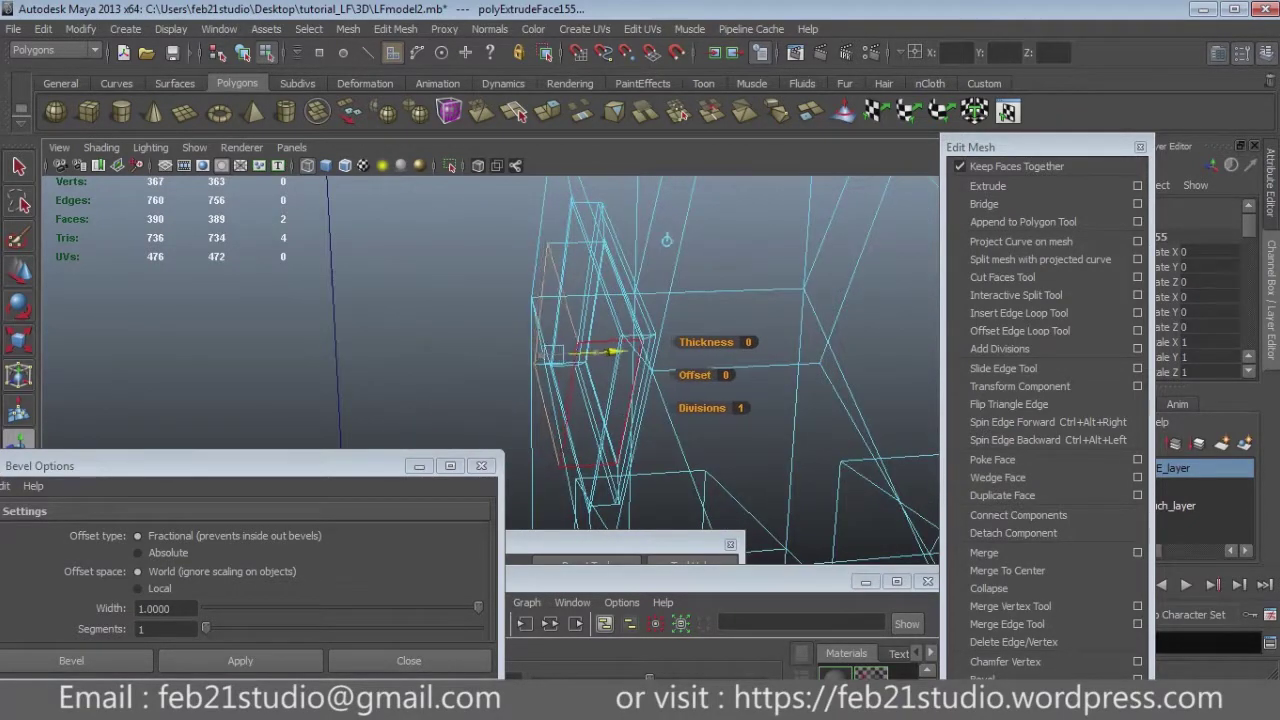
pyautogui.click(517, 112)
pyautogui.click(517, 112)
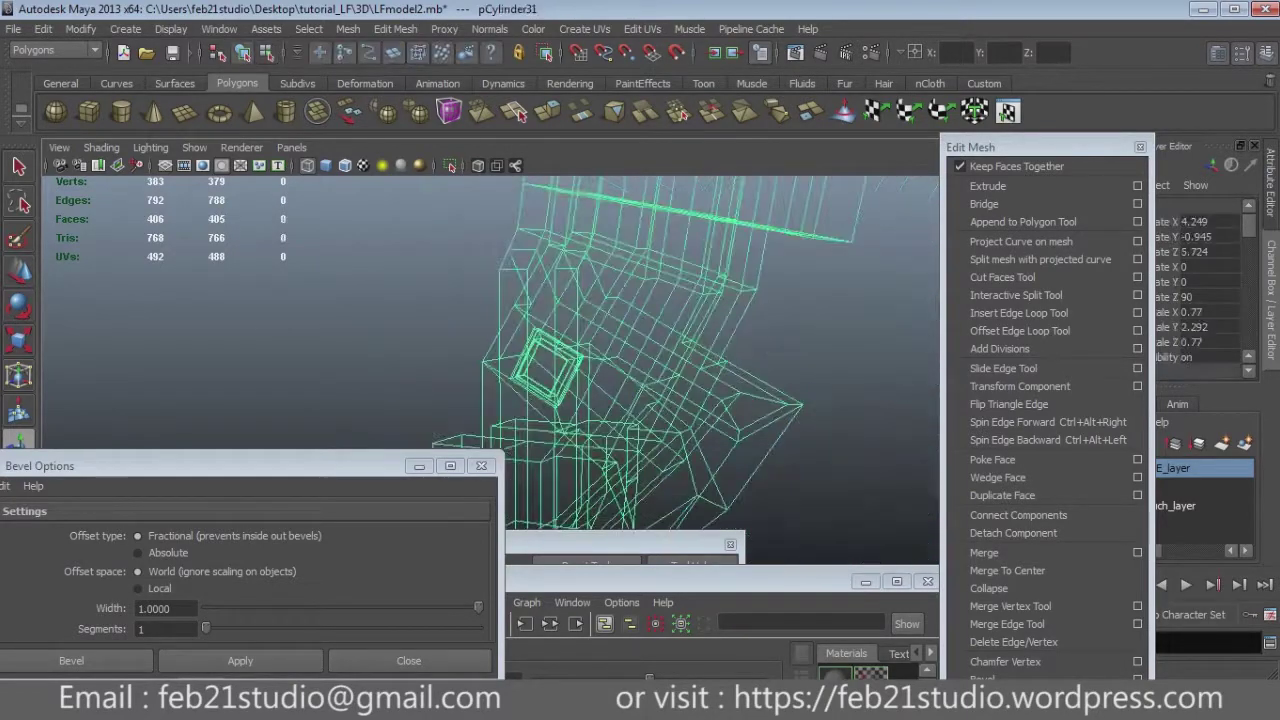
# Turn on Smooth Mesh Preview for the caliper in the Attribute Editor.
pyautogui.press('5')
pyautogui.moveTo(990, 147); pyautogui.dragTo(795, 535)
pyautogui.hotkey('ctrl', 'a')
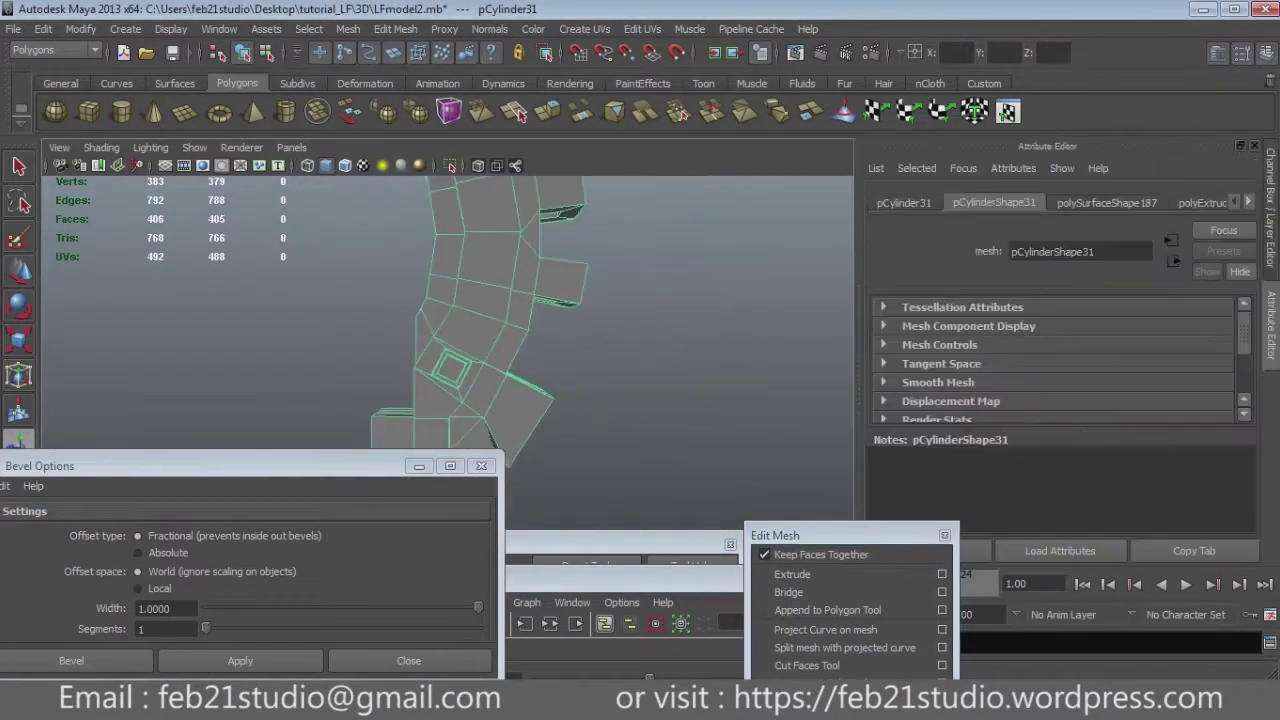
pyautogui.click(938, 382)
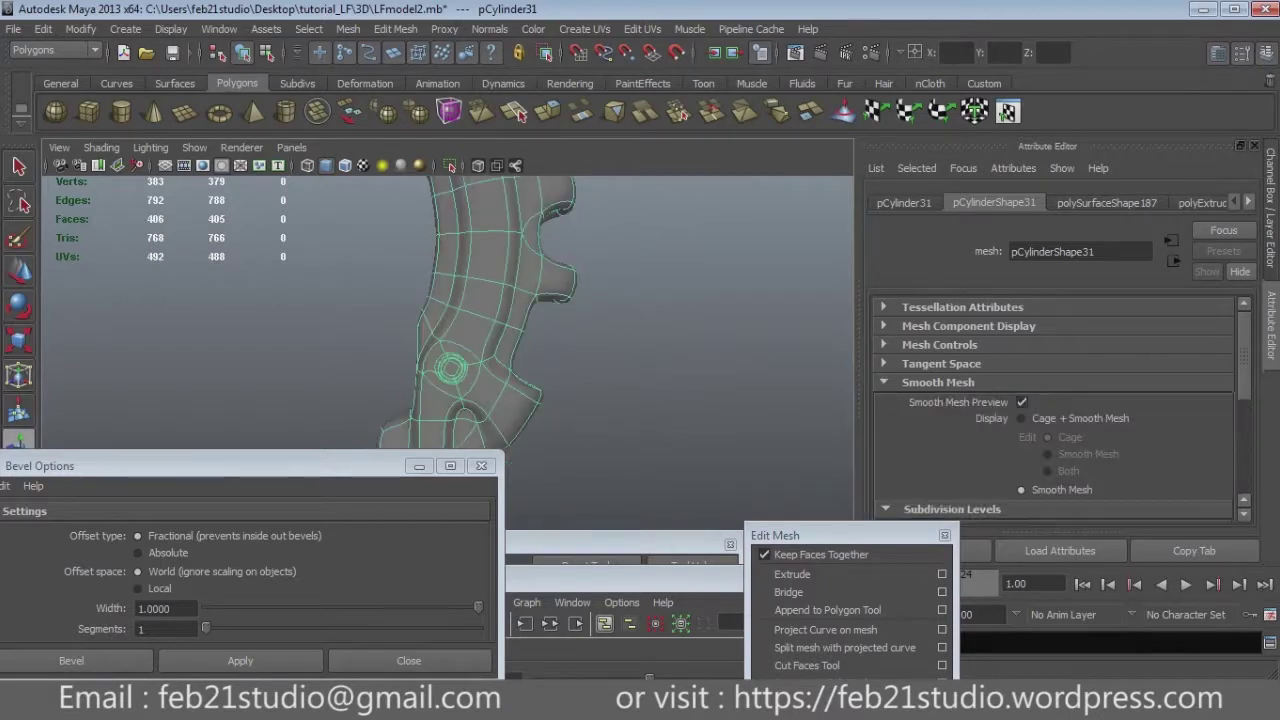
pyautogui.click(480, 300)
pyautogui.keyDown('alt'); pyautogui.moveTo(480, 300); pyautogui.dragTo(760, 300); pyautogui.keyUp('alt')
pyautogui.click(590, 350)
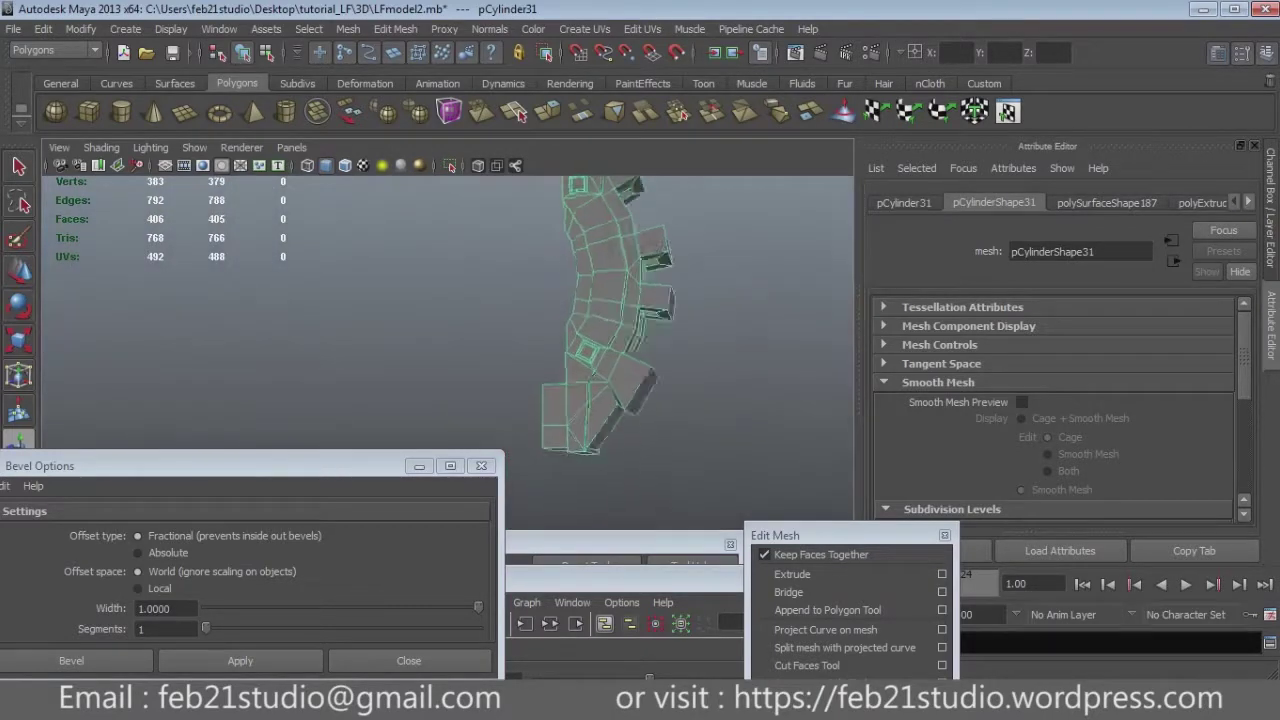
pyautogui.keyDown('alt'); pyautogui.moveTo(760, 300); pyautogui.dragTo(700, 330); pyautogui.keyUp('alt')
# Select the vertex at the lower tab corner for moving, viewing the mesh in plain grey.
pyautogui.scroll(5, 620, 290)
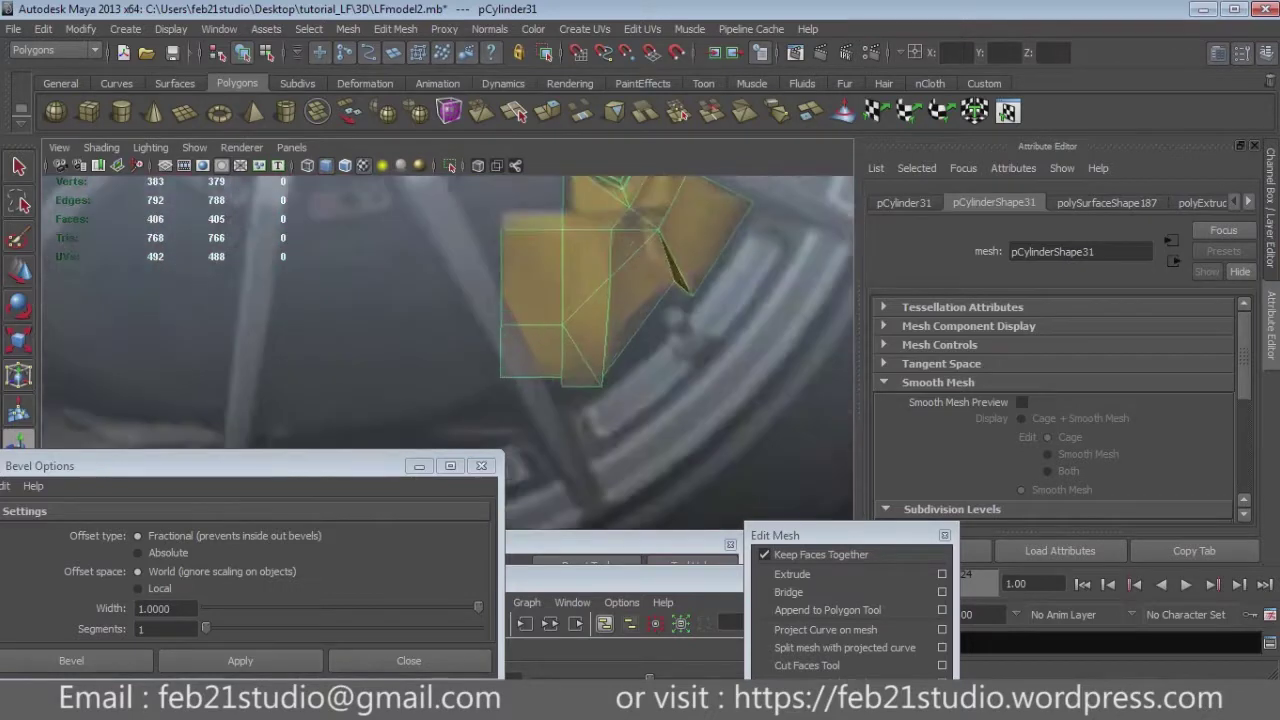
pyautogui.press('F8')
pyautogui.press('w')
pyautogui.click(600, 392)
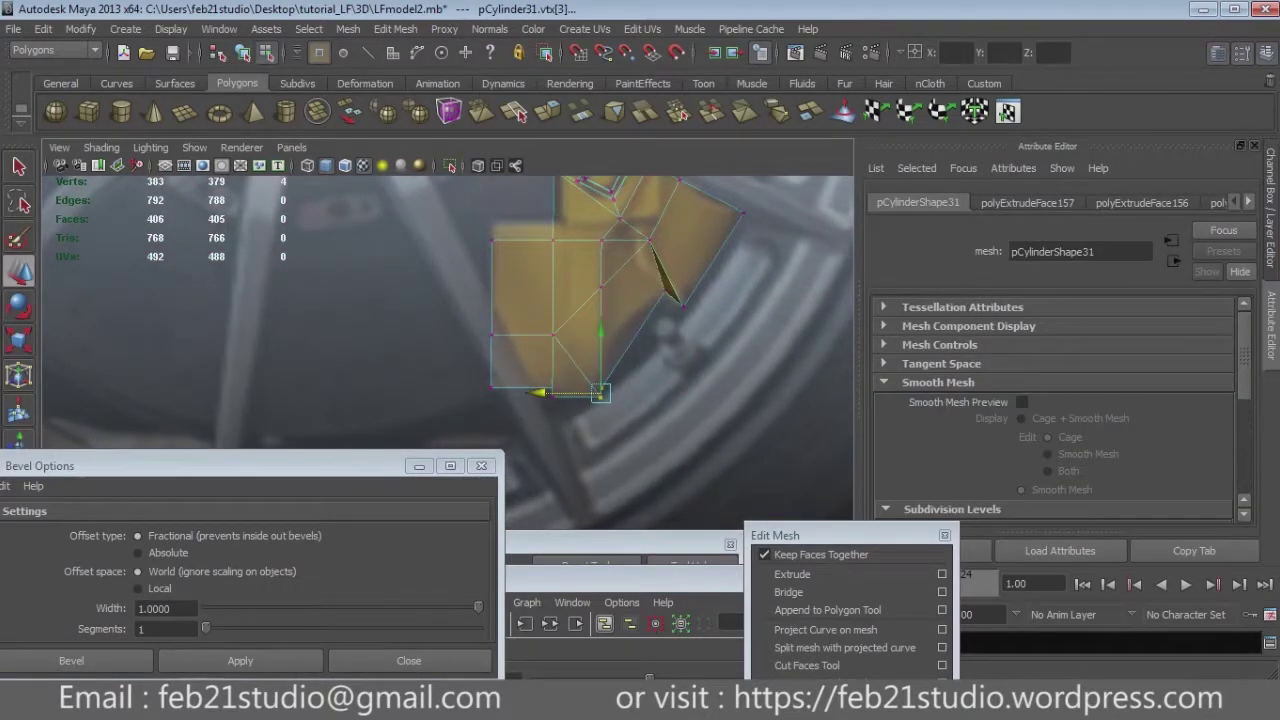
pyautogui.scroll(2, 620, 300)
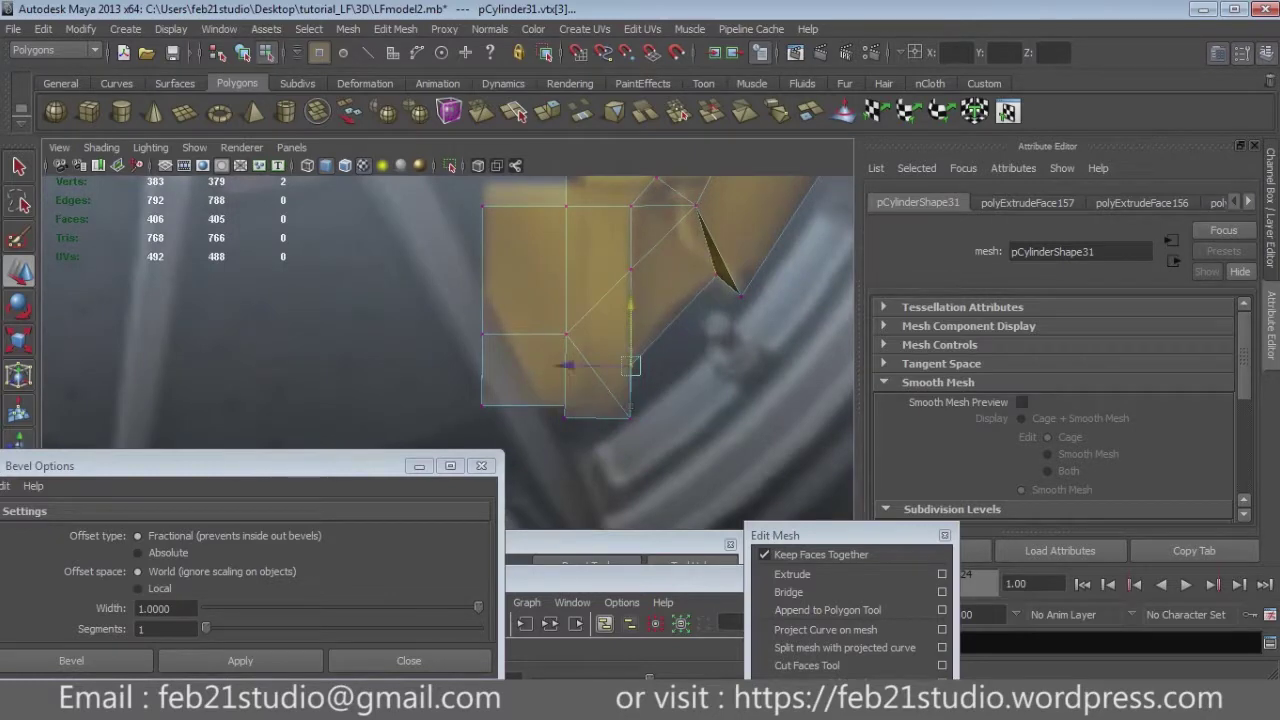
pyautogui.press('space')
pyautogui.moveTo(600, 350)
pyautogui.keyDown('alt'); pyautogui.mouseDown()
pyautogui.moveTo(540, 330)
pyautogui.moveTo(600, 330)
pyautogui.mouseUp(); pyautogui.keyUp('alt')
pyautogui.keyDown('alt'); pyautogui.moveTo(440, 437); pyautogui.dragTo(520, 420); pyautogui.keyUp('alt')
# Put the background plane pPlane2 on a hidden layer and frame the caliper over the wheel.
pyautogui.click(447, 437)
pyautogui.hotkey('ctrl', 'a')
pyautogui.rightClick(1112, 495)
pyautogui.click(1150, 520)
pyautogui.click(590, 330)
pyautogui.press('space')
pyautogui.press('f')
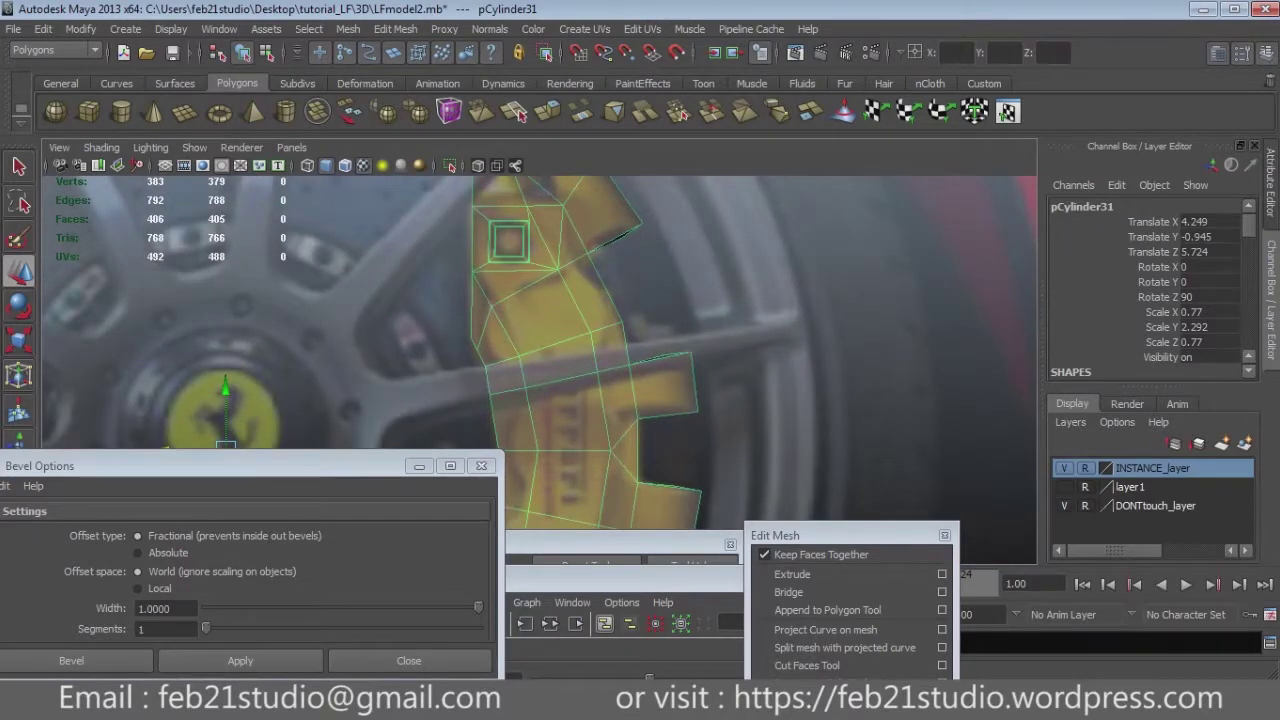
# Orbit around the caliper, pick an edge beside the bolt hole and switch to wireframe.
pyautogui.press('a')
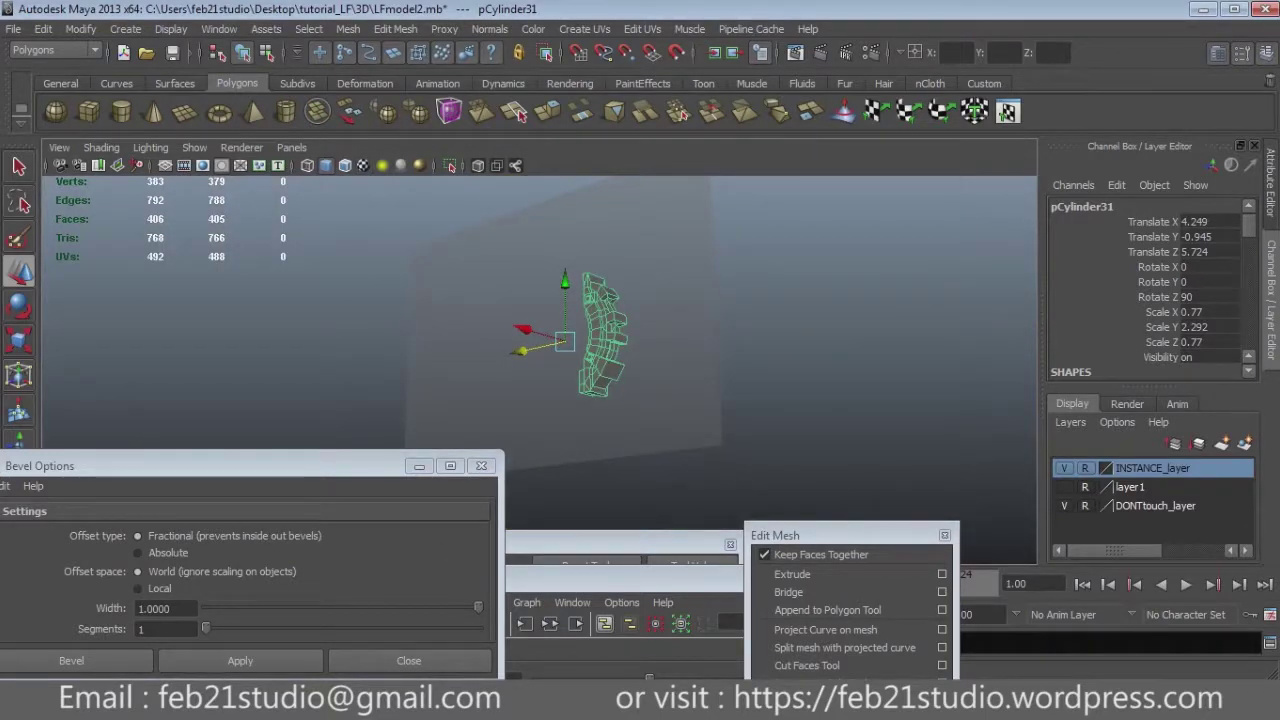
pyautogui.keyDown('alt'); pyautogui.moveTo(540, 340); pyautogui.dragTo(620, 330); pyautogui.keyUp('alt')
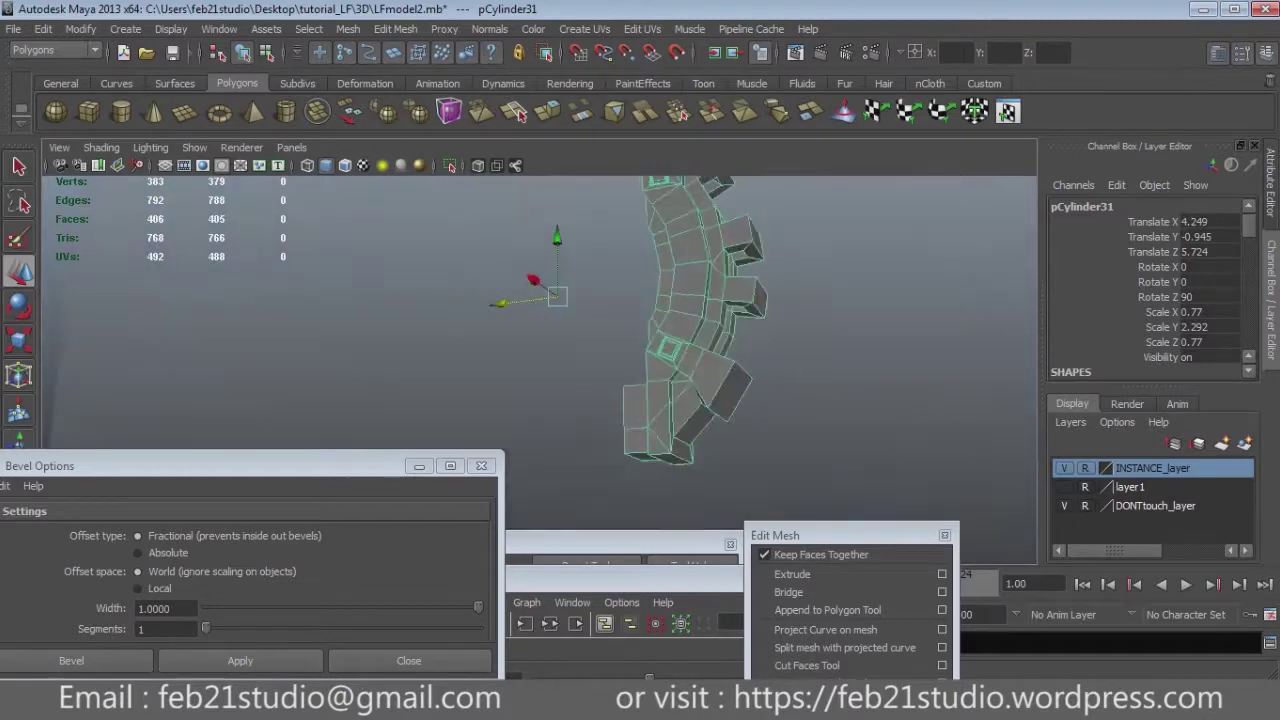
pyautogui.keyDown('alt'); pyautogui.moveTo(540, 340); pyautogui.dragTo(740, 330); pyautogui.keyUp('alt')
pyautogui.press('F8')
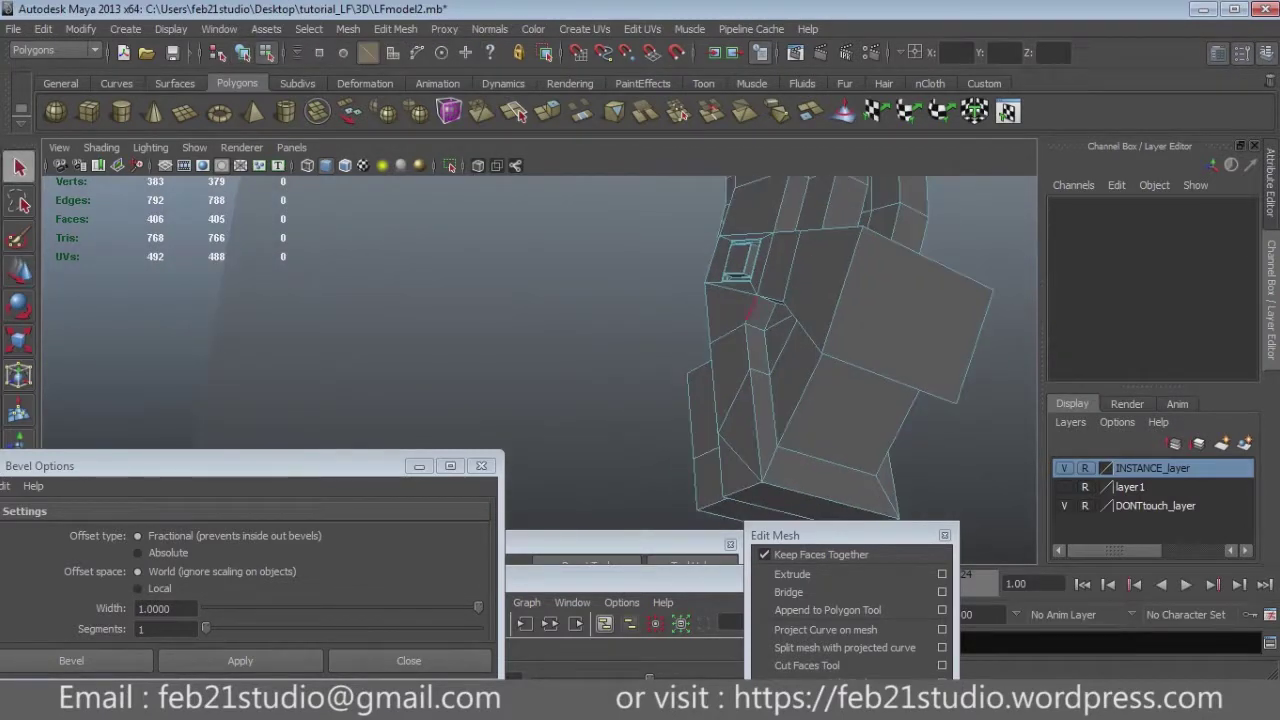
pyautogui.click(753, 308)
pyautogui.press('space')
pyautogui.press('space')
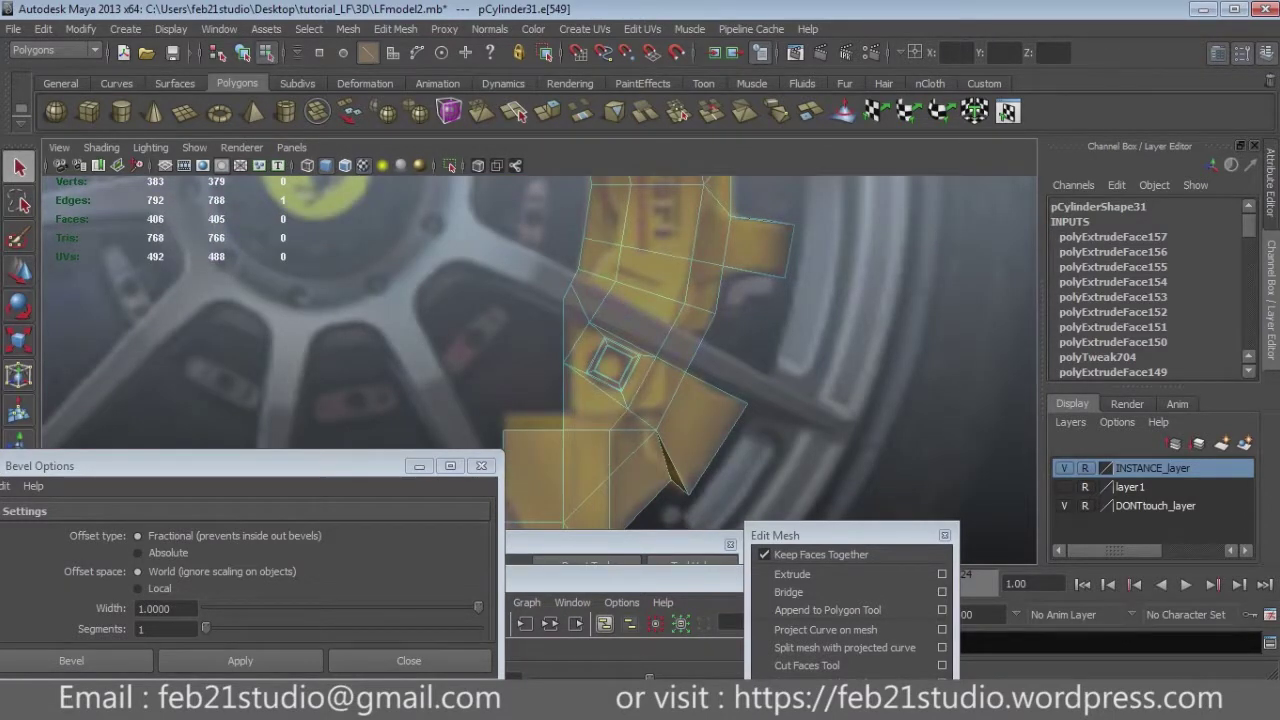
pyautogui.keyDown('alt'); pyautogui.moveTo(620, 350); pyautogui.dragTo(640, 340); pyautogui.keyUp('alt')
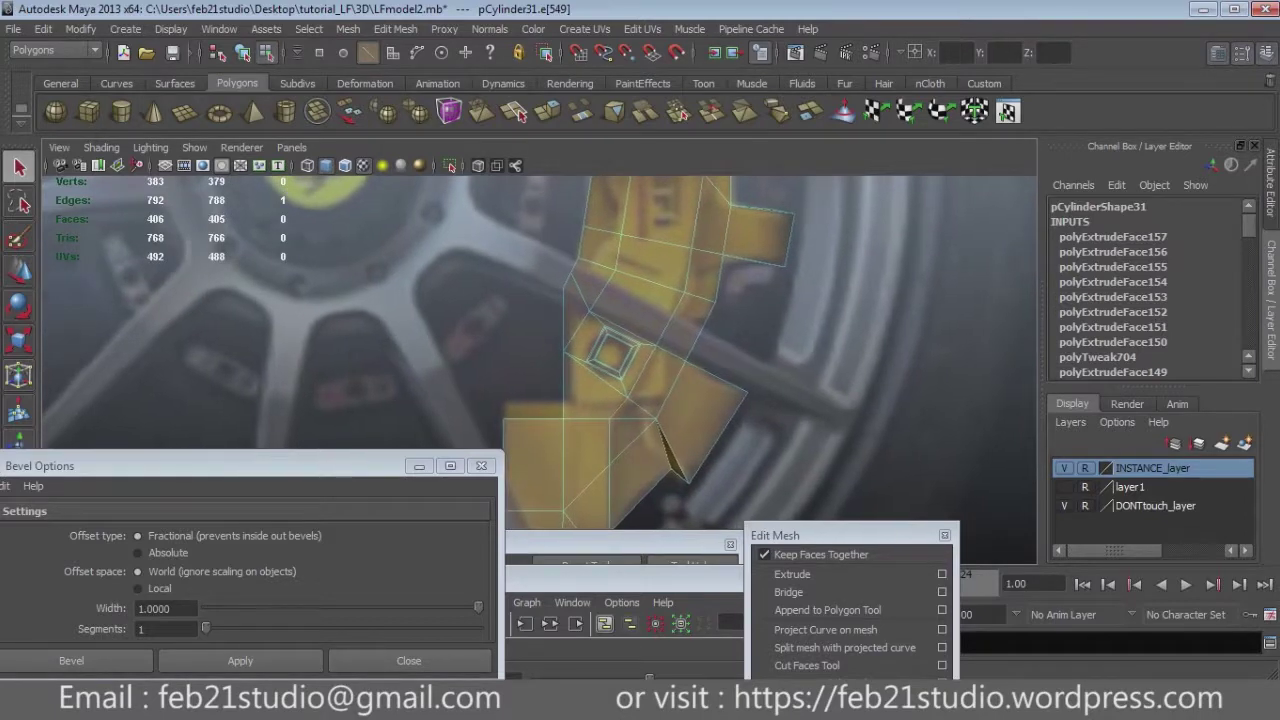
pyautogui.keyDown('alt'); pyautogui.moveTo(620, 350); pyautogui.dragTo(700, 340); pyautogui.keyUp('alt')
pyautogui.keyDown('alt'); pyautogui.moveTo(620, 350); pyautogui.dragTo(680, 360); pyautogui.keyUp('alt')
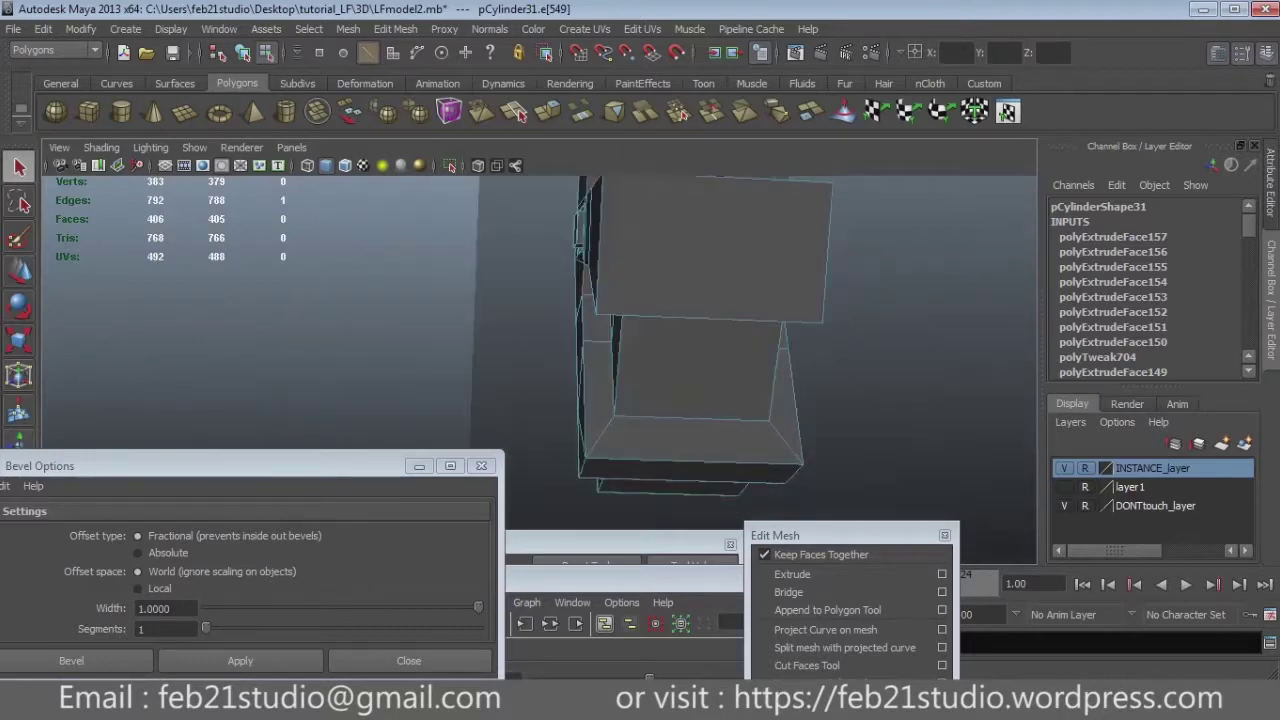
pyautogui.press('4')
# Marquee-select the lower tab's end vertices and scale them so they line up evenly.
pyautogui.press('F9')
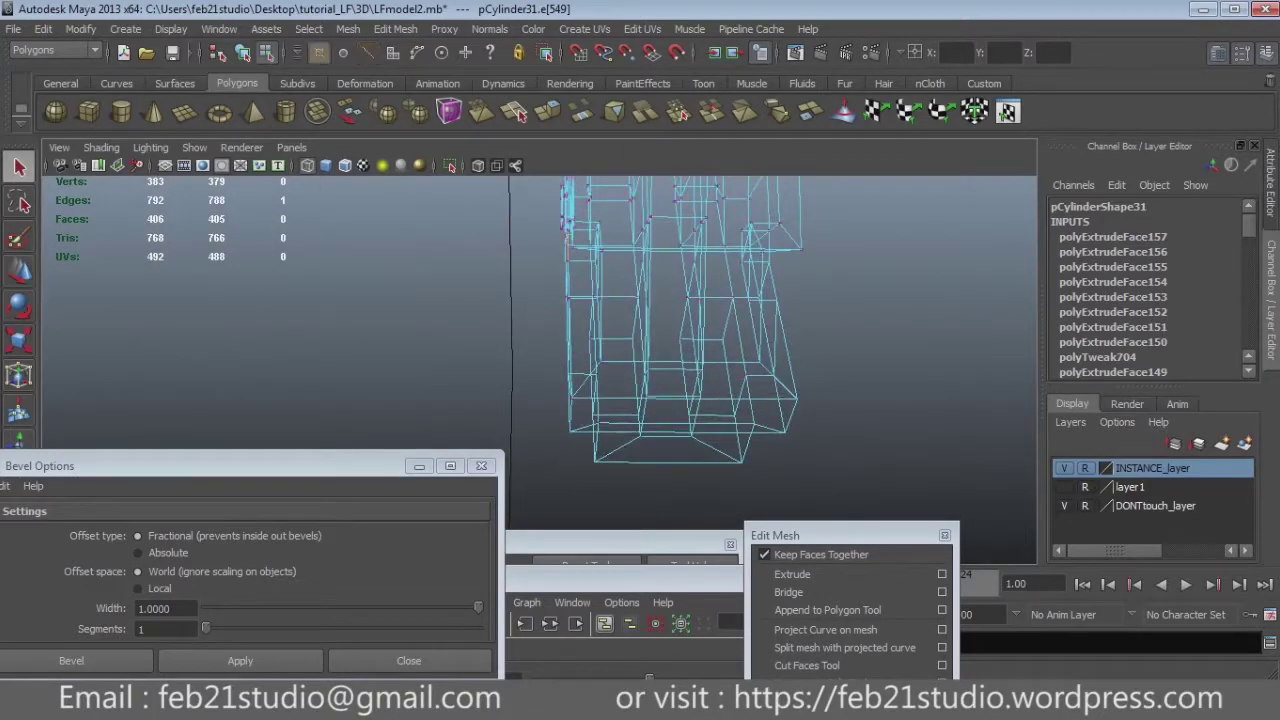
pyautogui.keyDown('alt'); pyautogui.moveTo(624, 517); pyautogui.dragTo(660, 520); pyautogui.keyUp('alt')
pyautogui.keyDown('shift'); pyautogui.moveTo(808, 320); pyautogui.dragTo(754, 436); pyautogui.keyUp('shift')
pyautogui.moveTo(560, 330)
pyautogui.keyDown('shift'); pyautogui.mouseDown()
pyautogui.moveTo(600, 420)
pyautogui.moveTo(700, 420)
pyautogui.mouseUp(); pyautogui.keyUp('shift')
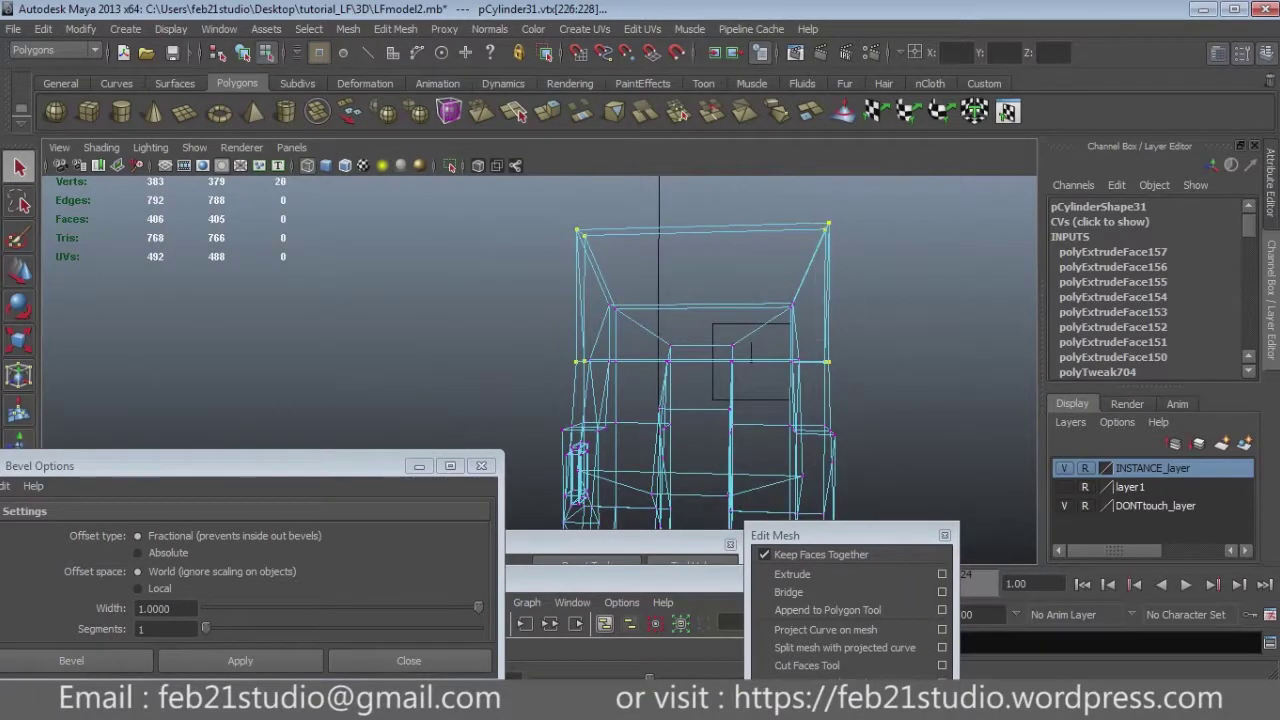
pyautogui.press('r')
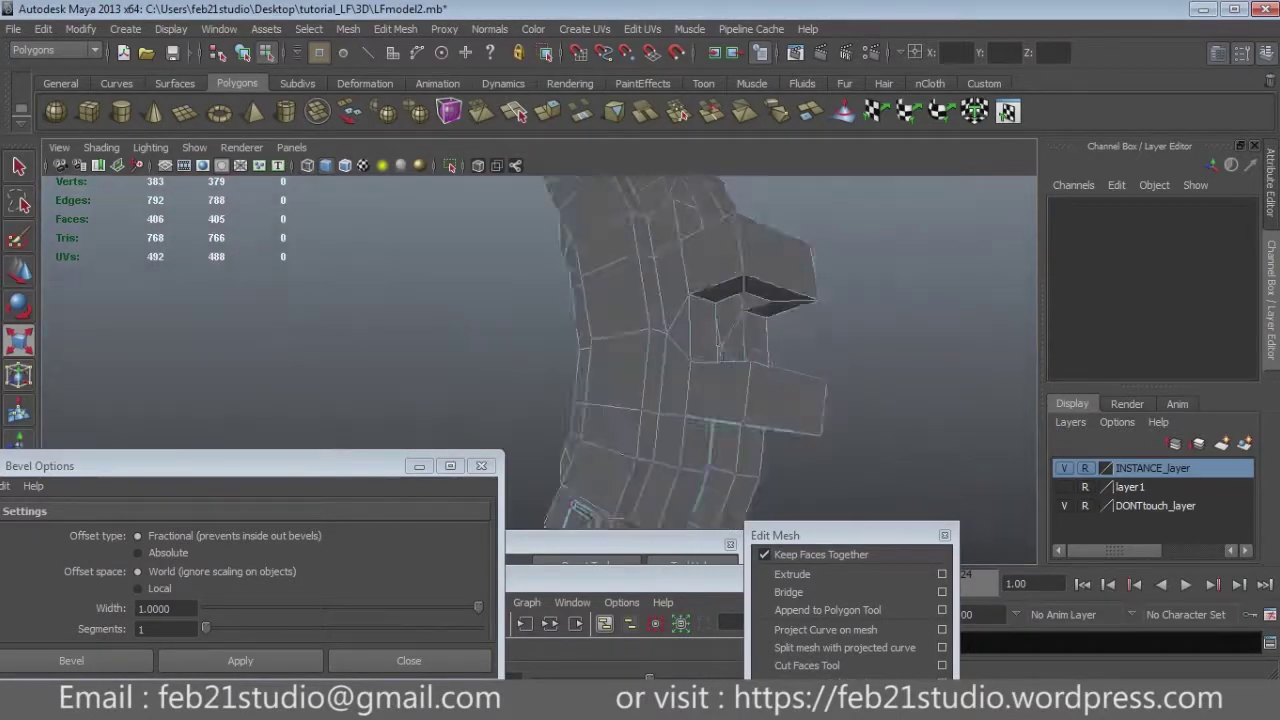
pyautogui.press('F10')
pyautogui.press('q')
pyautogui.click(675, 345)
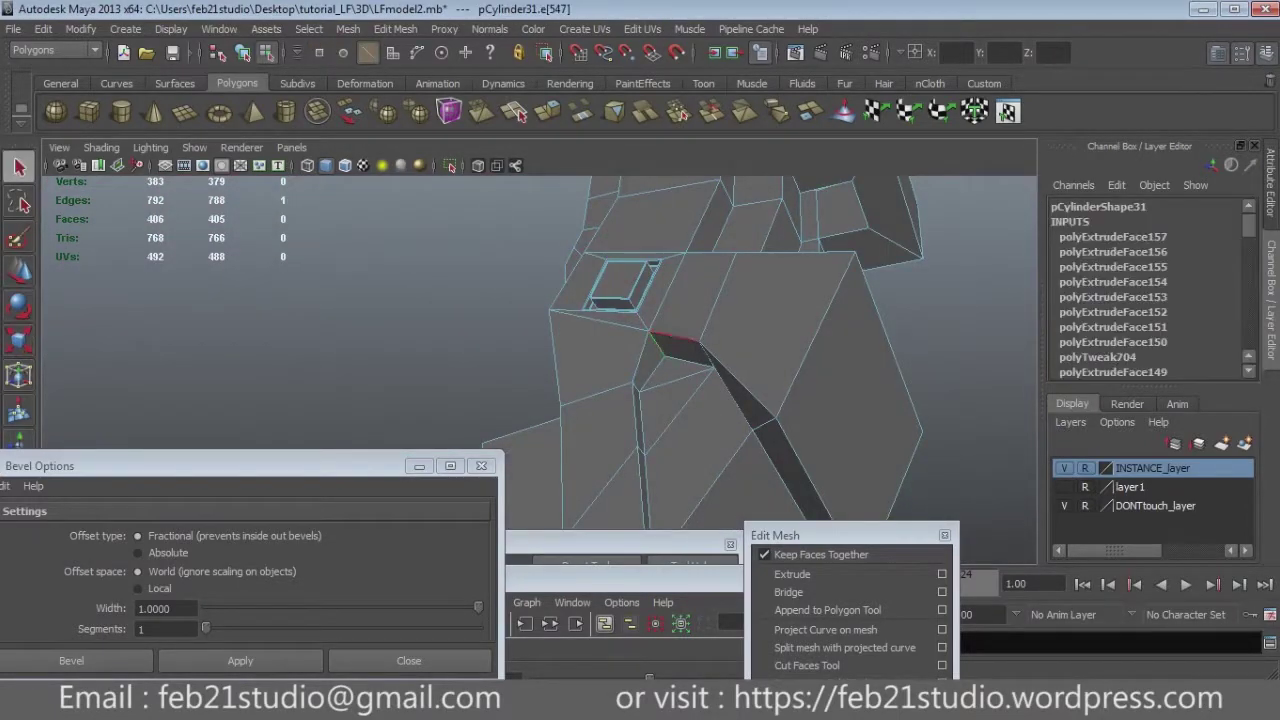
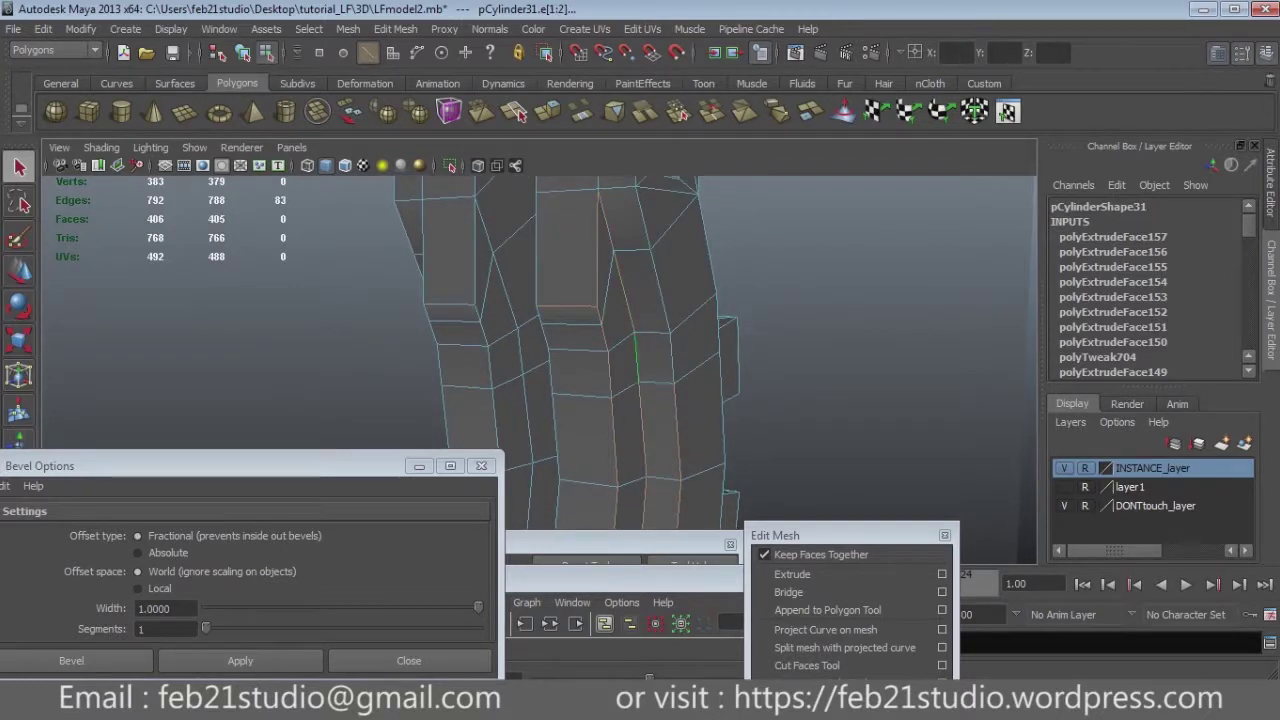
# Add a corner edge, test a bevel on the selected caliper edges, then undo it.
pyautogui.keyDown('shift'); pyautogui.click(671, 358); pyautogui.keyUp('shift')
pyautogui.moveTo(700, 380)
pyautogui.keyDown('alt'); pyautogui.mouseDown()
pyautogui.moveTo(606, 410)
pyautogui.moveTo(640, 400)
pyautogui.mouseUp(); pyautogui.keyUp('alt')
pyautogui.click(240, 661)
pyautogui.hotkey('ctrl', 'z')
pyautogui.hotkey('ctrl', 'z')
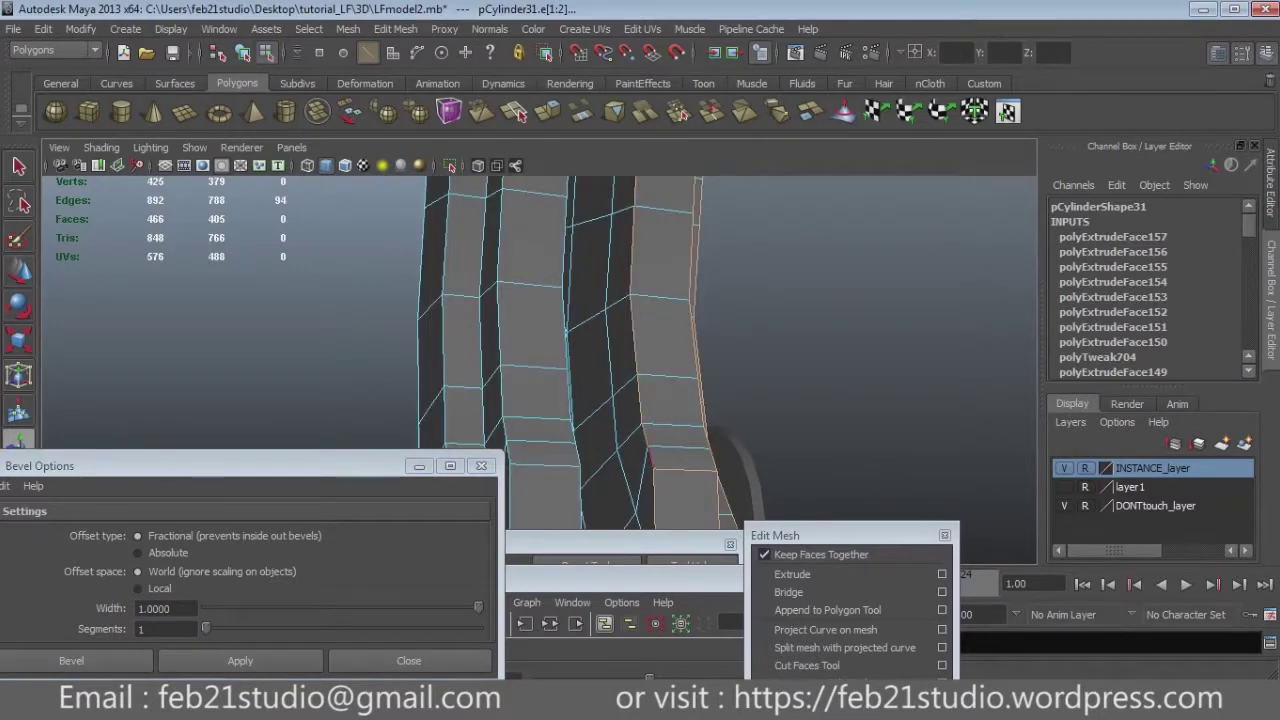
# Add more block corner edges from another side of the caliper to the selection.
pyautogui.keyDown('alt'); pyautogui.moveTo(600, 400); pyautogui.dragTo(860, 380); pyautogui.keyUp('alt')
pyautogui.keyDown('shift'); pyautogui.click(555, 290); pyautogui.keyUp('shift')
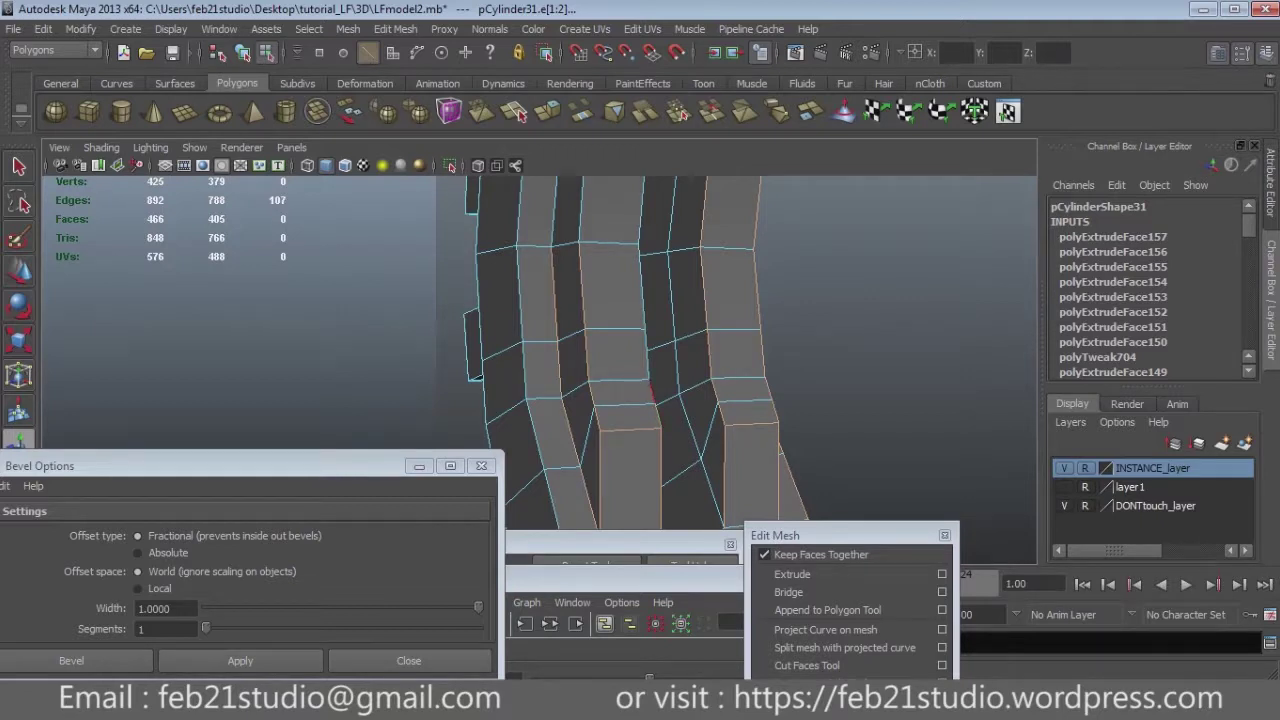
pyautogui.moveTo(648, 360)
pyautogui.keyDown('alt'); pyautogui.mouseDown()
pyautogui.moveTo(600, 340)
pyautogui.moveTo(640, 330)
pyautogui.mouseUp(); pyautogui.keyUp('alt')
pyautogui.keyDown('shift'); pyautogui.click(586, 313); pyautogui.keyUp('shift')
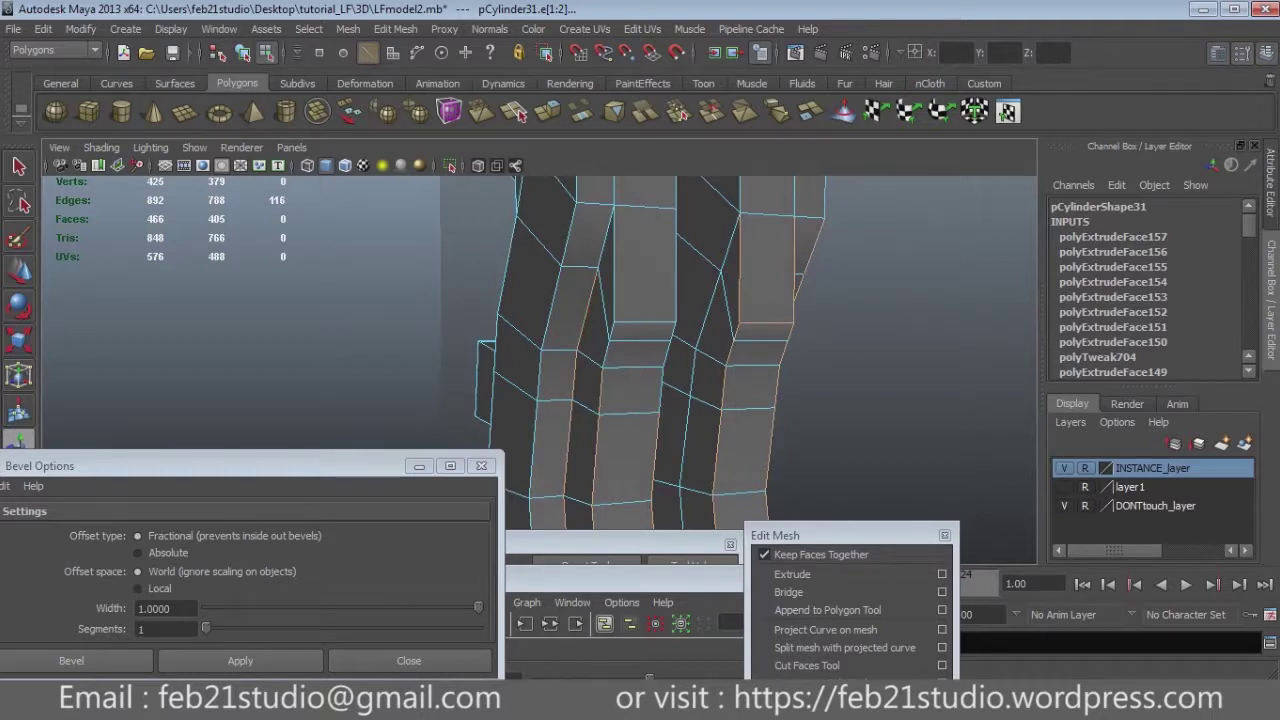
pyautogui.keyDown('alt'); pyautogui.moveTo(650, 360); pyautogui.dragTo(630, 350); pyautogui.keyUp('alt')
pyautogui.keyDown('shift'); pyautogui.click(618, 382); pyautogui.keyUp('shift')
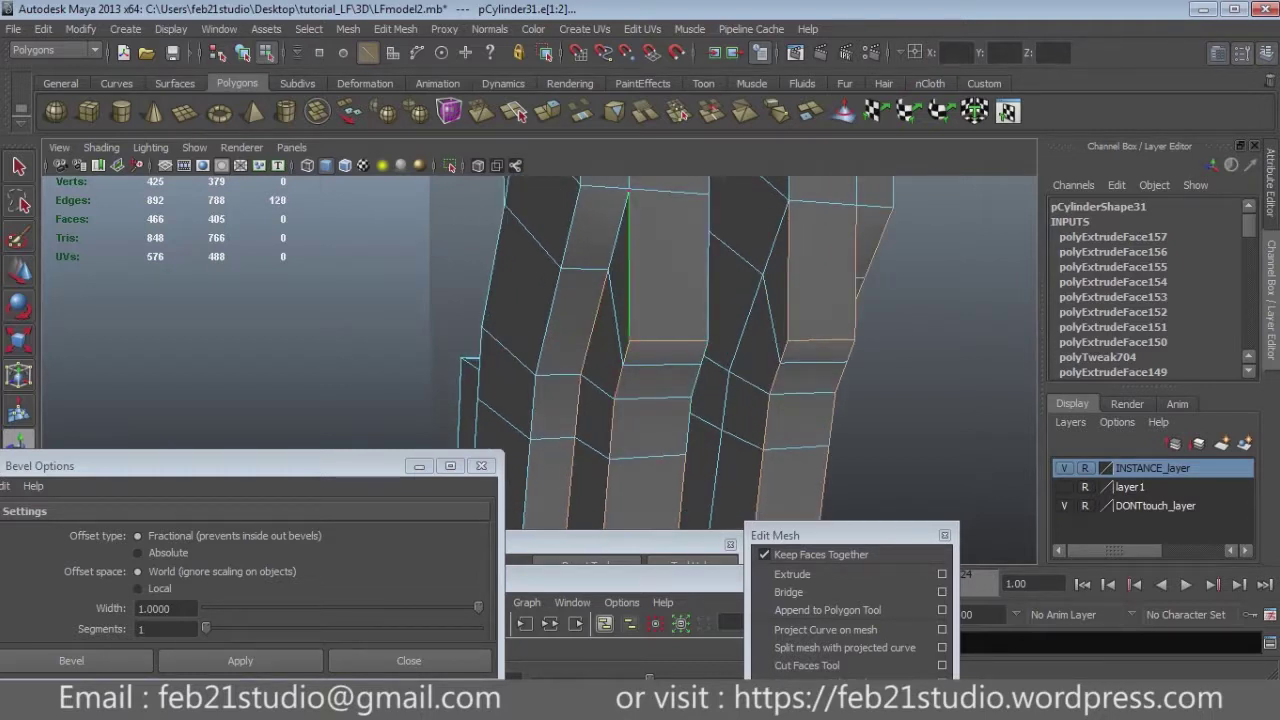
pyautogui.keyDown('alt'); pyautogui.moveTo(650, 360); pyautogui.dragTo(620, 350); pyautogui.keyUp('alt')
pyautogui.scroll(-3, 640, 350)
# Deselect a wrongly picked edge and add two further edges to the selection.
pyautogui.keyDown('ctrl'); pyautogui.click(570, 385); pyautogui.keyUp('ctrl')
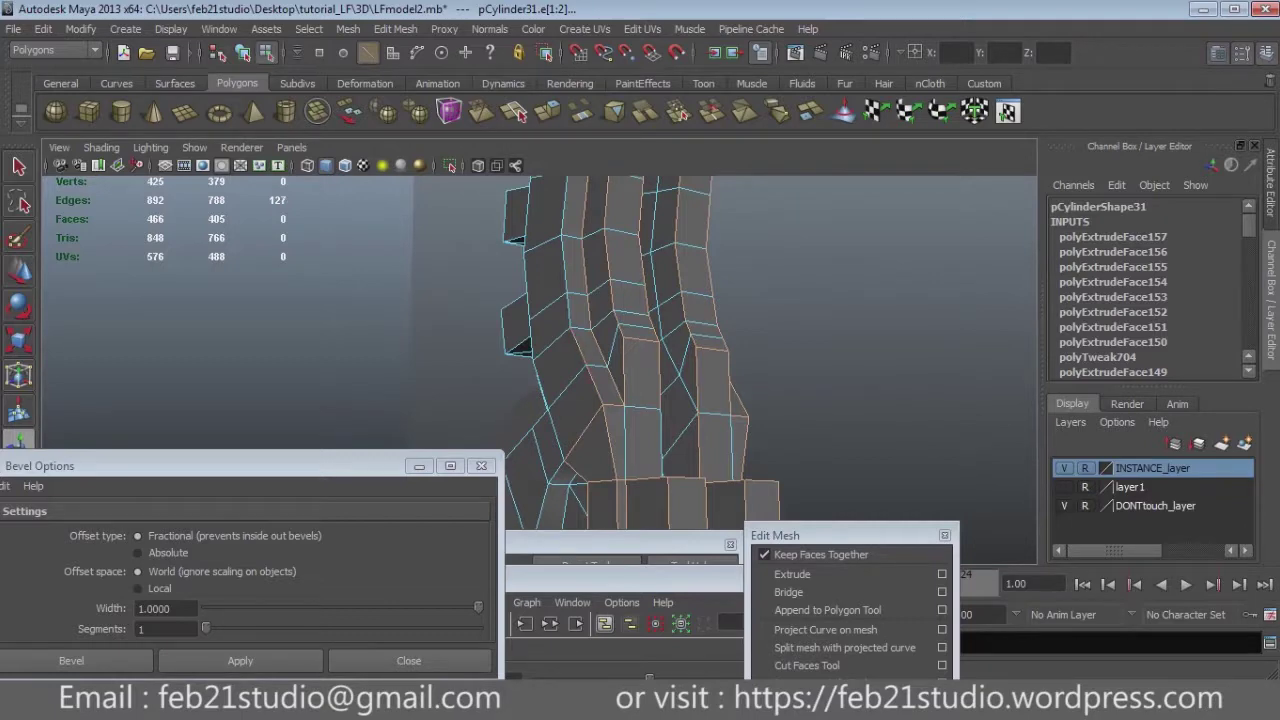
pyautogui.keyDown('shift'); pyautogui.click(563, 260); pyautogui.keyUp('shift')
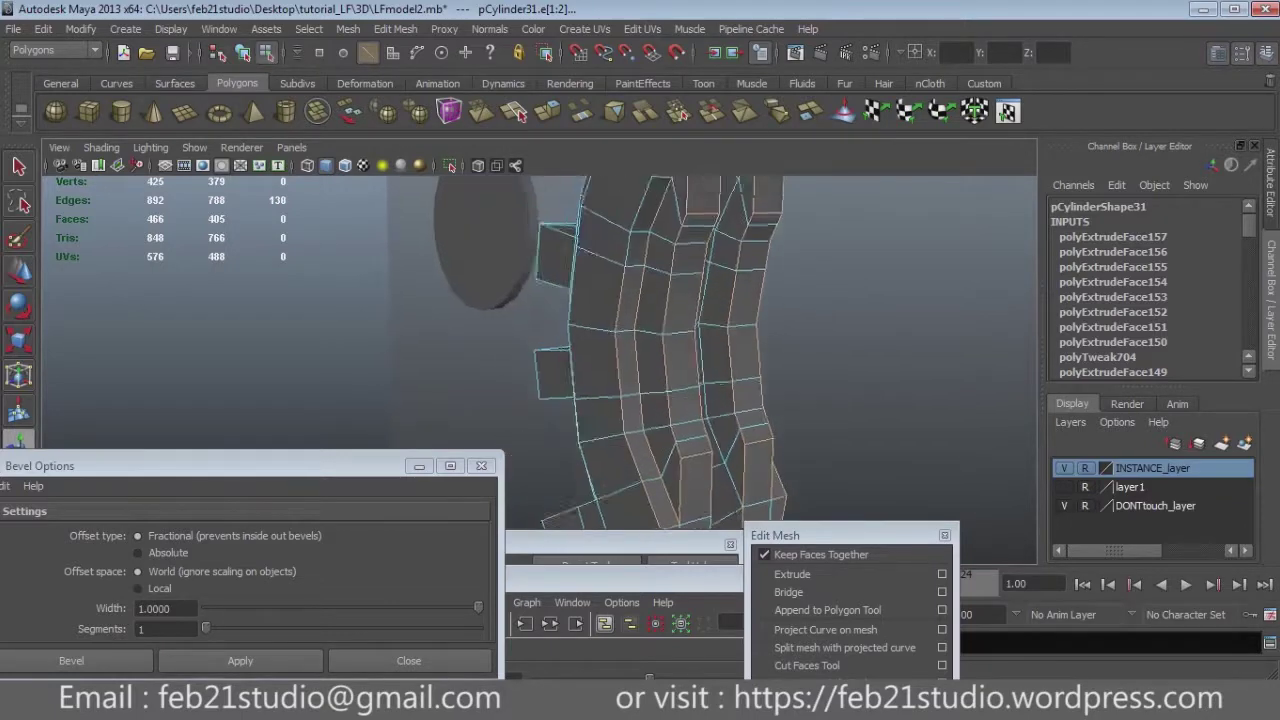
pyautogui.keyDown('alt'); pyautogui.moveTo(563, 260); pyautogui.dragTo(605, 365); pyautogui.keyUp('alt')
pyautogui.keyDown('shift'); pyautogui.click(647, 224); pyautogui.keyUp('shift')
pyautogui.keyDown('alt'); pyautogui.moveTo(647, 224); pyautogui.dragTo(610, 240); pyautogui.keyUp('alt')
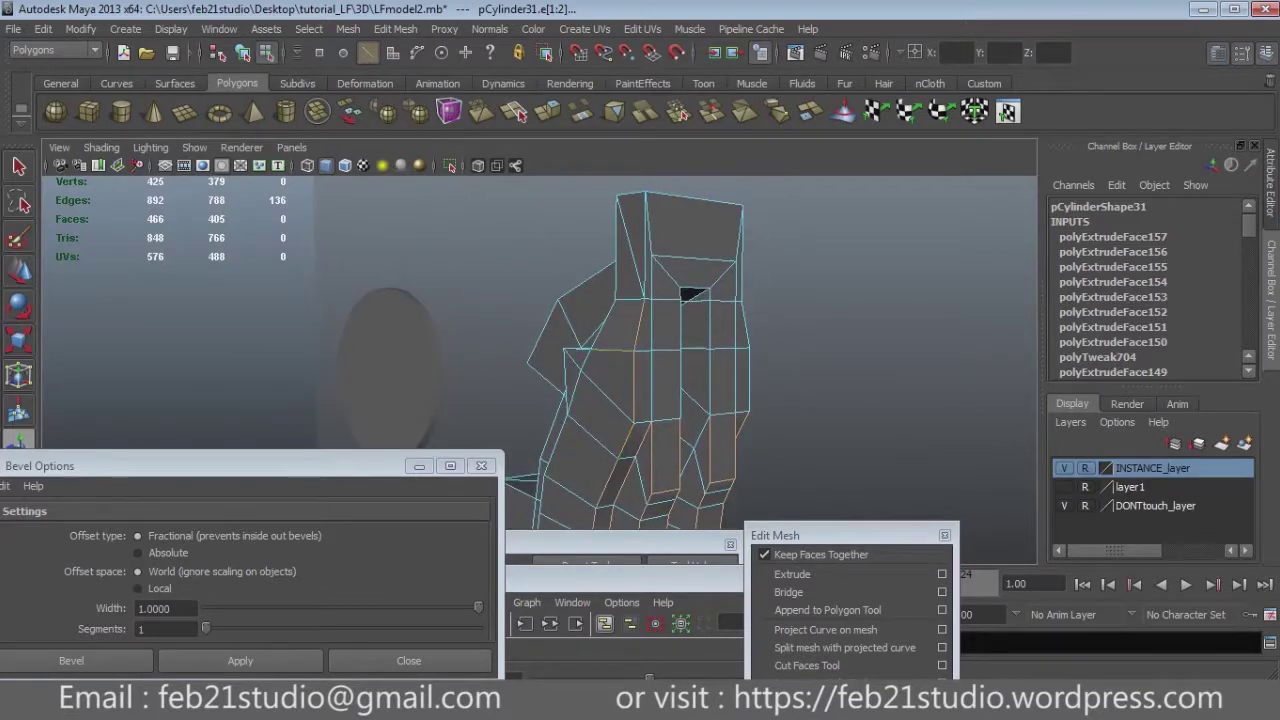
# Tumble around the caliper and add the block's top edge and another edge to the selection.
pyautogui.keyDown('alt'); pyautogui.moveTo(640, 350); pyautogui.dragTo(600, 360); pyautogui.keyUp('alt')
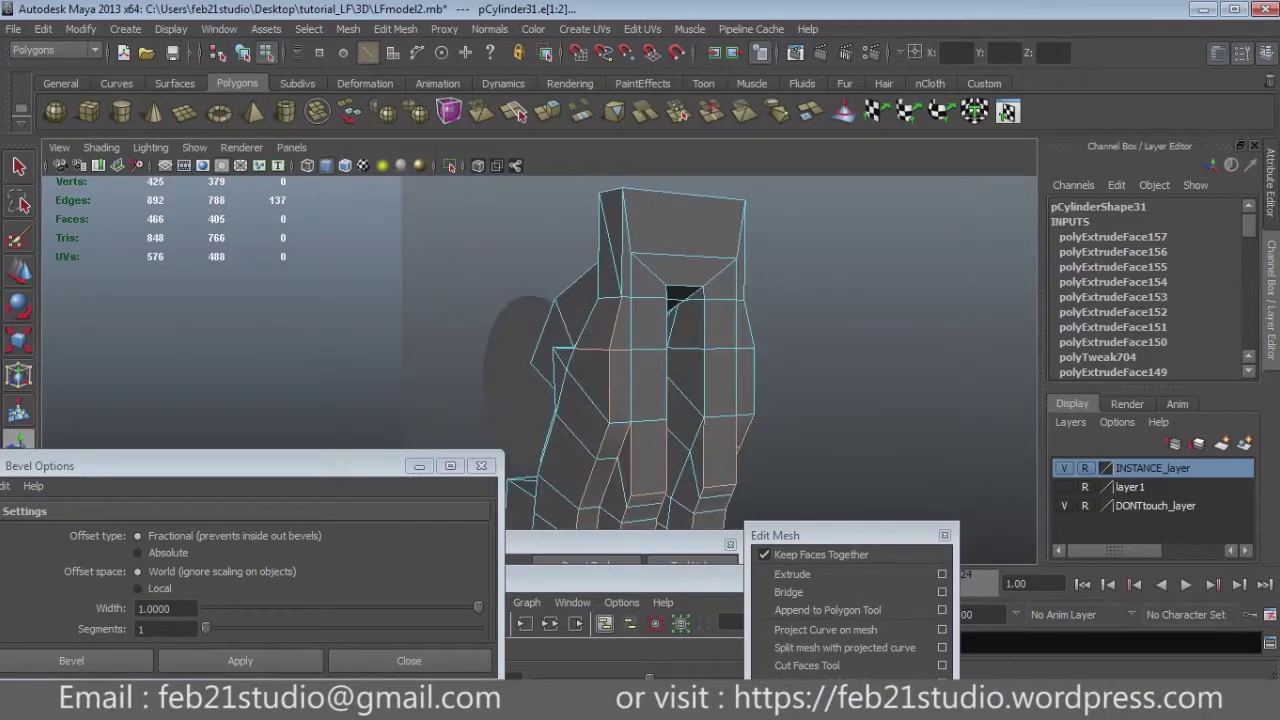
pyautogui.keyDown('alt'); pyautogui.moveTo(590, 368); pyautogui.dragTo(582, 421); pyautogui.keyUp('alt')
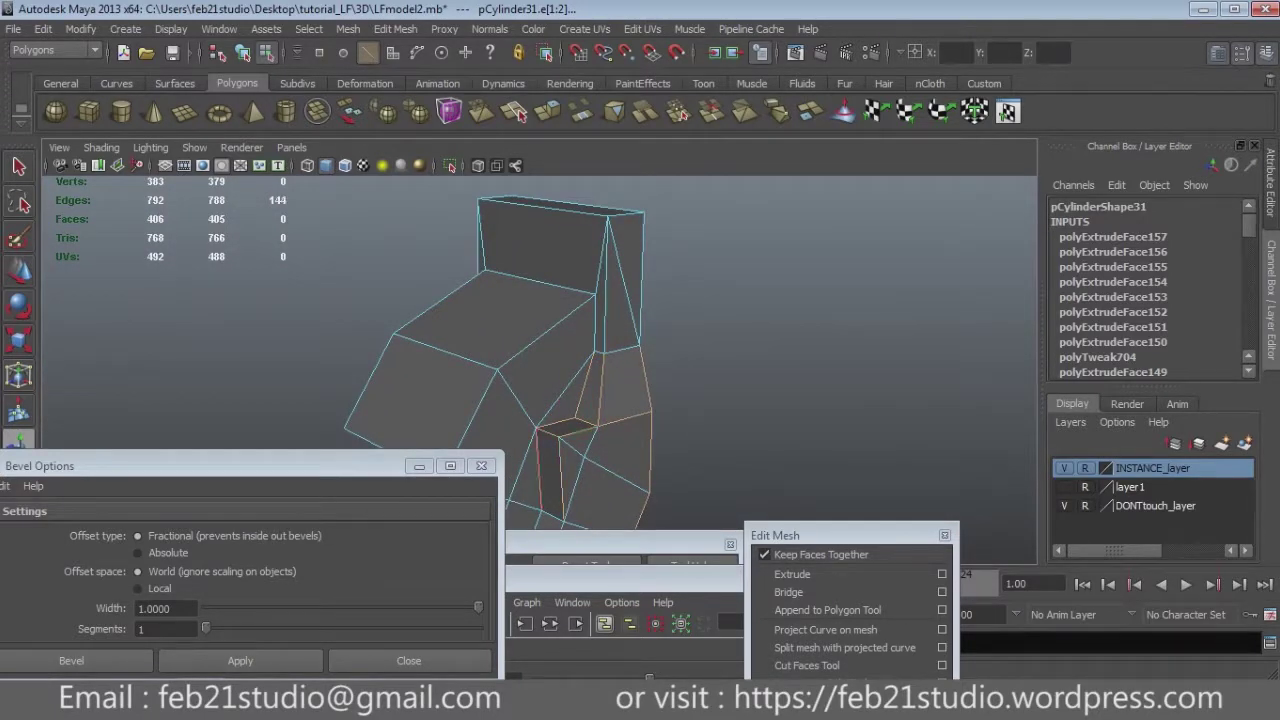
pyautogui.moveTo(560, 380)
pyautogui.keyDown('alt'); pyautogui.mouseDown()
pyautogui.moveTo(600, 360)
pyautogui.moveTo(560, 380)
pyautogui.moveTo(610, 370)
pyautogui.mouseUp(); pyautogui.keyUp('alt')
pyautogui.keyDown('shift'); pyautogui.click(540, 241); pyautogui.keyUp('shift')
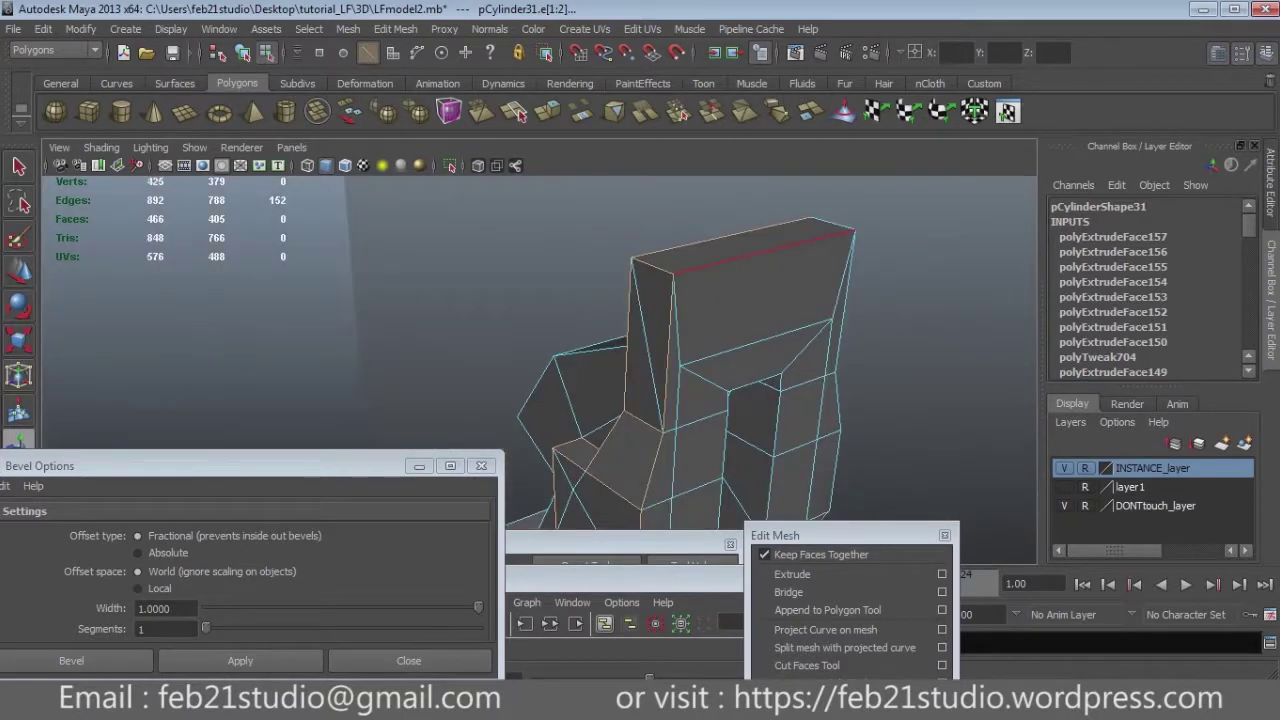
pyautogui.keyDown('alt'); pyautogui.moveTo(640, 360); pyautogui.dragTo(540, 350); pyautogui.keyUp('alt')
pyautogui.scroll(3, 540, 350)
pyautogui.scroll(-3, 640, 360)
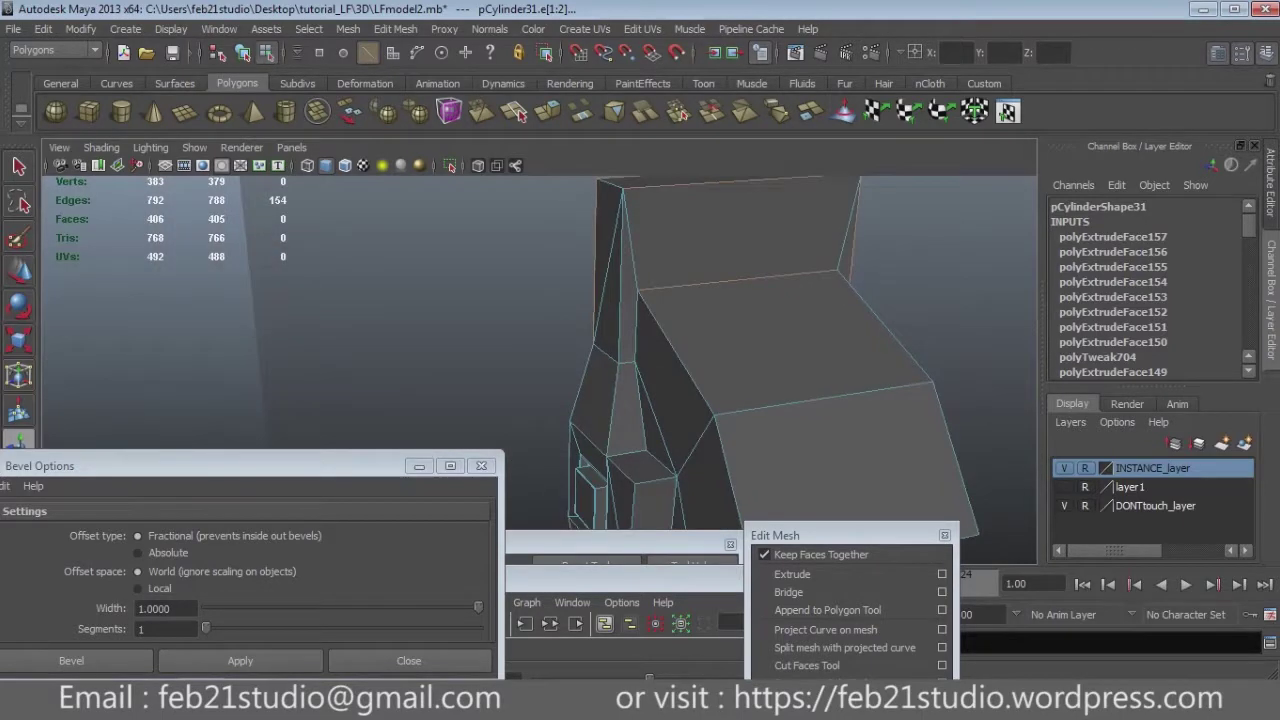
pyautogui.keyDown('alt'); pyautogui.moveTo(624, 336); pyautogui.dragTo(610, 430); pyautogui.keyUp('alt')
pyautogui.keyDown('alt'); pyautogui.moveTo(624, 336); pyautogui.dragTo(640, 440); pyautogui.keyUp('alt')
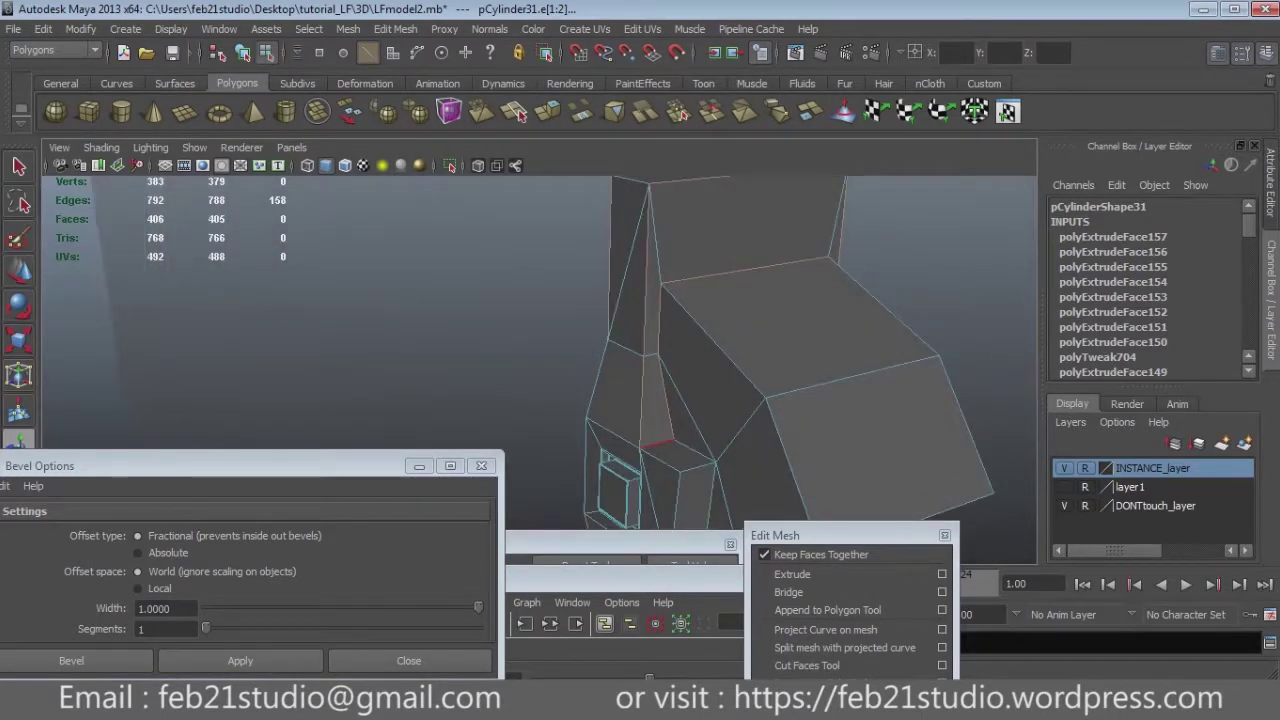
pyautogui.moveTo(624, 336)
pyautogui.keyDown('alt'); pyautogui.mouseDown()
pyautogui.moveTo(660, 300)
pyautogui.moveTo(640, 420)
pyautogui.mouseUp(); pyautogui.keyUp('alt')
pyautogui.moveTo(624, 336)
pyautogui.keyDown('alt'); pyautogui.mouseDown()
pyautogui.moveTo(580, 360)
pyautogui.moveTo(600, 380)
pyautogui.mouseUp(); pyautogui.keyUp('alt')
pyautogui.keyDown('shift'); pyautogui.click(570, 300); pyautogui.keyUp('shift')
# Add three more caliper edges to the selection from new angles.
pyautogui.moveTo(624, 336)
pyautogui.keyDown('alt'); pyautogui.mouseDown()
pyautogui.moveTo(700, 330)
pyautogui.moveTo(620, 350)
pyautogui.moveTo(680, 340)
pyautogui.mouseUp(); pyautogui.keyUp('alt')
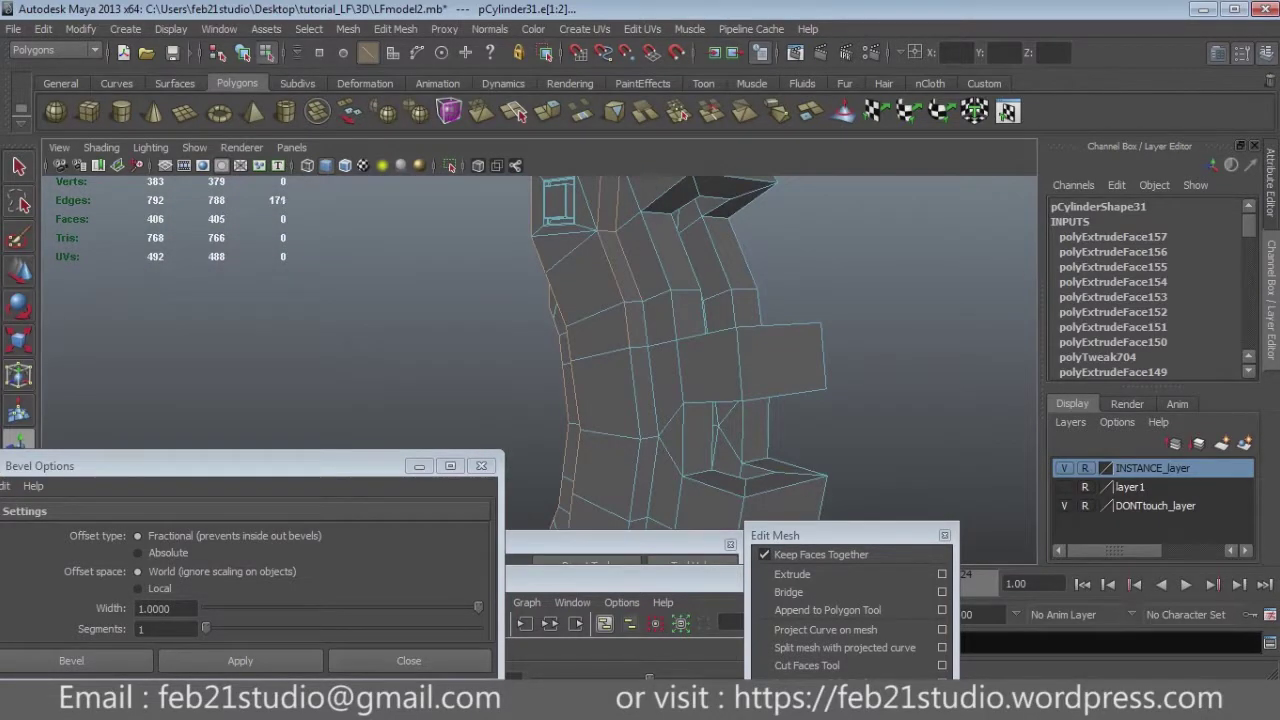
pyautogui.keyDown('alt'); pyautogui.moveTo(680, 340); pyautogui.dragTo(648, 335); pyautogui.keyUp('alt')
pyautogui.keyDown('shift'); pyautogui.click(648, 335); pyautogui.keyUp('shift')
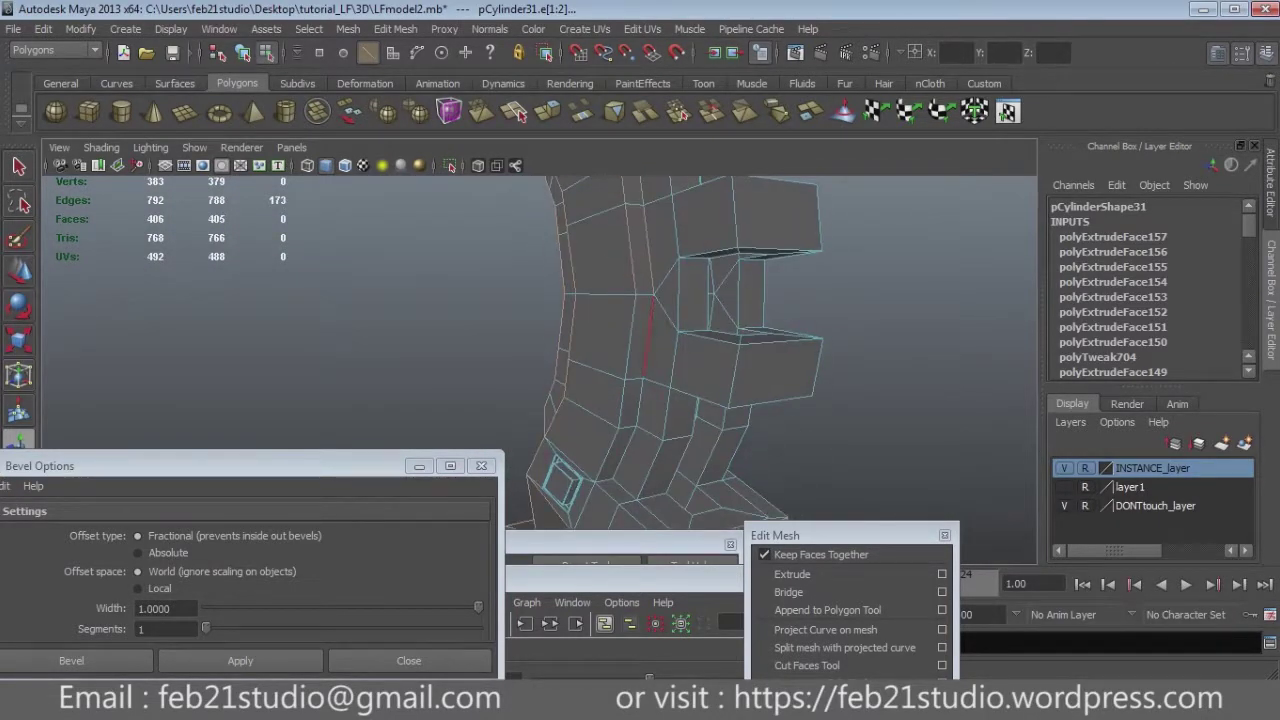
pyautogui.keyDown('alt'); pyautogui.moveTo(660, 340); pyautogui.dragTo(640, 330); pyautogui.keyUp('alt')
pyautogui.keyDown('shift'); pyautogui.click(631, 310); pyautogui.keyUp('shift')
pyautogui.keyDown('alt'); pyautogui.moveTo(640, 330); pyautogui.dragTo(680, 340); pyautogui.keyUp('alt')
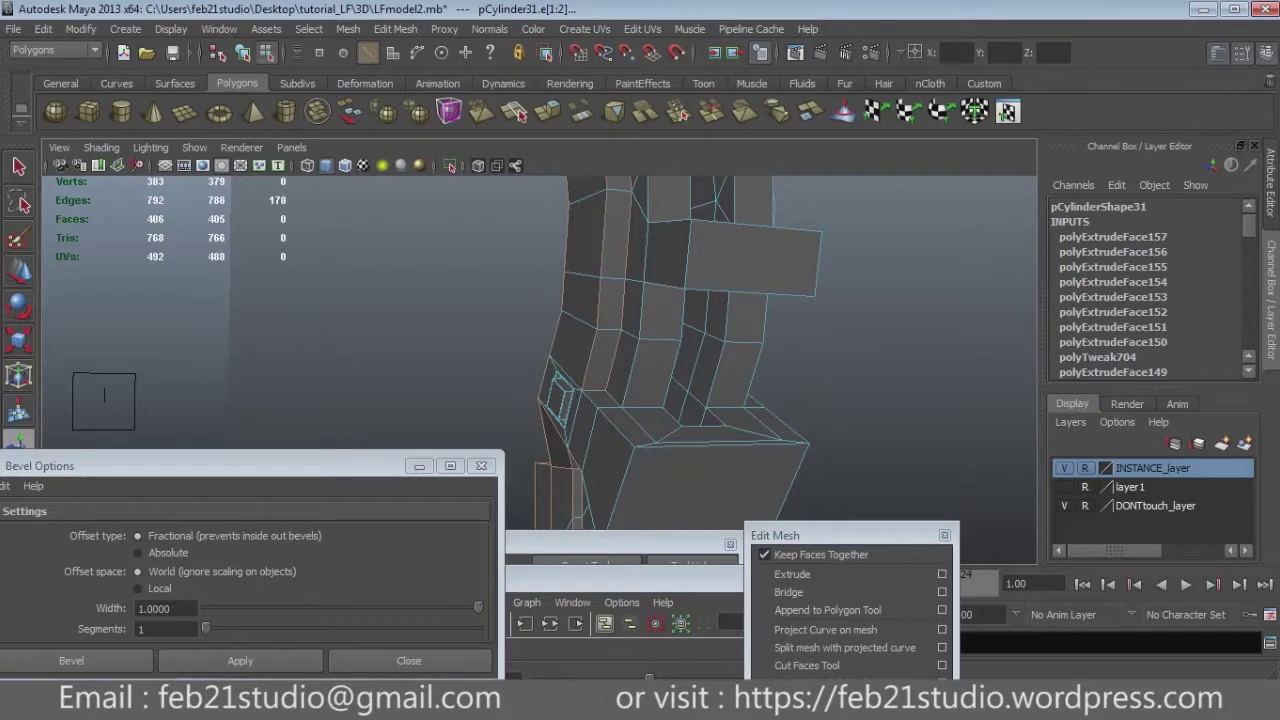
pyautogui.keyDown('alt'); pyautogui.moveTo(680, 340); pyautogui.dragTo(700, 345); pyautogui.keyUp('alt')
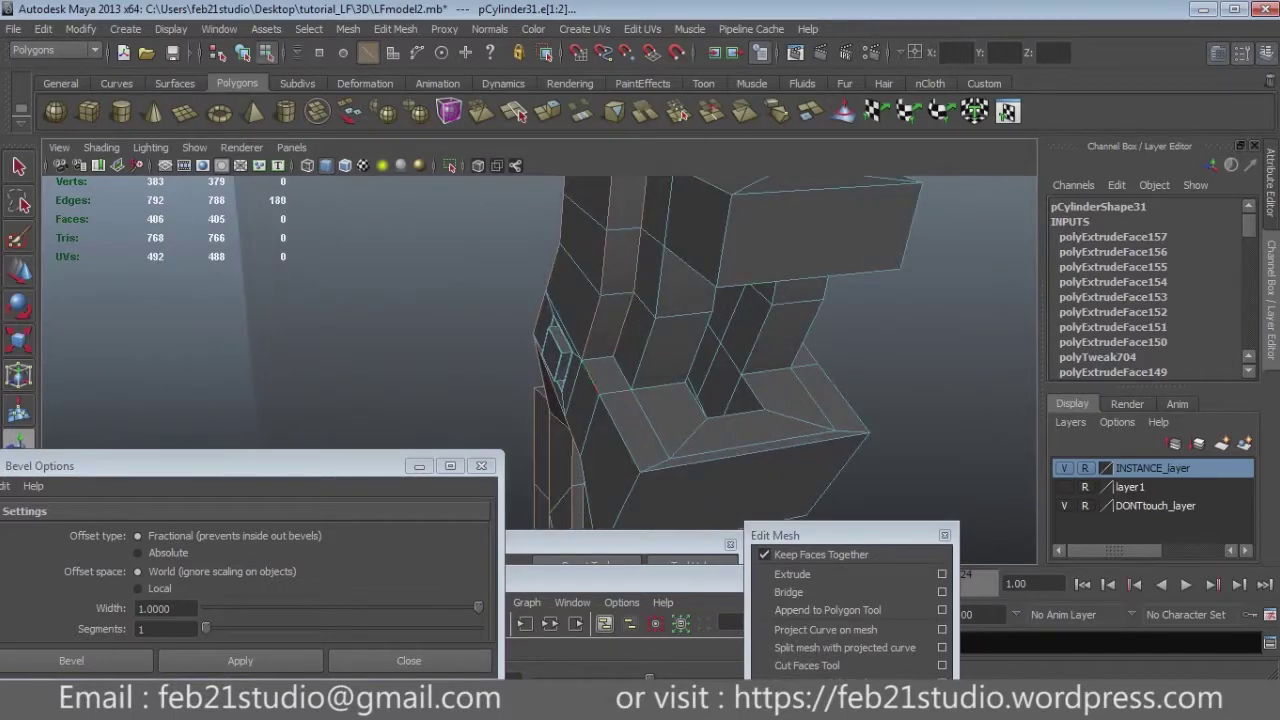
pyautogui.moveTo(700, 345)
pyautogui.keyDown('alt'); pyautogui.mouseDown()
pyautogui.moveTo(241, 200)
pyautogui.moveTo(590, 432)
pyautogui.mouseUp(); pyautogui.keyUp('alt')
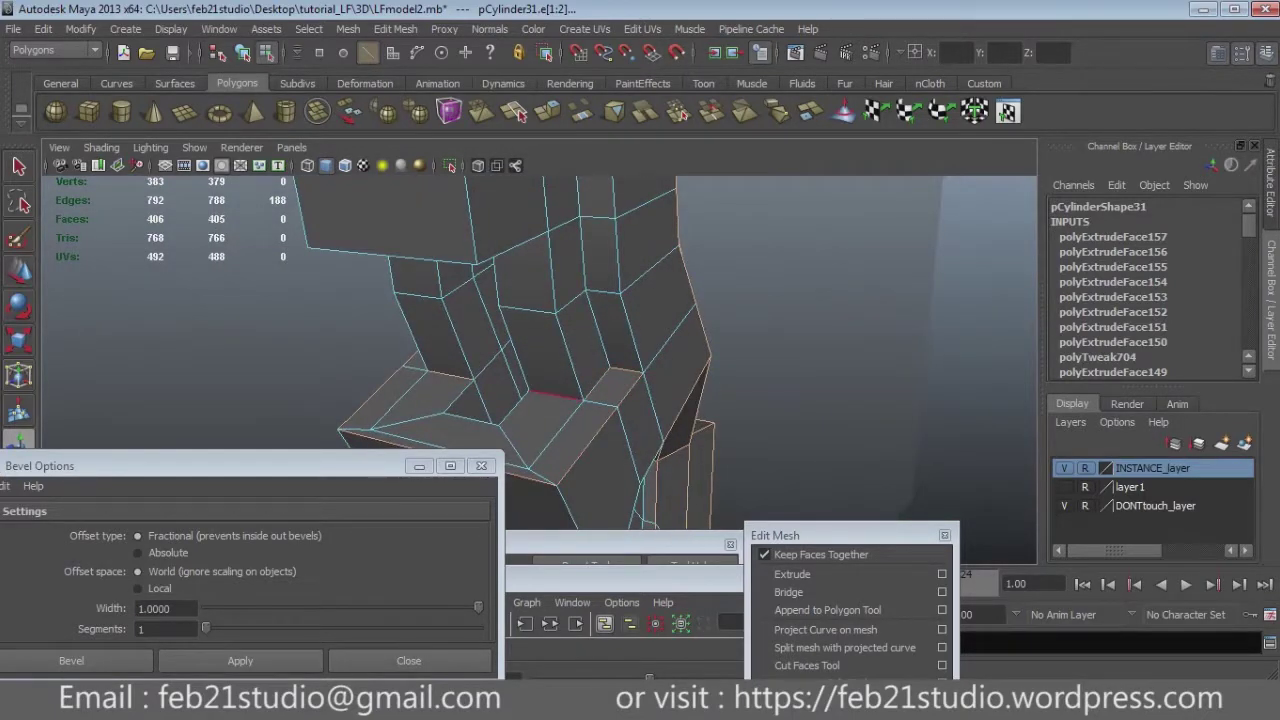
pyautogui.keyDown('shift'); pyautogui.click(556, 396); pyautogui.keyUp('shift')
# Pick three more edges around the caliper's side to enlarge the selection.
pyautogui.keyDown('alt'); pyautogui.moveTo(590, 432); pyautogui.dragTo(428, 371); pyautogui.keyUp('alt')
pyautogui.keyDown('shift'); pyautogui.click(658, 395); pyautogui.keyUp('shift')
pyautogui.moveTo(658, 395)
pyautogui.keyDown('alt'); pyautogui.mouseDown()
pyautogui.moveTo(621, 186)
pyautogui.moveTo(623, 200)
pyautogui.moveTo(600, 181)
pyautogui.mouseUp(); pyautogui.keyUp('alt')
pyautogui.keyDown('shift'); pyautogui.click(623, 201); pyautogui.keyUp('shift')
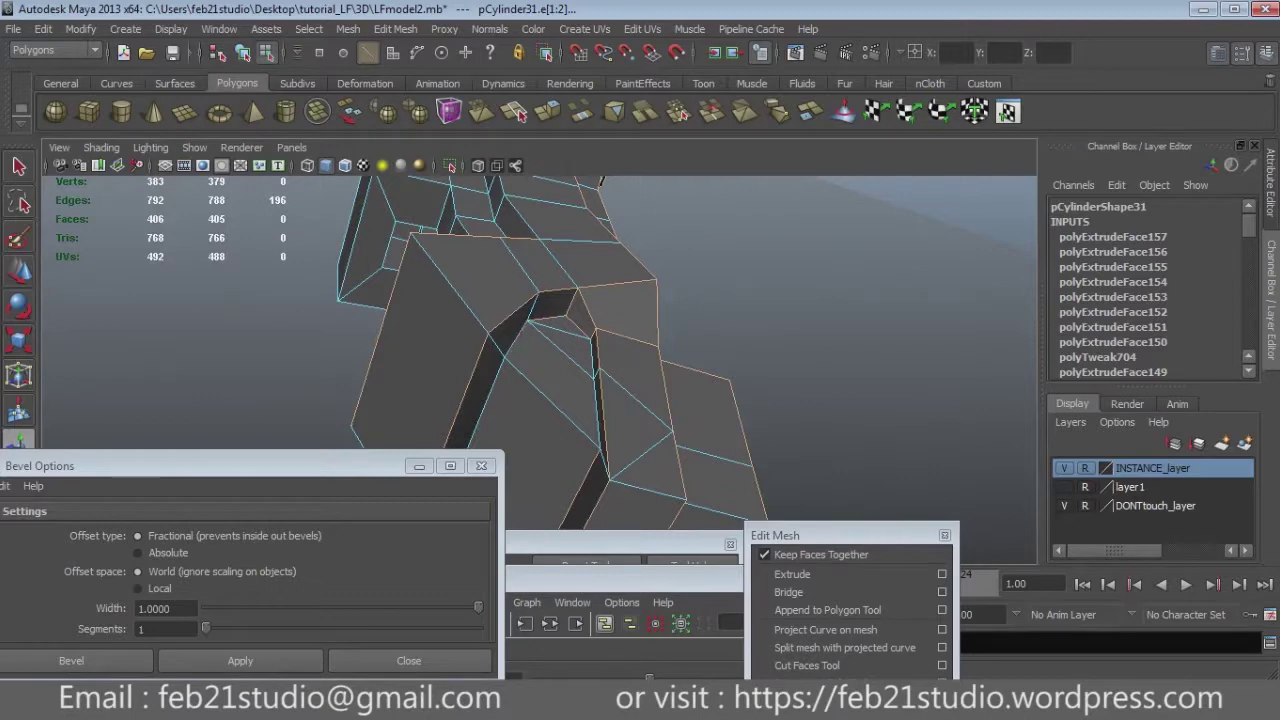
pyautogui.keyDown('shift'); pyautogui.click(487, 403); pyautogui.keyUp('shift')
pyautogui.keyDown('alt'); pyautogui.moveTo(487, 403); pyautogui.dragTo(592, 392); pyautogui.keyUp('alt')
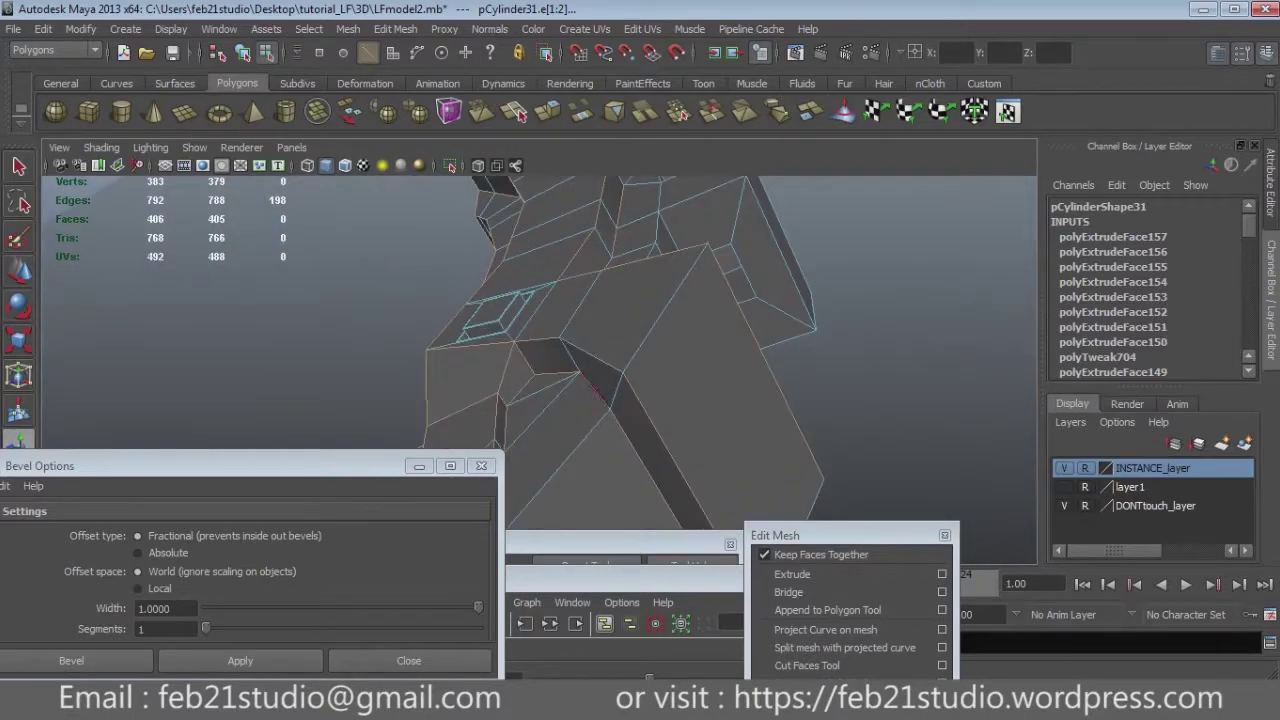
pyautogui.keyDown('alt'); pyautogui.moveTo(520, 420); pyautogui.dragTo(570, 455); pyautogui.keyUp('alt')
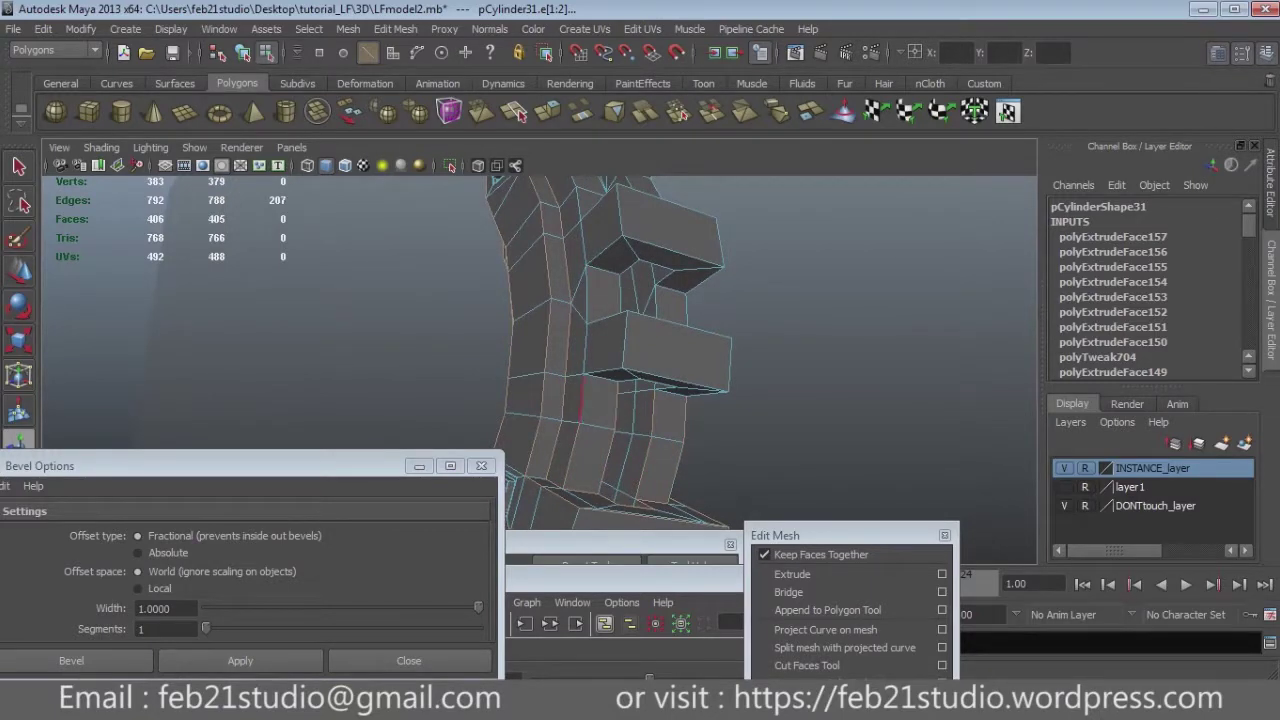
pyautogui.keyDown('alt'); pyautogui.moveTo(600, 400); pyautogui.dragTo(660, 360); pyautogui.keyUp('alt')
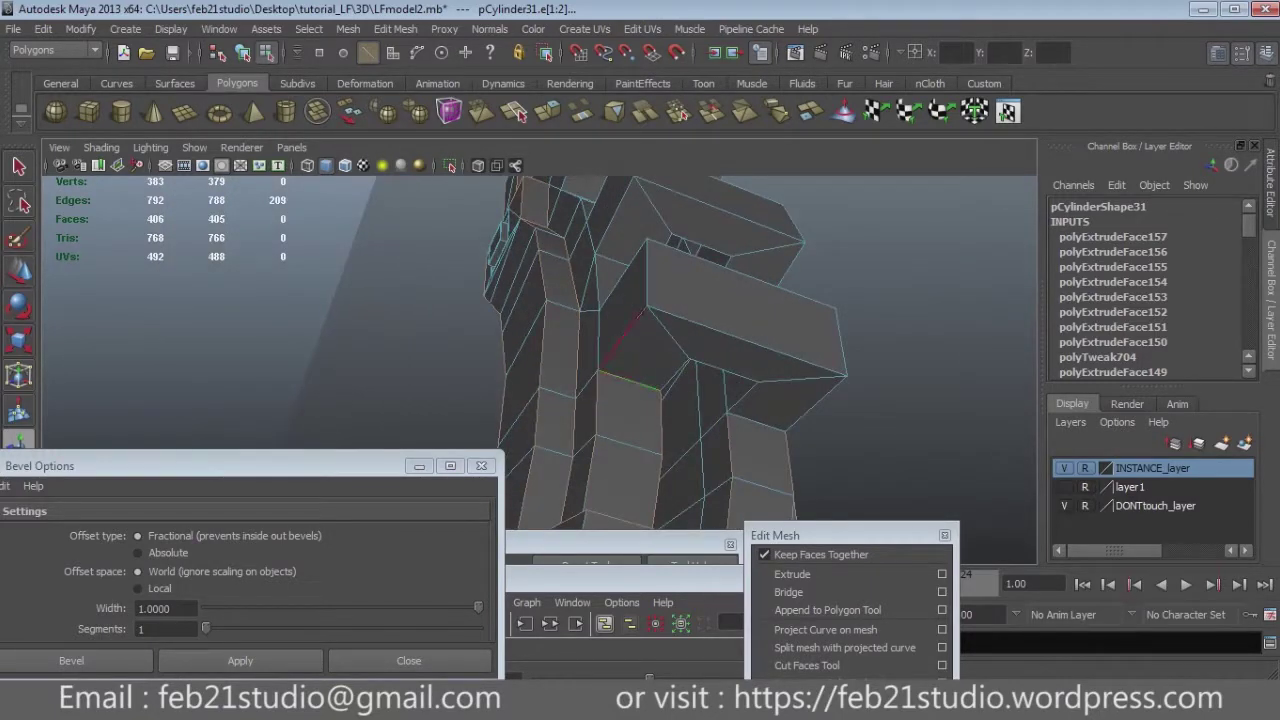
# Add several caliper edges, including the block's lower front edge, to the selection.
pyautogui.keyDown('shift'); pyautogui.click(677, 372); pyautogui.keyUp('shift')
pyautogui.keyDown('alt'); pyautogui.moveTo(677, 372); pyautogui.dragTo(740, 411); pyautogui.keyUp('alt')
pyautogui.keyDown('alt'); pyautogui.moveTo(660, 350); pyautogui.dragTo(680, 310); pyautogui.keyUp('alt')
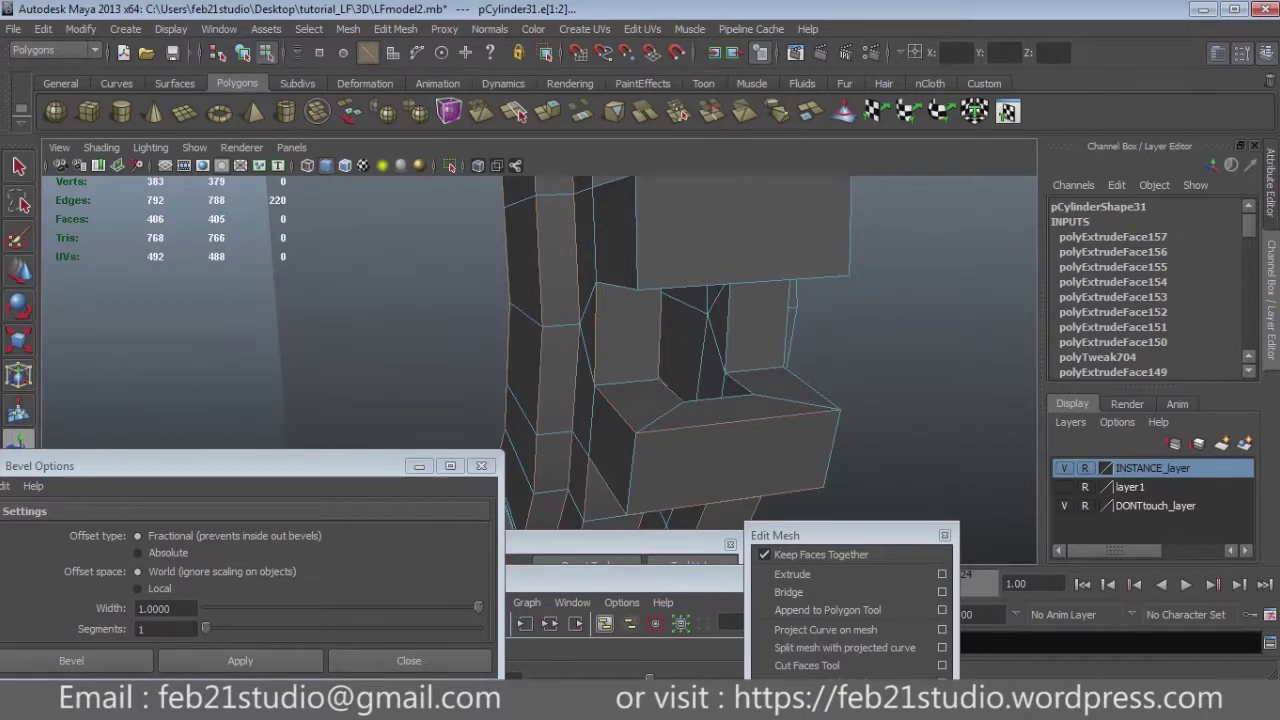
pyautogui.keyDown('shift'); pyautogui.click(812, 390); pyautogui.keyUp('shift')
pyautogui.keyDown('alt'); pyautogui.moveTo(812, 390); pyautogui.dragTo(750, 335); pyautogui.keyUp('alt')
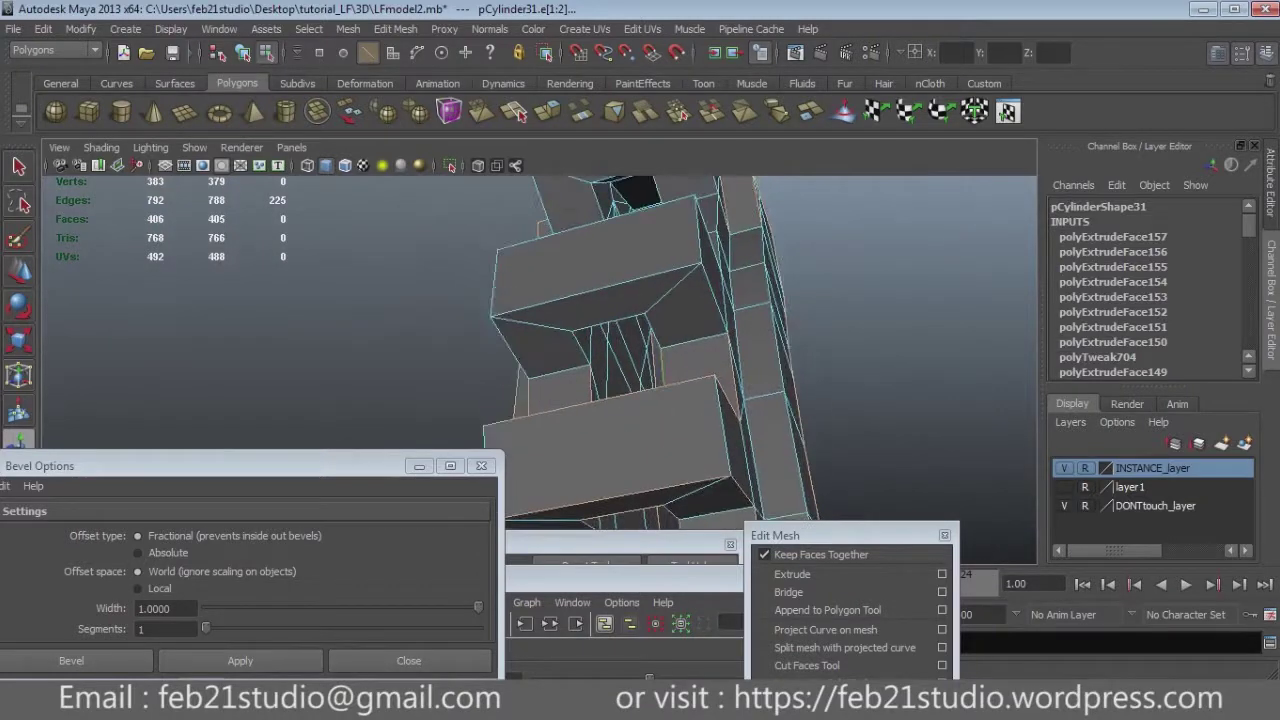
pyautogui.keyDown('shift'); pyautogui.click(596, 291); pyautogui.keyUp('shift')
pyautogui.keyDown('alt'); pyautogui.moveTo(650, 350); pyautogui.dragTo(700, 330); pyautogui.keyUp('alt')
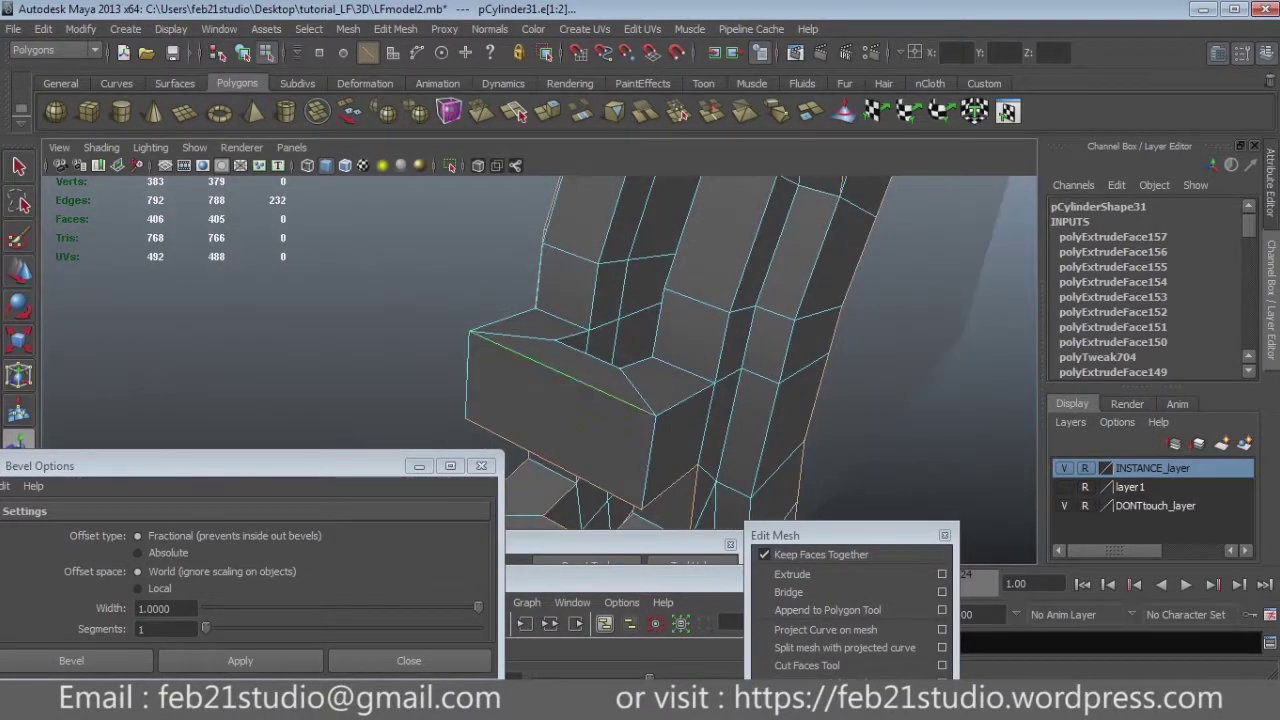
pyautogui.keyDown('shift'); pyautogui.click(752, 245); pyautogui.keyUp('shift')
pyautogui.keyDown('alt'); pyautogui.moveTo(600, 400); pyautogui.dragTo(660, 420); pyautogui.keyUp('alt')
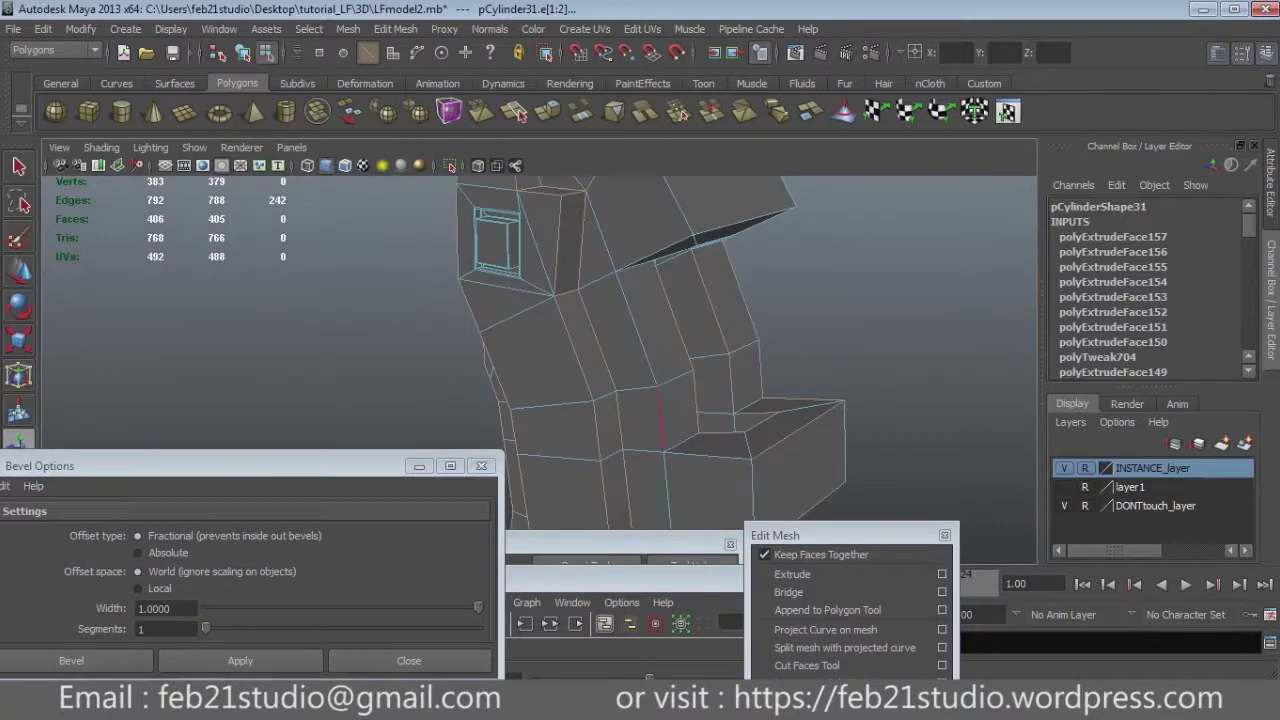
pyautogui.keyDown('shift'); pyautogui.click(705, 456); pyautogui.keyUp('shift')
pyautogui.moveTo(705, 456)
pyautogui.keyDown('alt'); pyautogui.mouseDown()
pyautogui.moveTo(620, 420)
pyautogui.moveTo(640, 418)
pyautogui.mouseUp(); pyautogui.keyUp('alt')
# Add more edges, including a block top edge, to the caliper selection.
pyautogui.keyDown('shift'); pyautogui.click(713, 350); pyautogui.keyUp('shift')
pyautogui.keyDown('alt'); pyautogui.moveTo(713, 350); pyautogui.dragTo(680, 350); pyautogui.keyUp('alt')
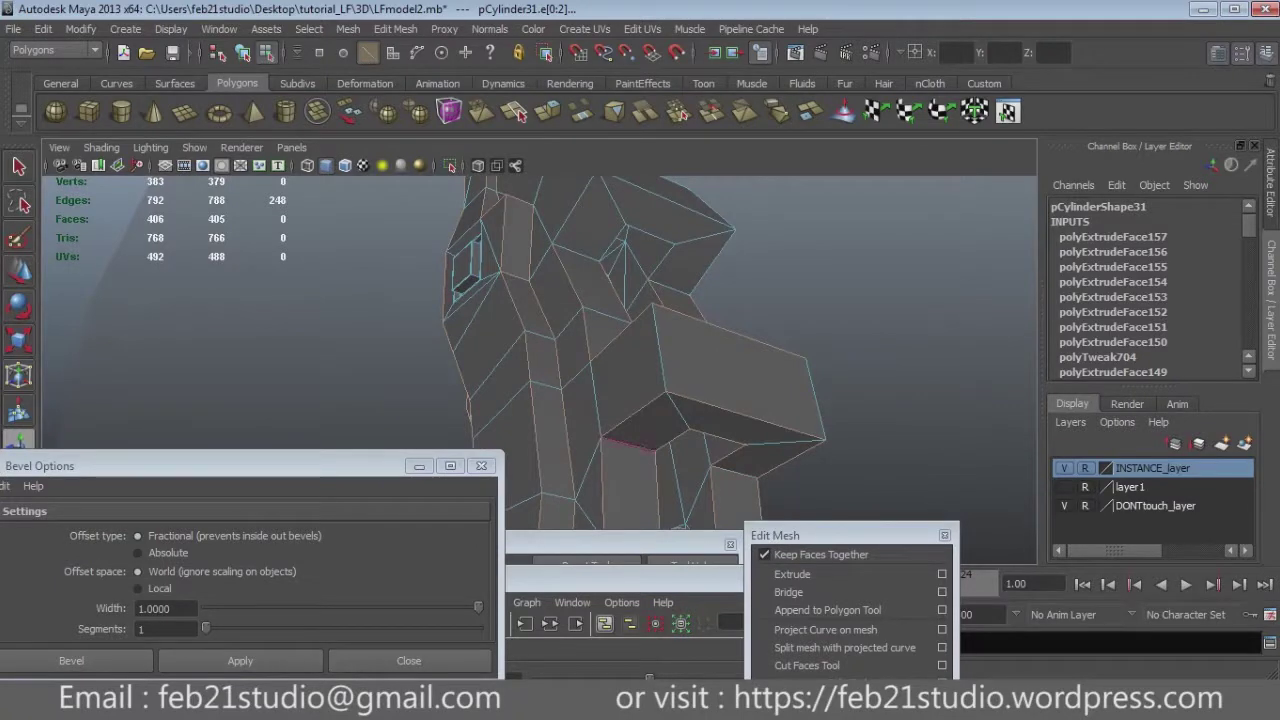
pyautogui.keyDown('shift'); pyautogui.click(628, 444); pyautogui.keyUp('shift')
pyautogui.keyDown('alt'); pyautogui.moveTo(628, 444); pyautogui.dragTo(600, 440); pyautogui.keyUp('alt')
pyautogui.keyDown('shift'); pyautogui.click(700, 438); pyautogui.keyUp('shift')
pyautogui.keyDown('alt'); pyautogui.moveTo(700, 438); pyautogui.dragTo(670, 435); pyautogui.keyUp('alt')
pyautogui.moveTo(640, 350)
pyautogui.keyDown('alt'); pyautogui.mouseDown()
pyautogui.moveTo(600, 300)
pyautogui.moveTo(560, 320)
pyautogui.mouseUp(); pyautogui.keyUp('alt')
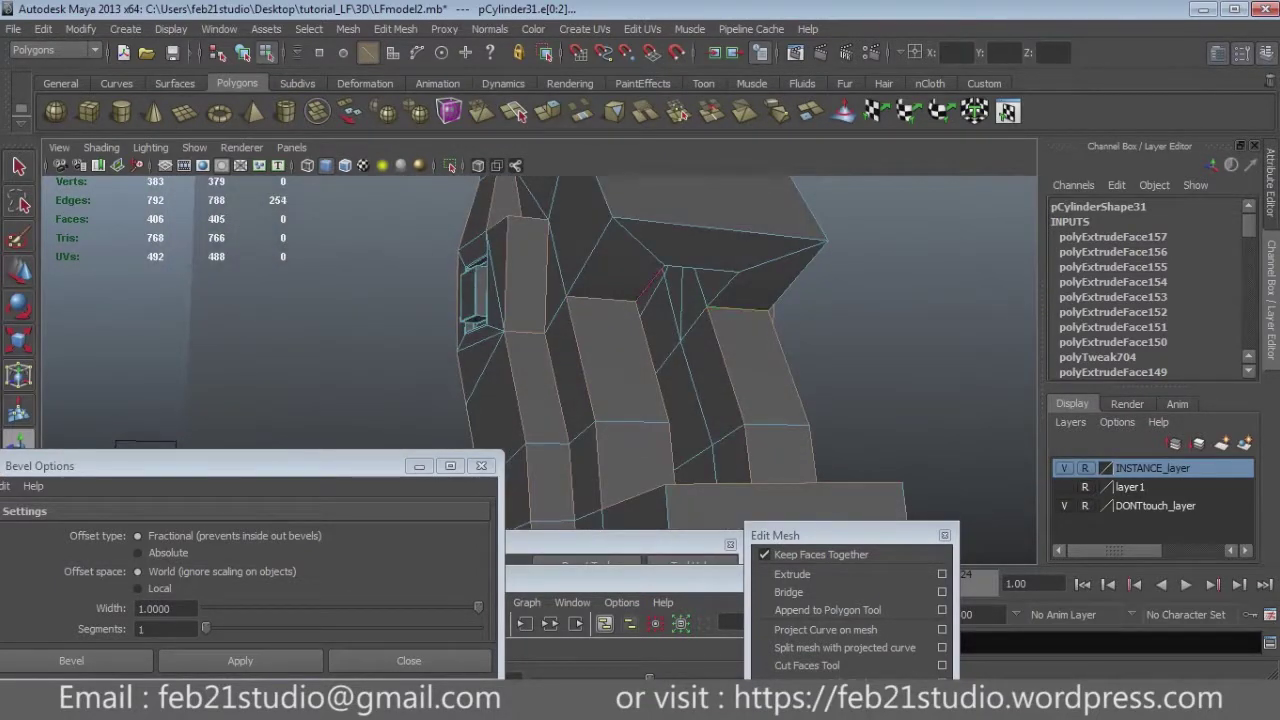
pyautogui.keyDown('shift'); pyautogui.click(720, 229); pyautogui.keyUp('shift')
pyautogui.keyDown('alt'); pyautogui.moveTo(720, 229); pyautogui.dragTo(660, 240); pyautogui.keyUp('alt')
# Review the edge selection from several angles and start editing the Bevel Options width.
pyautogui.moveTo(600, 350)
pyautogui.keyDown('alt'); pyautogui.mouseDown()
pyautogui.moveTo(540, 330)
pyautogui.moveTo(585, 345)
pyautogui.mouseUp(); pyautogui.keyUp('alt')
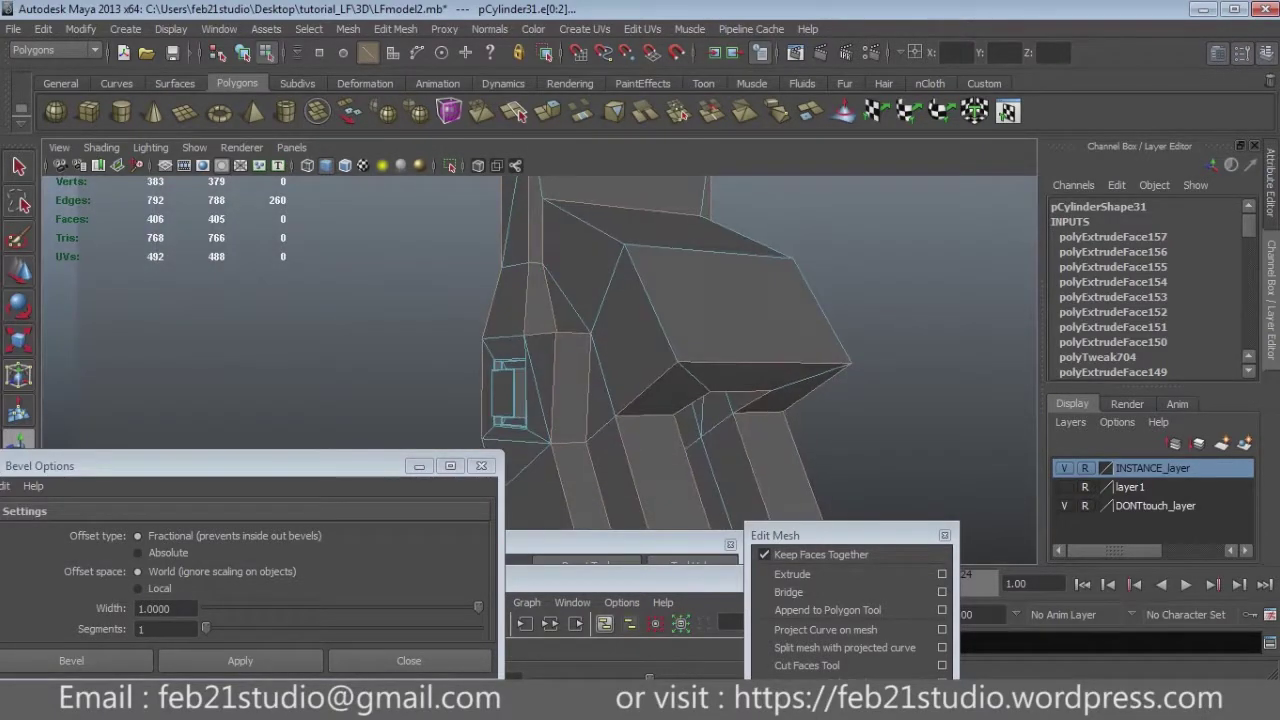
pyautogui.keyDown('alt'); pyautogui.moveTo(600, 350); pyautogui.dragTo(590, 280); pyautogui.keyUp('alt')
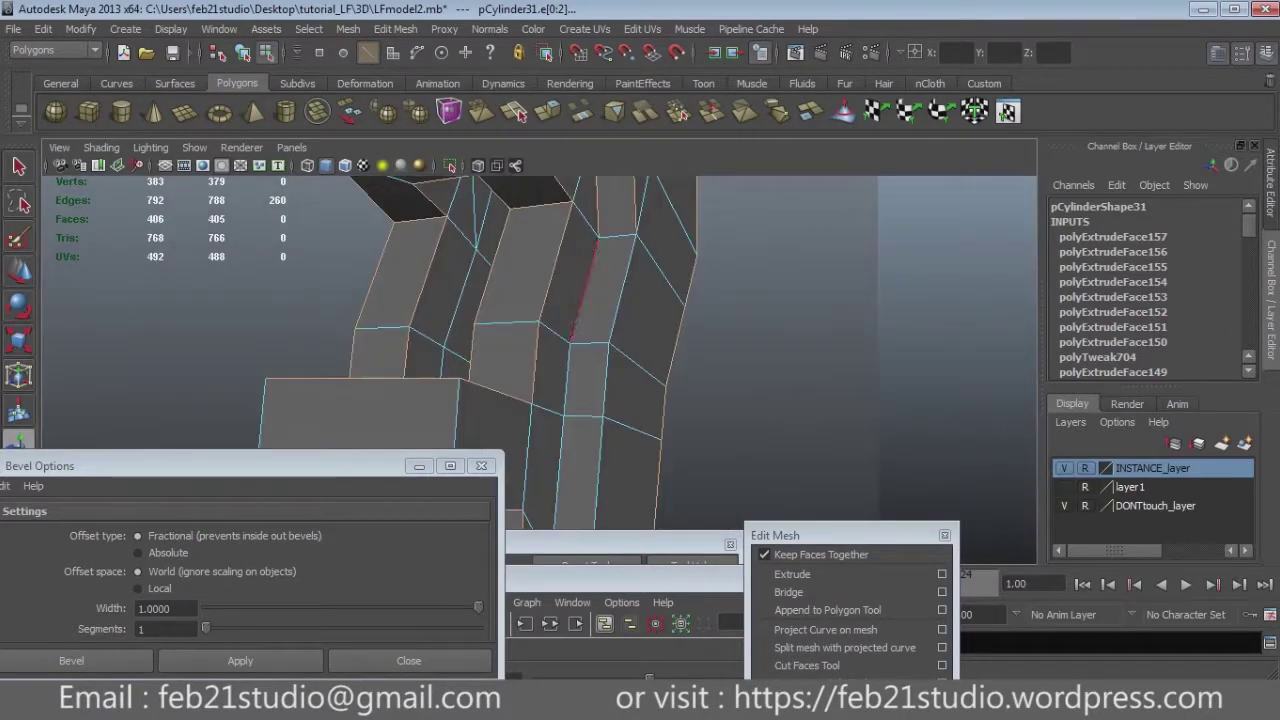
pyautogui.keyDown('alt'); pyautogui.moveTo(600, 350); pyautogui.dragTo(580, 320); pyautogui.keyUp('alt')
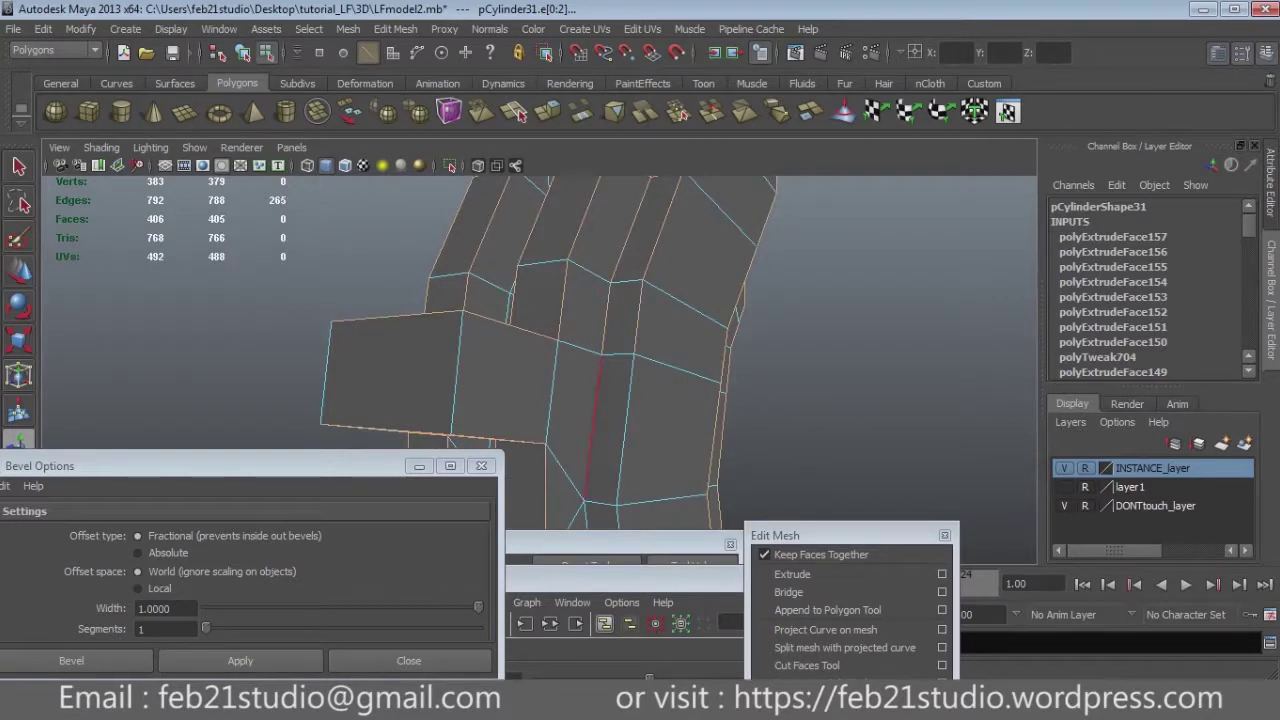
pyautogui.keyDown('alt'); pyautogui.moveTo(580, 320); pyautogui.dragTo(570, 308); pyautogui.keyUp('alt')
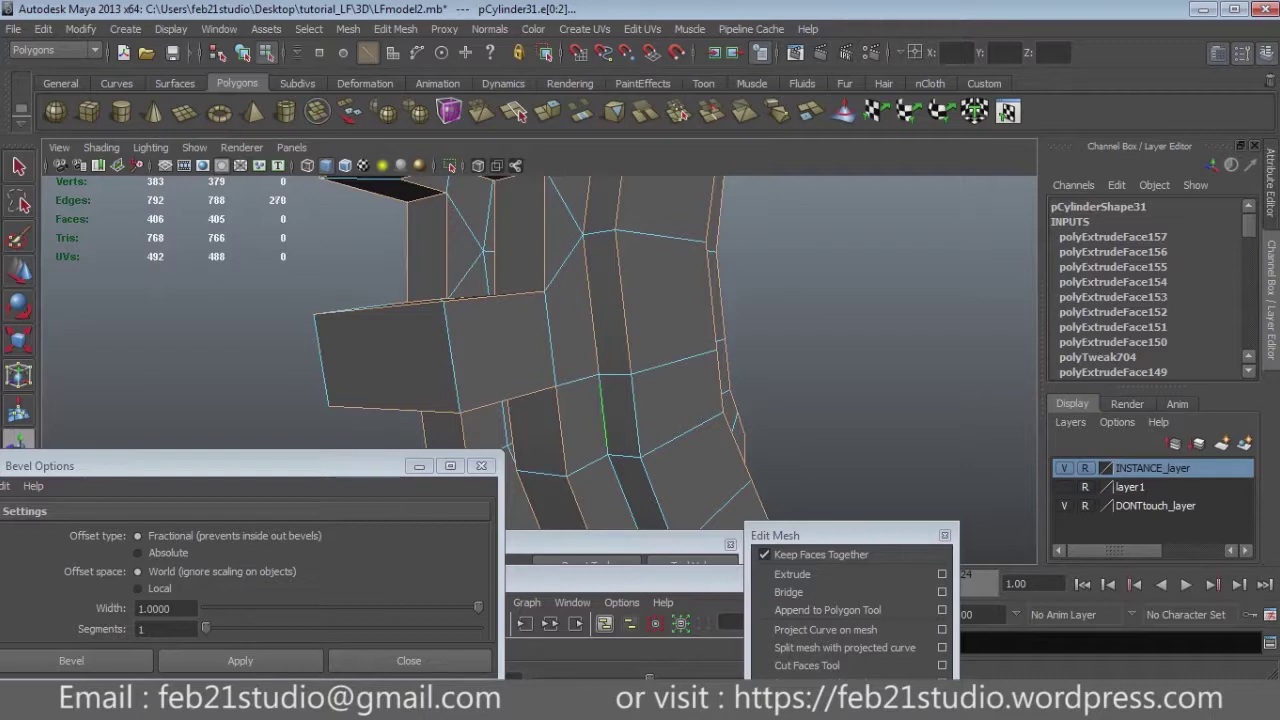
pyautogui.moveTo(570, 308)
pyautogui.keyDown('alt'); pyautogui.mouseDown()
pyautogui.moveTo(520, 272)
pyautogui.moveTo(666, 514)
pyautogui.moveTo(620, 519)
pyautogui.moveTo(500, 400)
pyautogui.moveTo(514, 210)
pyautogui.mouseUp(); pyautogui.keyUp('alt')
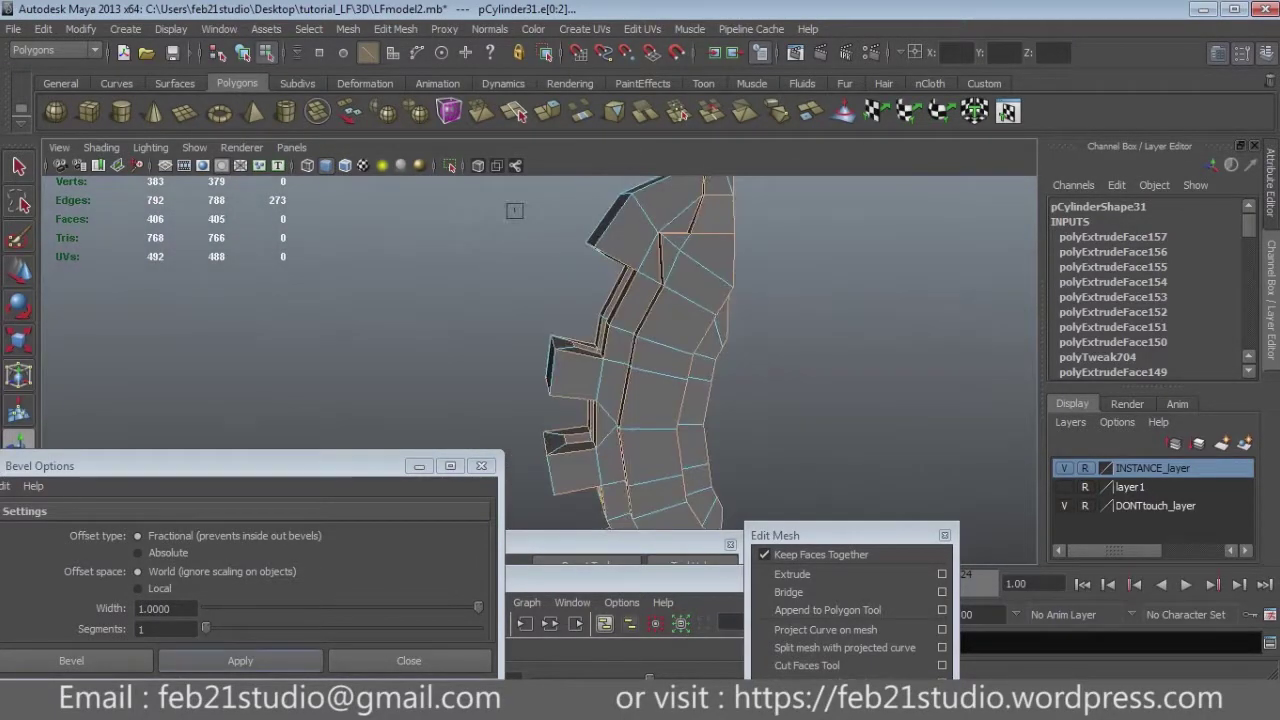
pyautogui.click(166, 608)
# Enter 0.2 as the bevel width and apply it to the selected caliper edges.
pyautogui.write('.2')
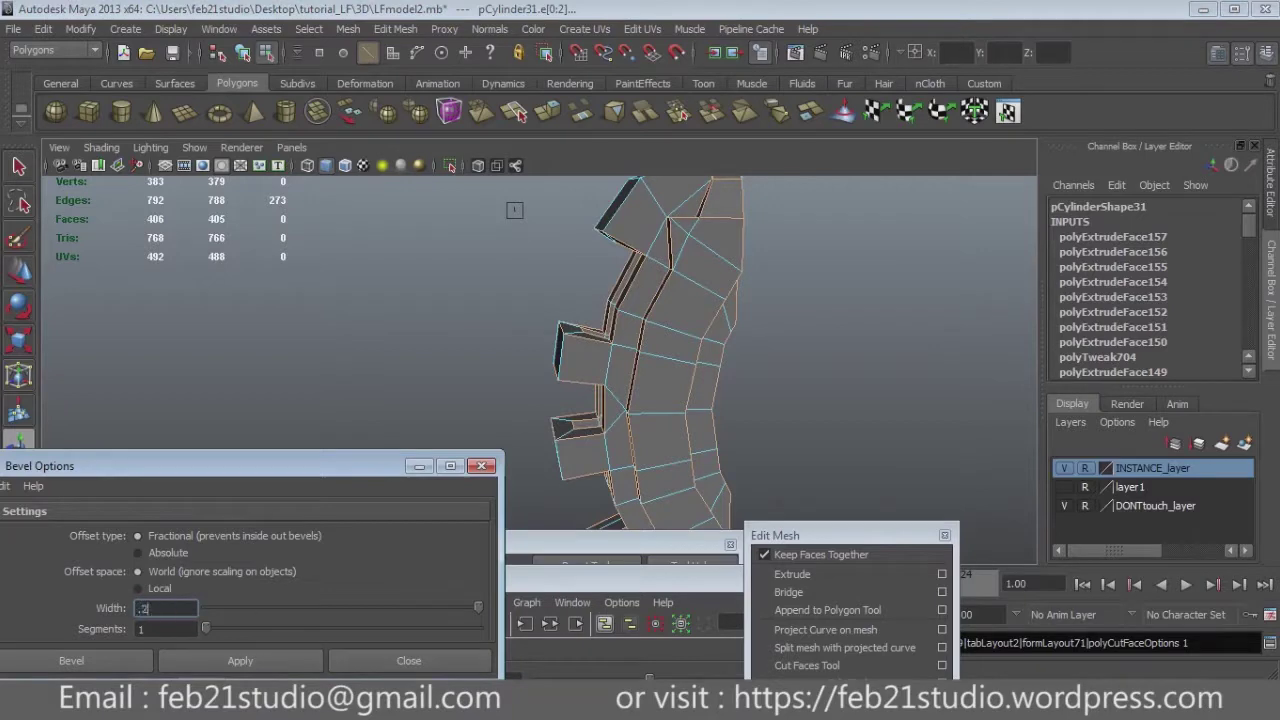
pyautogui.moveTo(514, 210)
pyautogui.keyDown('alt'); pyautogui.mouseDown()
pyautogui.moveTo(302, 257)
pyautogui.moveTo(700, 300)
pyautogui.mouseUp(); pyautogui.keyUp('alt')
pyautogui.press('Return')
# Return to object mode, open the Attribute Editor and preview the bevelled mesh smoothed.
pyautogui.press('q')
pyautogui.press('F8')
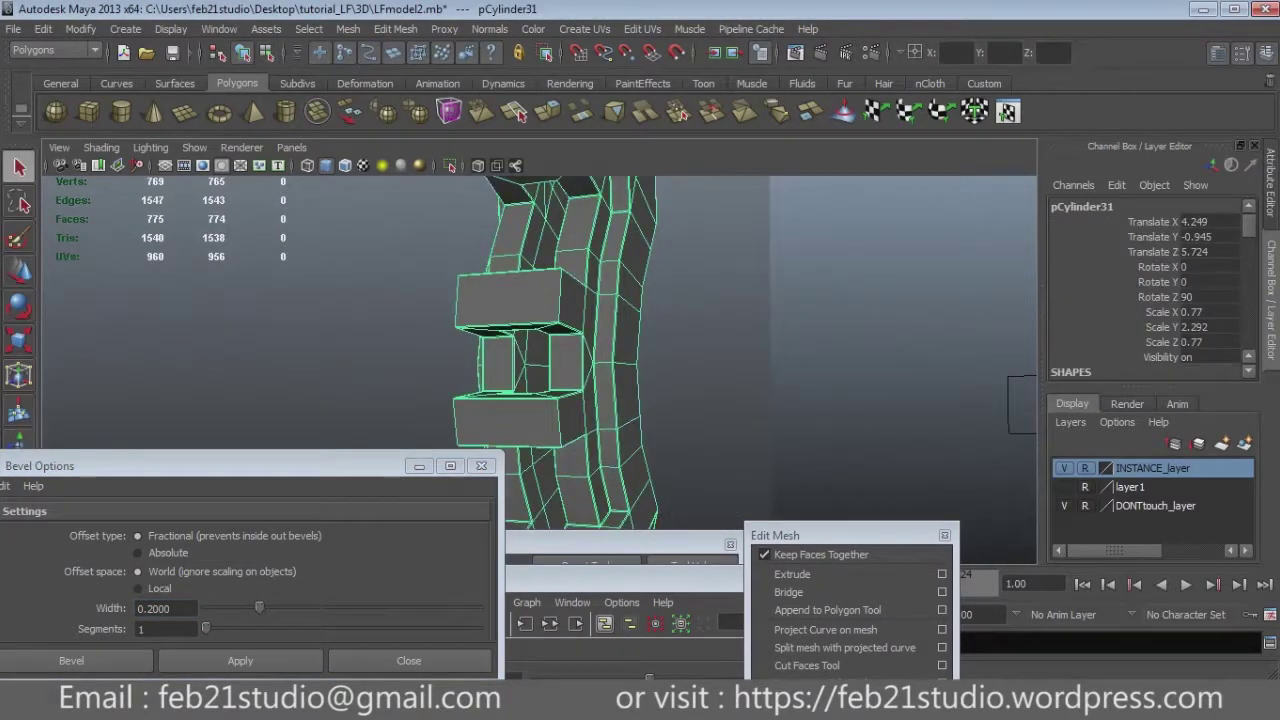
pyautogui.hotkey('ctrl', 'a')
pyautogui.press('3')
pyautogui.click(750, 300)
pyautogui.moveTo(600, 300)
pyautogui.keyDown('alt'); pyautogui.mouseDown()
pyautogui.moveTo(450, 300)
pyautogui.moveTo(600, 300)
pyautogui.mouseUp(); pyautogui.keyUp('alt')
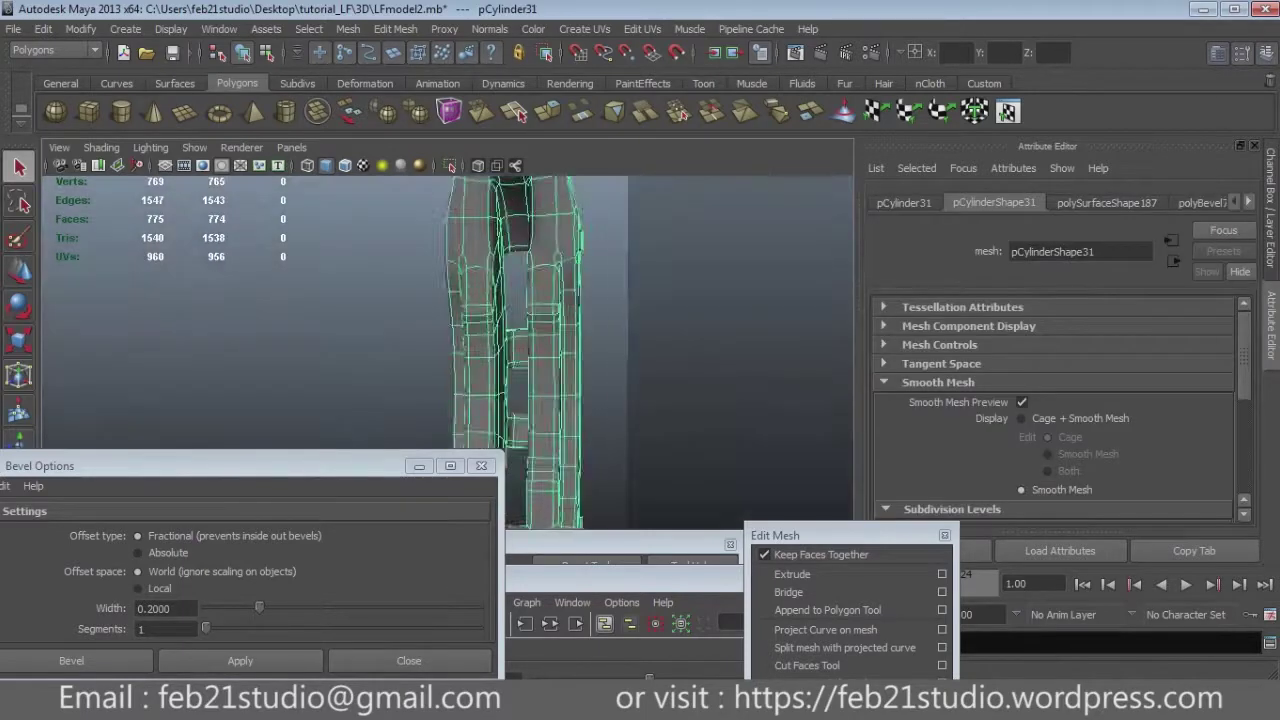
# Turn off smooth preview and undo the bevel along with the previous mesh edit.
pyautogui.press('1')
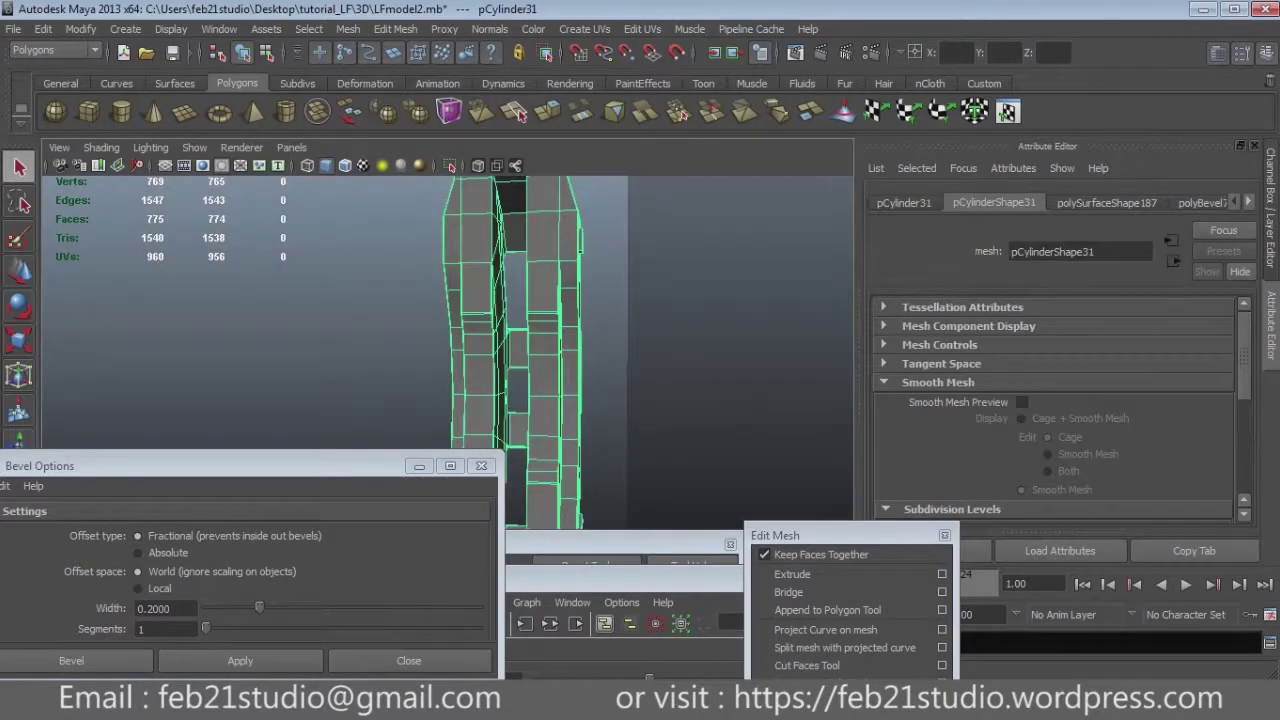
pyautogui.scroll(3, 448, 350)
pyautogui.scroll(2, 448, 350)
pyautogui.hotkey('ctrl', 'z')
pyautogui.hotkey('ctrl', 'z')
pyautogui.hotkey('ctrl', 'z')
pyautogui.keyDown('alt'); pyautogui.moveTo(770, 500); pyautogui.dragTo(700, 500); pyautogui.keyUp('alt')
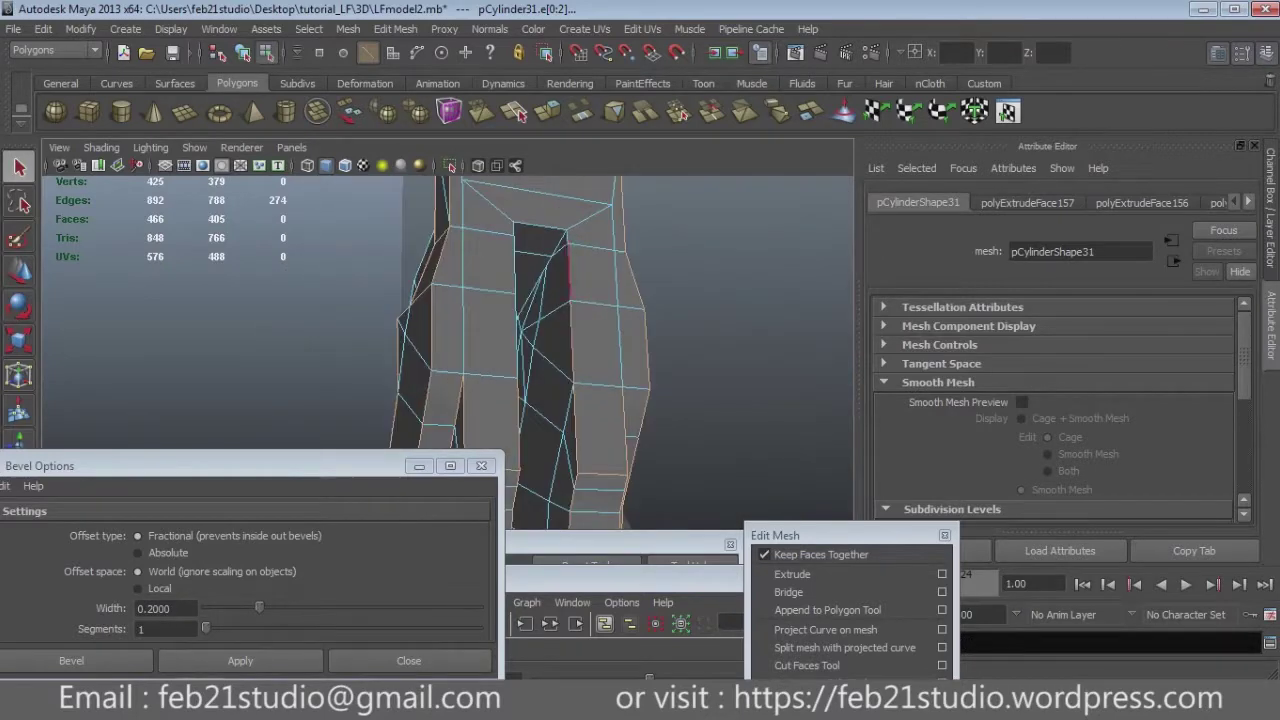
pyautogui.hotkey('ctrl', 'z')
pyautogui.scroll(3, 448, 350)
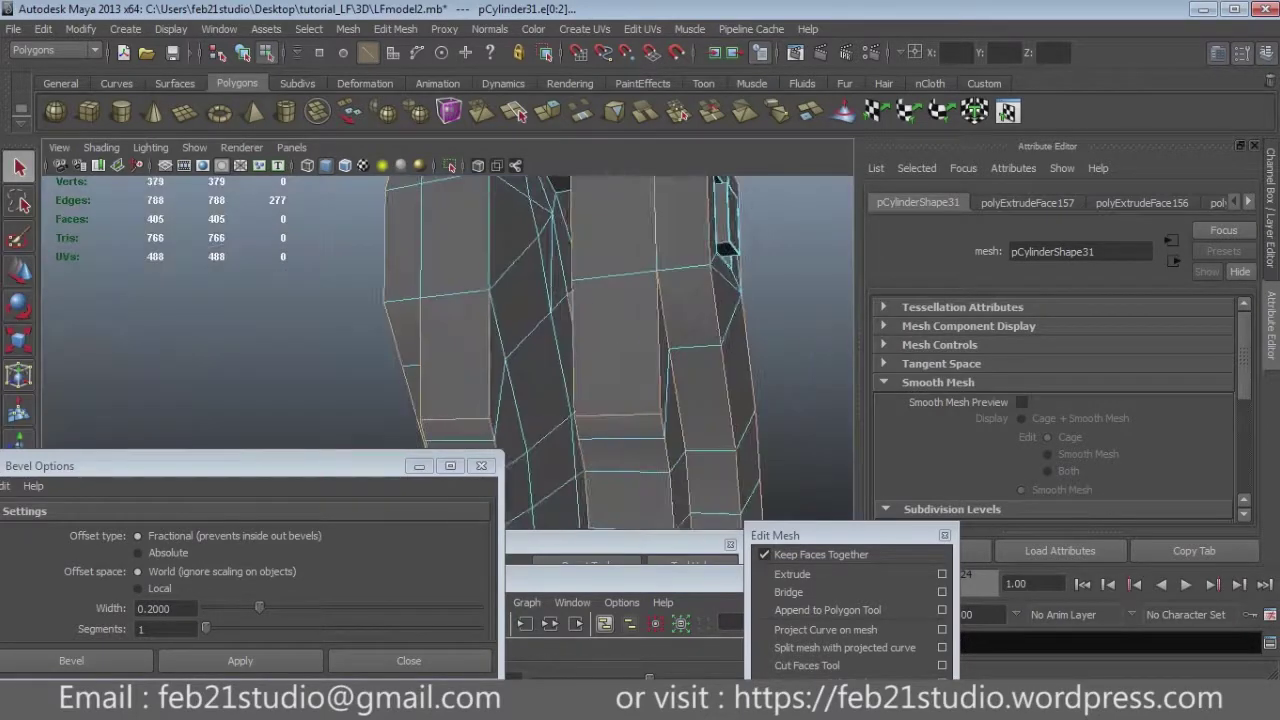
pyautogui.keyDown('alt'); pyautogui.moveTo(600, 350); pyautogui.dragTo(600, 300); pyautogui.keyUp('alt')
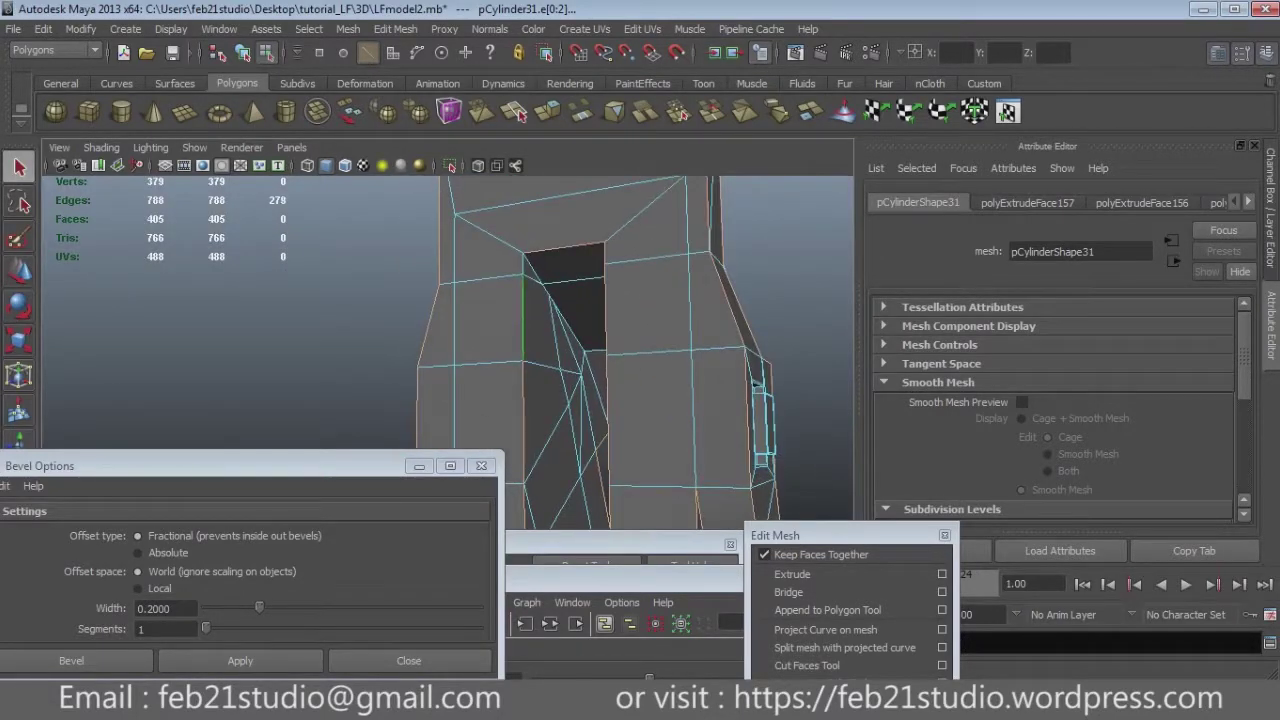
pyautogui.scroll(-5, 600, 350)
pyautogui.moveTo(600, 350)
pyautogui.keyDown('alt'); pyautogui.mouseDown()
pyautogui.moveTo(560, 330)
pyautogui.moveTo(640, 330)
pyautogui.moveTo(520, 330)
pyautogui.moveTo(720, 345)
pyautogui.mouseUp(); pyautogui.keyUp('alt')
pyautogui.press('5')
pyautogui.scroll(3, 600, 350)
pyautogui.scroll(-3, 600, 350)
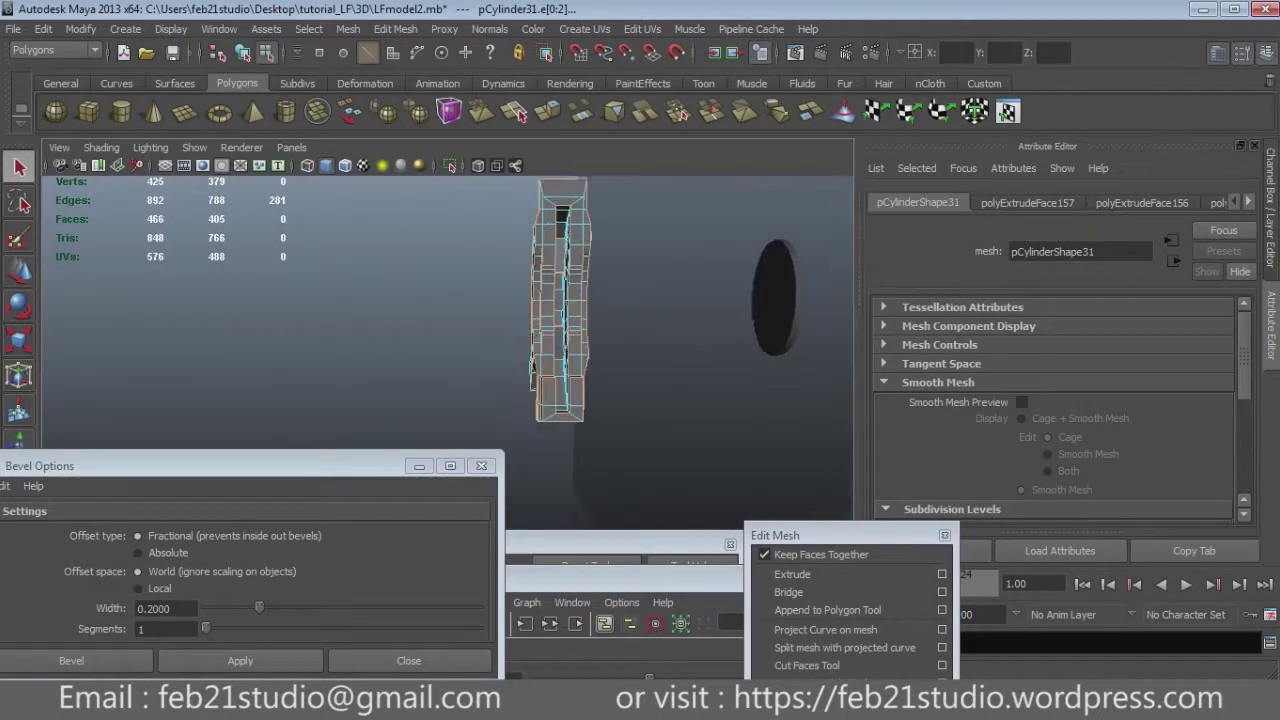
# Reapply the 0.2-width bevel to the revised edge selection.
pyautogui.click(165, 608)
pyautogui.click(240, 660)
pyautogui.keyDown('alt'); pyautogui.moveTo(640, 350); pyautogui.dragTo(660, 350); pyautogui.keyUp('alt')
pyautogui.scroll(3, 640, 350)
pyautogui.scroll(2, 640, 350)
# In side view, select a vertical column of vertices and activate the Move tool.
pyautogui.press('space')
pyautogui.press('space')
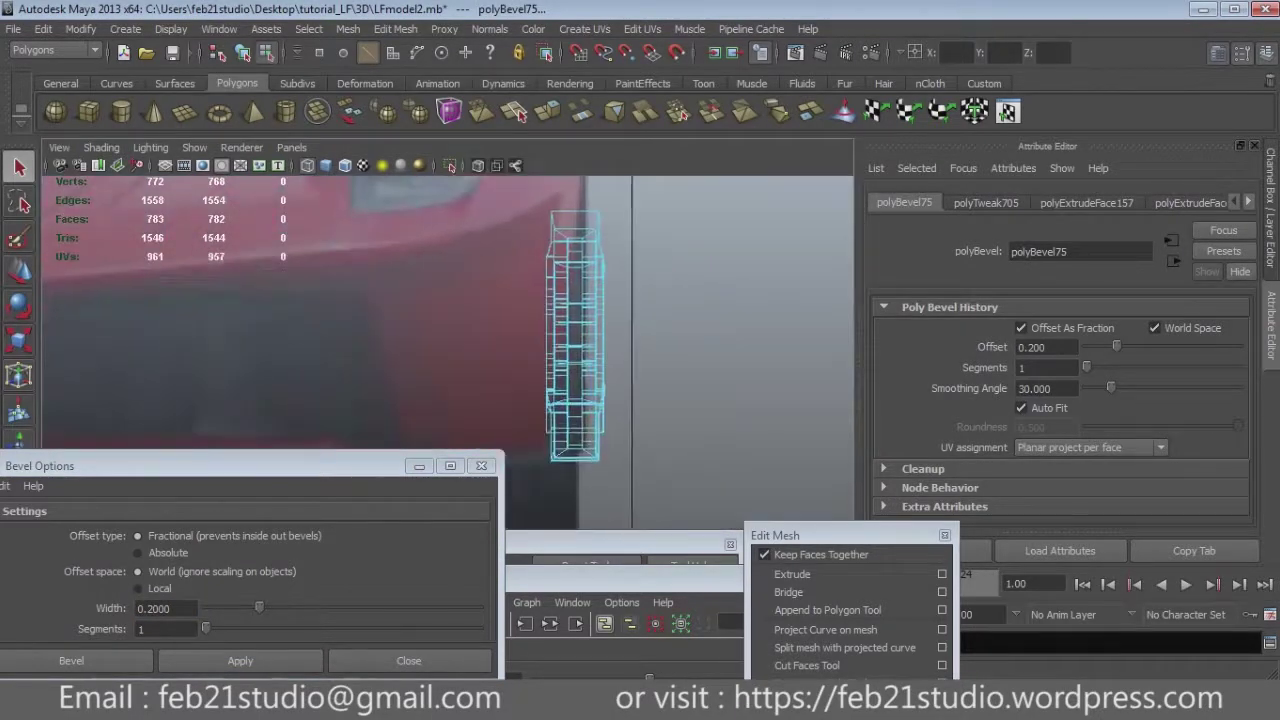
pyautogui.moveTo(570, 225); pyautogui.dragTo(595, 455)
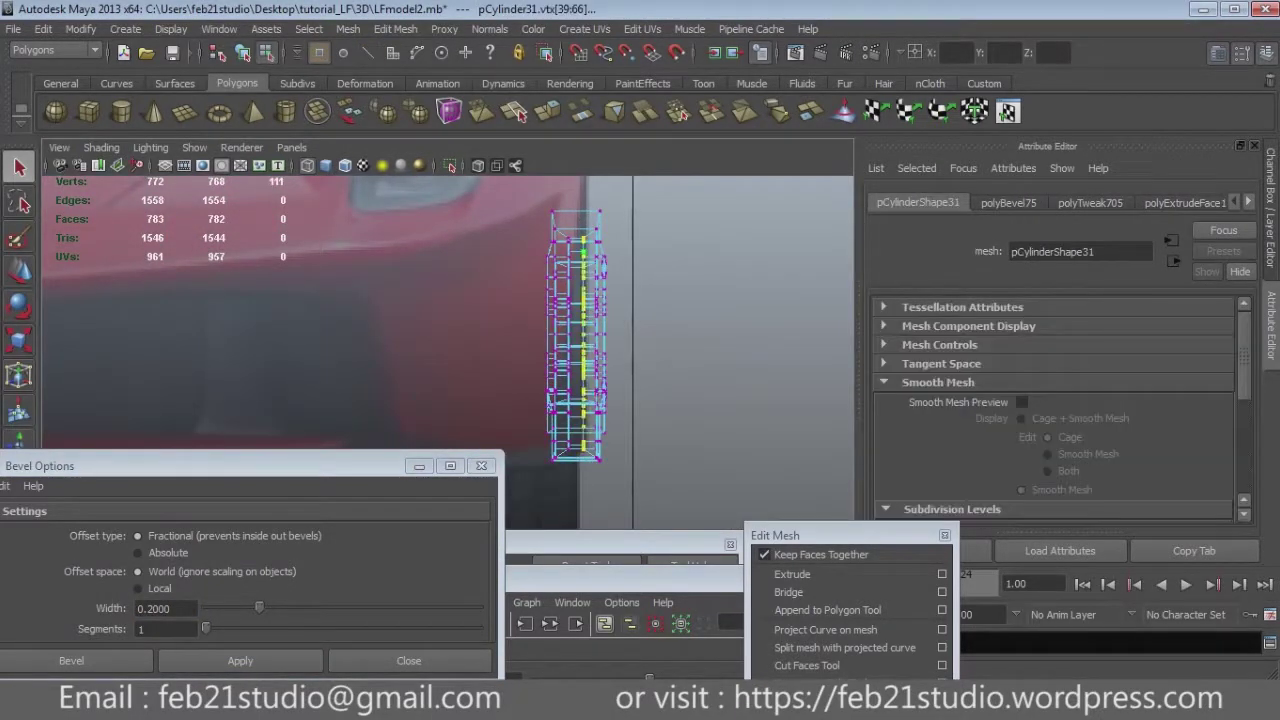
pyautogui.press('w')
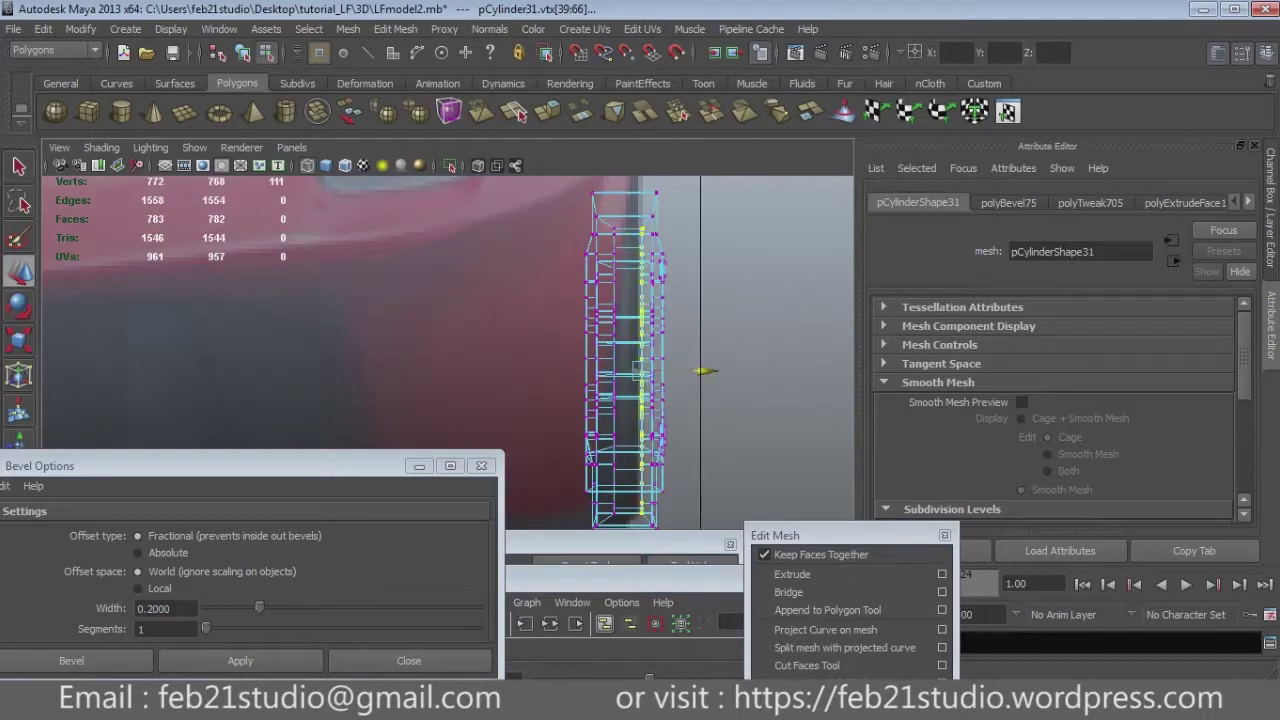
pyautogui.scroll(-2, 530, 370)
pyautogui.scroll(3, 450, 370)
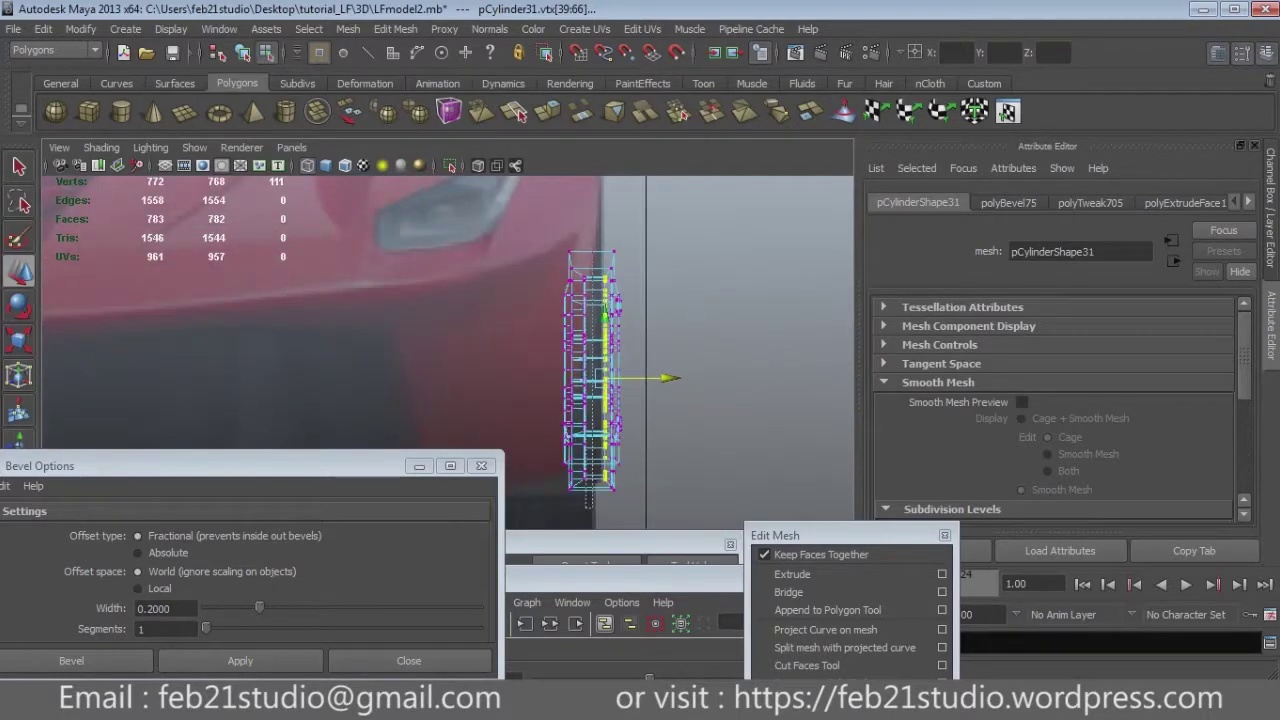
pyautogui.scroll(2, 450, 390)
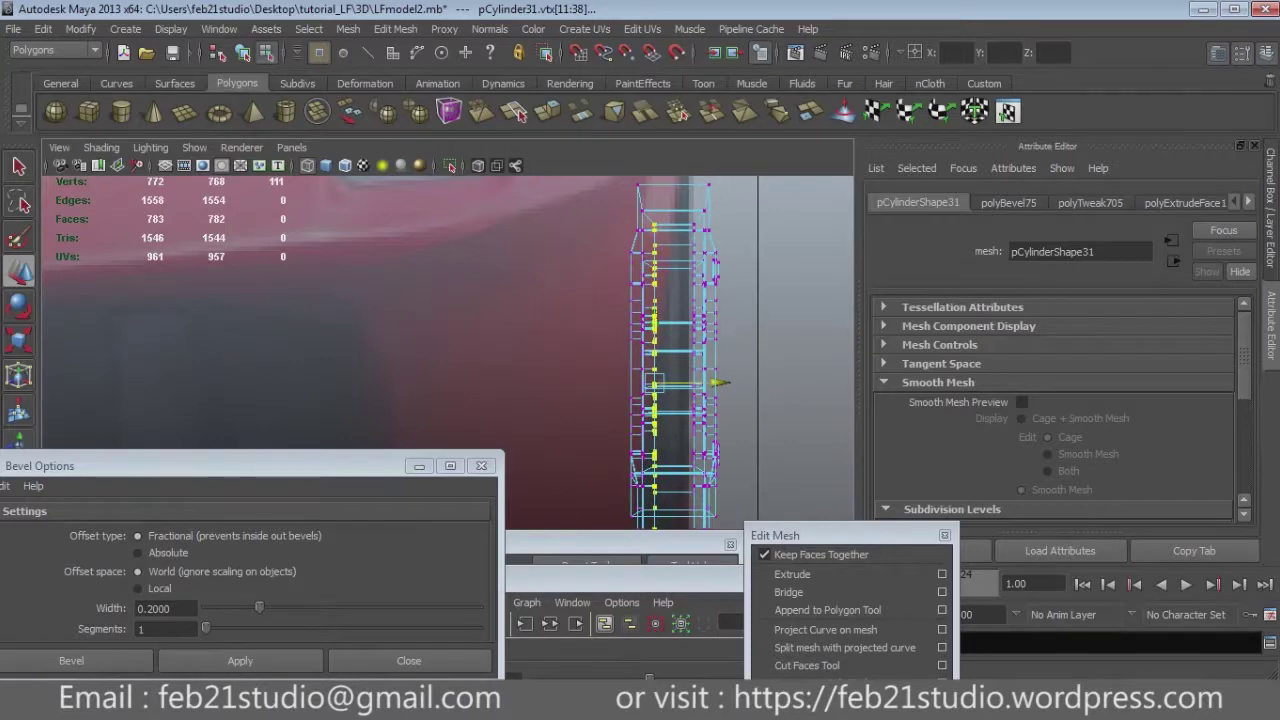
# Return to a single perspective view and orbit to bring the new cylinder into view.
pyautogui.press('F8')
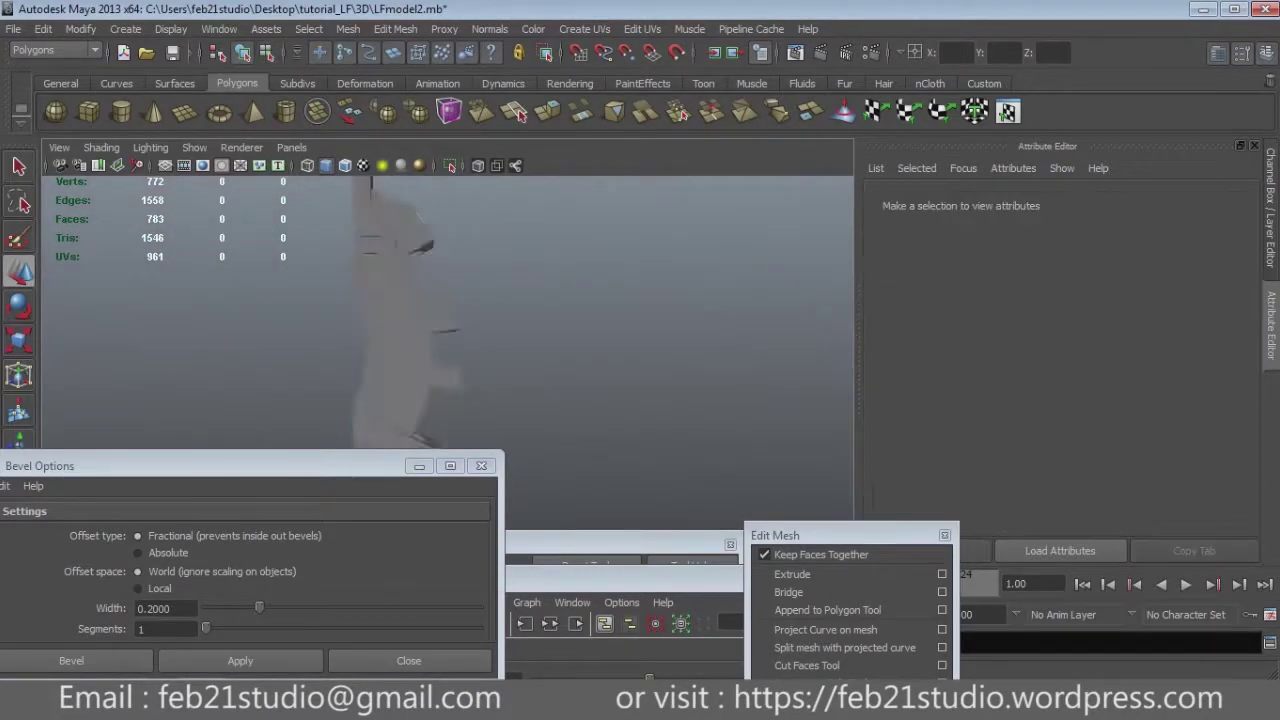
pyautogui.click(540, 300)
pyautogui.click(700, 400)
pyautogui.keyDown('alt'); pyautogui.moveTo(600, 350); pyautogui.dragTo(650, 350); pyautogui.keyUp('alt')
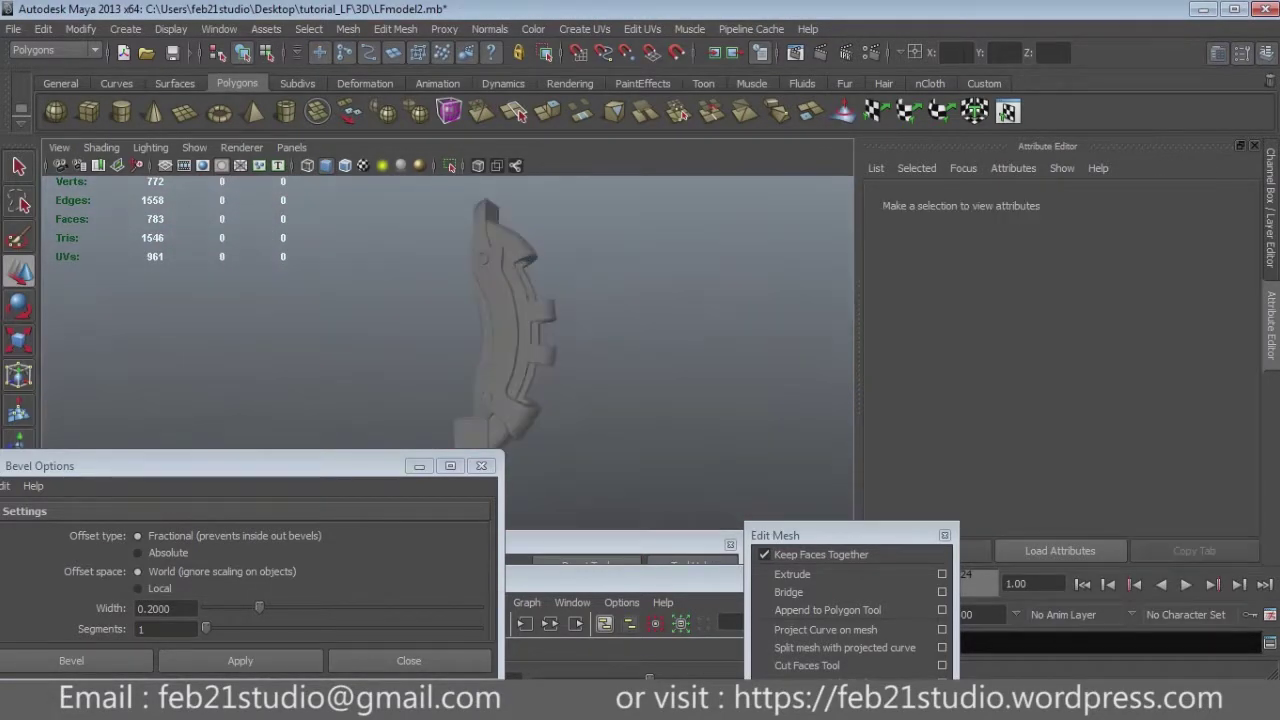
pyautogui.keyDown('alt'); pyautogui.moveTo(500, 320); pyautogui.dragTo(560, 320); pyautogui.keyUp('alt')
pyautogui.press('q')
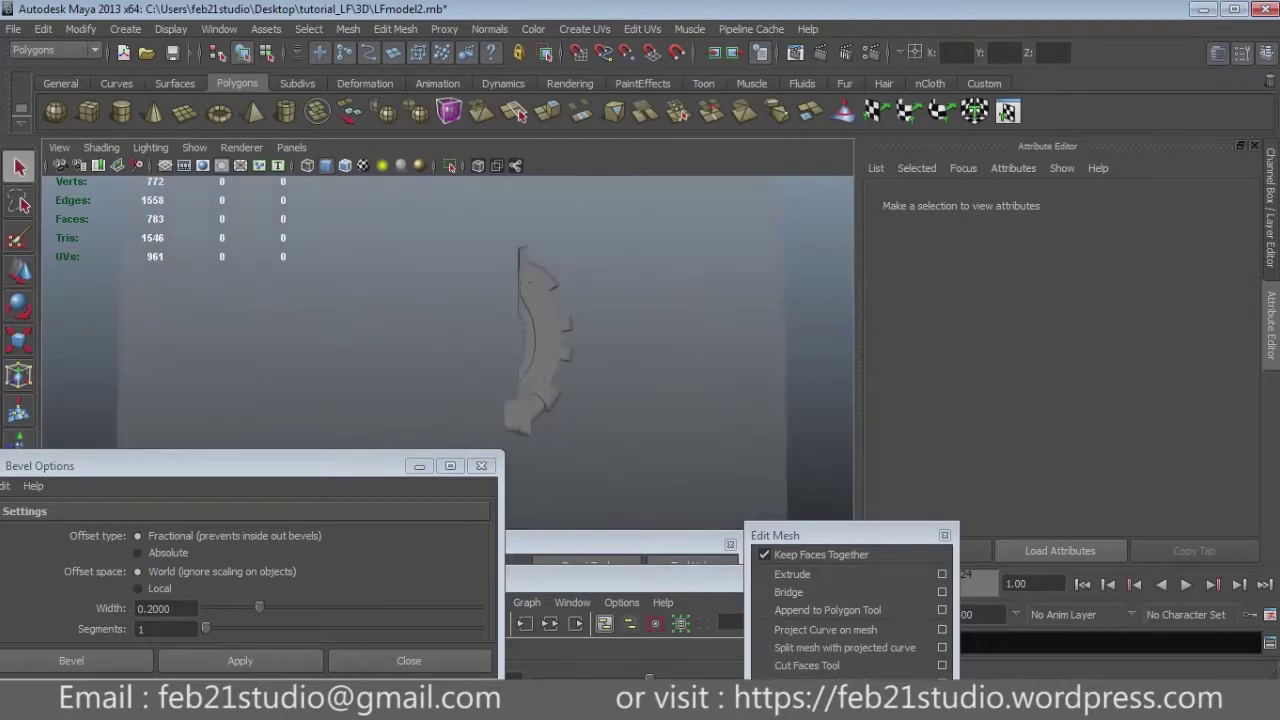
pyautogui.press('space')
pyautogui.press('space')
pyautogui.keyDown('alt'); pyautogui.moveTo(600, 350); pyautogui.dragTo(680, 340); pyautogui.keyUp('alt')
# Select pCylinder32 and move it onto the wheel hub in the wheel reference view.
pyautogui.click(693, 322)
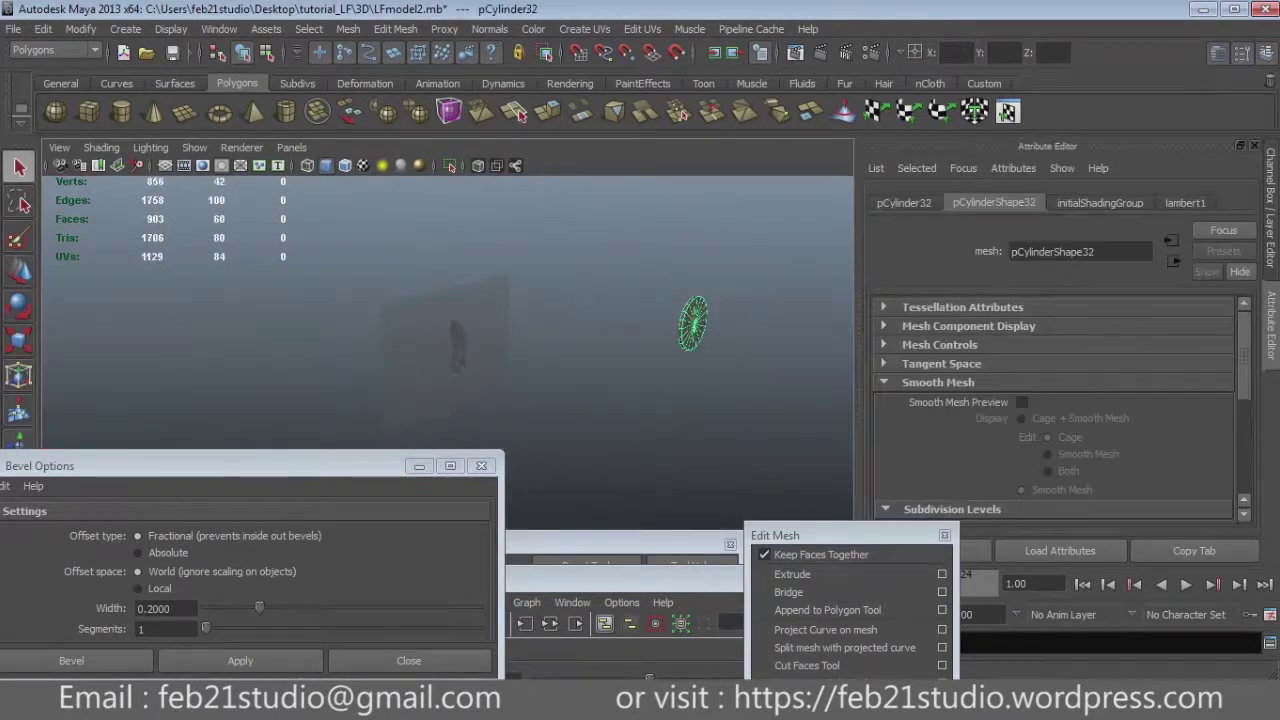
pyautogui.press('space')
pyautogui.press('space')
pyautogui.press('w')
pyautogui.moveTo(740, 362); pyautogui.dragTo(470, 360, button='middle')
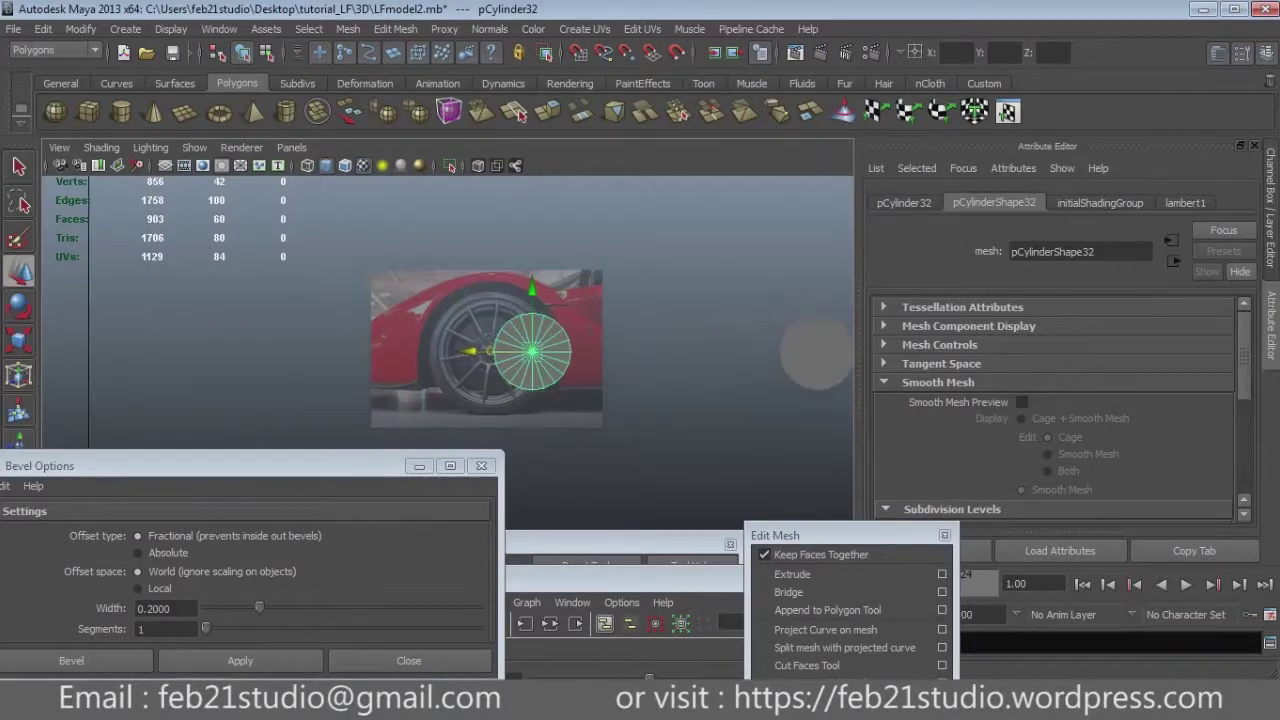
pyautogui.press('space')
pyautogui.press('space')
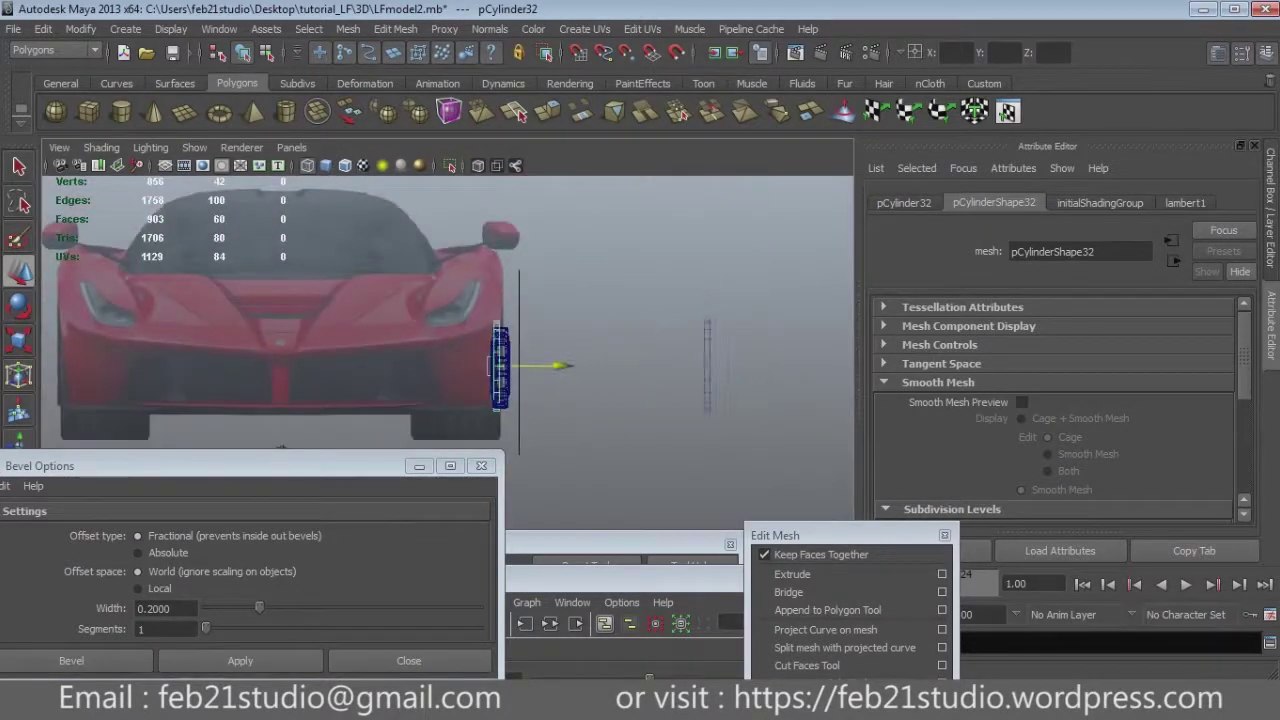
pyautogui.press('space')
pyautogui.press('space')
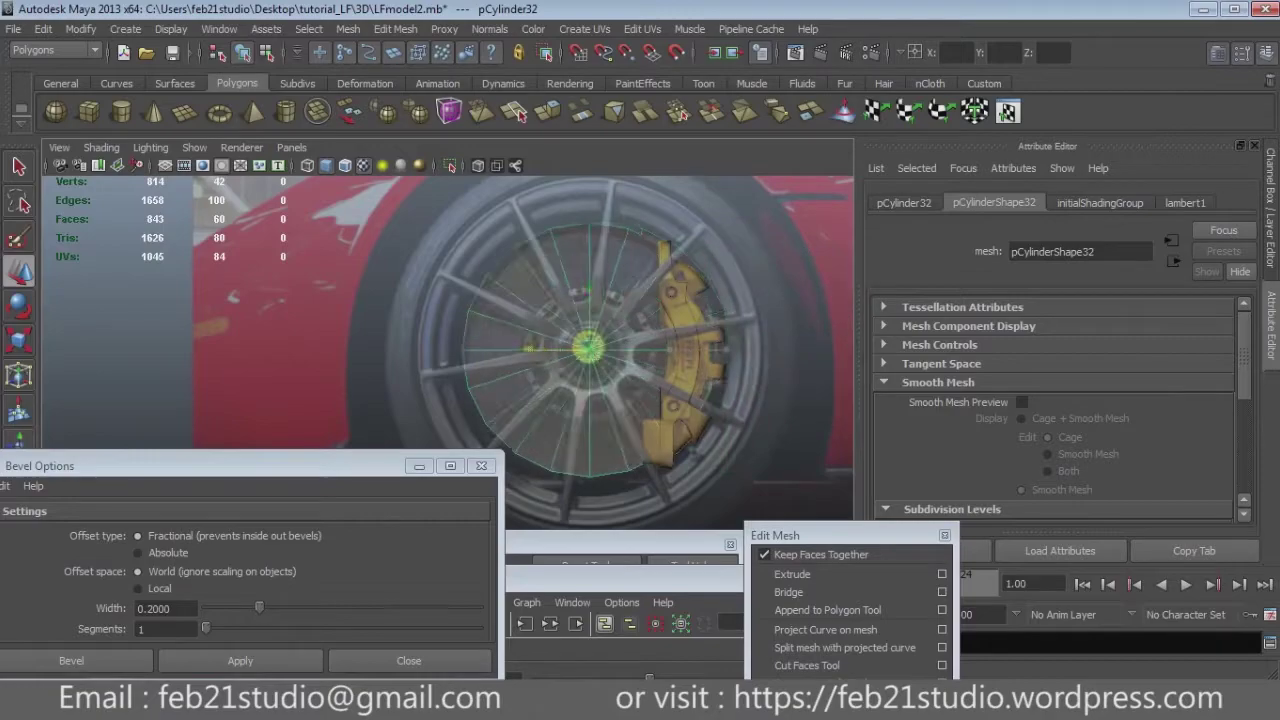
# Check the cylinder's transform values and nudge it onto the hub centre in front view.
pyautogui.hotkey('ctrl', 'a')
pyautogui.press('space')
pyautogui.press('space')
pyautogui.press('f')
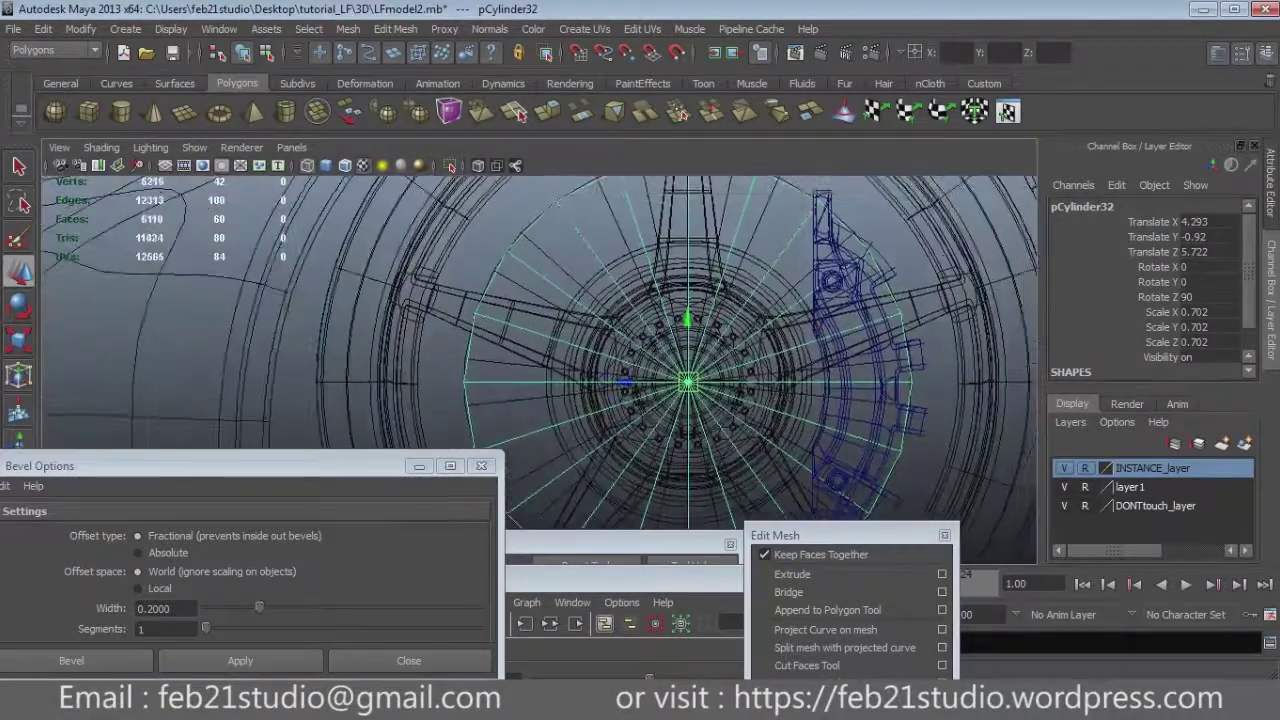
pyautogui.scroll(3, 715, 400)
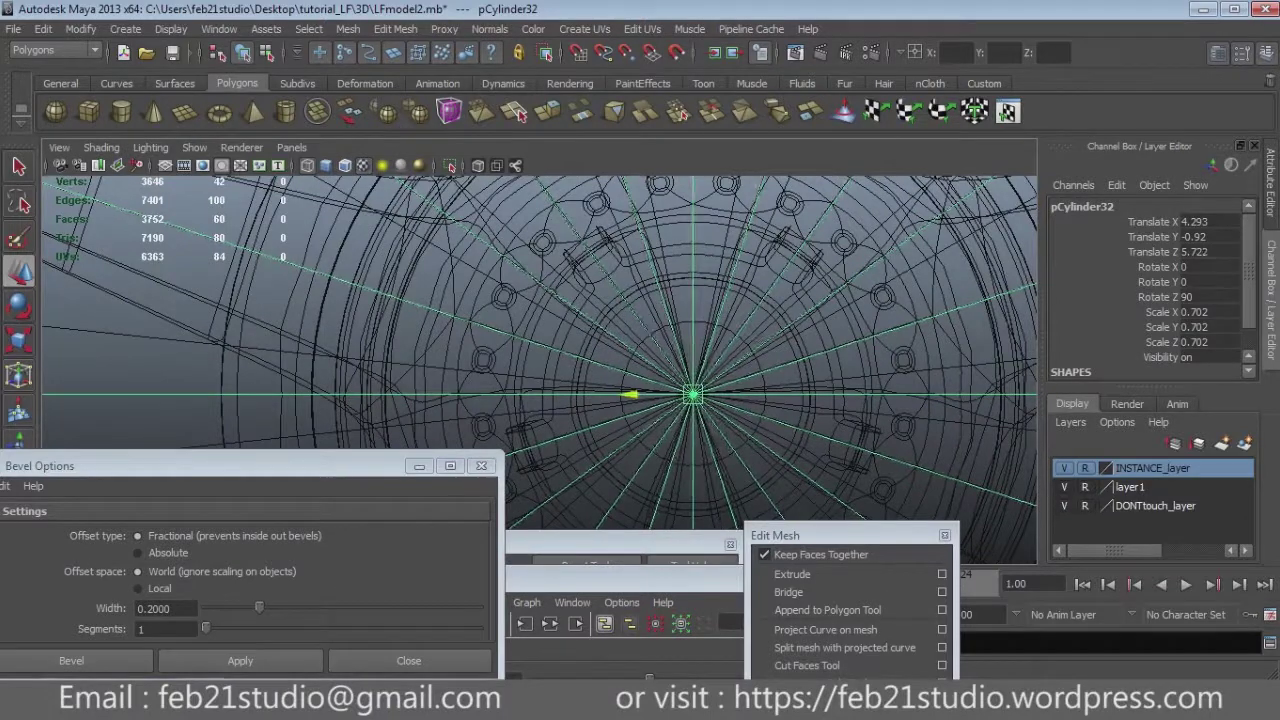
pyautogui.scroll(2, 695, 370)
pyautogui.keyDown('alt'); pyautogui.moveTo(697, 338); pyautogui.dragTo(634, 360); pyautogui.keyUp('alt')
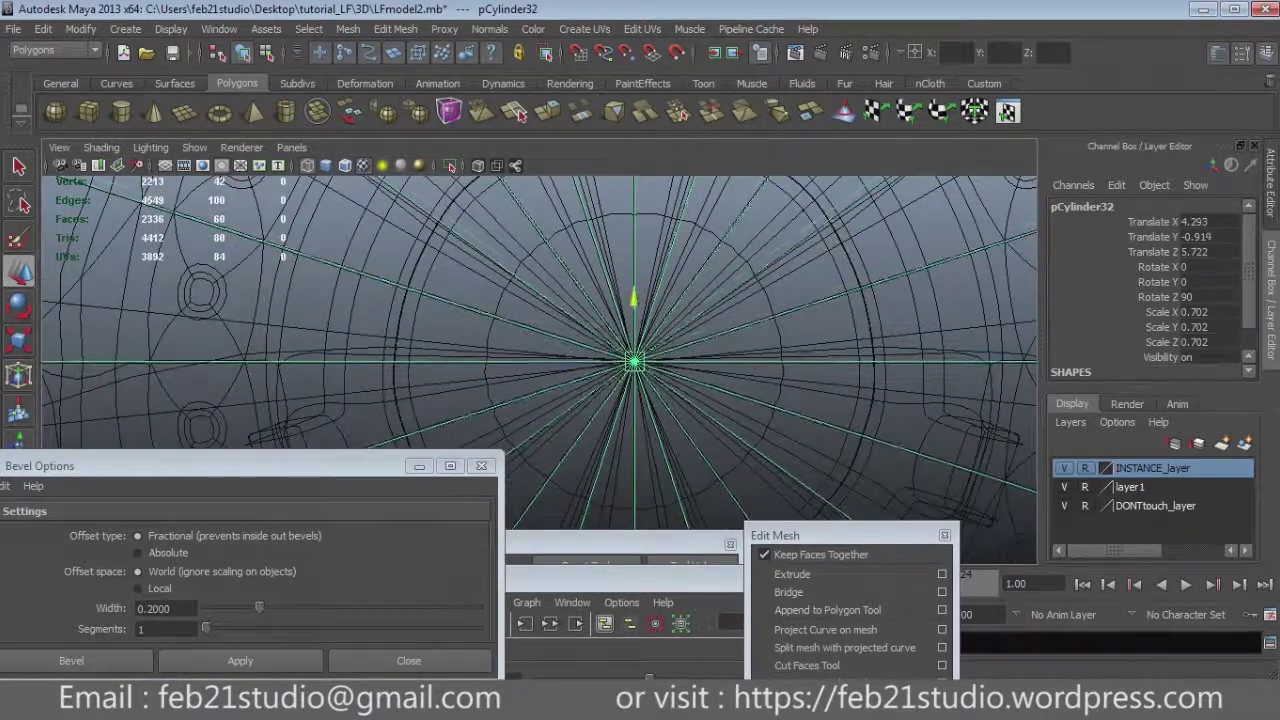
pyautogui.press('space')
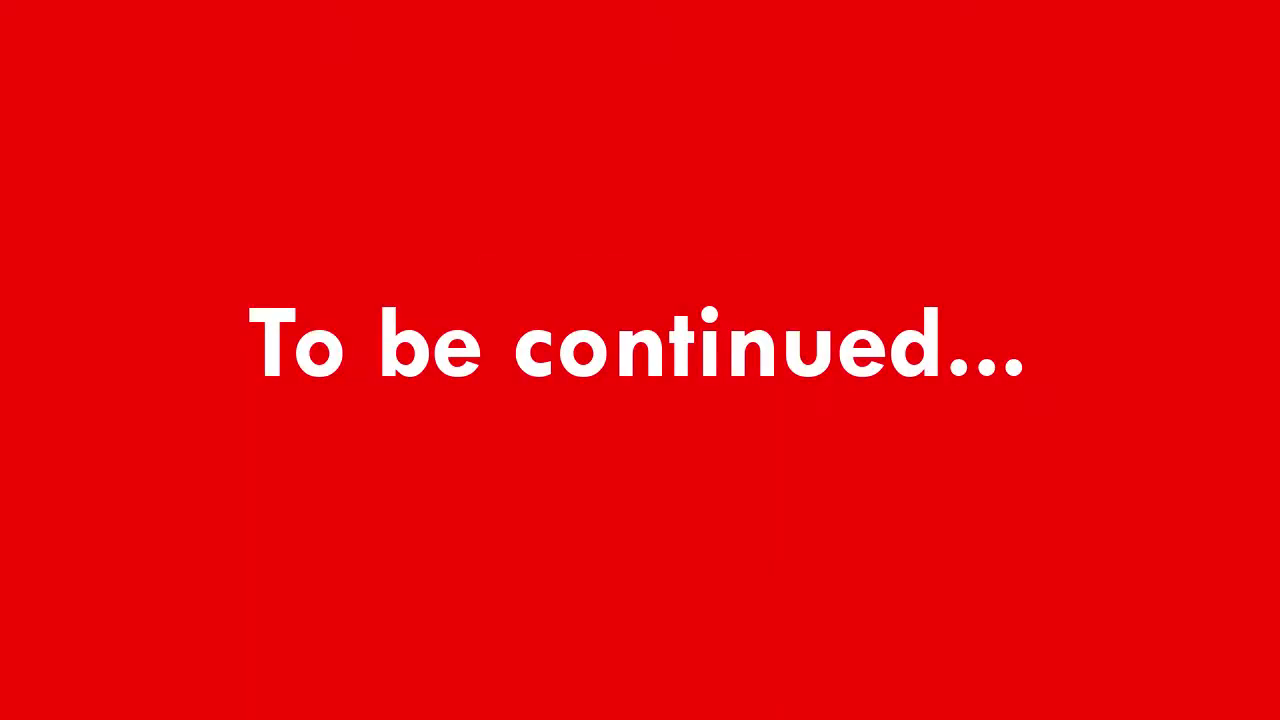